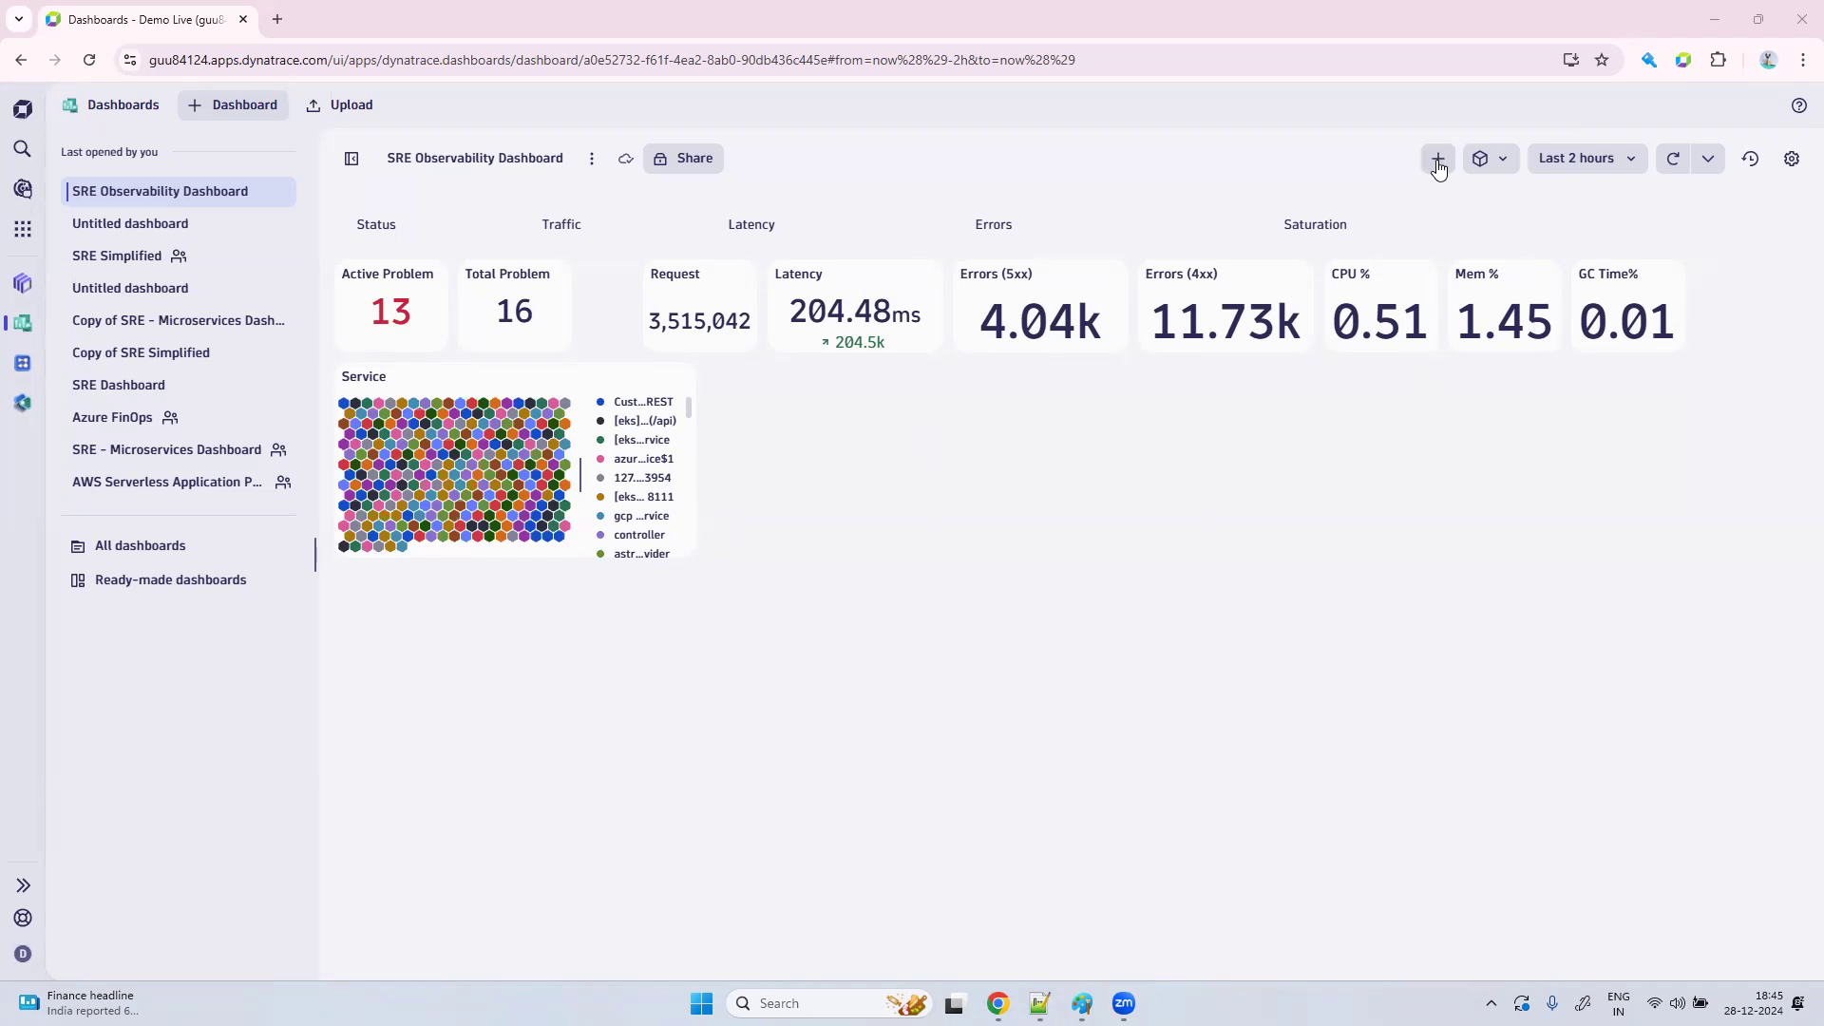
Add a new Metrics tile to the dashboard and title it "TRaffic - Service Request".
left_click(1439, 163)
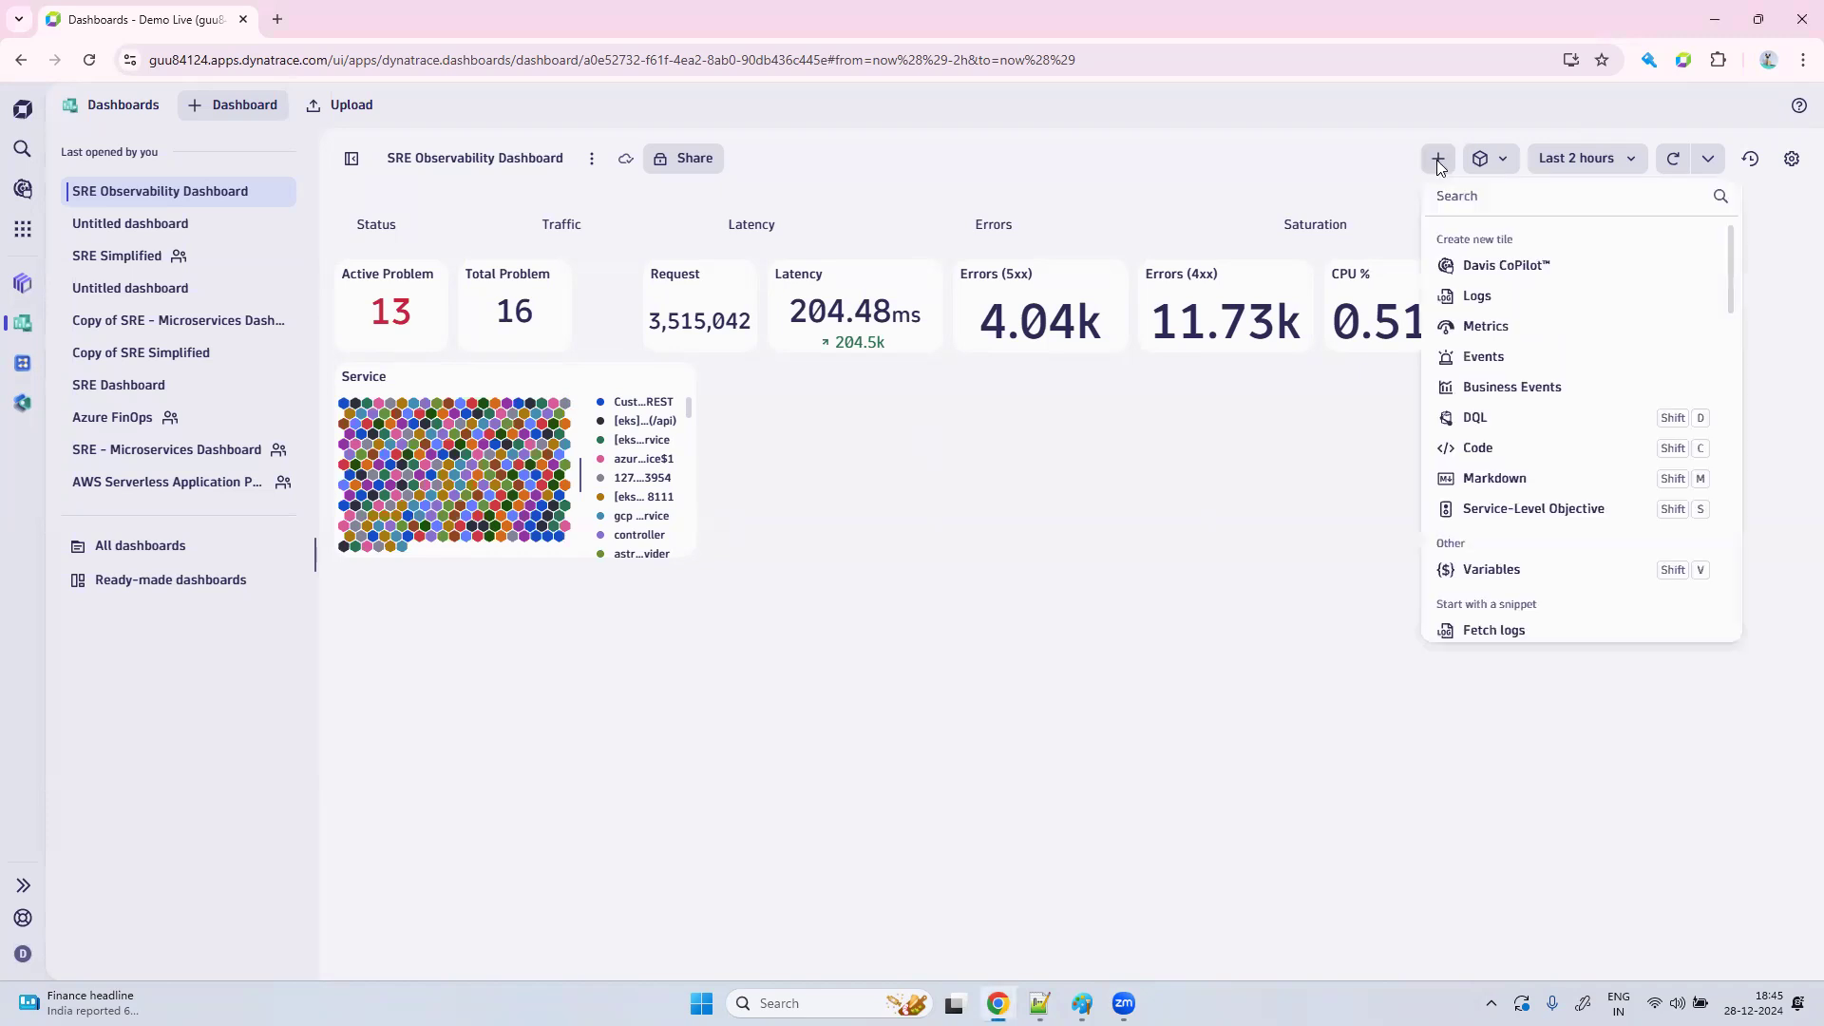
left_click(1515, 326)
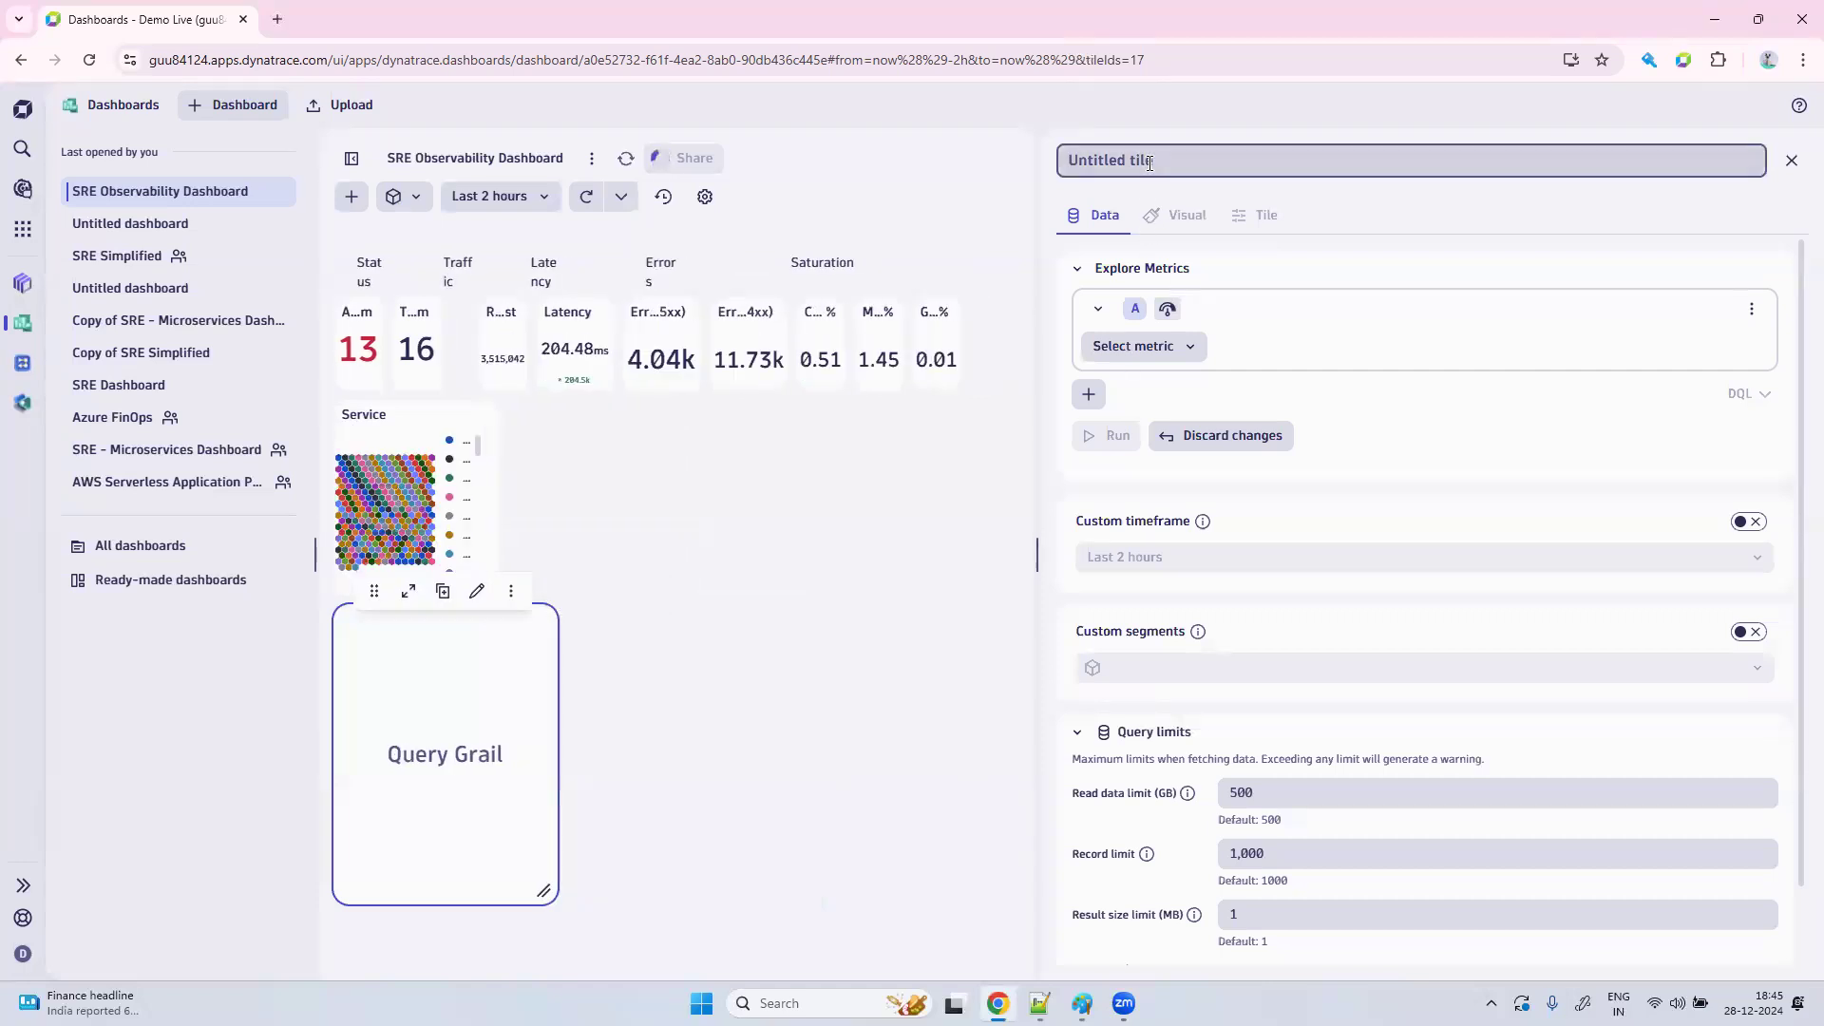
type("TR")
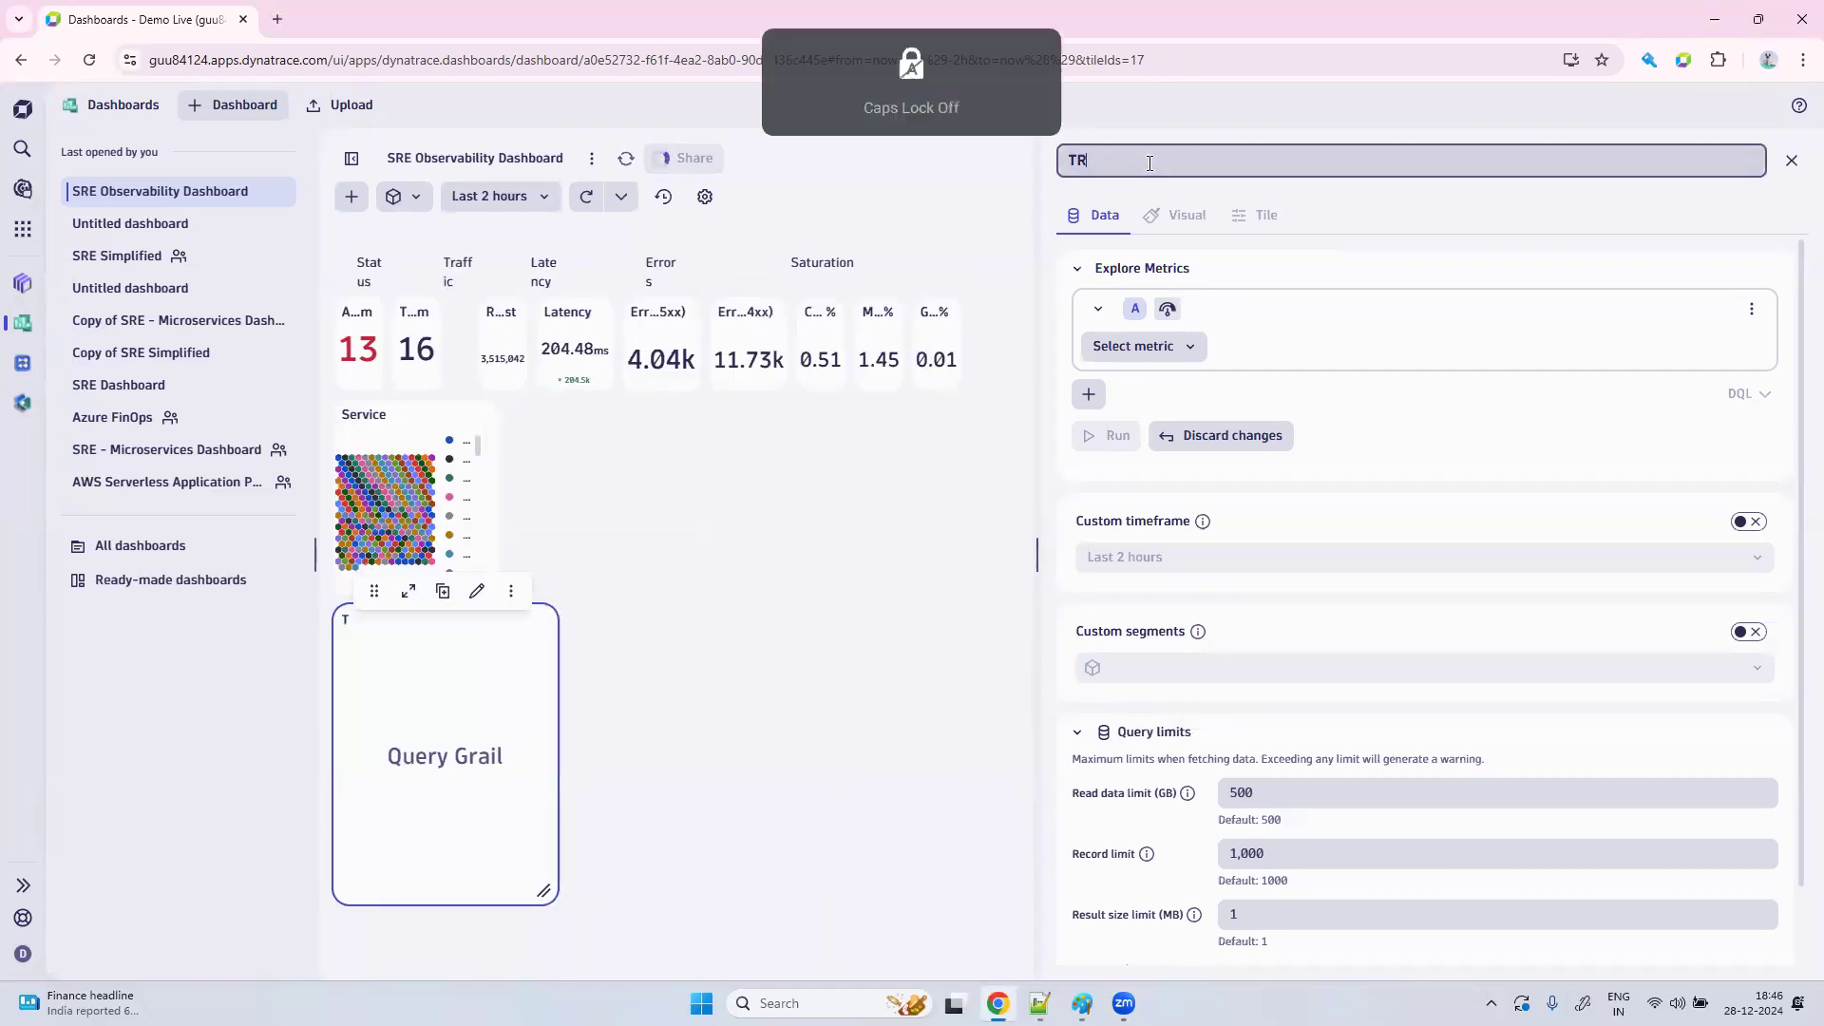
type("affic")
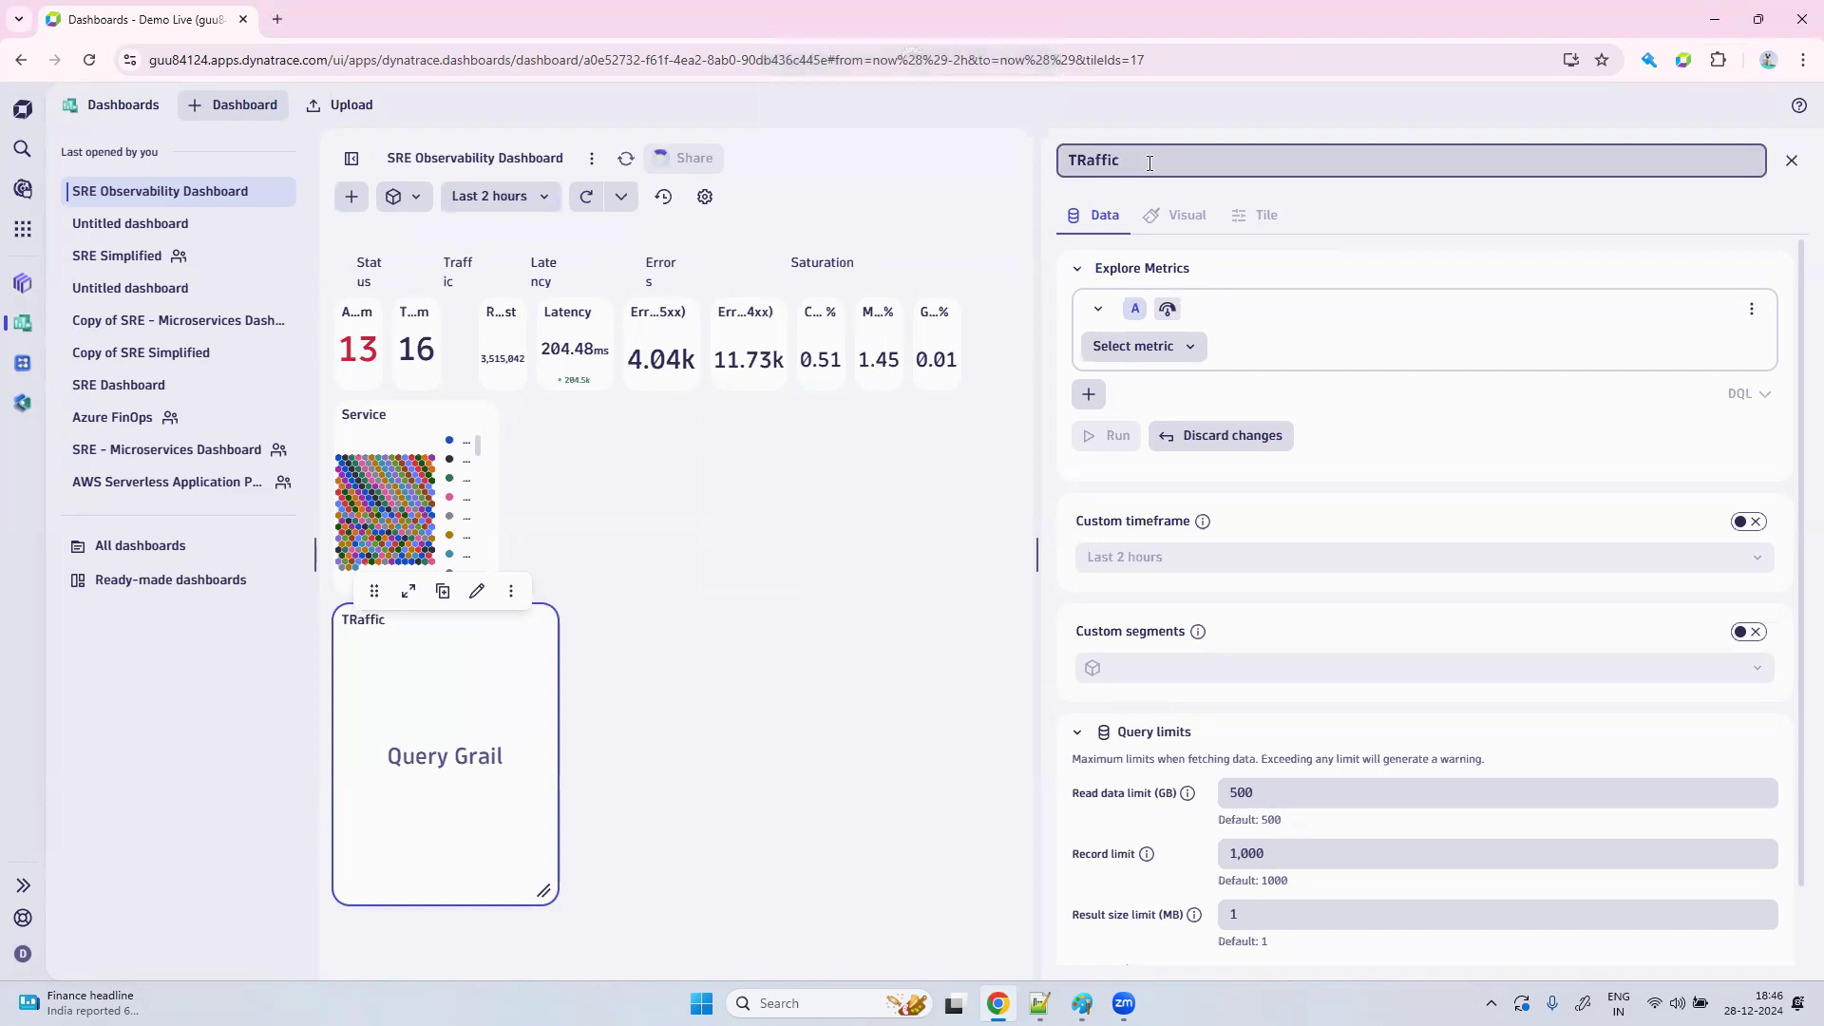
type(" - S")
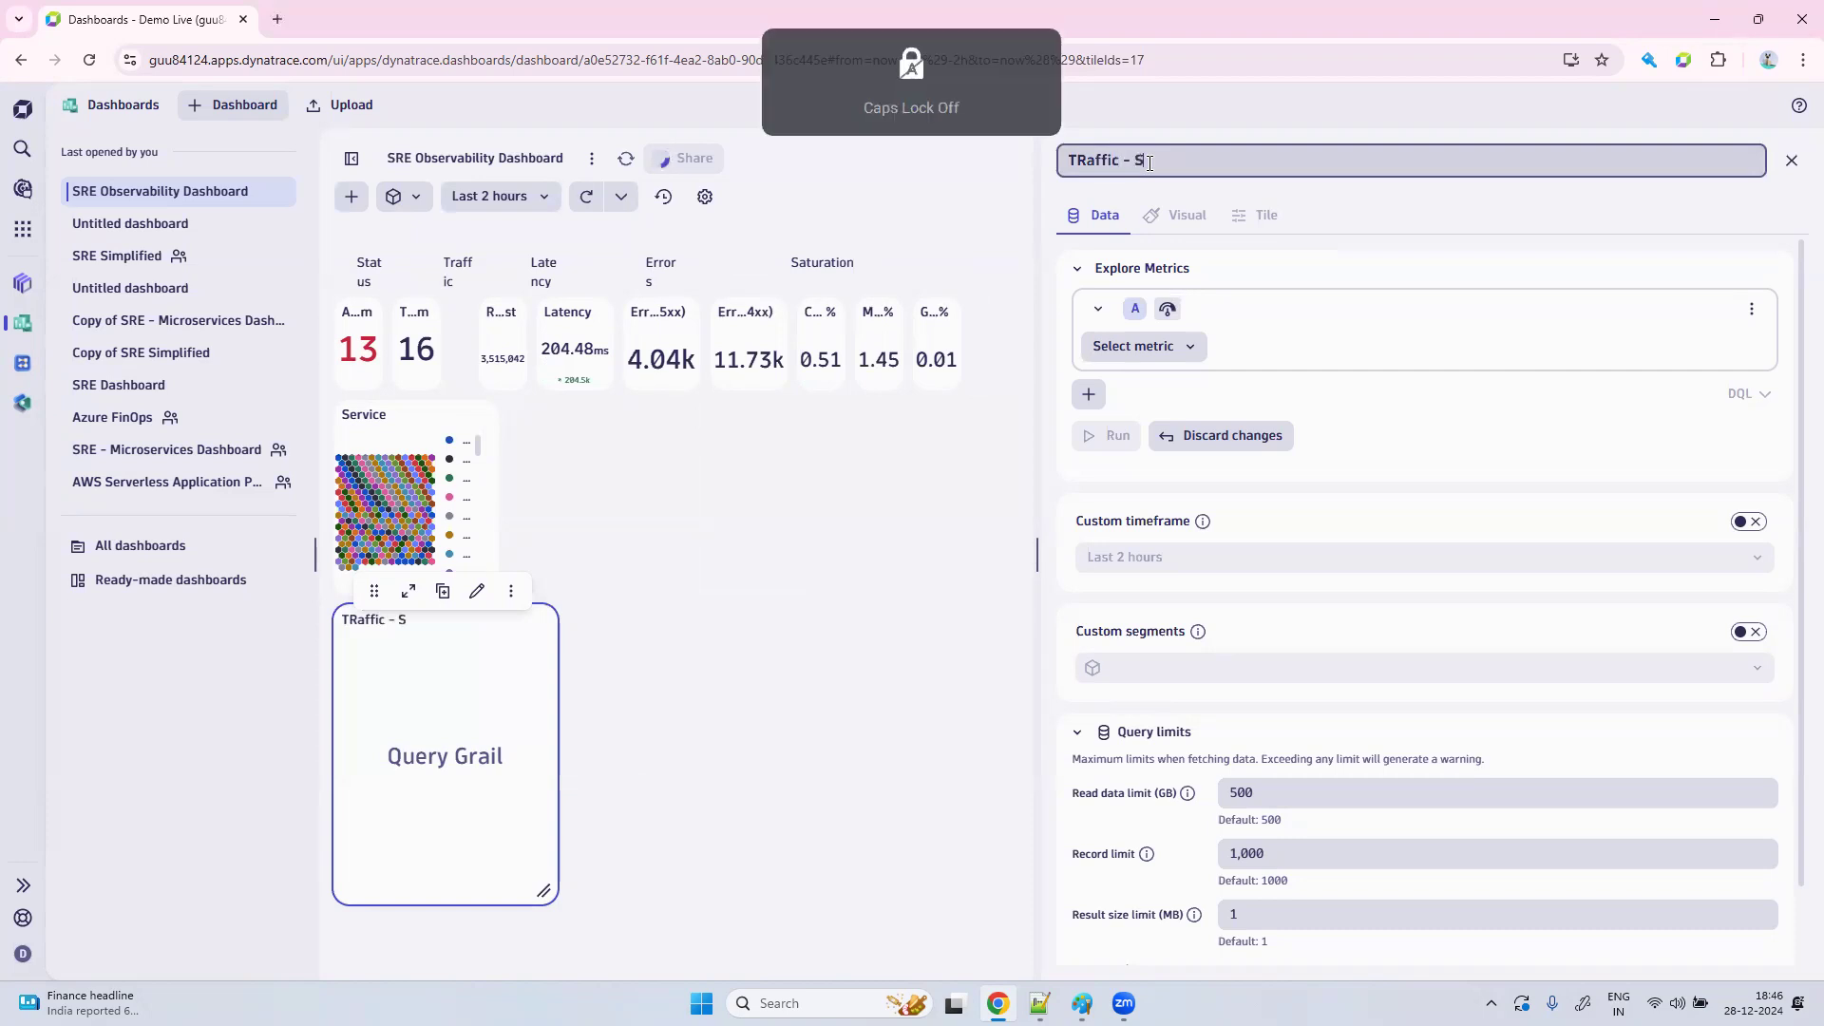
type("ervice ")
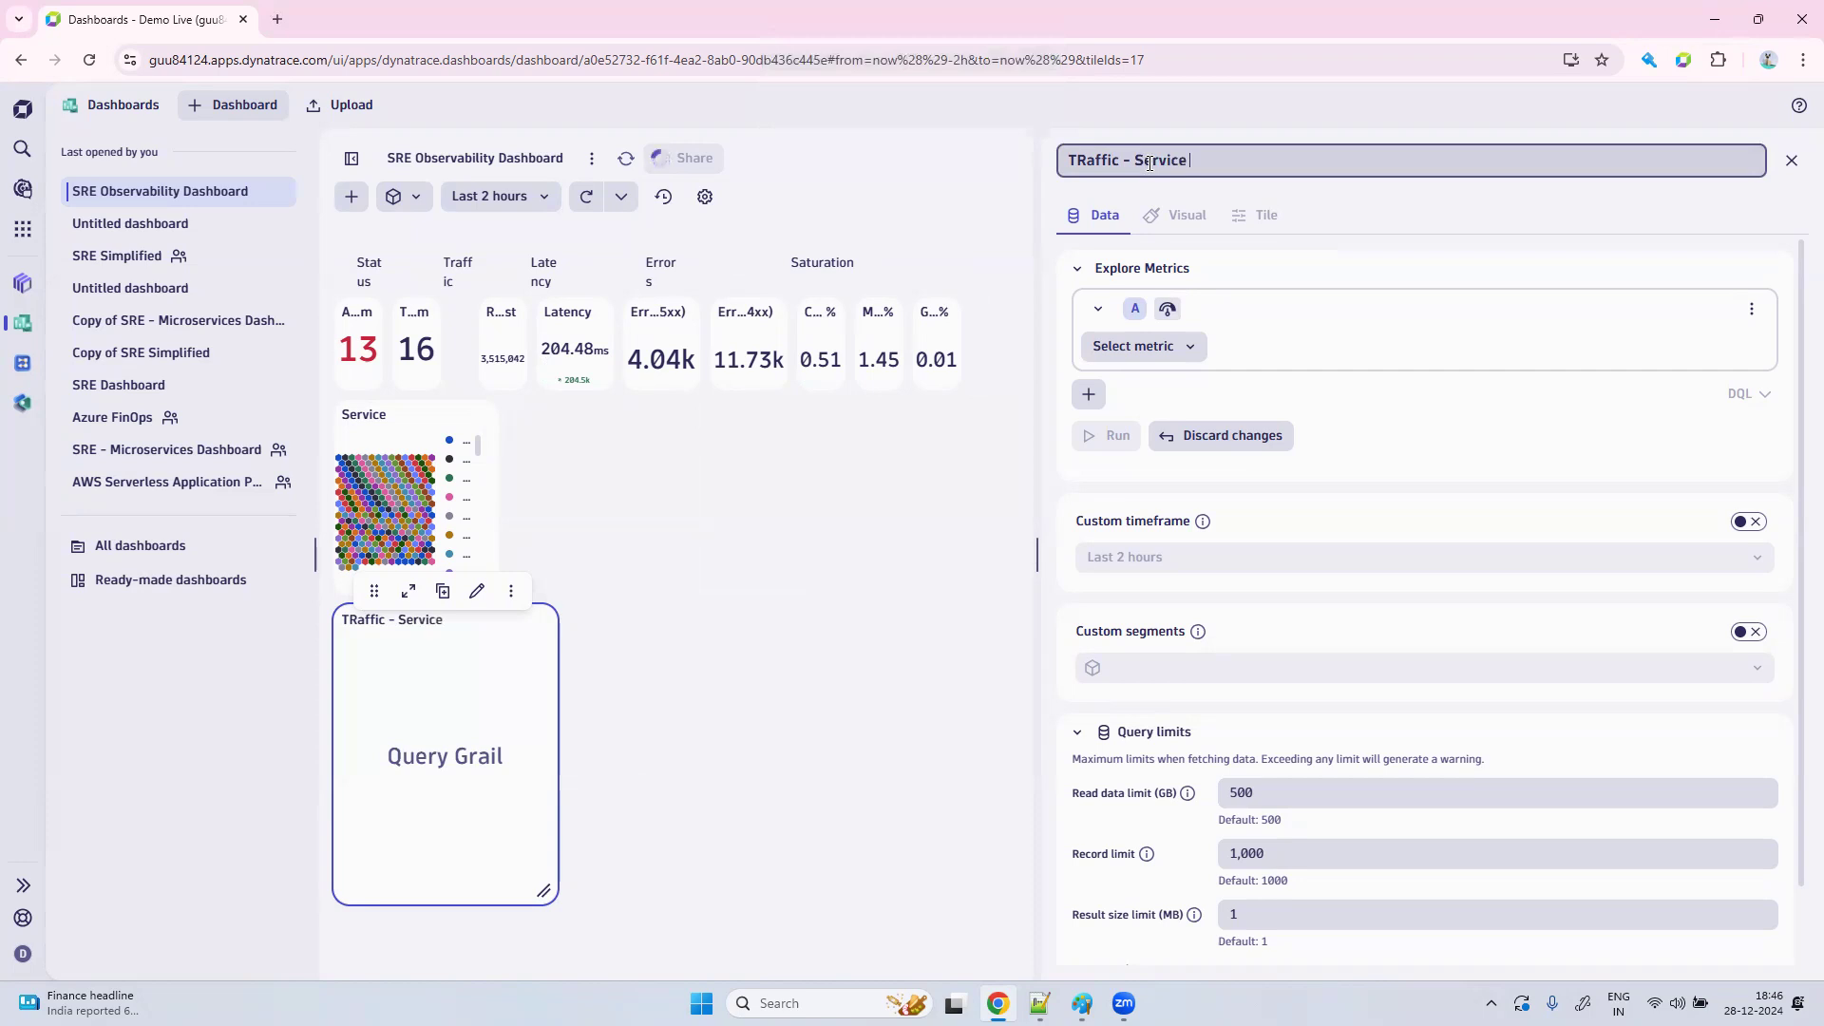
type("Request")
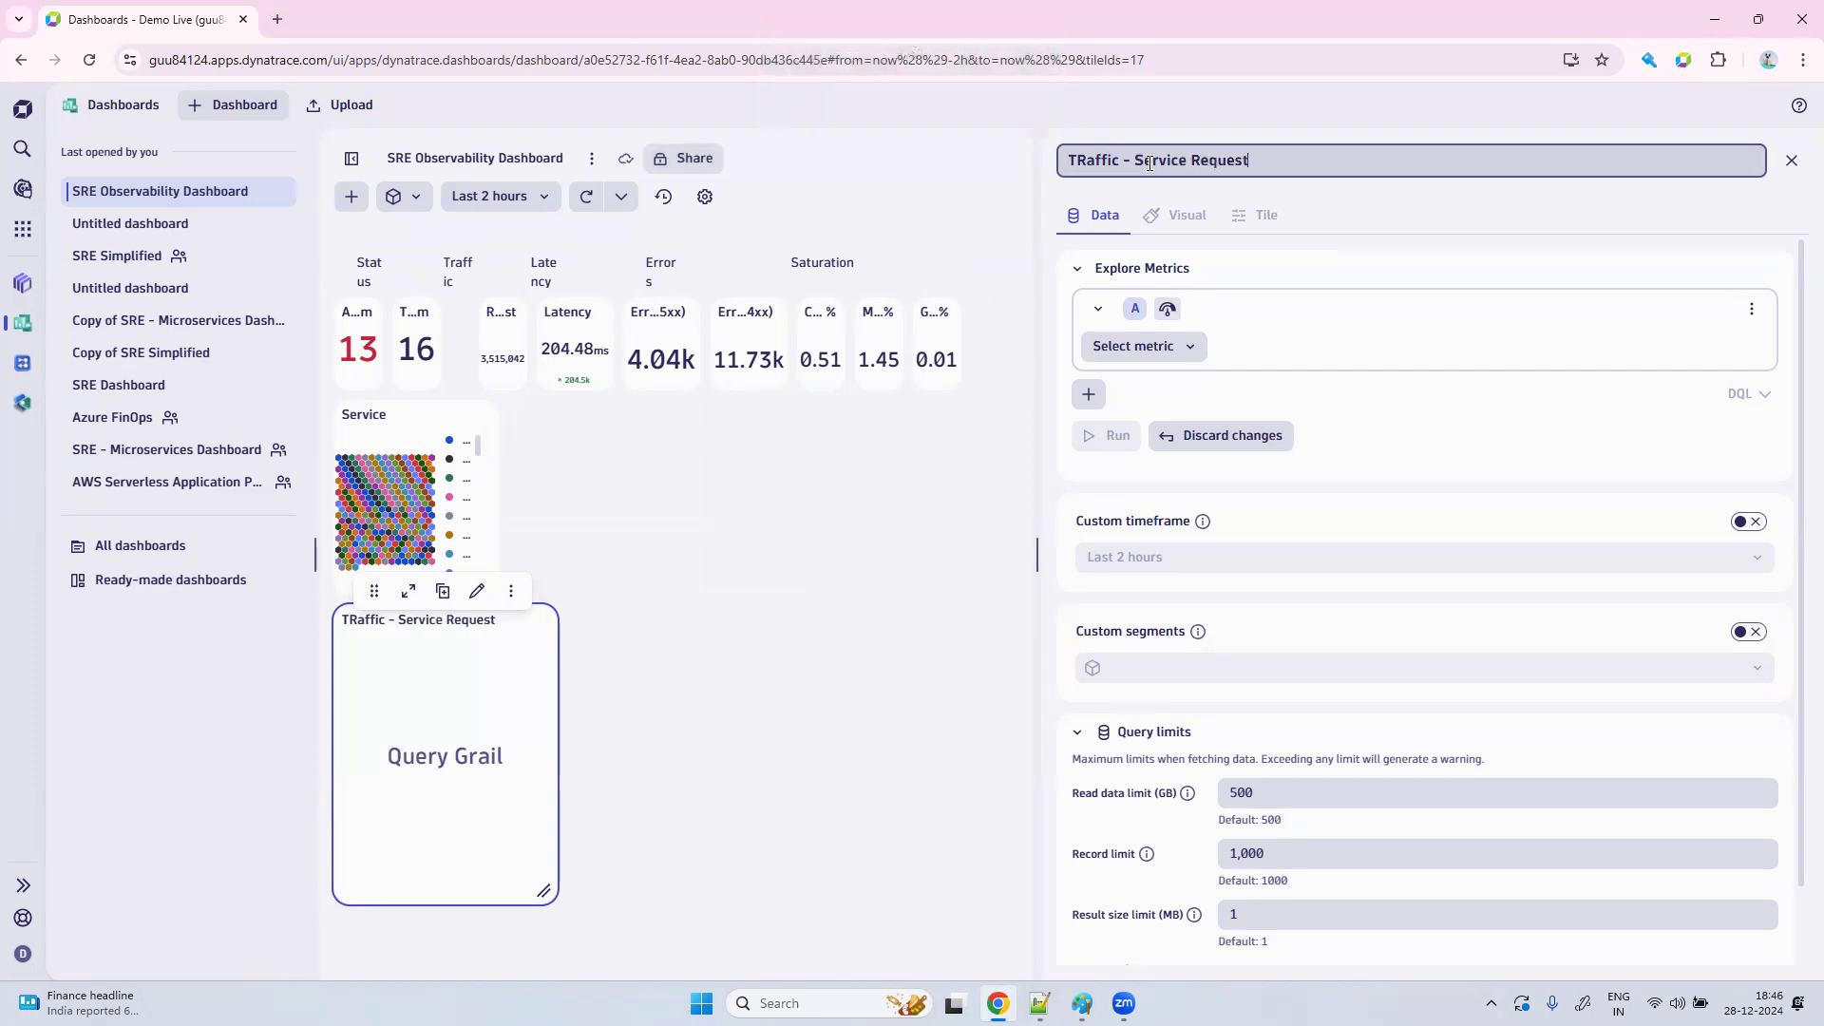
Choose the service request count metric (dt.service.request.count) for the tile and aggregate it by sum.
left_click(1188, 348)
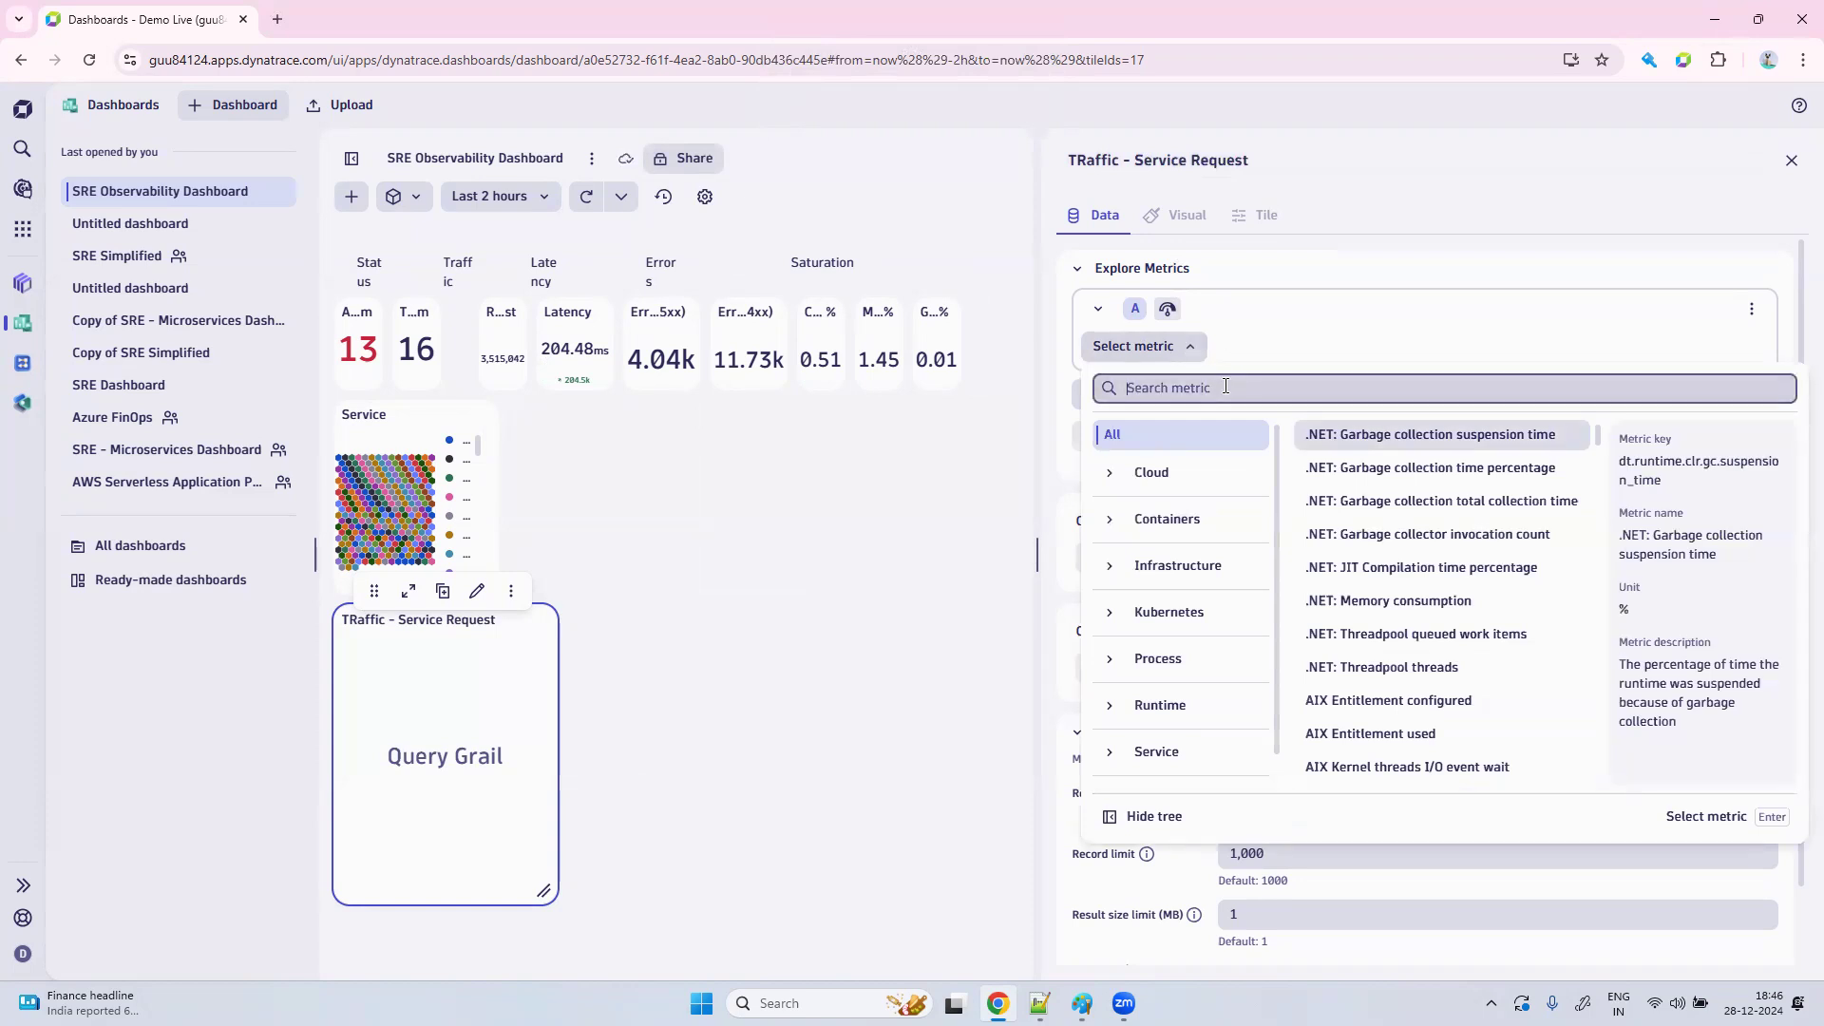
type("dt")
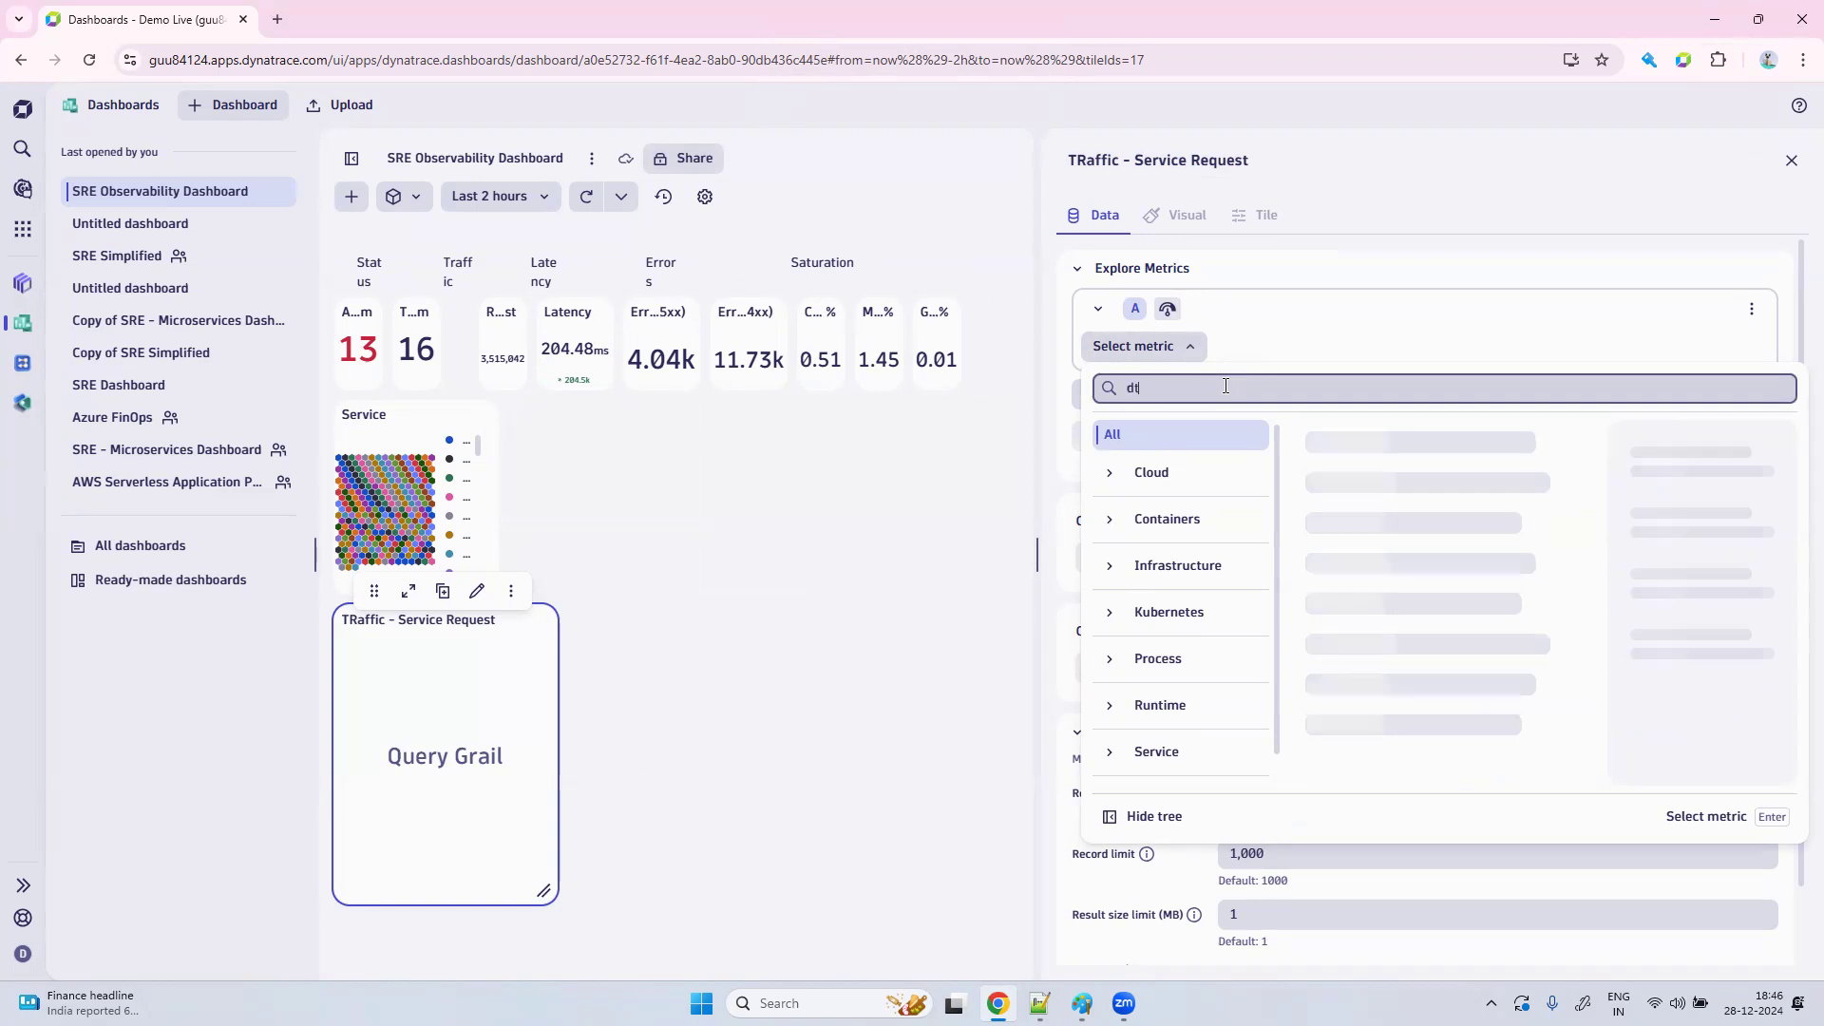
type(".service")
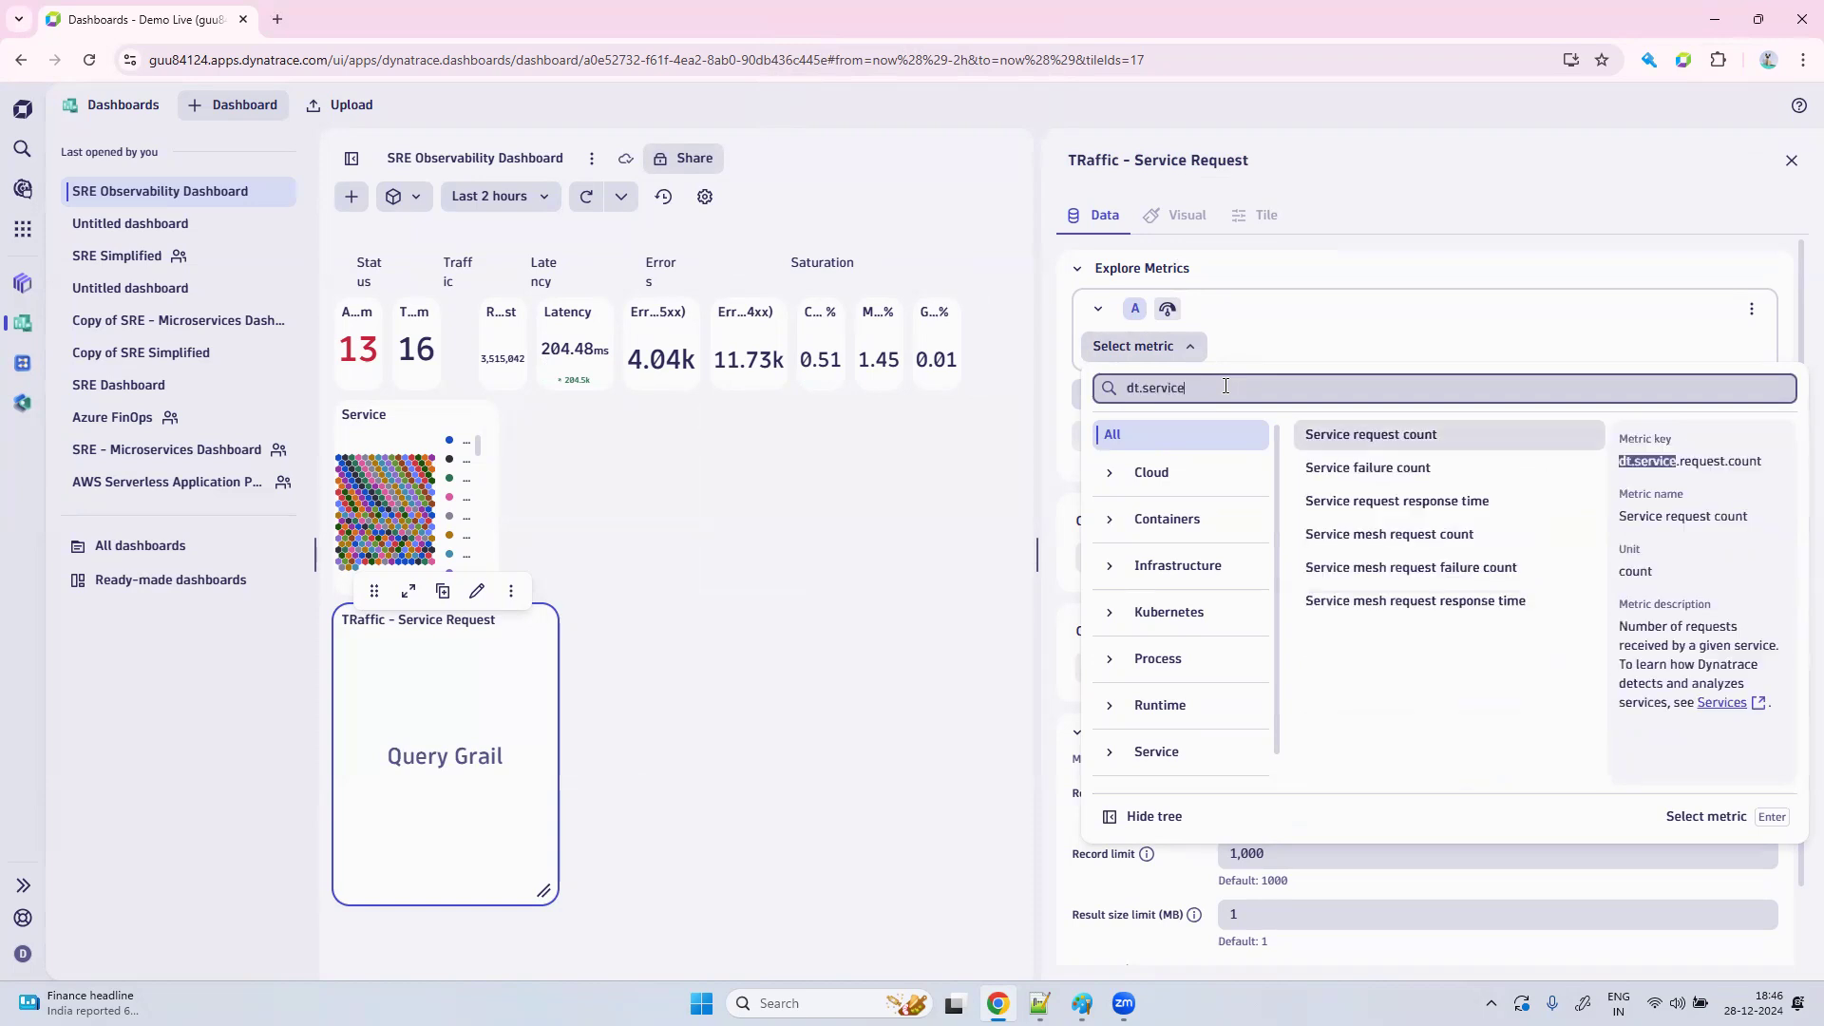
type(".requ")
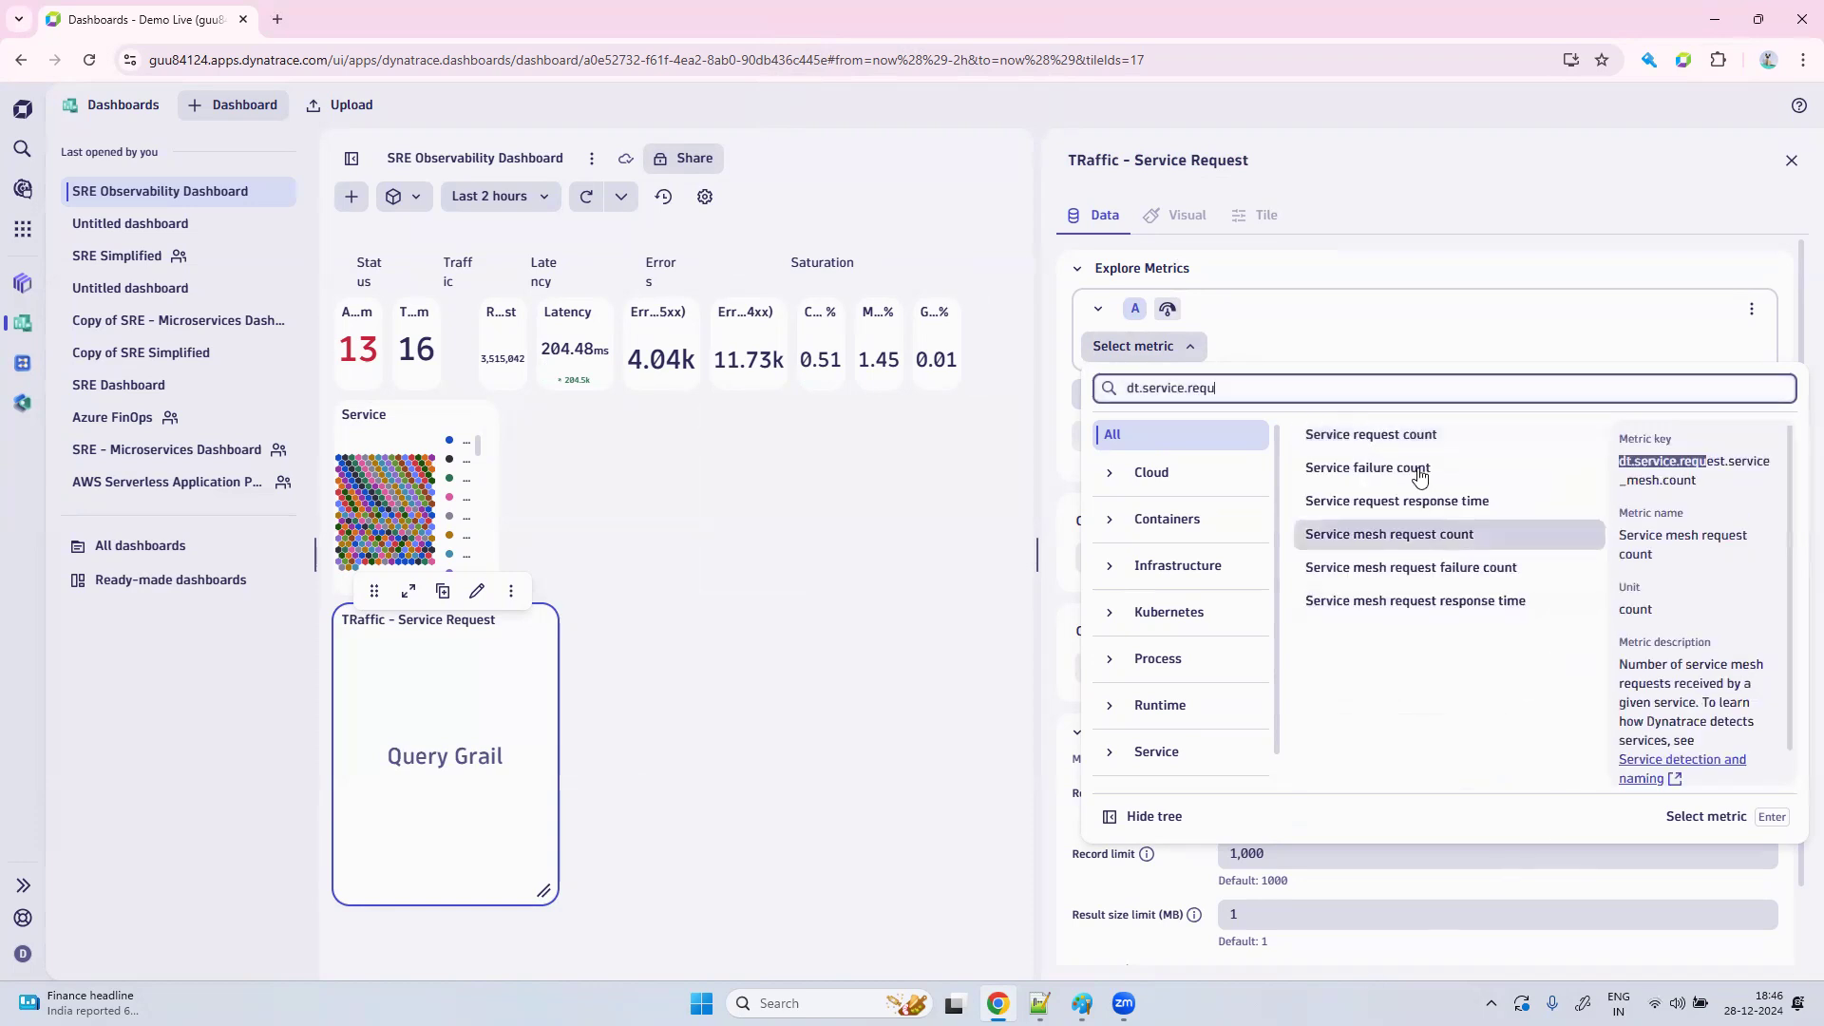
left_click(1416, 435)
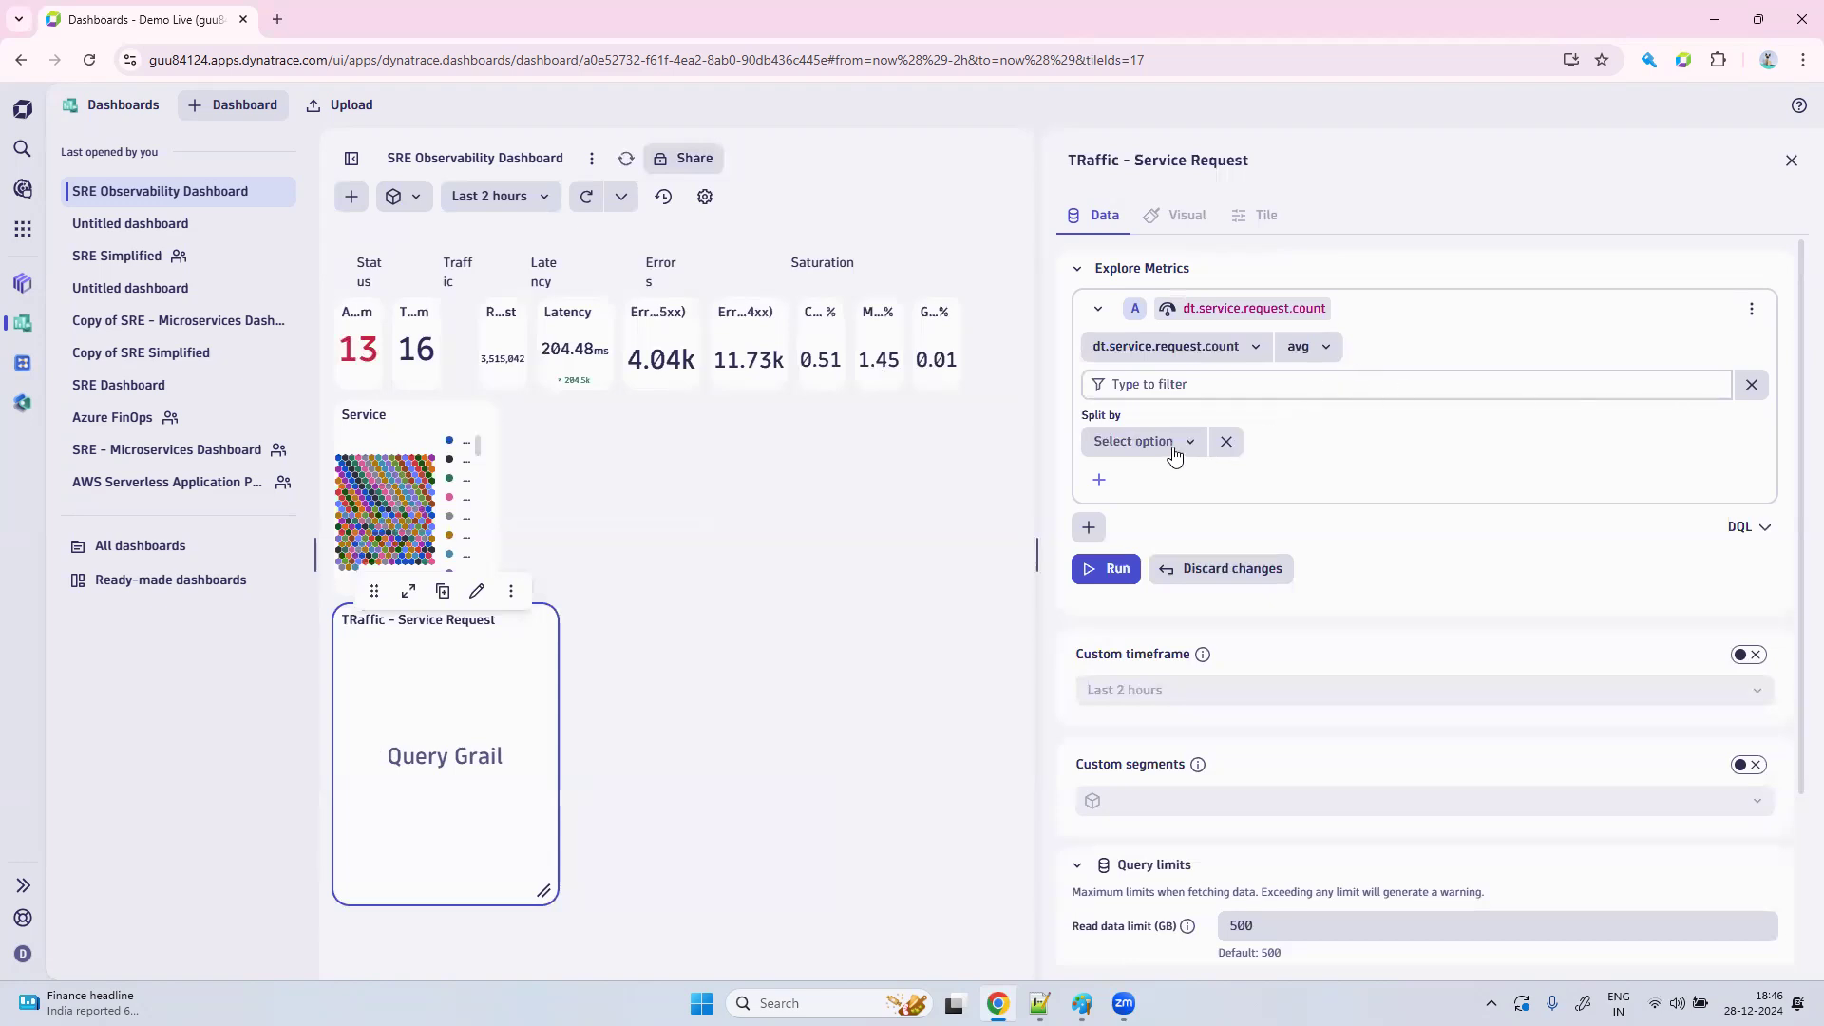
left_click(1308, 346)
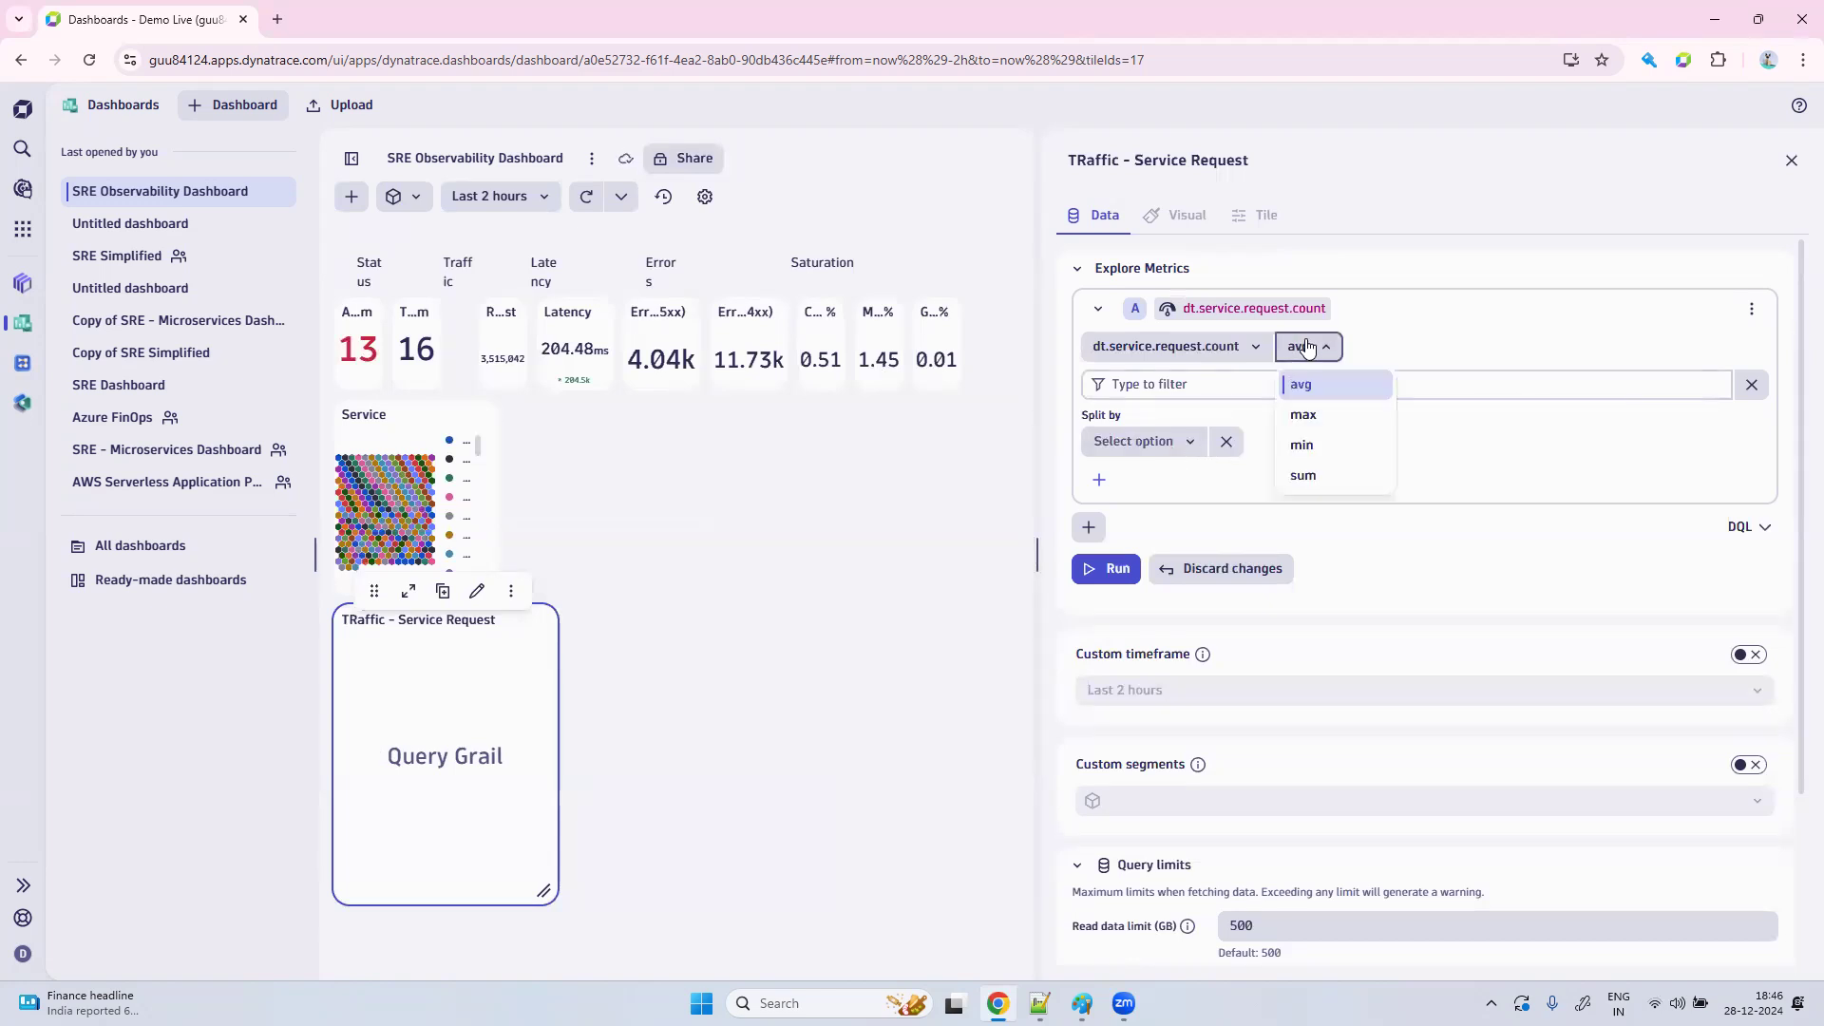
left_click(1330, 477)
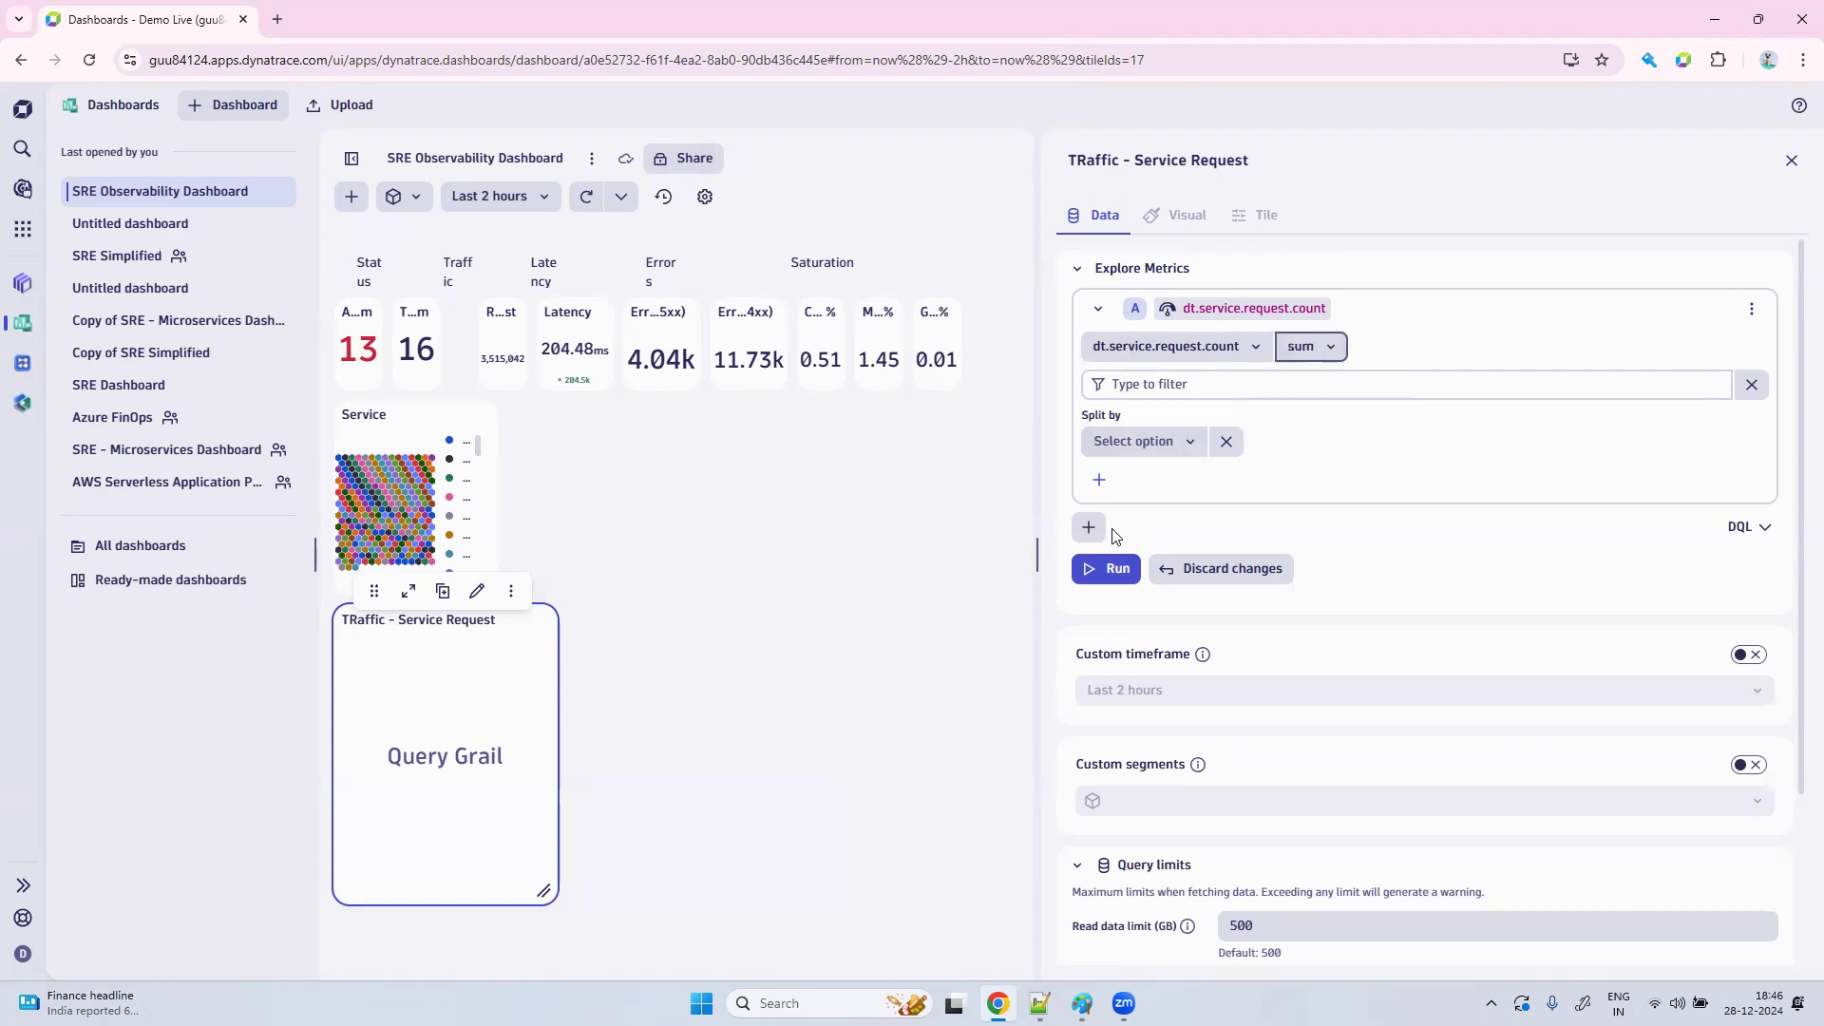
Remove the empty Split by command from the metric query and add it back.
left_click(1136, 445)
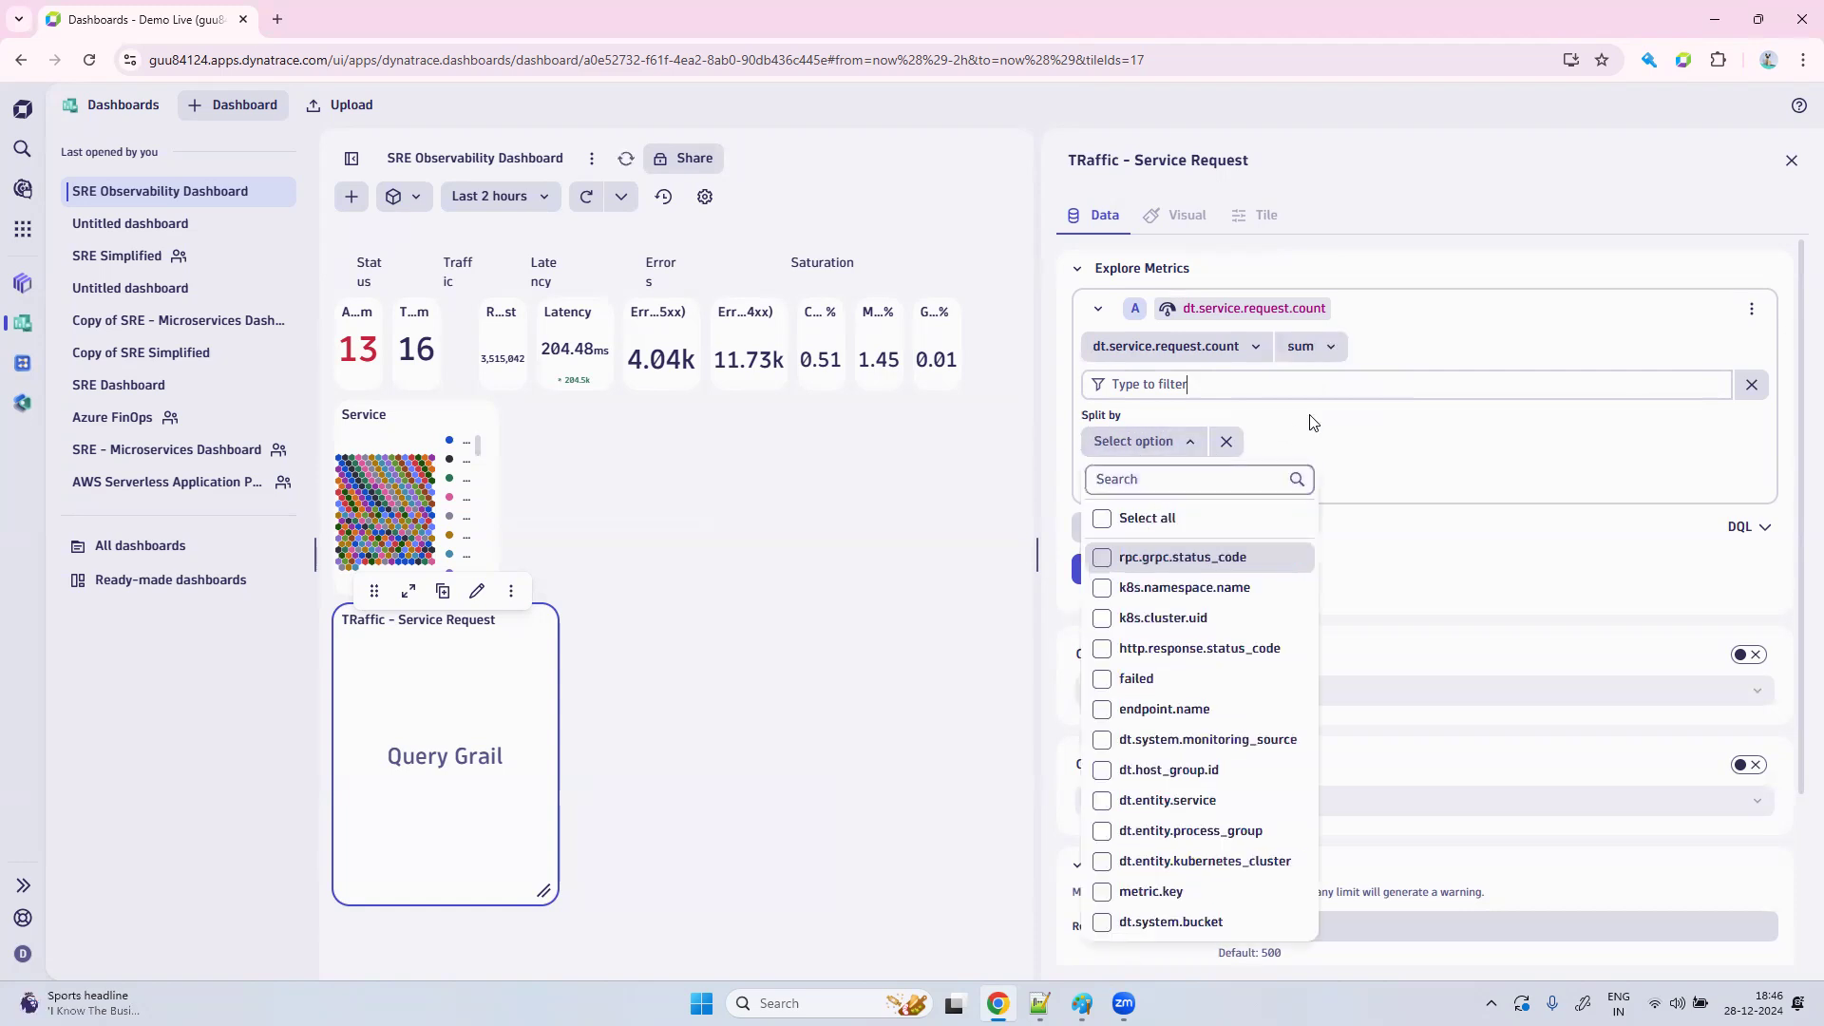
left_click(1311, 387)
left_click(1544, 344)
left_click(1226, 441)
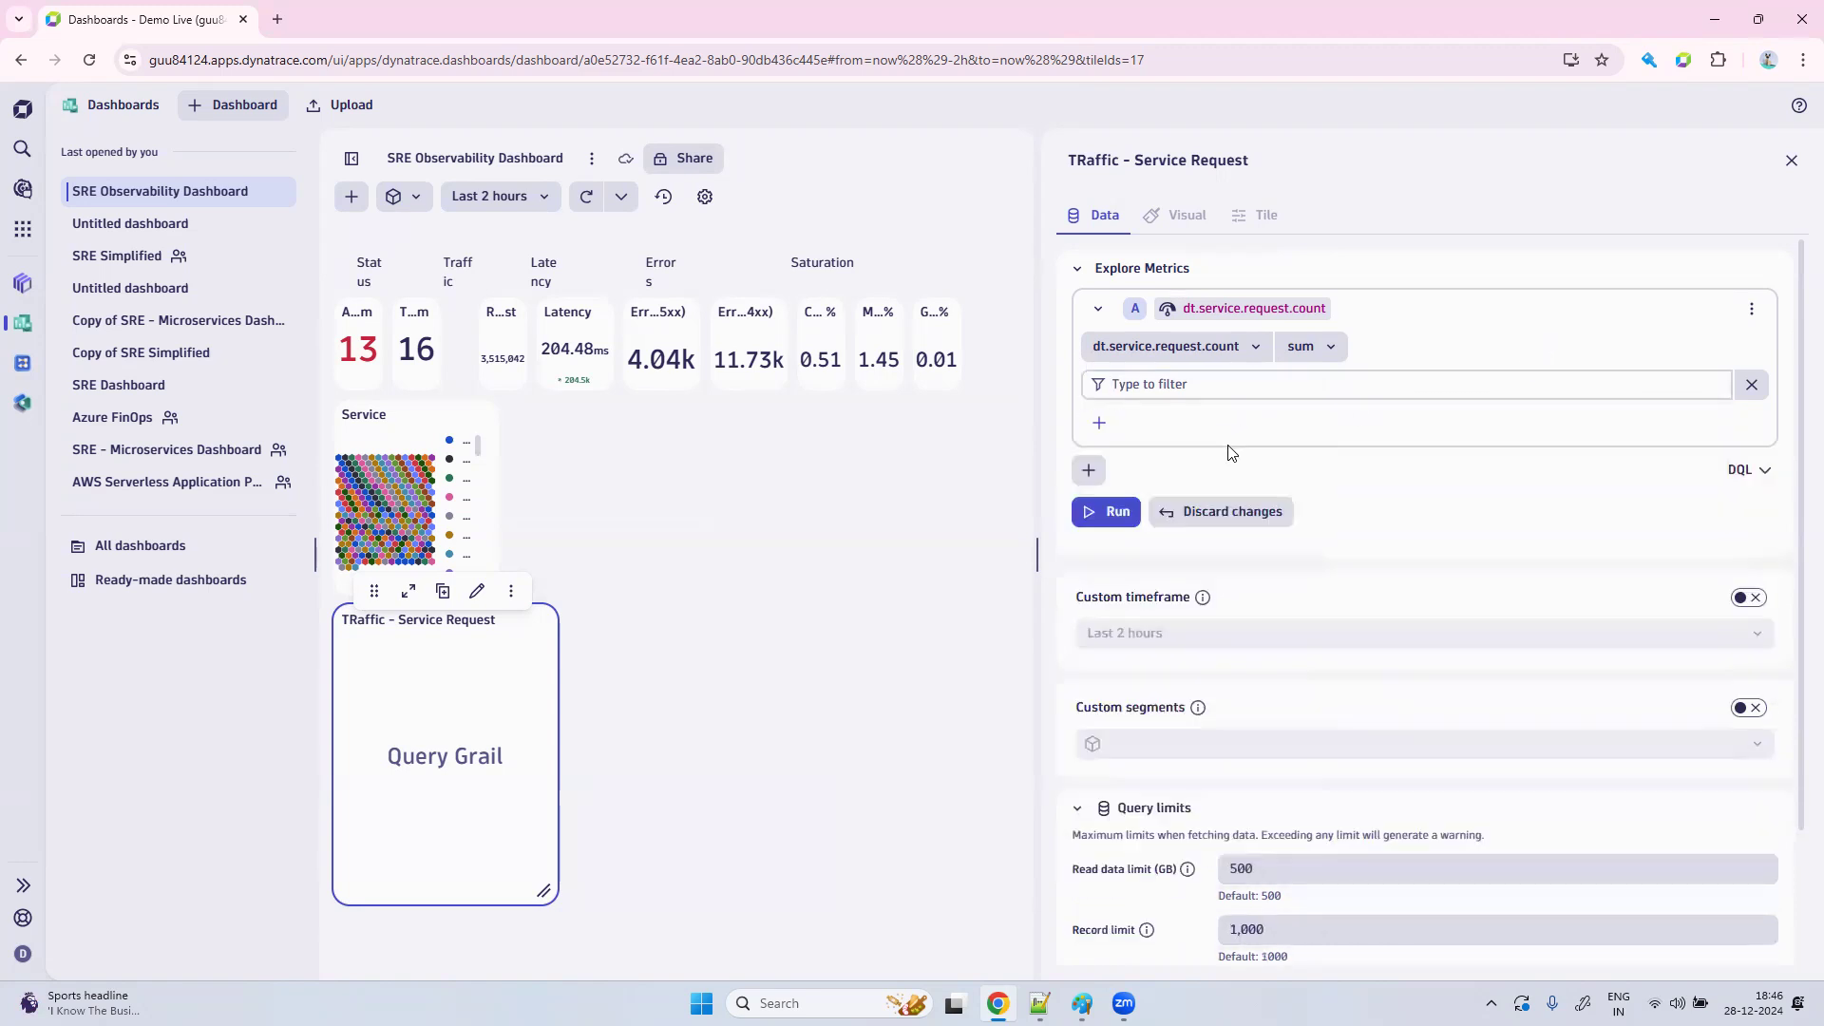
left_click(1099, 423)
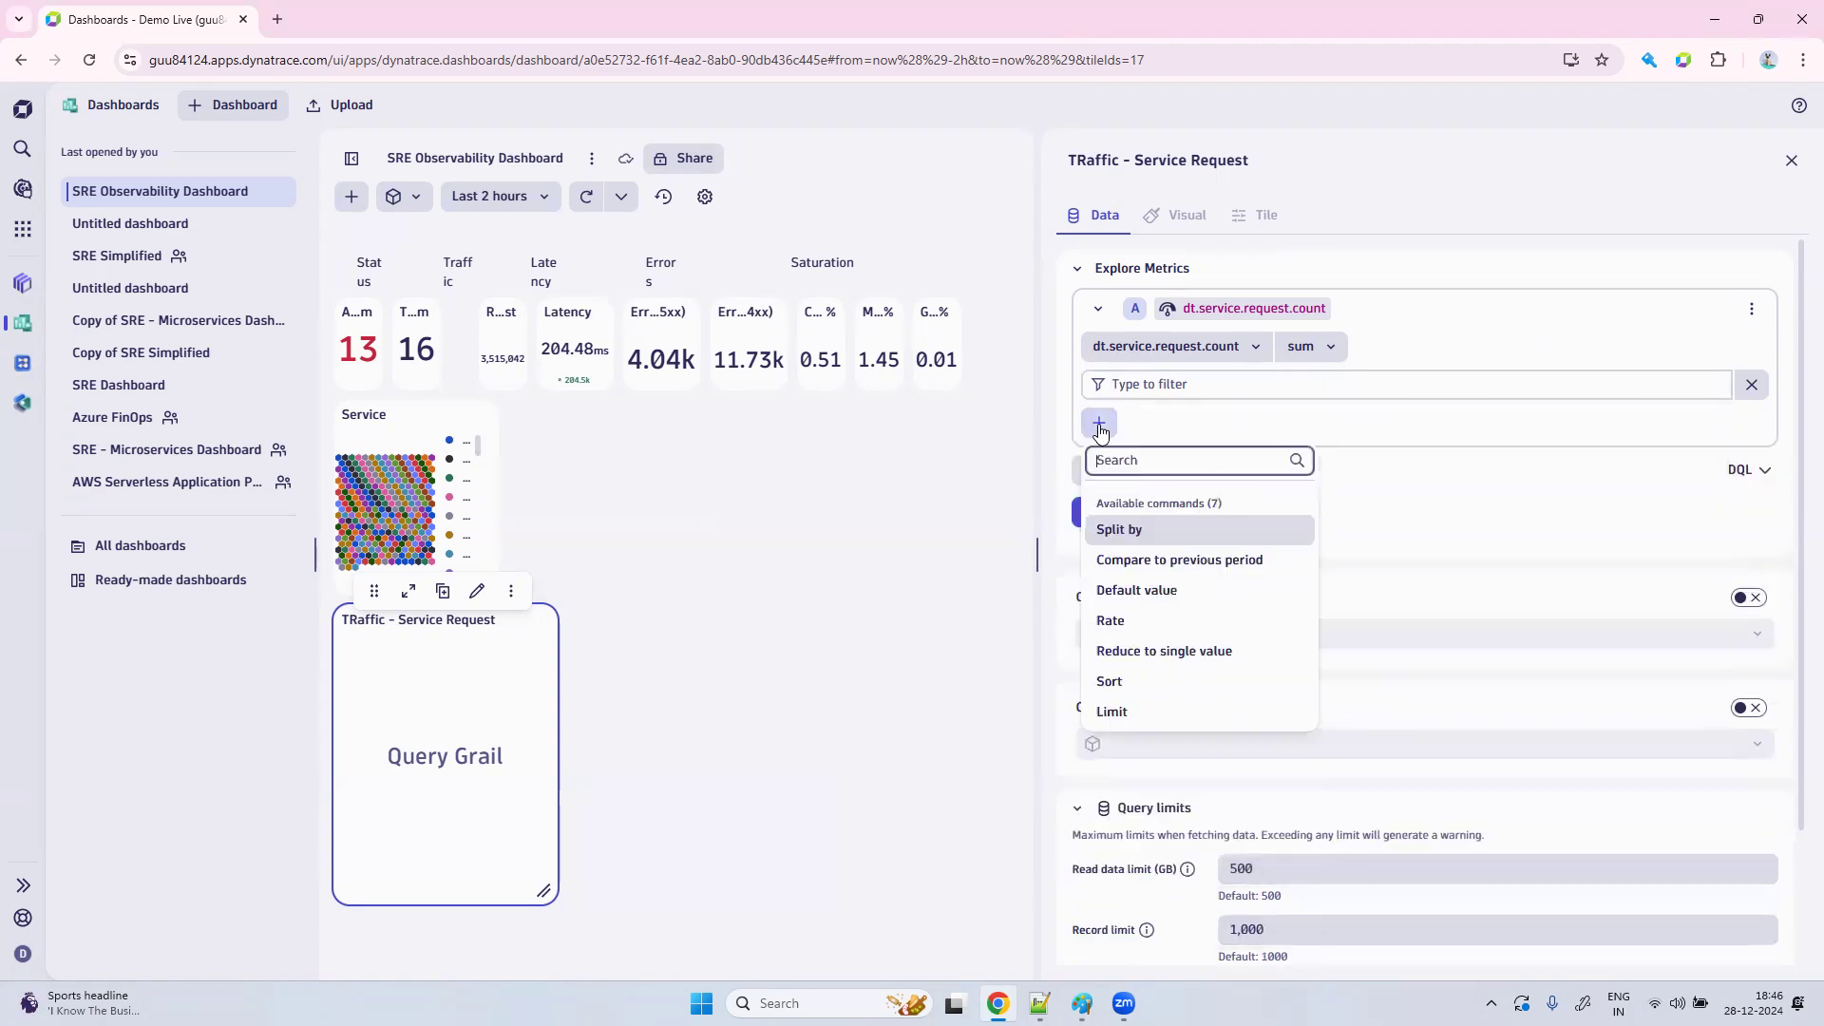
left_click(1143, 538)
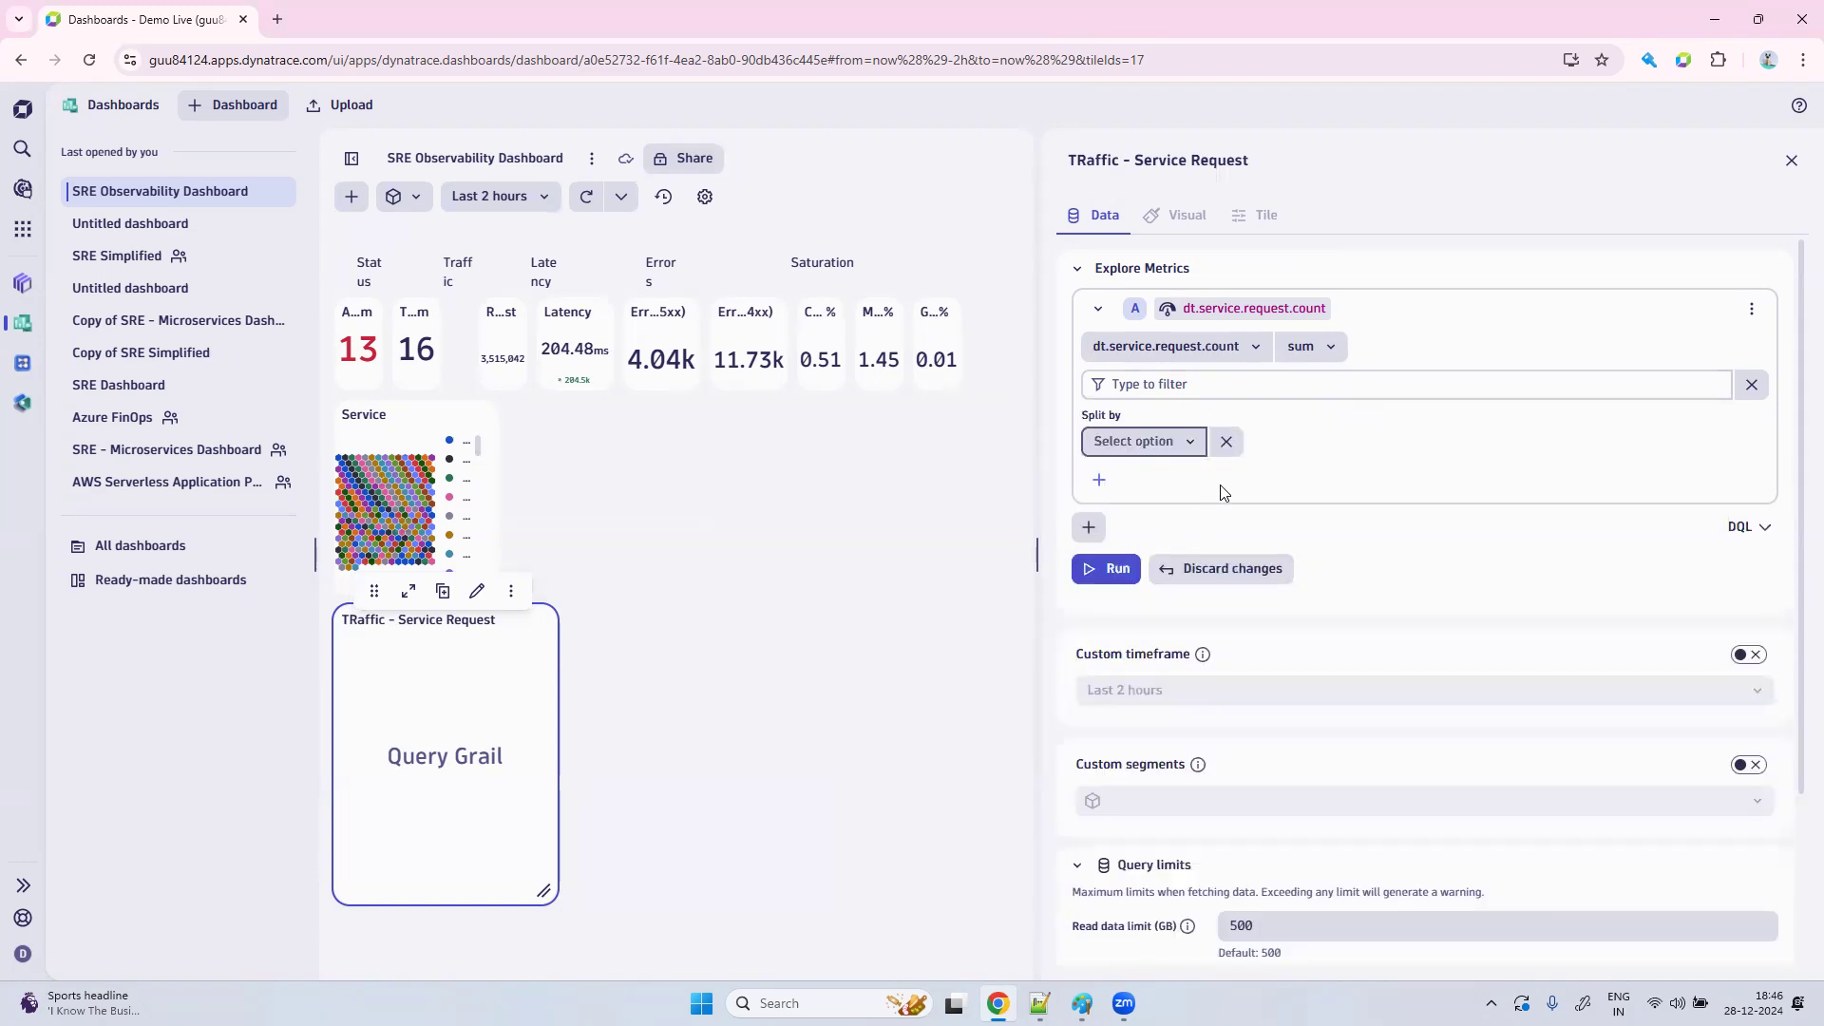
Split the request count metric by dt.entity.service.
left_click(1174, 443)
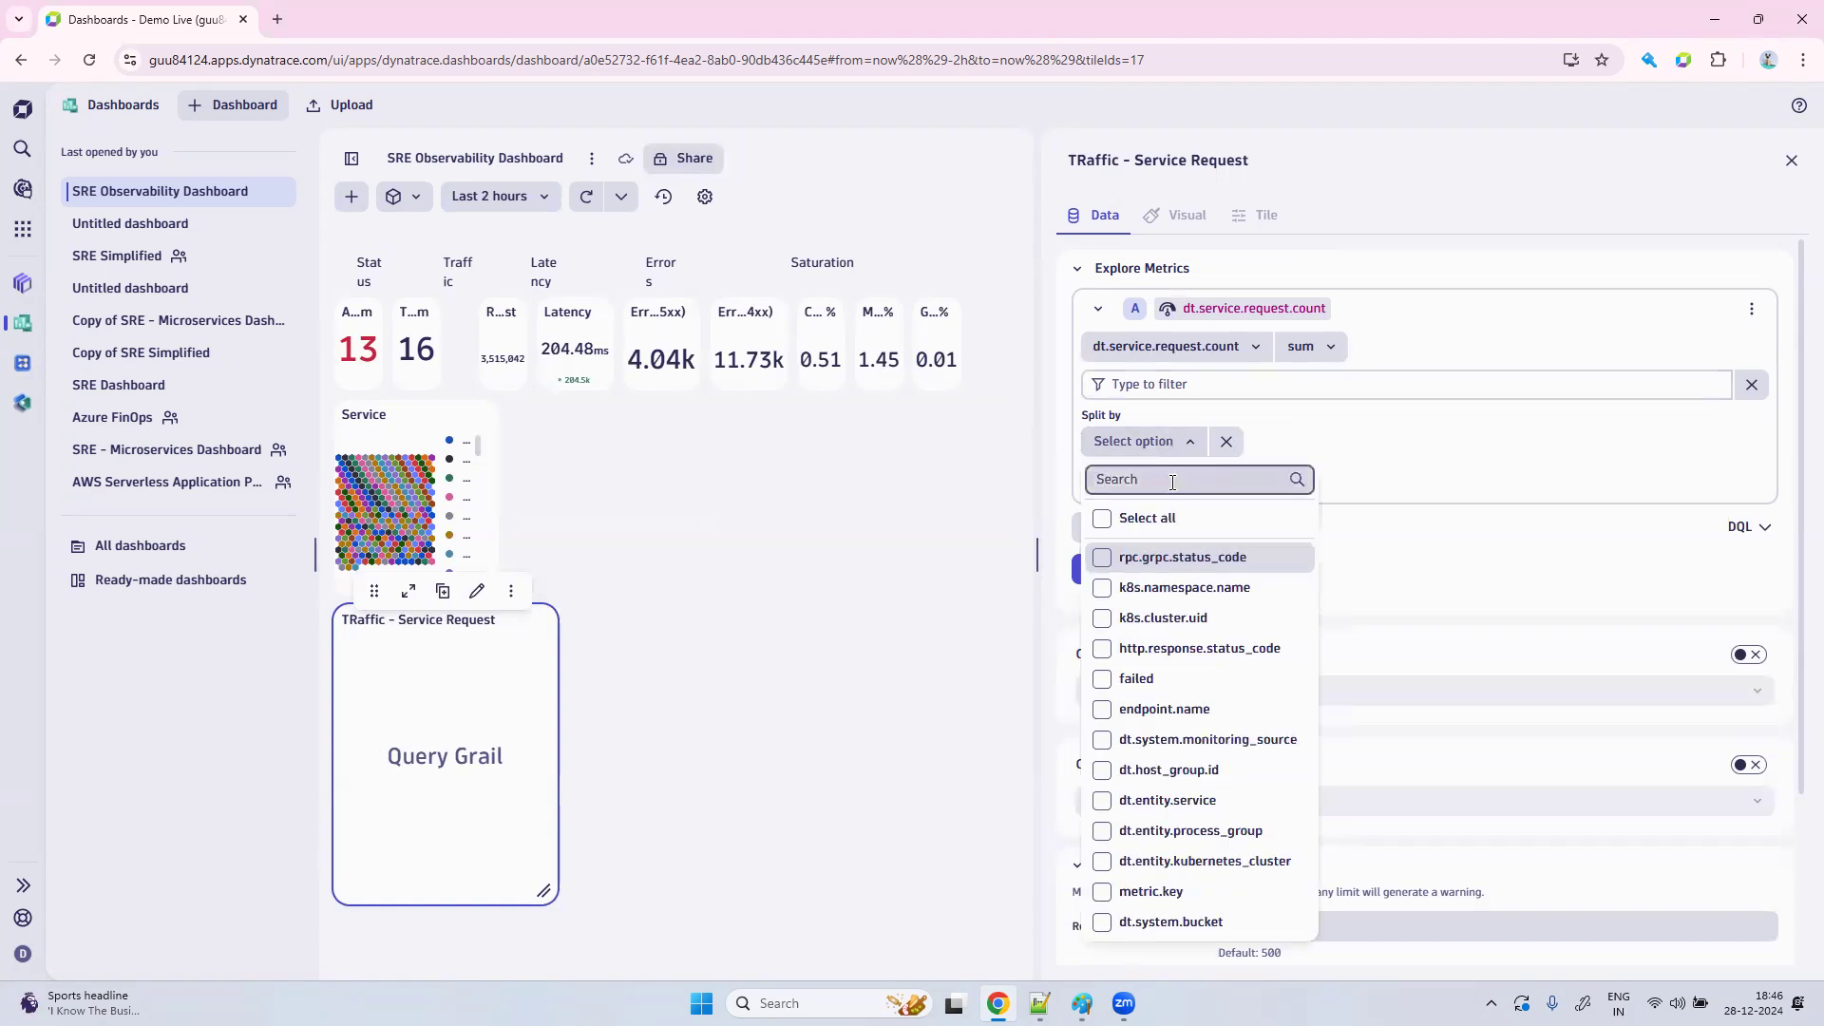
left_click(1179, 473)
type("dt")
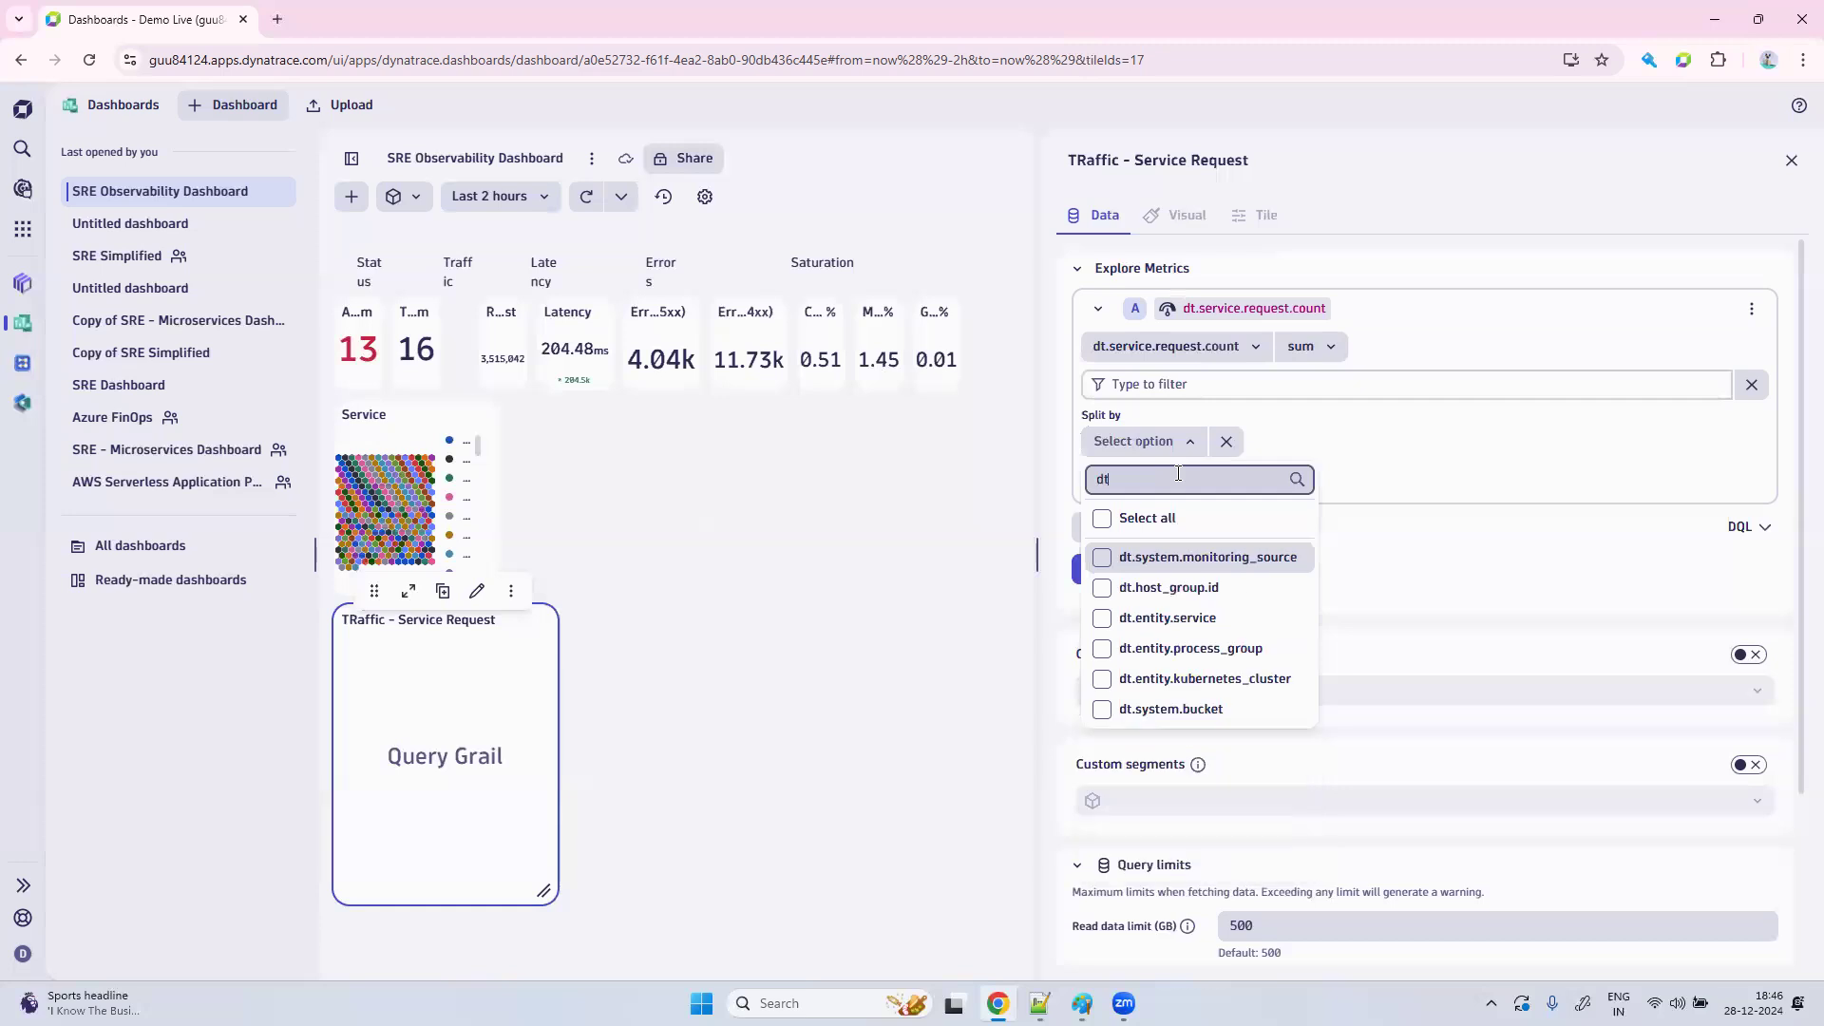
type(".entit")
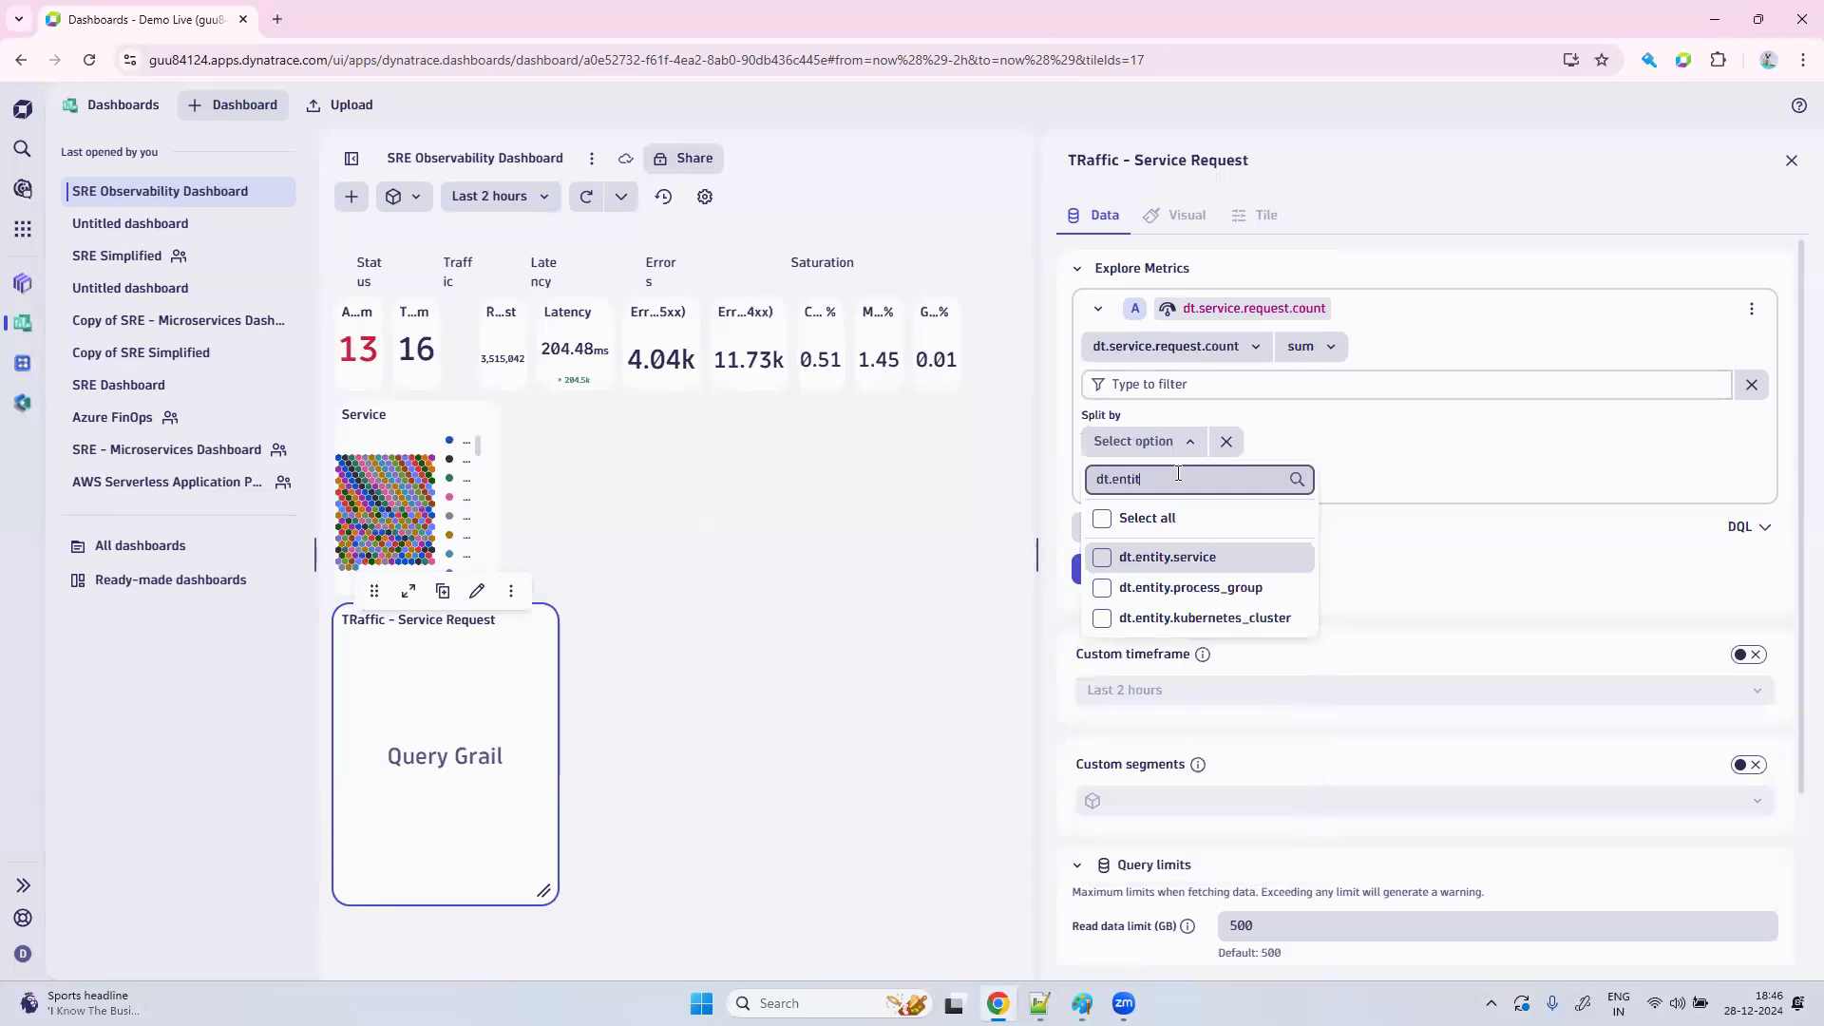
left_click(1235, 557)
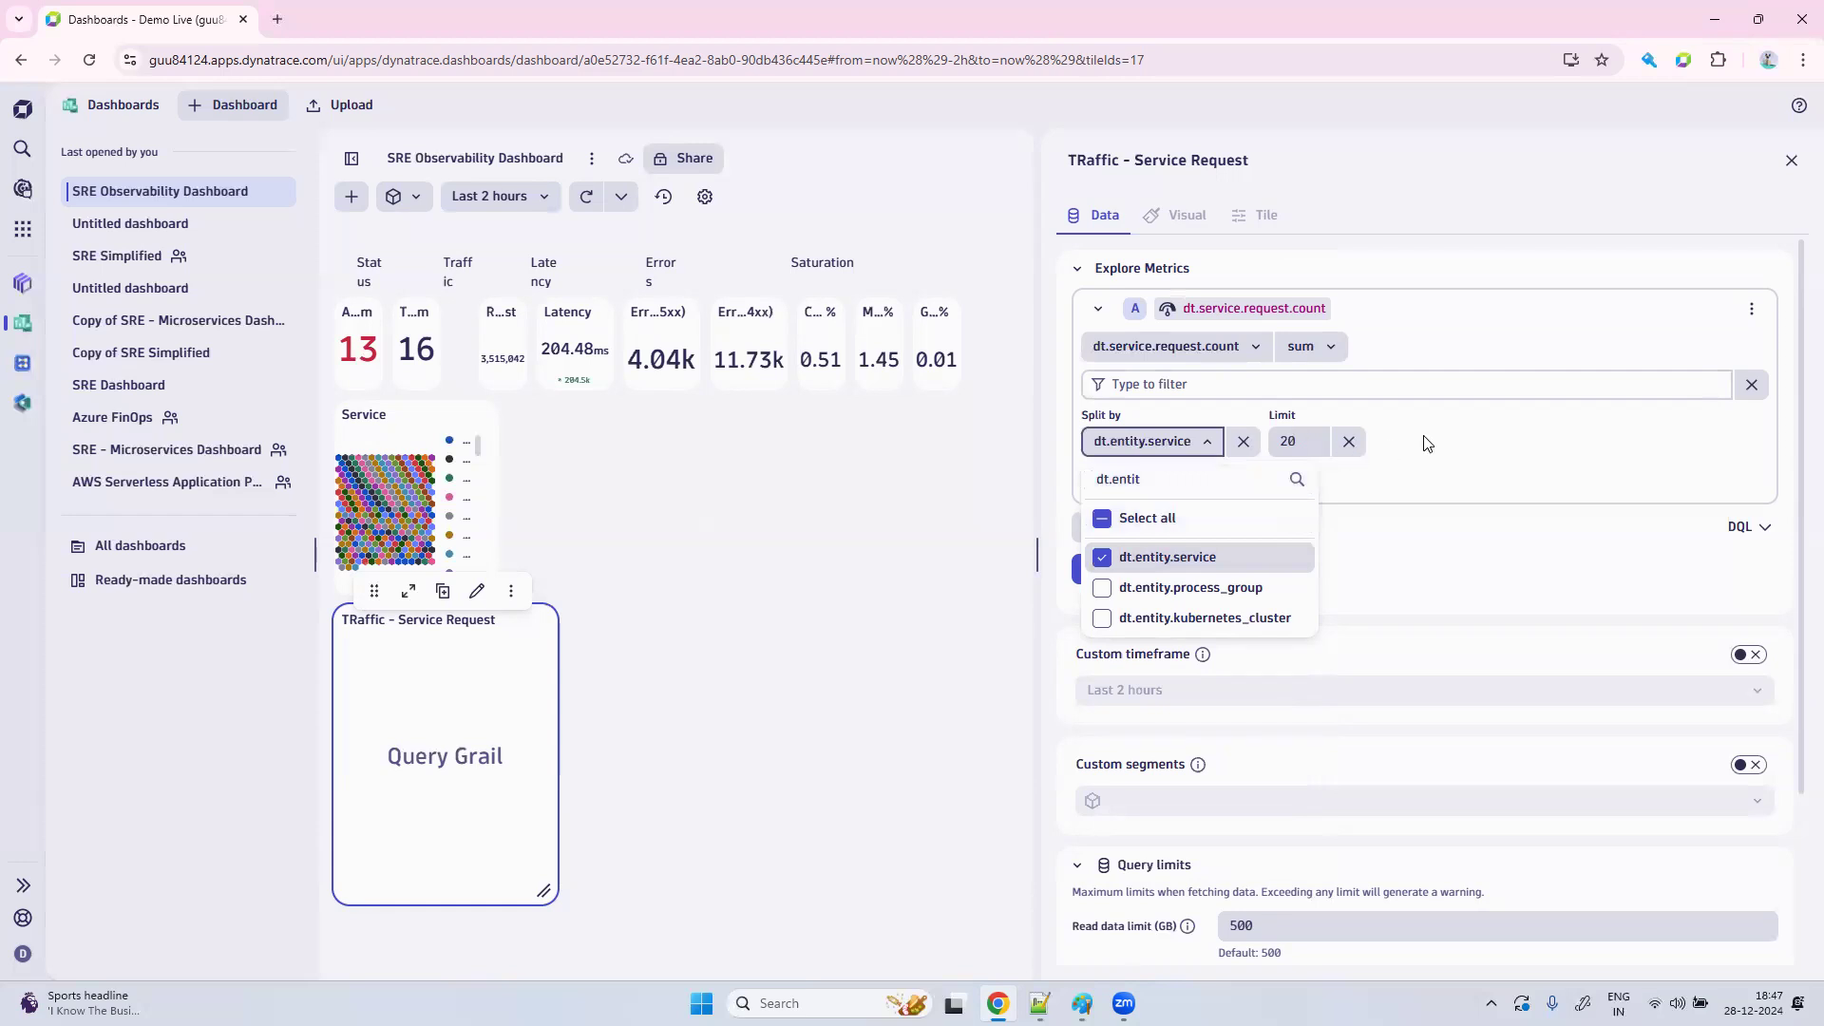
left_click(1437, 469)
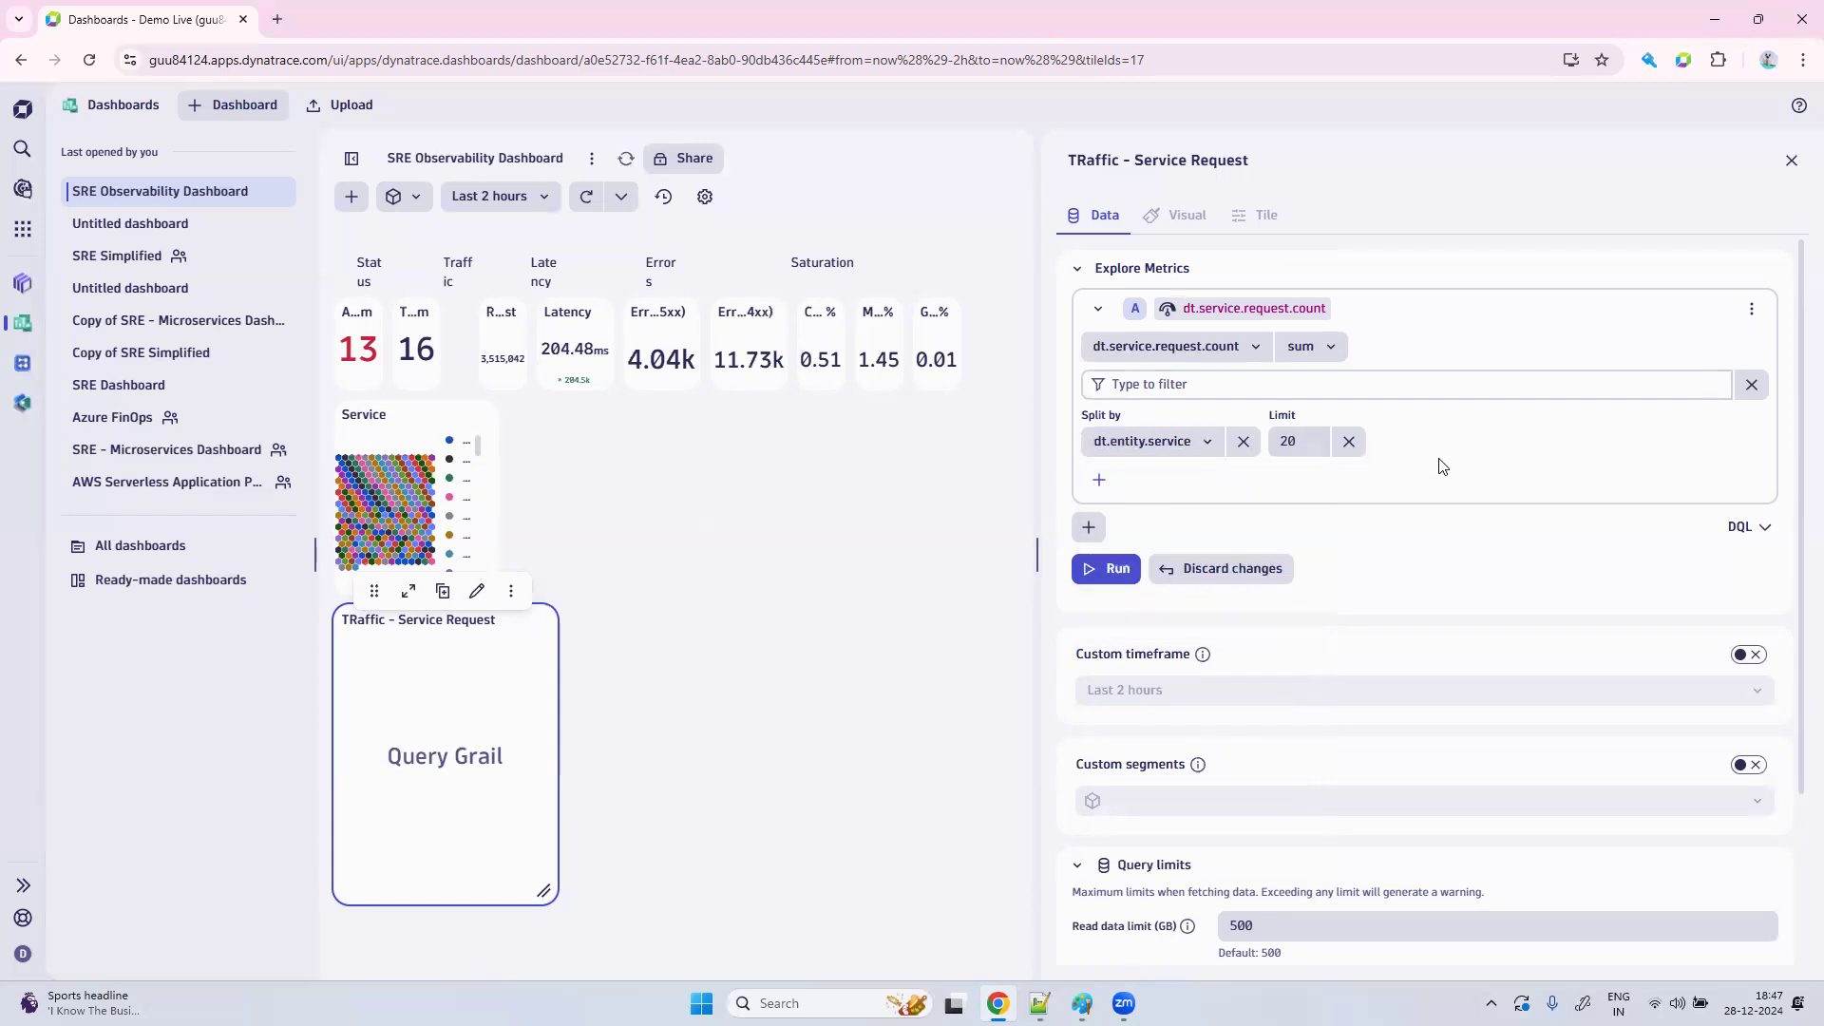
left_click(1099, 480)
left_click(1545, 451)
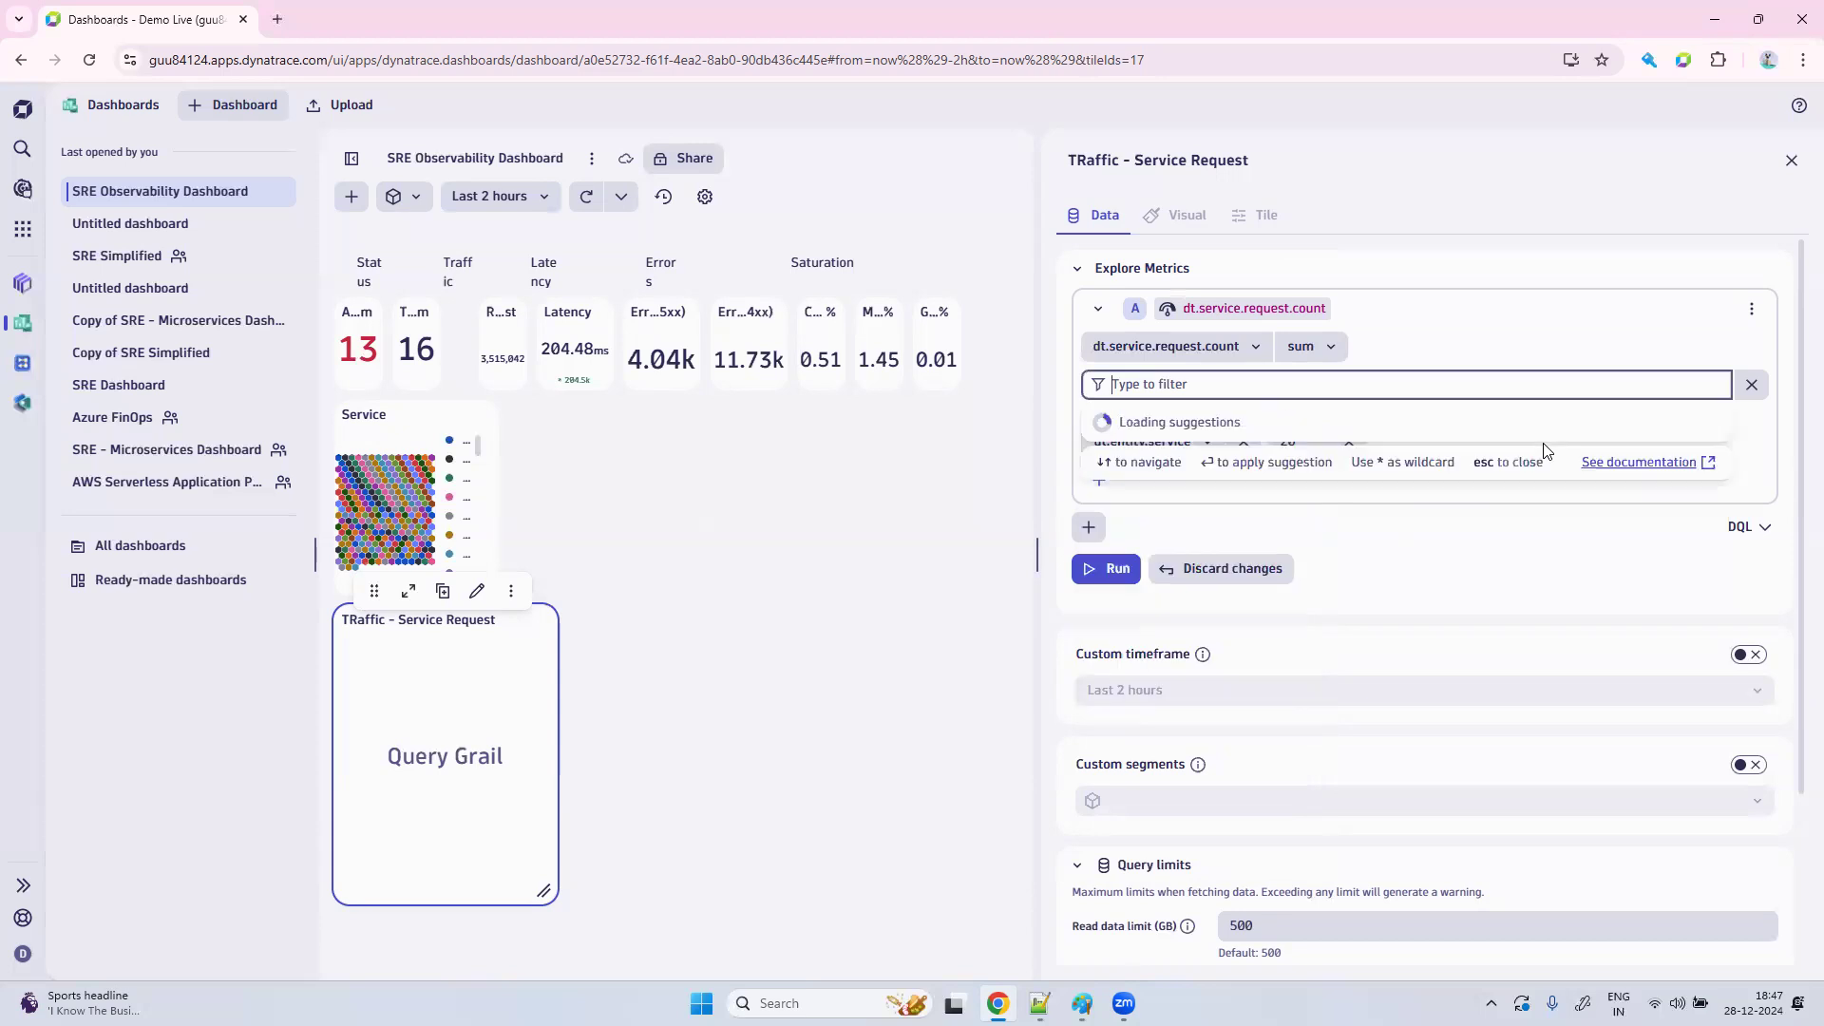
left_click(1511, 347)
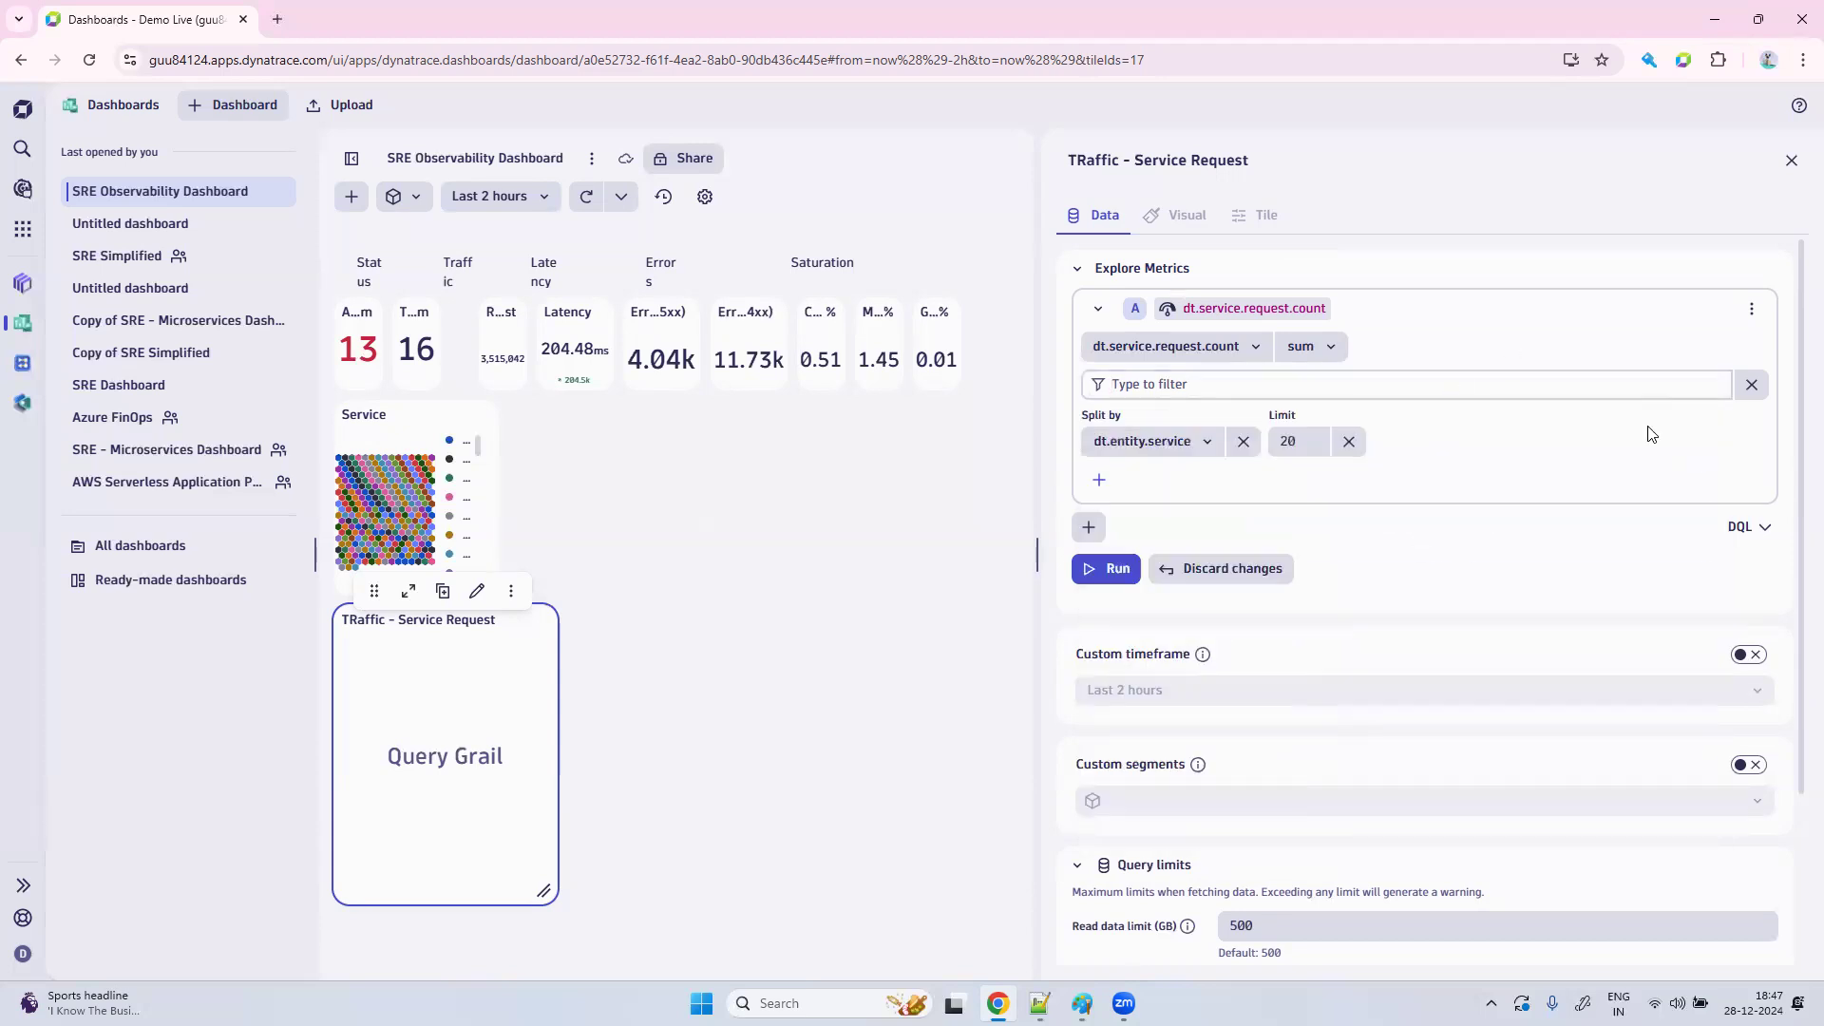
Add the Reduce to single value and Sort commands to the request count query.
left_click(1100, 482)
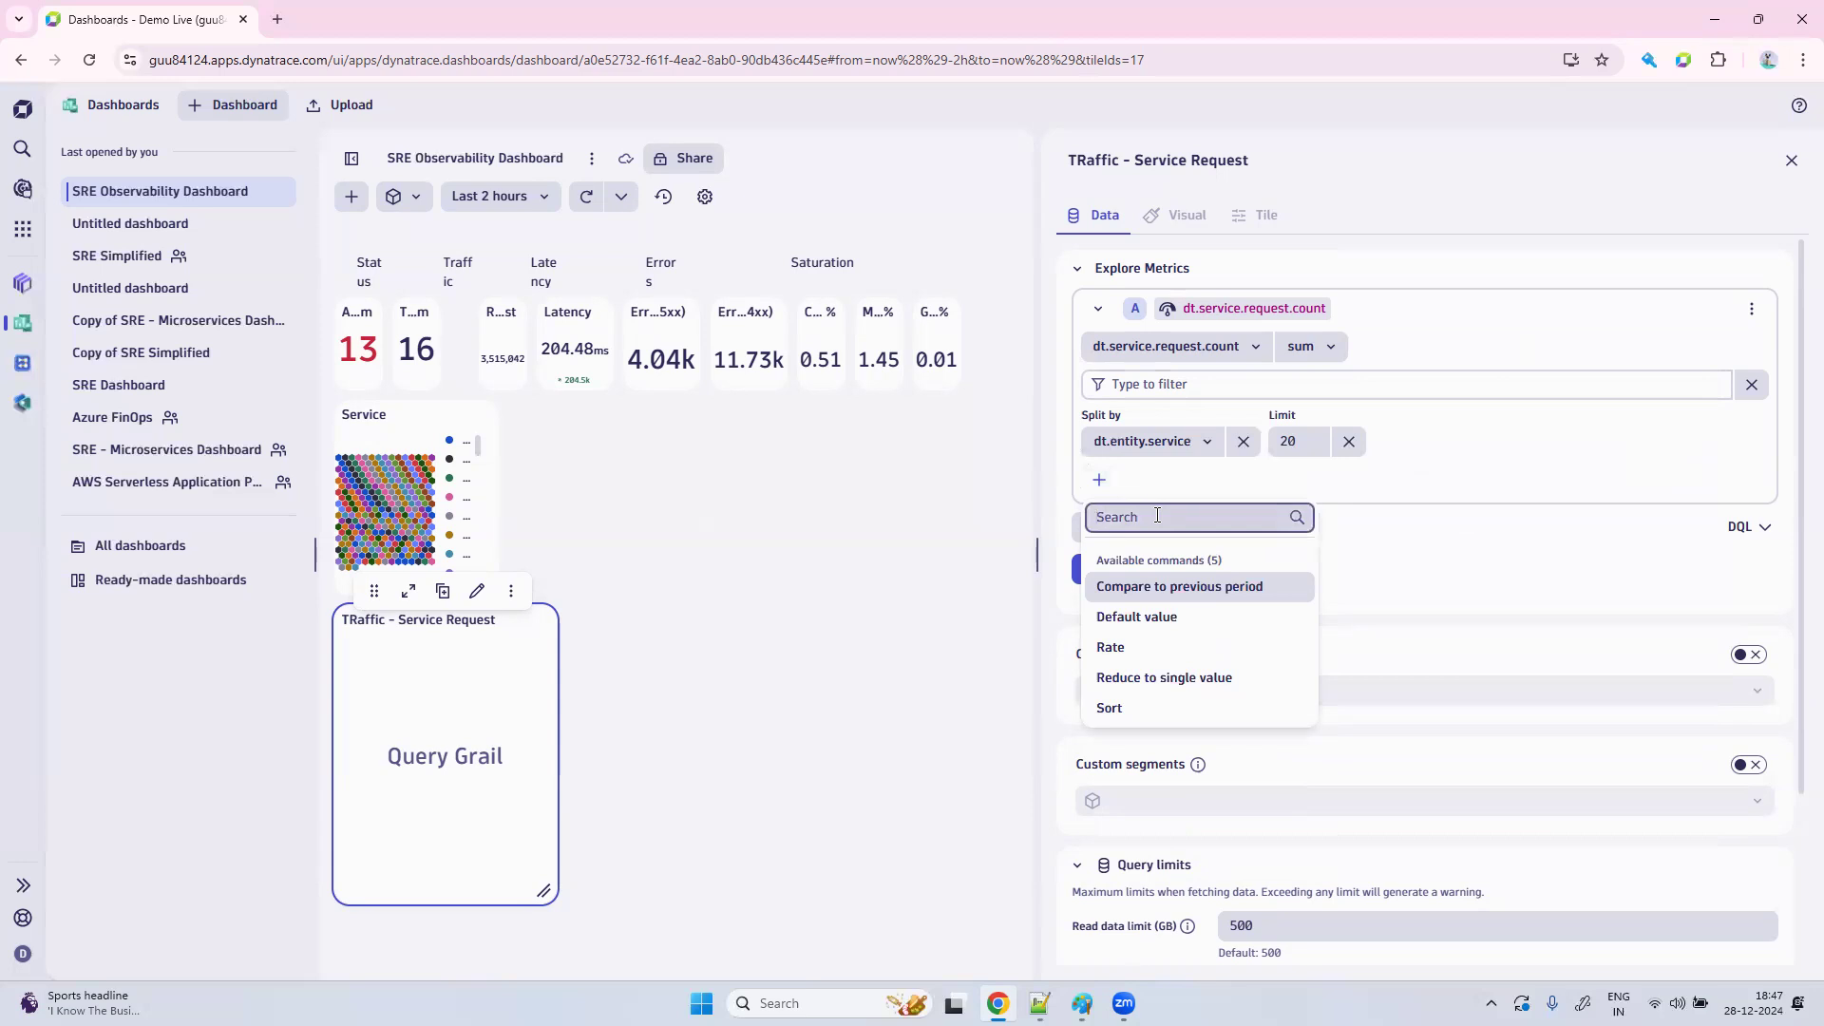
left_click(1176, 680)
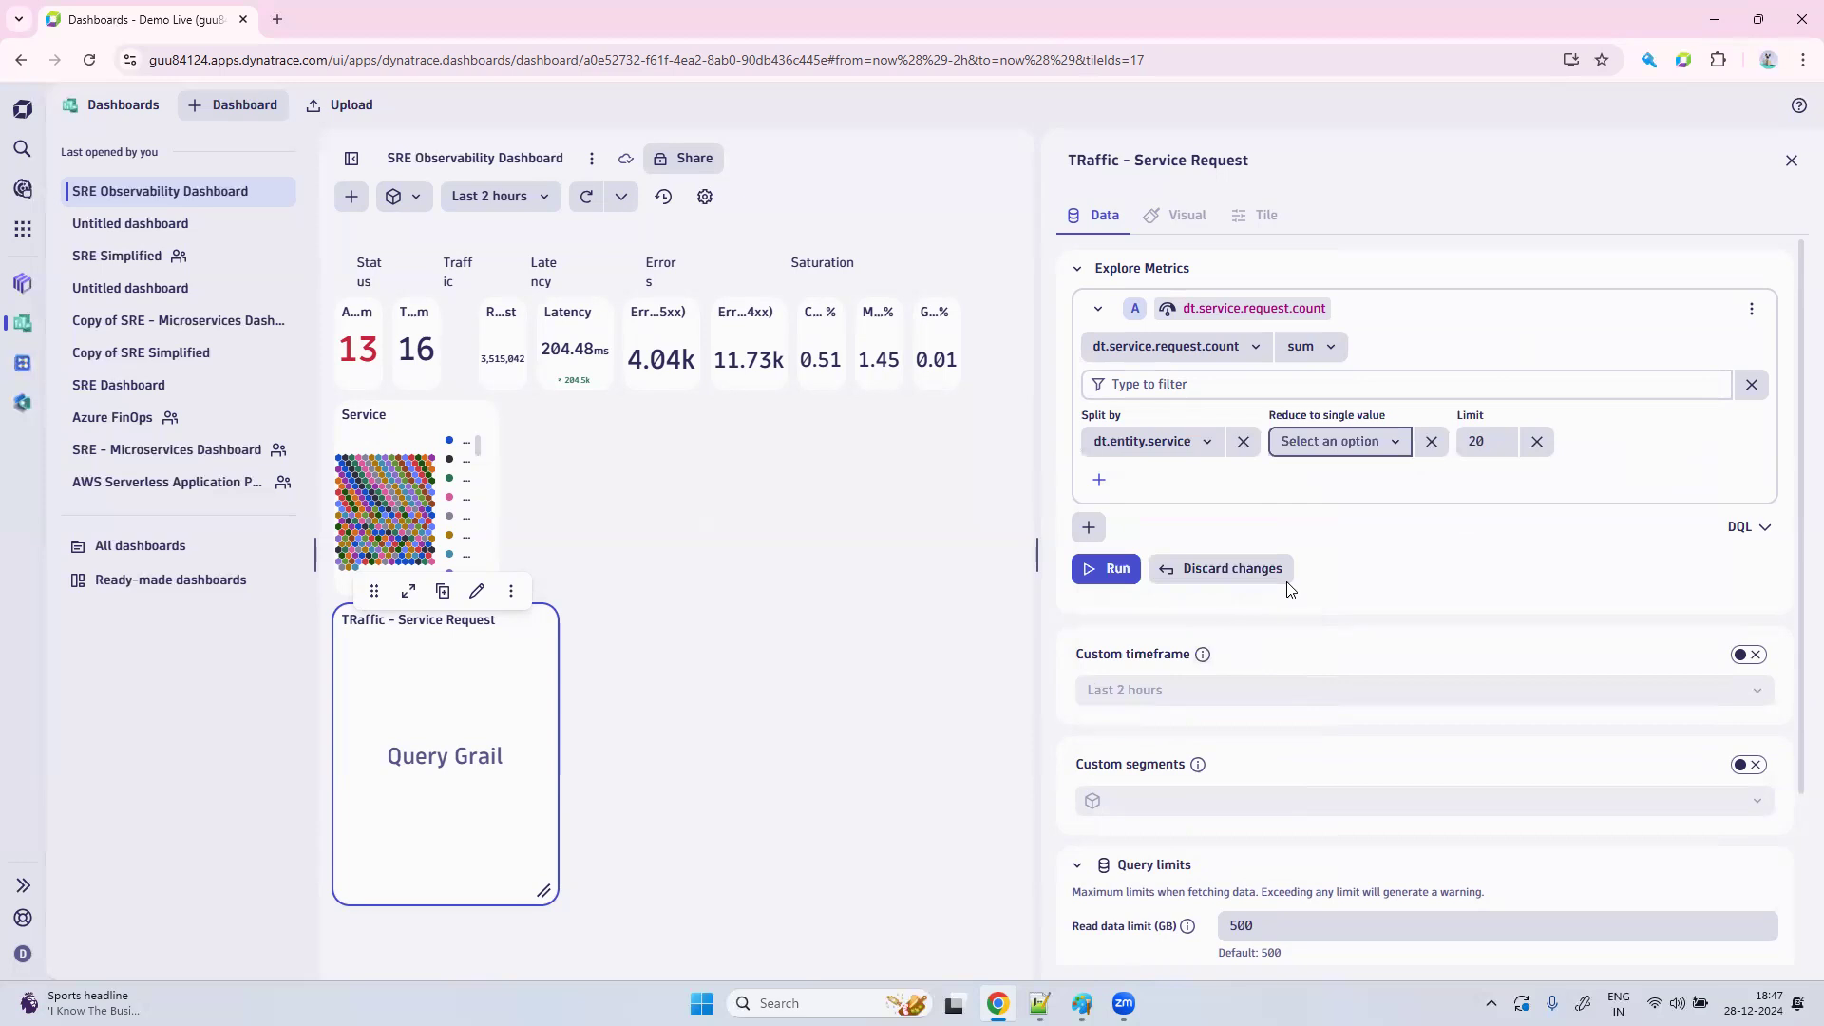
left_click(1384, 442)
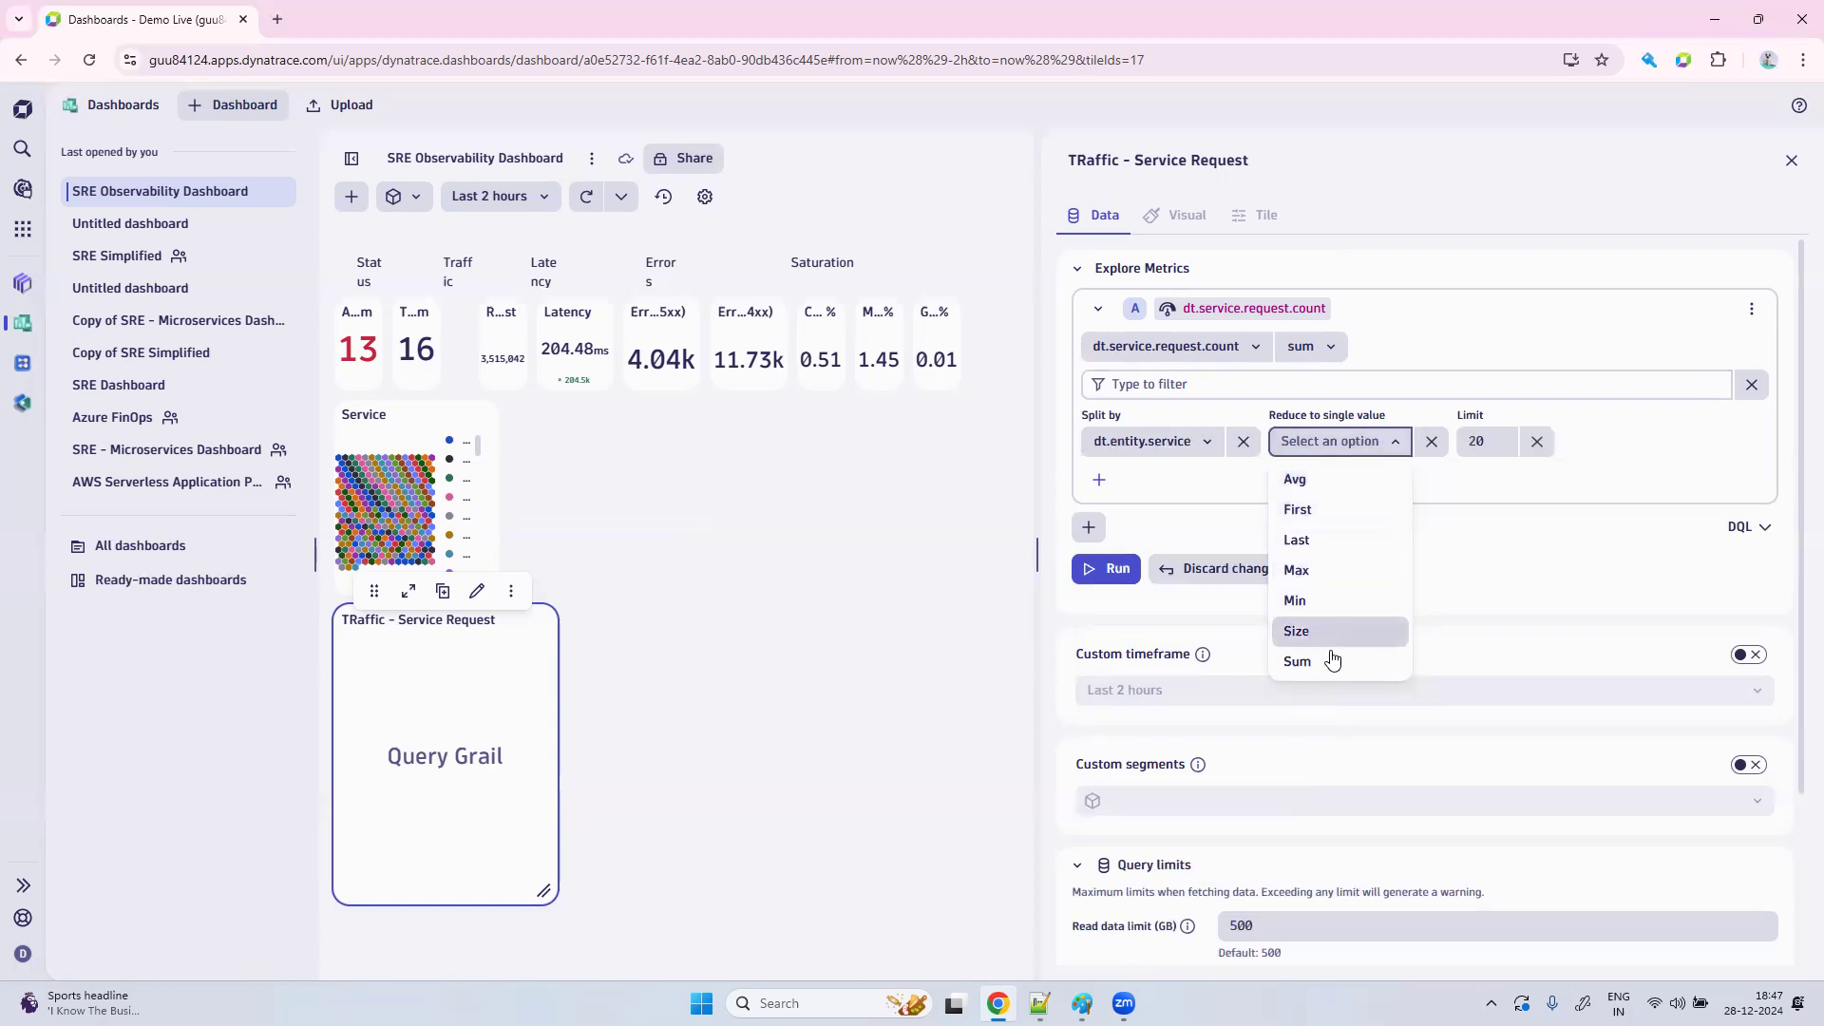
left_click(1152, 490)
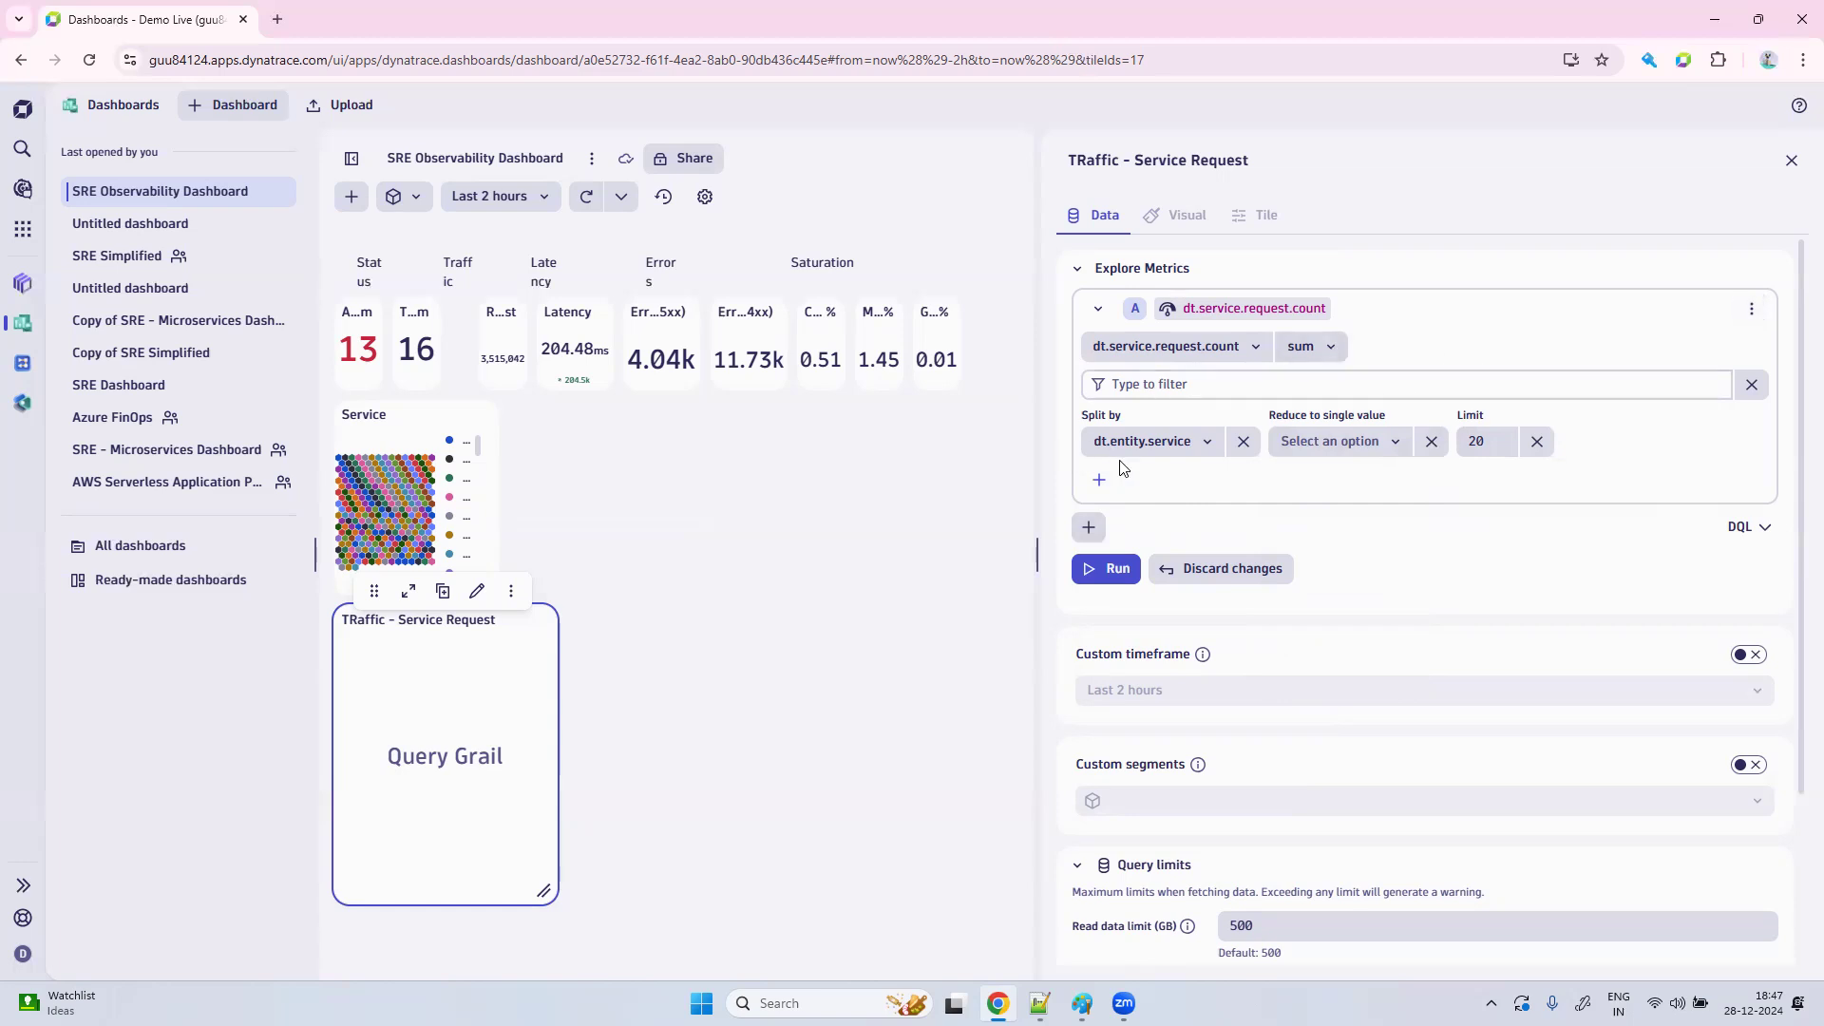
left_click(1099, 478)
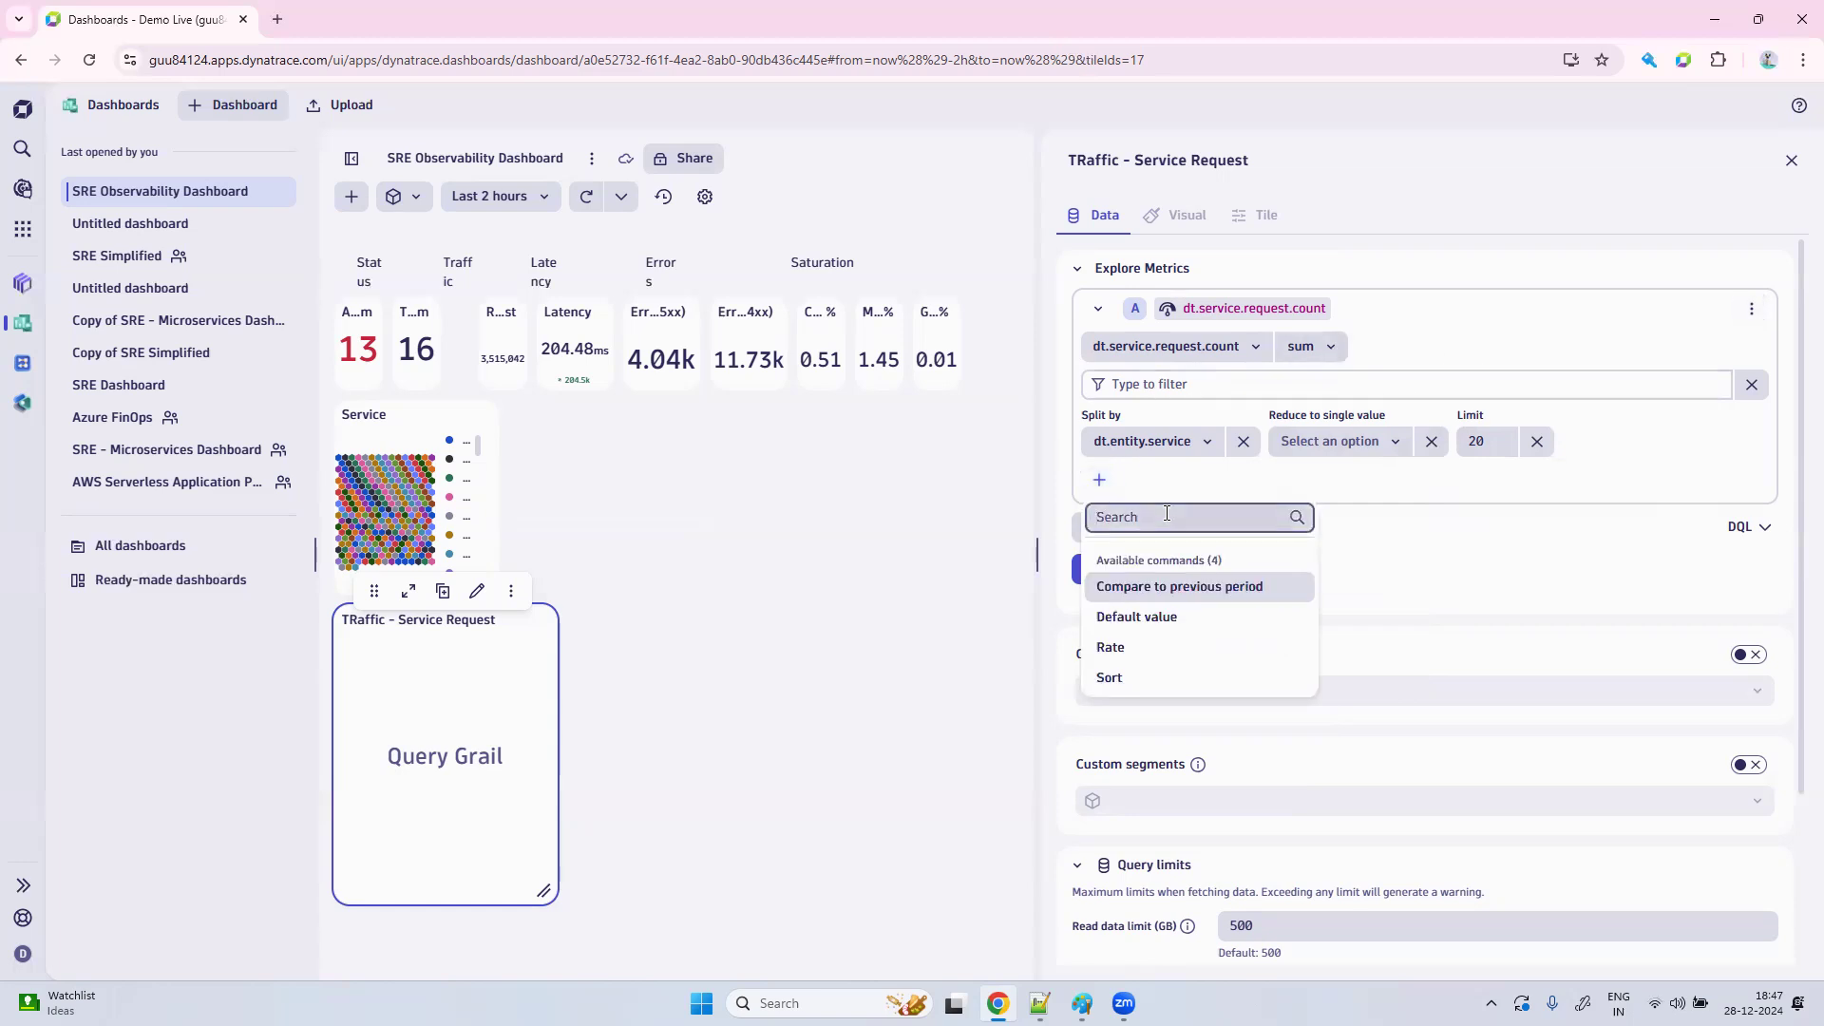
left_click(1159, 678)
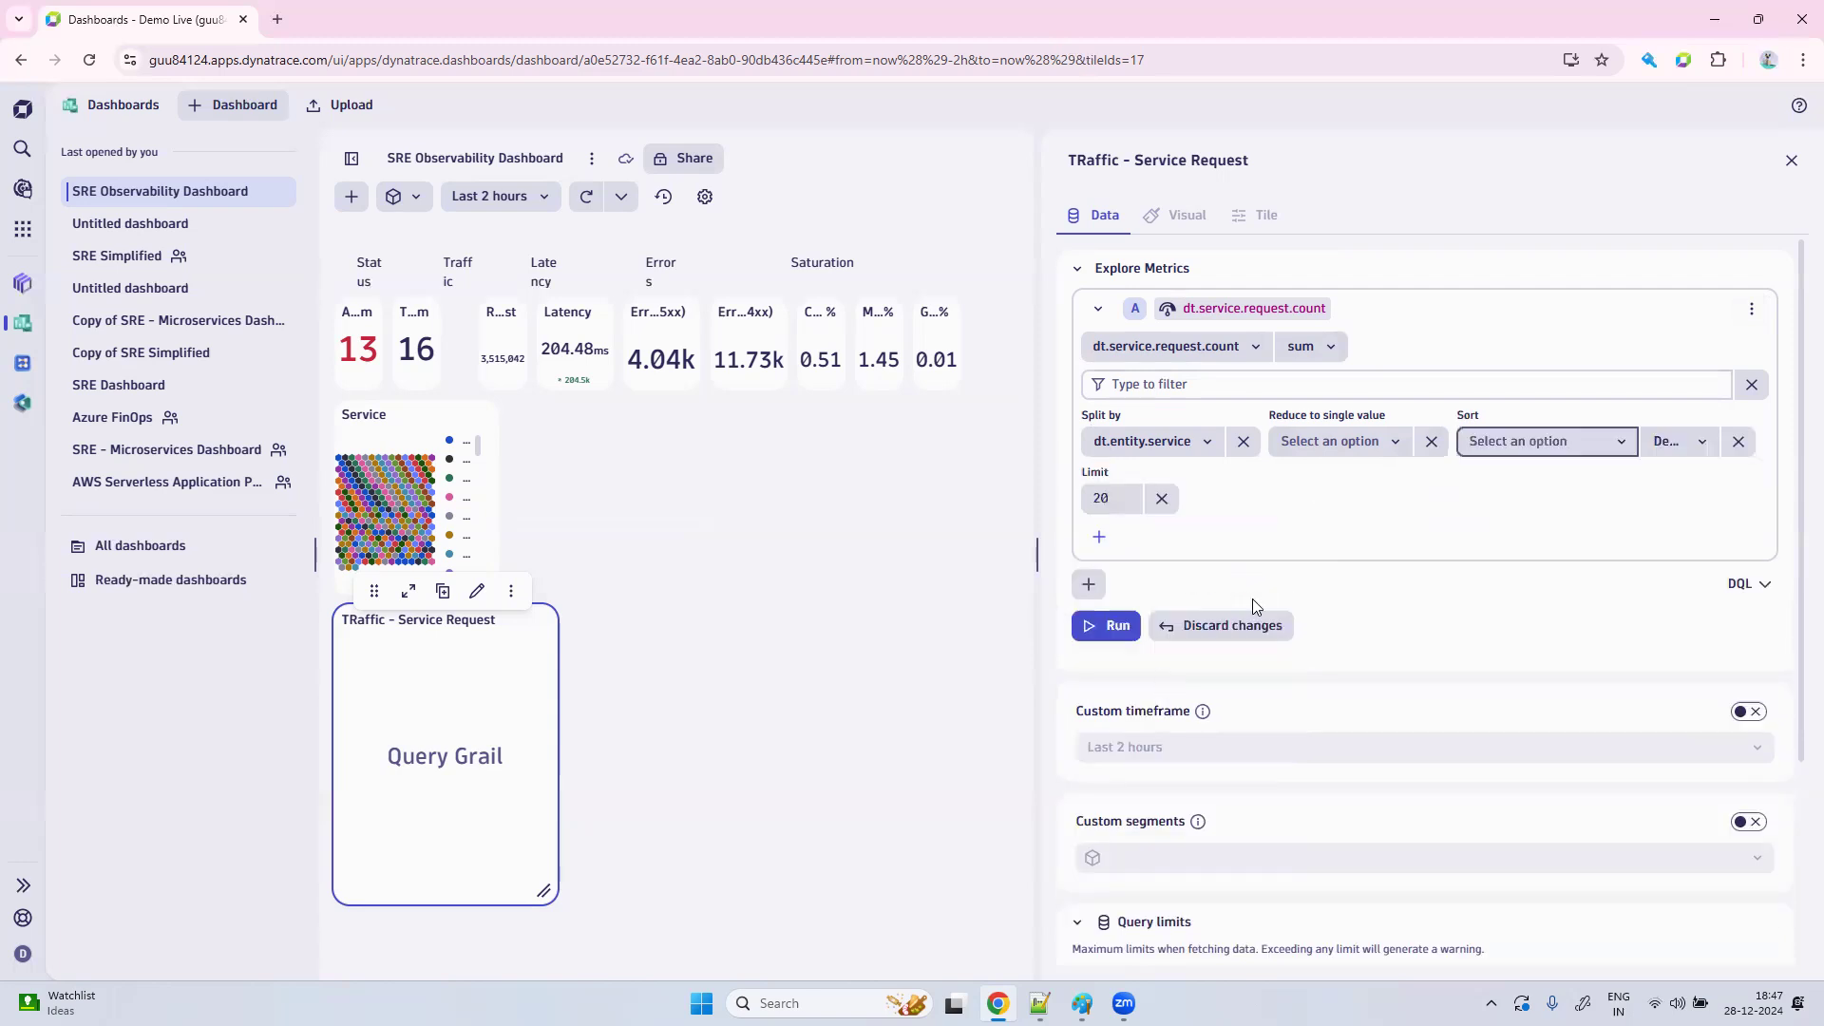
Reduce the query to a single value with Sum and sort it by sum(dt.service.request.count).
left_click(1328, 443)
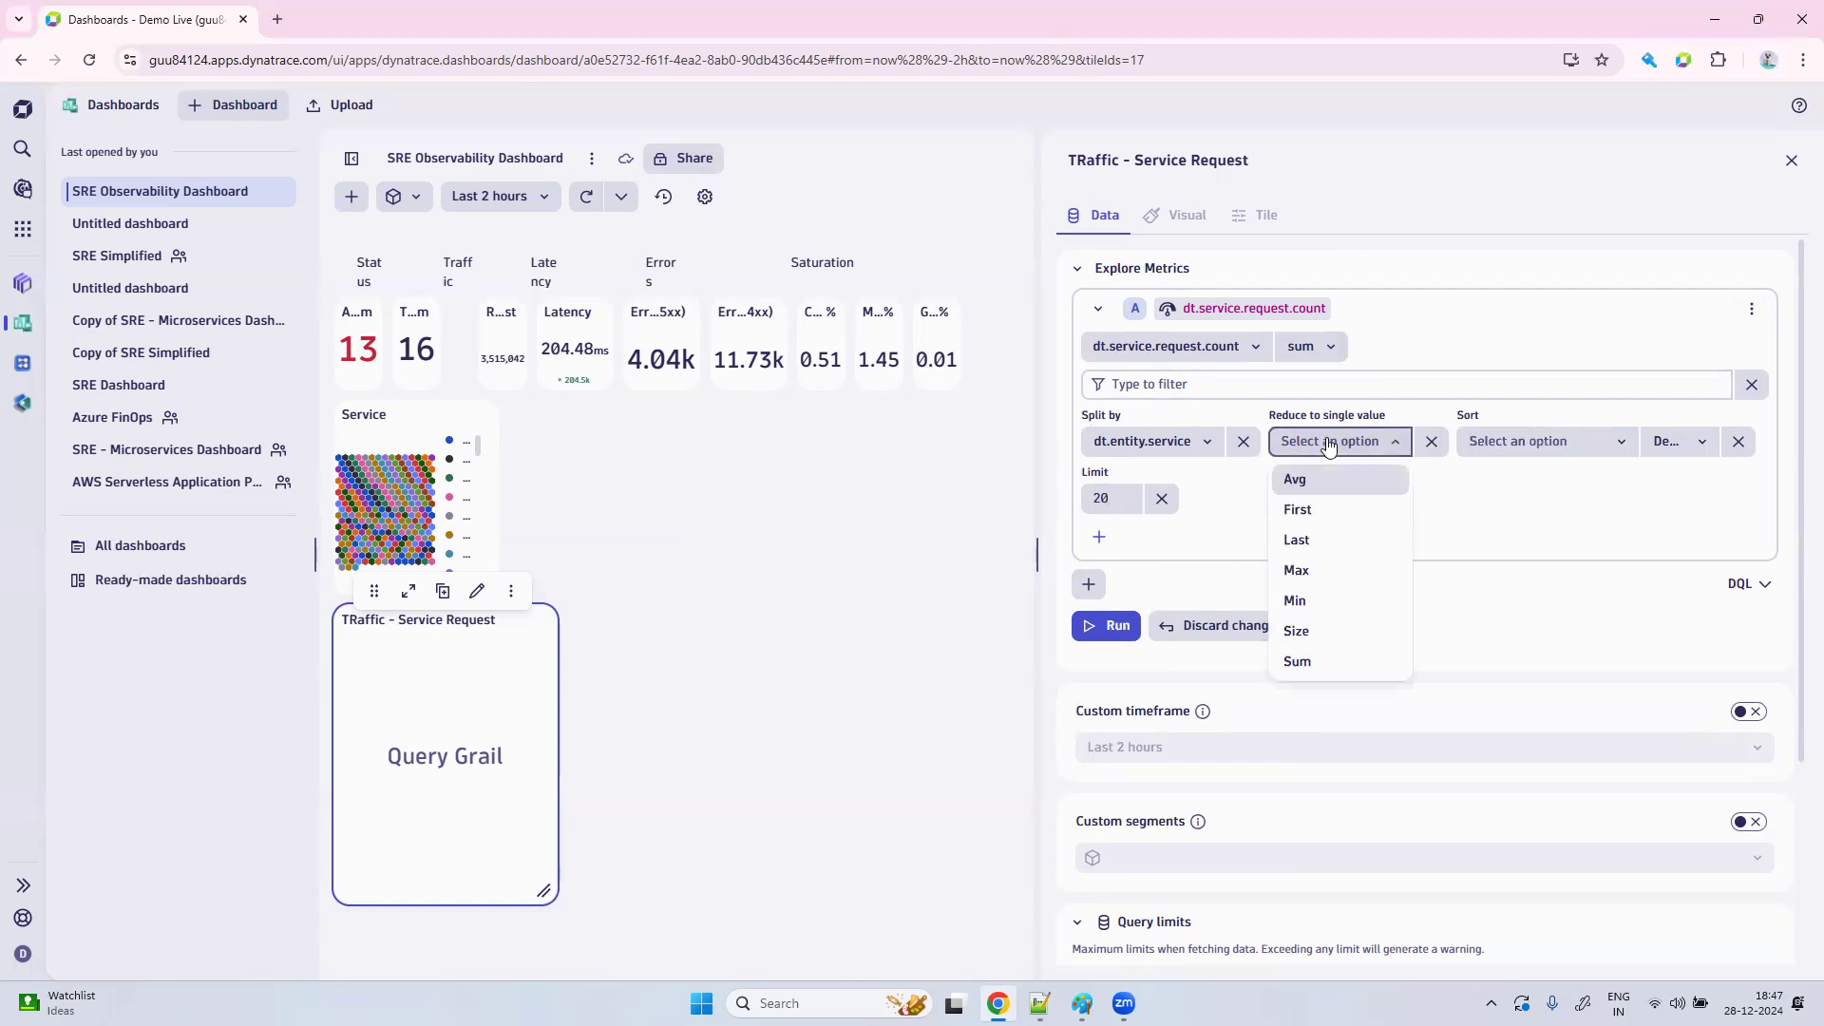
left_click(1309, 664)
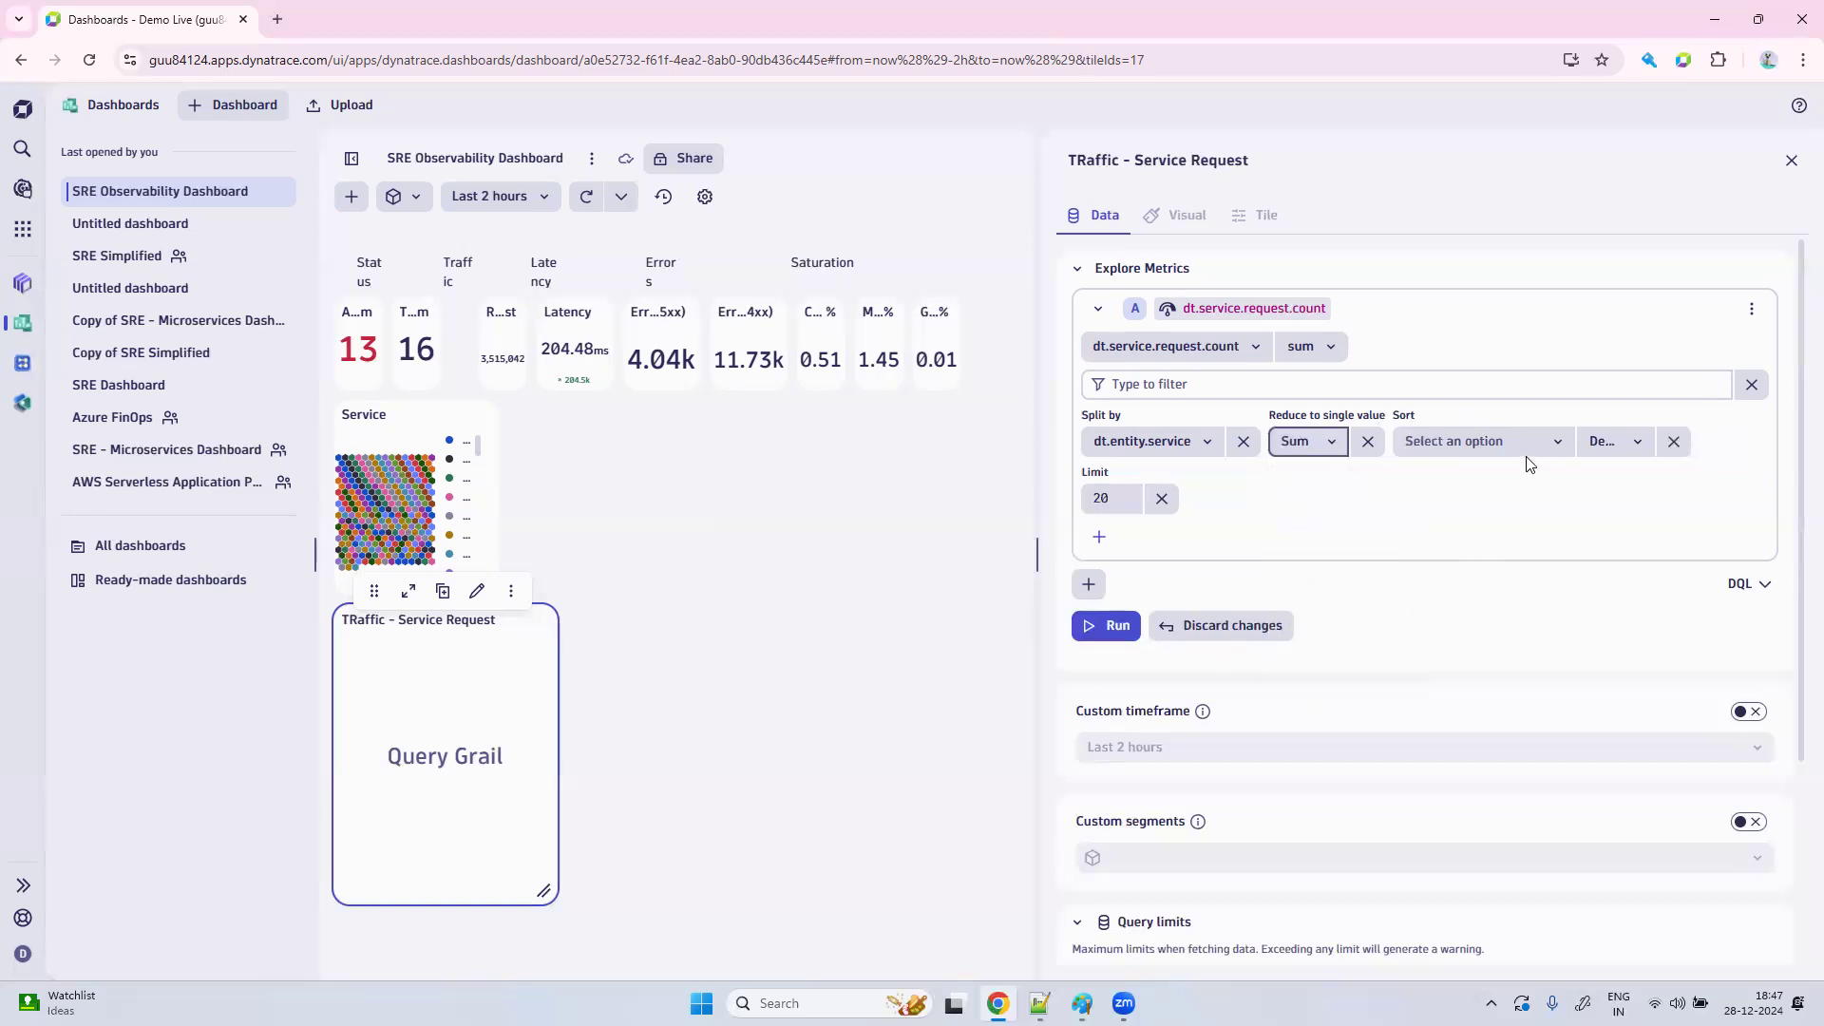
left_click(1488, 444)
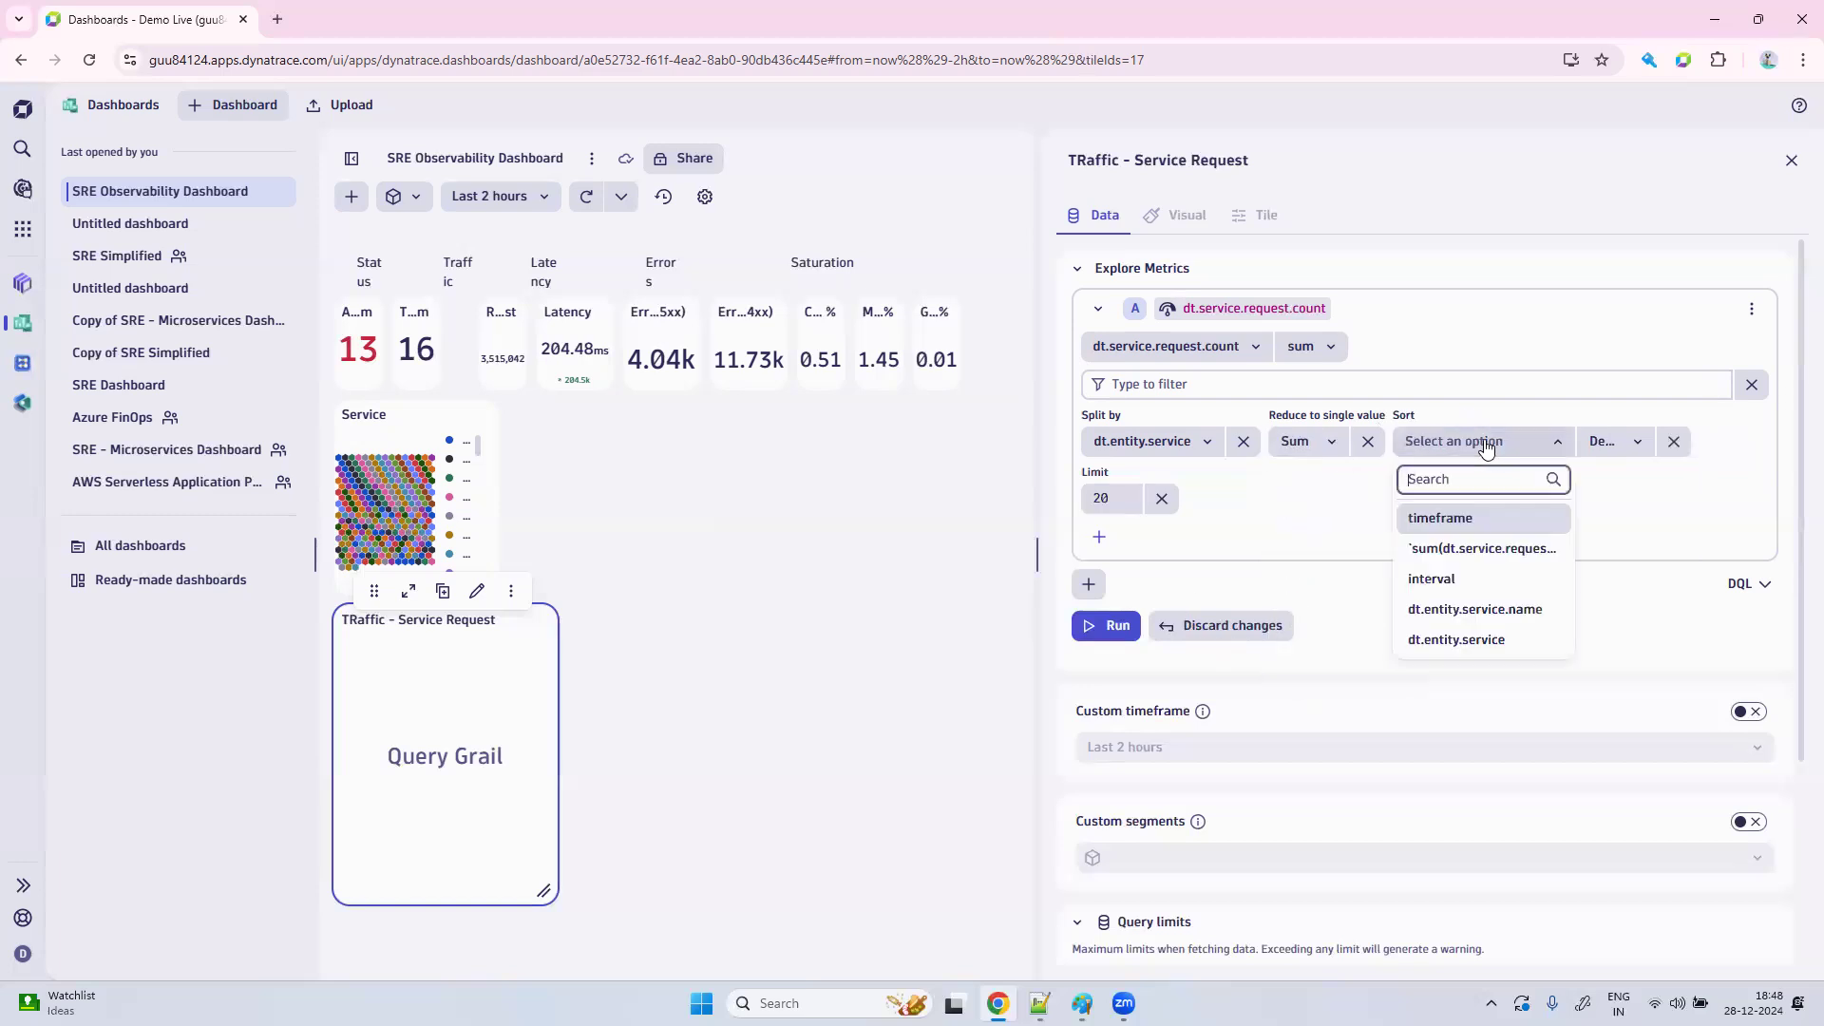
left_click(1517, 546)
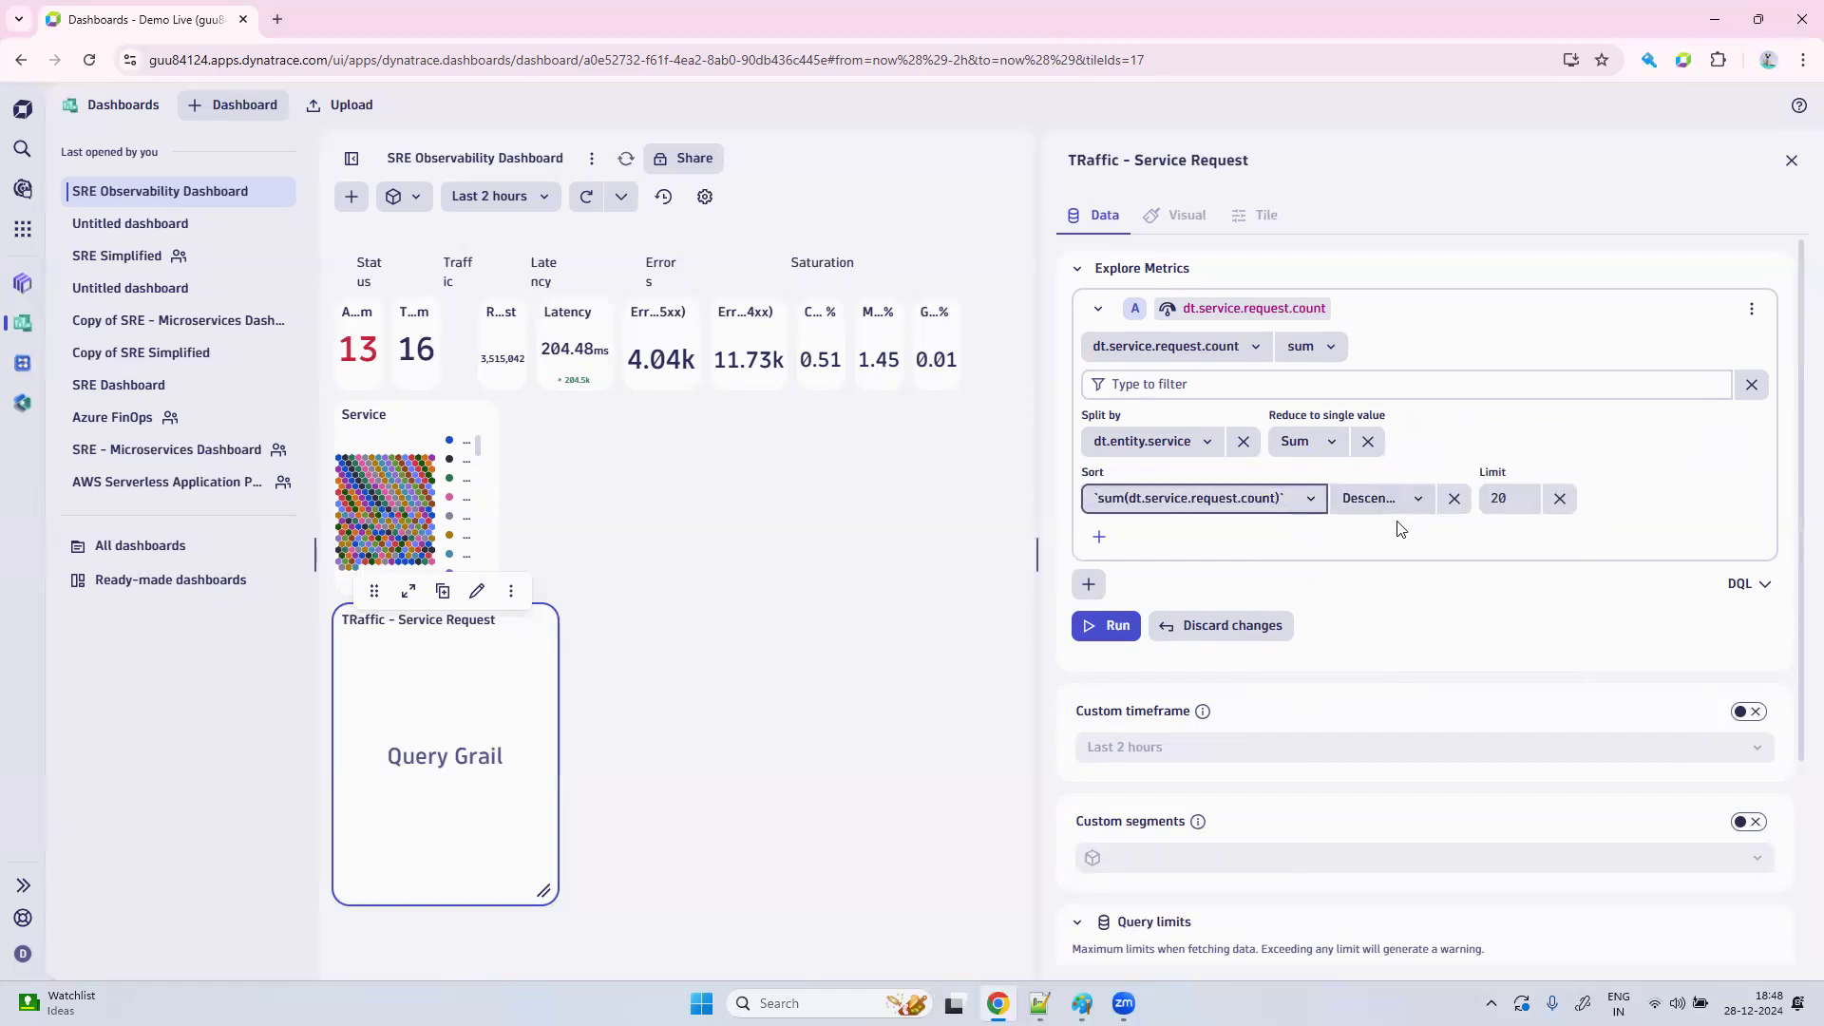
Run the service request count query and reduce the height of the traffic tile on the dashboard.
right_click(1395, 340)
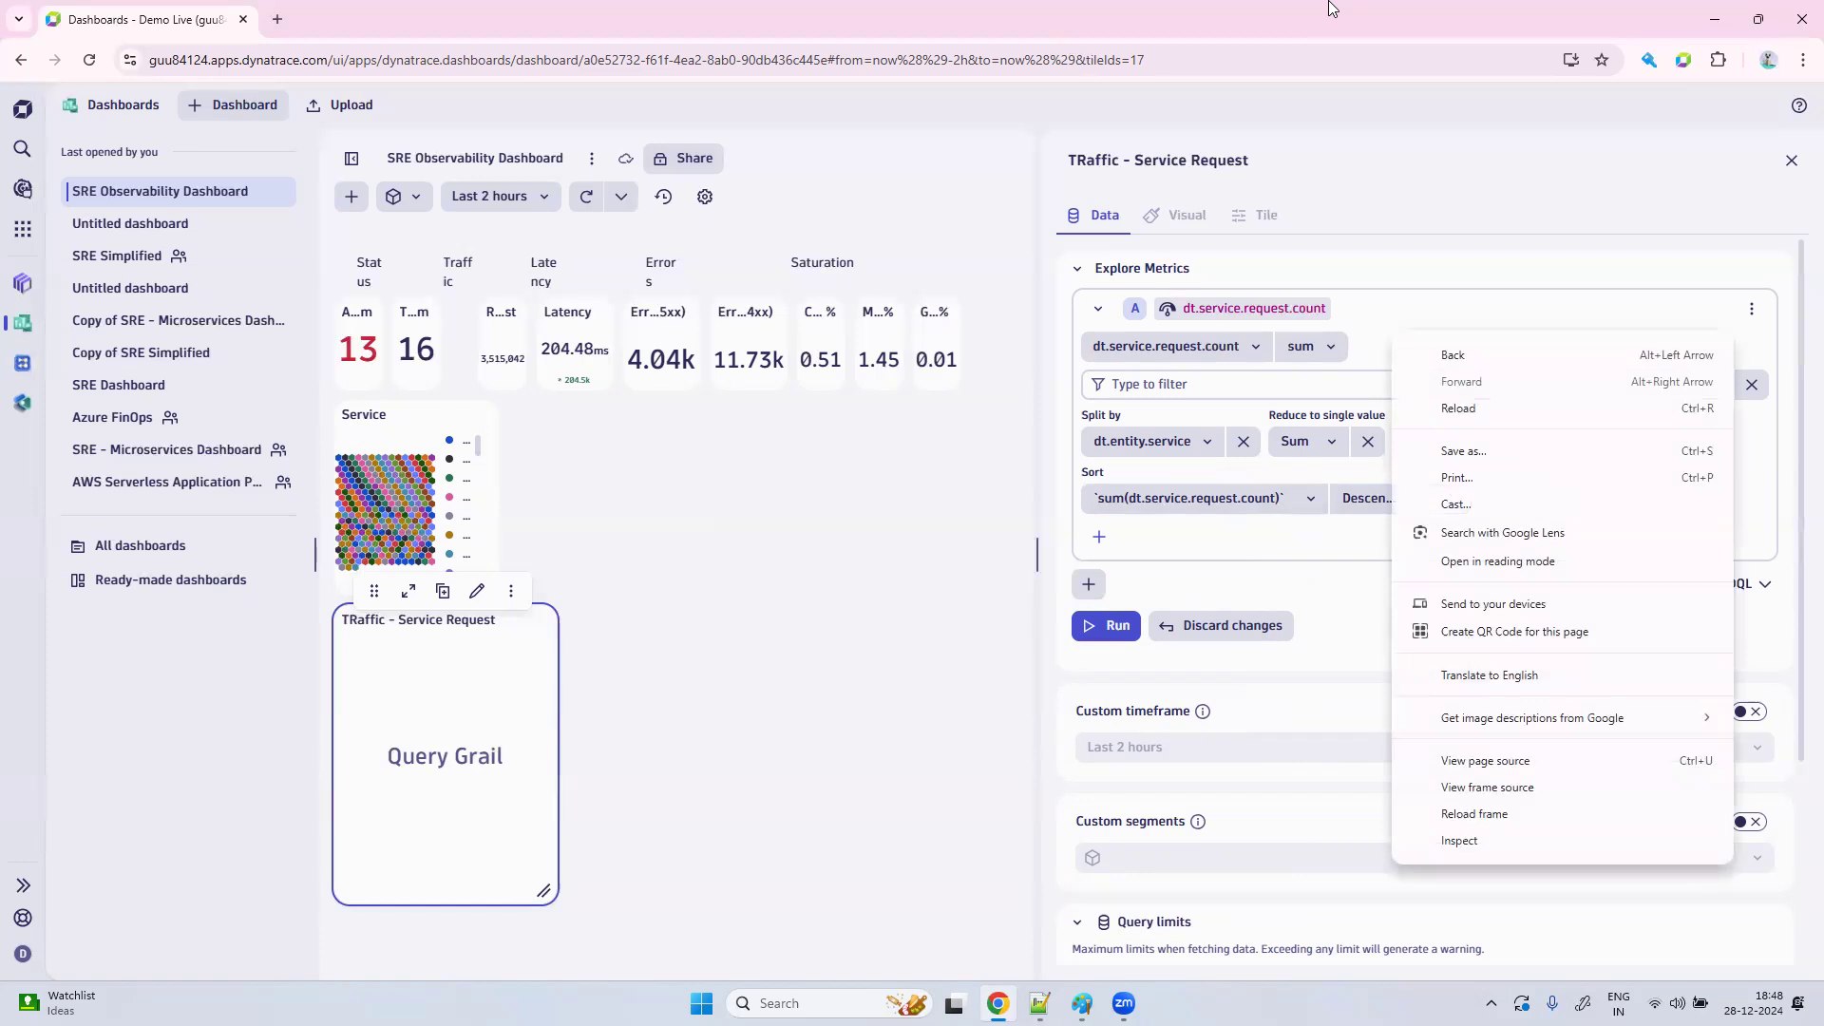
left_click(1315, 557)
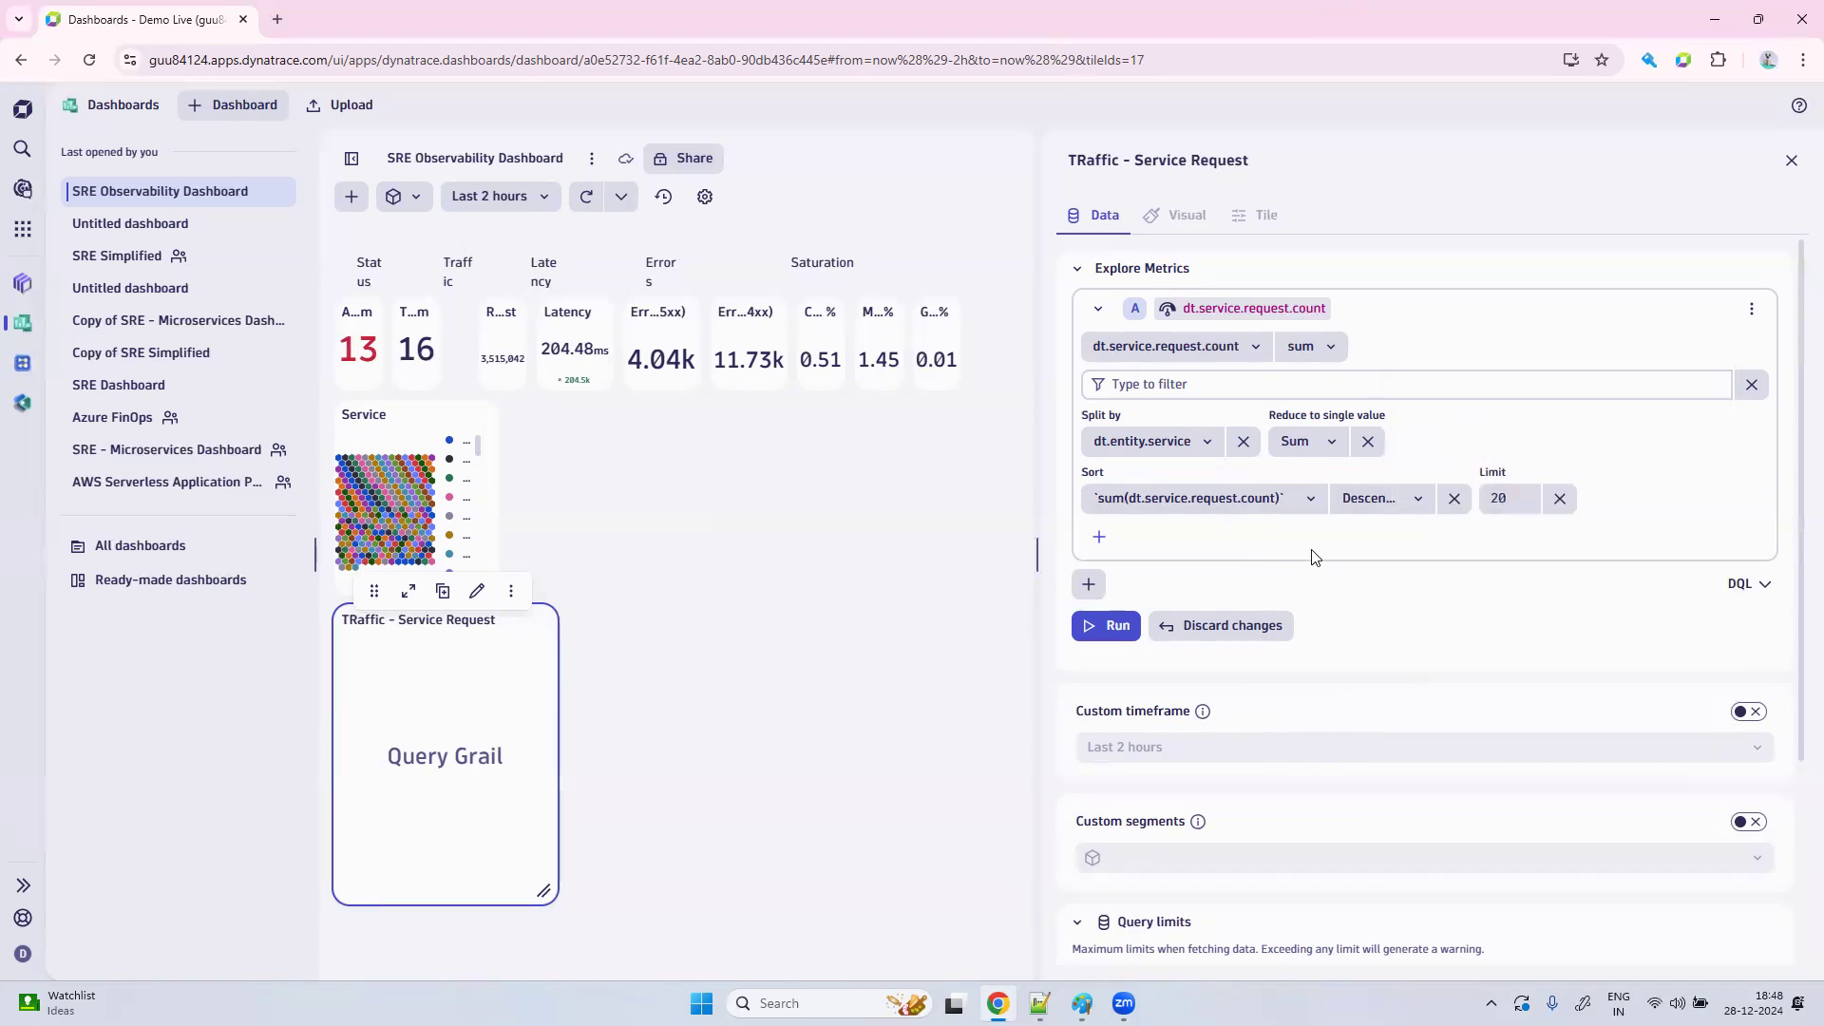
left_click(1094, 630)
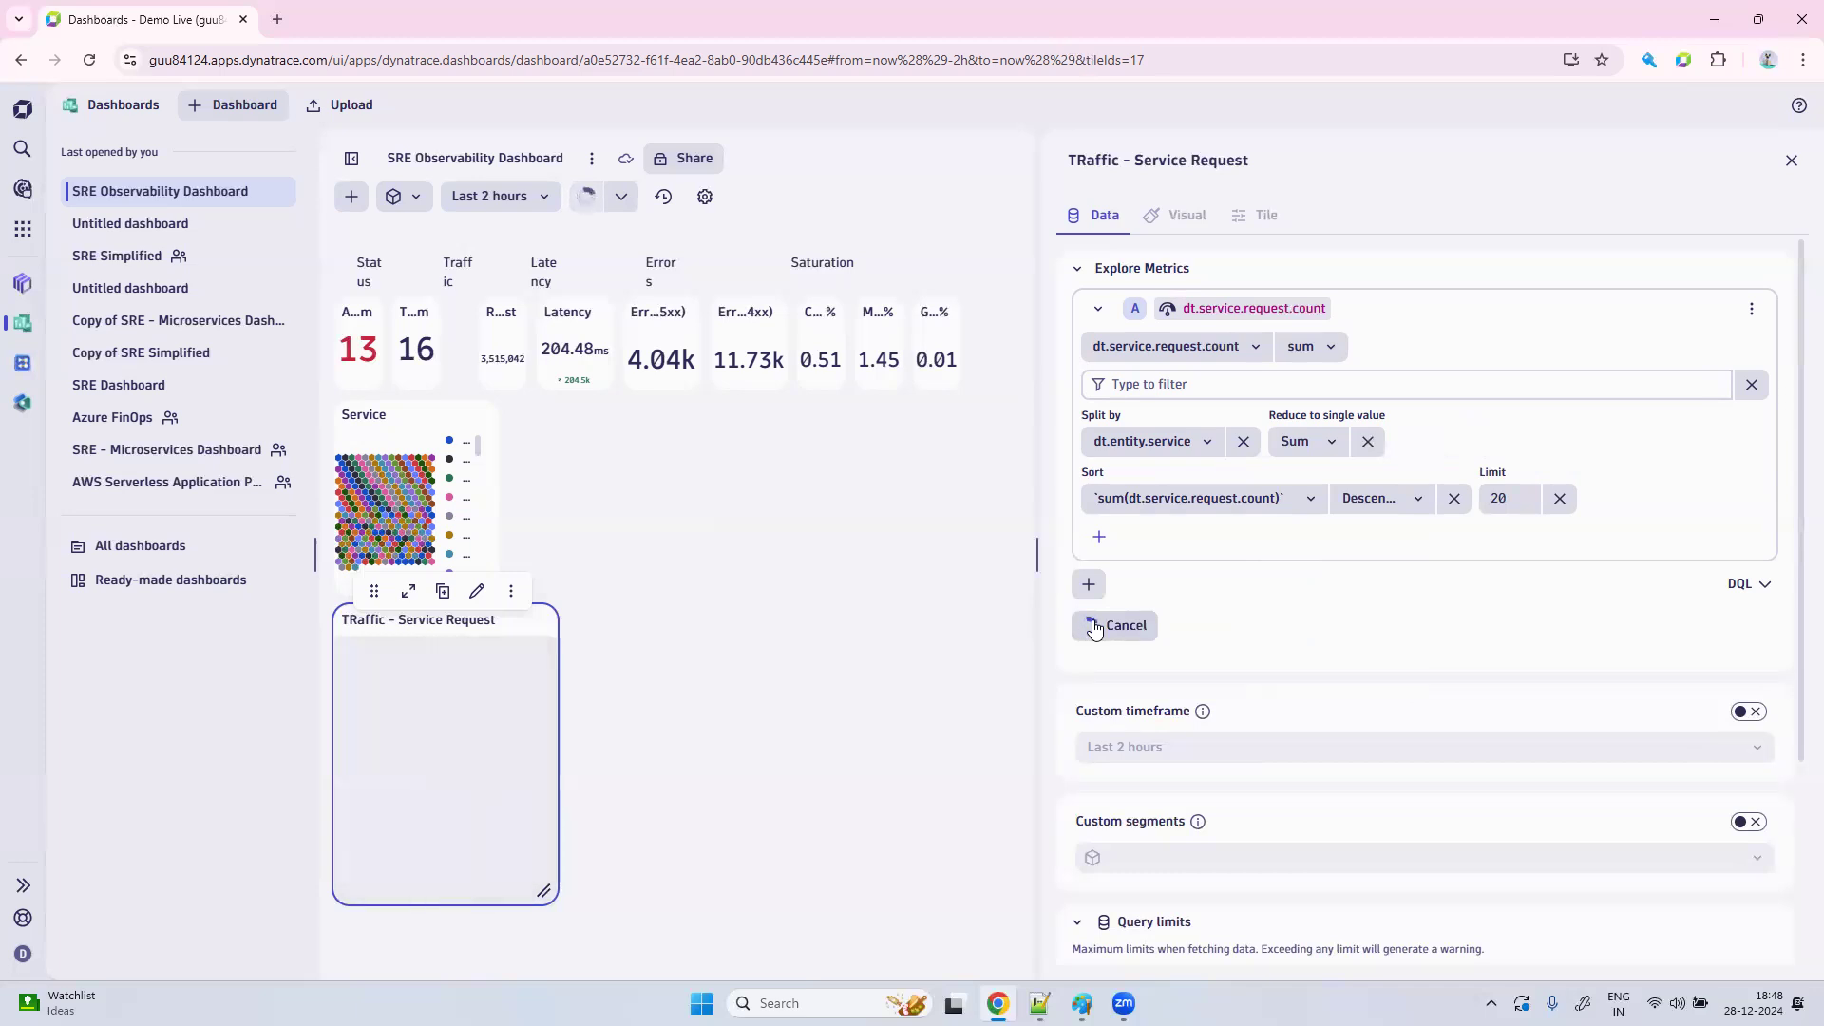
right_click(1172, 638)
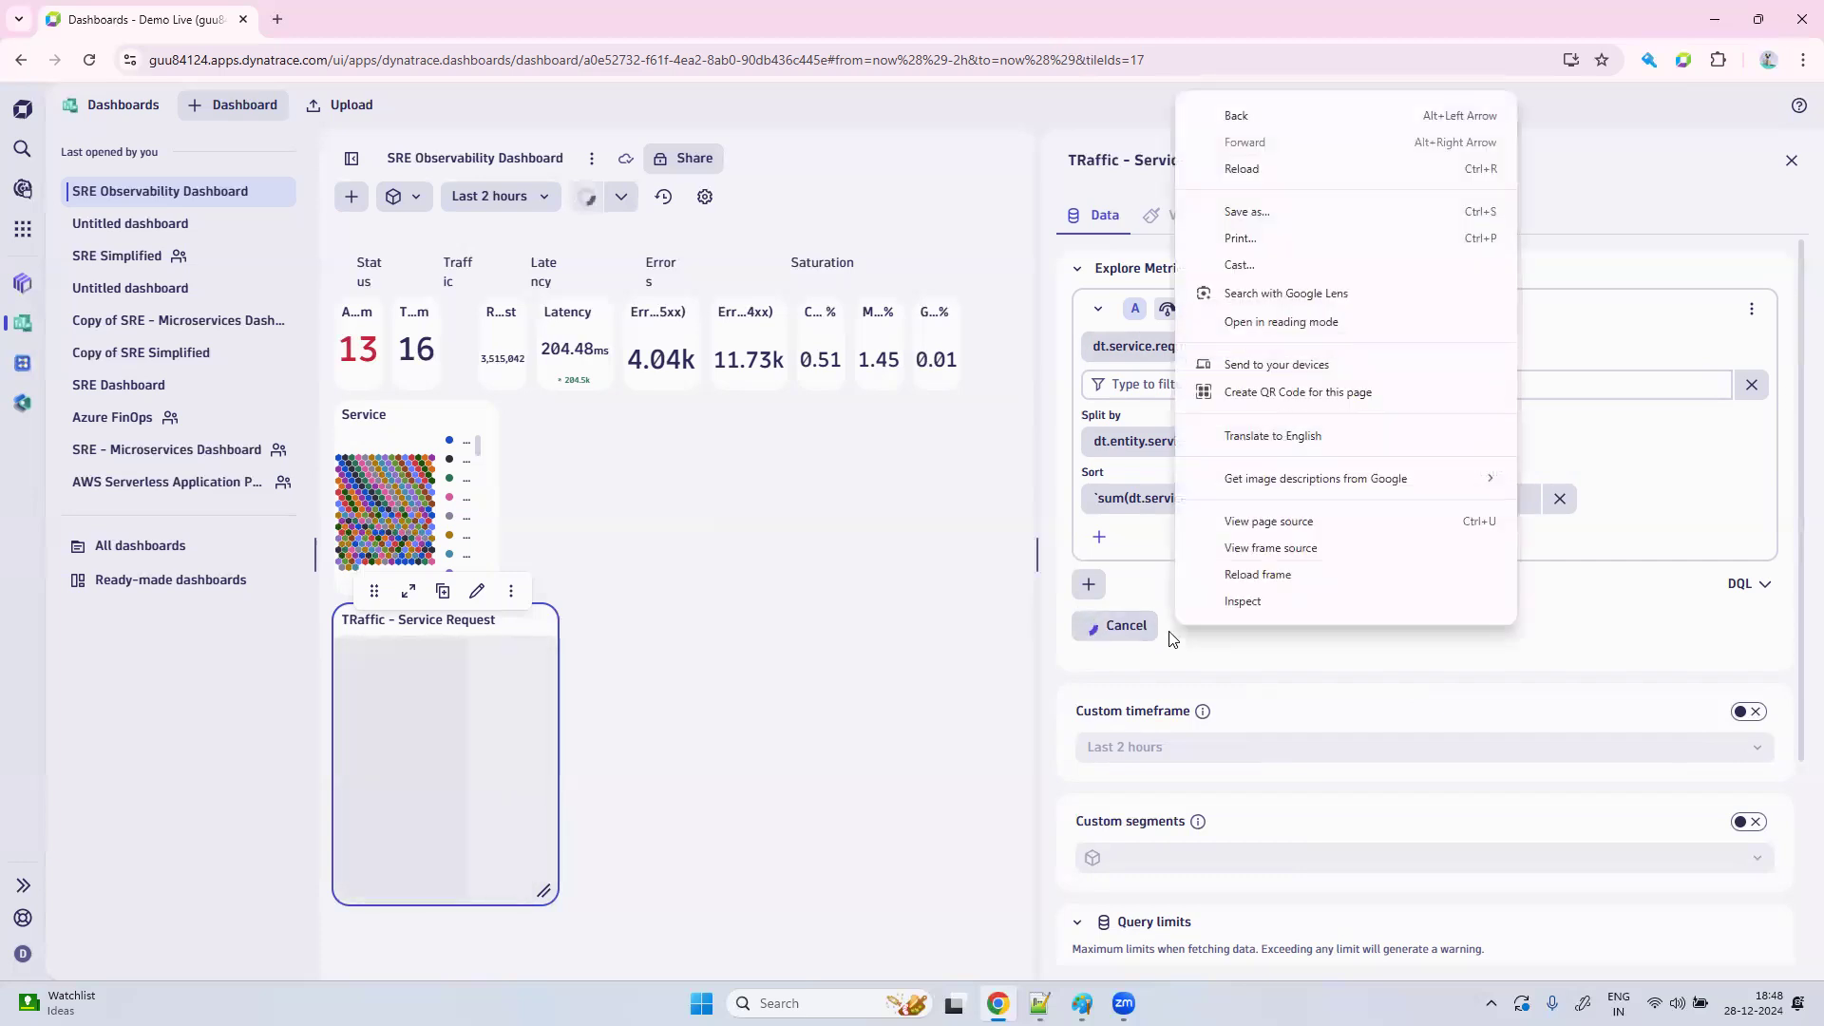
left_click(1664, 205)
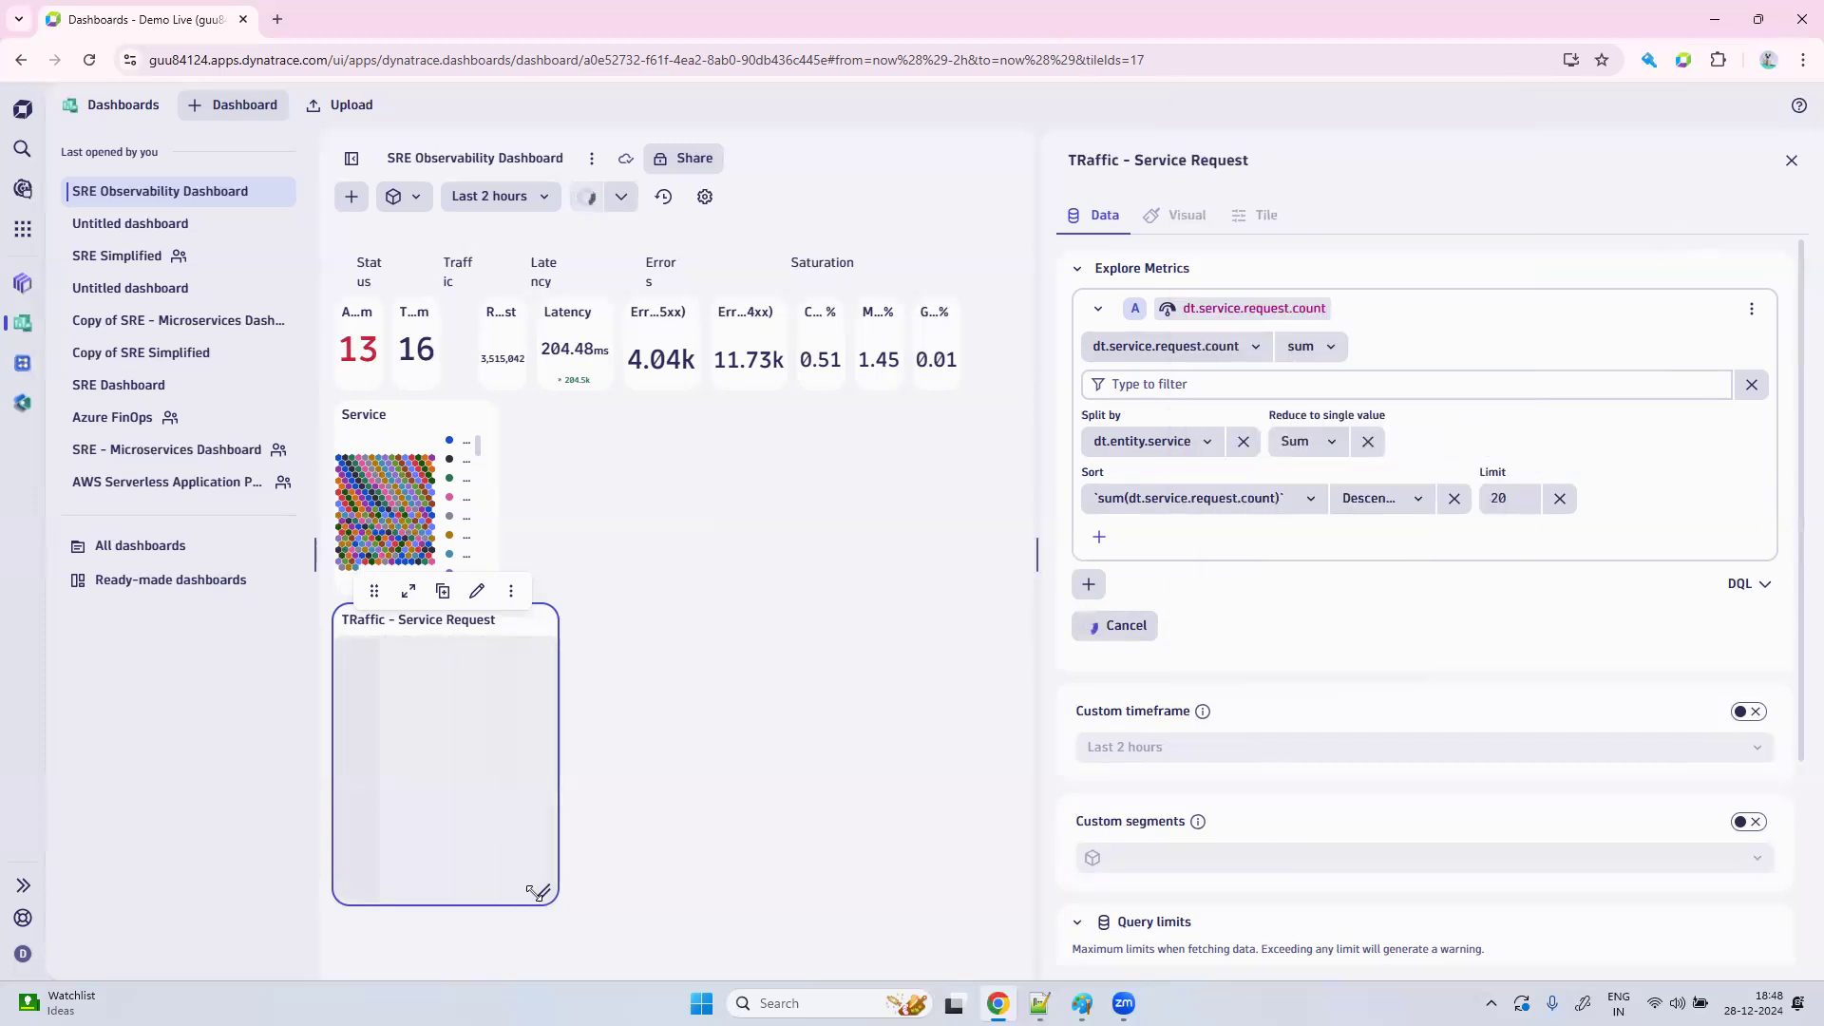
left_click_drag(548, 870, 552, 740)
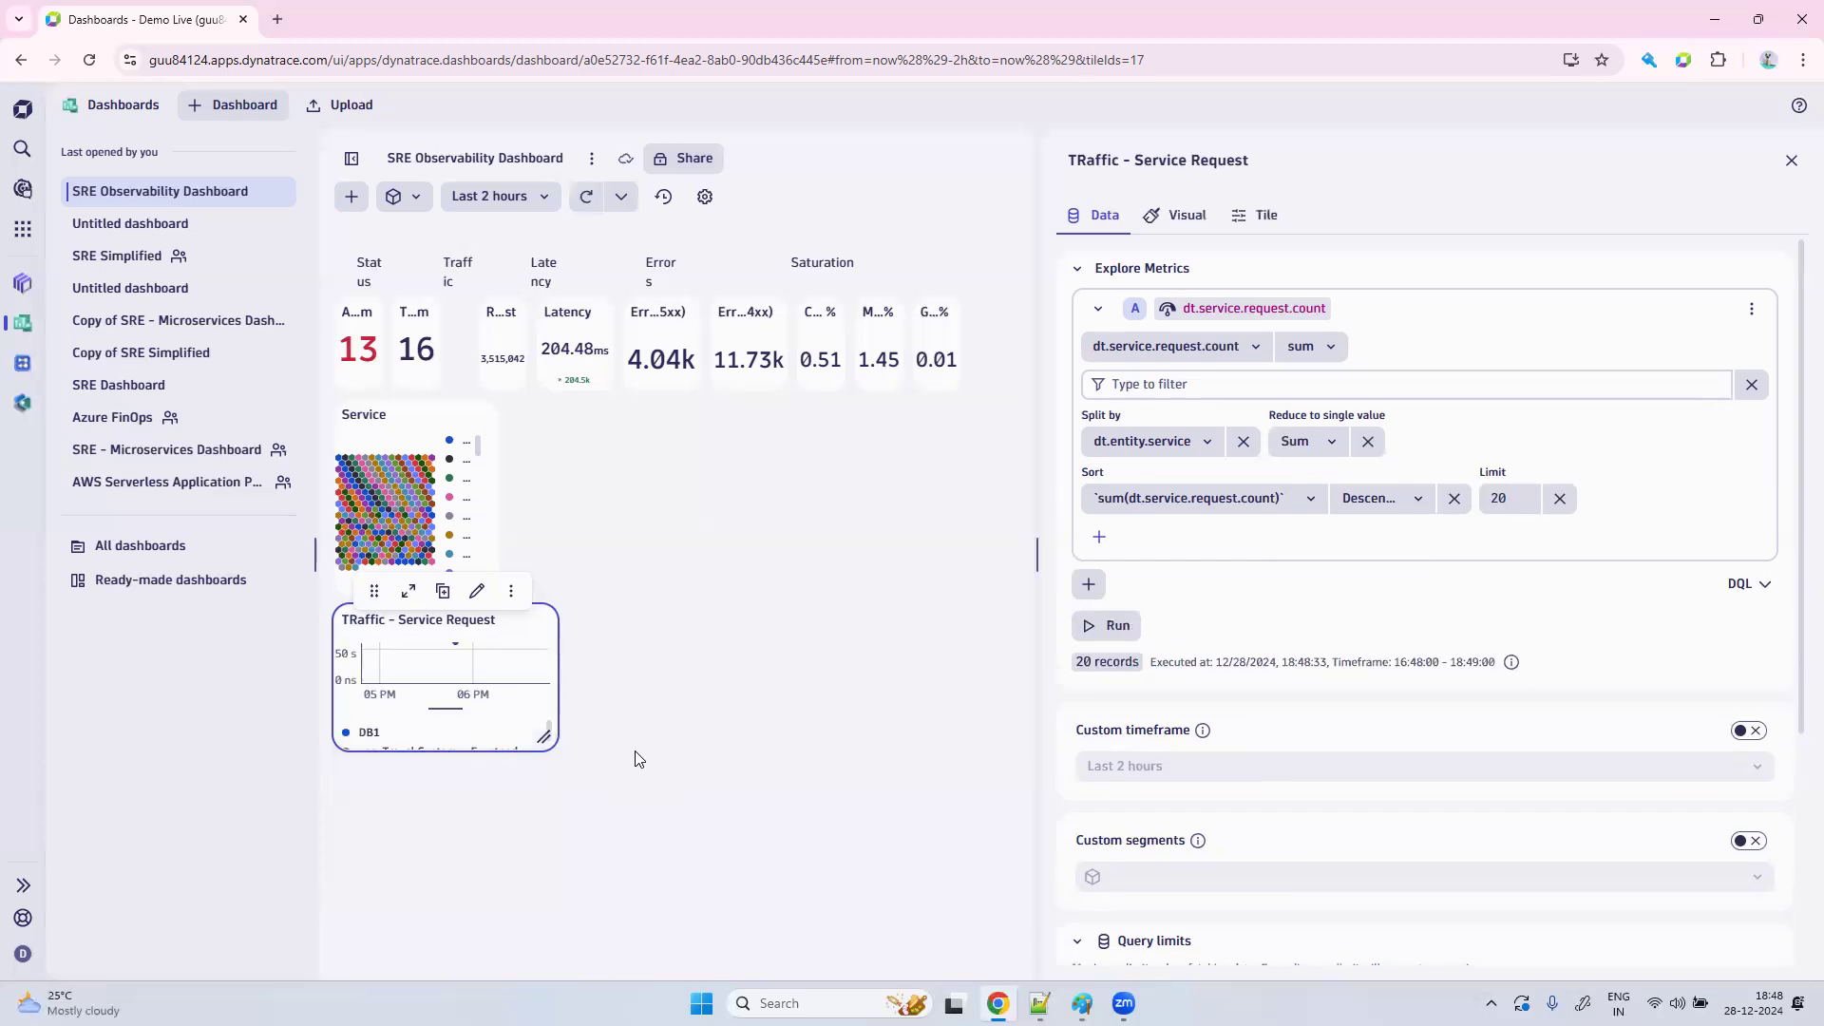
left_click_drag(931, 564, 1143, 591)
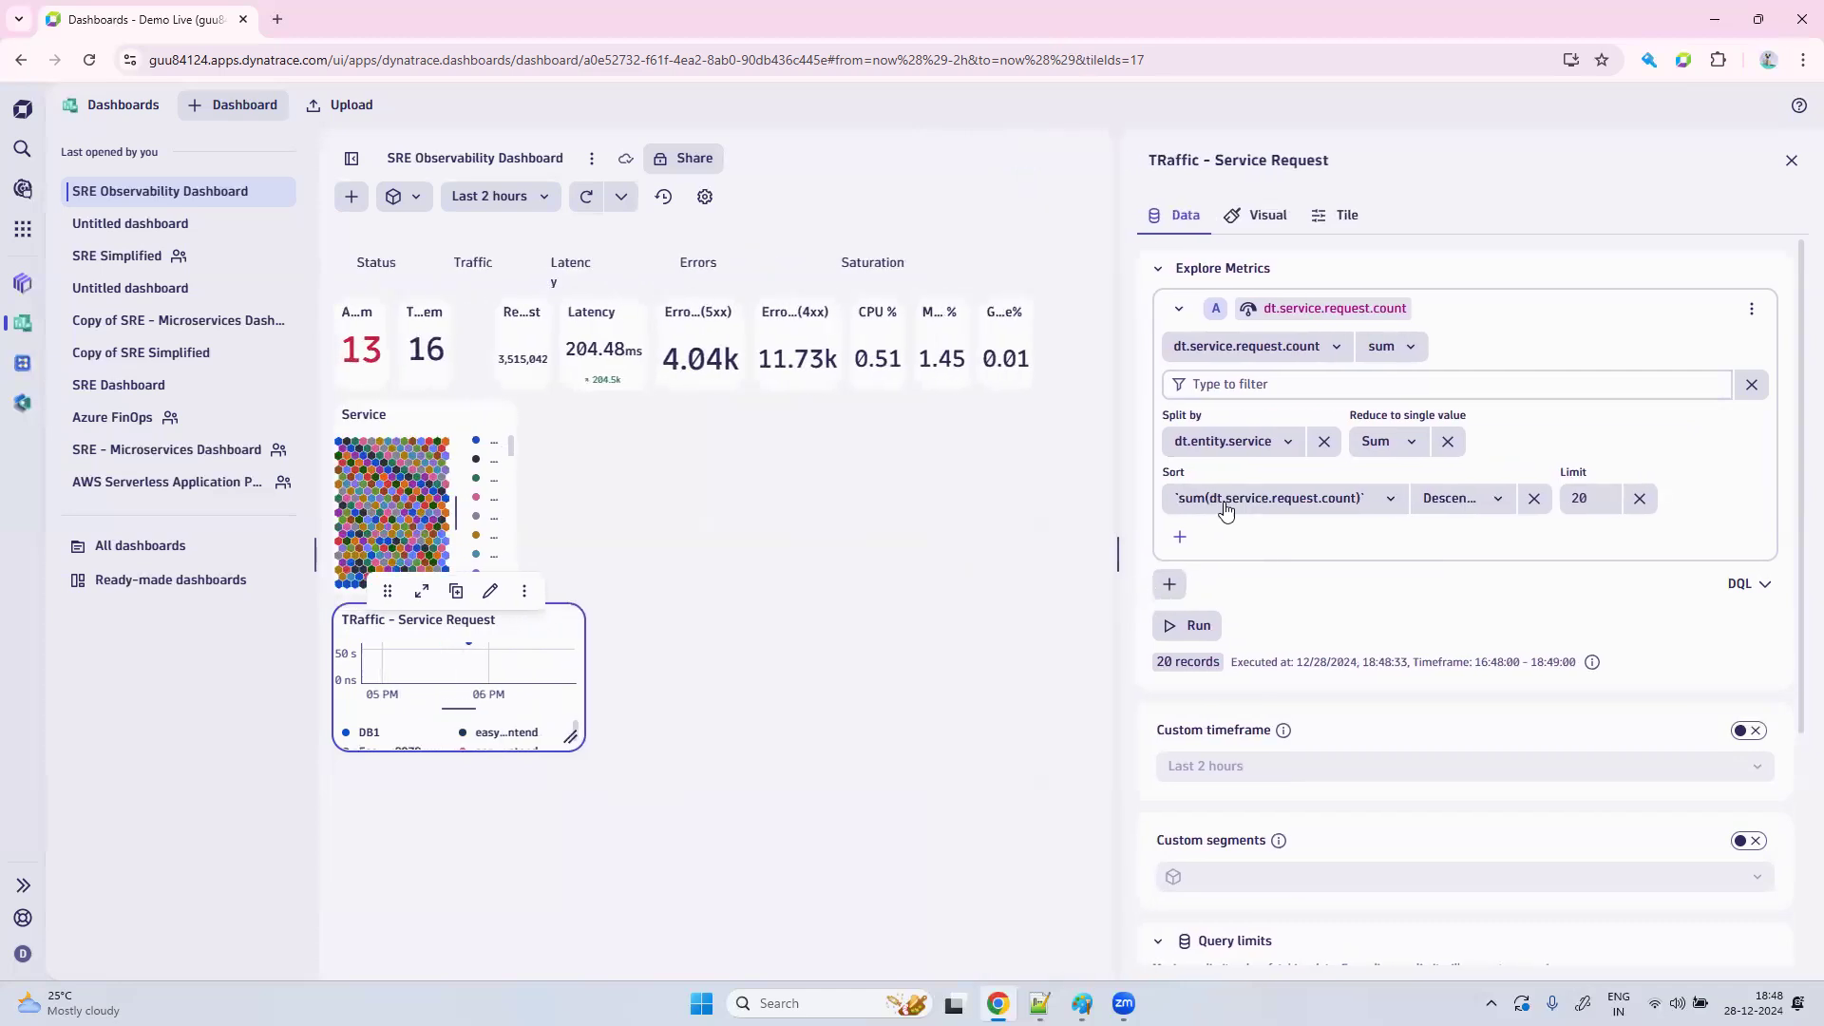
Visualize the service request traffic tile as a honeycomb and hide its legend.
left_click(1260, 232)
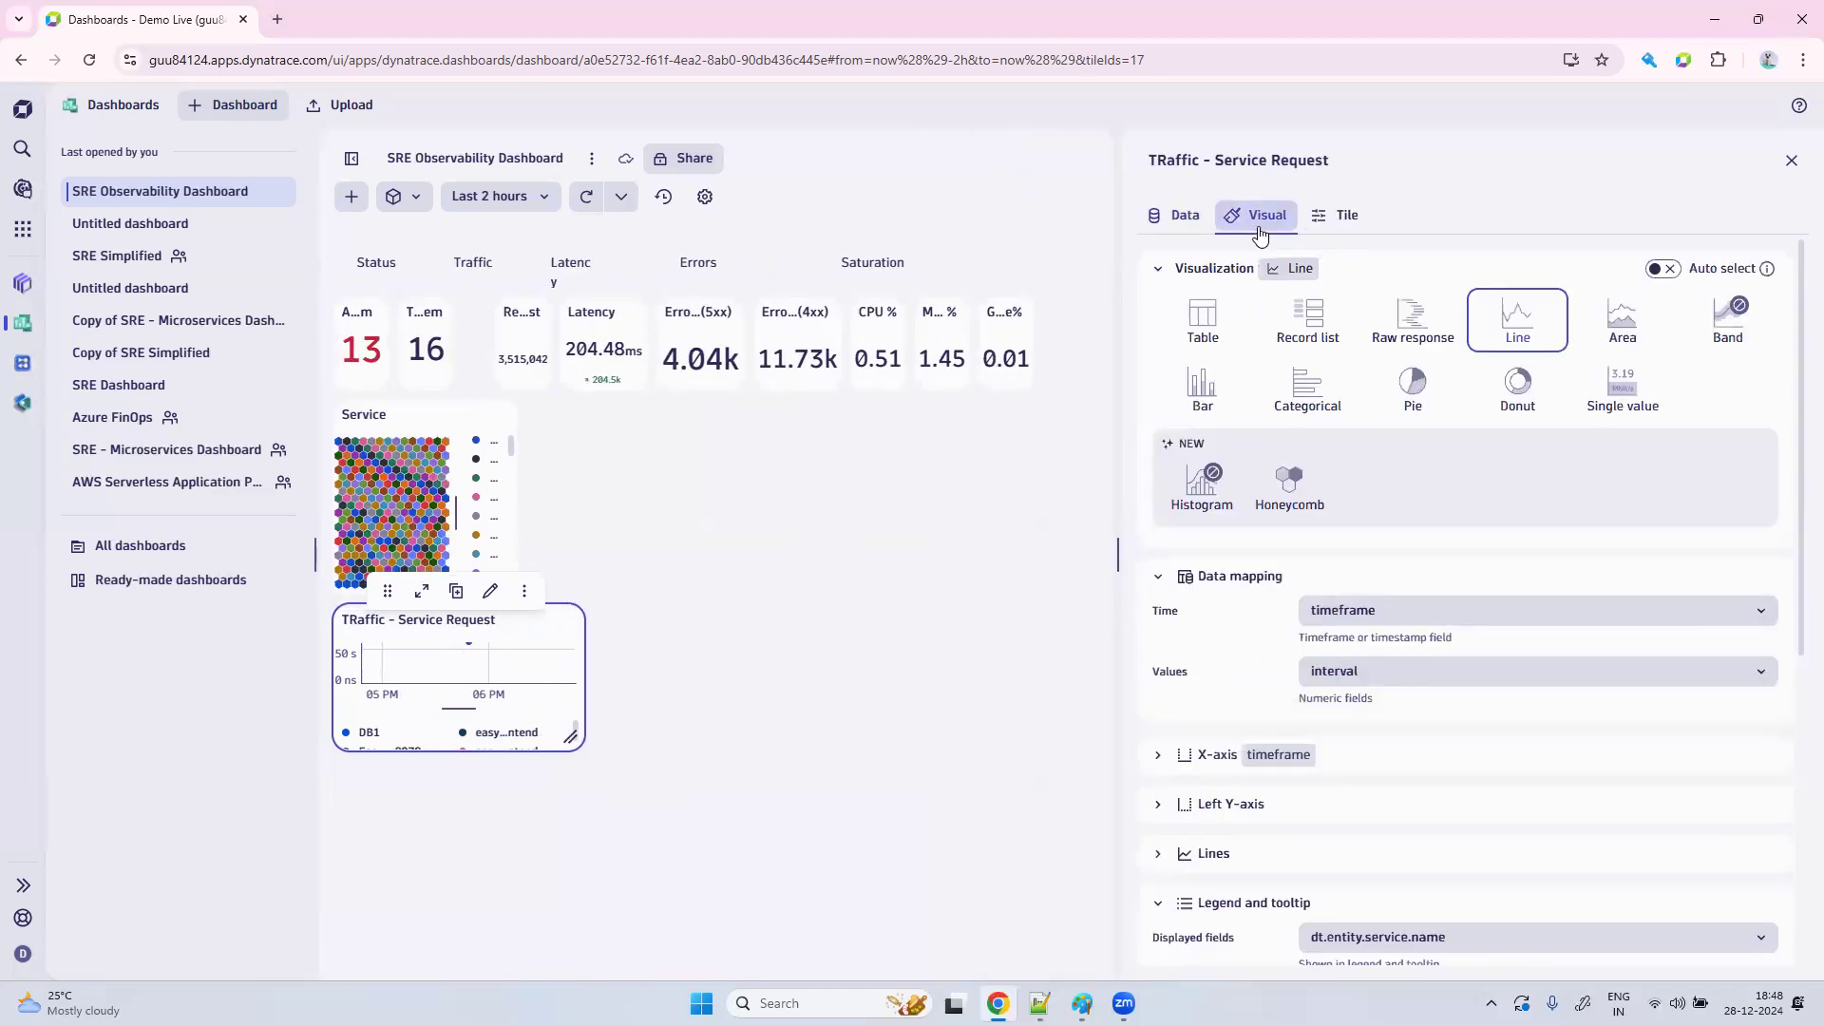
left_click(1274, 490)
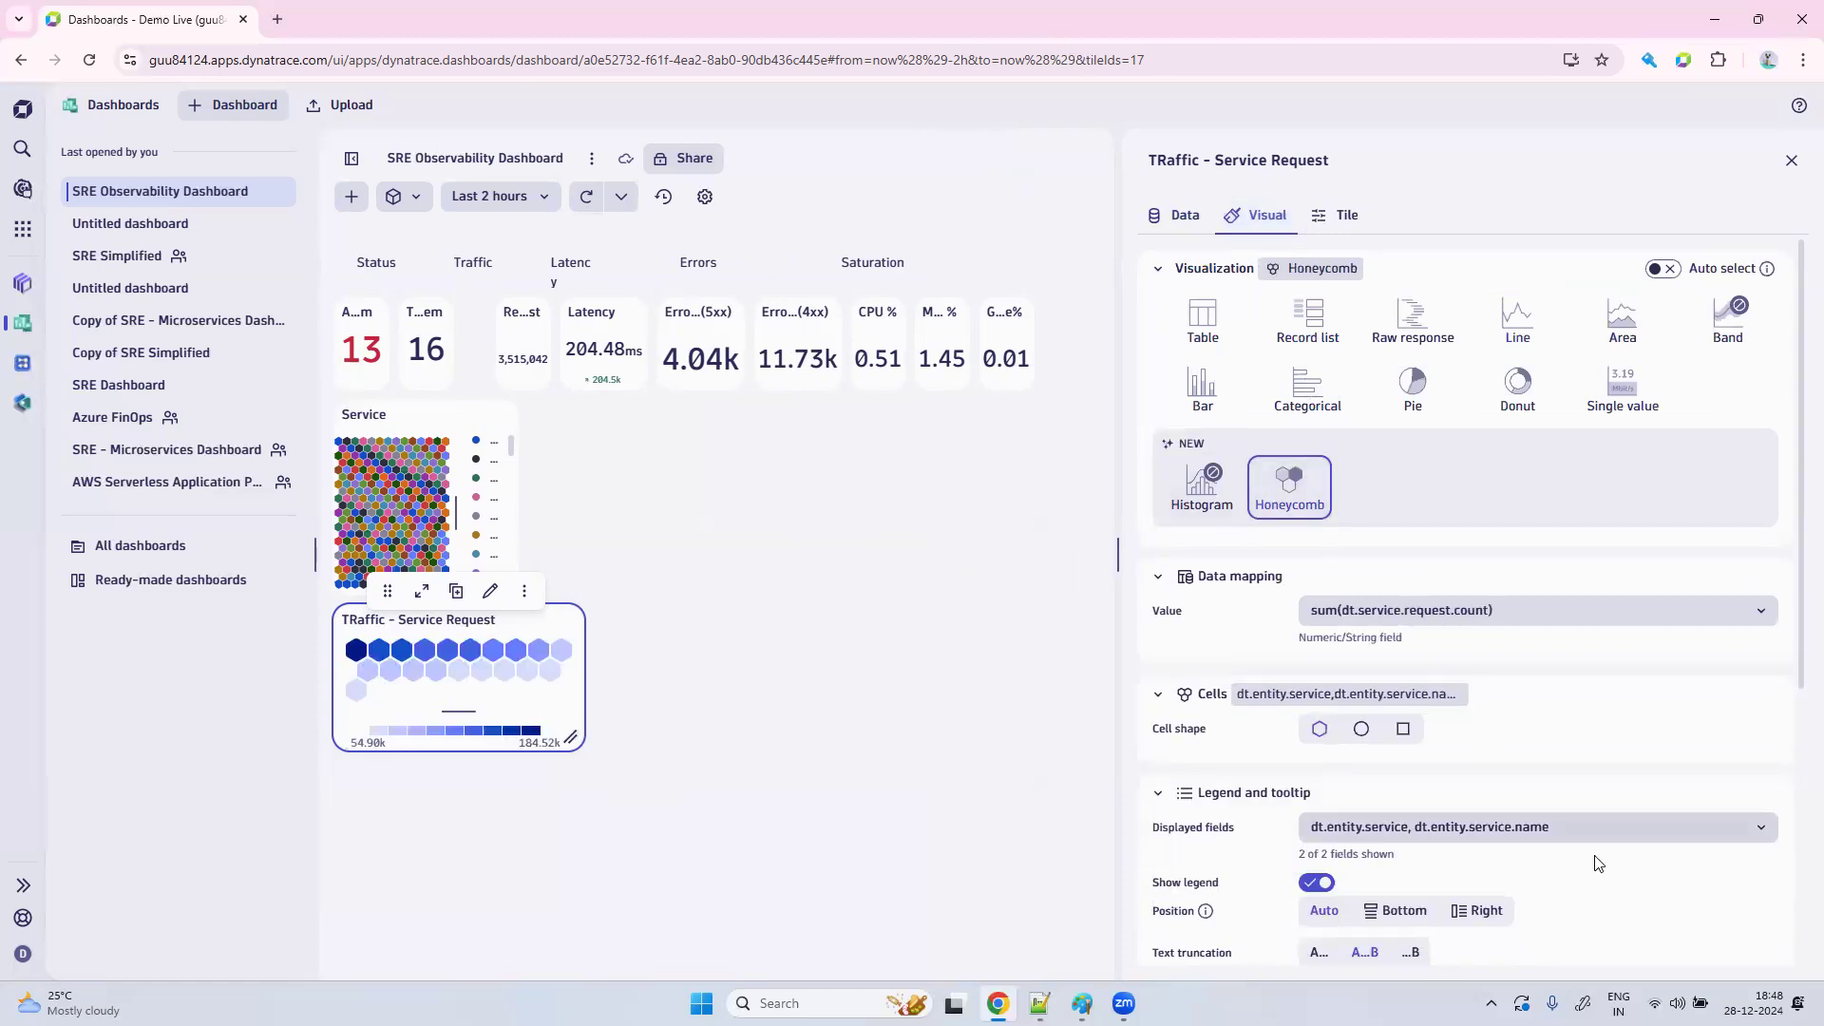
scroll(1564, 870, "down", 1)
scroll(1564, 870, "down", 1)
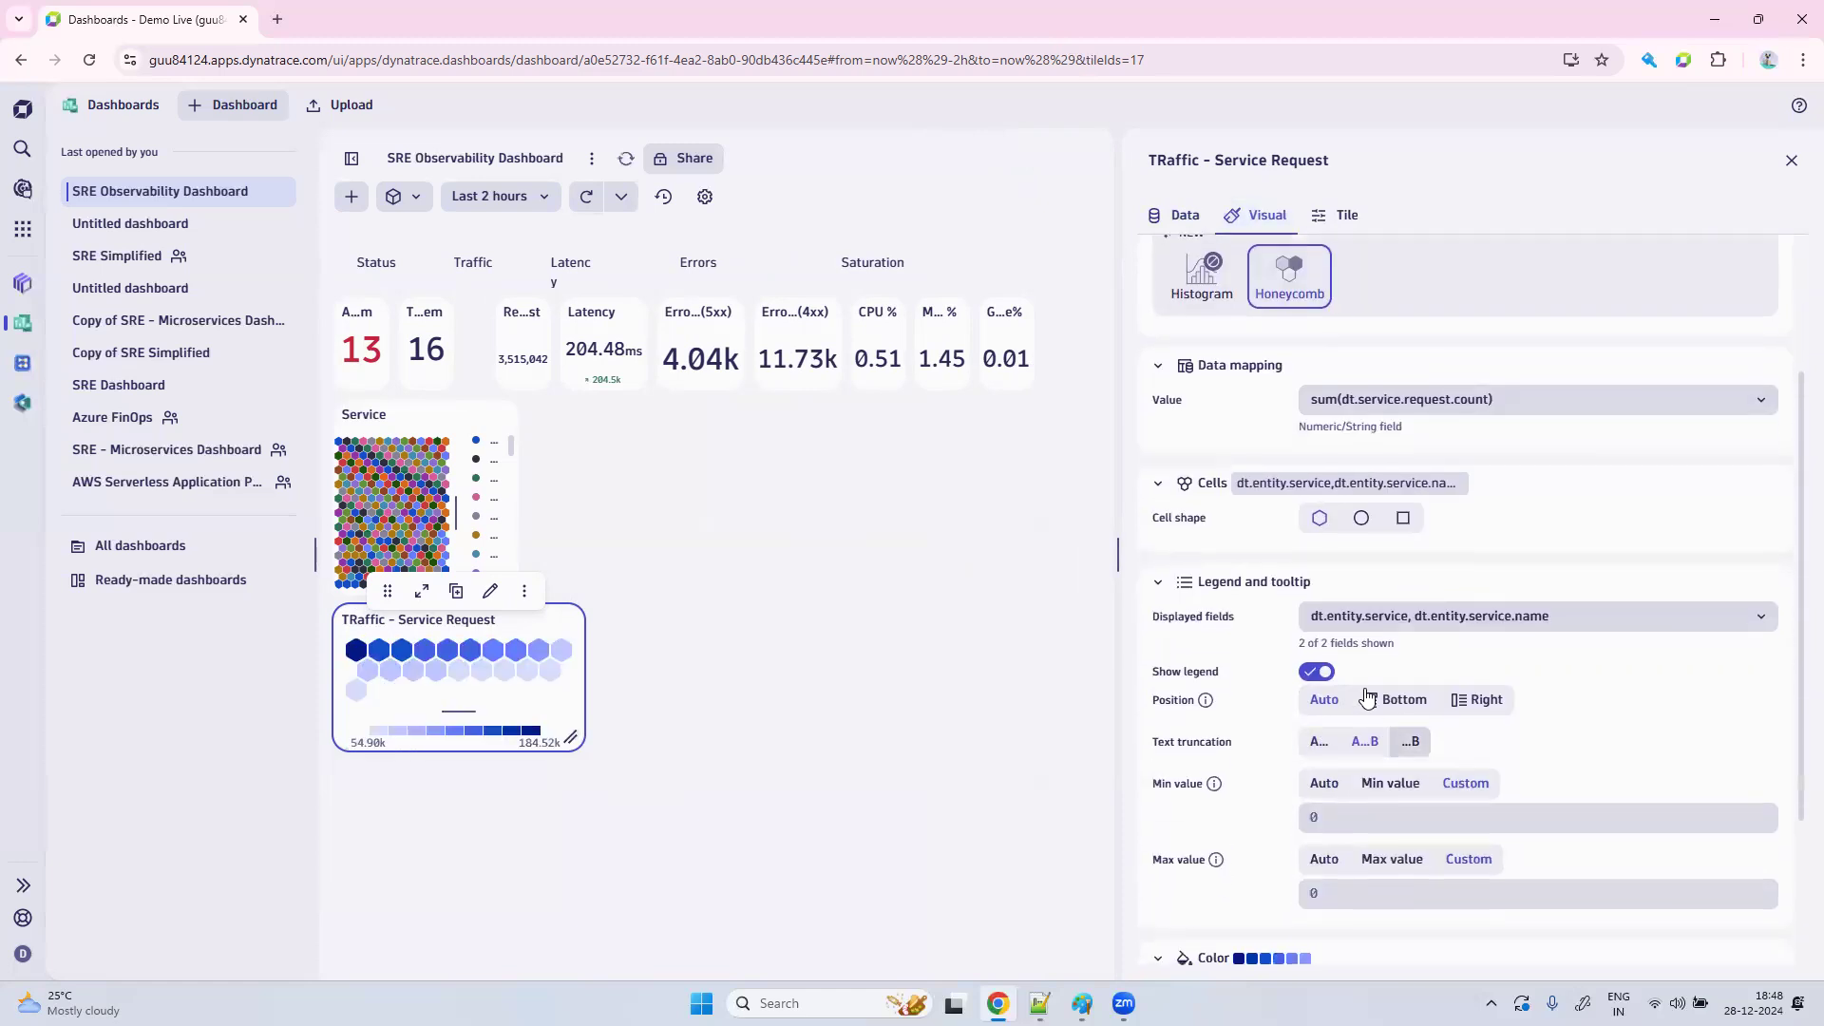
left_click(1317, 672)
Apply the Blue-moss color palette to the honeycomb and resize the traffic tile to match the Service tile's width.
scroll(1364, 884, "down", 2)
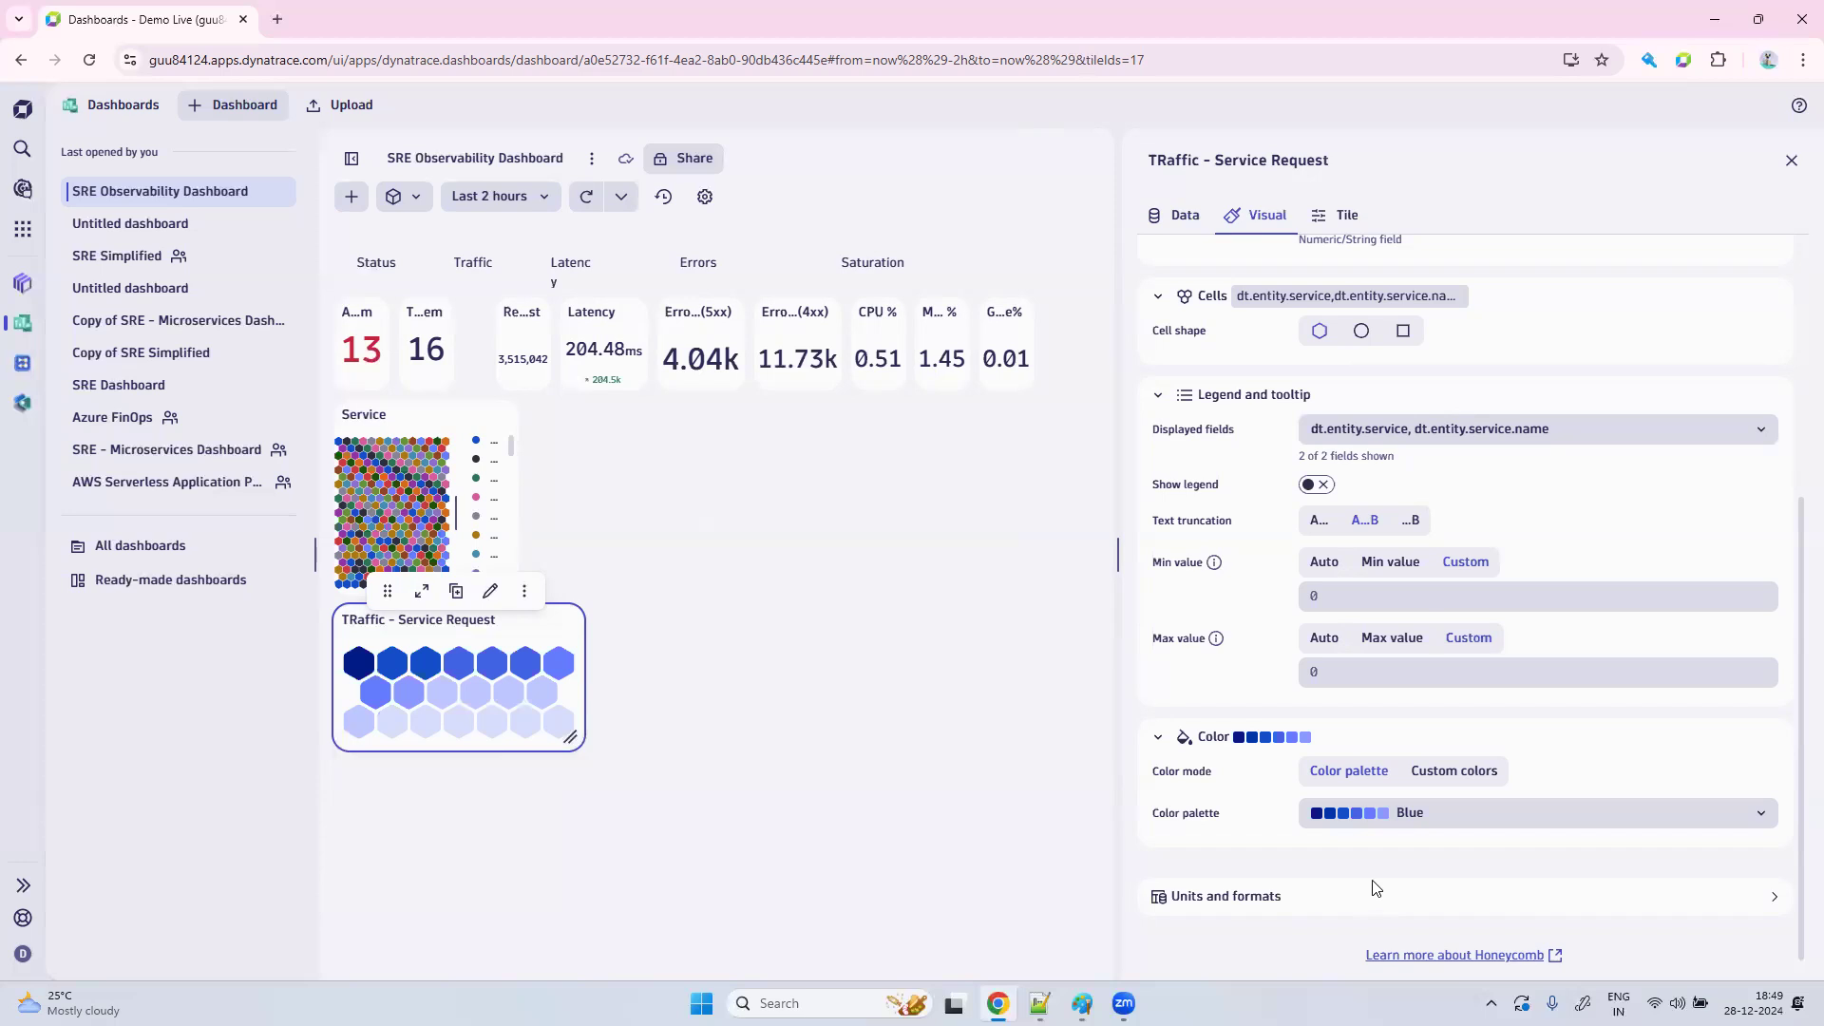
left_click(1440, 774)
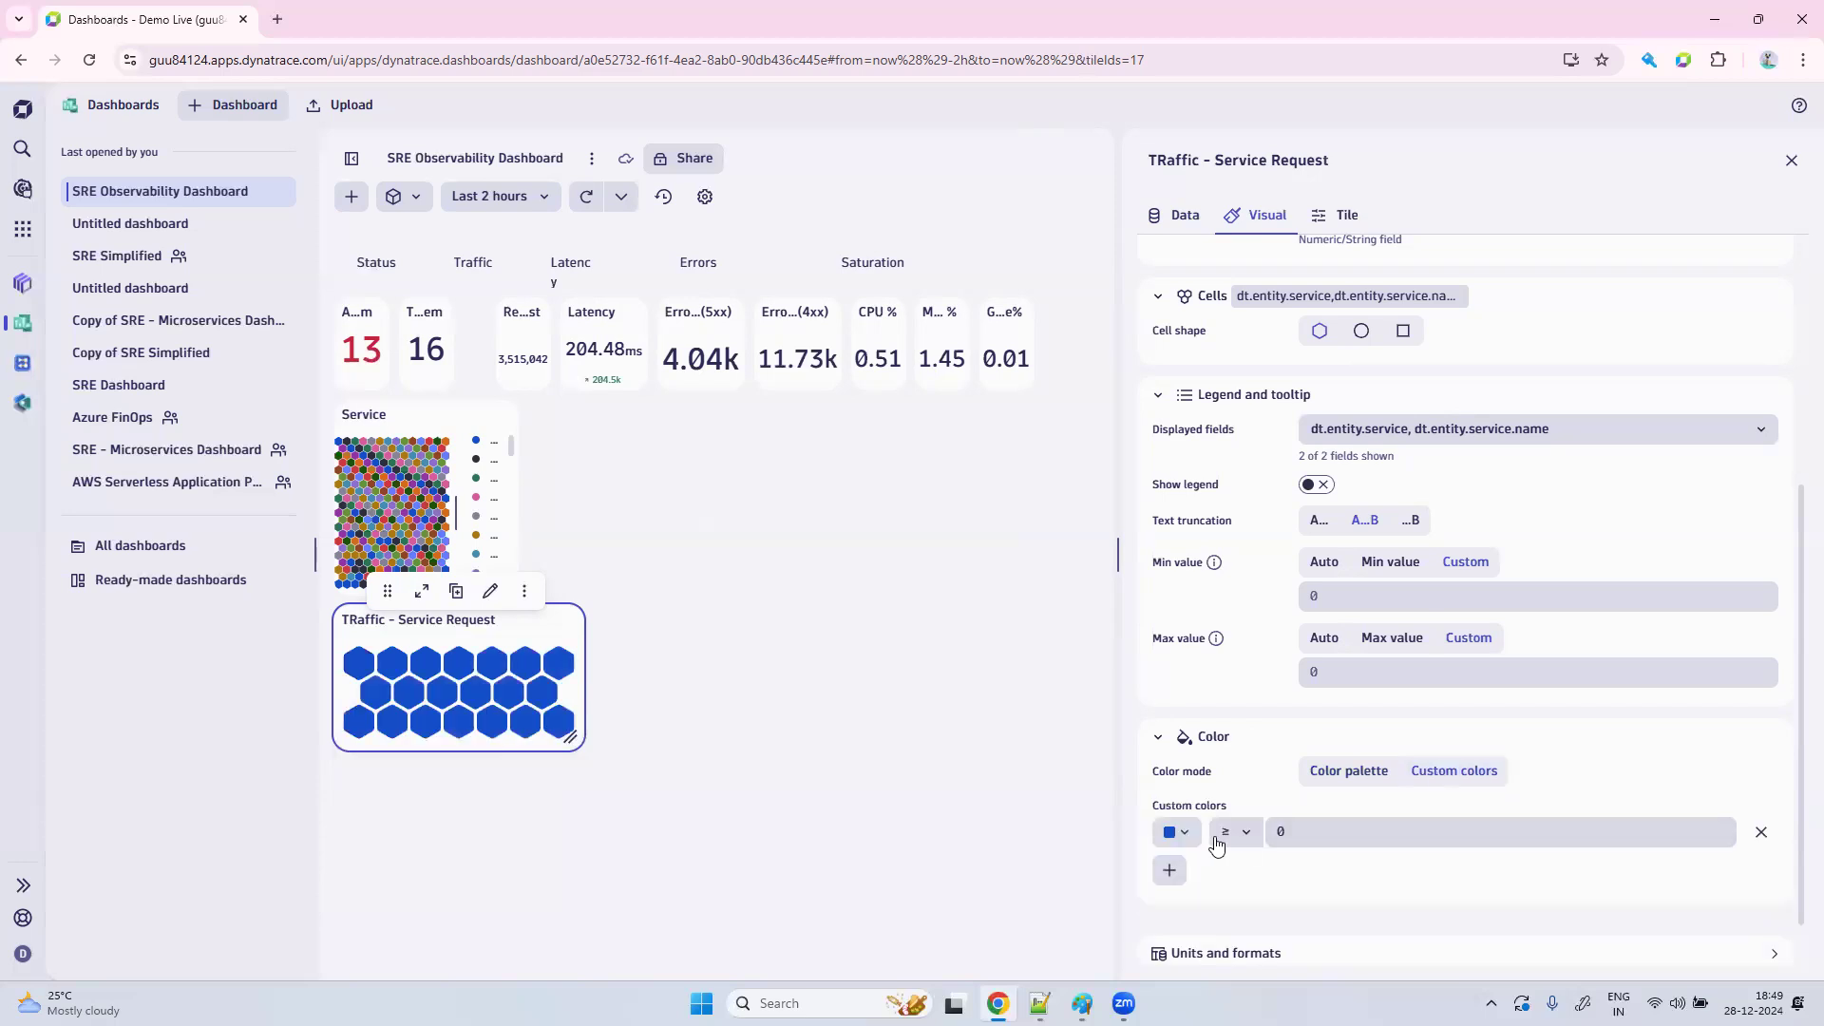
left_click(1180, 833)
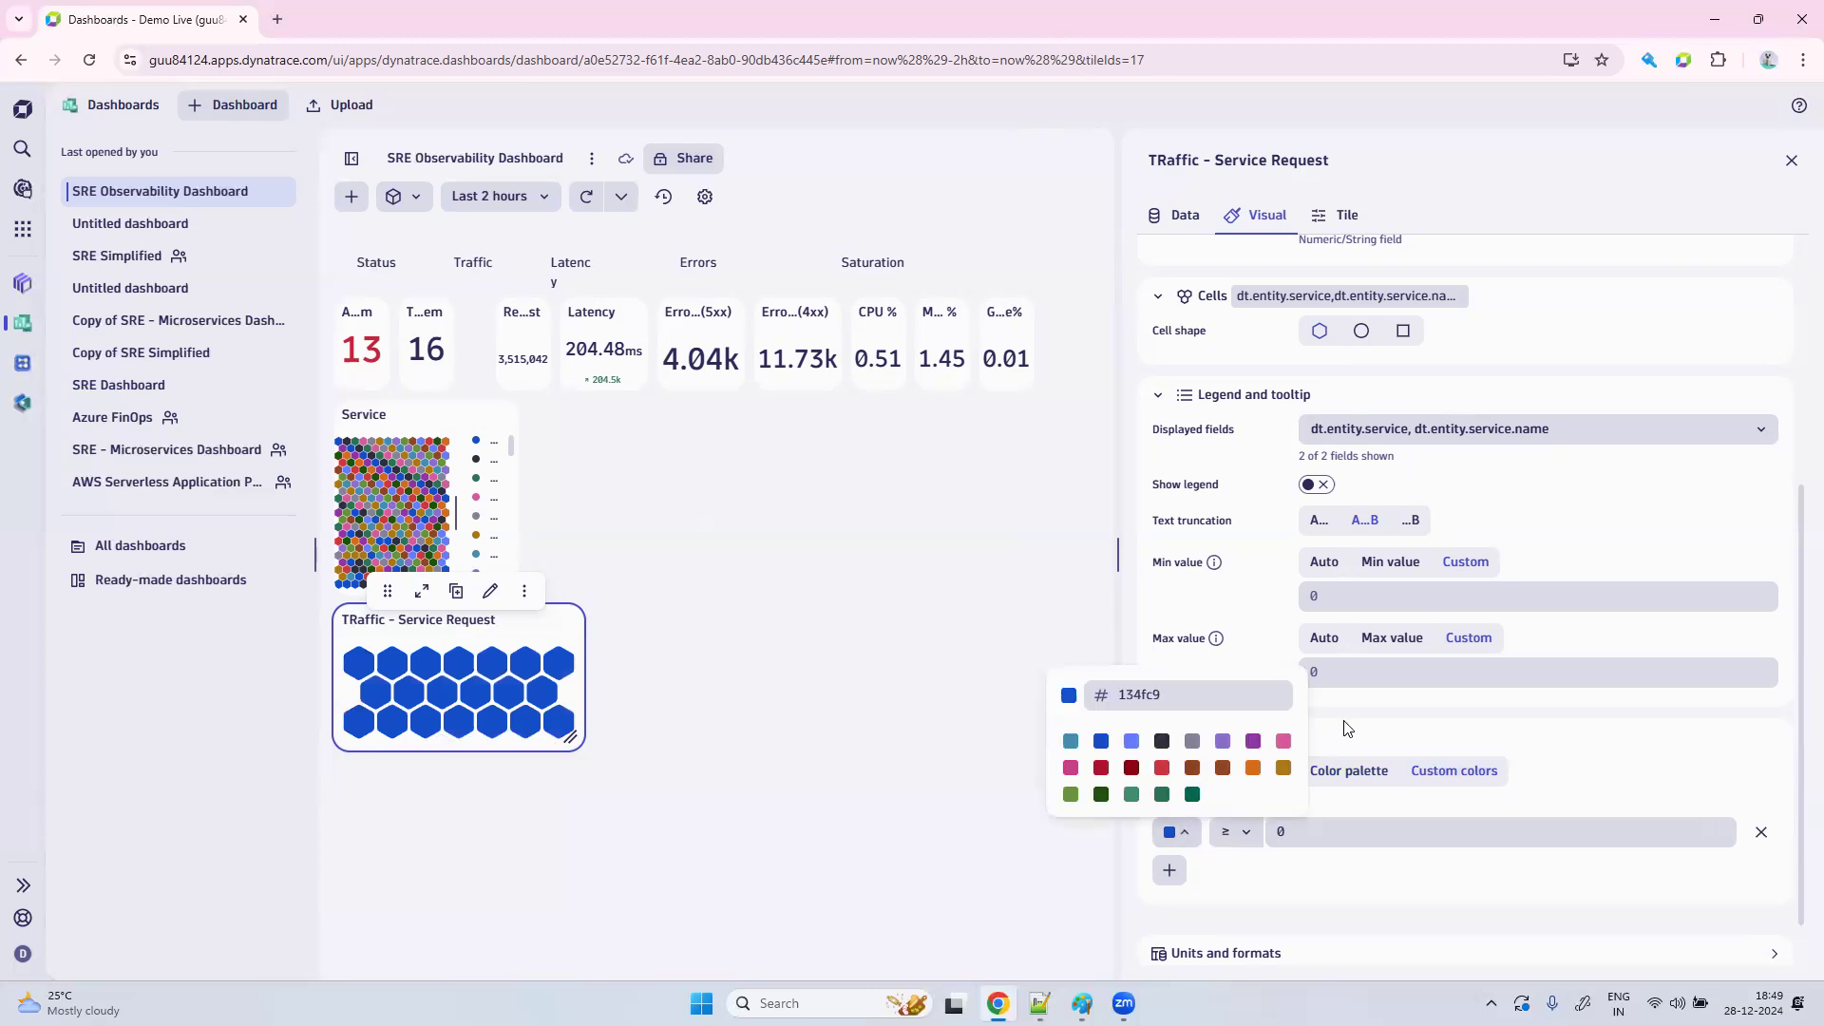
left_click(1353, 772)
left_click(1372, 816)
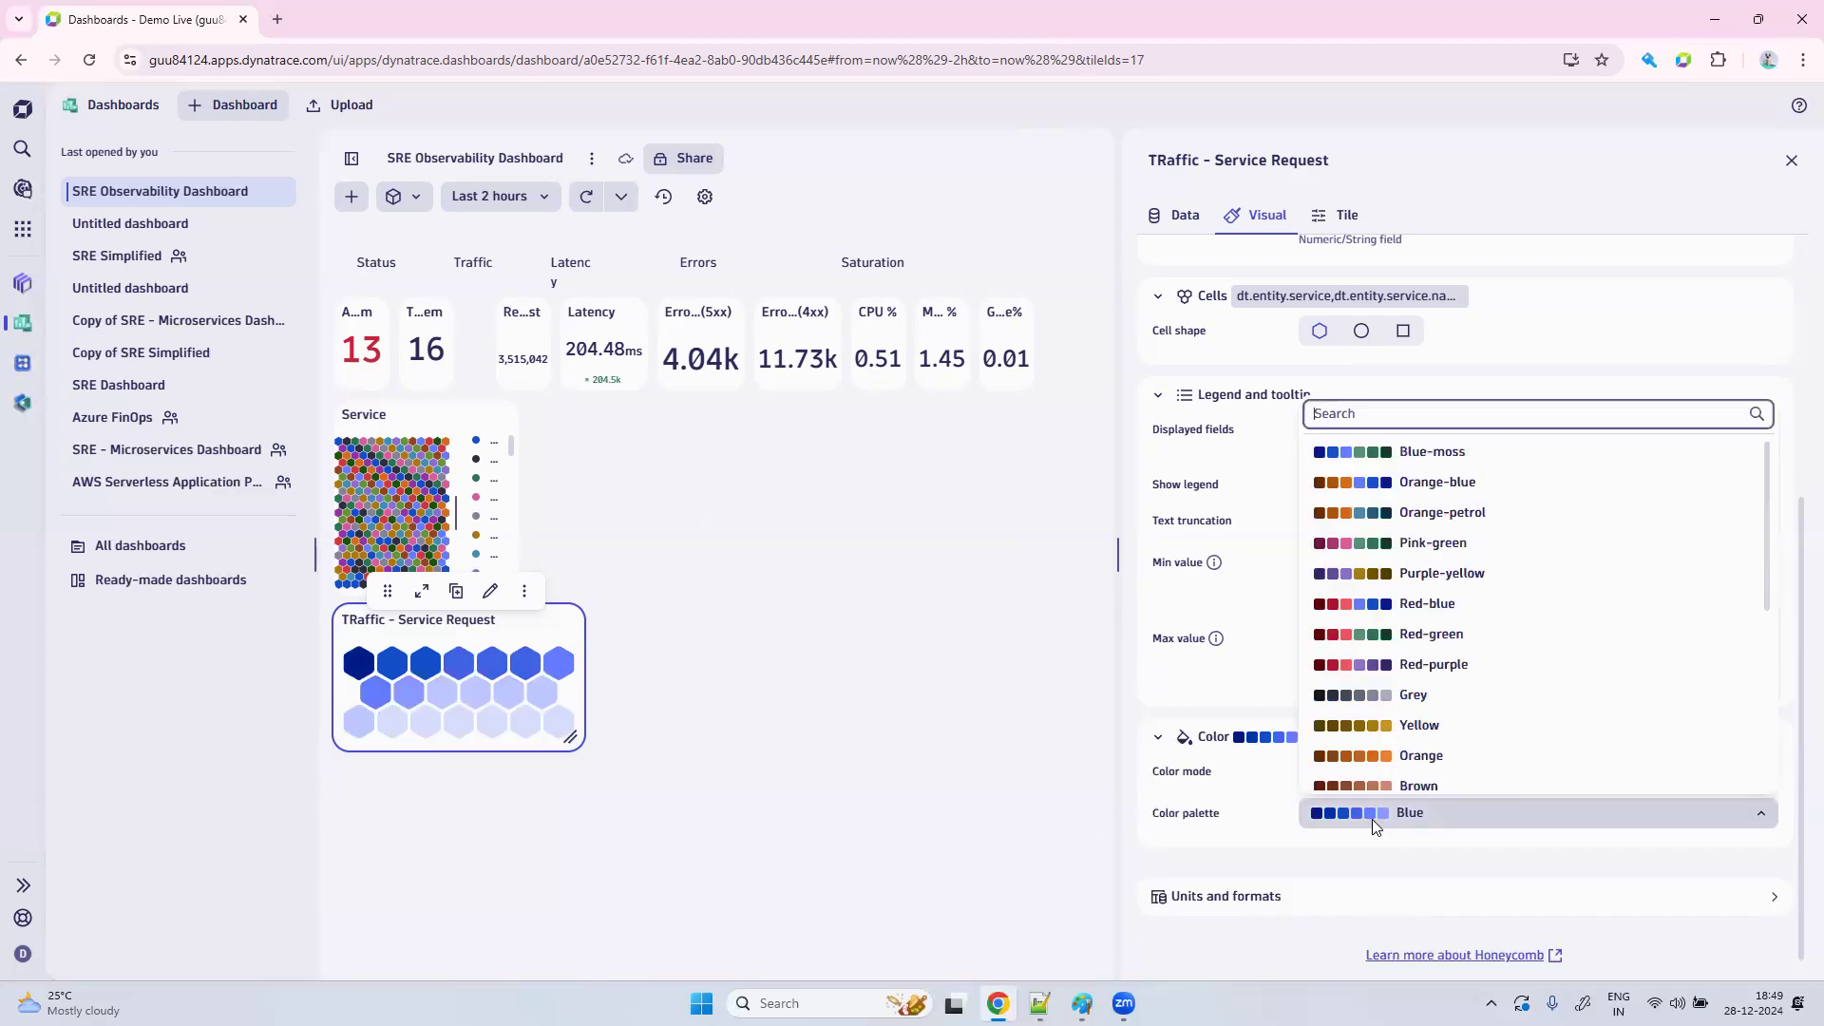
left_click(1450, 454)
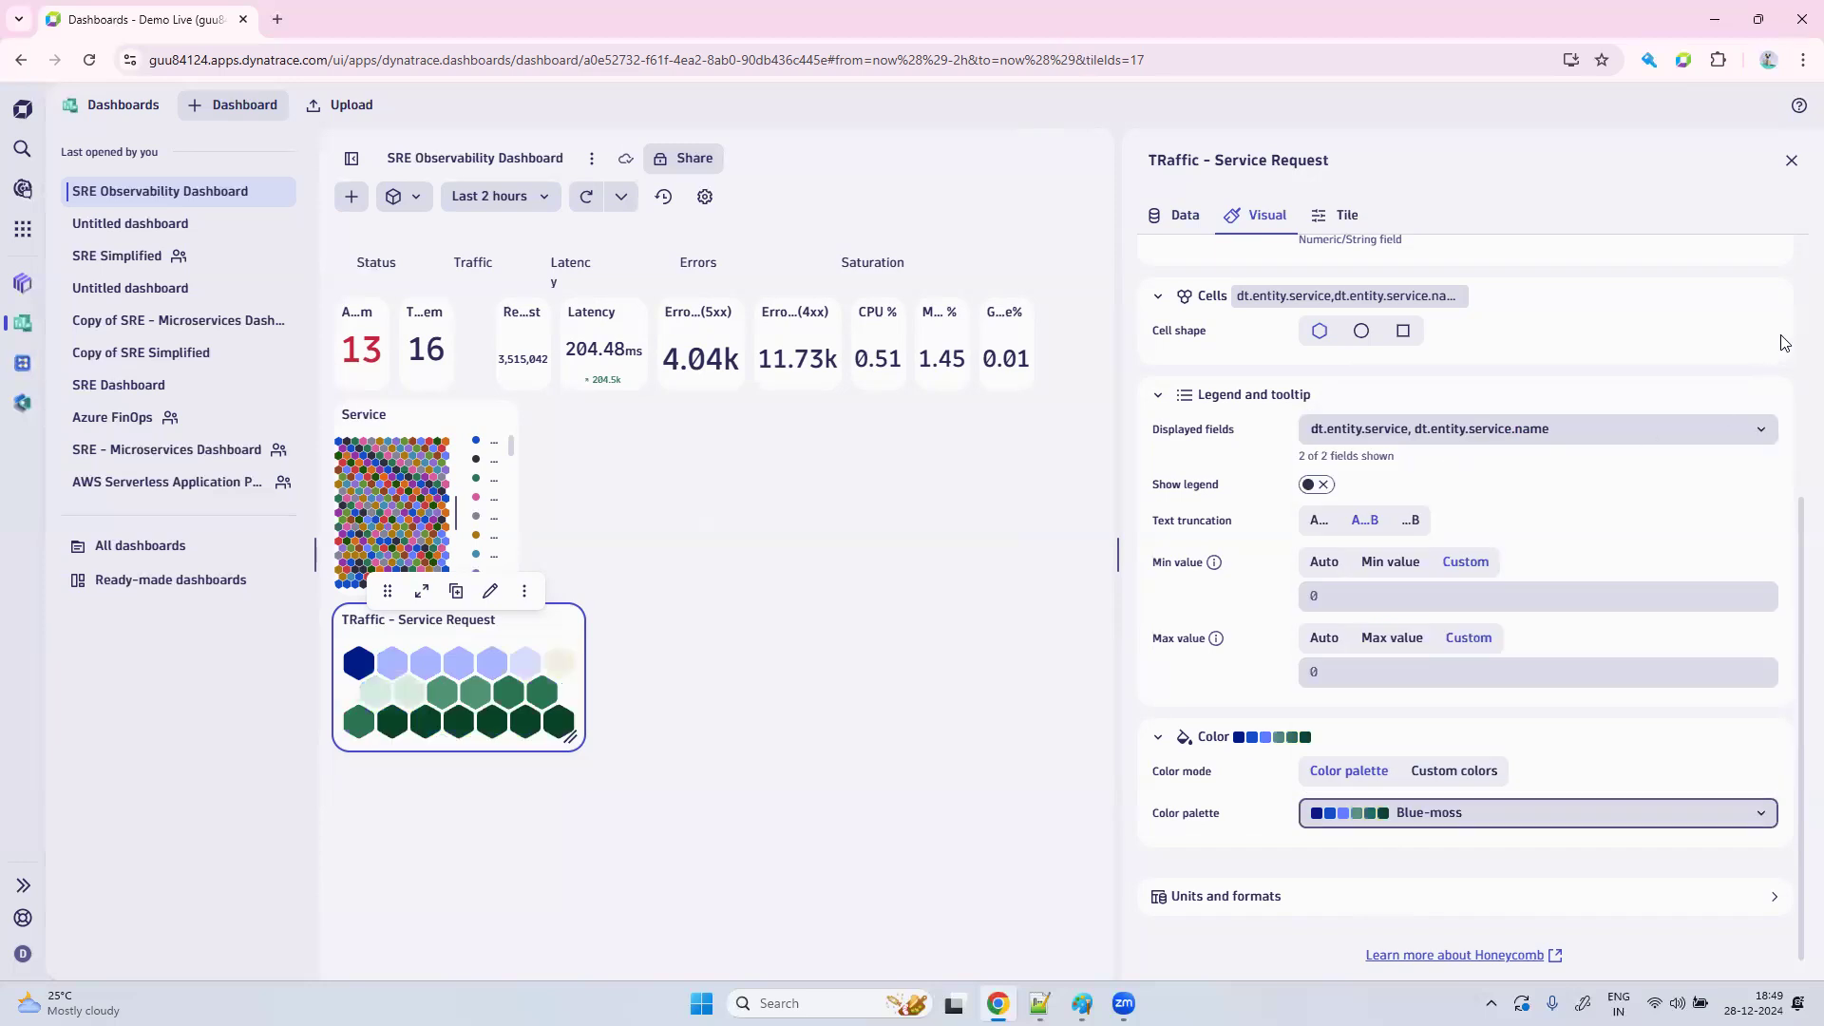
left_click(1791, 166)
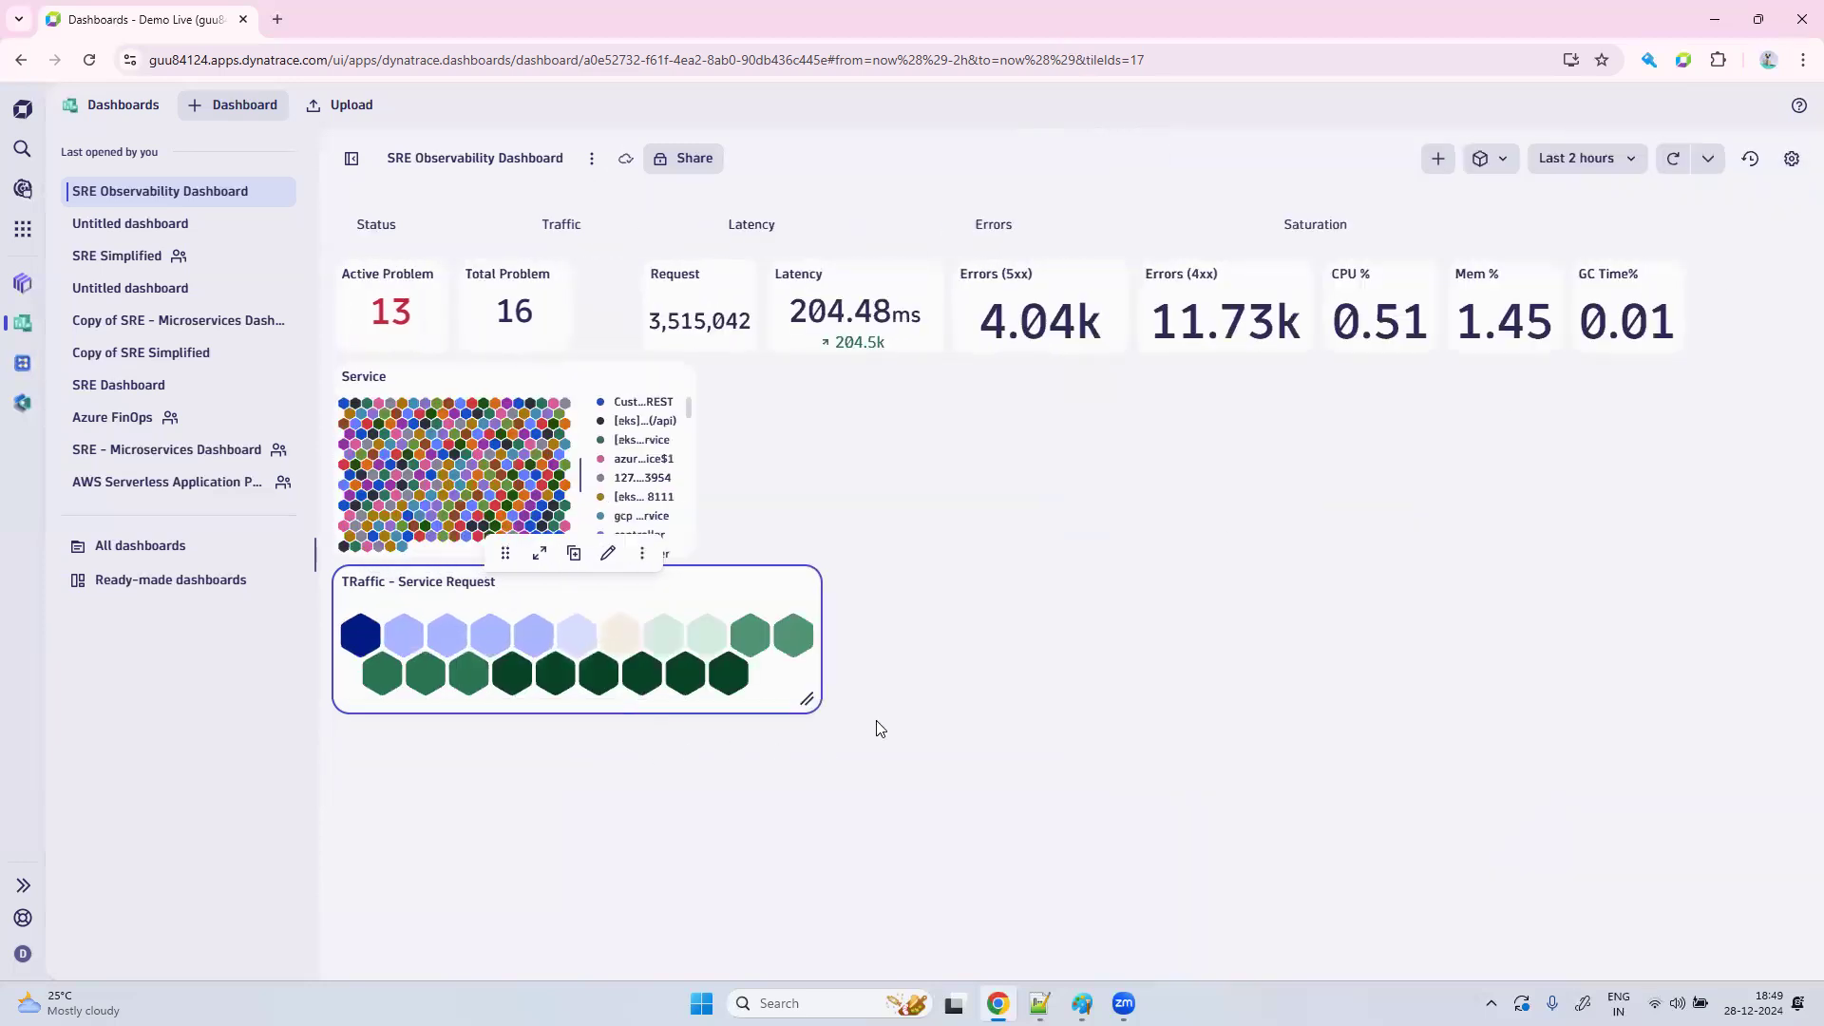
left_click_drag(804, 701, 676, 746)
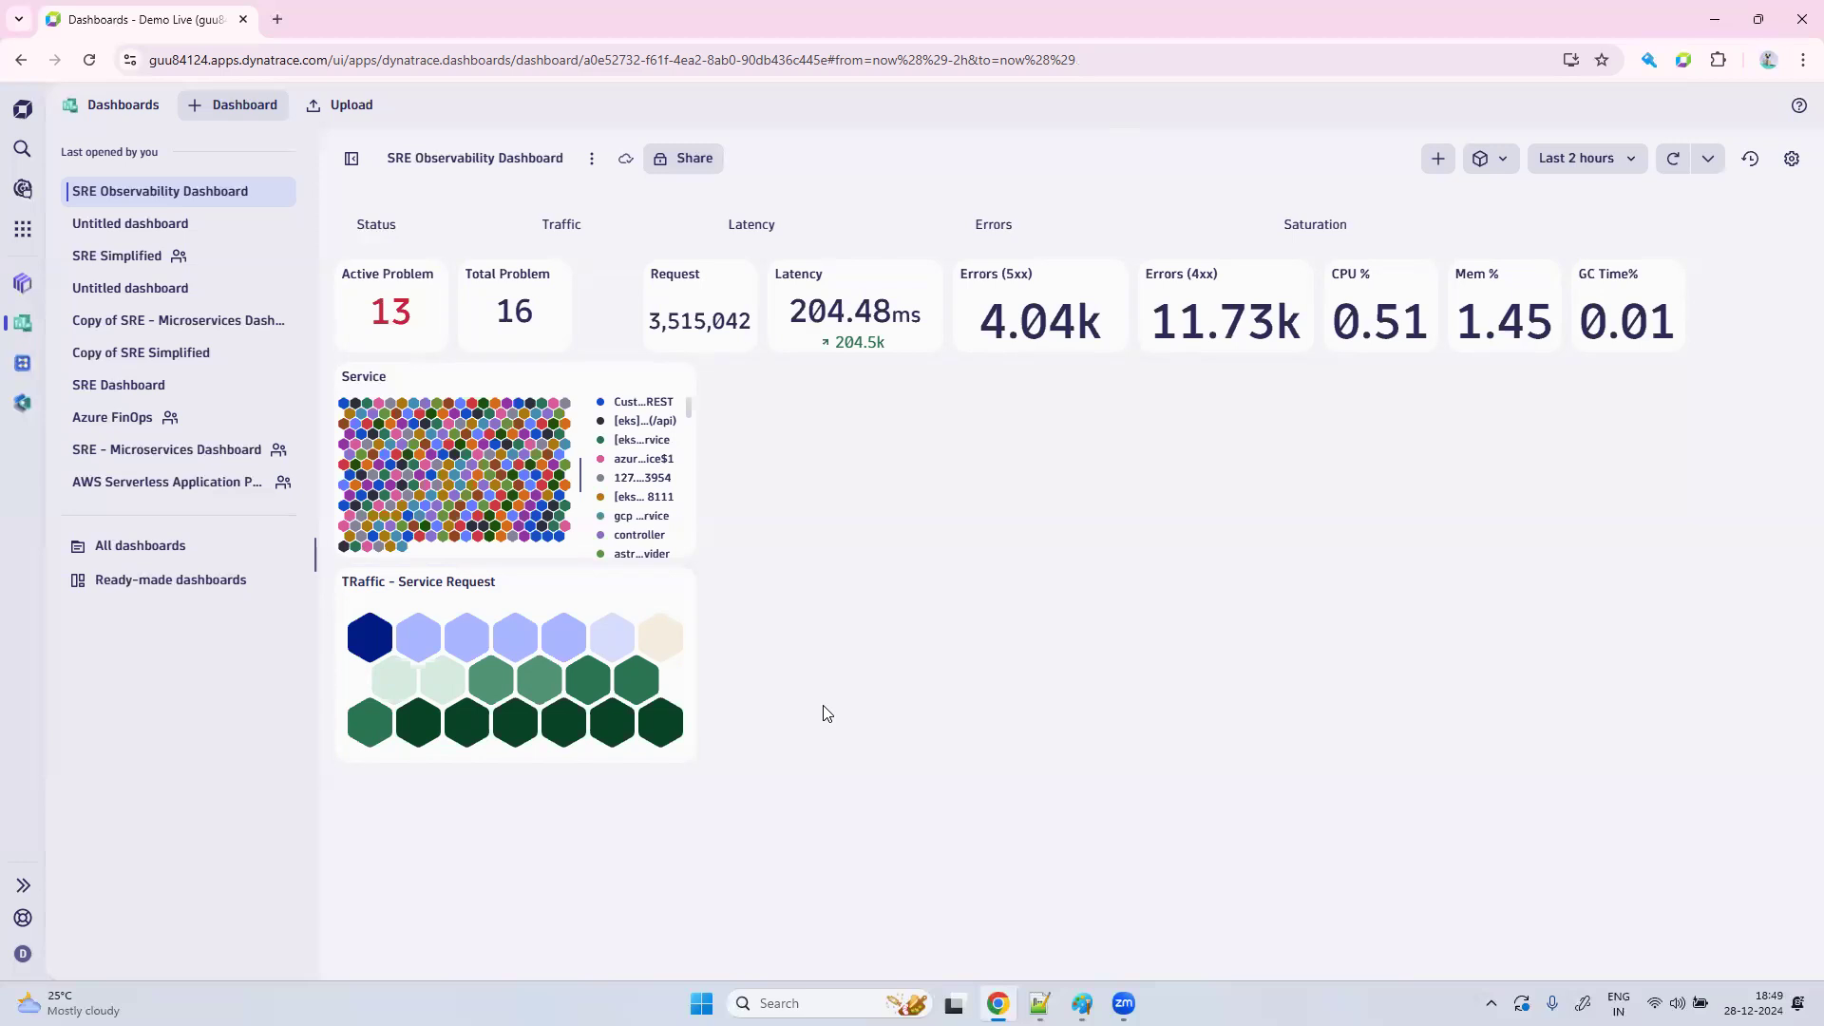
Add a new Metrics tile to the dashboard and title it "Latency Service".
left_click(1438, 160)
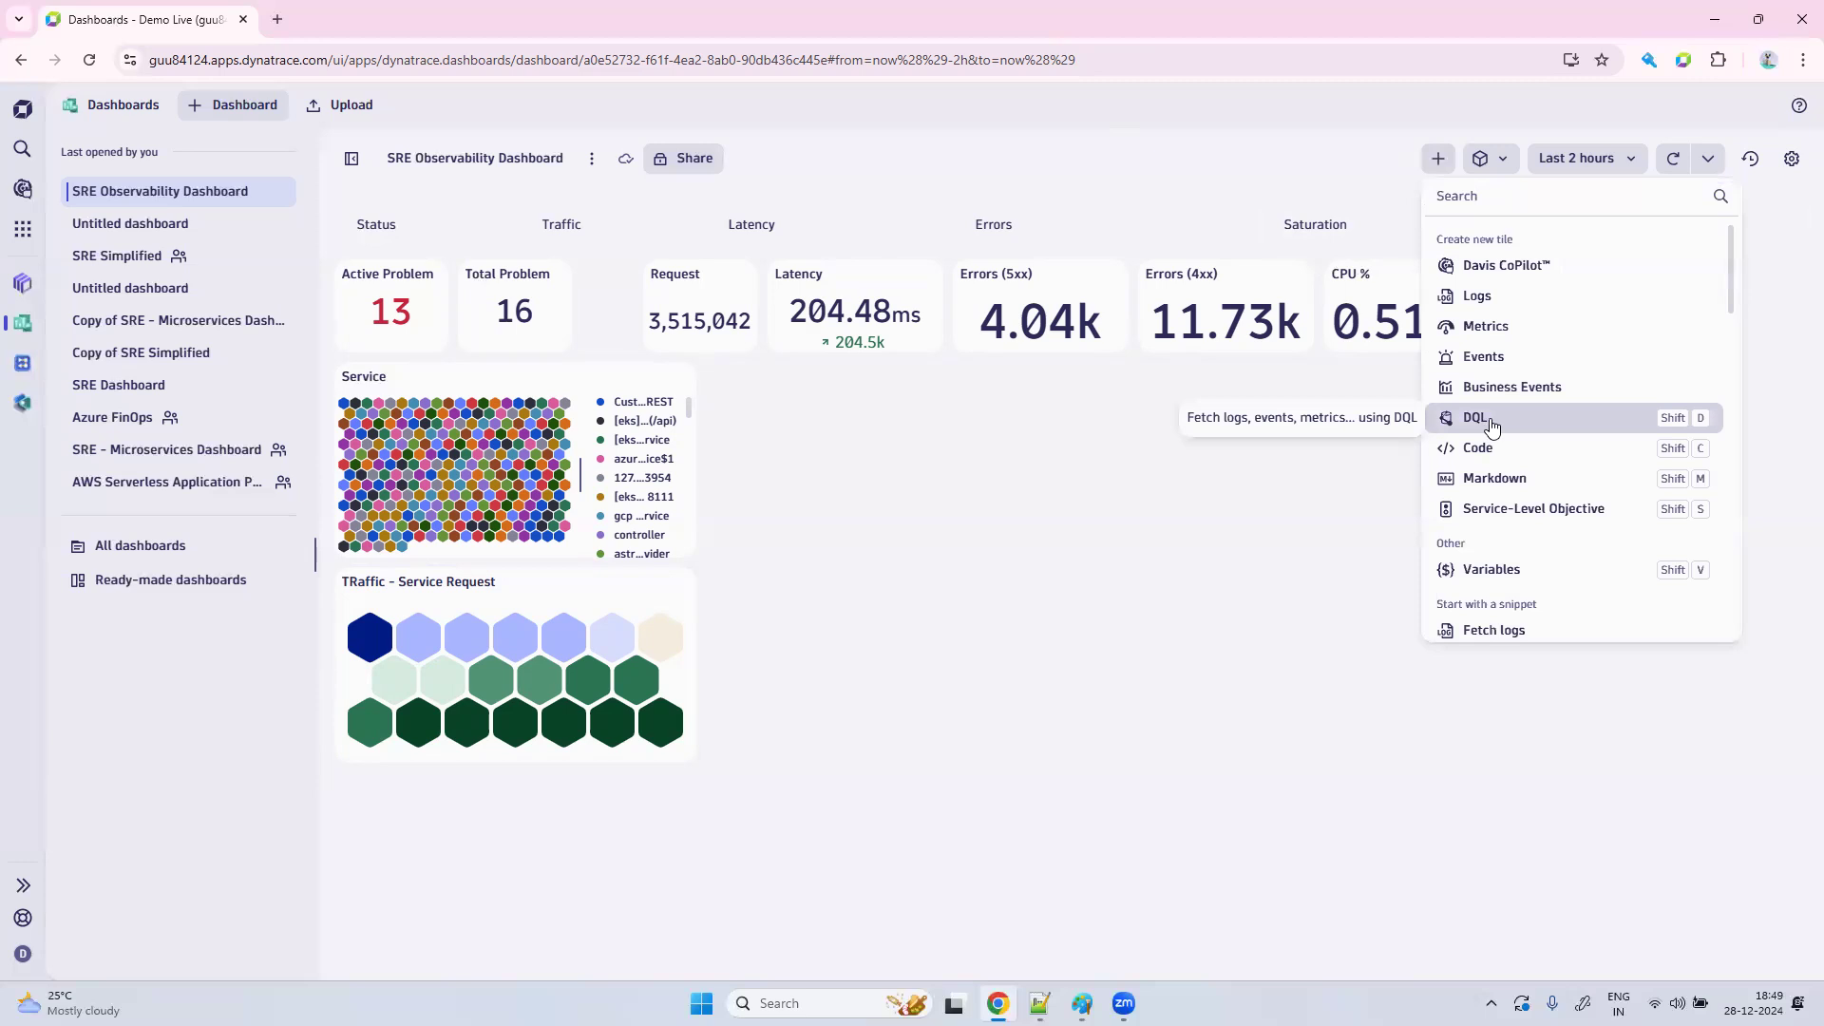
left_click(1485, 326)
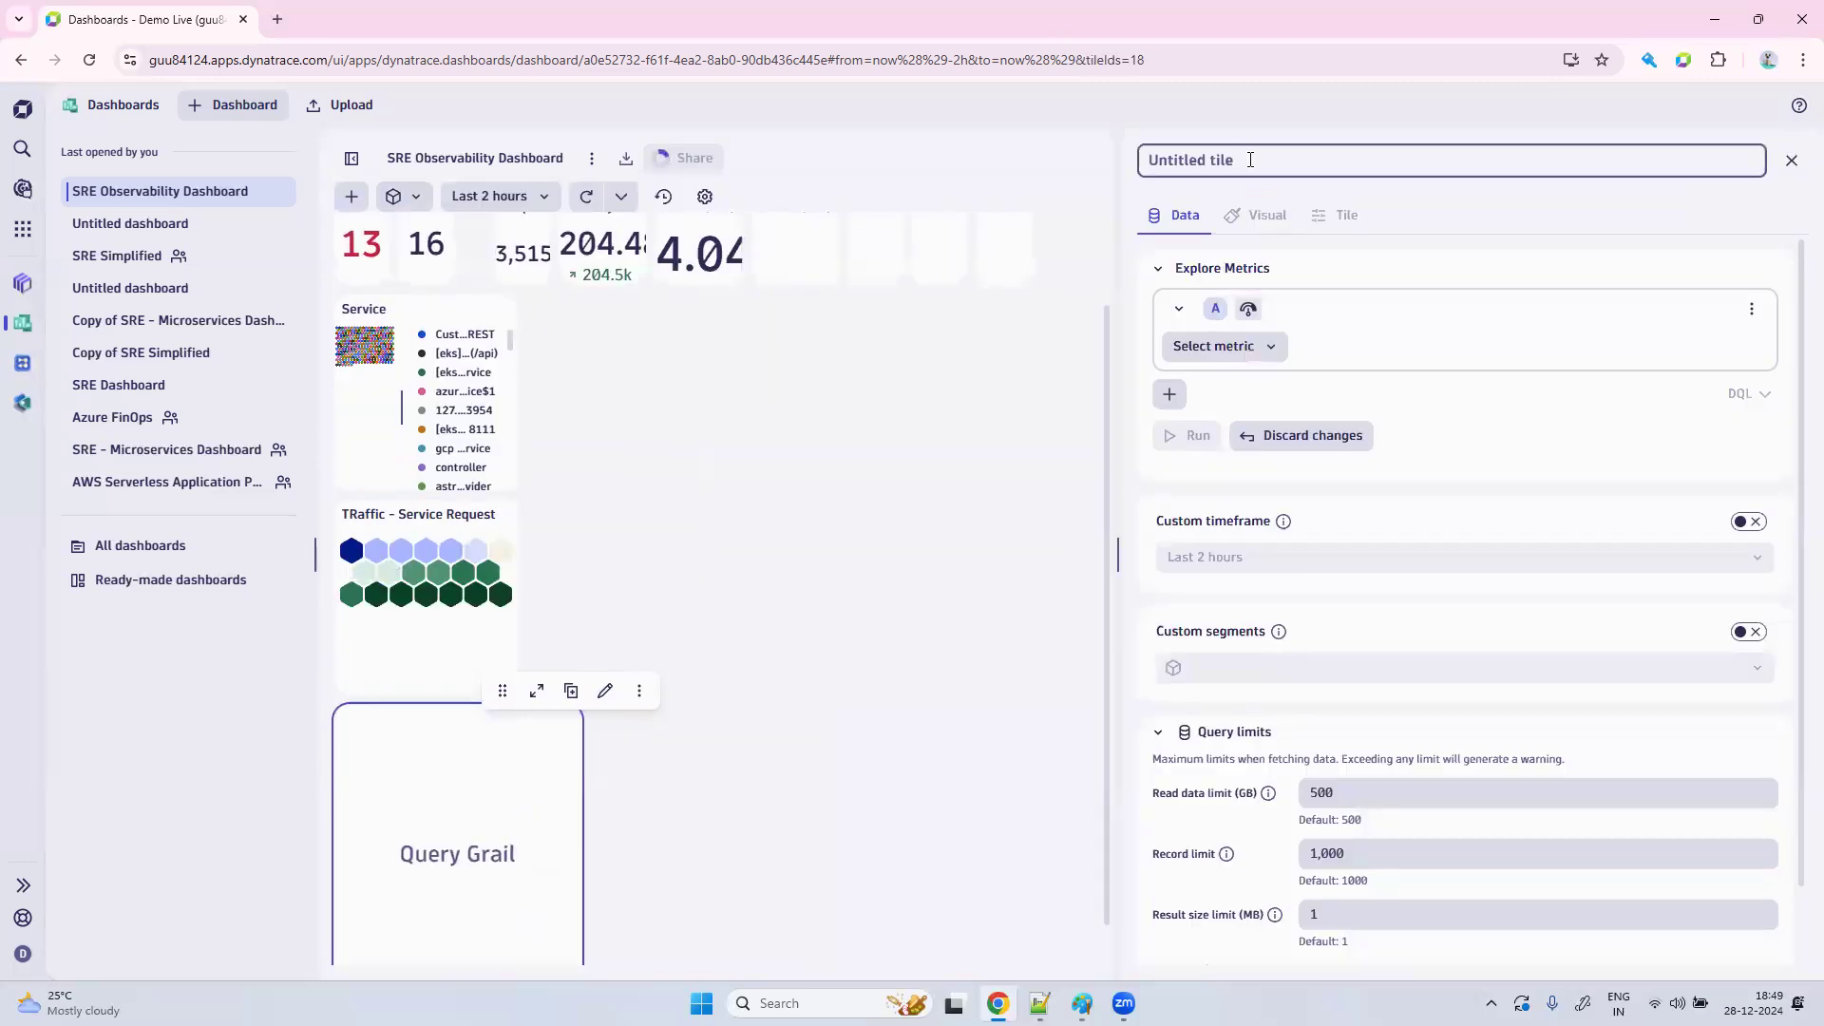
left_click(1251, 159)
key("Caps_Lock")
type("Latency")
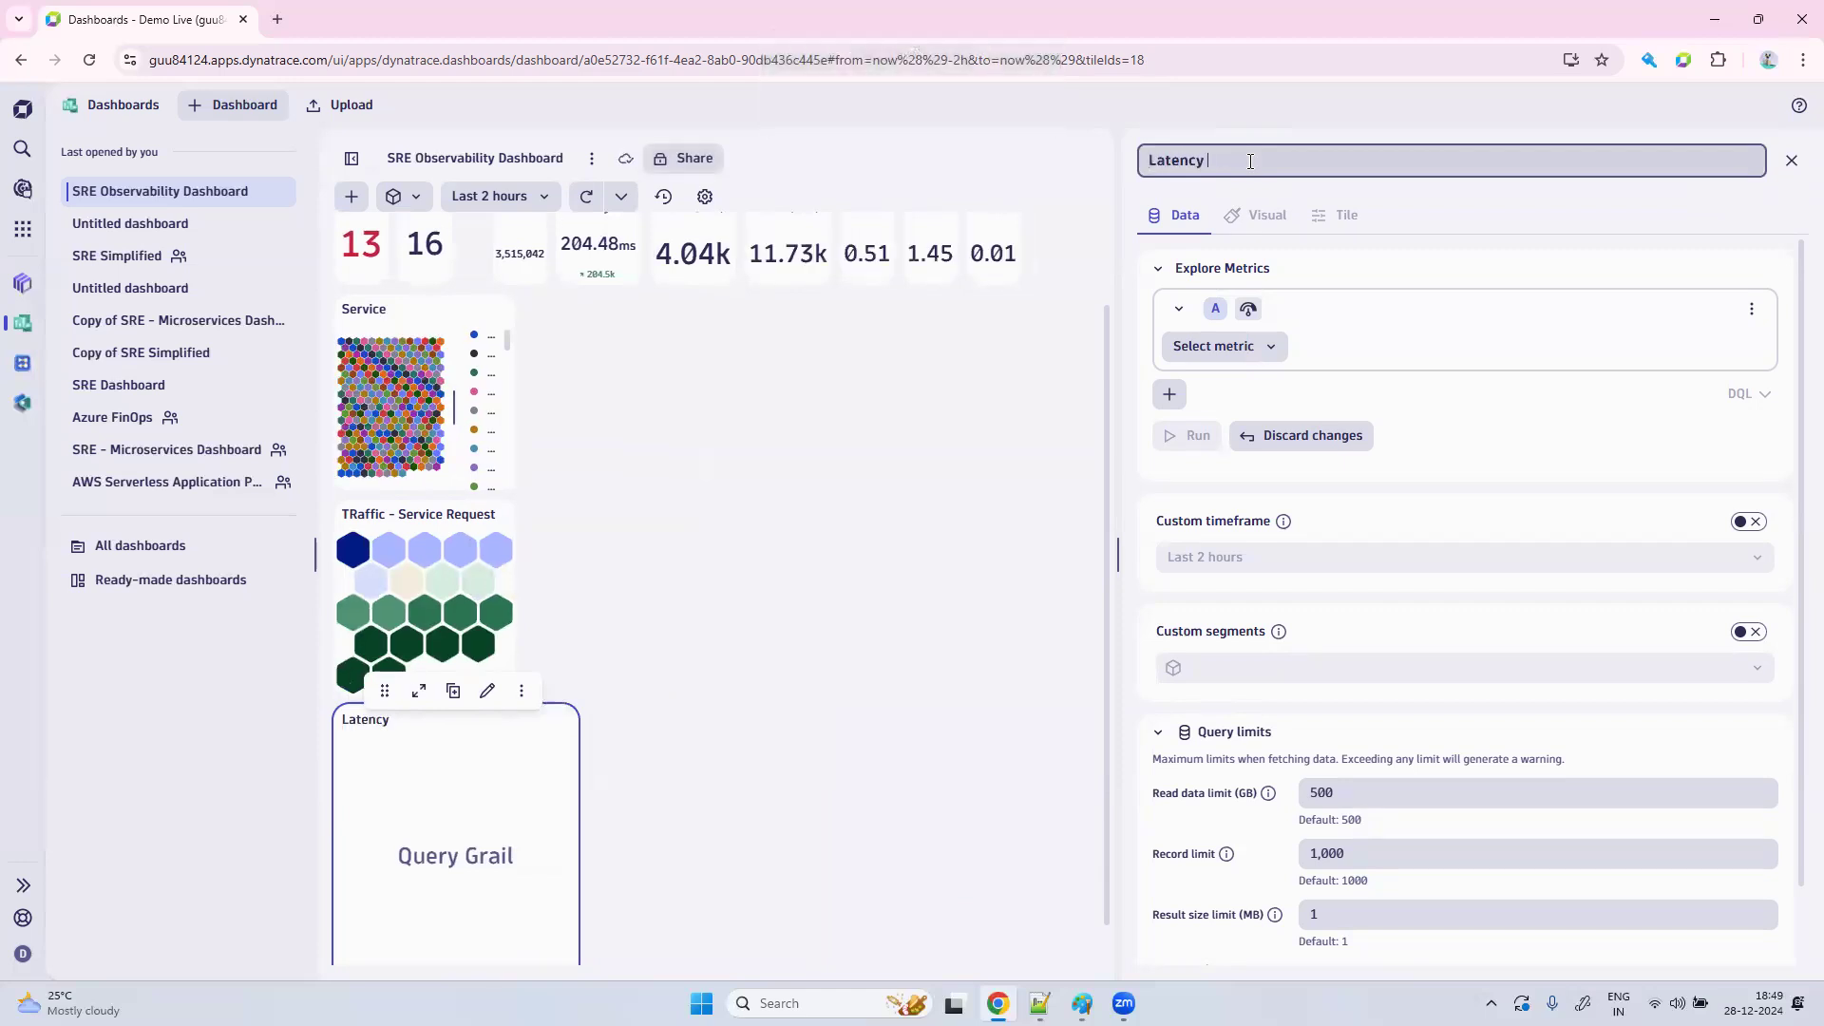
key("Caps_Lock")
type("Service")
Find and select the dt.service.request.response_time metric for the Latency Service tile.
left_click(1230, 348)
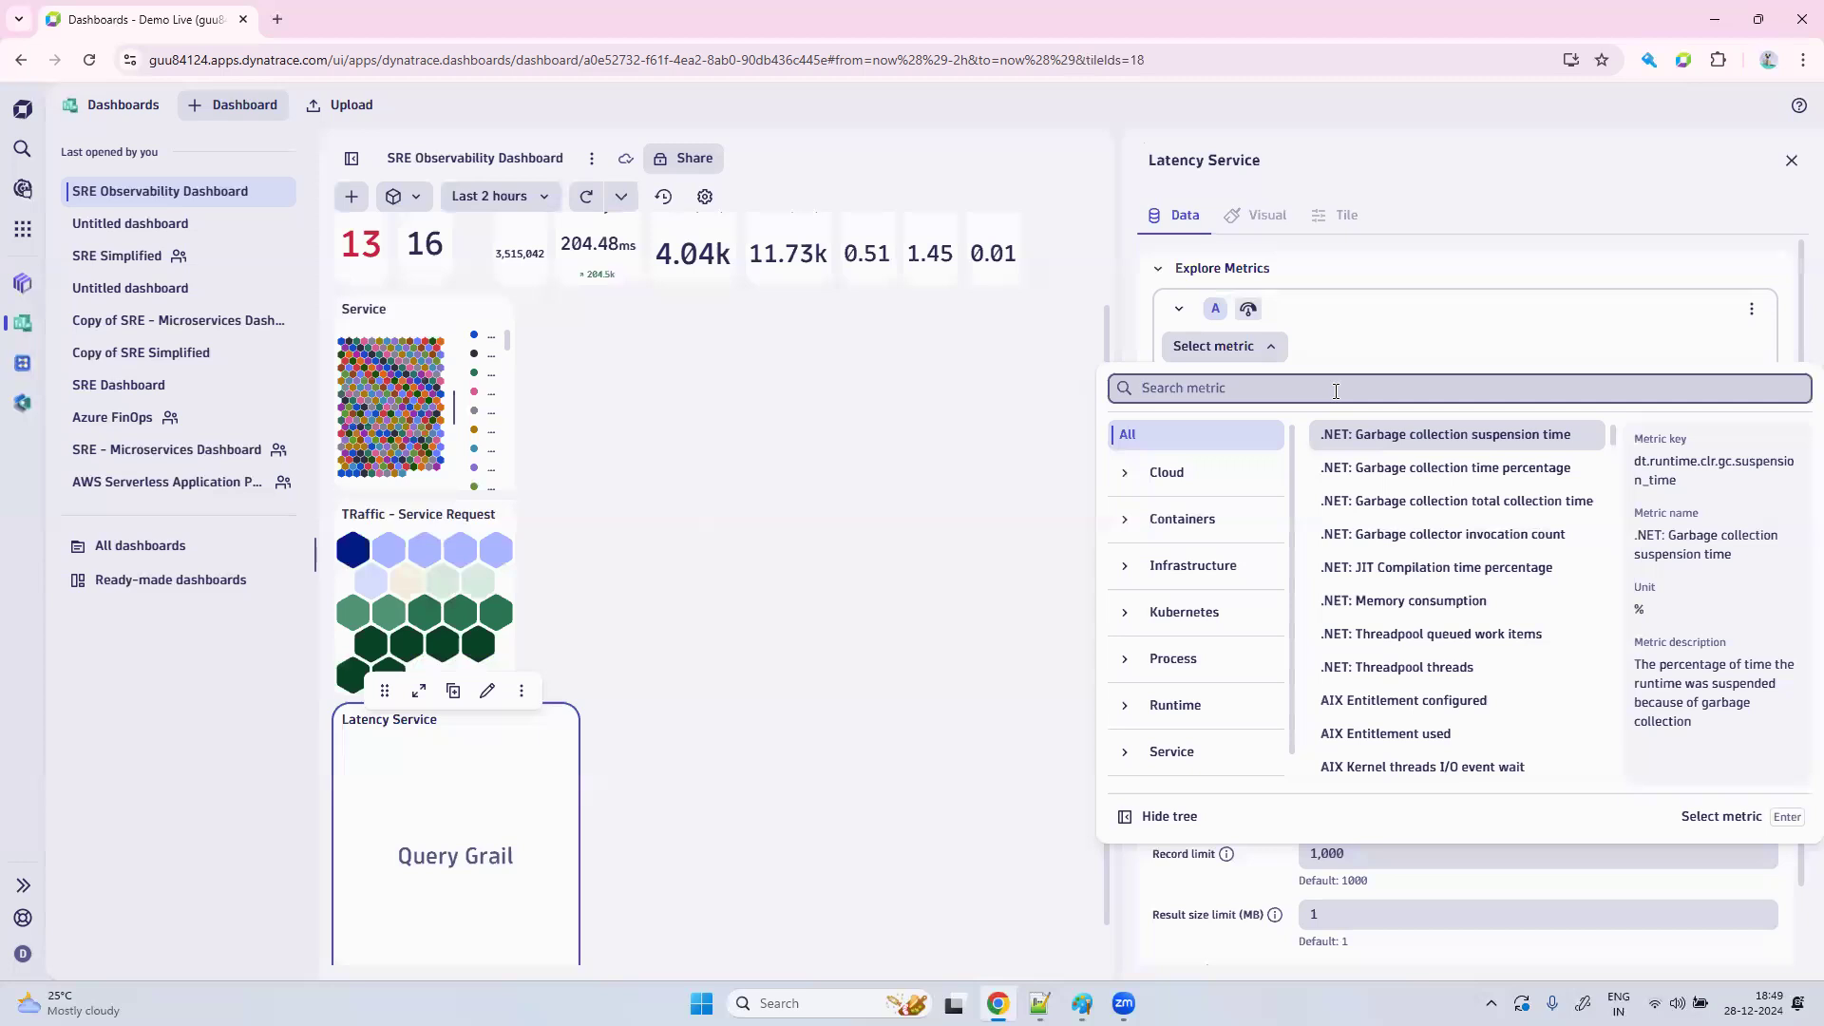
mouse_move(1082, 1003)
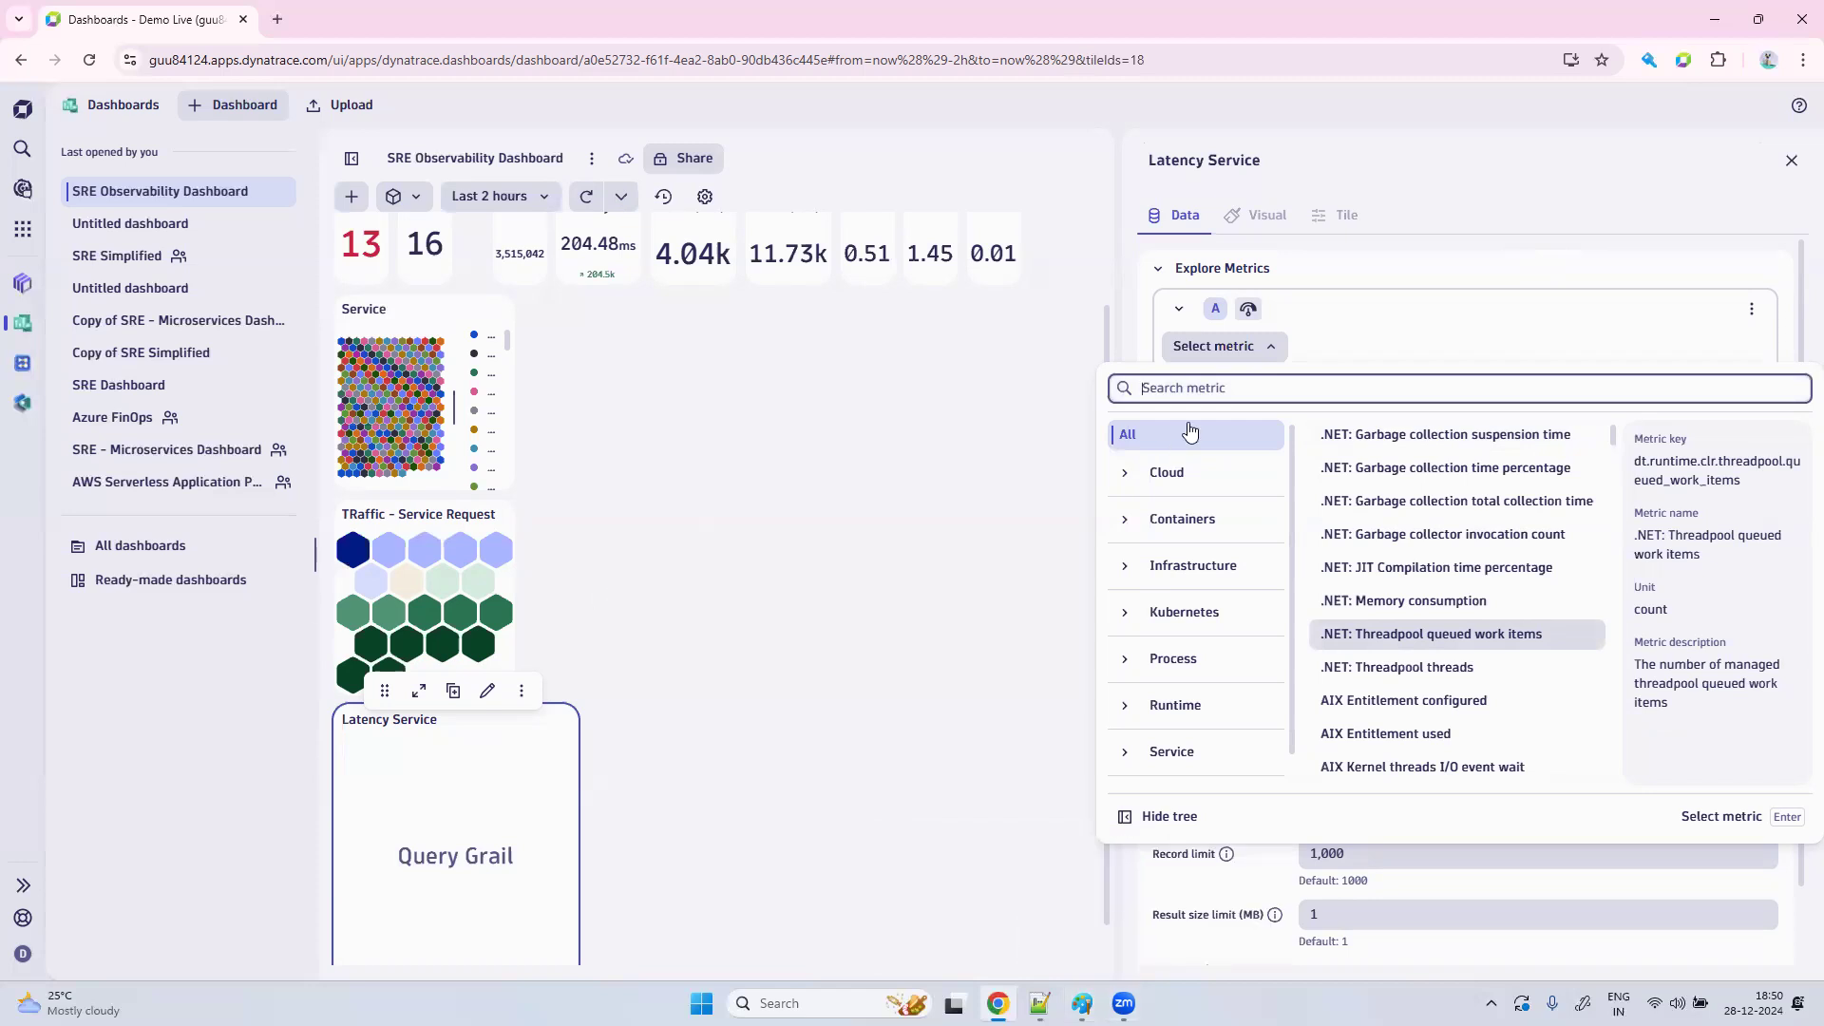
type("d")
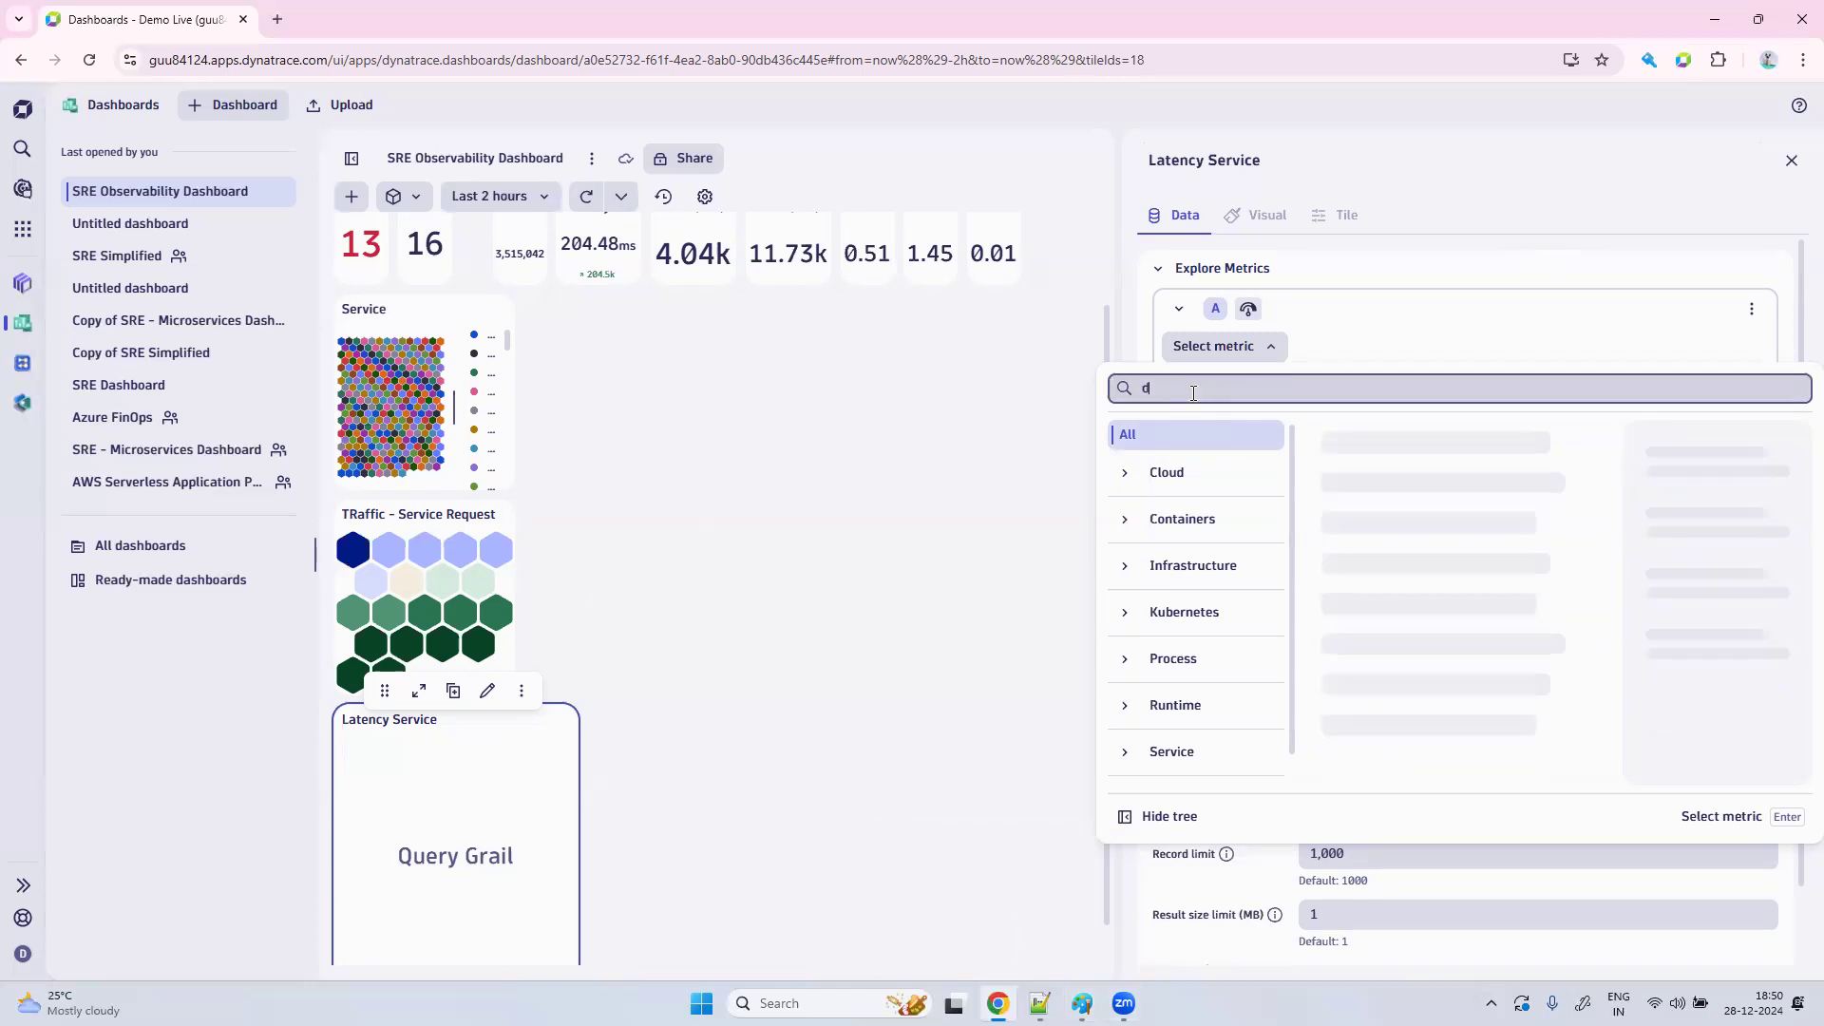
type("t.service.reque")
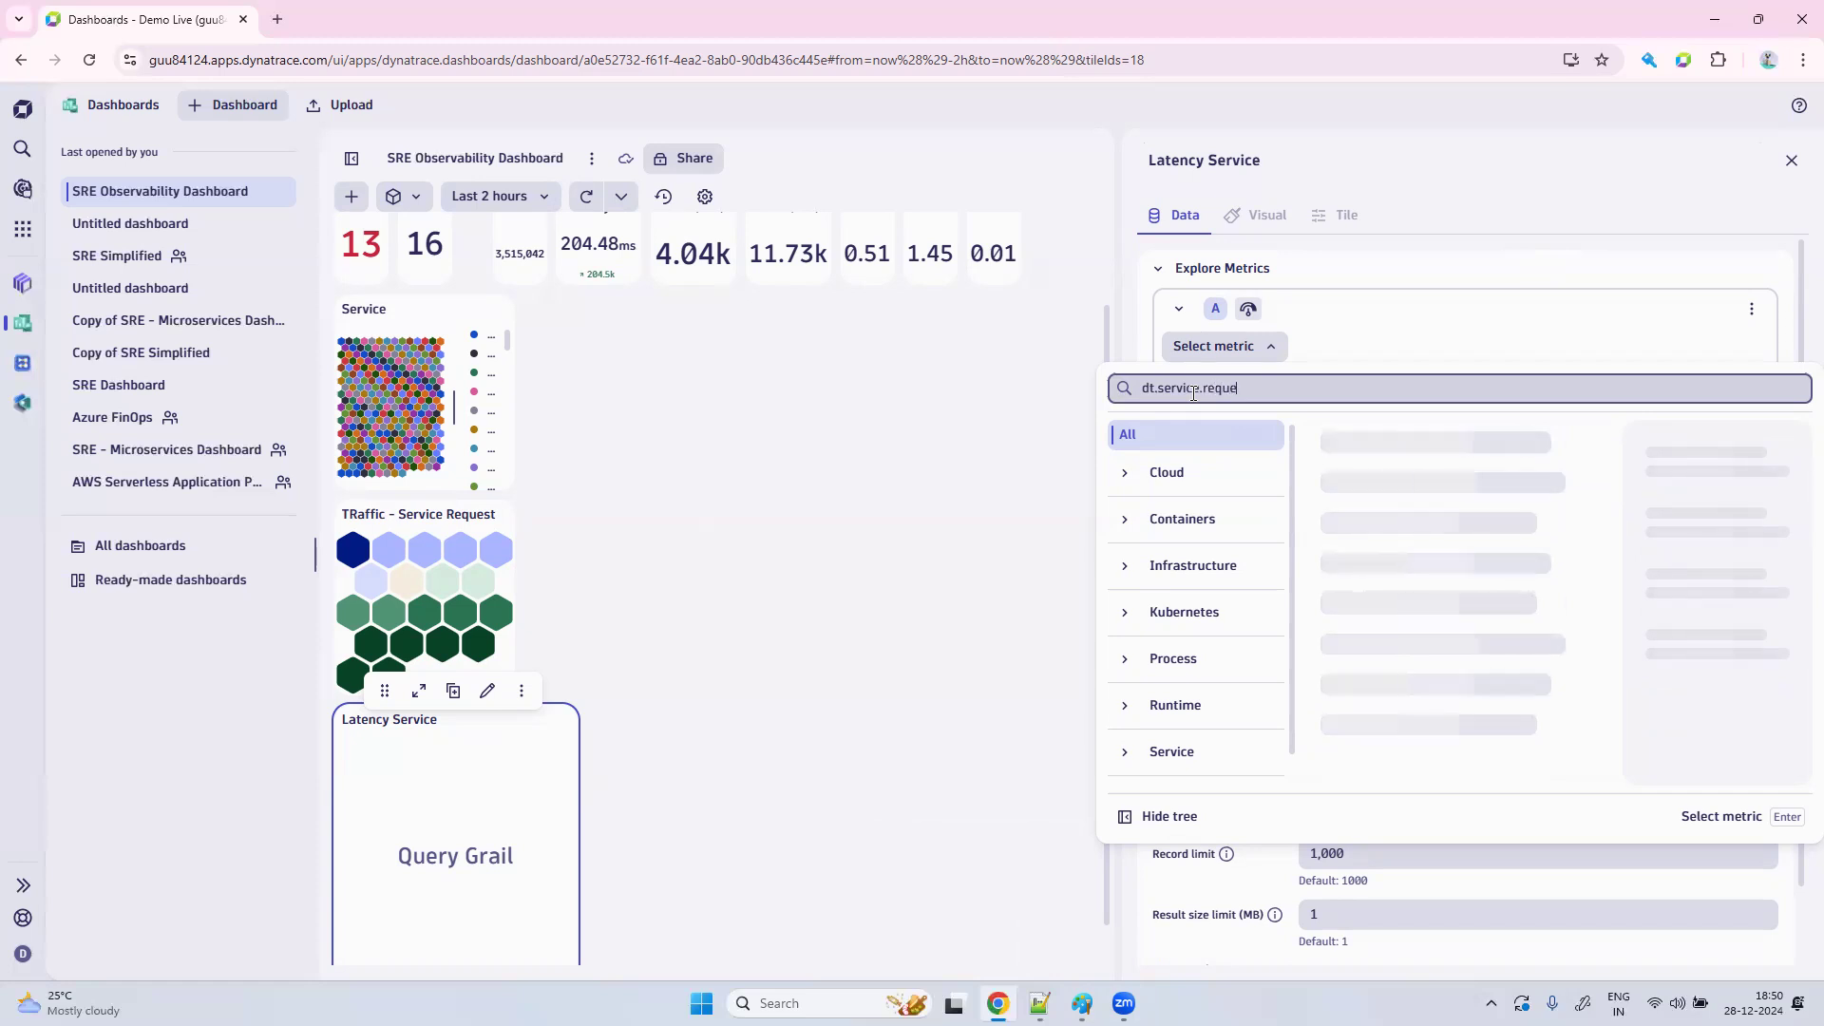
type("st.re")
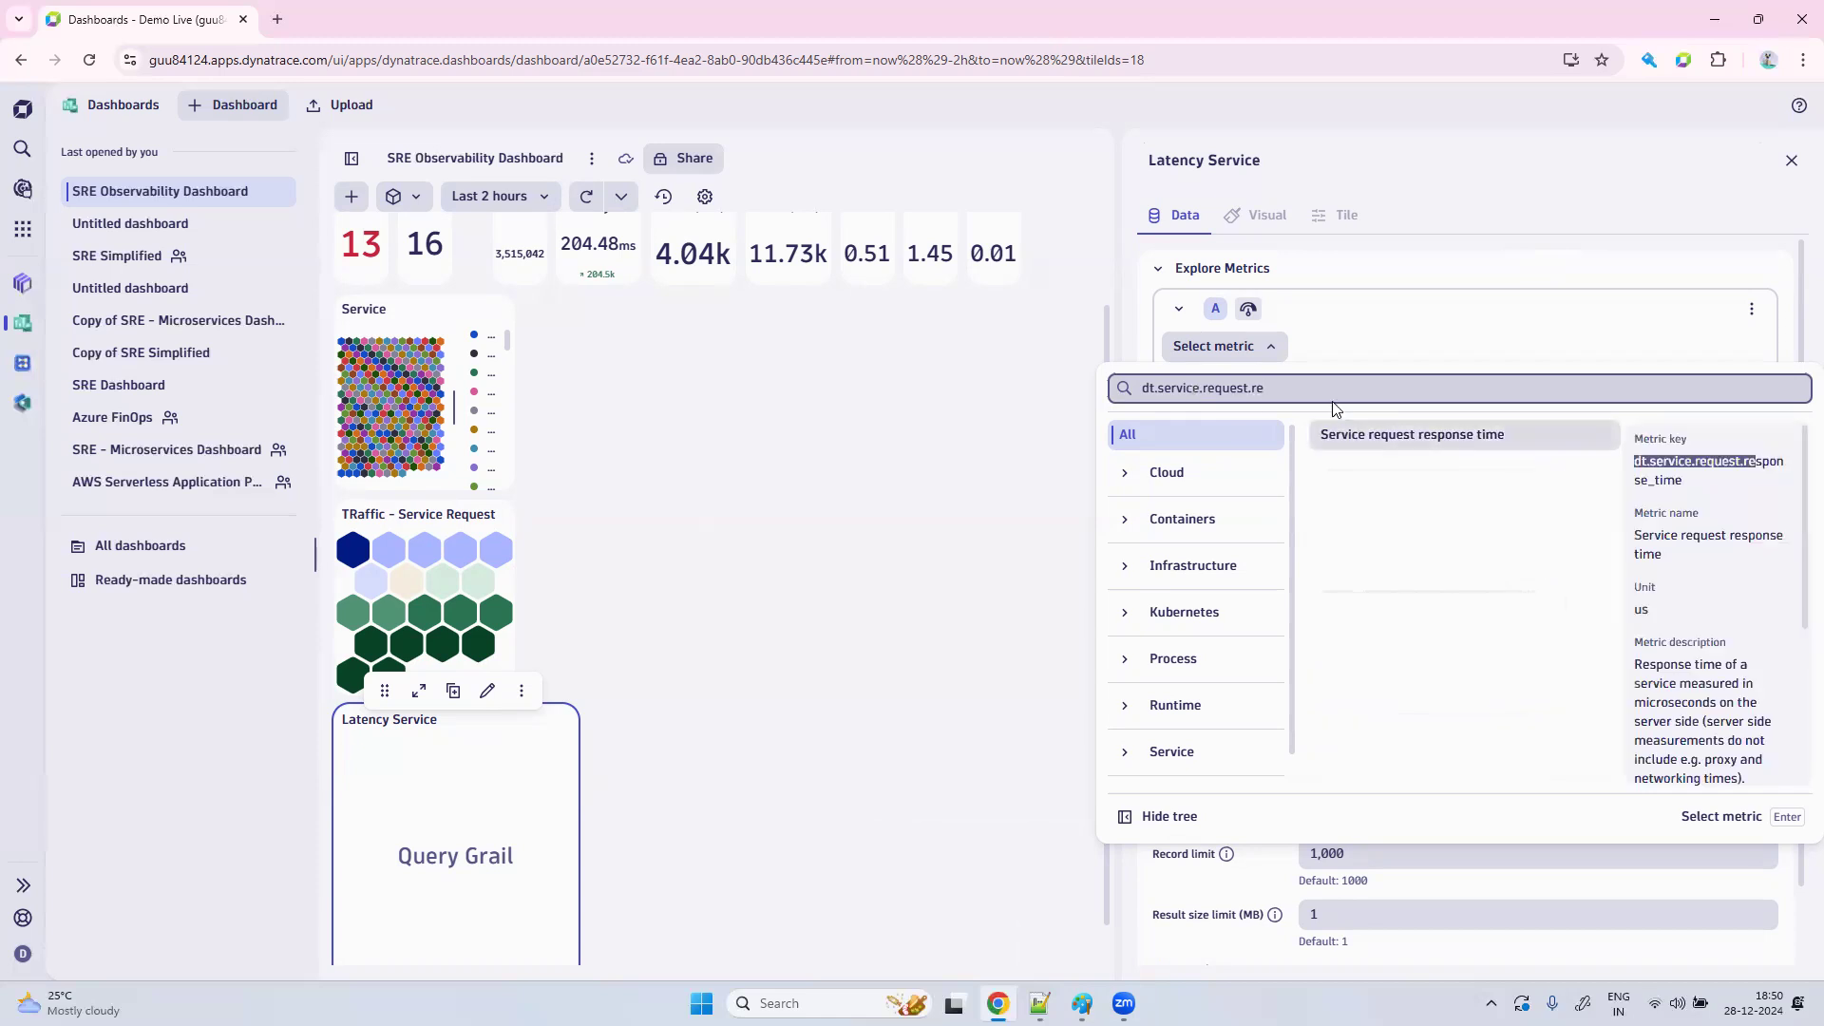
left_click(1402, 436)
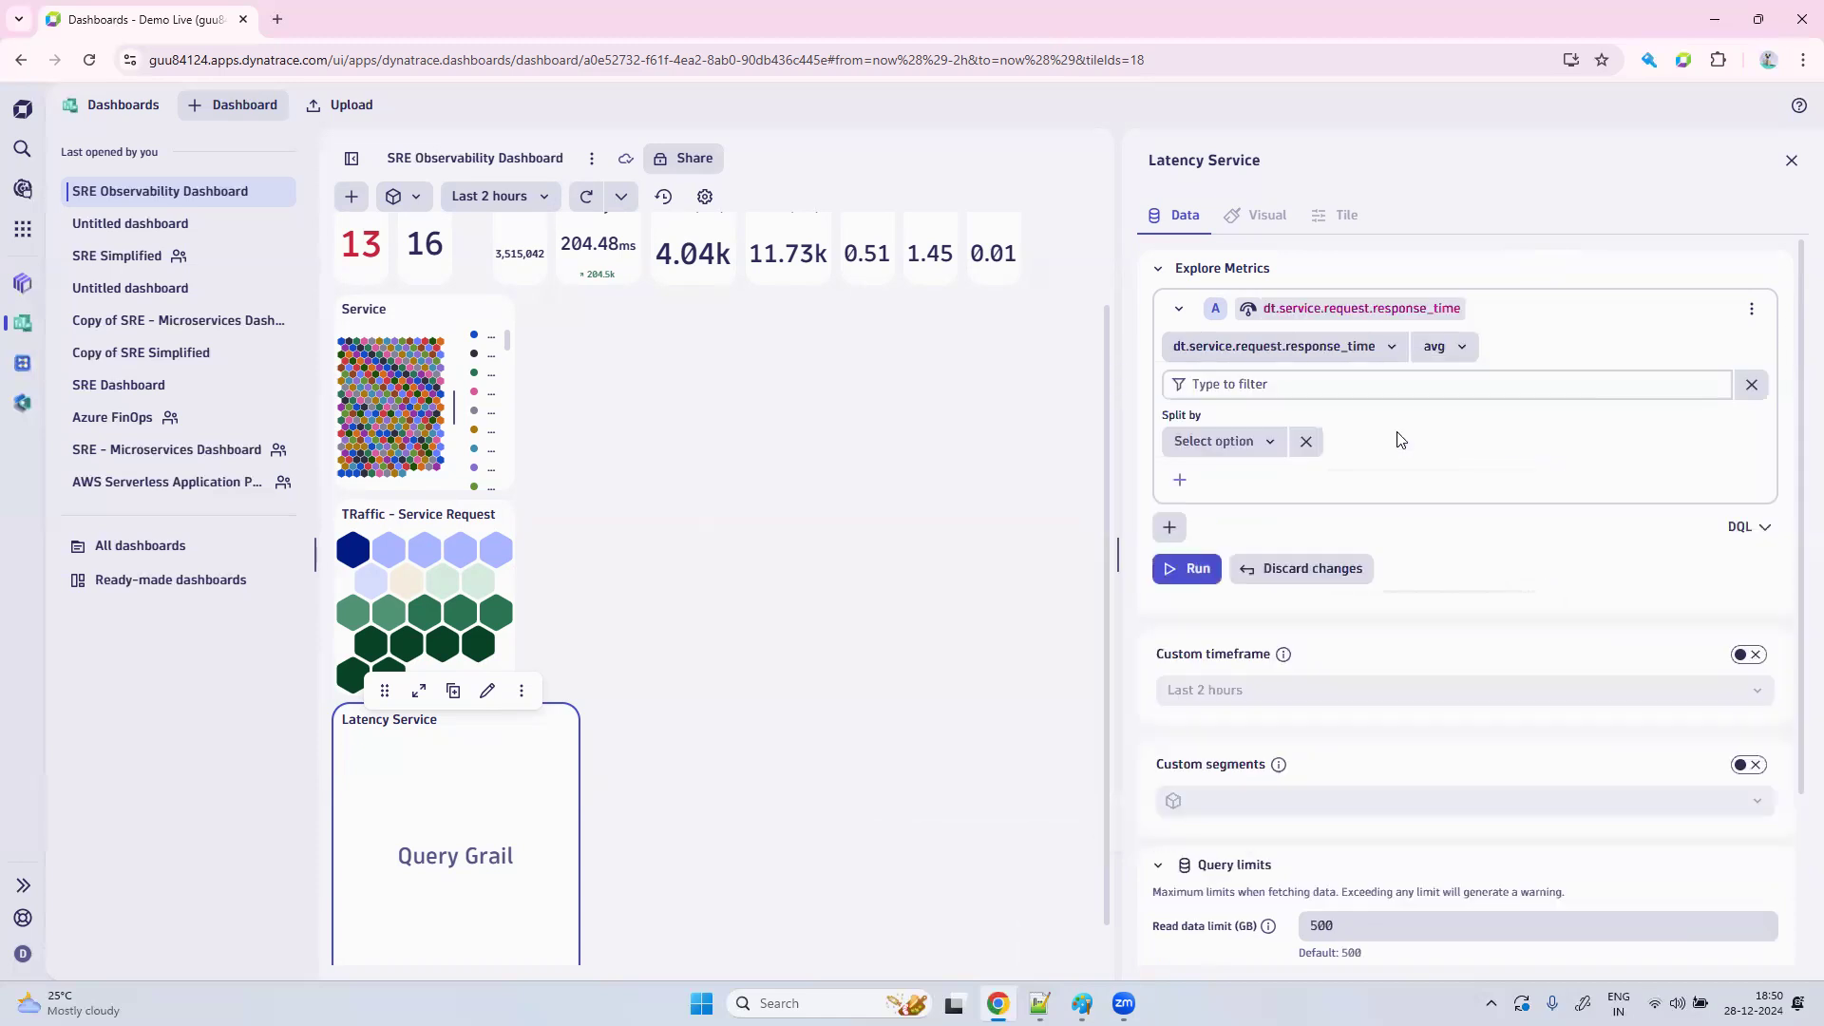
Set the response time metric's aggregation to percentile 50.
left_click(1247, 448)
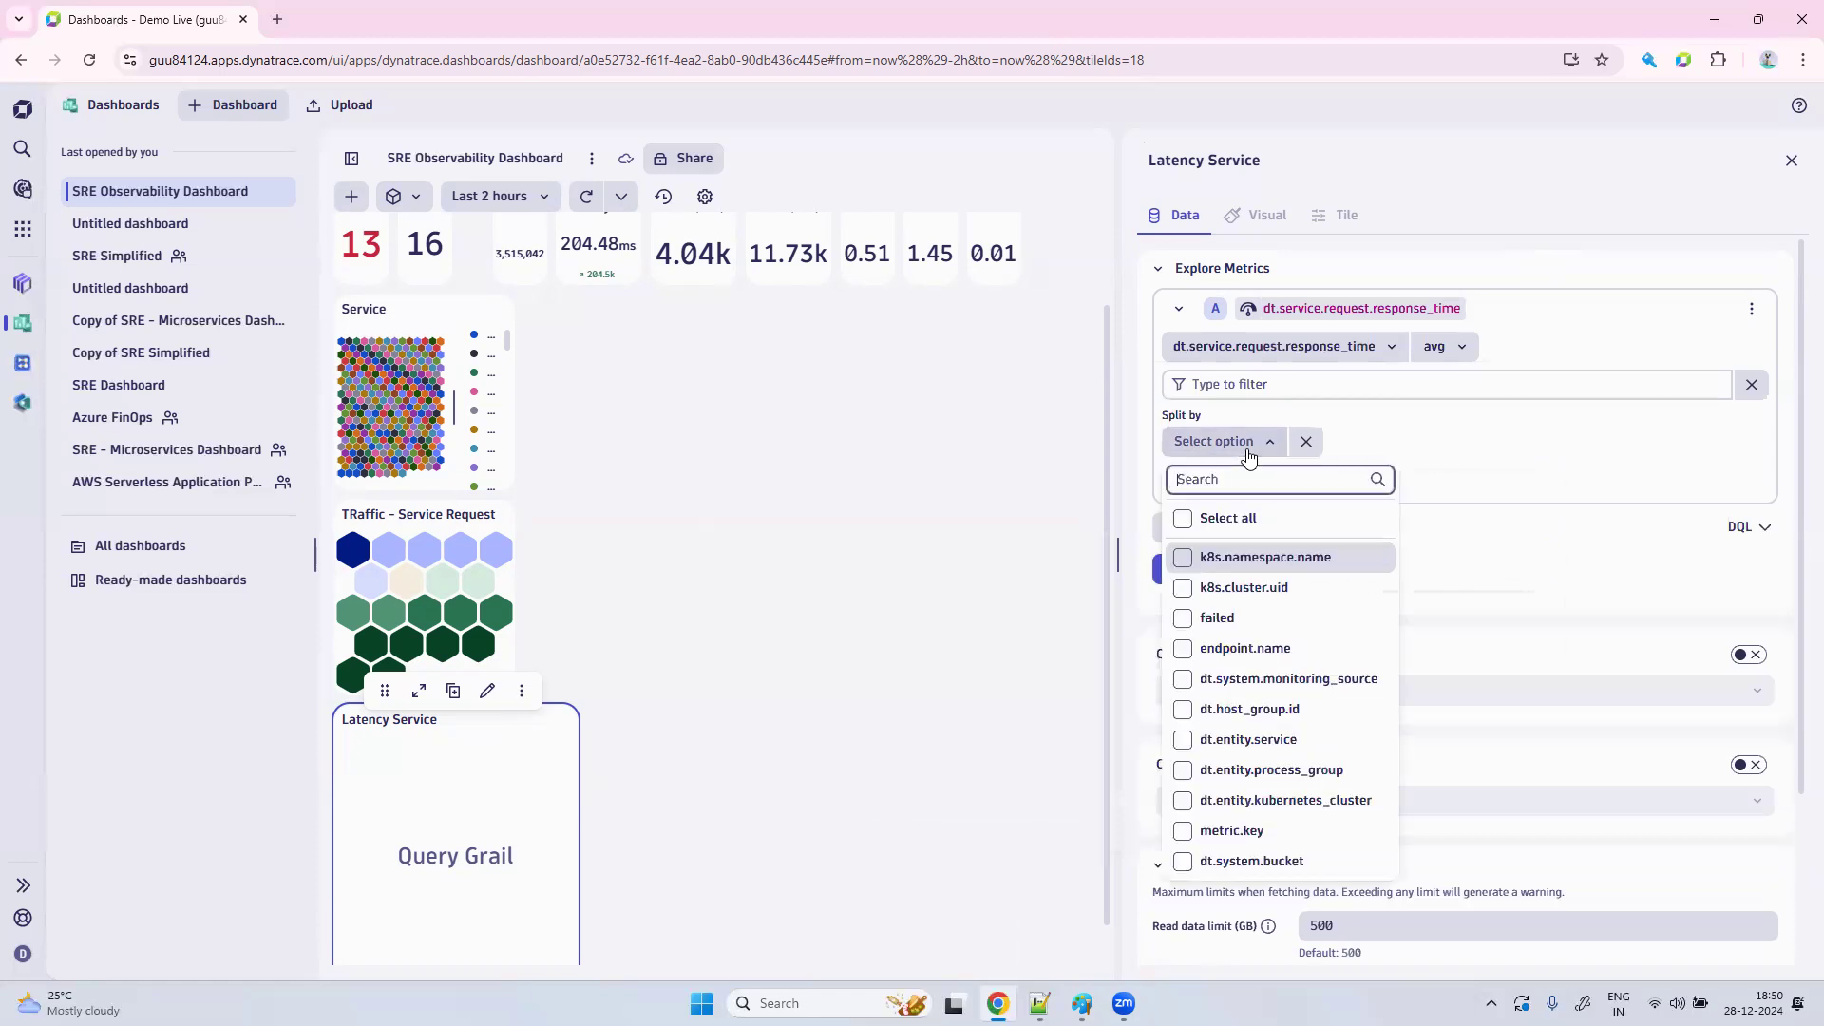
left_click(1451, 355)
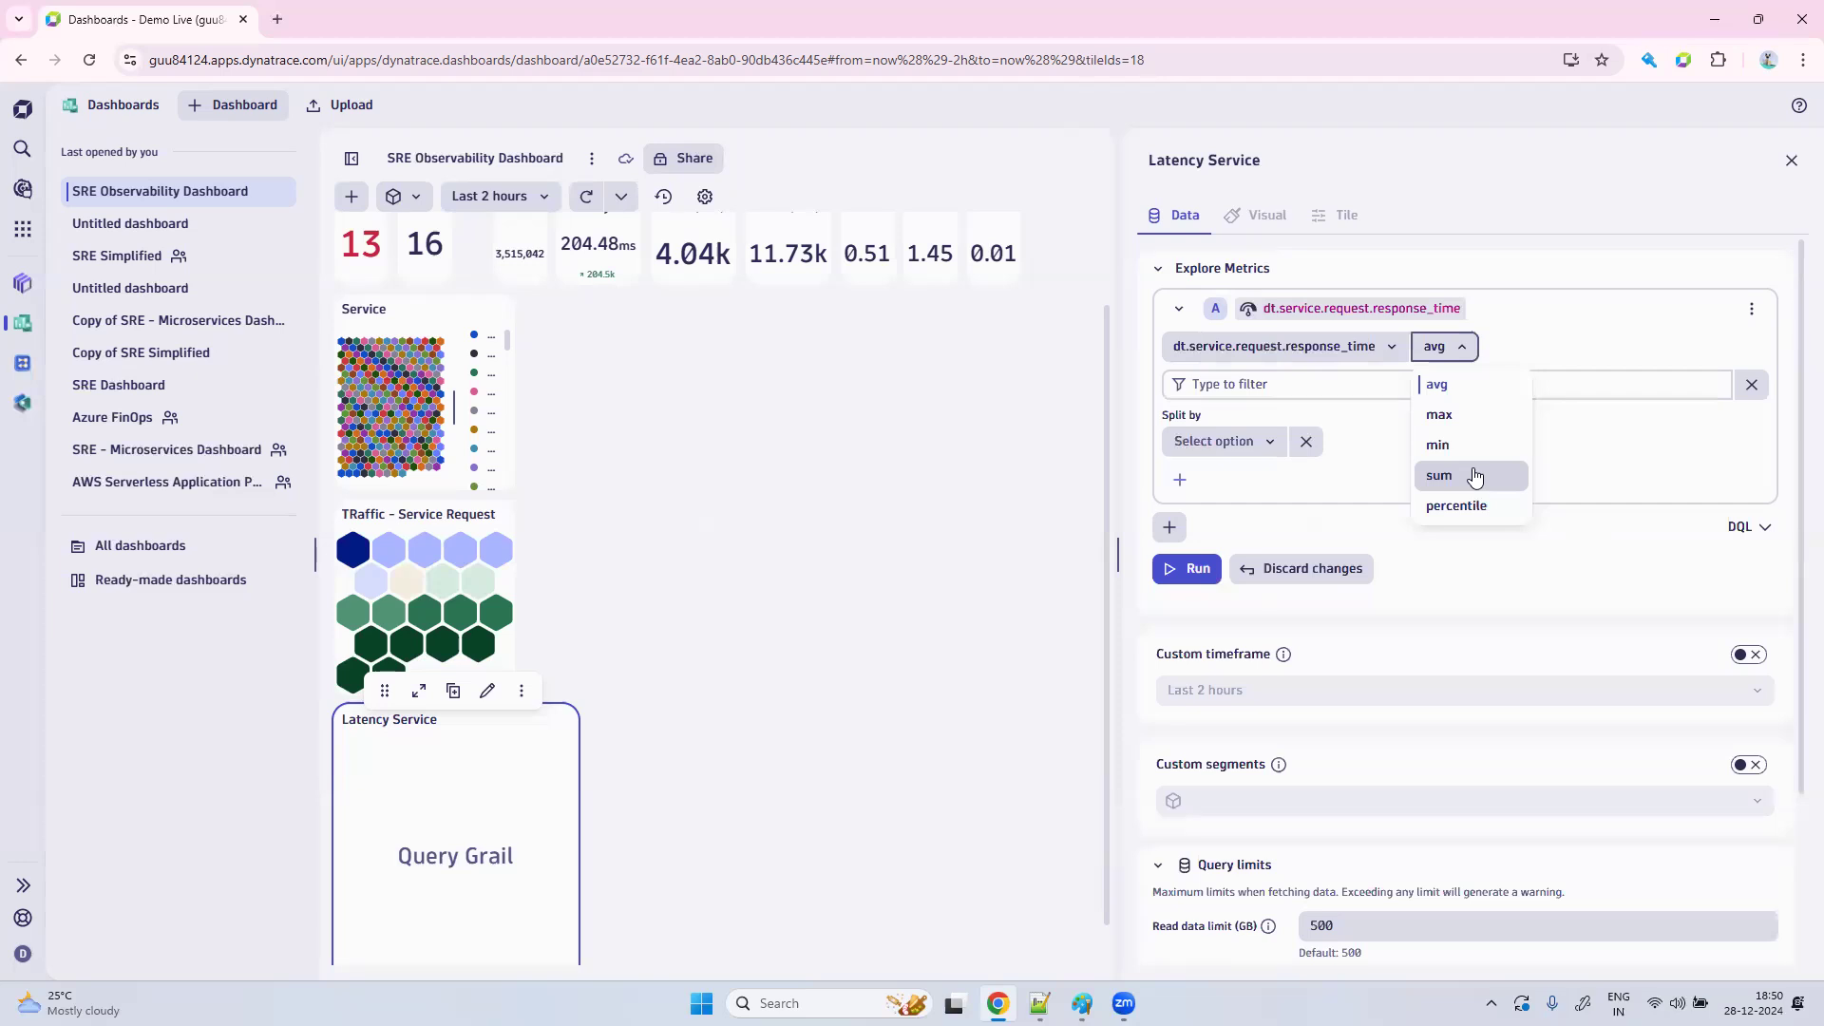
left_click(1456, 505)
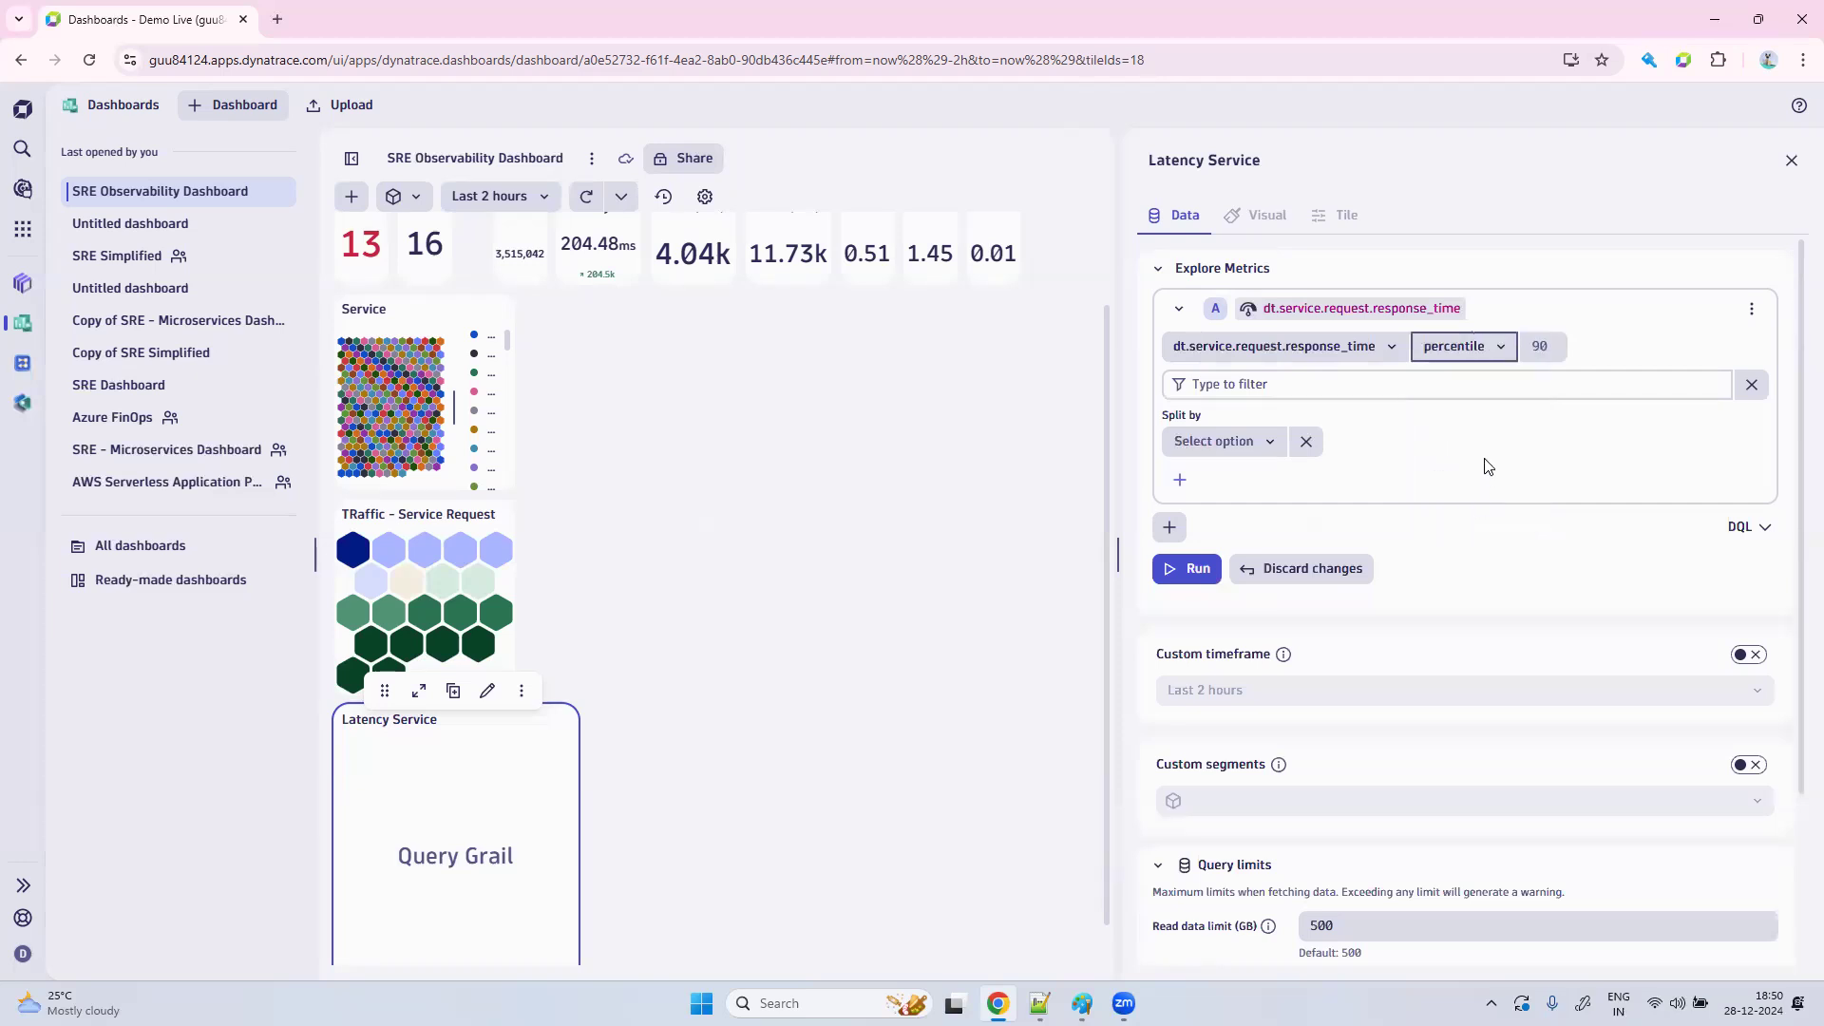
left_click(1534, 351)
Split the response time metric by dt.entity.service.
left_click(1244, 441)
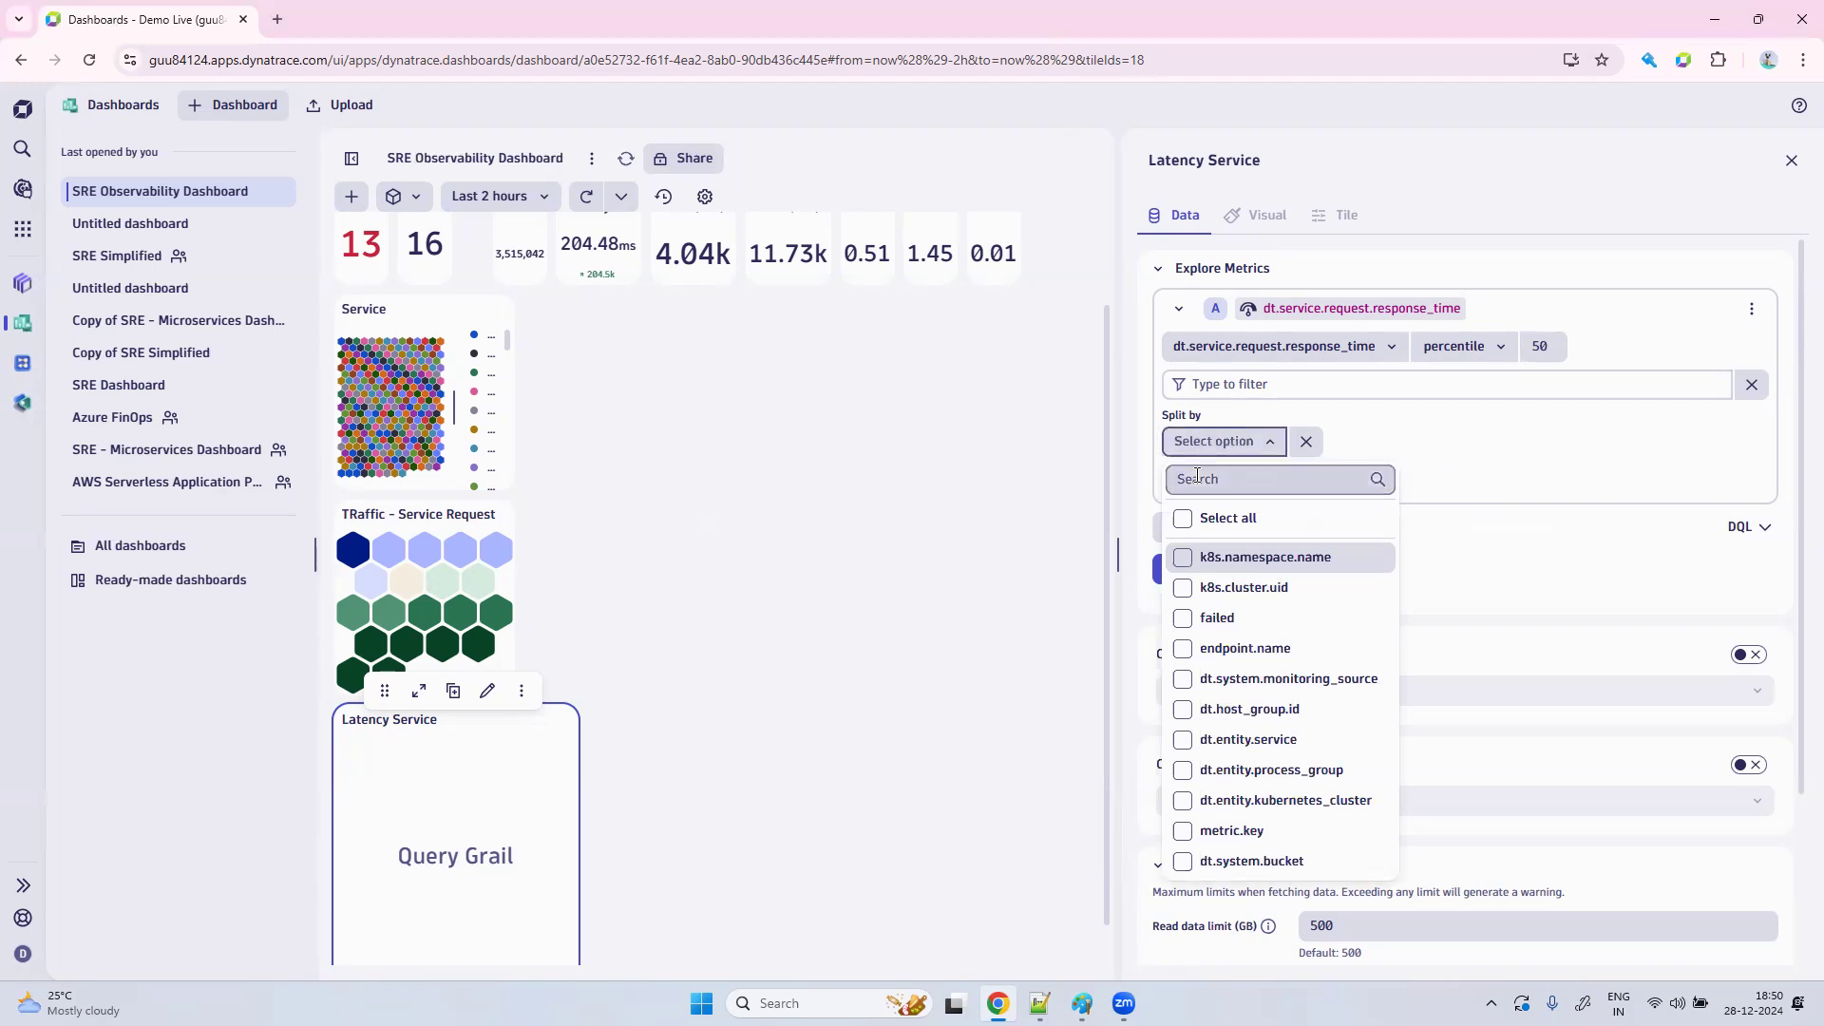
type("t.e")
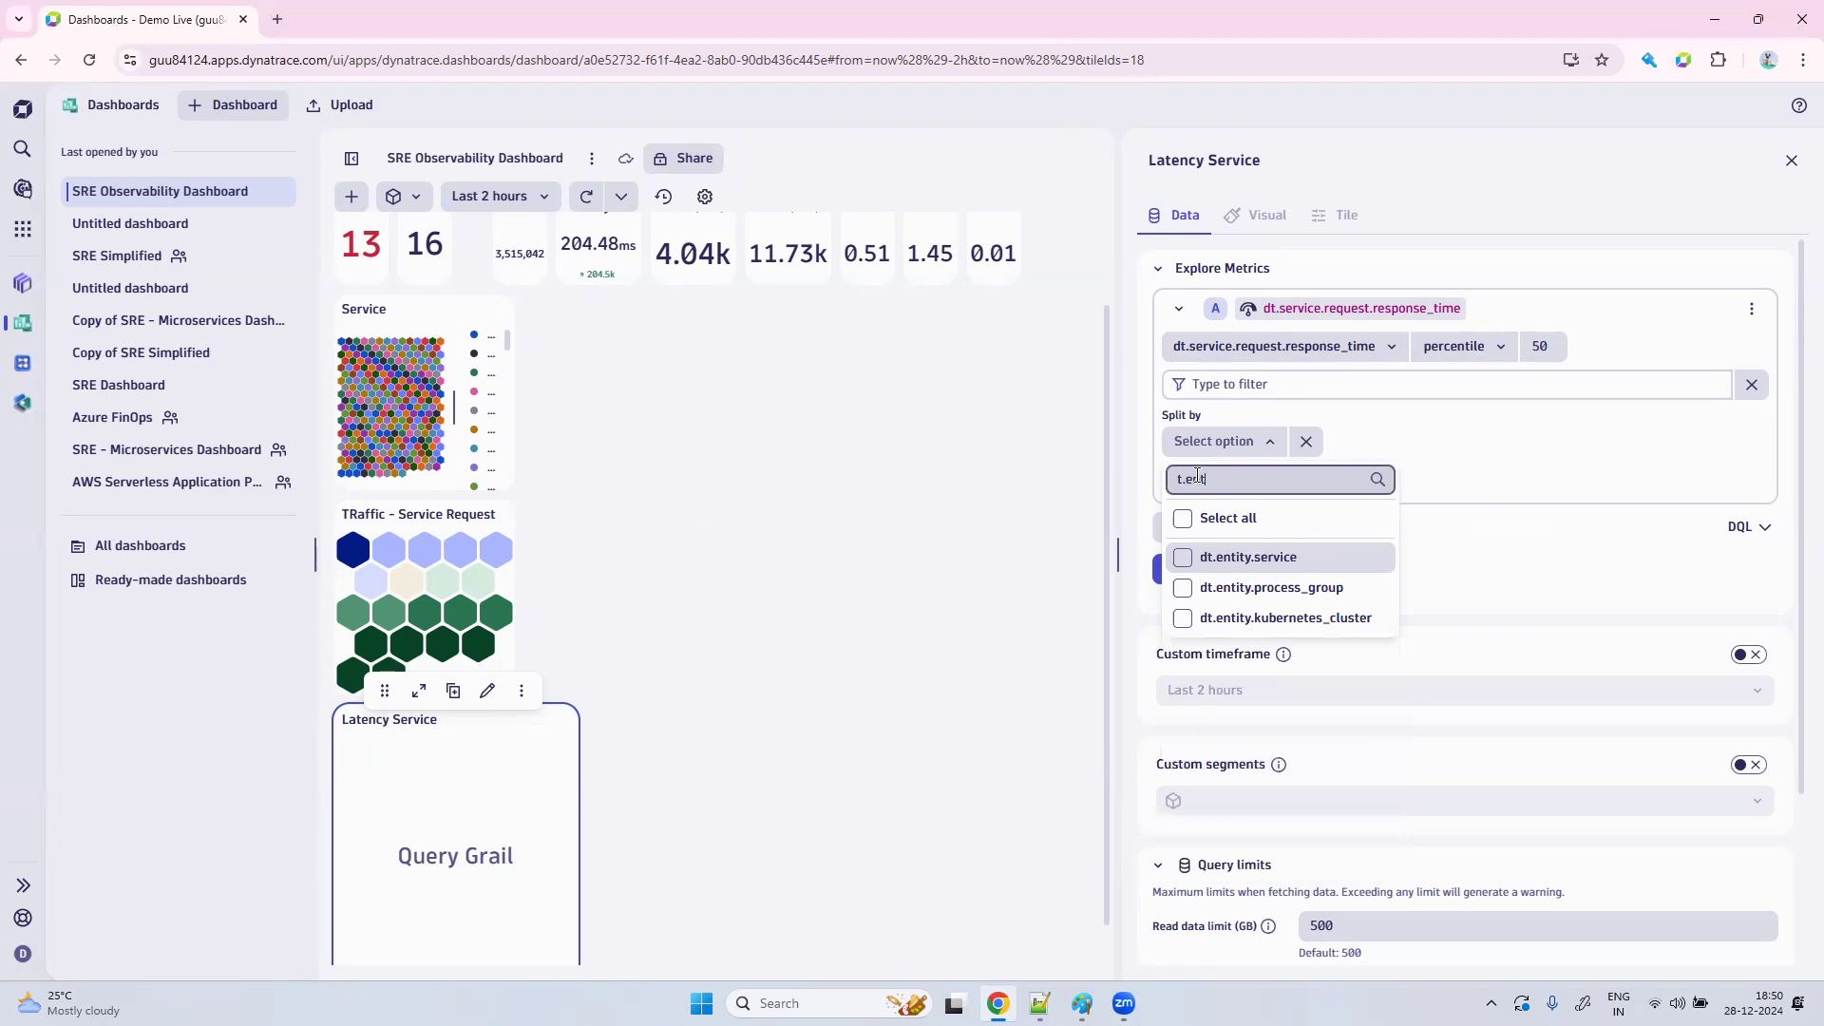
type("nt")
left_click(1236, 559)
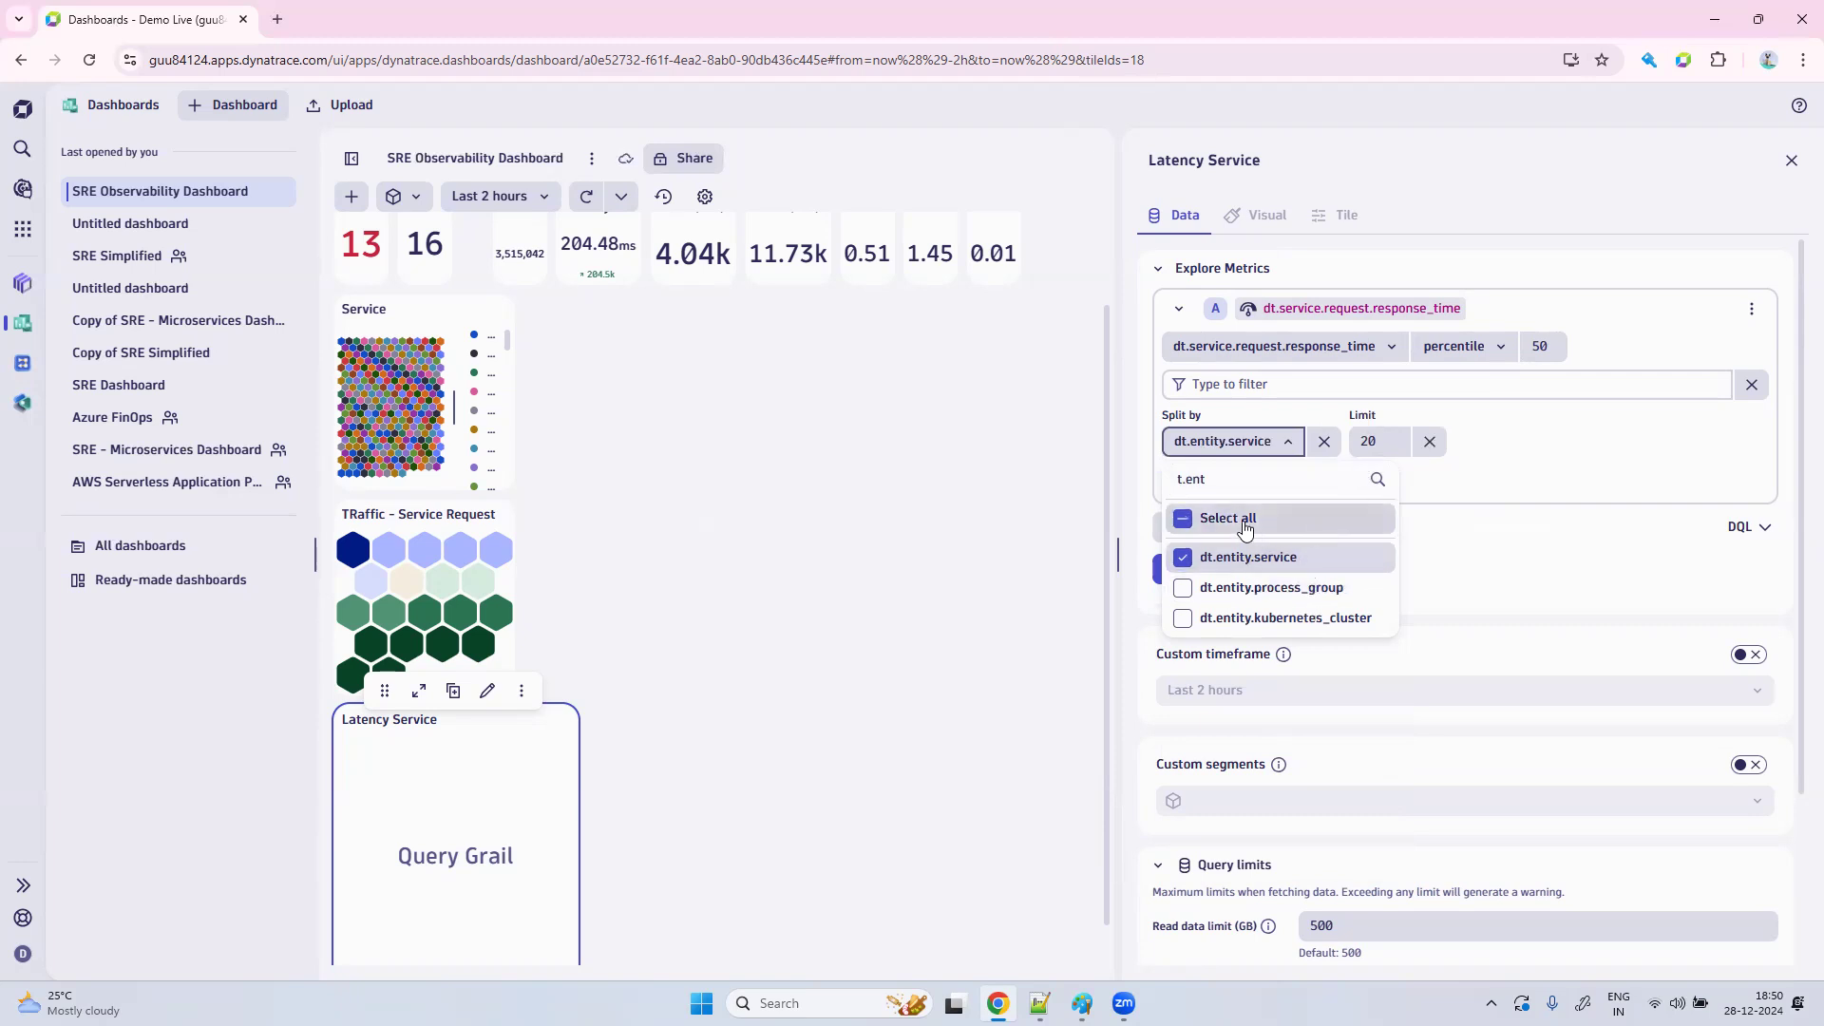
left_click(1425, 485)
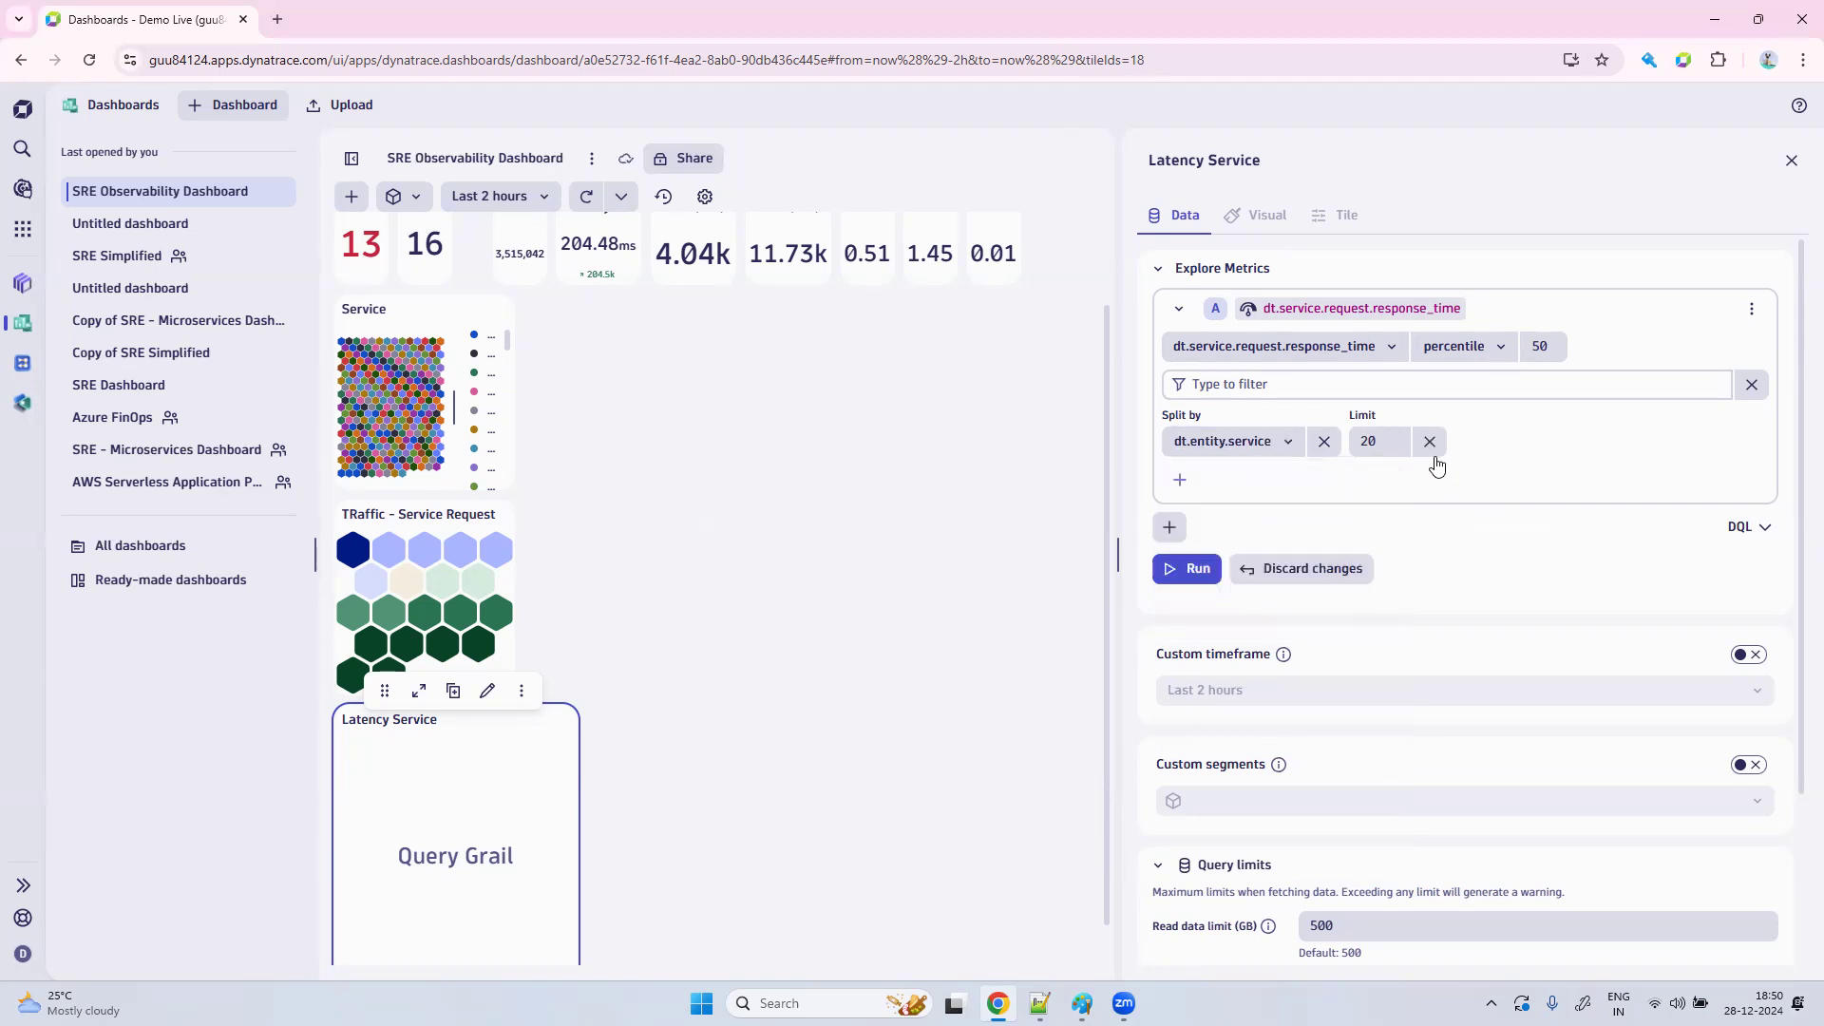
Remove the query's limit, then add a reduction to a single value set to Avg and an empty sort command.
left_click(1431, 444)
left_click(1182, 484)
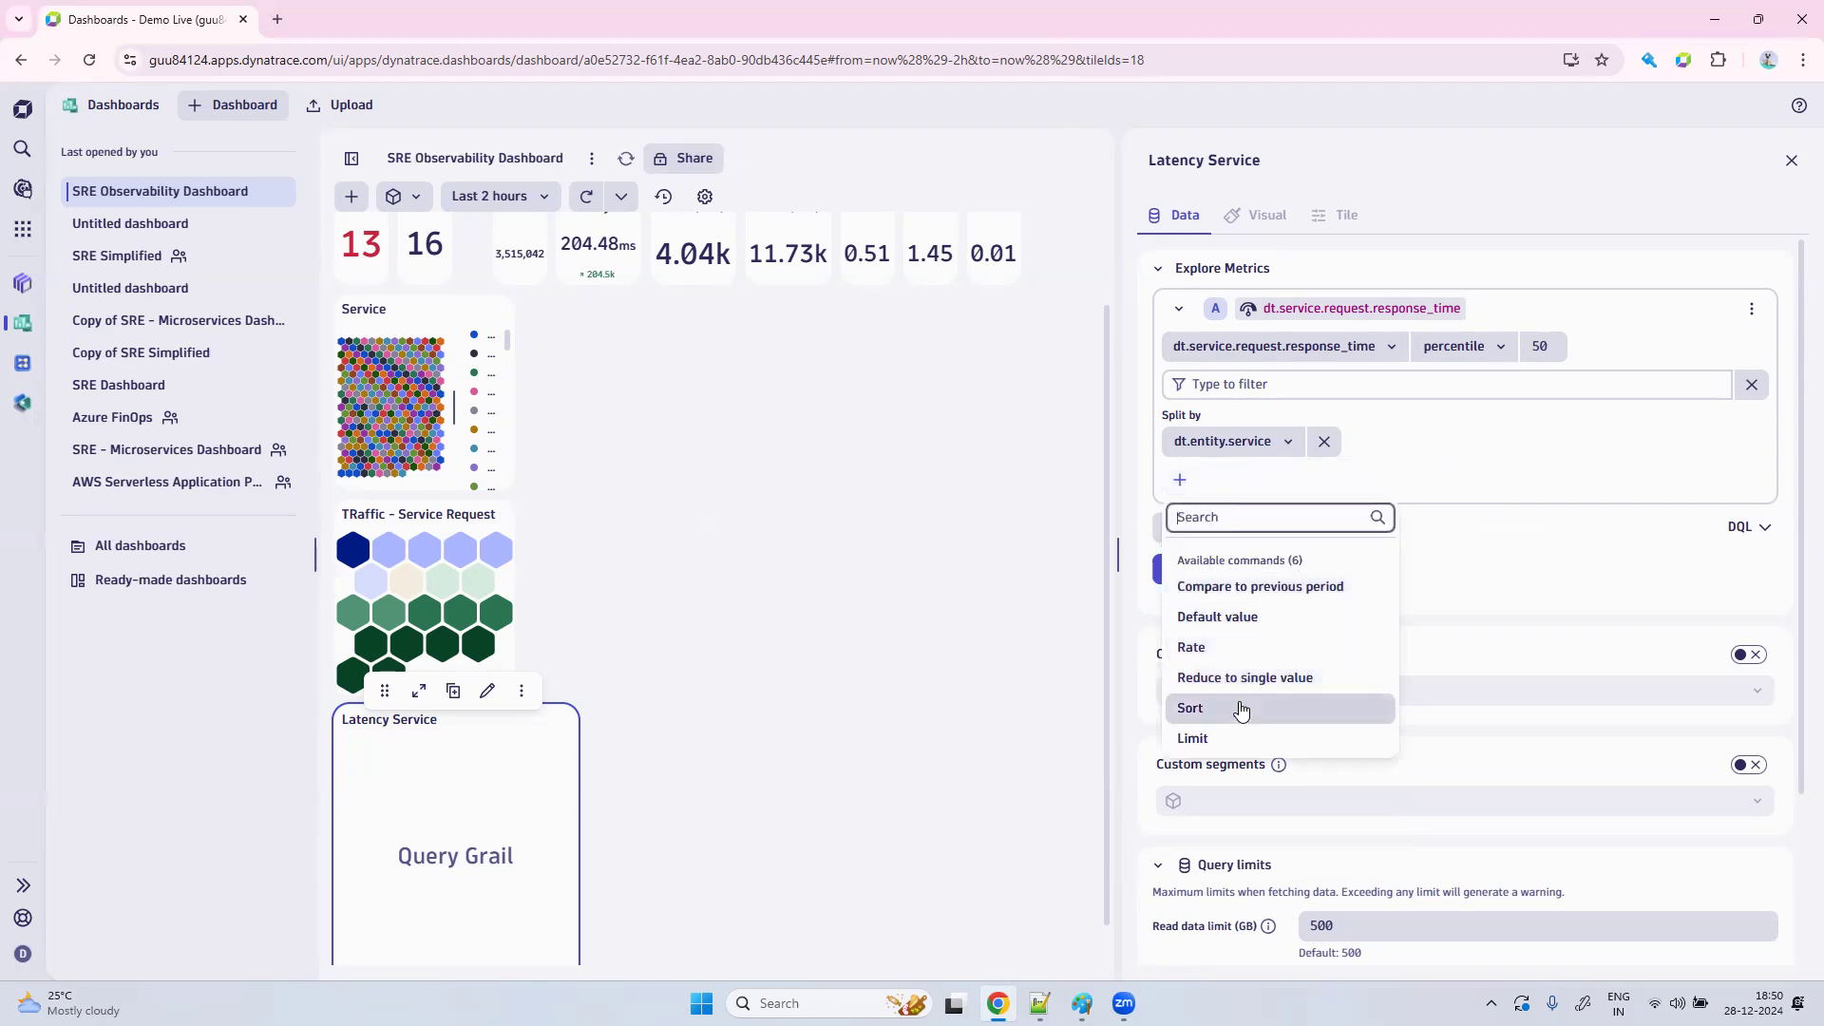
left_click(1268, 679)
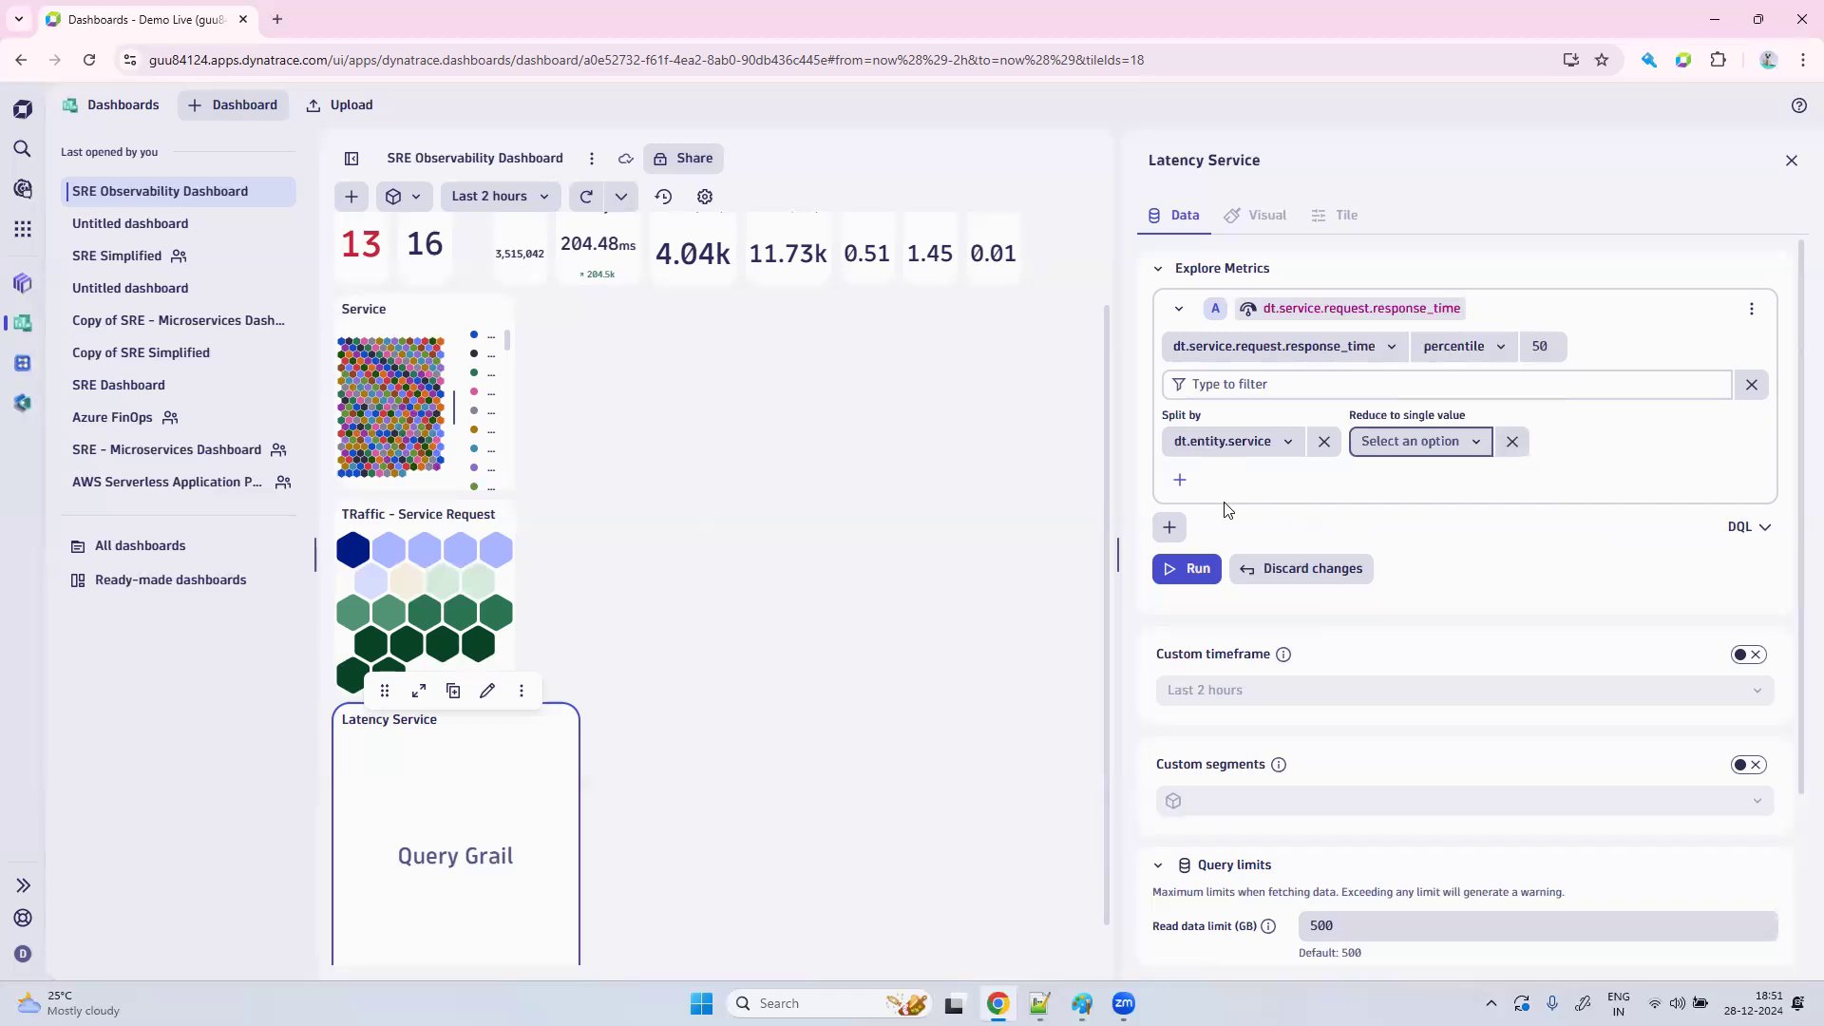
left_click(1184, 486)
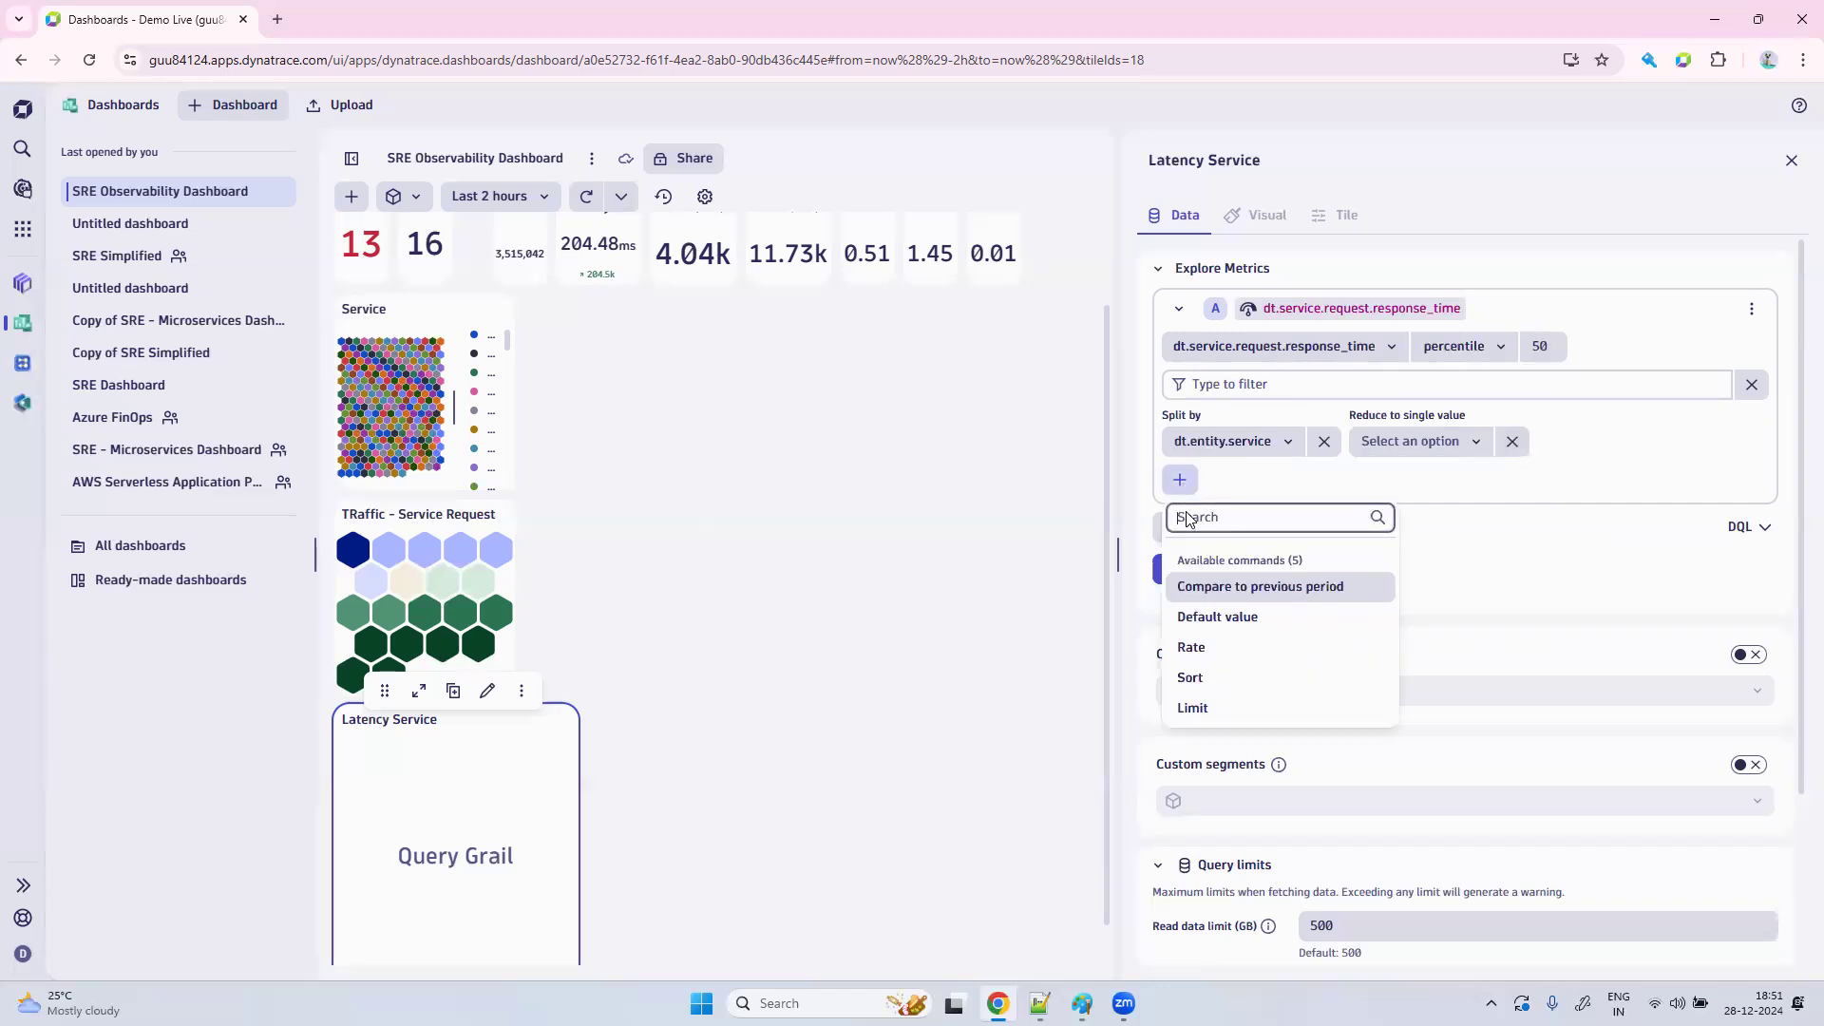
left_click(1218, 677)
left_click(1438, 446)
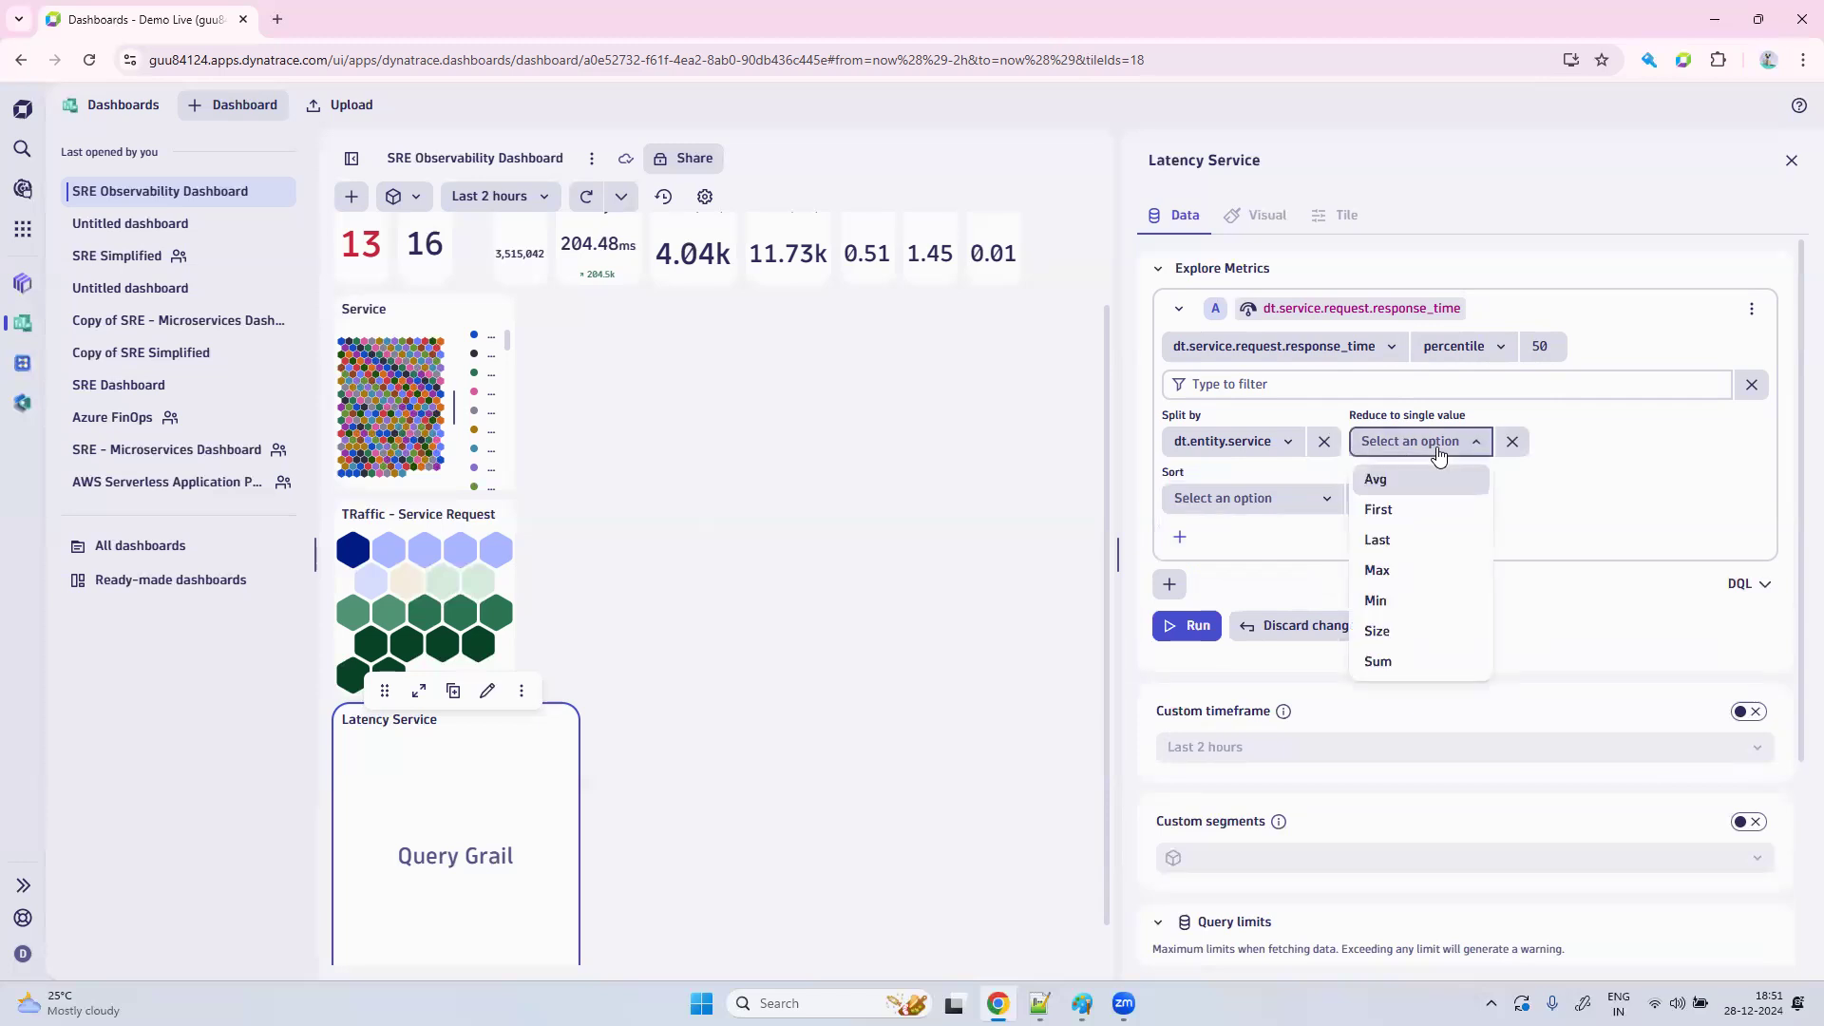
left_click(1404, 478)
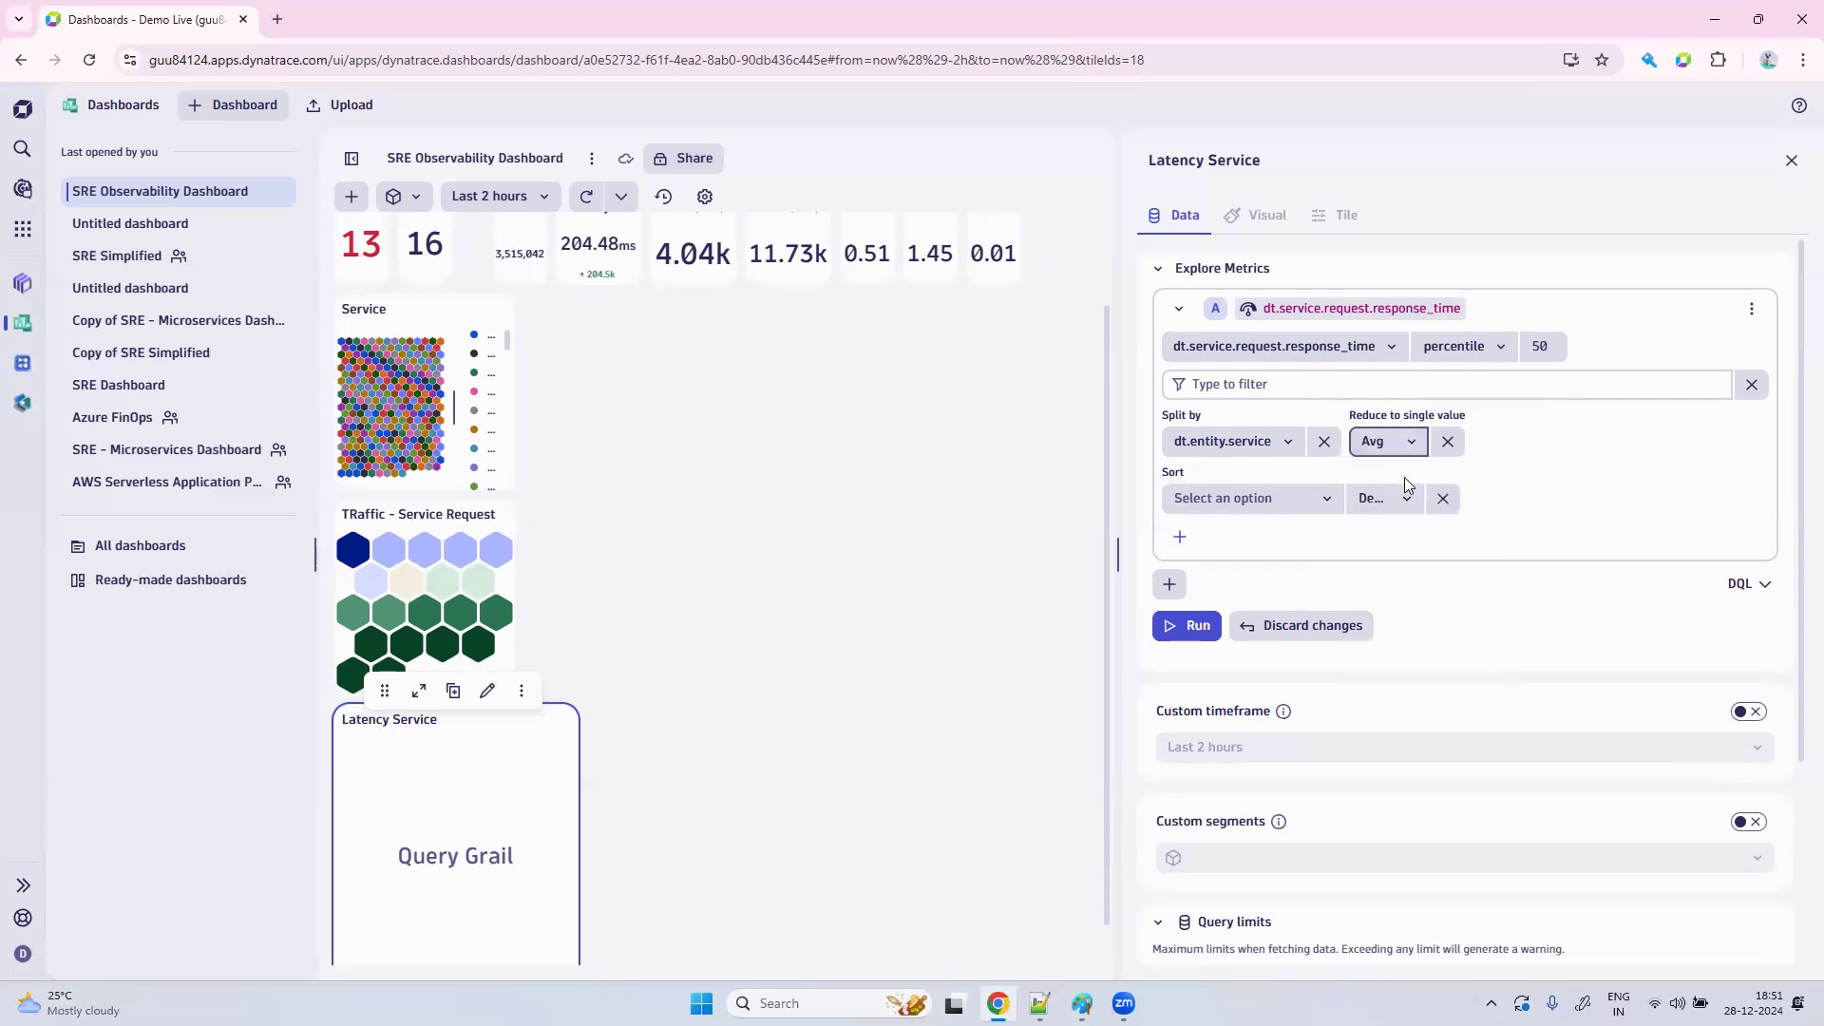
Replace the empty sort command with a limit of 50 and run the response time query.
left_click(1241, 501)
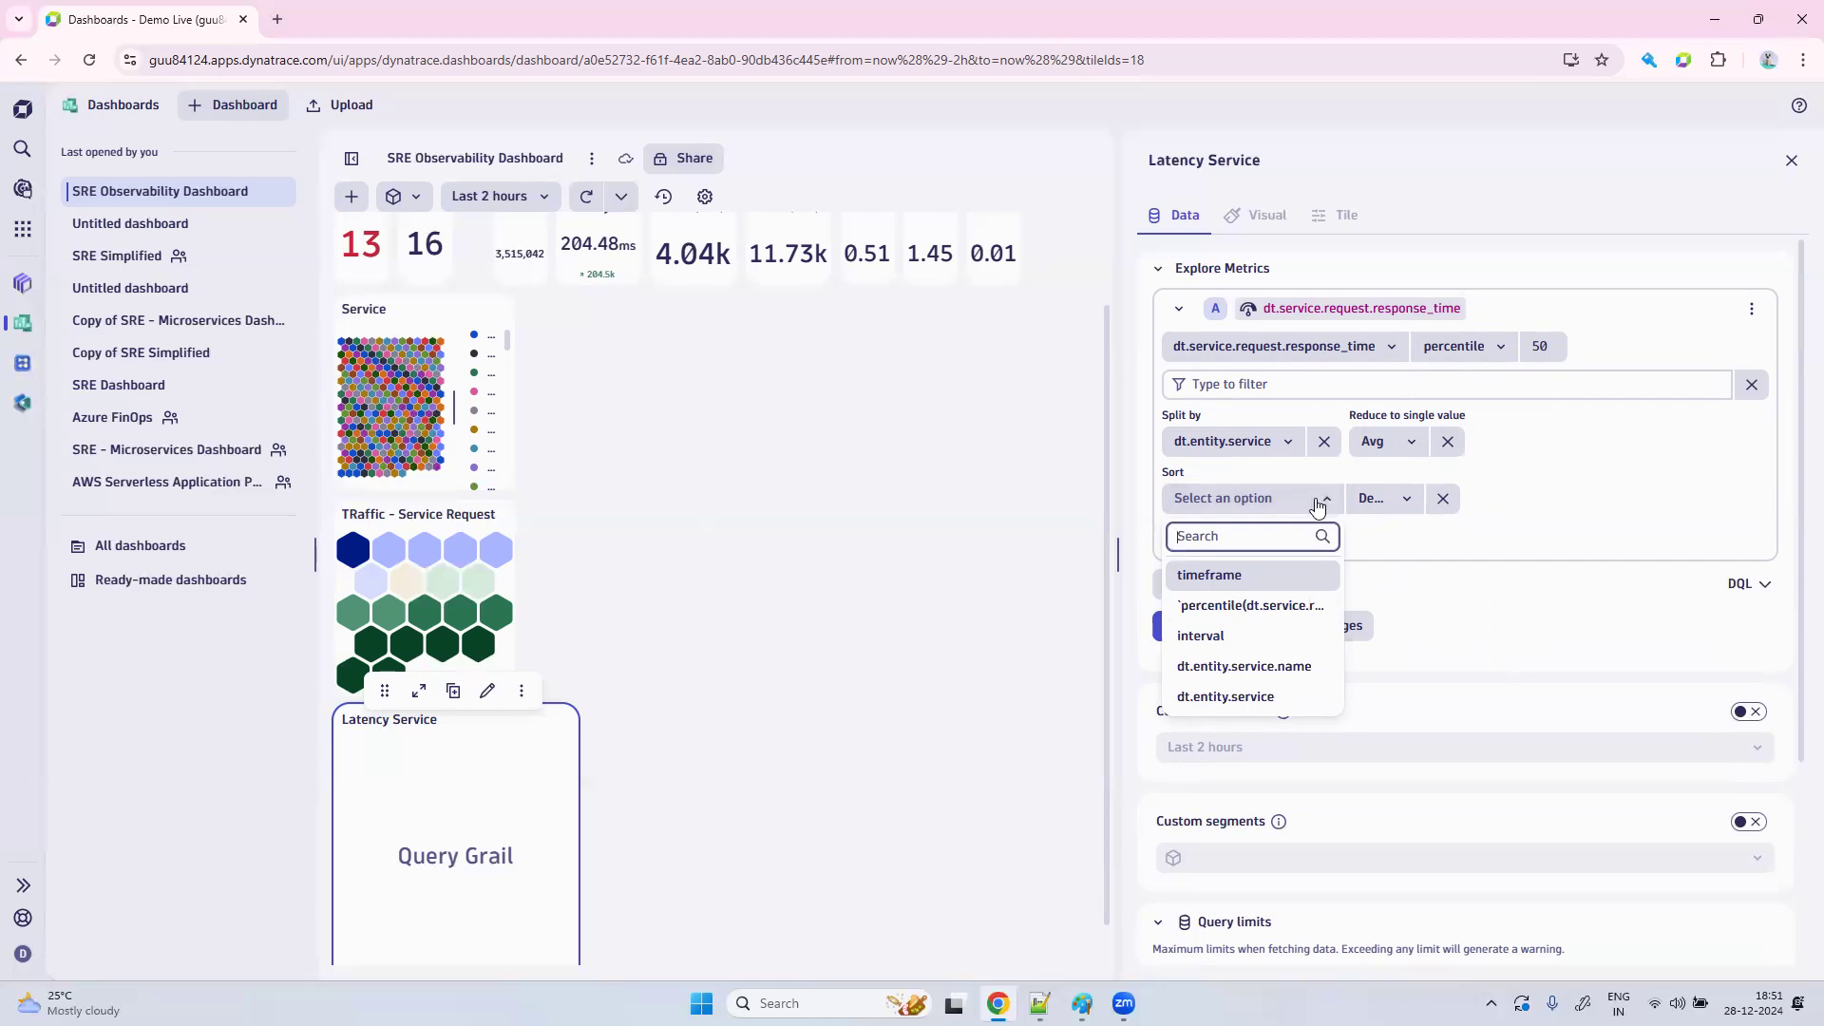
left_click(1441, 499)
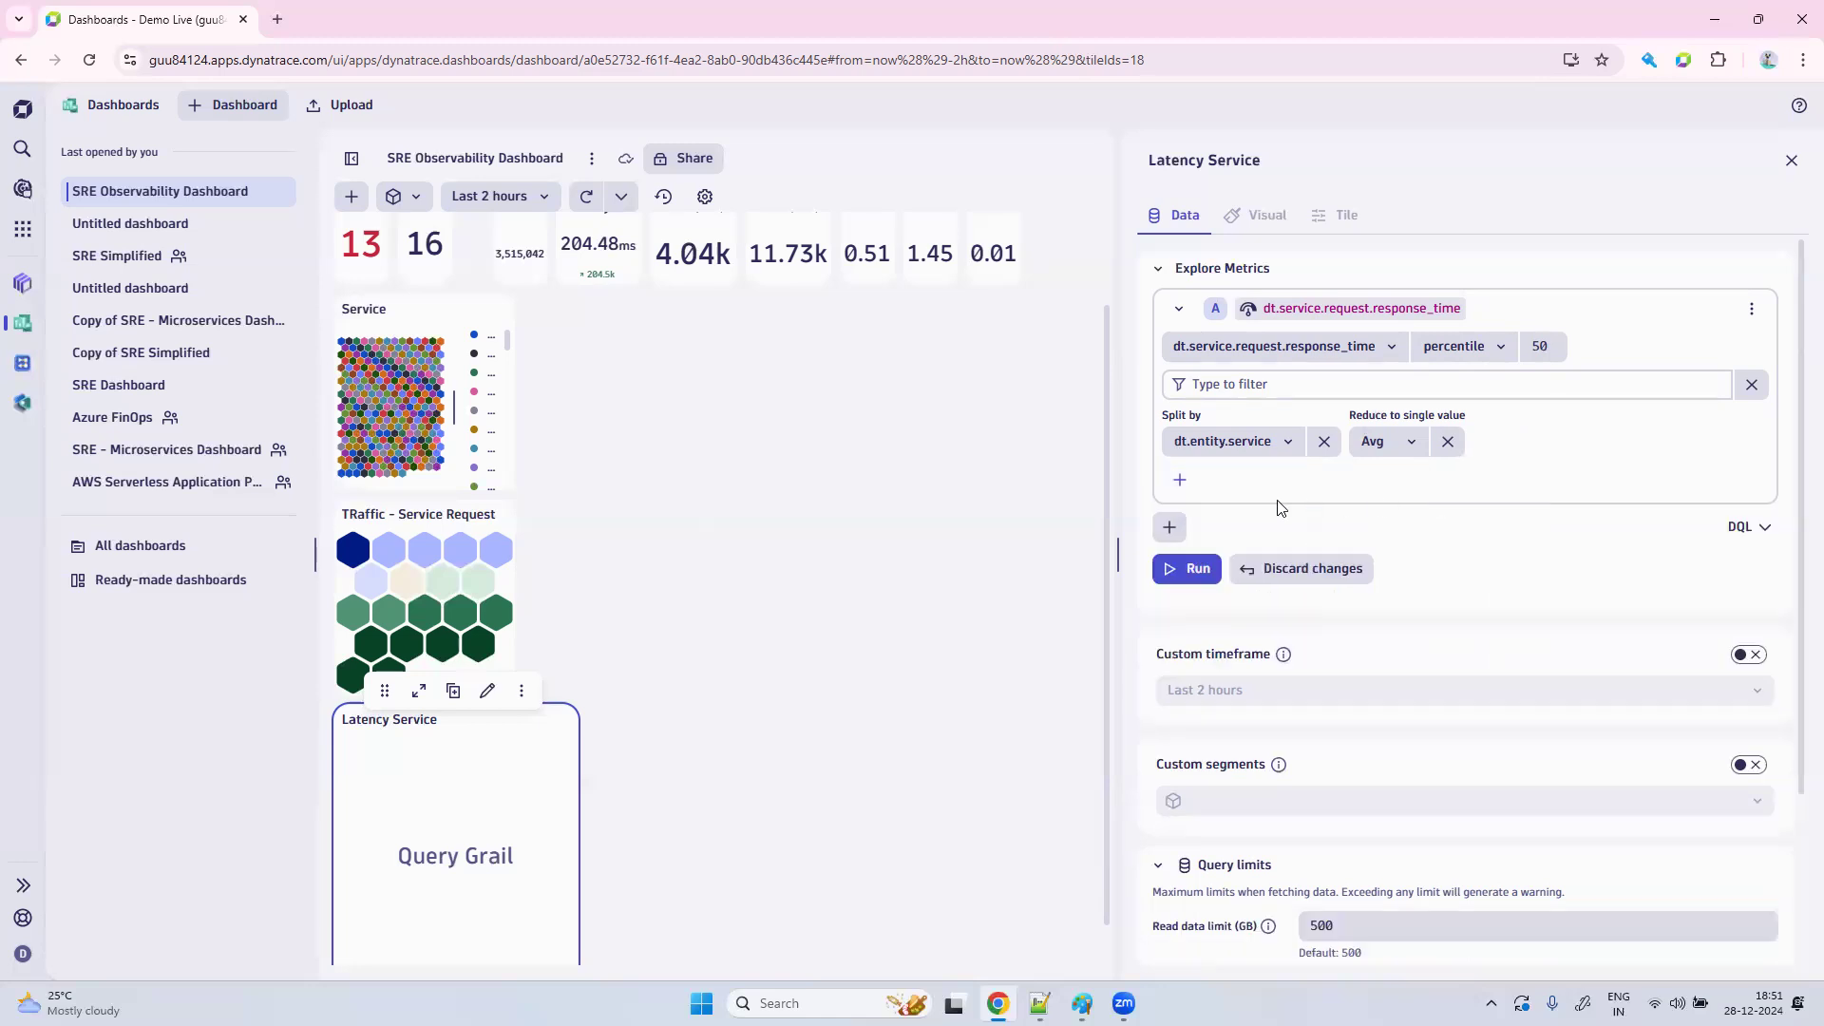
left_click(1180, 480)
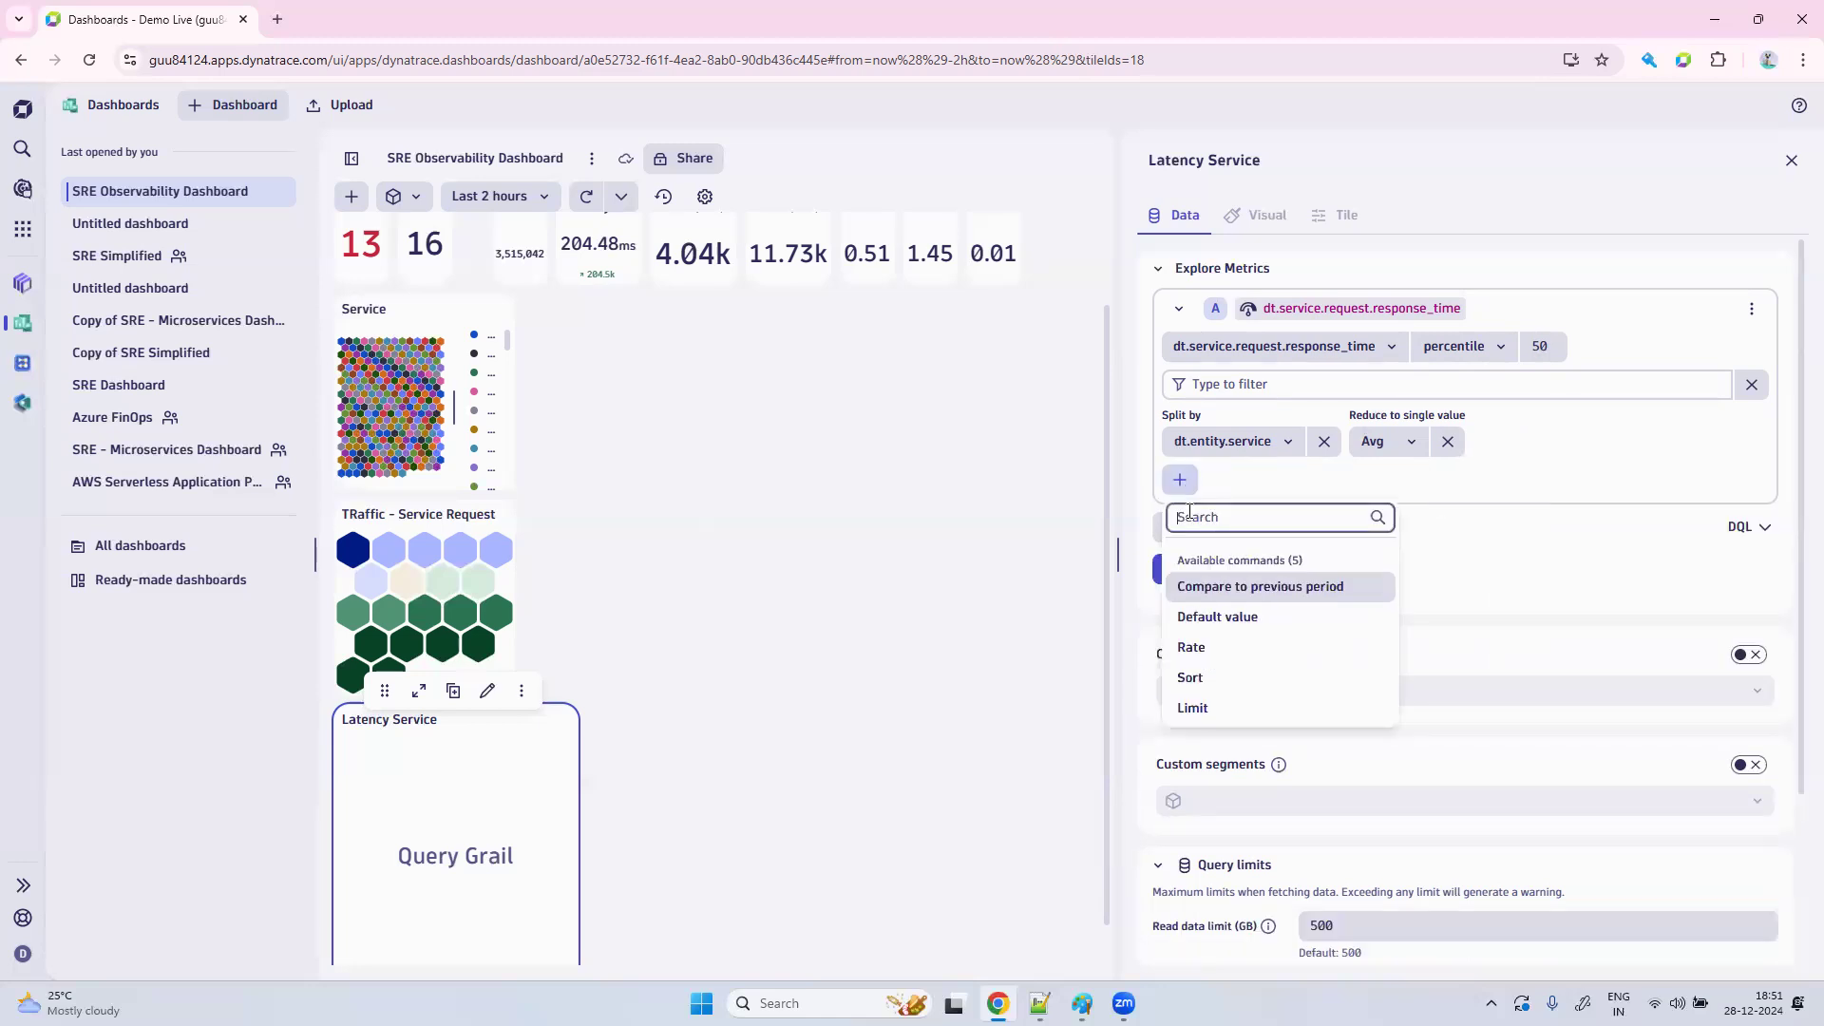
left_click(1220, 708)
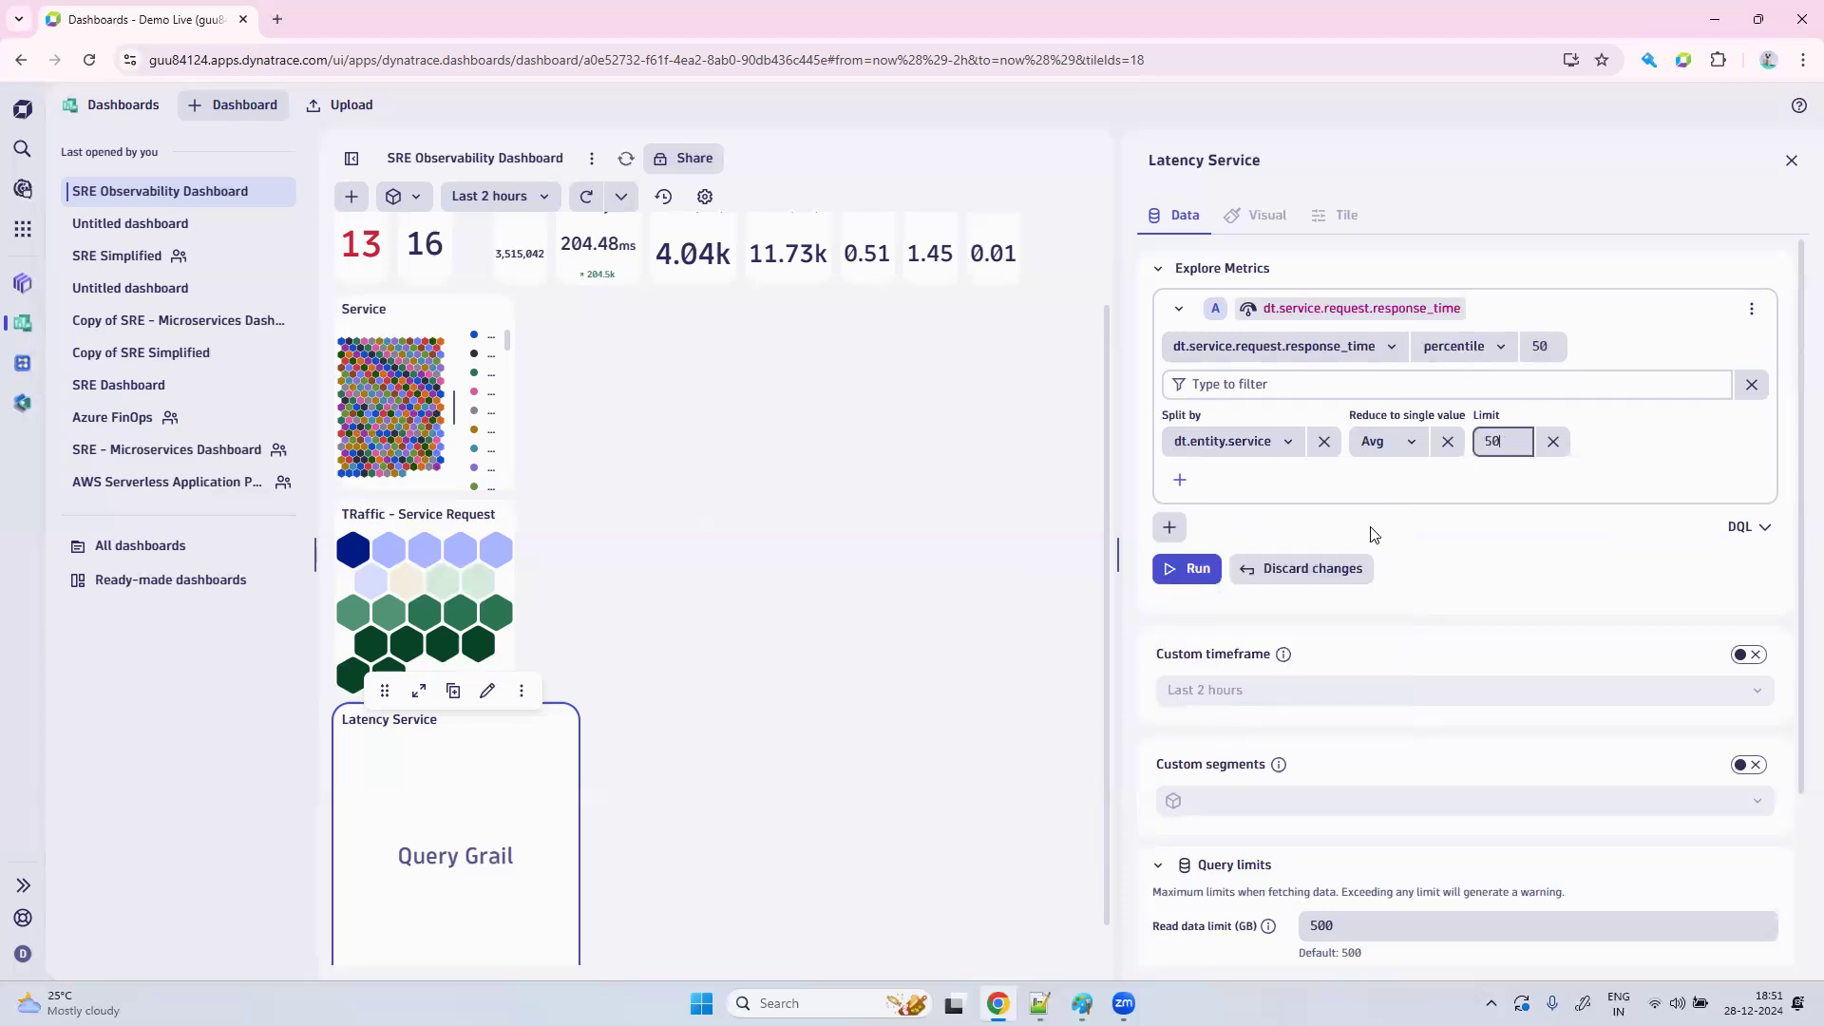
left_click(1195, 570)
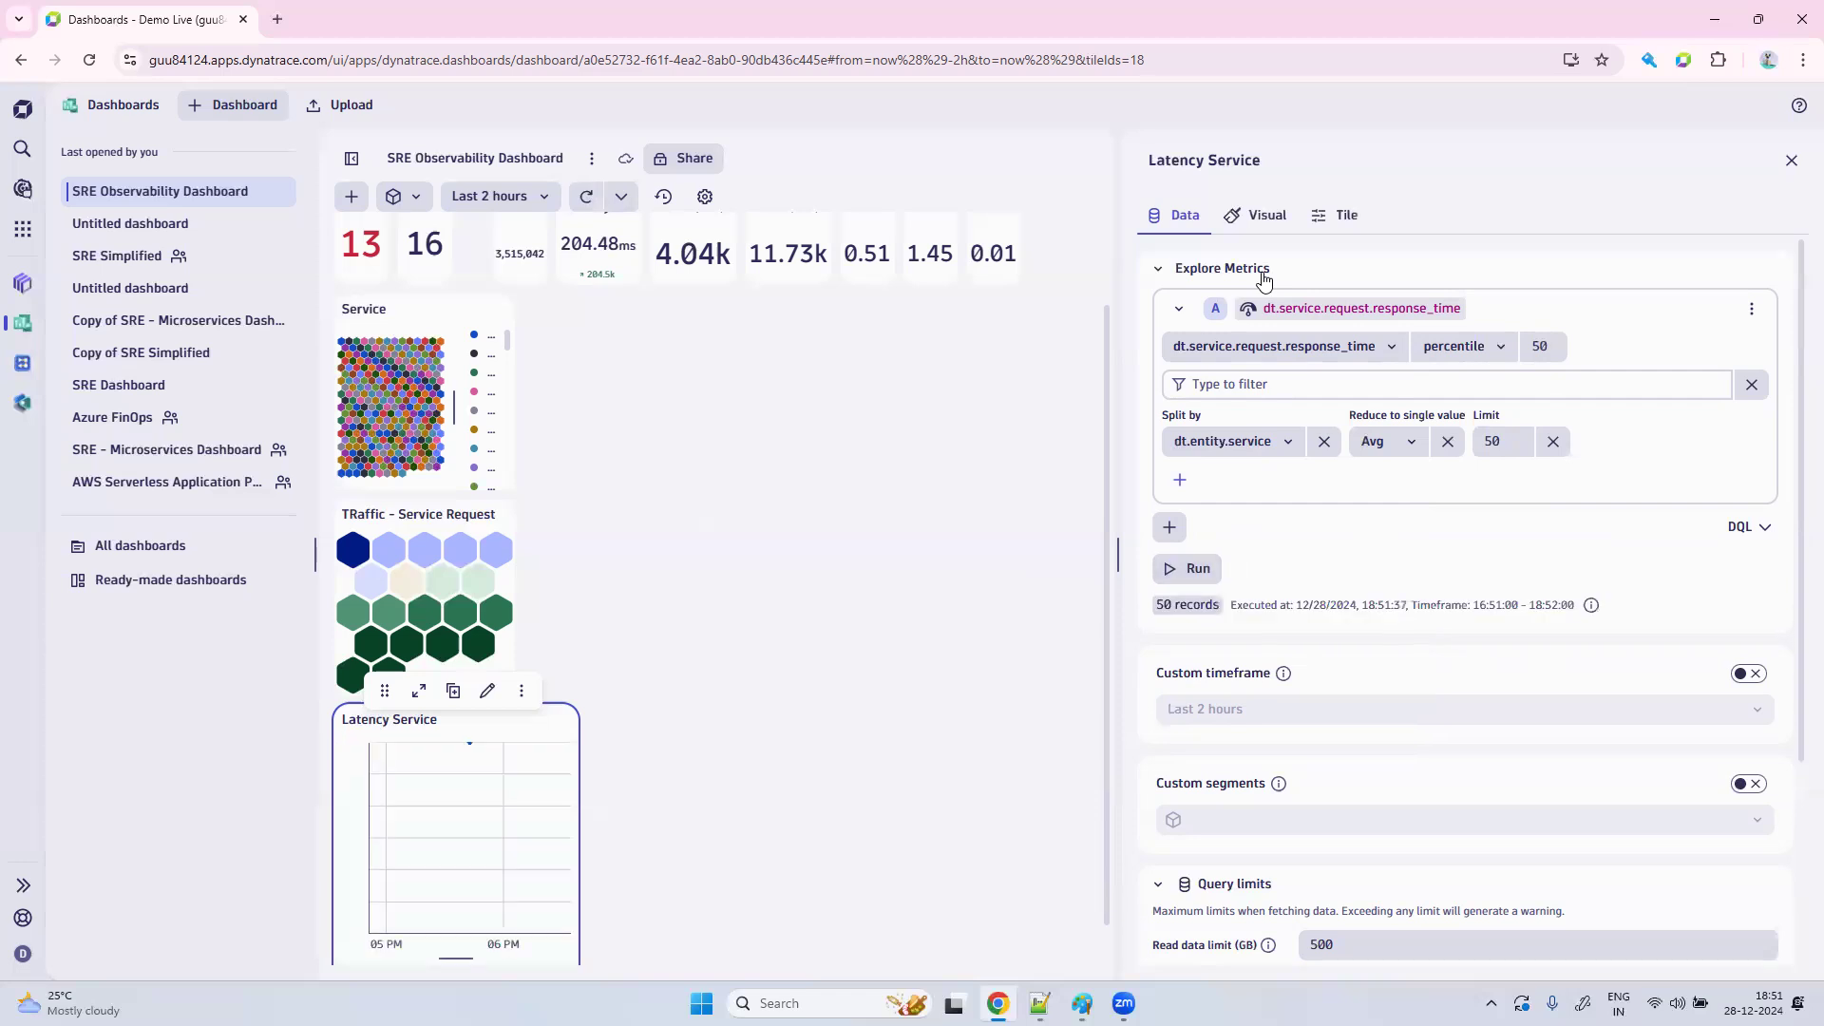
Show the Latency Service tile as a honeycomb and hide its legend.
left_click(1264, 215)
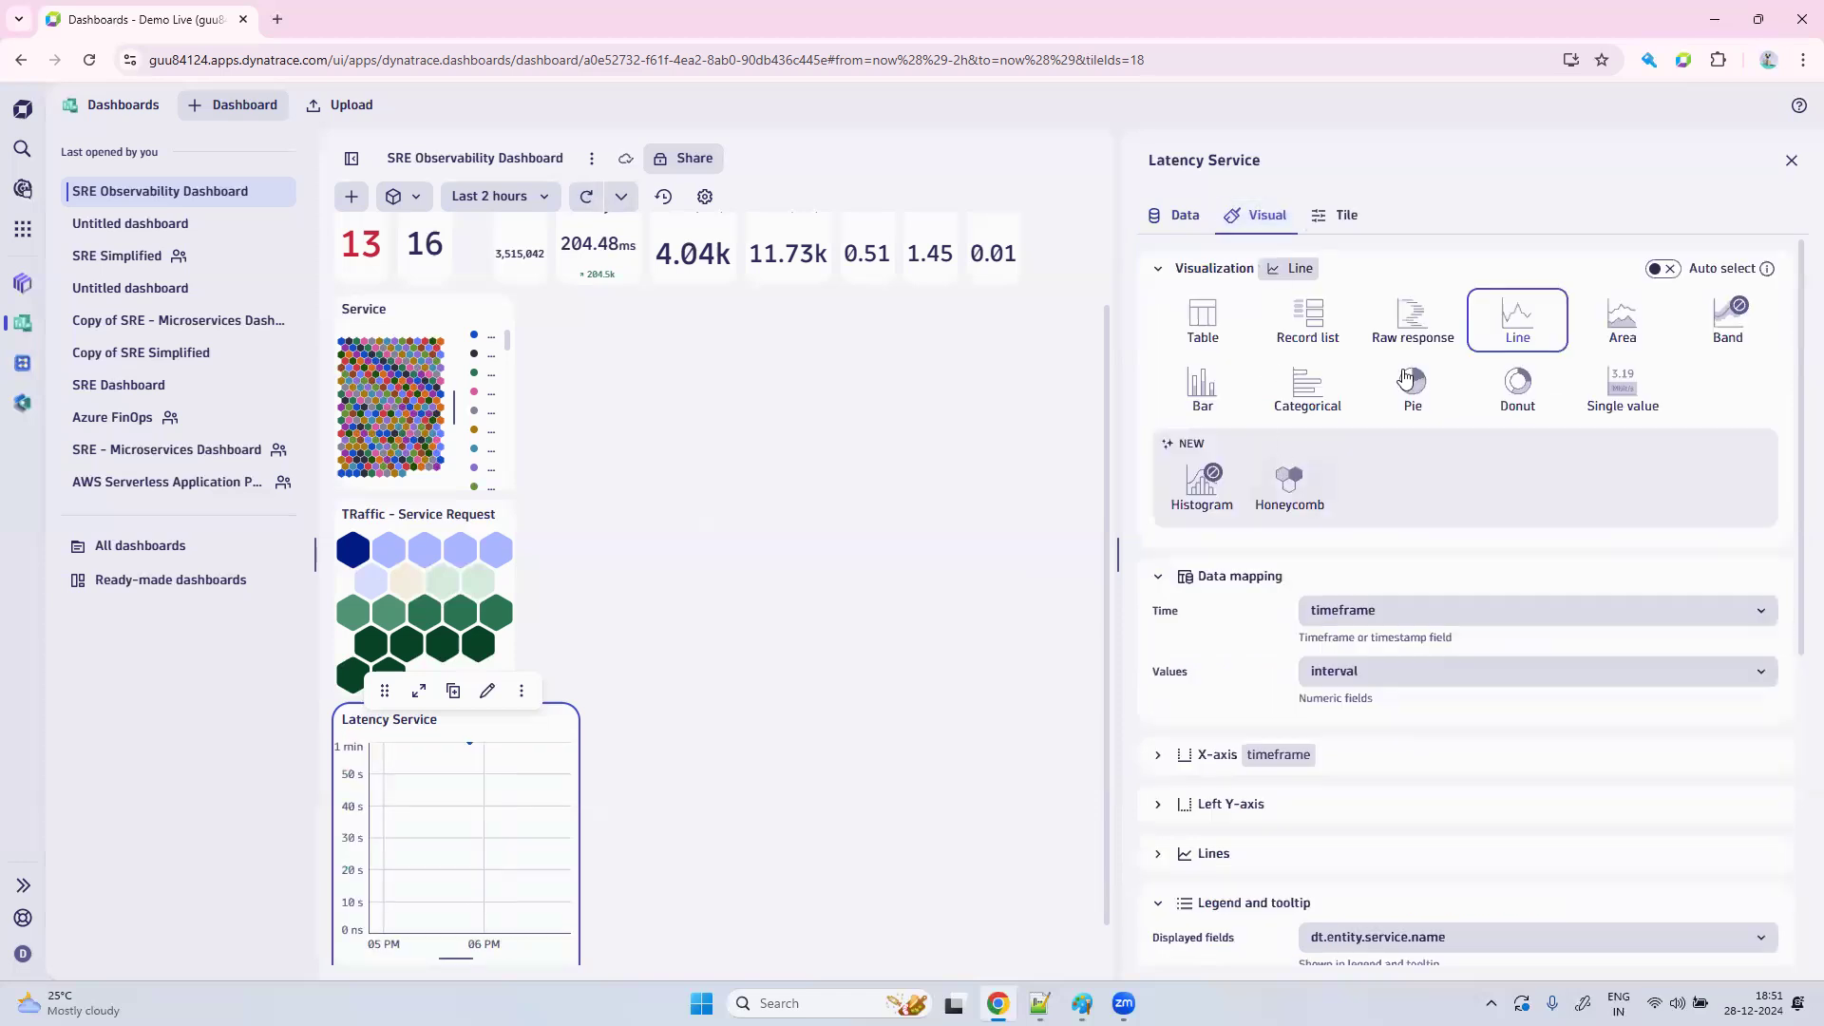
left_click(1289, 480)
scroll(1328, 568, "down", 5)
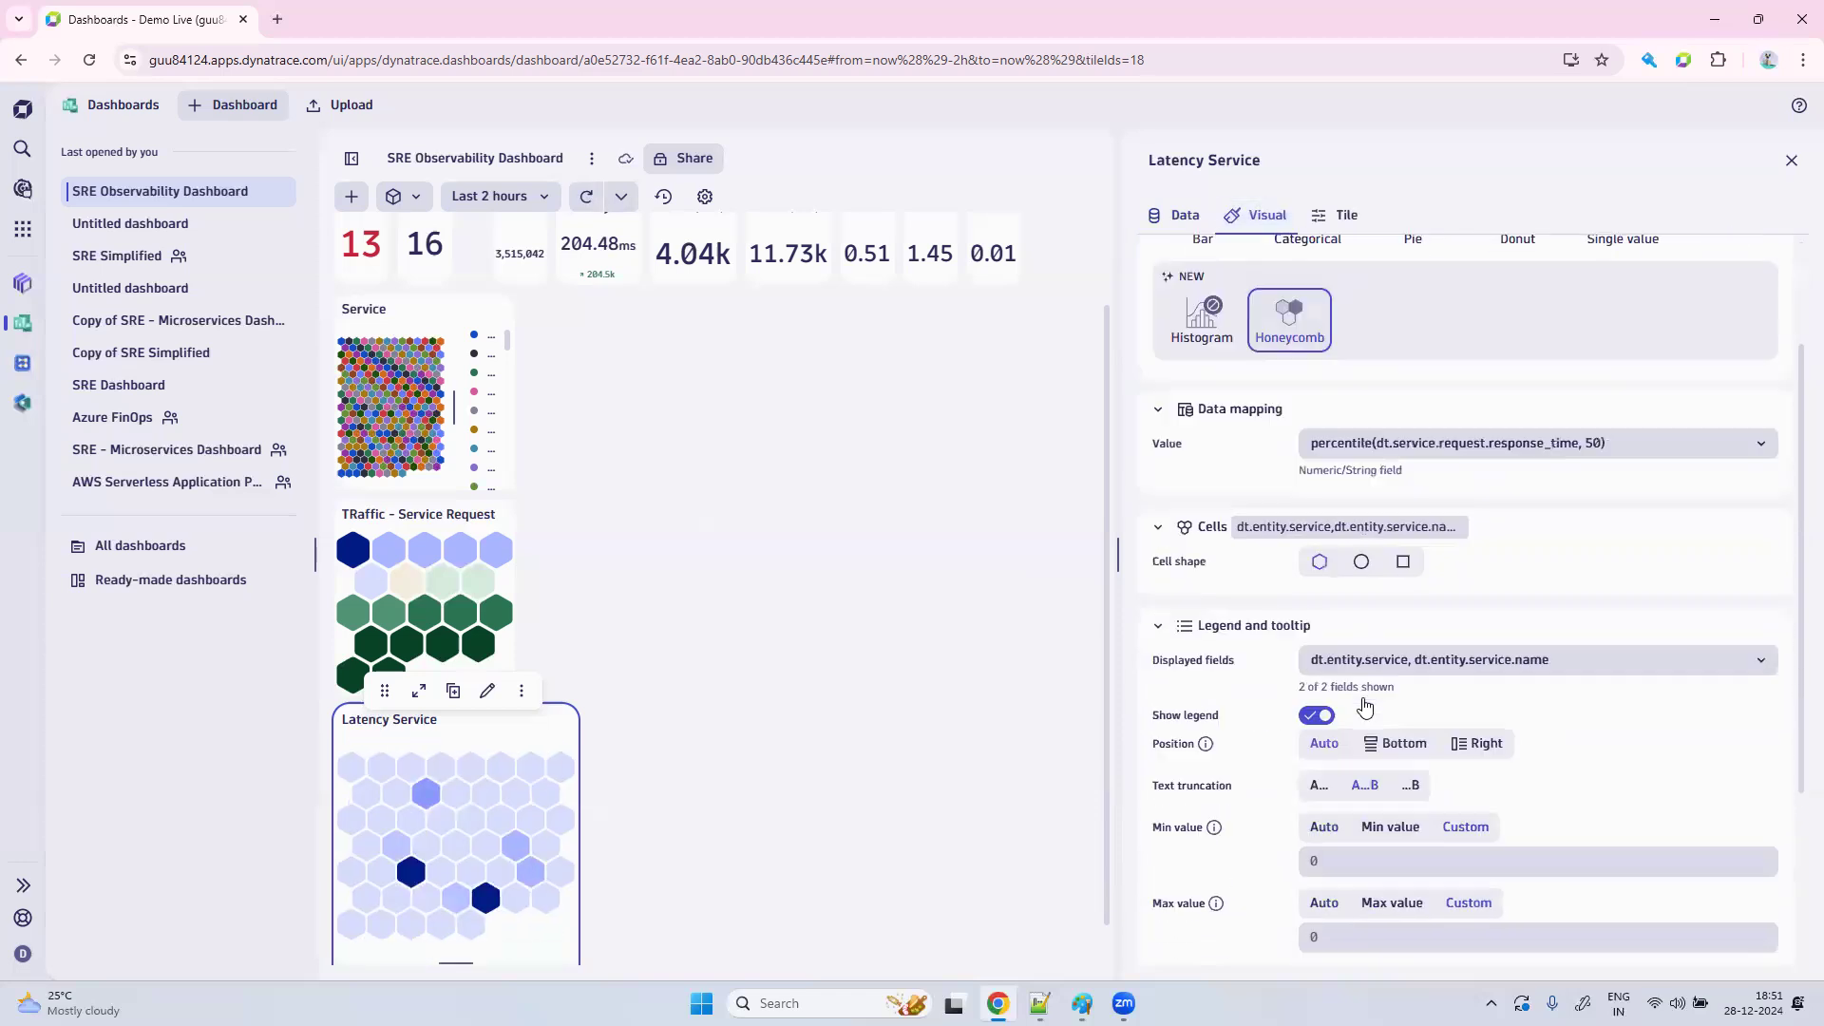
left_click(1317, 536)
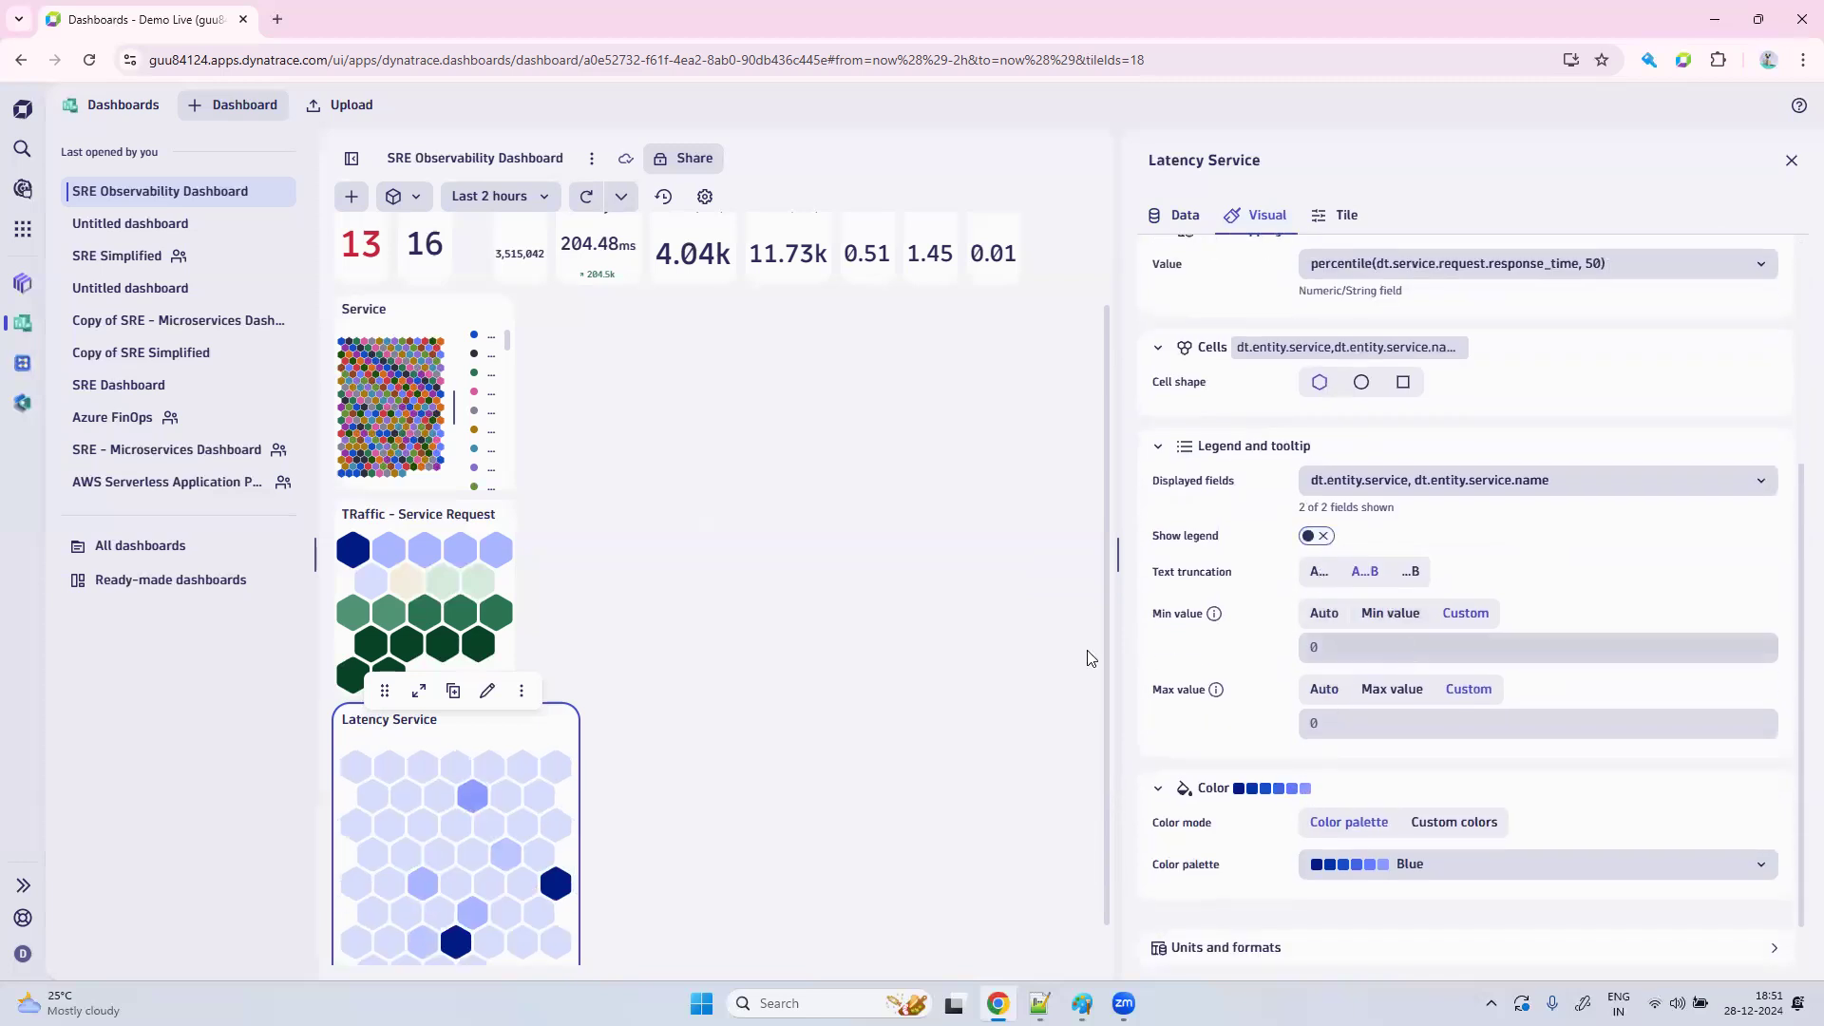
scroll(920, 652, "down", 1)
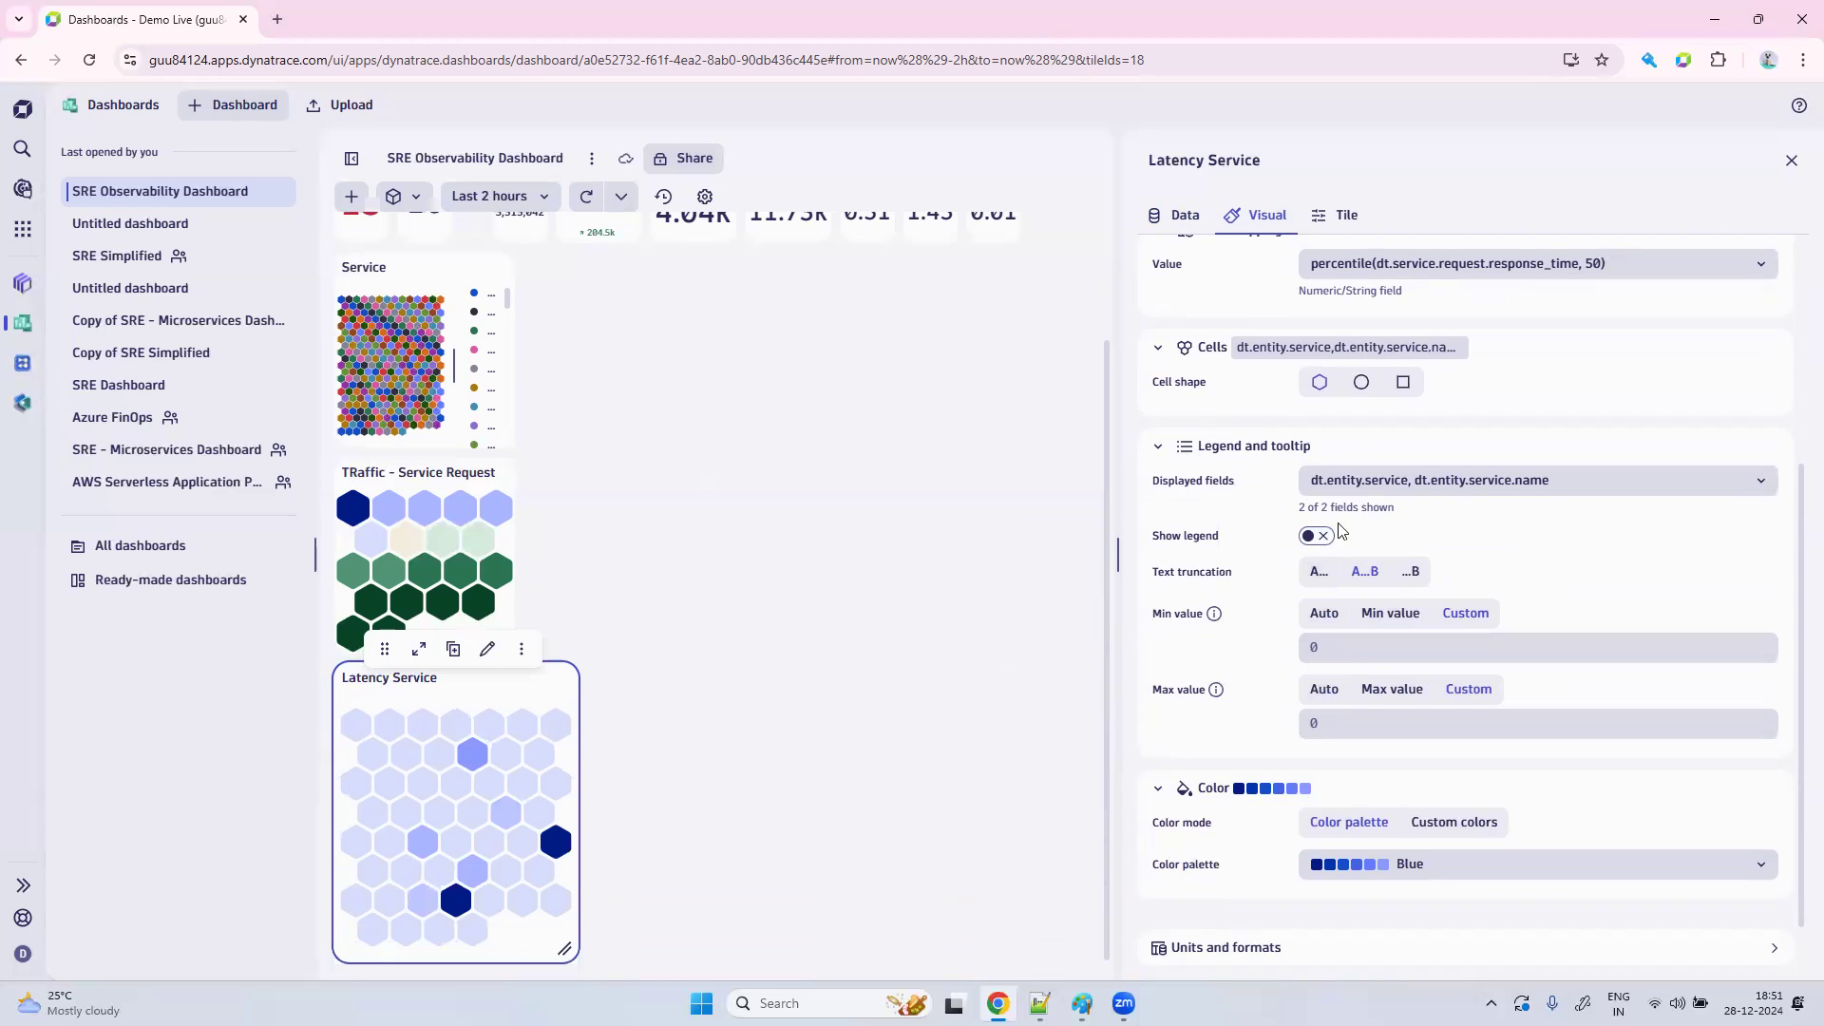
Apply the Orange-blue color palette to the Latency Service honeycomb.
left_click(1284, 790)
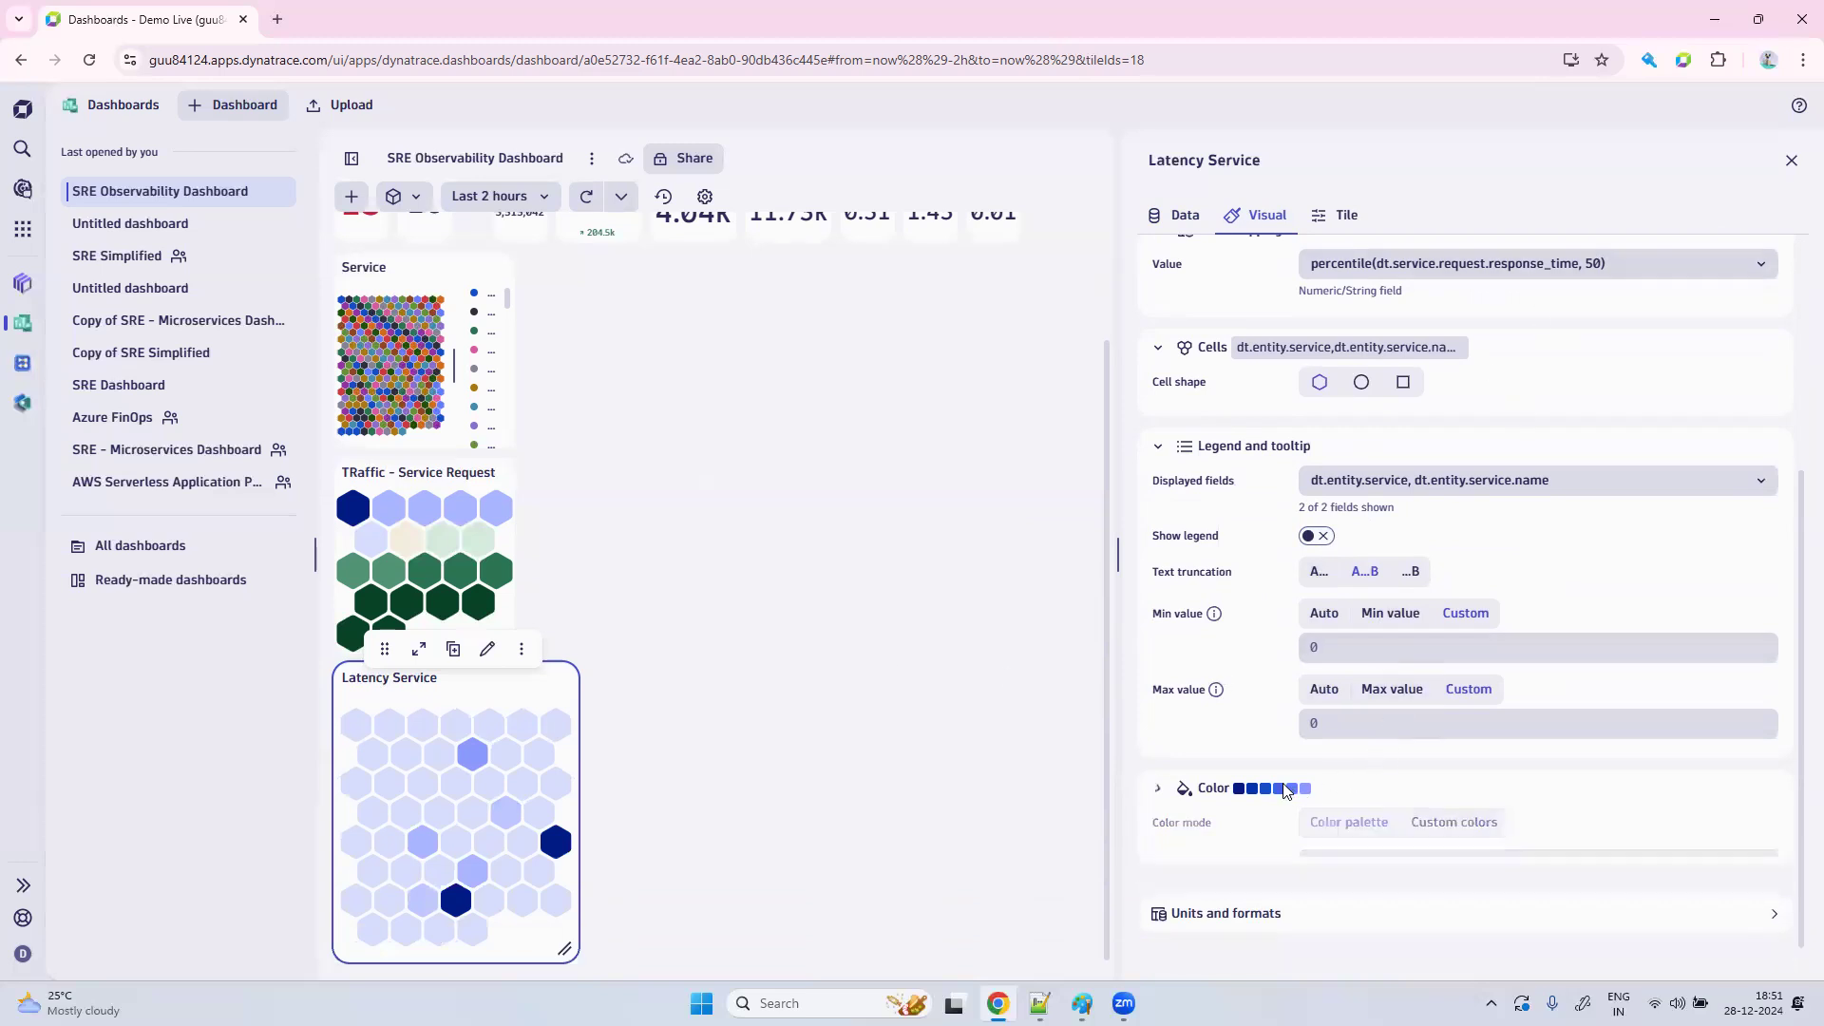
left_click(1294, 840)
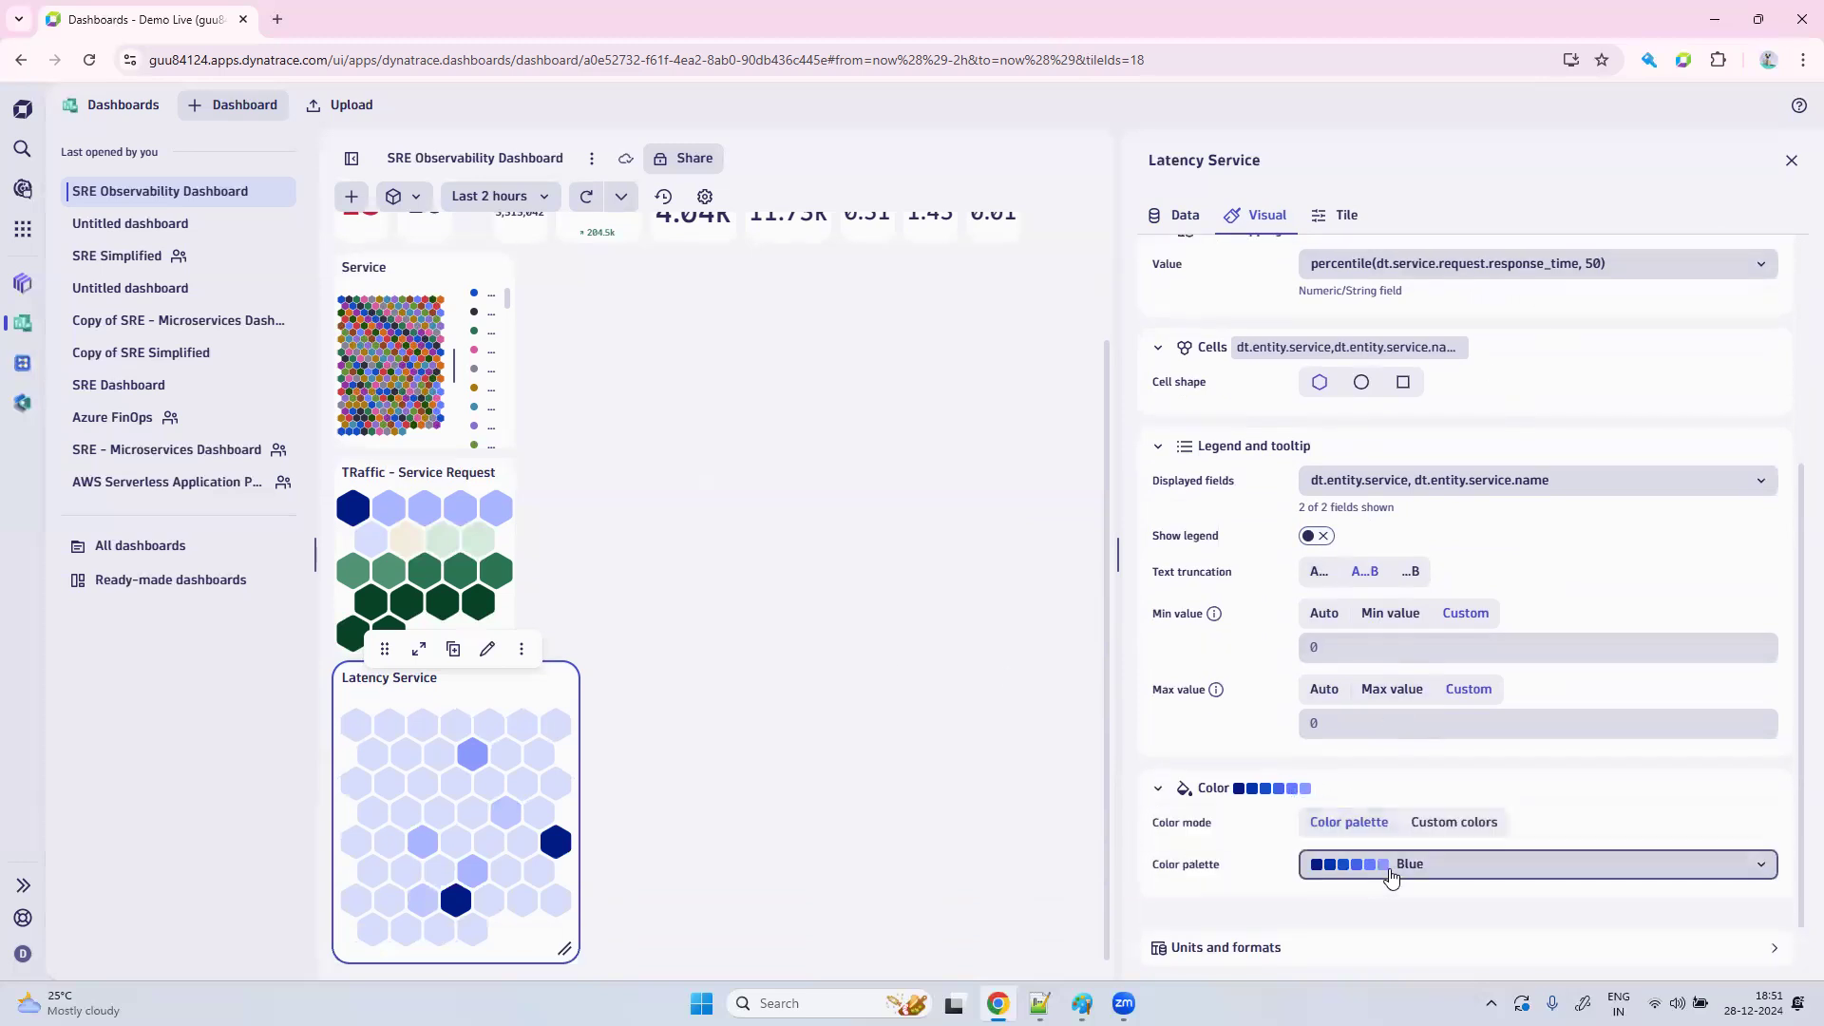
left_click(1385, 866)
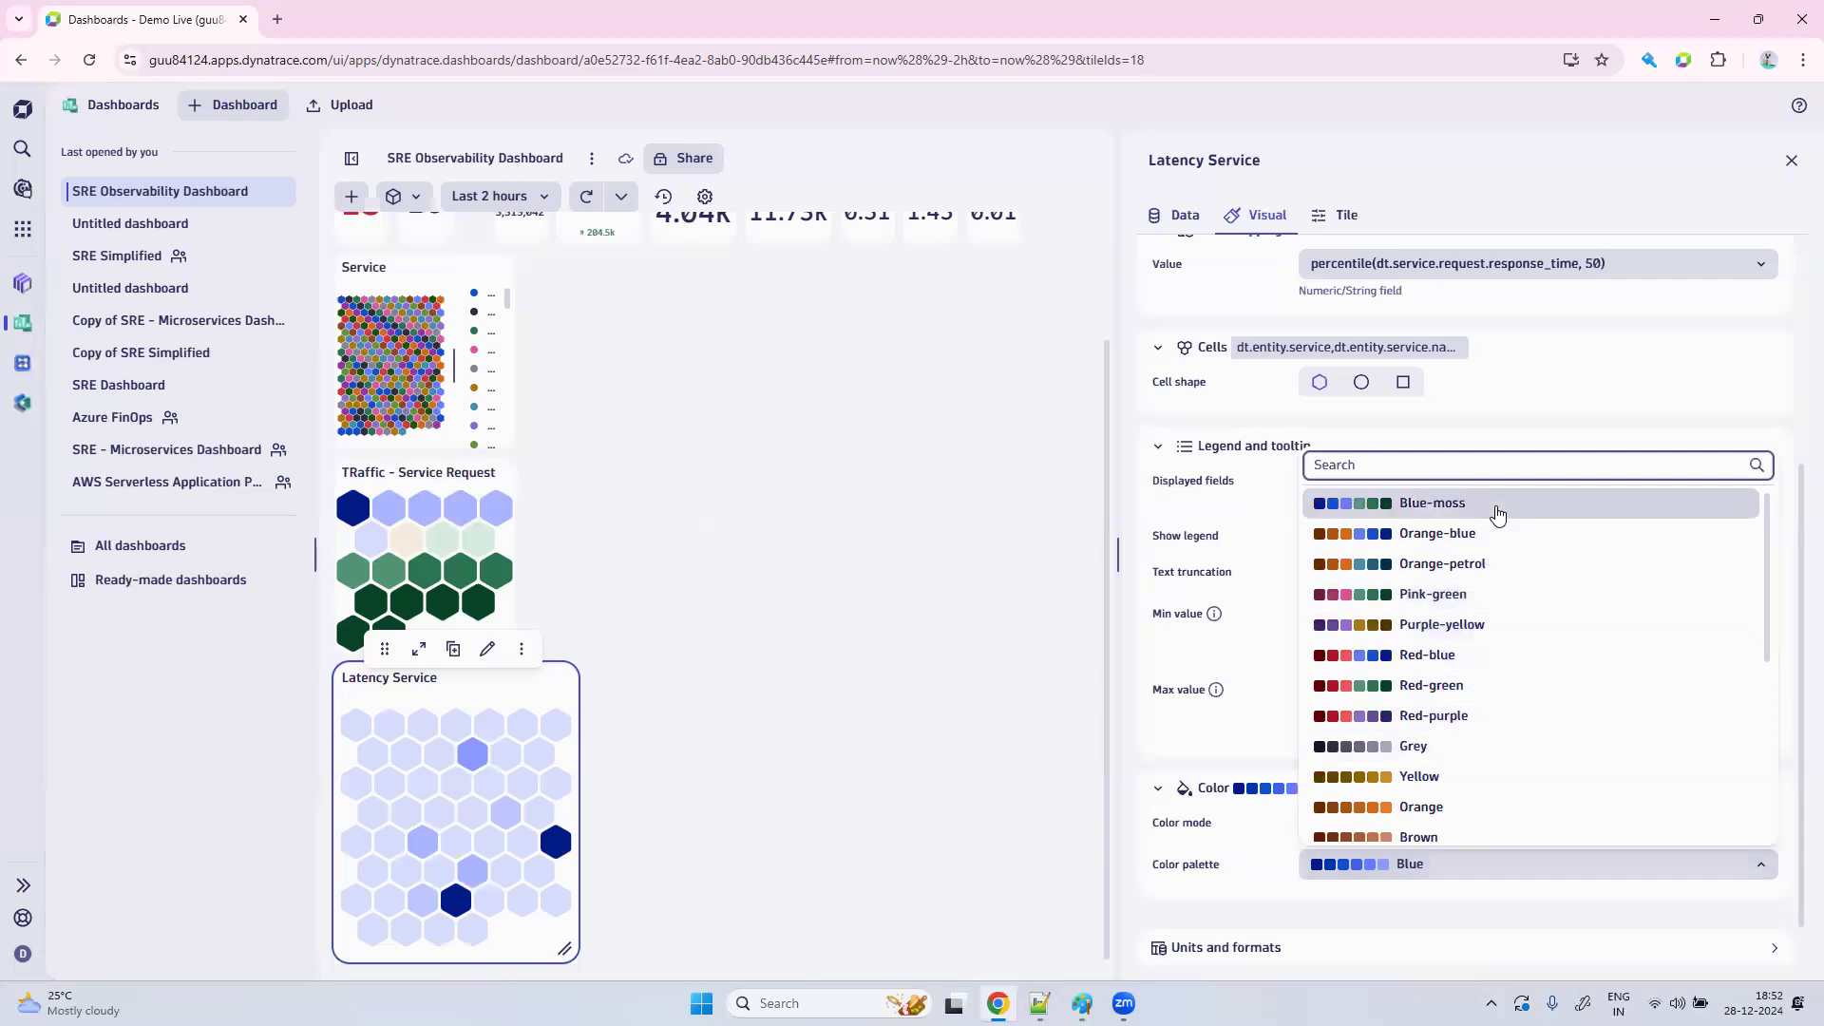
left_click(1497, 544)
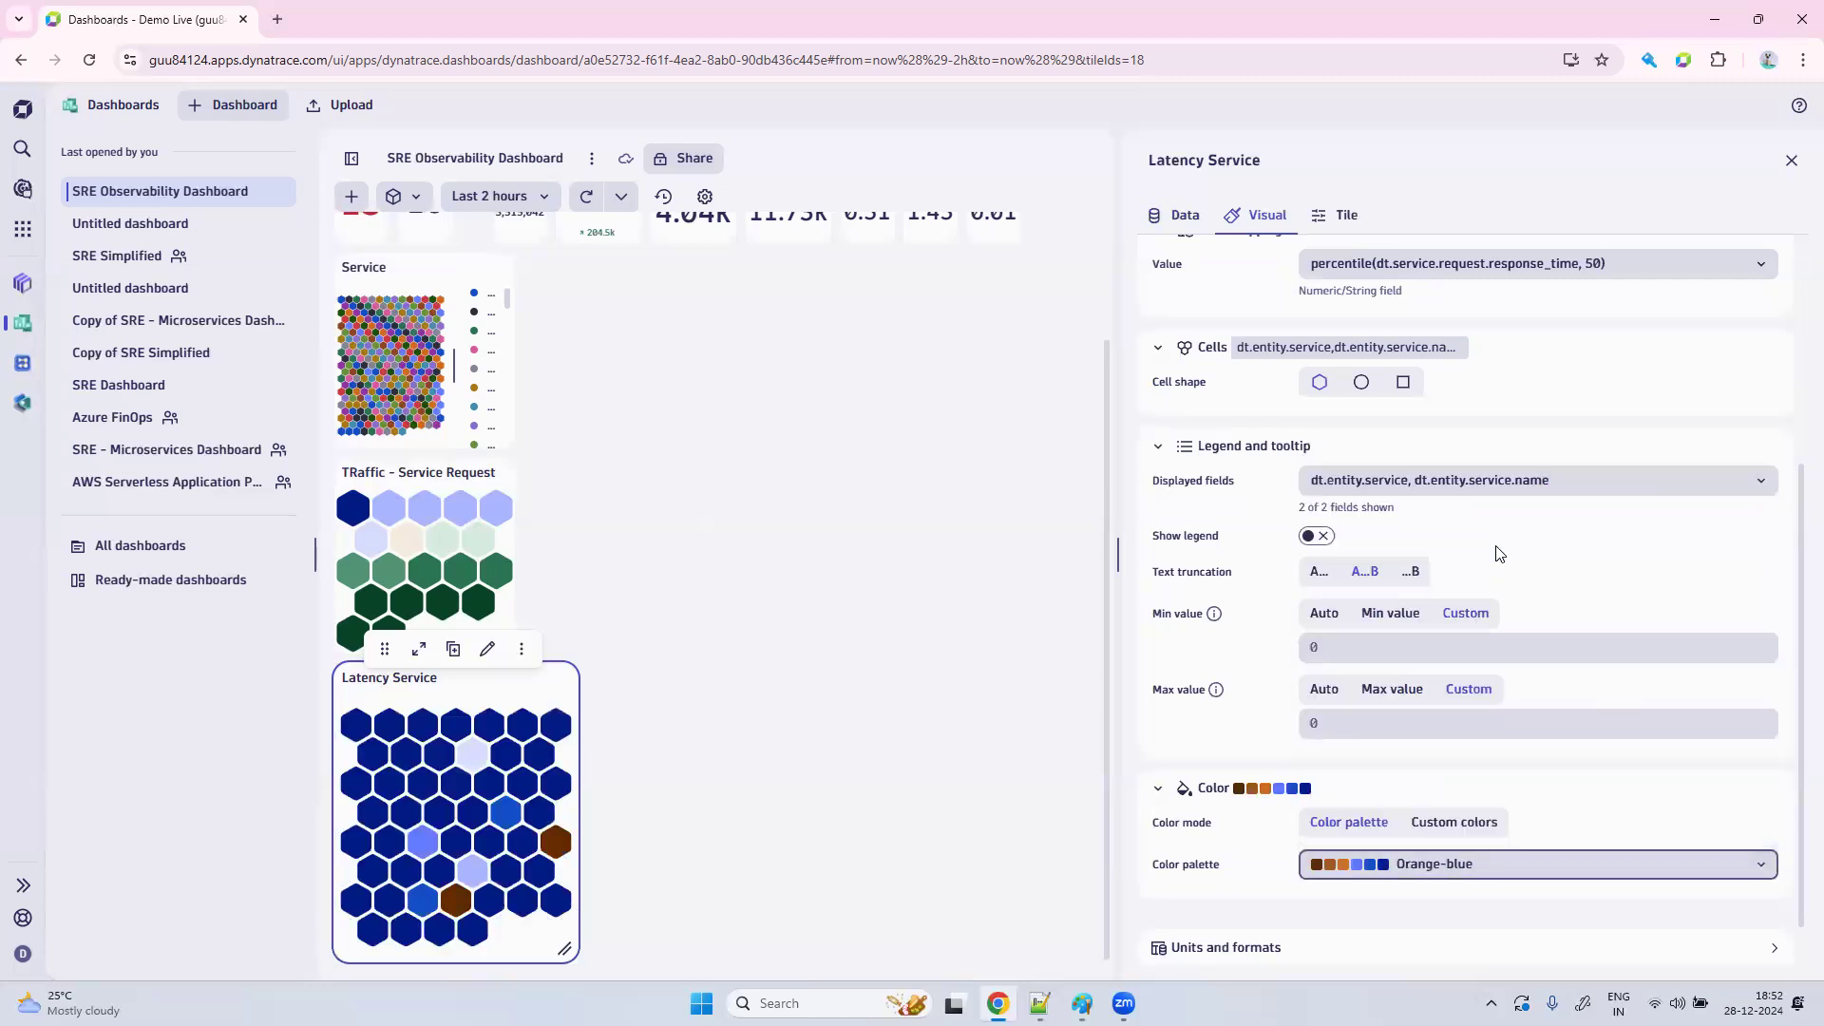
Close the tile settings and shrink the Latency Service tile to match the size of the traffic tile above it.
left_click(1792, 162)
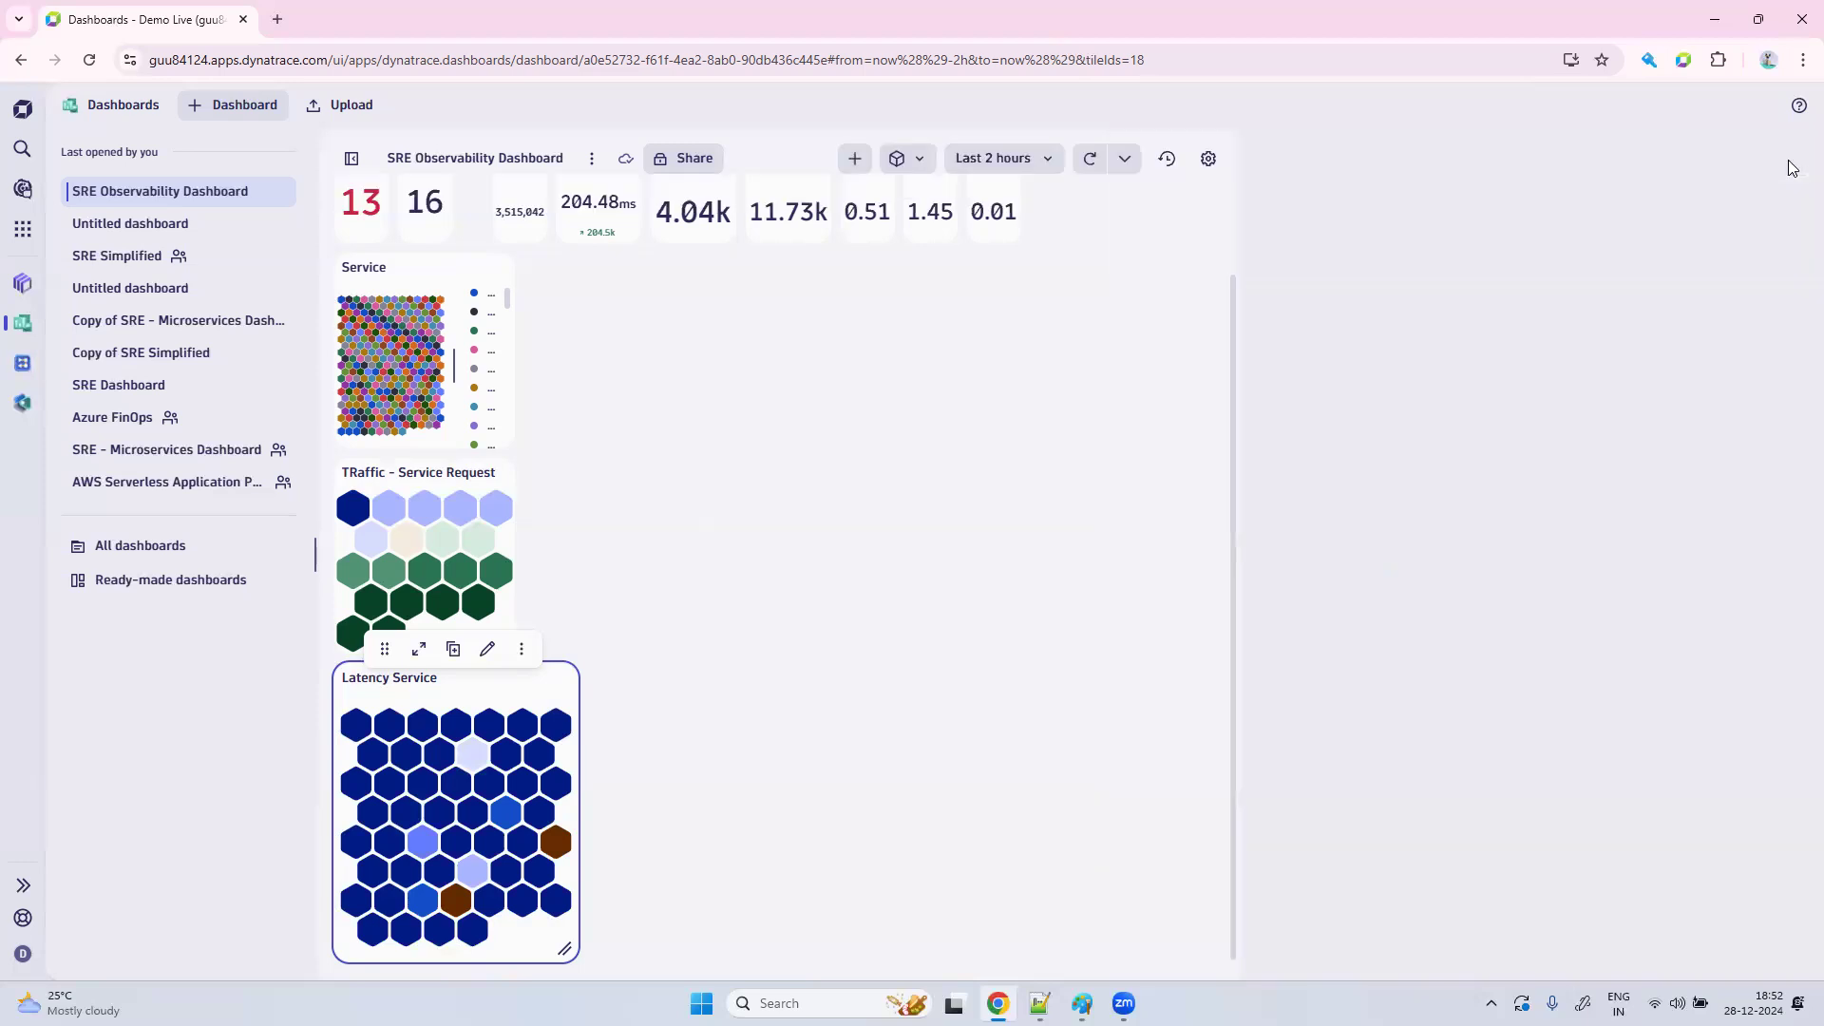
left_click_drag(787, 941, 677, 924)
left_click(888, 886)
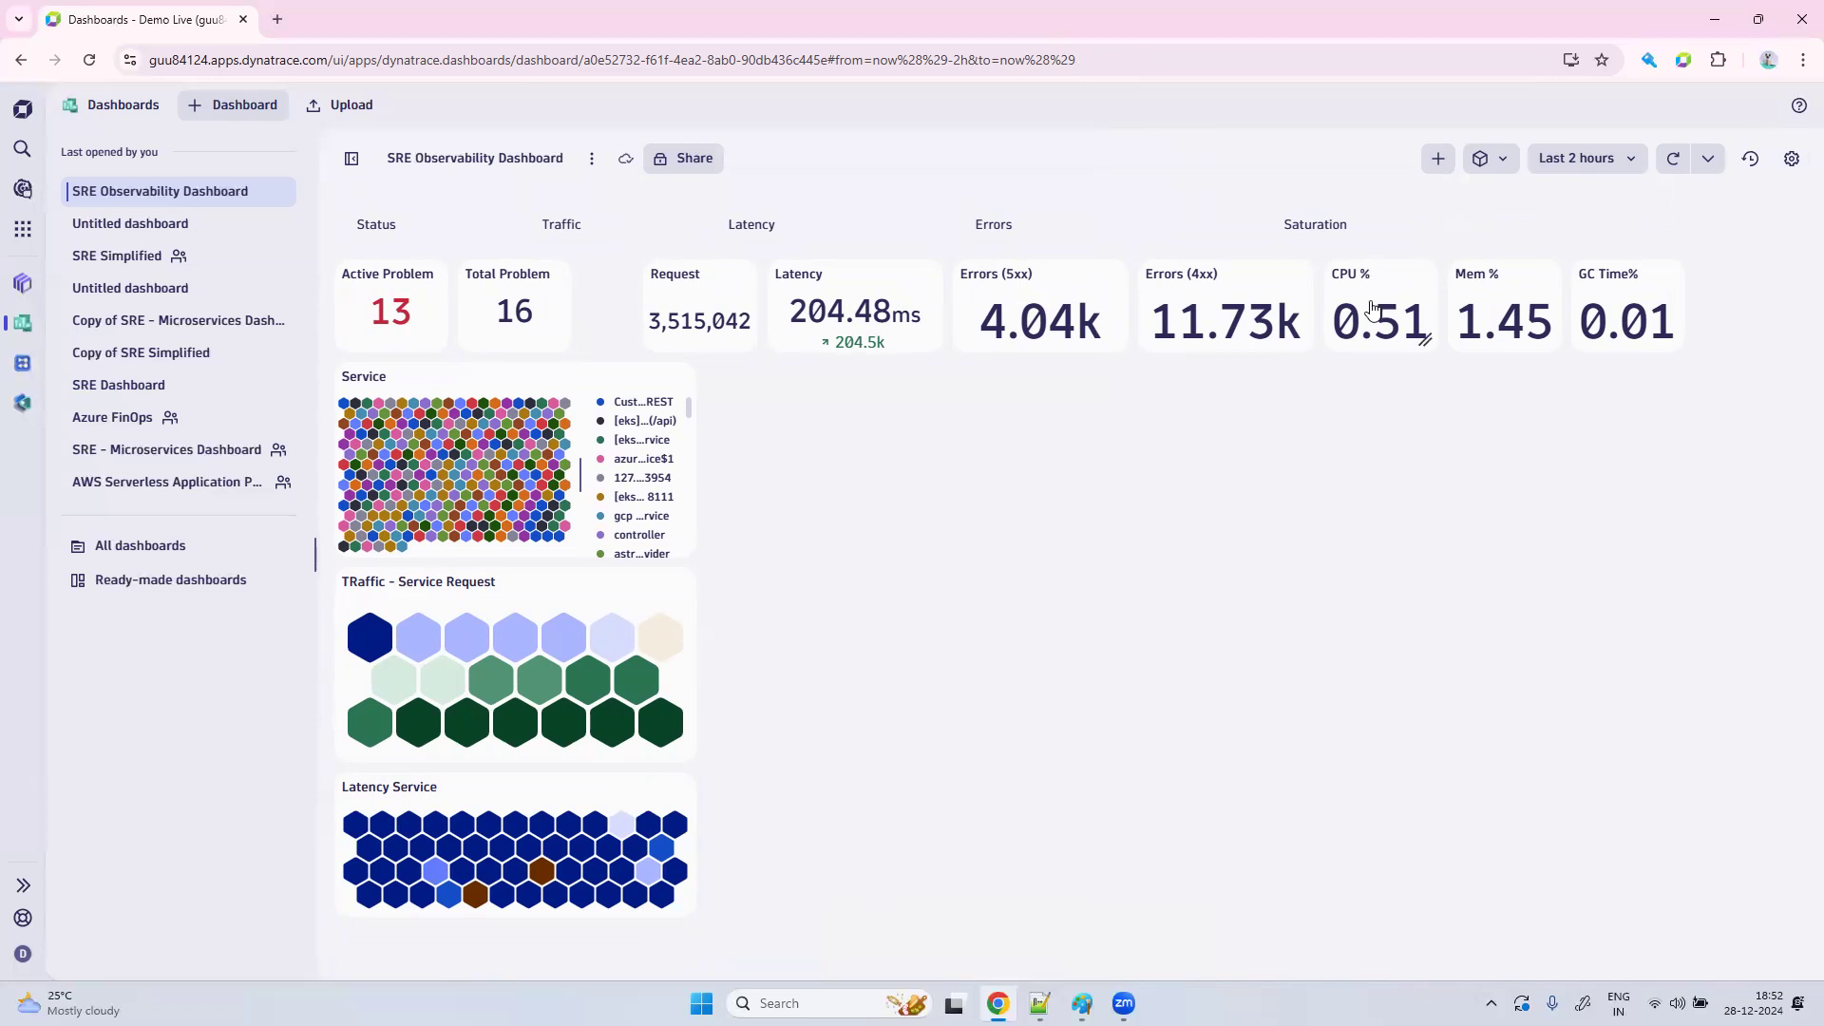
Add a new Metrics tile to the dashboard and title it "Errors - Service (5xx)".
left_click(1437, 159)
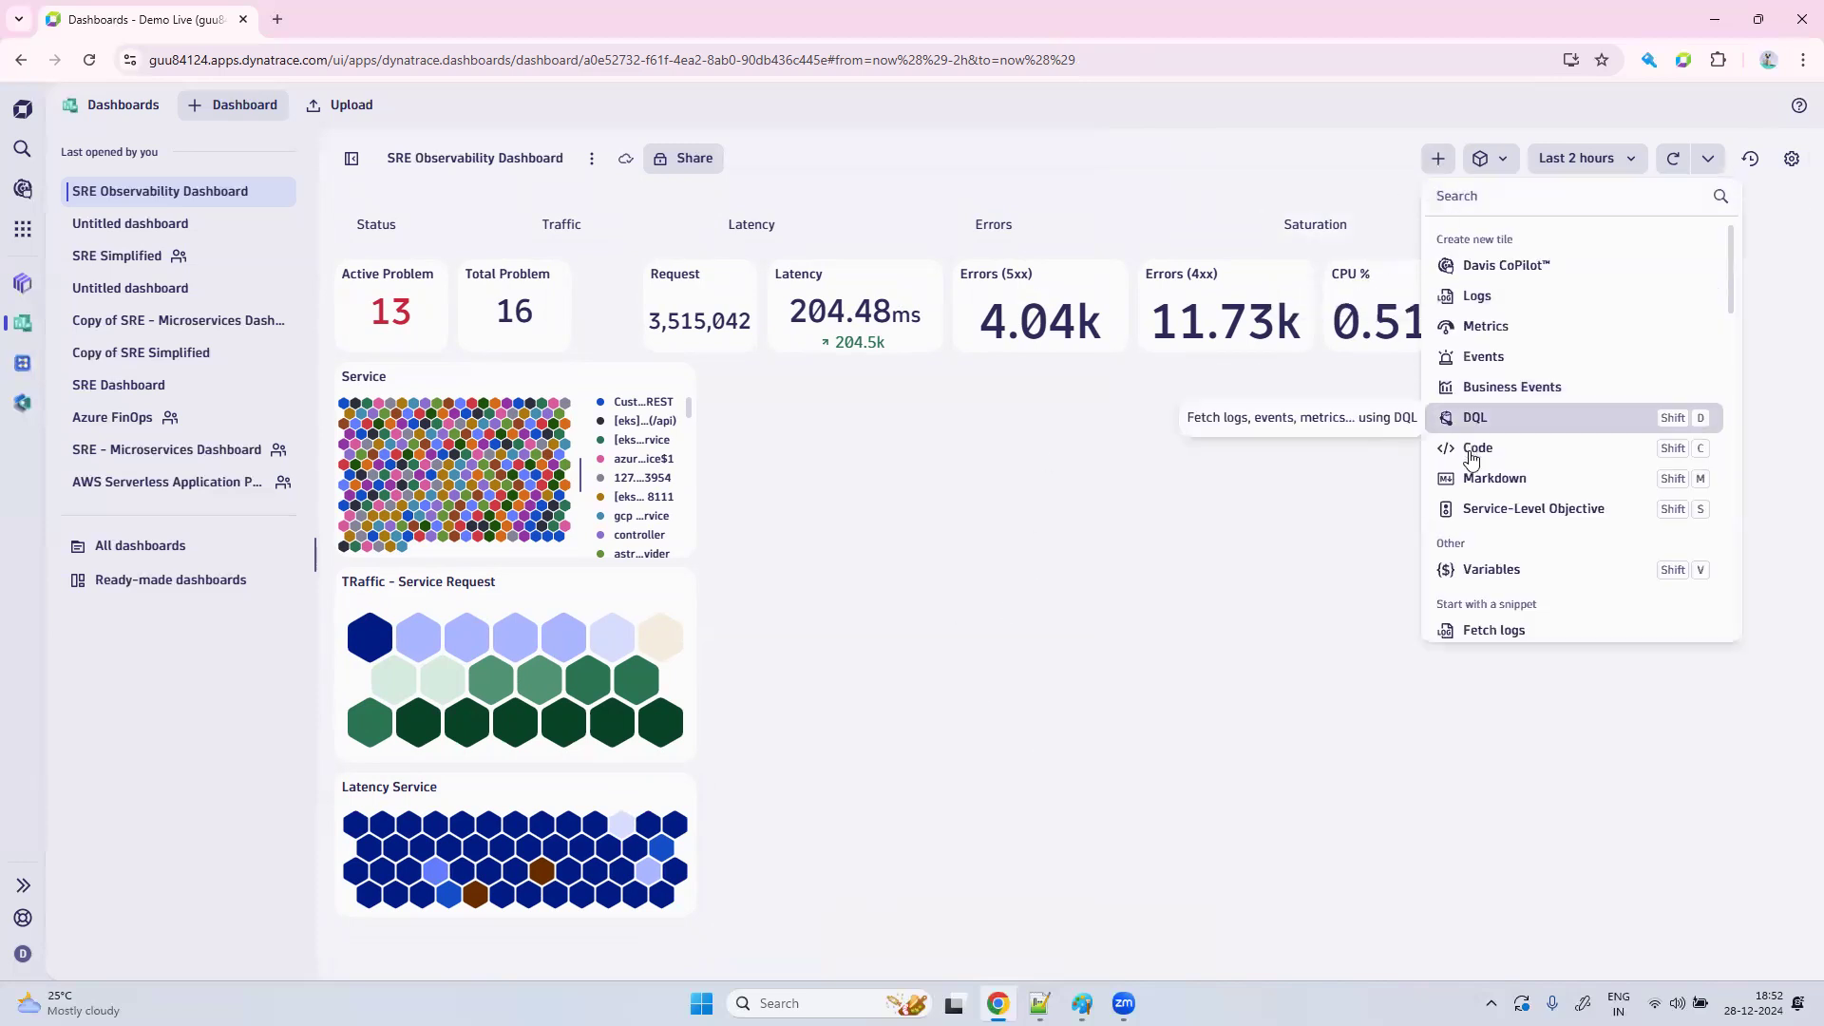
left_click(1501, 327)
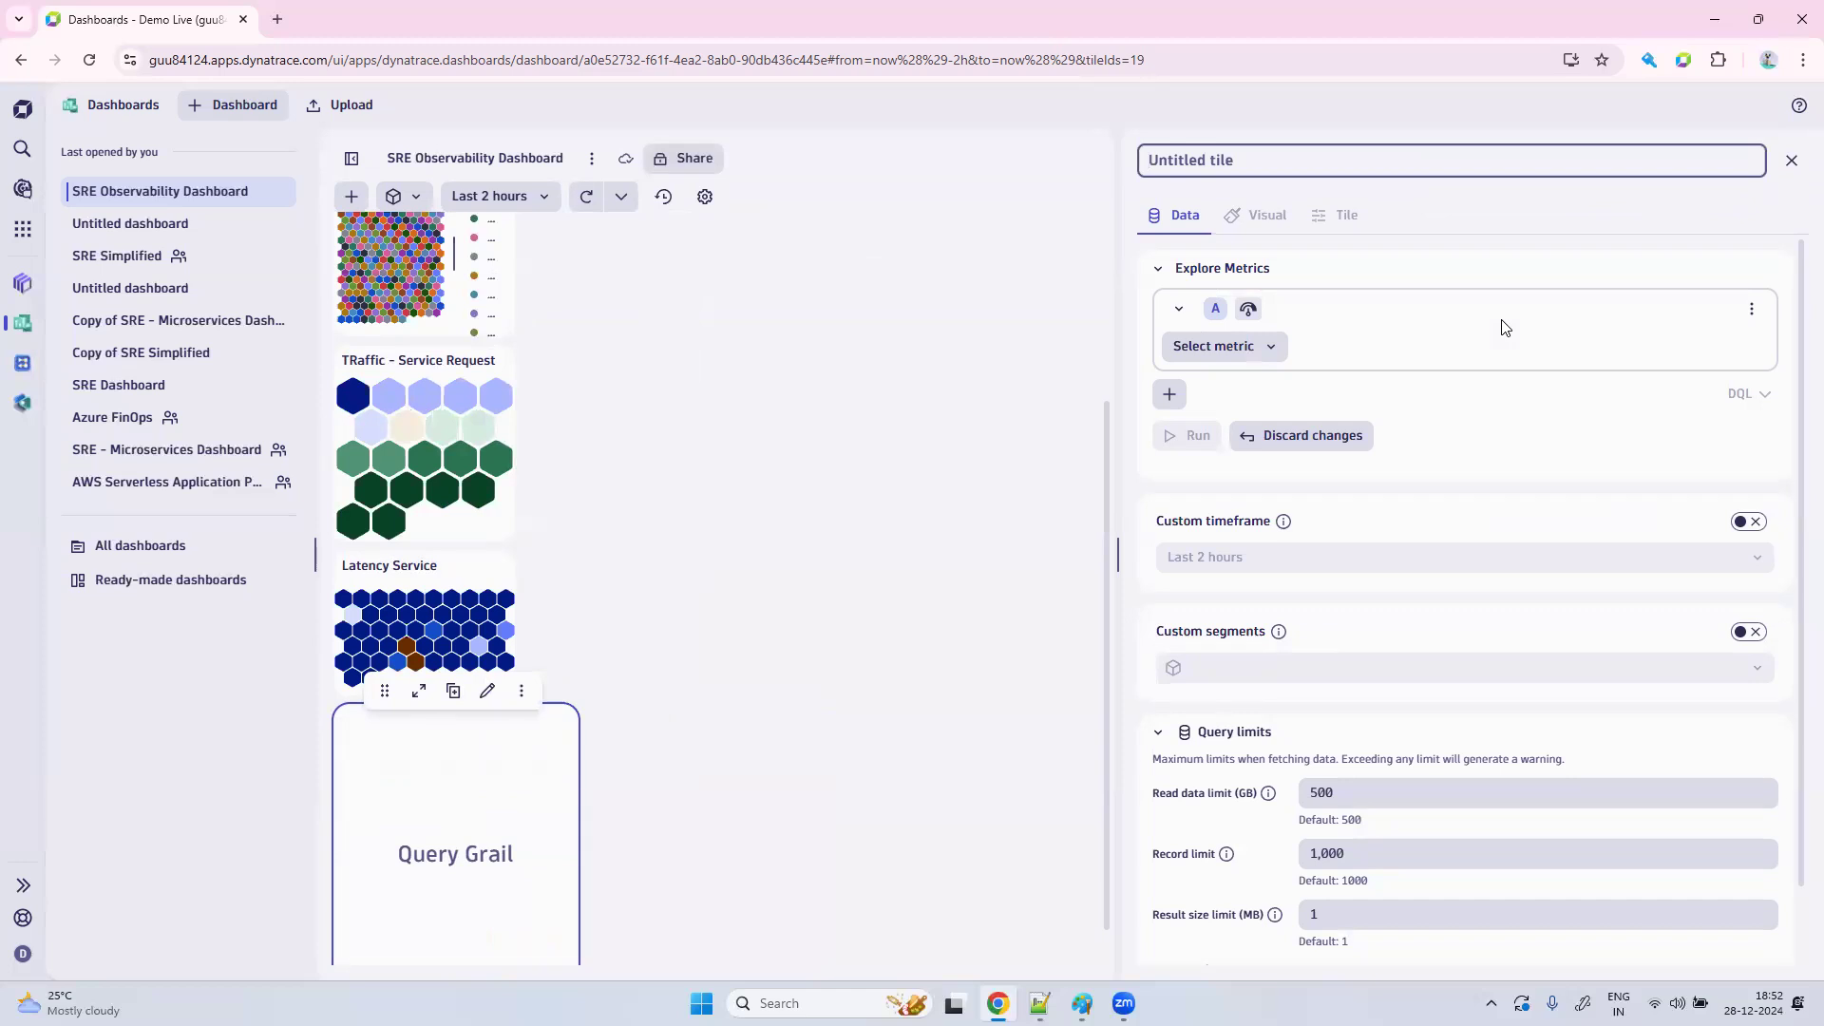
left_click(1258, 156)
type("Errors")
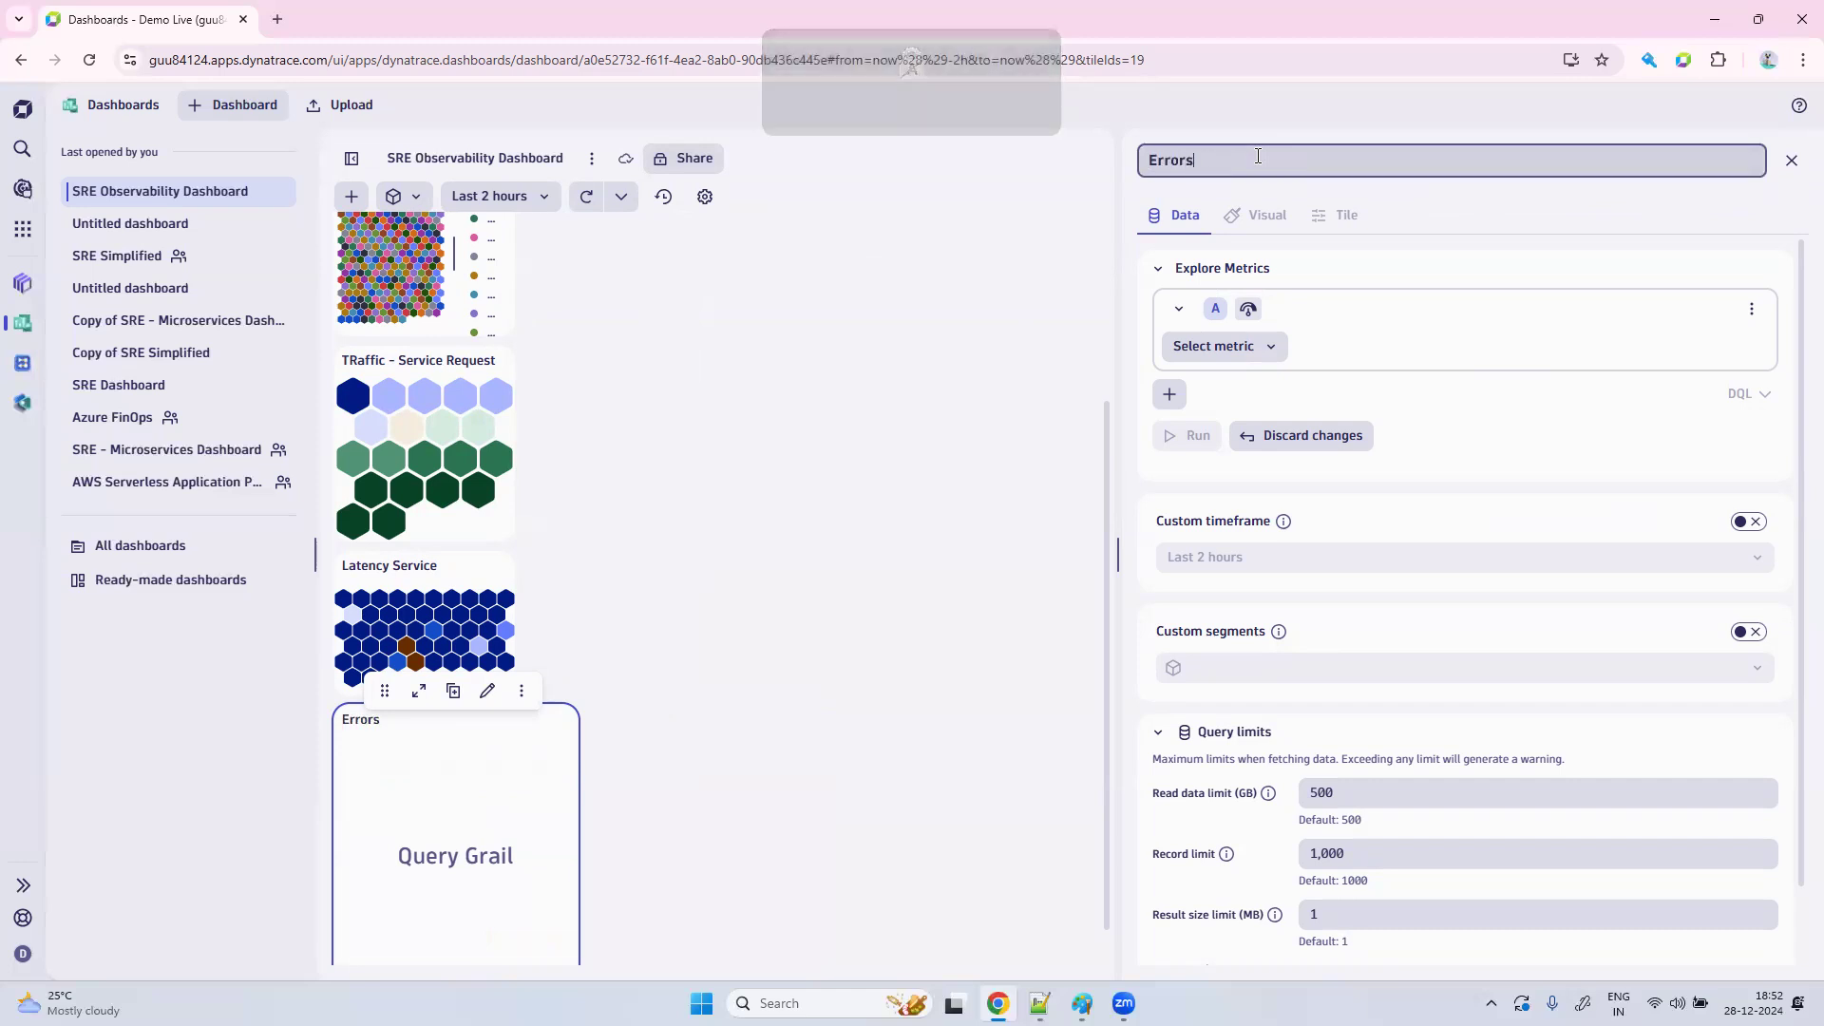
type(" - S")
key("Caps_Lock")
type("ervice")
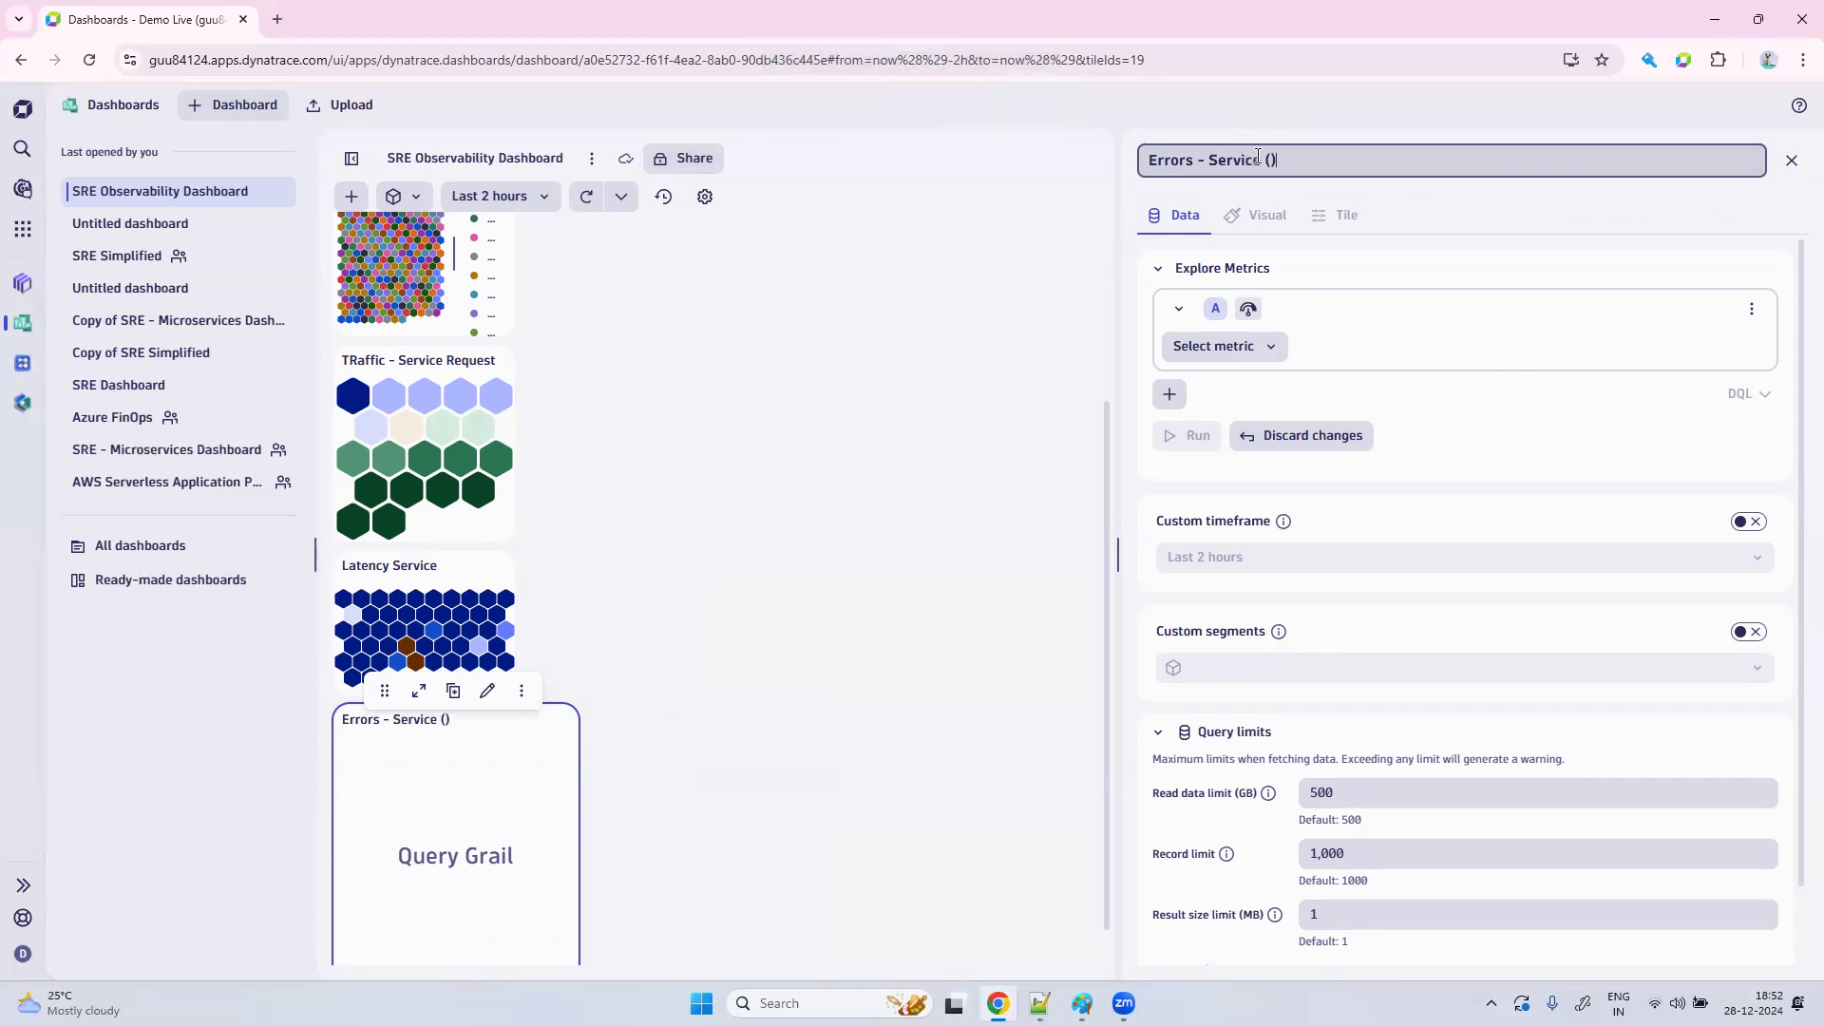
type("(5xx")
Find and select the dt.service.request.count metric for the Errors - Service (5xx) tile.
left_click(1260, 344)
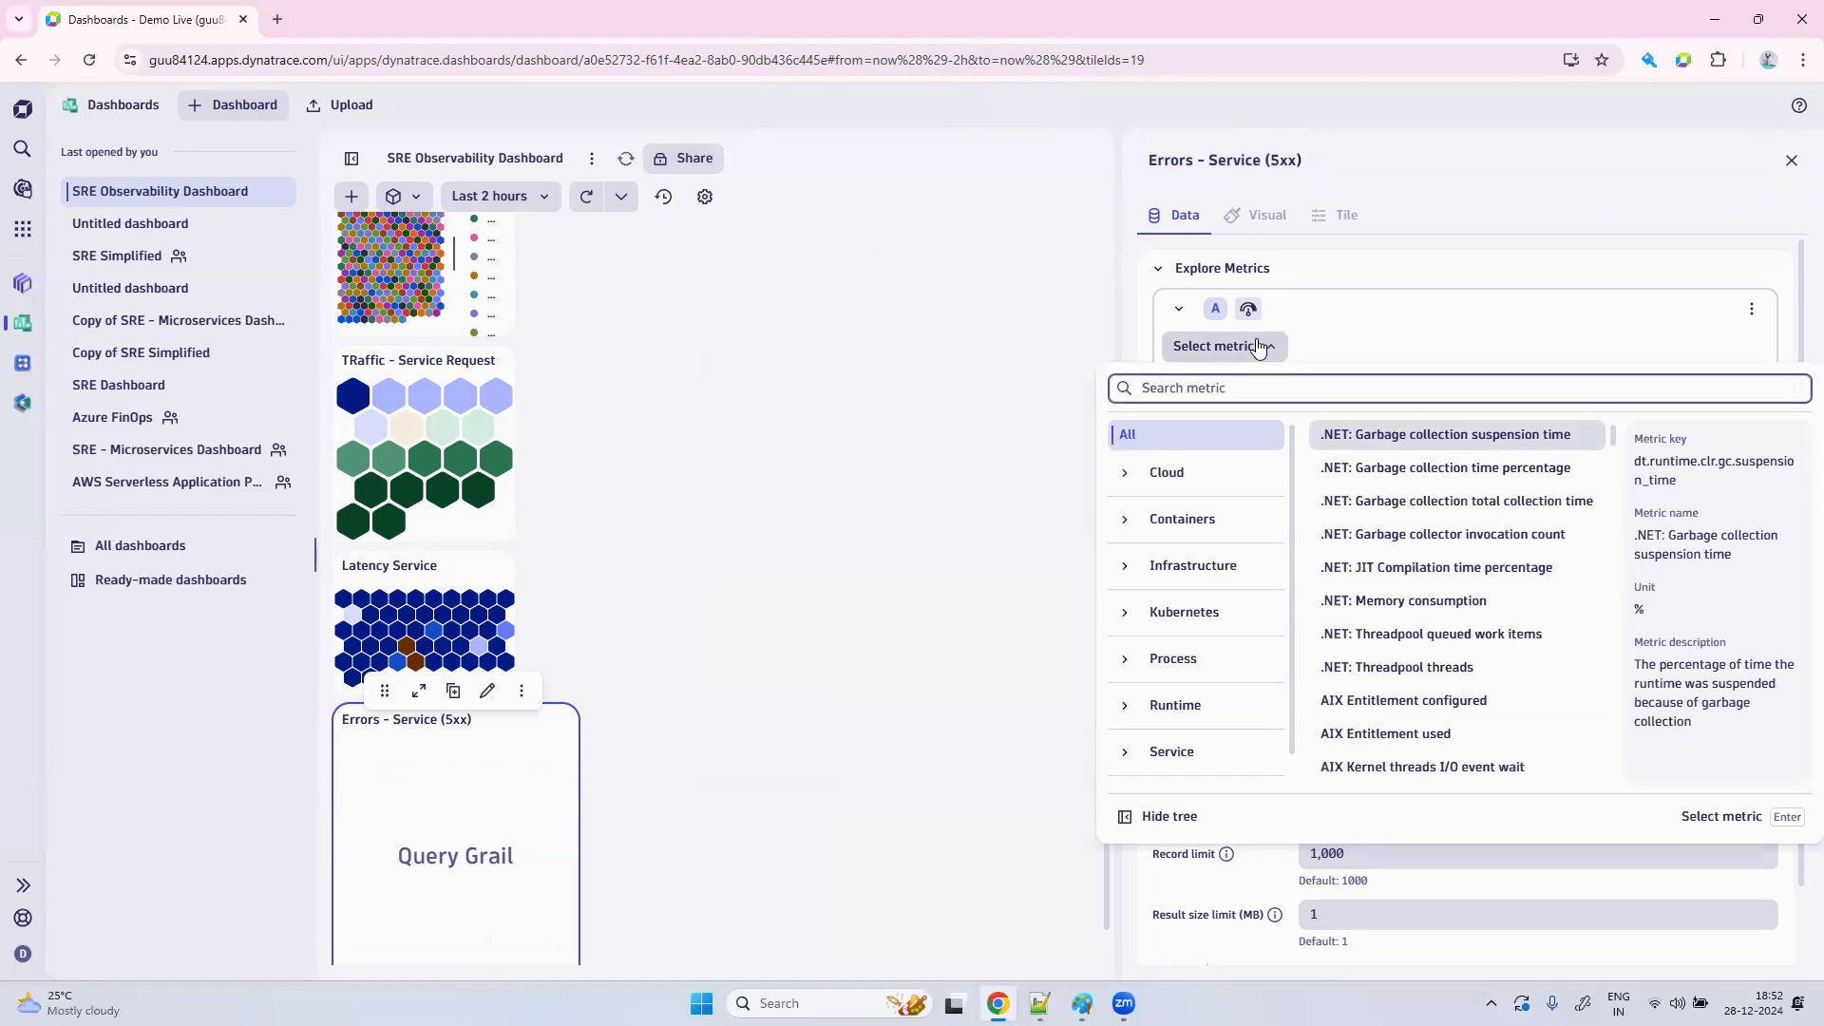
type("d")
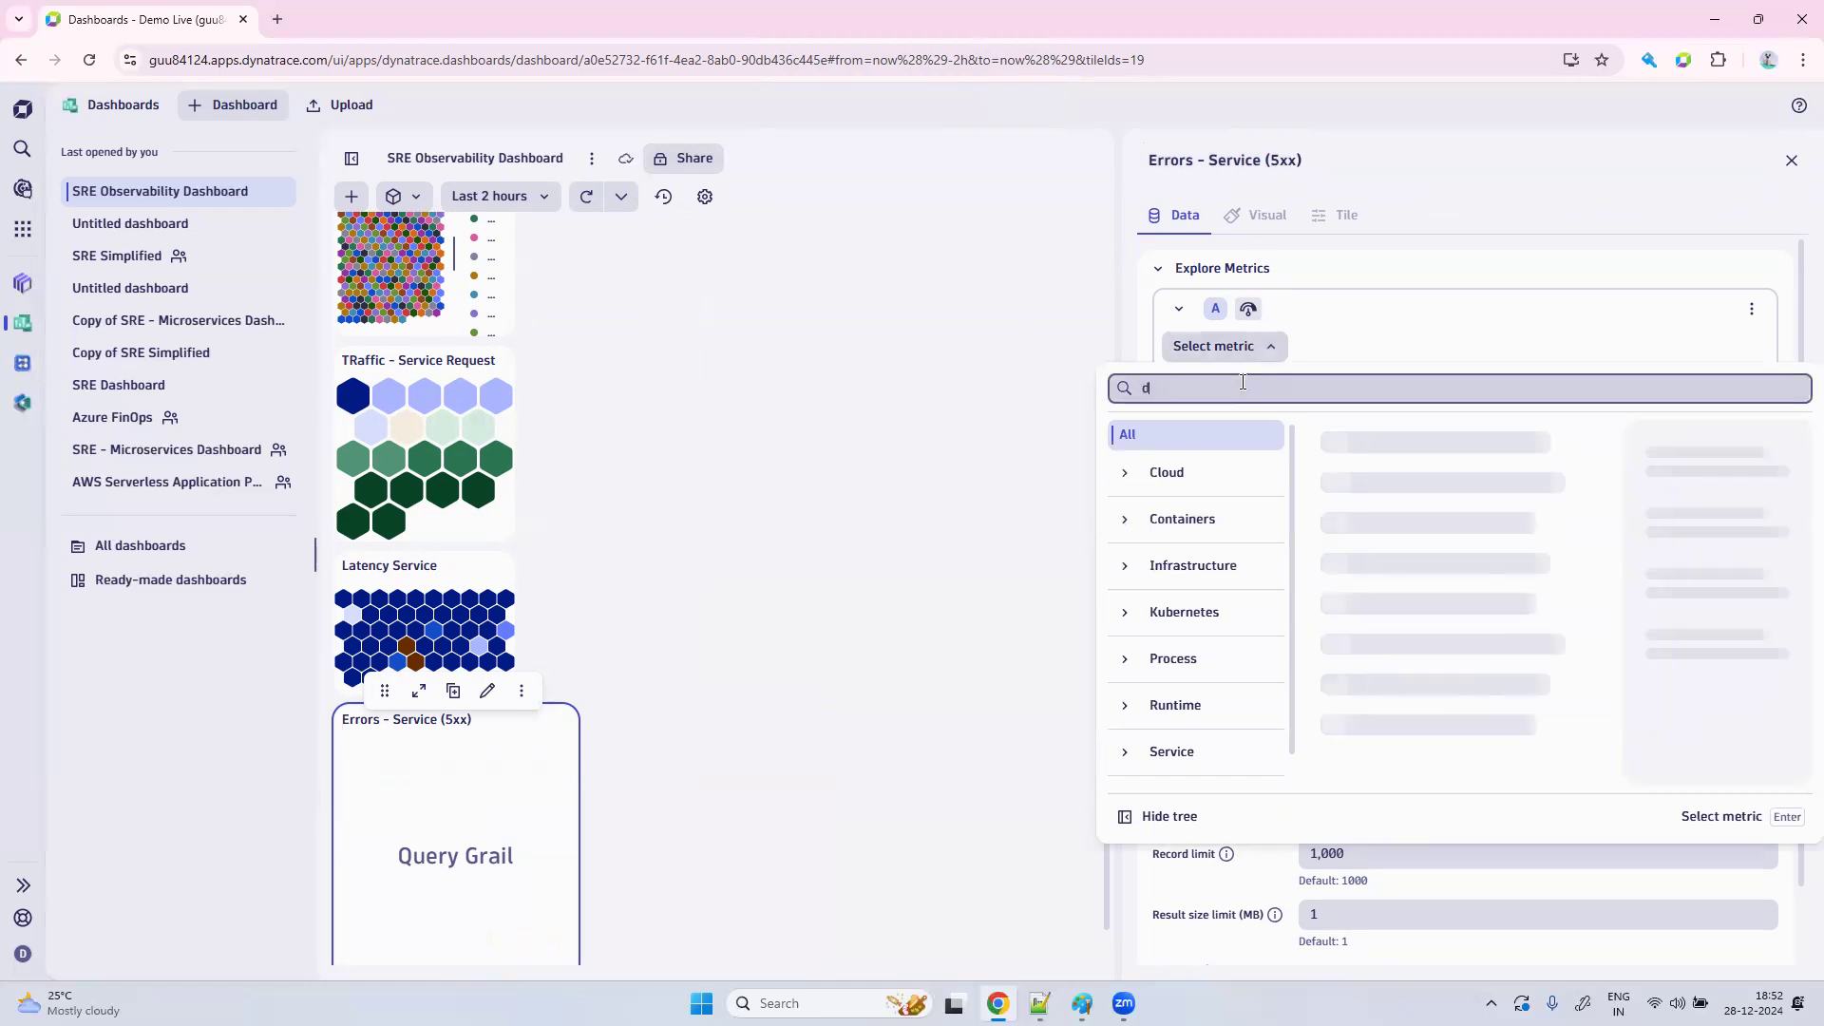
type("t.service.re")
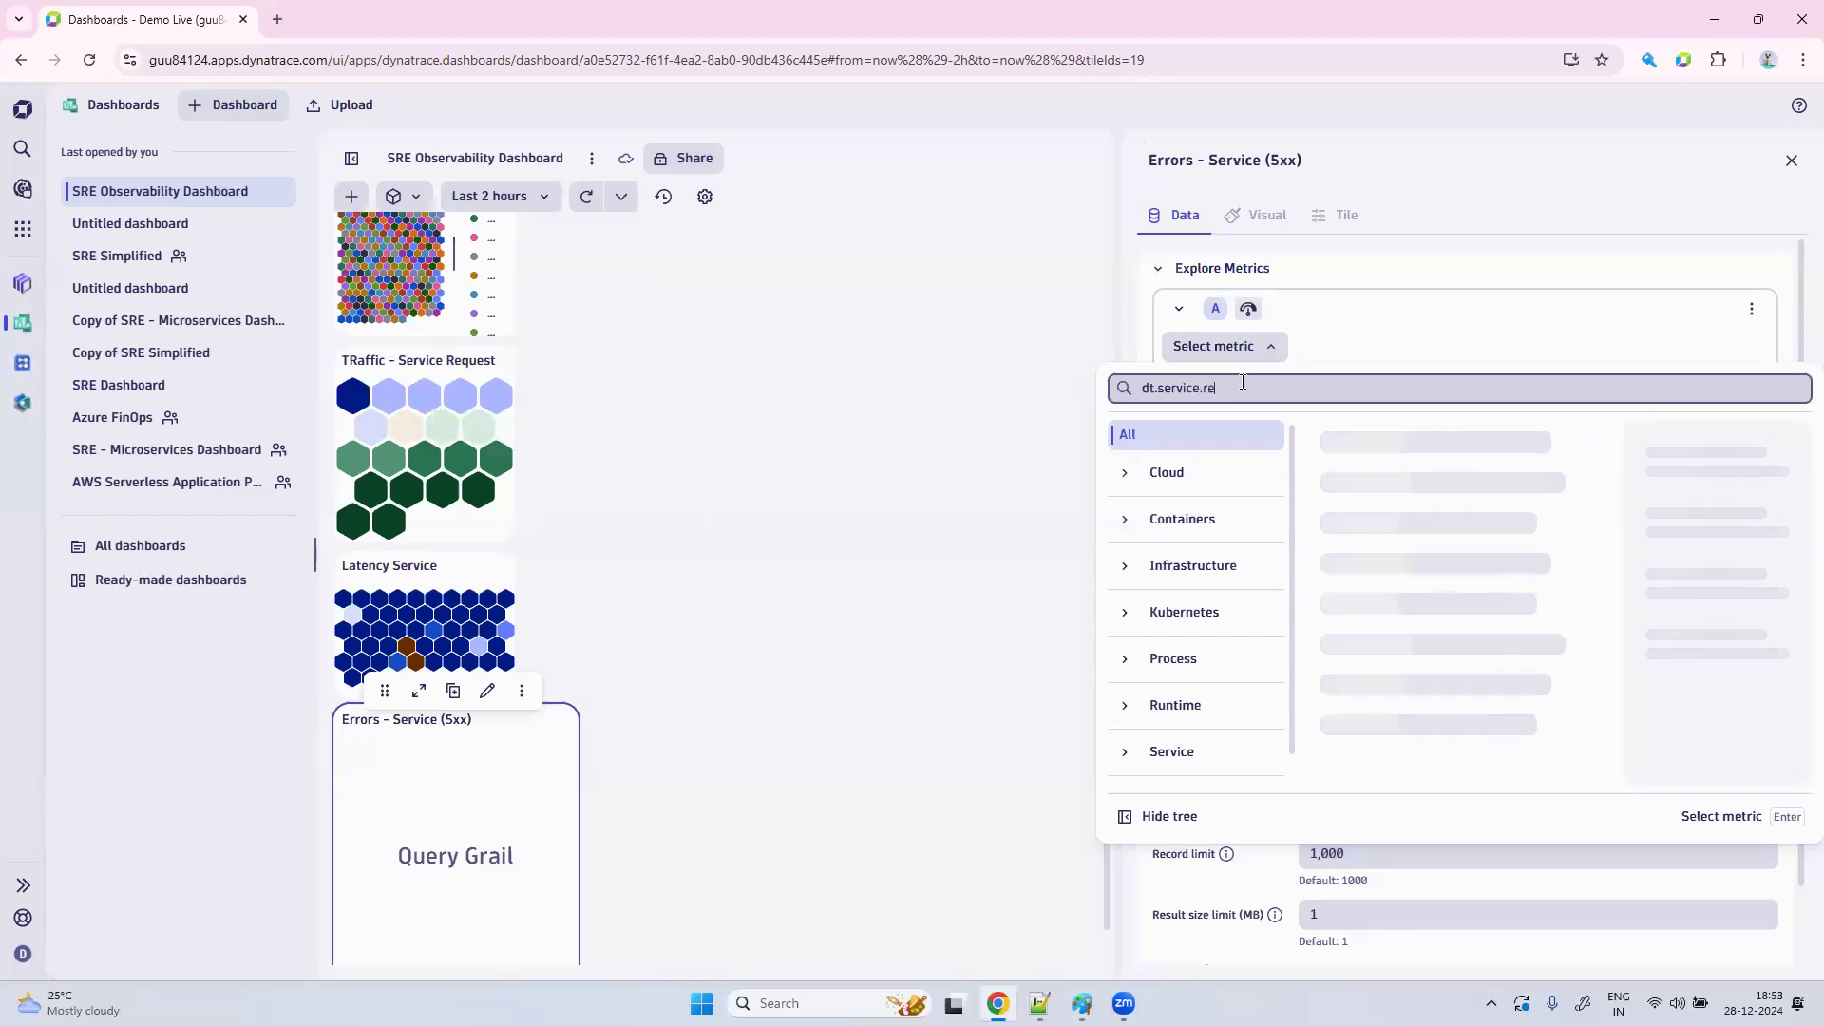
type("ques")
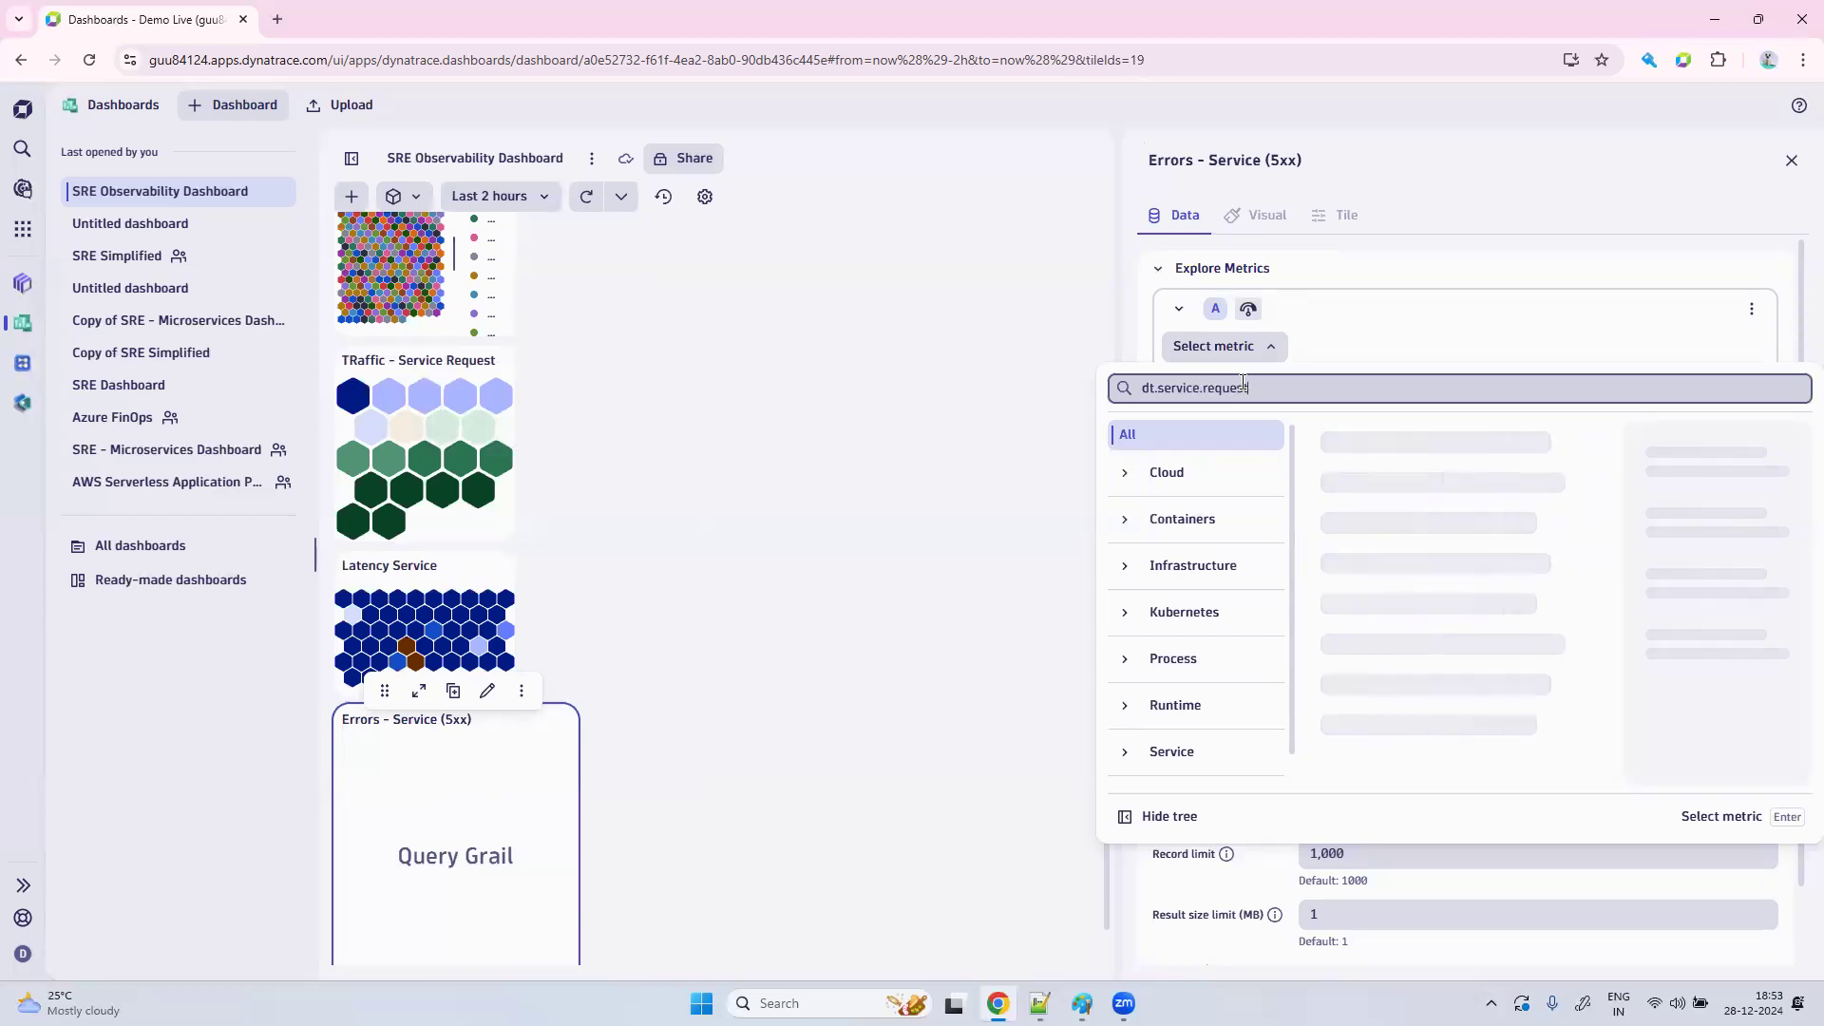
type("t.count")
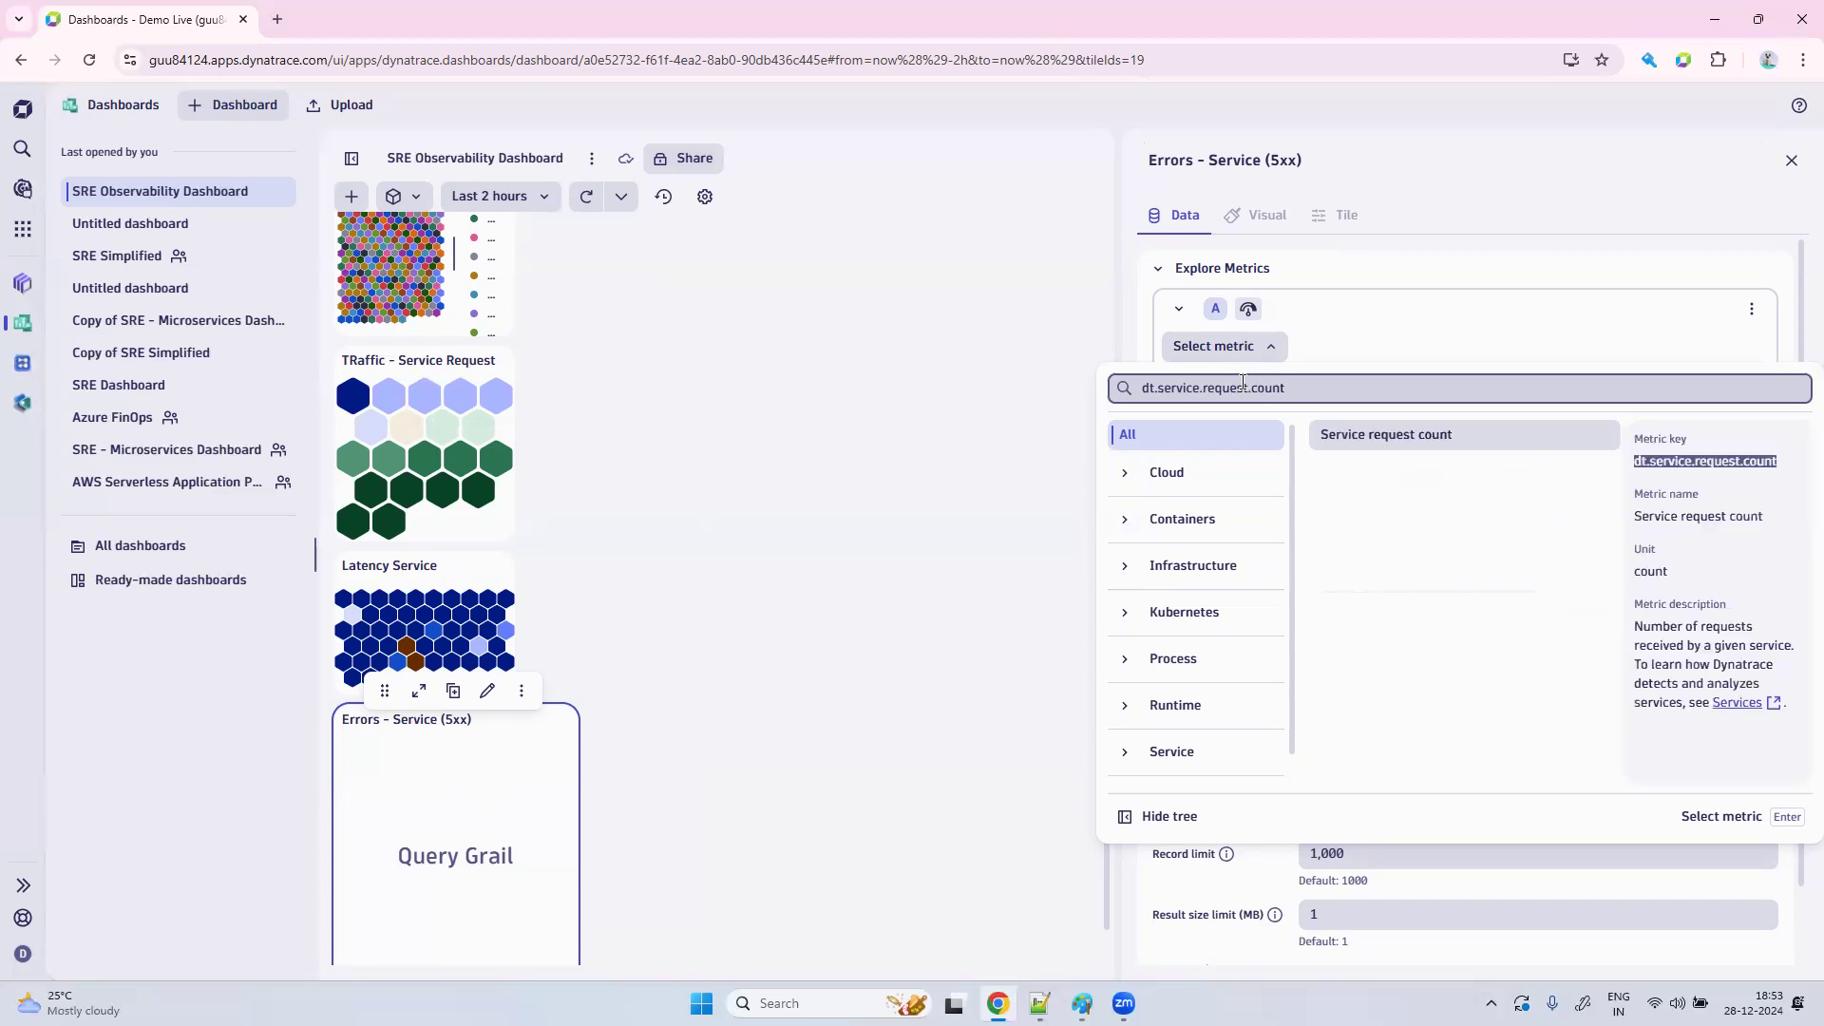
left_click(1397, 439)
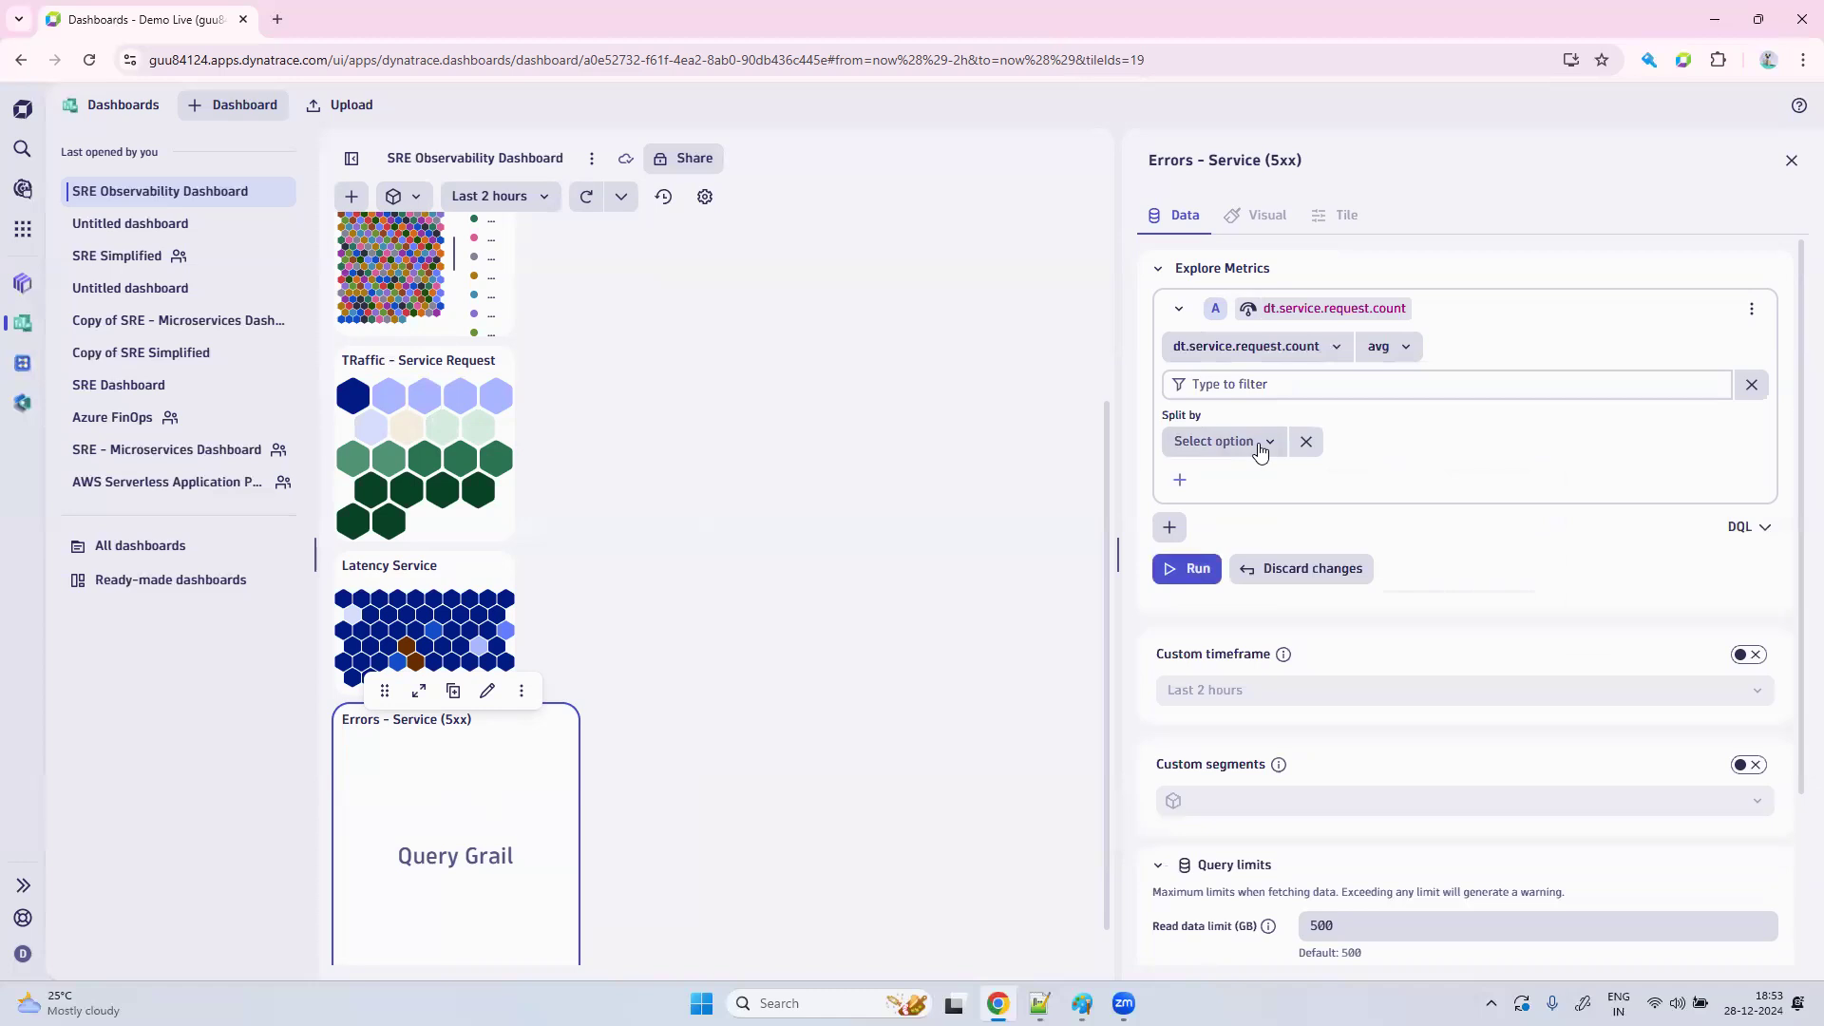
Filter the Errors - Service (5xx) metric by http.response.status_code >= 500.
left_click(1247, 386)
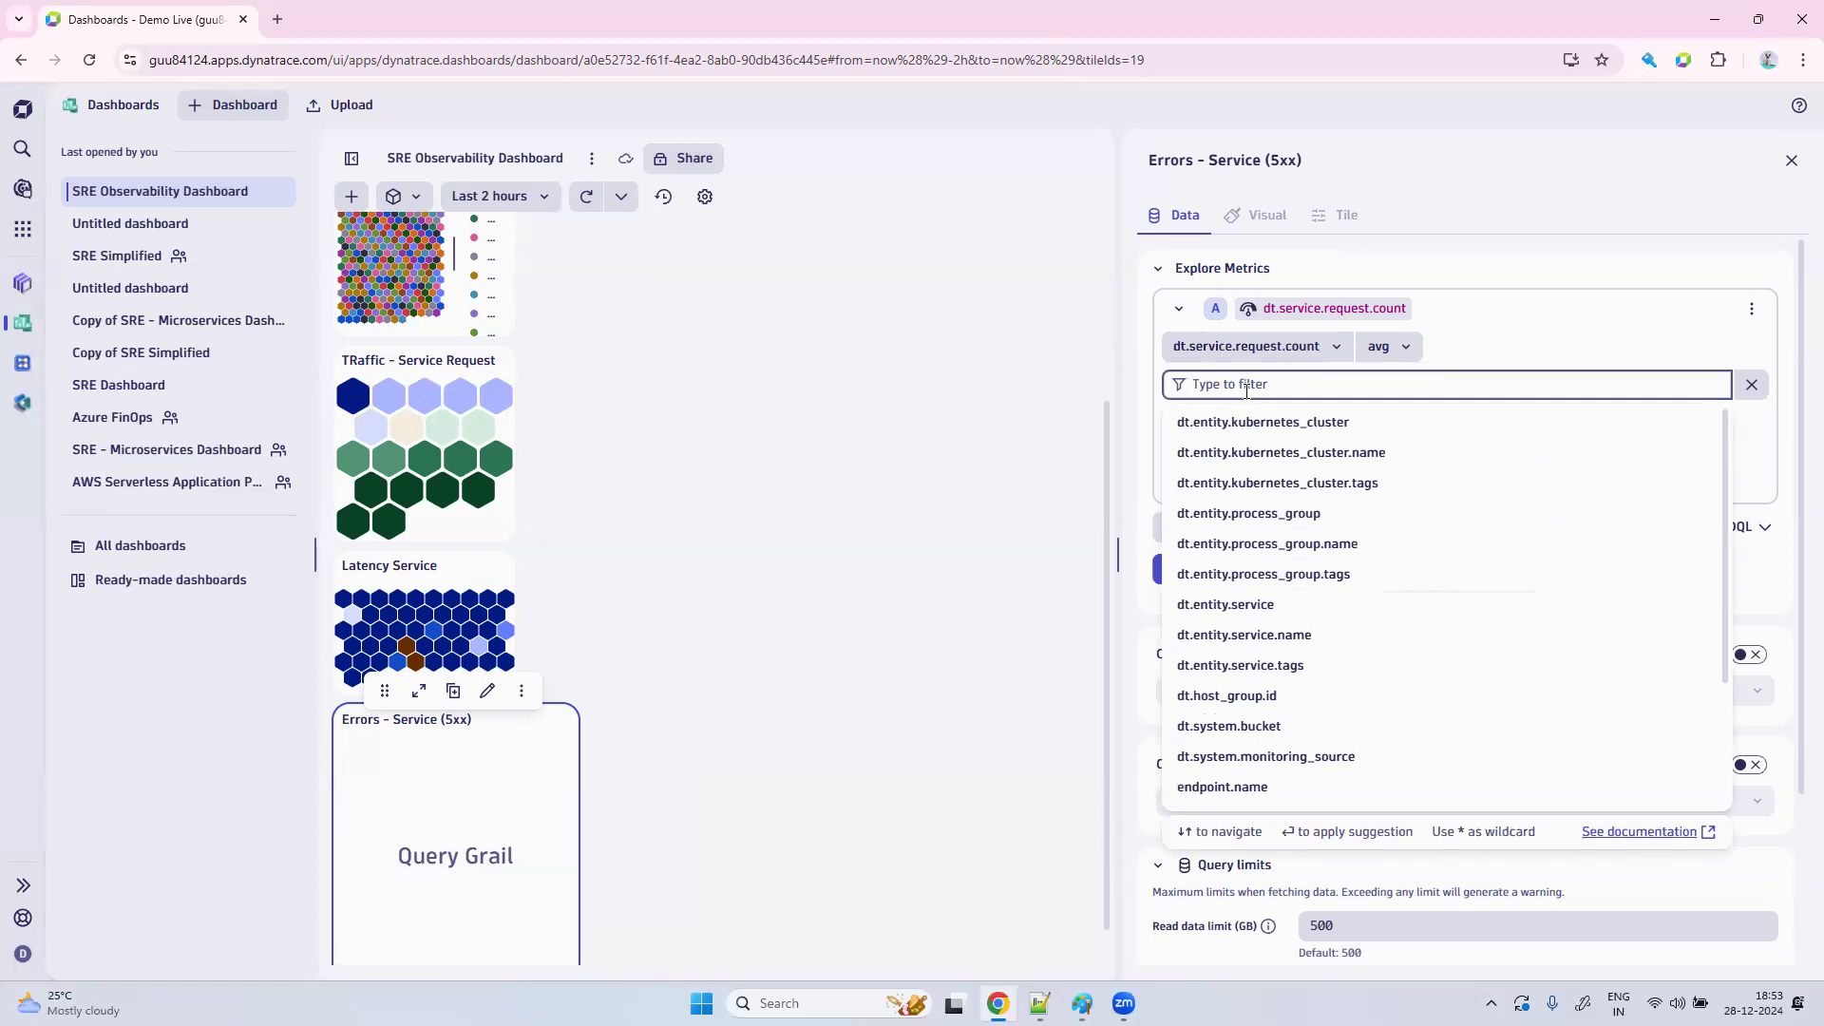
type("s")
key("BackSpace")
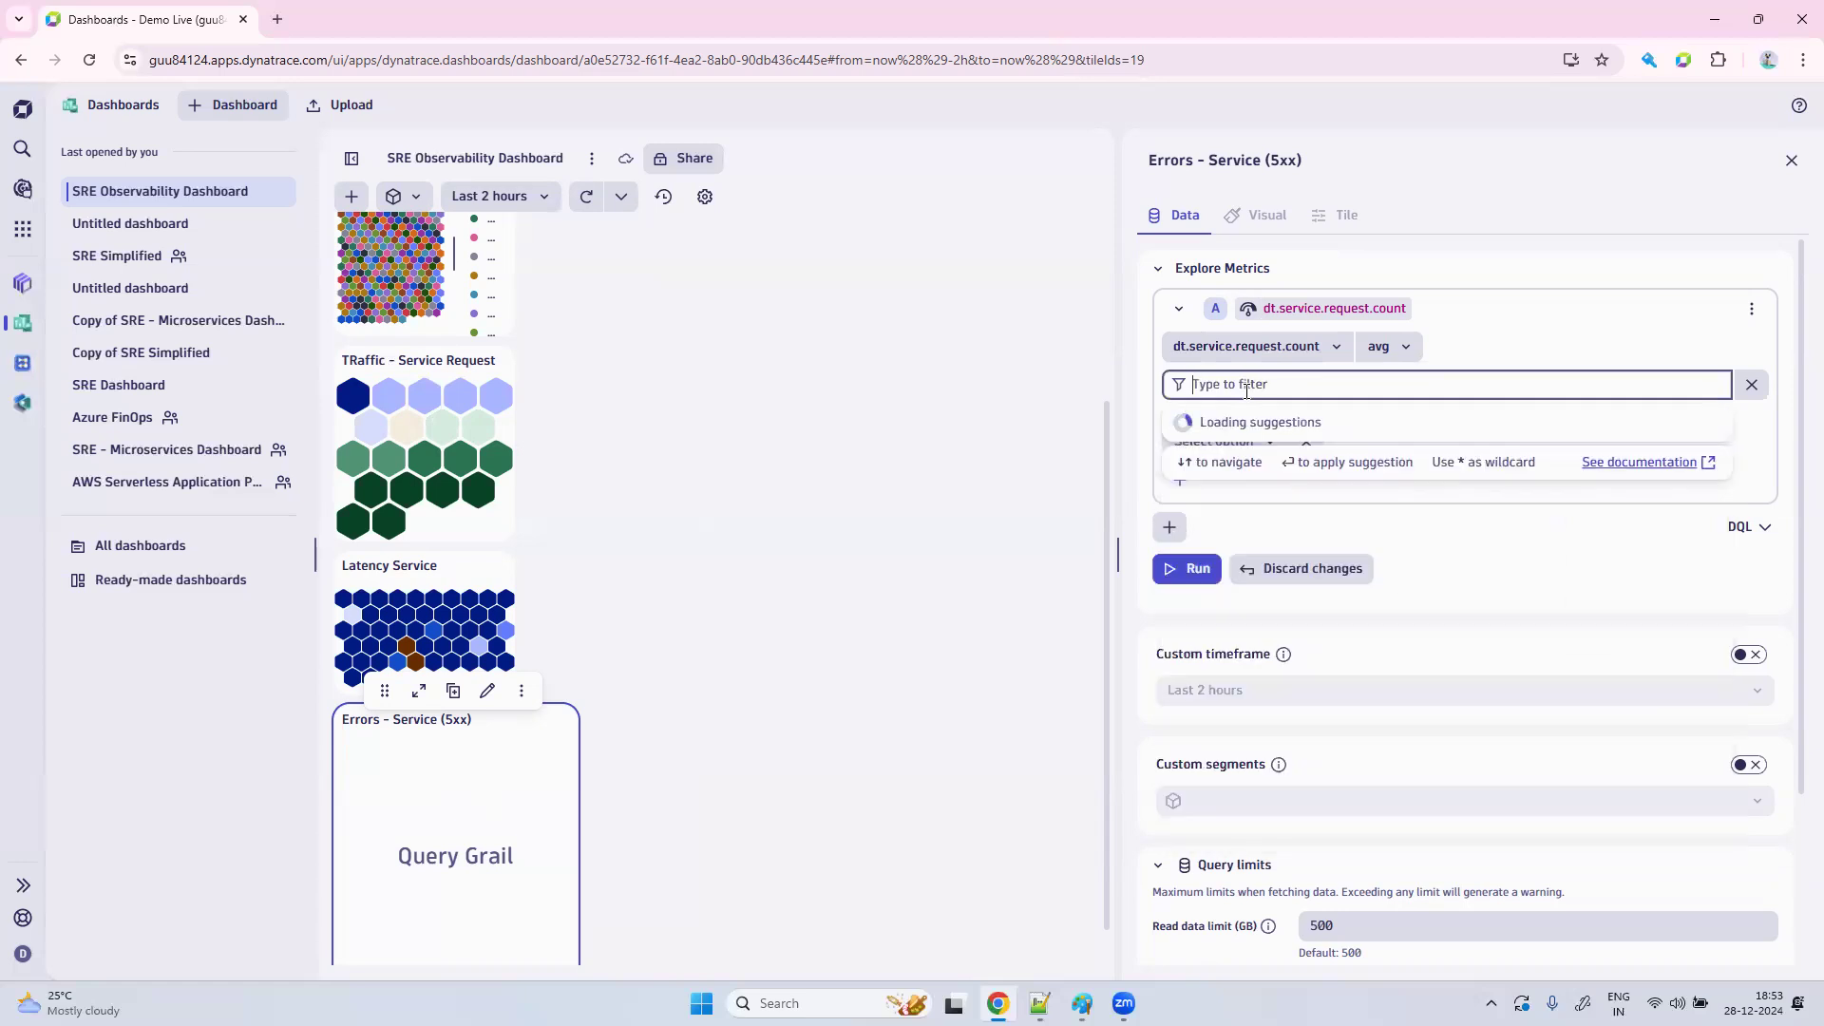
type("http")
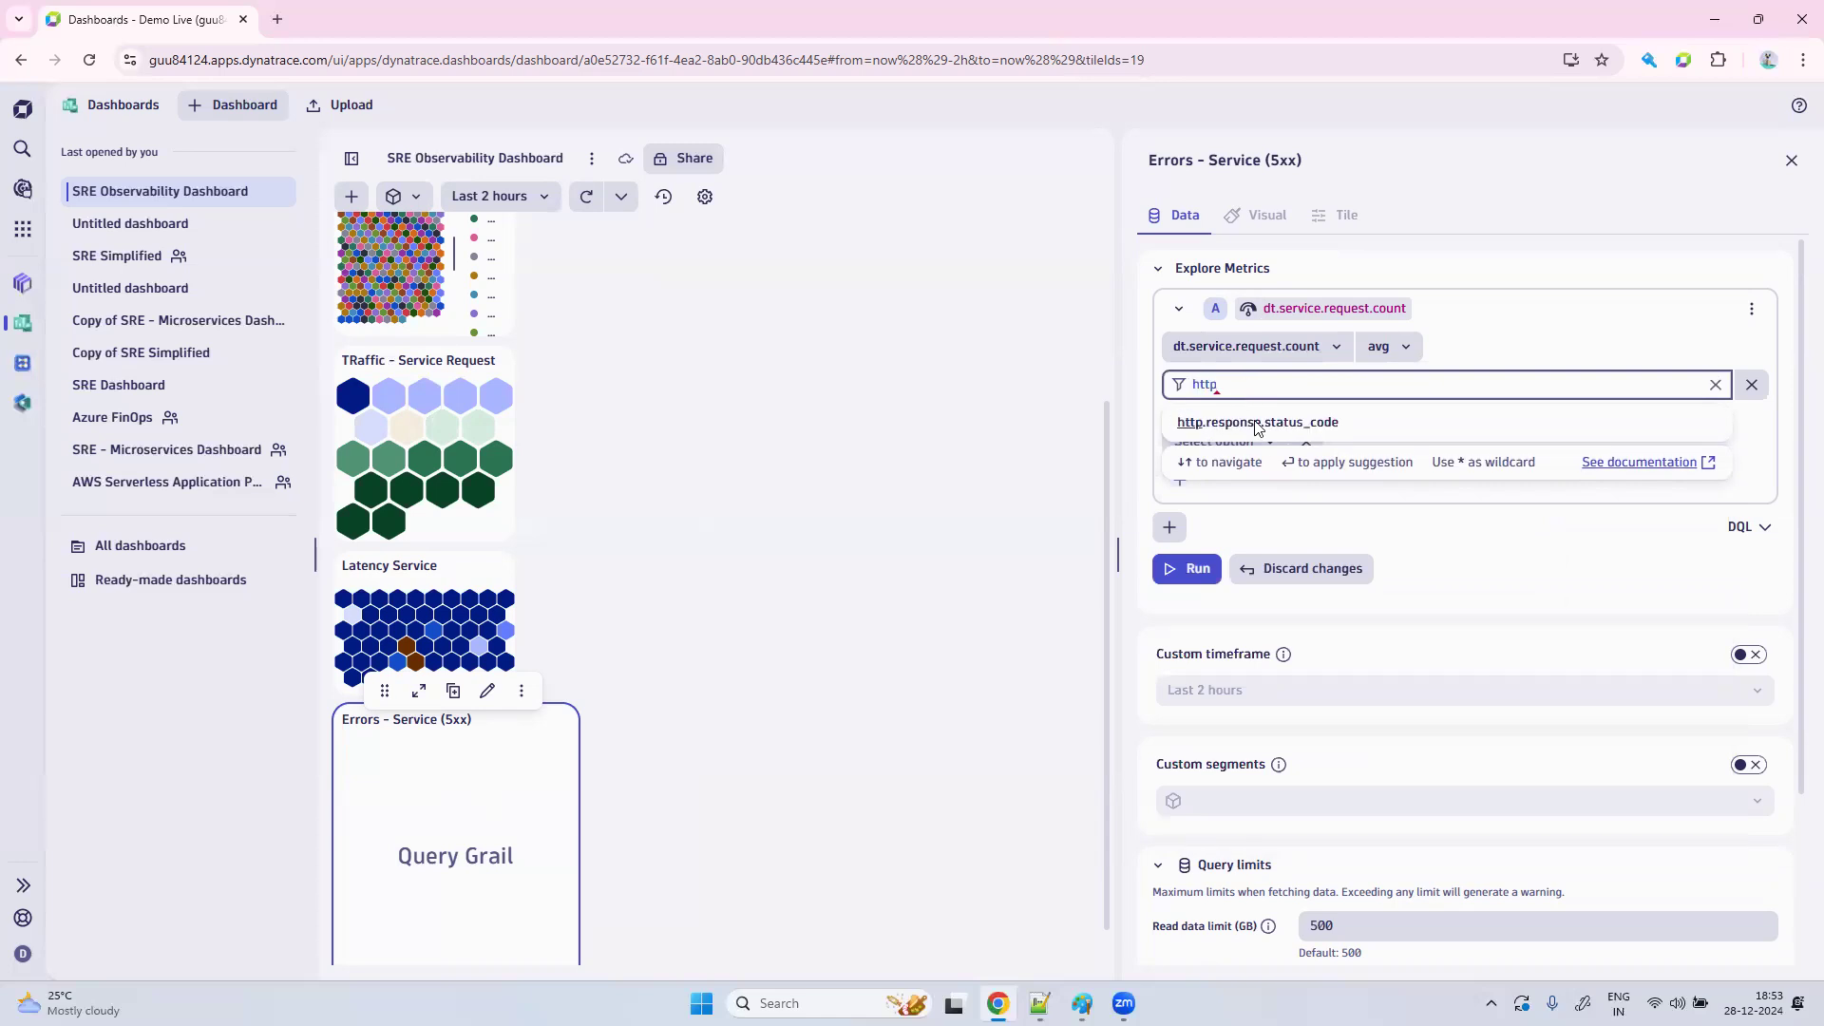
left_click(1265, 424)
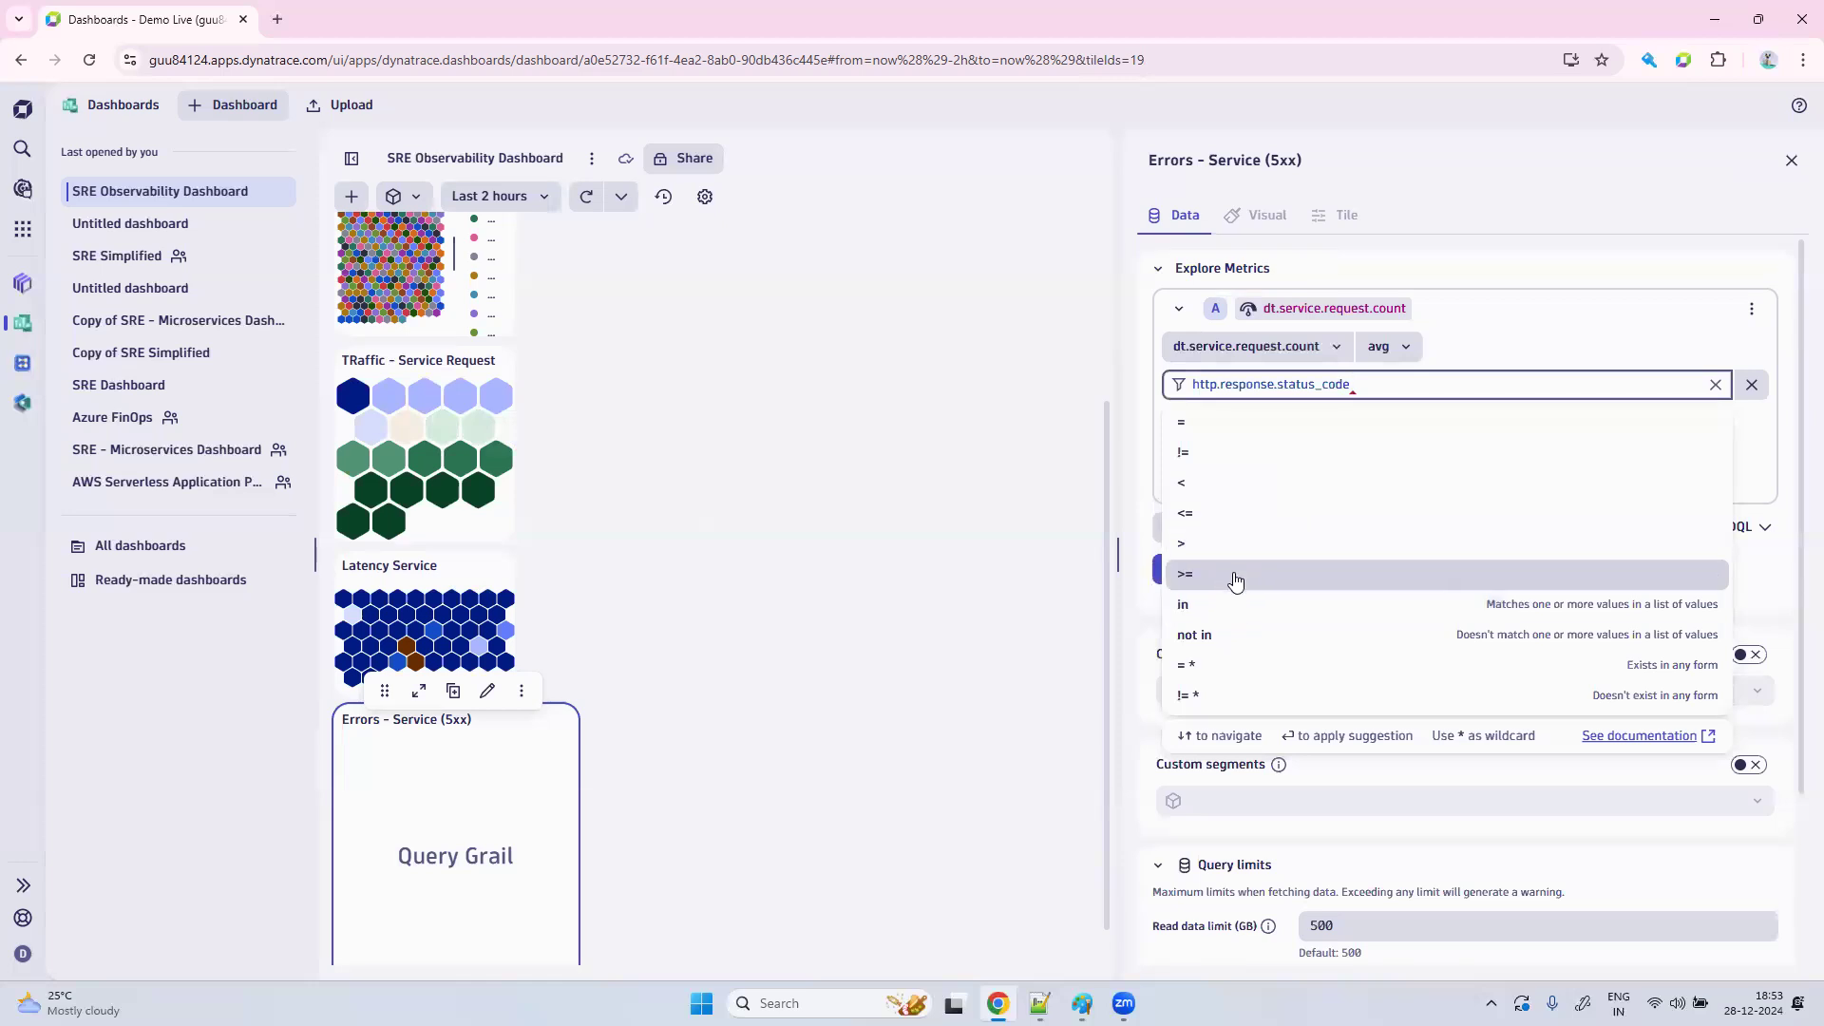
left_click(1235, 574)
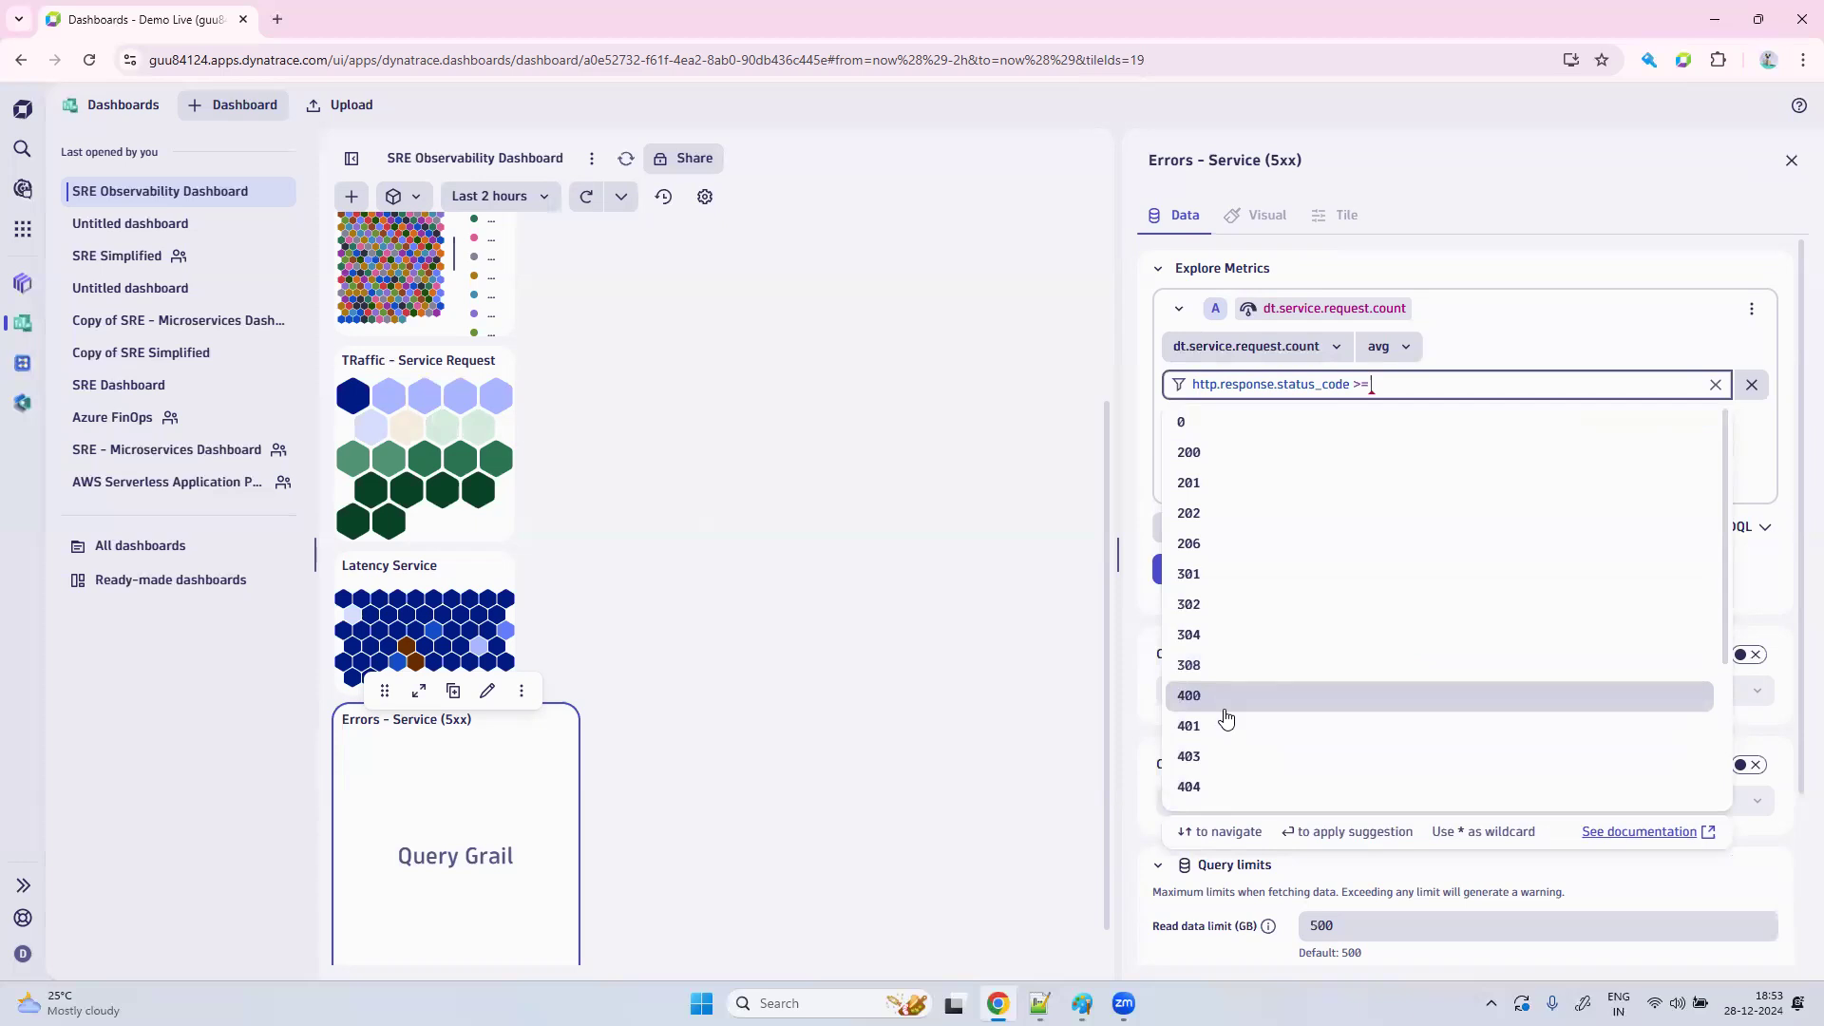
scroll(1226, 719, "down", 5)
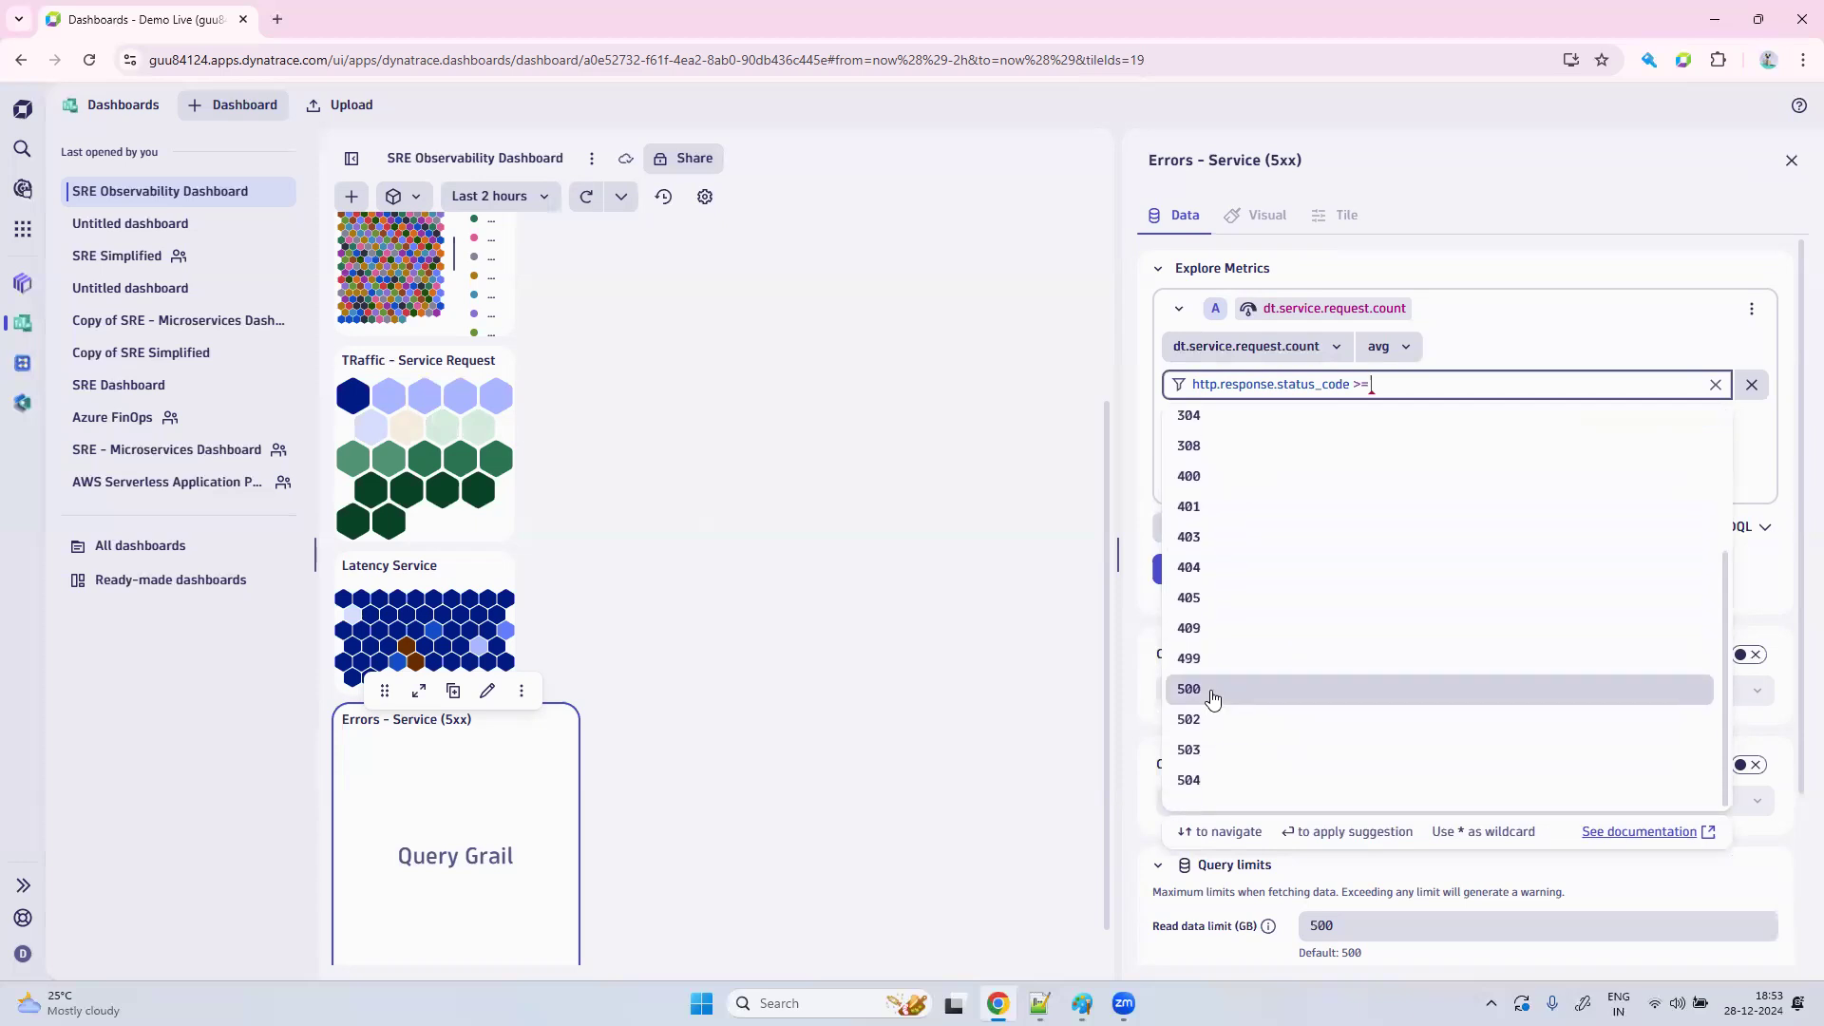
left_click(1213, 692)
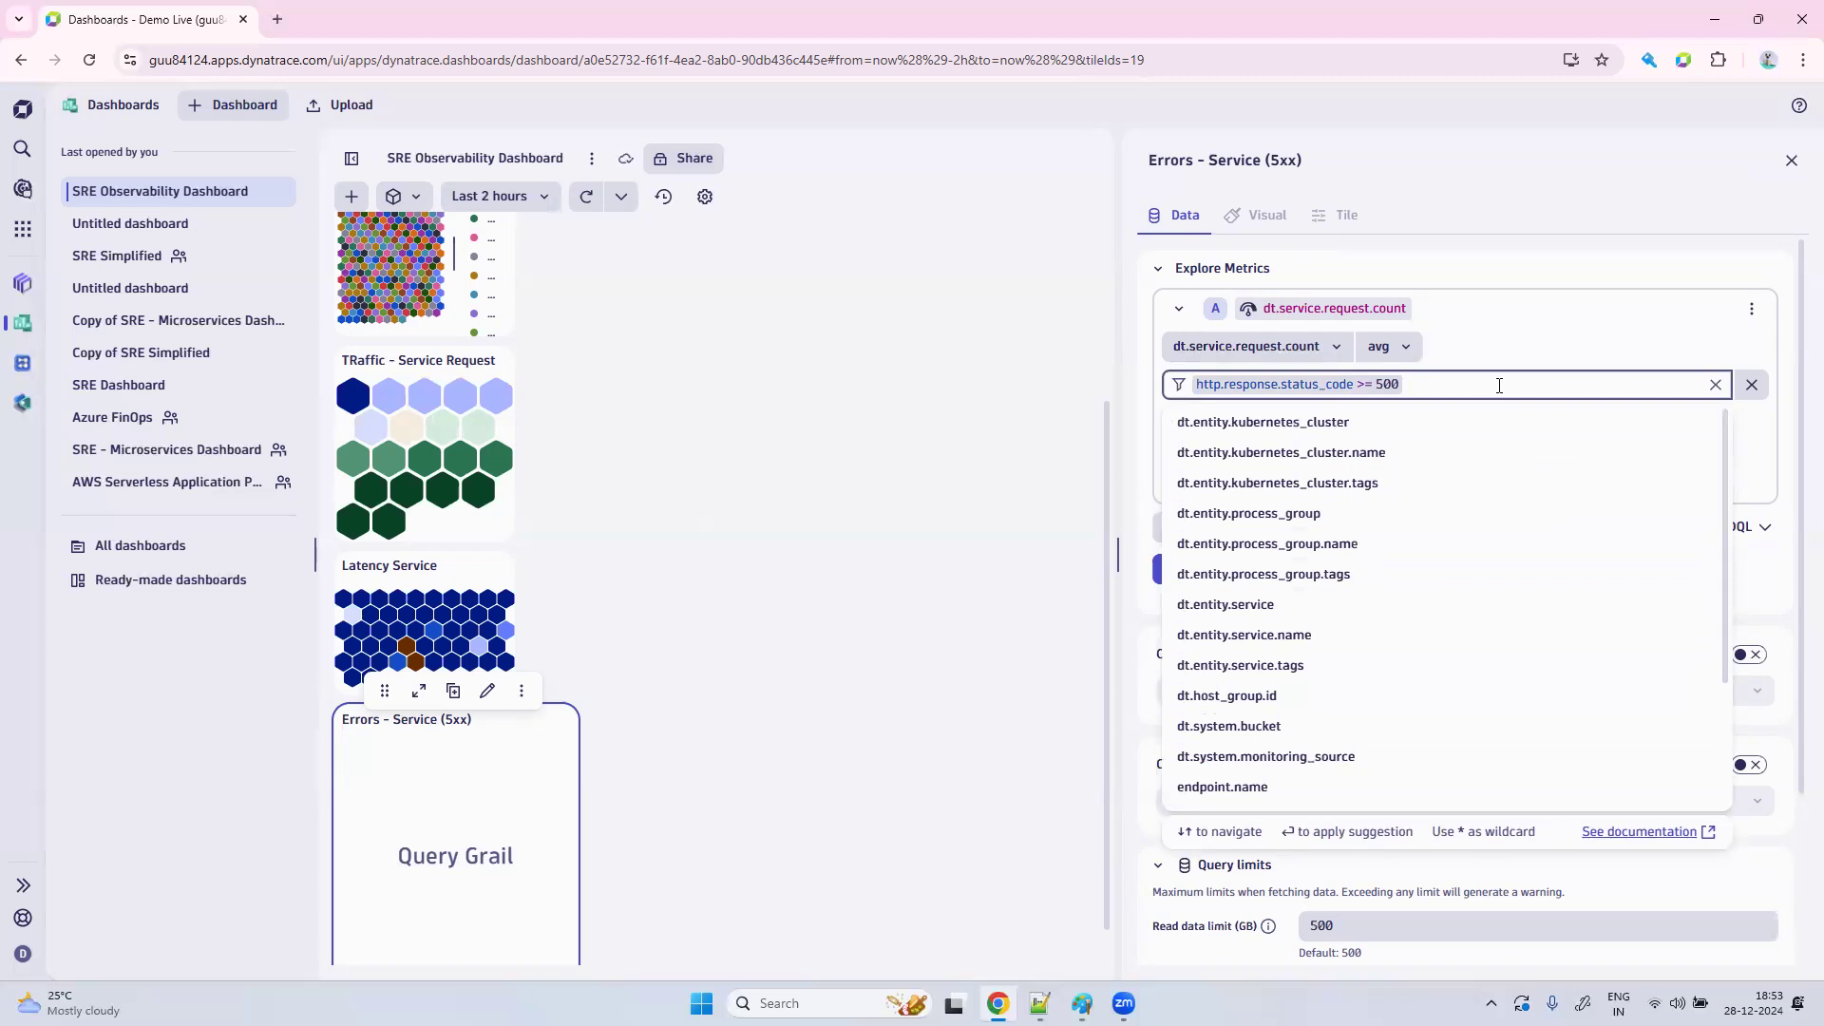
Extend the filter with an AND condition on http.response.status_code.
key("Caps_Lock")
type("AN")
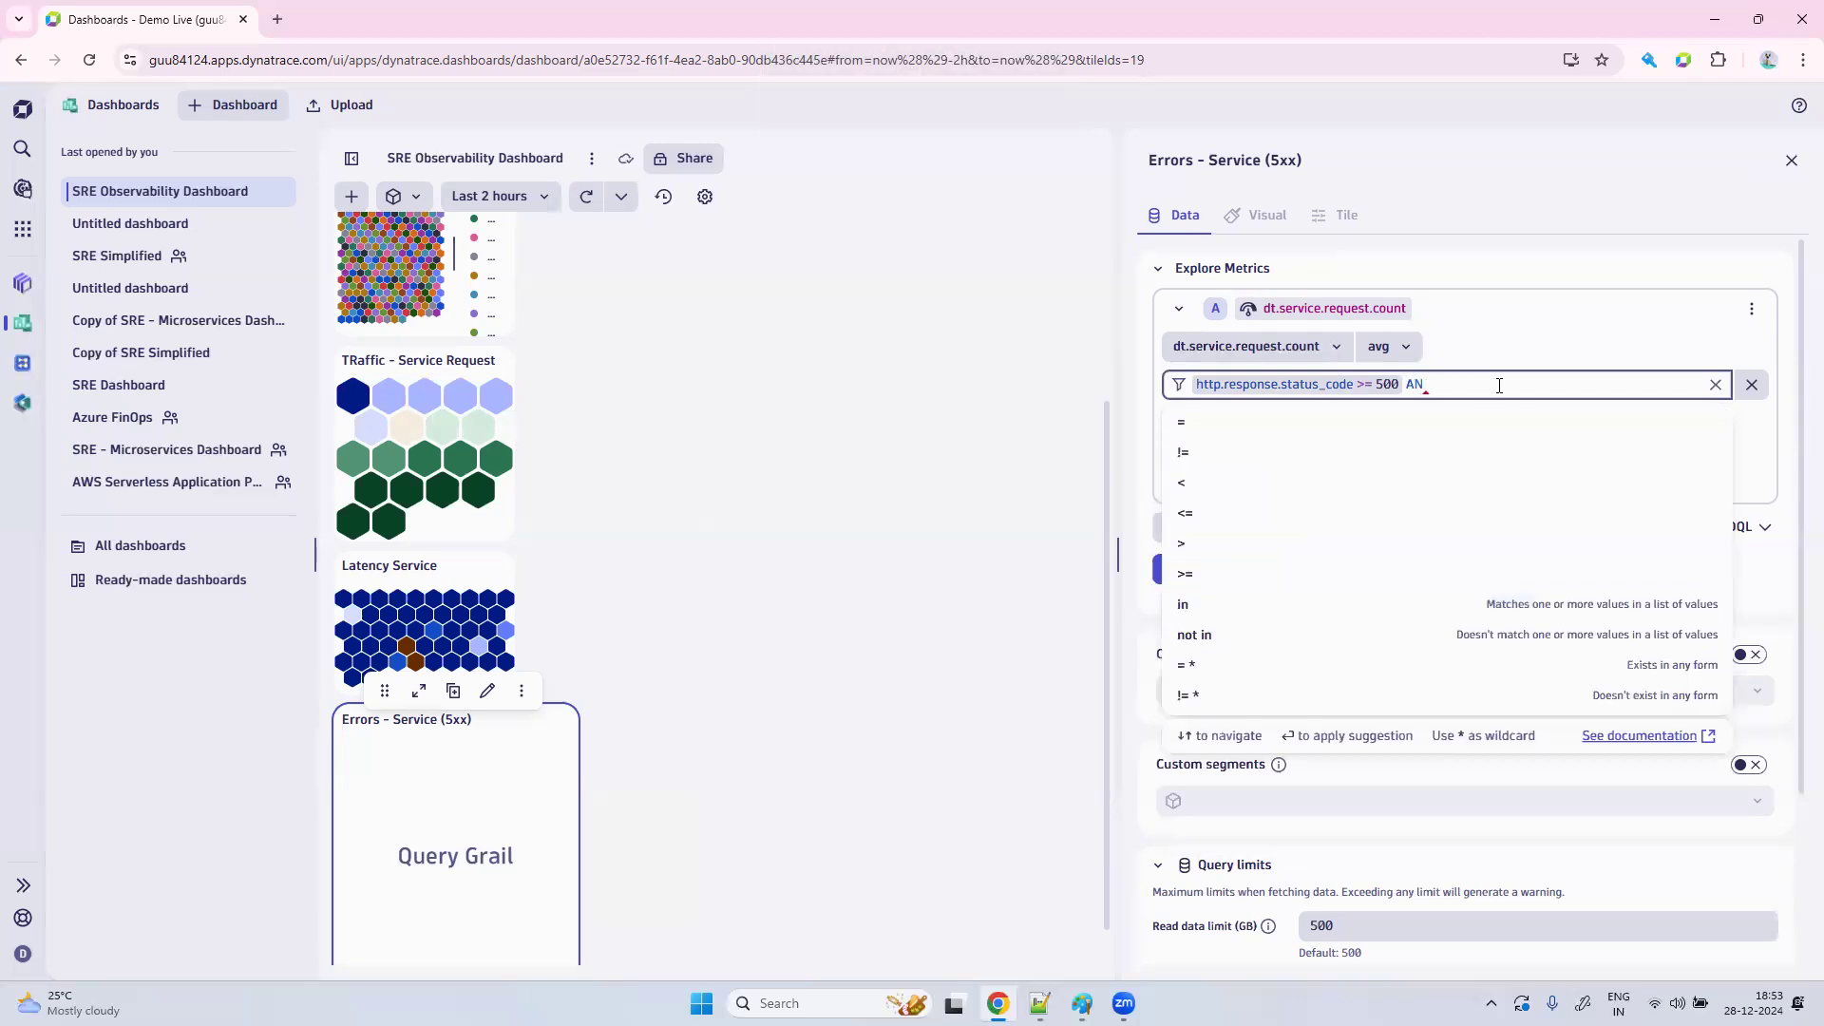
type("D ")
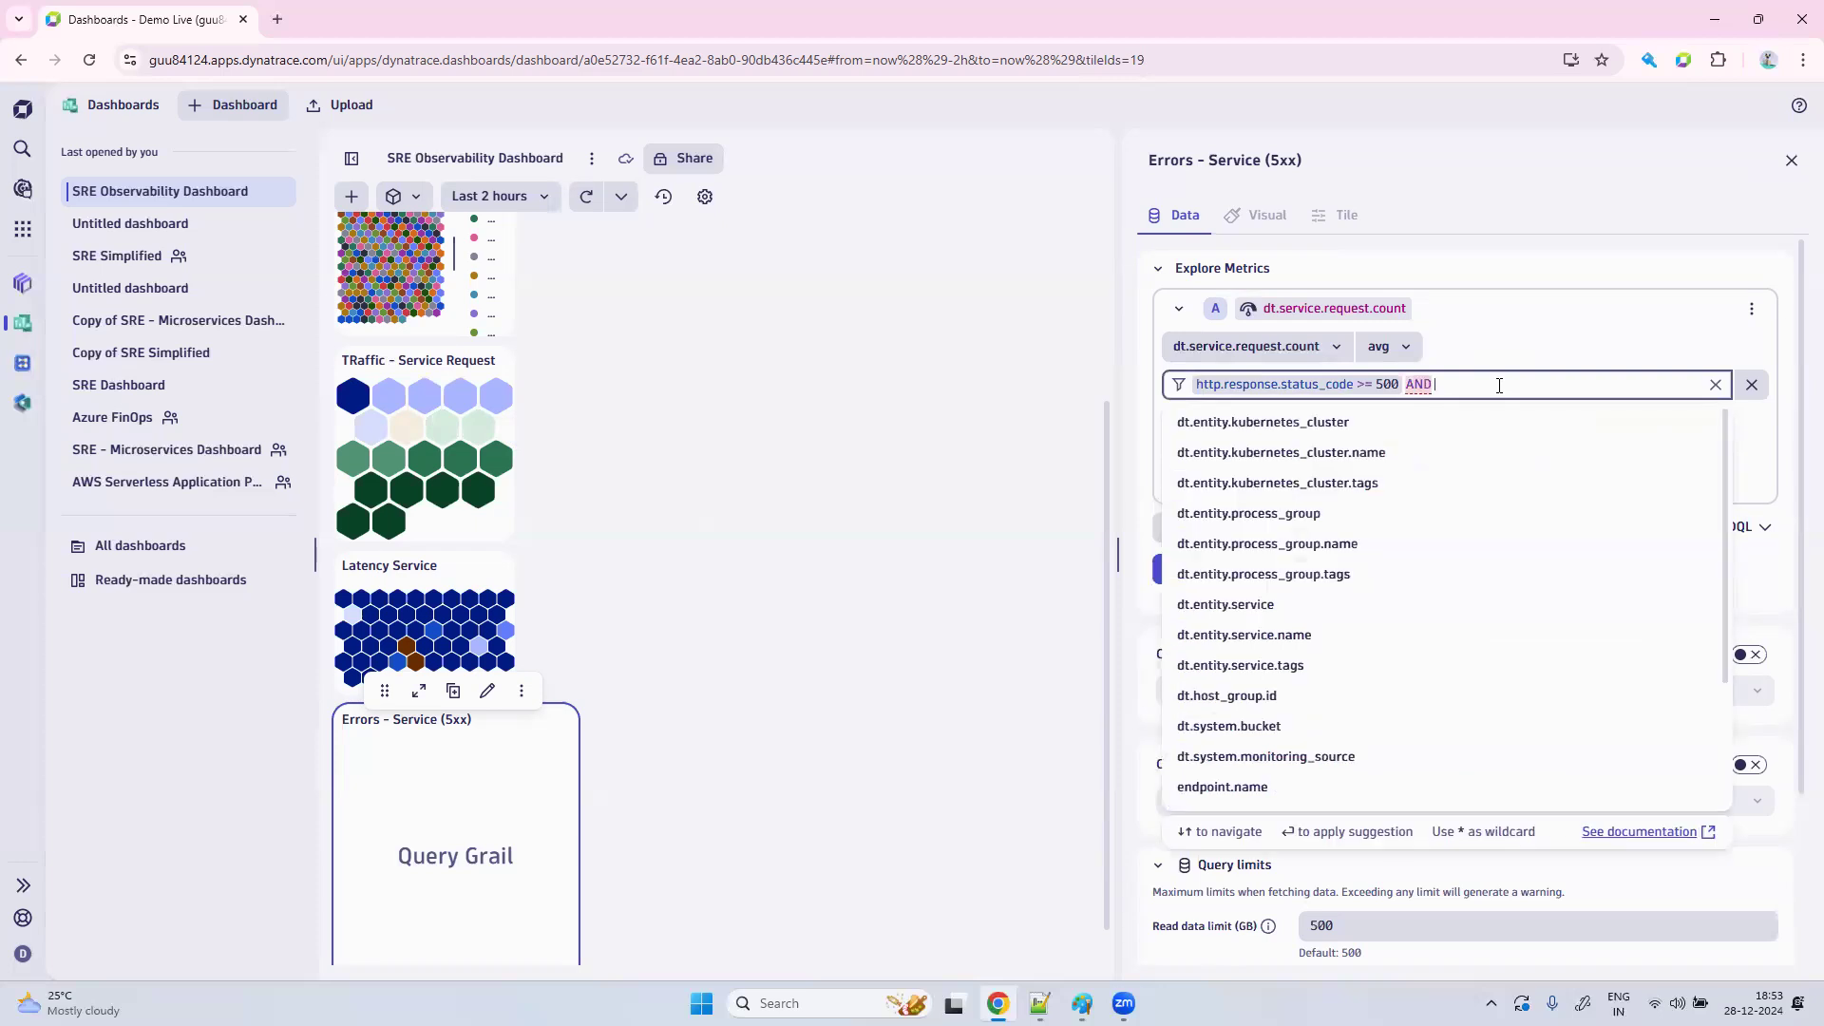
type("HT")
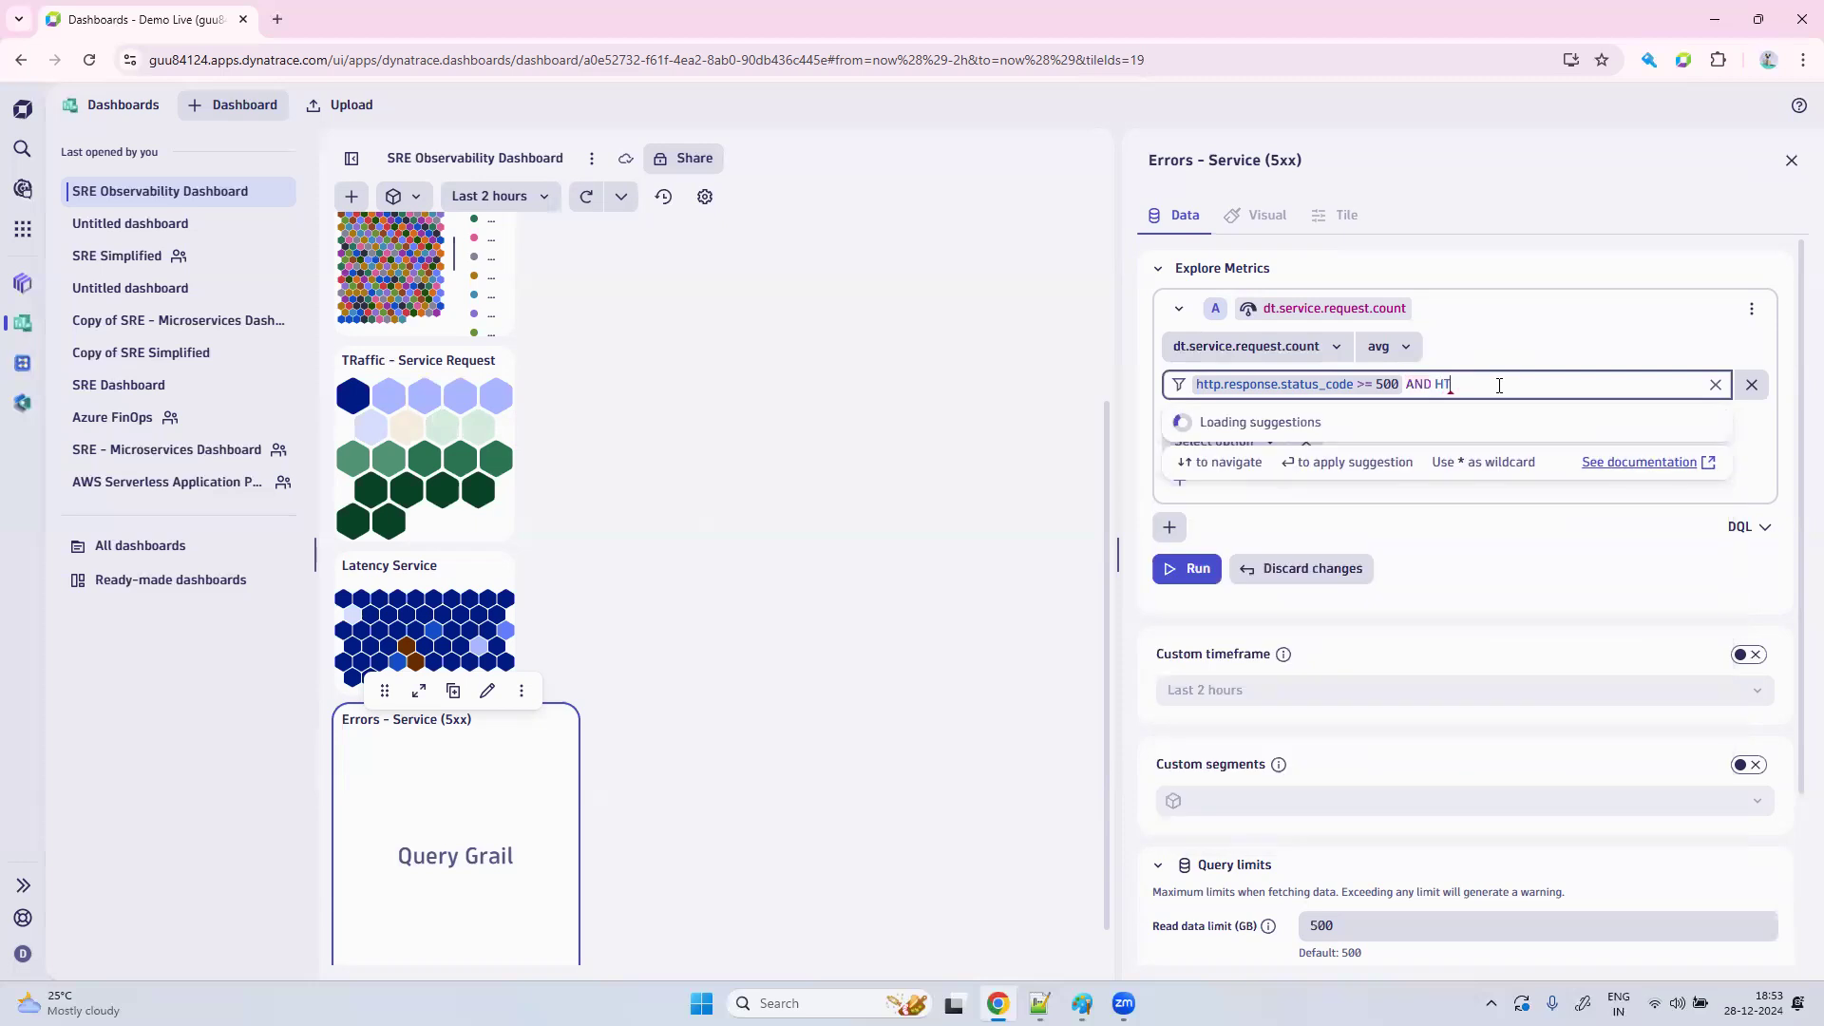
key("BackSpace")
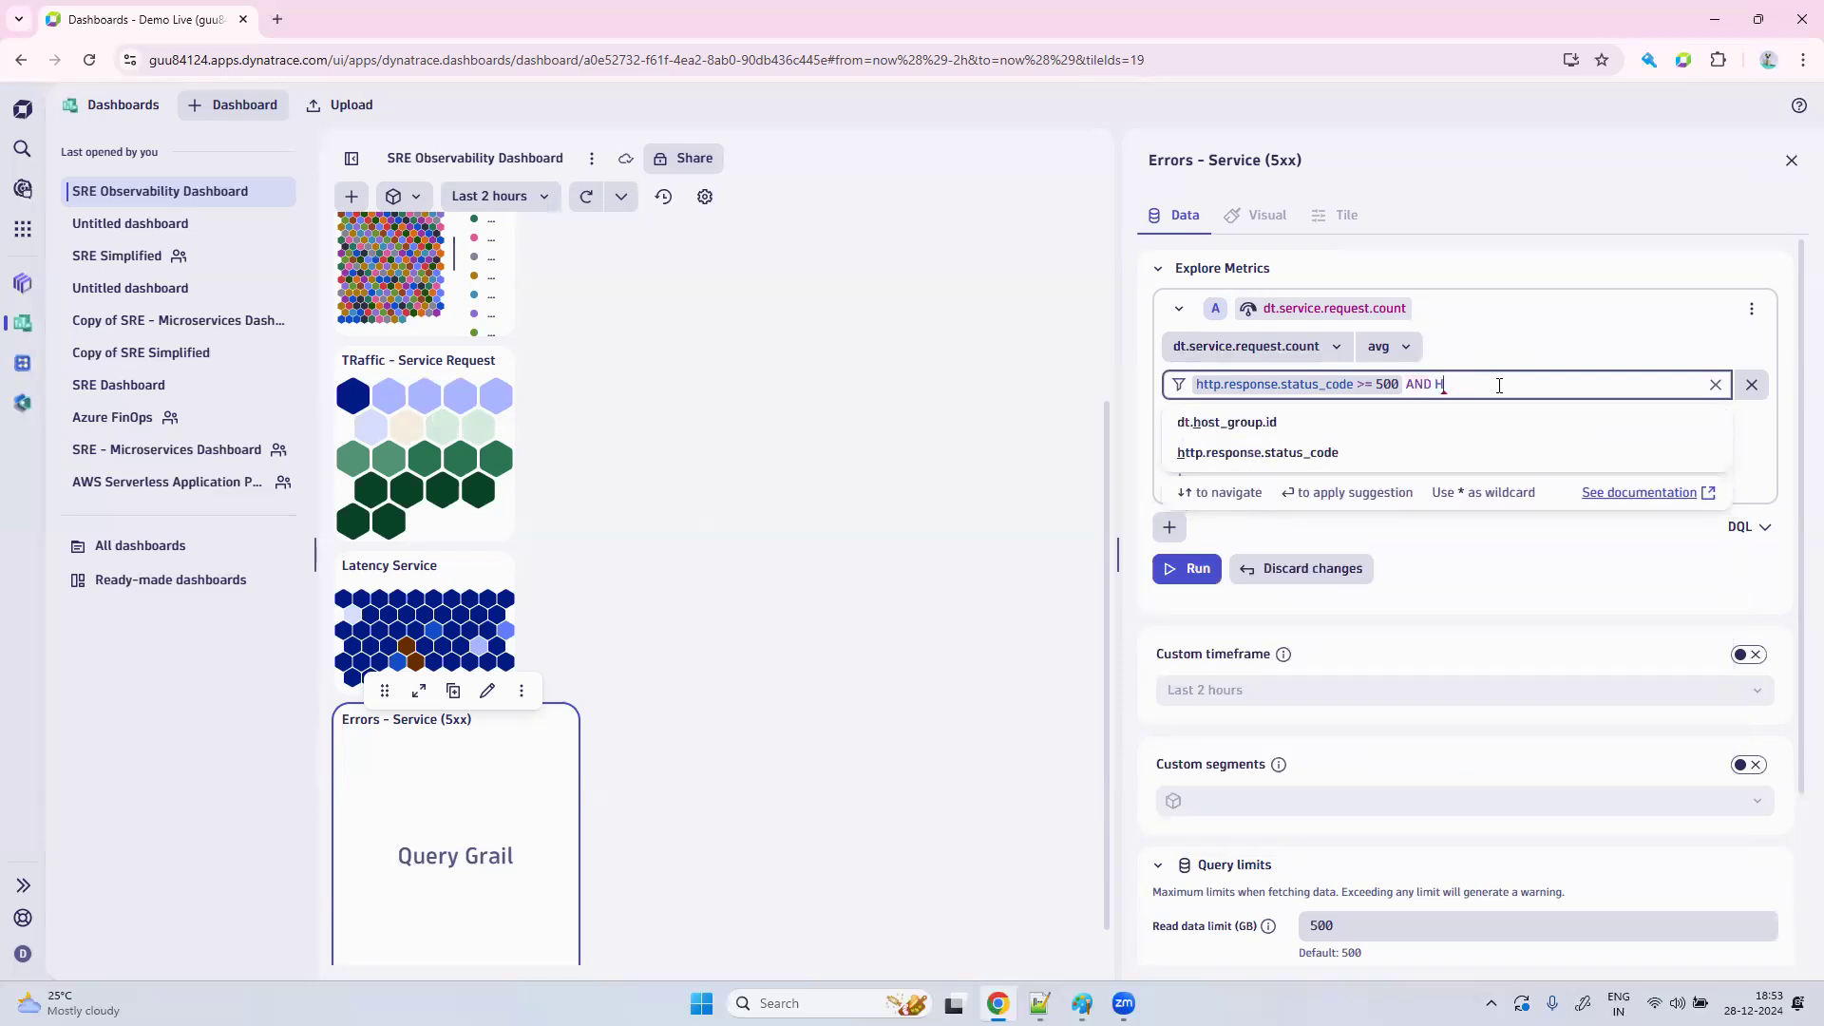
left_click(1333, 464)
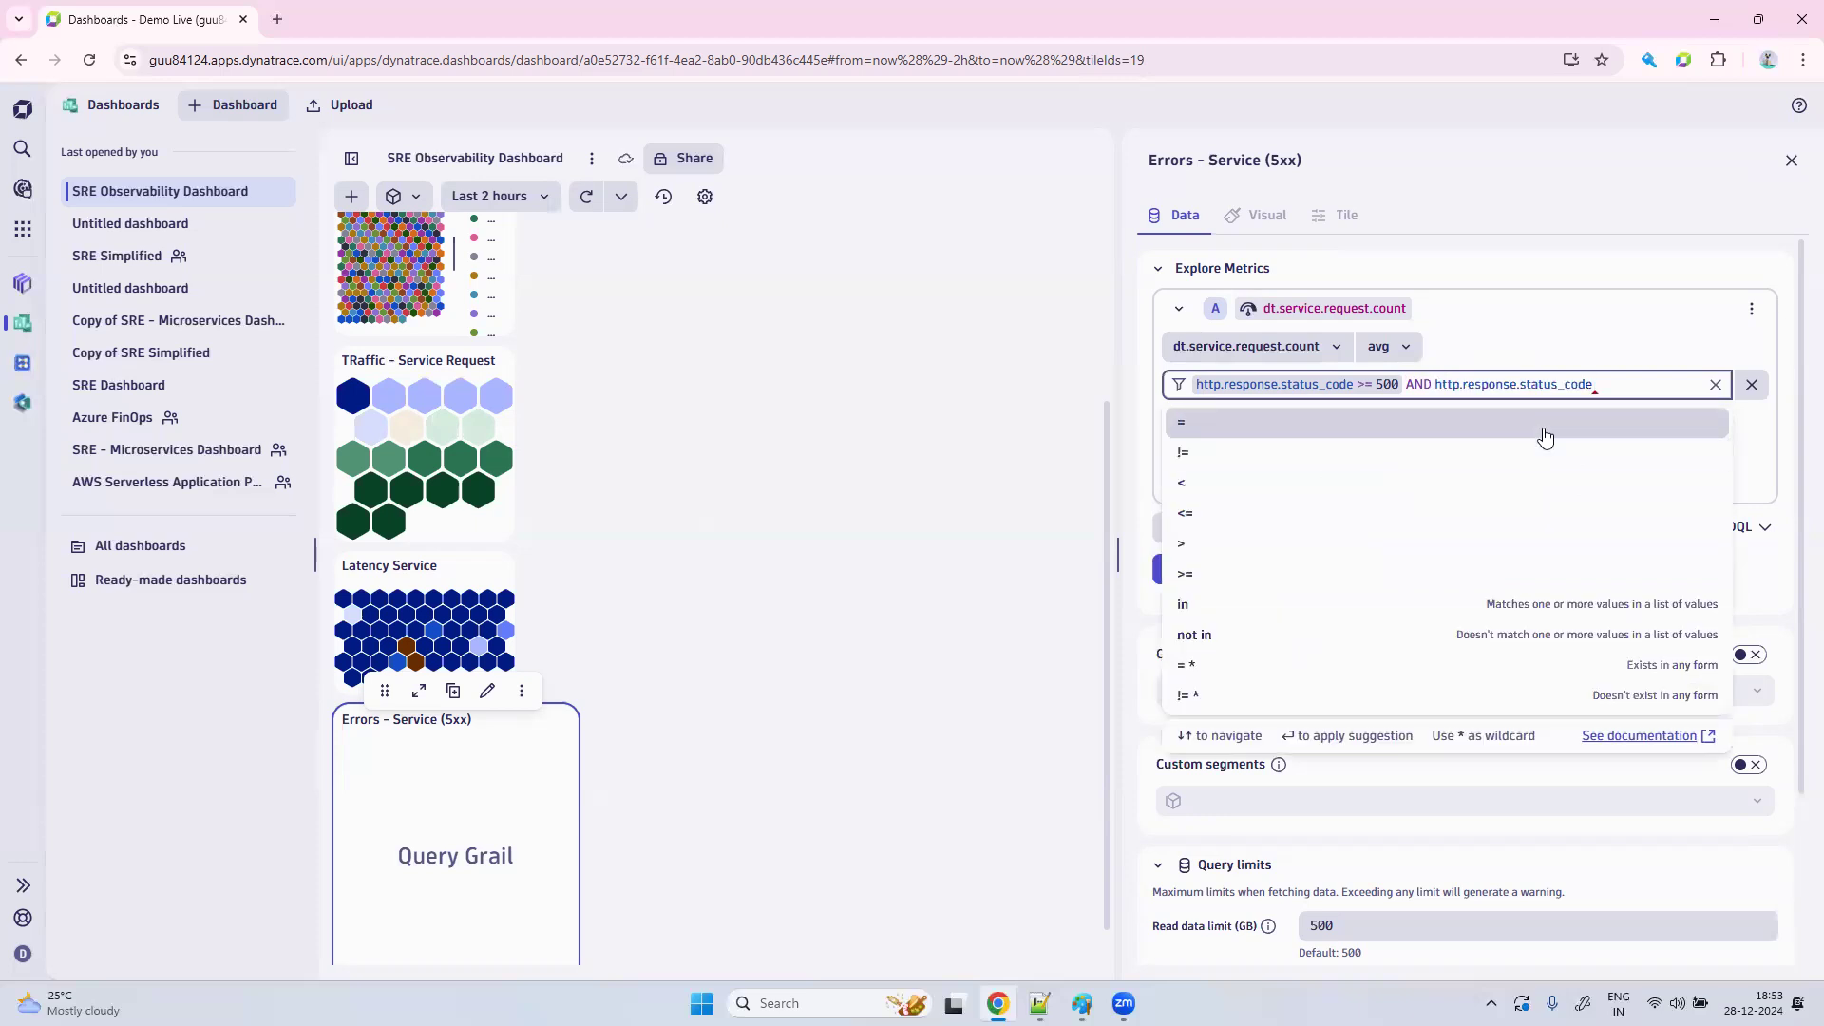
type(">=")
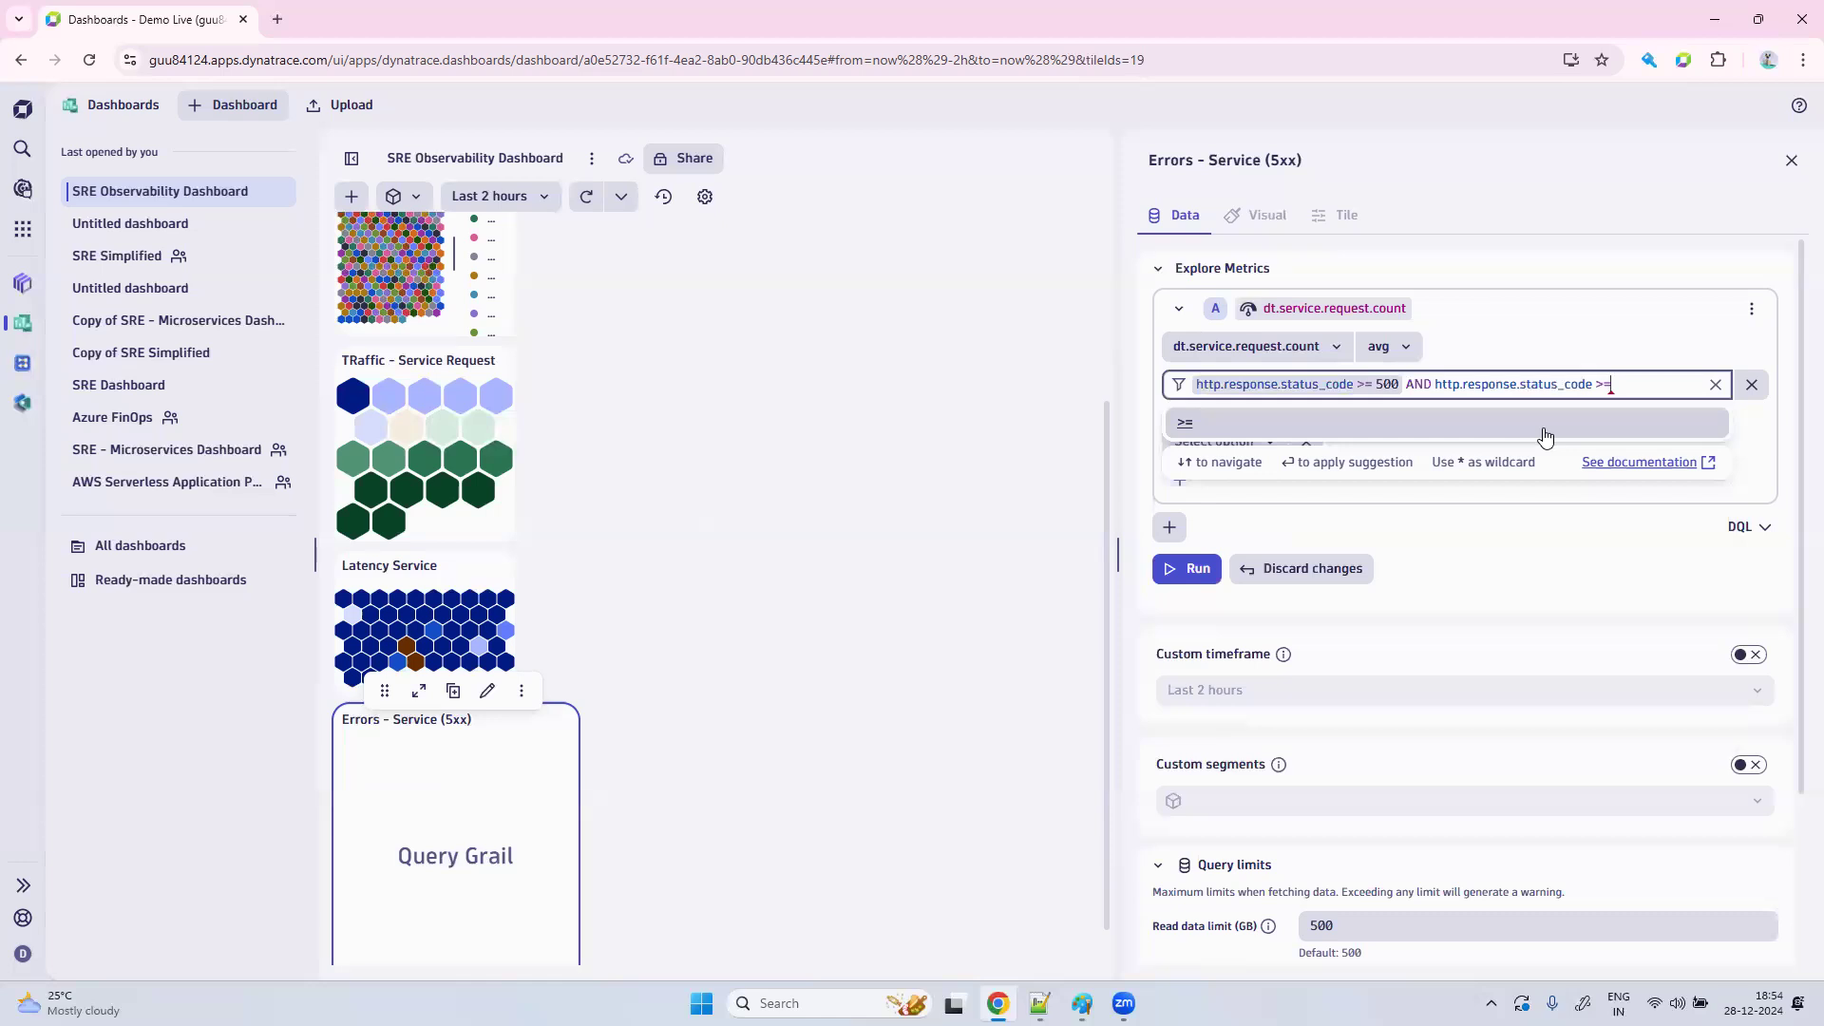
key("BackSpace")
key("BackSpace")
key("BackSpace")
type("<")
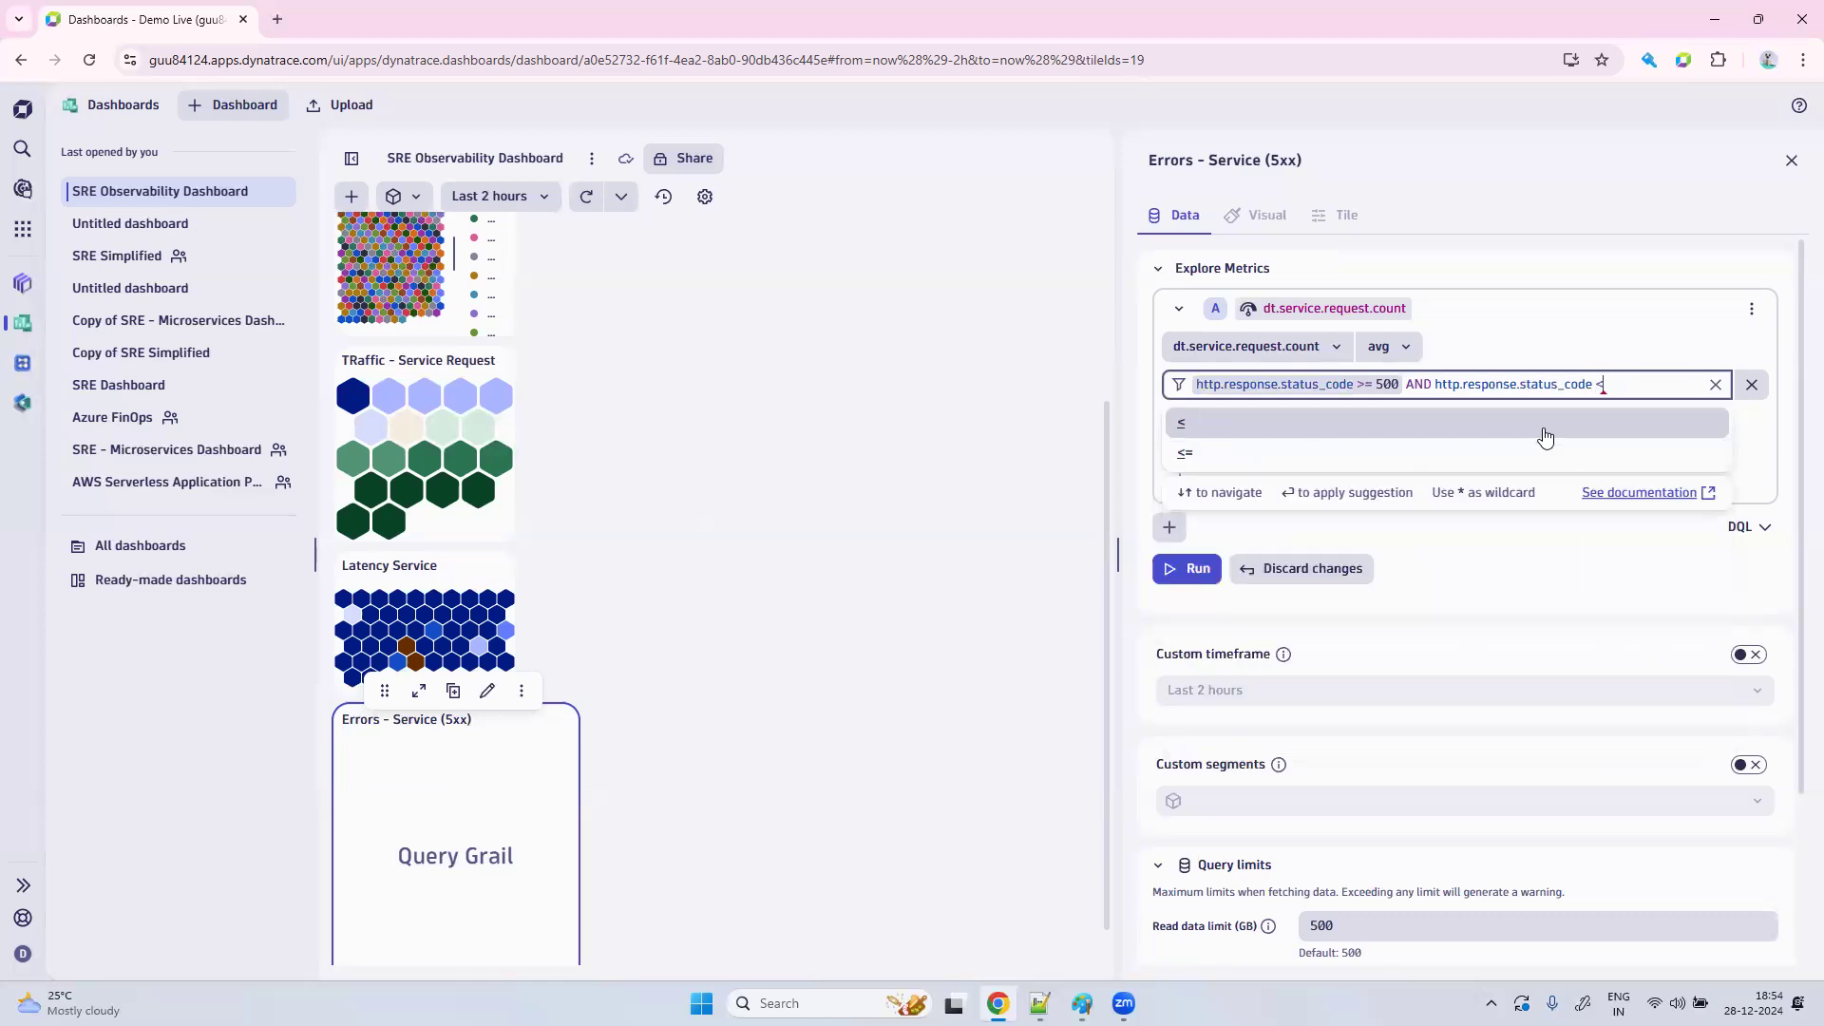
type("=")
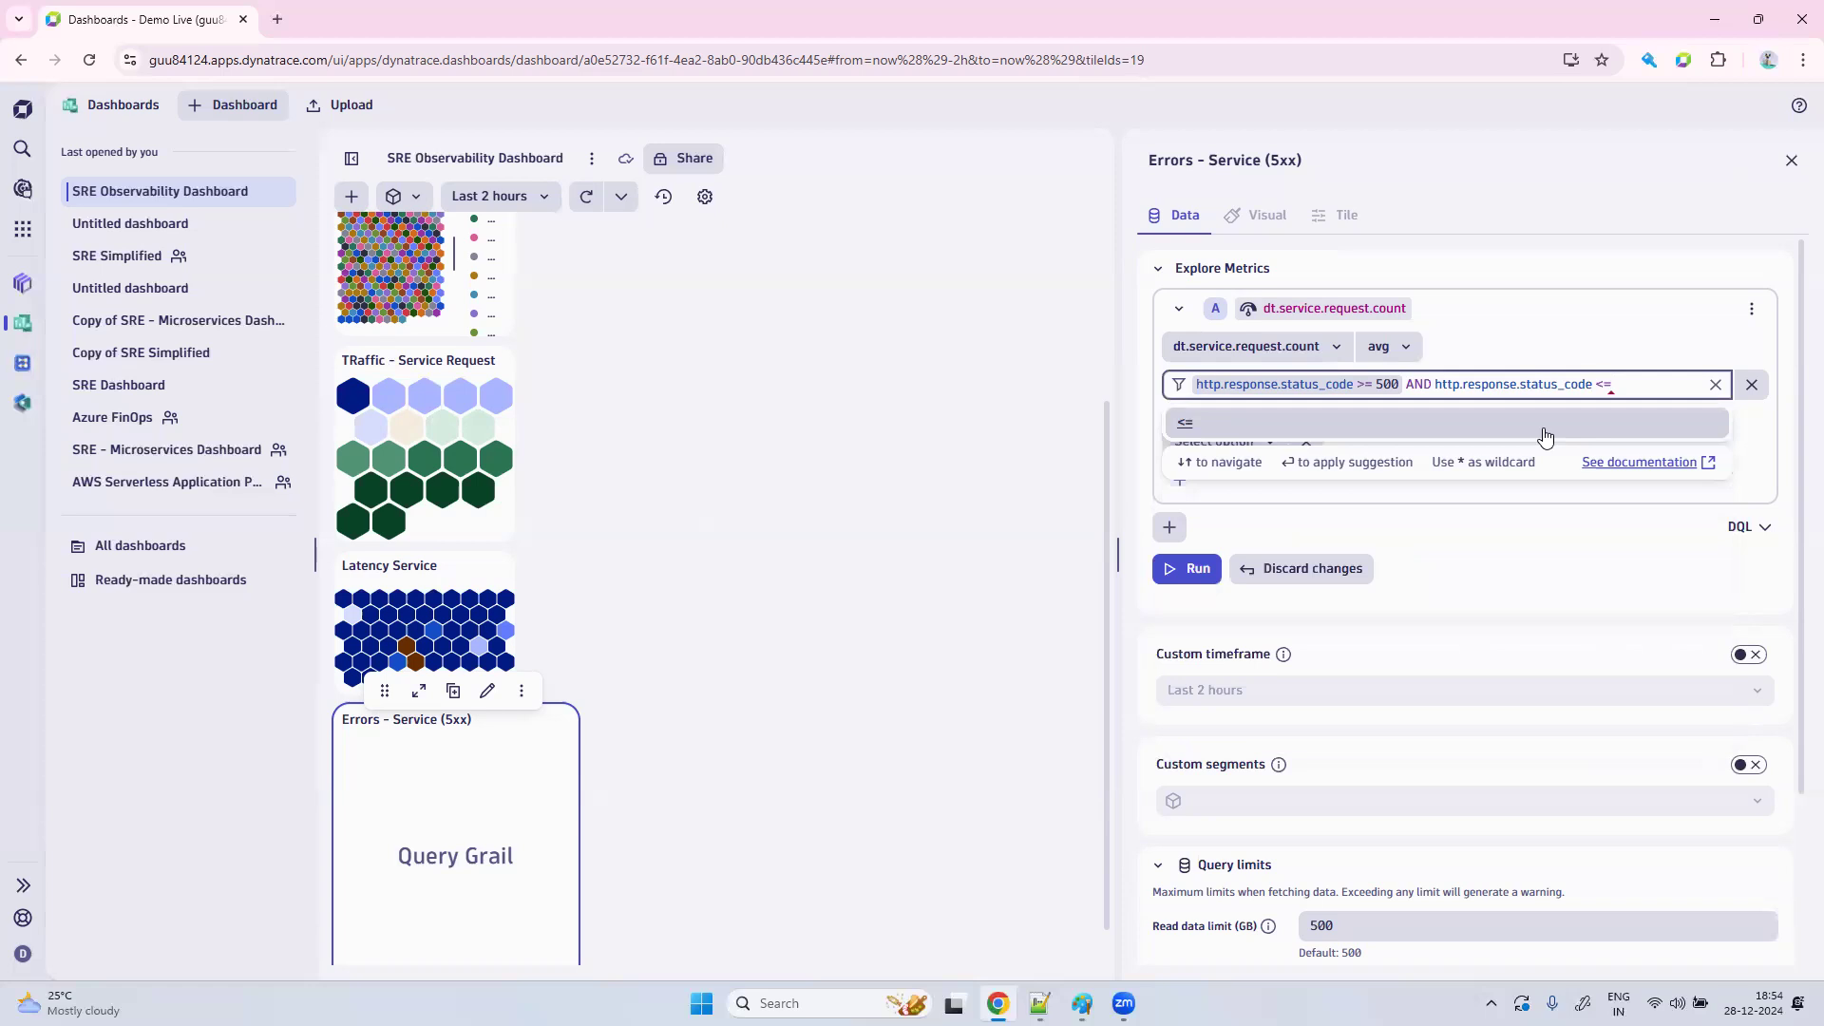
type("5")
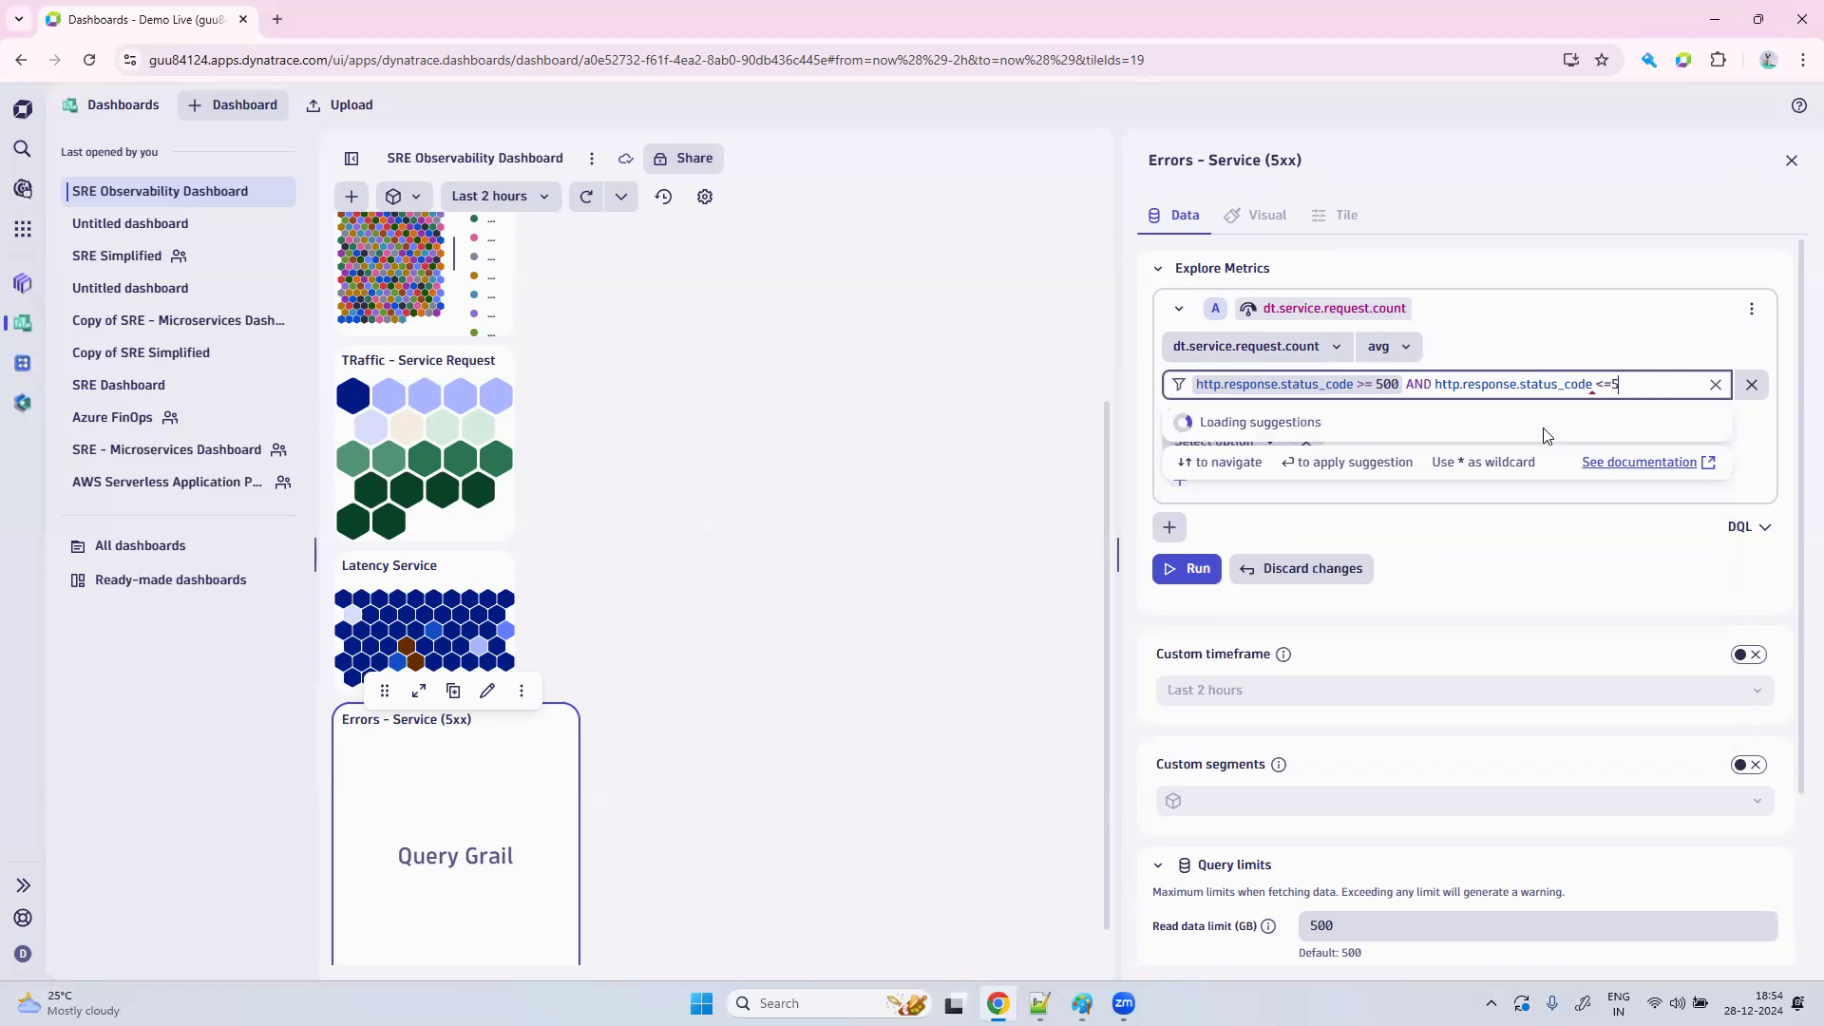
type("00")
key("BackSpace")
key("BackSpace")
type("99")
left_click(1428, 504)
left_click(1506, 430)
key("BackSpace")
key("BackSpace")
key("BackSpace")
key("BackSpace")
key("BackSpace")
key("BackSpace")
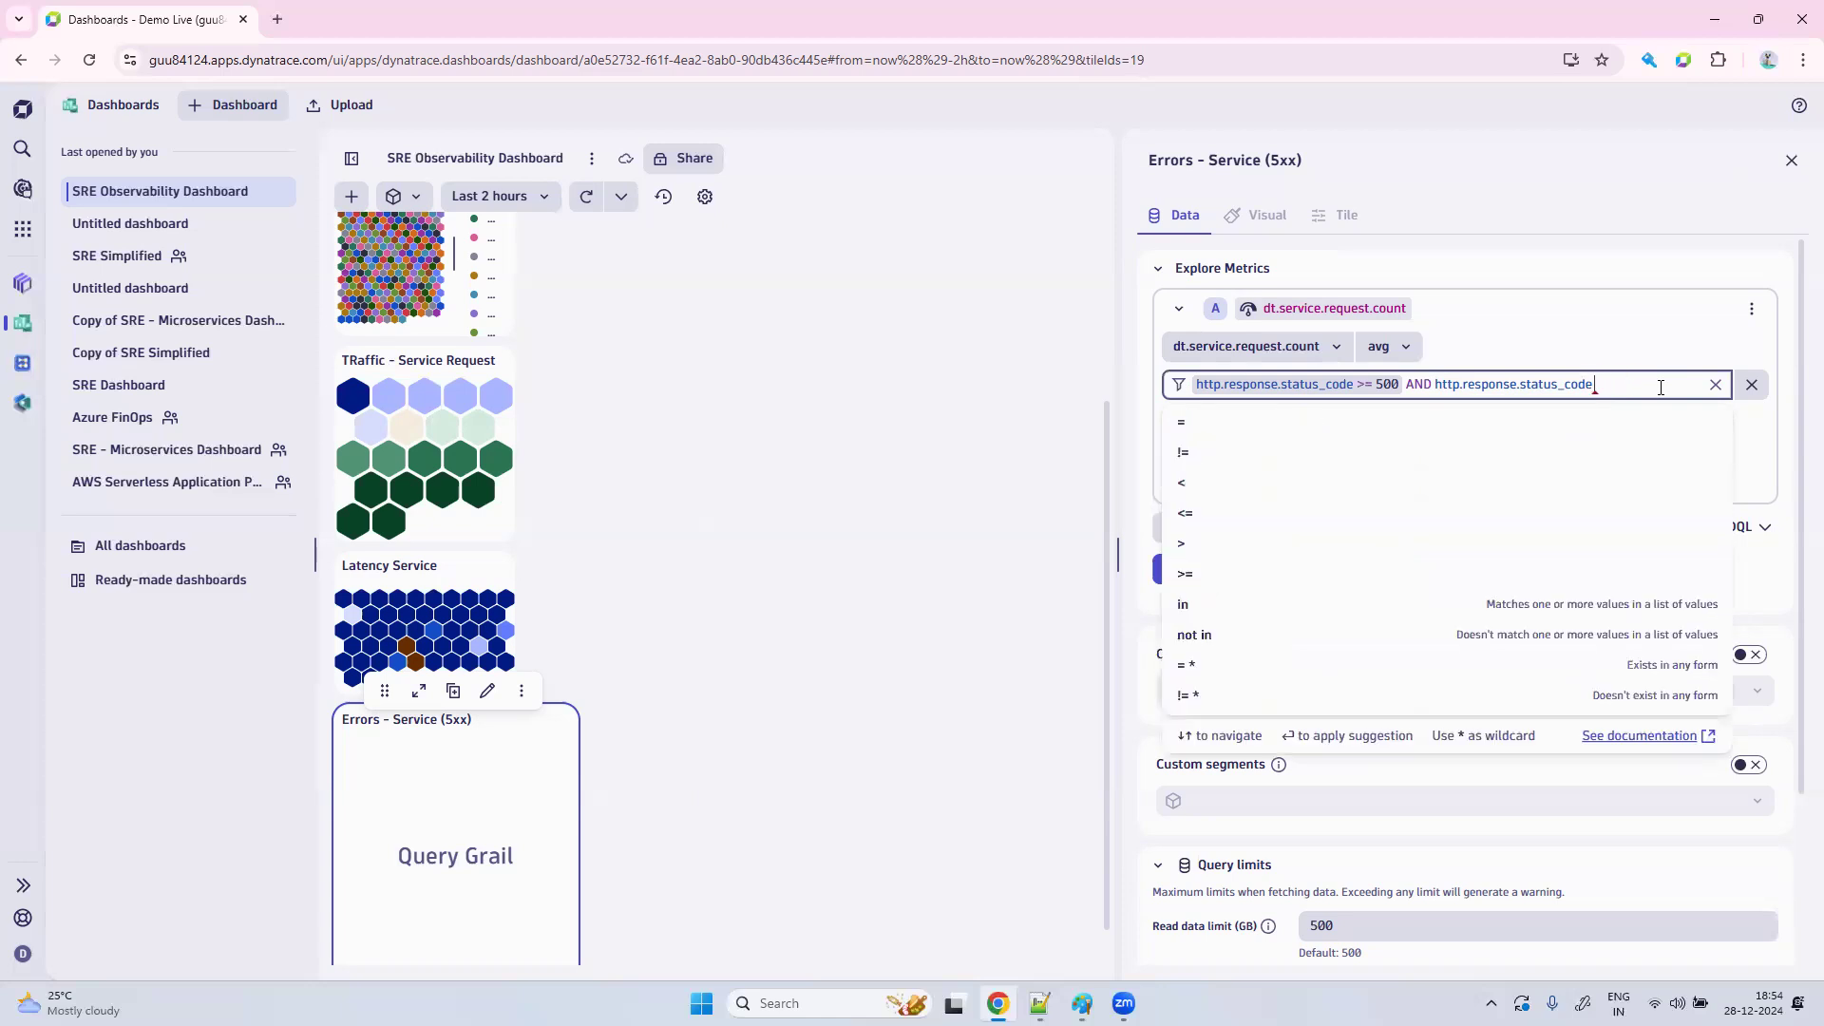
key("BackSpace")
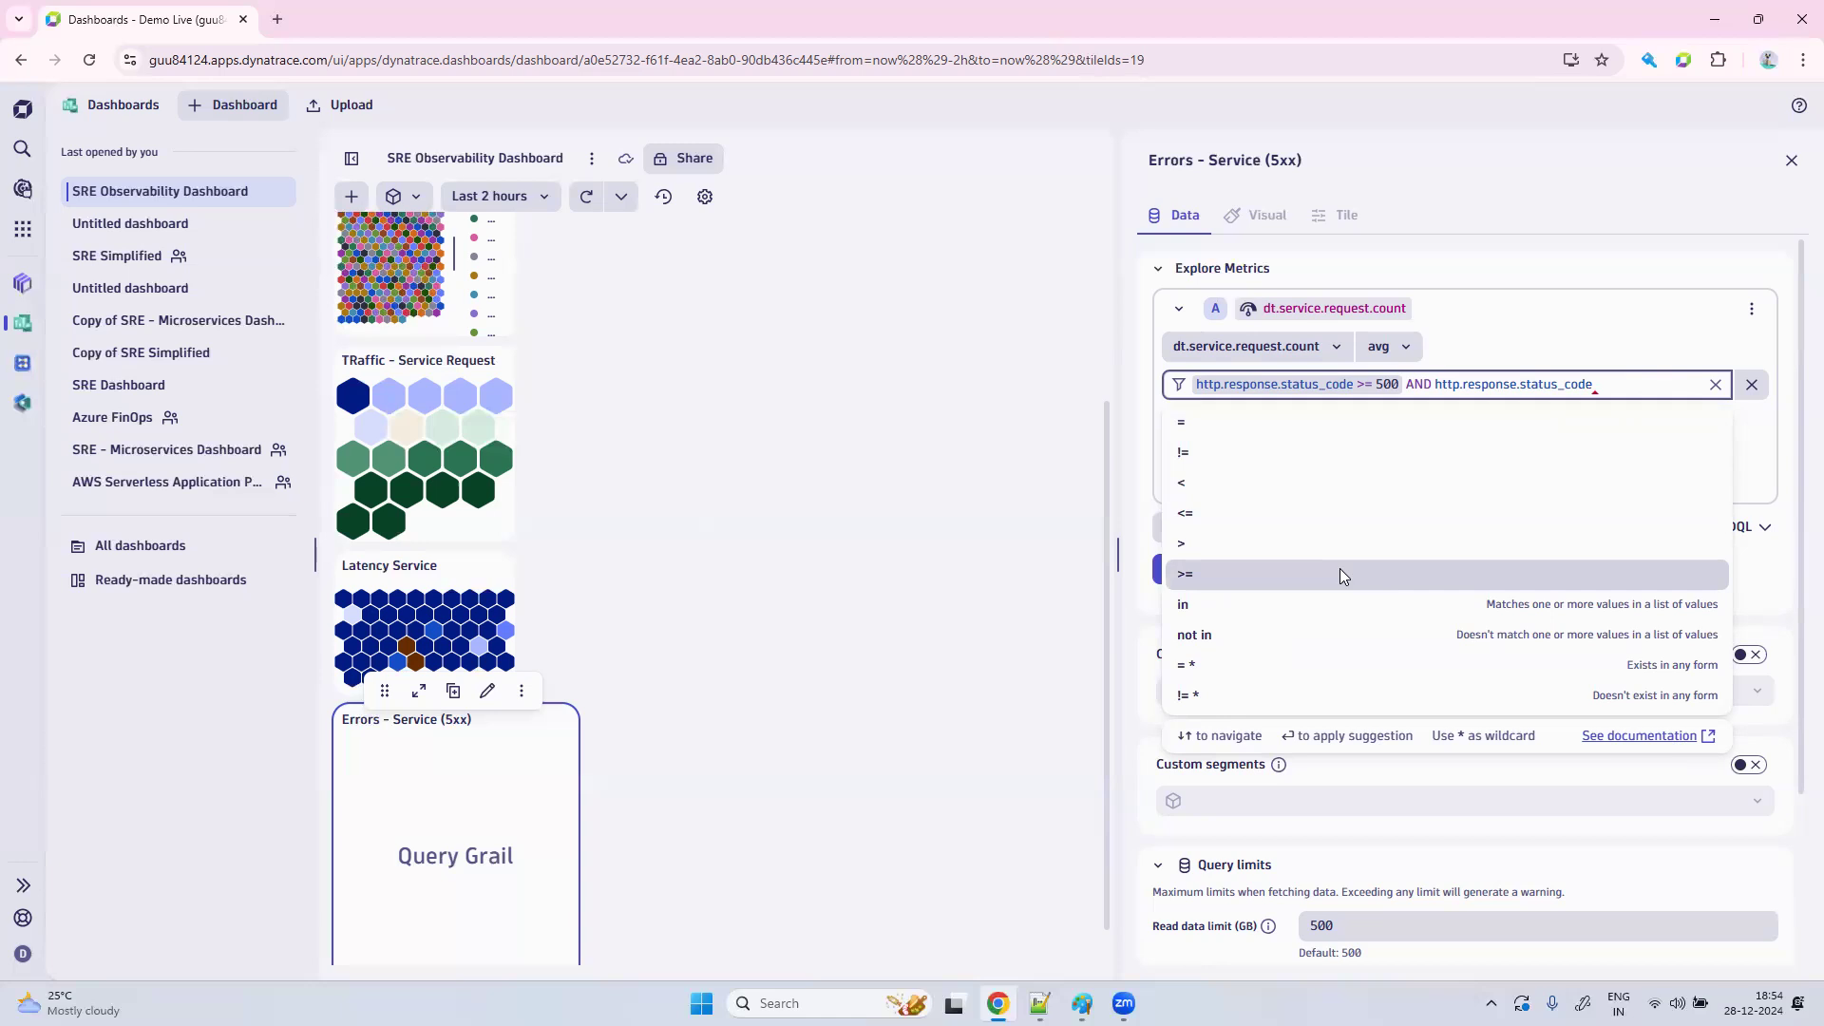
Complete the second status code condition as <= 599 and run the query.
left_click(1270, 522)
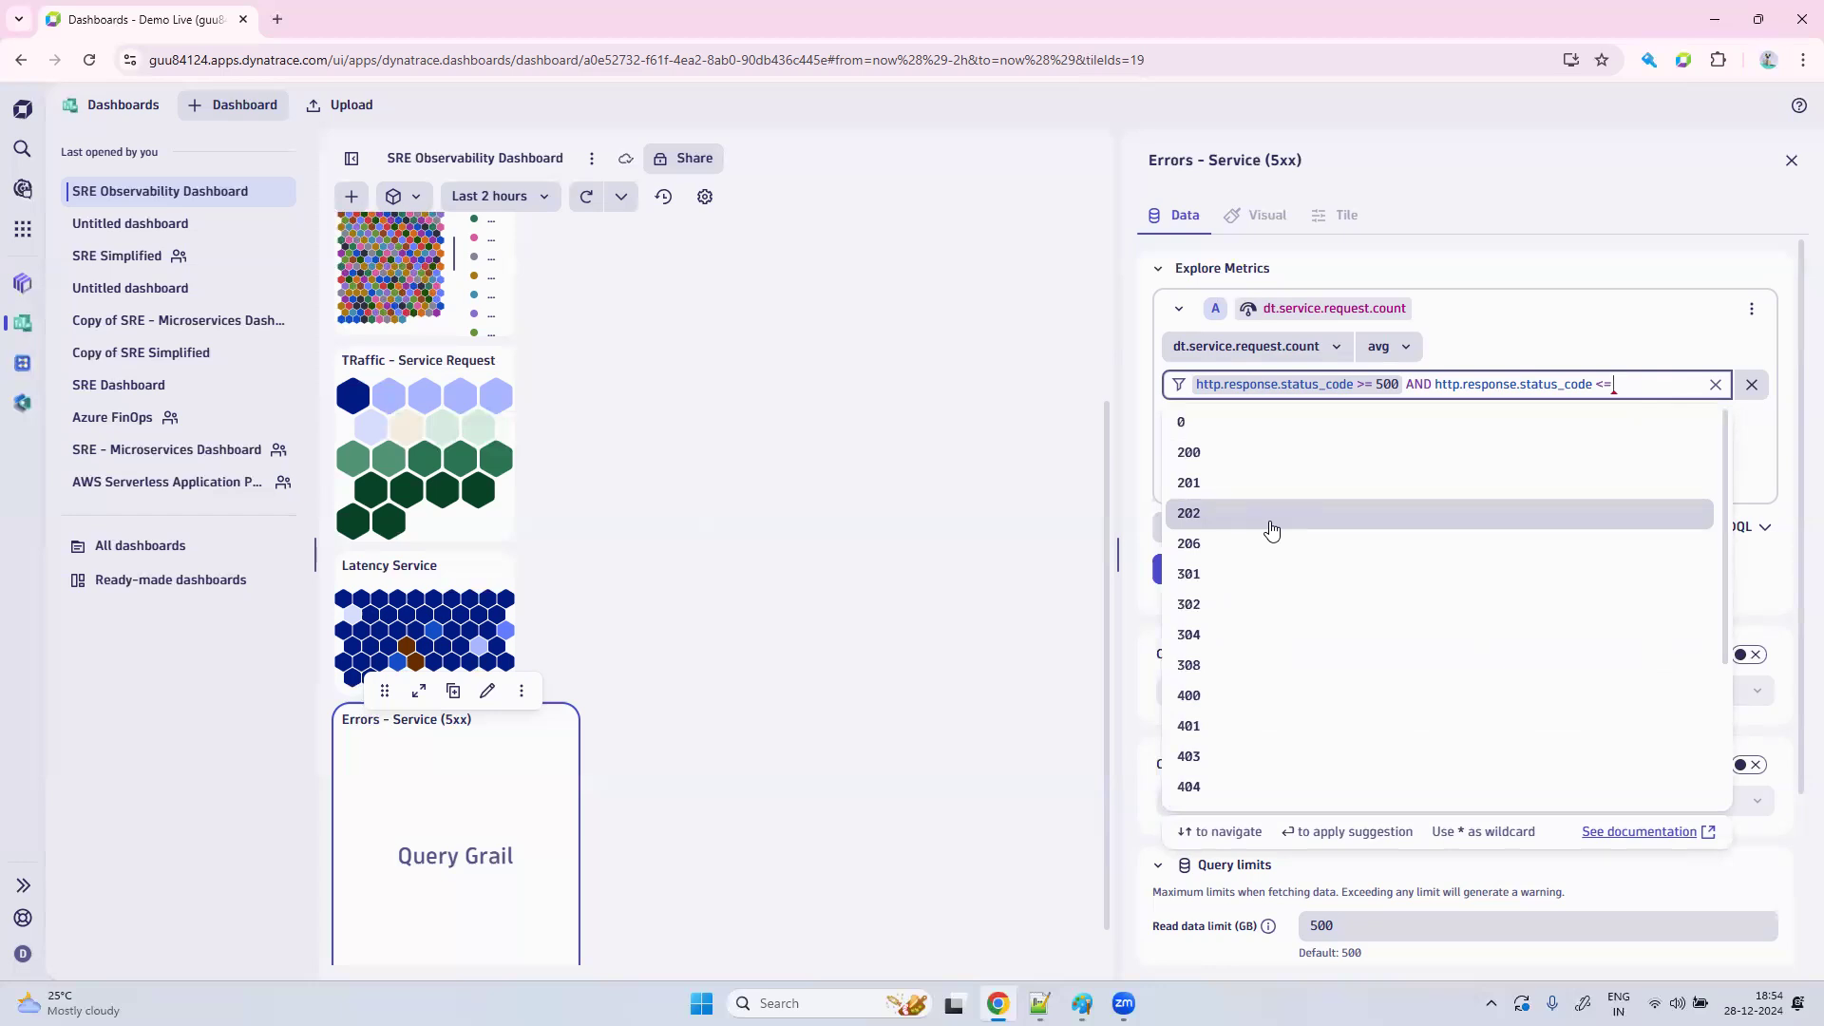
scroll(1245, 660, "down", 3)
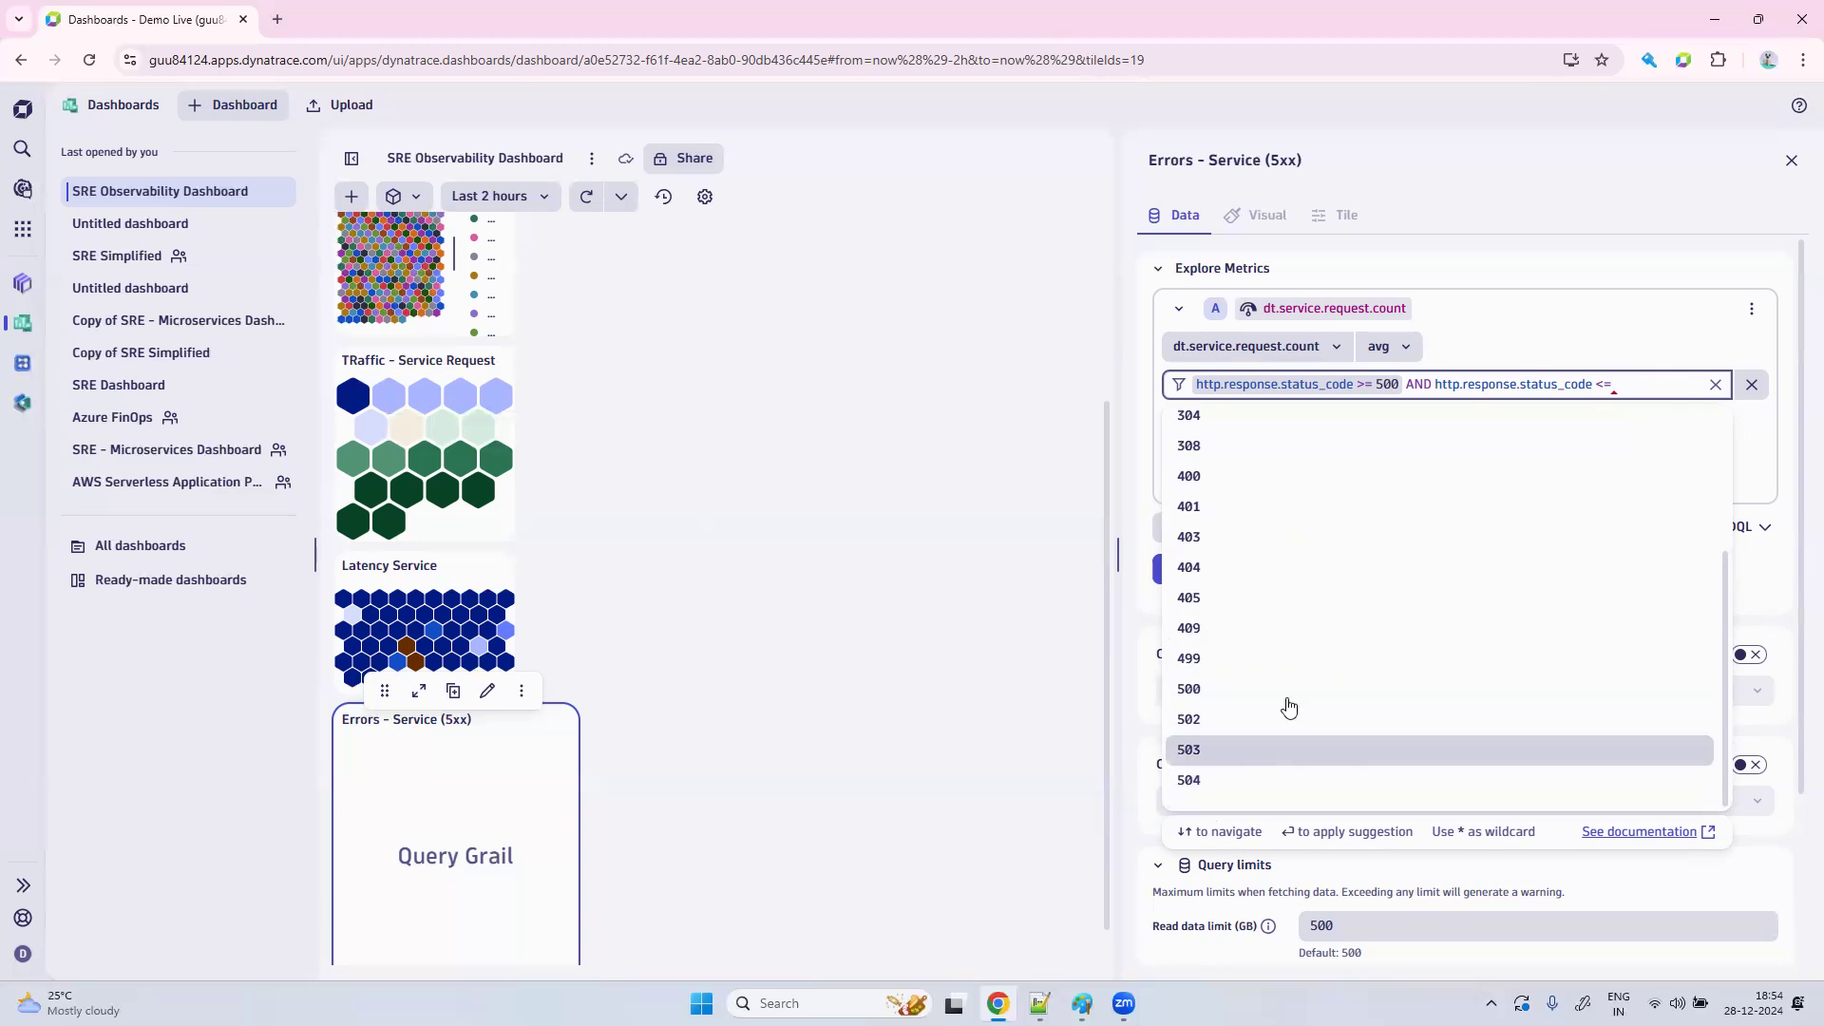
type("5")
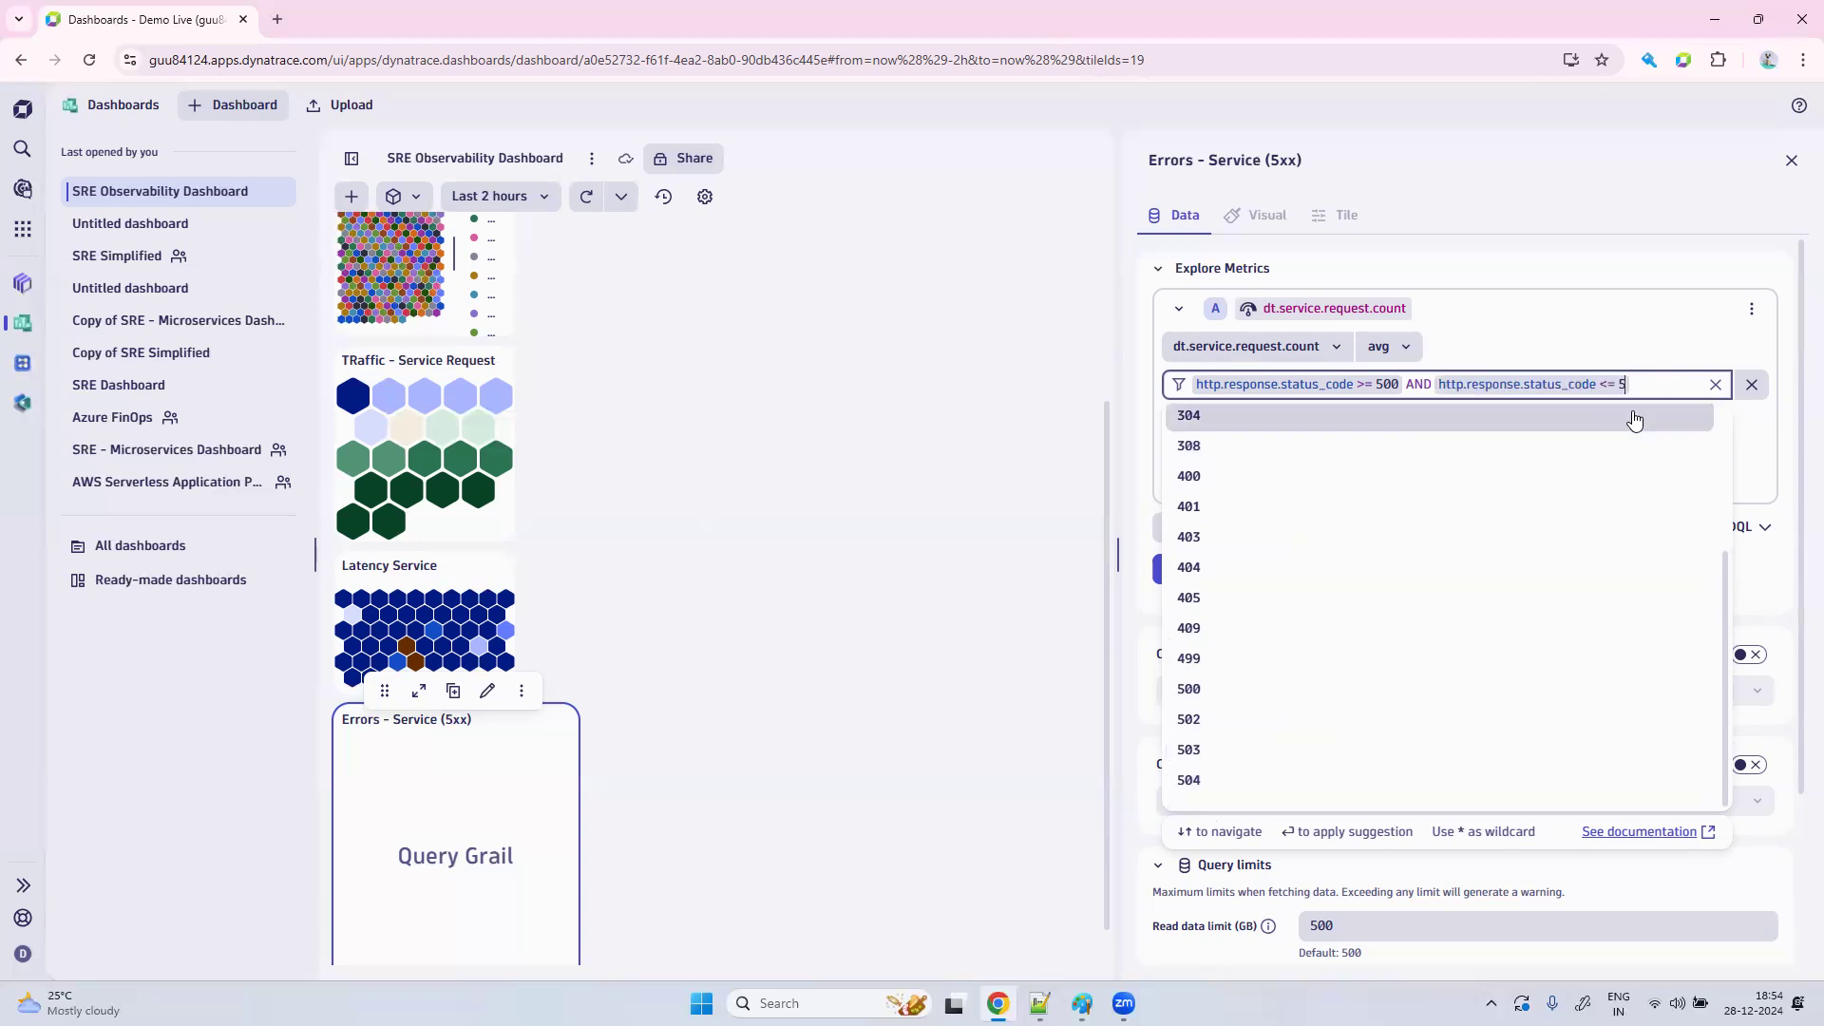
type("99")
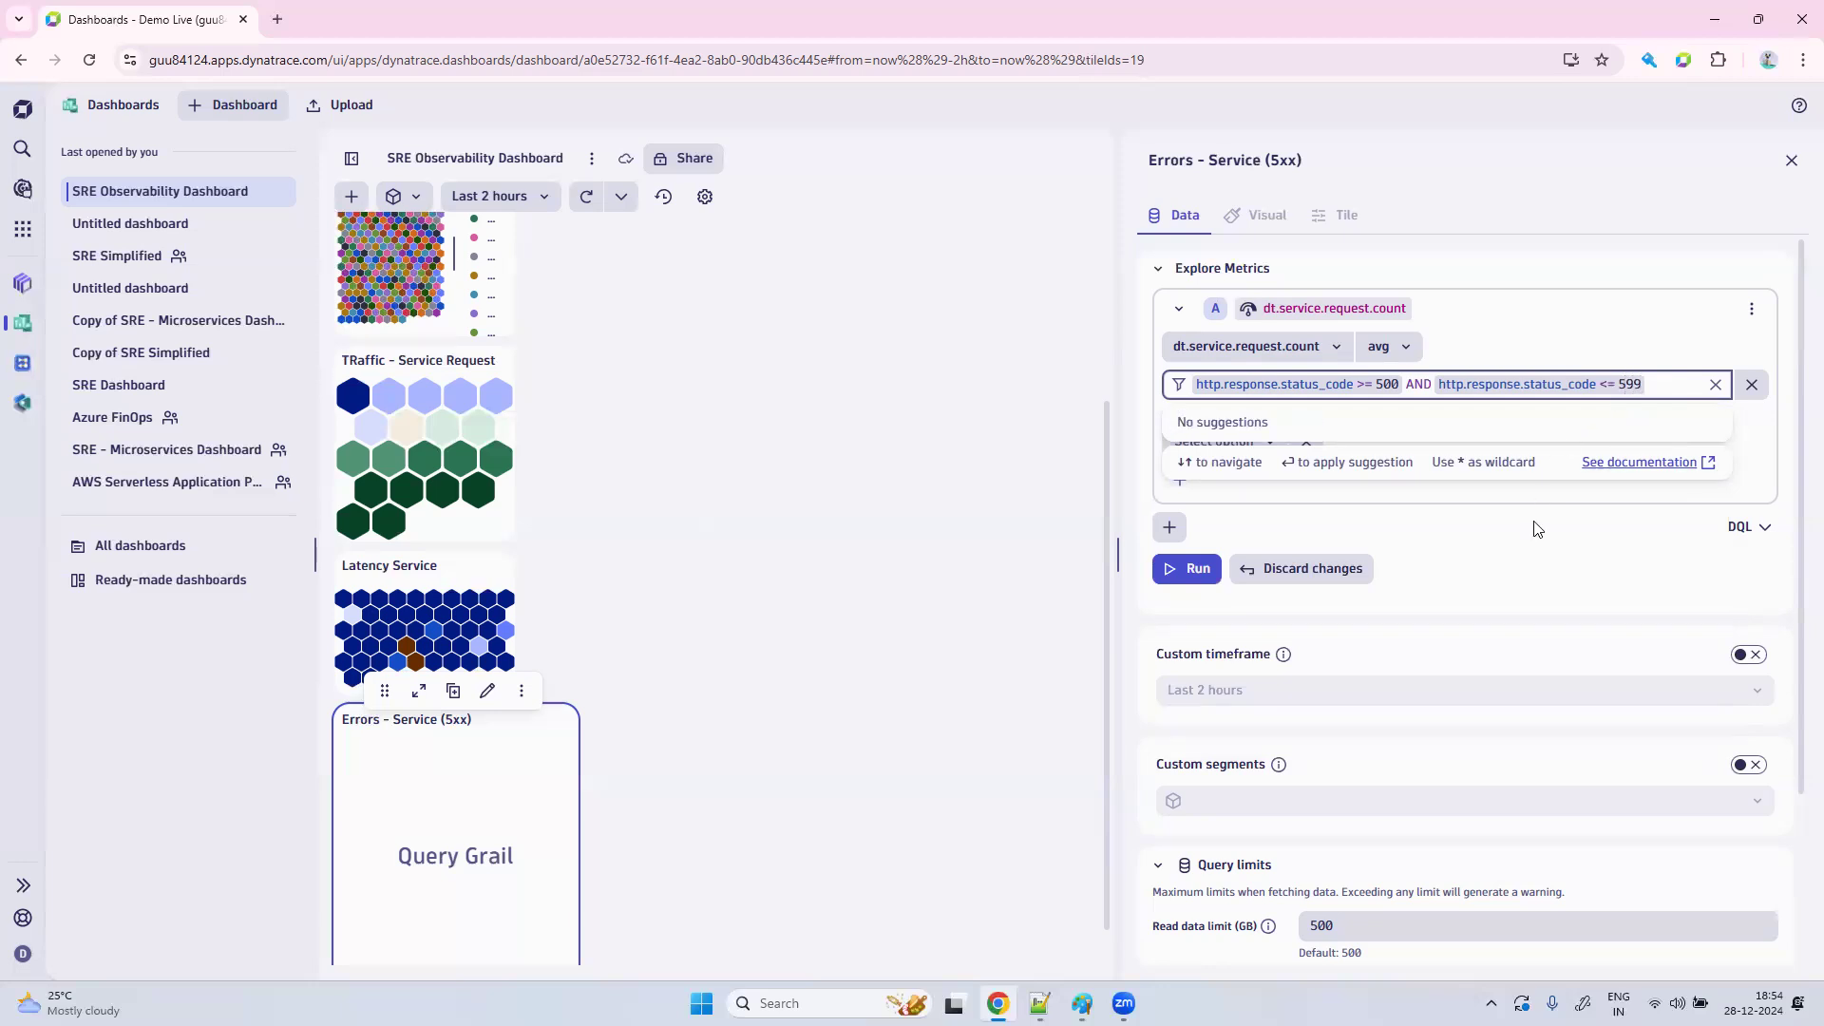
left_click(1527, 552)
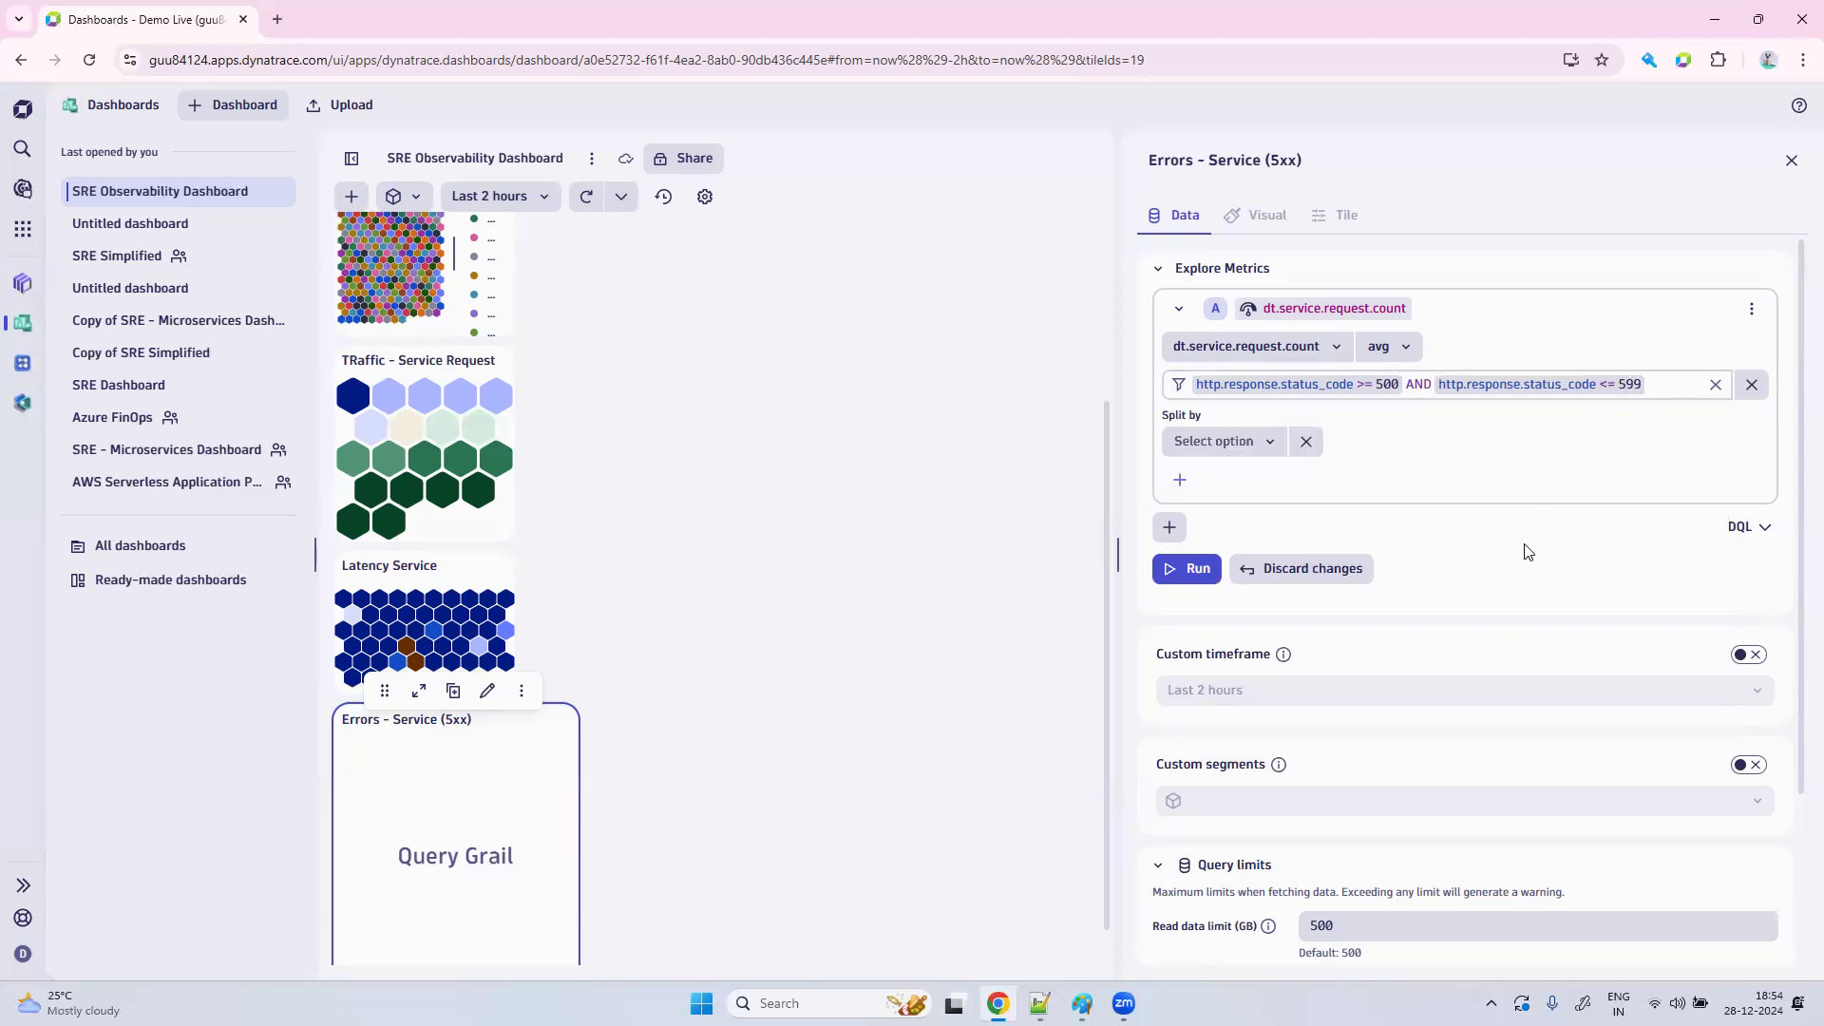
left_click(1192, 570)
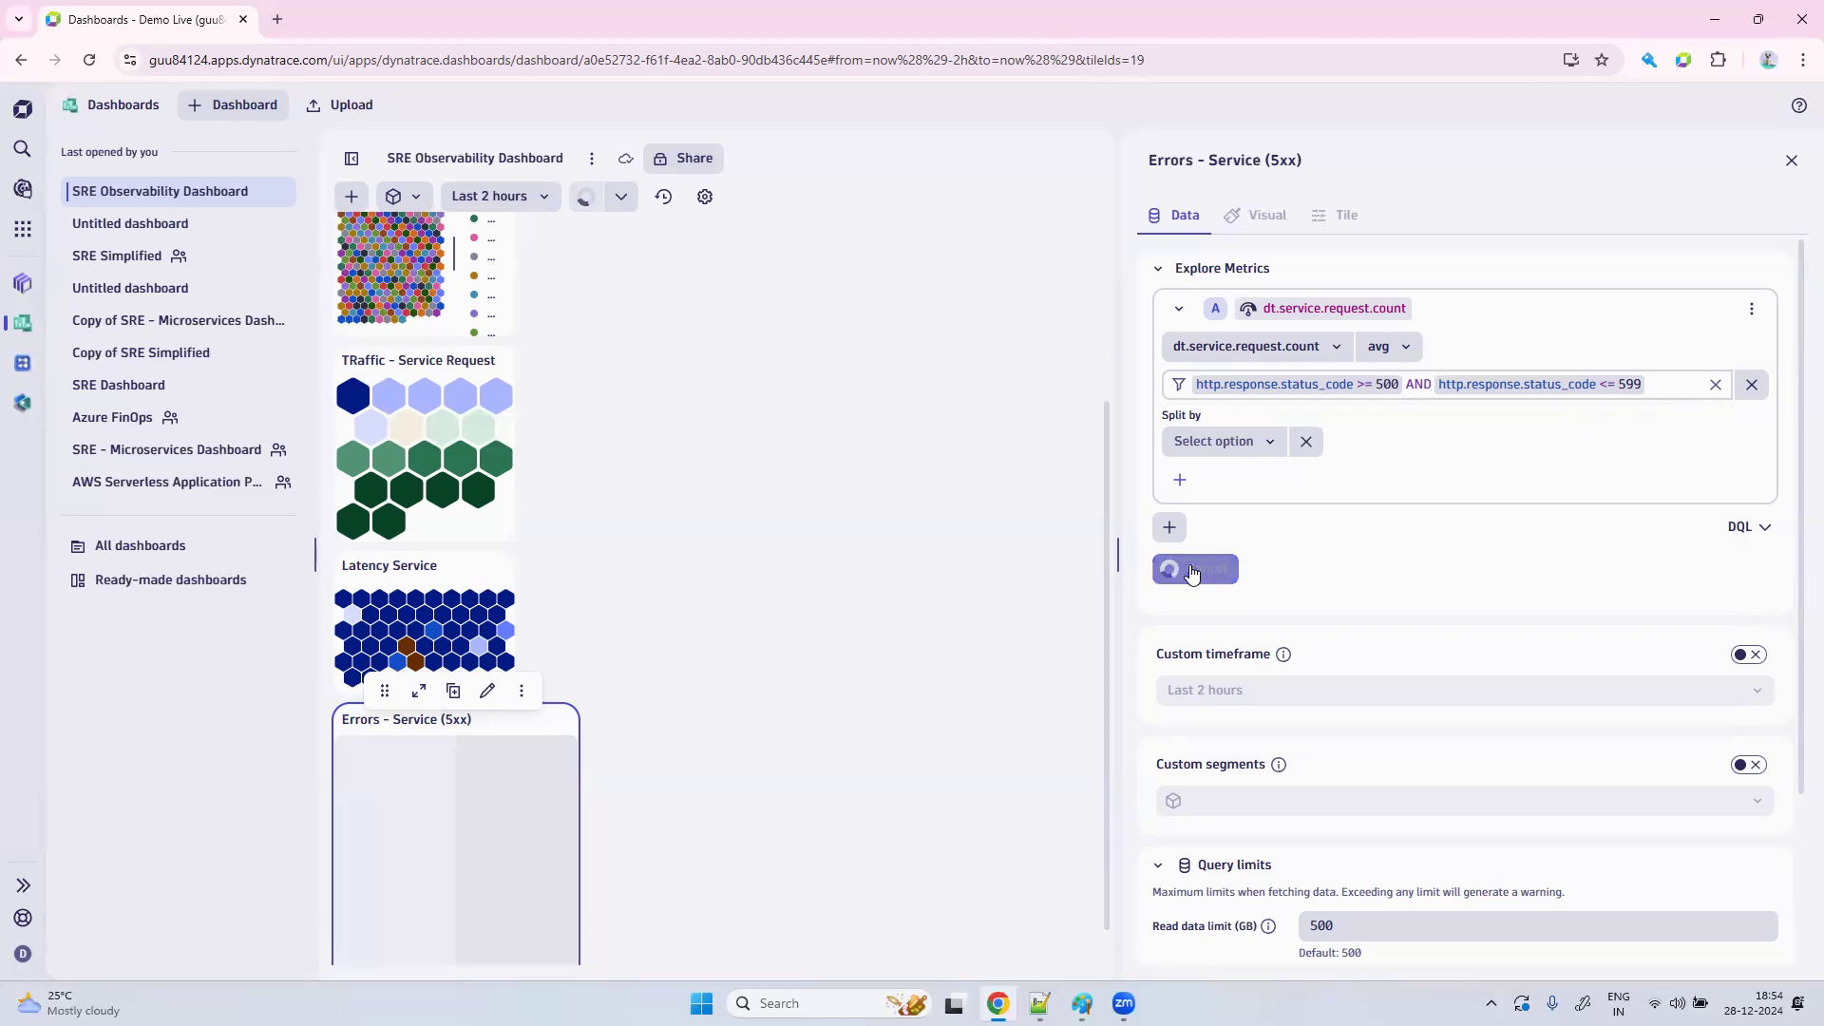
Split the metric by dt.entity.service and remove the limit on the number of results.
left_click(1247, 443)
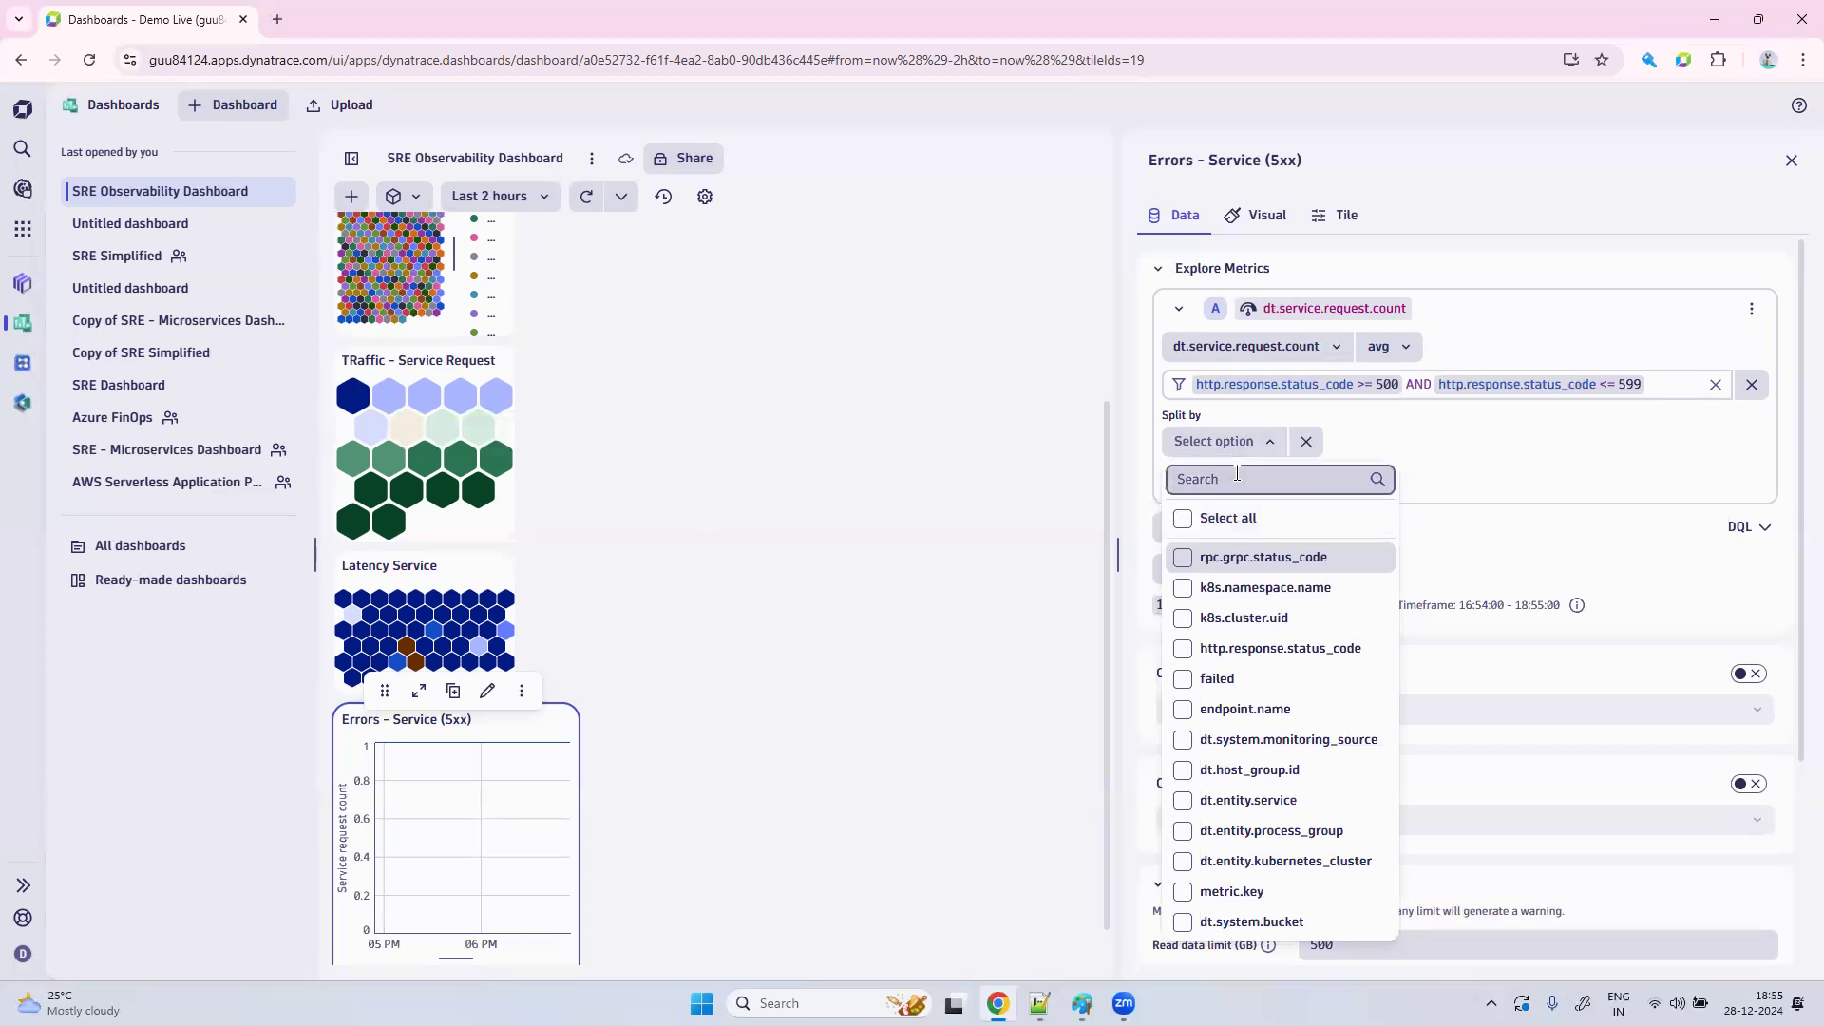
type("DT.ENT")
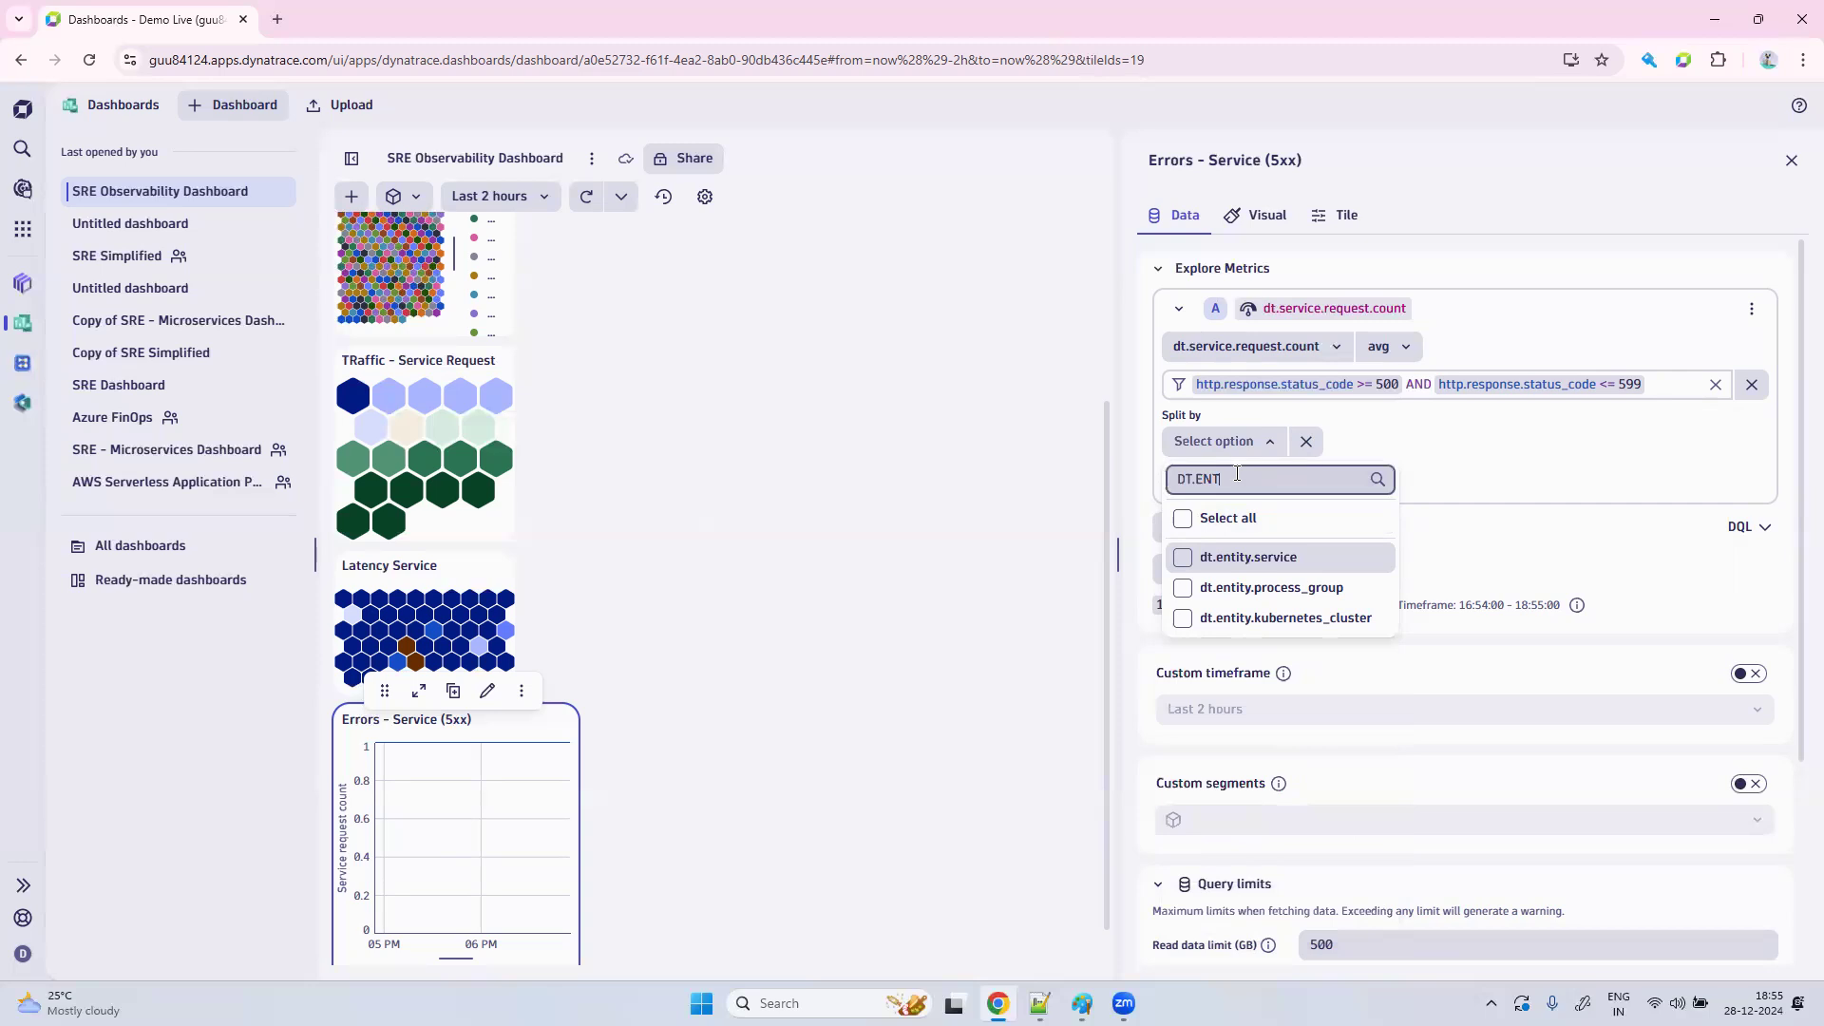
left_click(1245, 556)
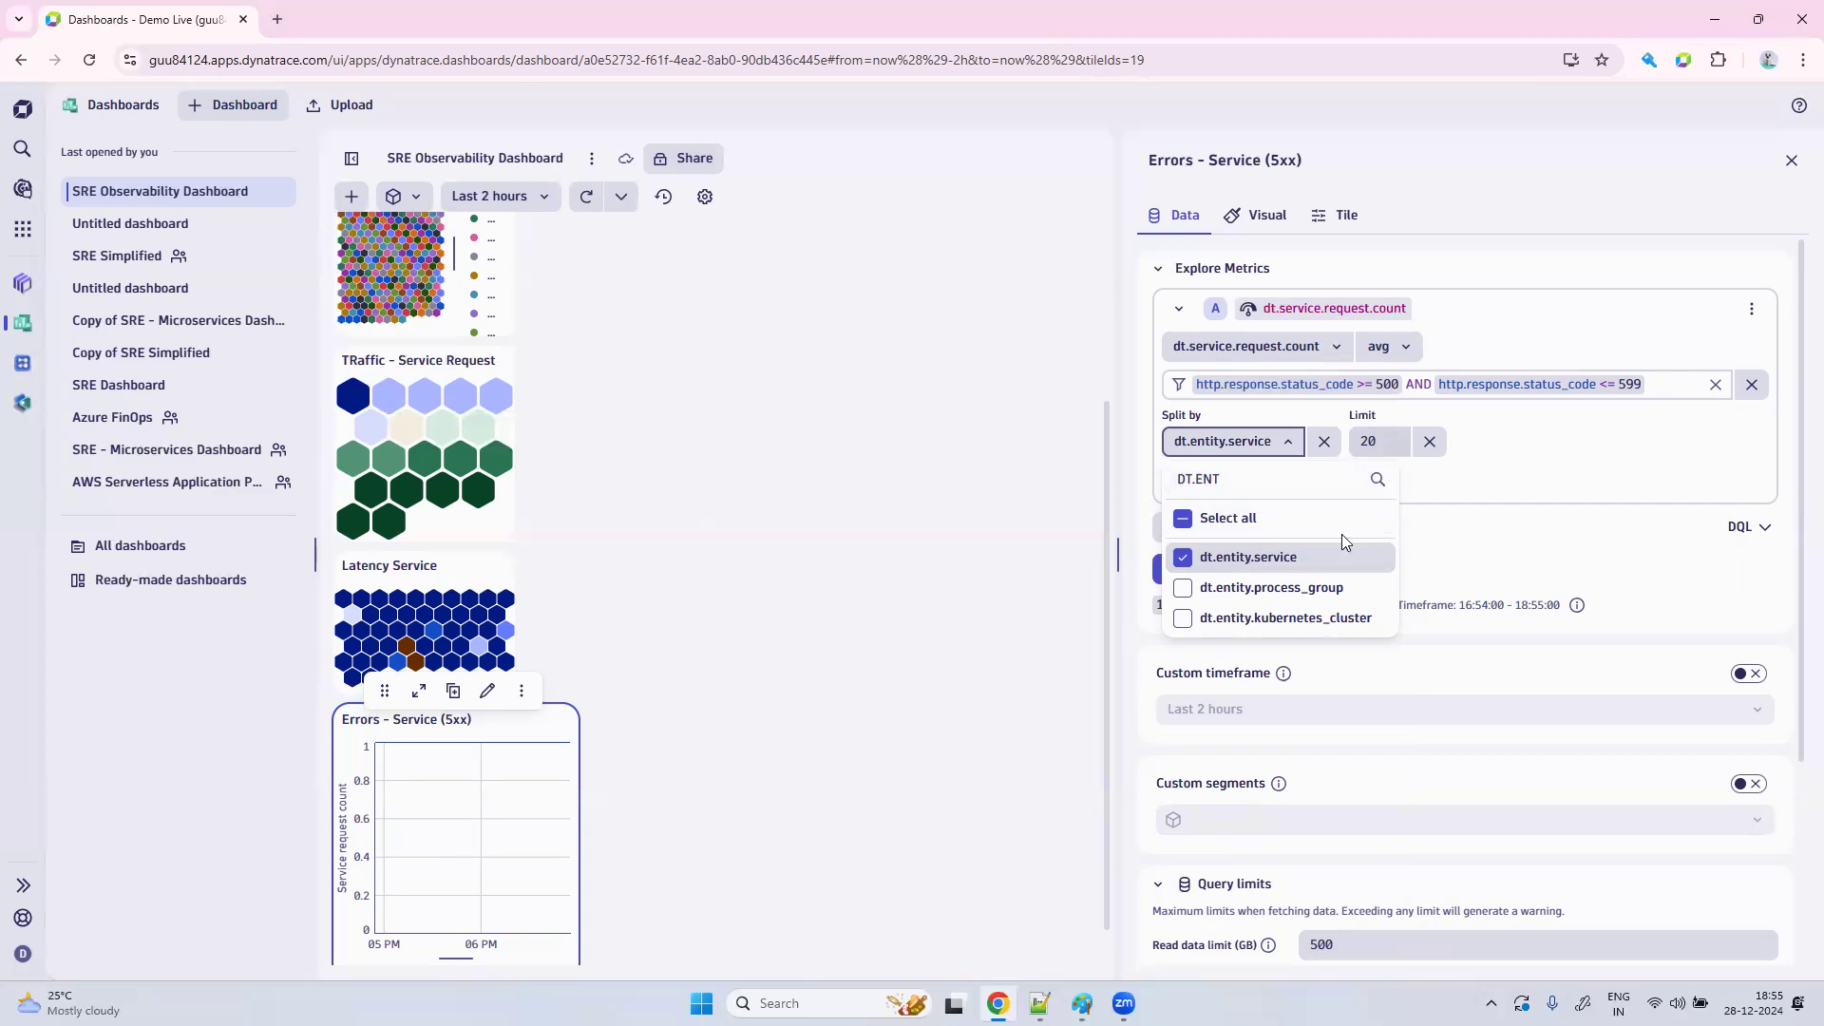
left_click(1432, 445)
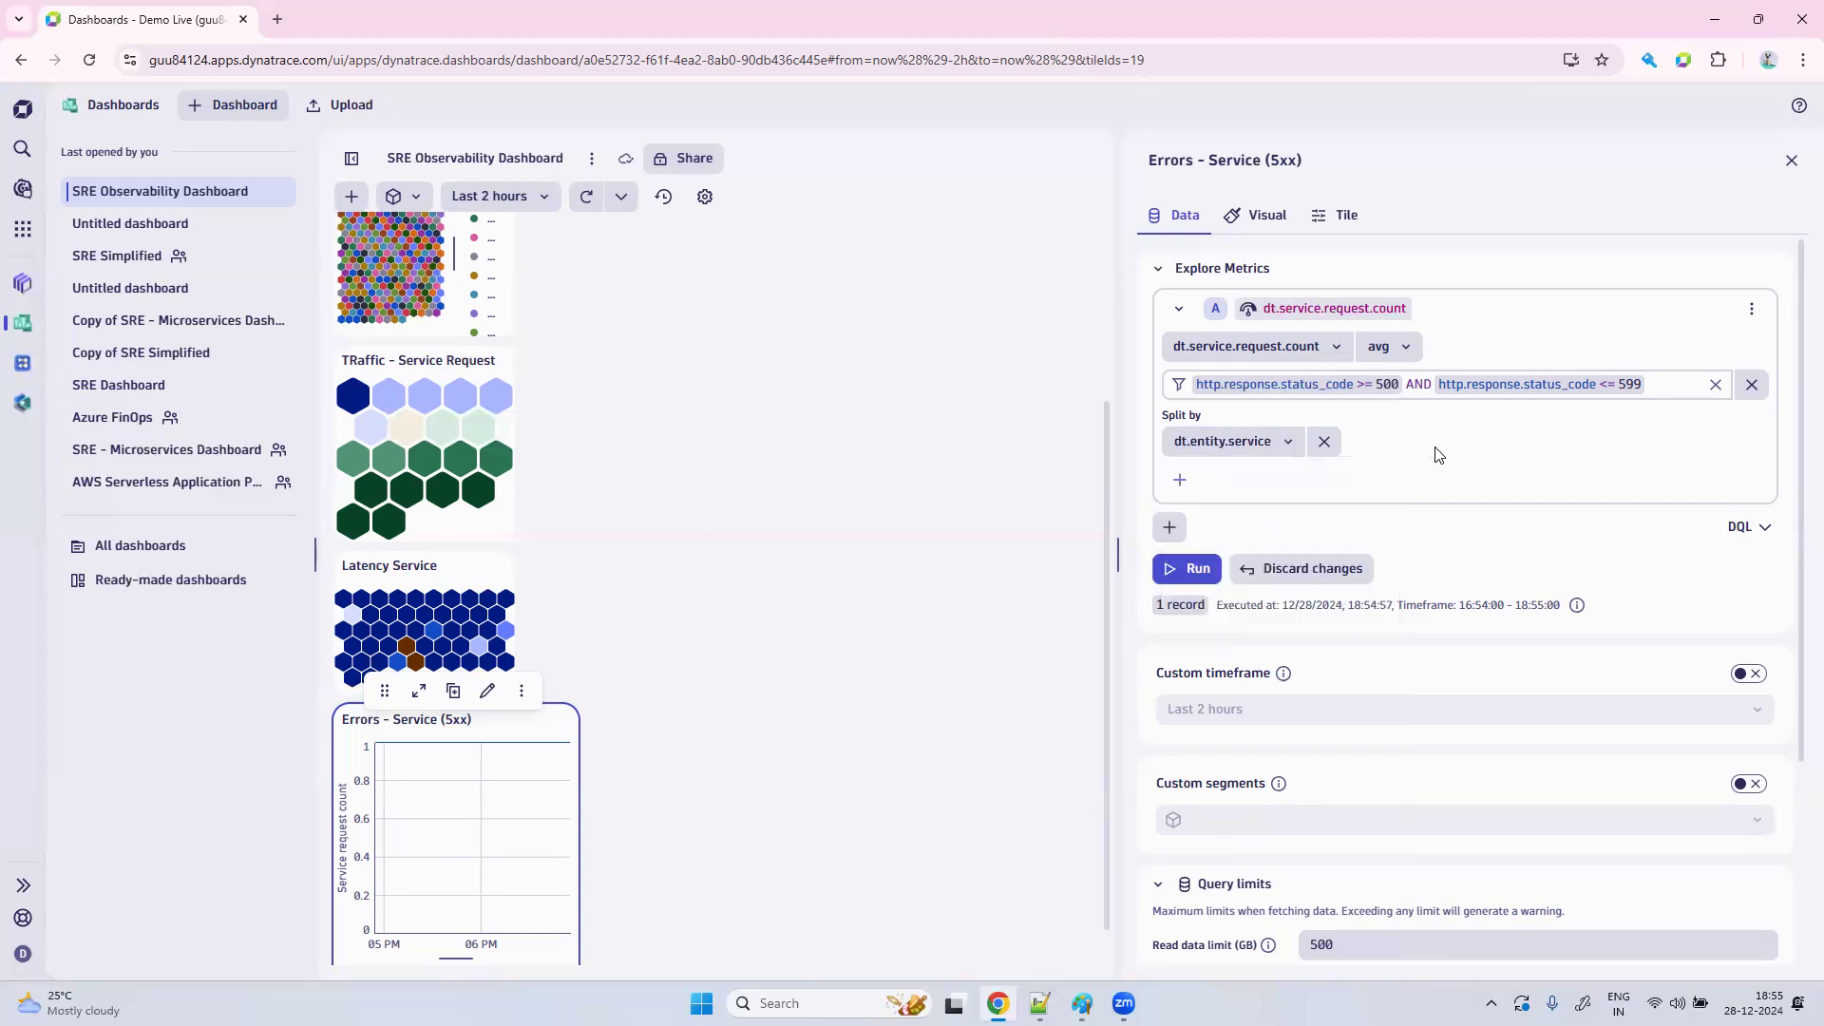
Reduce the metric to a single value using Sum and sort it by avg(dt.service.request.count) in descending order.
left_click(1180, 479)
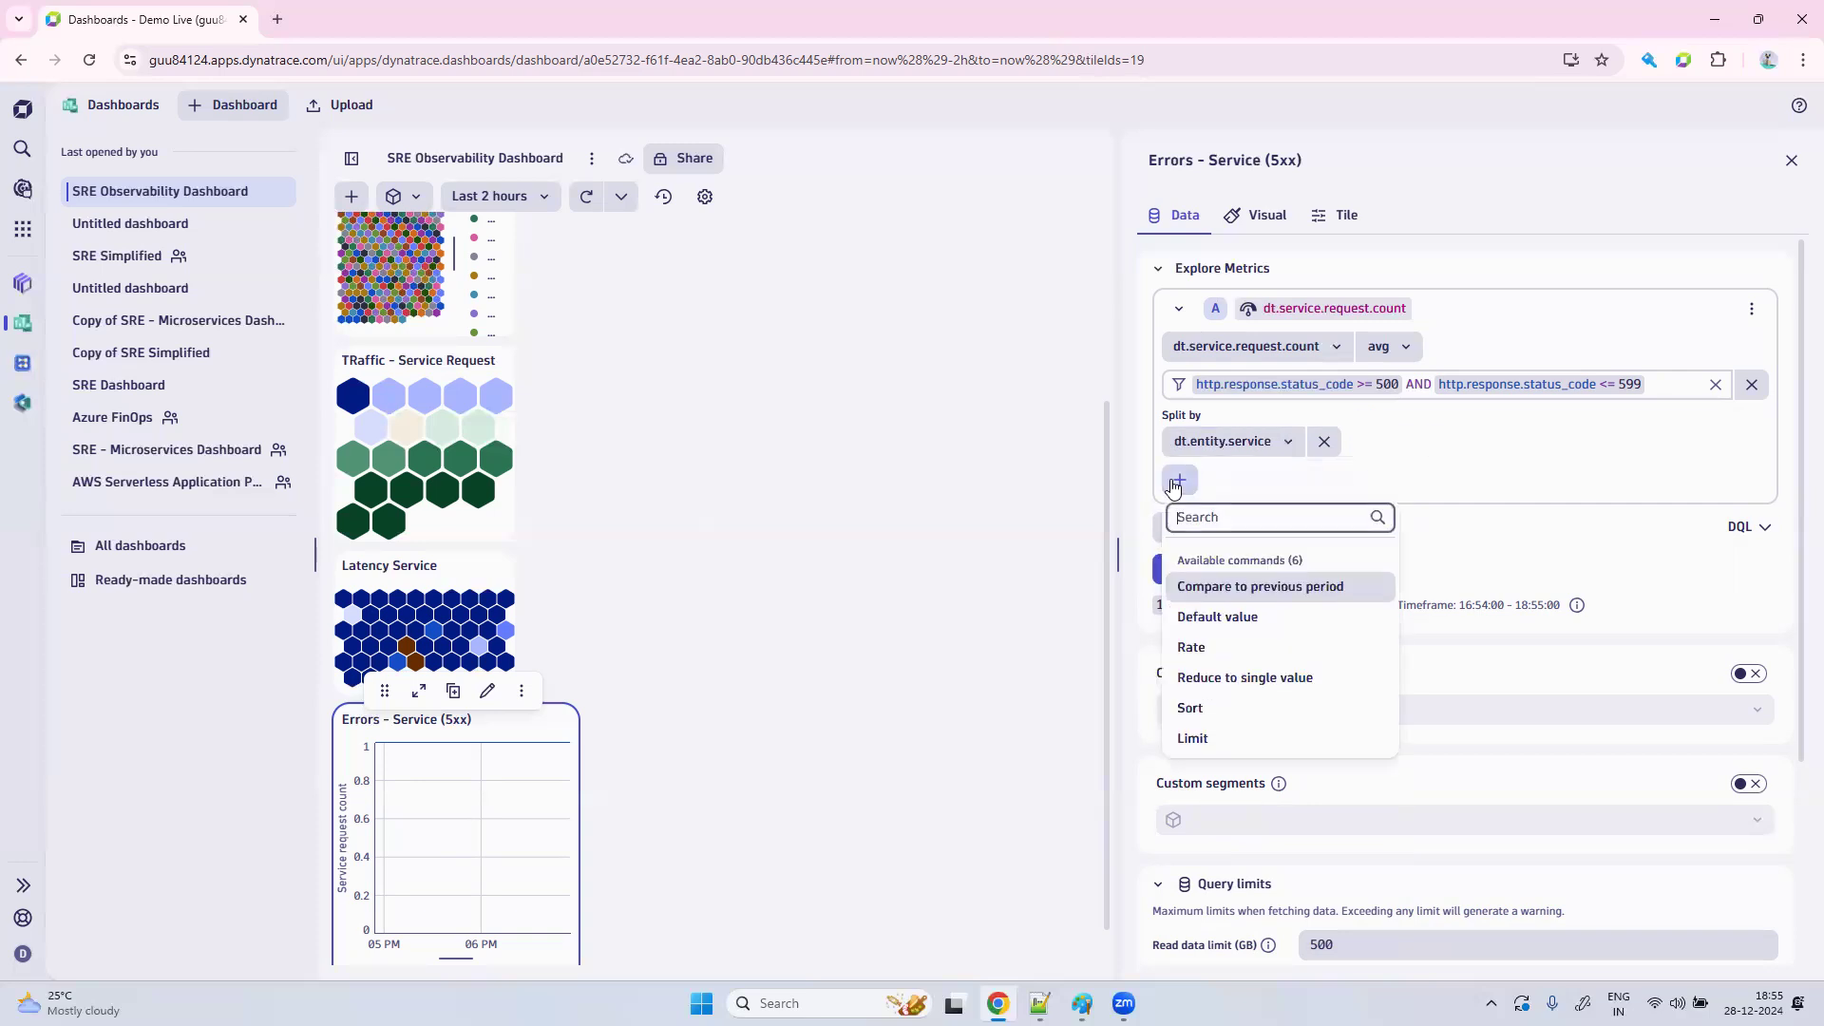
left_click(1259, 678)
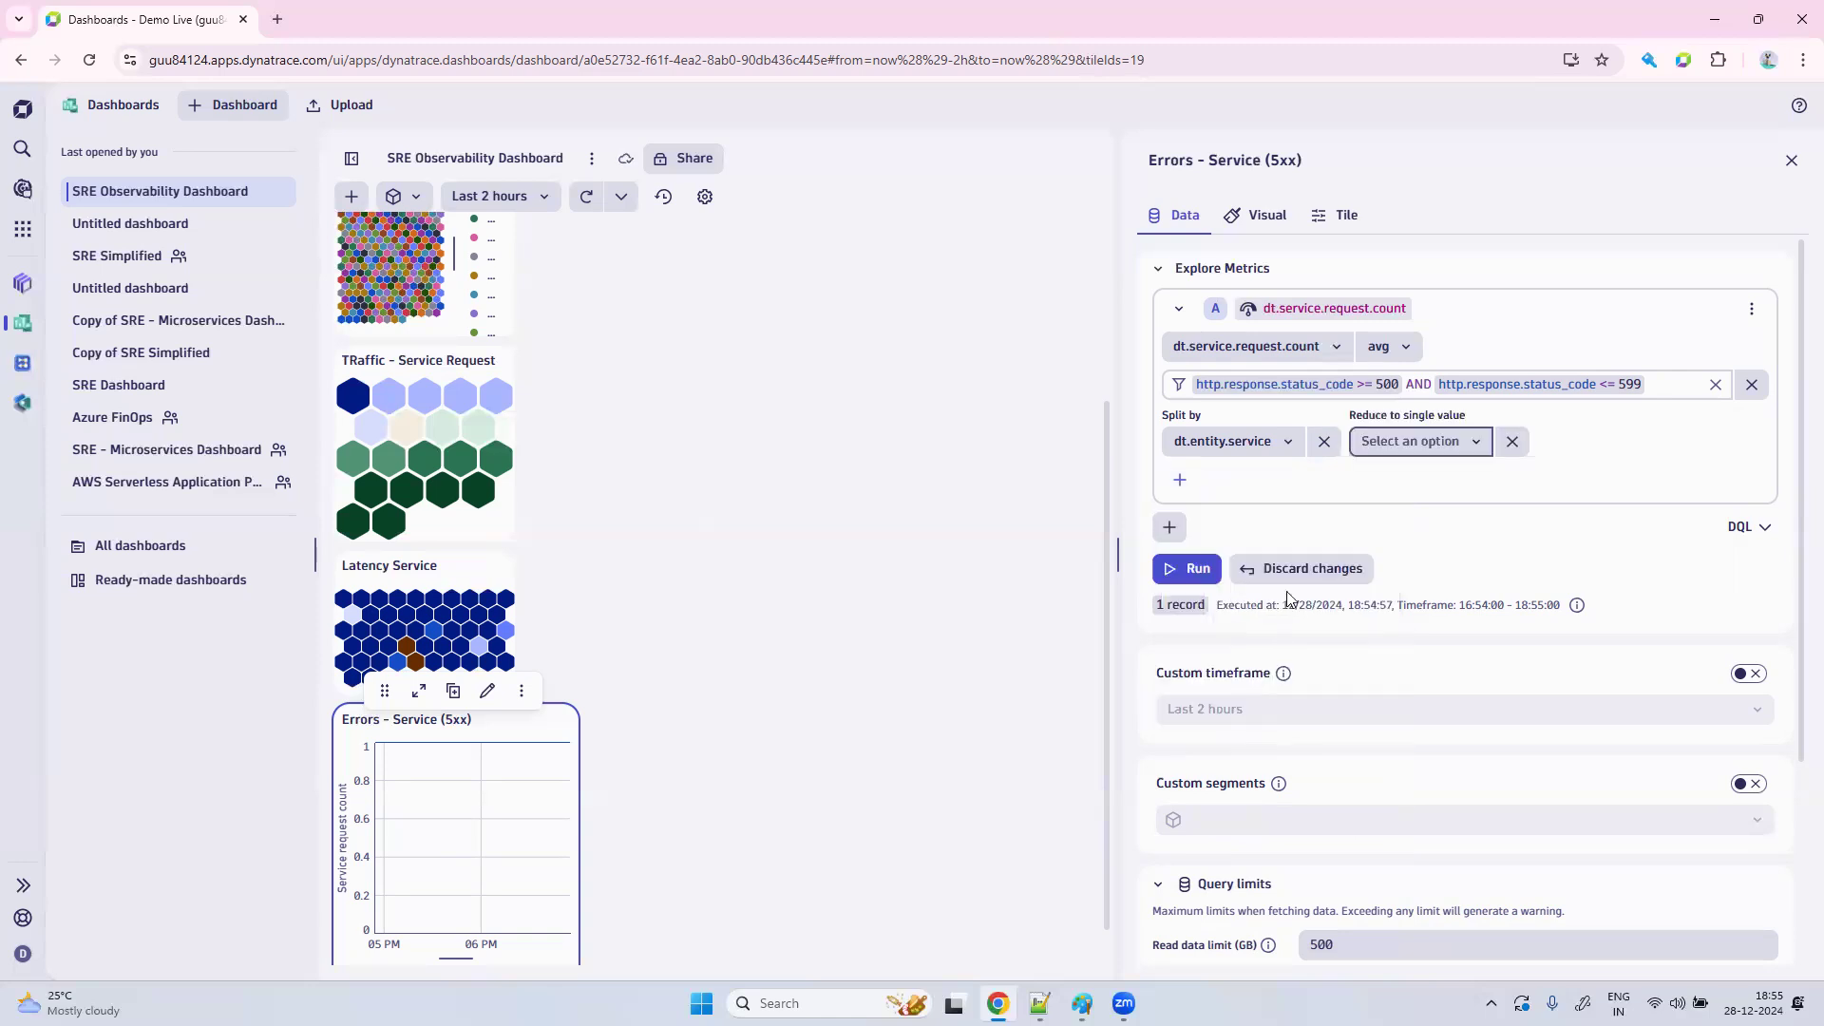
left_click(1180, 480)
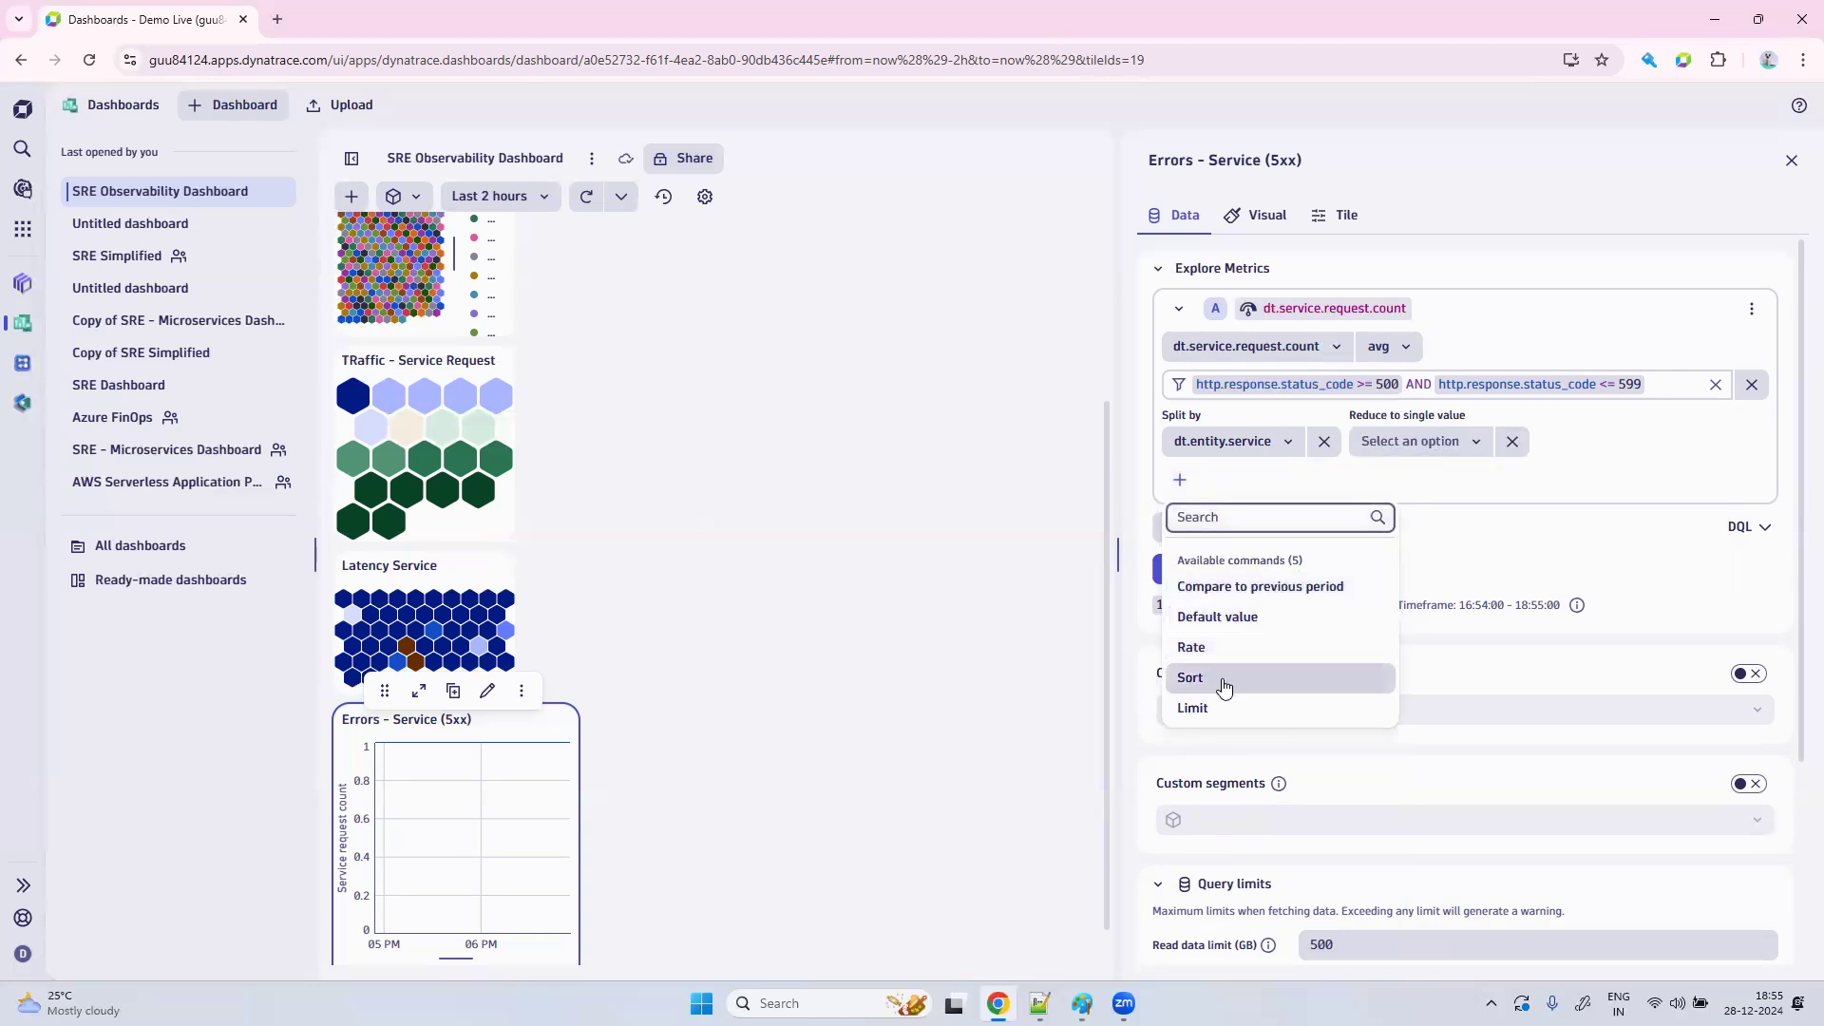
left_click(1218, 680)
left_click(1438, 447)
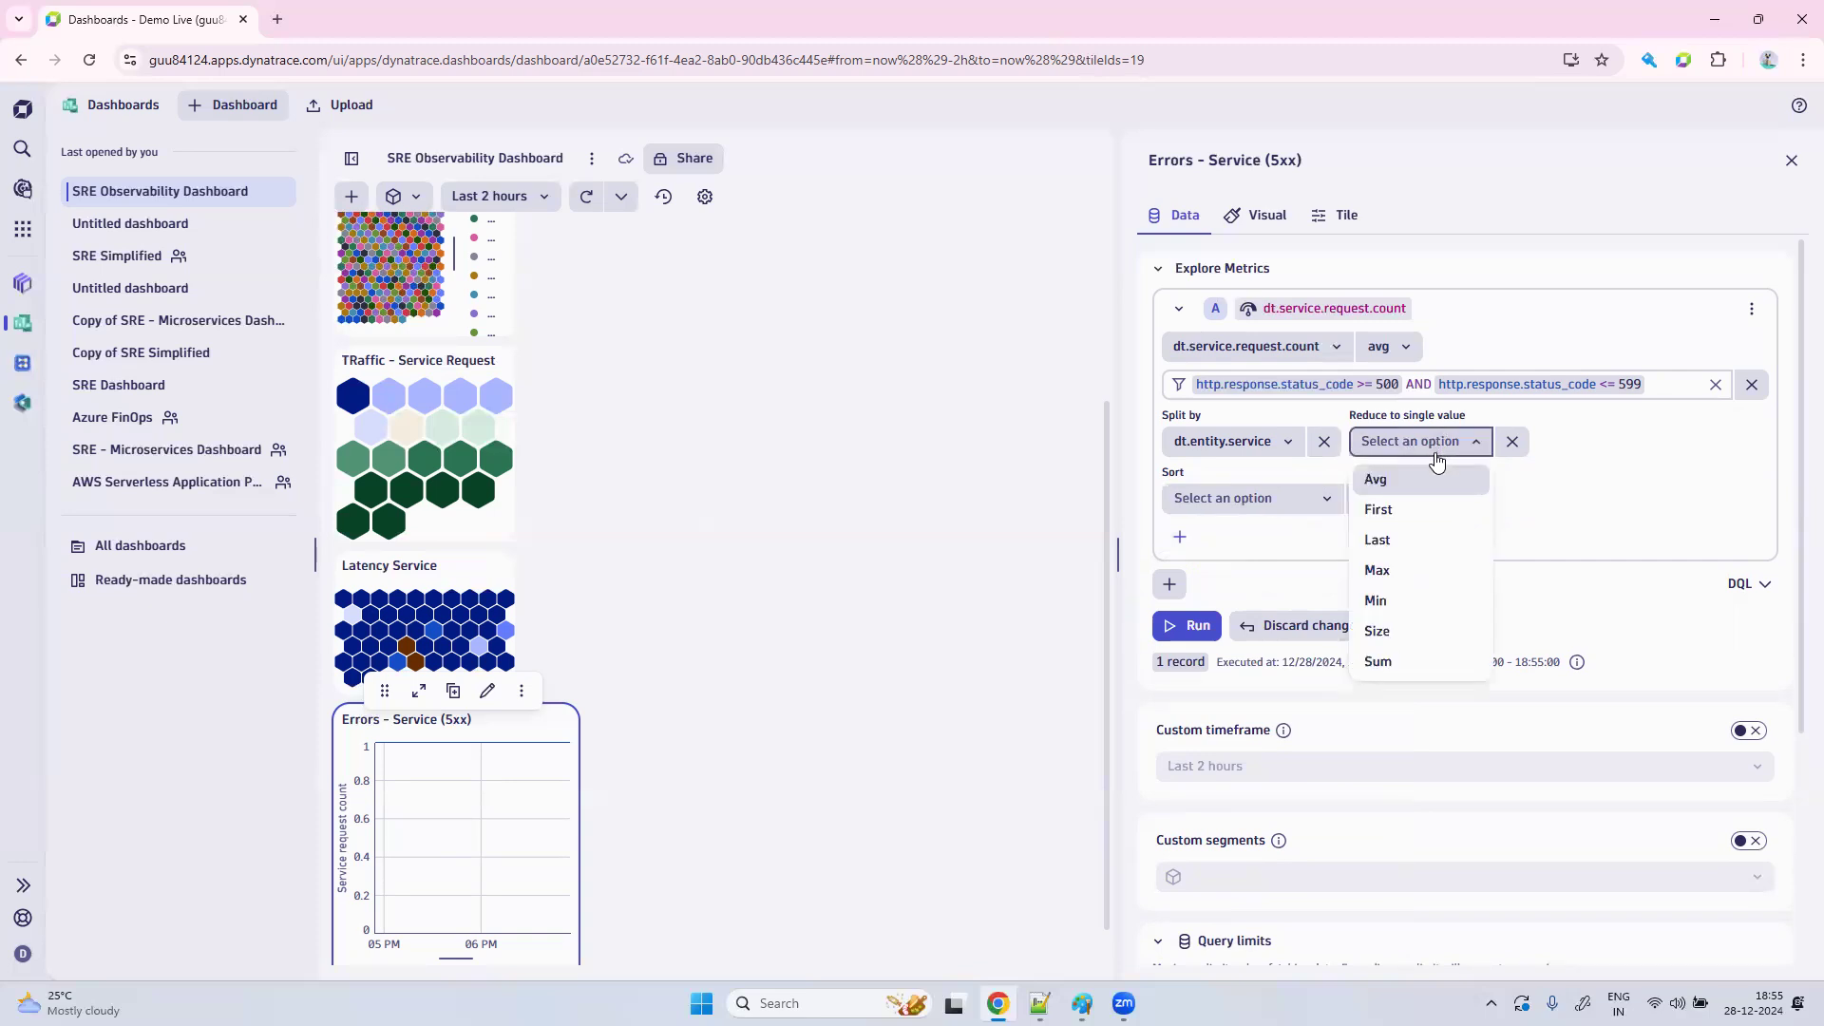
left_click(1381, 663)
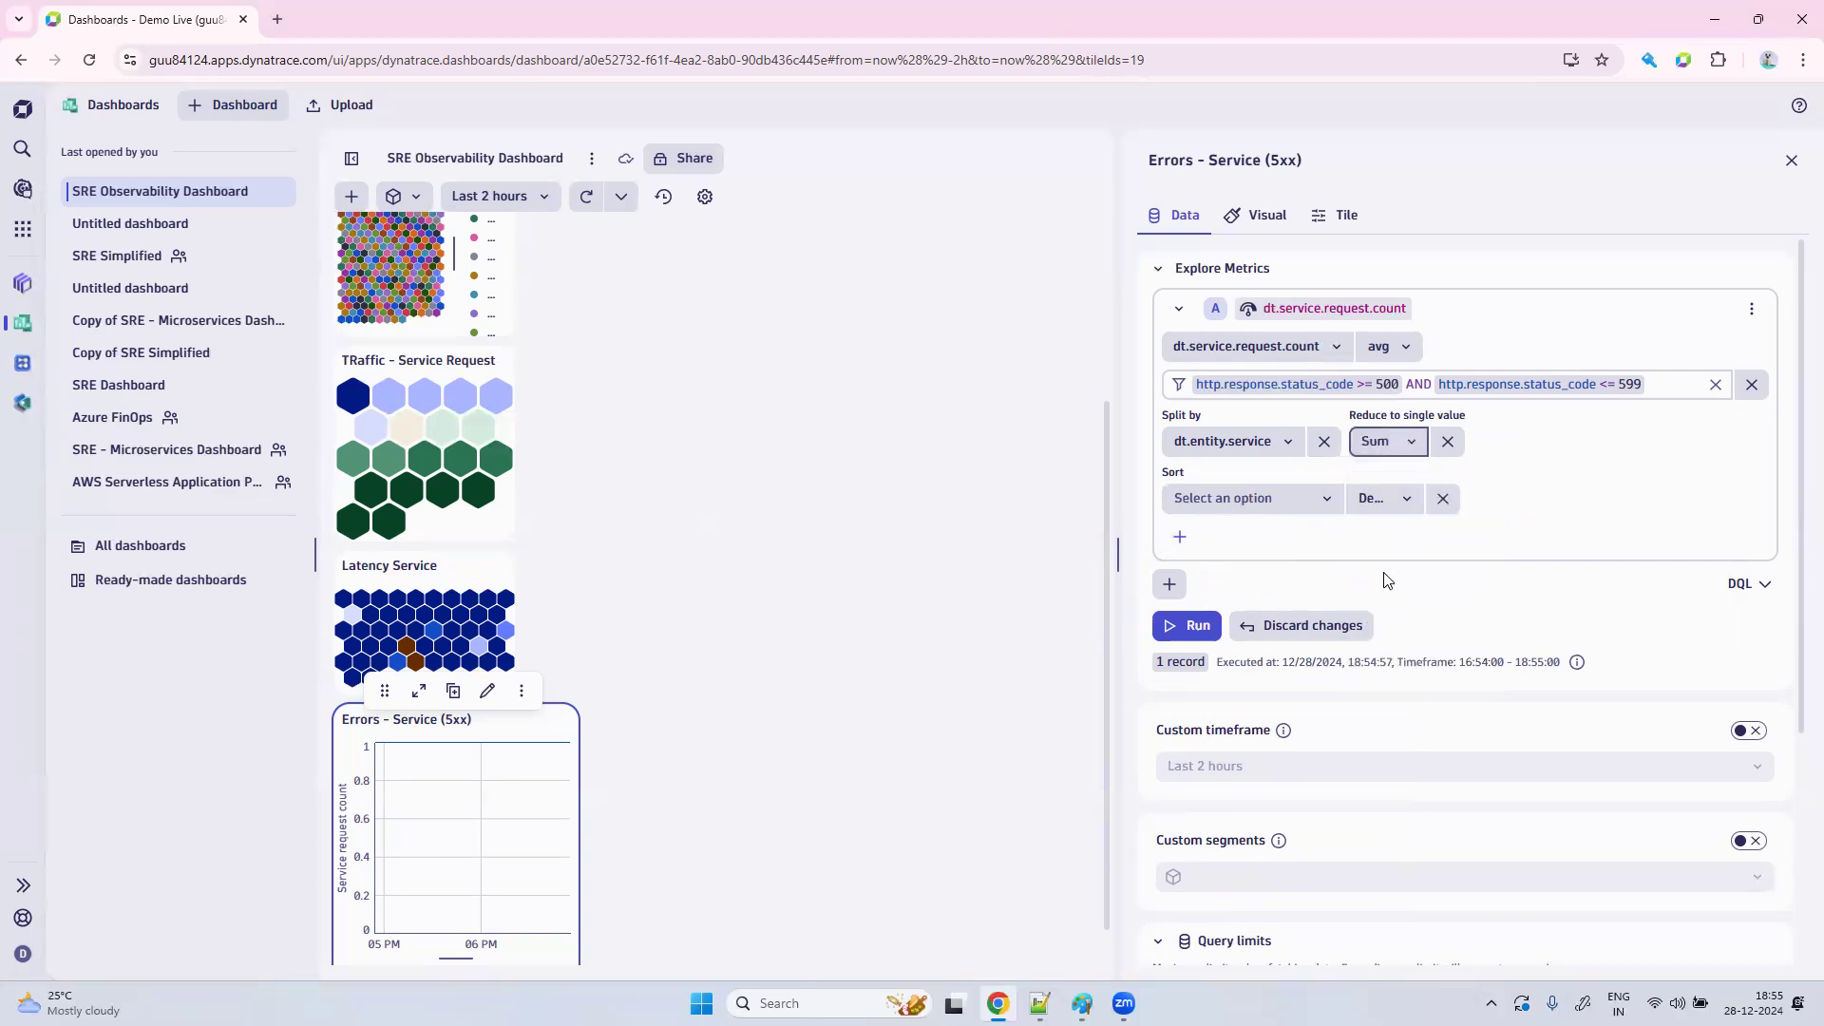
left_click(1248, 505)
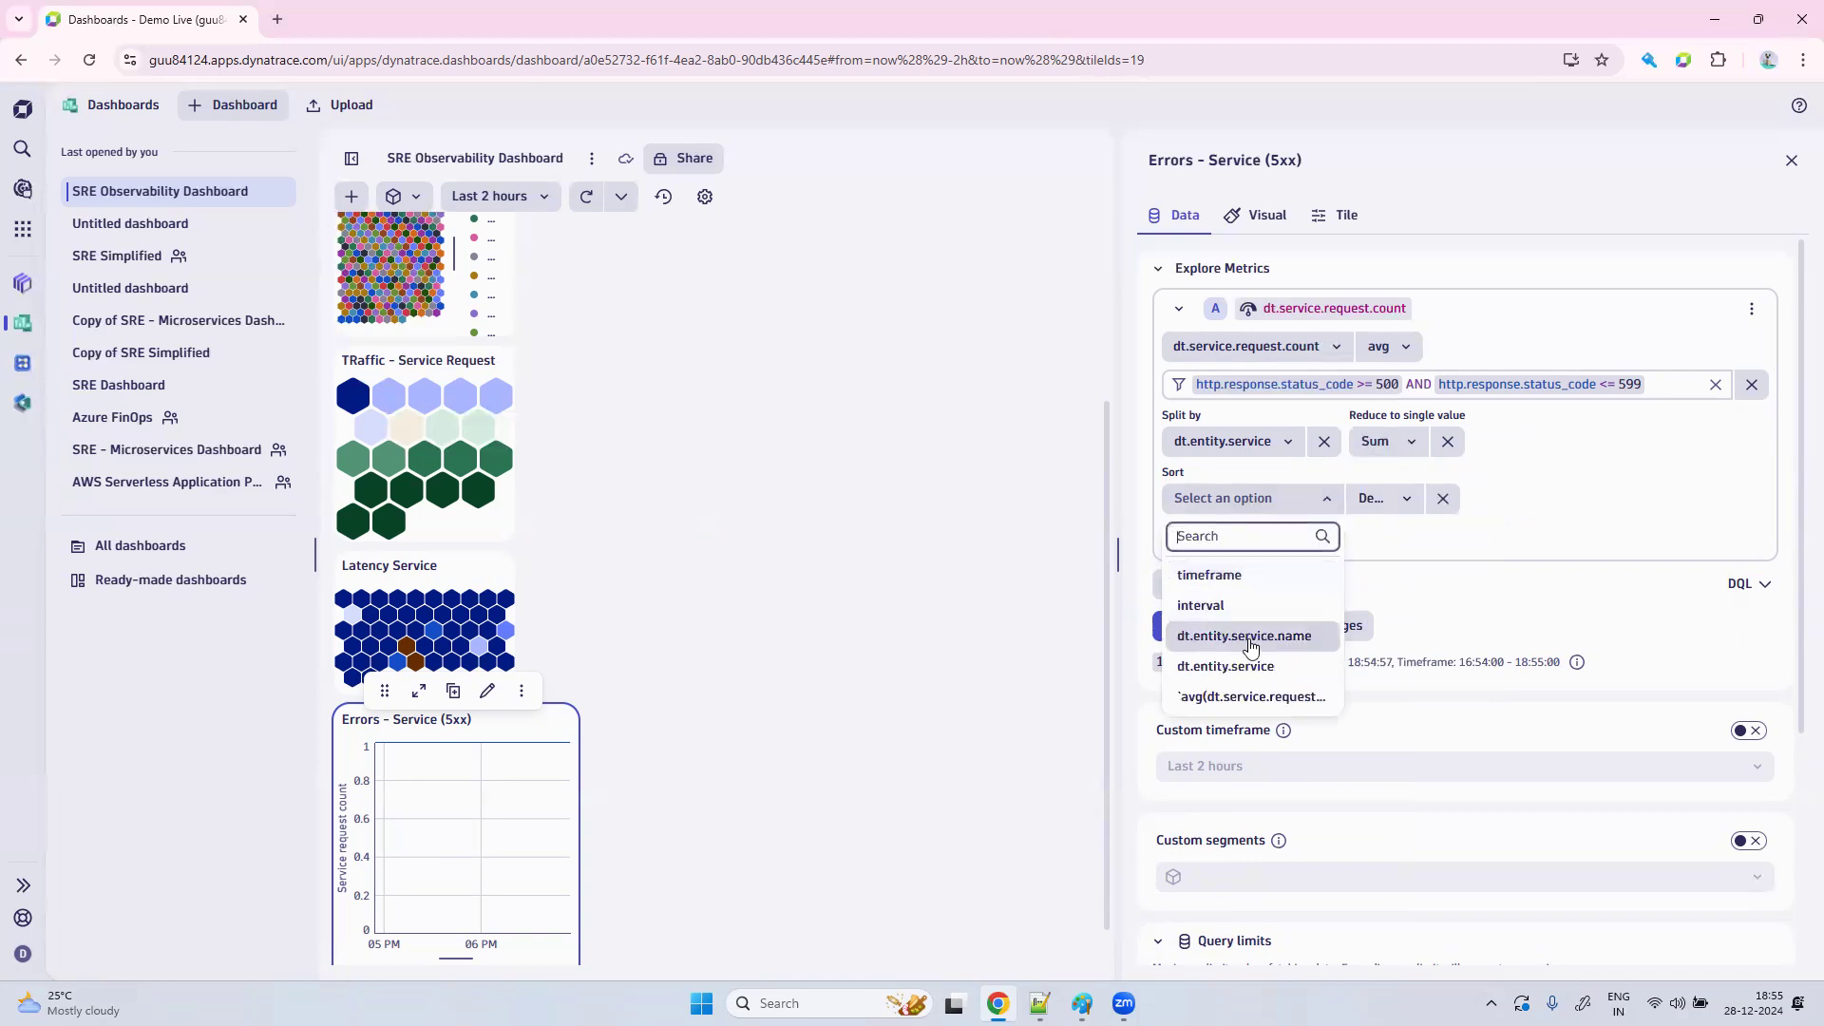
left_click(1261, 699)
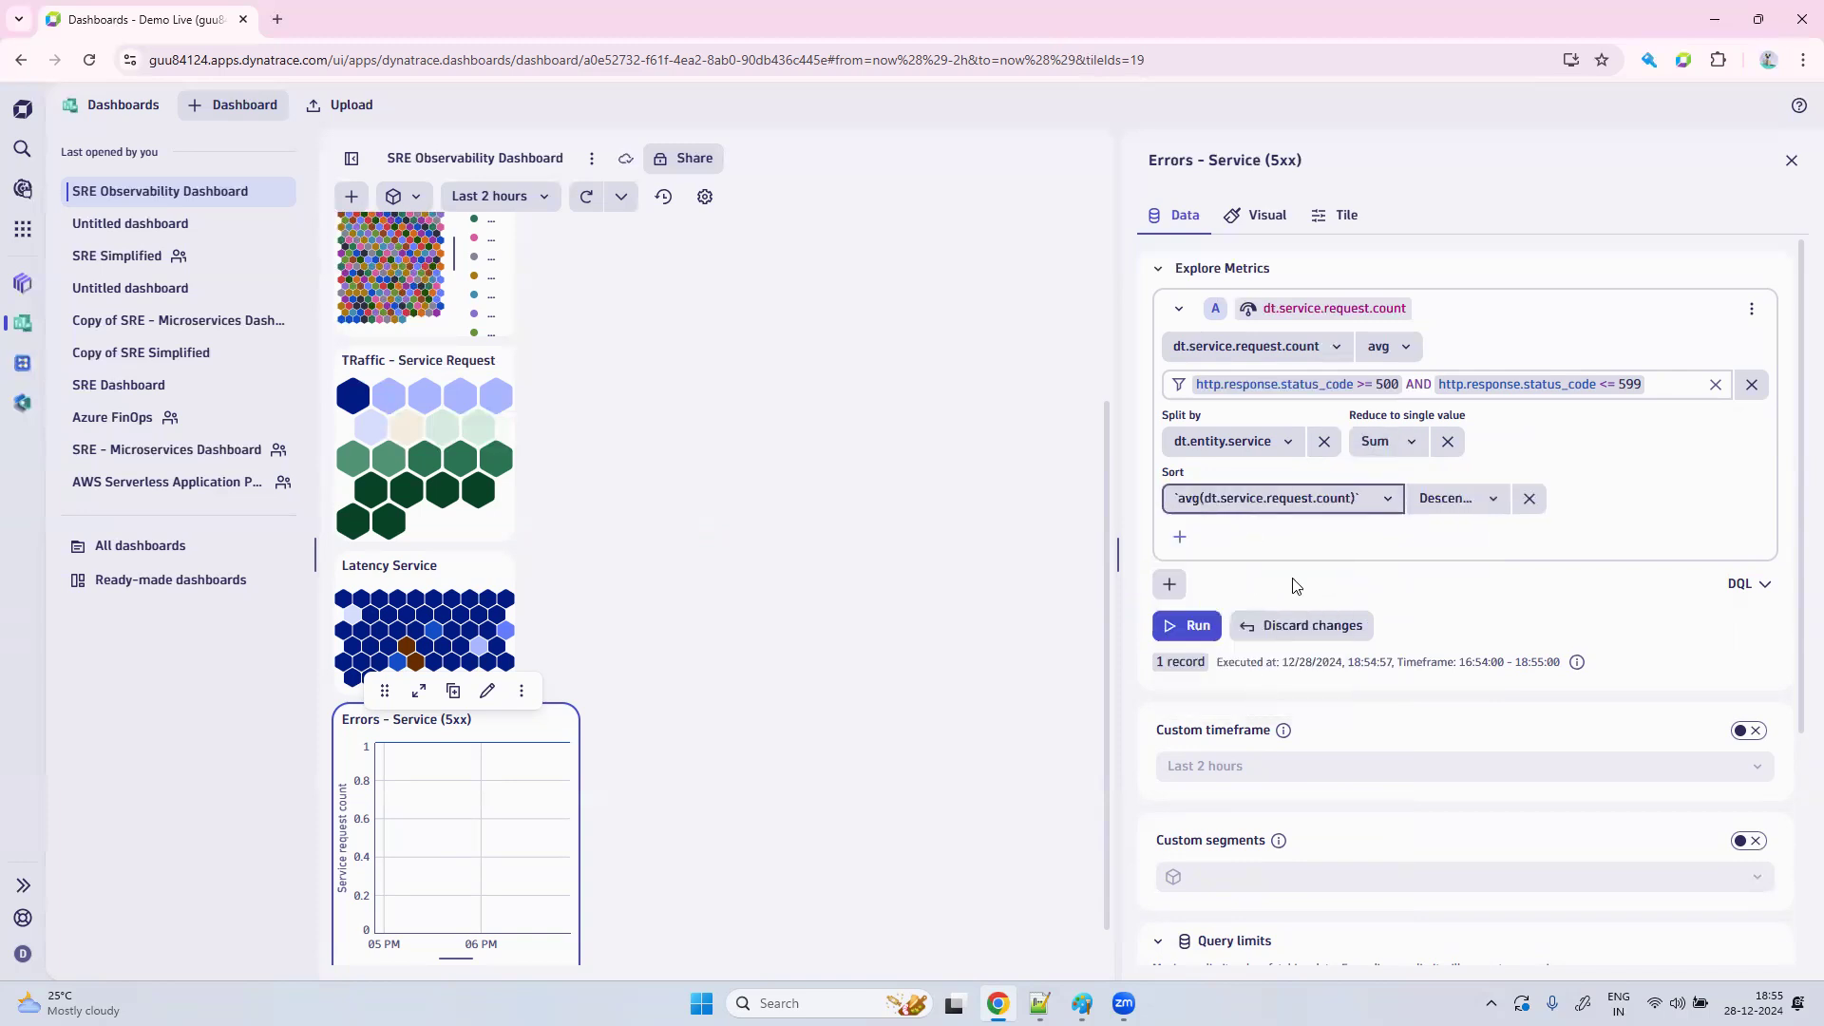
Keep the service request count sorted in descending order and add a limit of 100 results.
left_click(1457, 499)
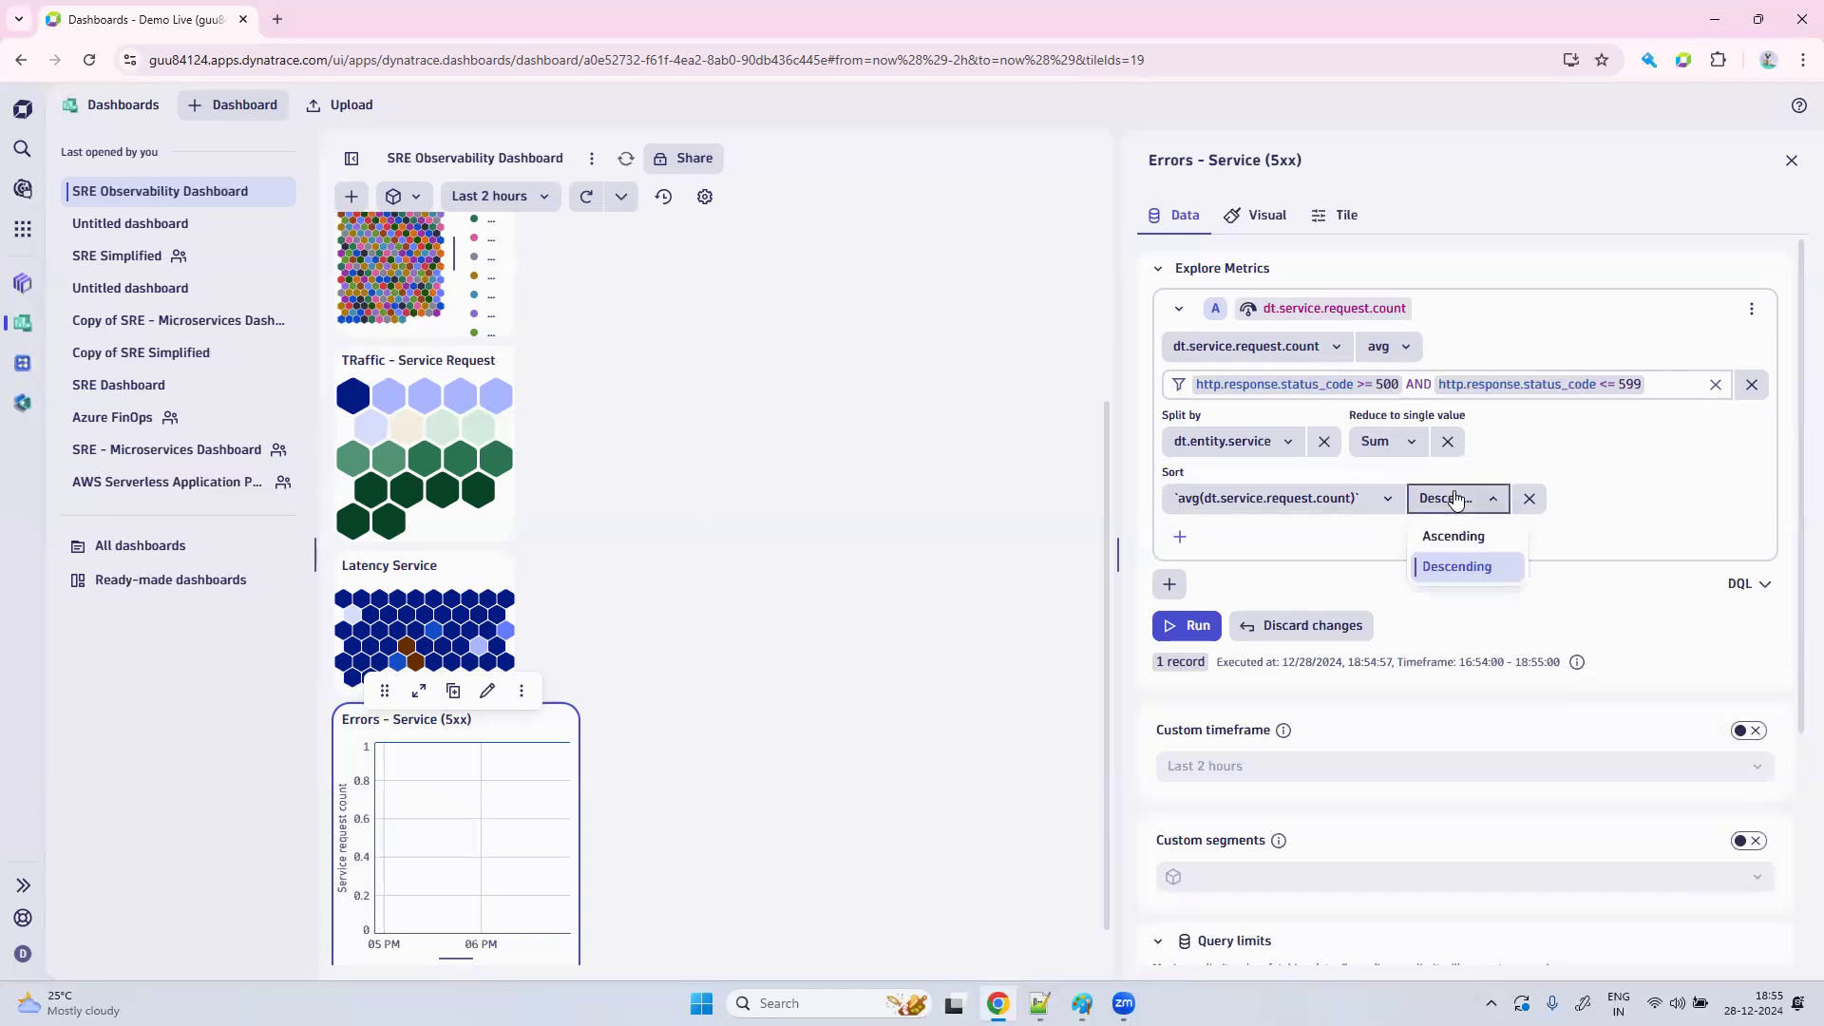
left_click(1472, 567)
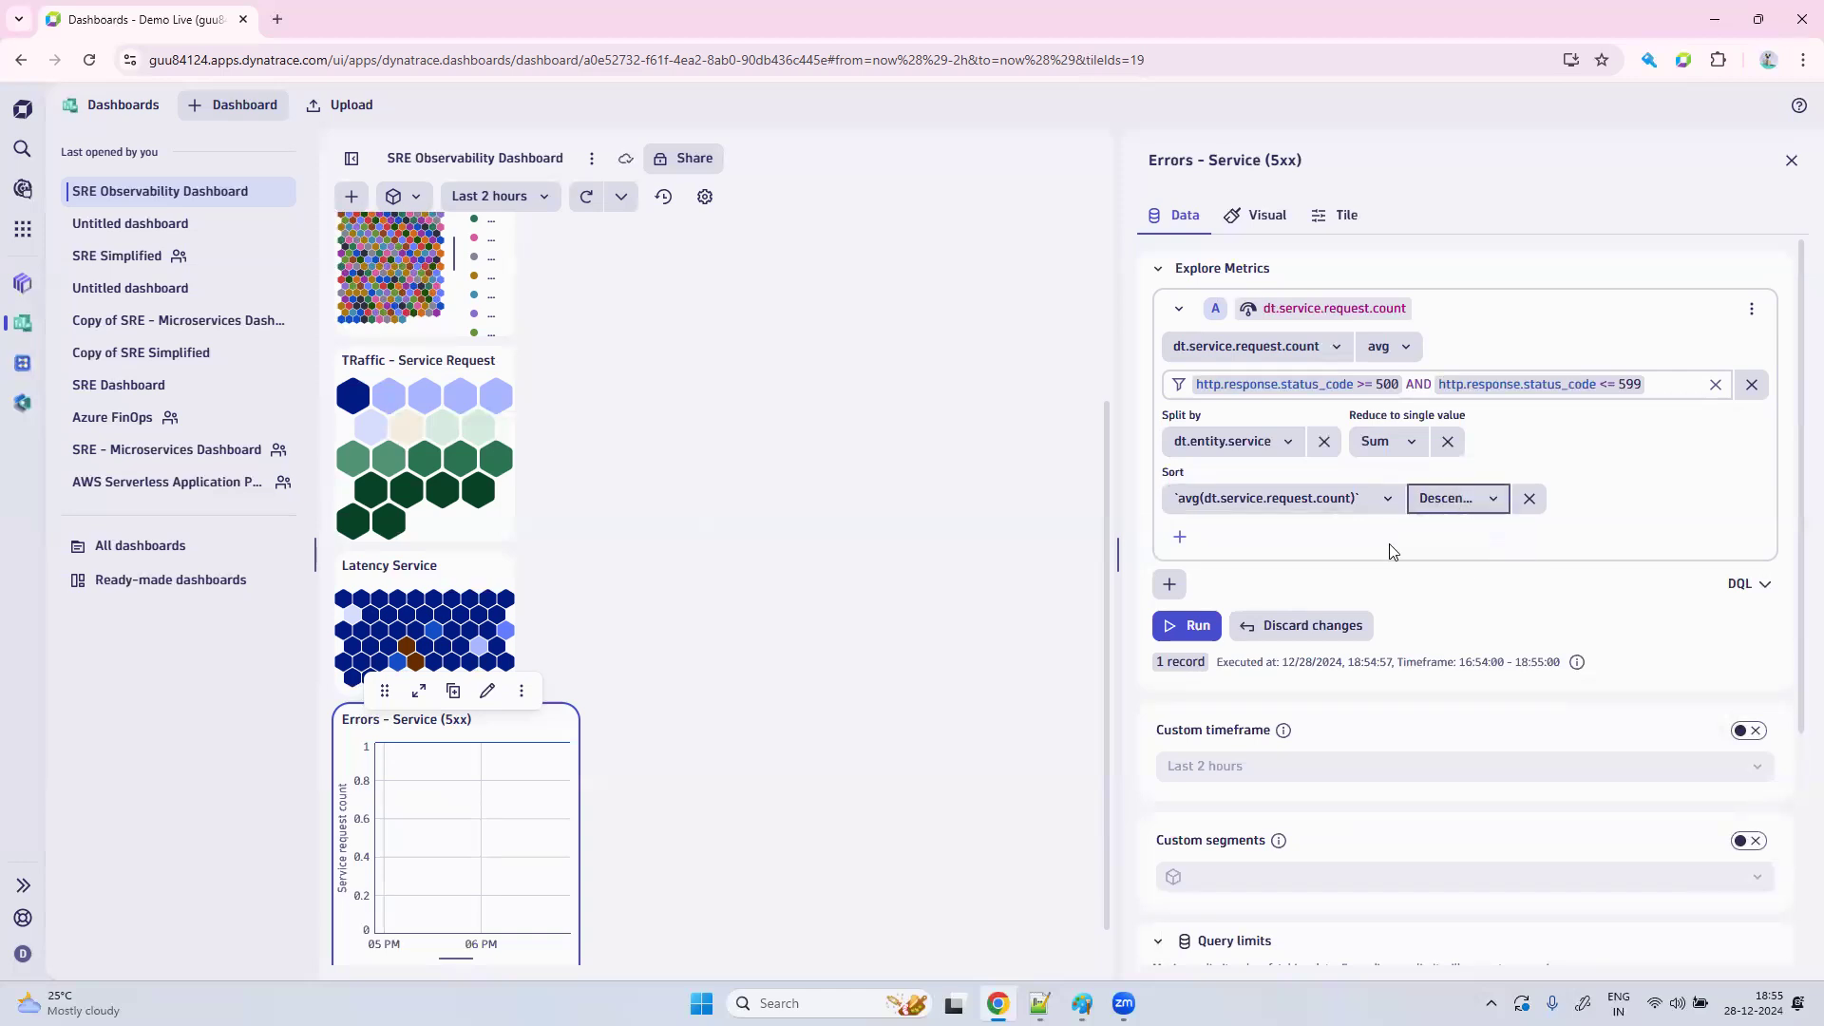
left_click(1181, 539)
left_click(1207, 734)
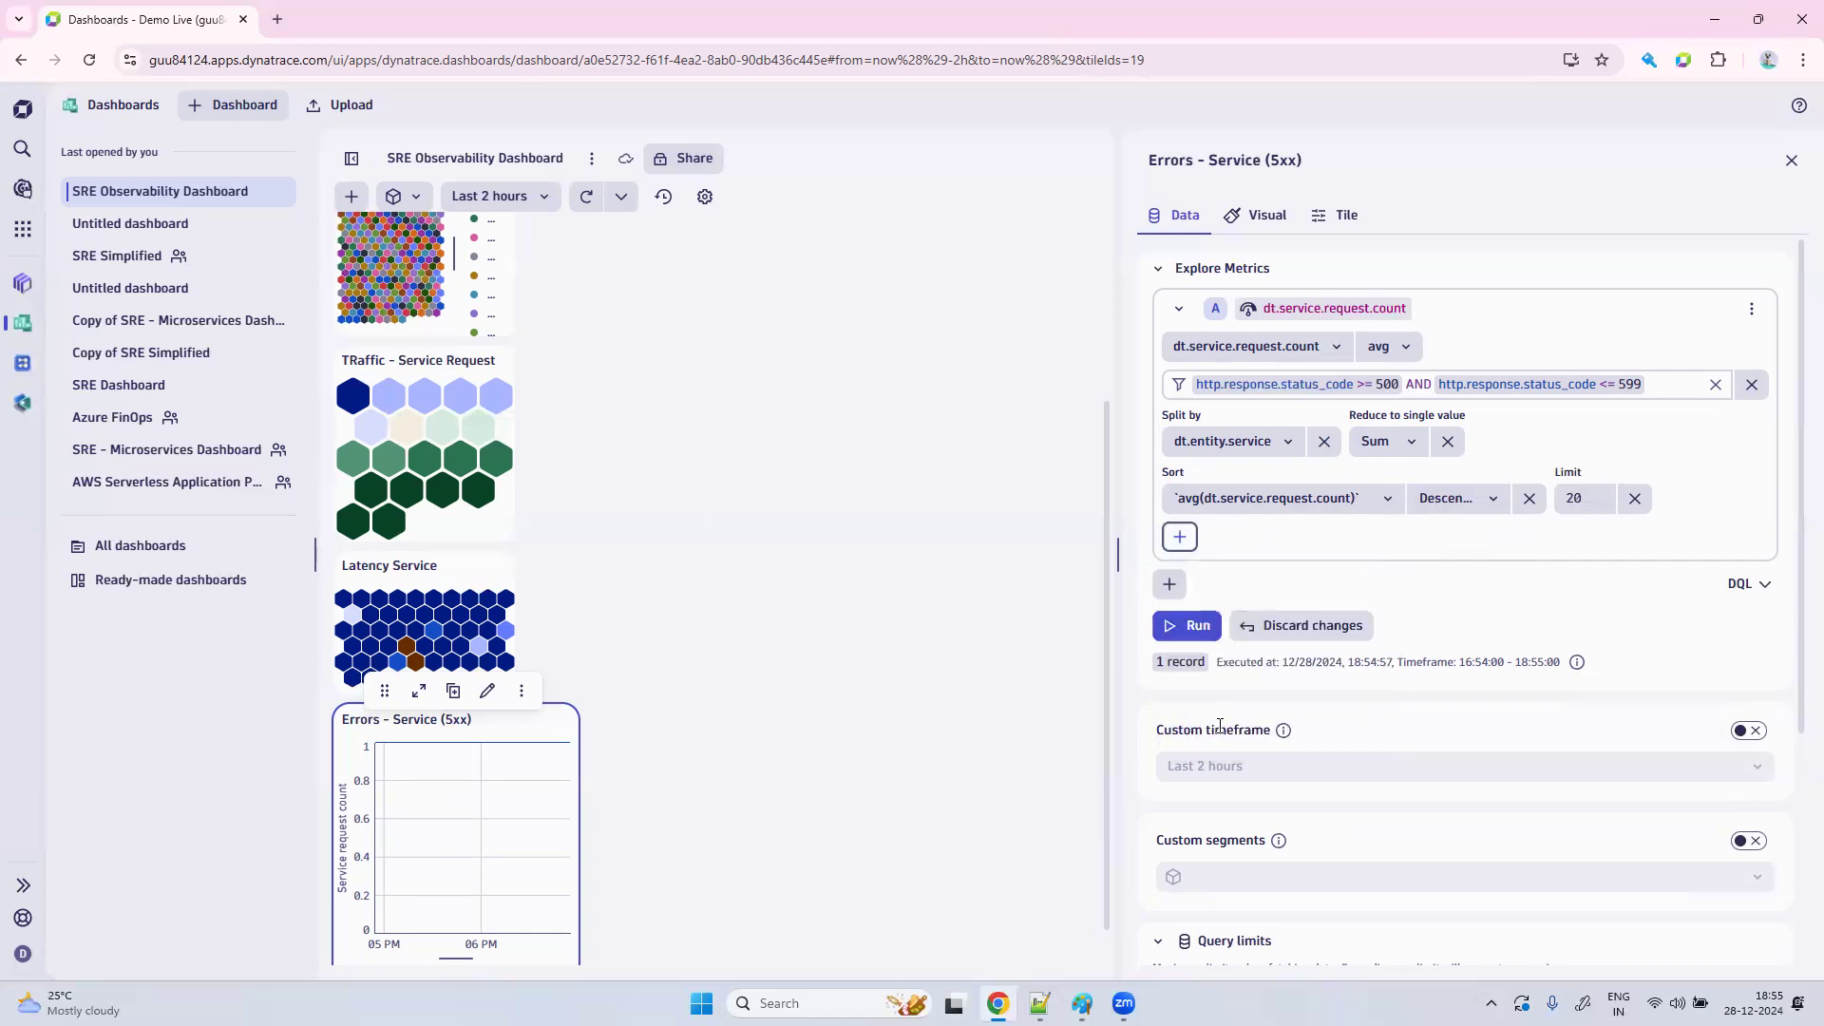
type("100")
Display the Errors - Service (5xx) tile as a honeycomb and hide its legend.
left_click(1251, 219)
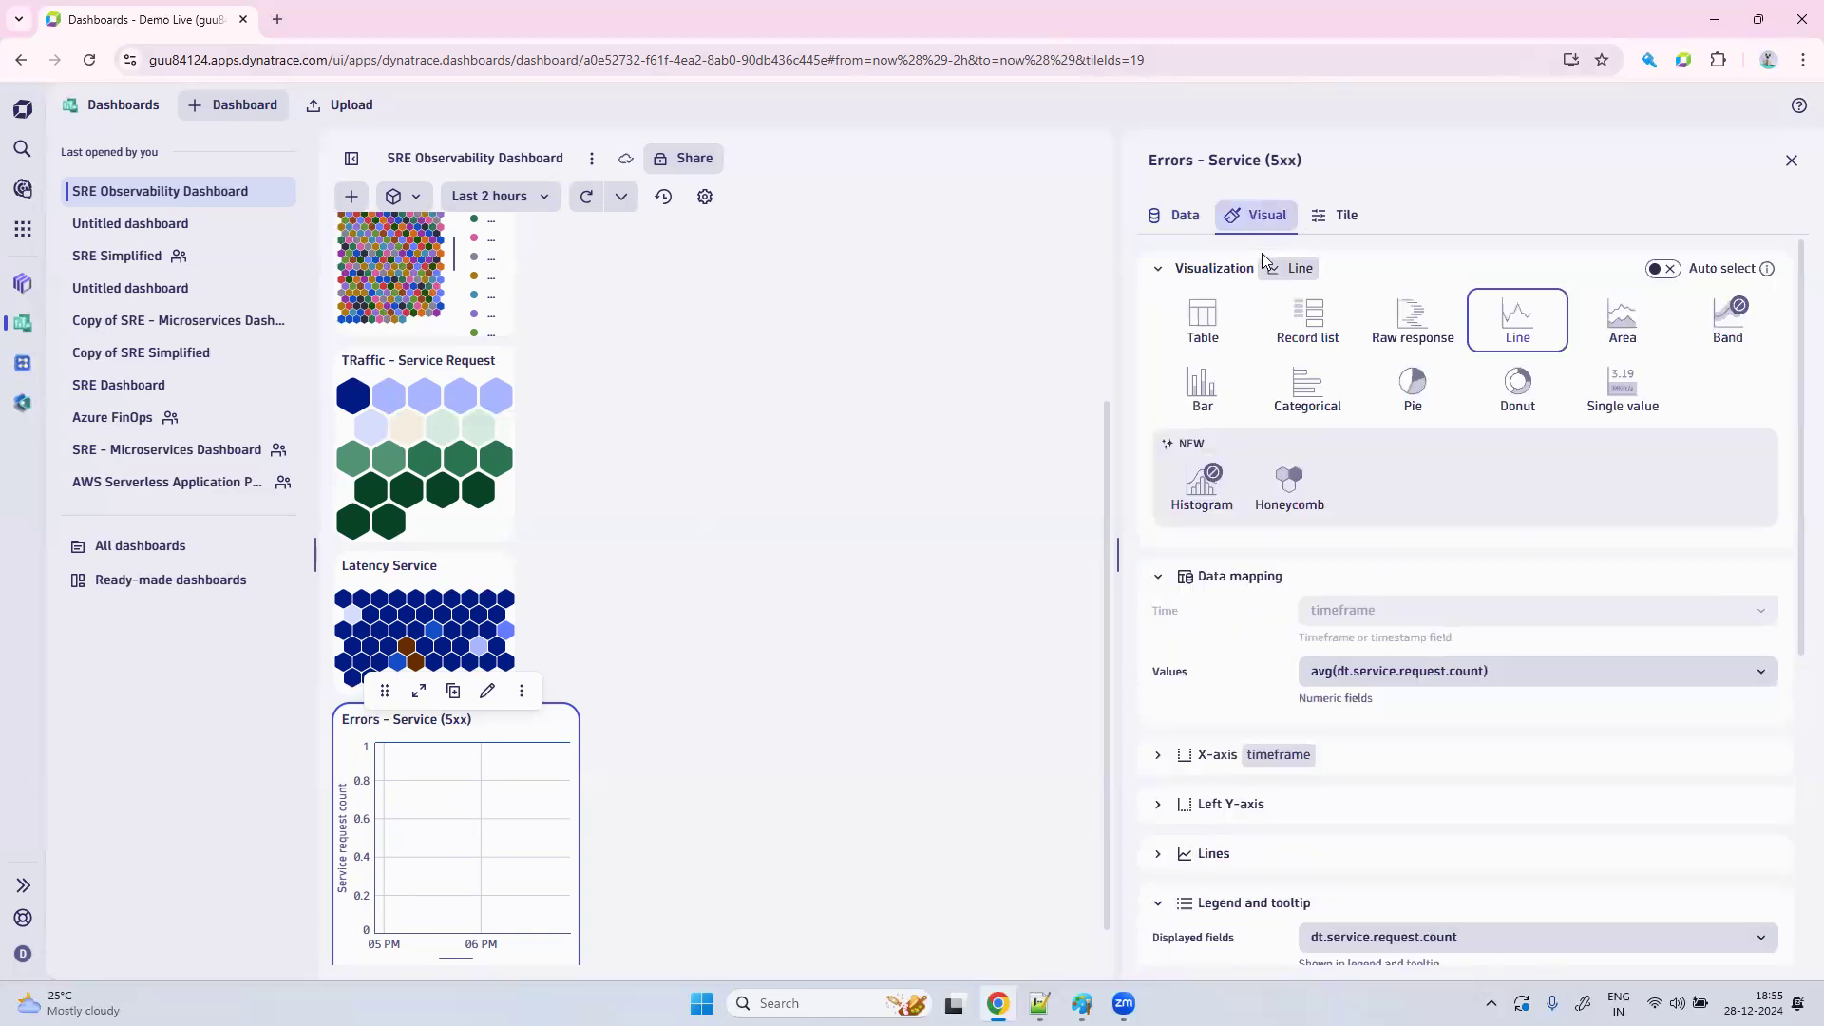
left_click(1301, 504)
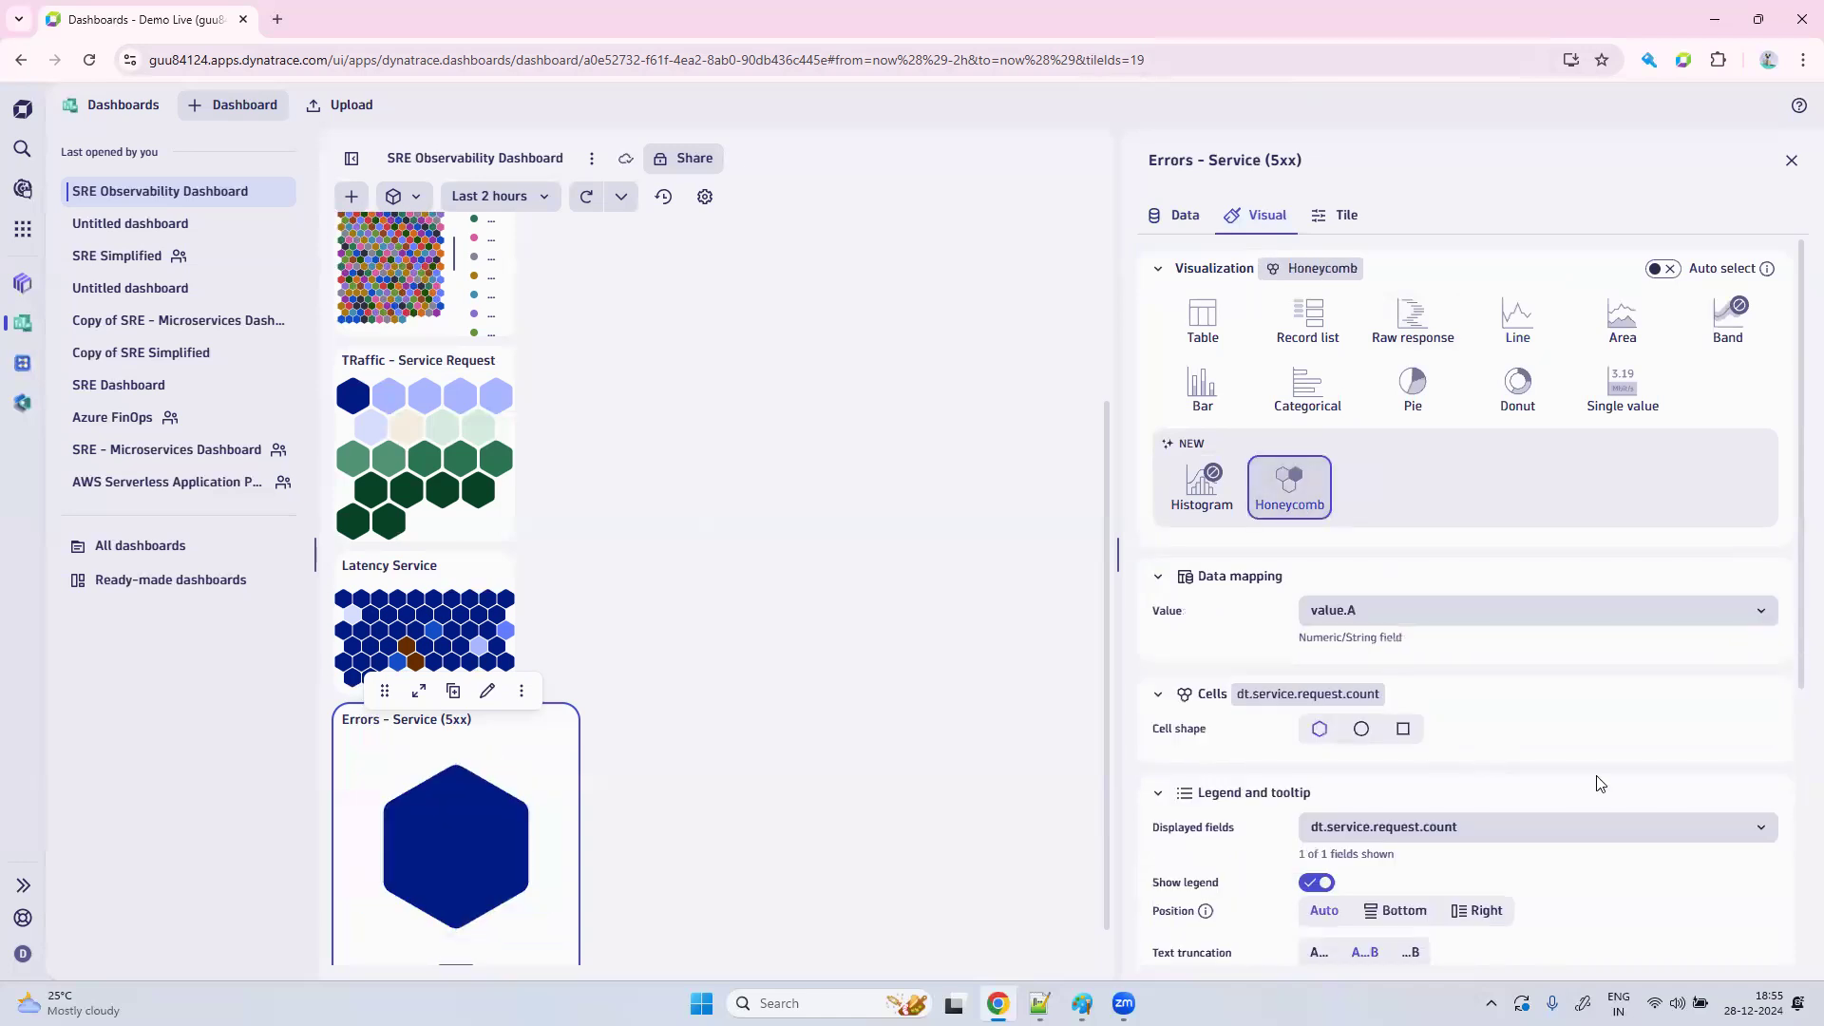
scroll(1637, 738, "down", 3)
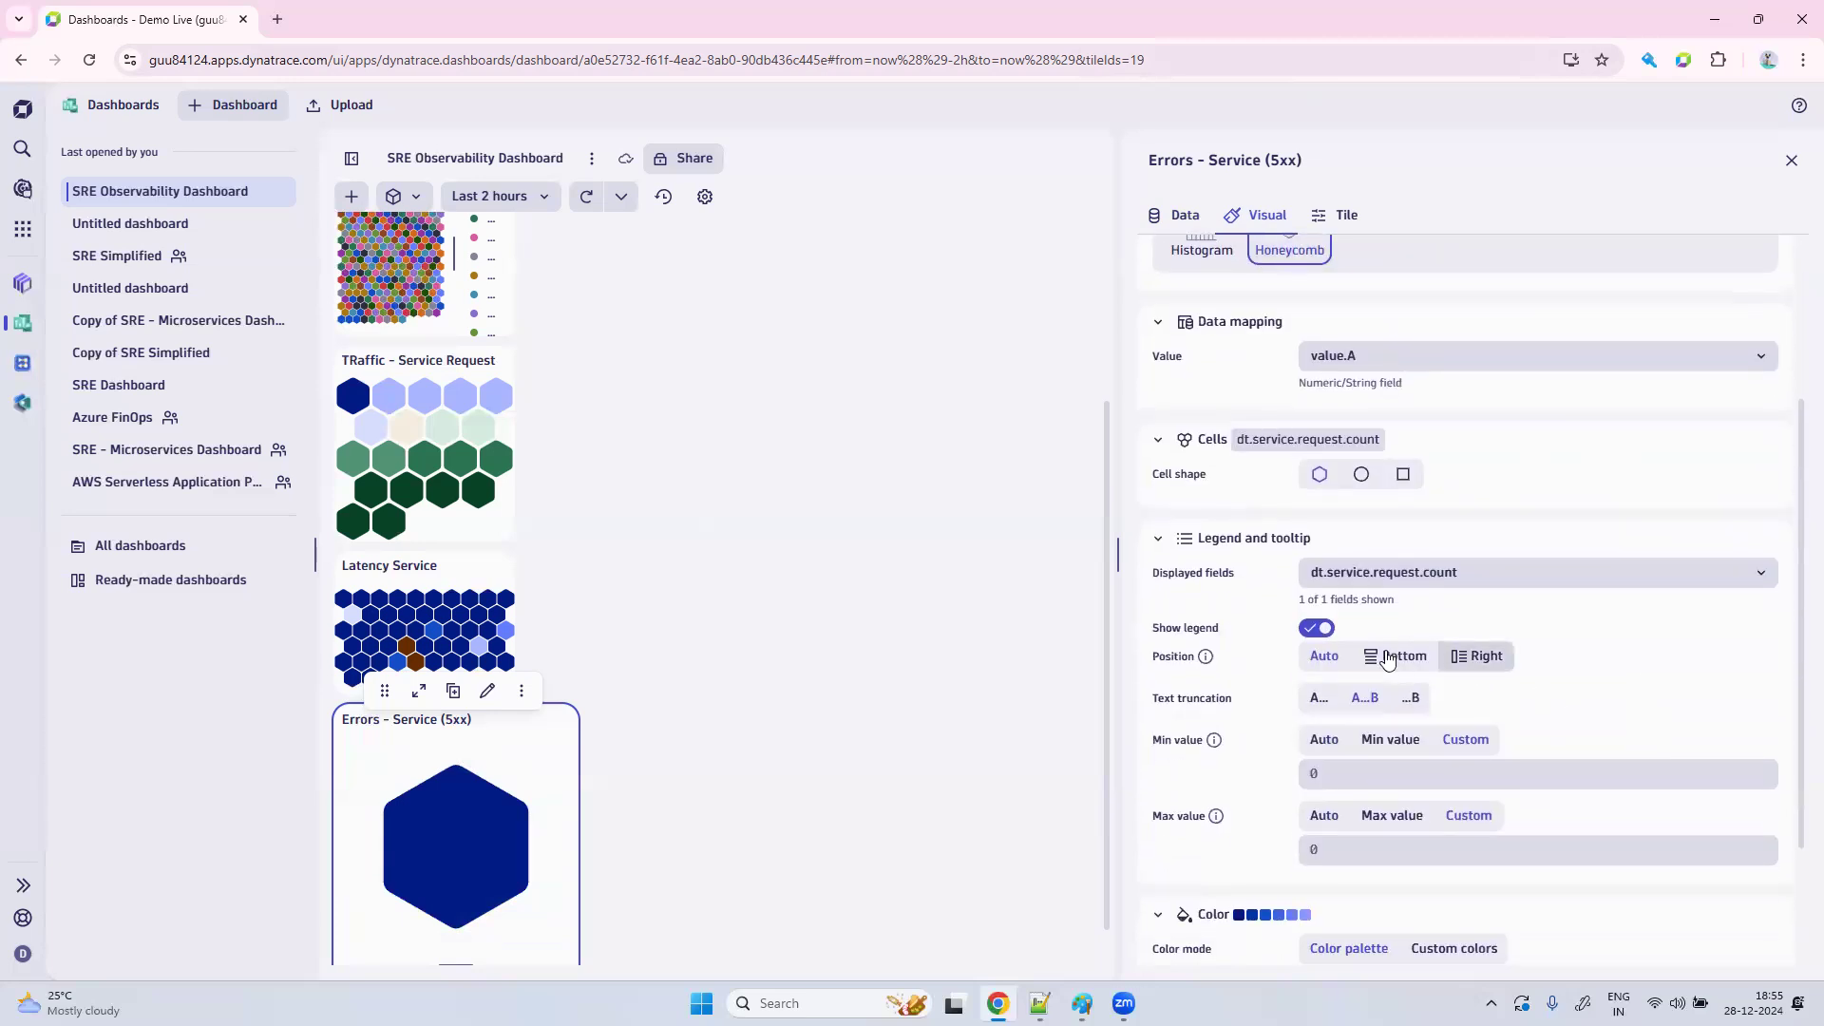
left_click(1321, 629)
scroll(1383, 855, "down", 2)
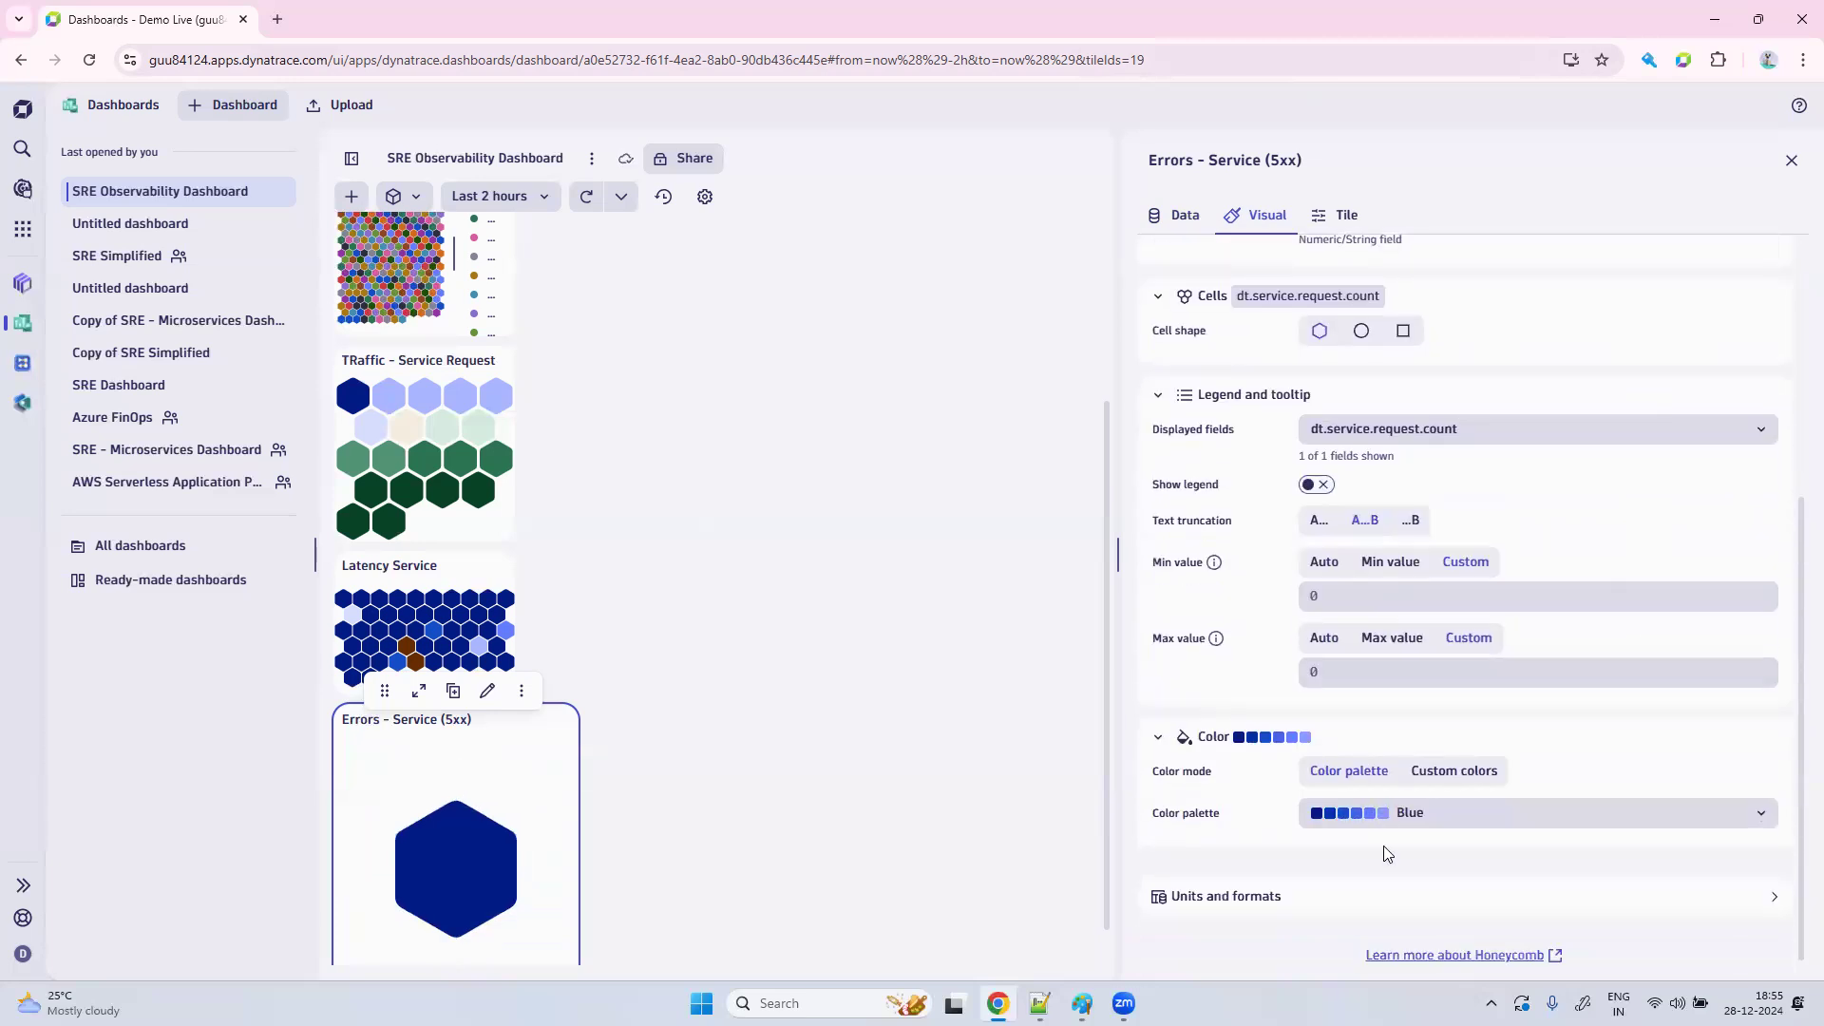
Run the 5xx tile's query with its updated split, sort and limit settings.
scroll(1440, 537, "up", 5)
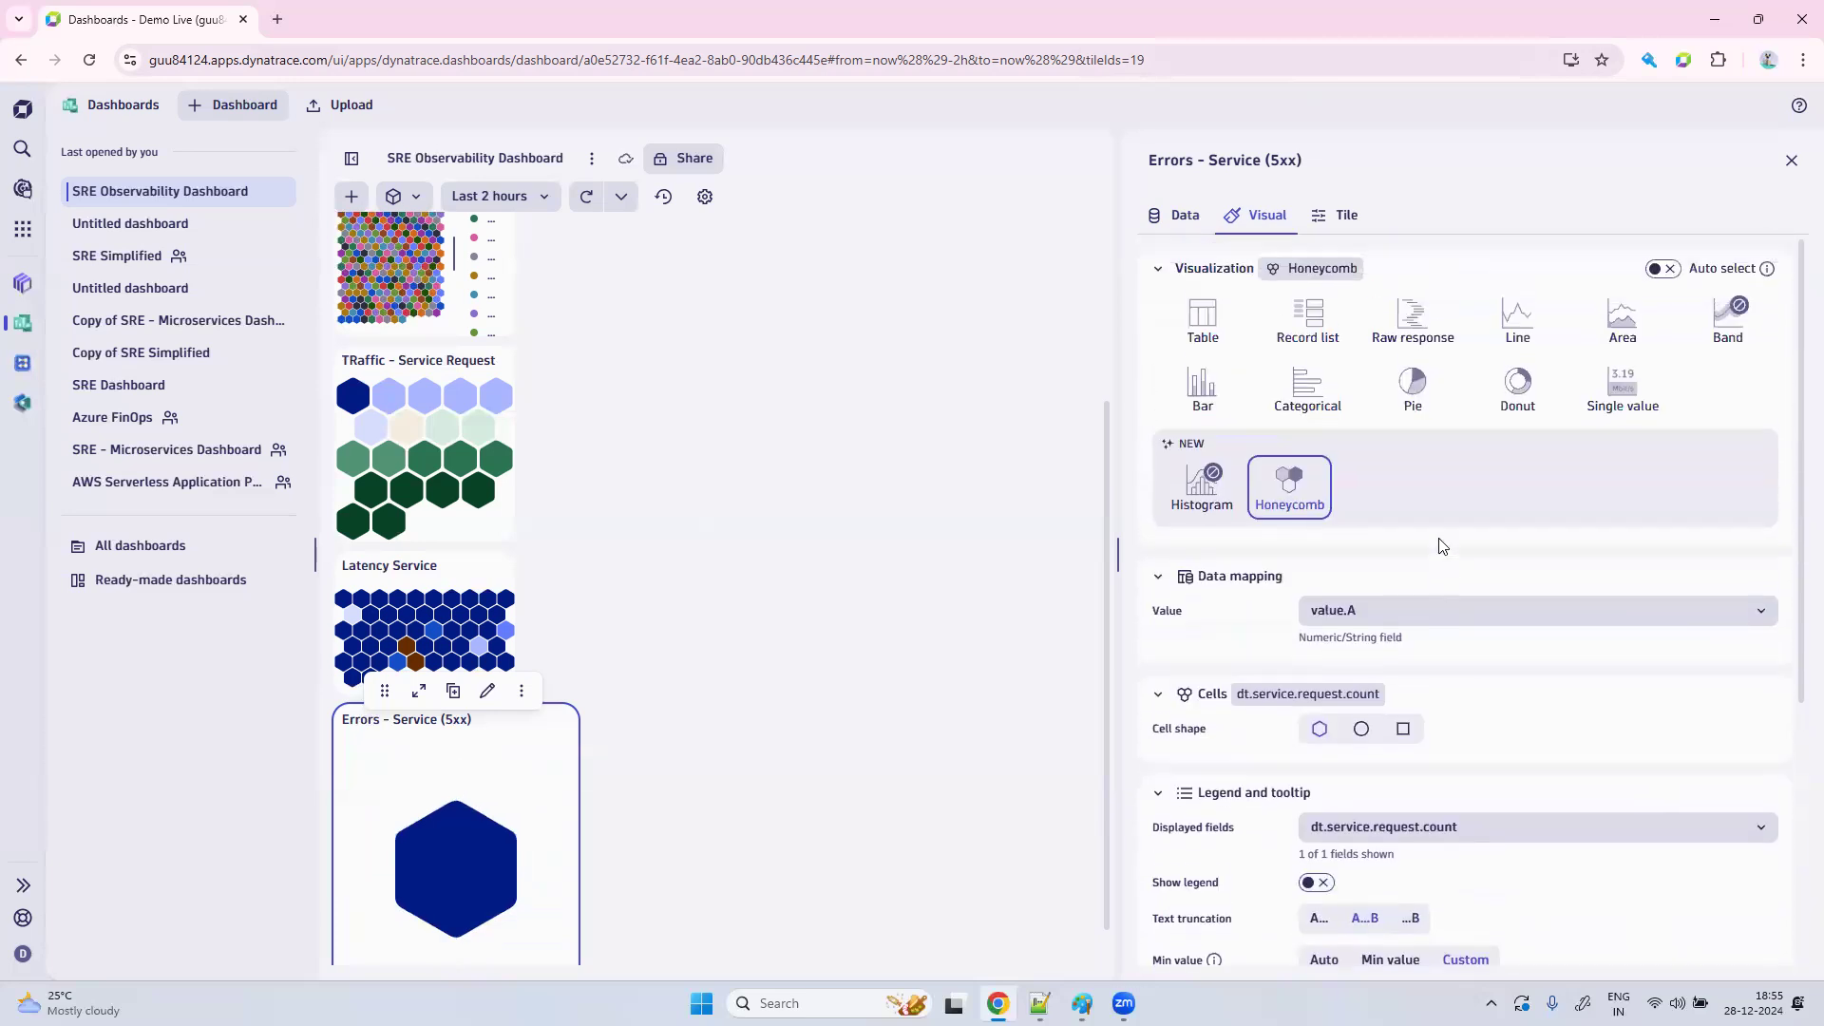
left_click(1185, 225)
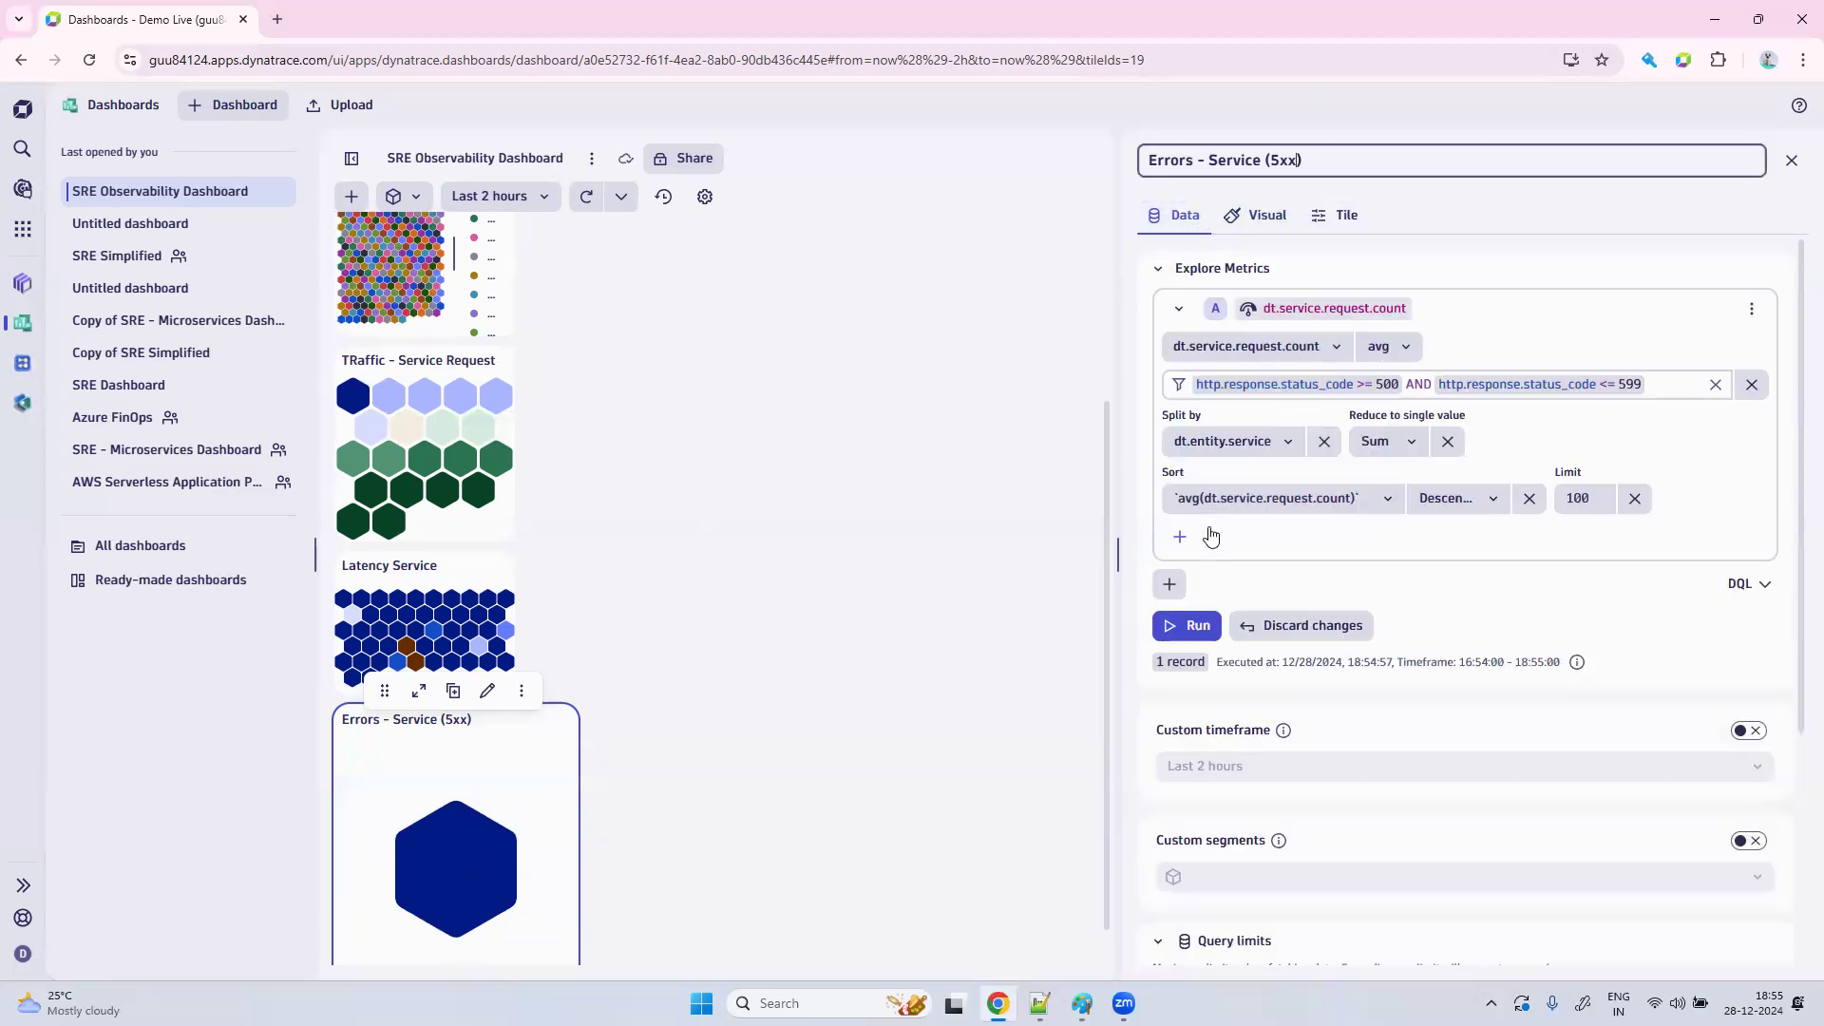
left_click(1193, 628)
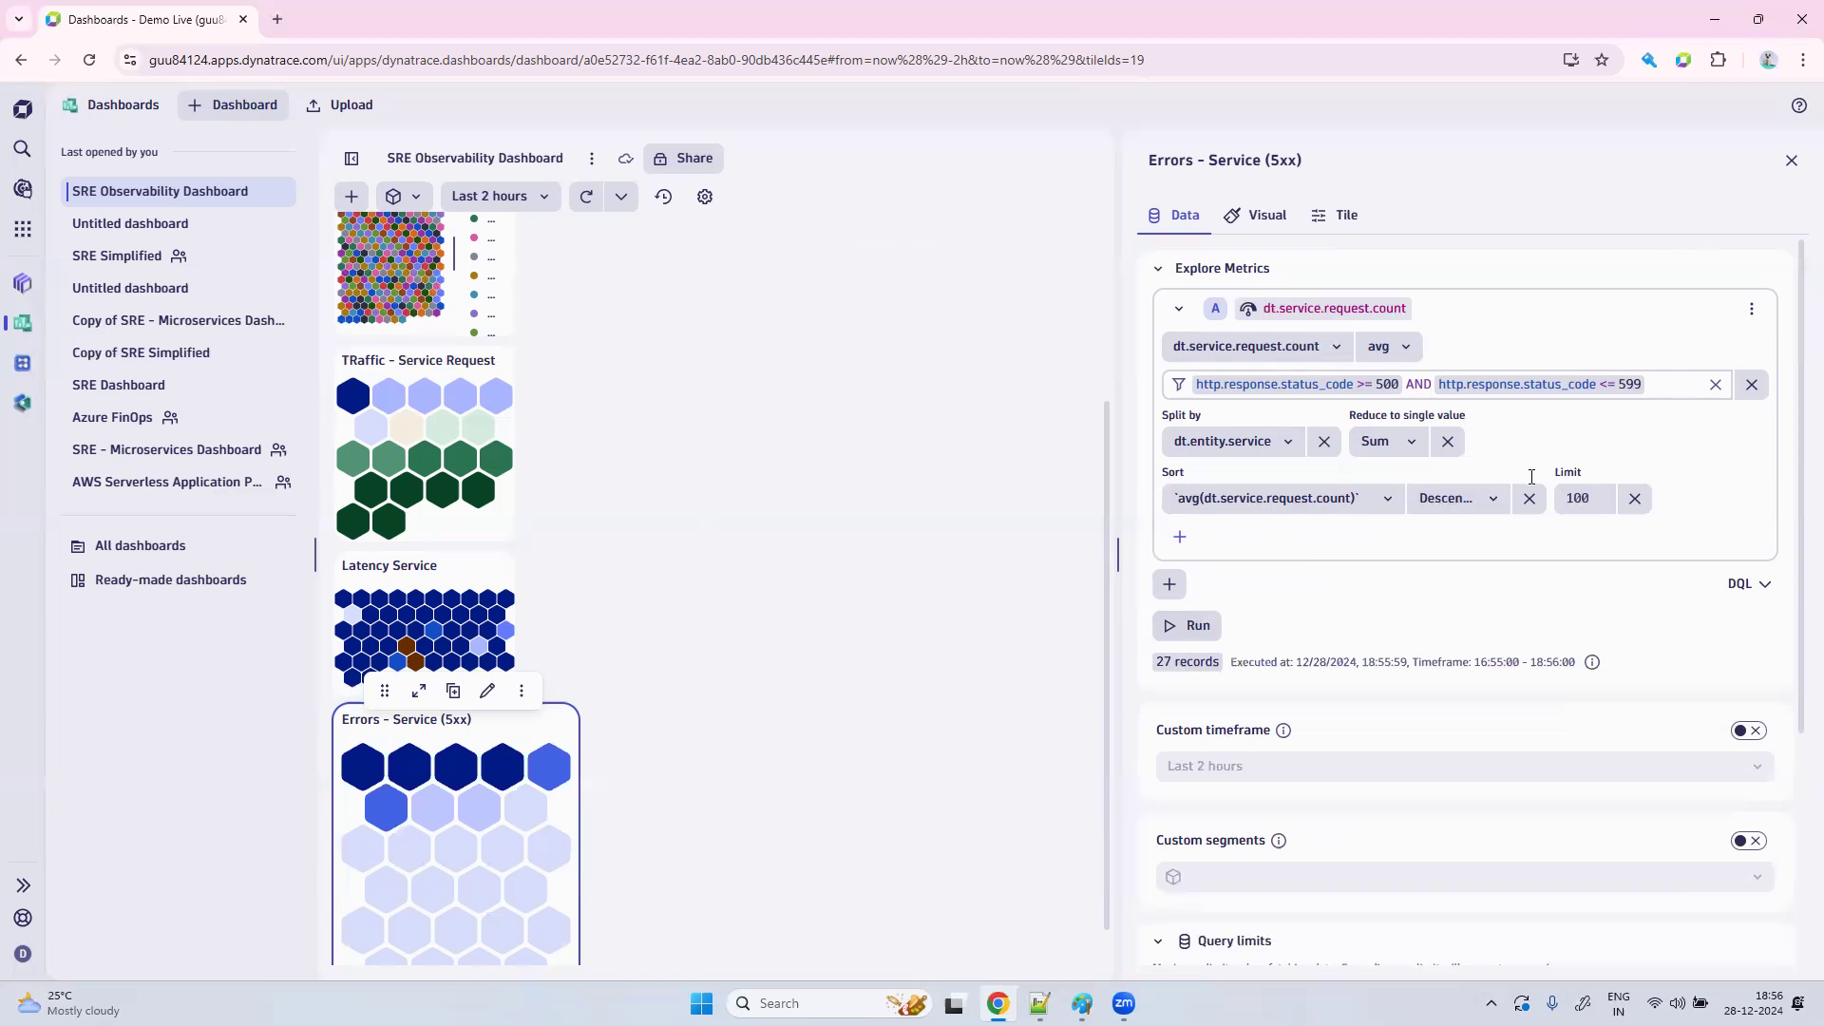
Set the color palette of the 5xx errors honeycomb to Red-blue.
scroll(1406, 797, "down", 3)
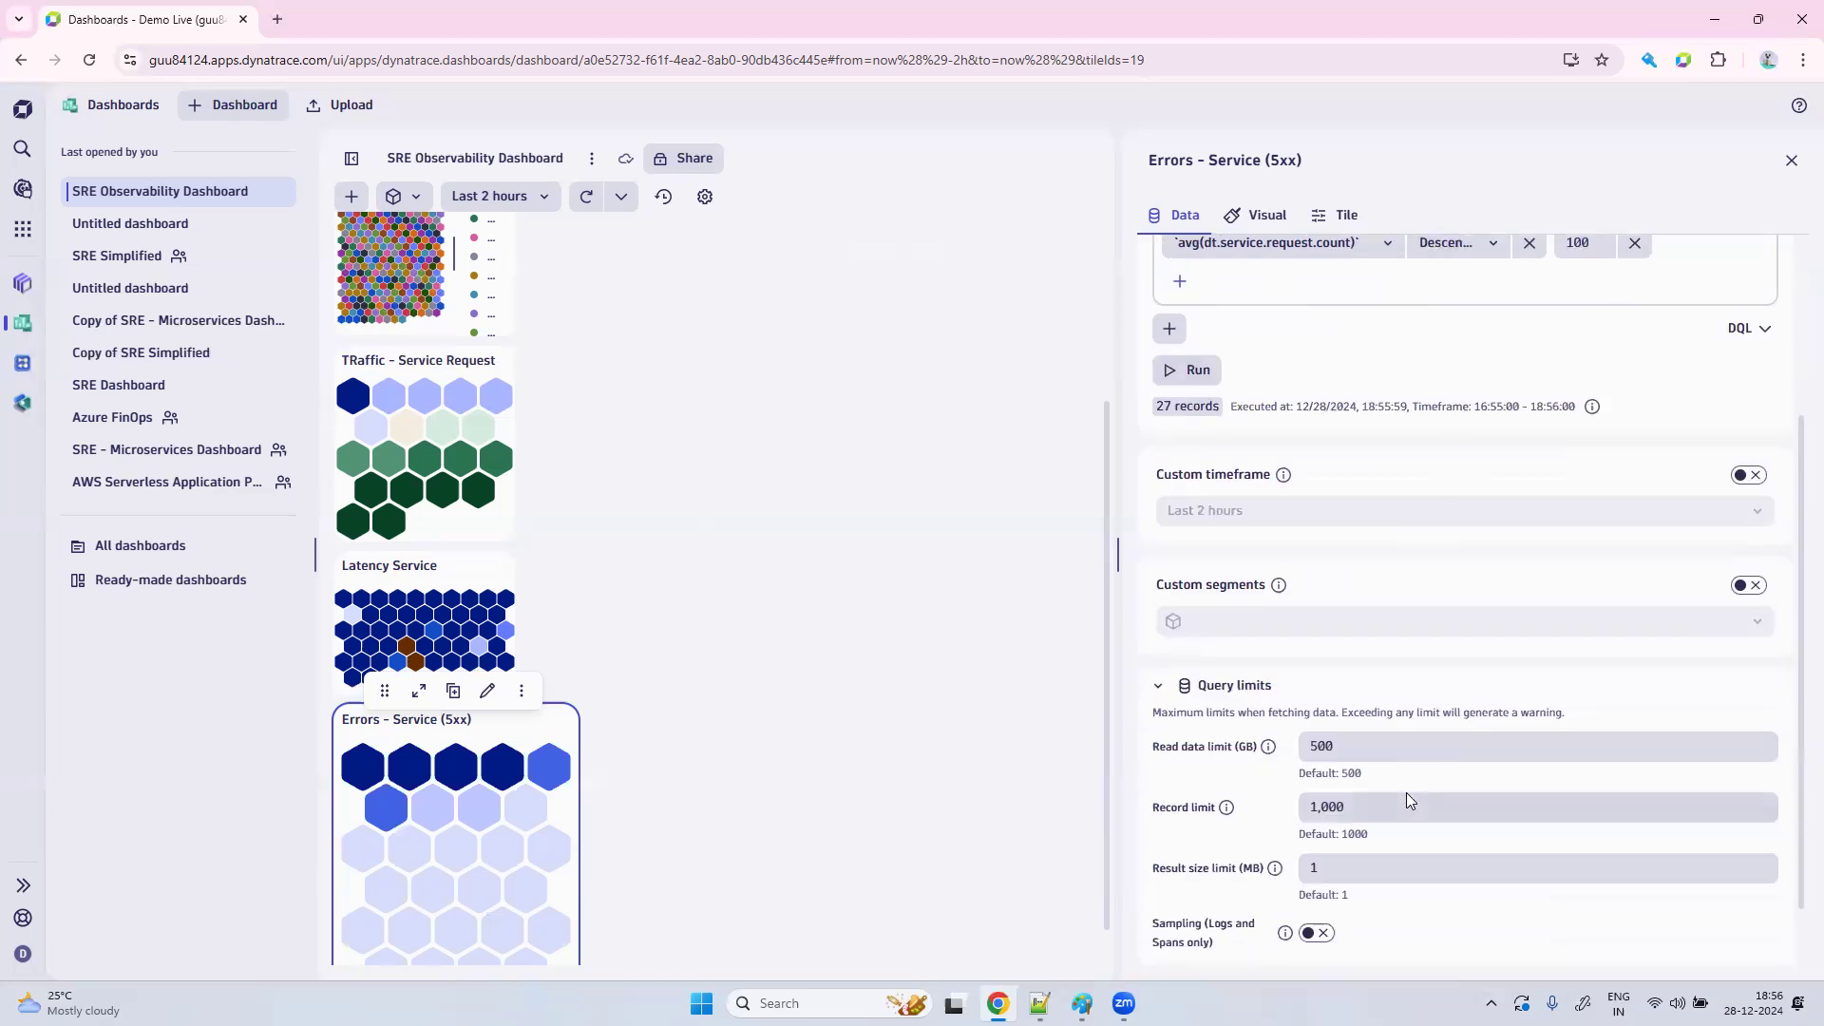
left_click(1267, 216)
scroll(1316, 750, "down", 3)
scroll(1316, 751, "down", 1)
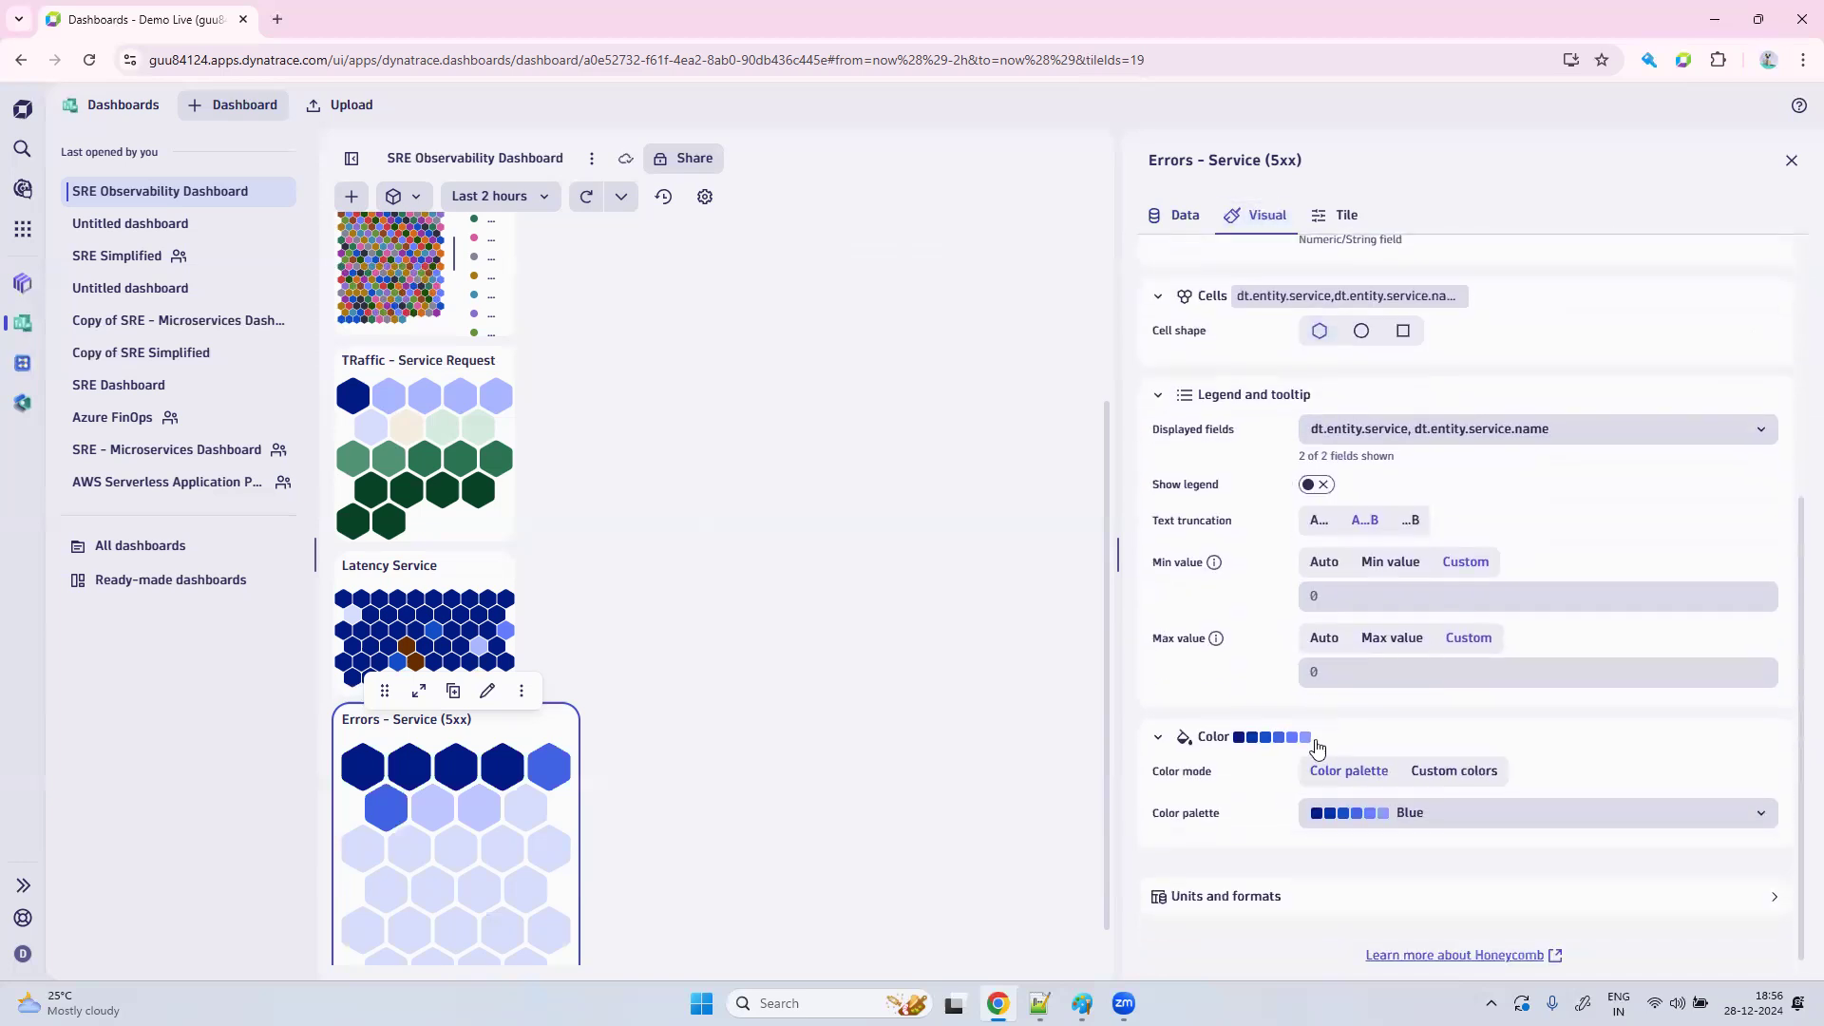
left_click(1404, 814)
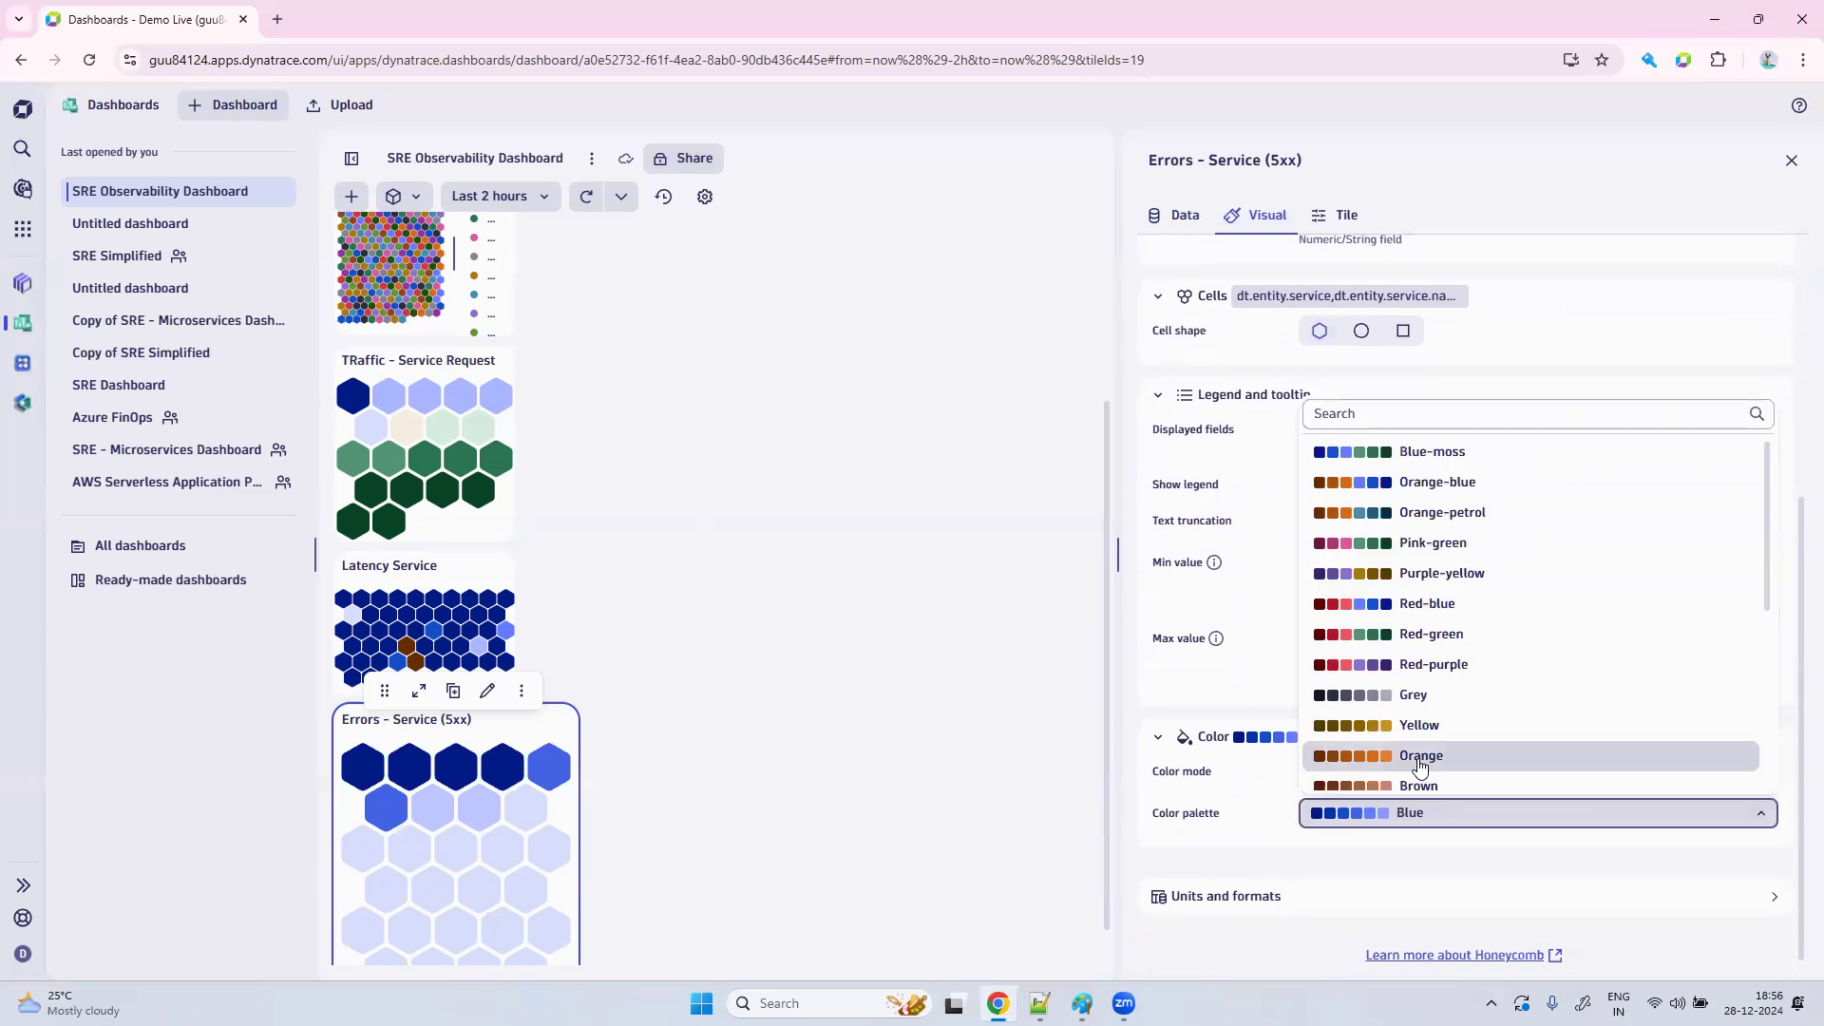
left_click(1416, 757)
left_click(1405, 812)
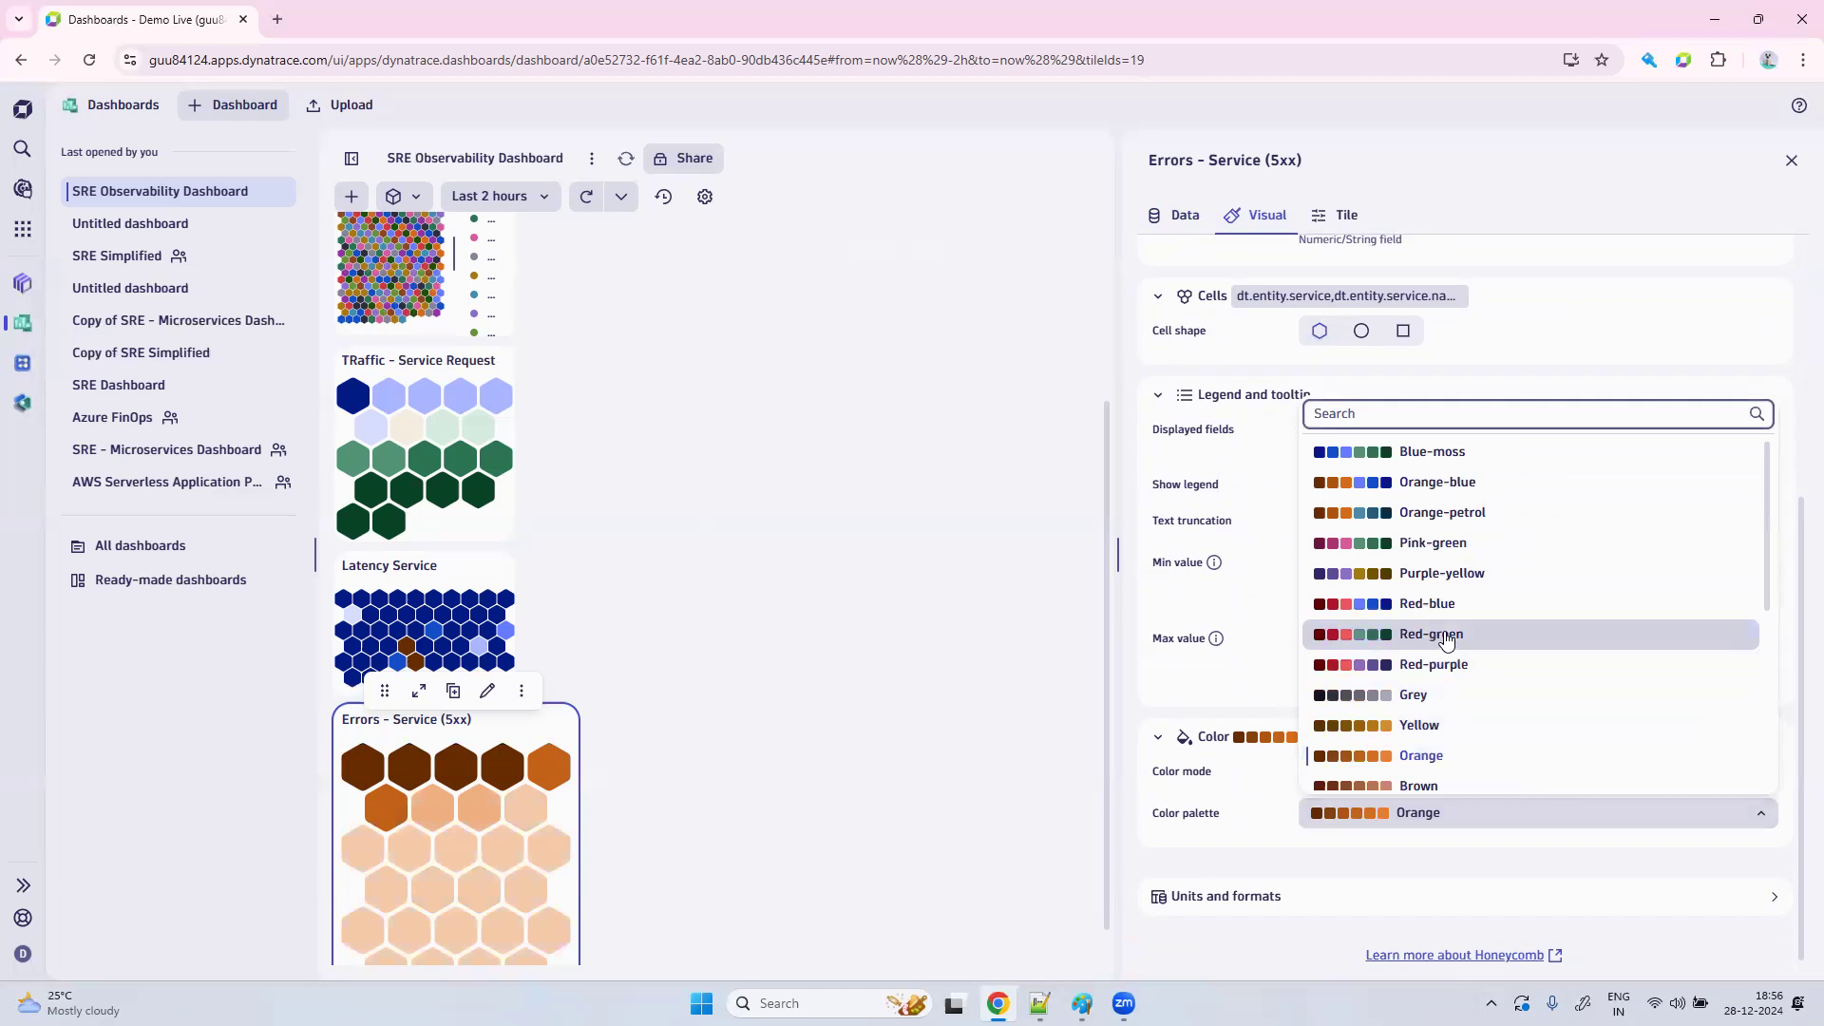
left_click(1448, 604)
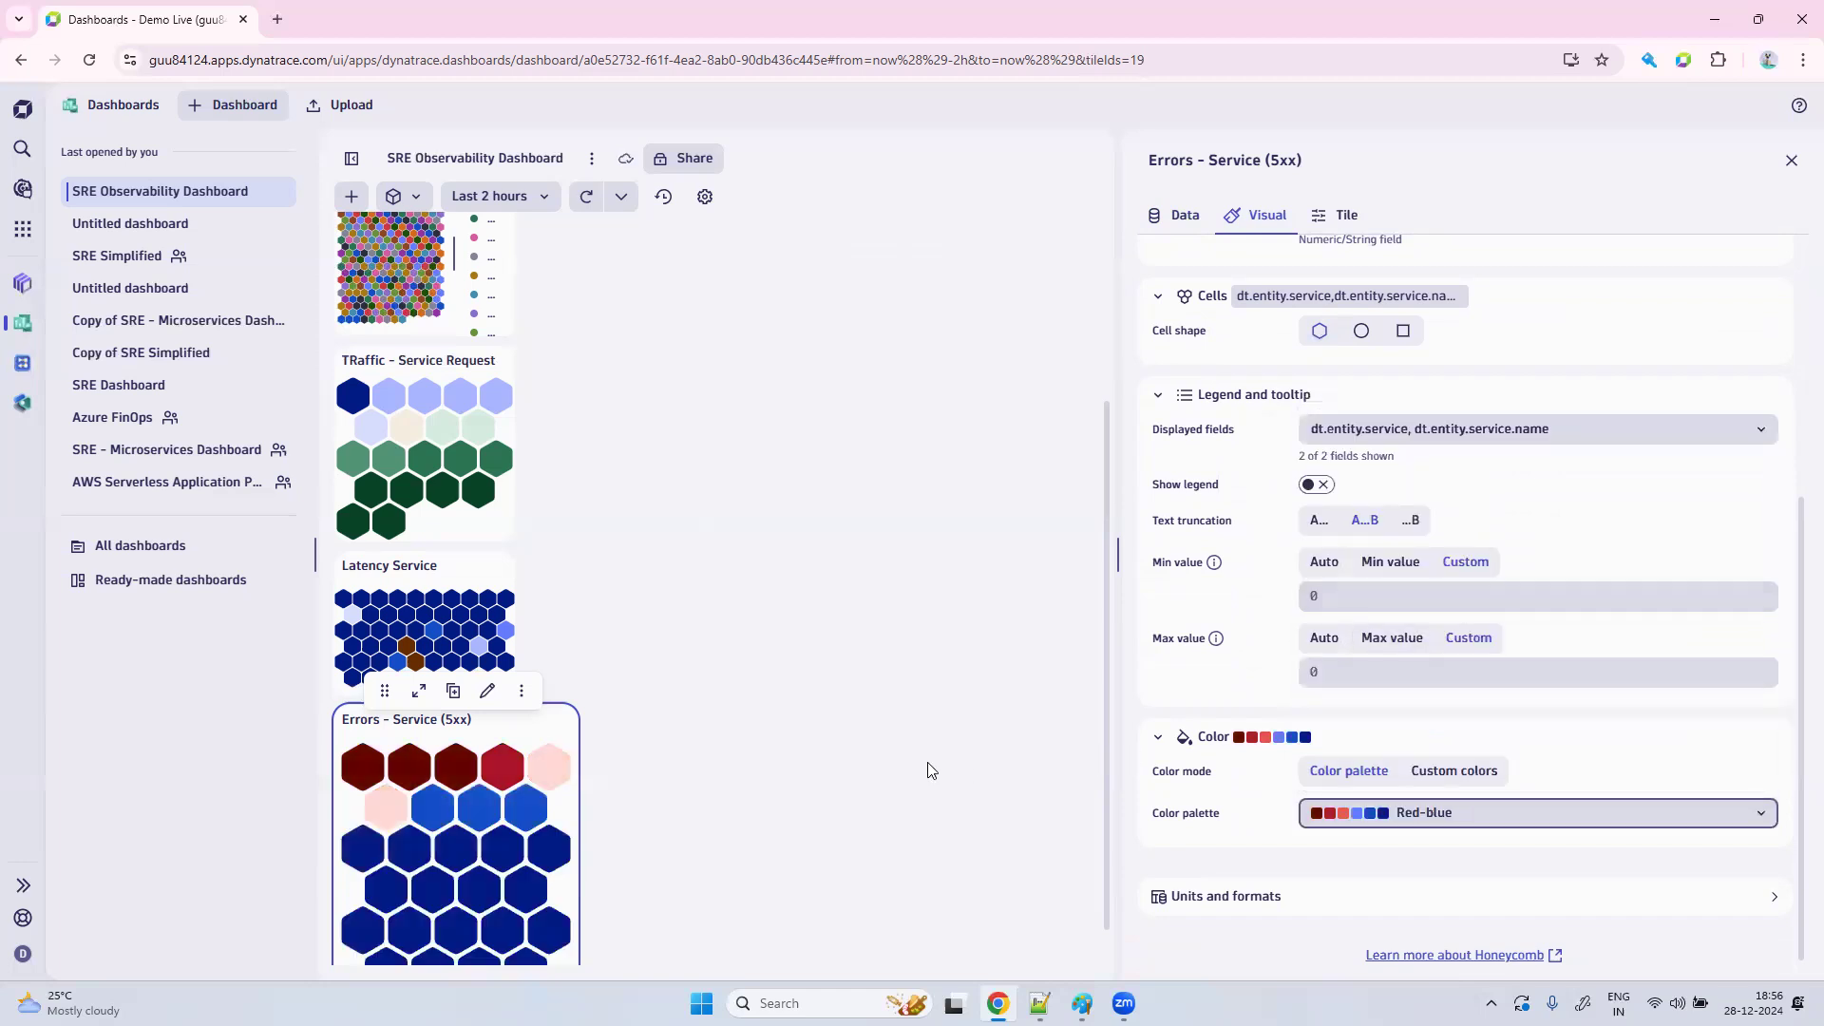
Close the tile editor and resize the 5xx errors tile to match the width of the Latency Service tile.
left_click(1792, 162)
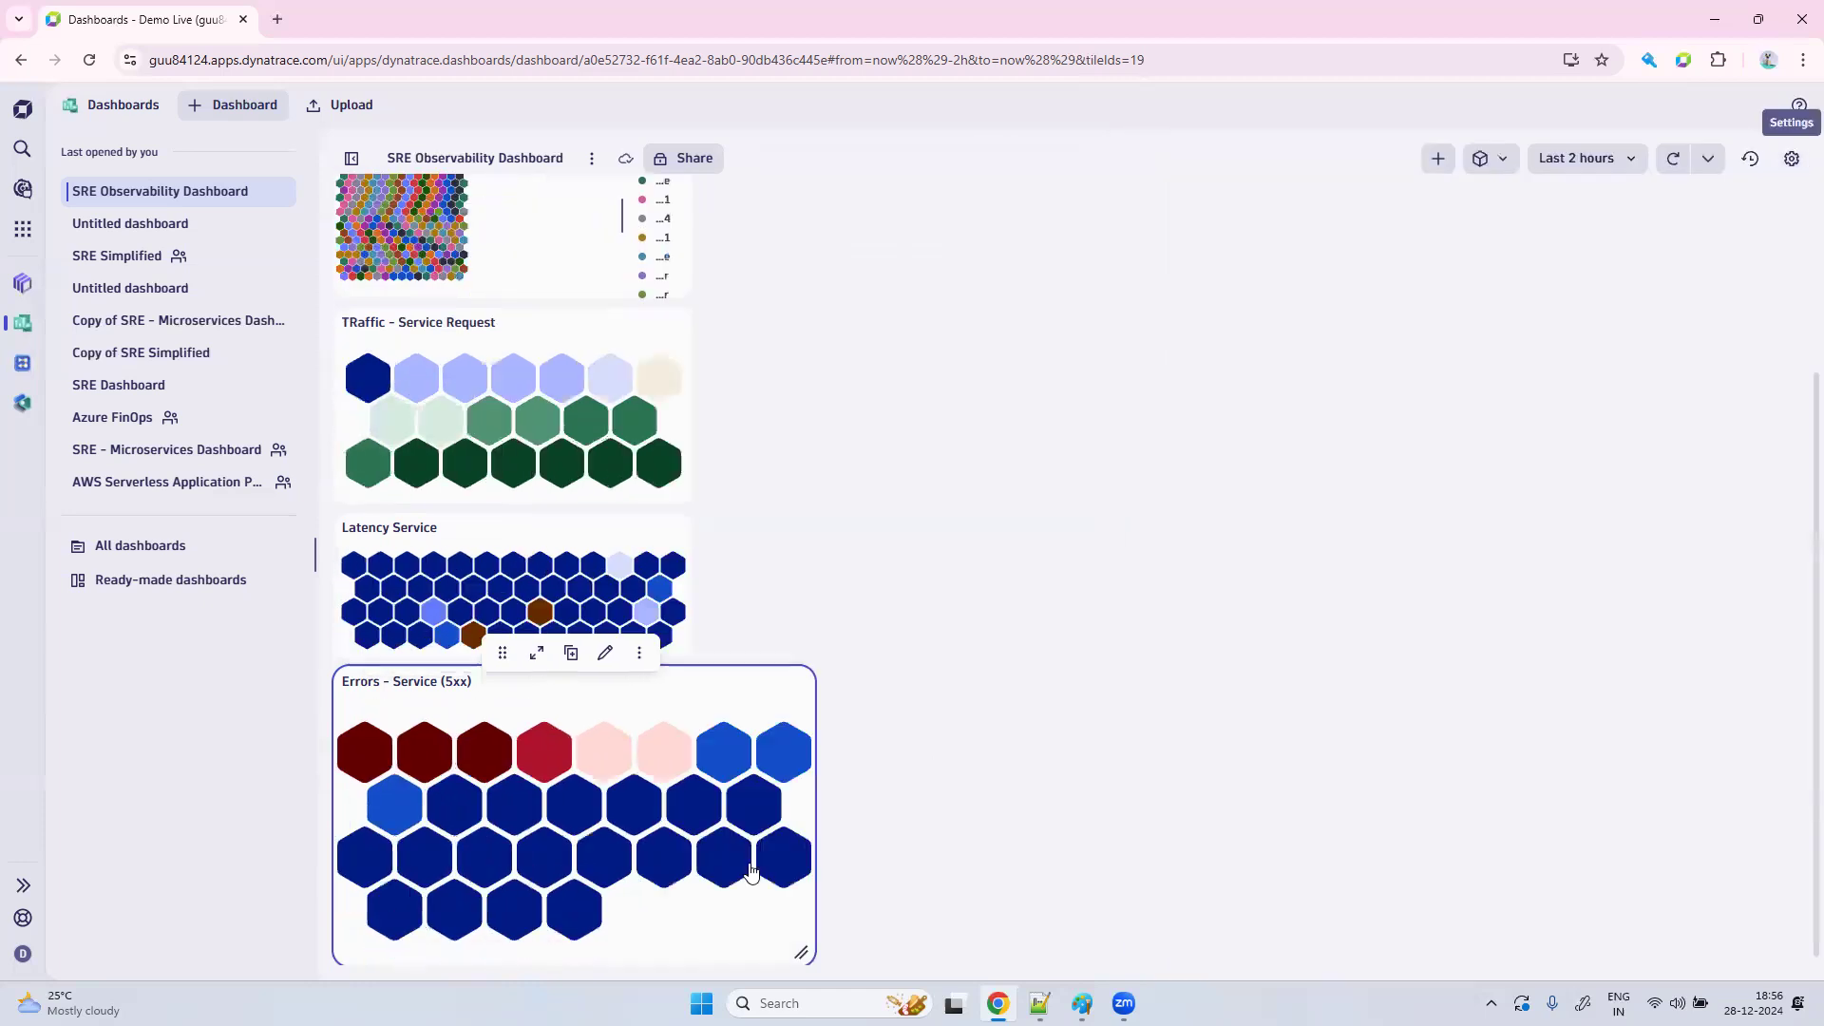
left_click_drag(810, 946, 673, 983)
left_click(897, 862)
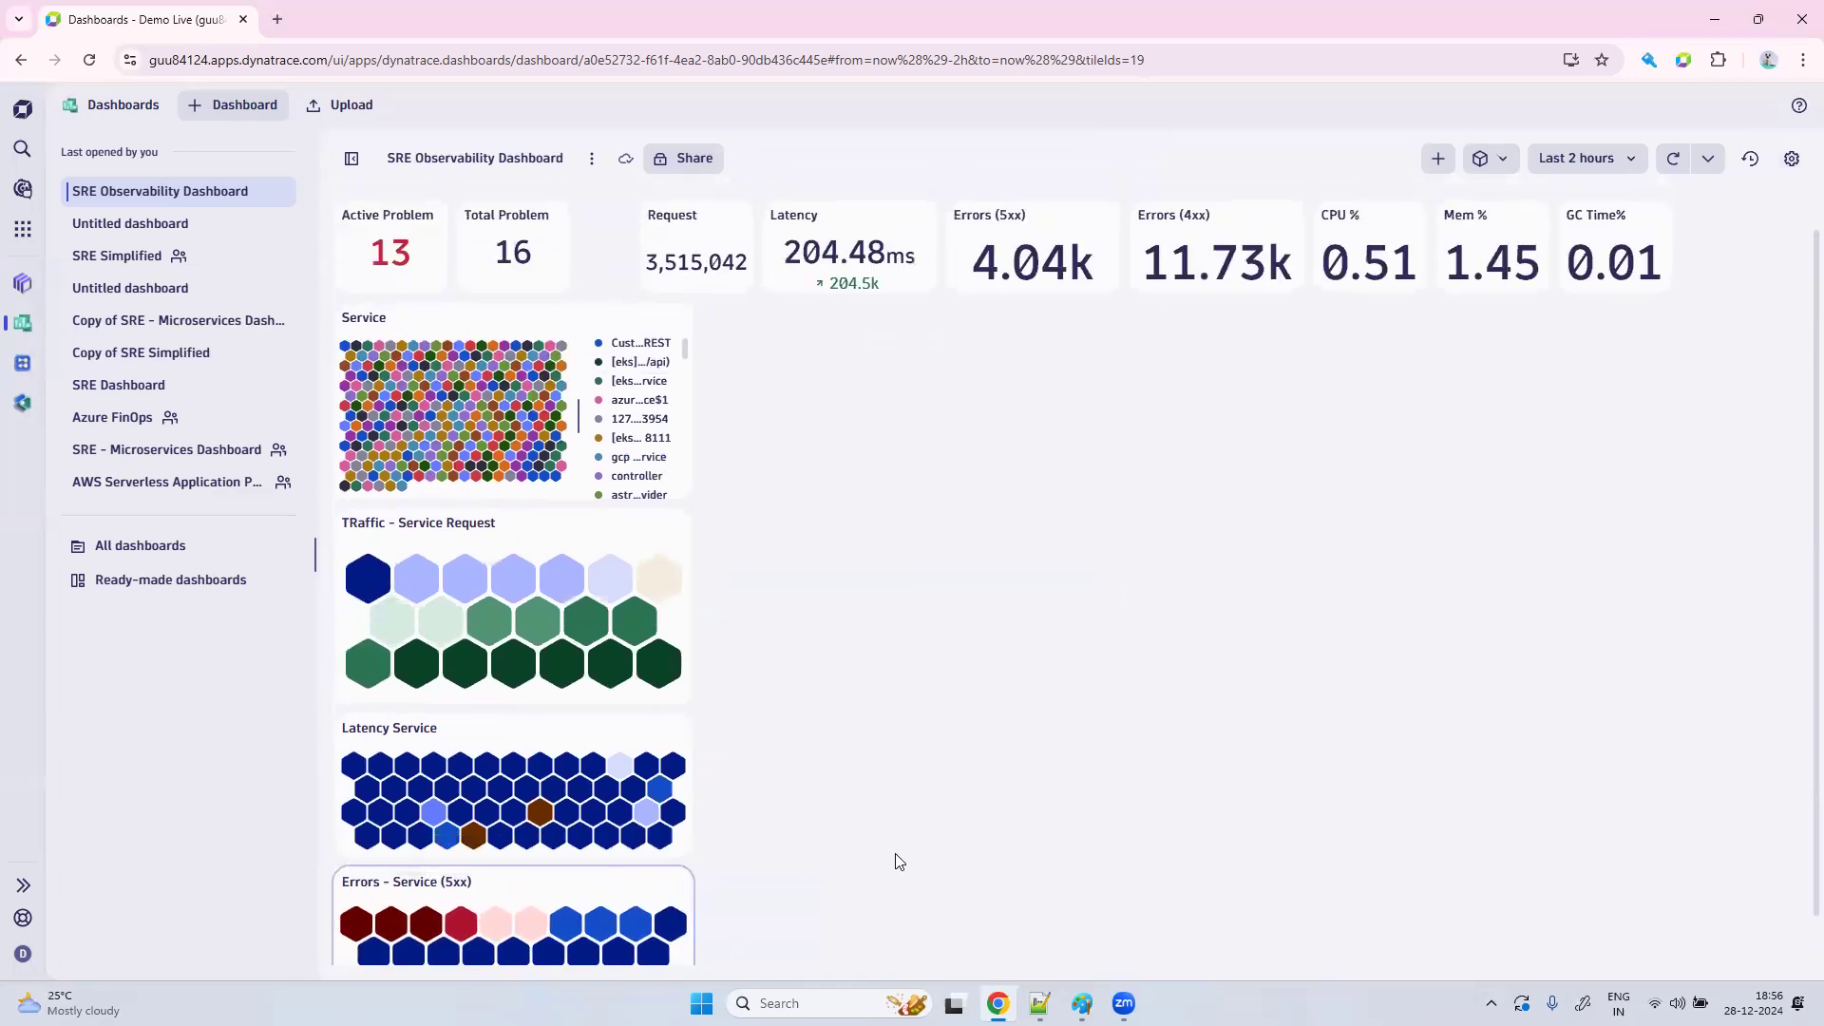
Duplicate the Errors - Service (5xx) tile and rename the copy Errors - Service (4xx).
scroll(898, 862, "down", 1)
left_click(529, 929)
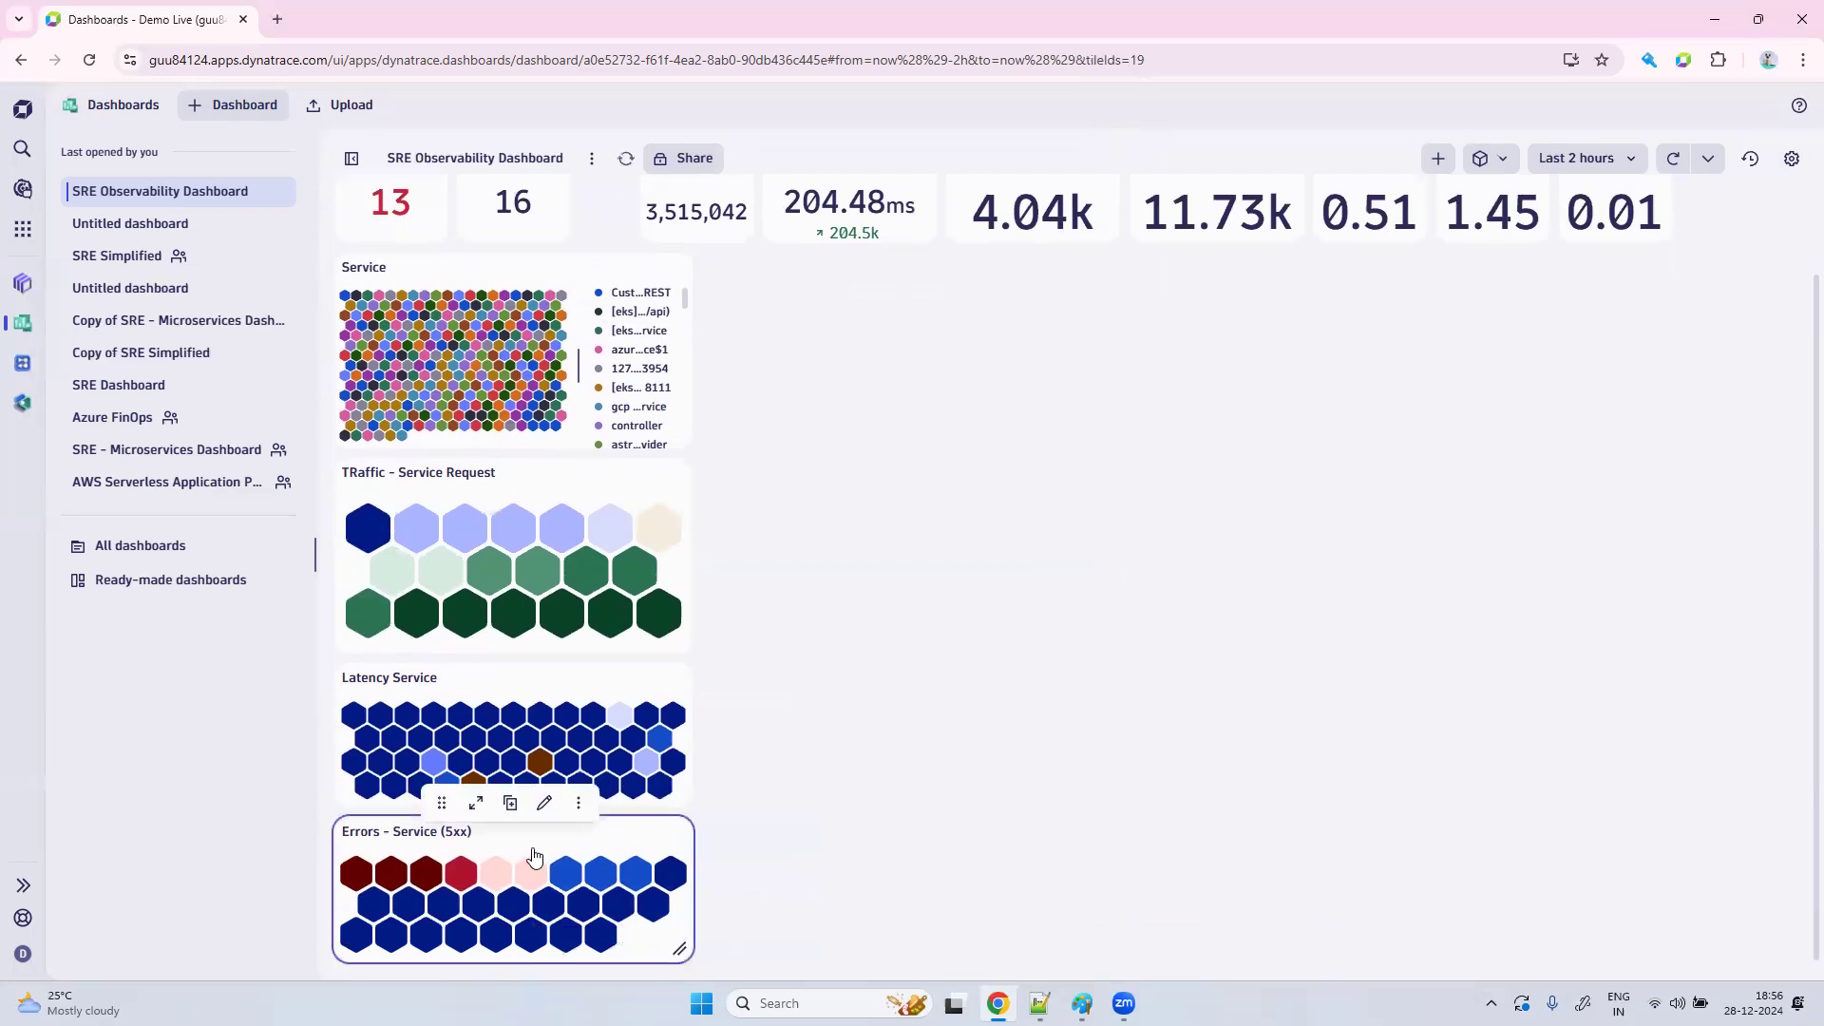
left_click(511, 805)
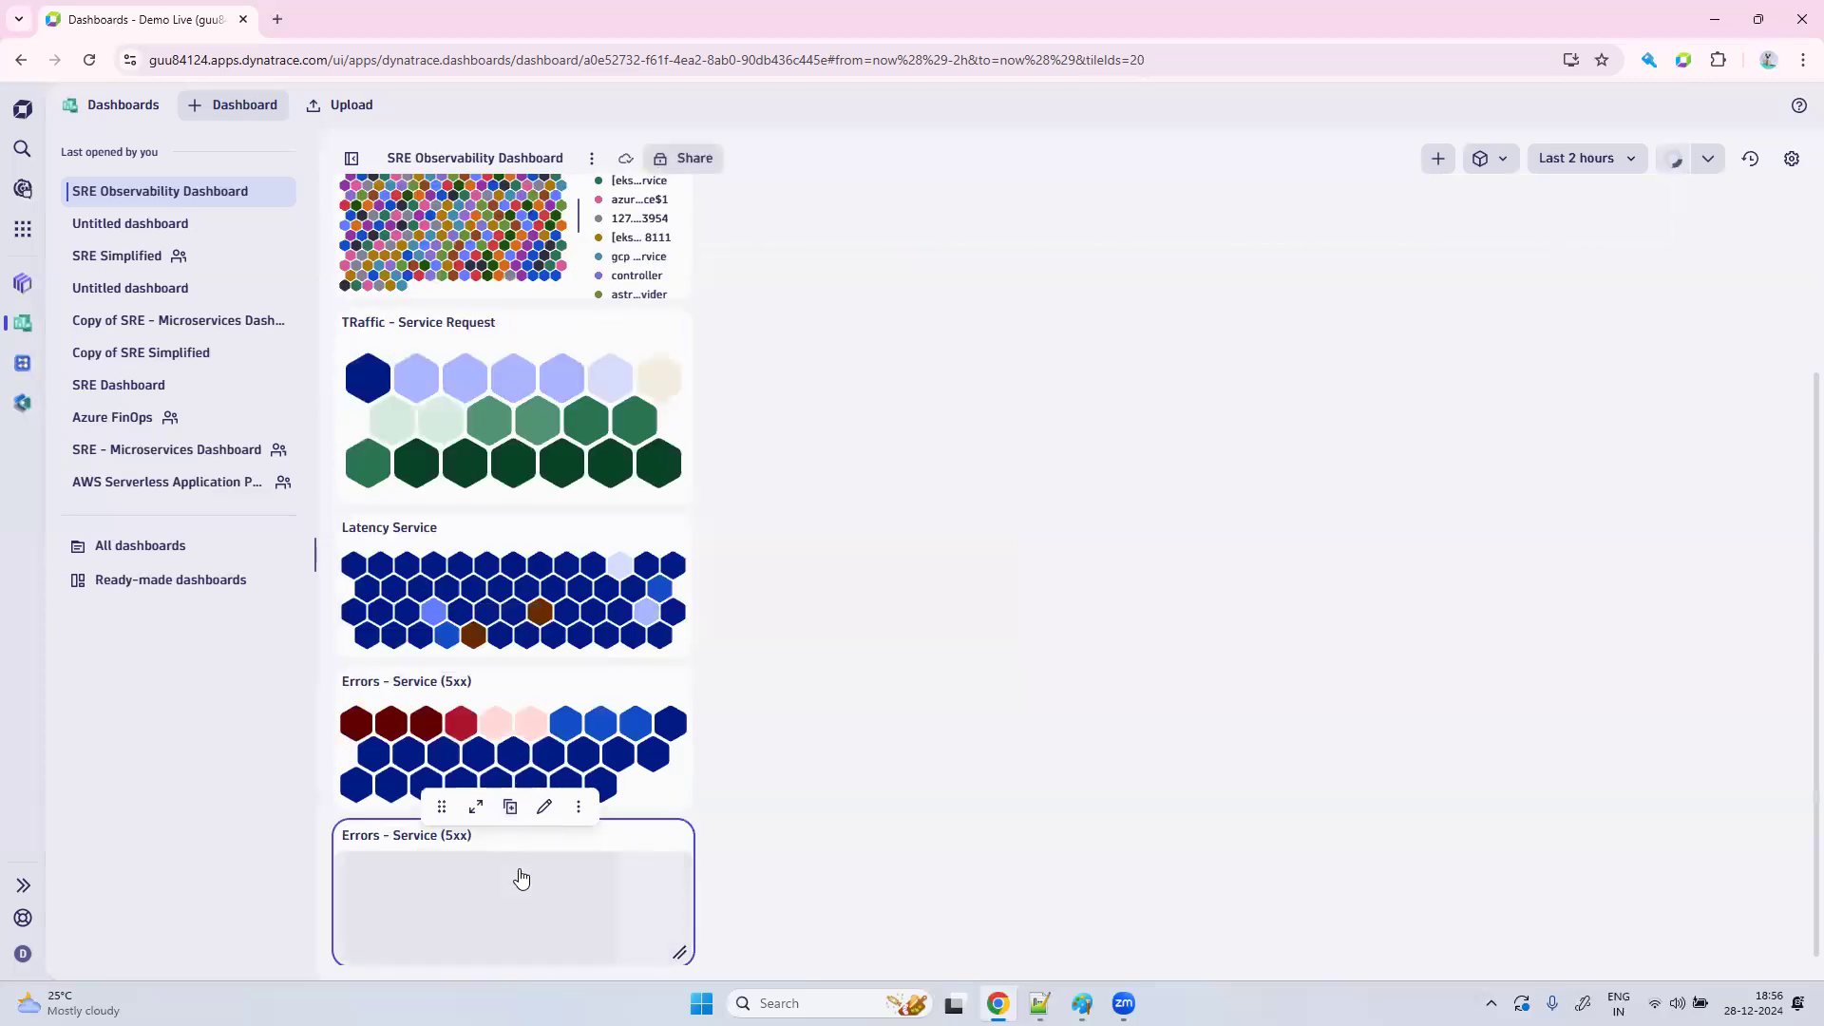
left_click(545, 806)
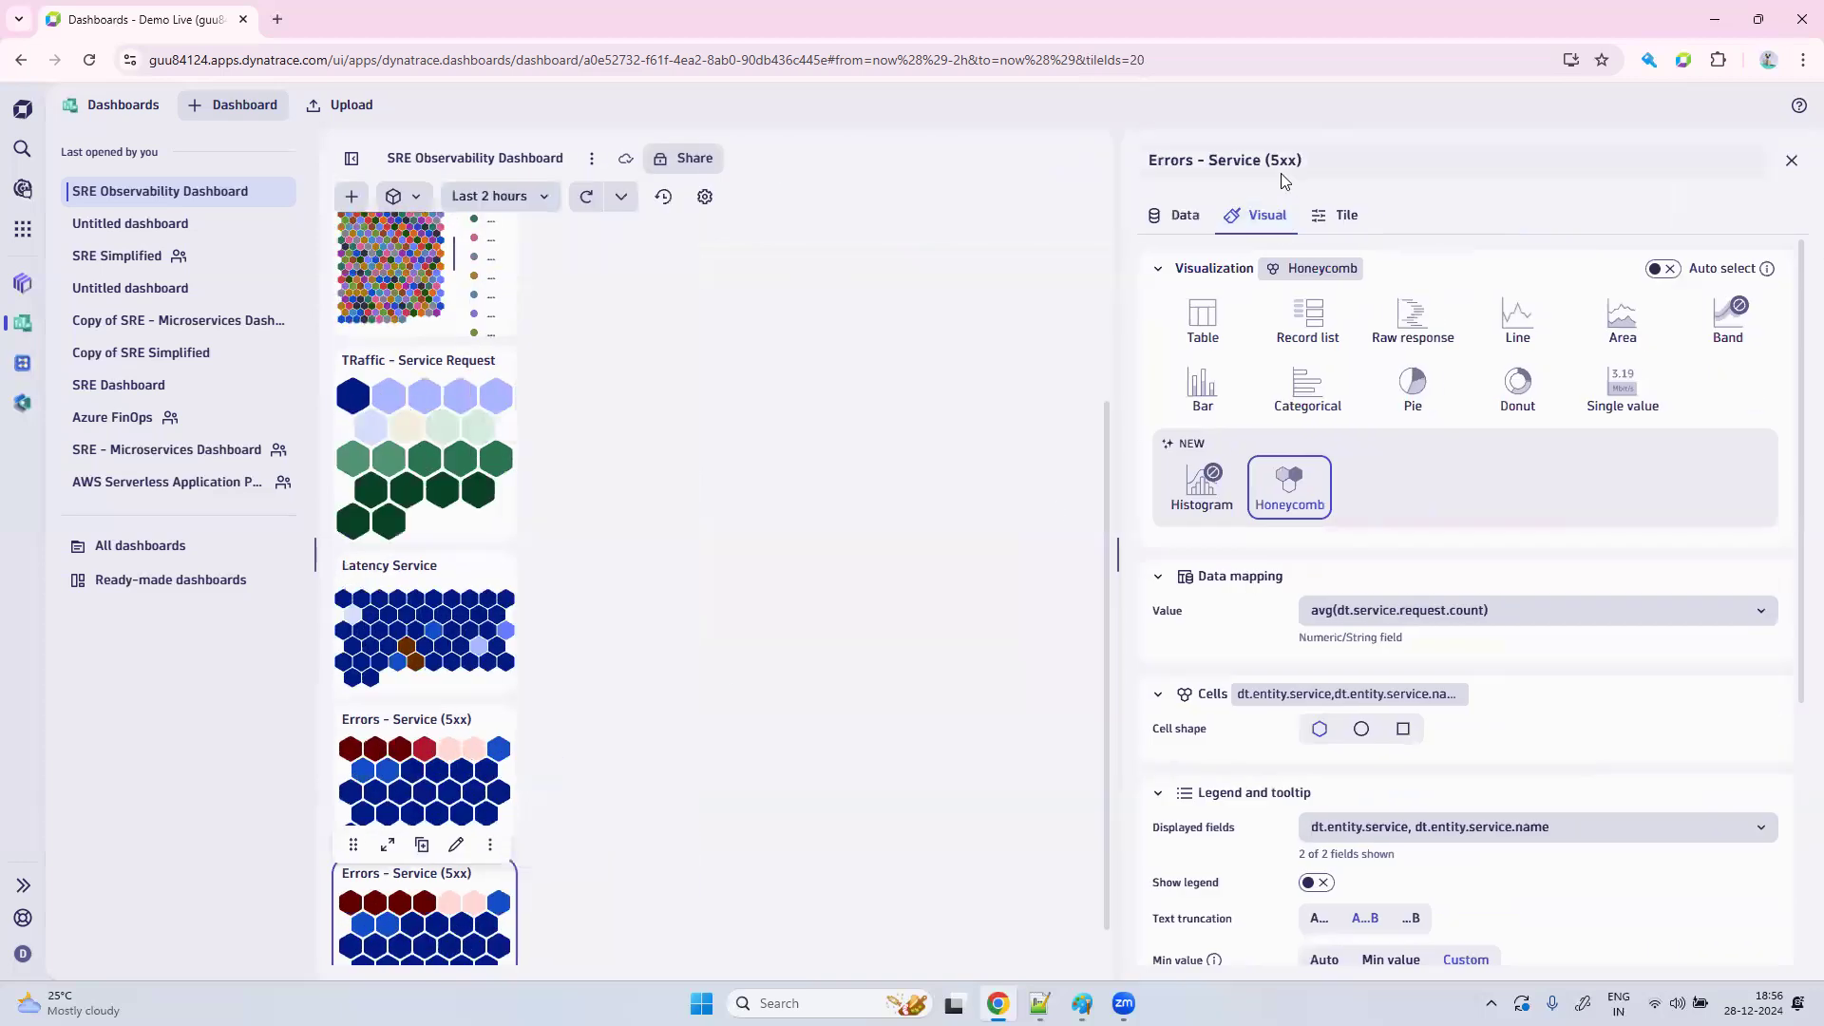
left_click(1278, 160)
key("BackSpace")
type("4")
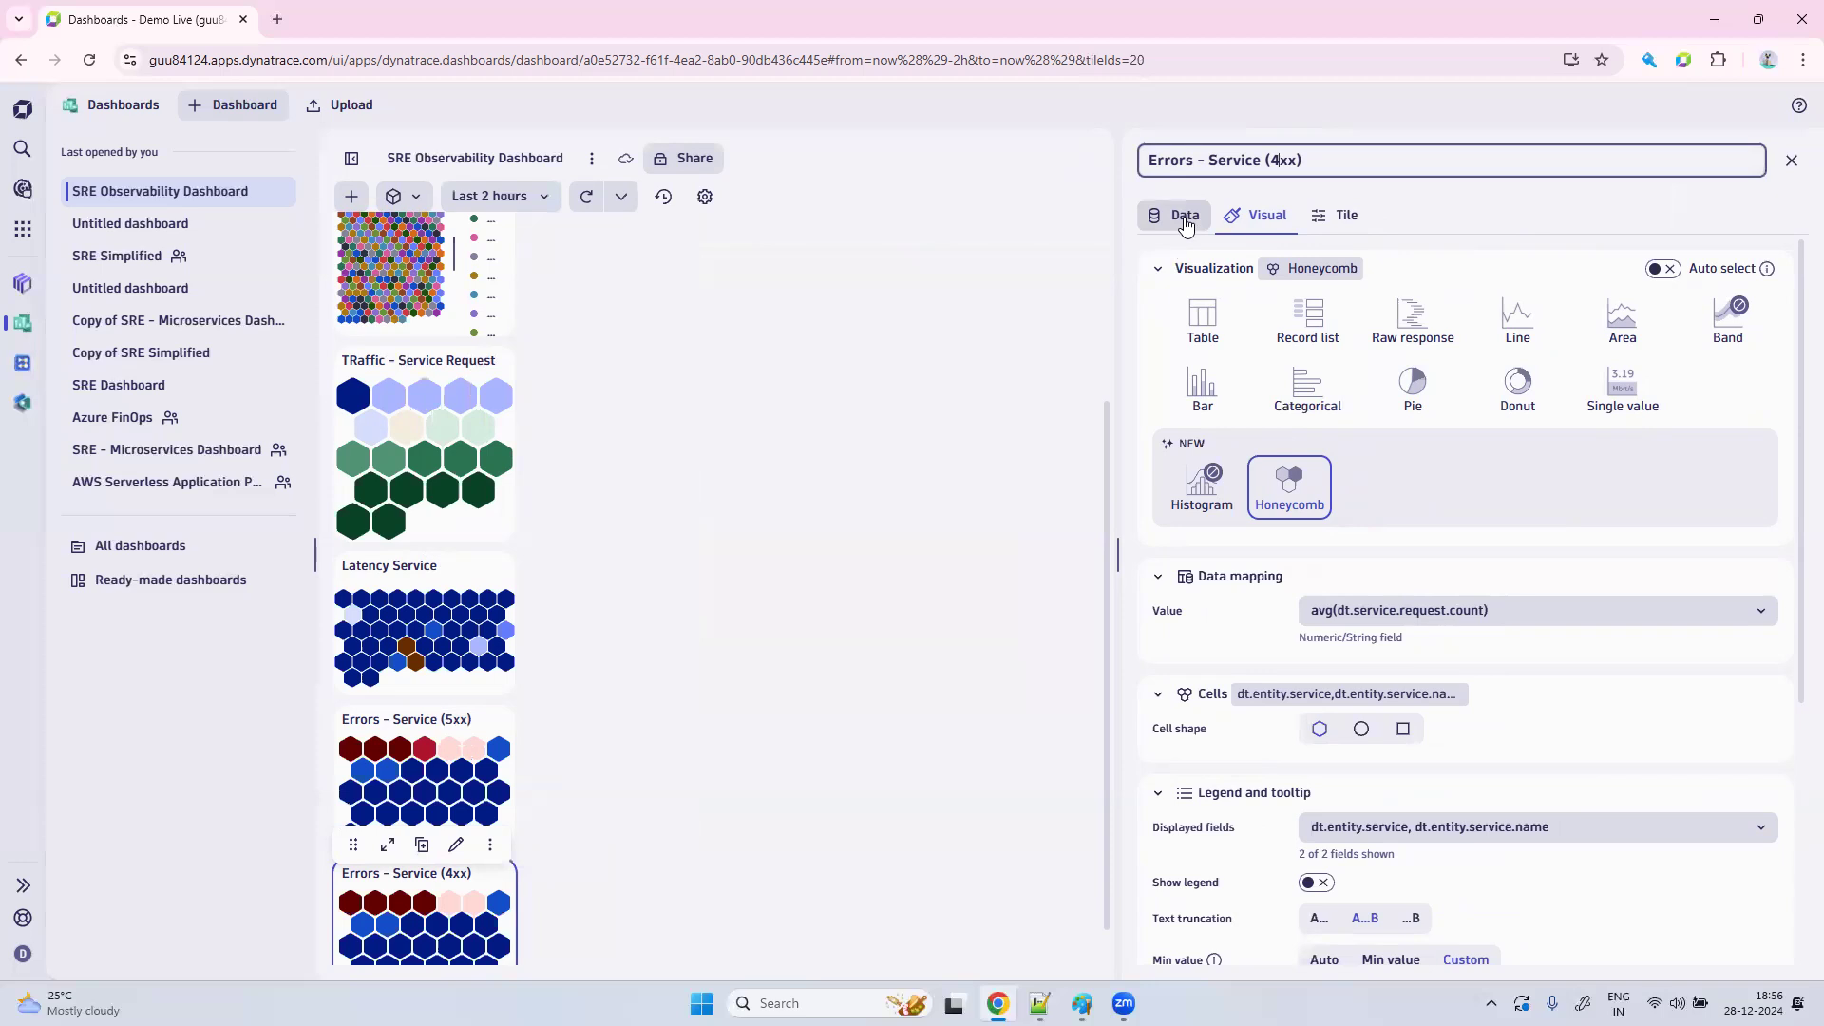
Change the first status code condition in the 4xx tile's filter to >= 40.
left_click(1184, 219)
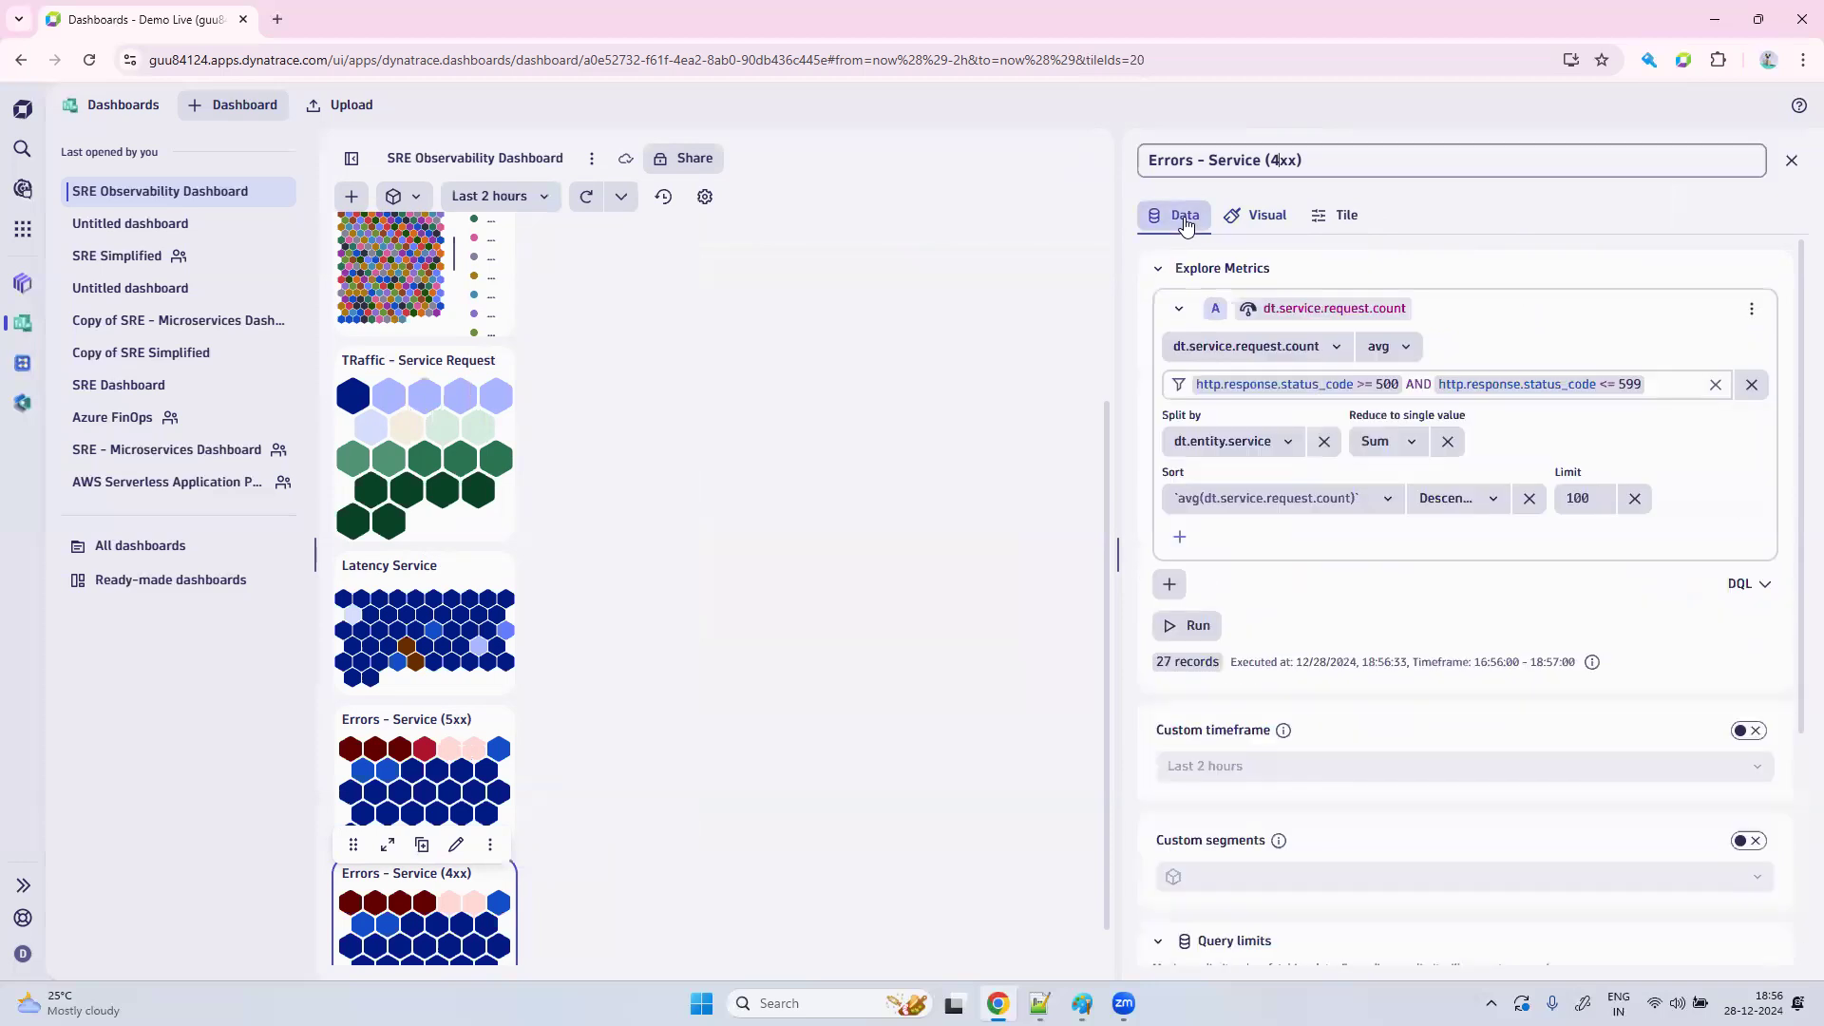
left_click(1398, 380)
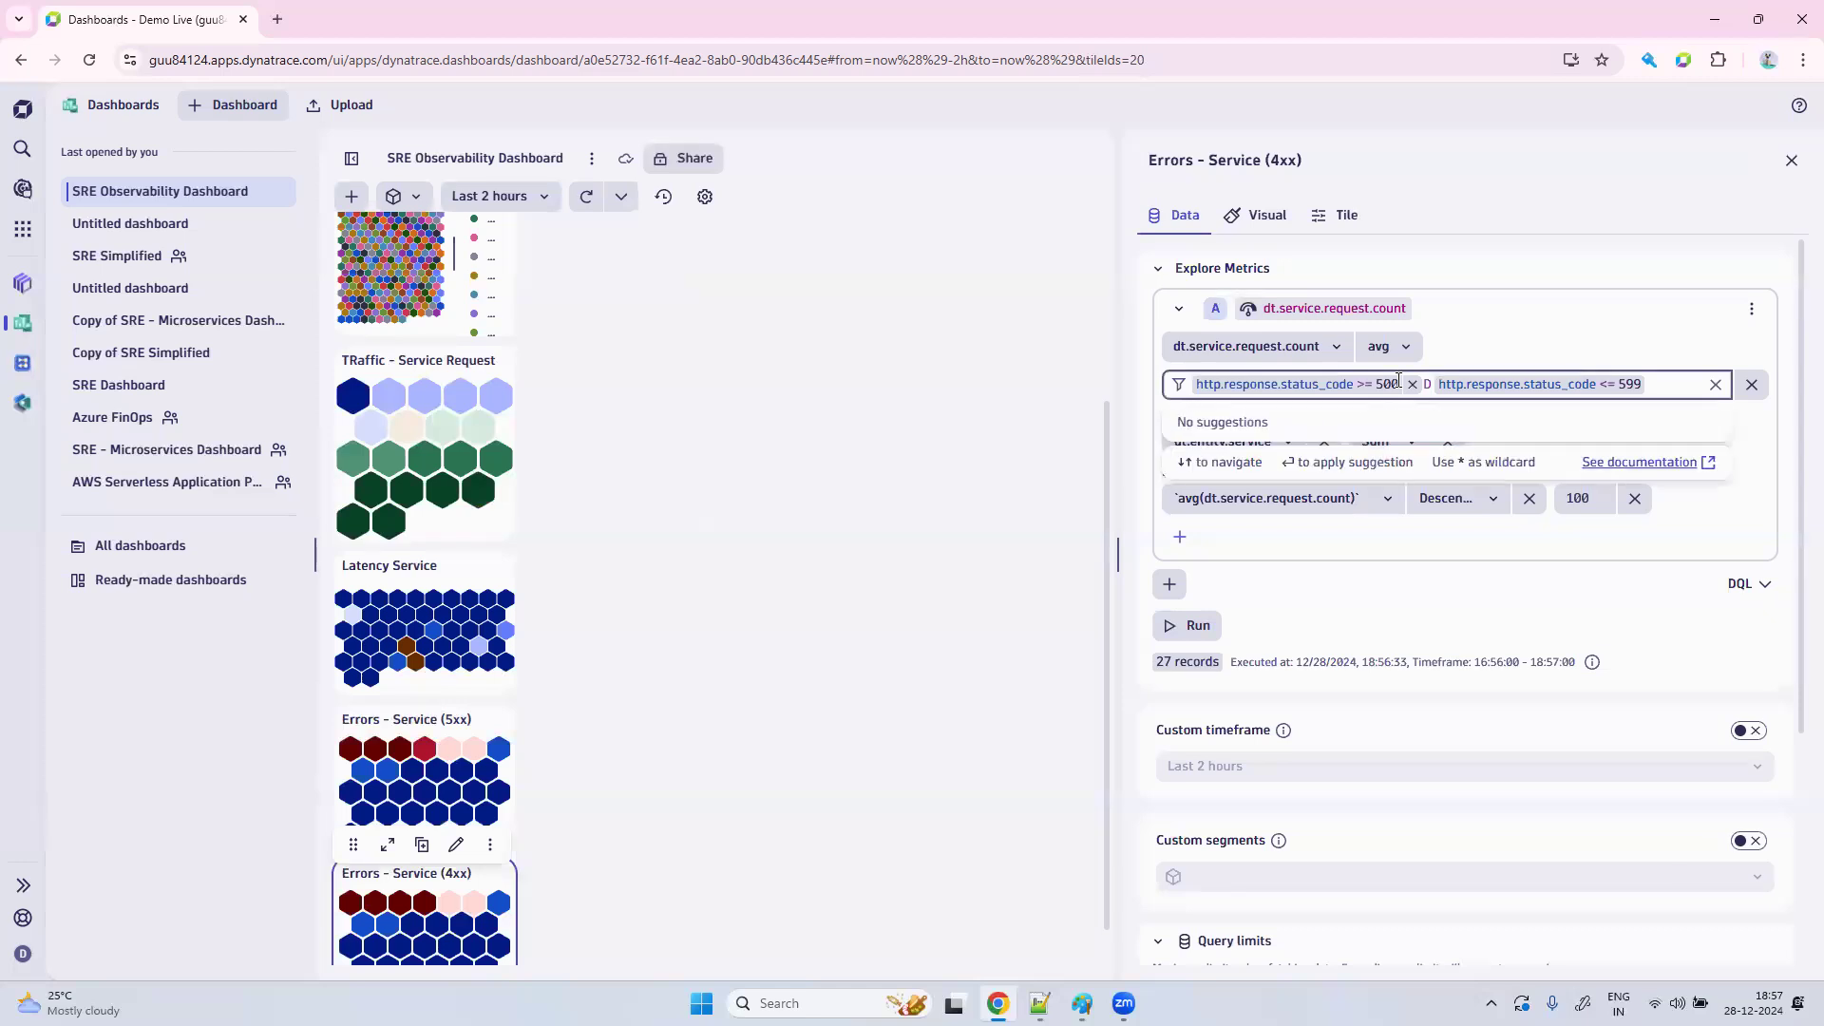
key("BackSpace")
key("BackSpace")
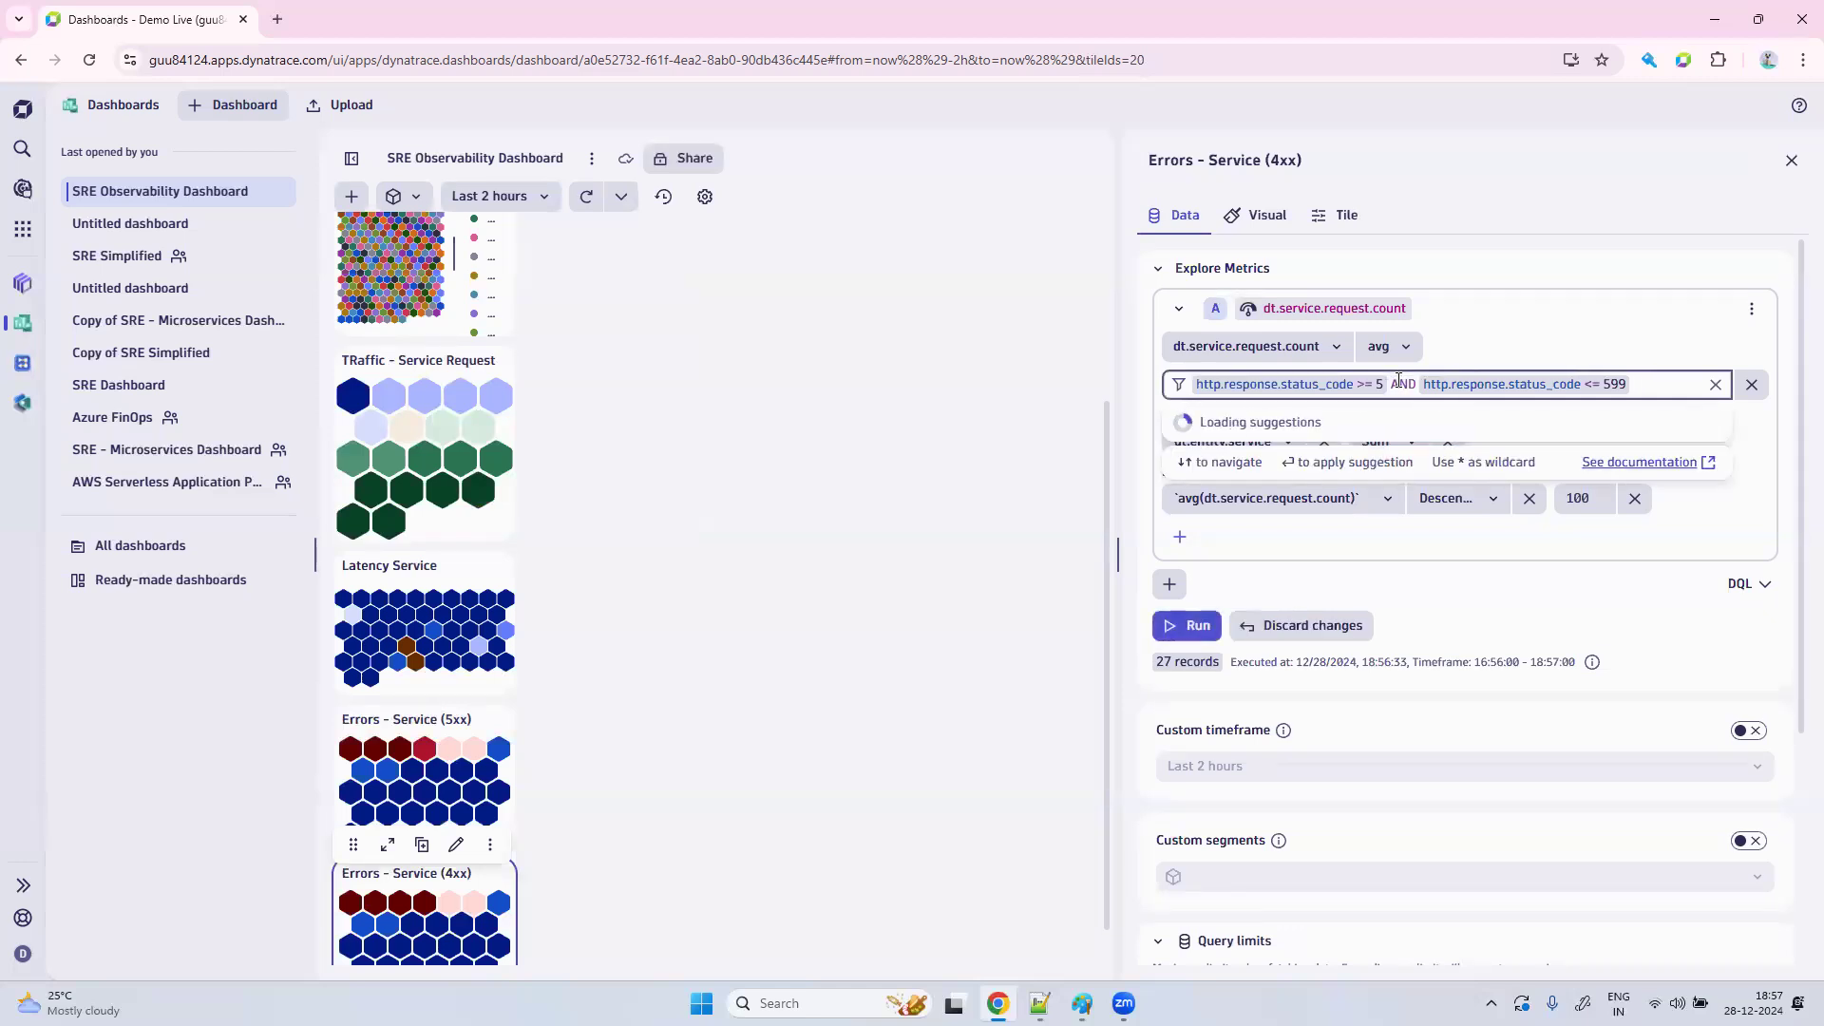
key("BackSpace")
type("40")
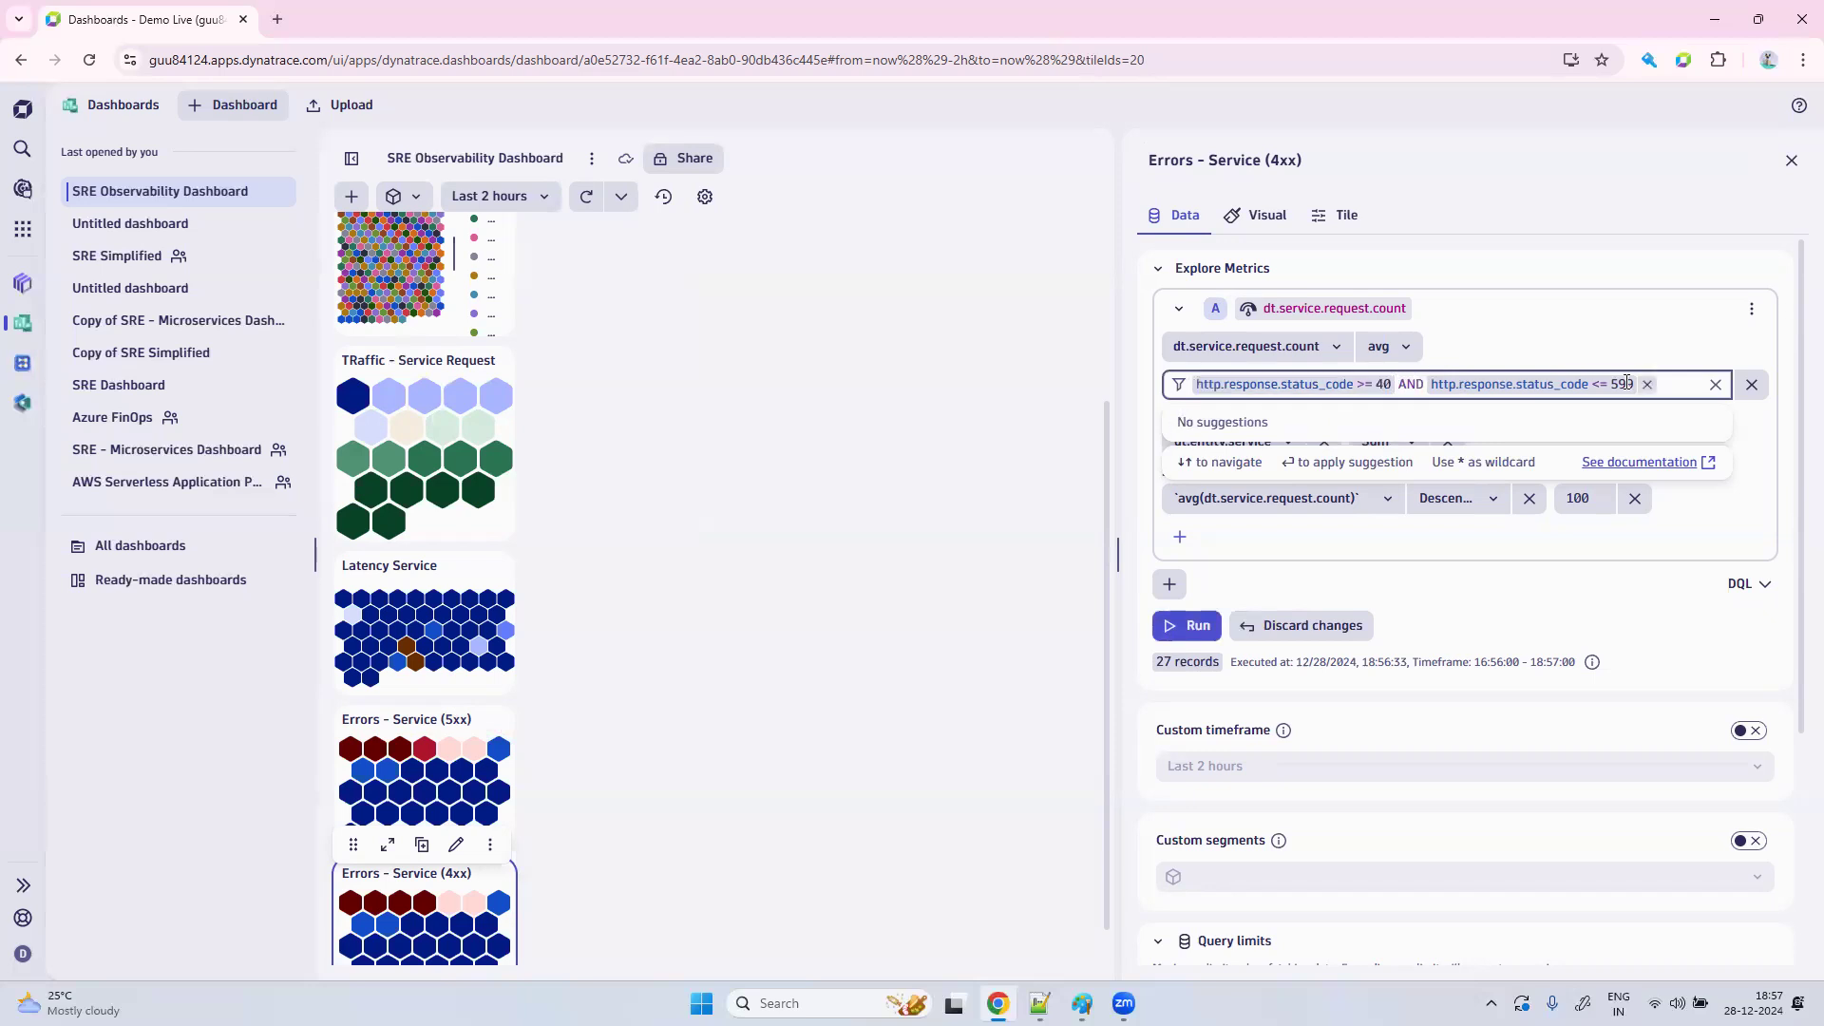
Change the second status code condition in the 4xx tile's filter to <= 499 and run the query.
left_click(1636, 383)
key("Left")
key("BackSpace")
type("4")
left_click(1193, 627)
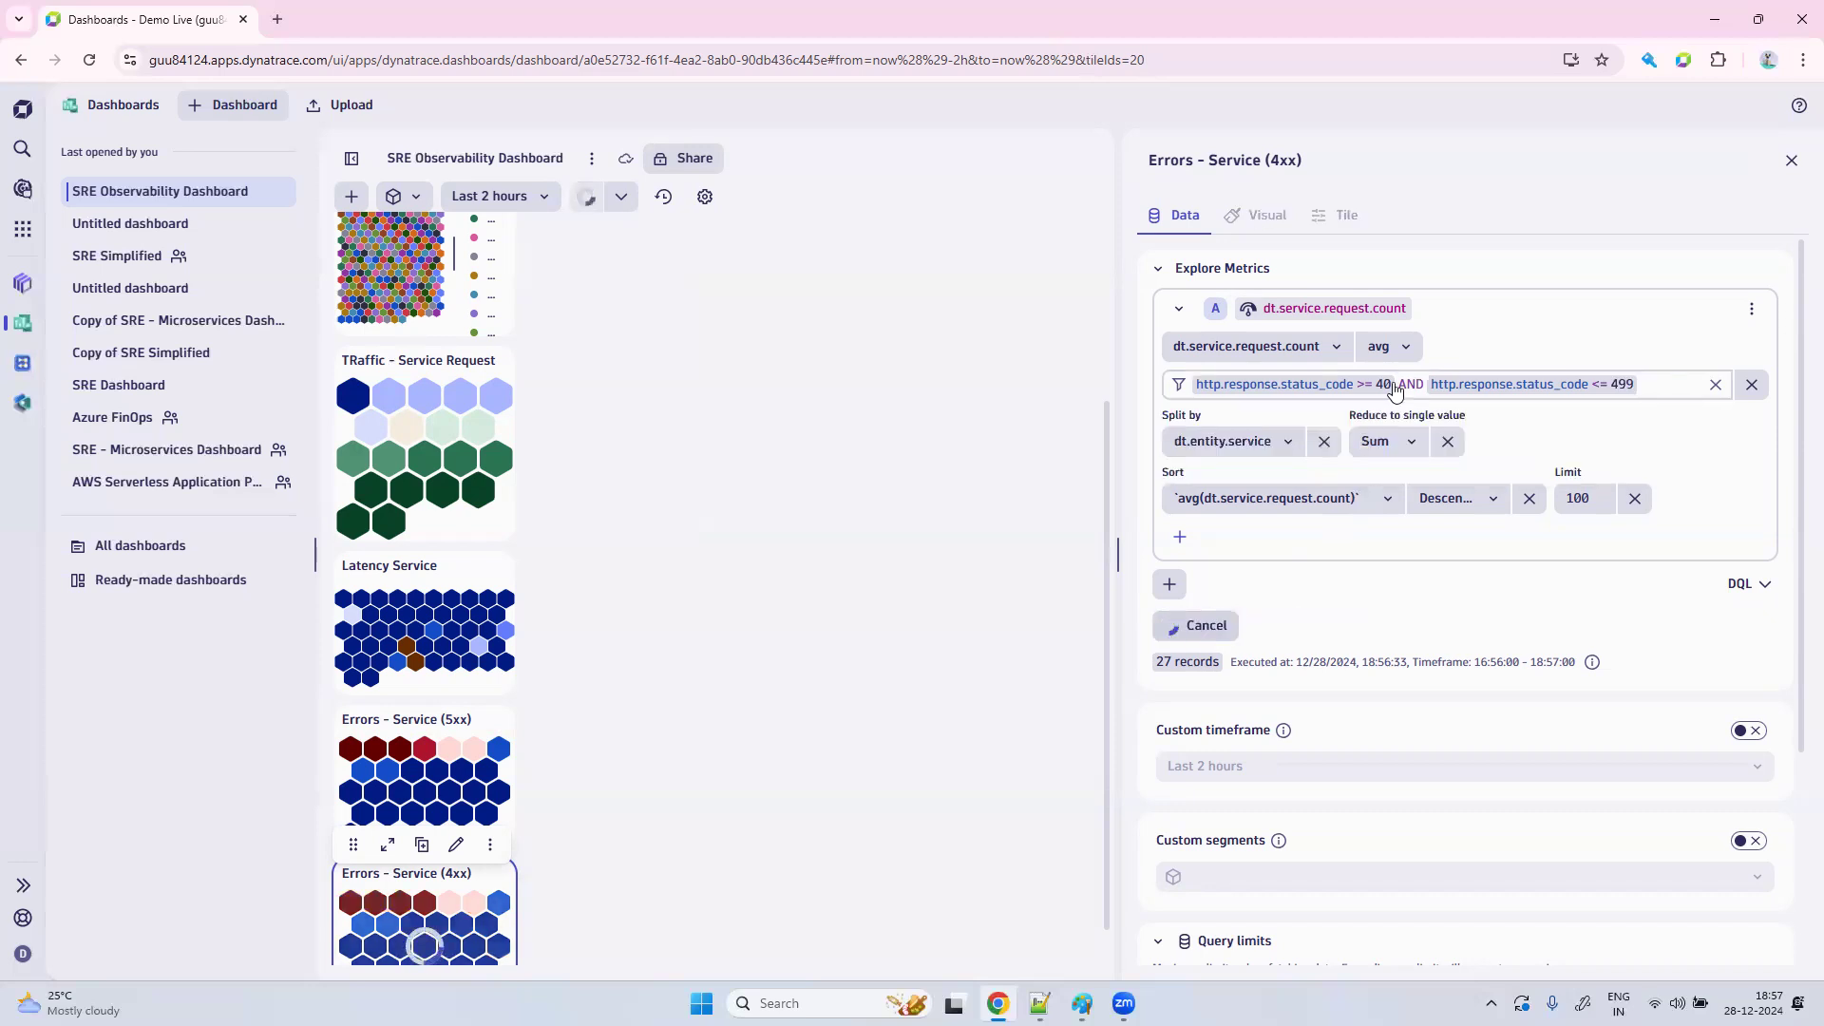
Correct the 4xx filter's first status code condition to >= 400, rerun the query and close the tile editor.
left_click(1389, 375)
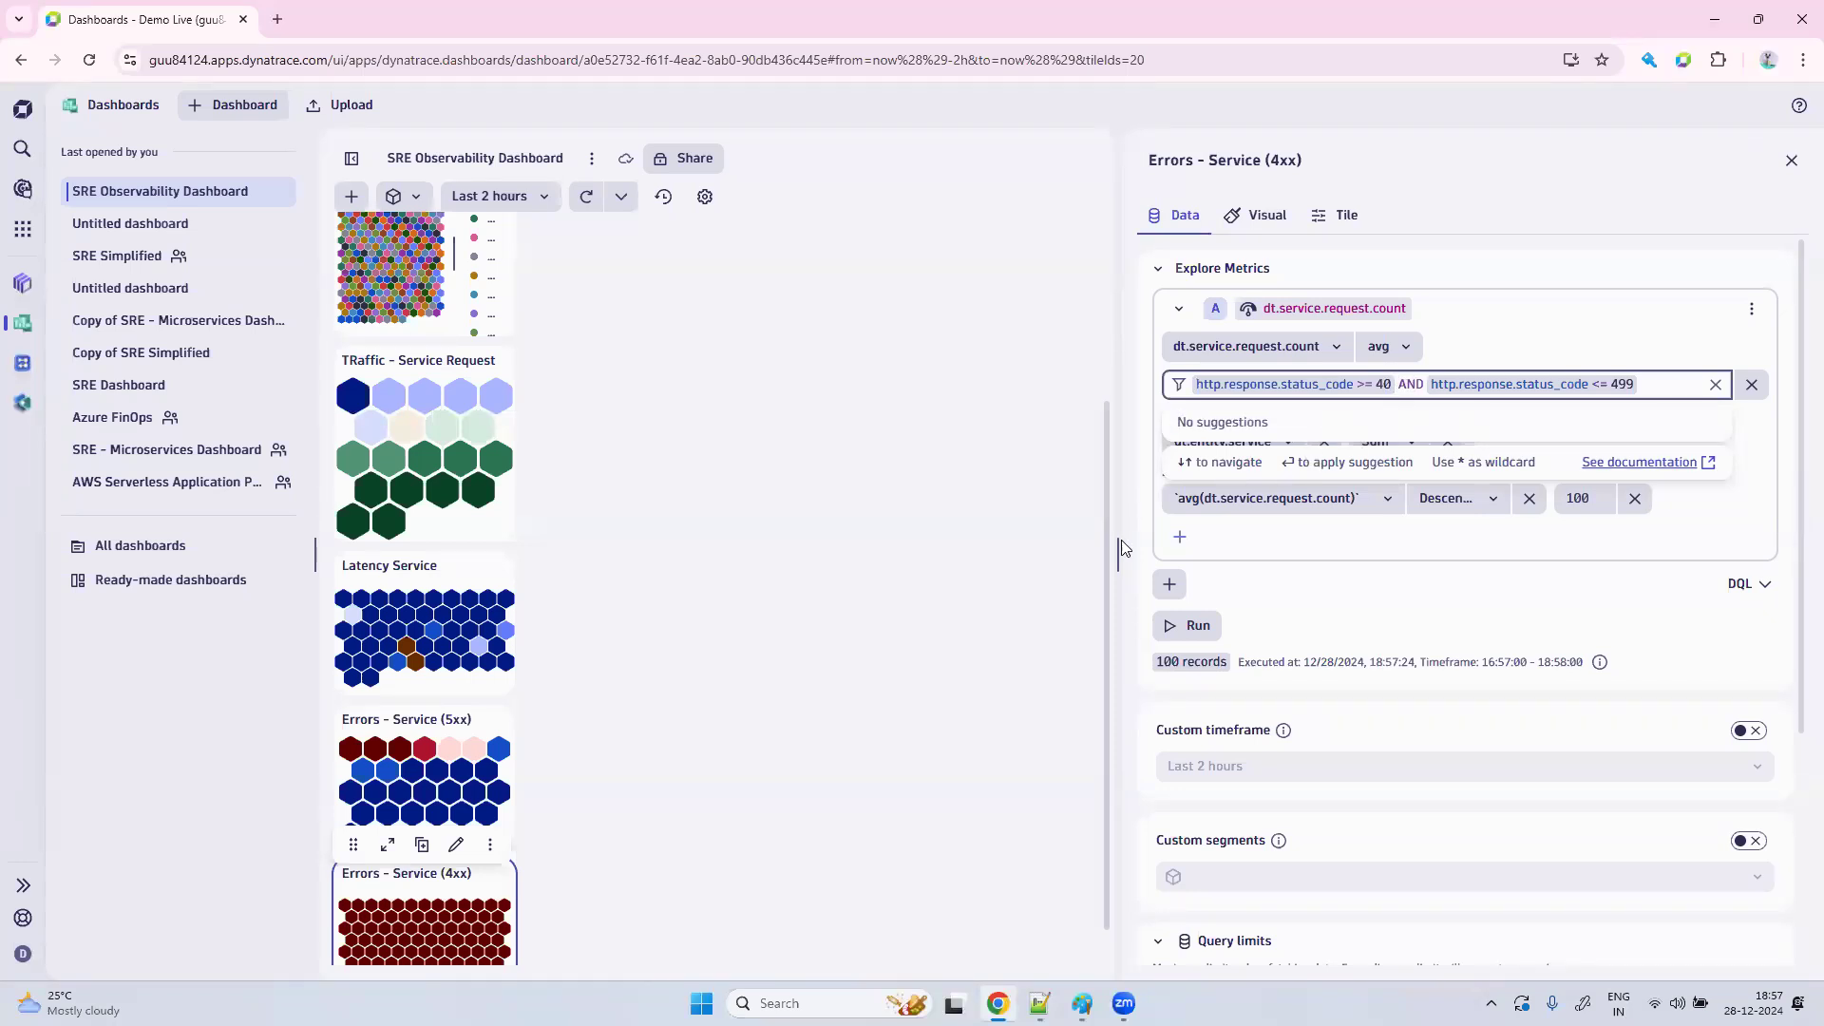
left_click_drag(1118, 546, 987, 556)
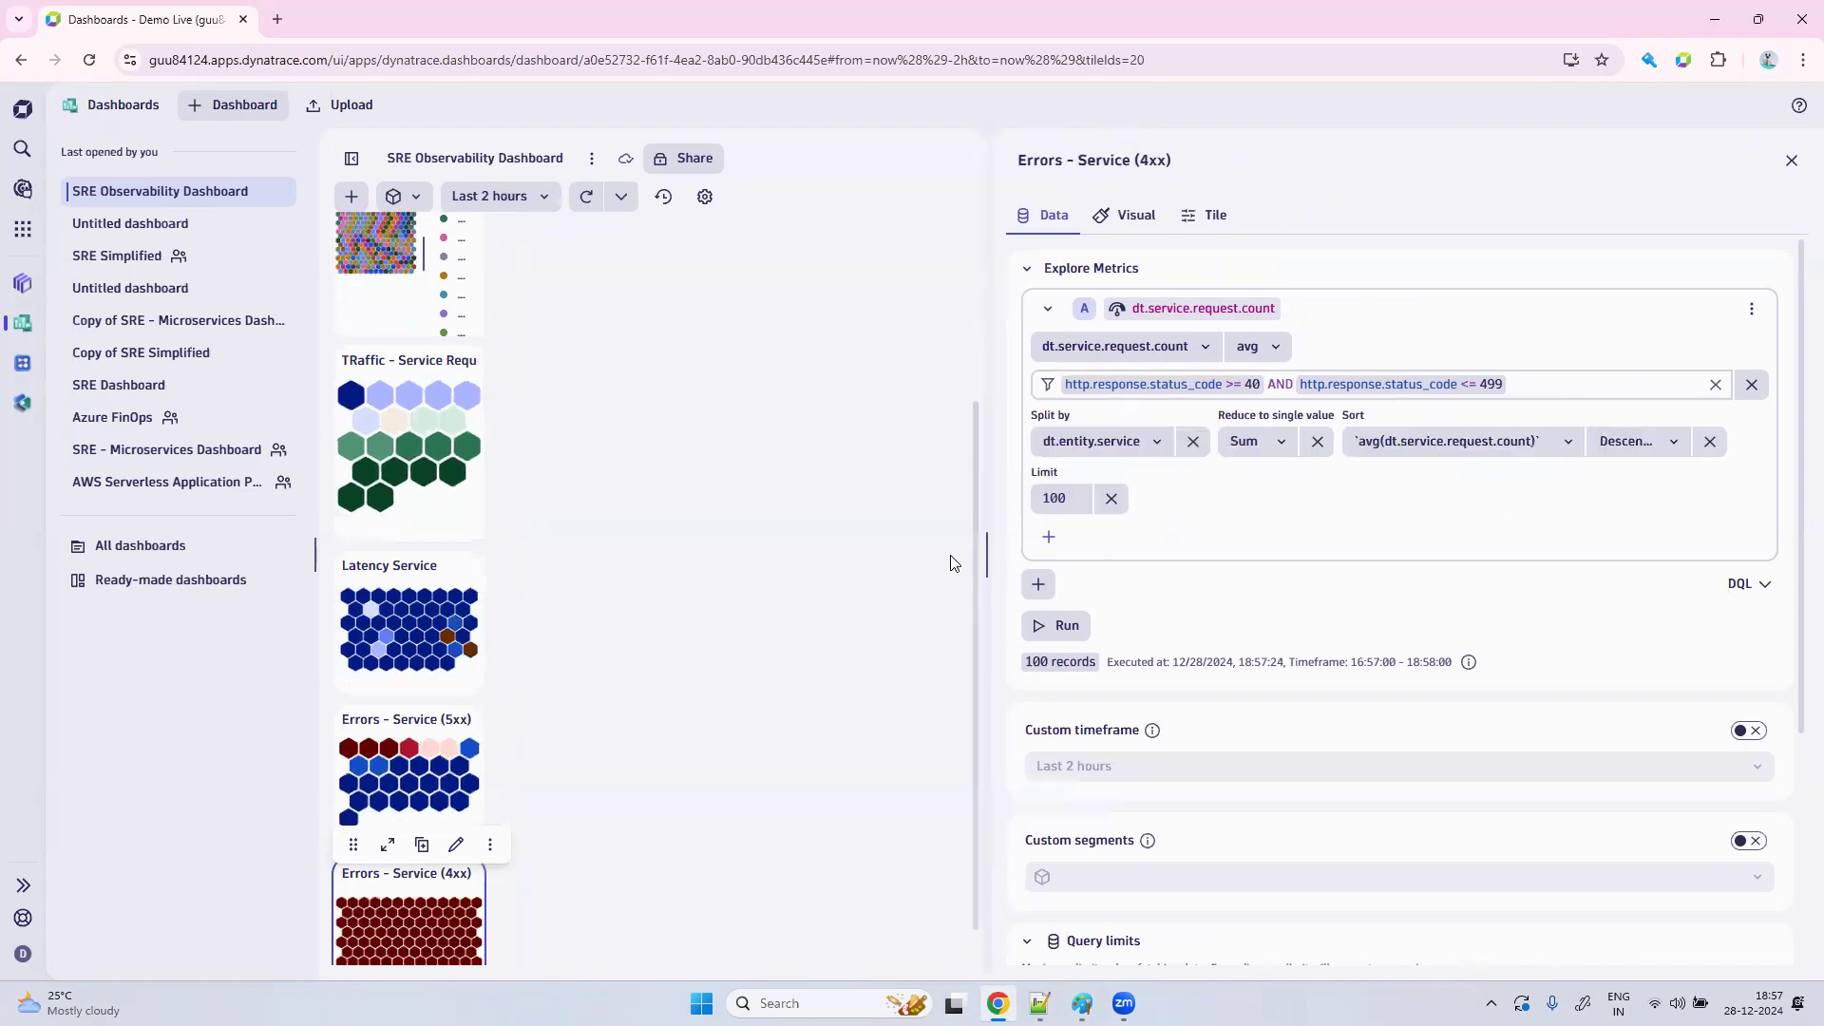
left_click(1257, 382)
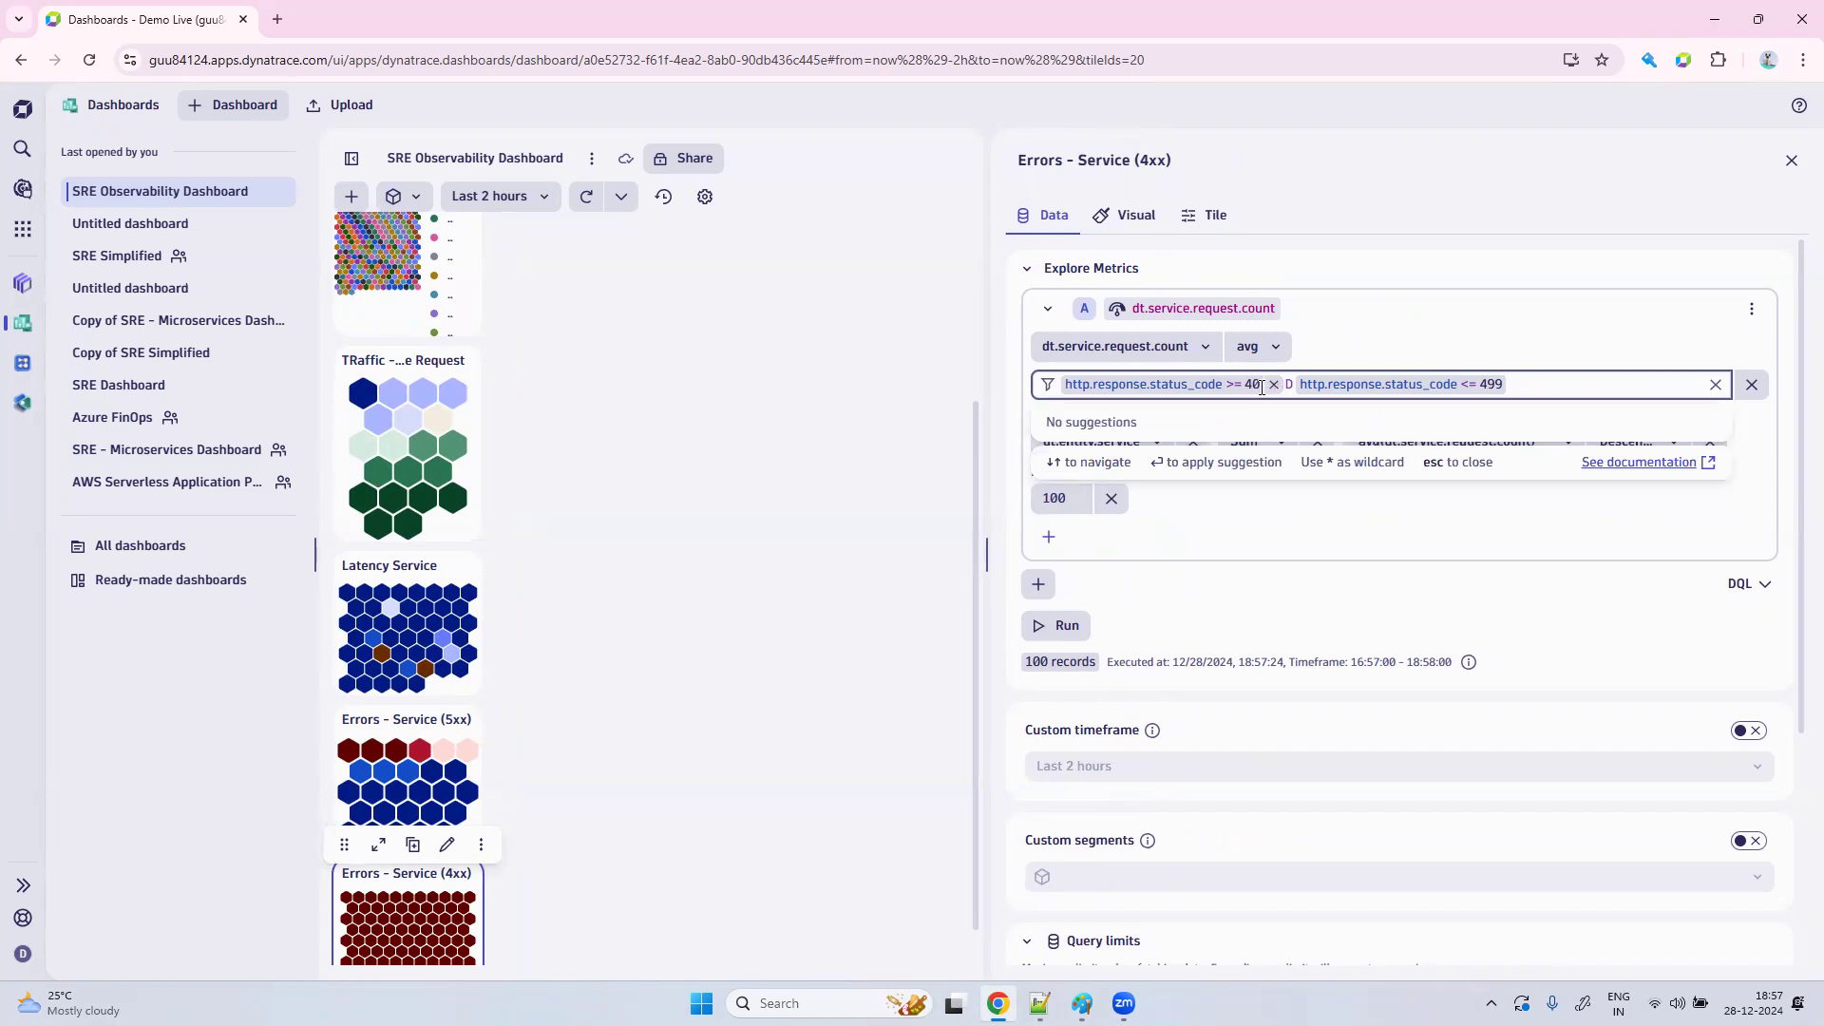
left_click(1254, 384)
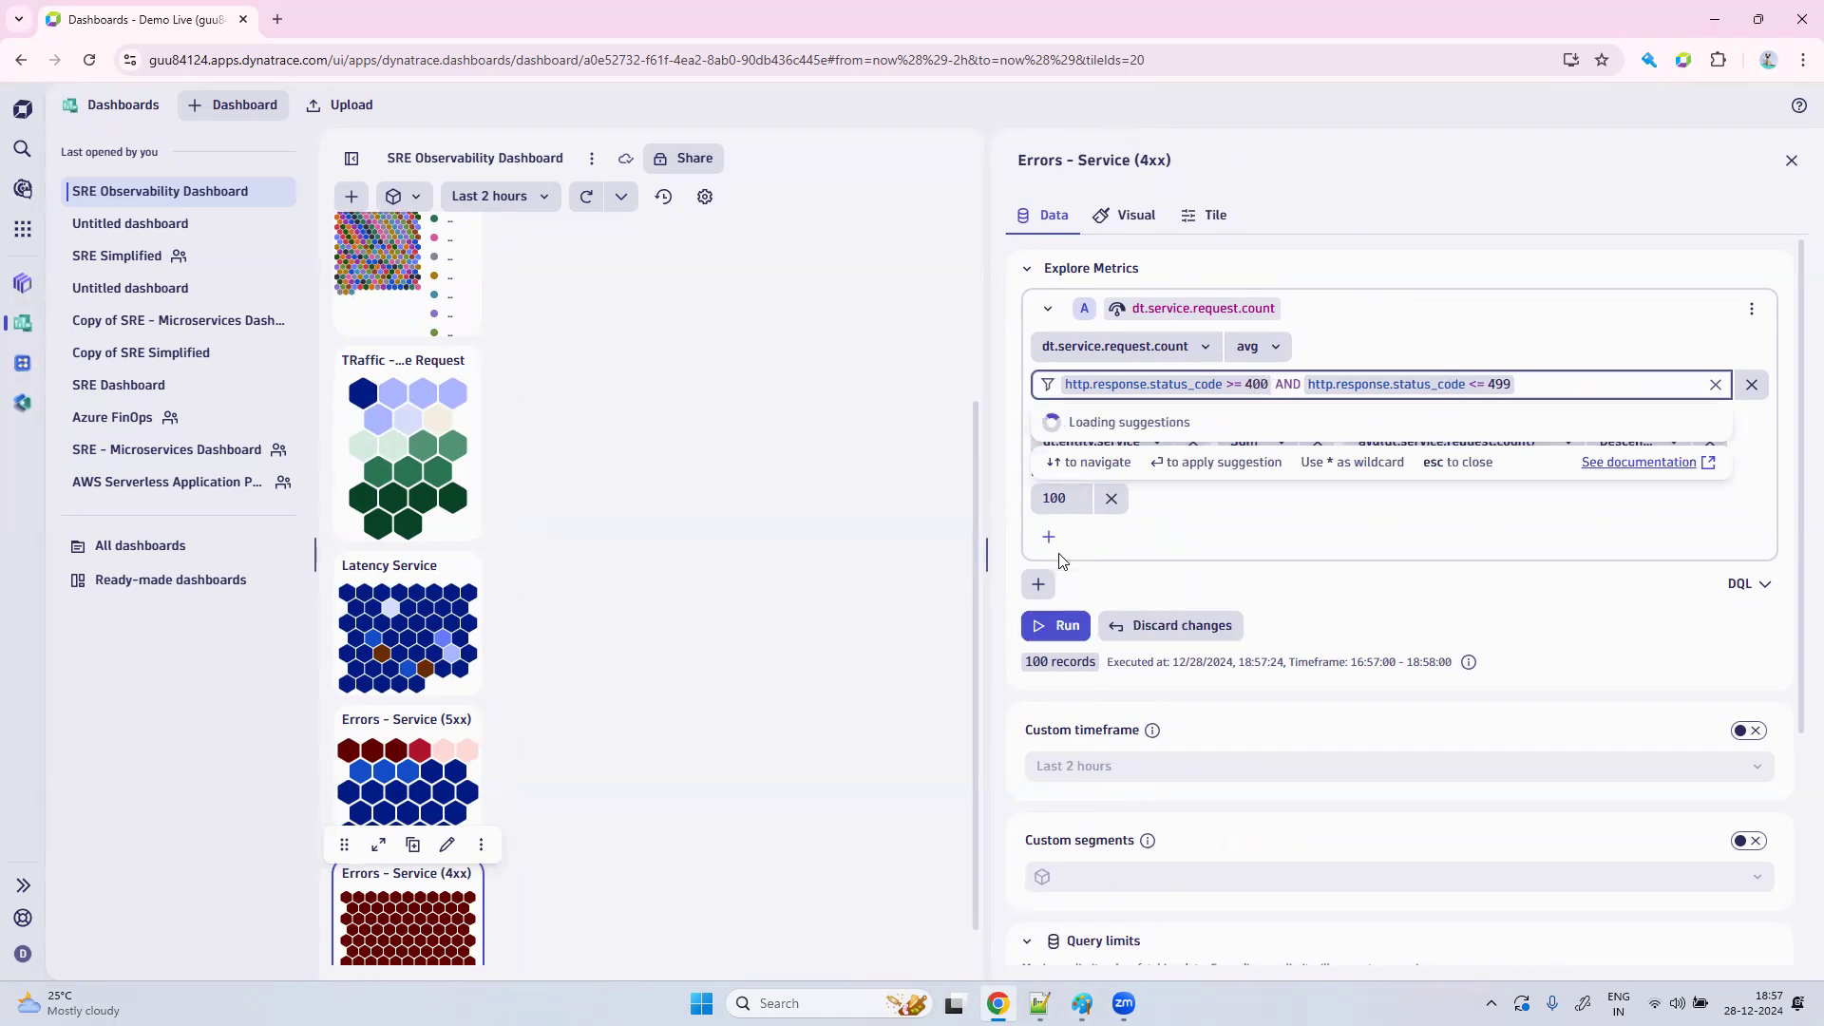
left_click(1116, 548)
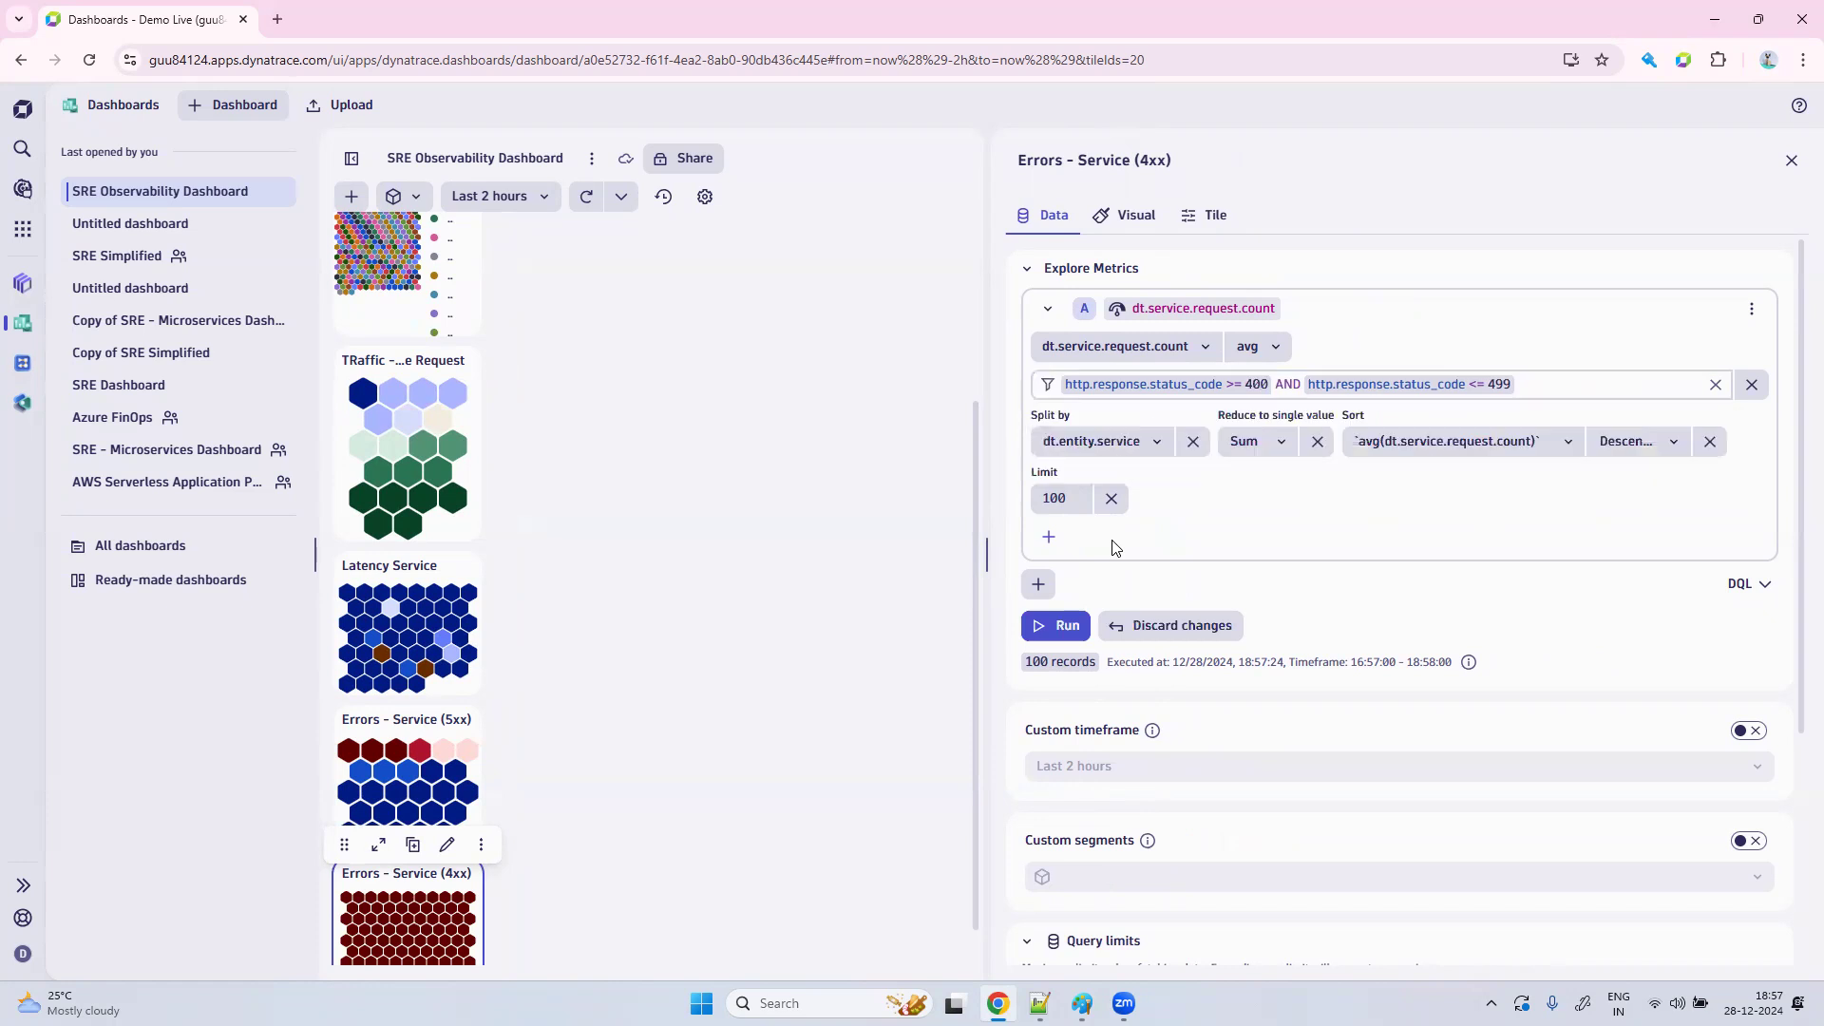
left_click(1043, 627)
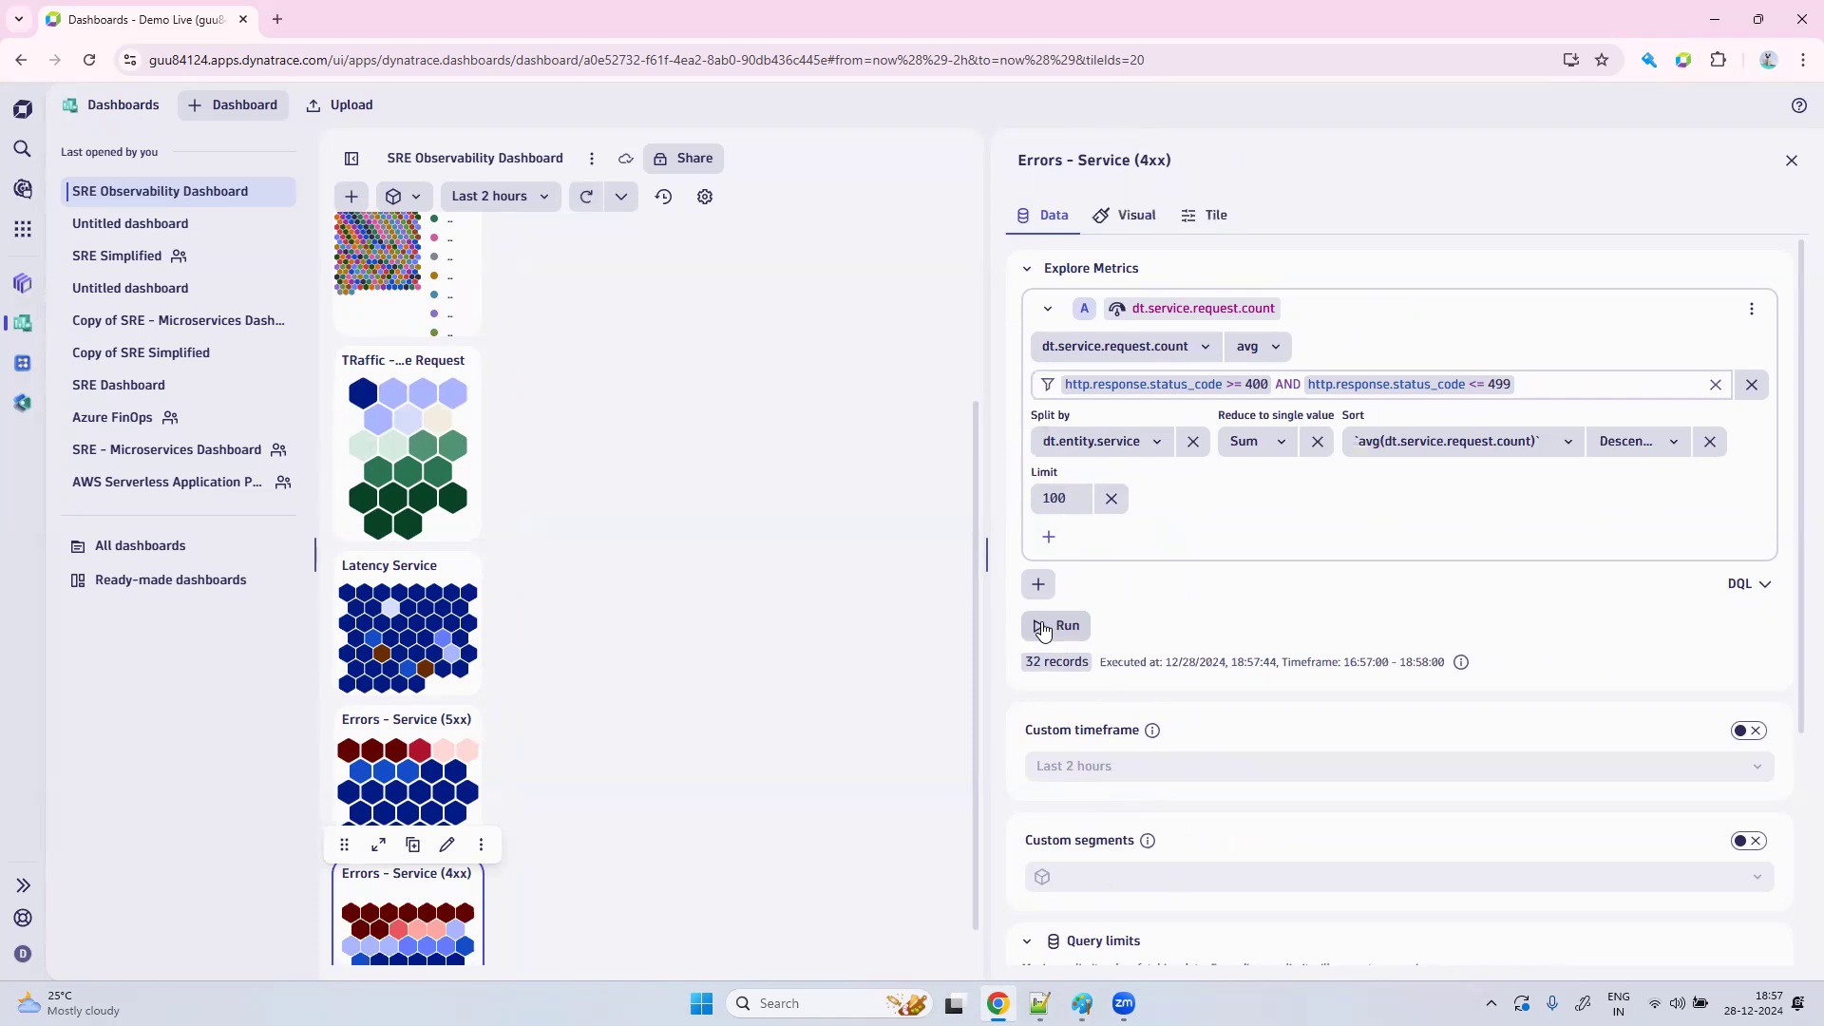
scroll(1206, 631, "down", 4)
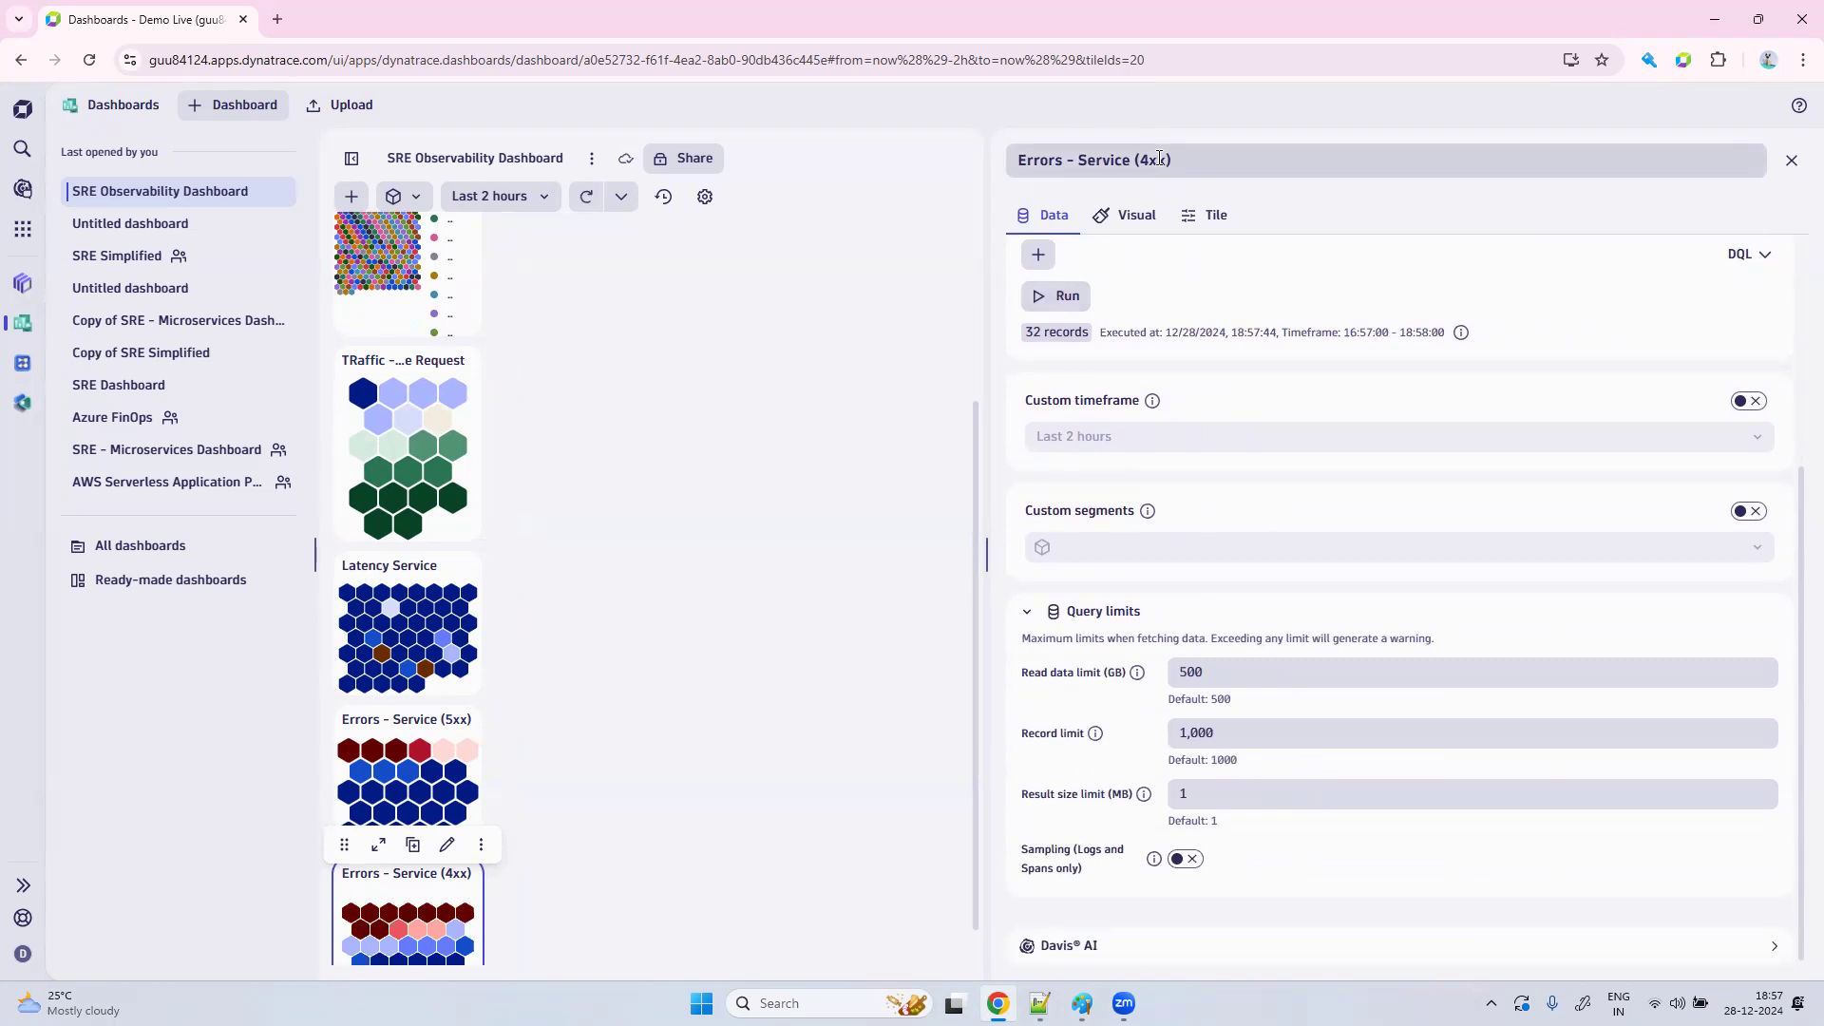
left_click(1793, 160)
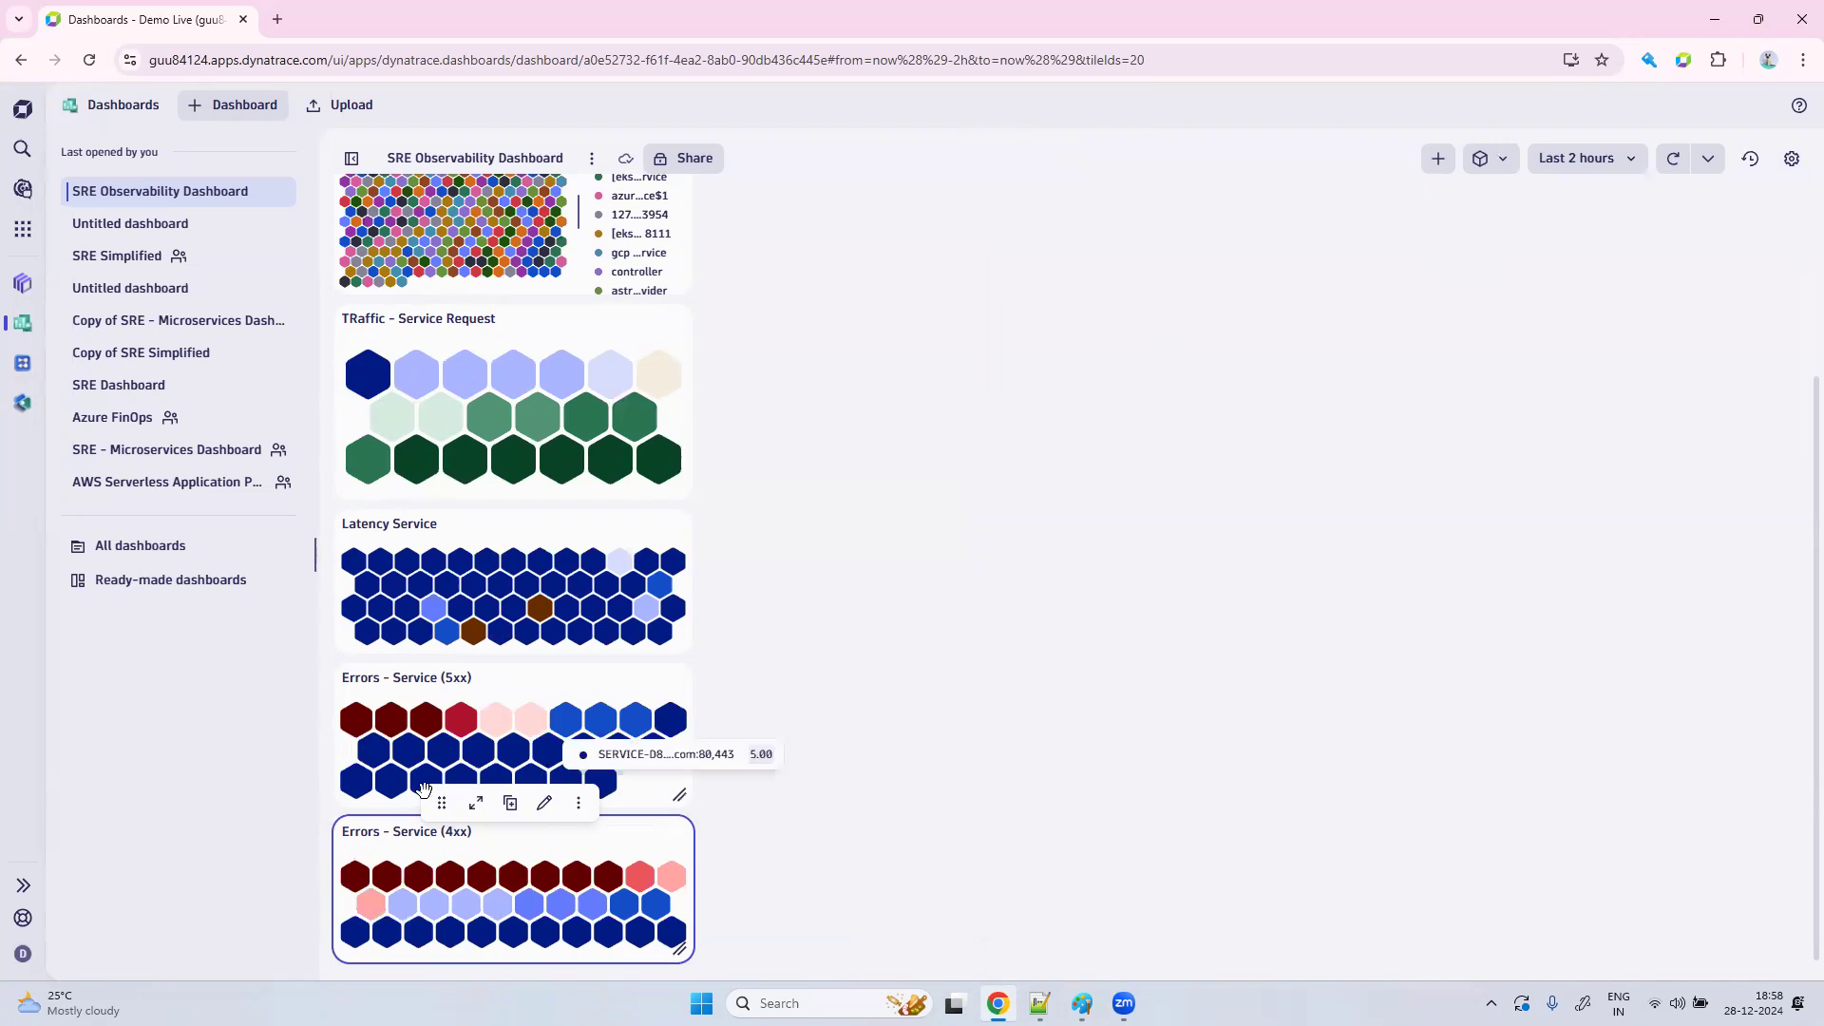
mouse_move(547, 751)
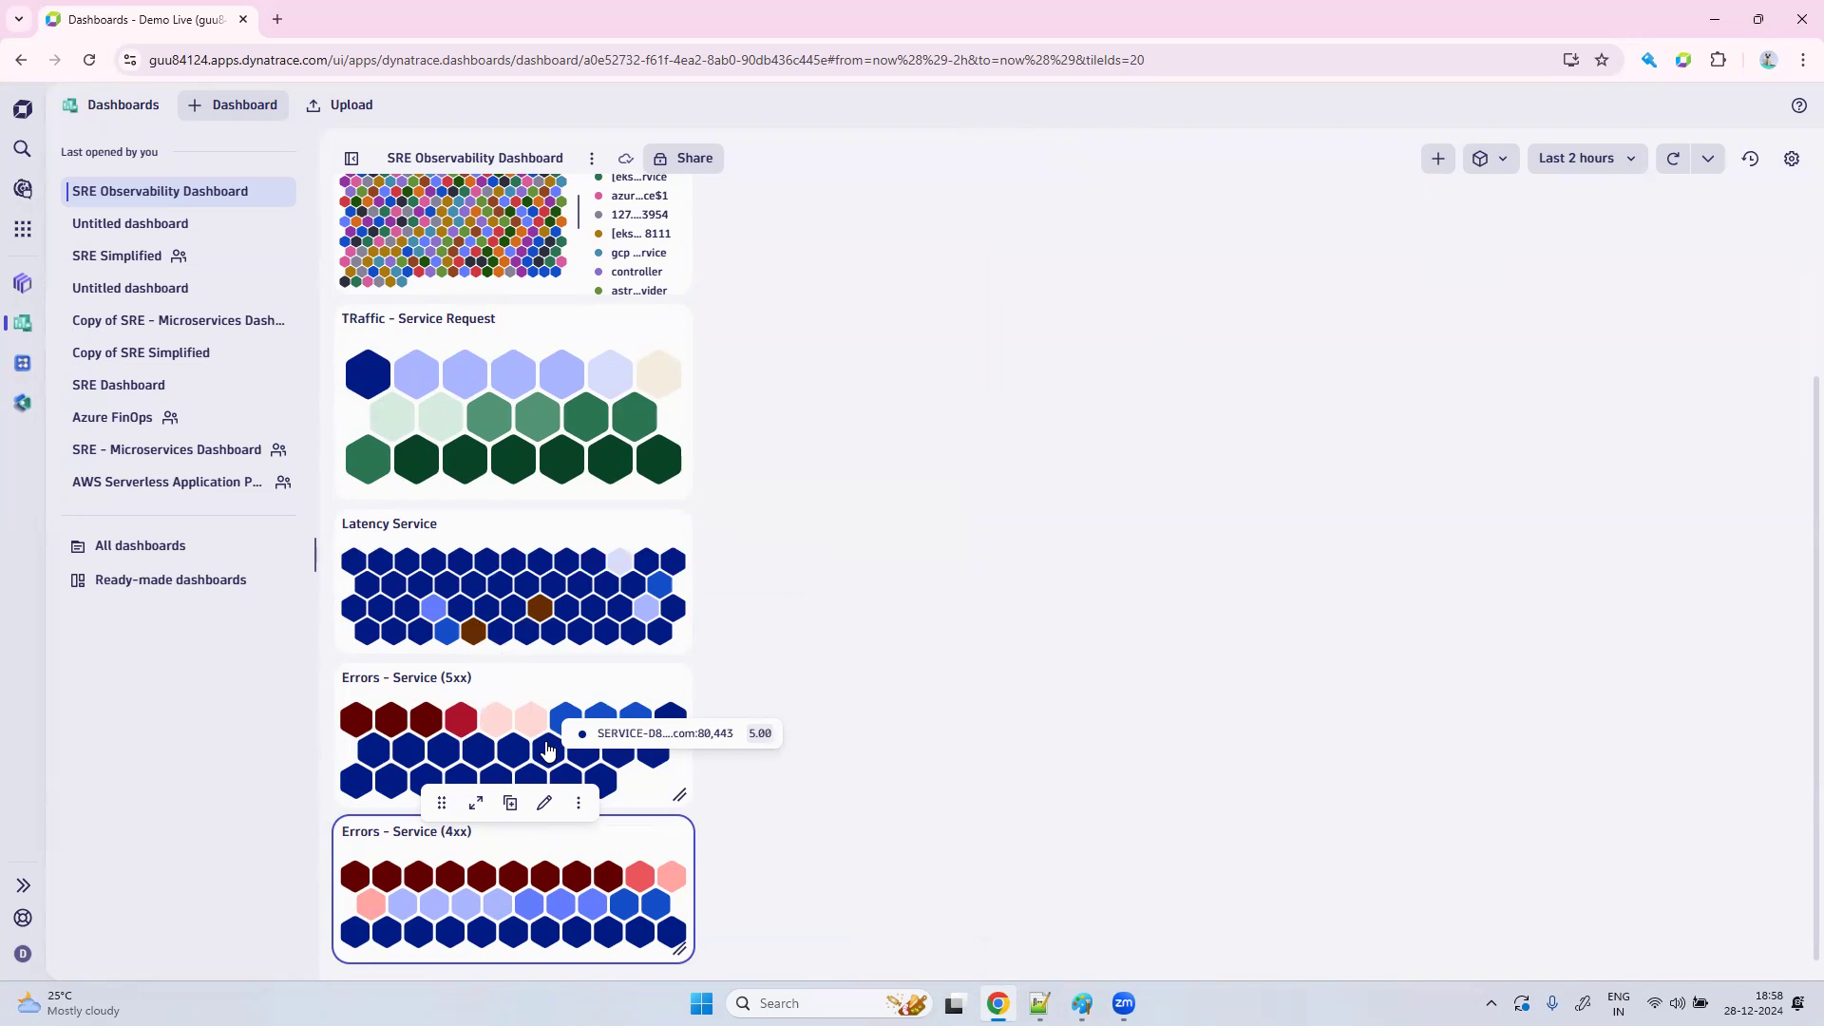
Add a new DQL tile to the SRE Observability Dashboard.
scroll(559, 608, "up", 3)
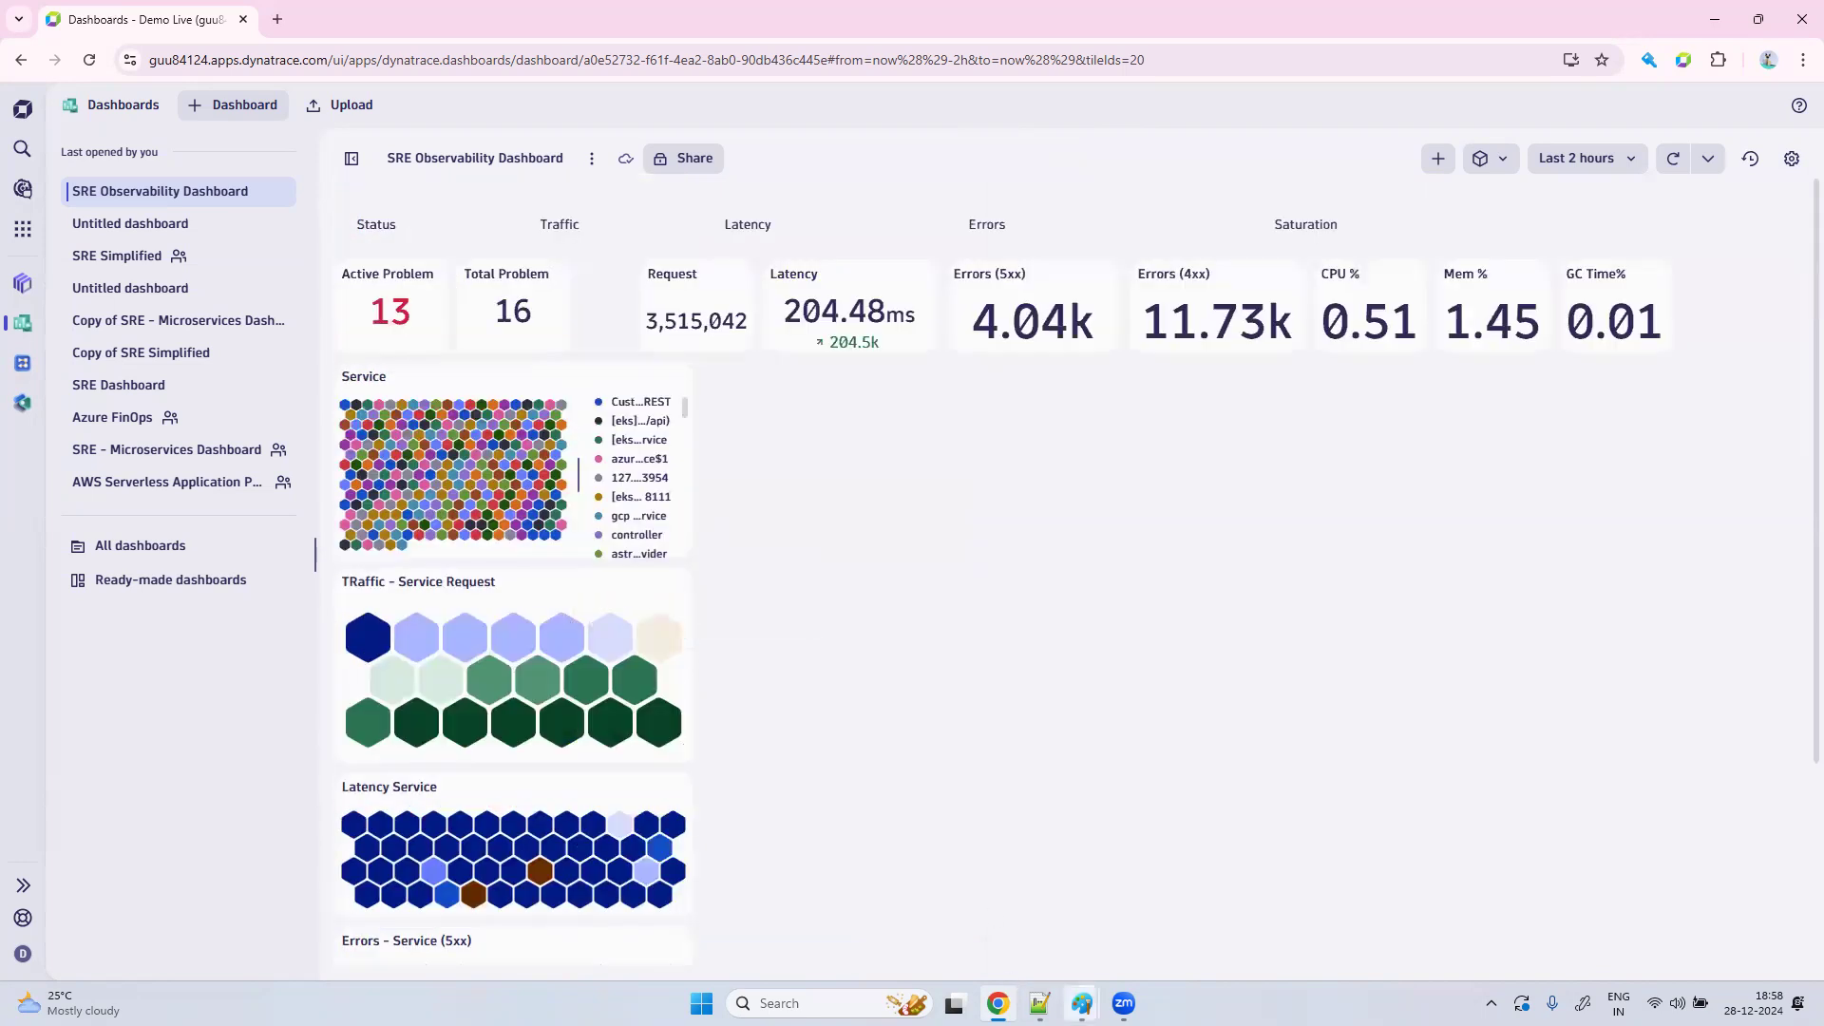
left_click(1438, 159)
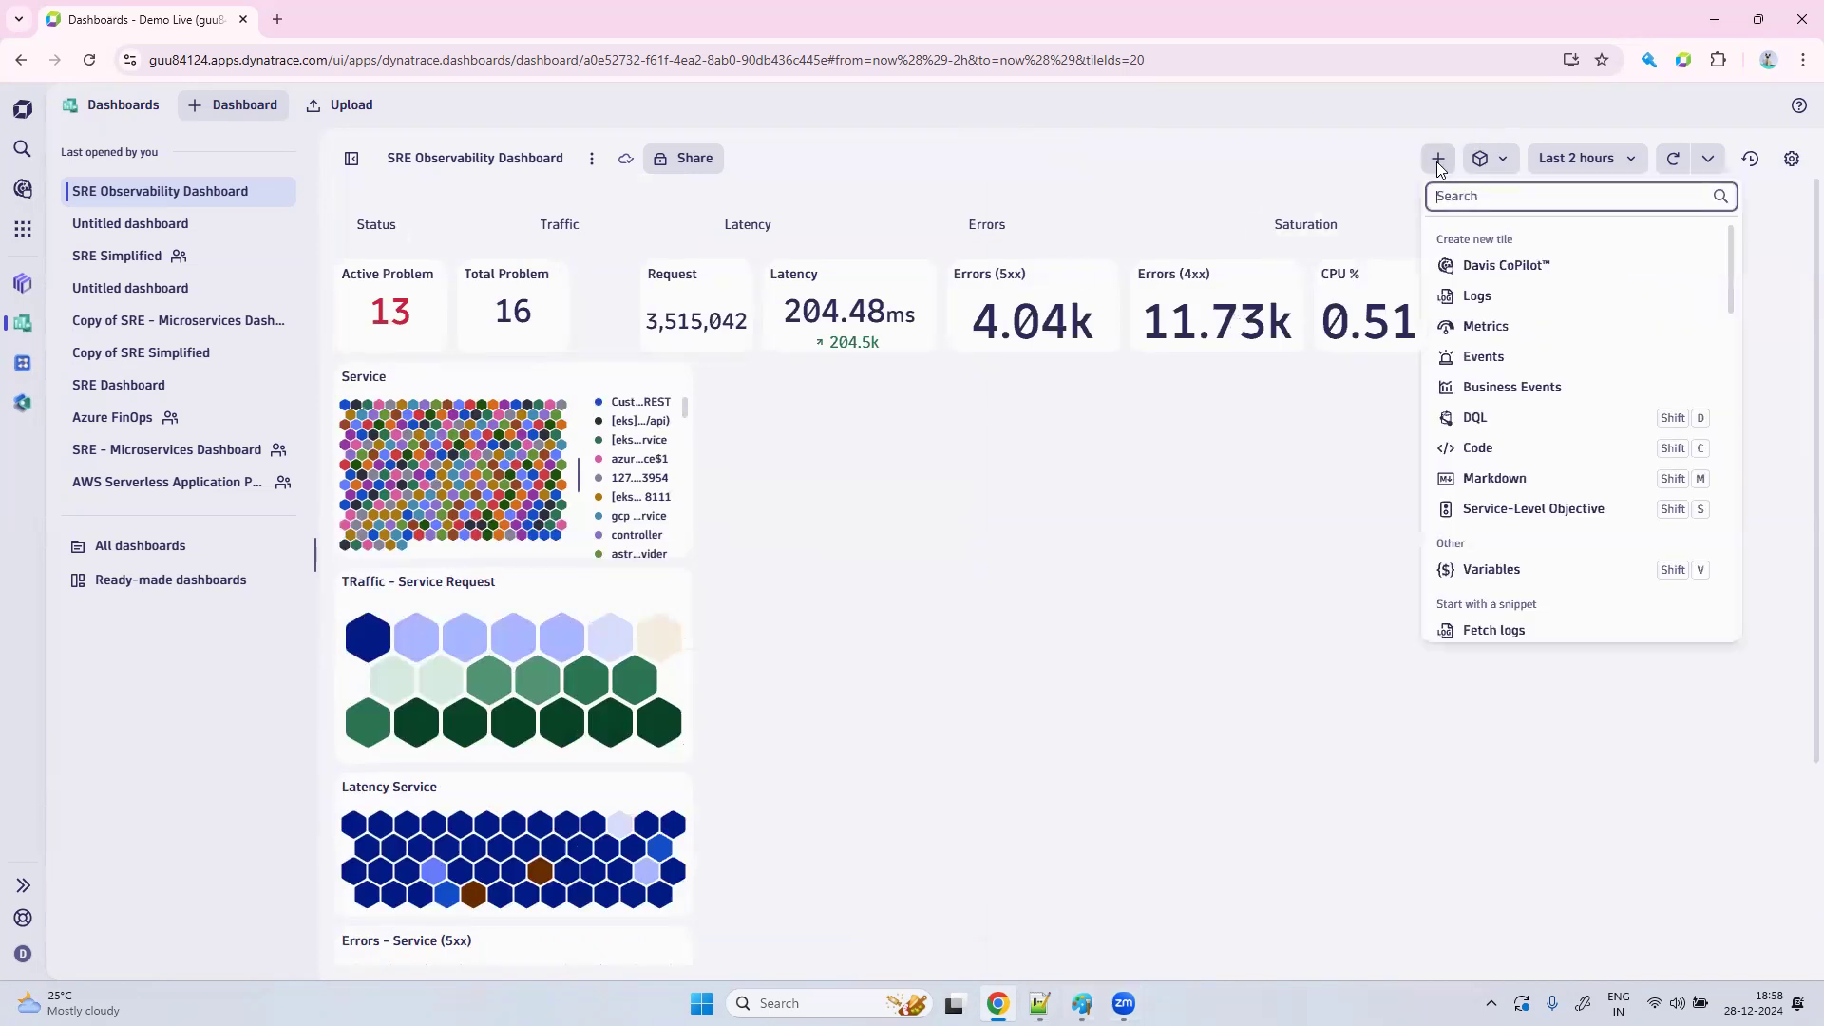
left_click(1483, 414)
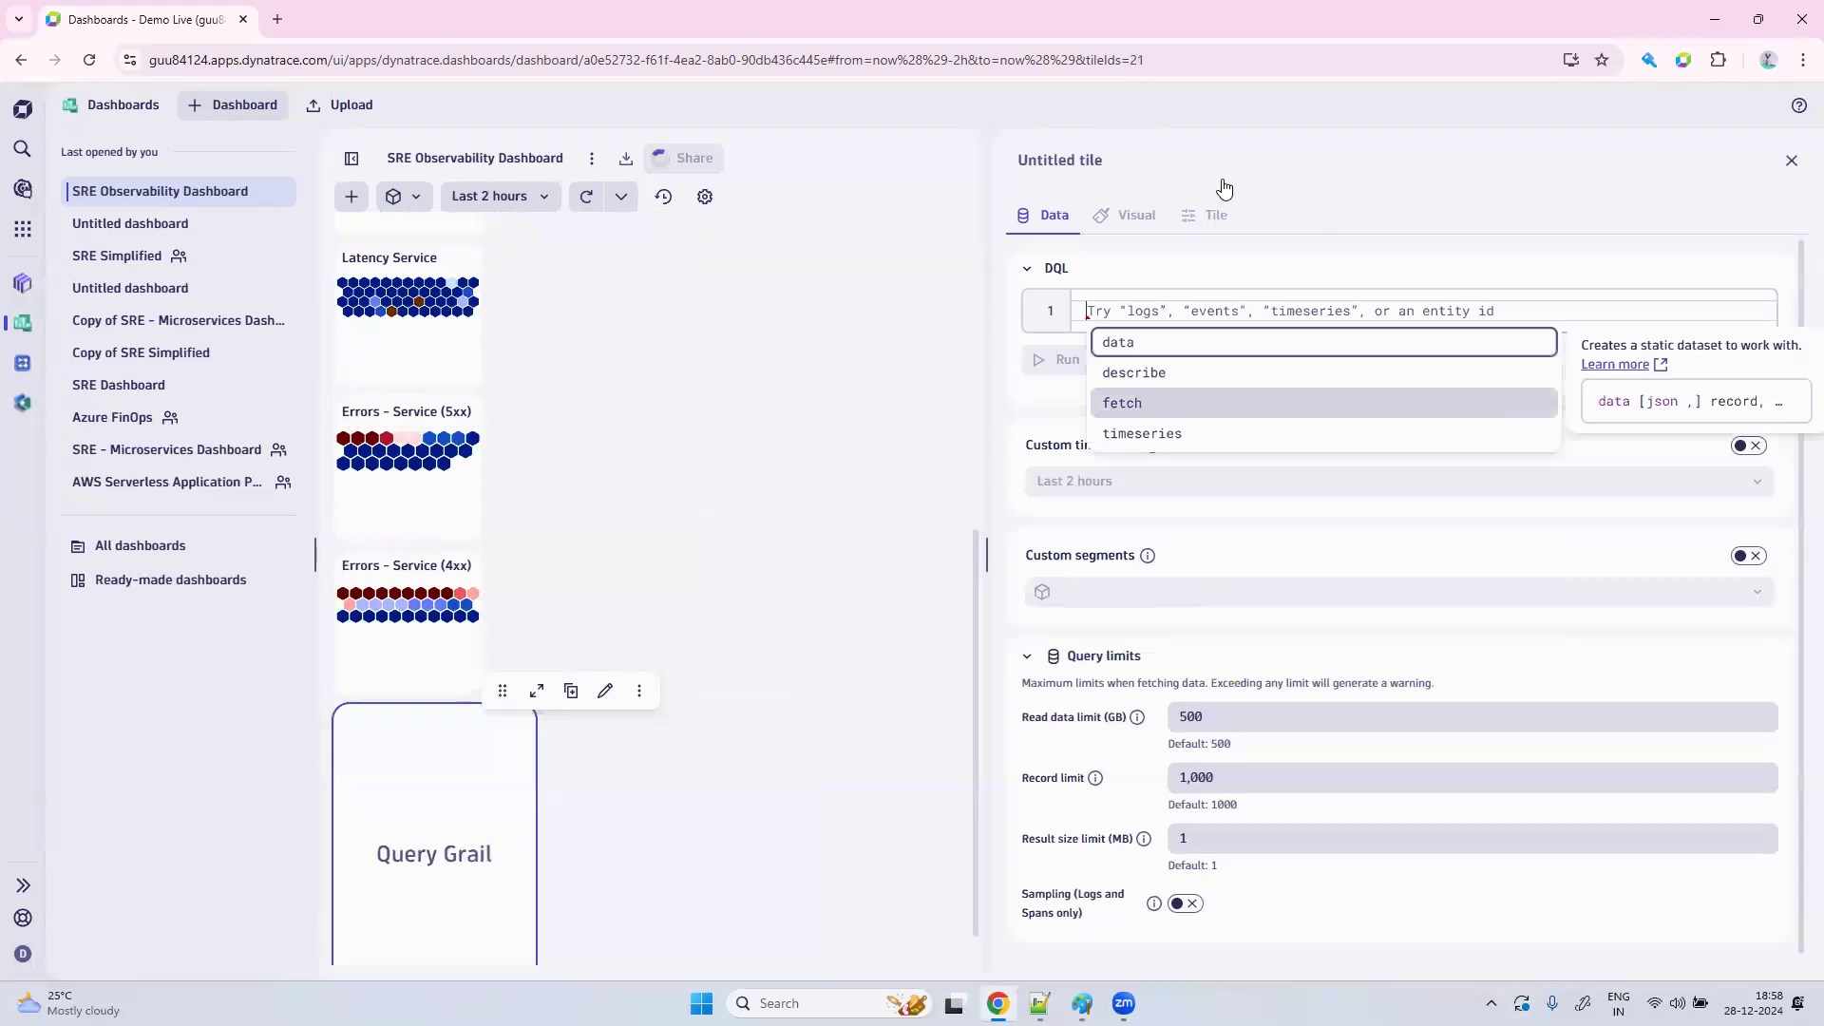
left_click(1098, 167)
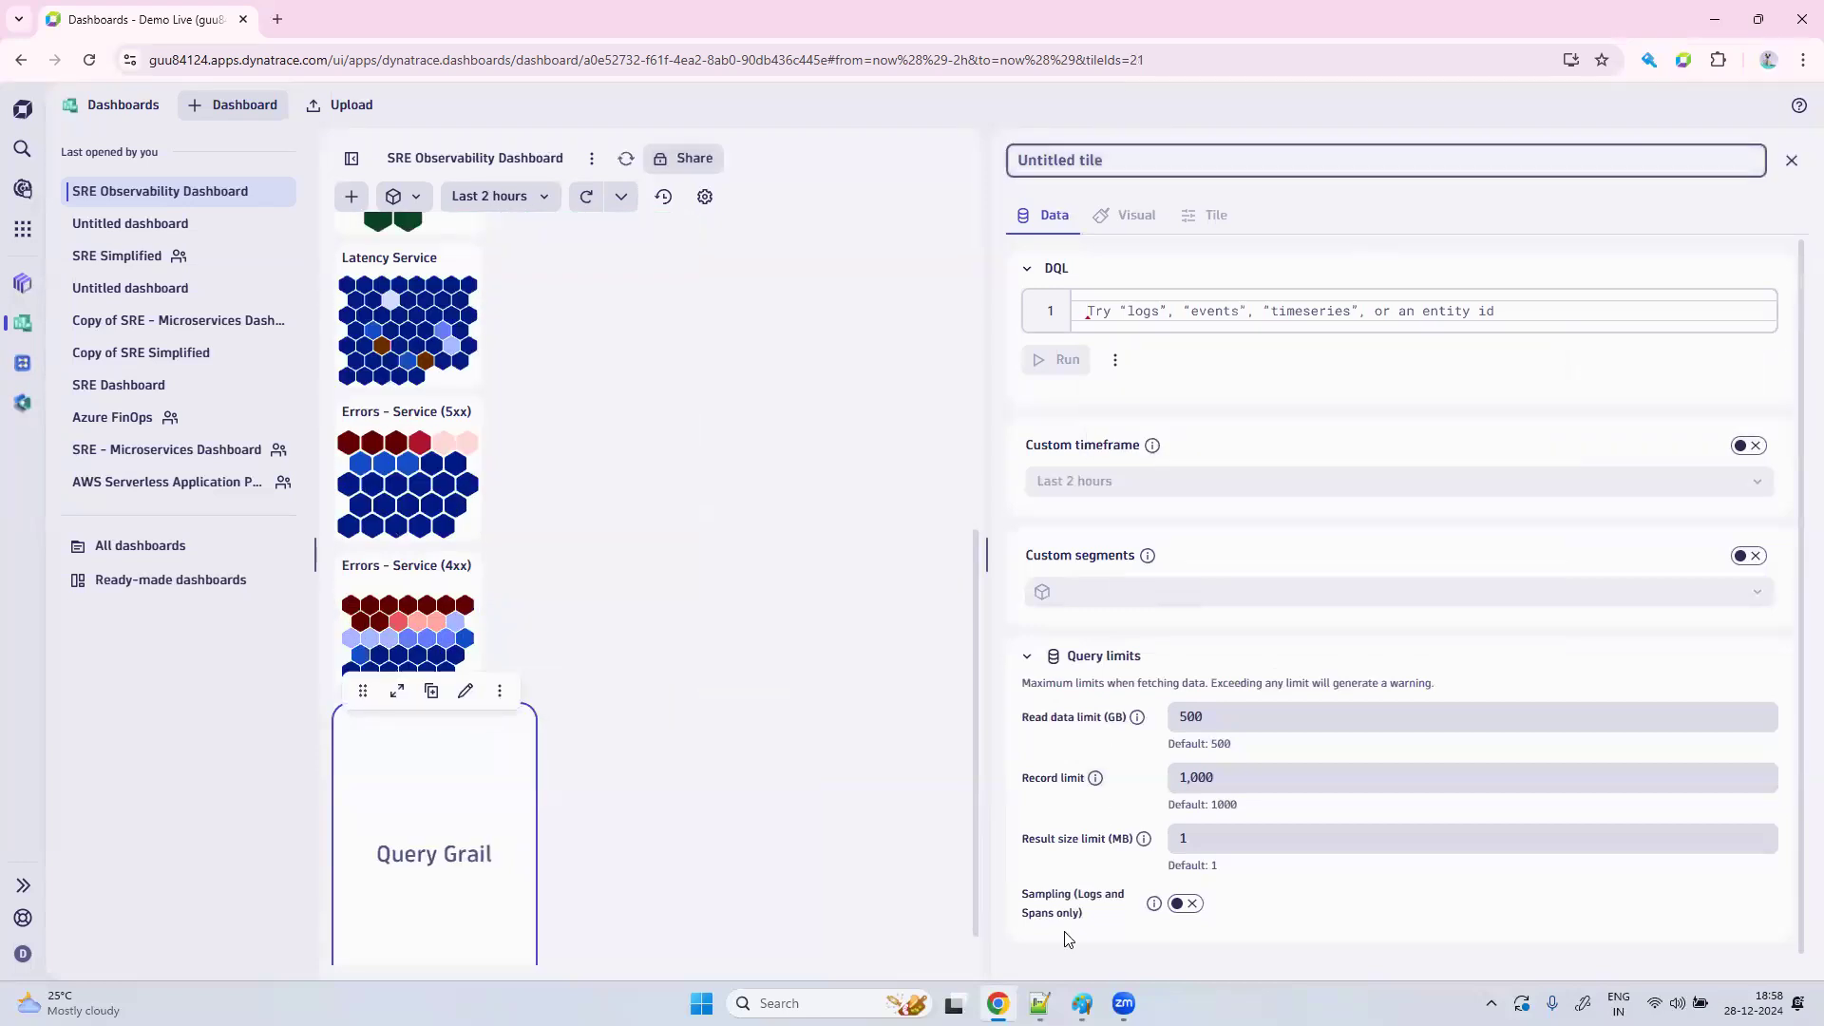
Switch to Notepad++ and copy the four-line query under the Traffic Serive Rquest heading in the SRE Dashboard DQL Query file.
left_click(1040, 1003)
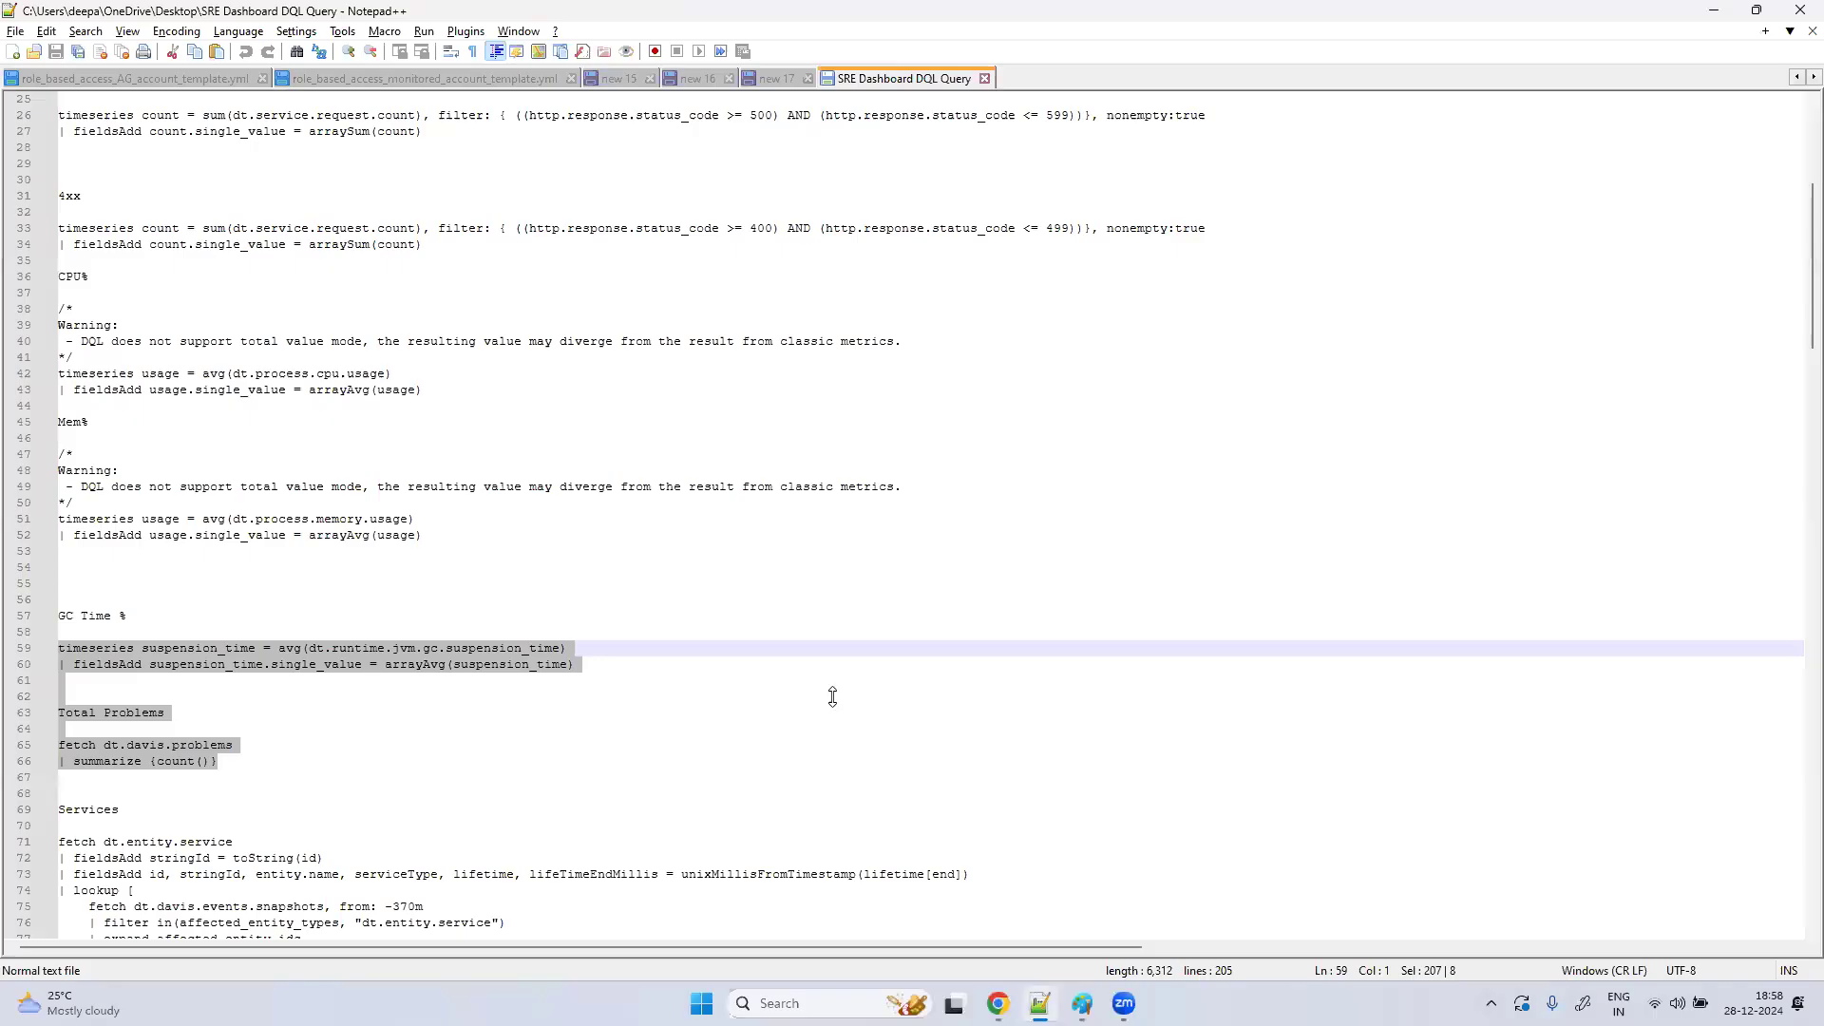
scroll(830, 692, "down", 12)
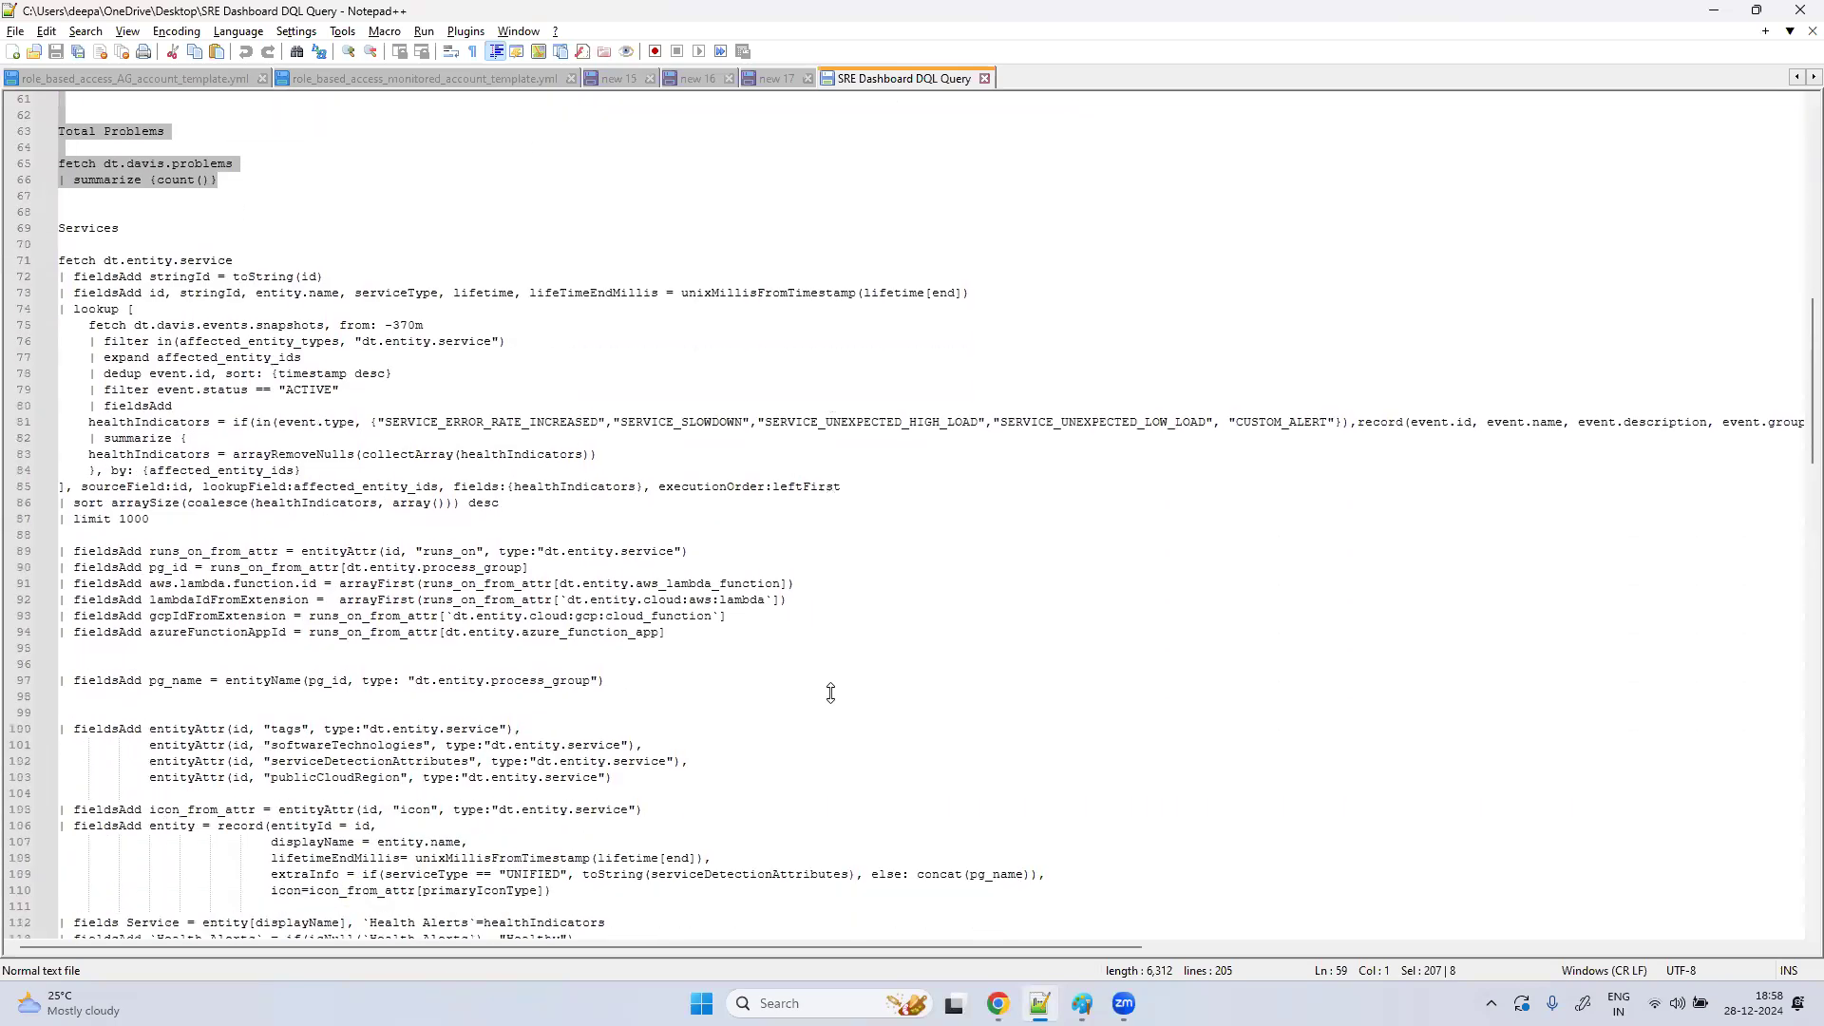
scroll(831, 693, "down", 5)
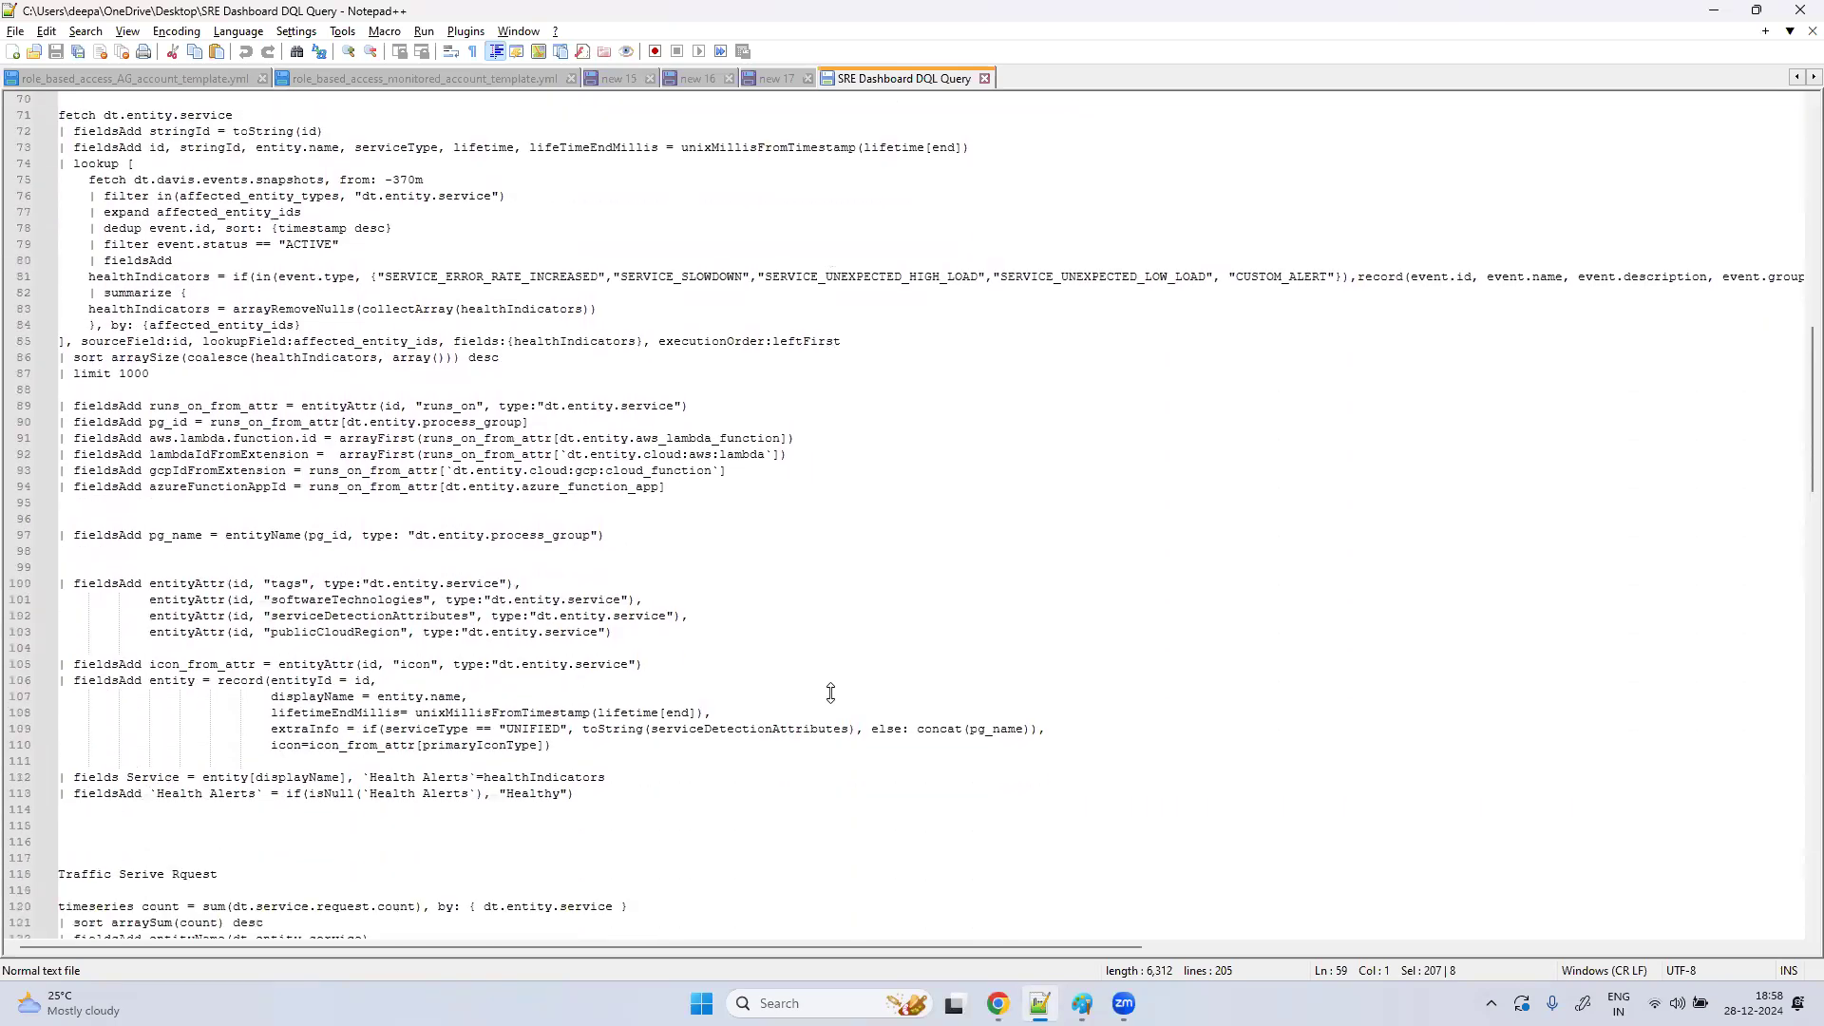
scroll(830, 692, "down", 5)
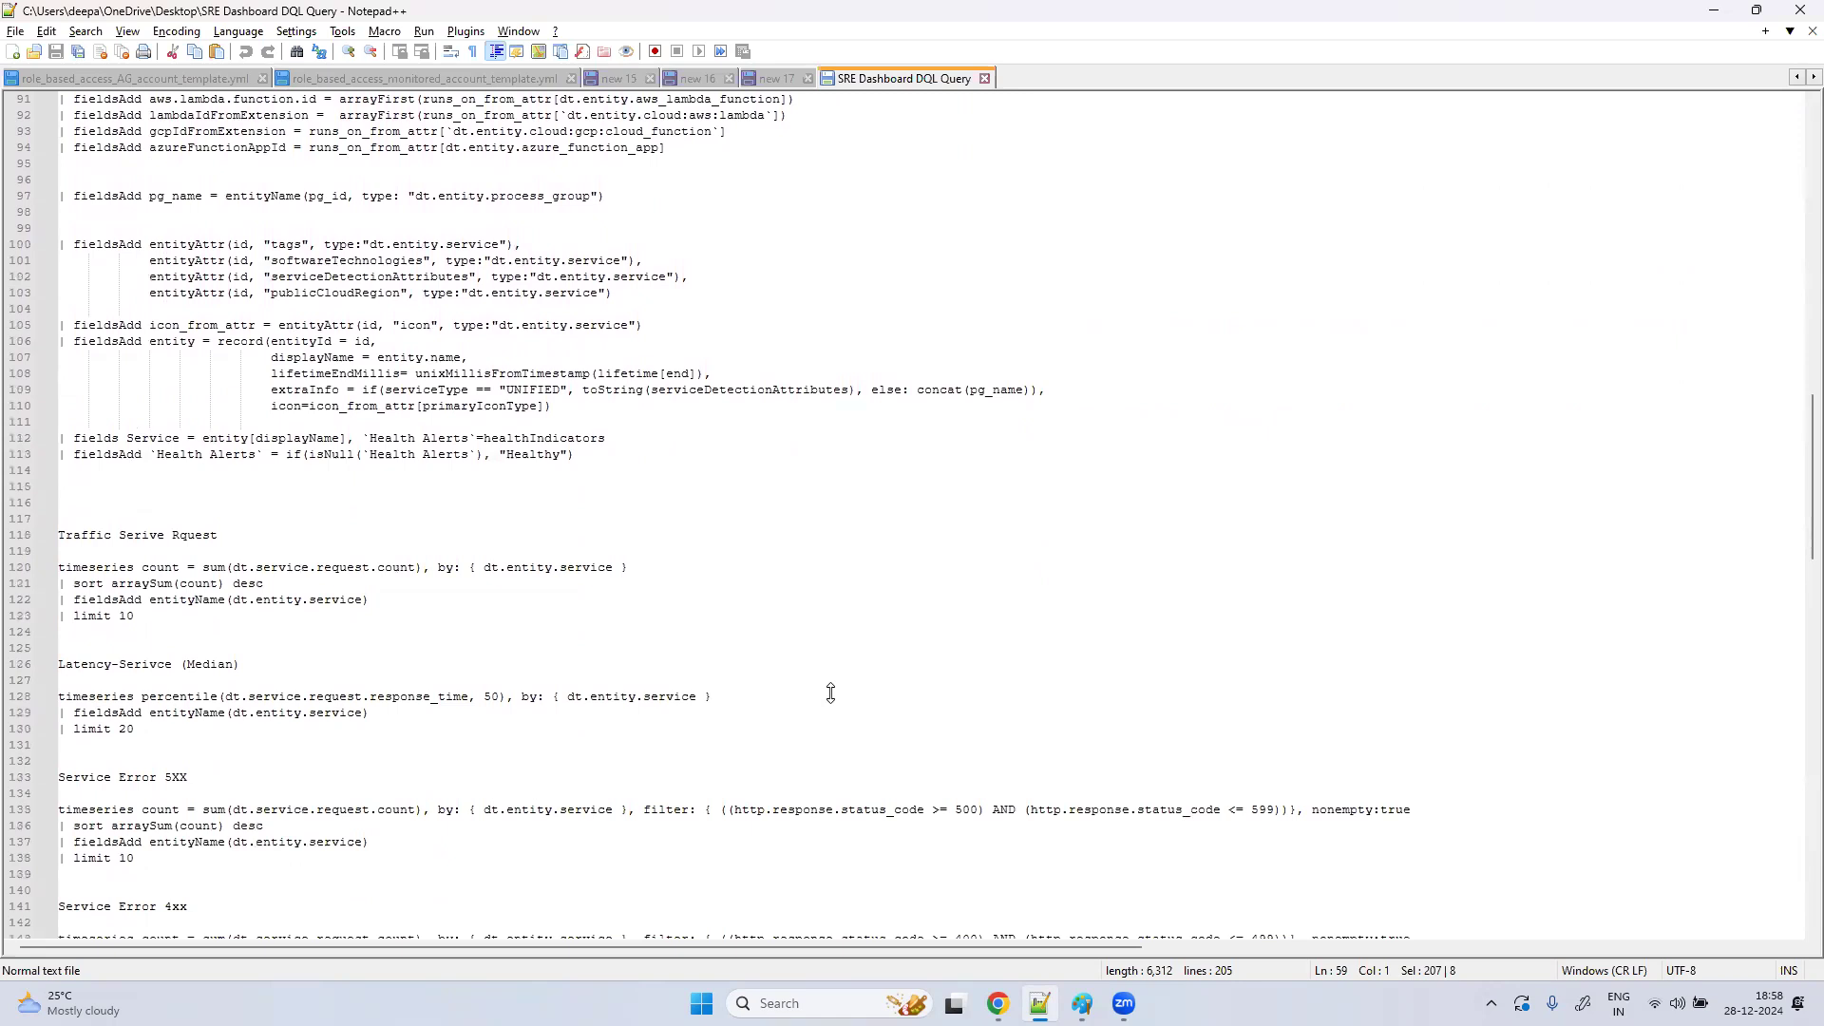
left_click_drag(161, 614, 54, 570)
key("ctrl+c")
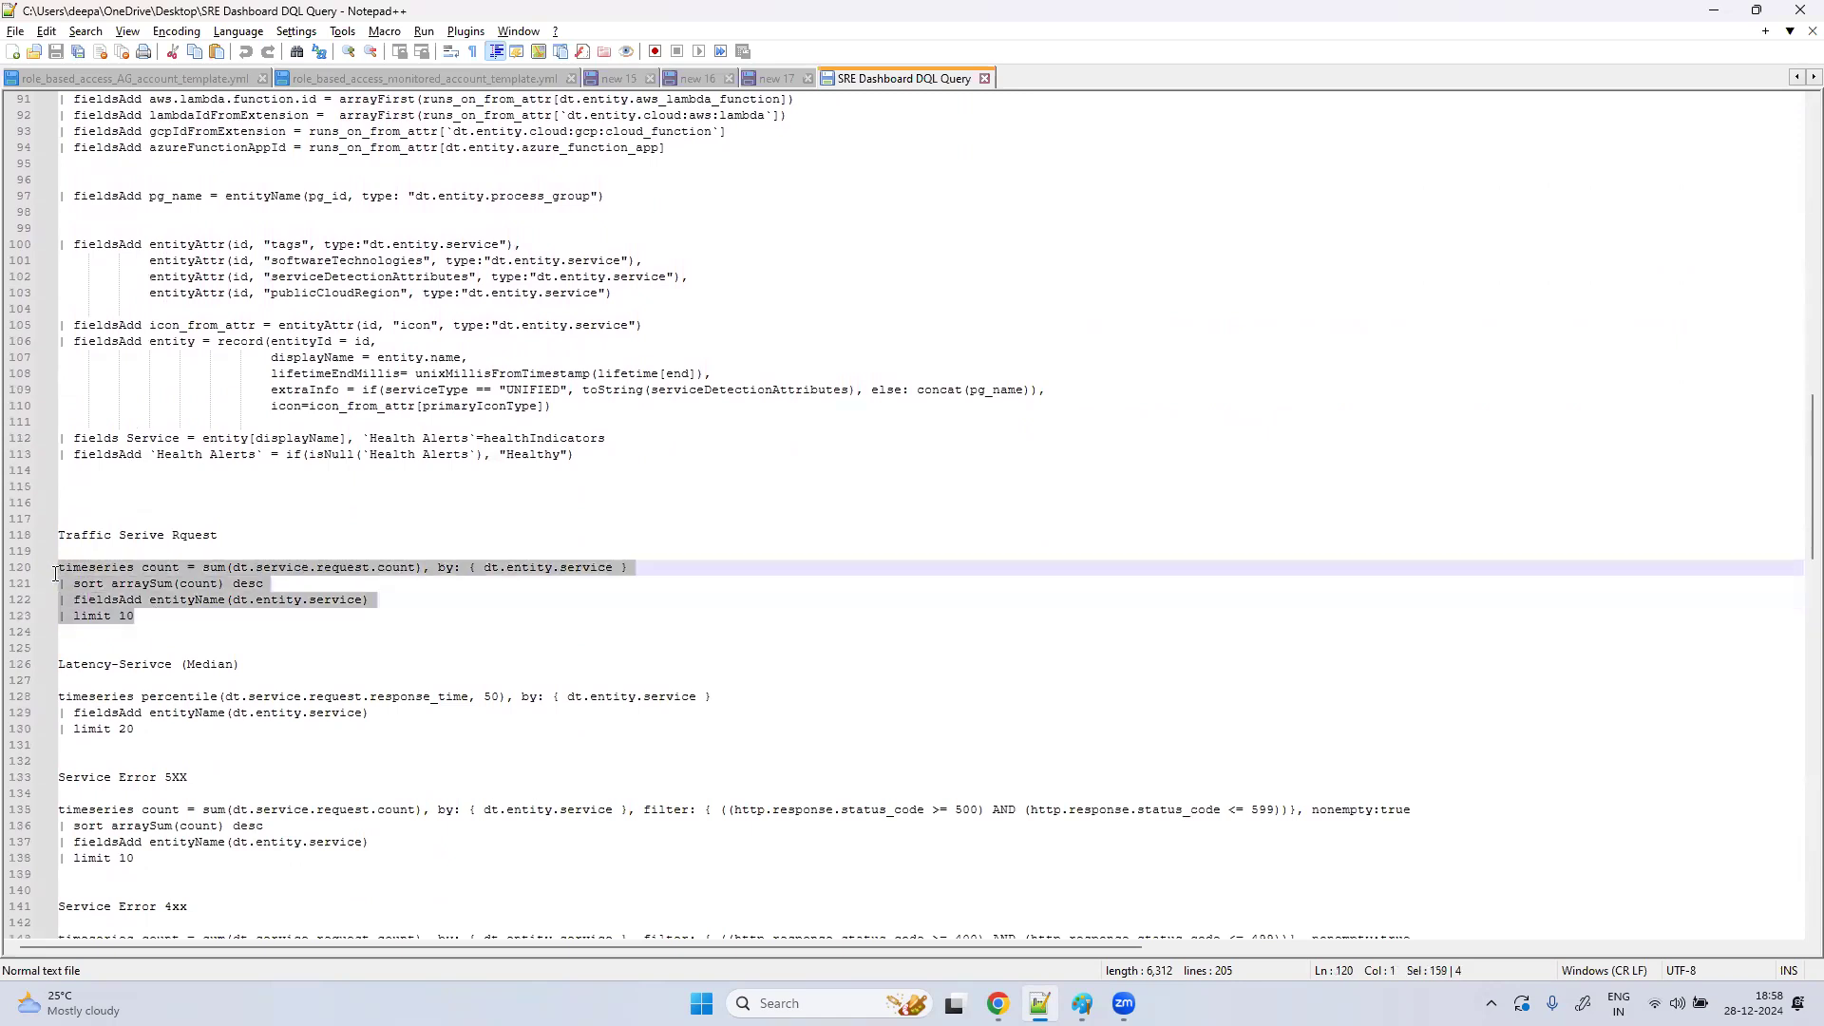
Return to the dashboard in Chrome, paste the copied query into the untitled tile and run it.
key("alt+Tab")
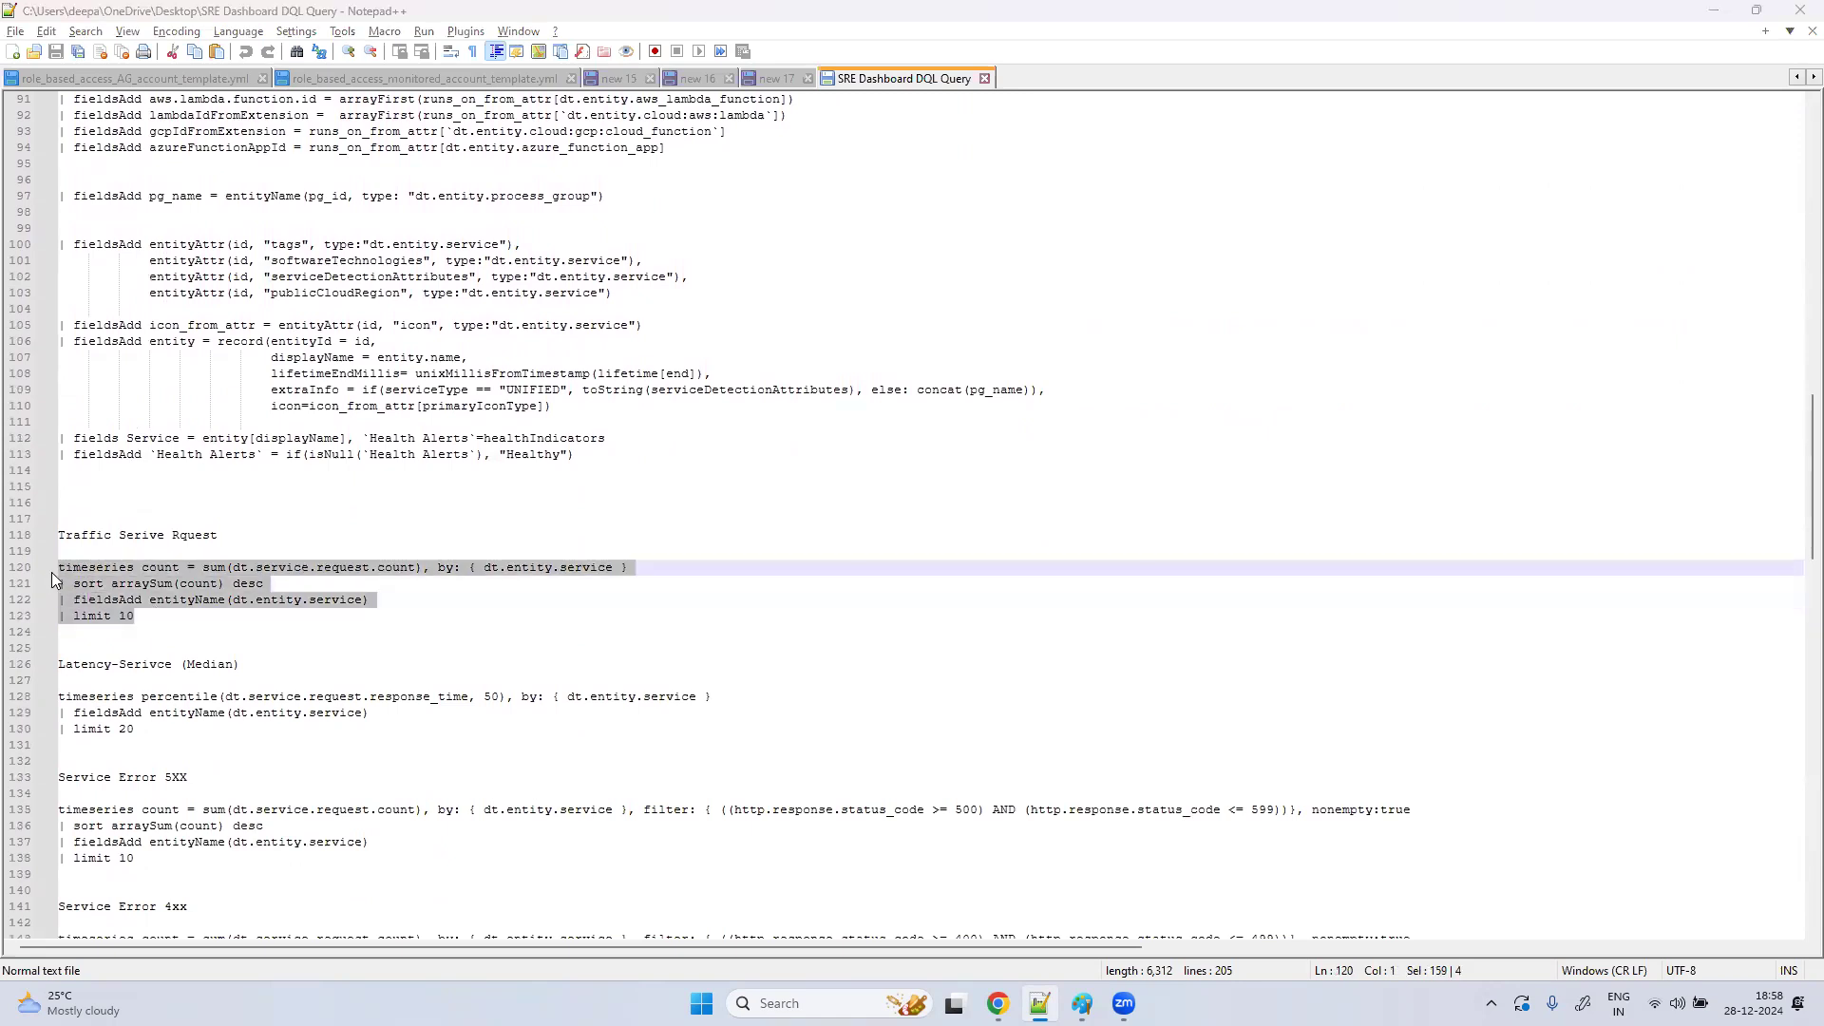
left_click(1117, 307)
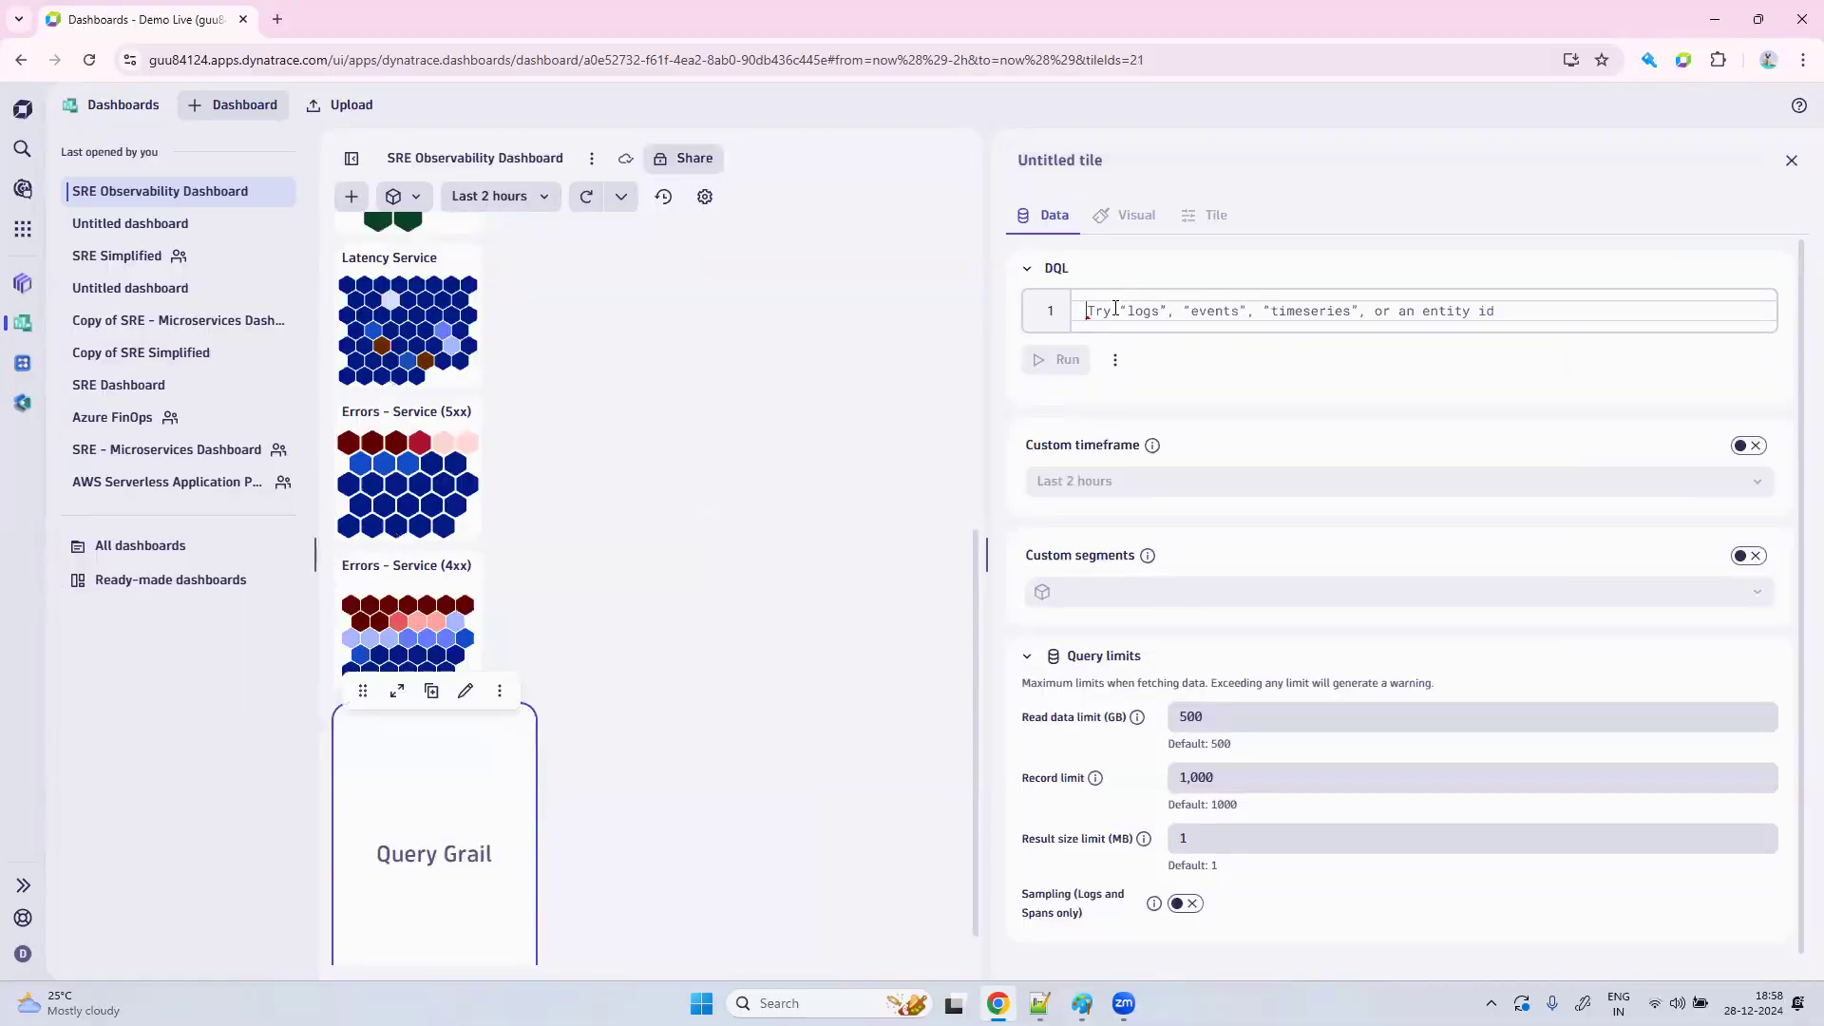
key("ctrl+v")
left_click(1055, 416)
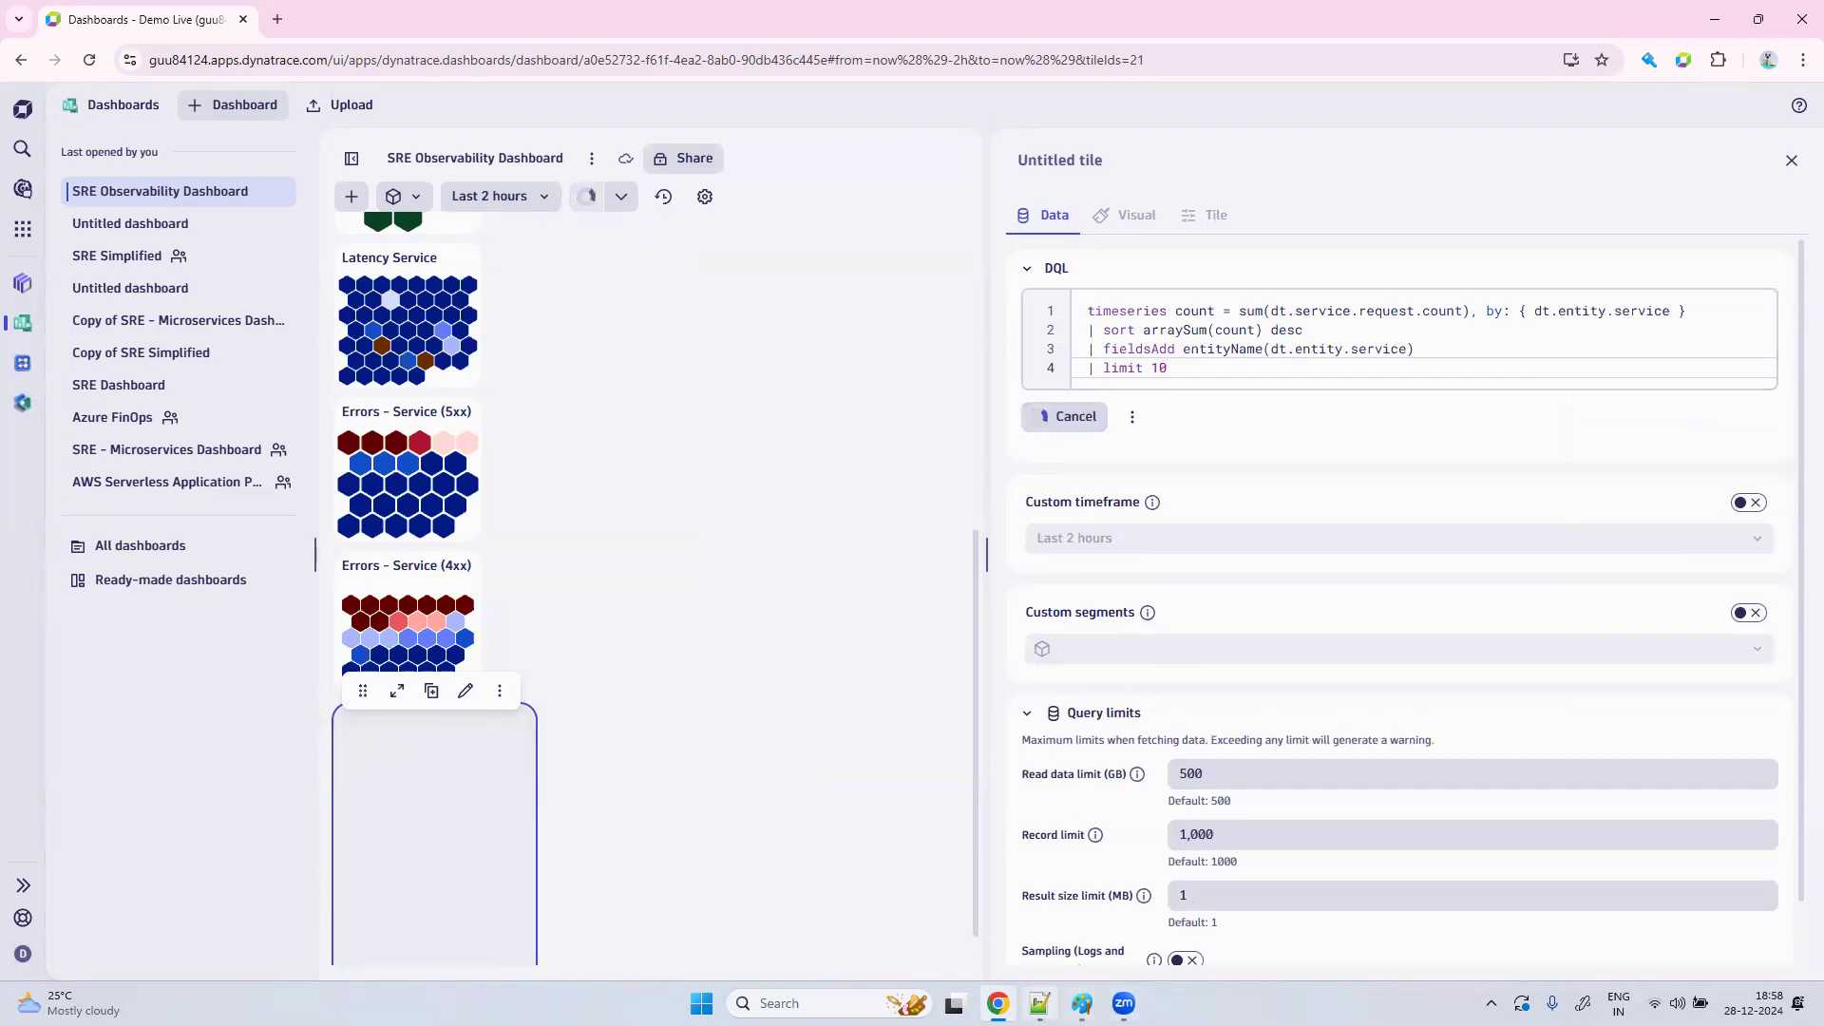
Copy the query's heading from Notepad++ and use it to title the dashboard tile Traffic Serive Rquest.
key("alt+Tab")
left_click_drag(229, 534, 40, 535)
key("ctrl+c")
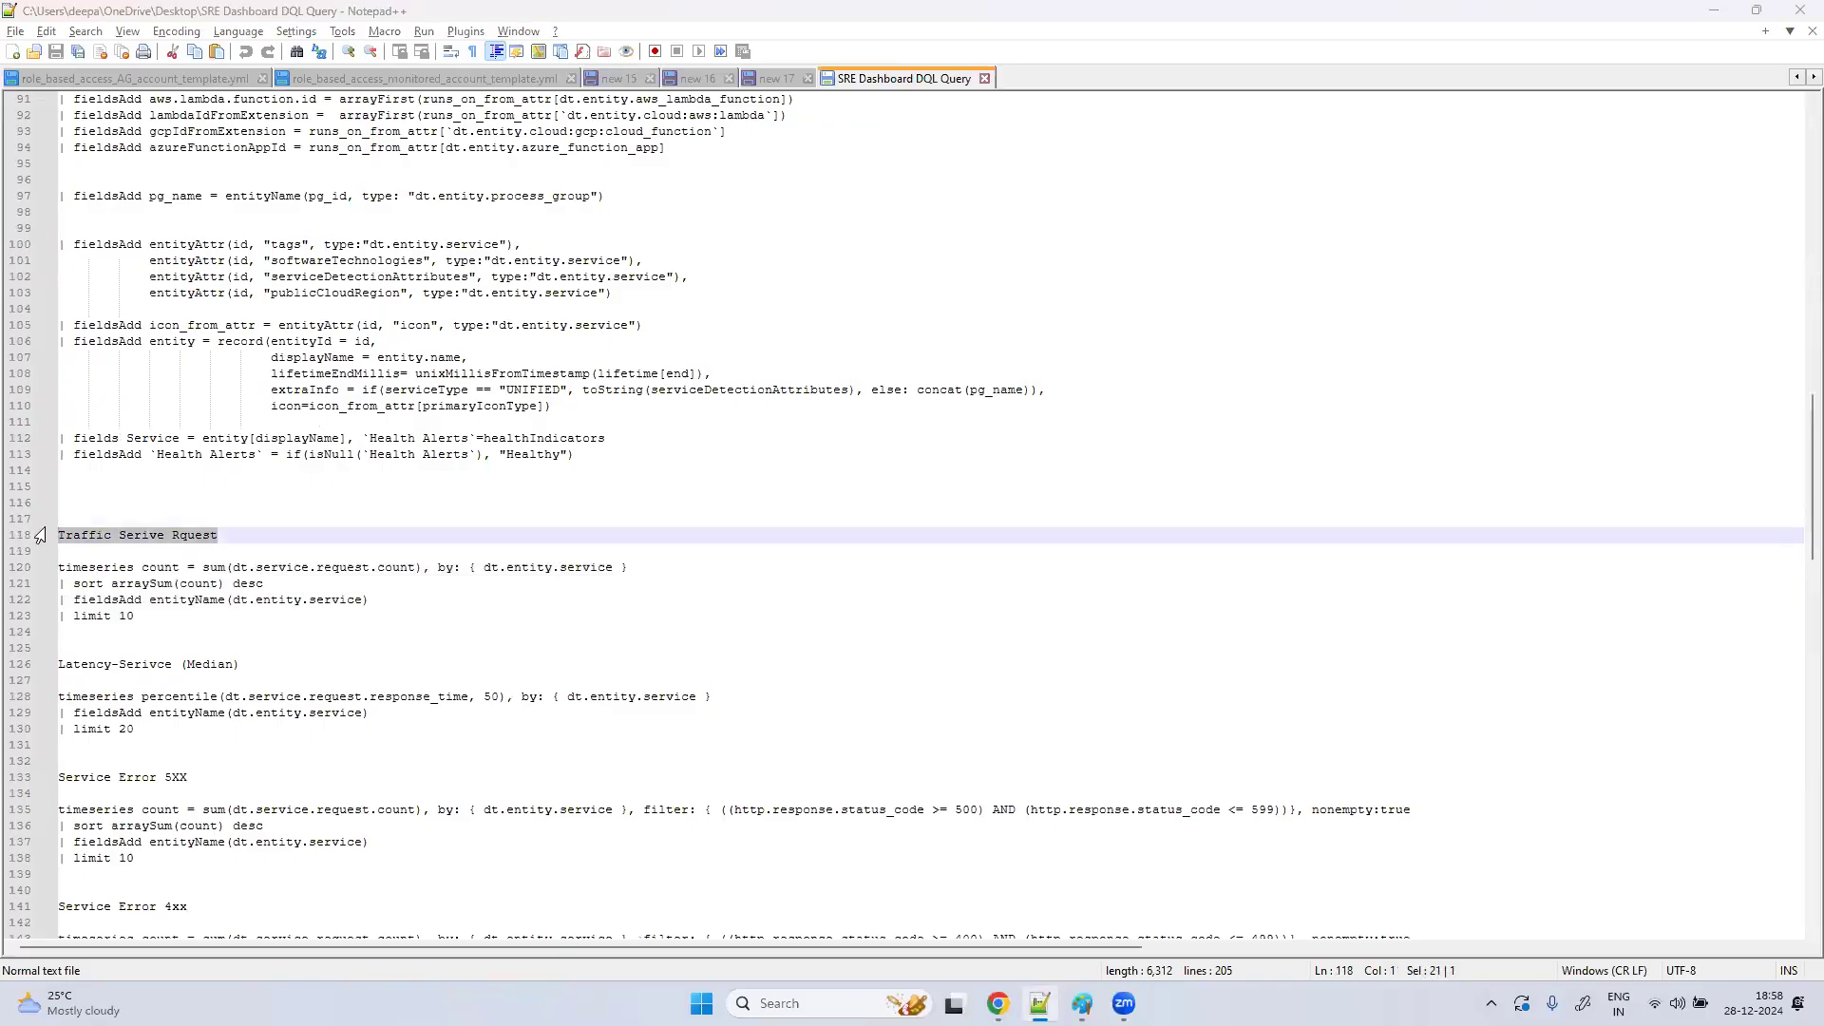
key("alt+Tab")
left_click(1116, 173)
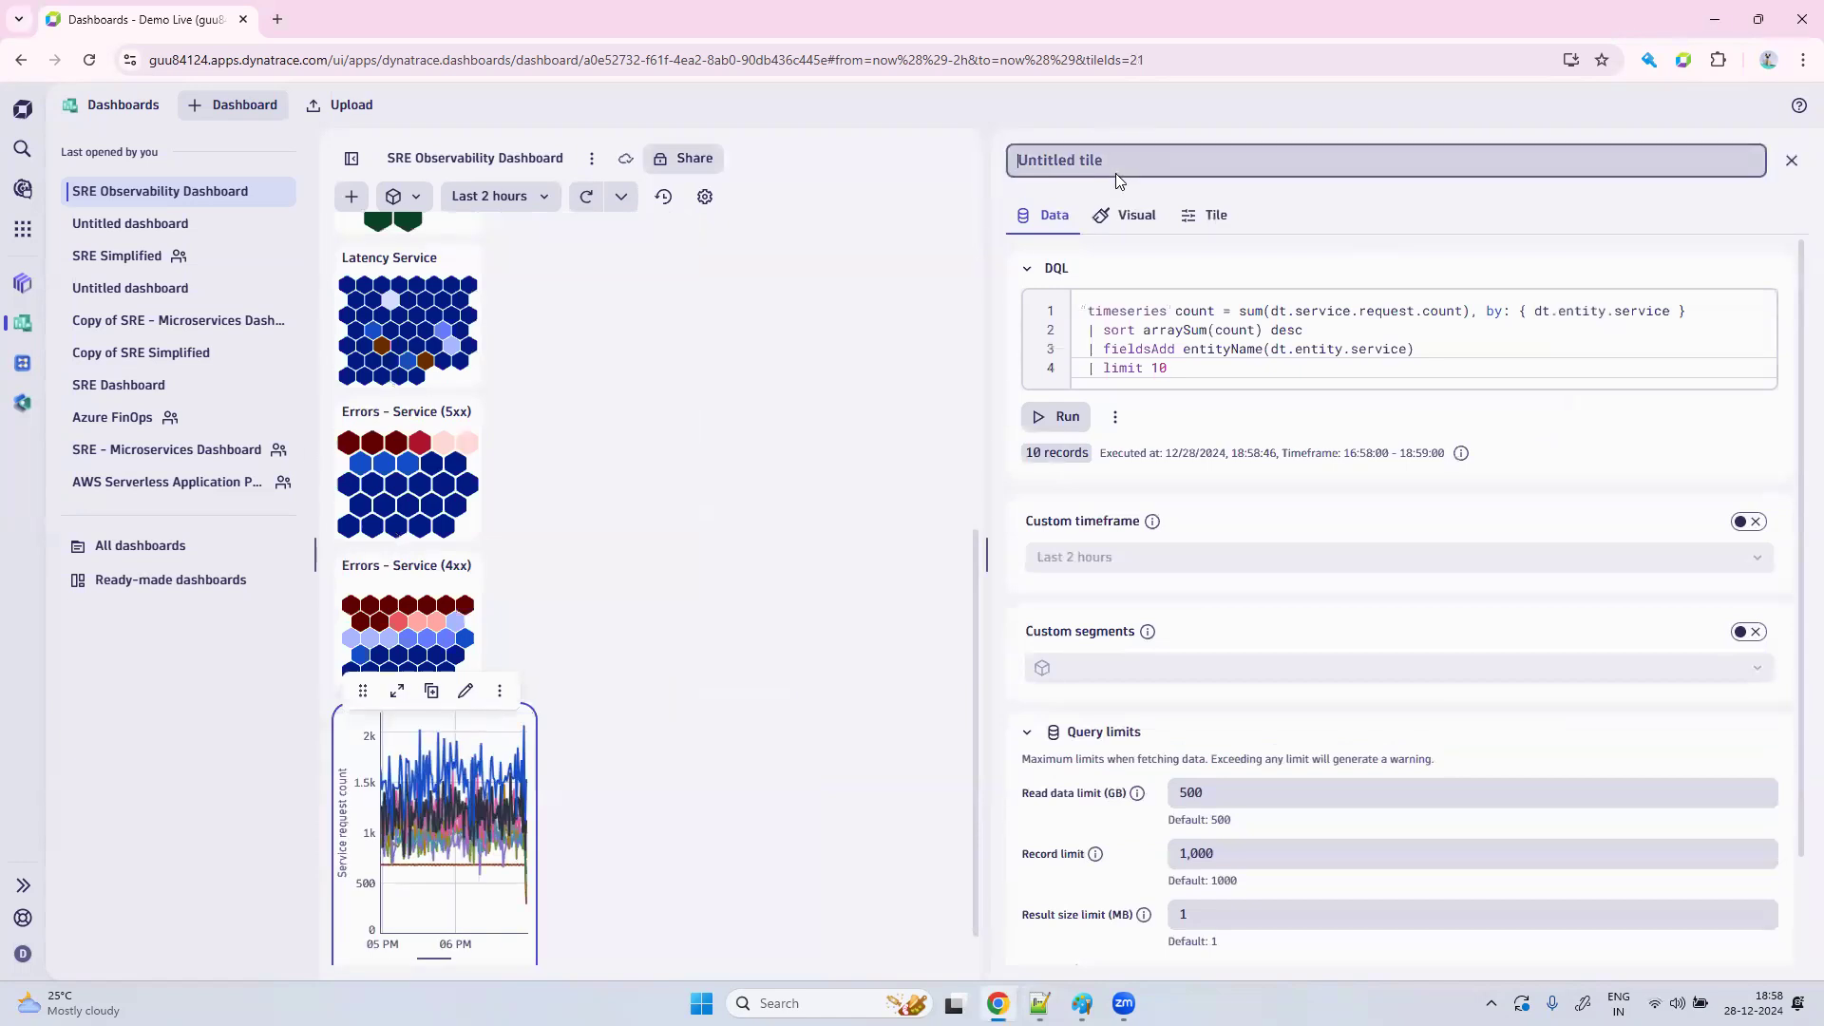
key("ctrl+v")
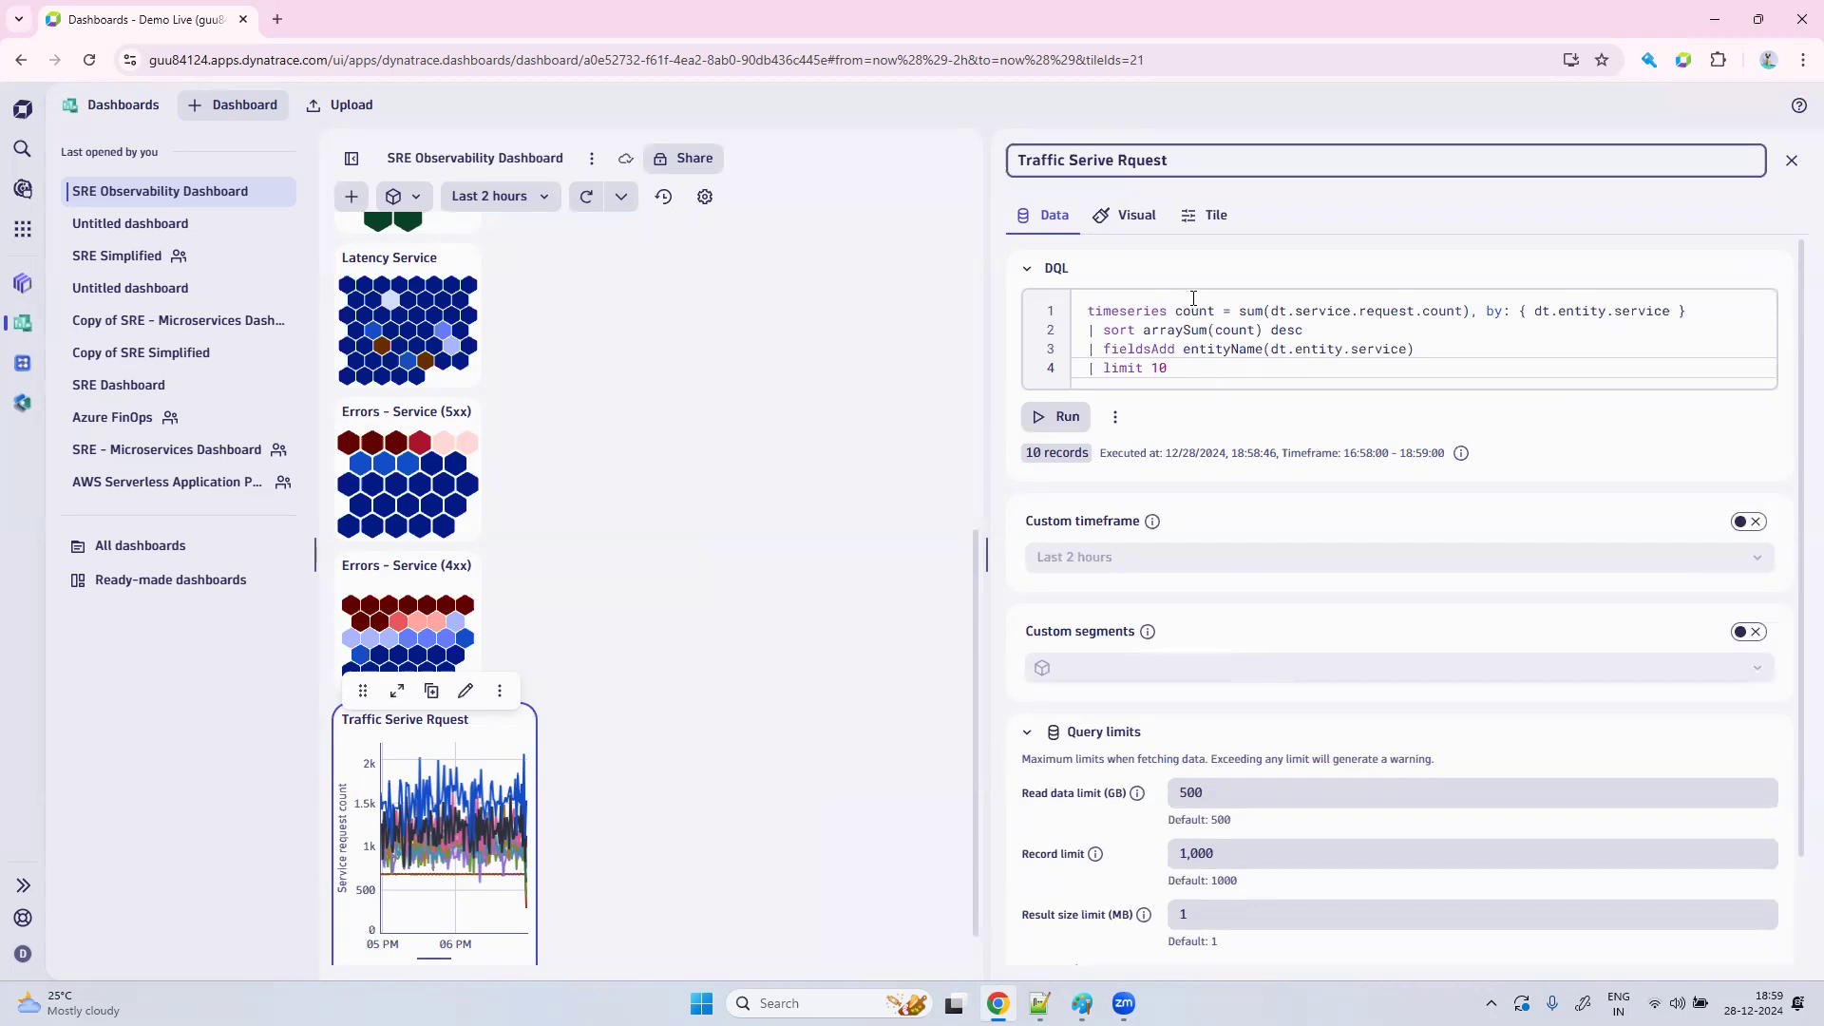
Add a unit override for the tile's count field with 0 decimals and close the tile editor.
left_click(1127, 216)
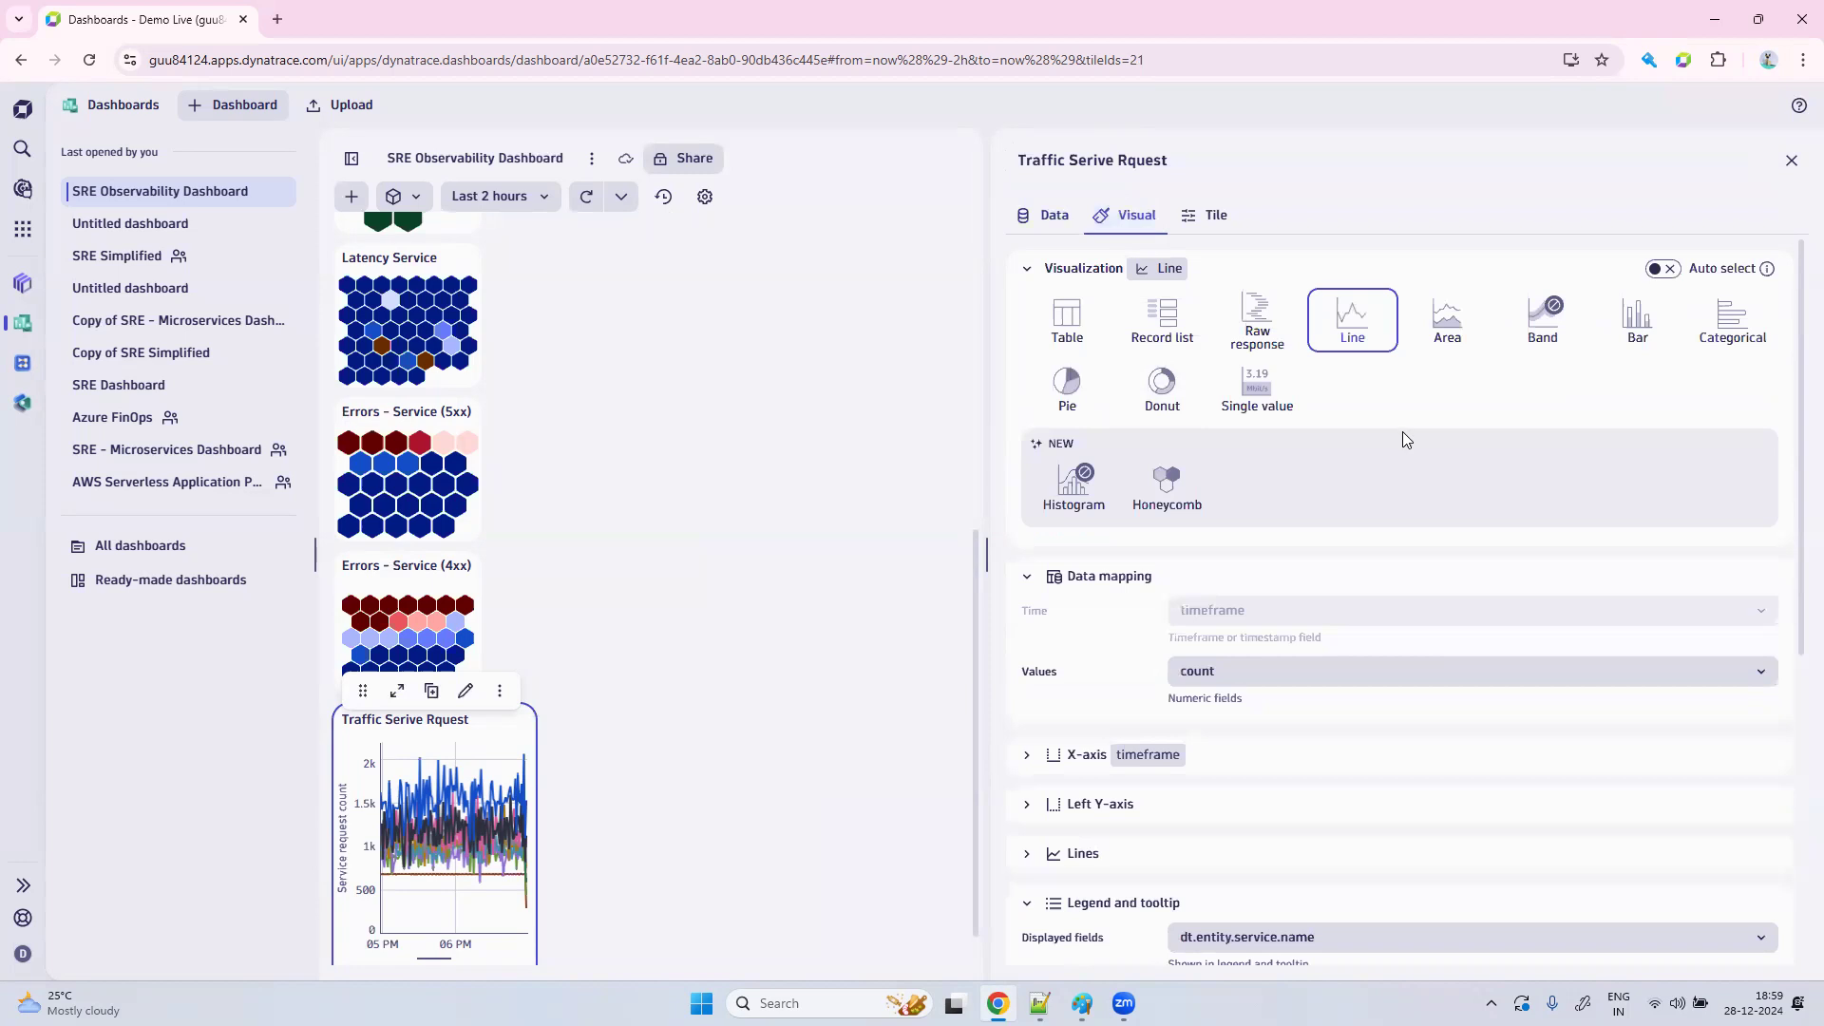
scroll(1445, 599, "down", 4)
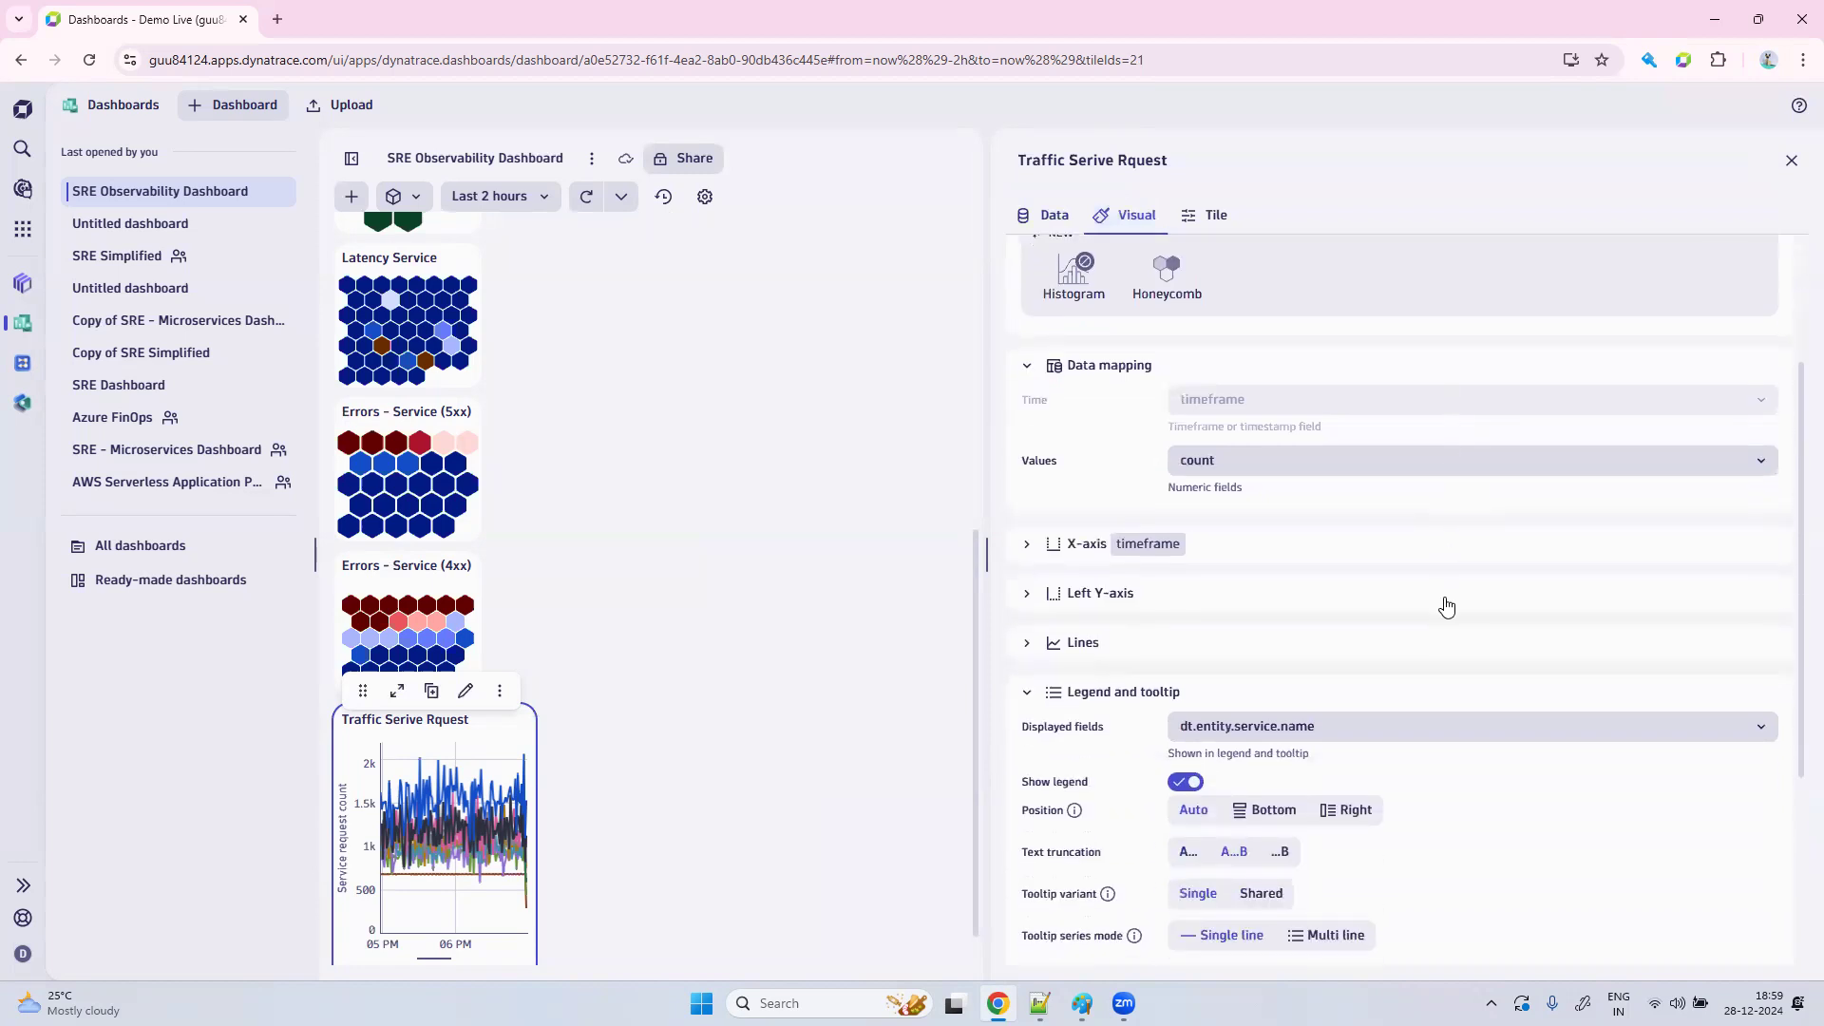
scroll(1446, 605, "down", 1)
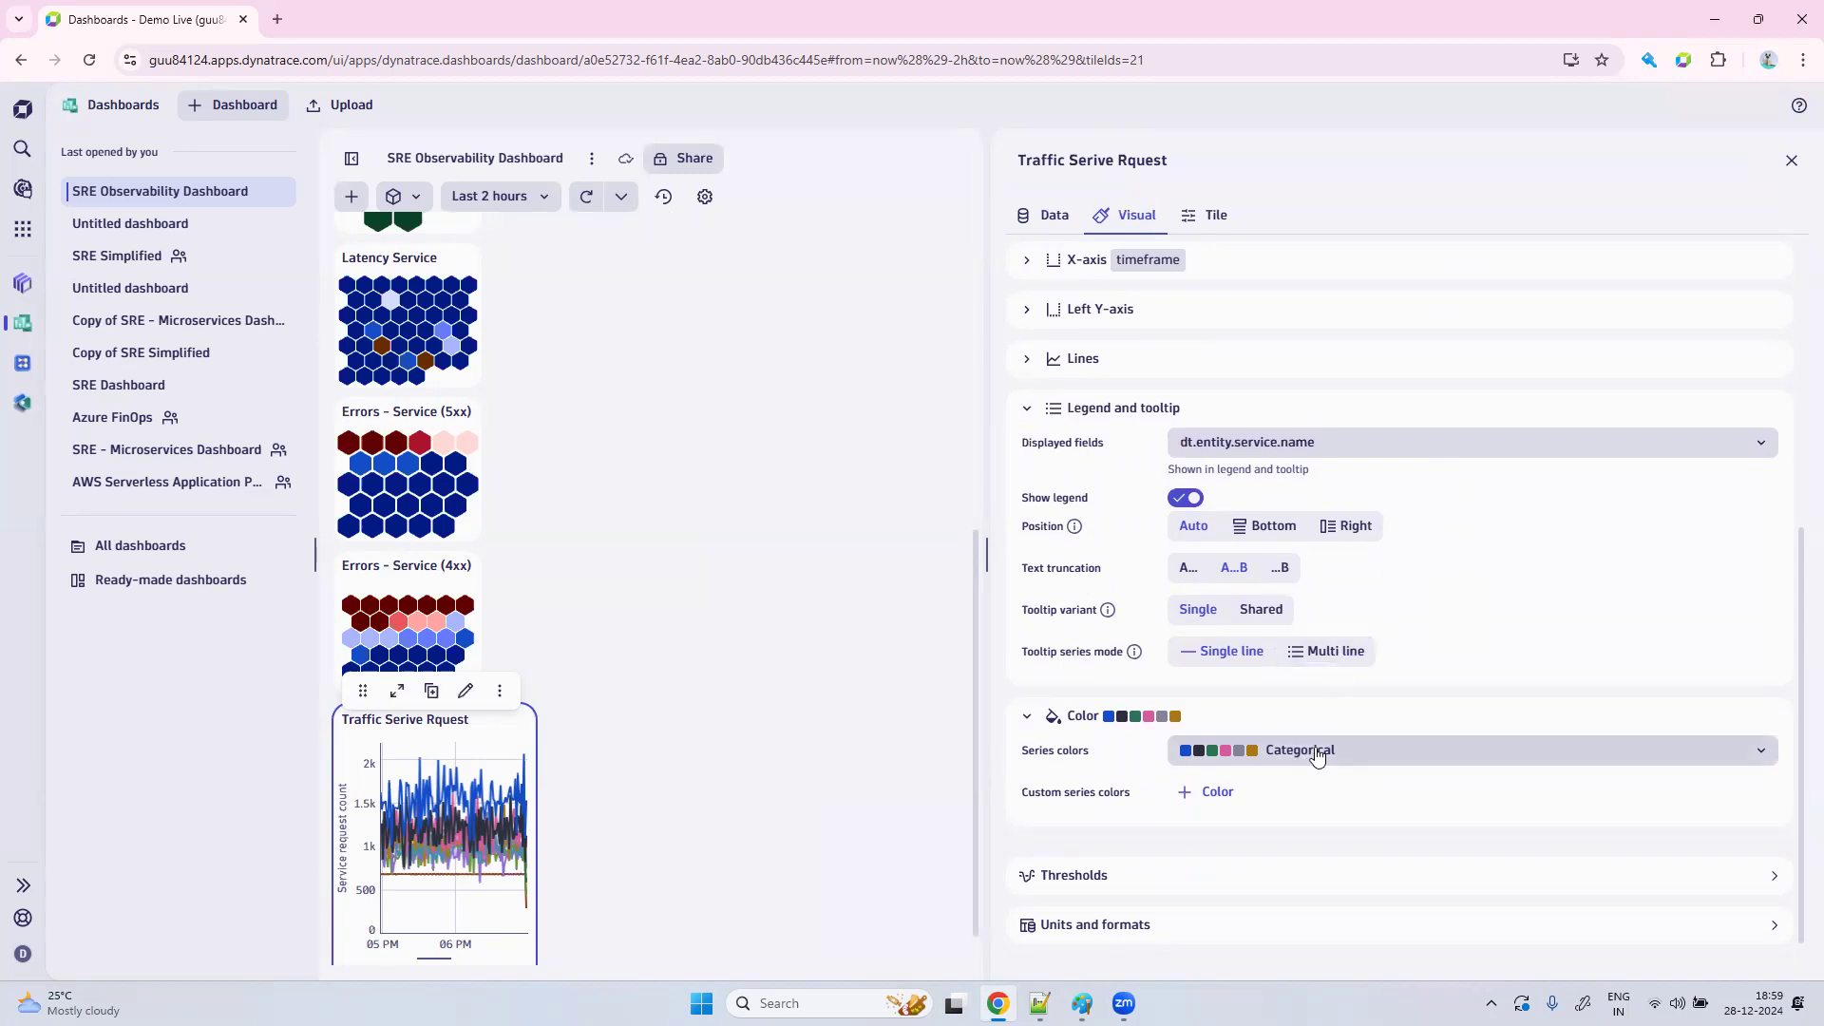
scroll(1320, 801, "down", 1)
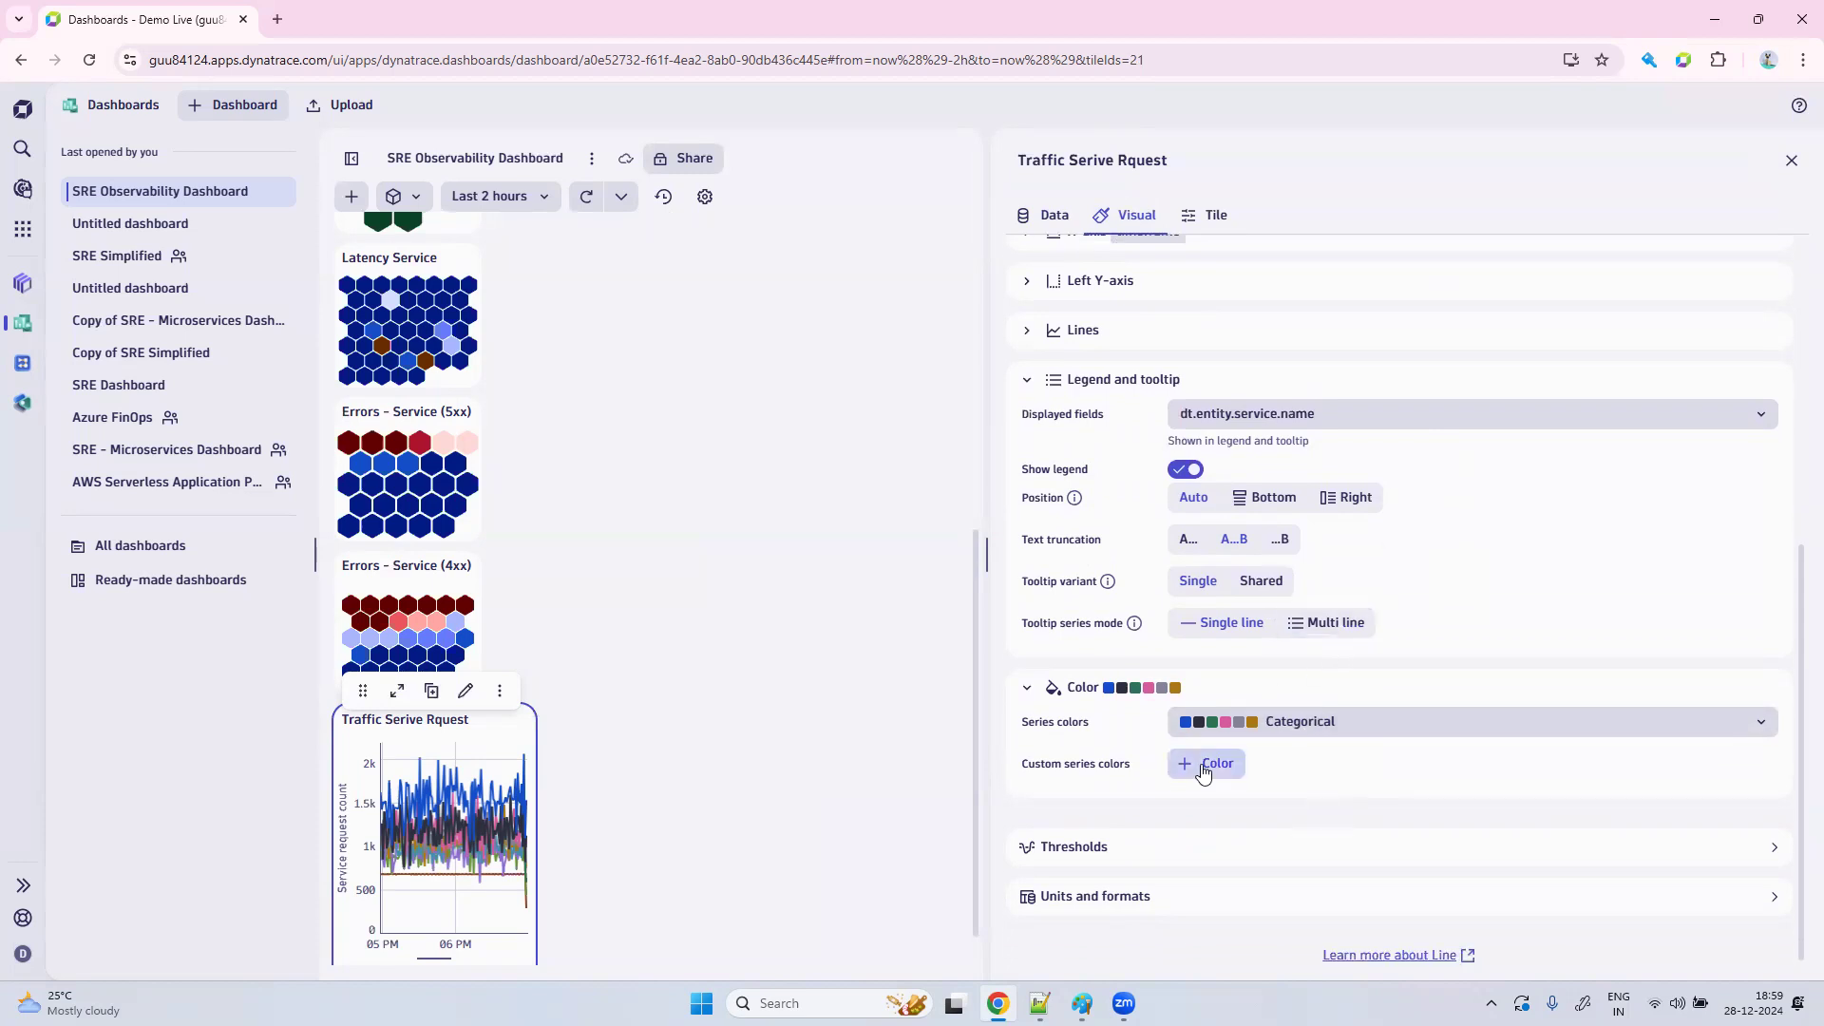
left_click(1118, 899)
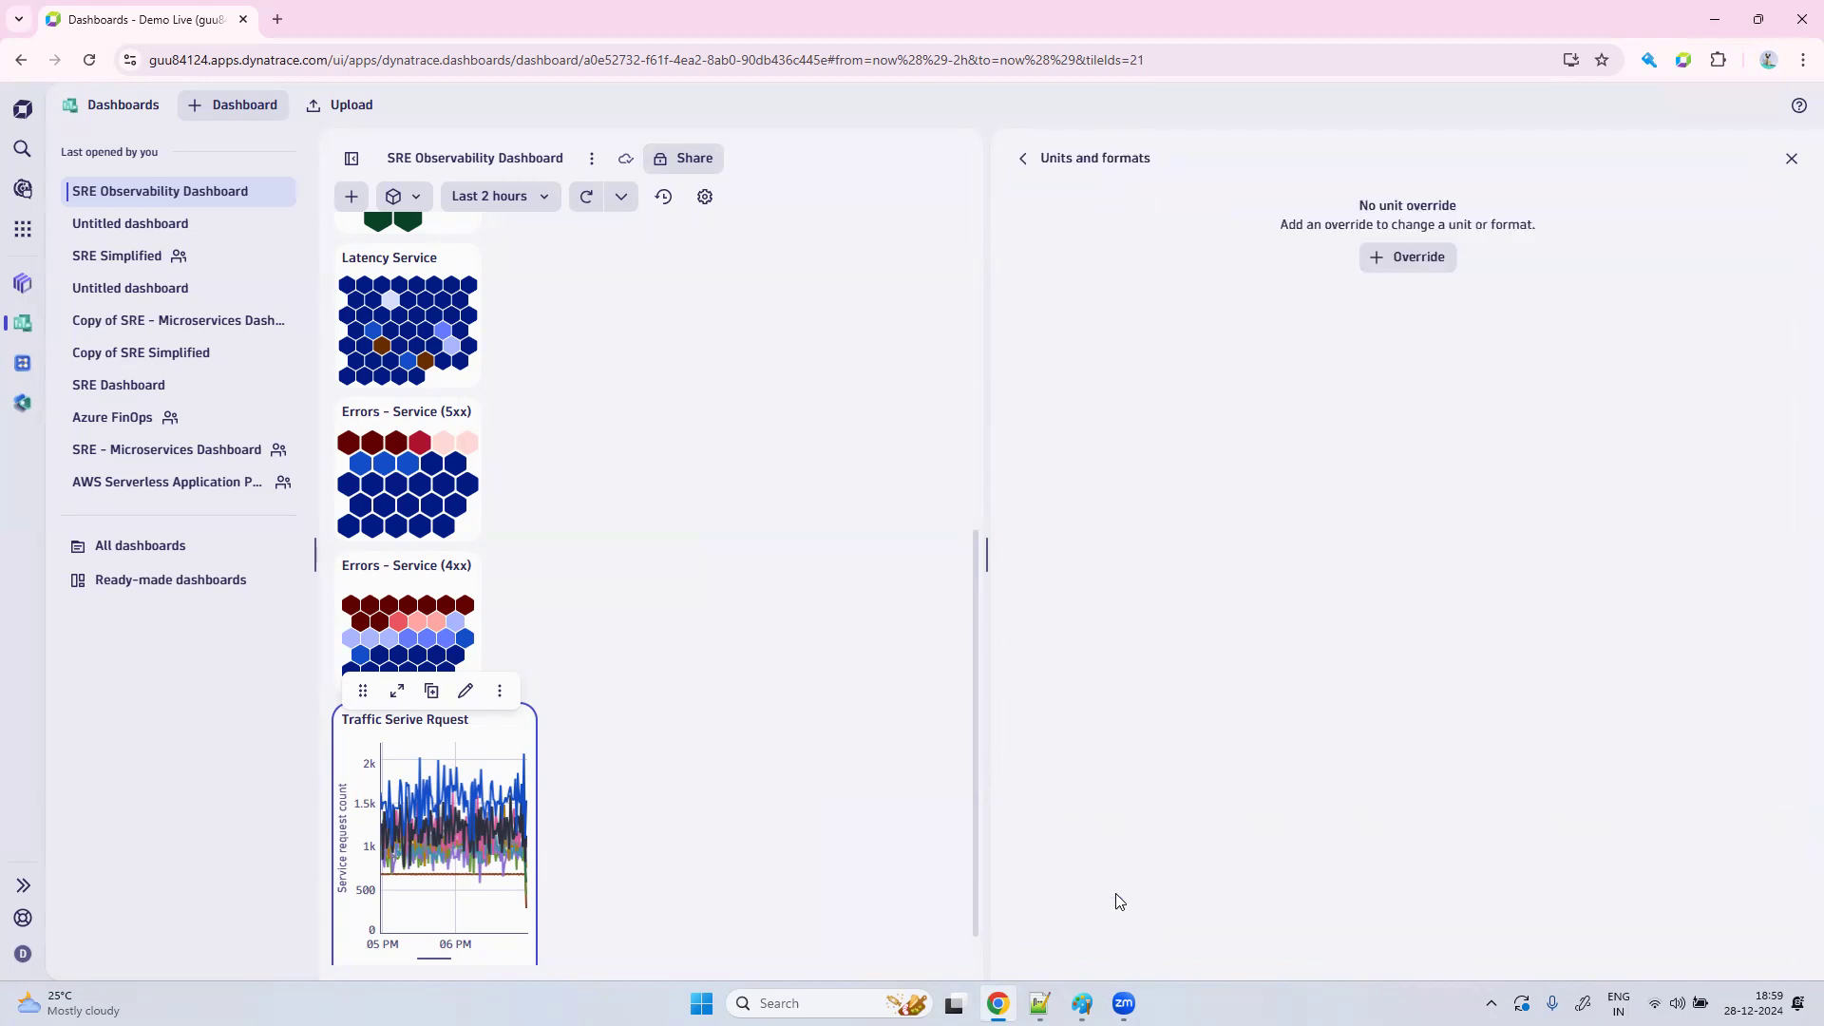
left_click(1412, 260)
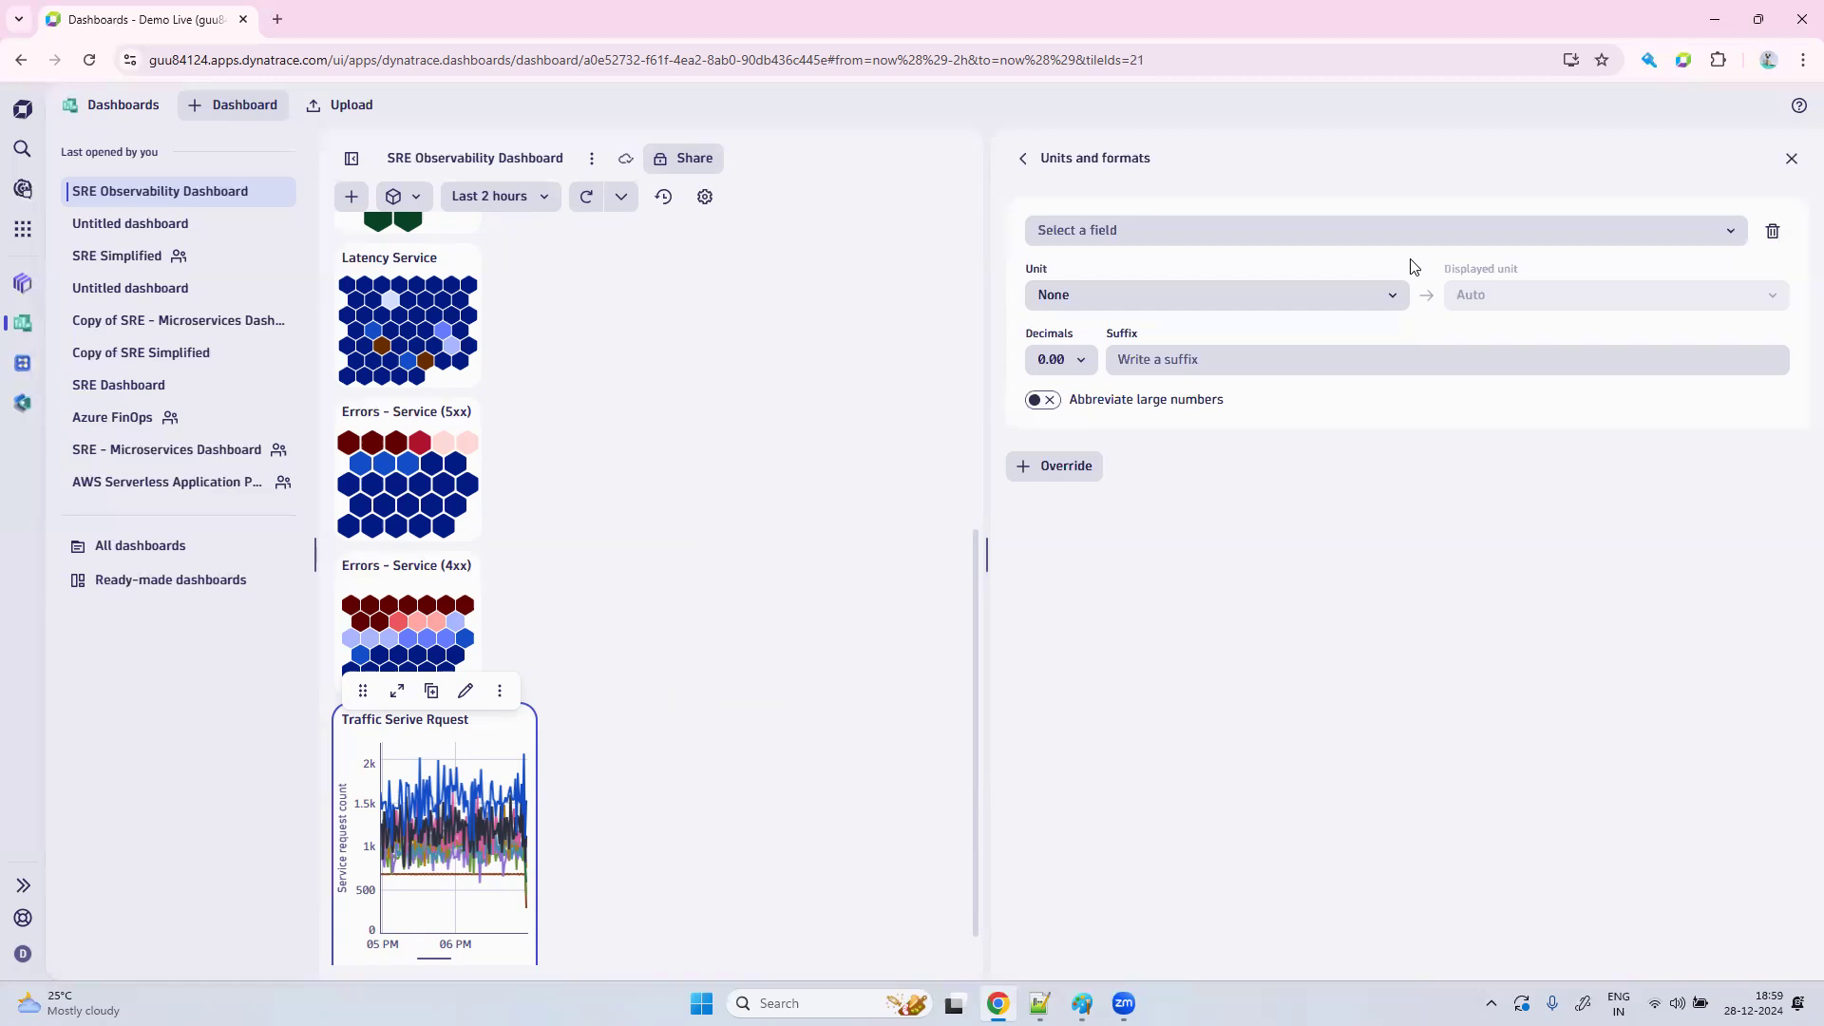
left_click(1103, 231)
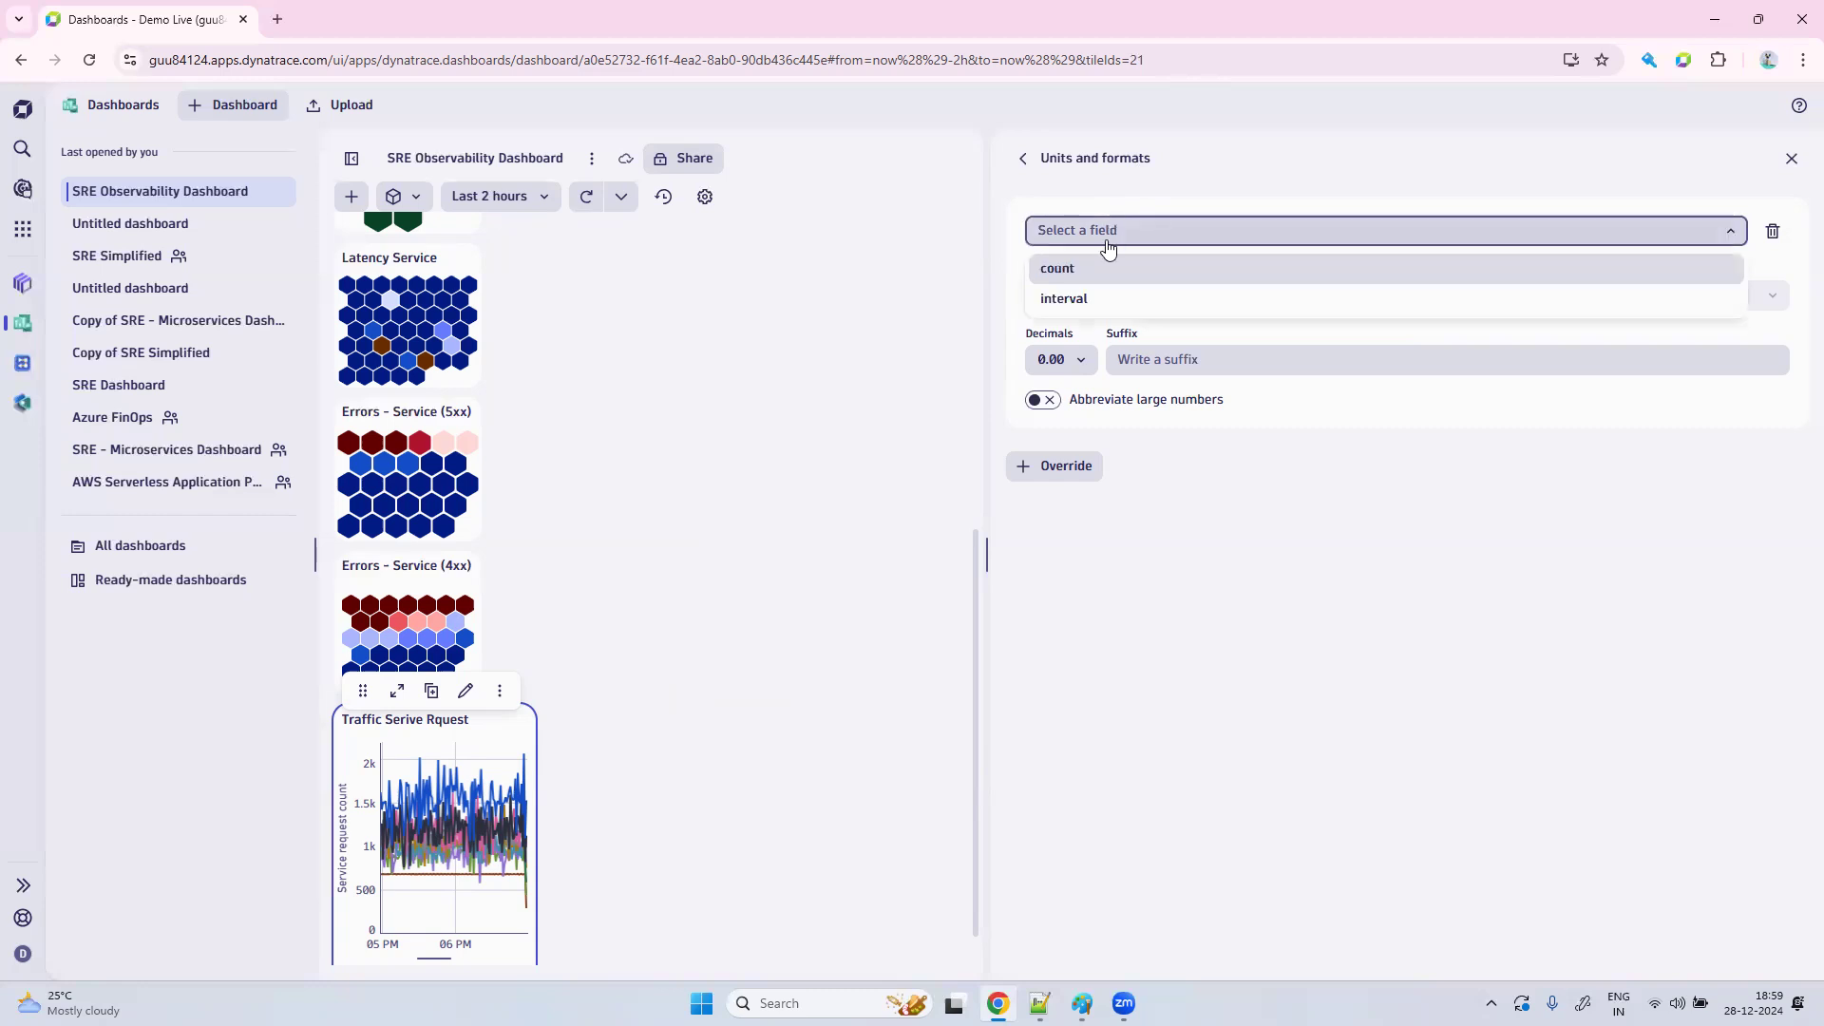
left_click(1106, 269)
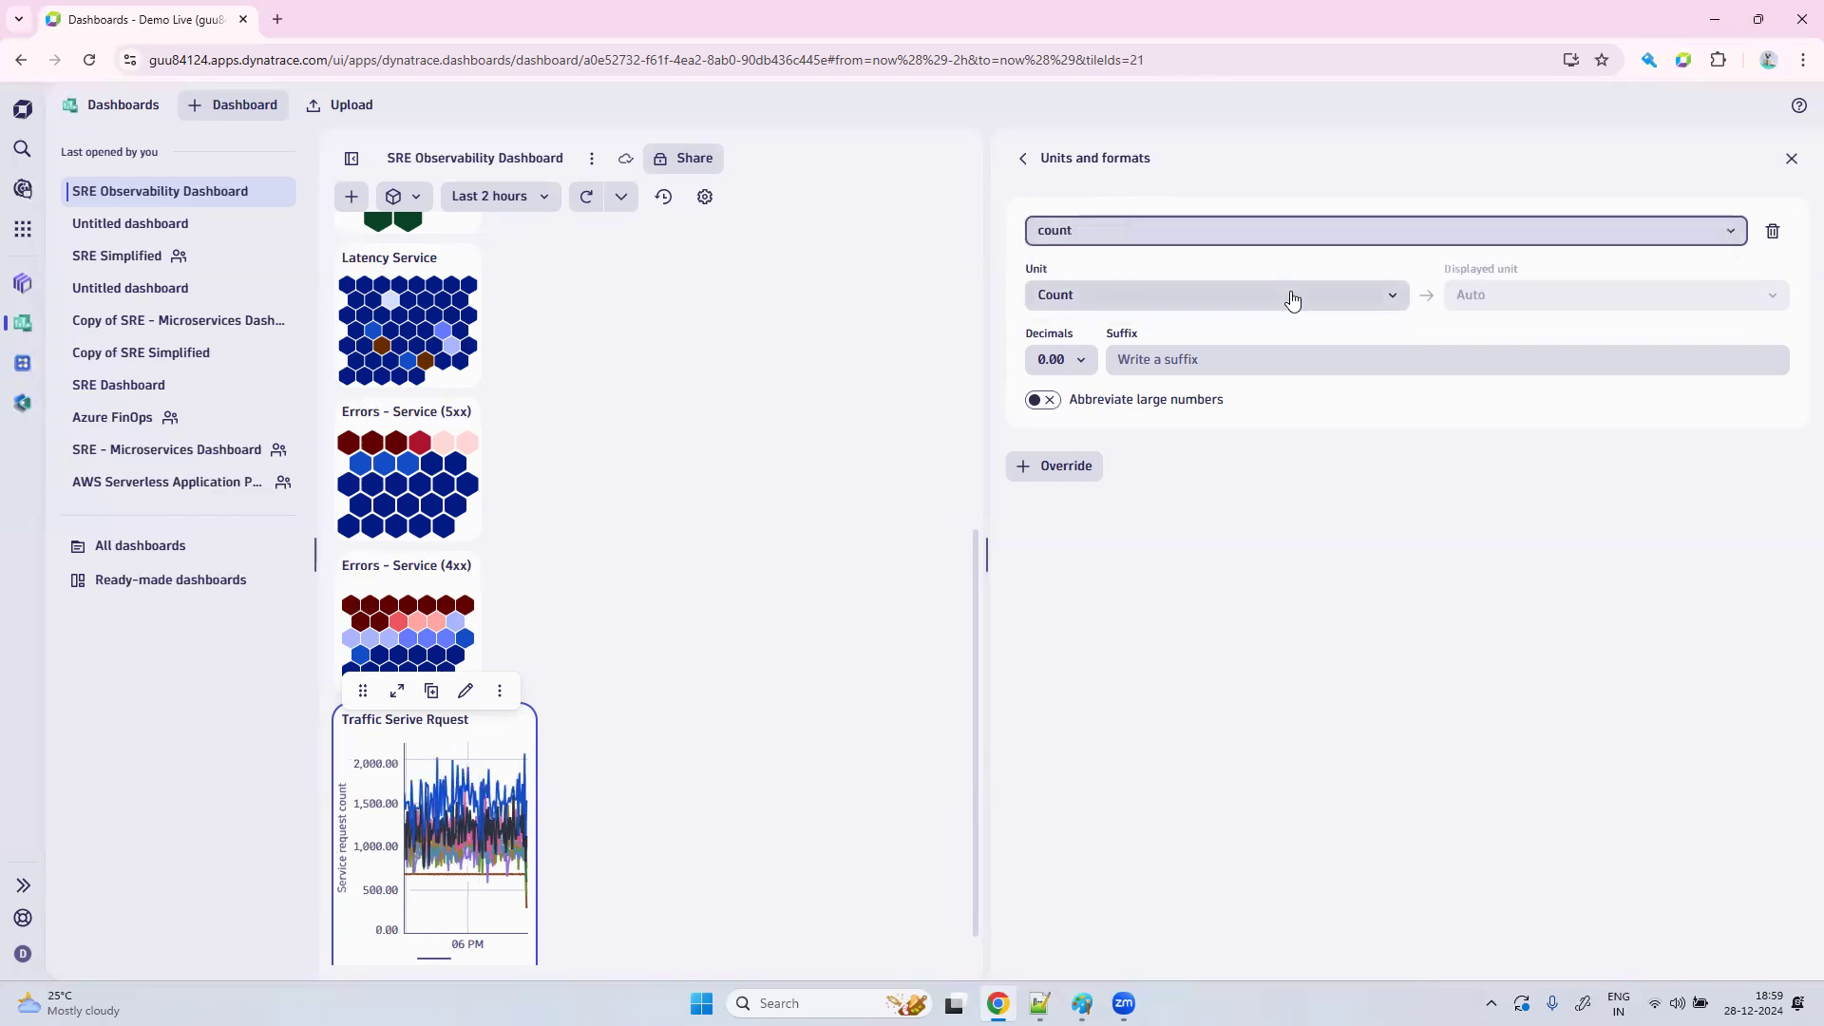
left_click(1061, 359)
left_click(1070, 400)
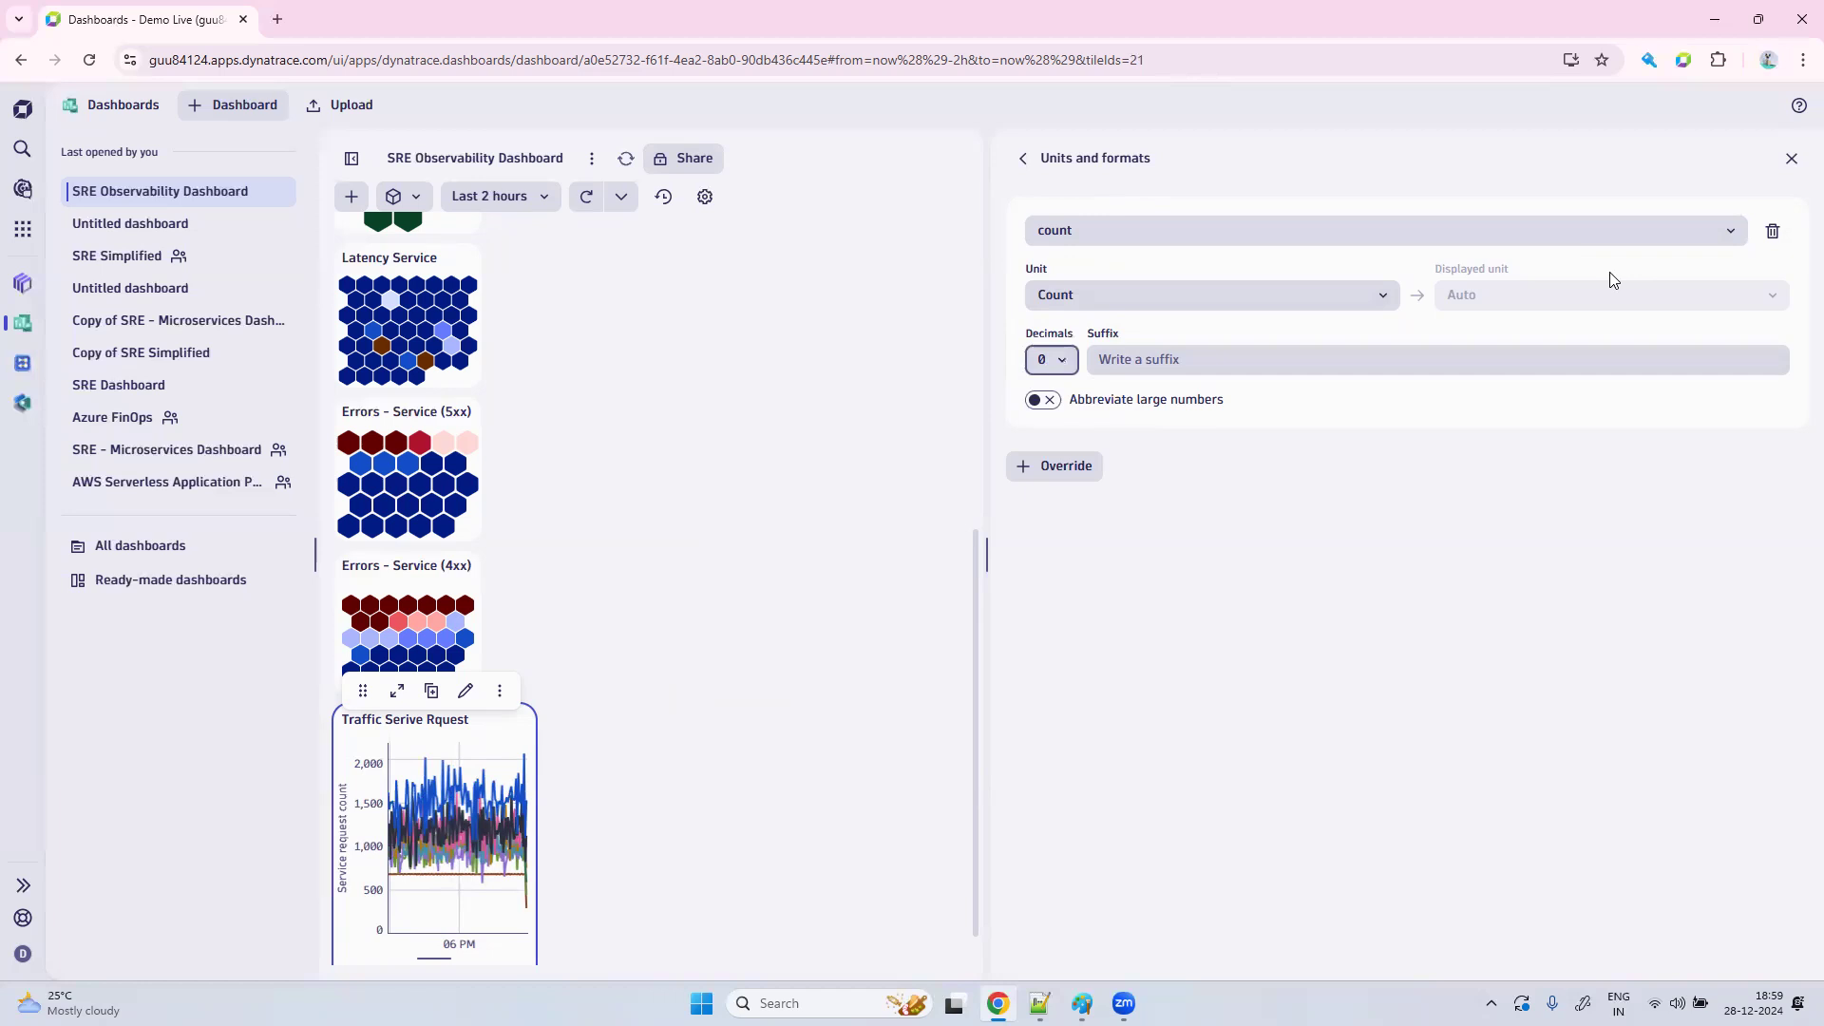
left_click(1794, 159)
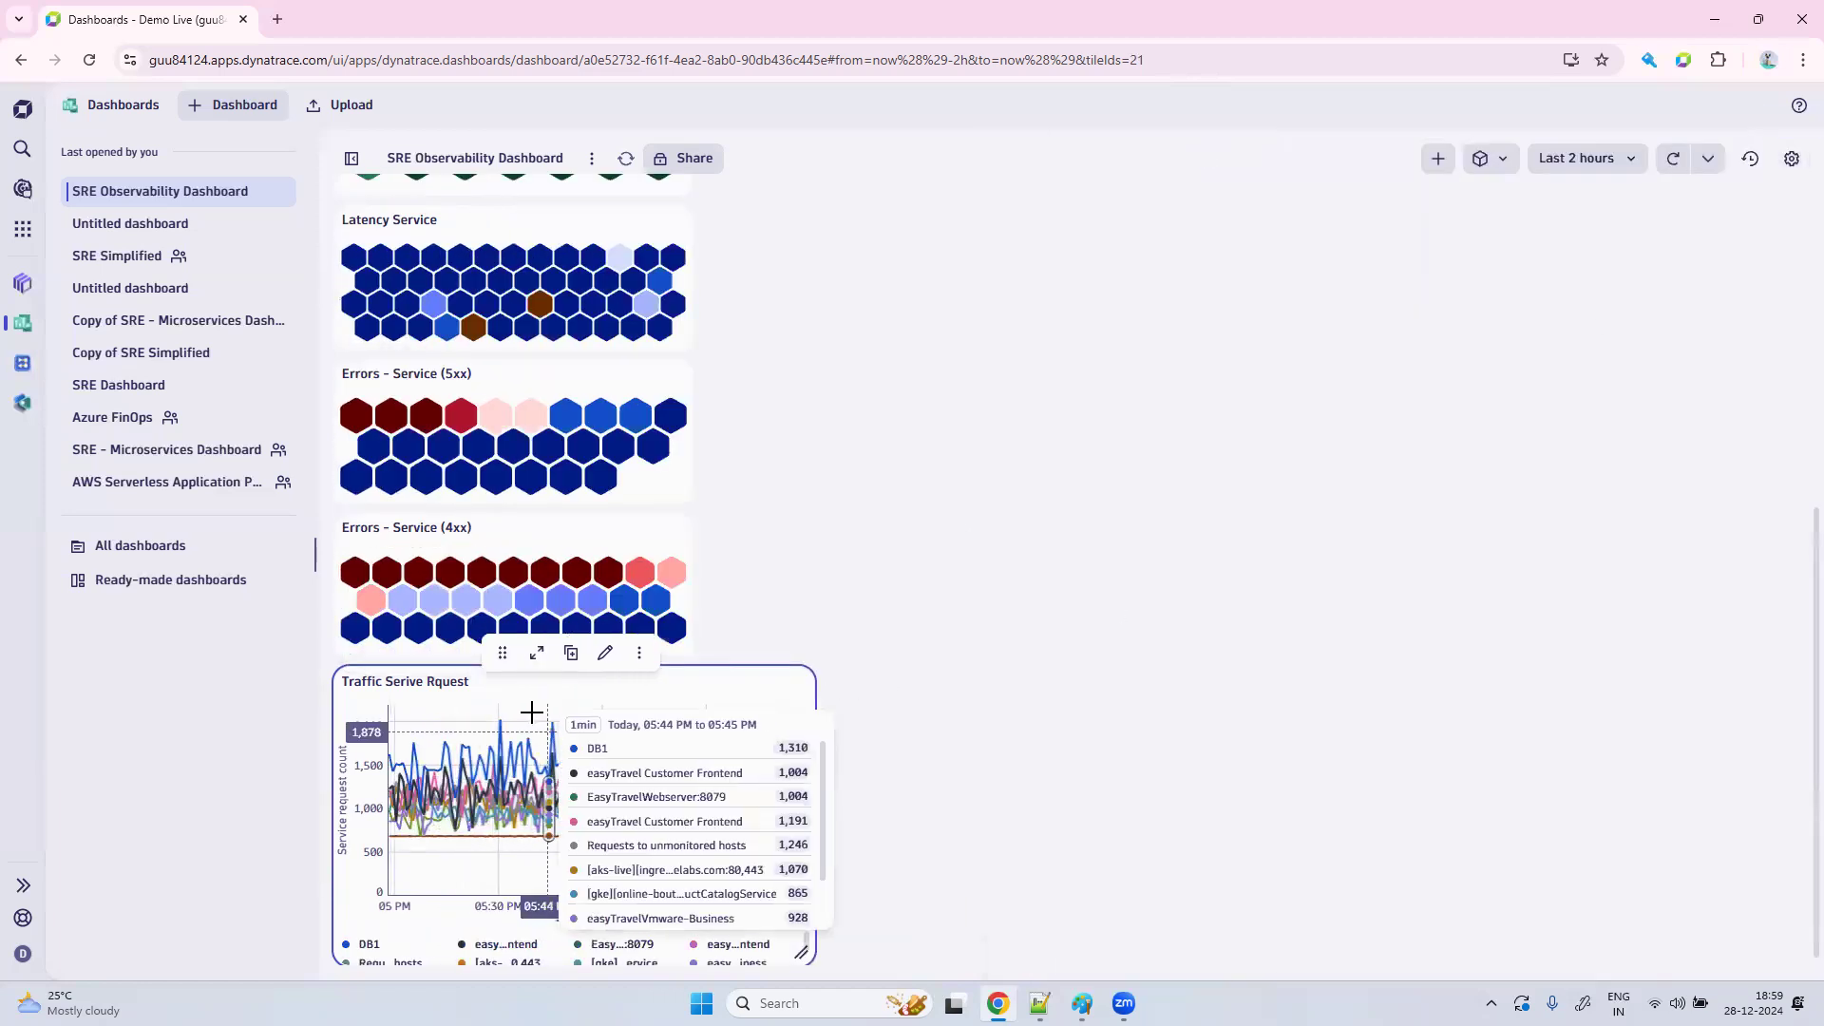
Move the Traffic Serive Rquest chart beside the Service tile and enlarge it across to the GC Time% column and down to the Latency Service tile's lower edge.
left_click_drag(503, 653, 880, 356)
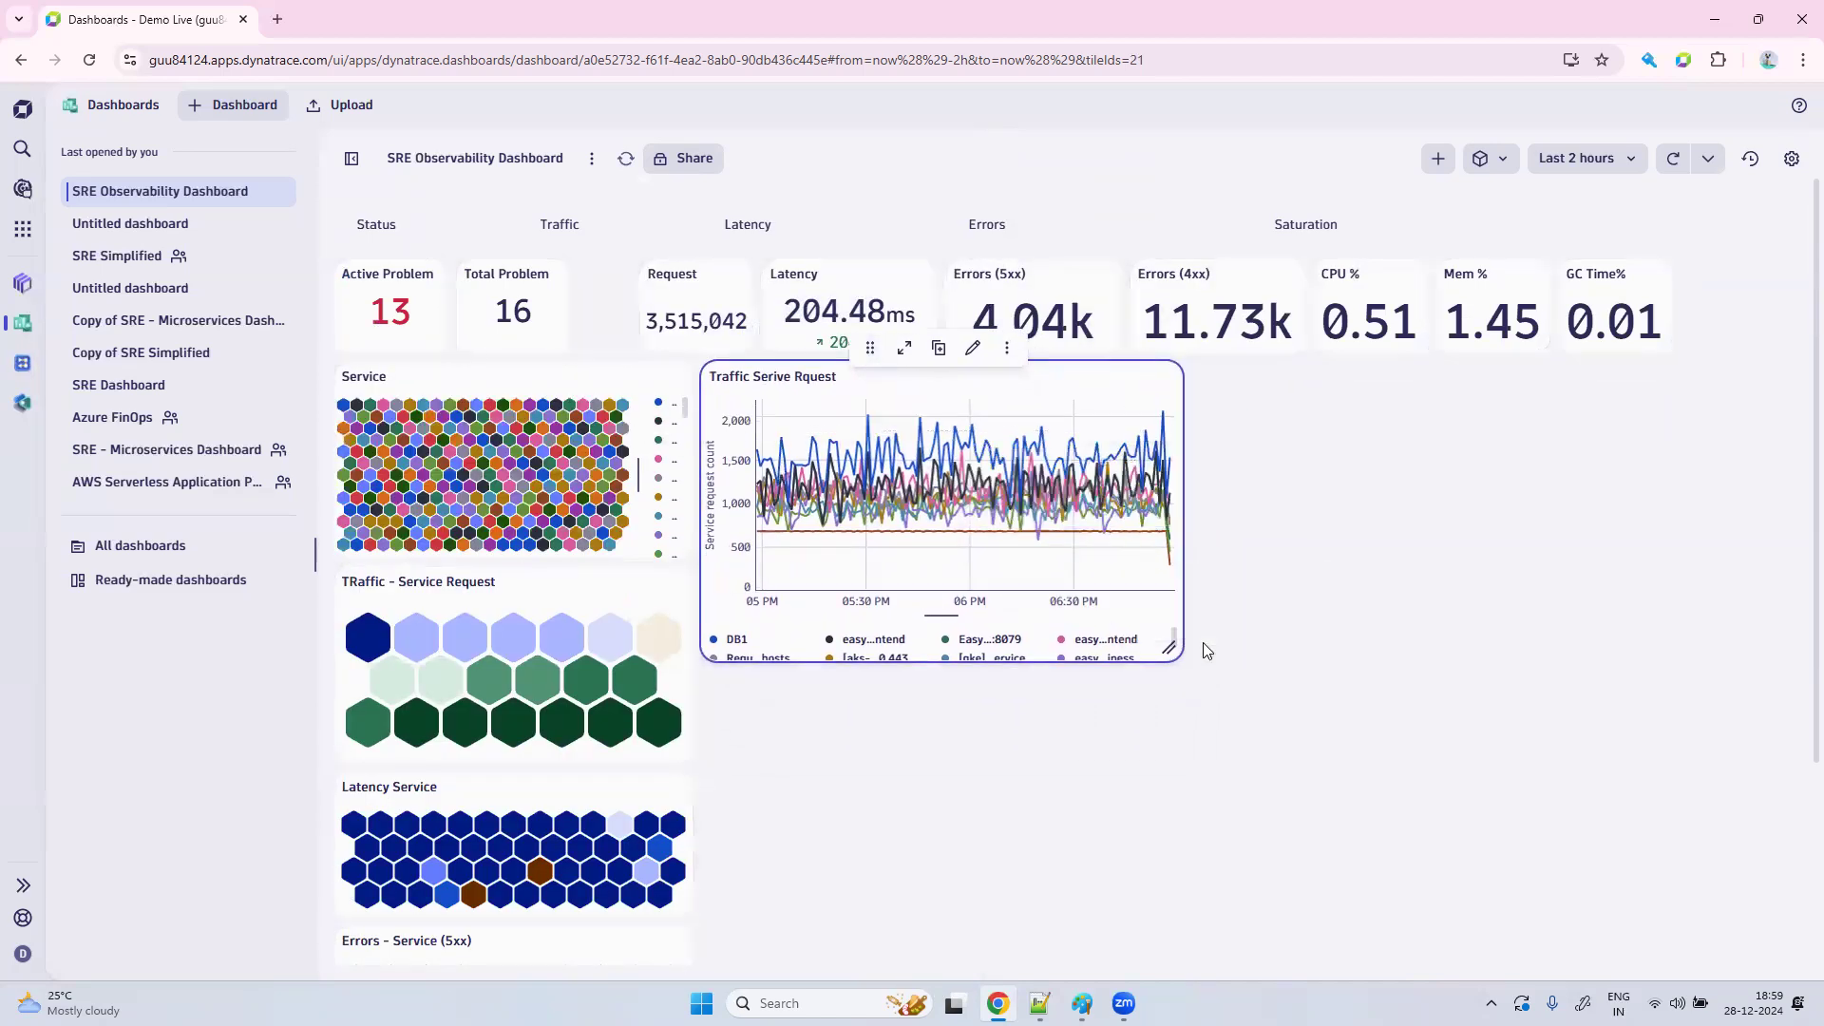
left_click_drag(1169, 648, 1727, 737)
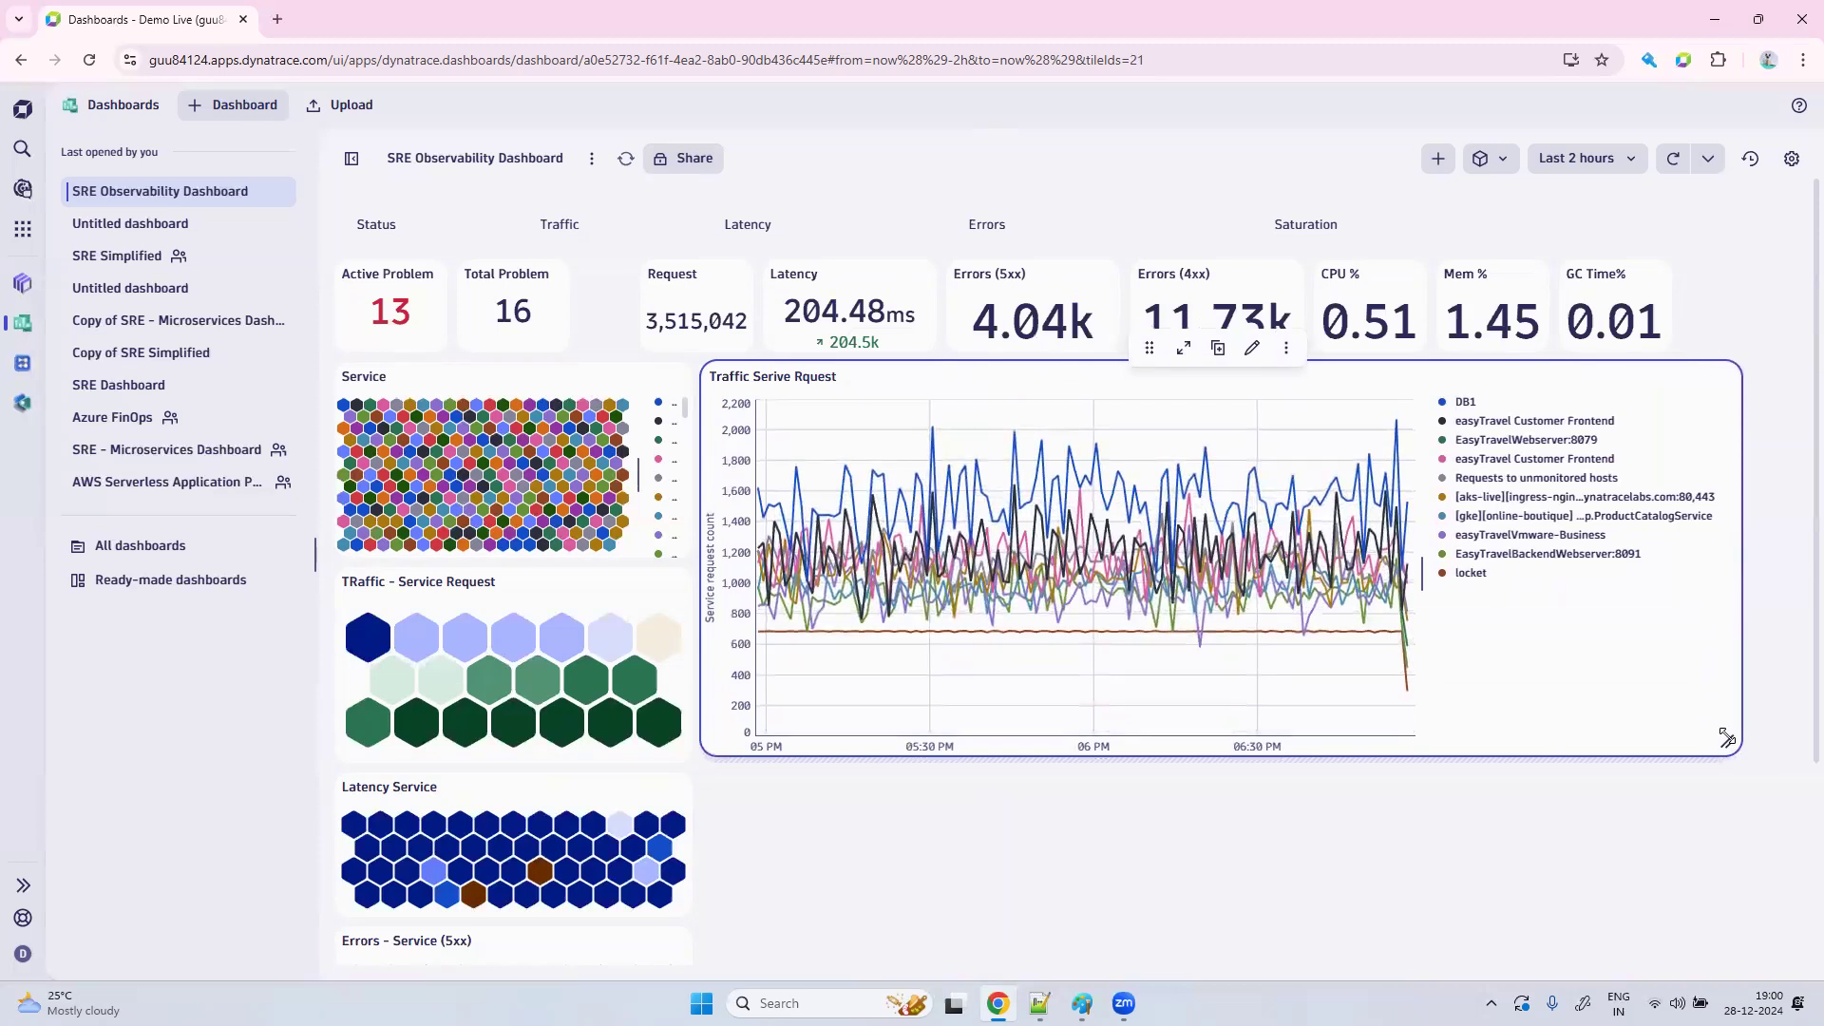
left_click(1356, 823)
scroll(1330, 817, "down", 2)
scroll(1329, 822, "down", 1)
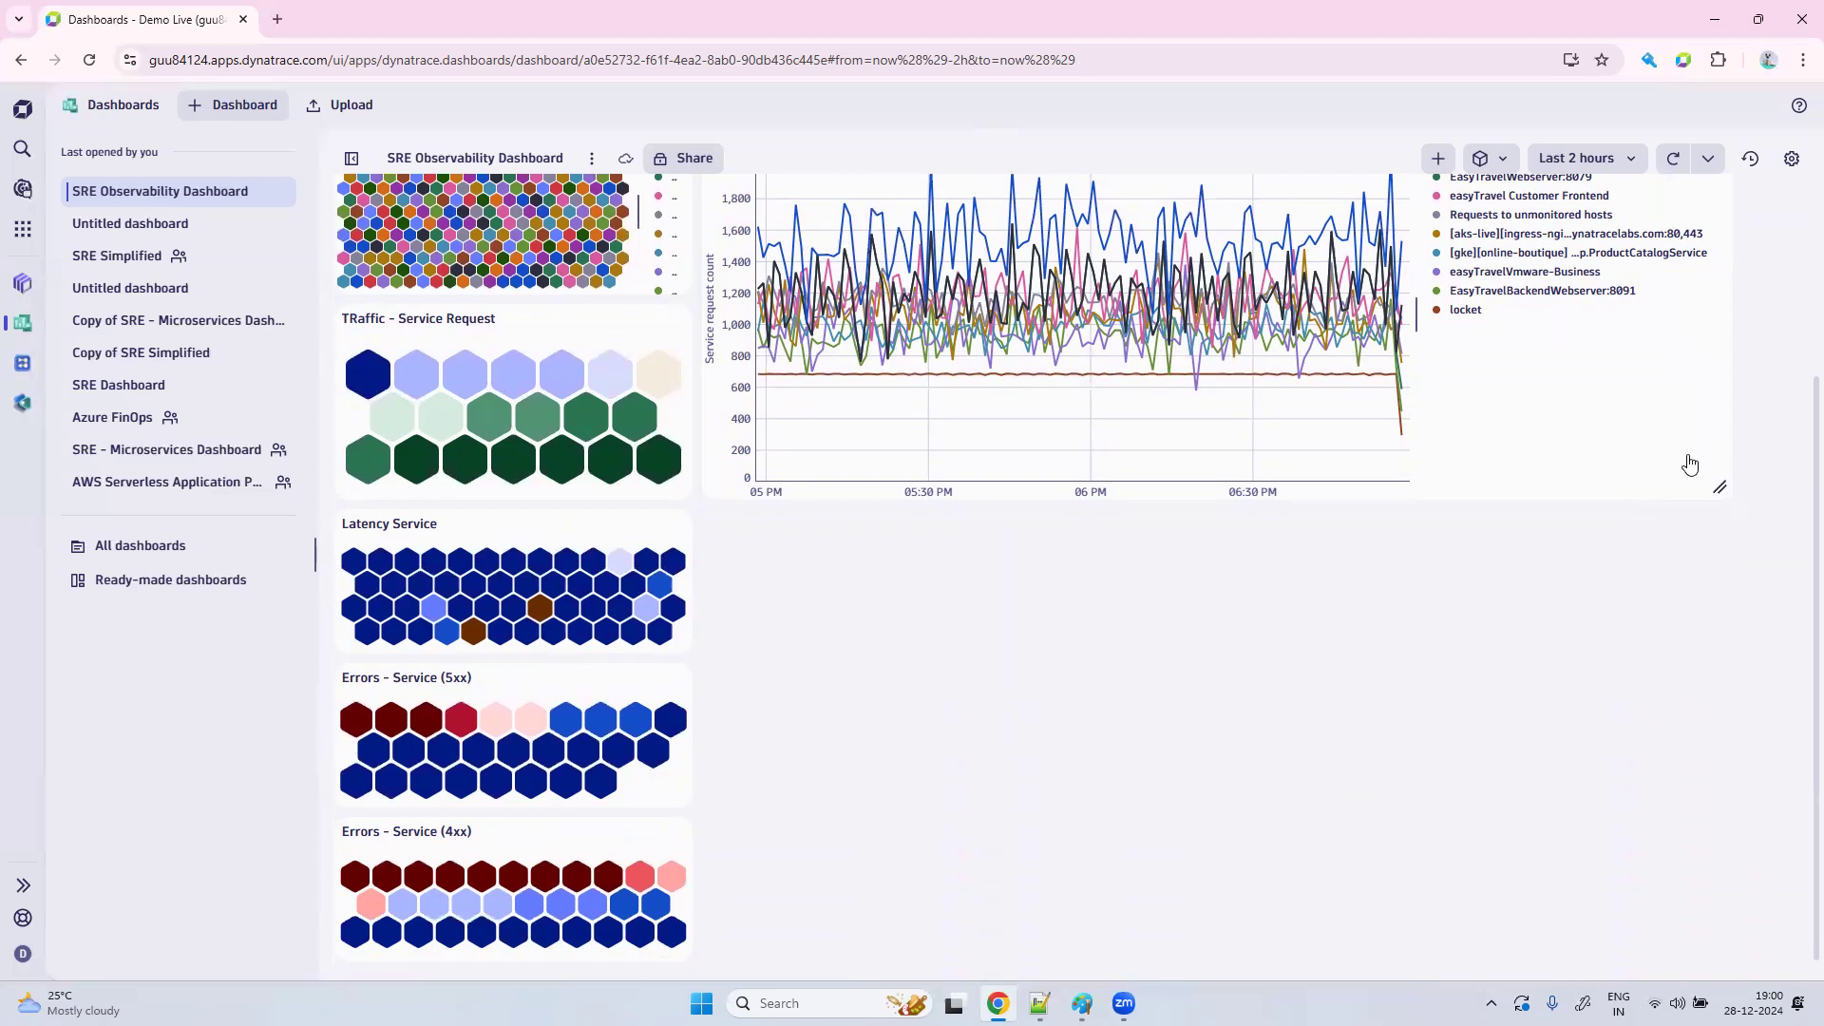
left_click_drag(1715, 485, 1720, 643)
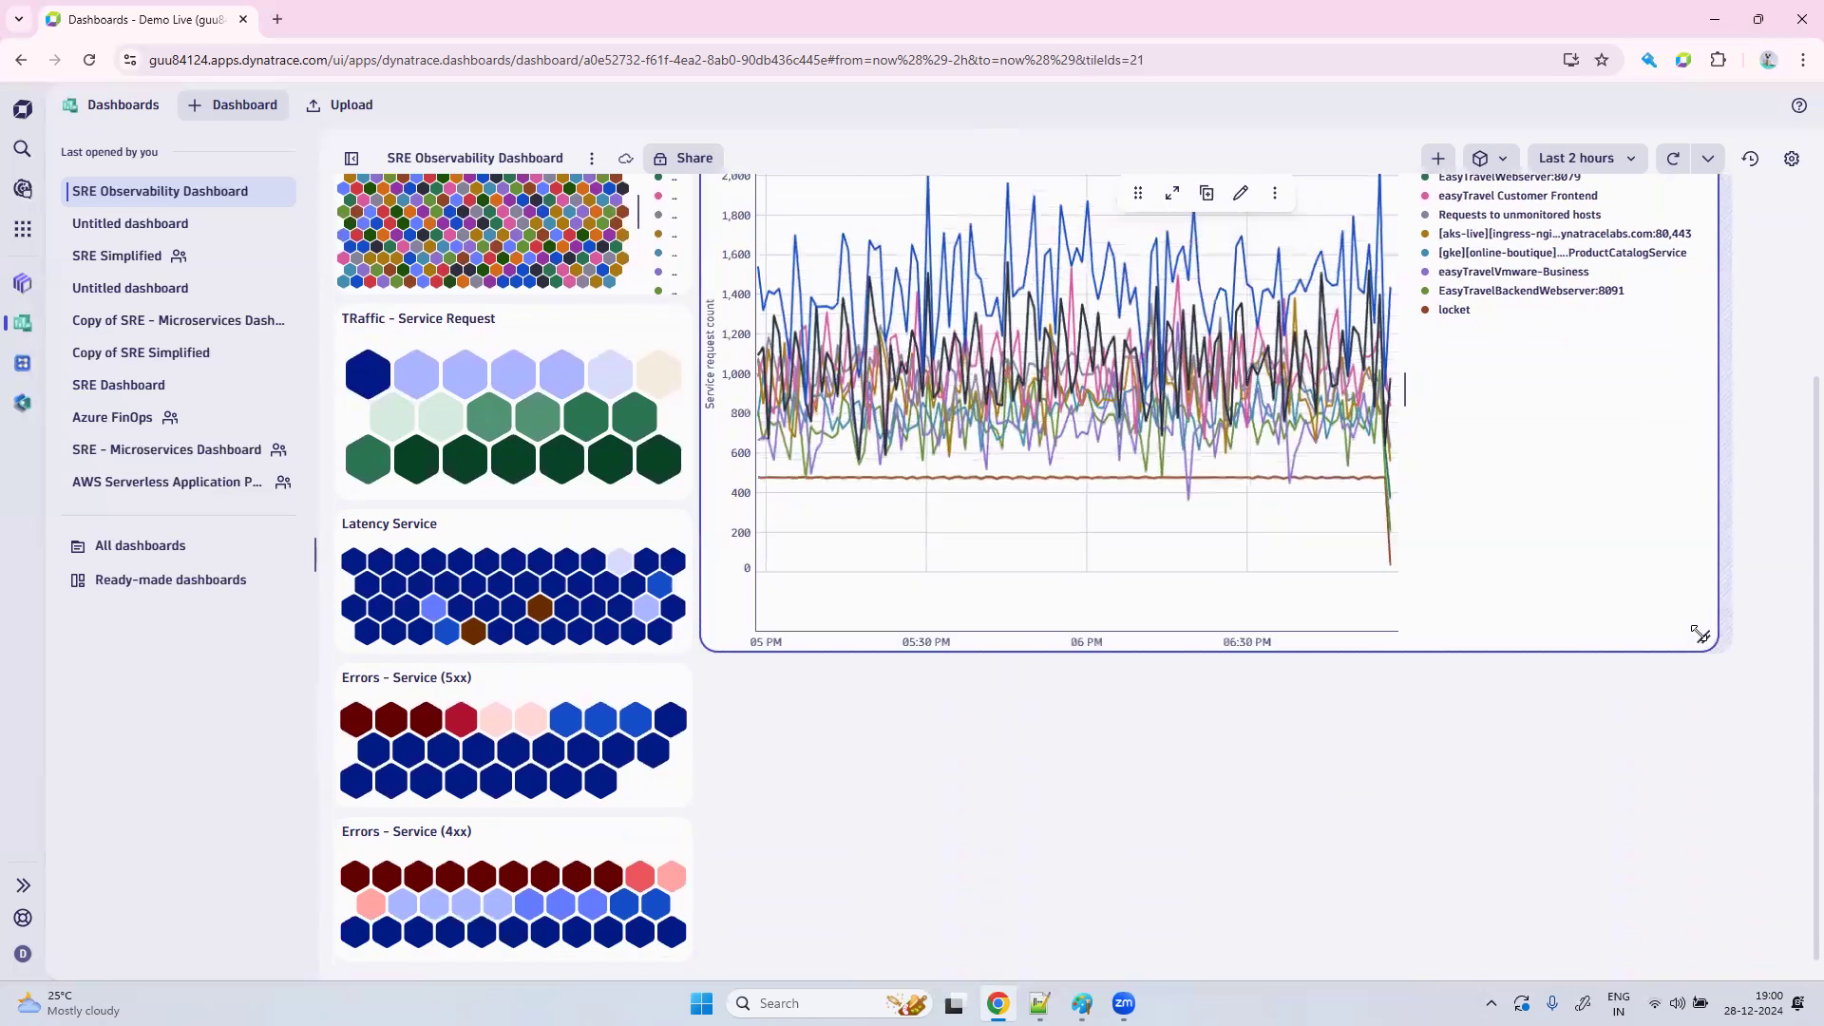
left_click(1181, 796)
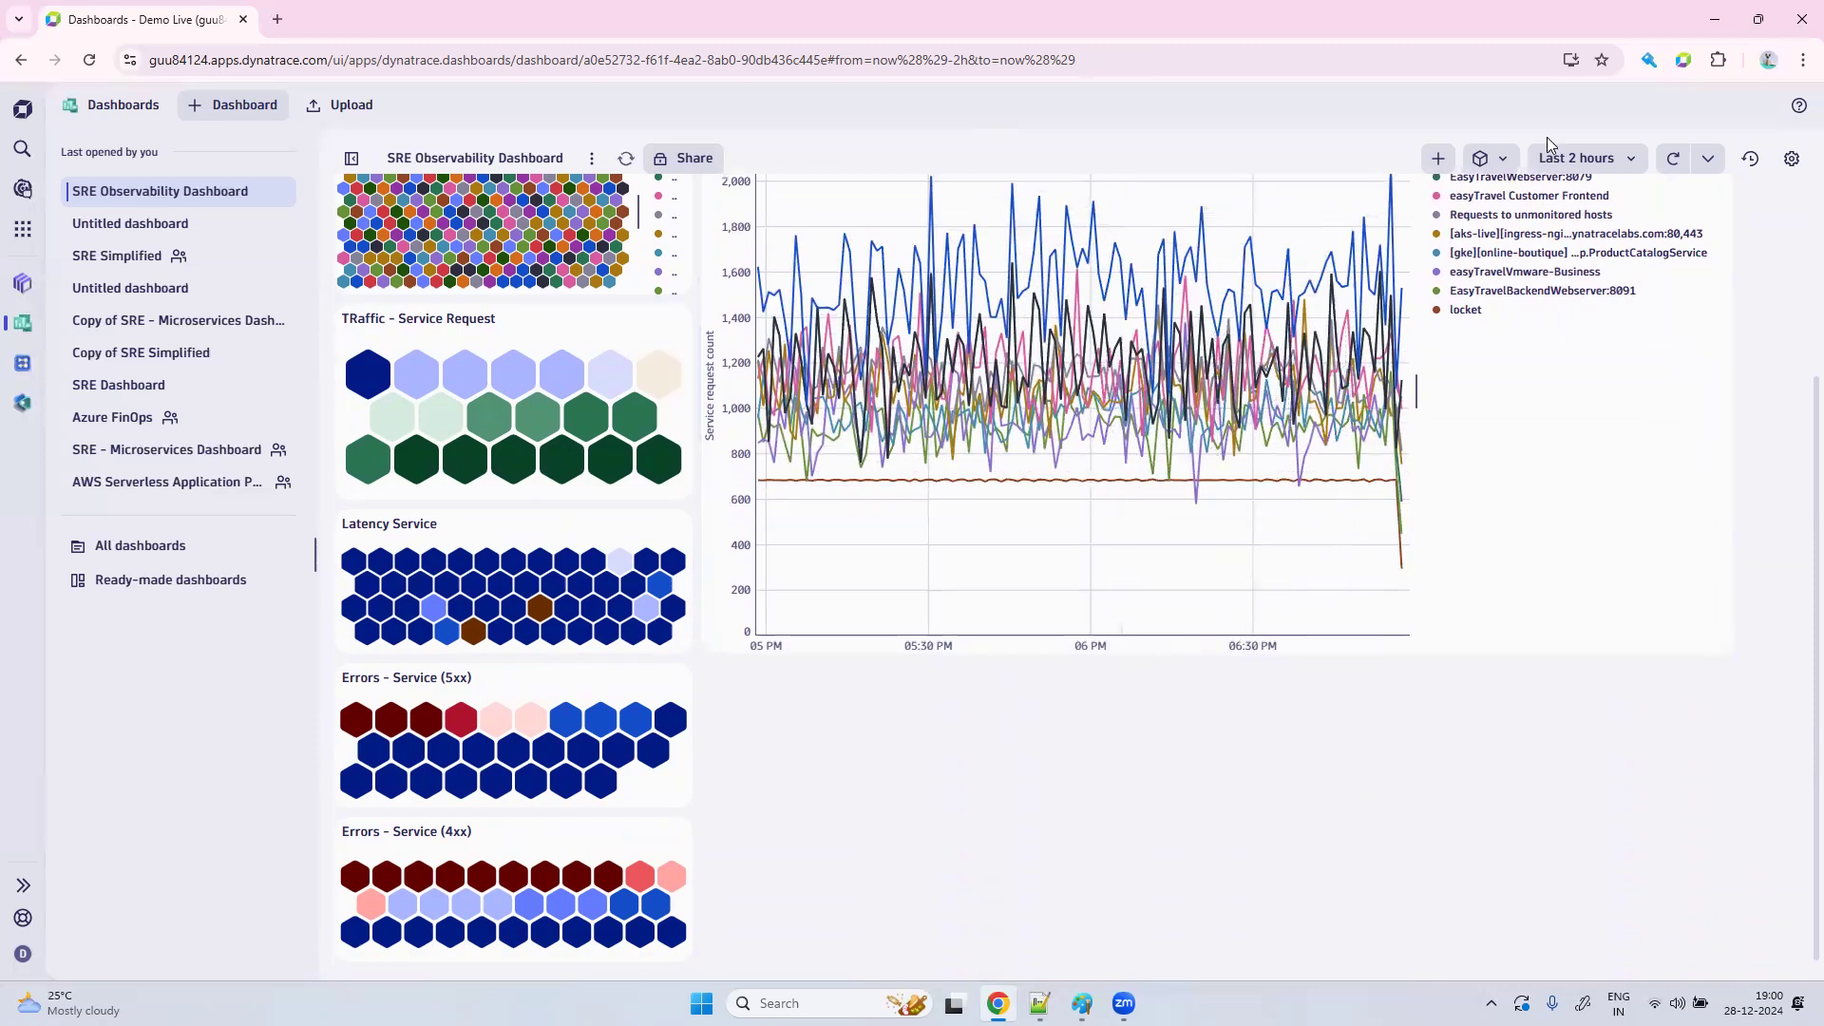
Add another DQL tile beneath the Errors - Service (4xx) tile.
left_click(1435, 161)
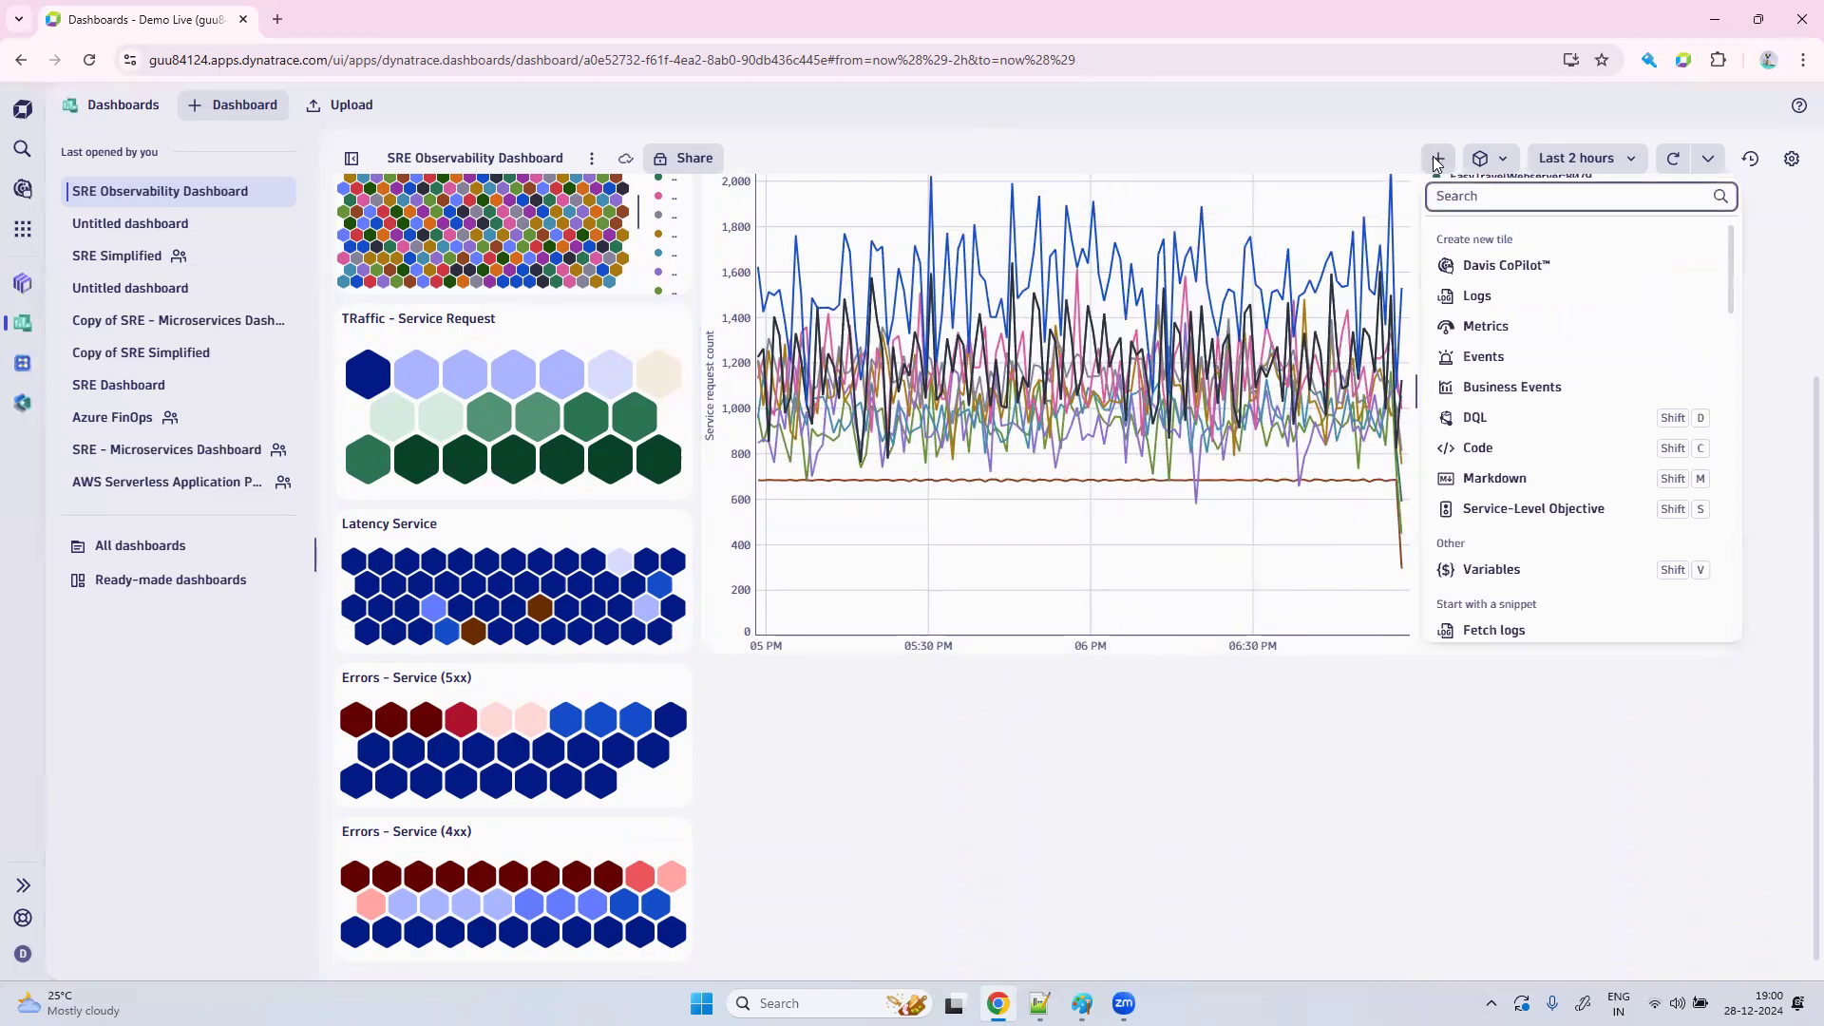
left_click(1487, 427)
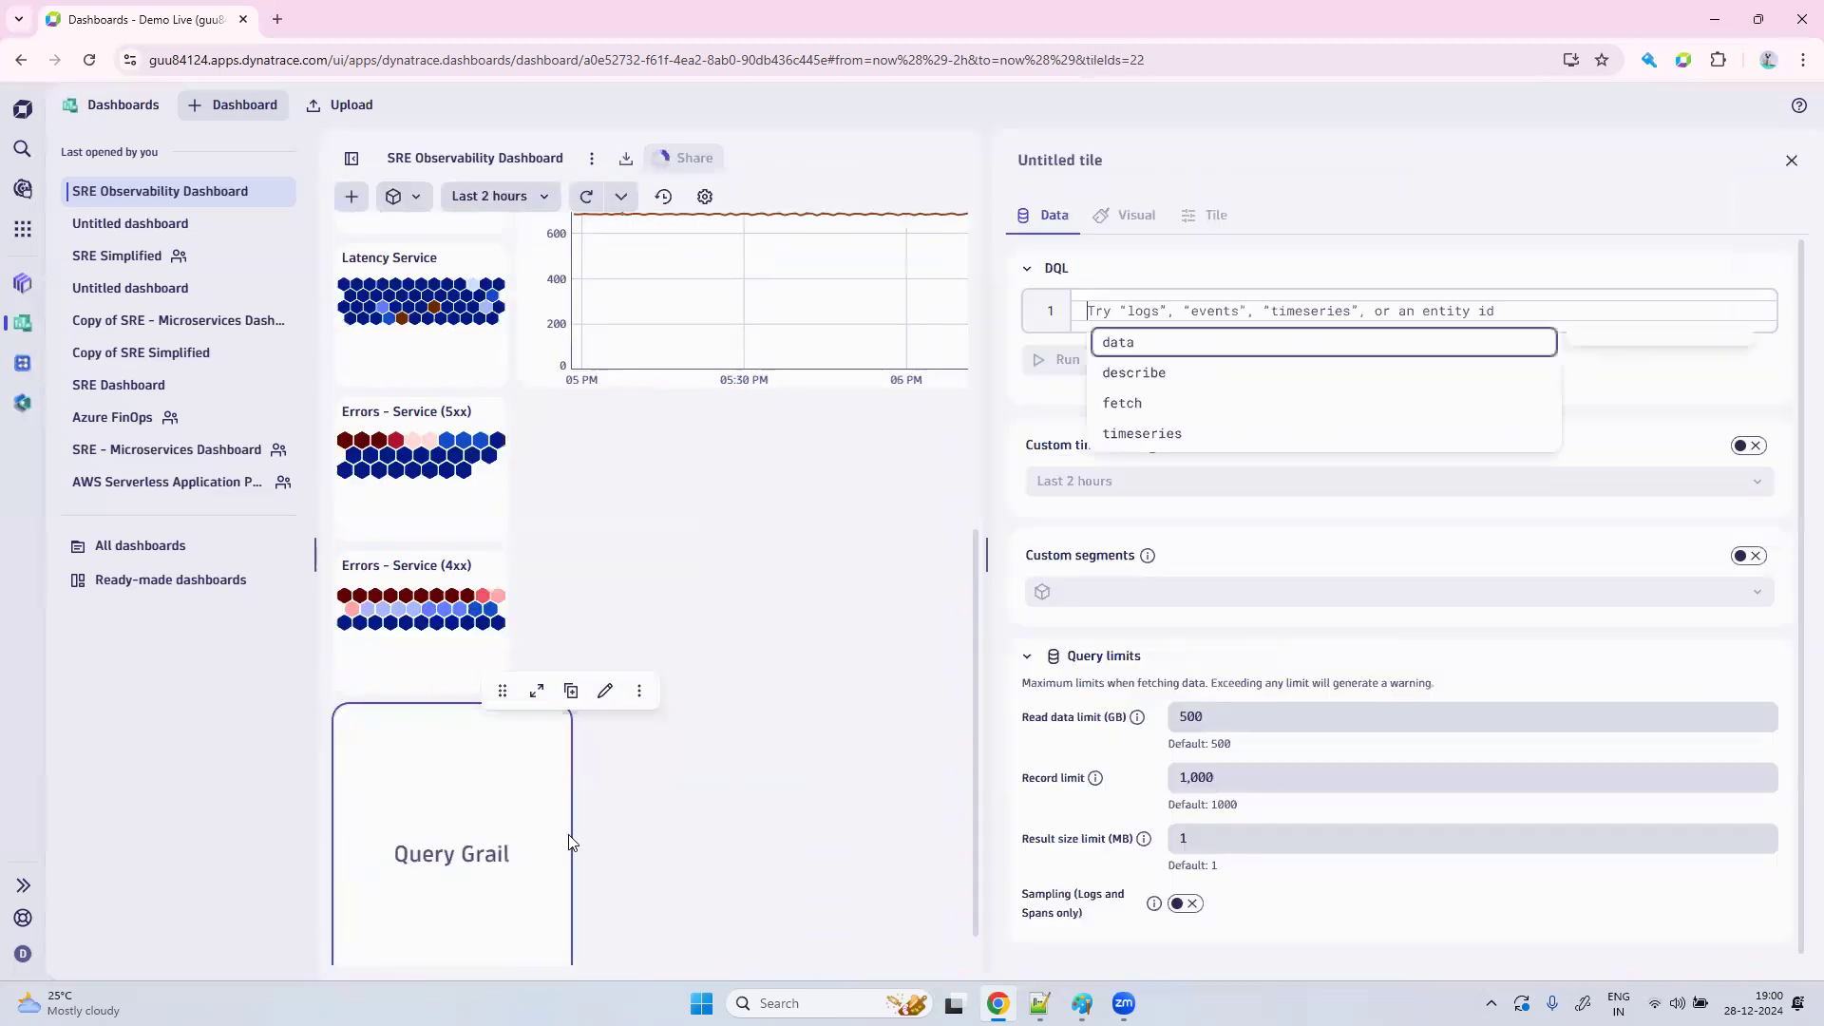
left_click(481, 855)
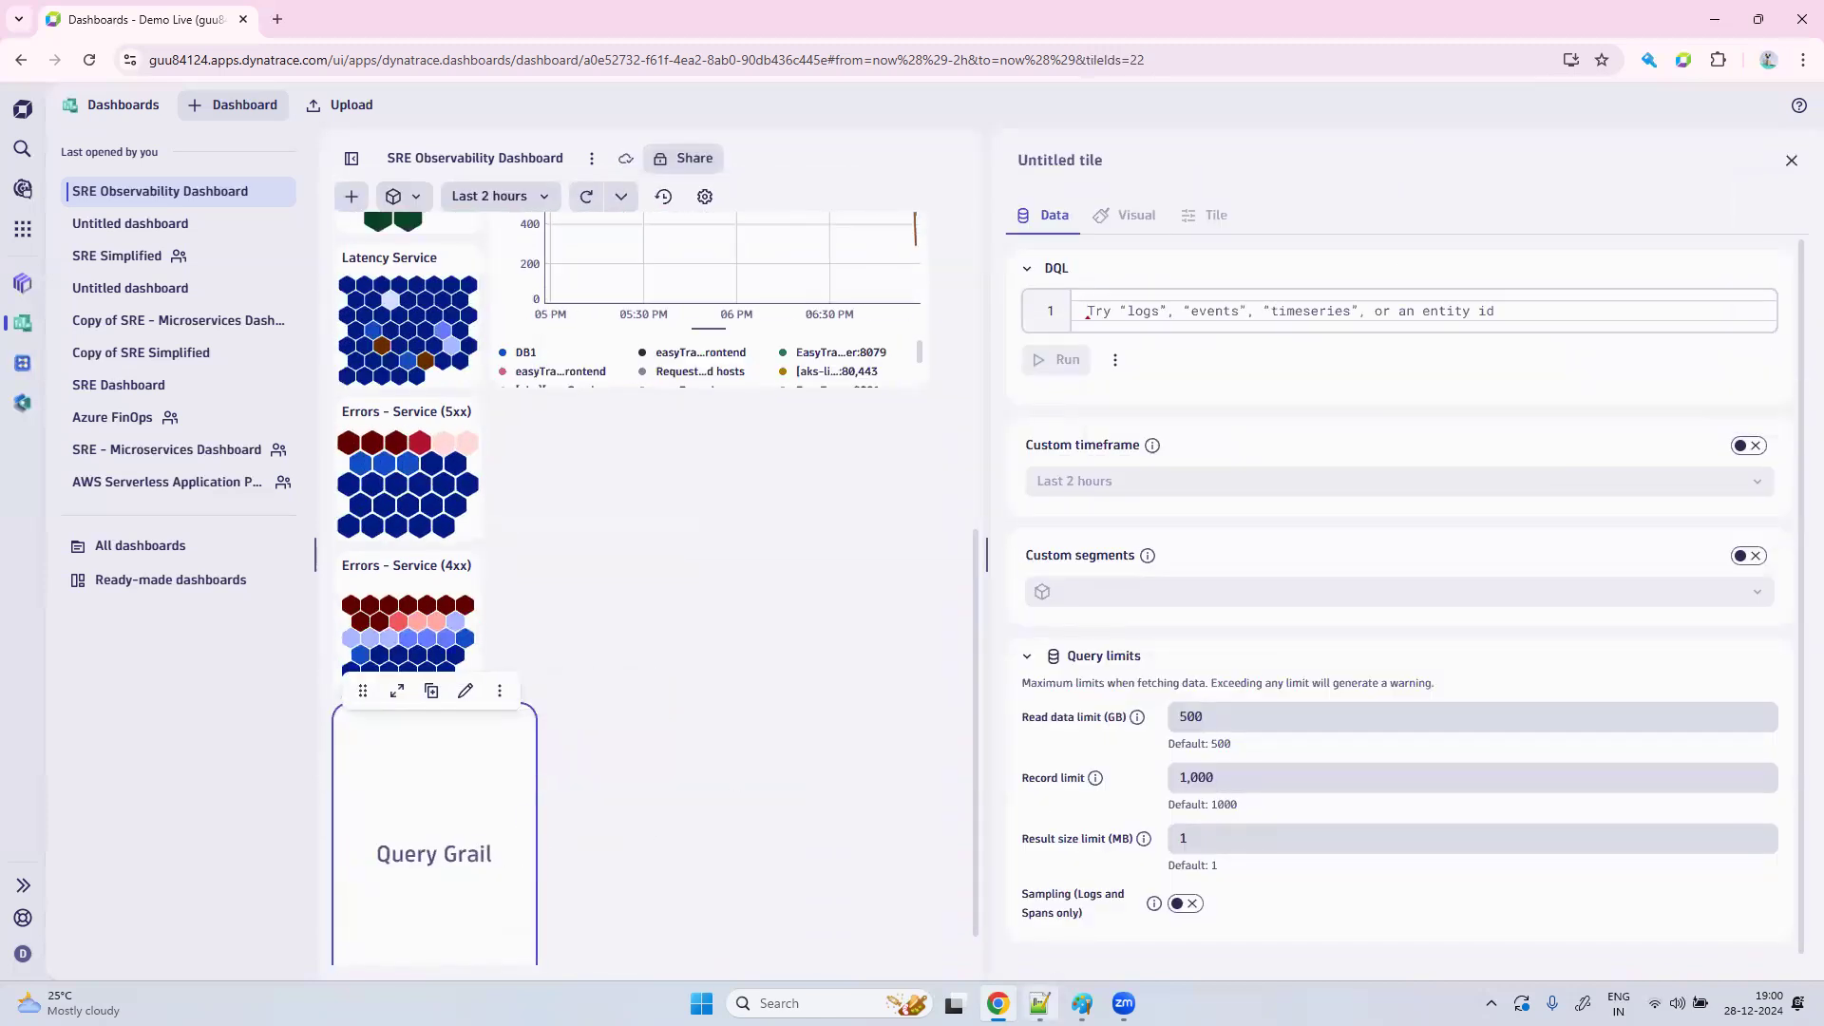
Copy the four-line Service Error 5XX query from the SRE Dashboard DQL Query file in Notepad++ into the untitled tile's DQL editor.
left_click(1039, 1004)
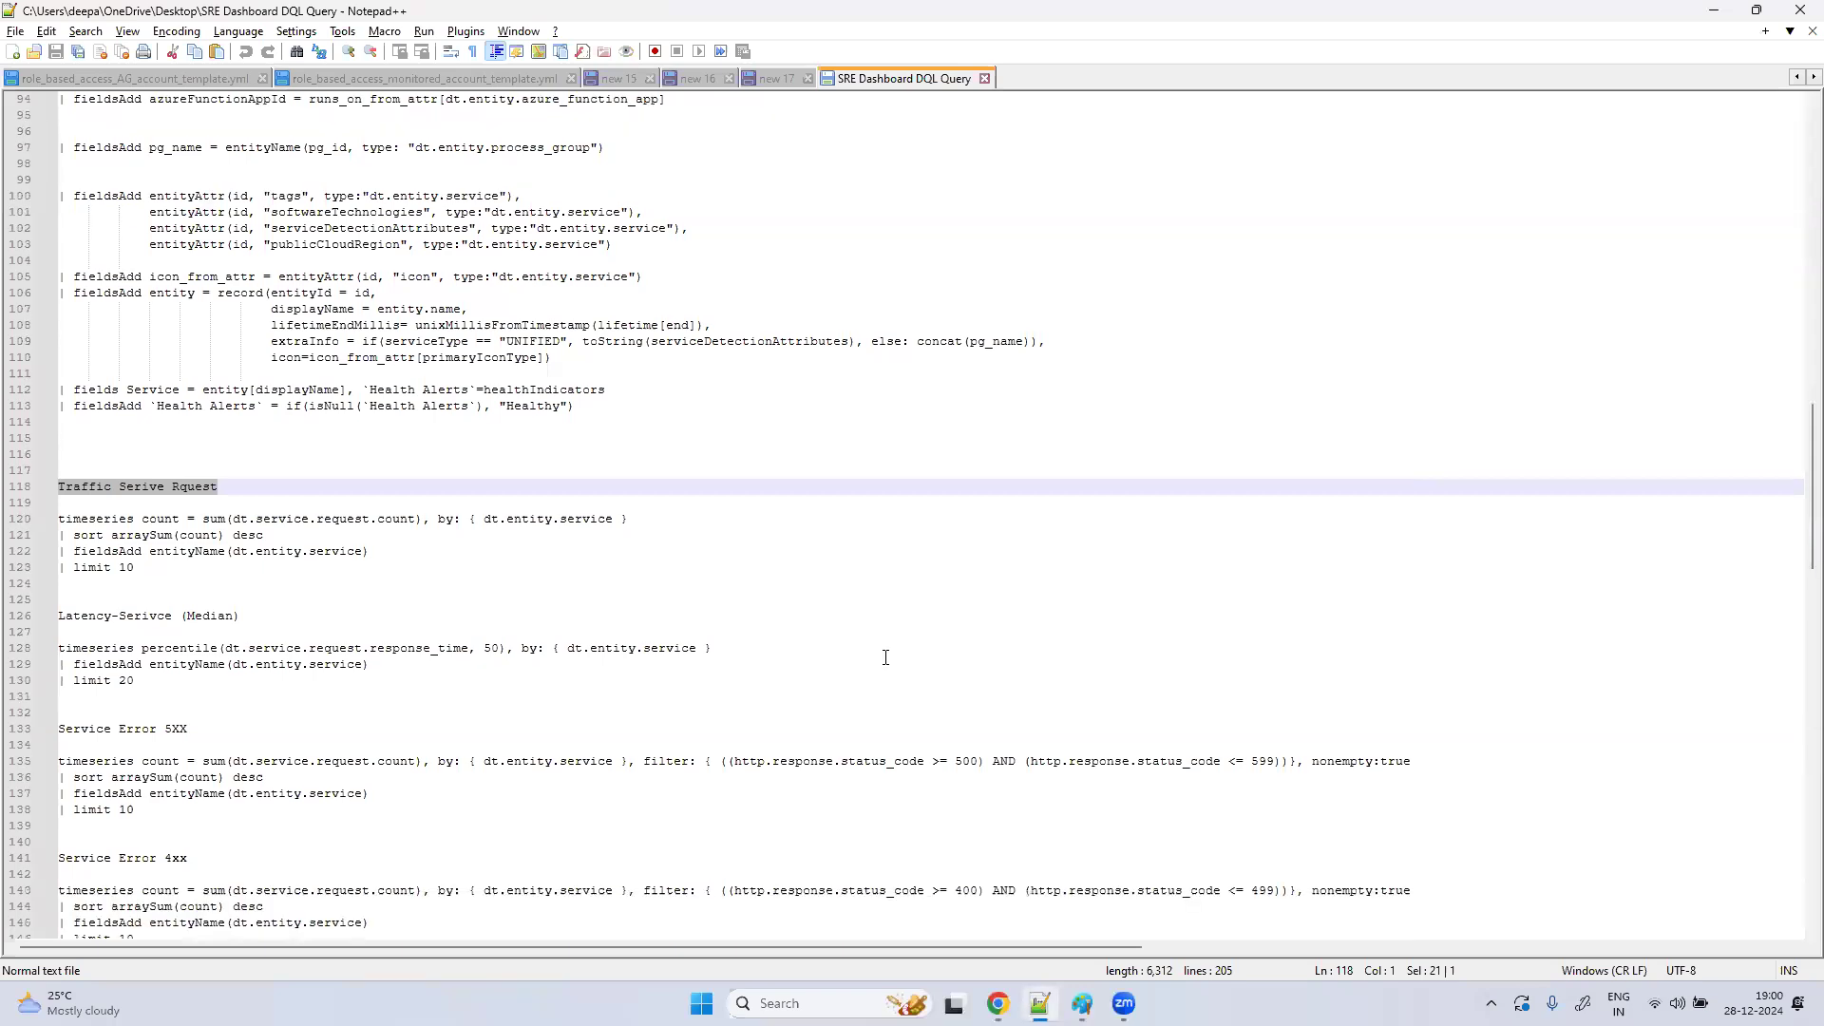
scroll(886, 658, "down", 1)
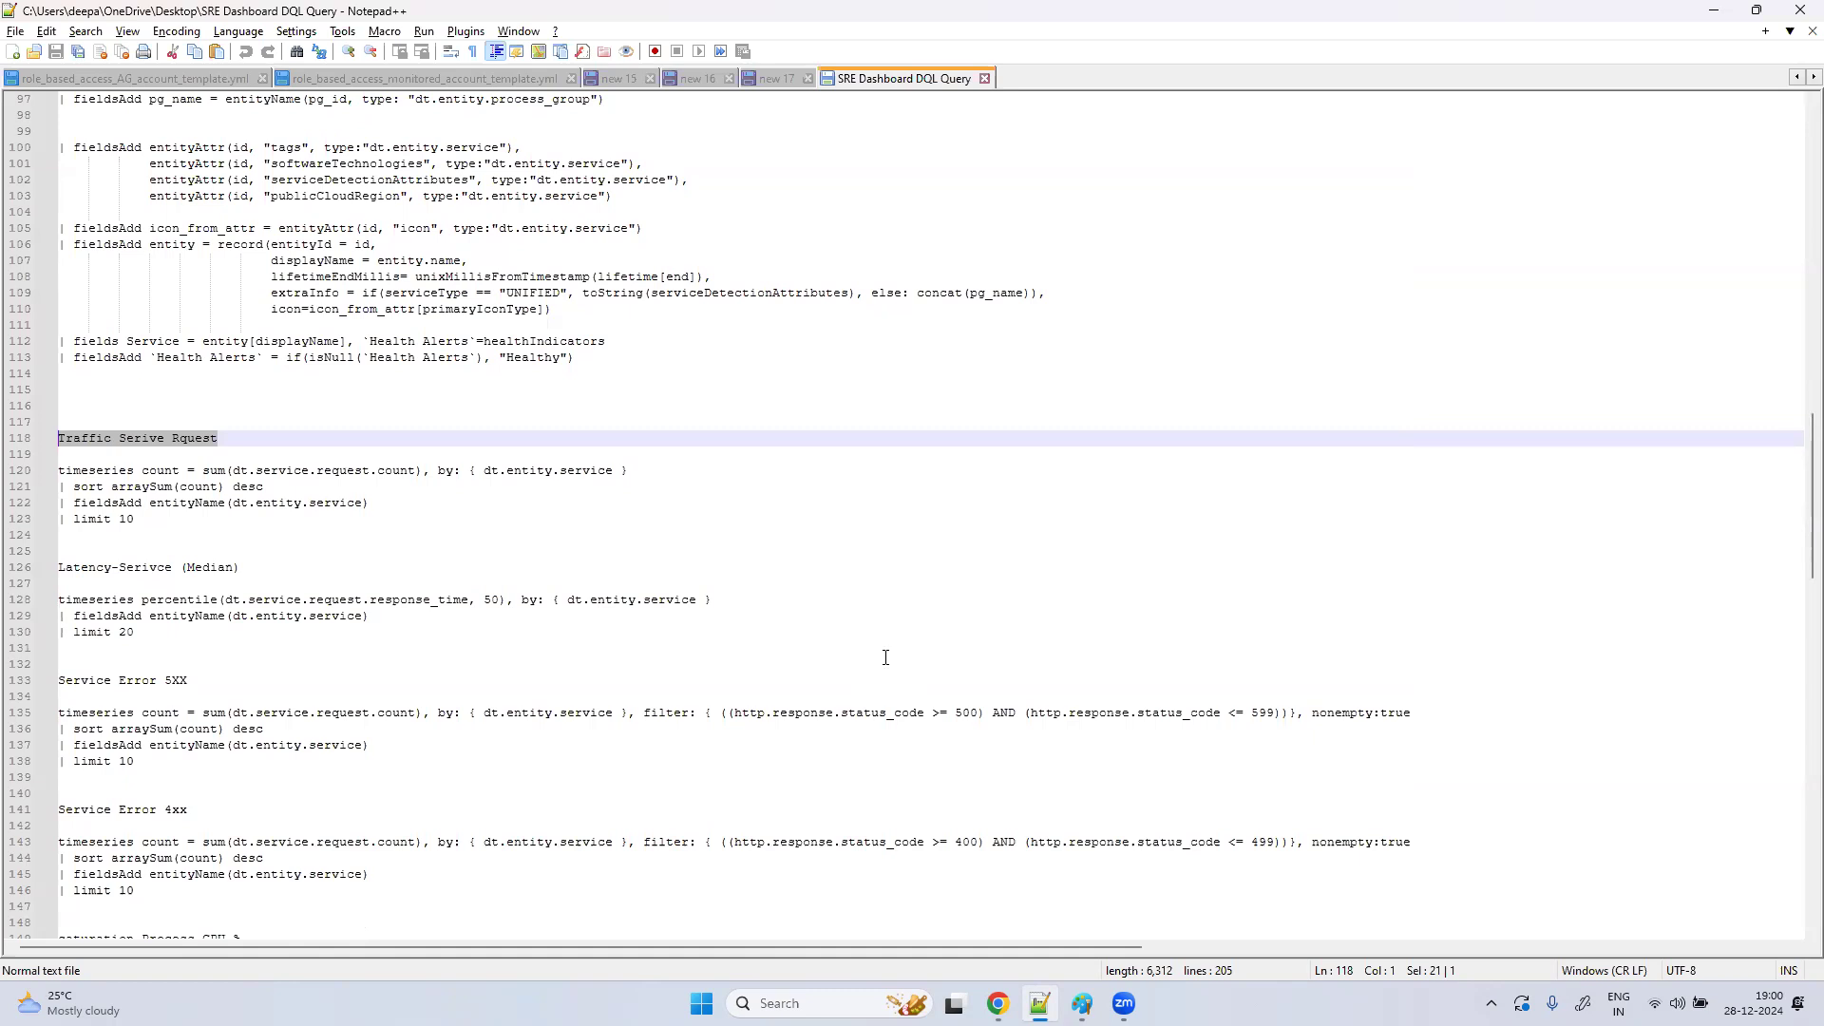
scroll(885, 658, "down", 1)
left_click_drag(143, 718, 42, 669)
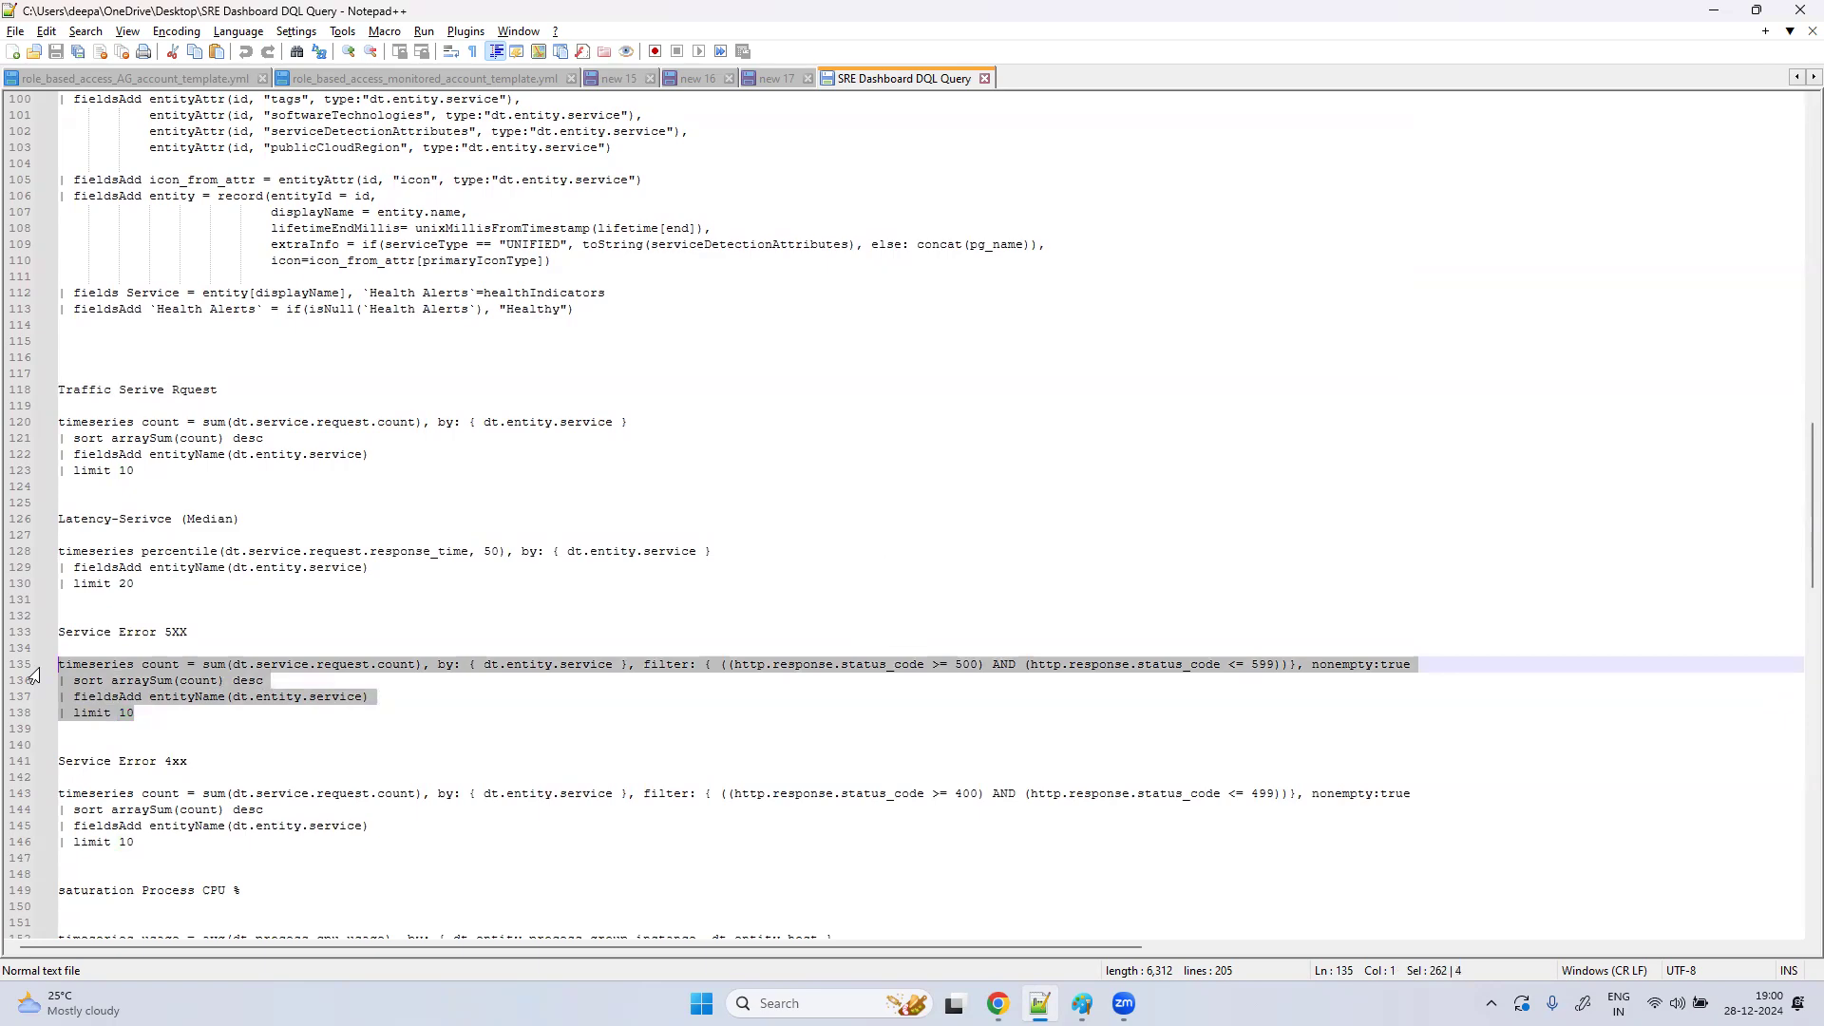
key("alt+Tab")
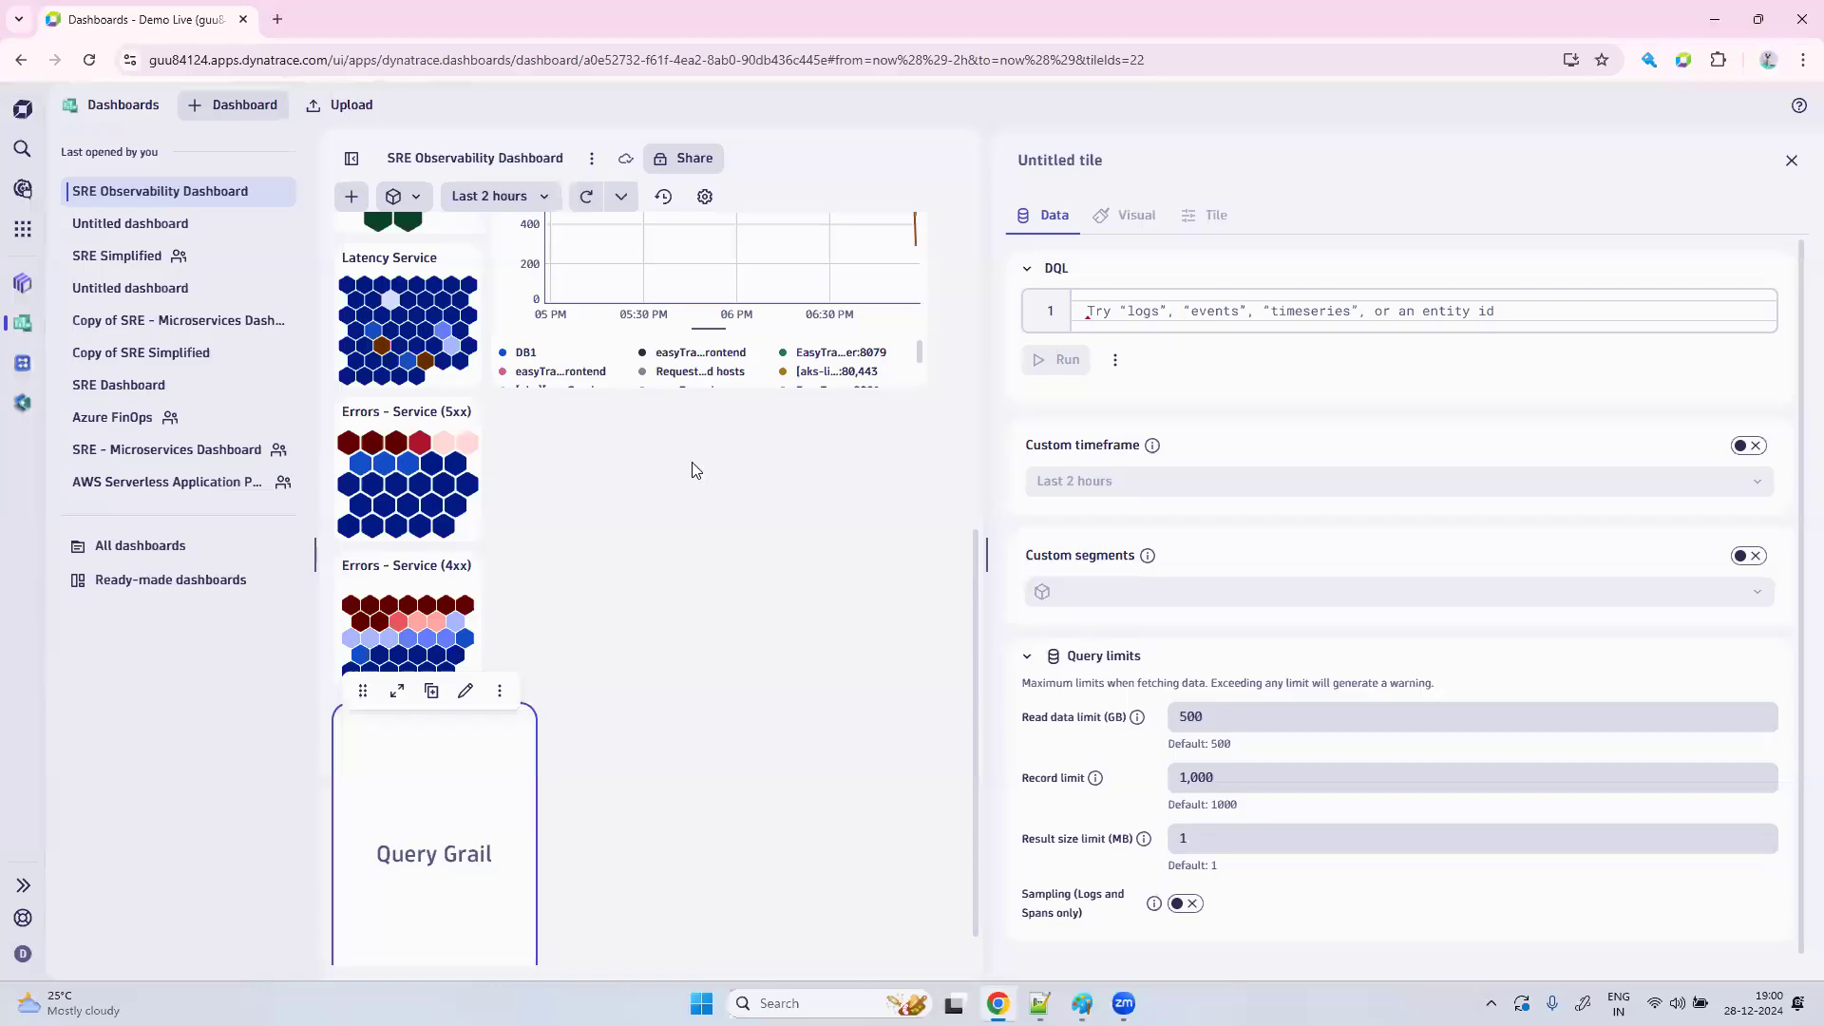
left_click(1094, 312)
key("ctrl+v")
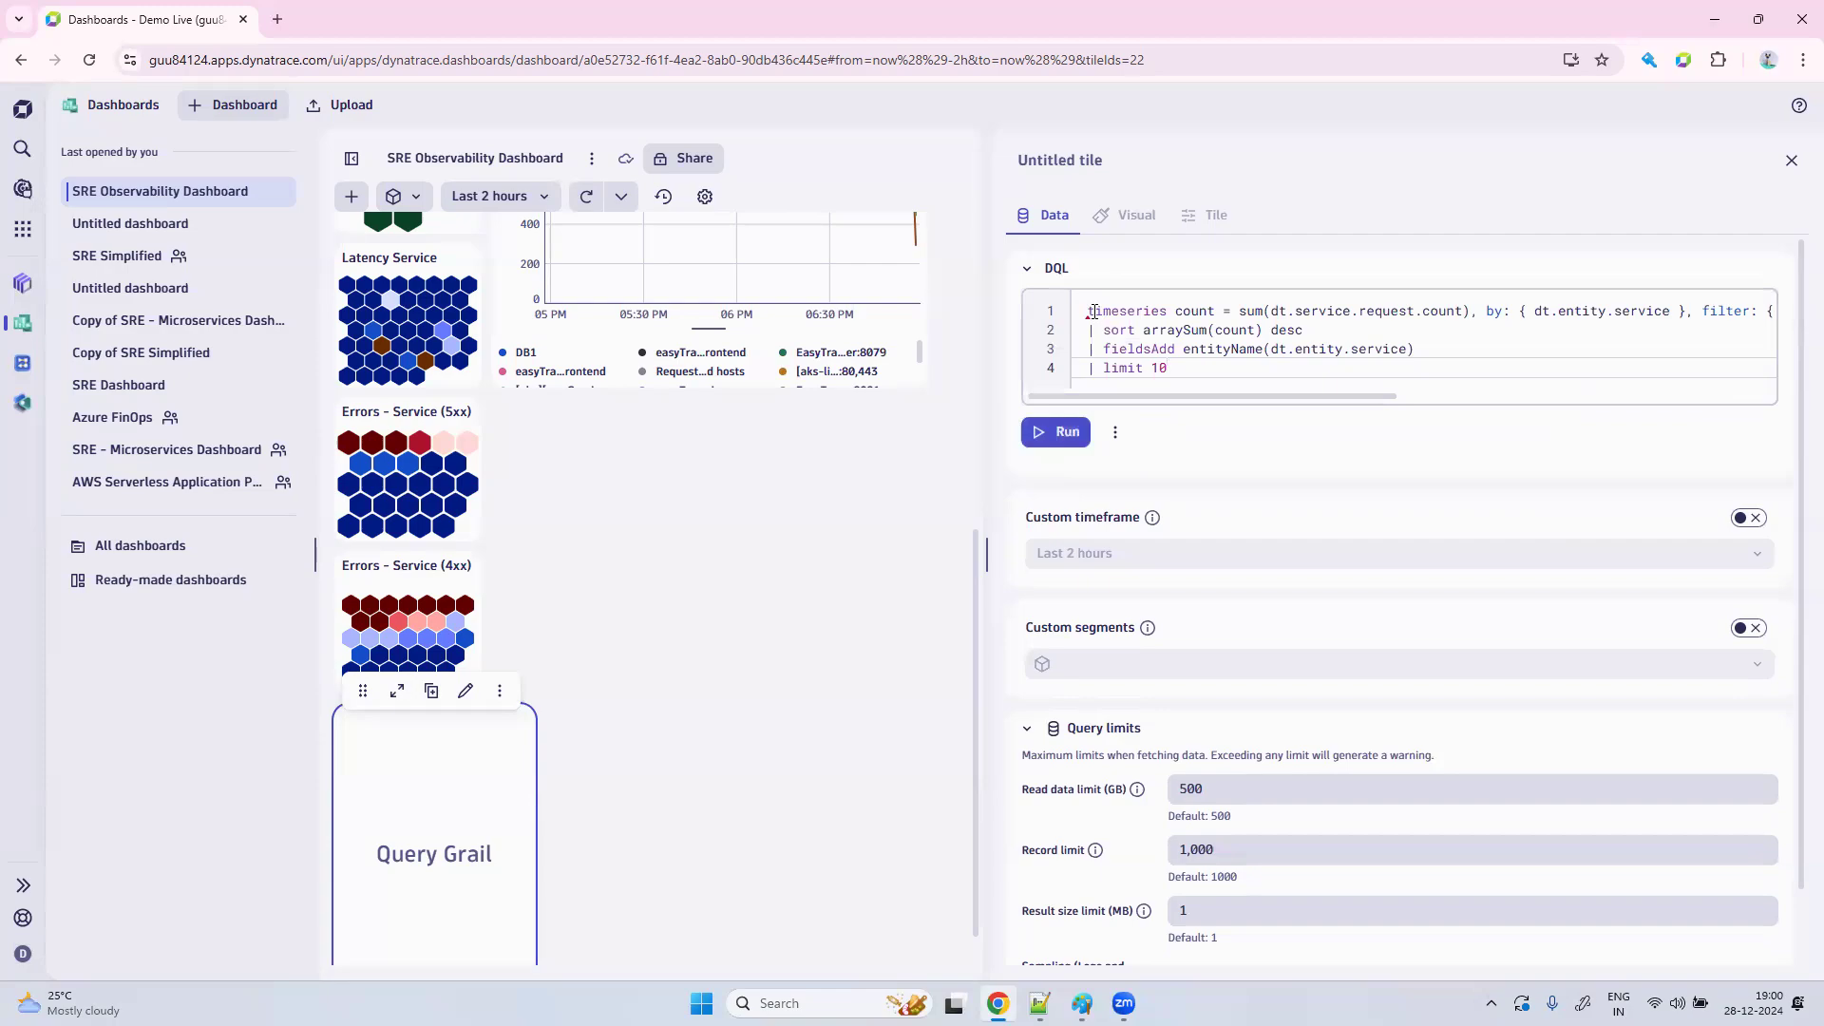
Copy the query's heading from Notepad++ to title the dashboard tile Service Error 5XX, and run its query.
key("alt+Tab")
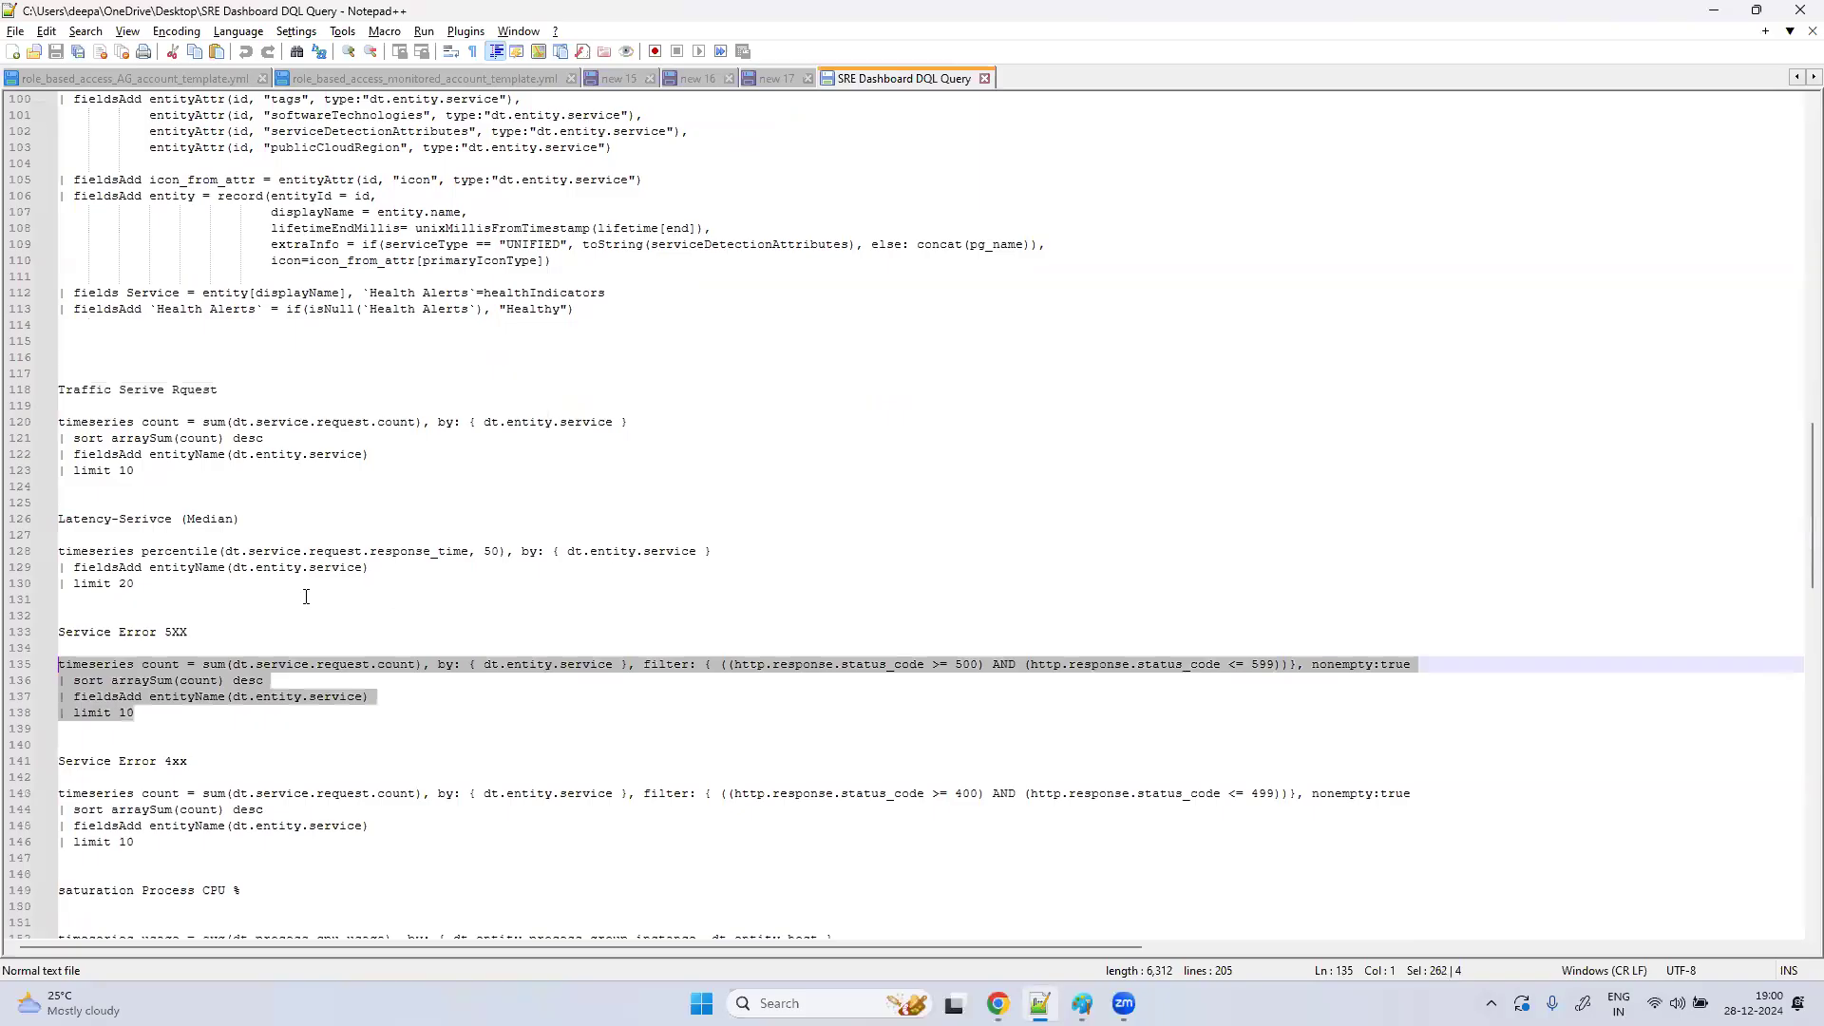
left_click_drag(198, 630, 42, 635)
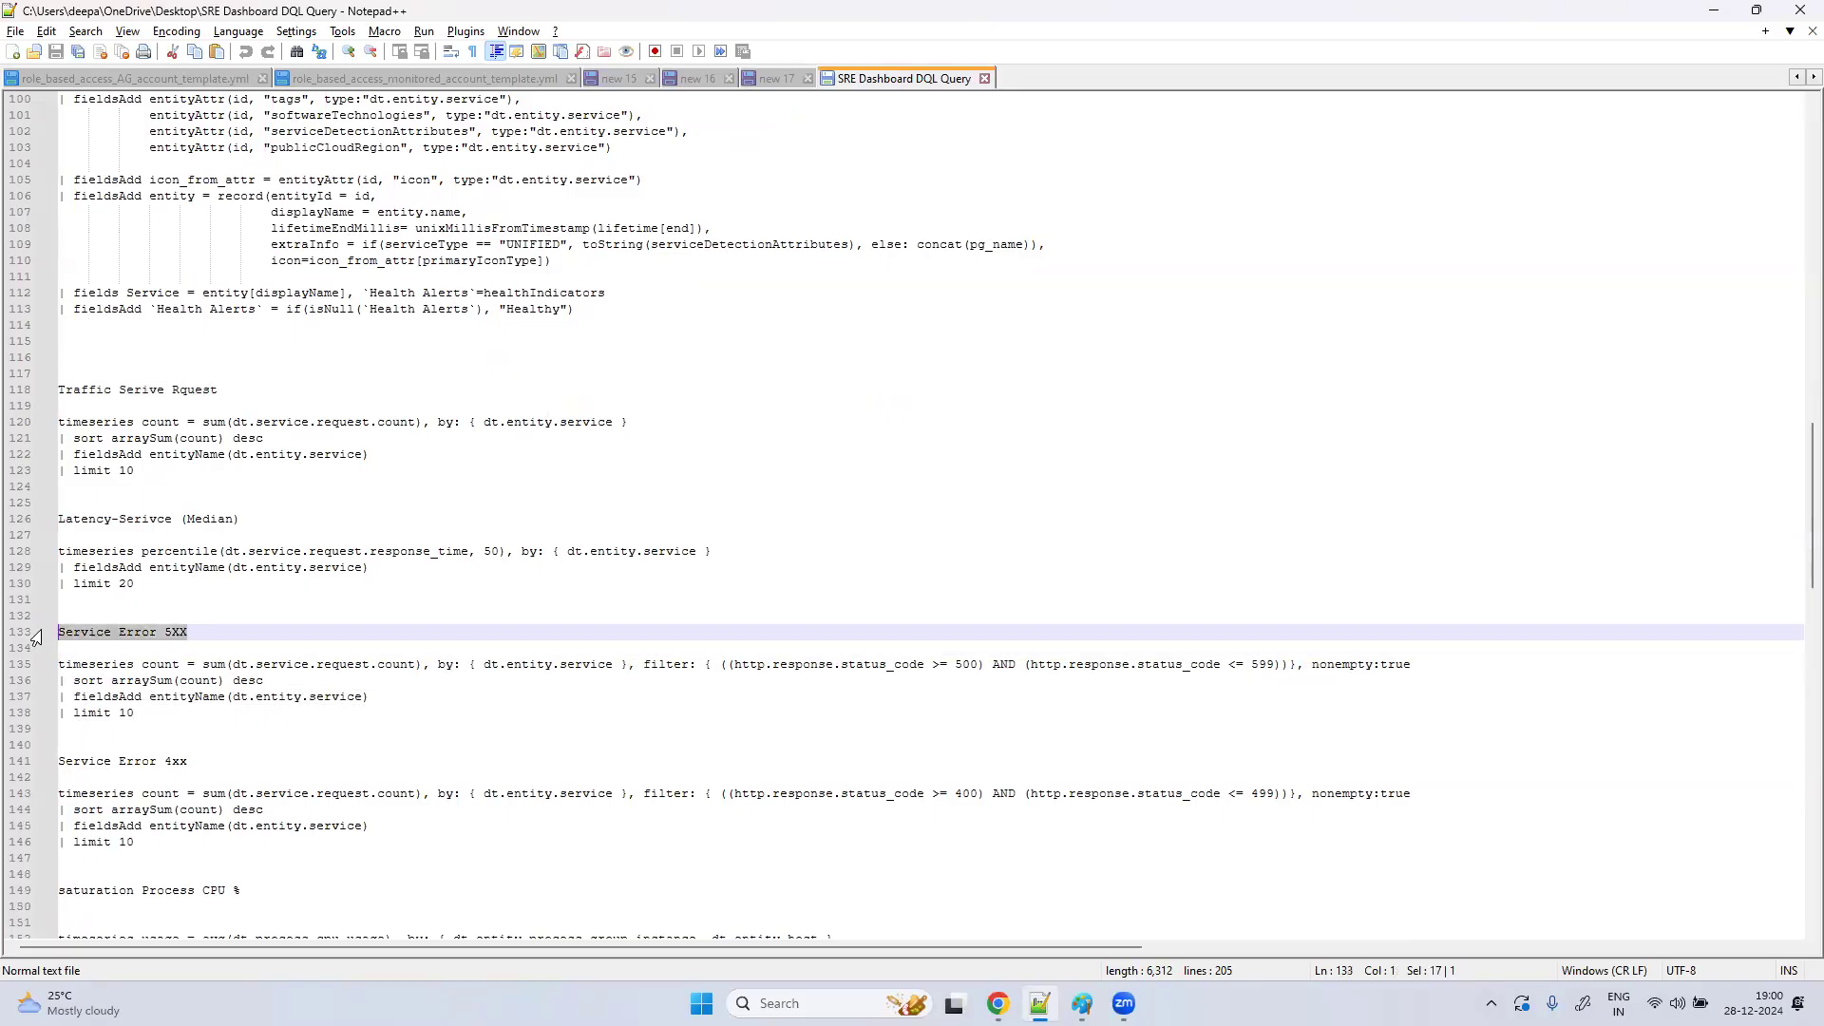
key("alt+Tab")
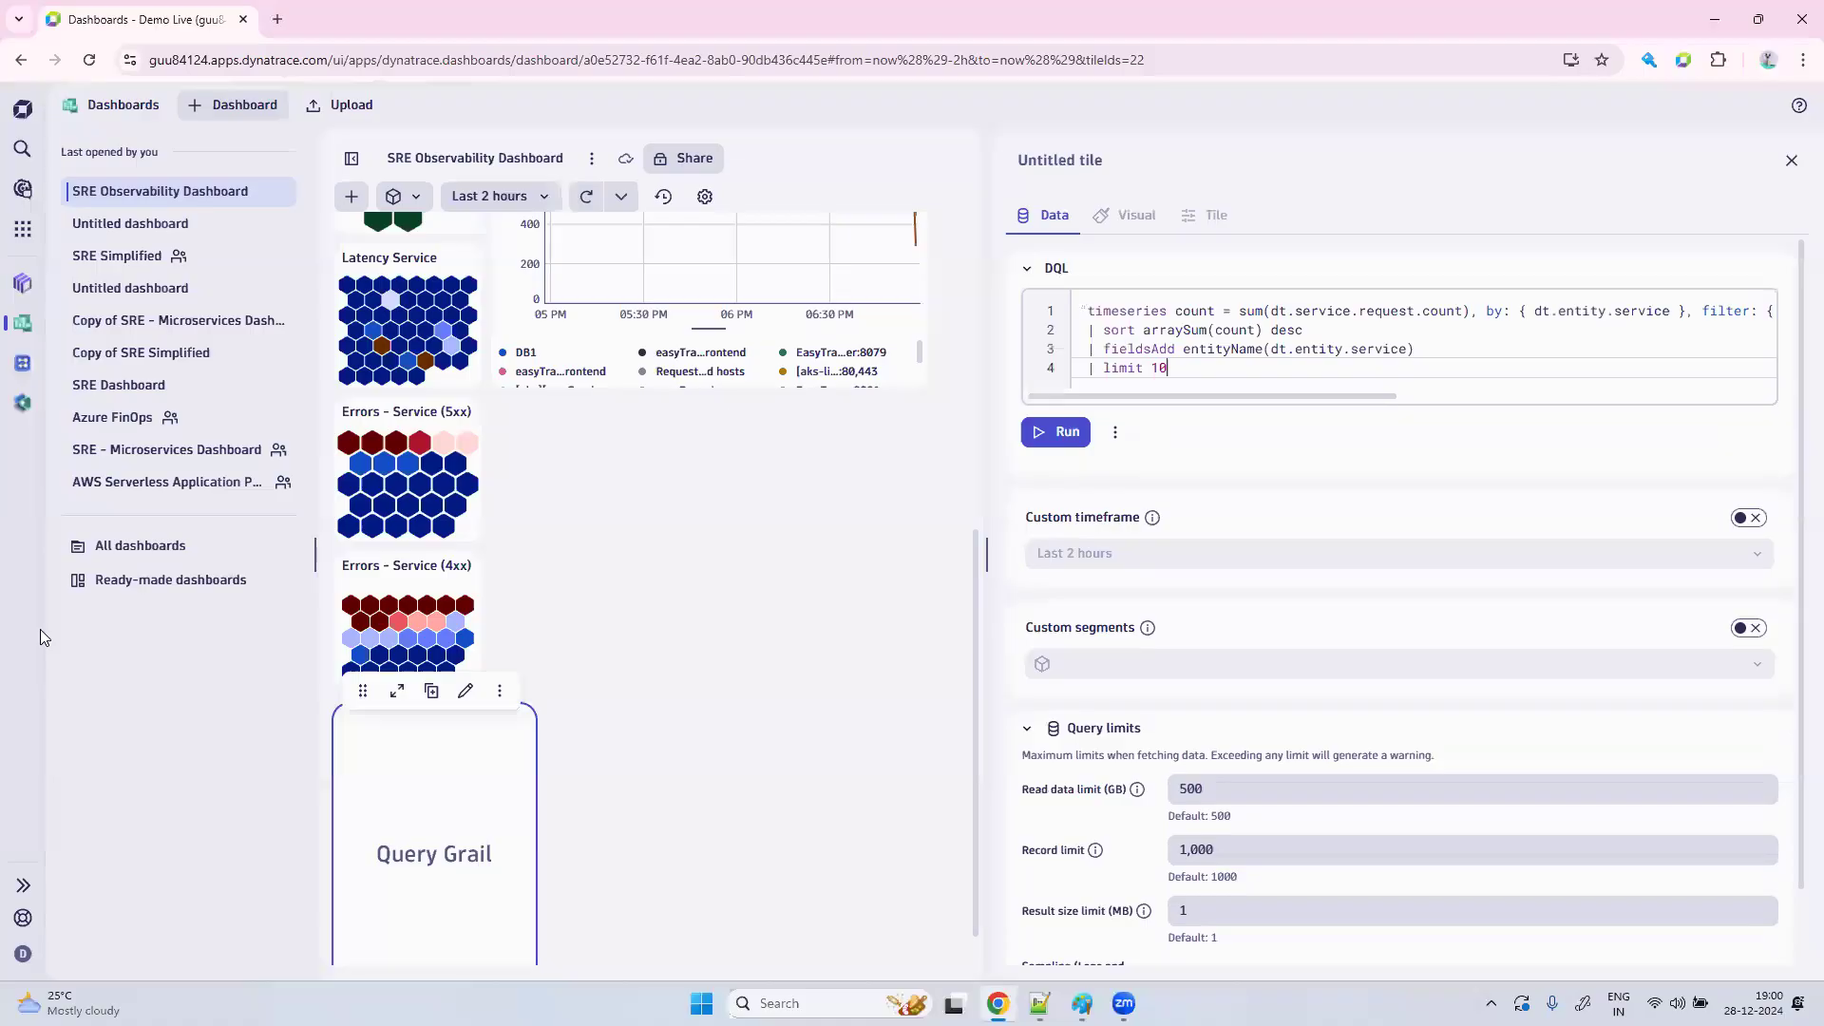
left_click(1086, 160)
type("Service Error 5XX")
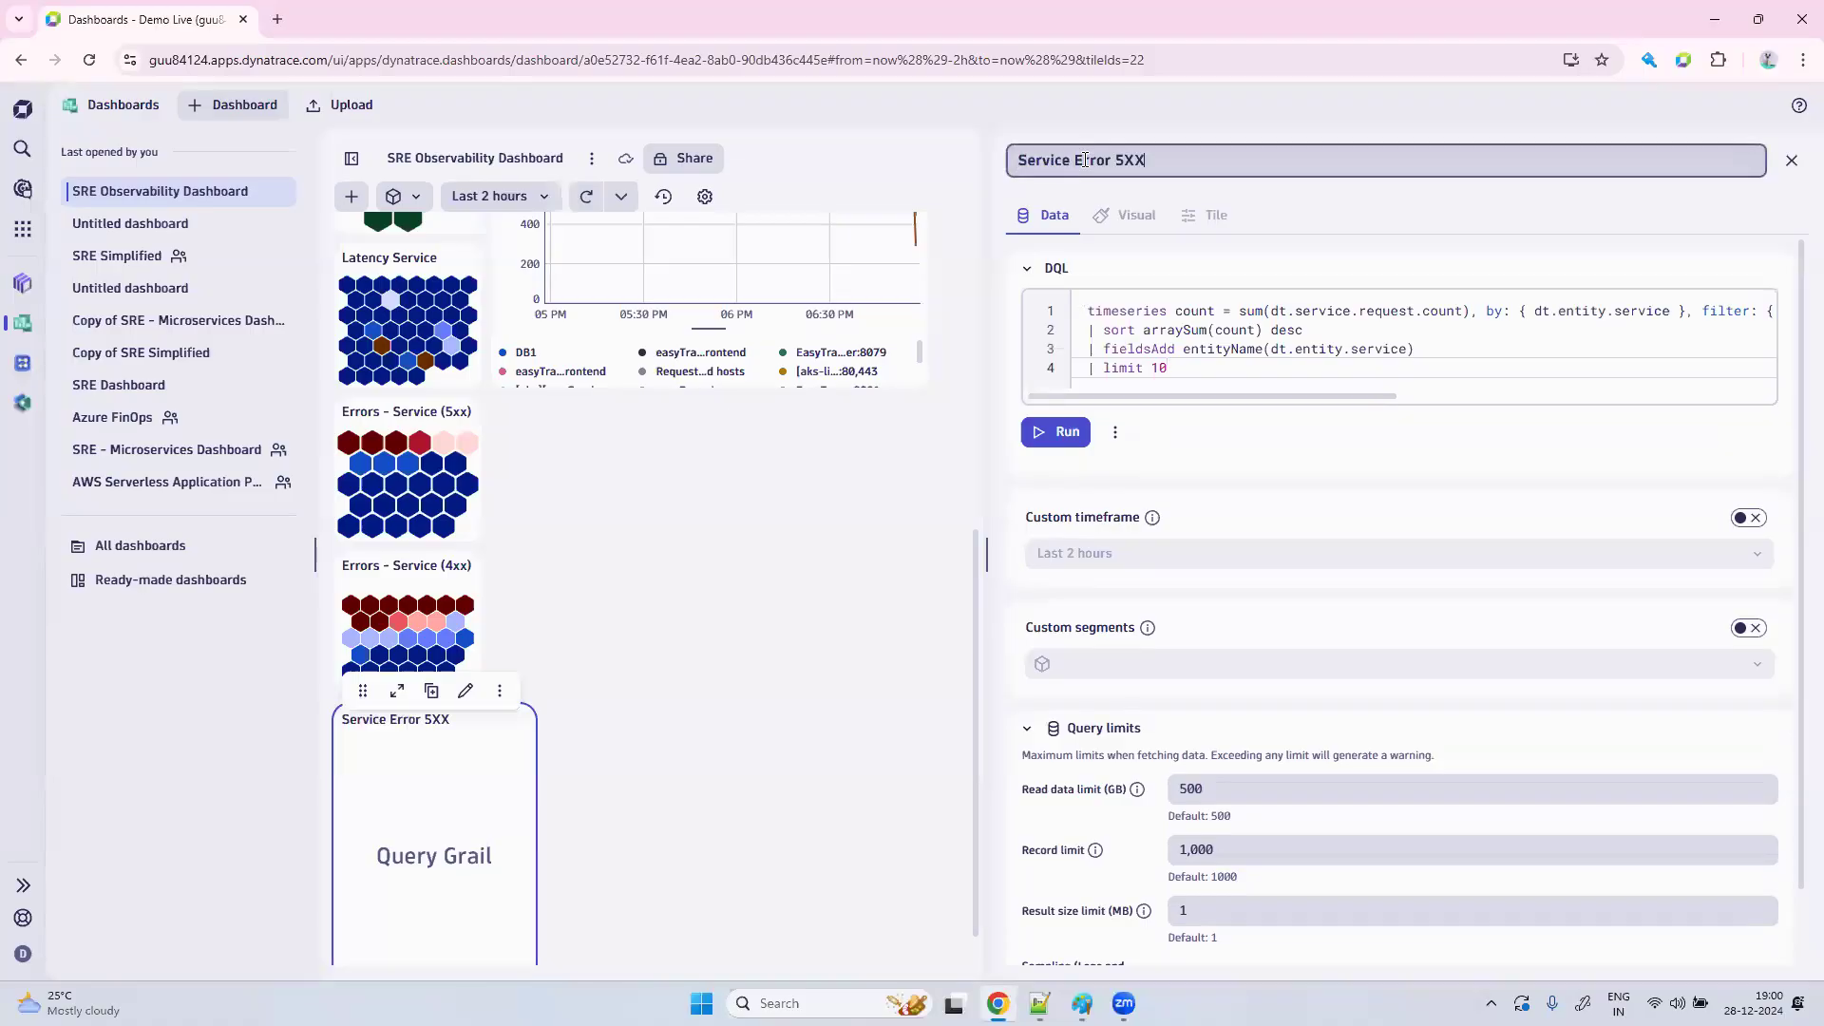
left_click(1079, 440)
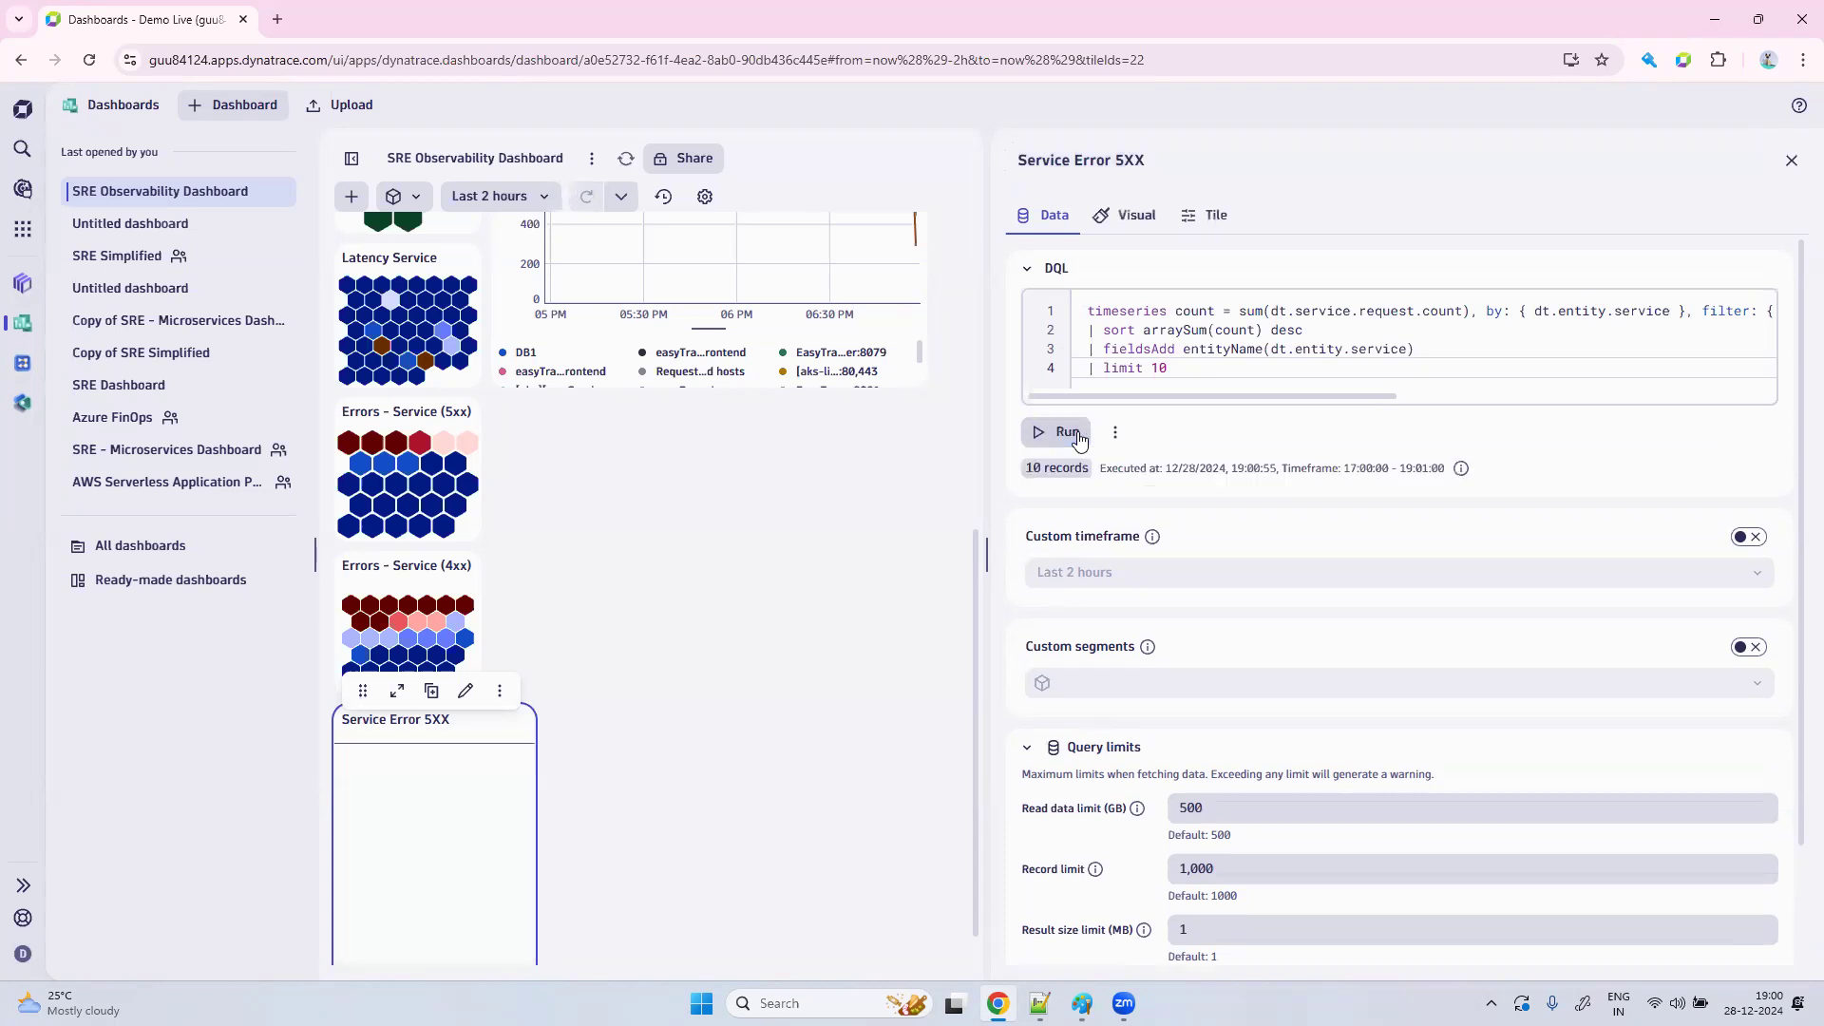
Add a unit override for the Service Error 5XX tile's count field with 0 decimals and close the tile editor.
left_click(1130, 215)
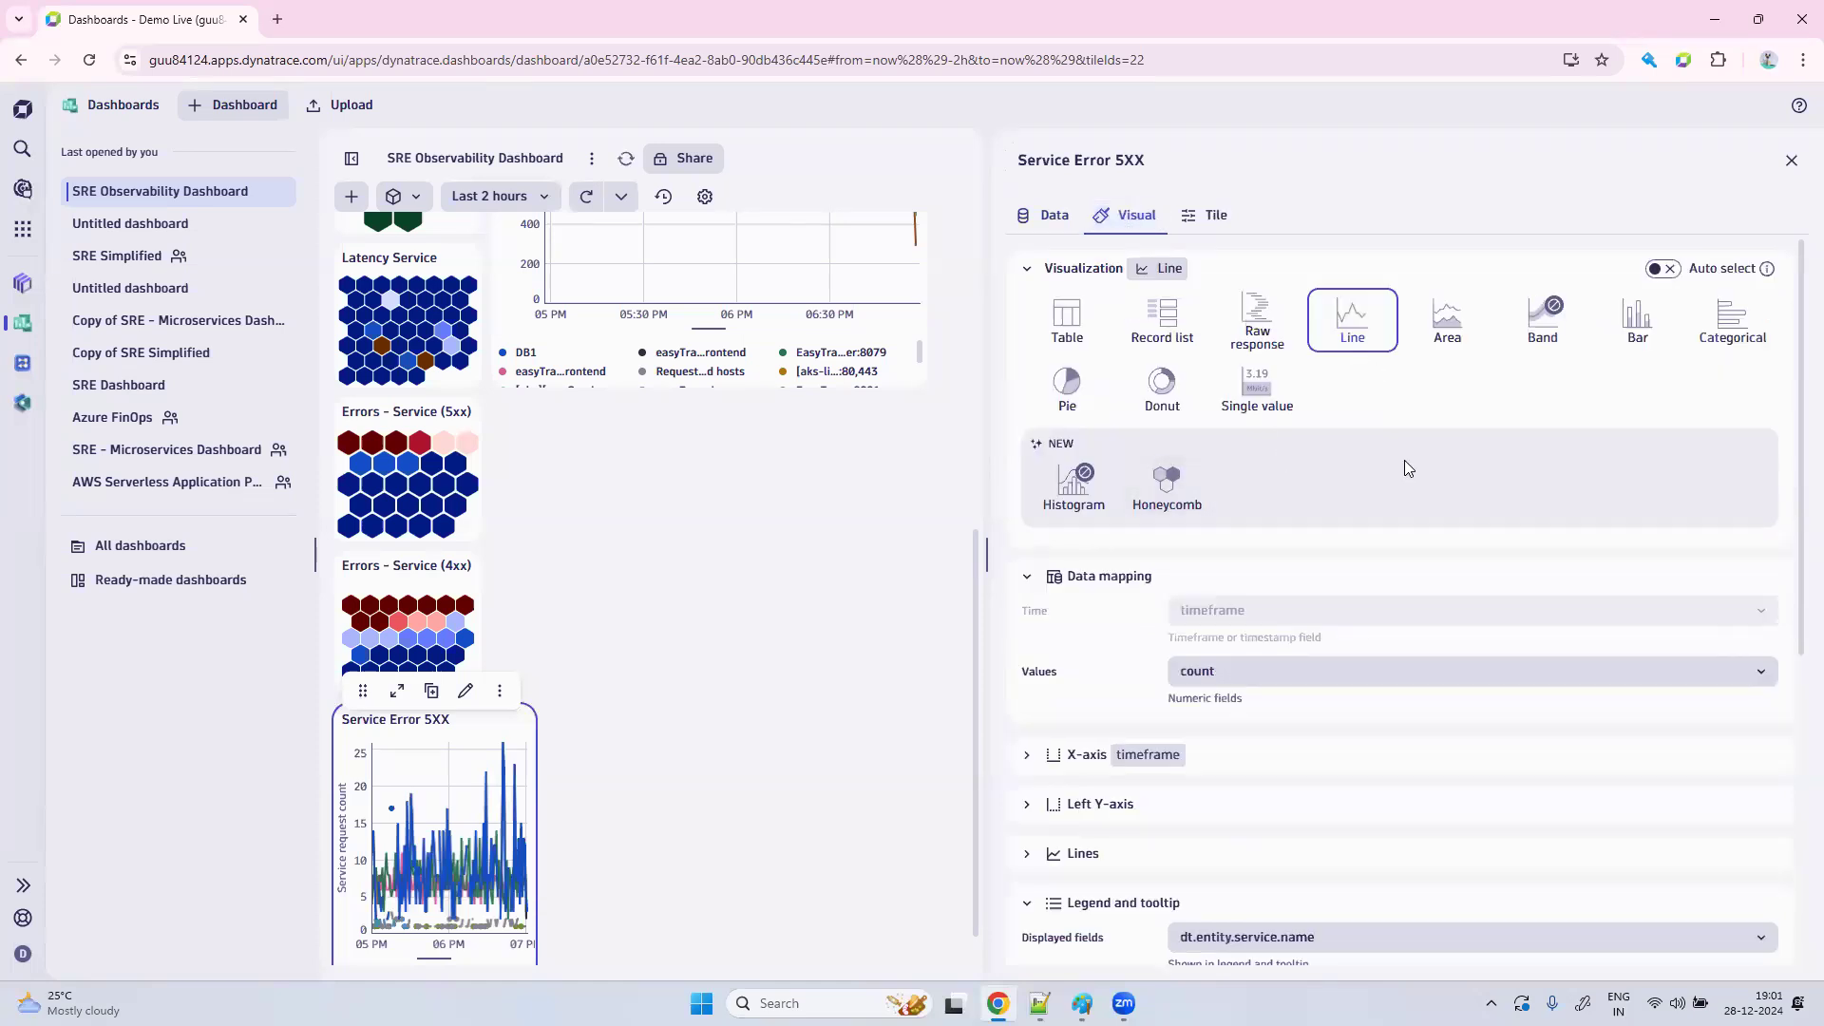
scroll(1404, 460, "down", 3)
scroll(1406, 467, "down", 3)
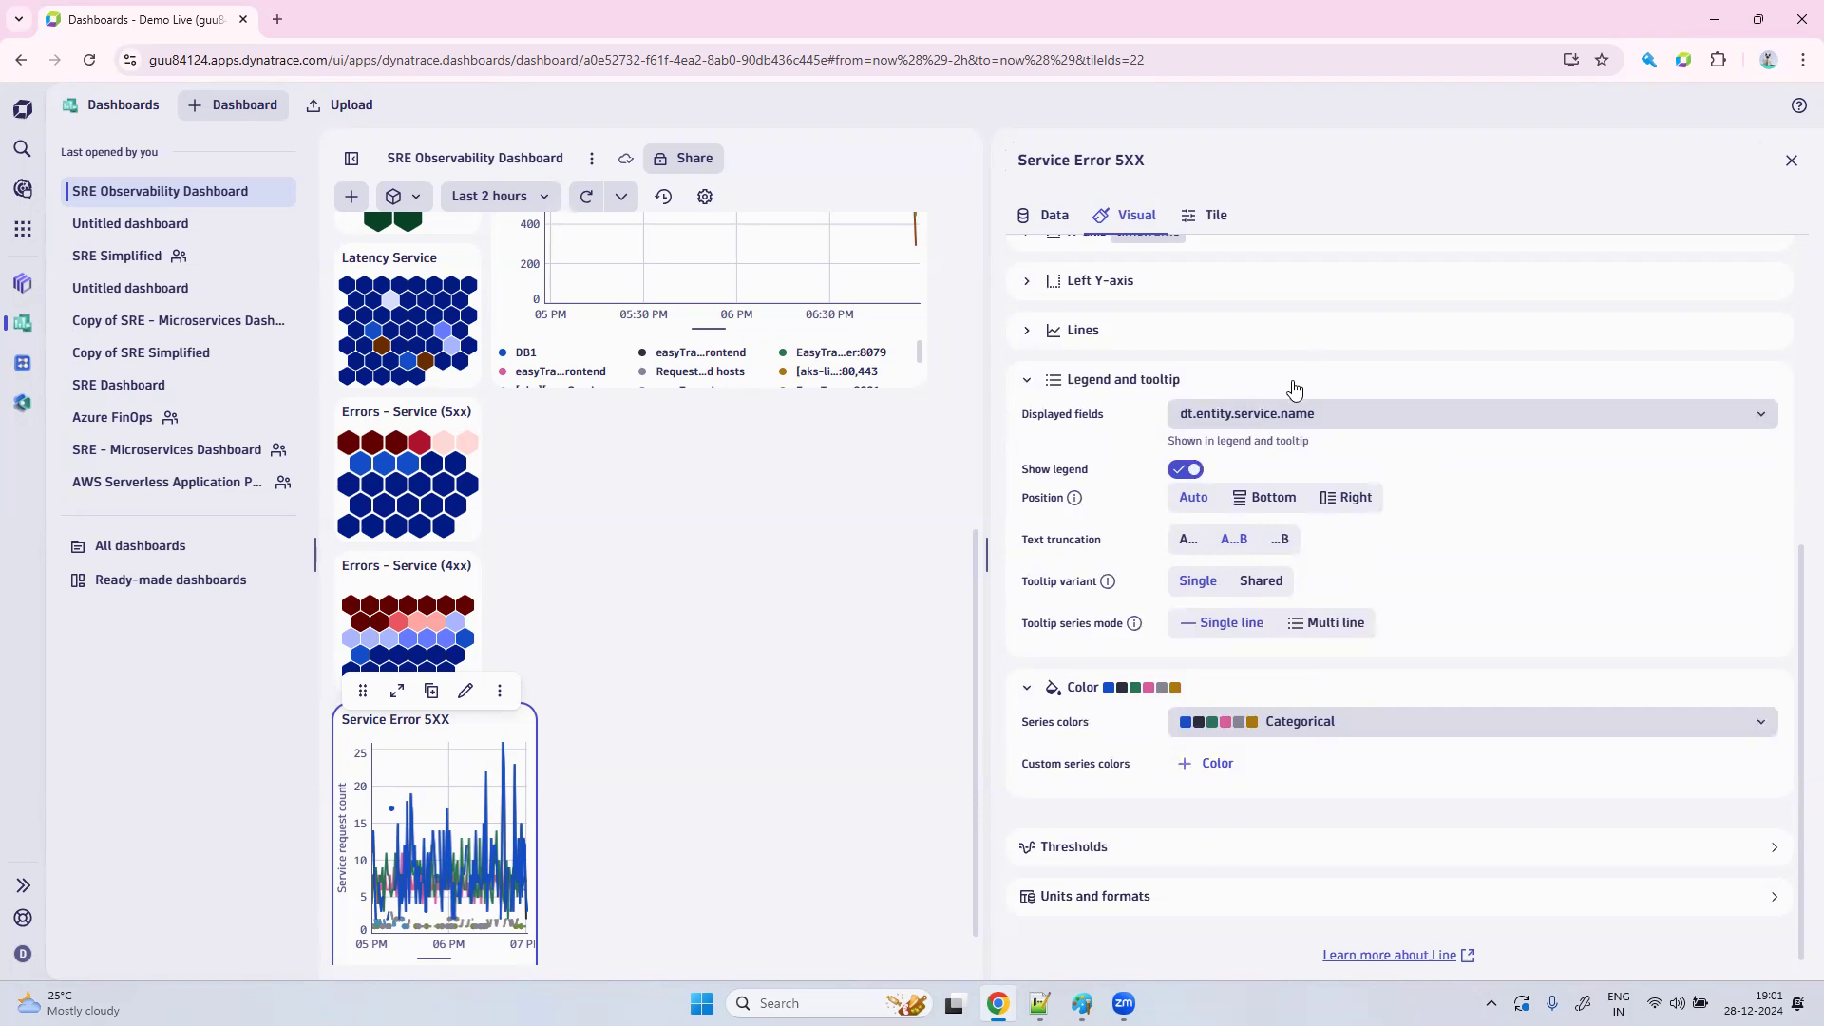
left_click(1126, 895)
left_click(1413, 264)
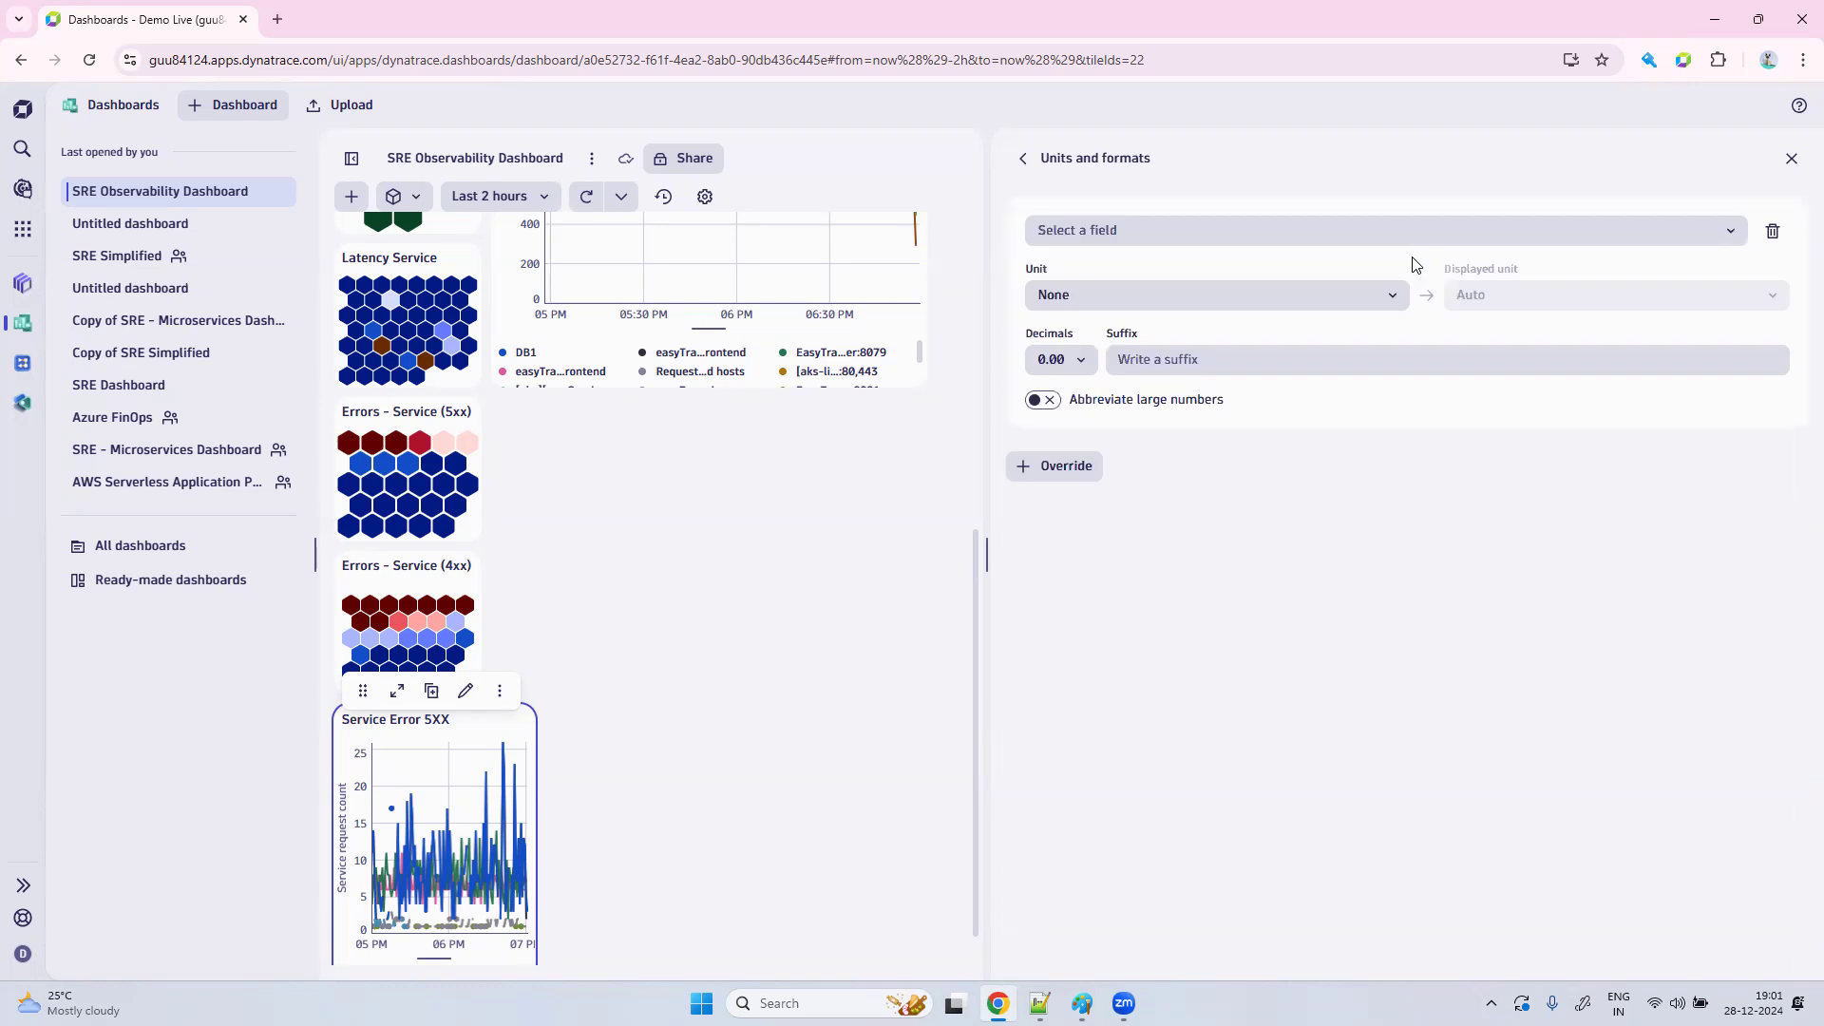
left_click(1226, 236)
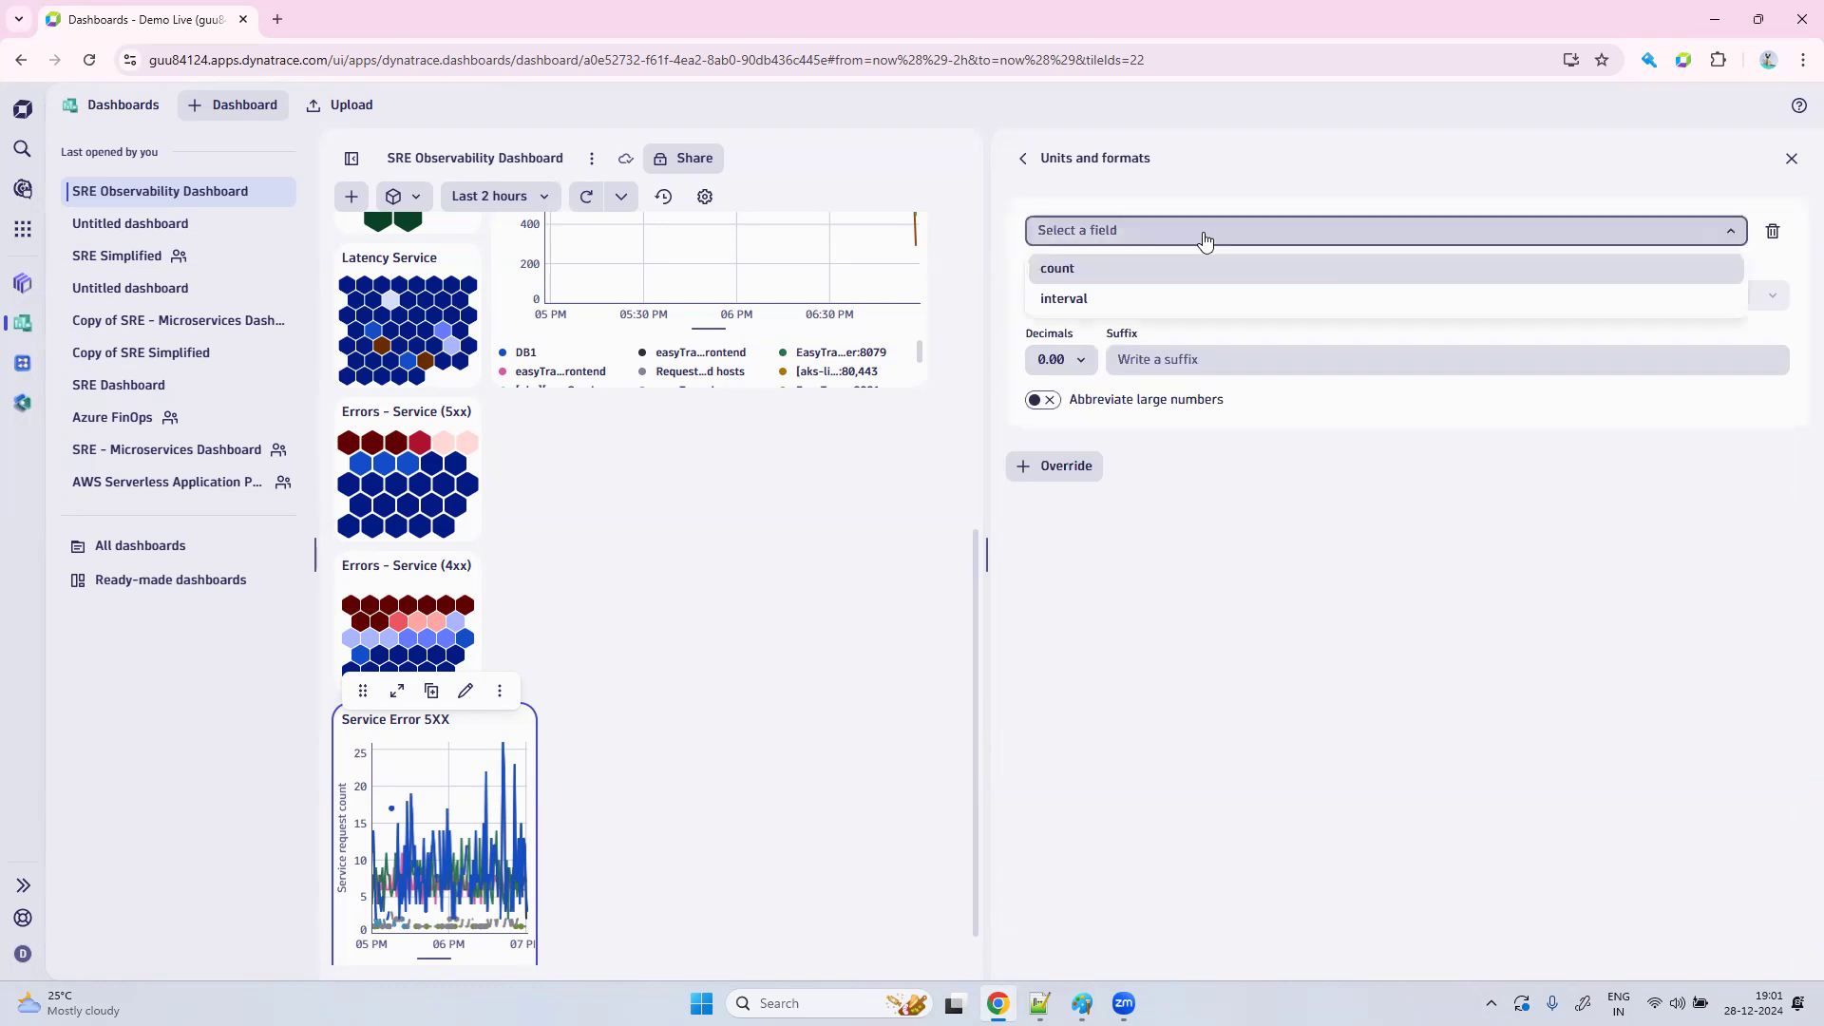
left_click(1104, 270)
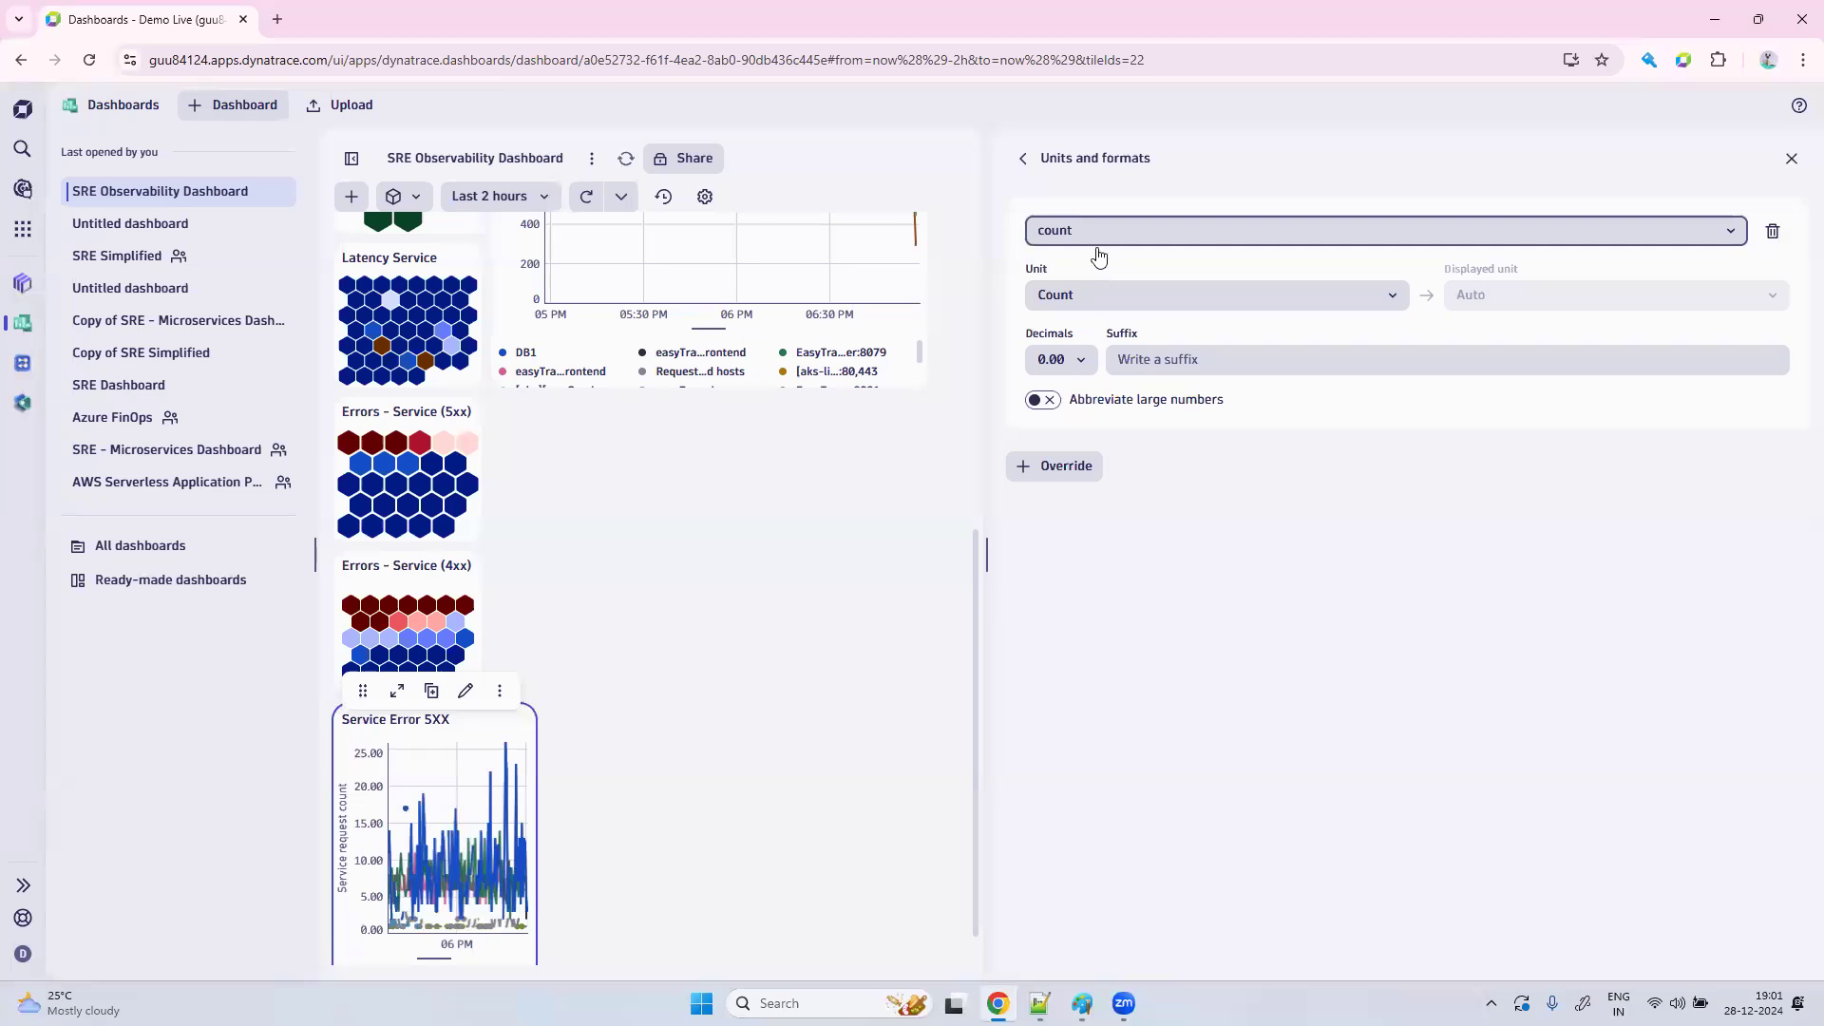
left_click(1061, 362)
left_click(1060, 399)
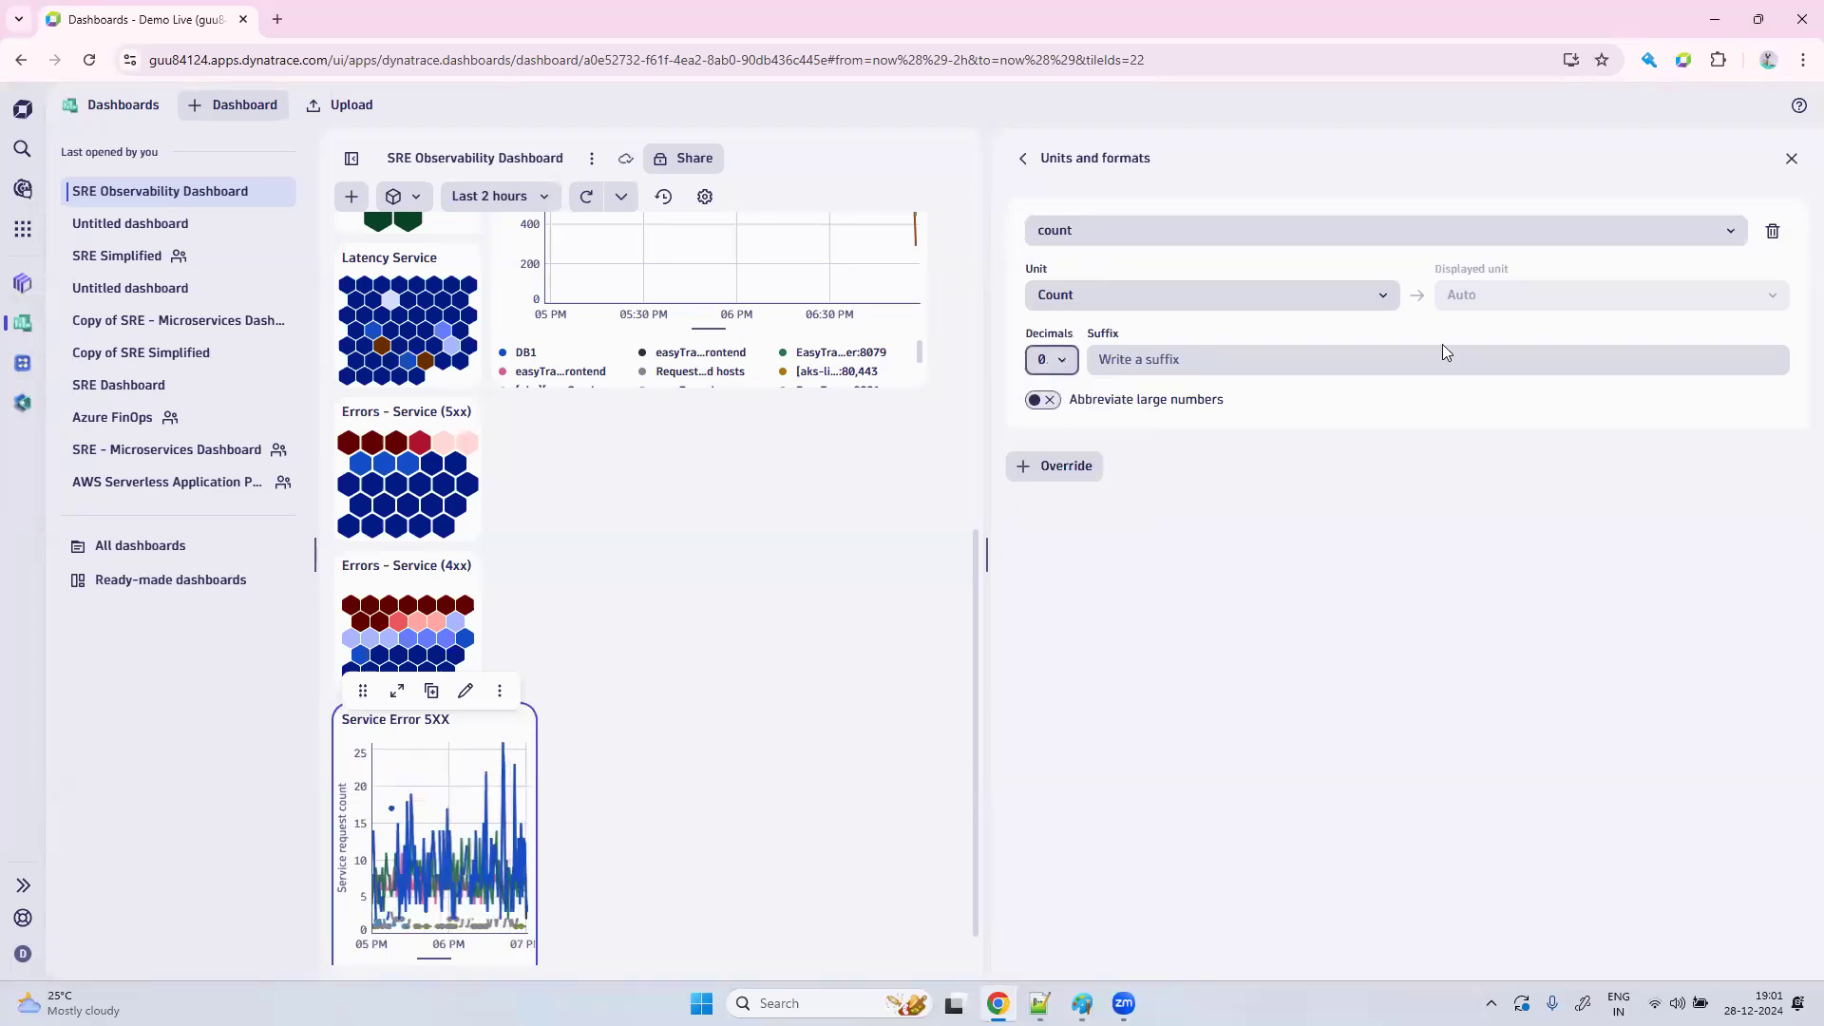
left_click(1793, 159)
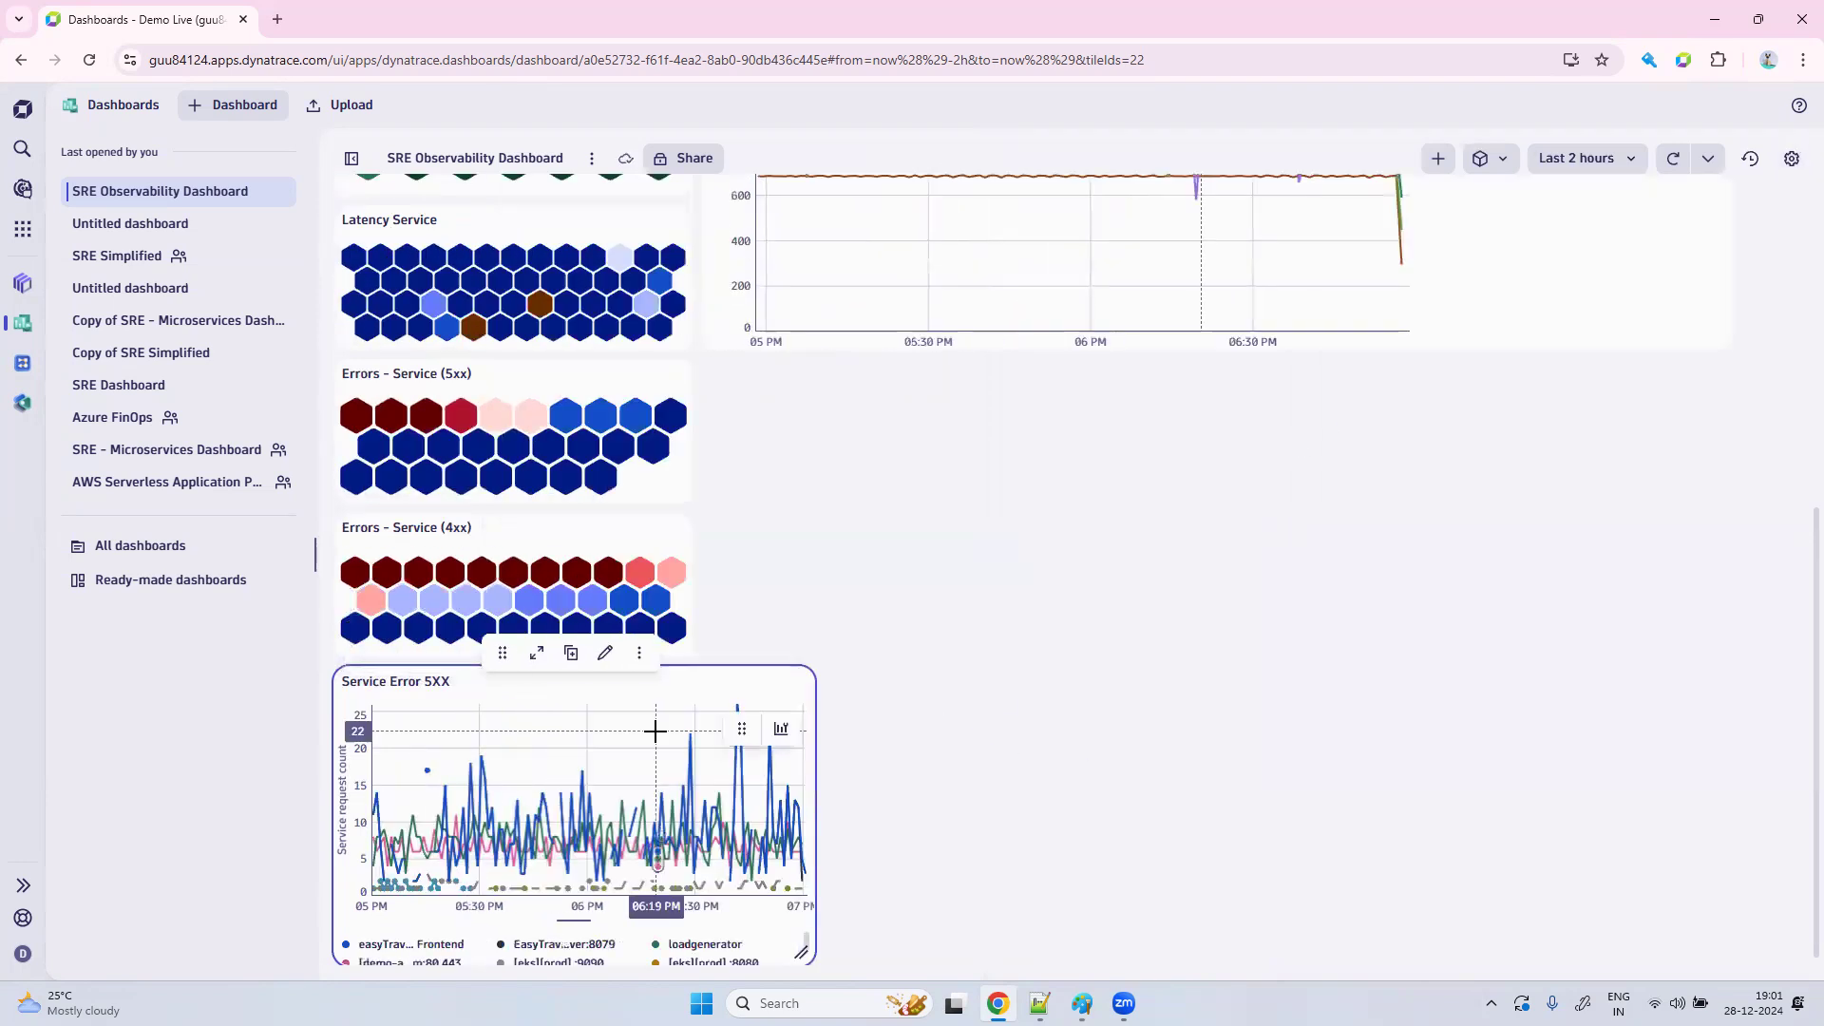
Move the Service Error 5XX chart beside the Errors - Service (5xx) tile and widen it to match the Traffic Serive Rquest chart above.
mouse_move(503, 653)
left_mouse_down()
mouse_move(625, 635)
mouse_move(916, 493)
mouse_move(872, 644)
left_mouse_up()
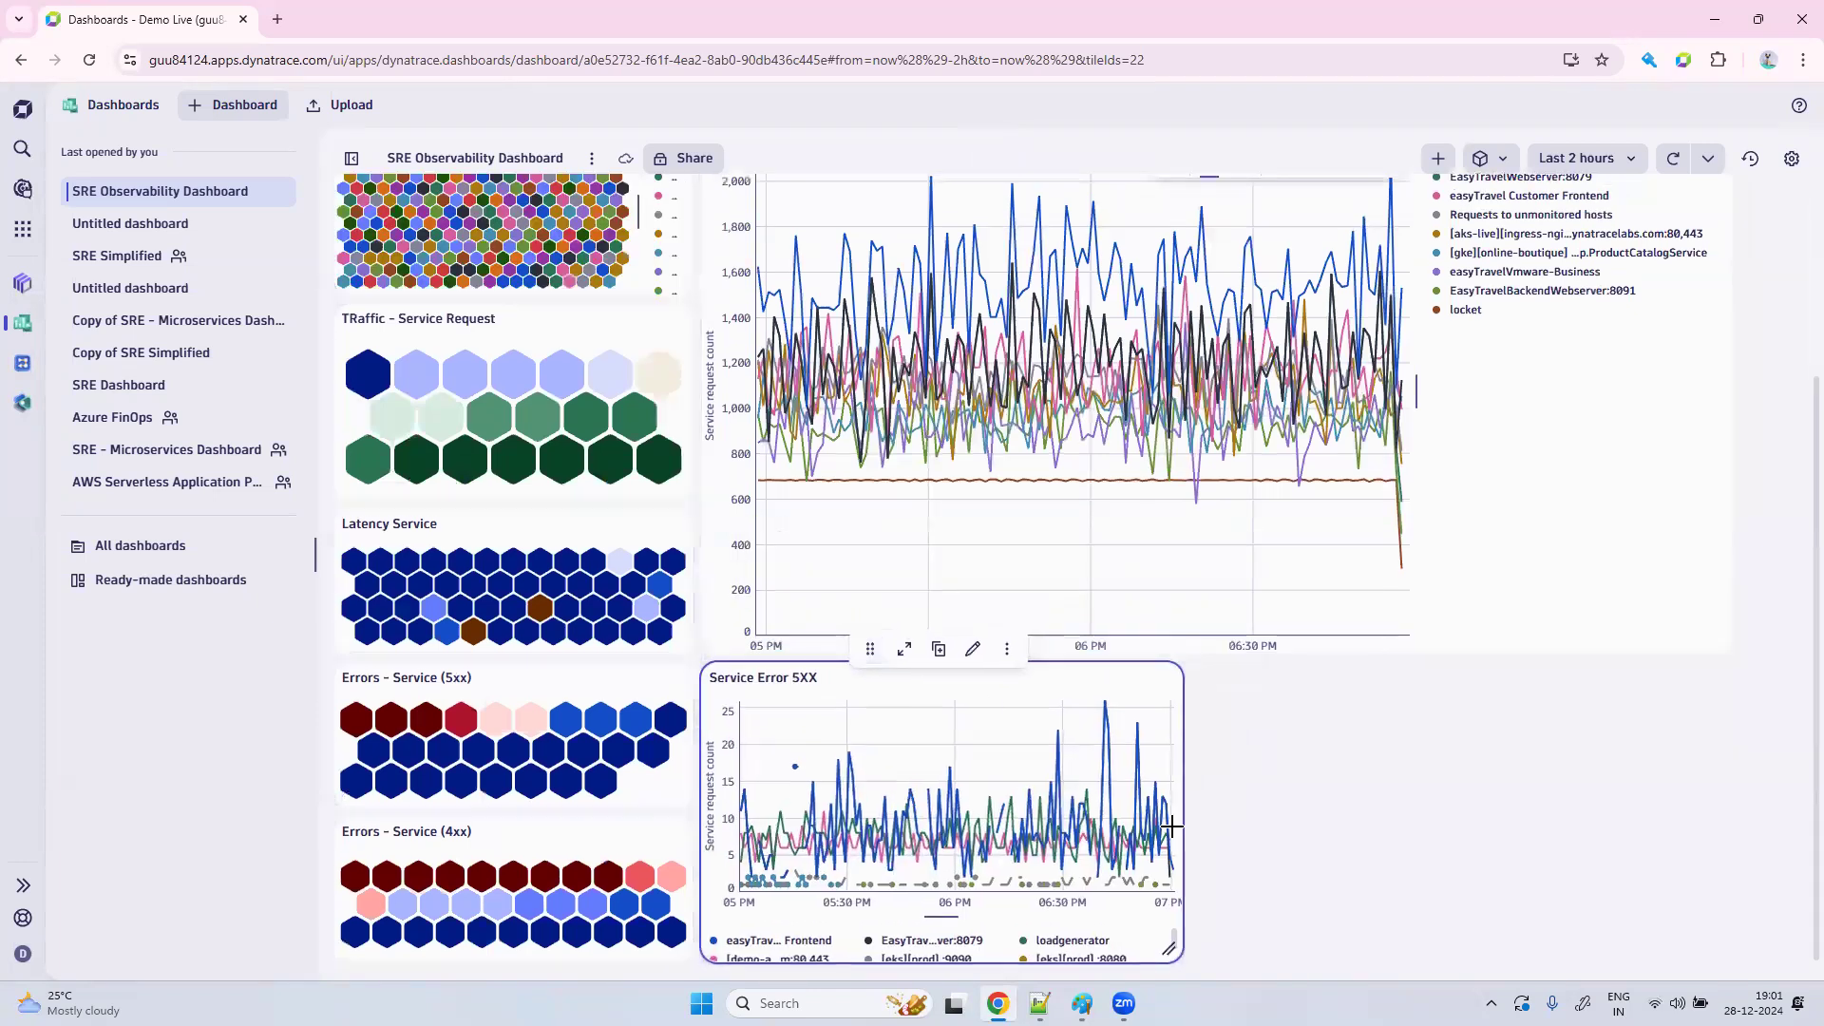
left_click_drag(1174, 944, 1638, 928)
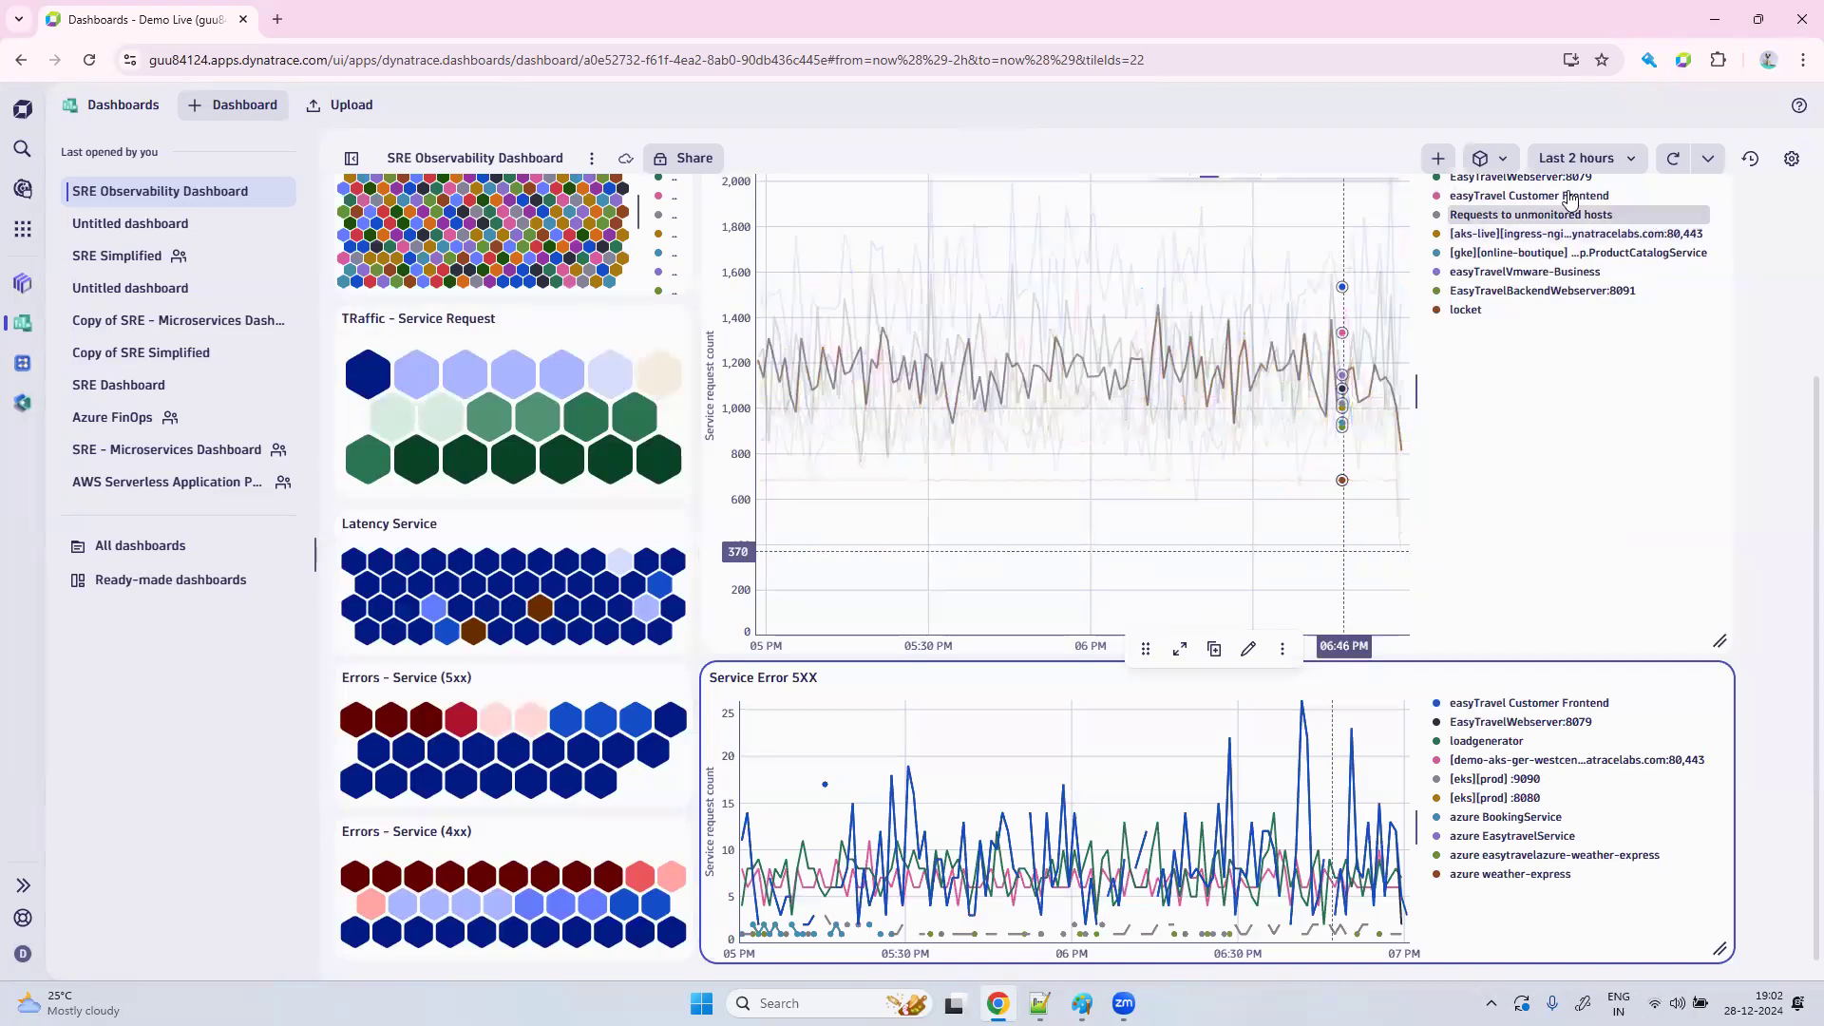
Add another DQL tile and fill it with the complete four-line Service Error 4xx query copied from Notepad++.
left_click(1438, 161)
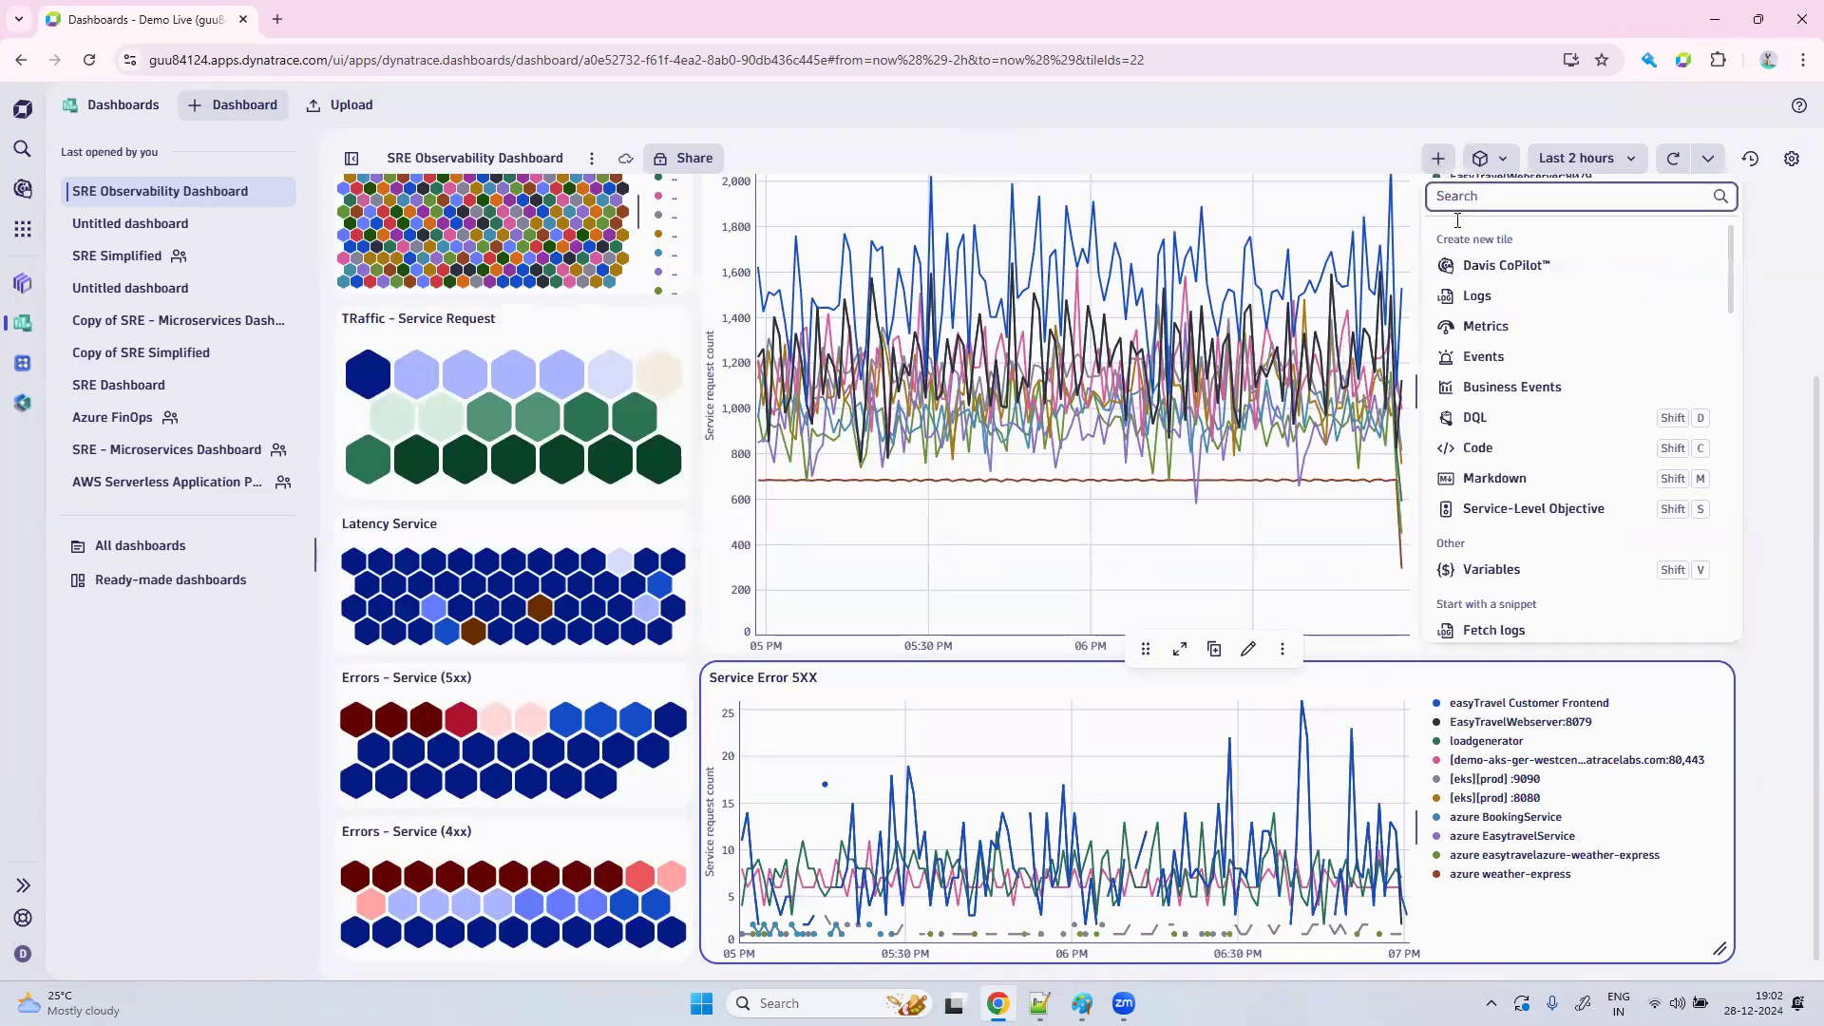
left_click(1499, 421)
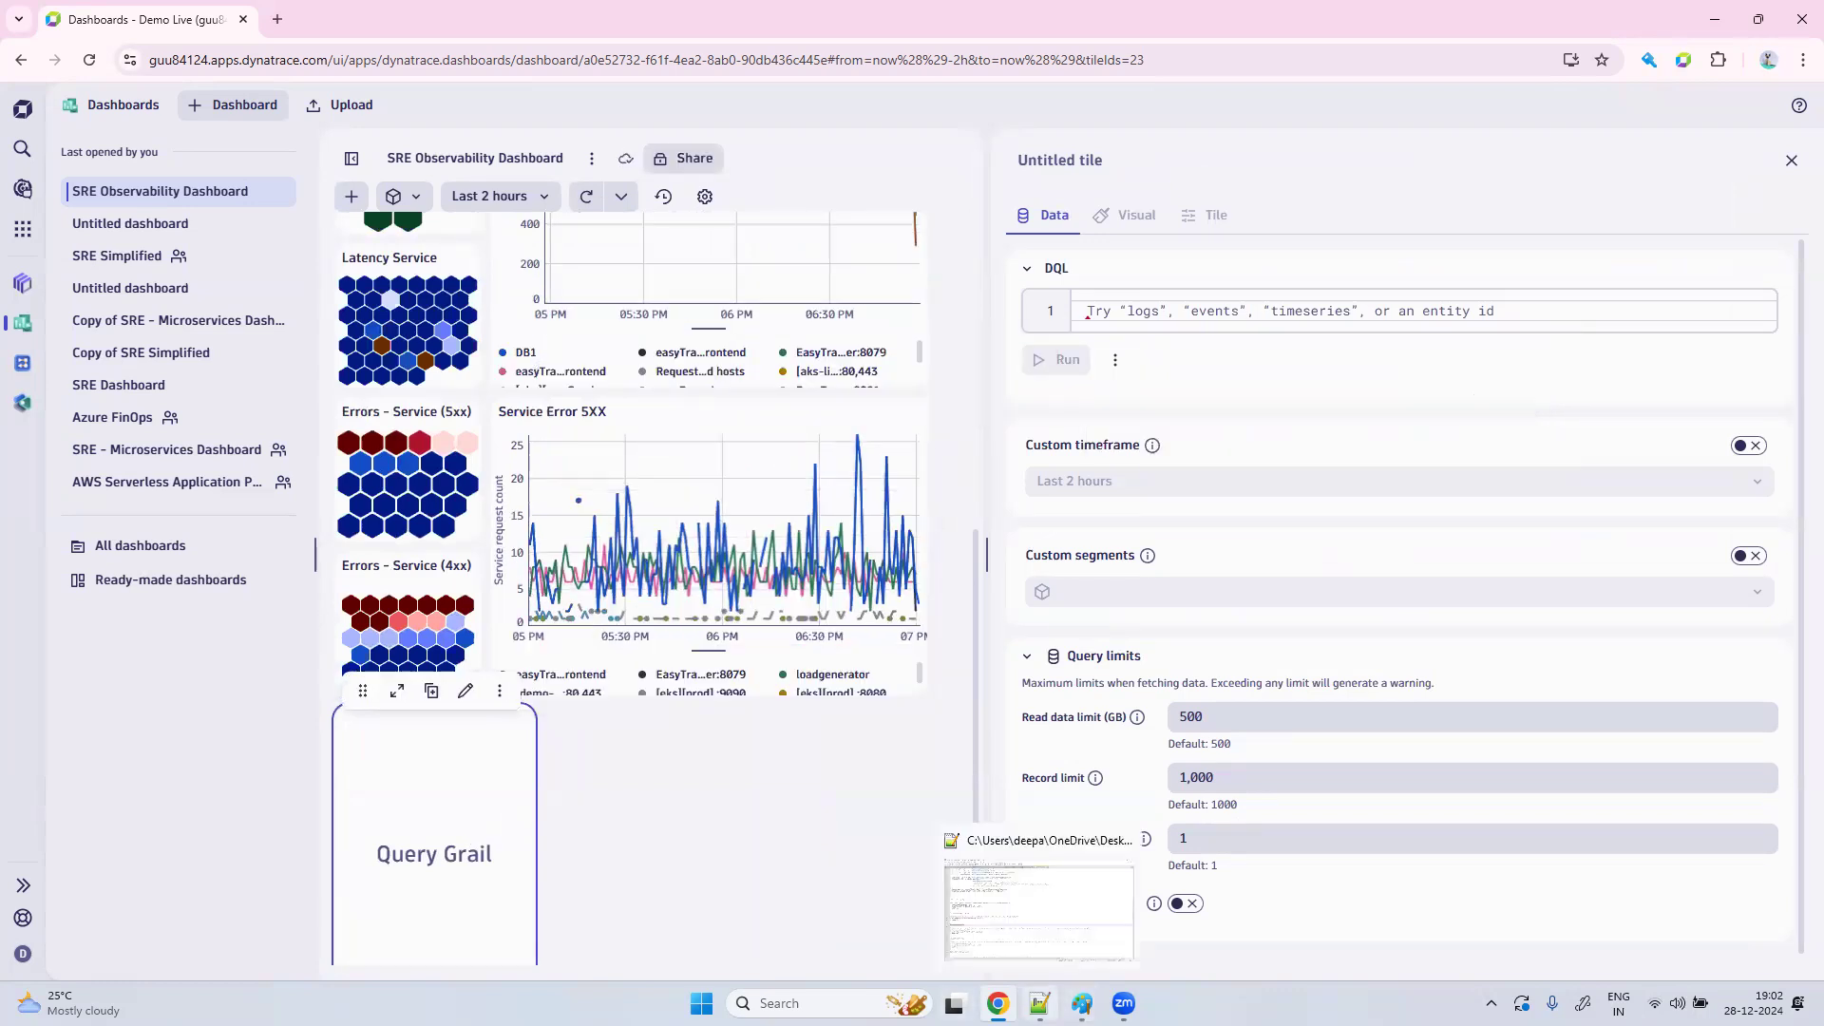
left_click(1039, 1004)
left_click_drag(370, 825, 59, 796)
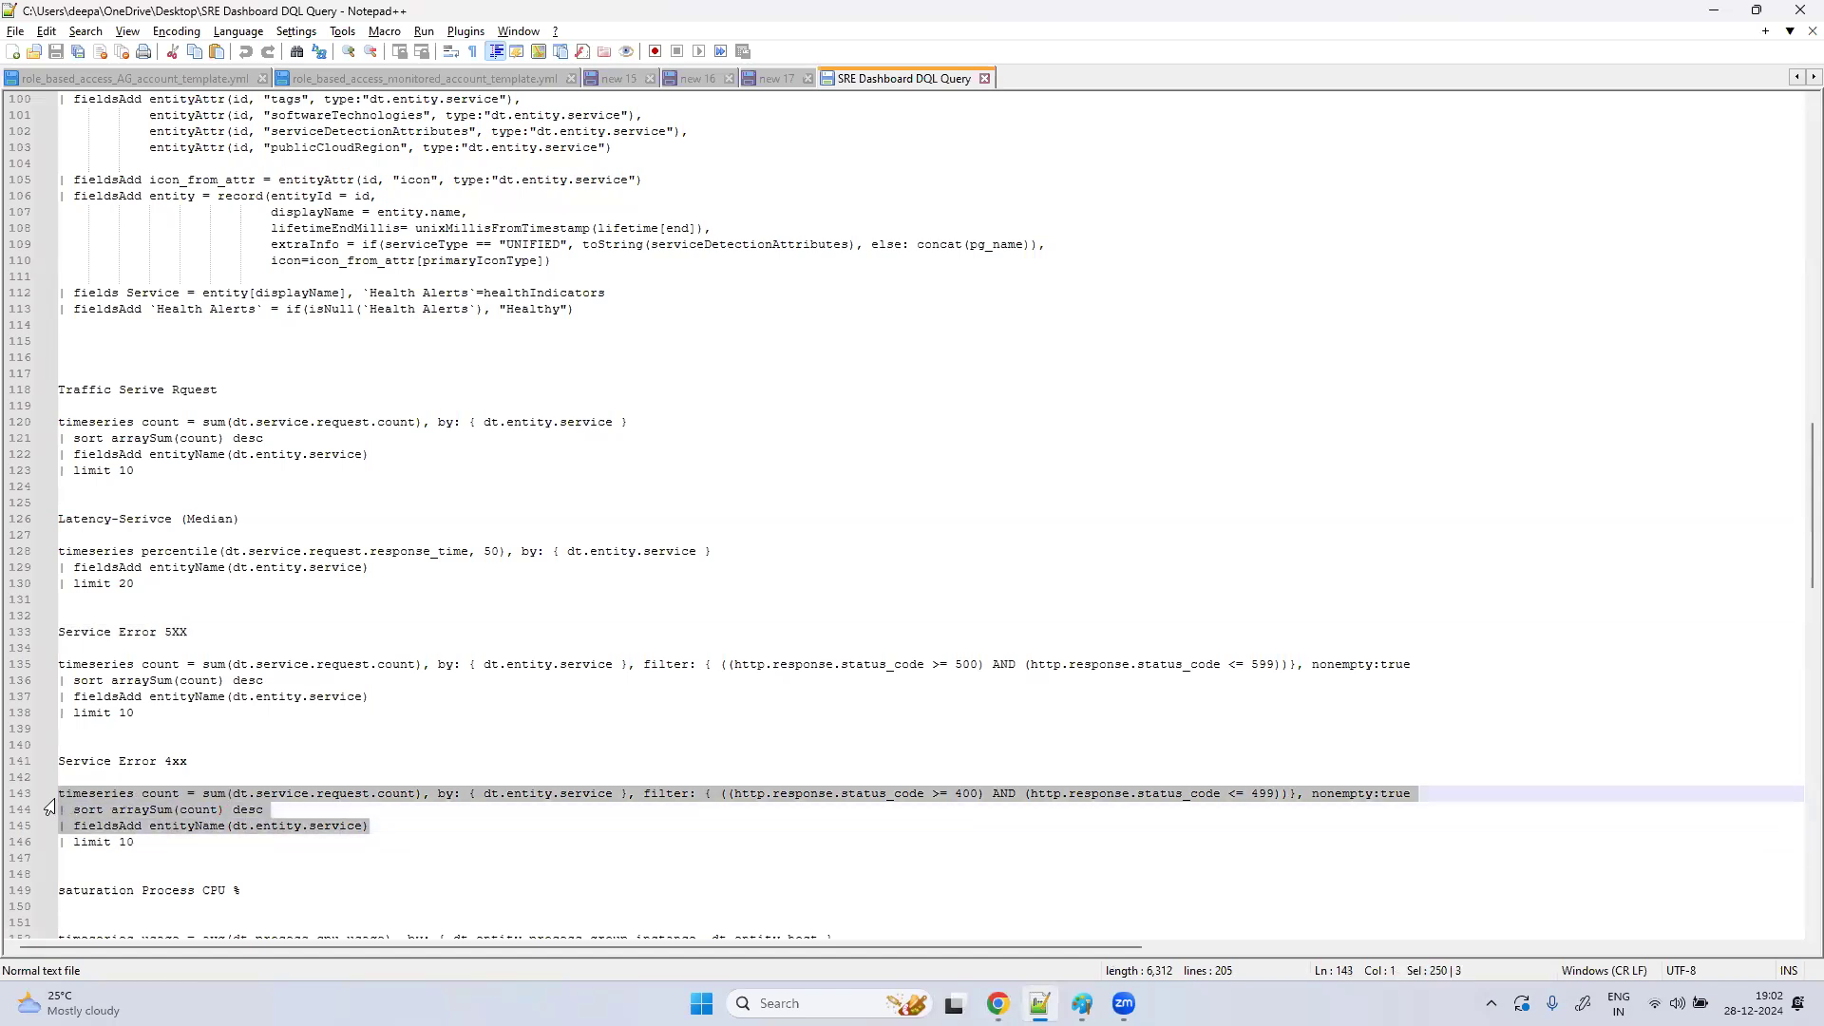
left_click_drag(135, 842, 36, 797)
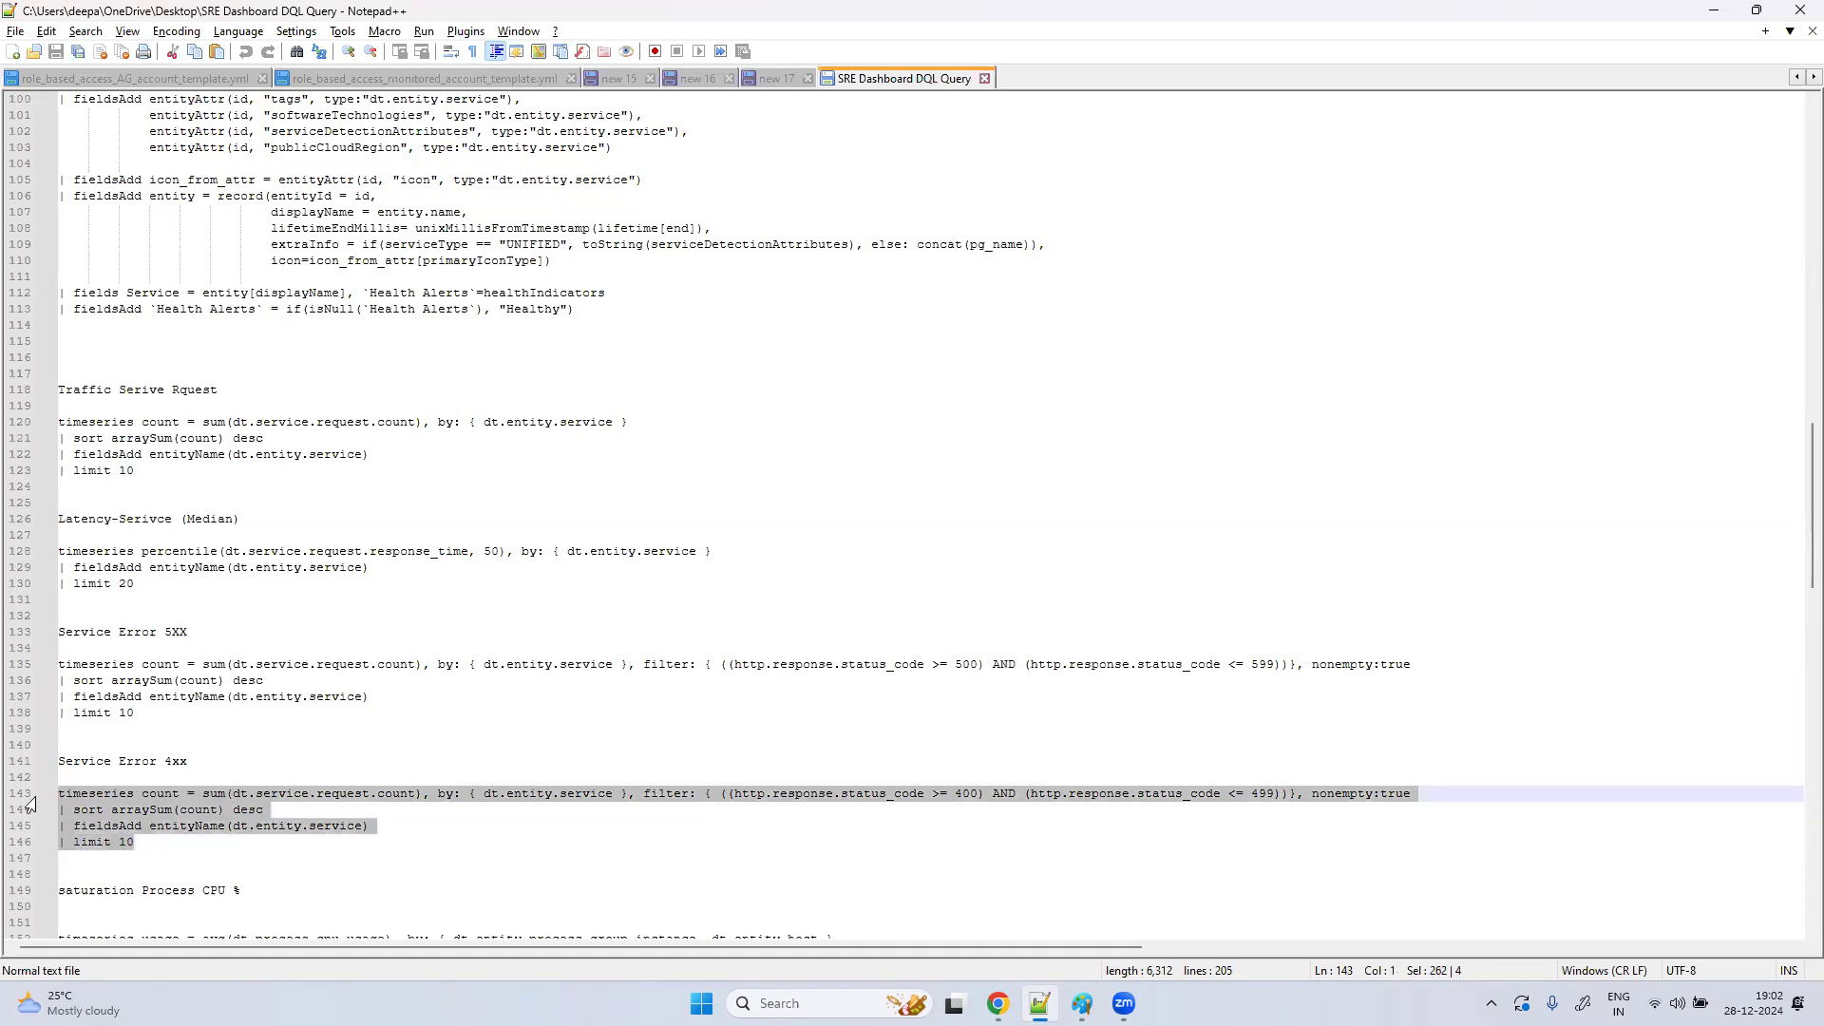
key("alt+Tab")
left_click(1105, 320)
key("ctrl+v")
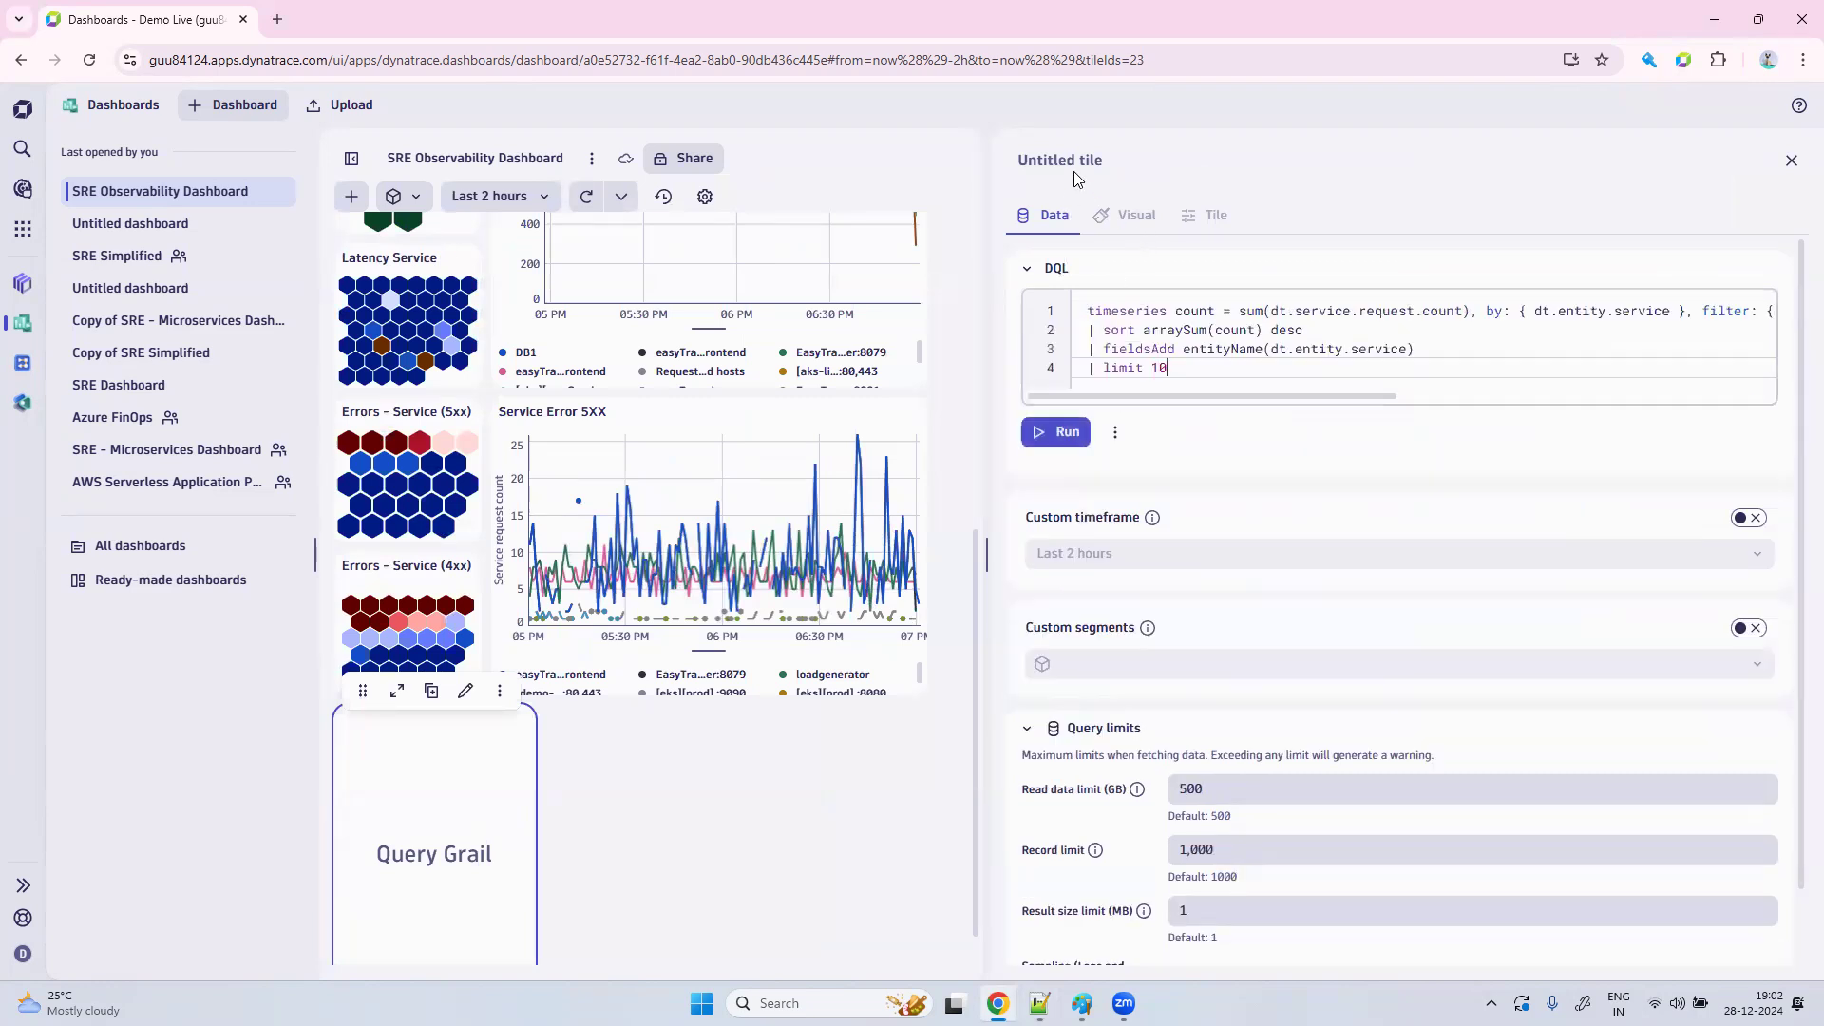
Copy the query's heading from Notepad++ to title the new dashboard tile Service Error 4xx, and run its query.
left_click(1039, 1003)
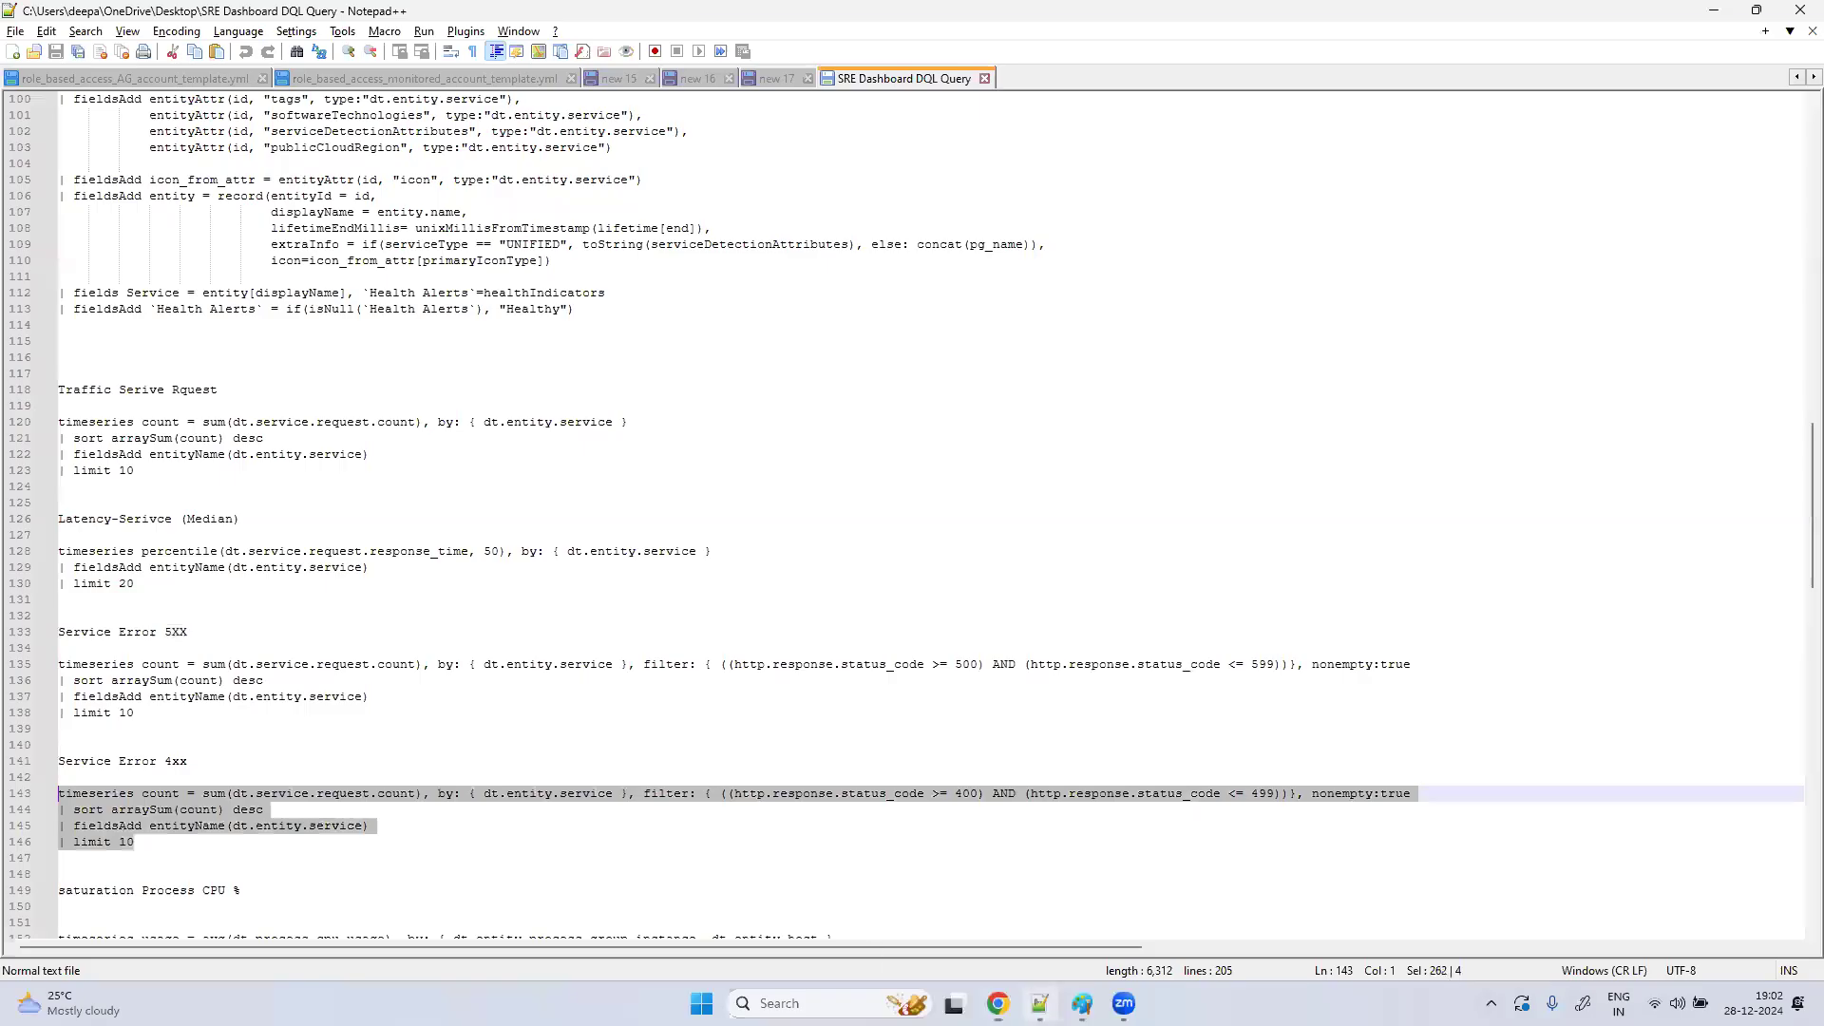
left_click_drag(211, 766, 42, 765)
key("ctrl+c")
key("alt+Tab")
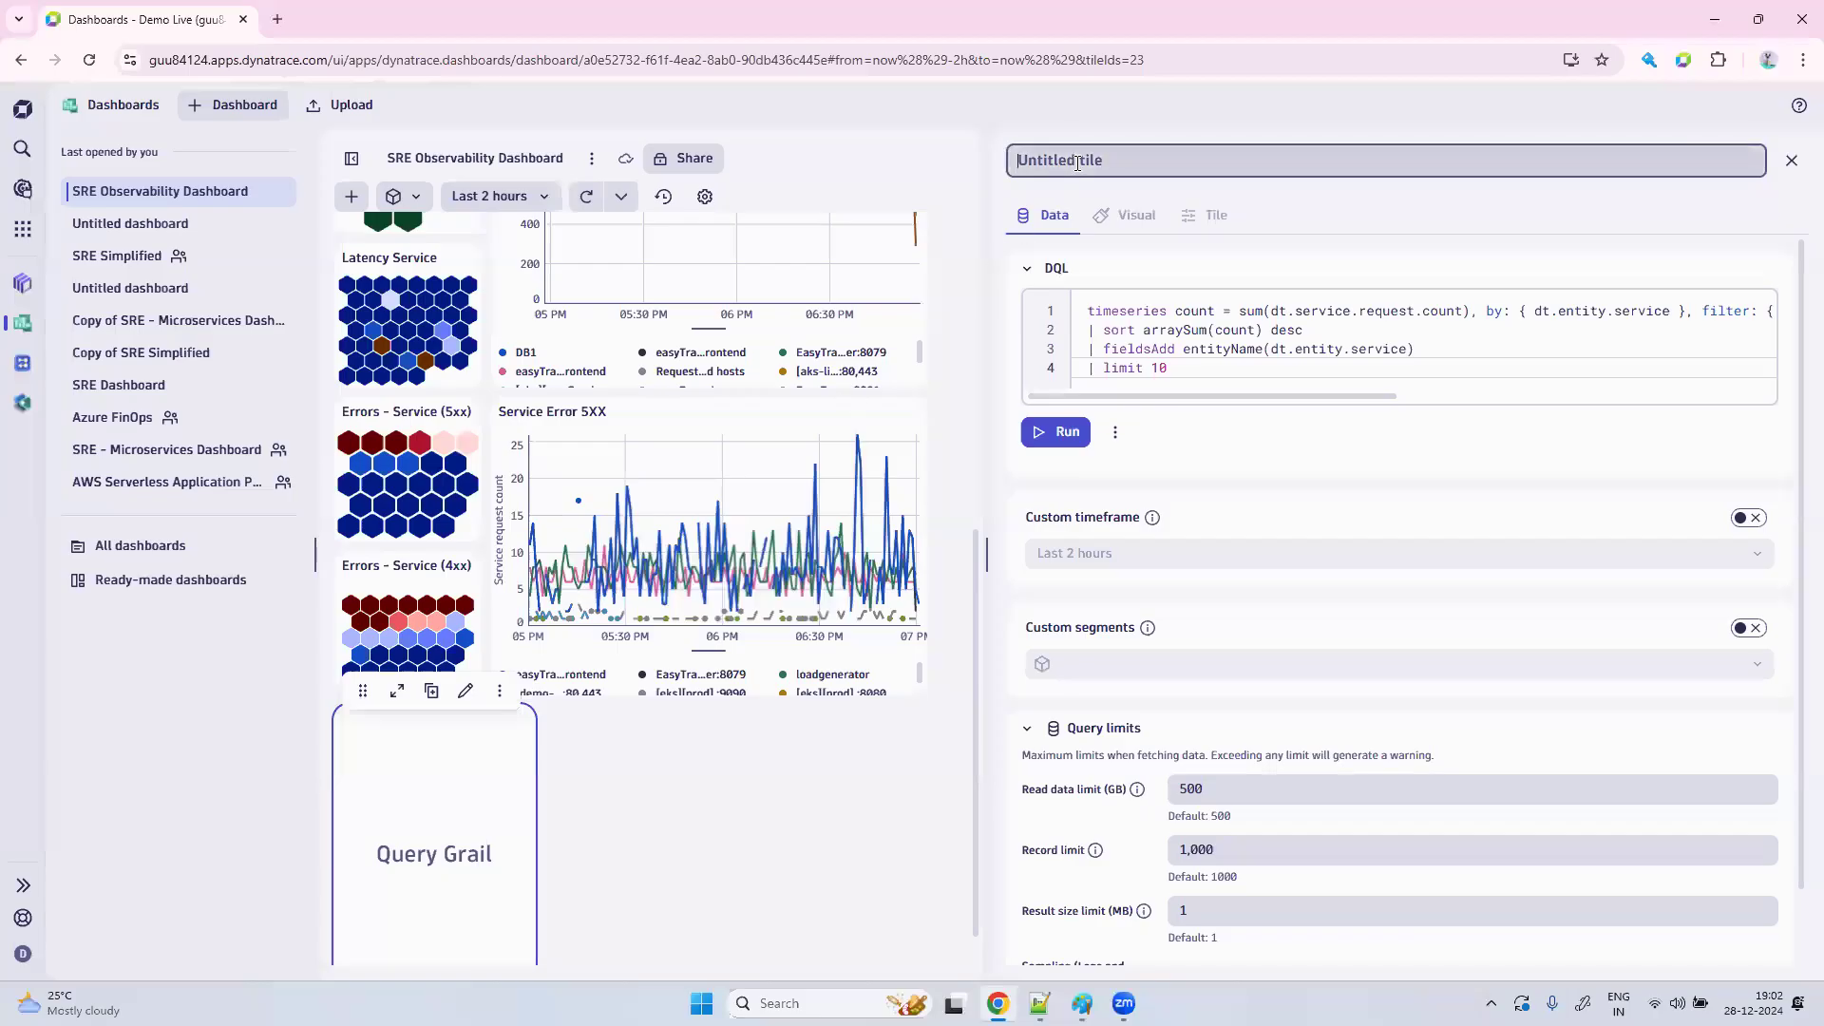
key("ctrl+v")
left_click(1045, 437)
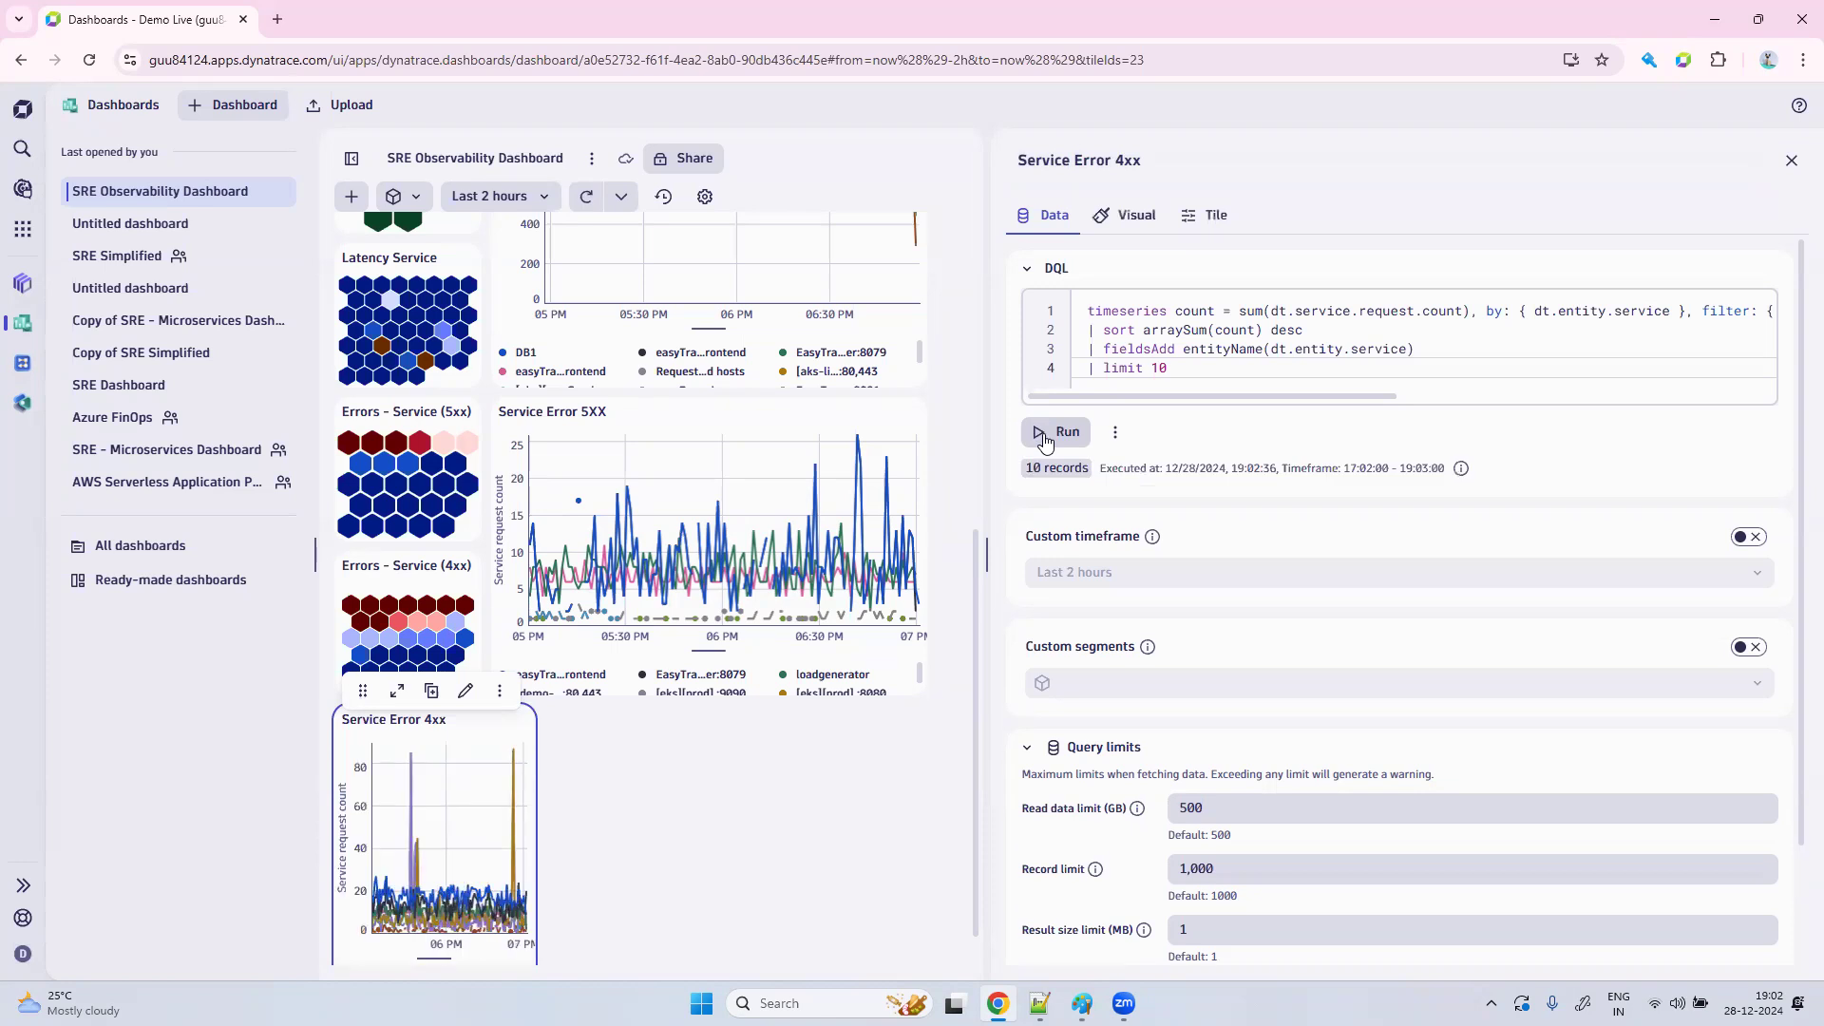
Bring up the color settings in the Service Error 4xx tile's visualization options.
left_click(1142, 225)
scroll(1288, 739, "down", 4)
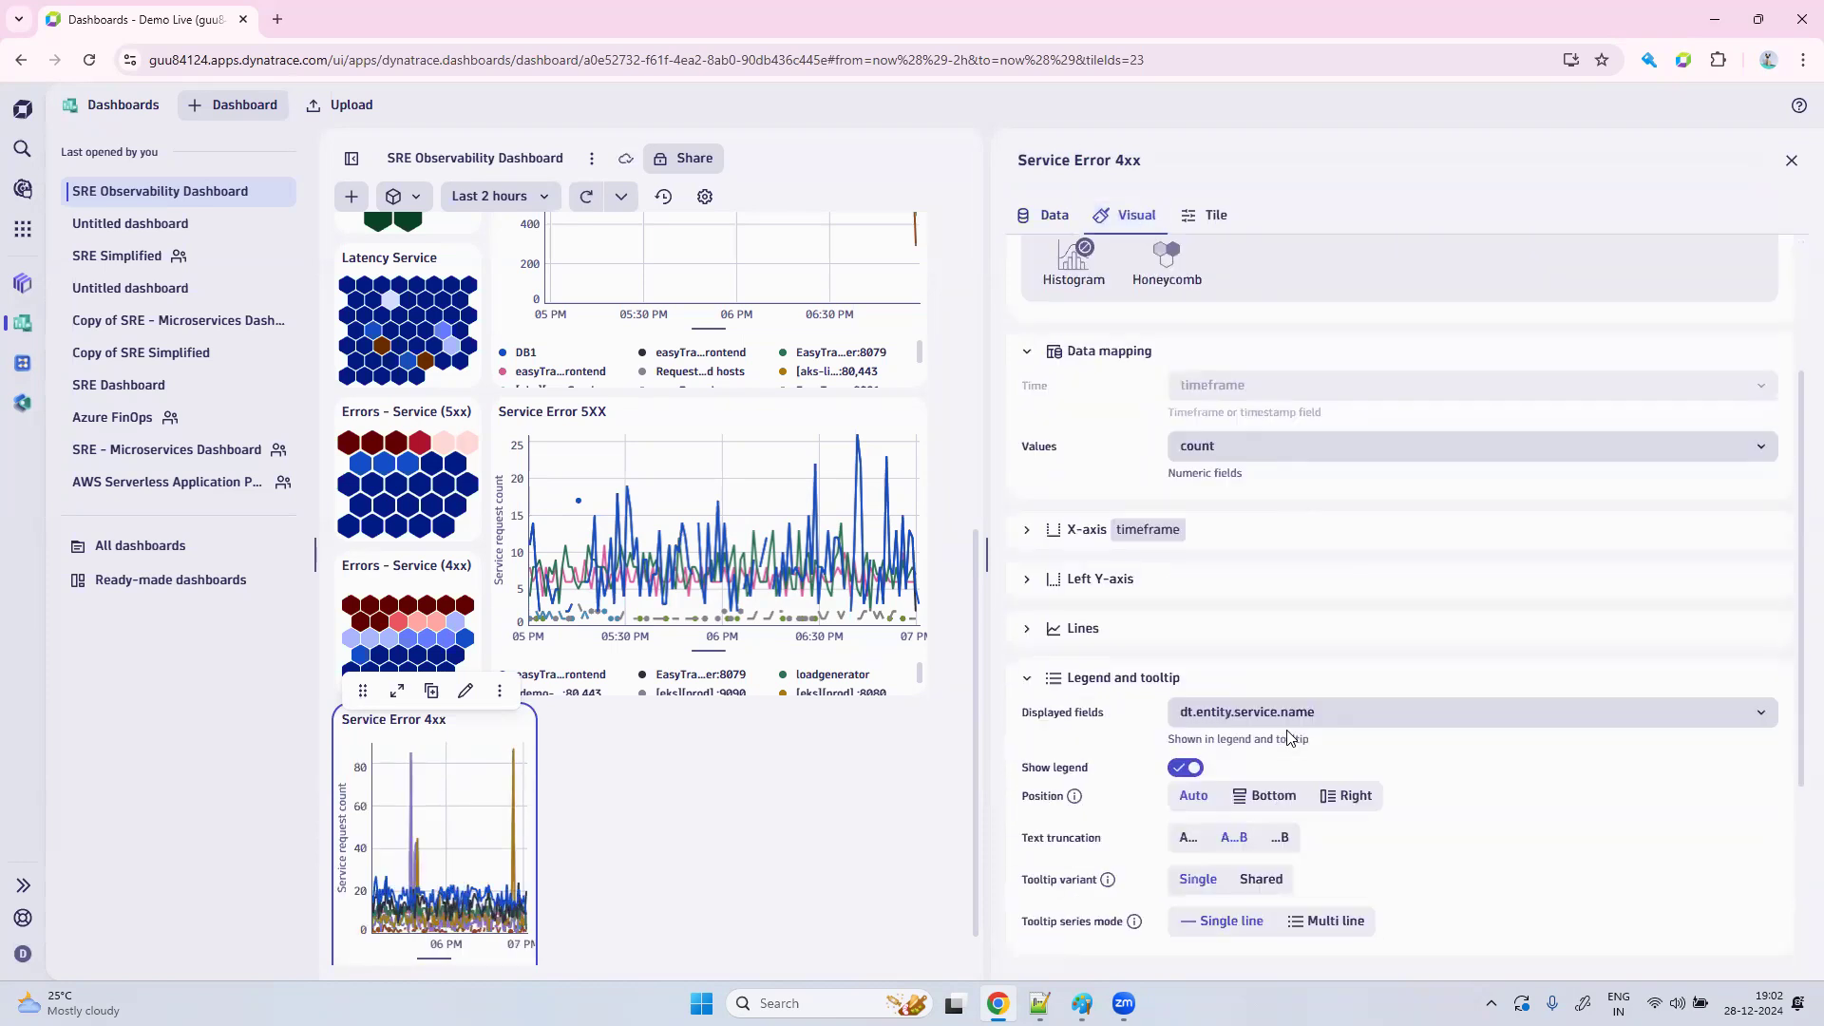
scroll(1288, 738, "down", 2)
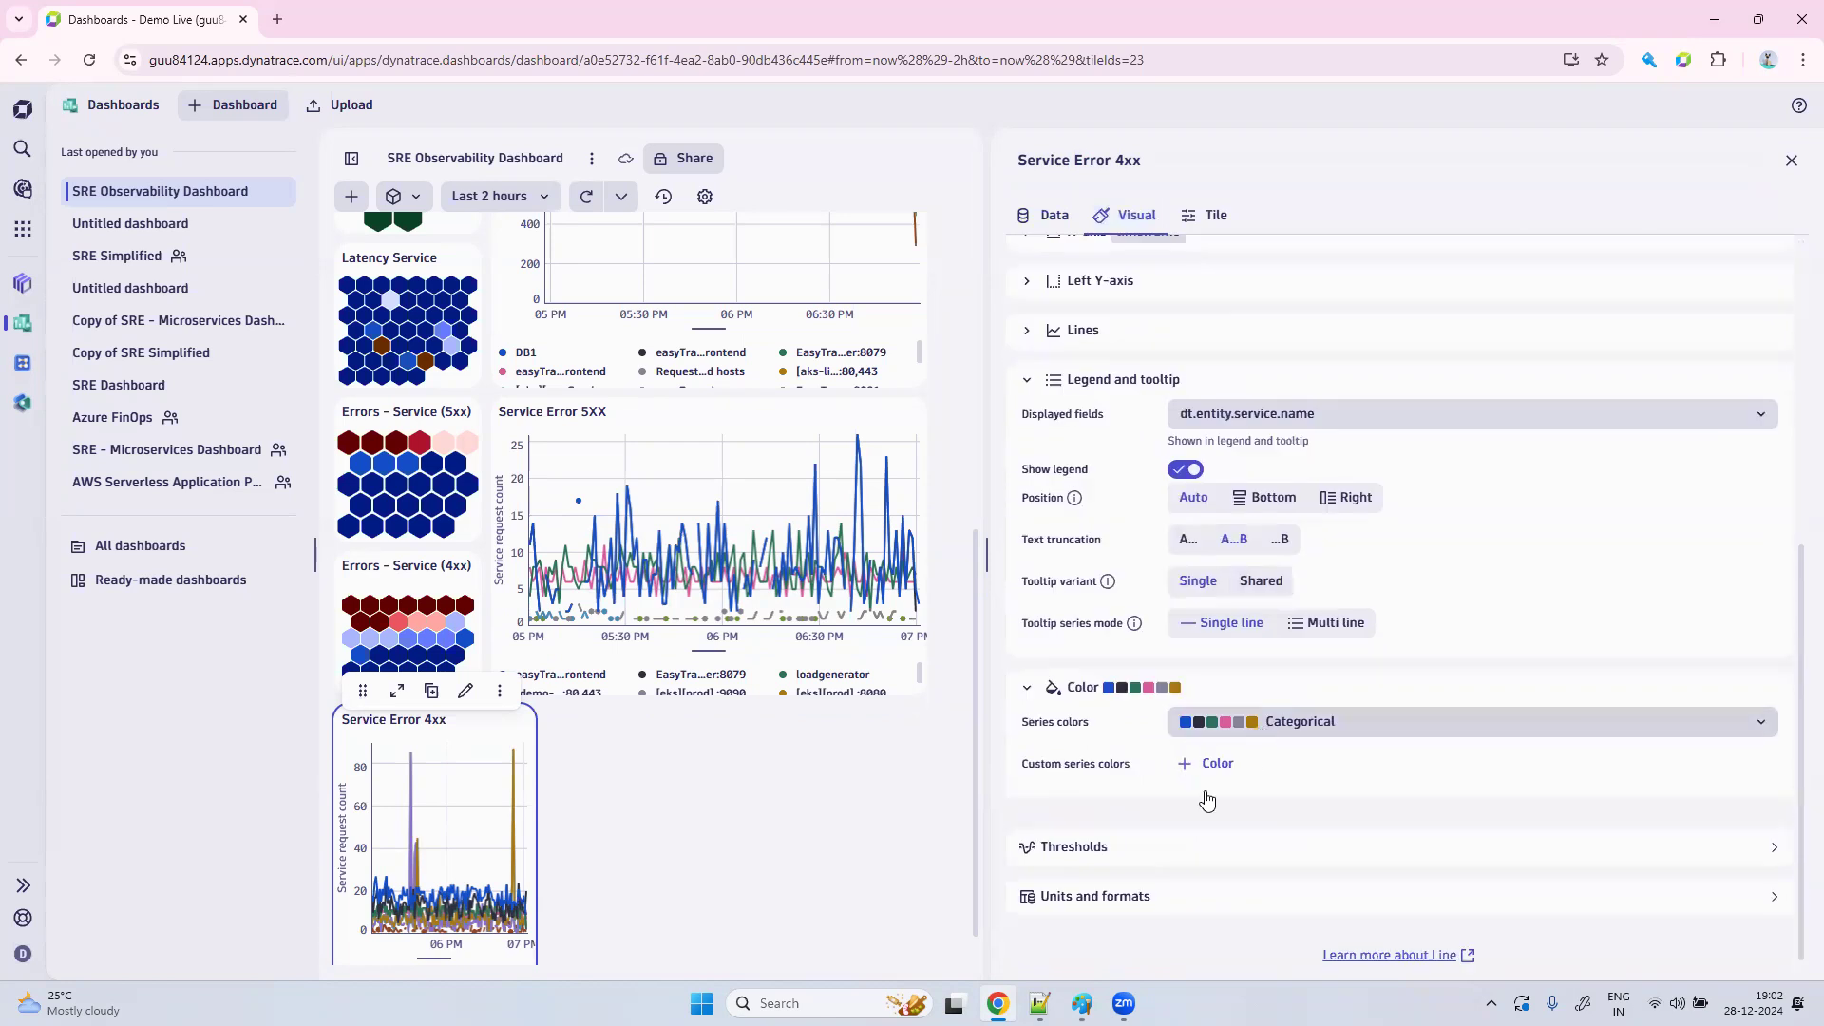
Try the Vulnerability-status and Fireplace series colors on the Service Error 4xx chart, and restore the Categorical palette.
left_click(1257, 729)
left_click(1327, 683)
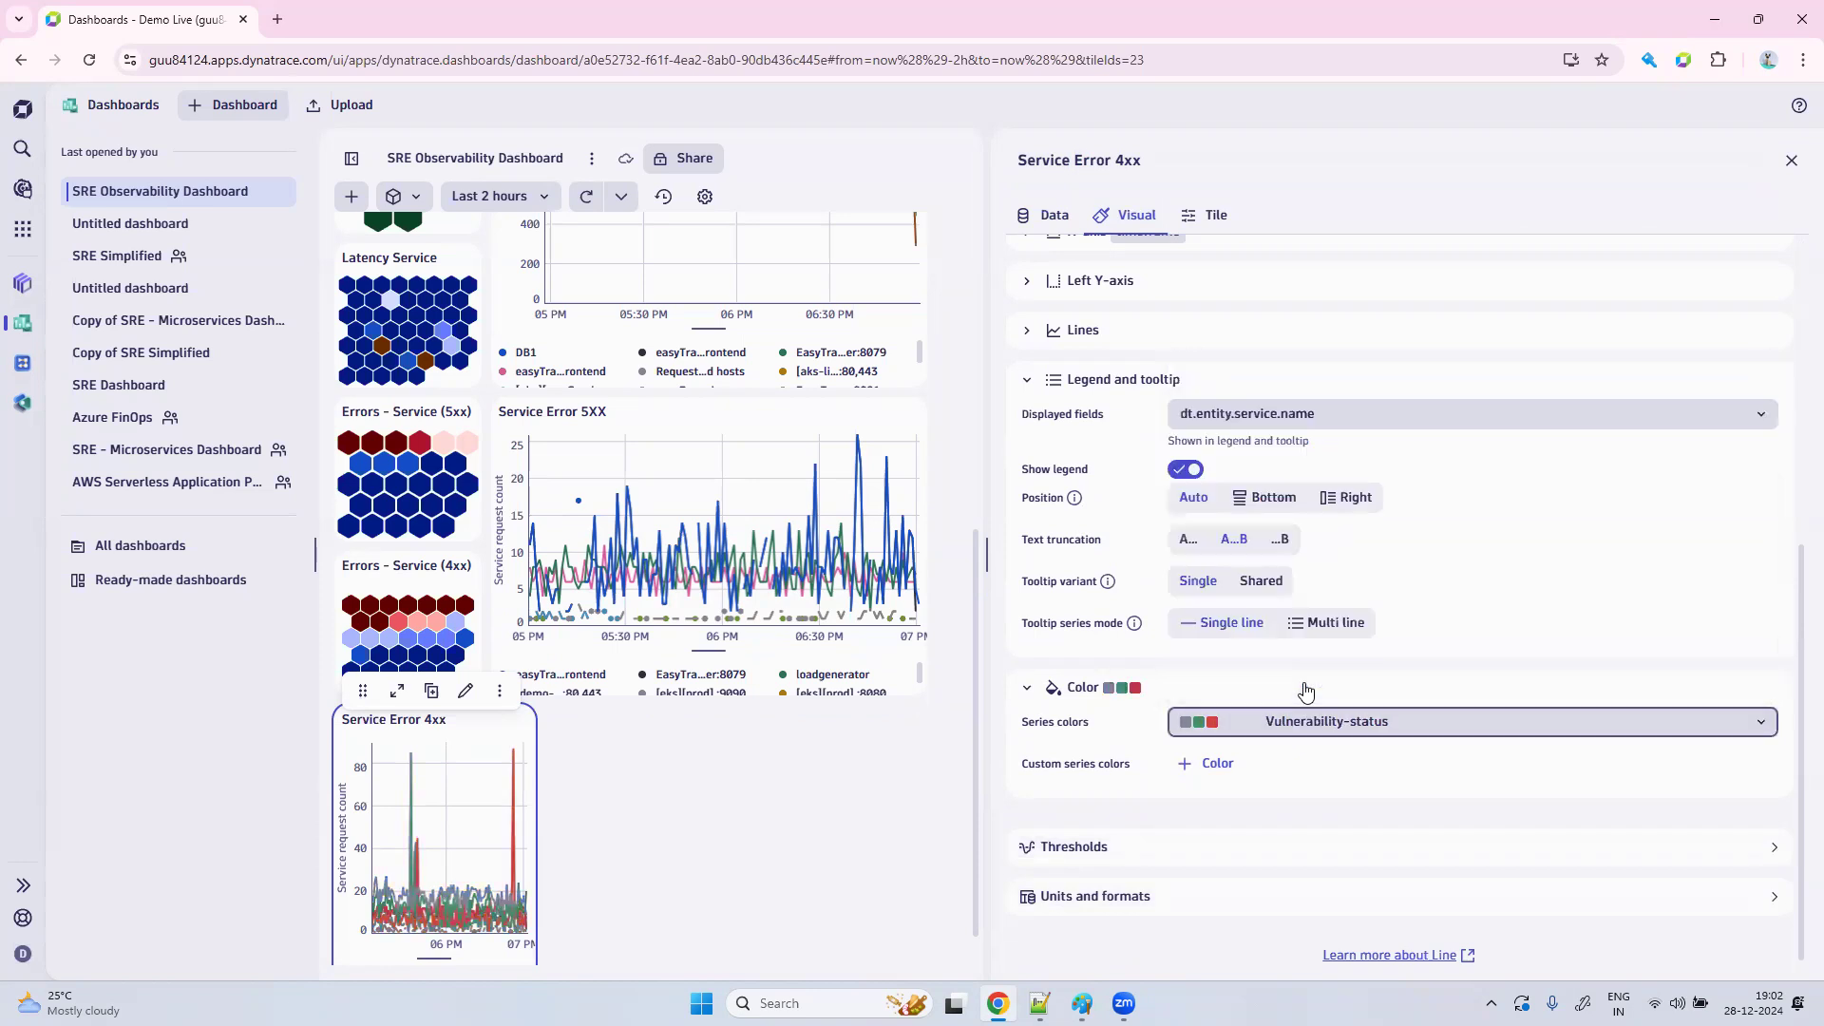
left_click(1326, 724)
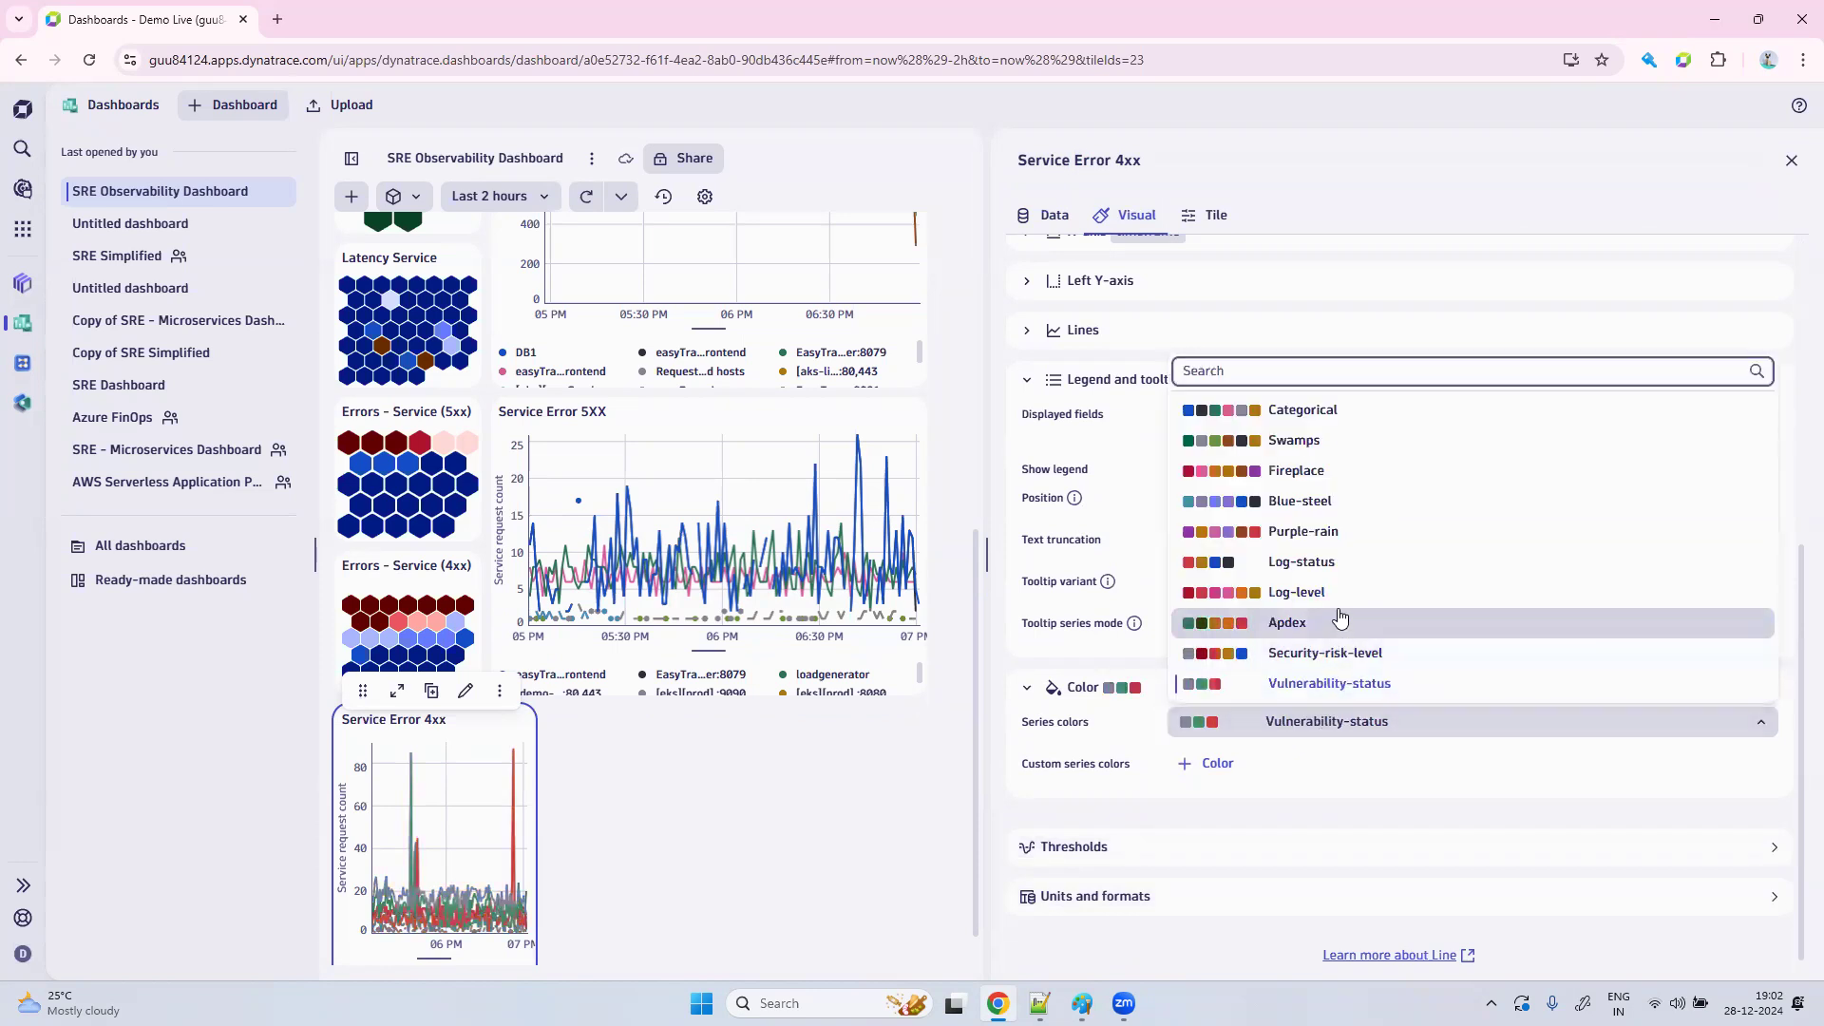
left_click(1393, 478)
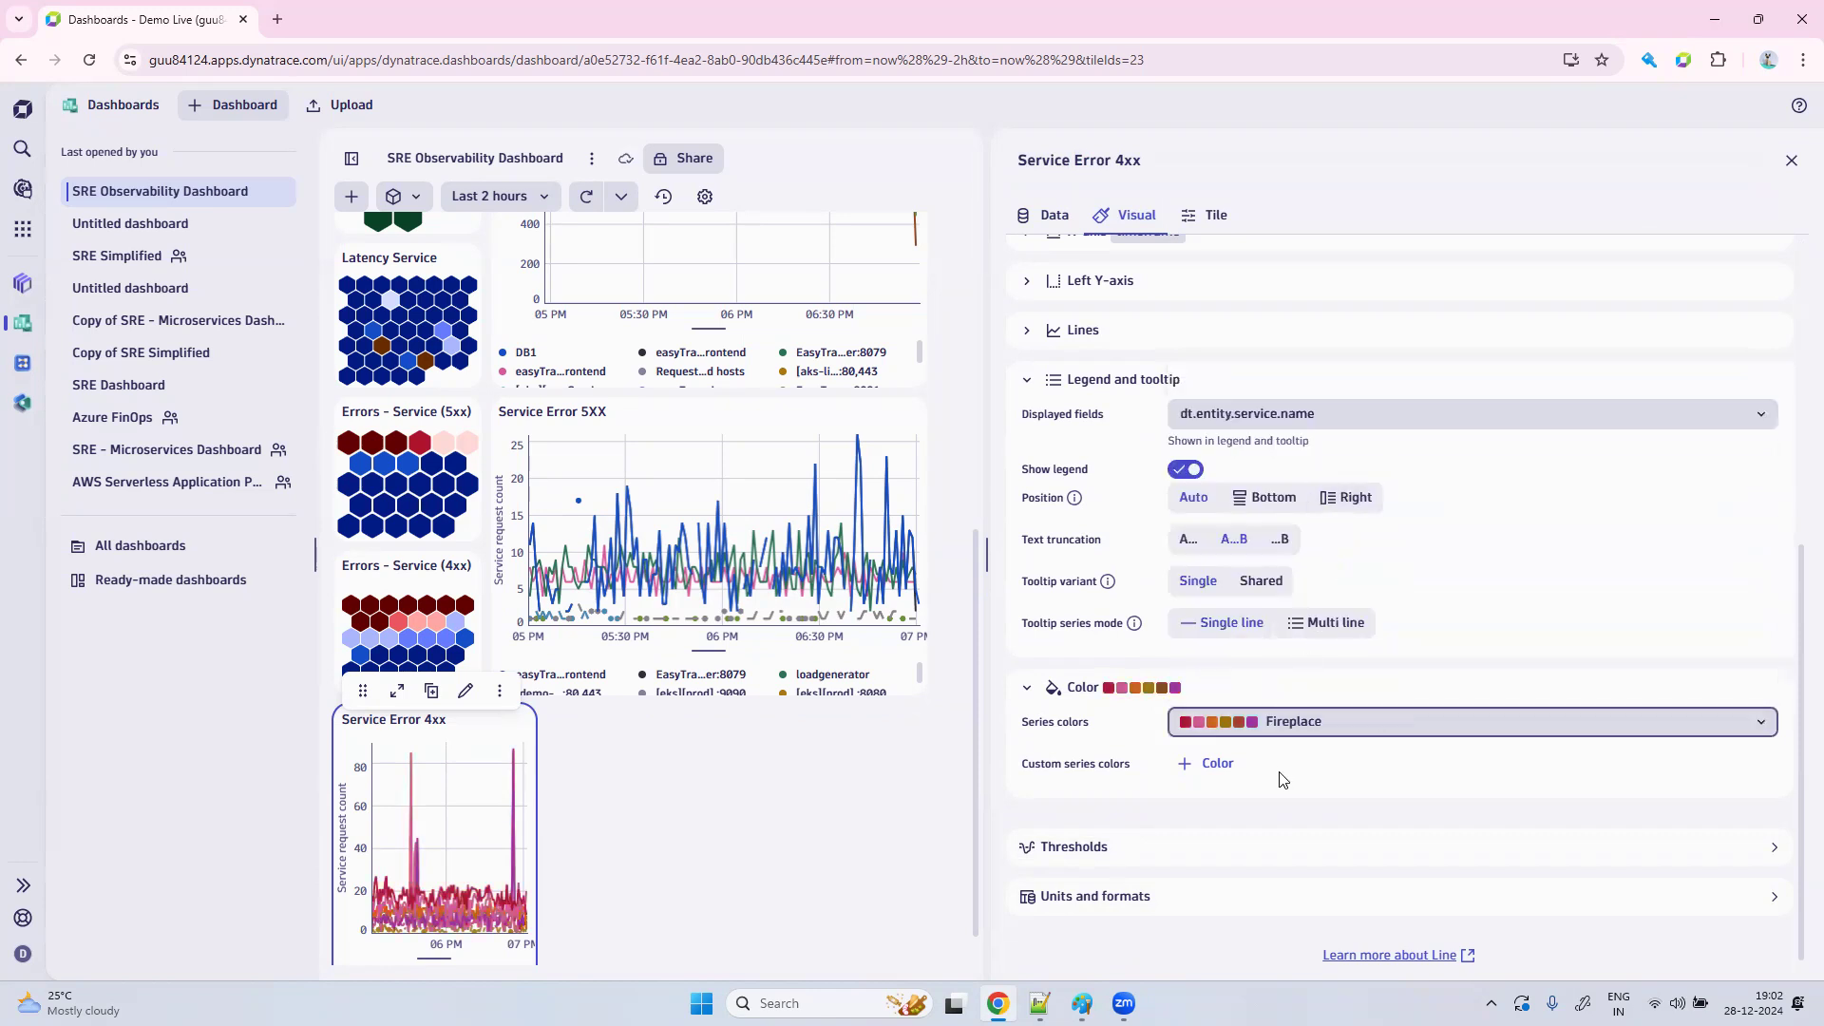
left_click(1326, 724)
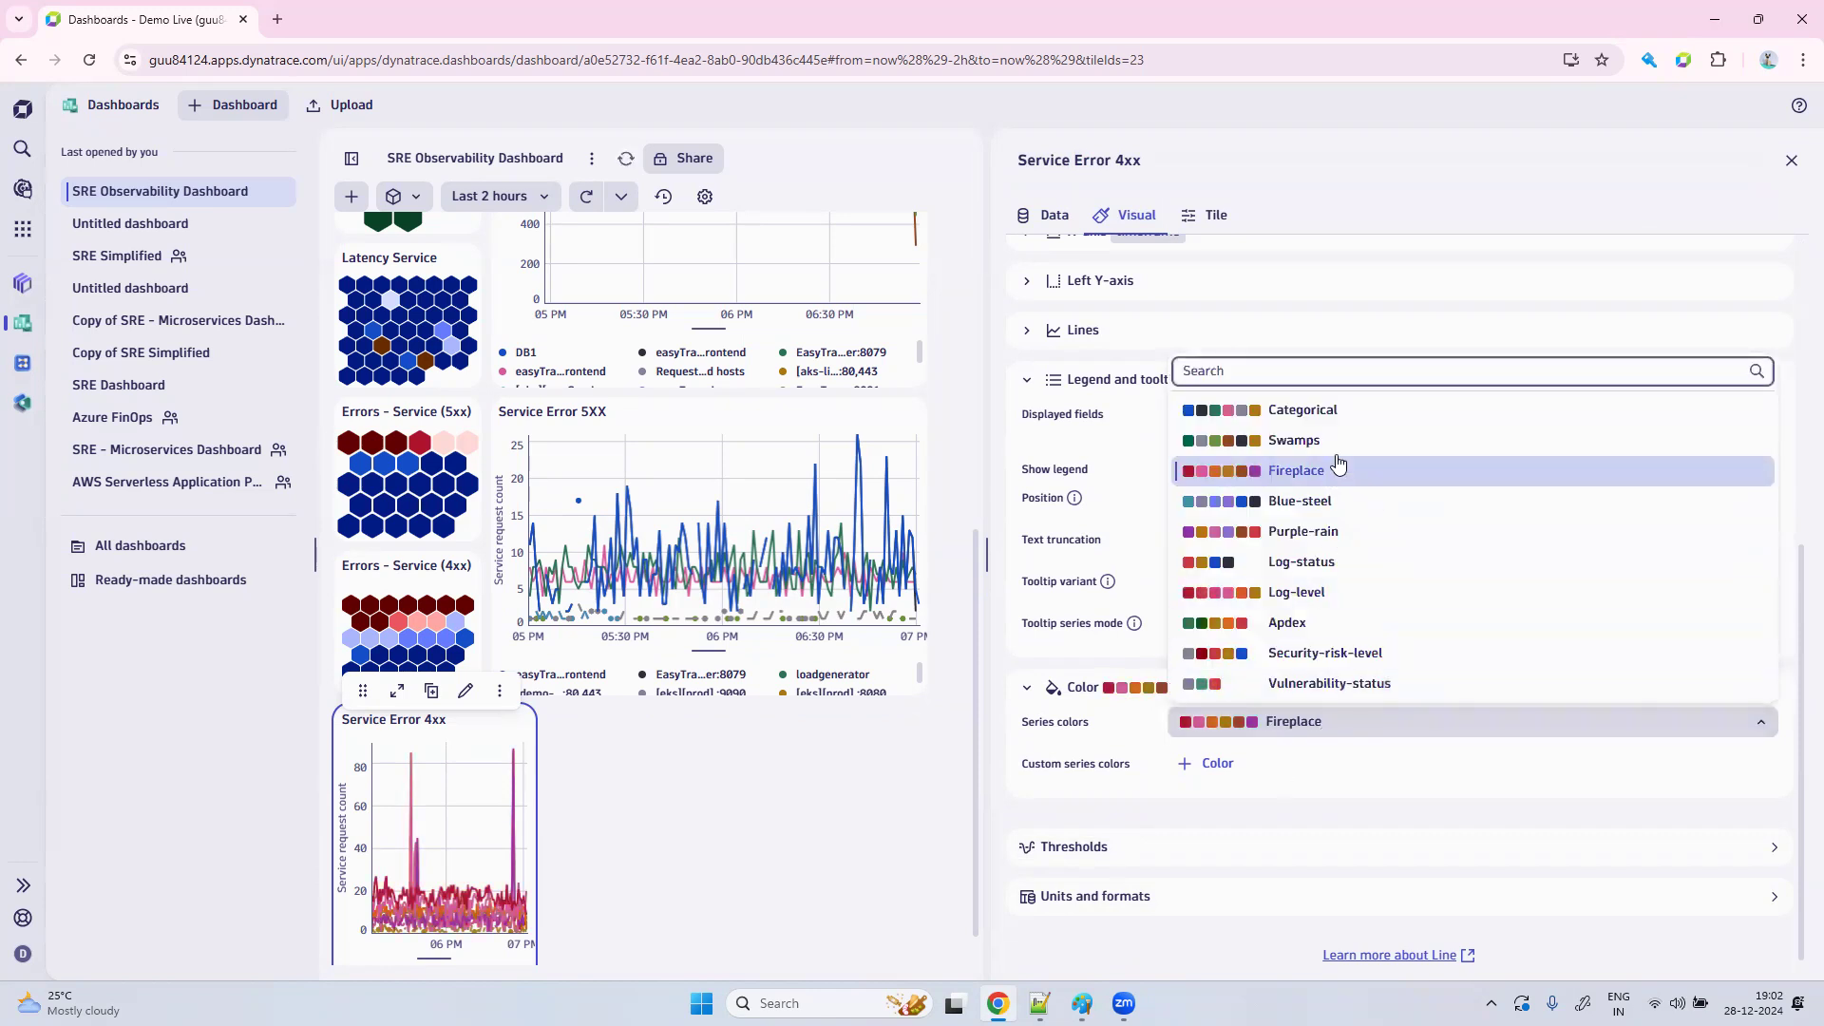
left_click(1362, 428)
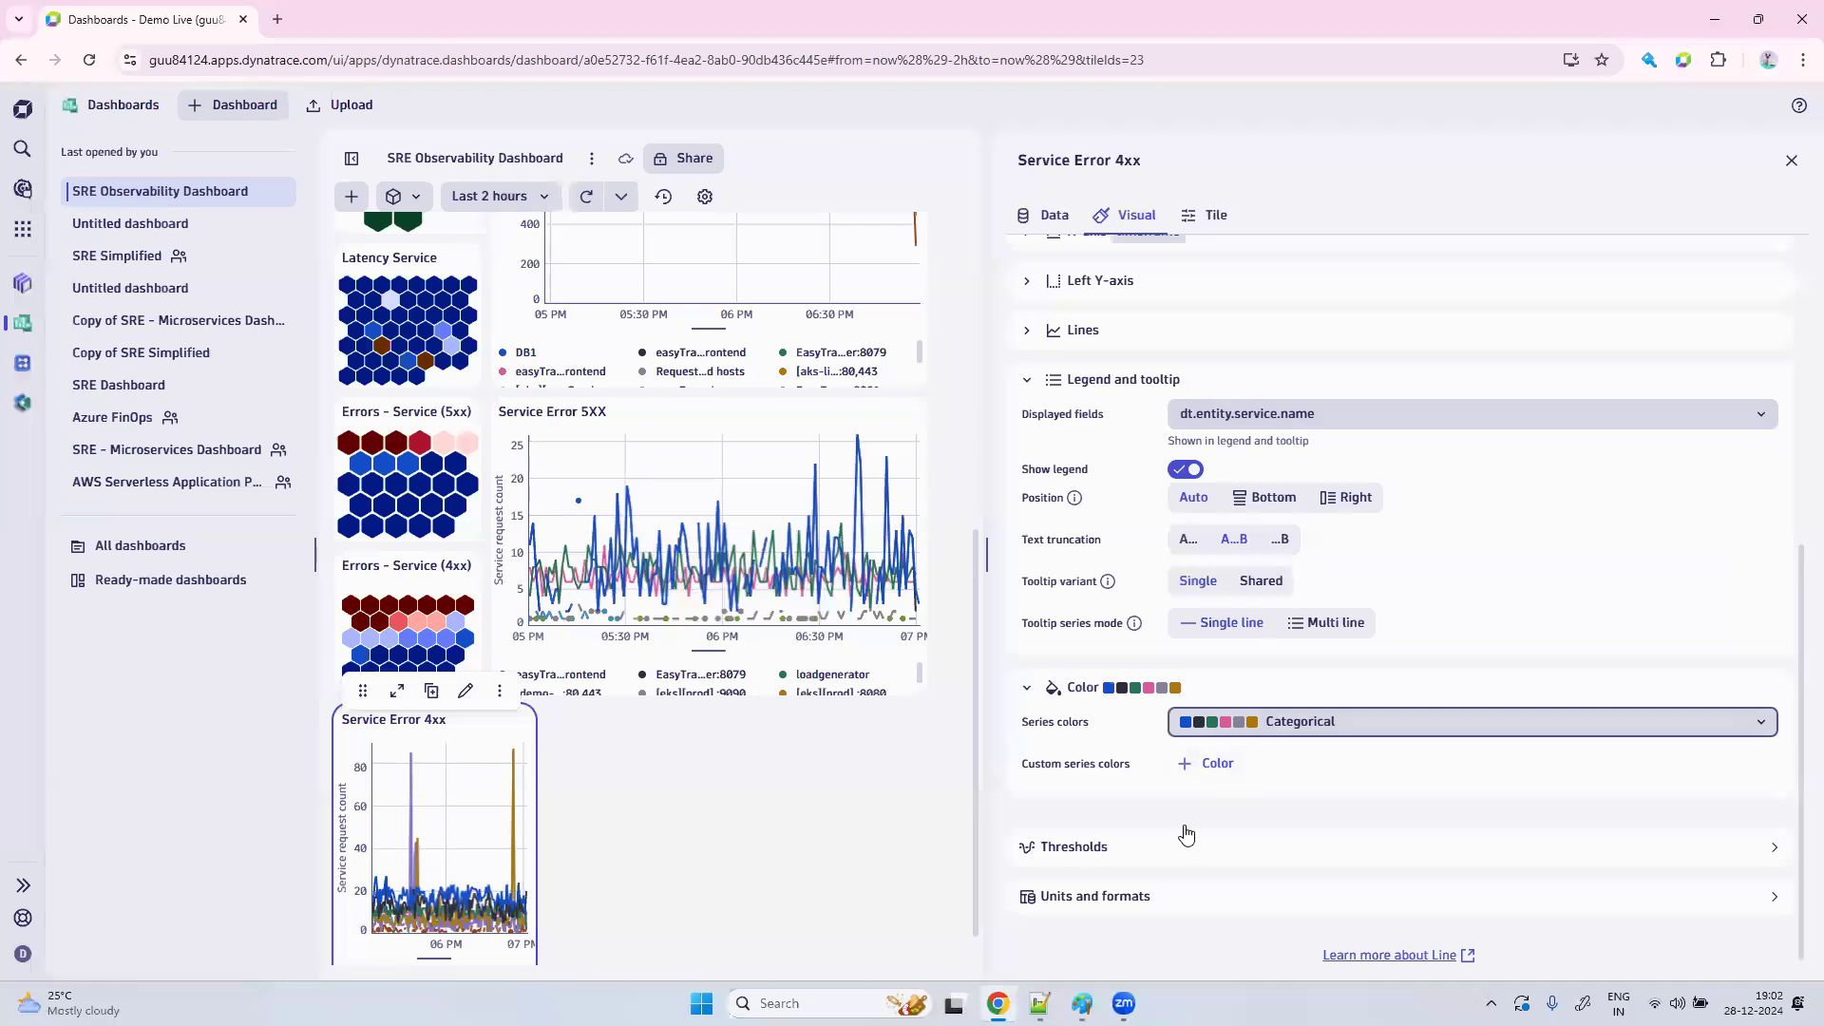
Add a unit override for the count field with 0 decimals to the Service Error 4xx tile and close its editor.
left_click(1094, 897)
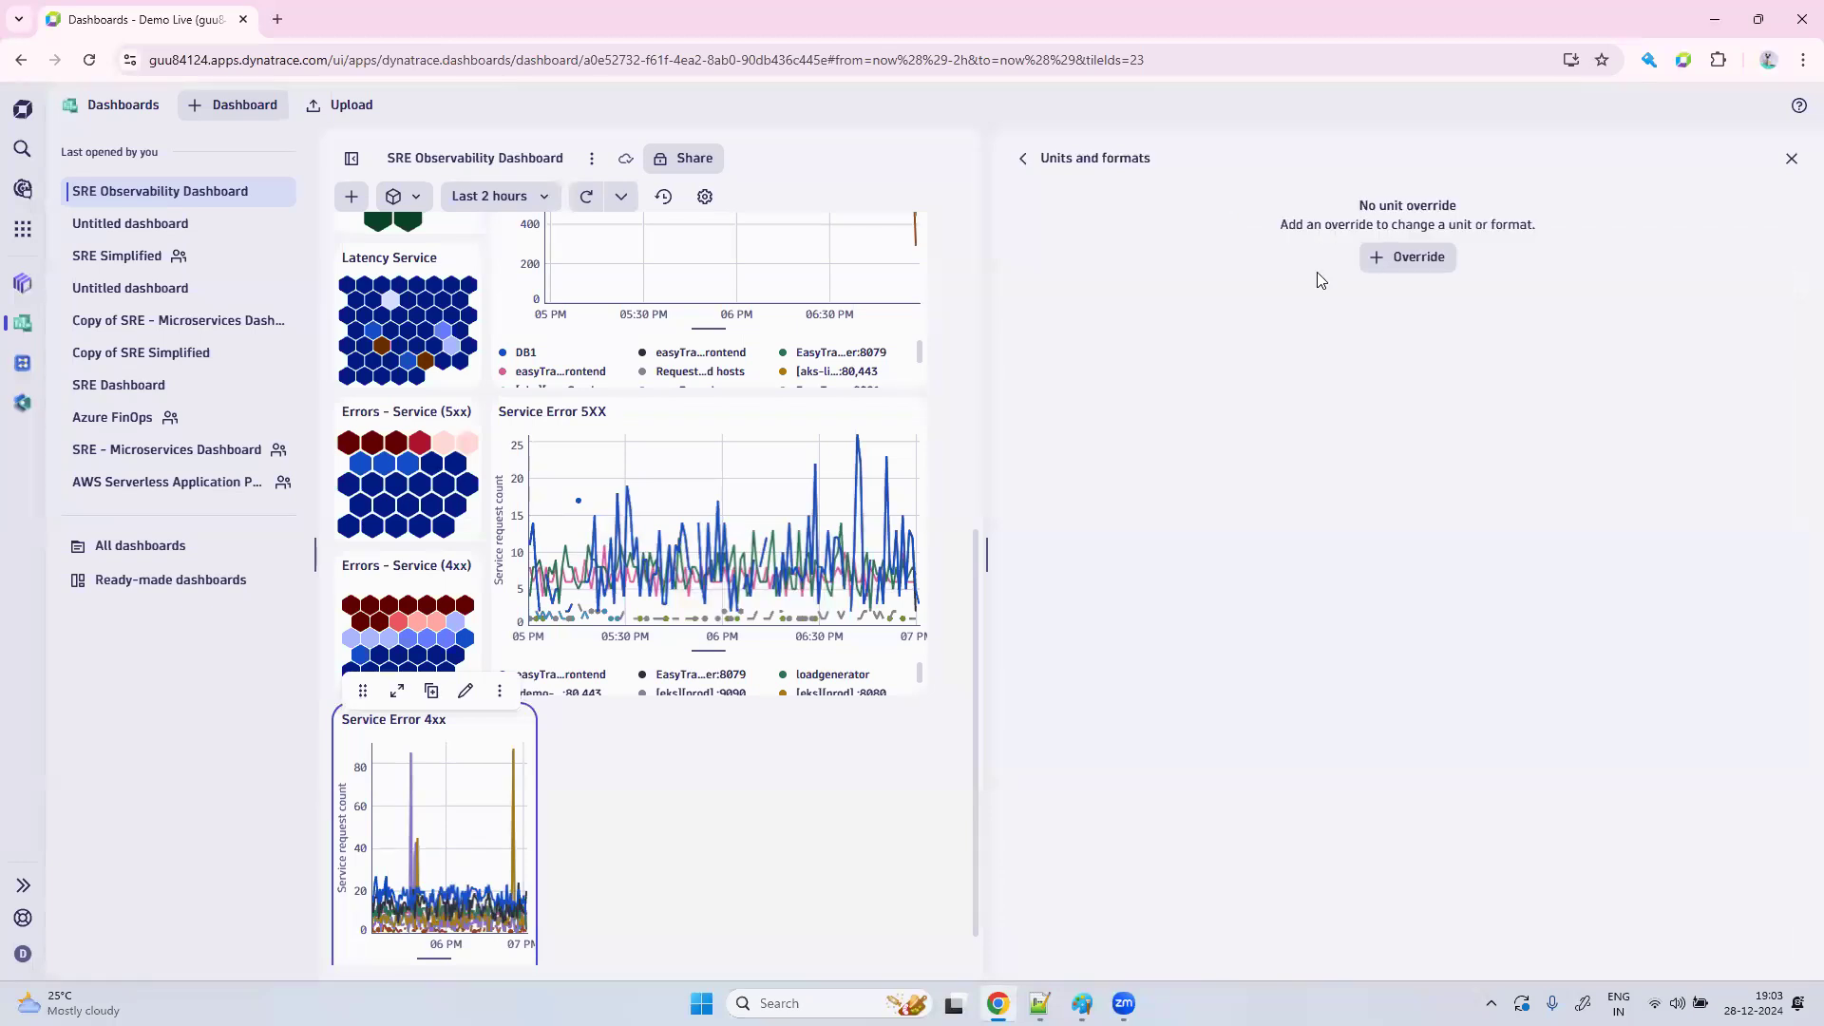
left_click(1405, 255)
left_click(1172, 237)
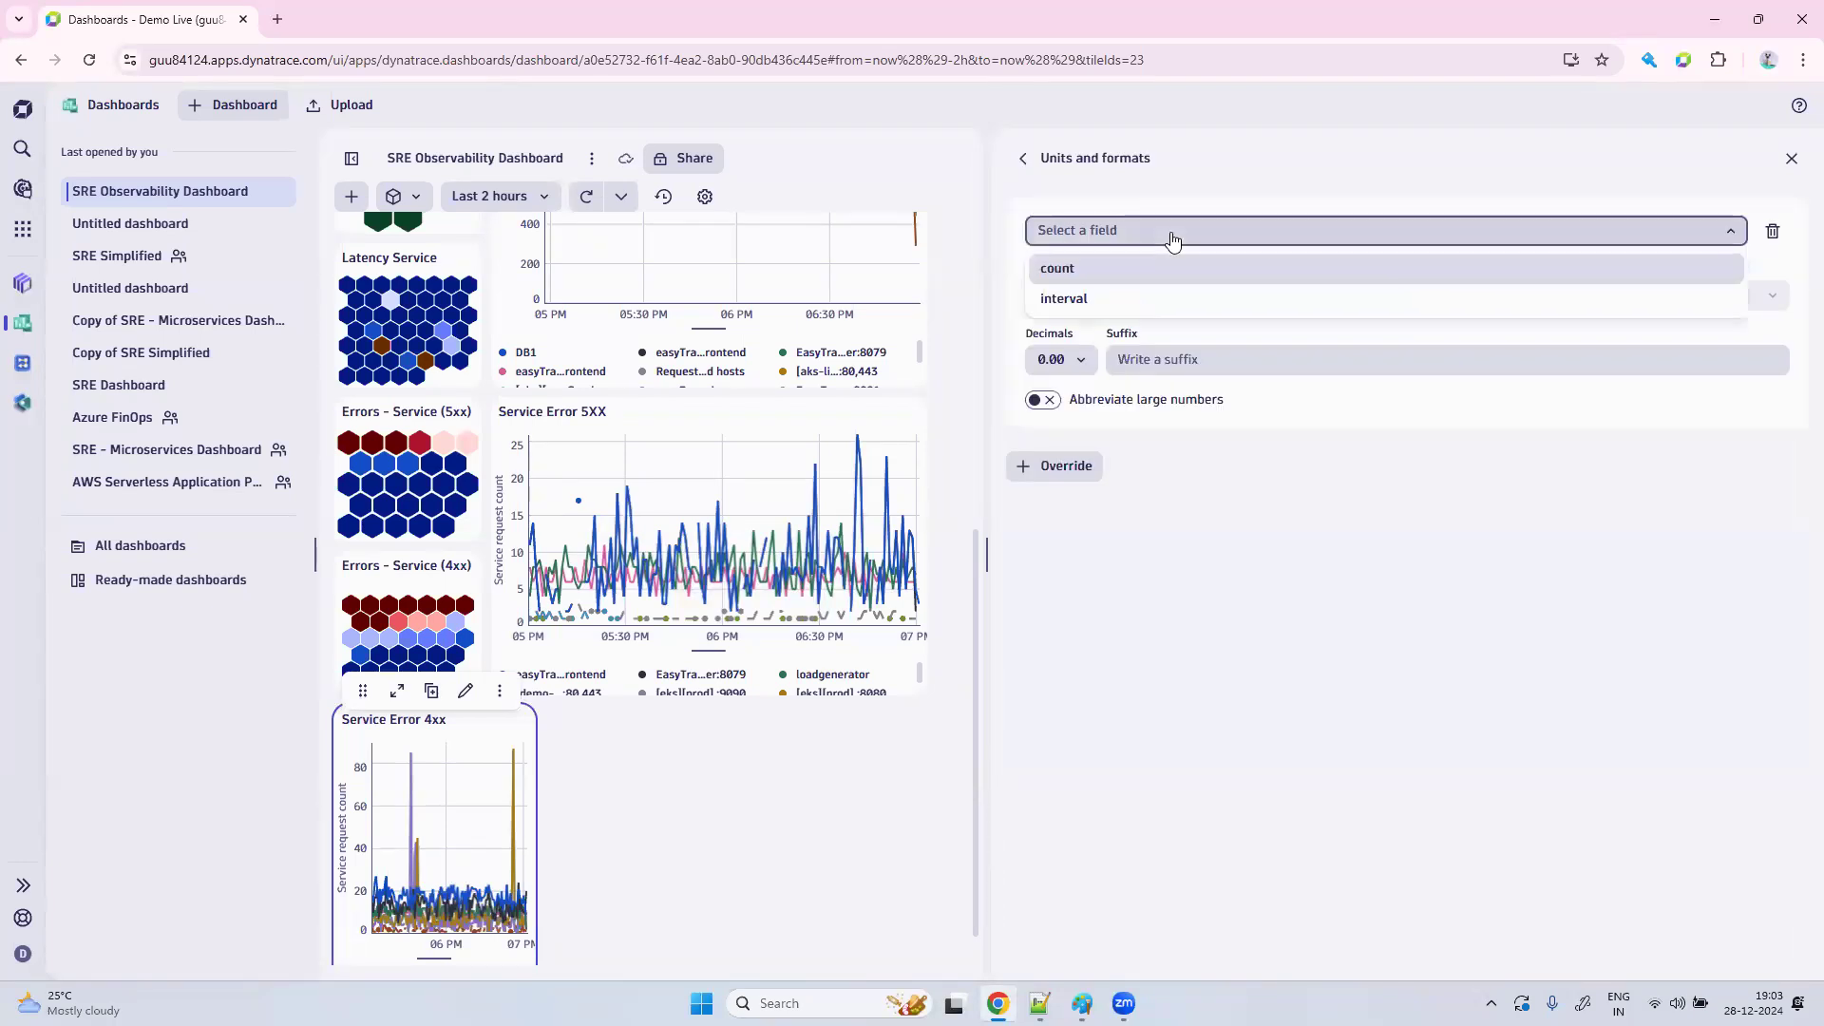
left_click(1116, 273)
left_click(1064, 359)
left_click(1062, 398)
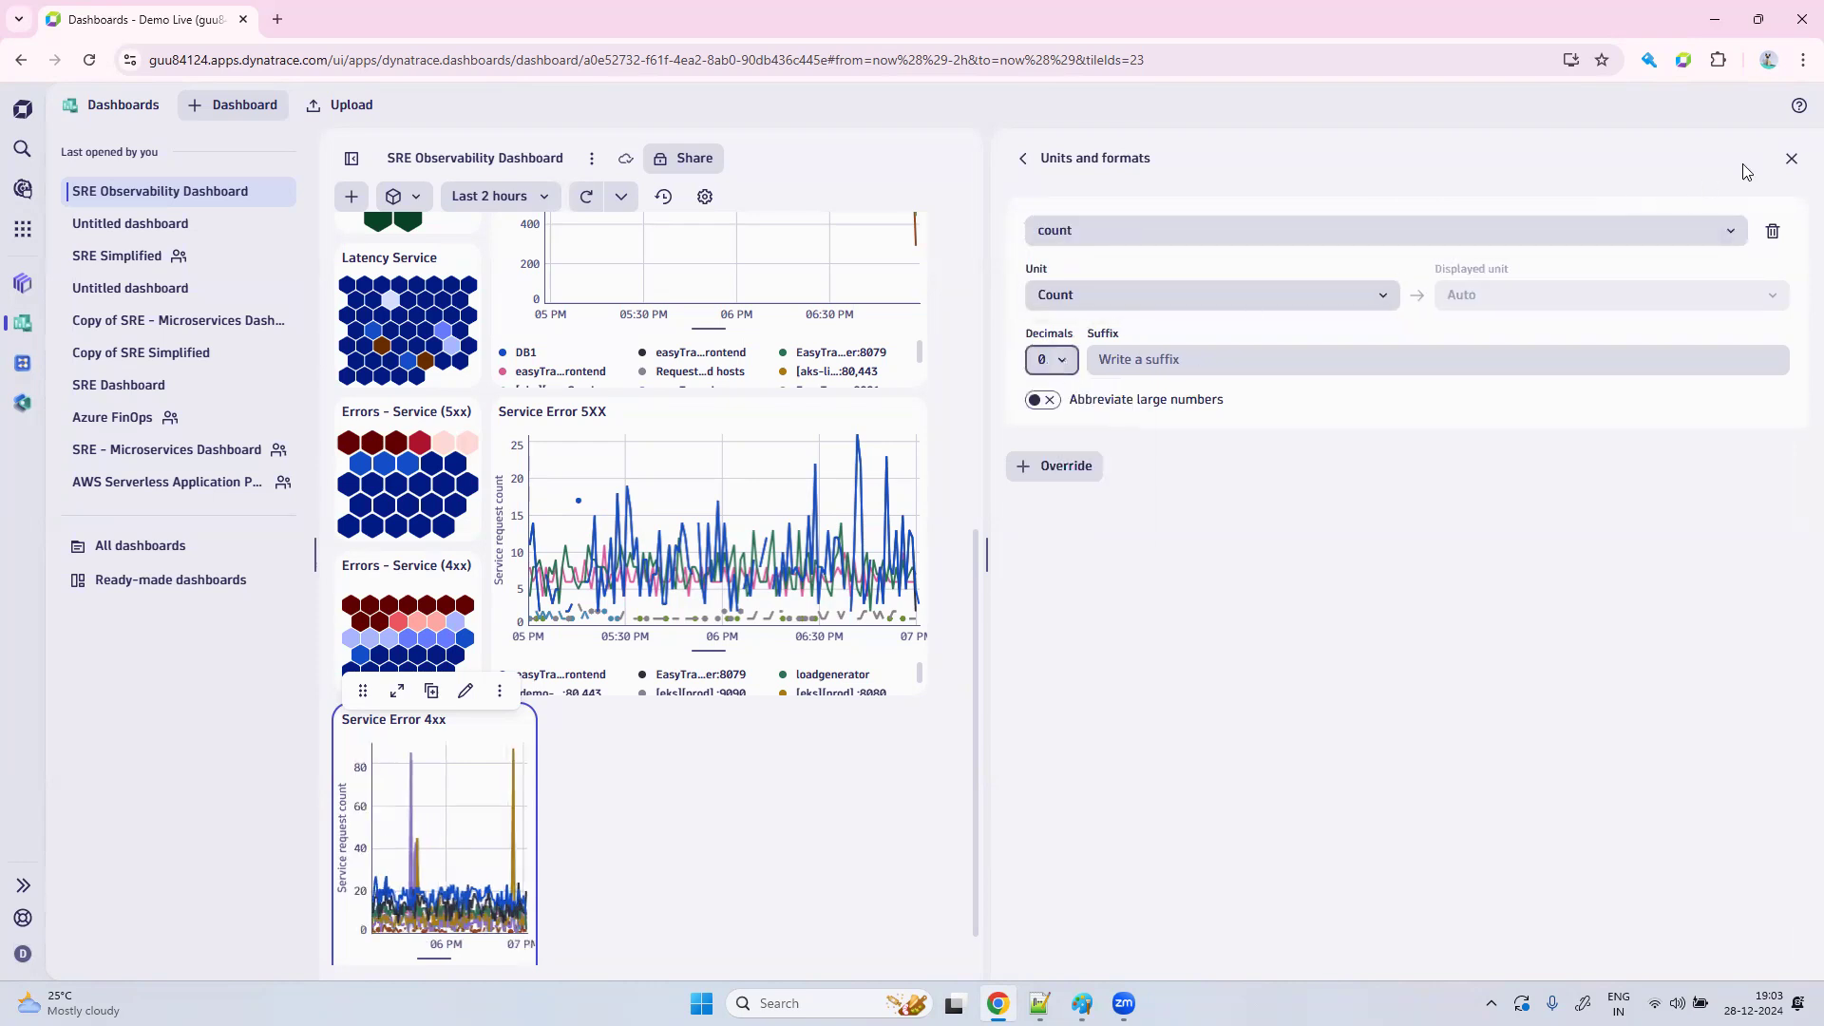
left_click(1792, 160)
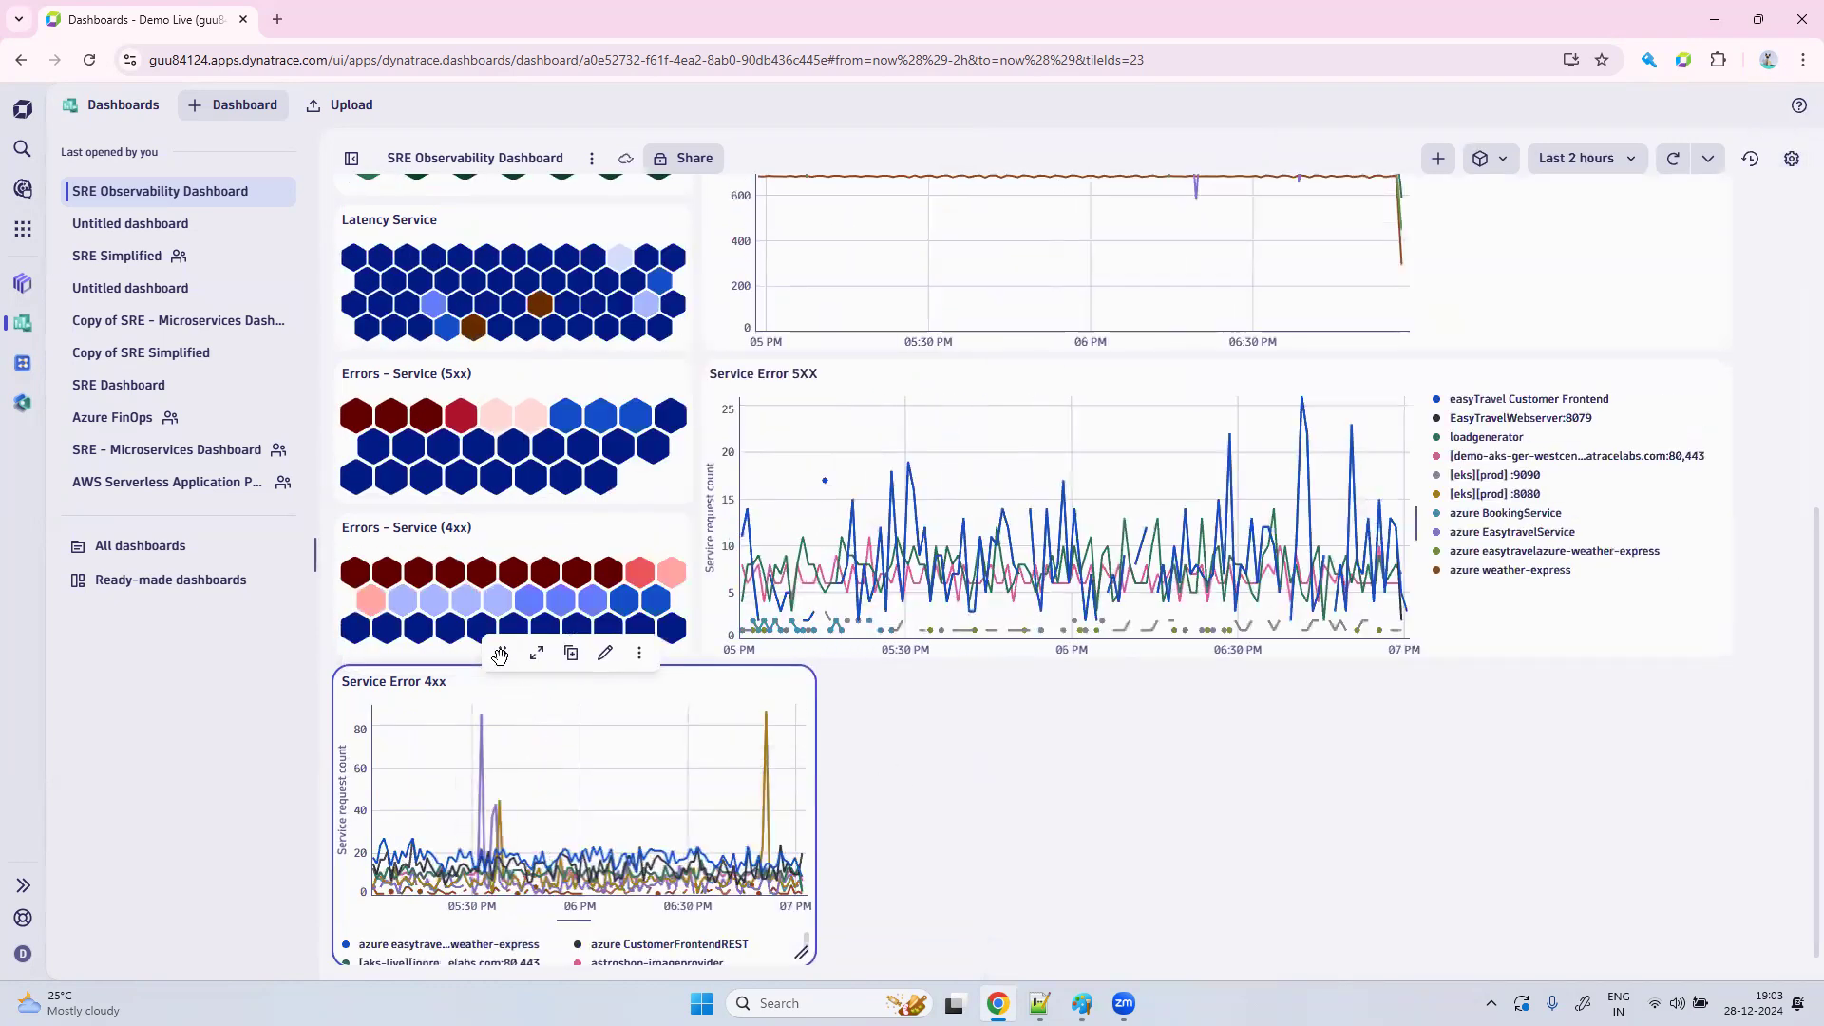
Move the Service Error 4xx tile directly beneath the Service Error 5XX chart and widen it to the same width.
left_click_drag(500, 652, 877, 653)
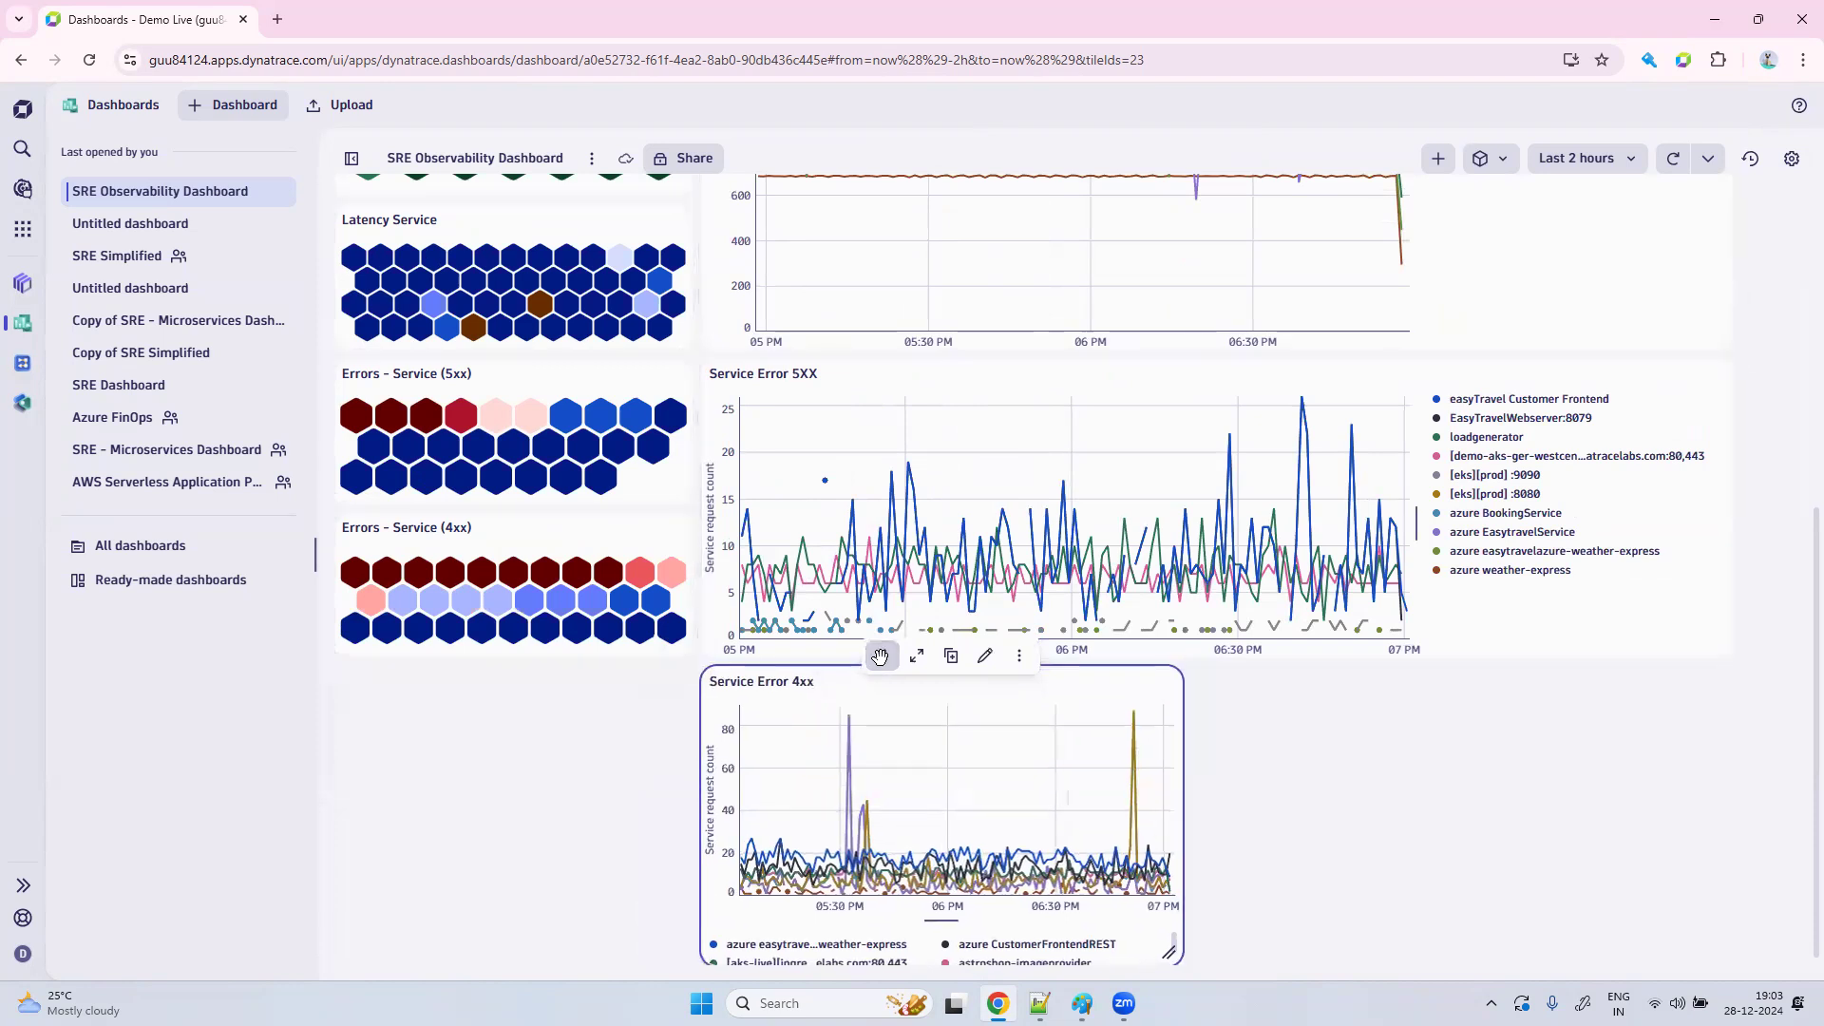
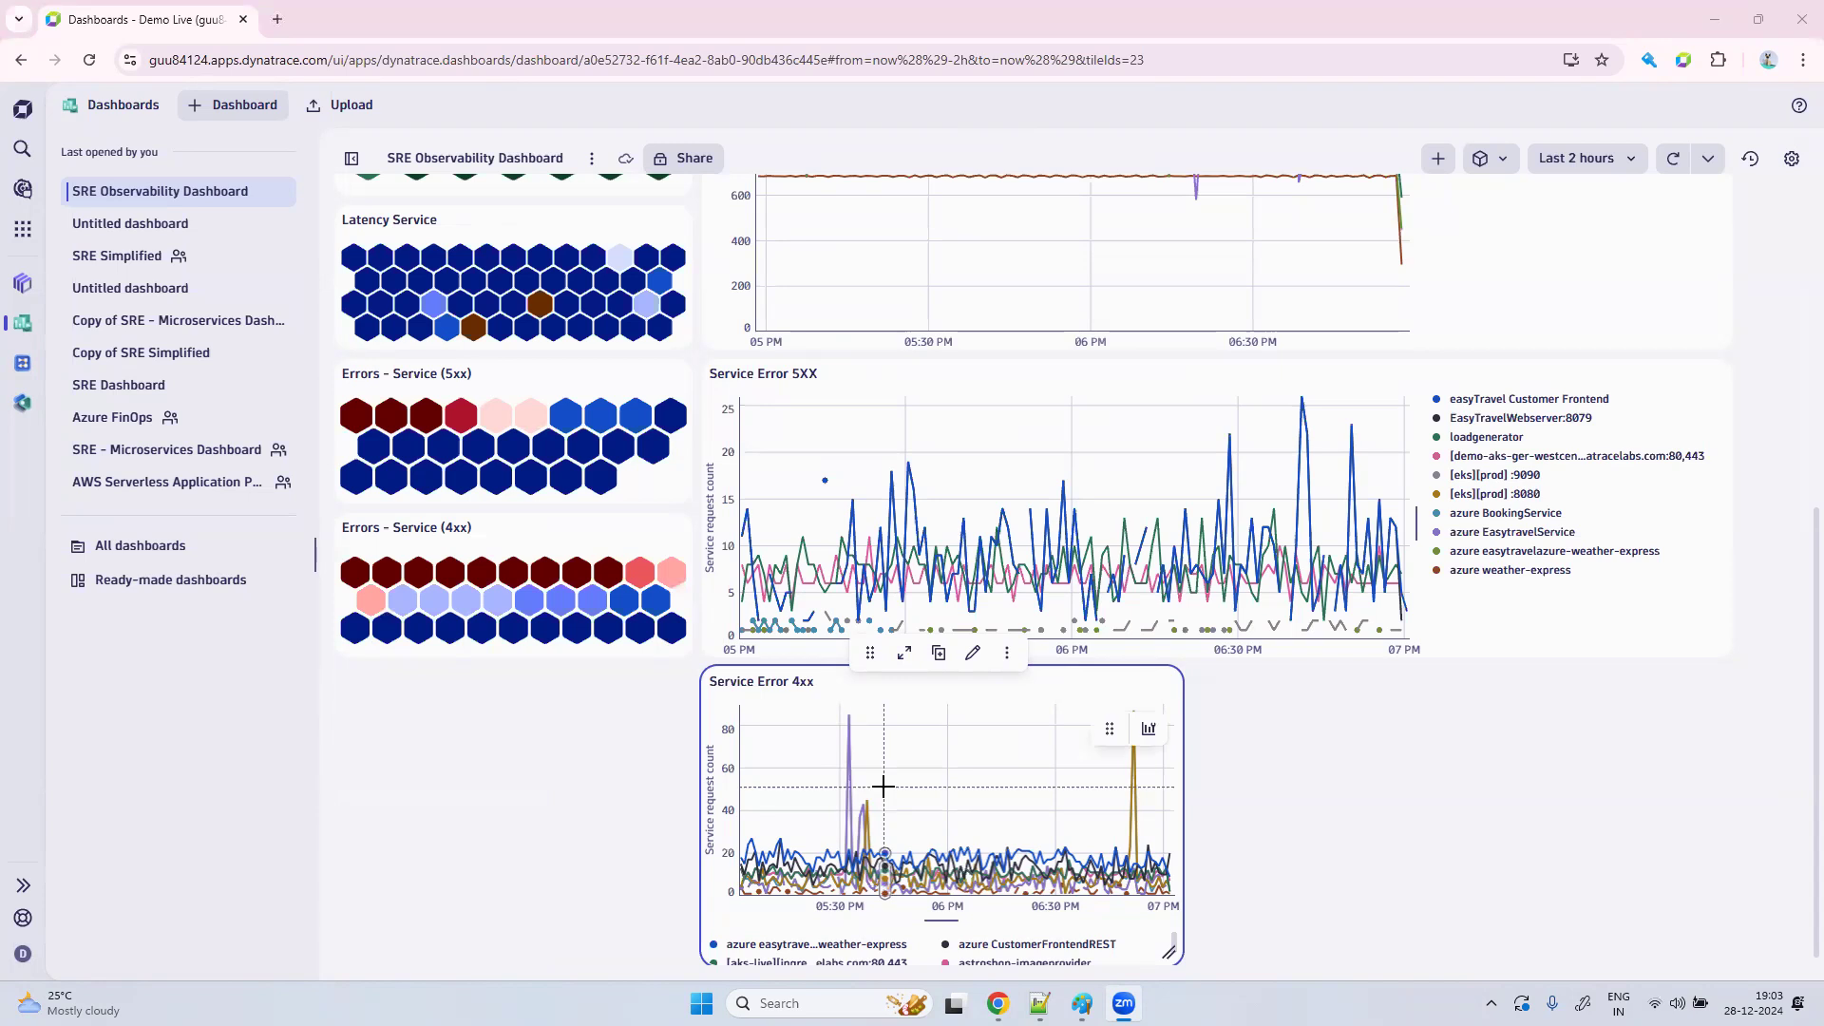
left_click_drag(1226, 944, 1718, 914)
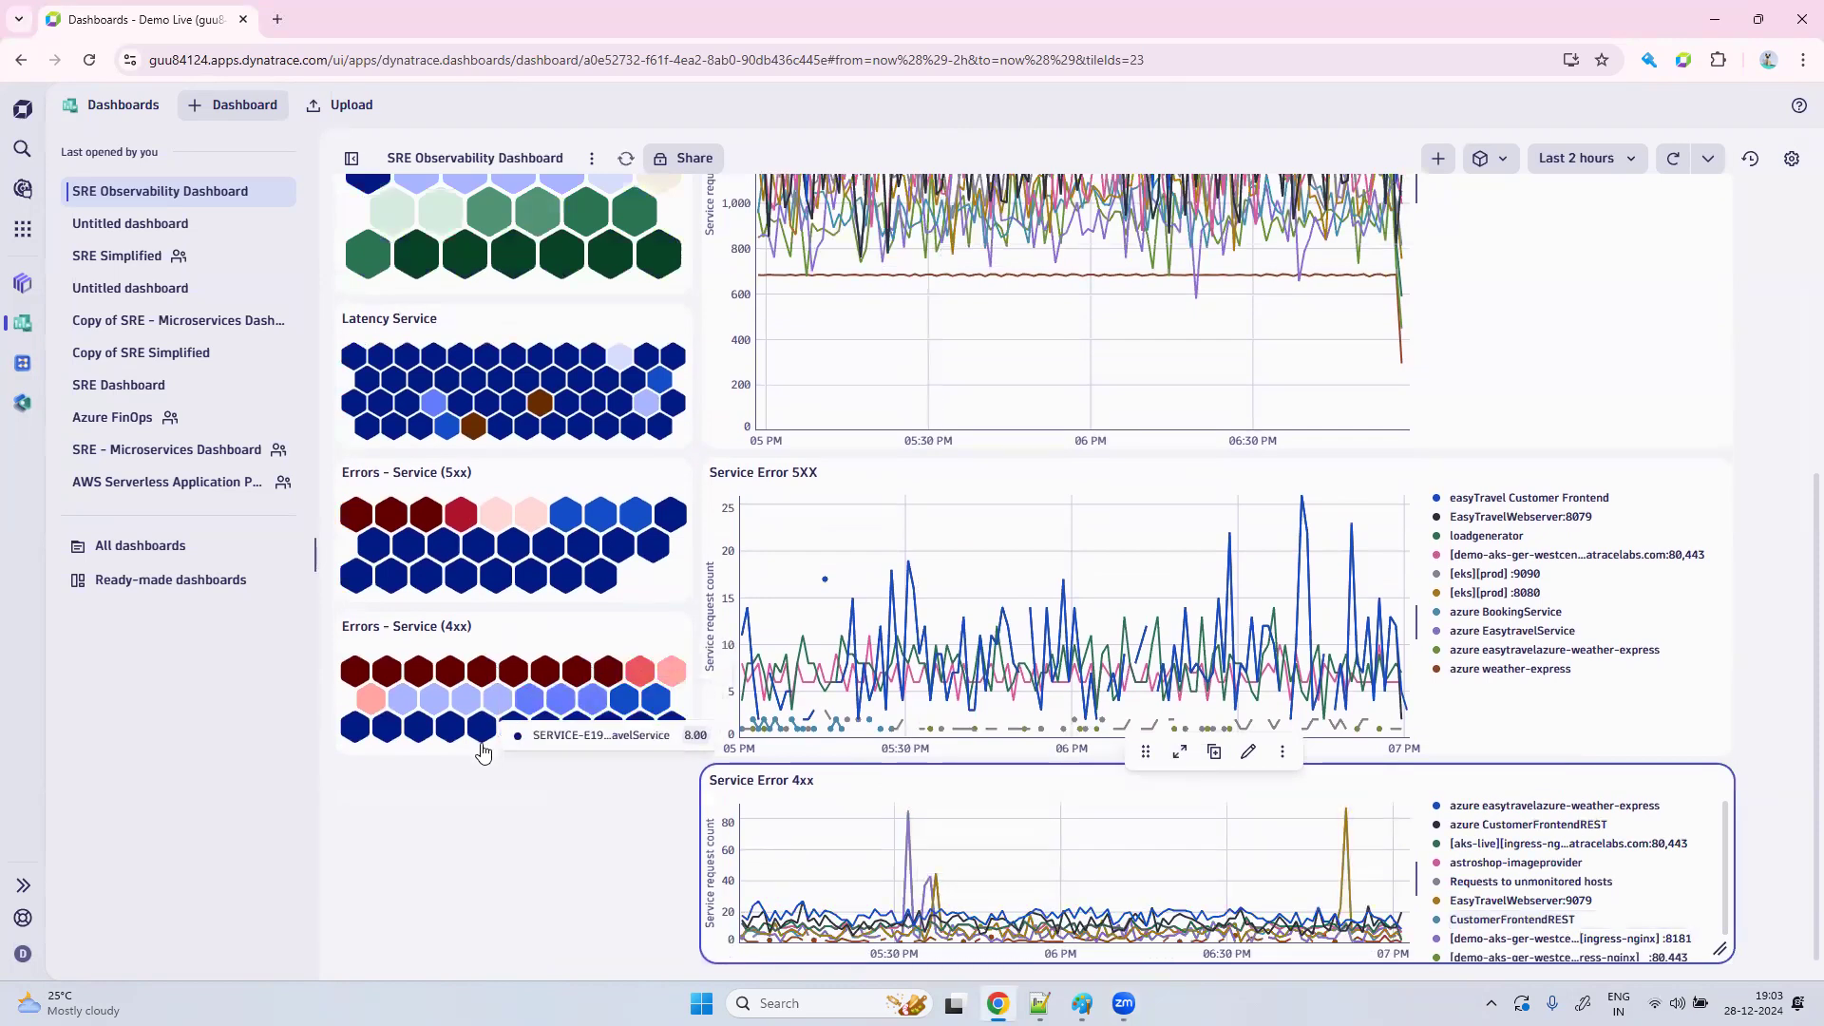
Resize the Errors - Service (5xx) and Errors - Service (4xx) honeycomb tiles to match the heights of their neighbouring Service Error charts.
left_click(453, 635)
left_click_drag(437, 627, 432, 760)
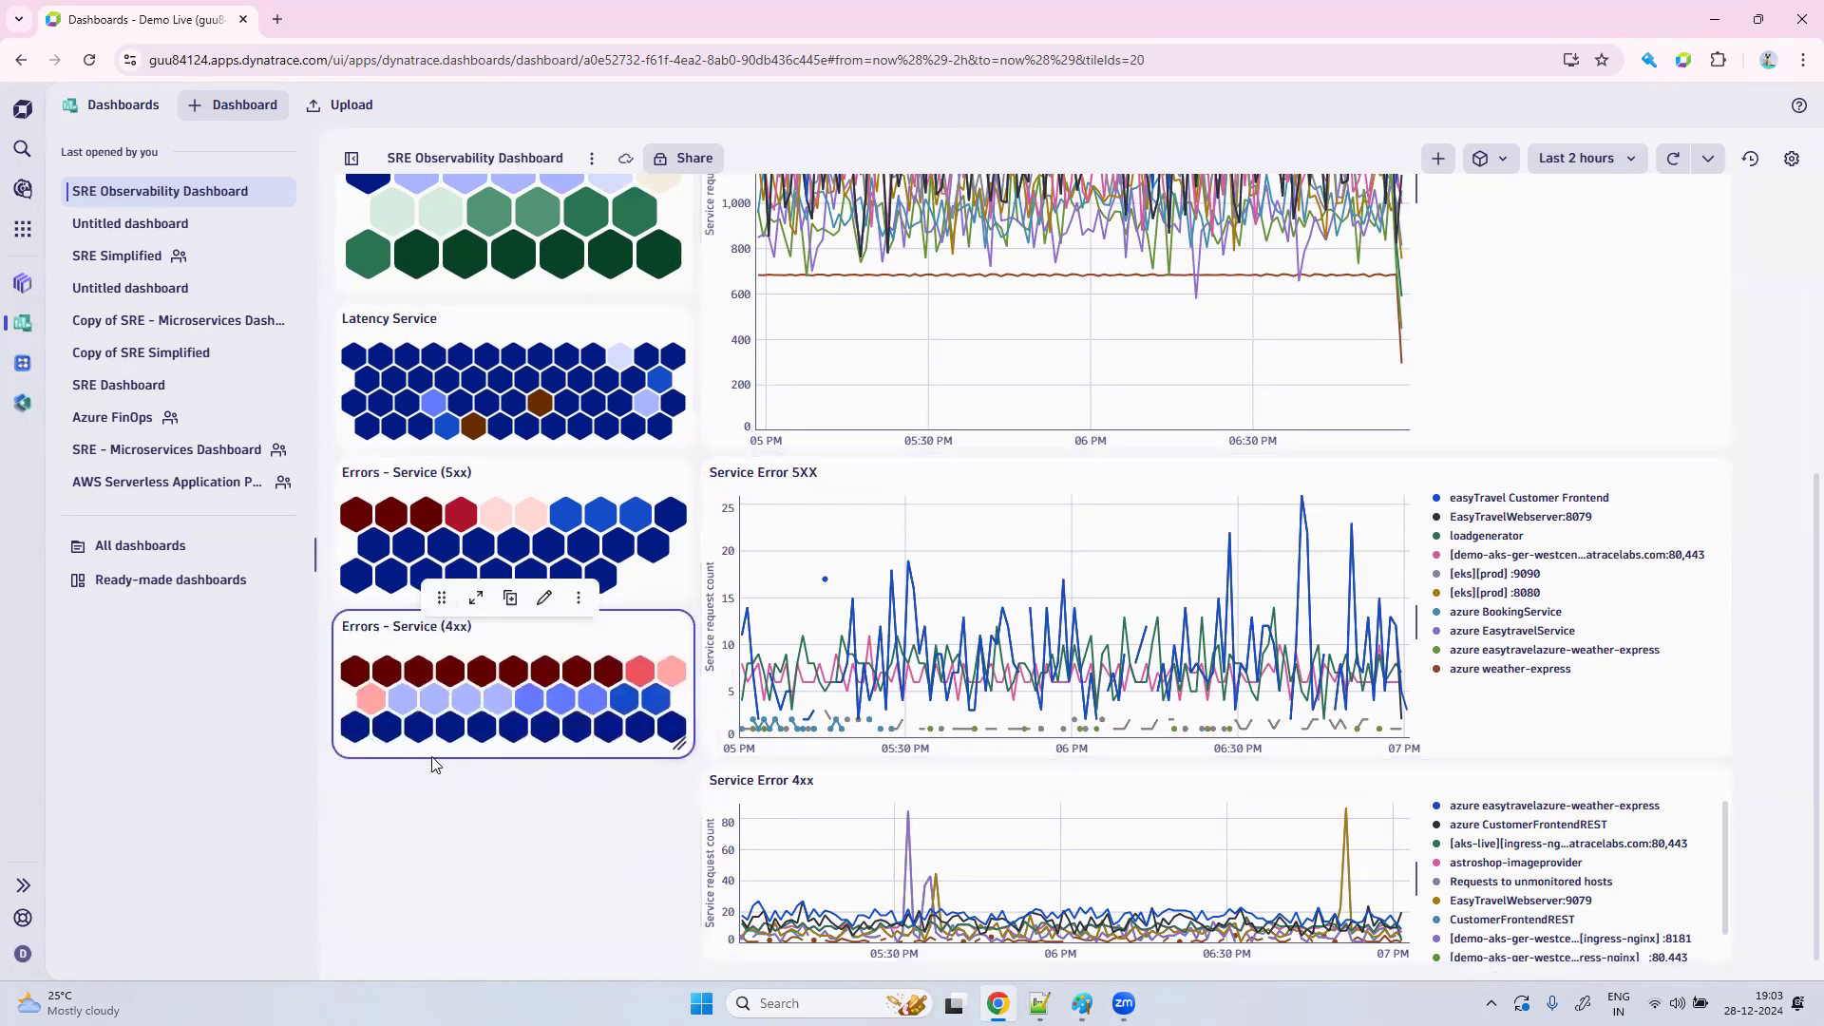
left_click_drag(437, 599, 441, 808)
left_click_drag(676, 745, 683, 956)
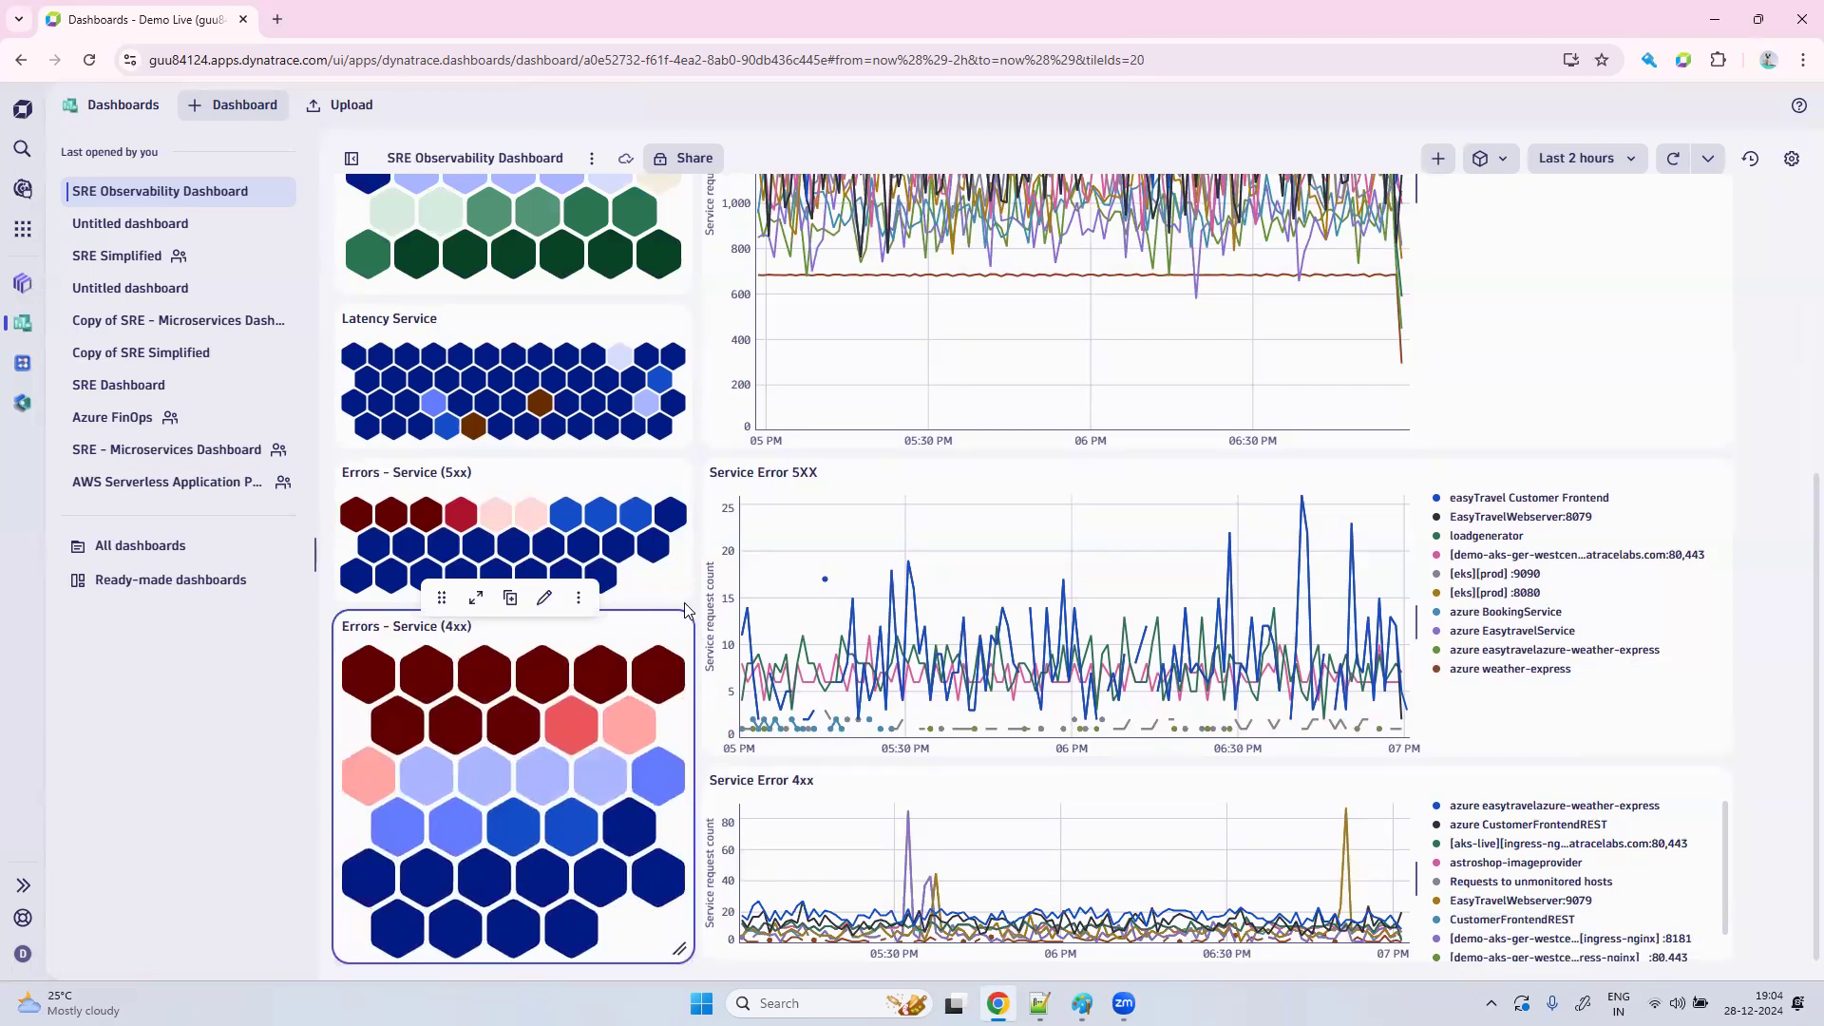
left_click_drag(677, 597, 680, 747)
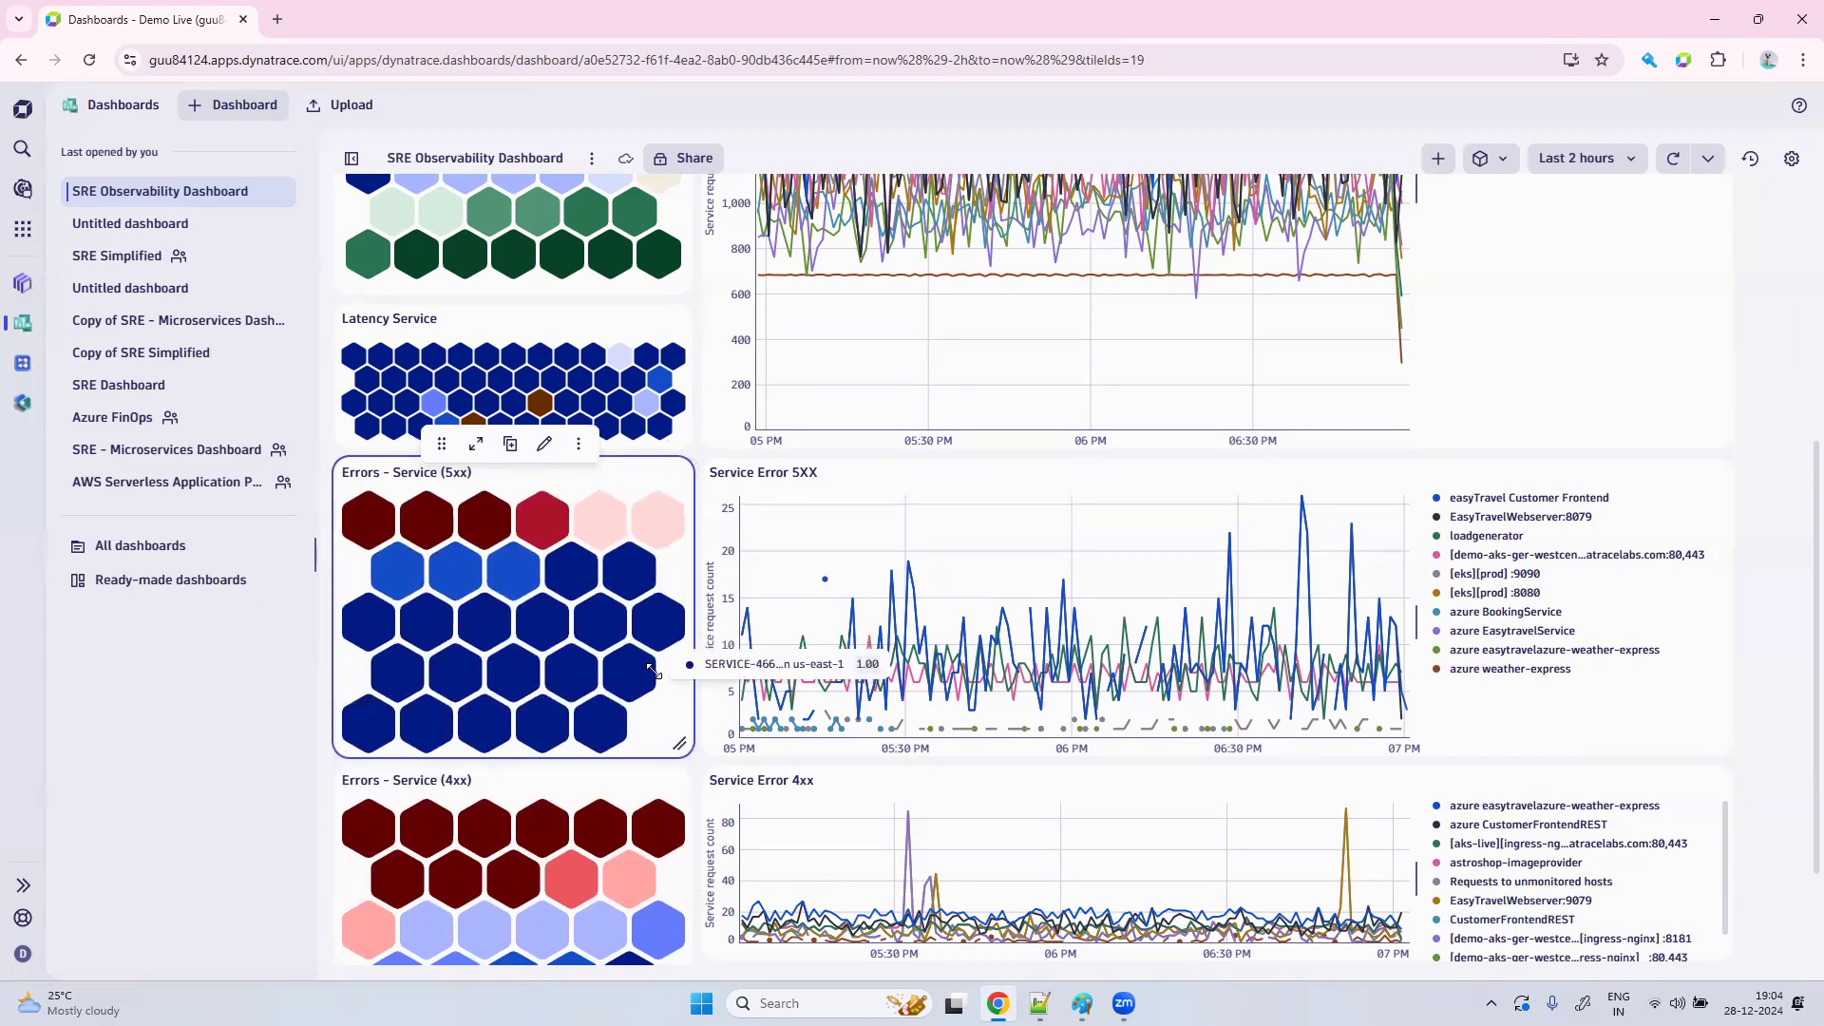
scroll(653, 670, "down", 2)
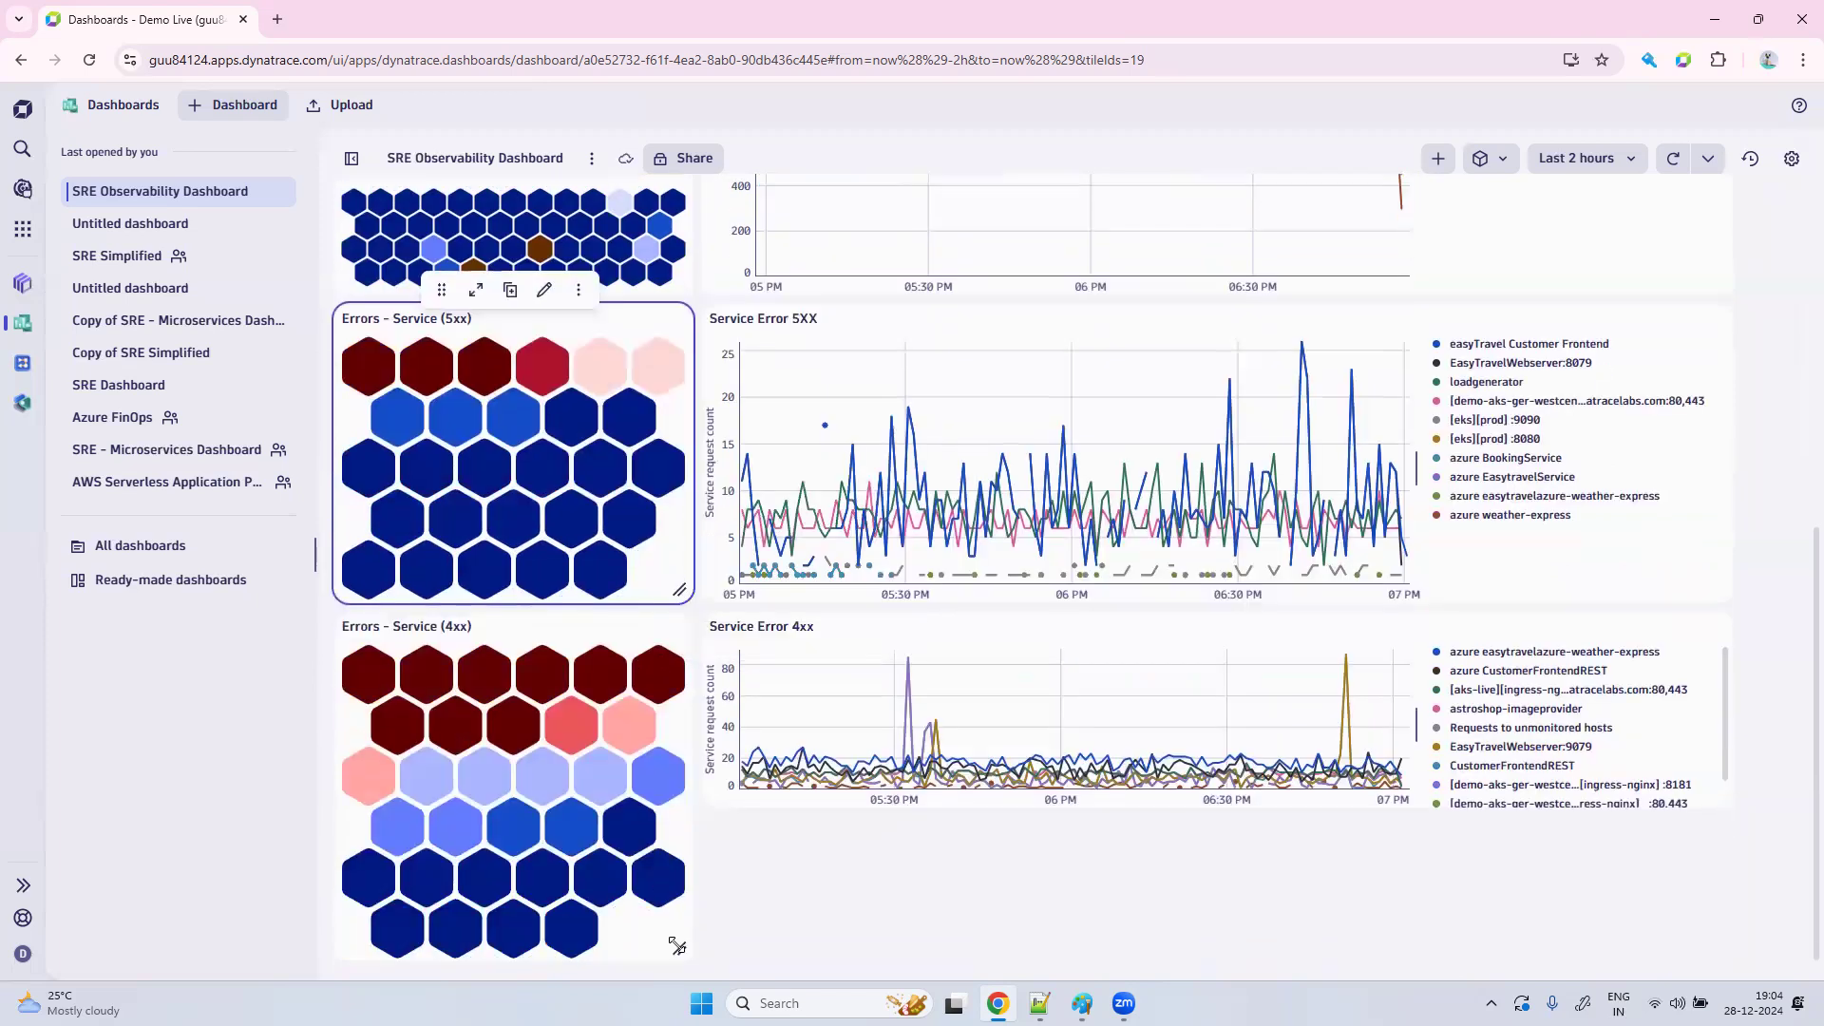
left_click_drag(678, 860, 681, 951)
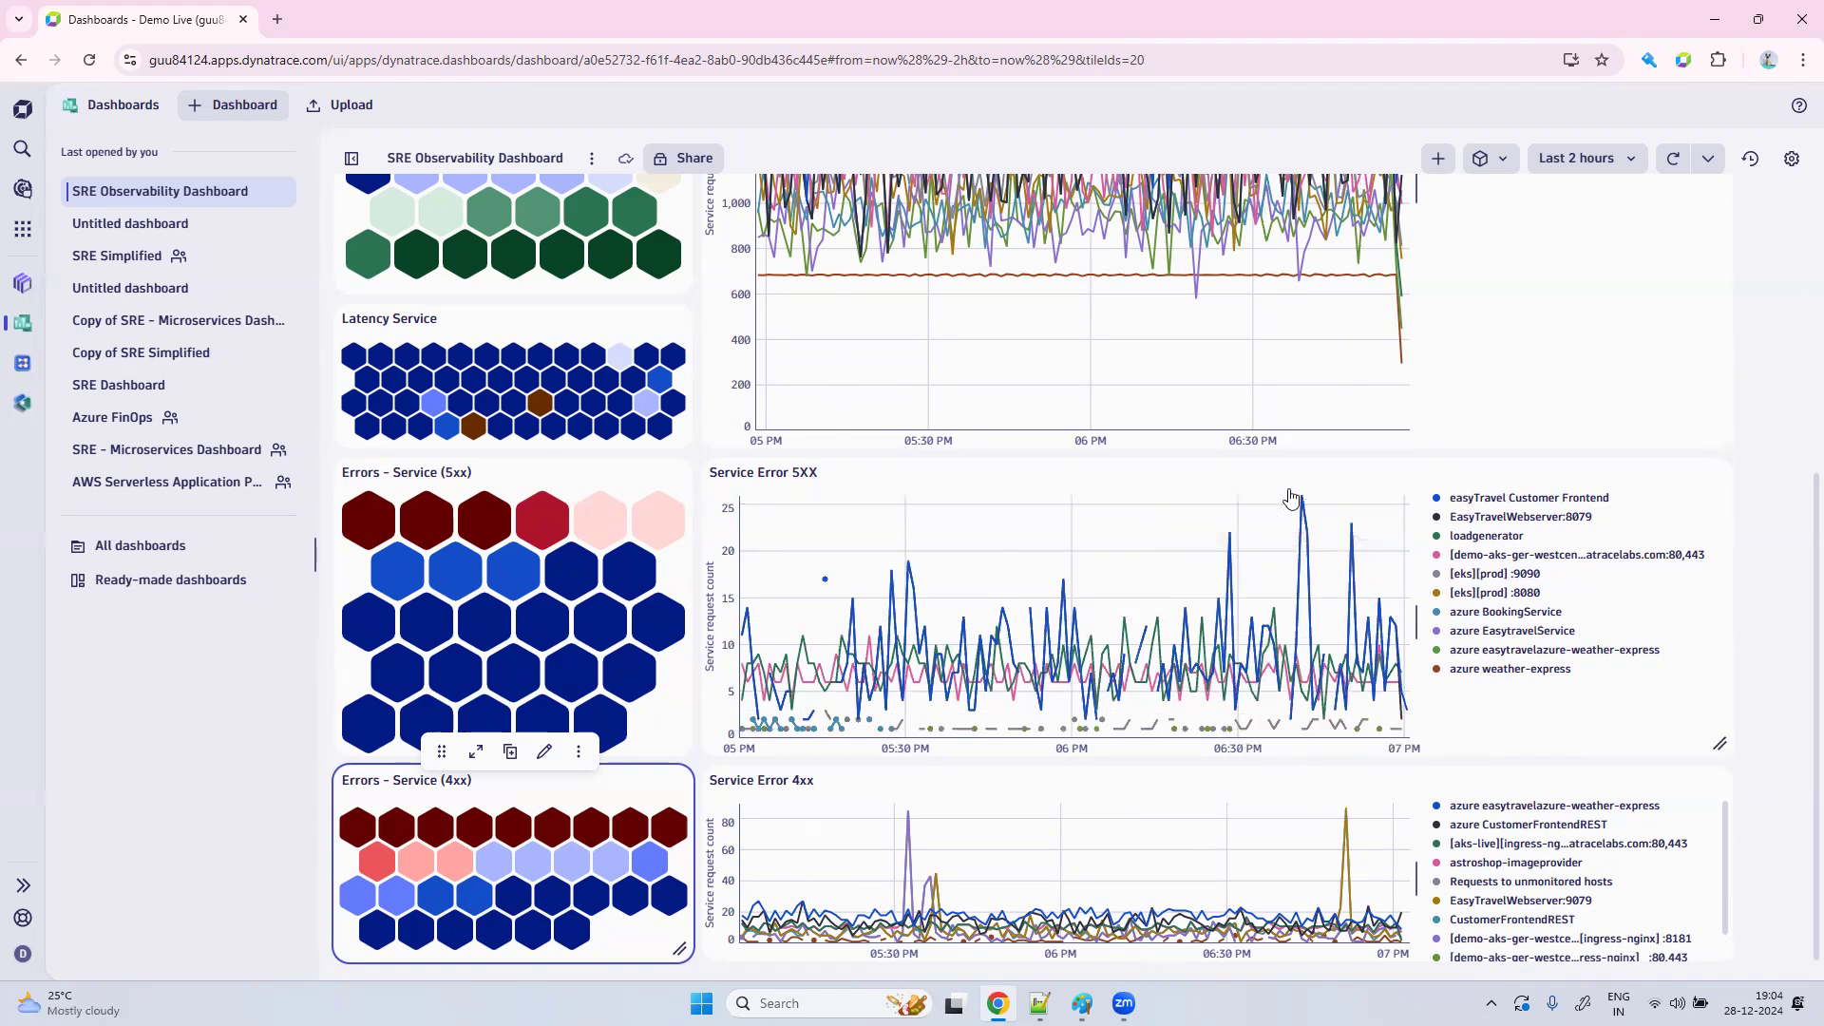
Add a new Metrics tile to the dashboard and title it "Saturation Process CPU %".
left_click(1440, 162)
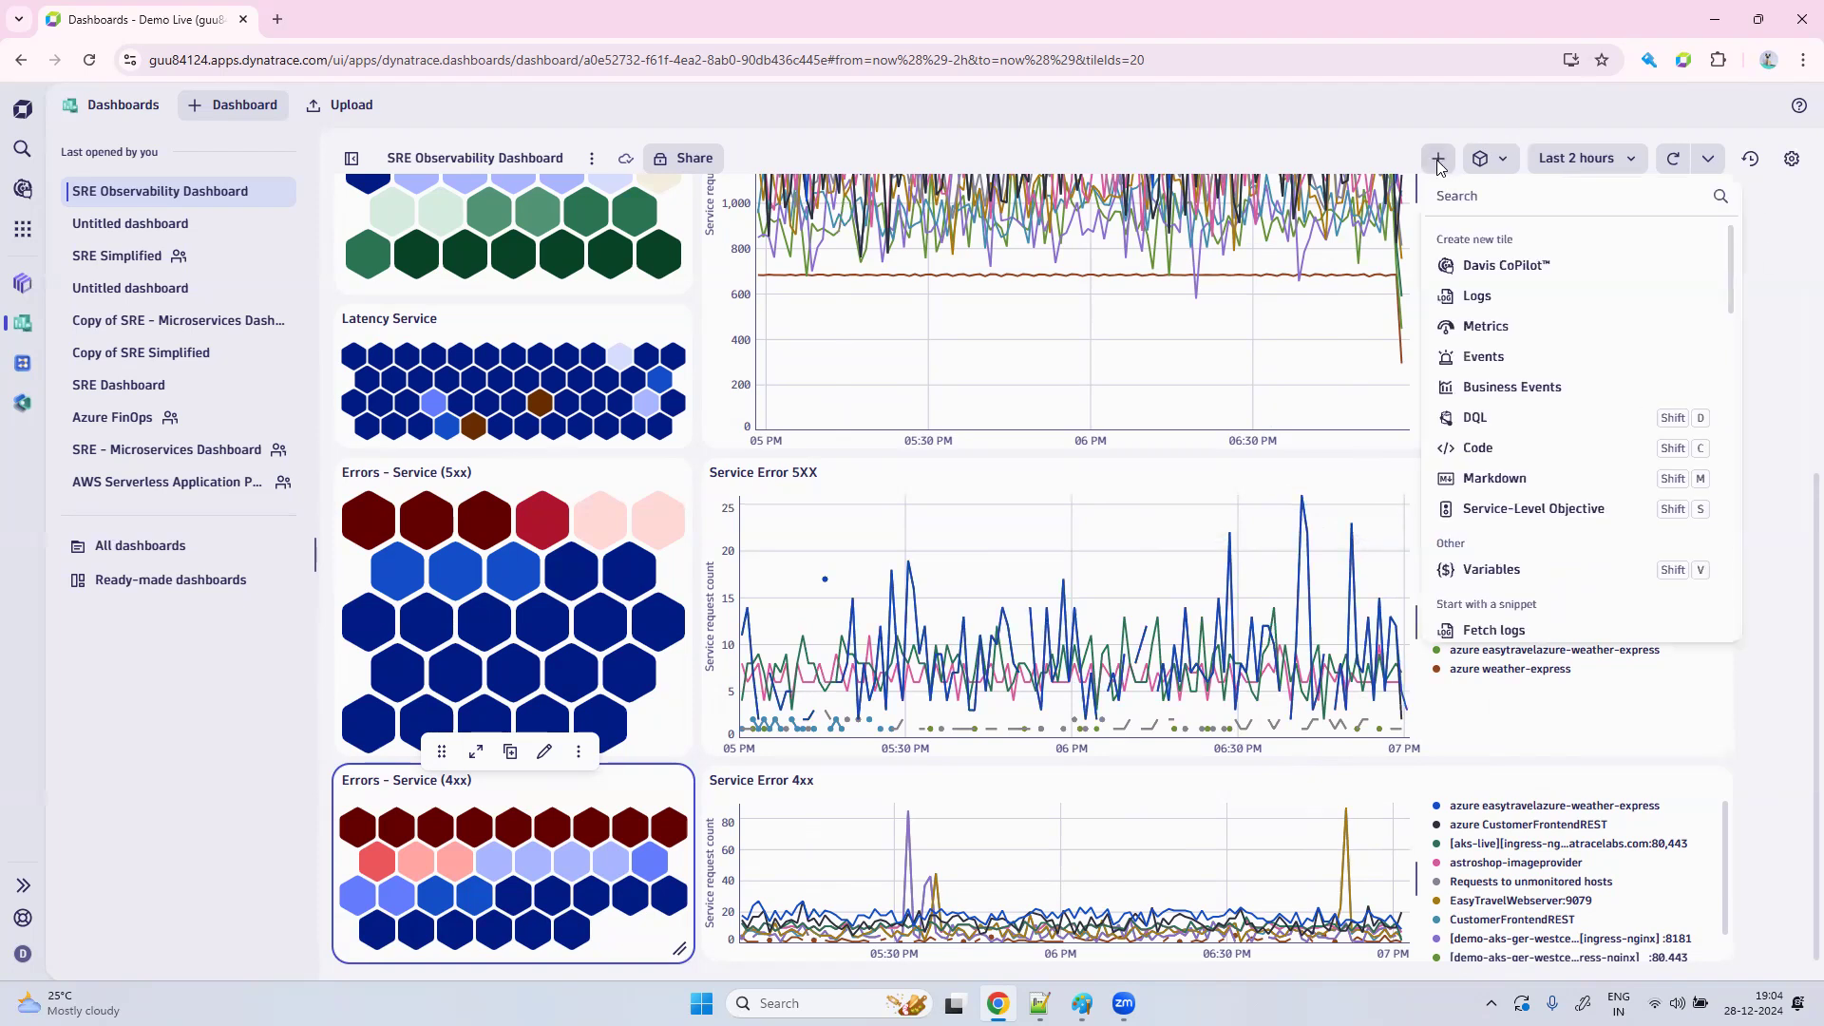
left_click(1495, 329)
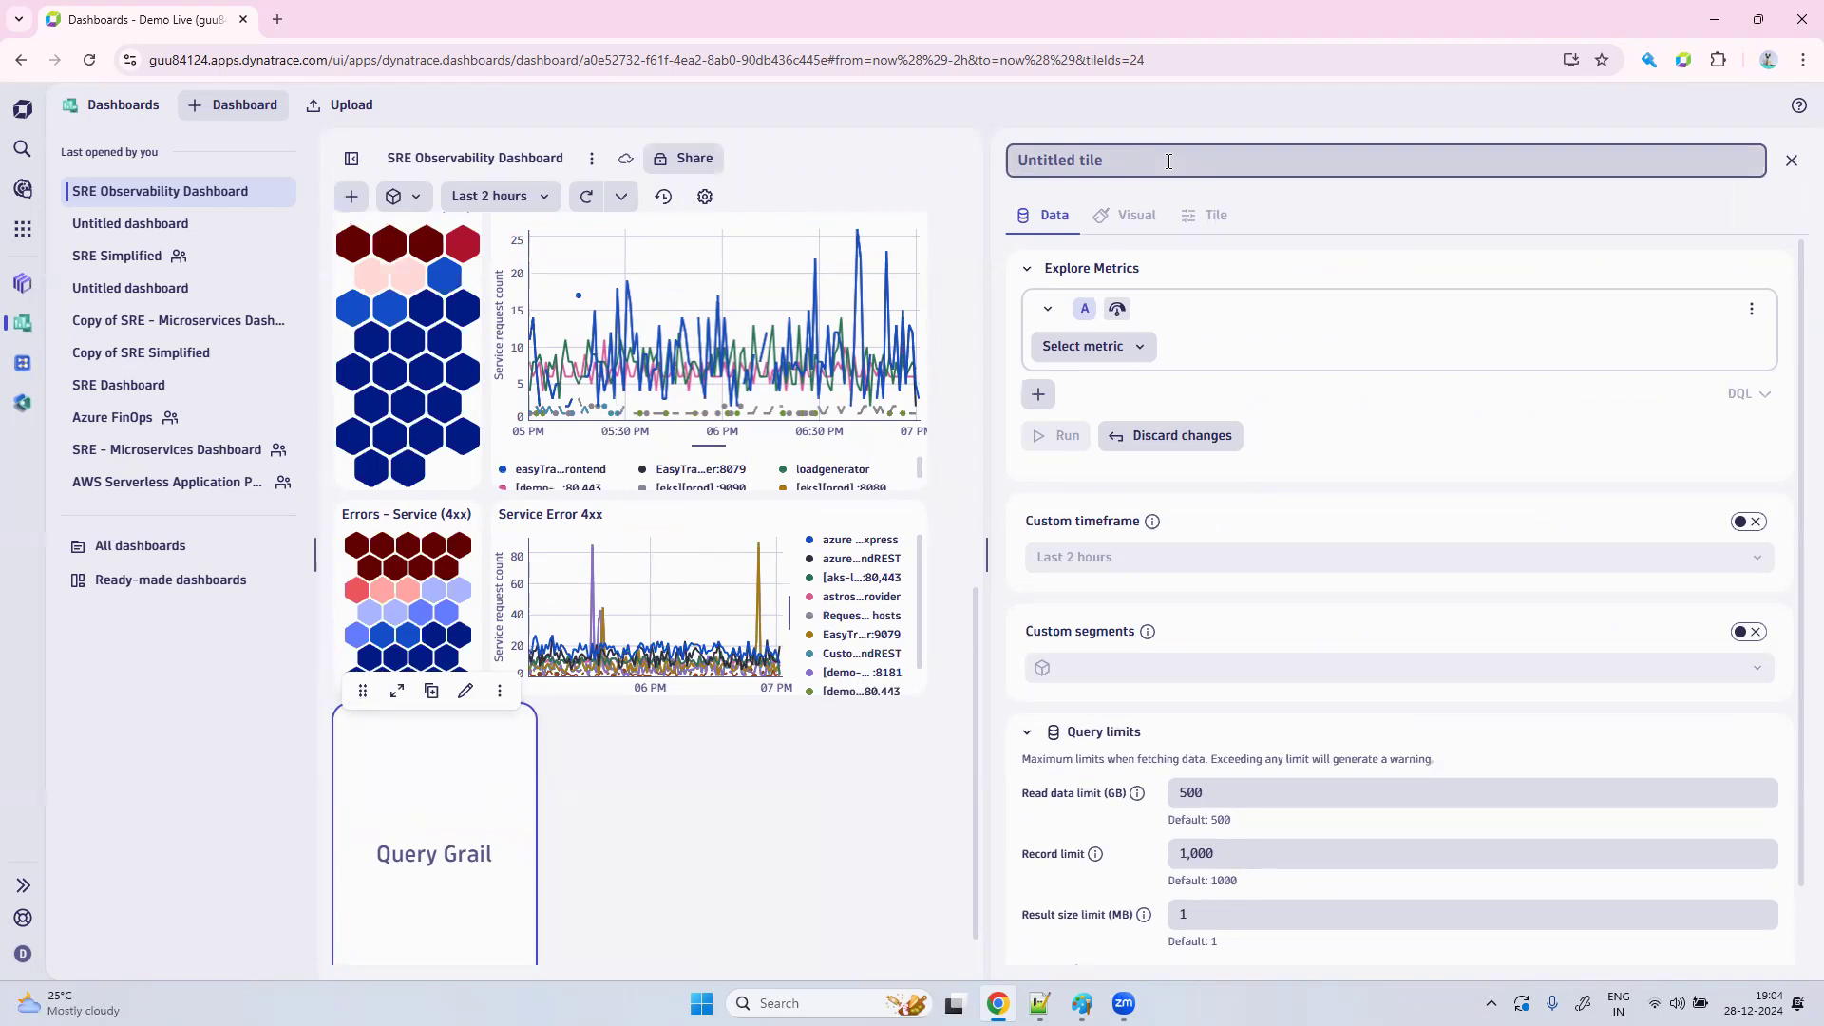
key("Caps_Lock")
type("Satu")
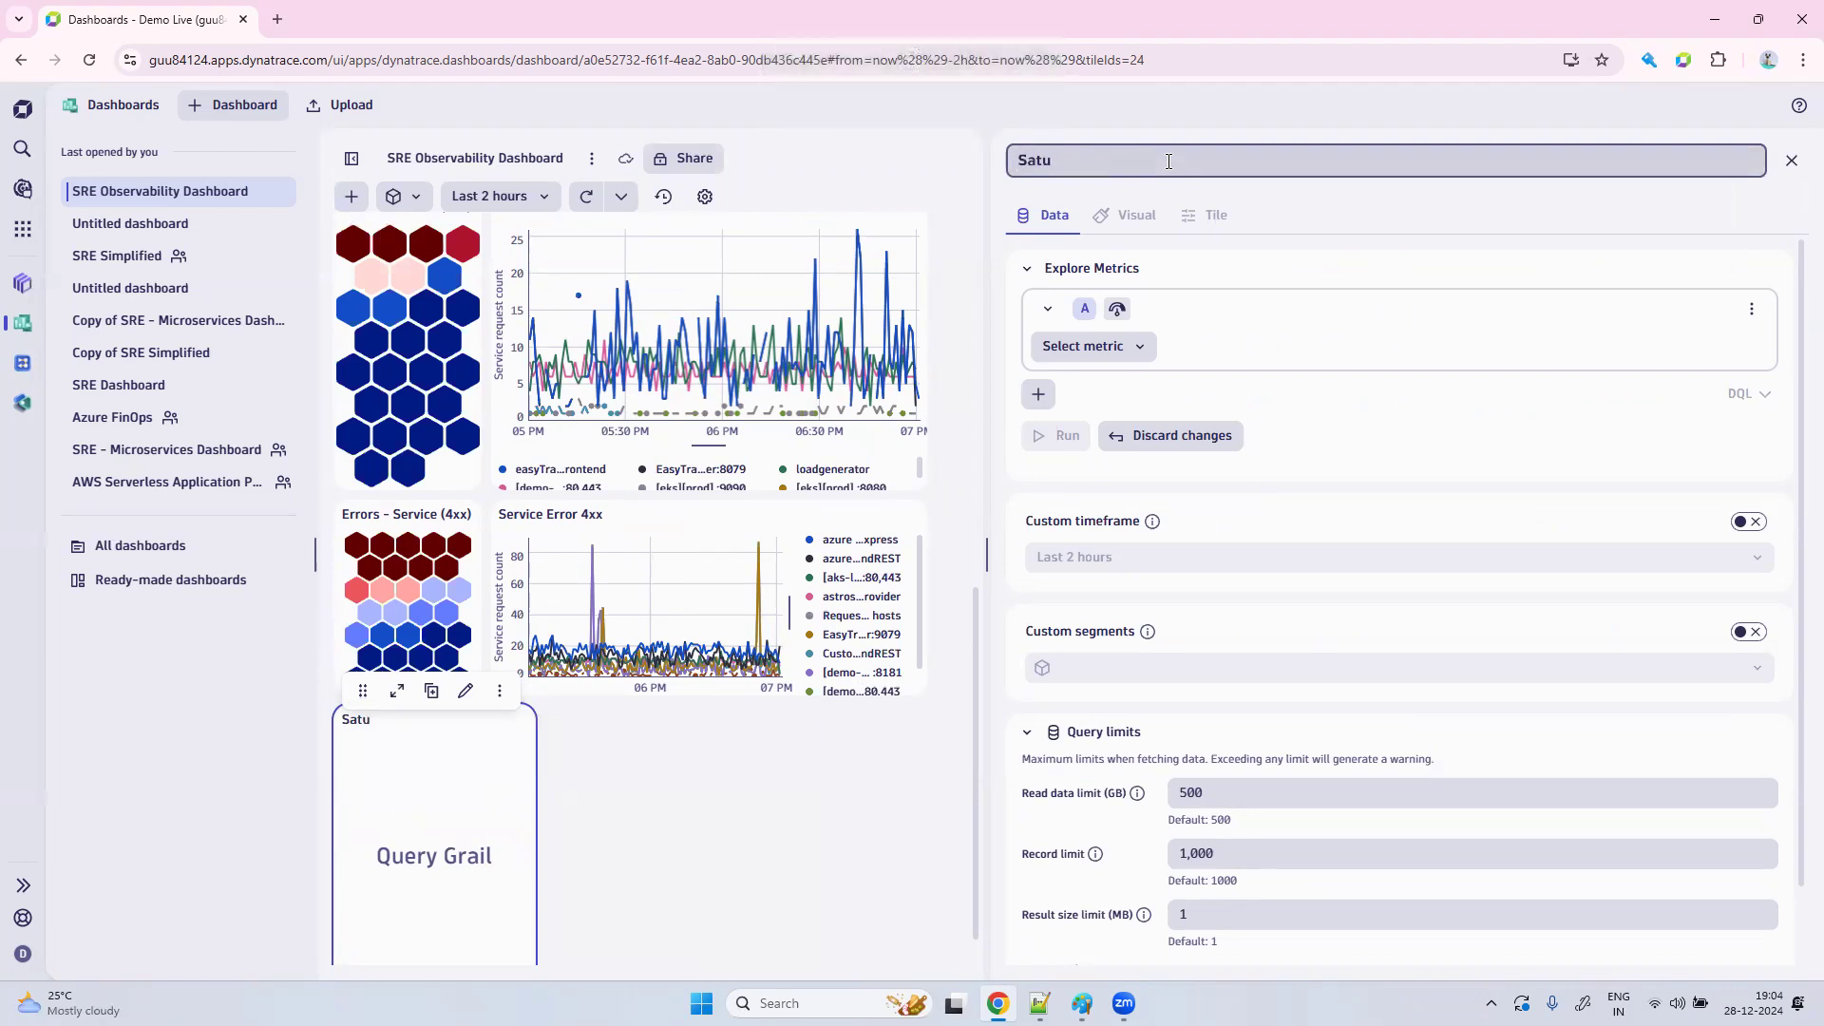
type("ration")
key("Caps_Lock")
type("Pr")
key("Caps_Lock")
type("rocess")
key("Caps_Lock")
type("CPU %")
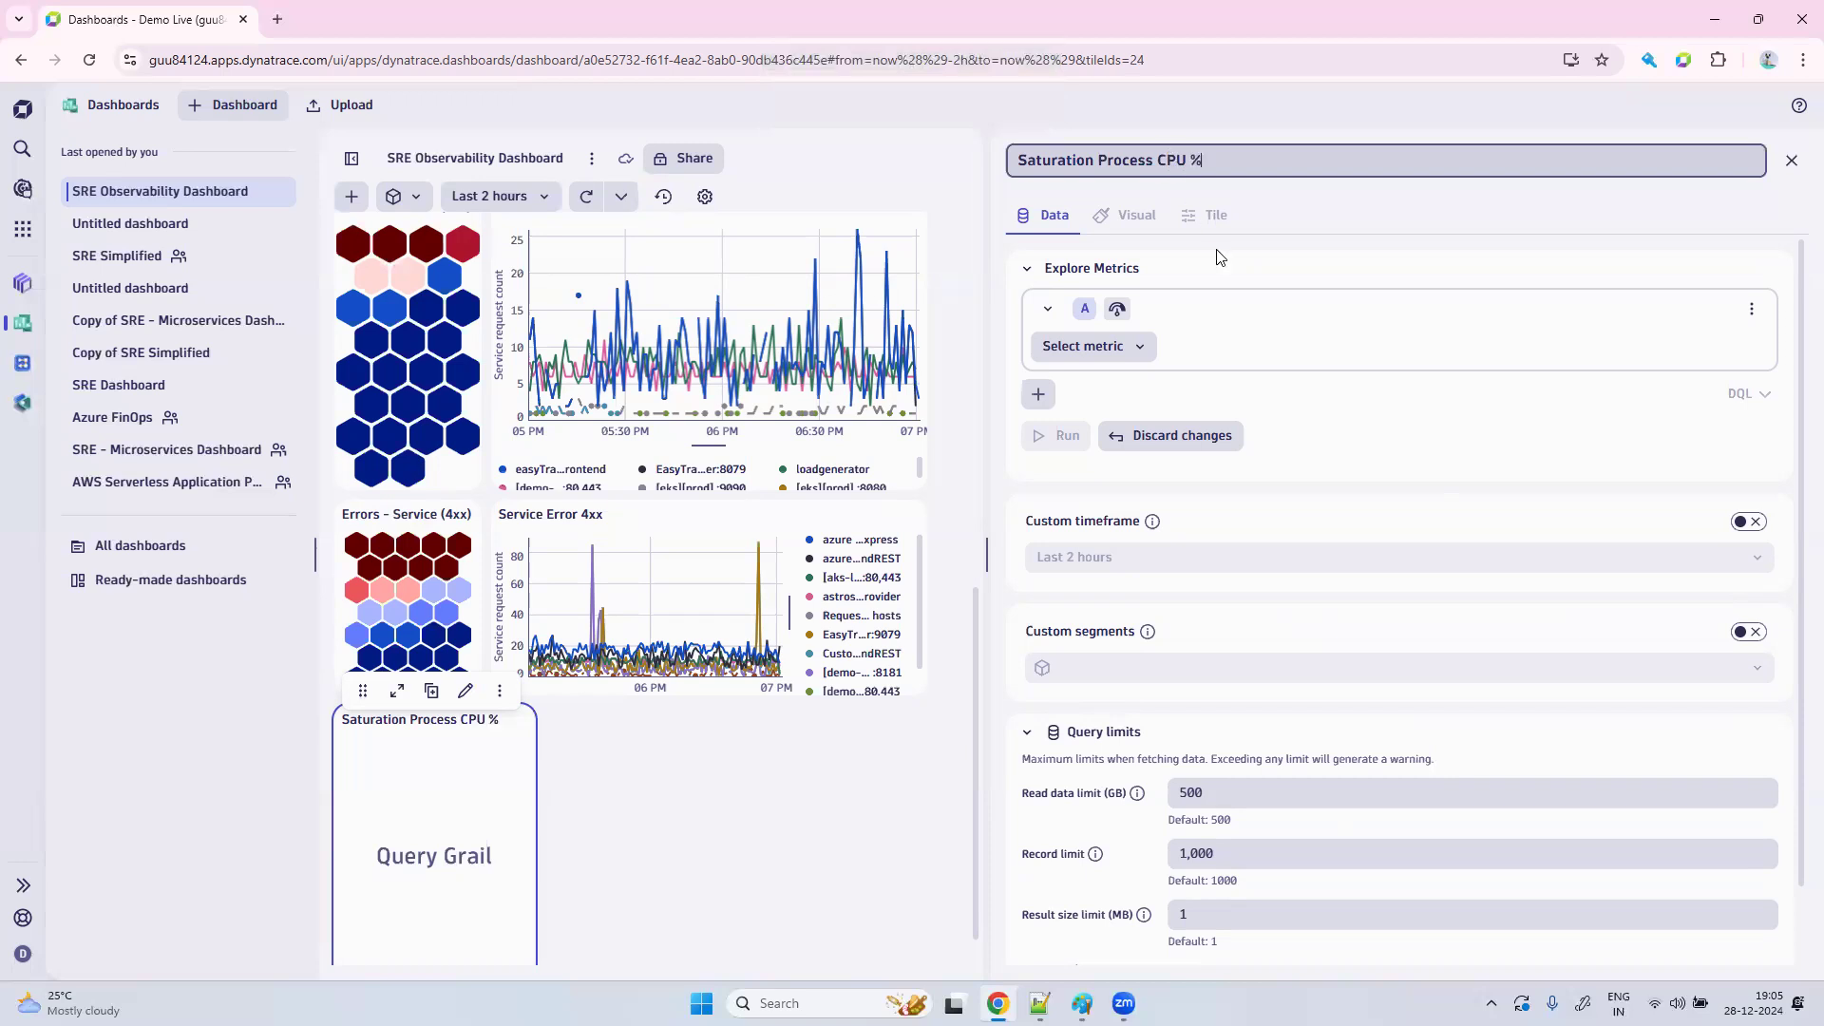
Search for DT.PROCESS.Cpu and use the Process CPU usage metric with avg aggregation for the new tile.
left_click(1102, 357)
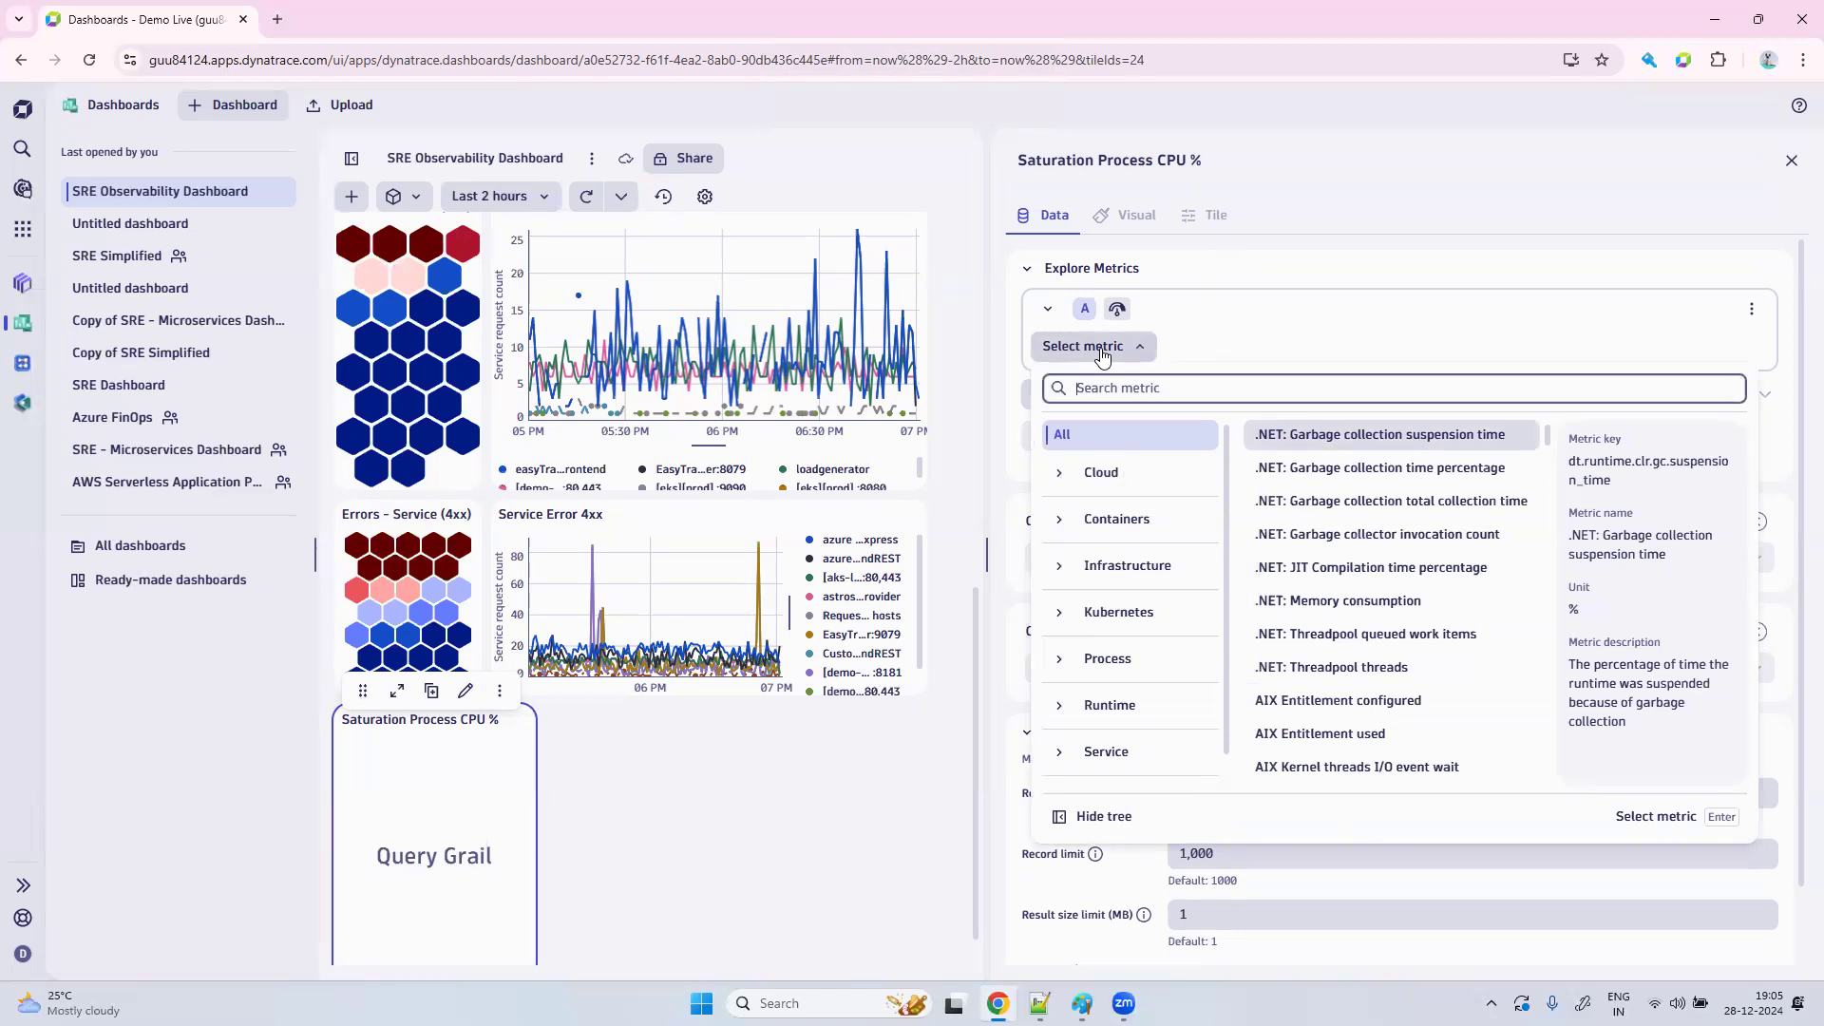
type("D")
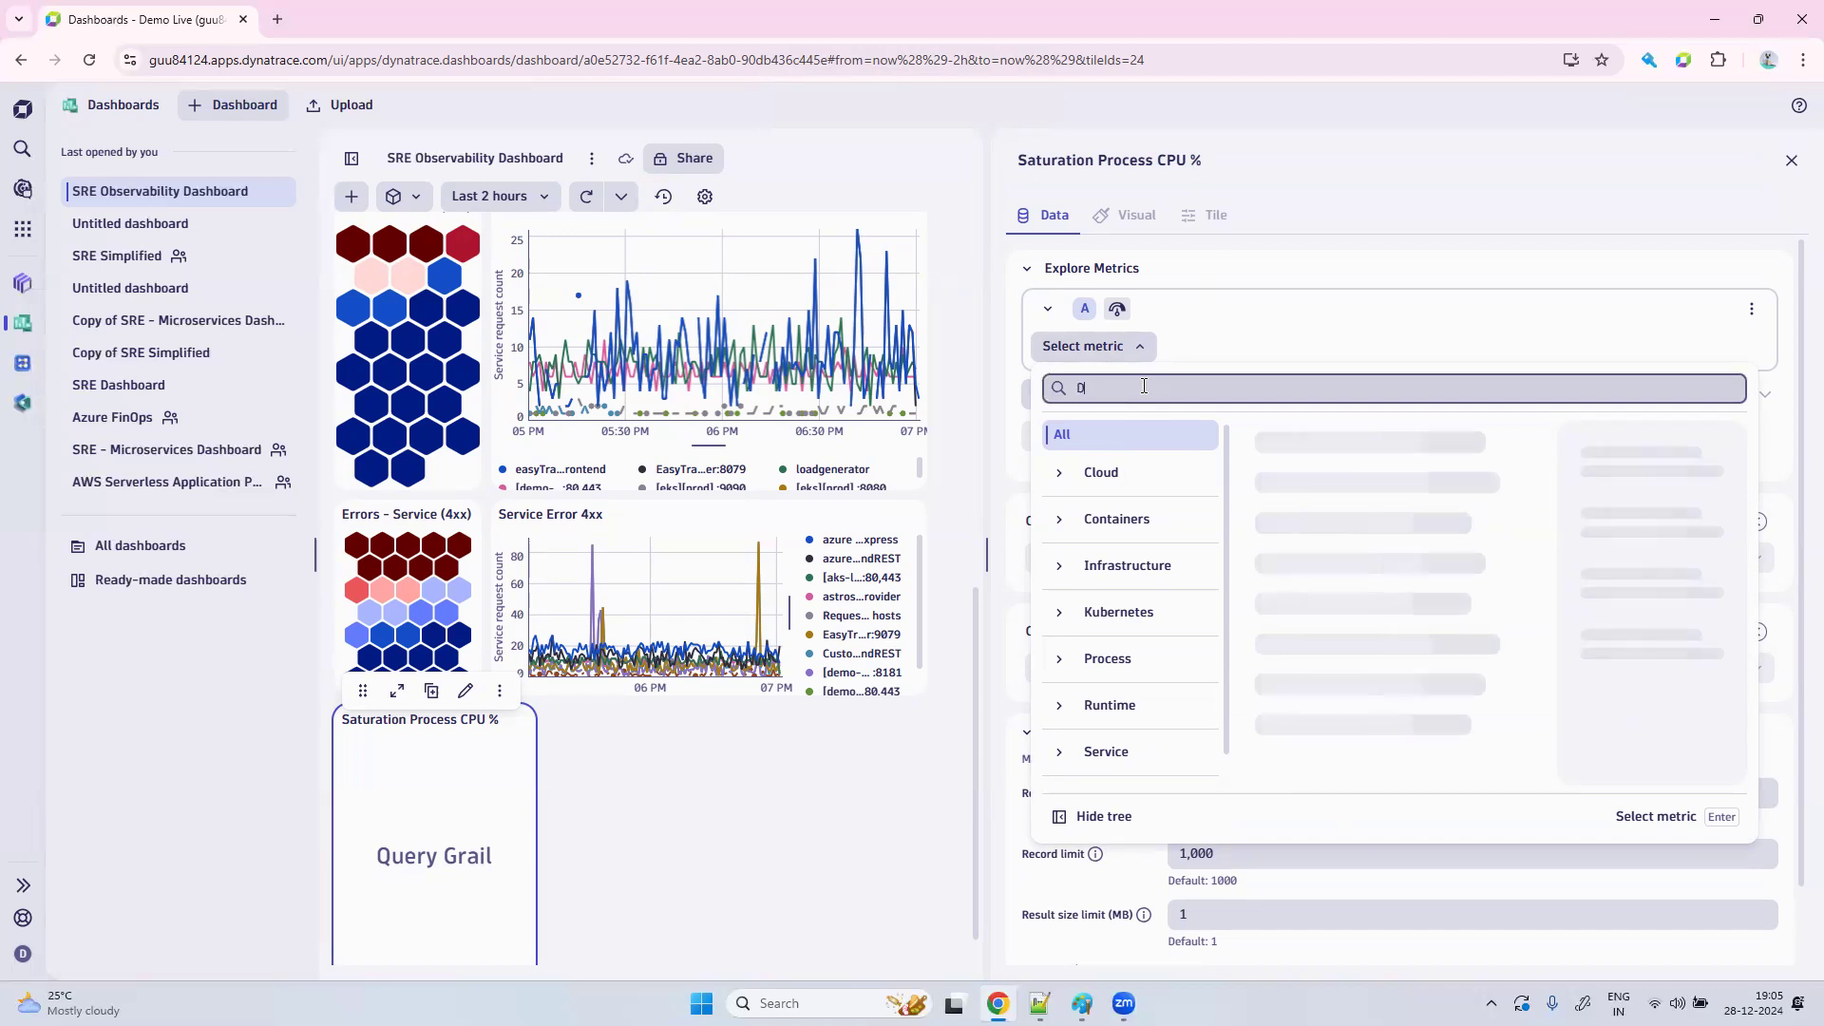
type("T.PROCESS.Cpu")
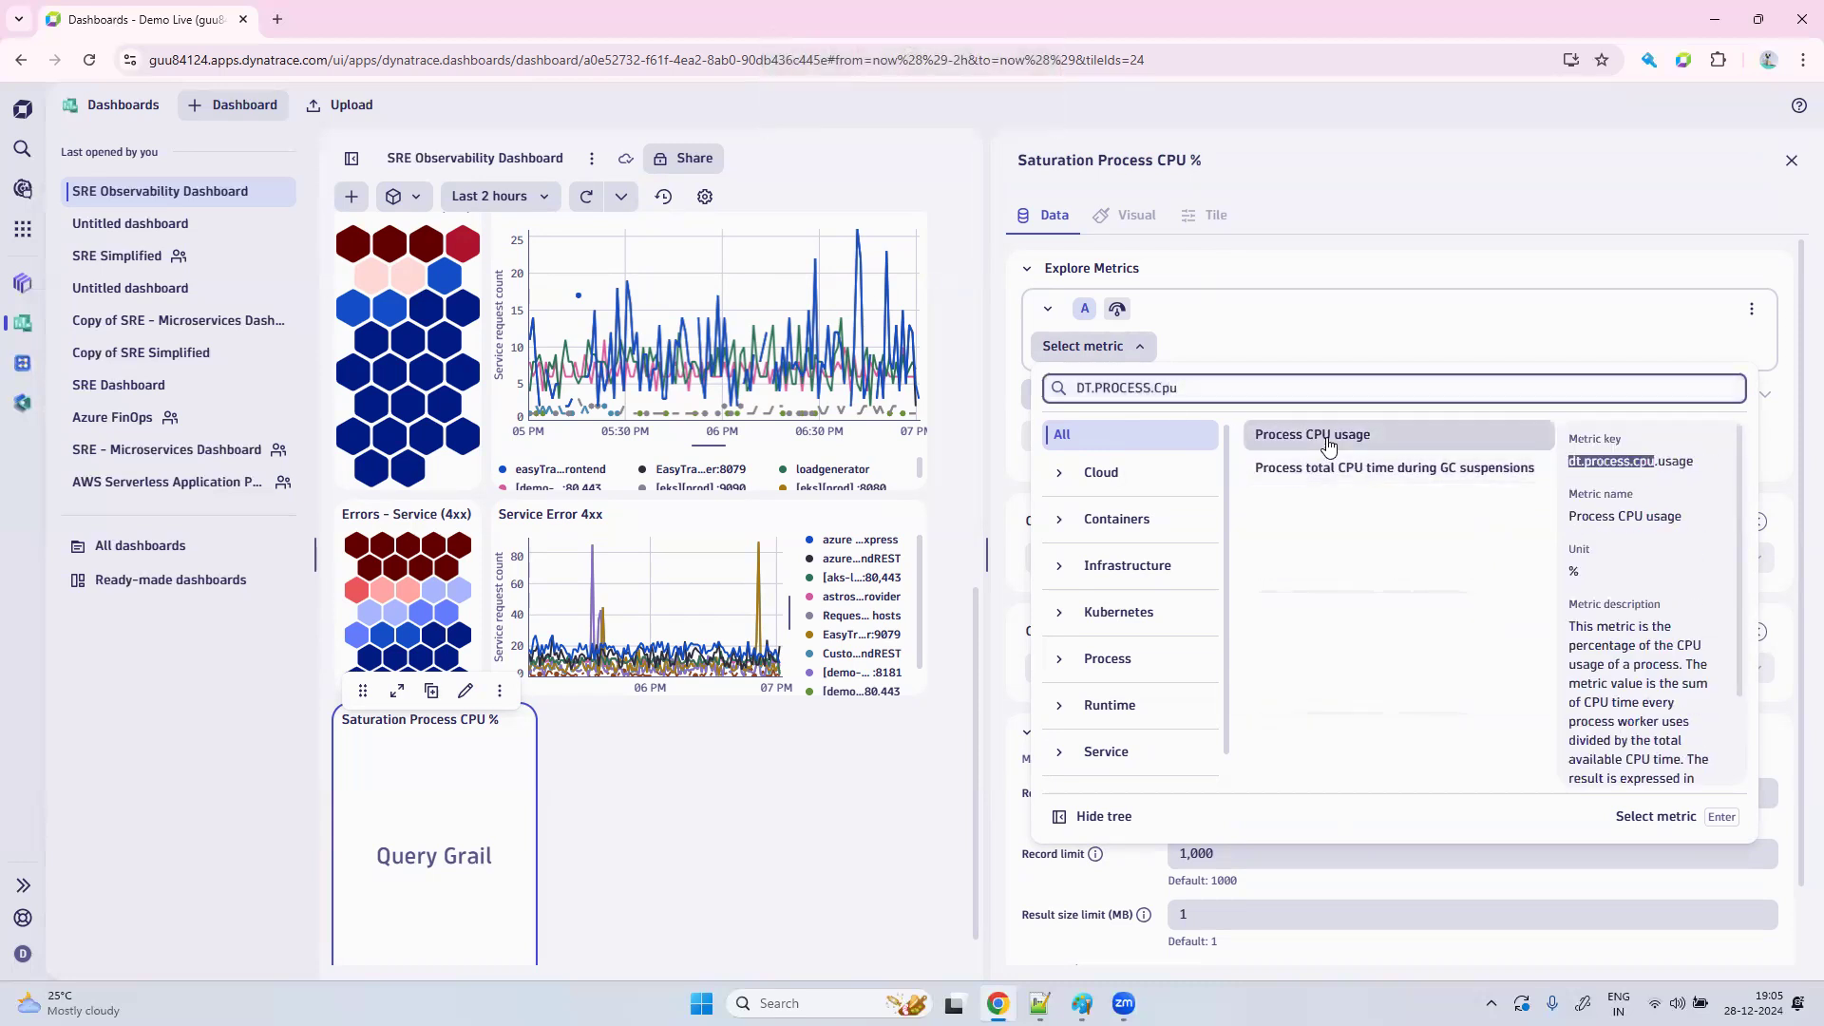
left_click(1328, 439)
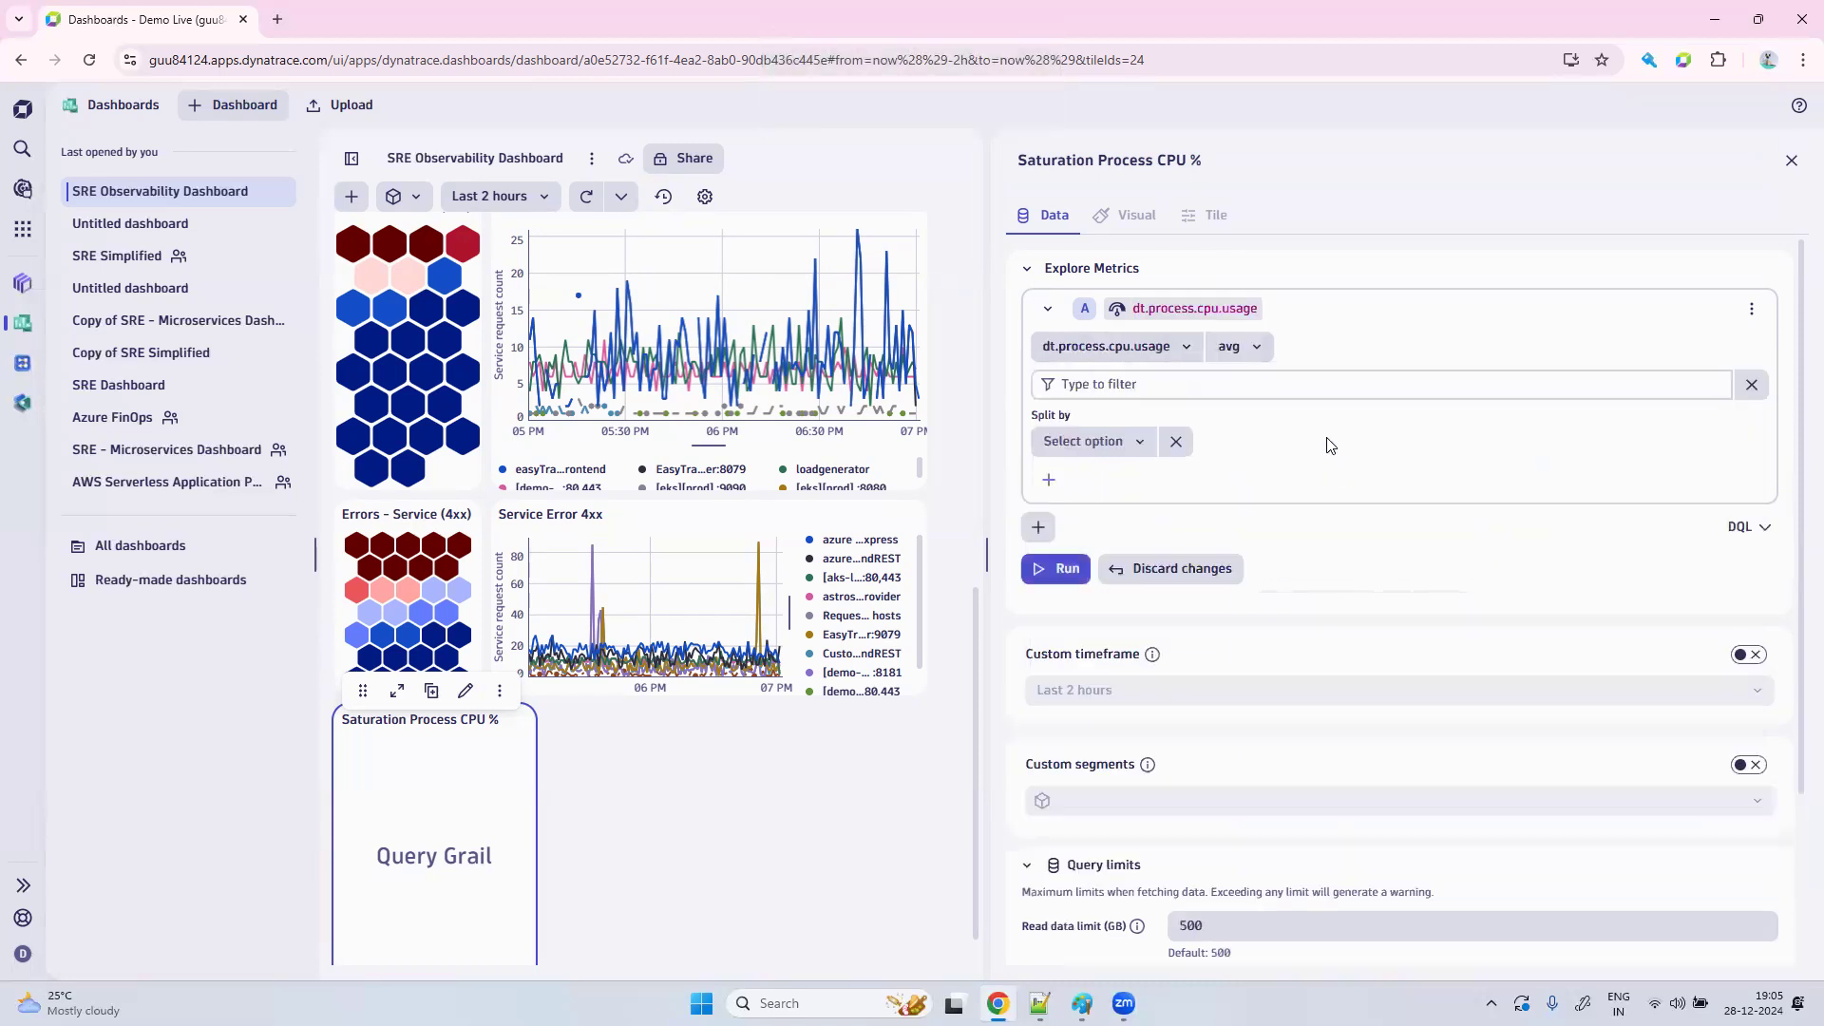
left_click(1255, 347)
left_click(1256, 381)
Split the process CPU usage metric by dt.entity.process_group_instance.
left_click(1113, 453)
left_click(1110, 480)
type("proce")
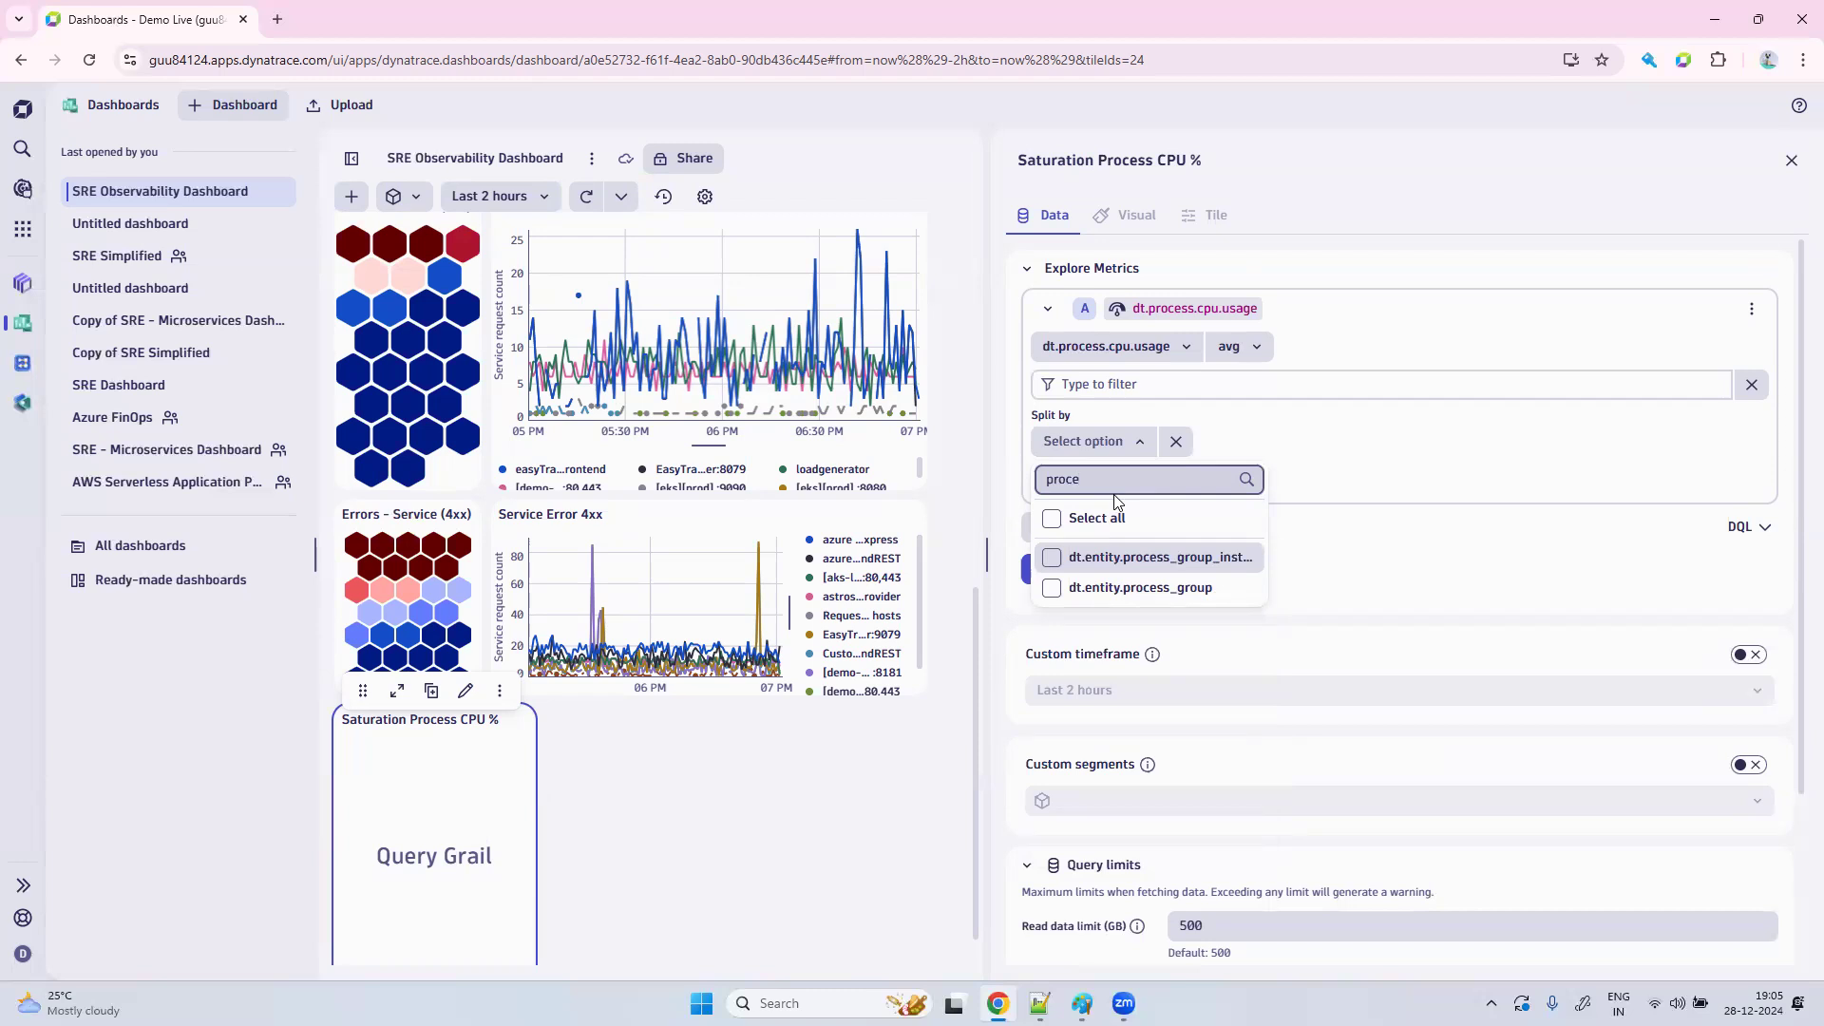
left_click(1127, 556)
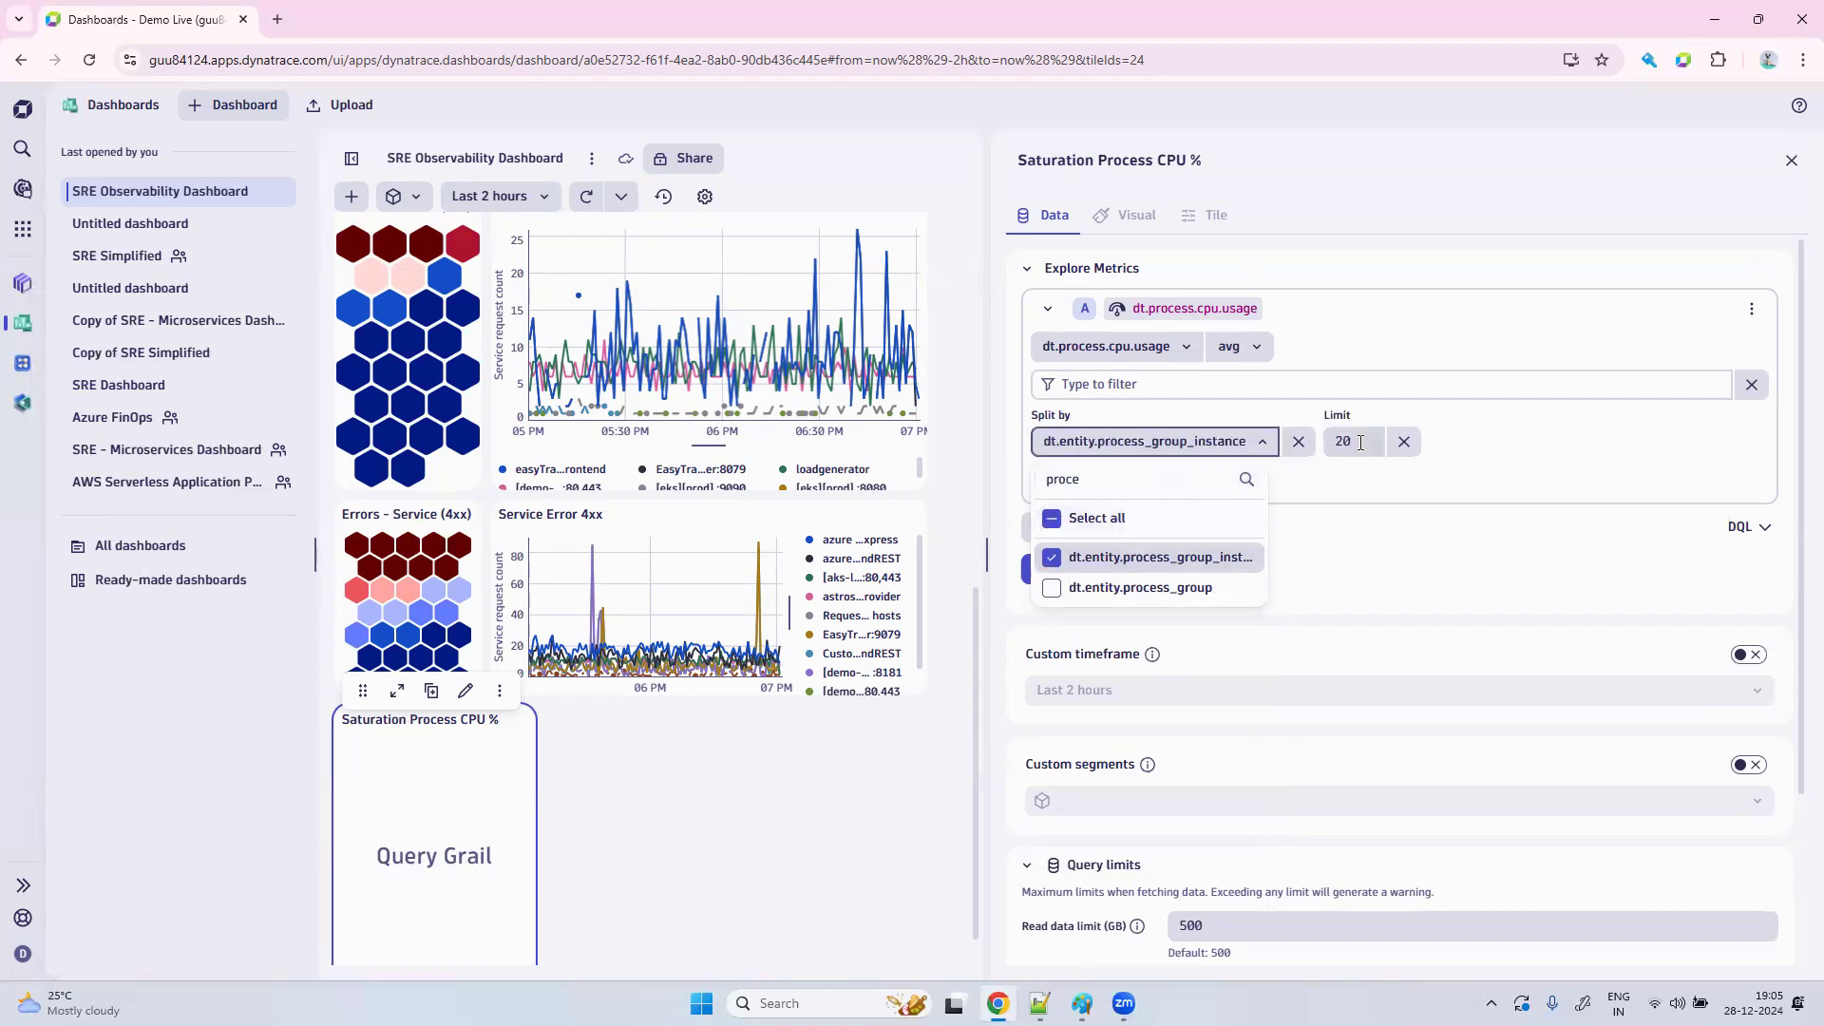
left_click(1333, 482)
Reduce the process CPU usage metric to a single Avg value and add a Sort command to the query.
left_click(1052, 481)
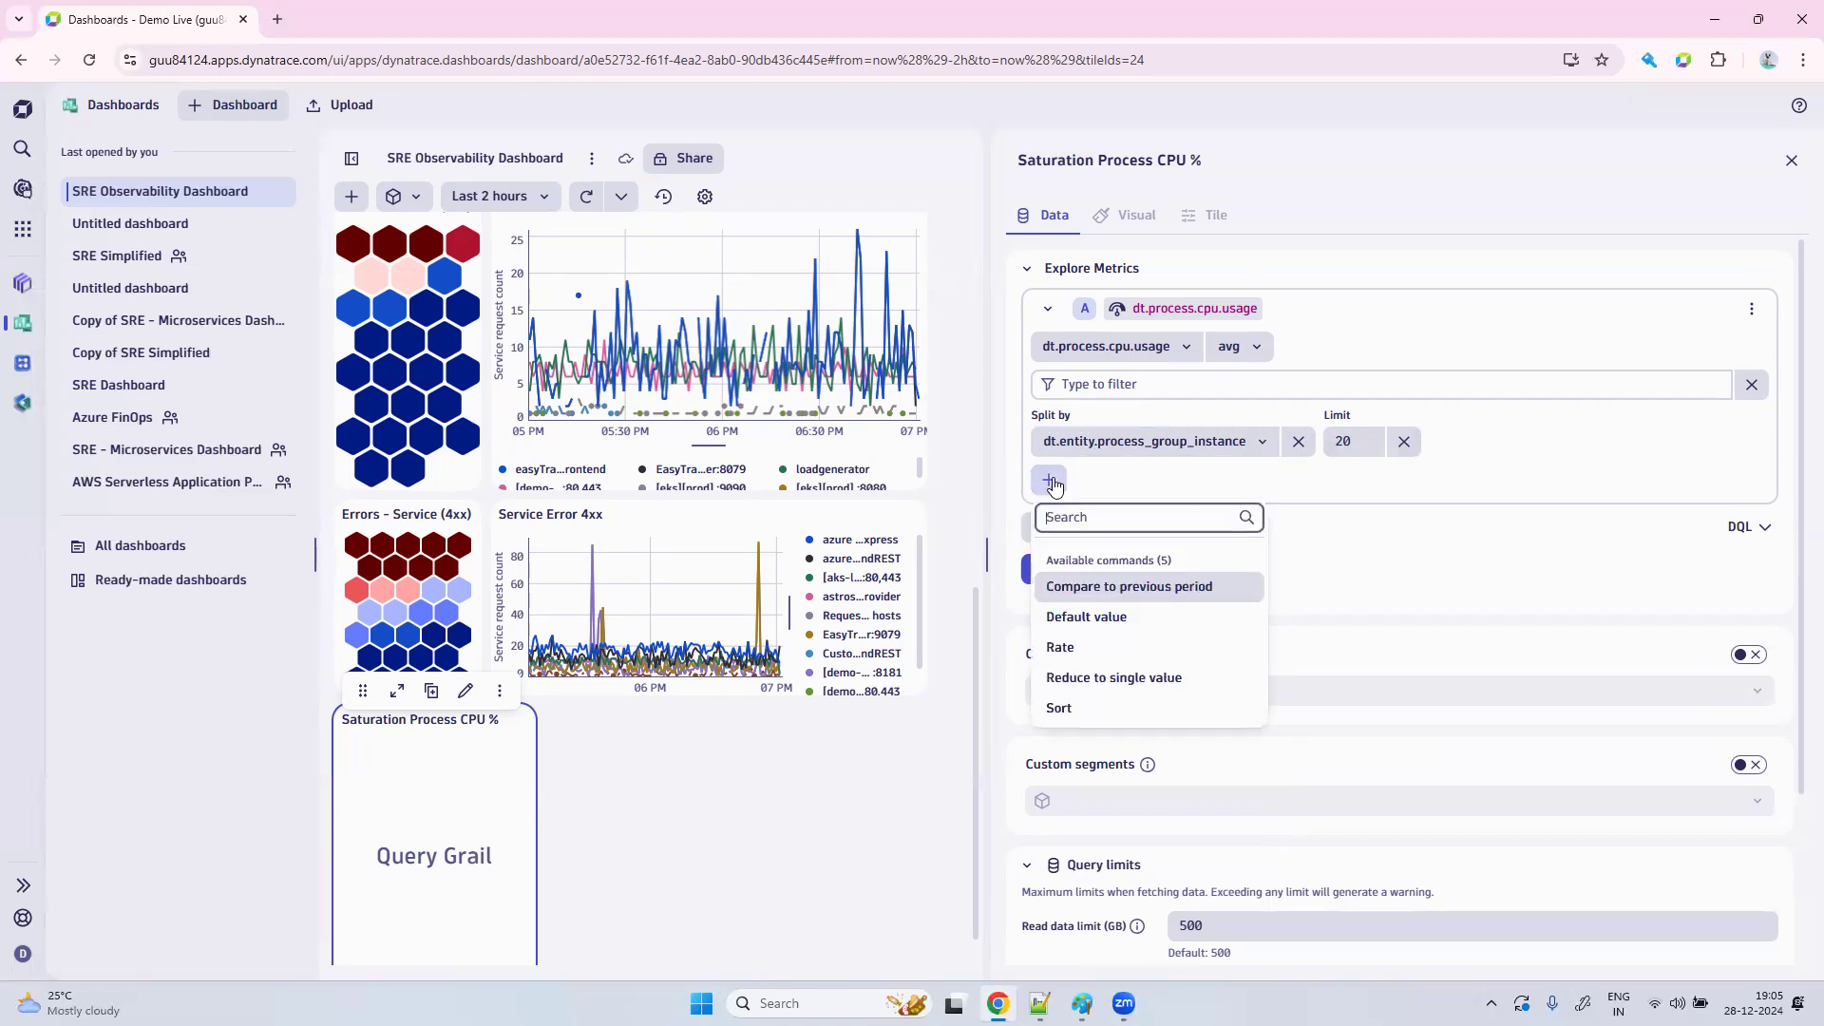
left_click(1110, 676)
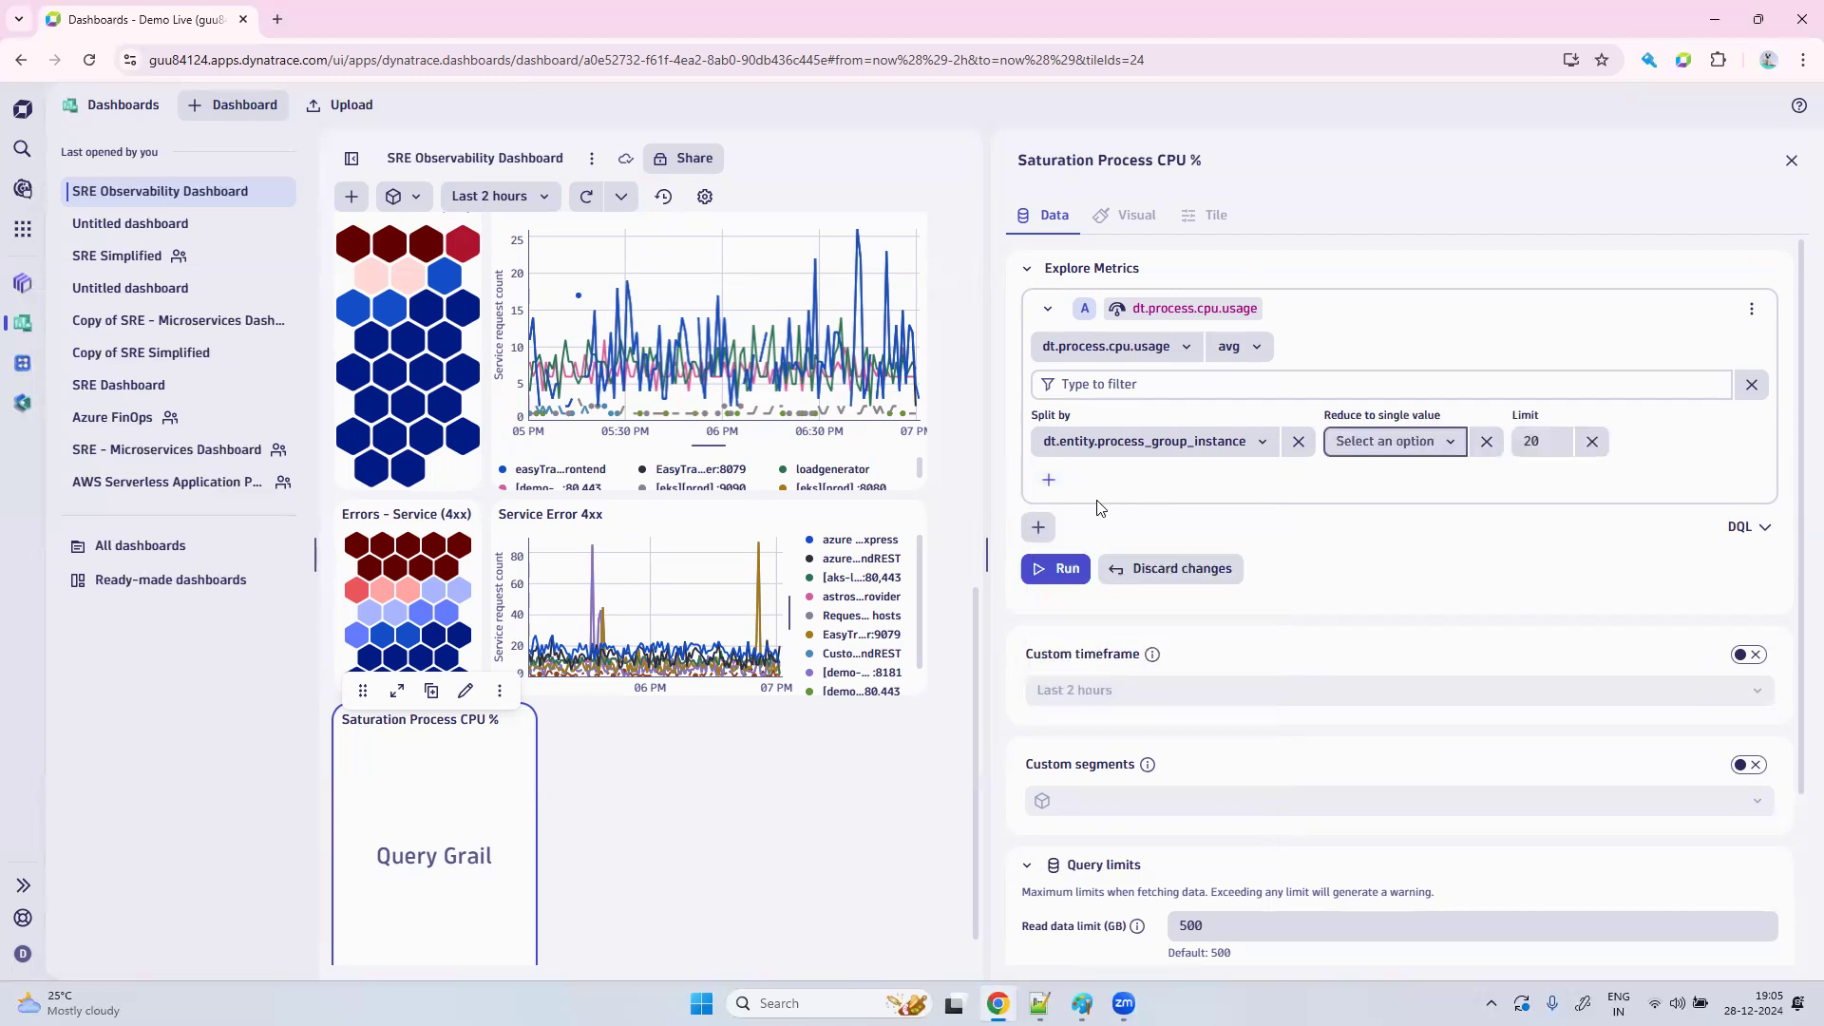
left_click(1050, 480)
left_click(1081, 680)
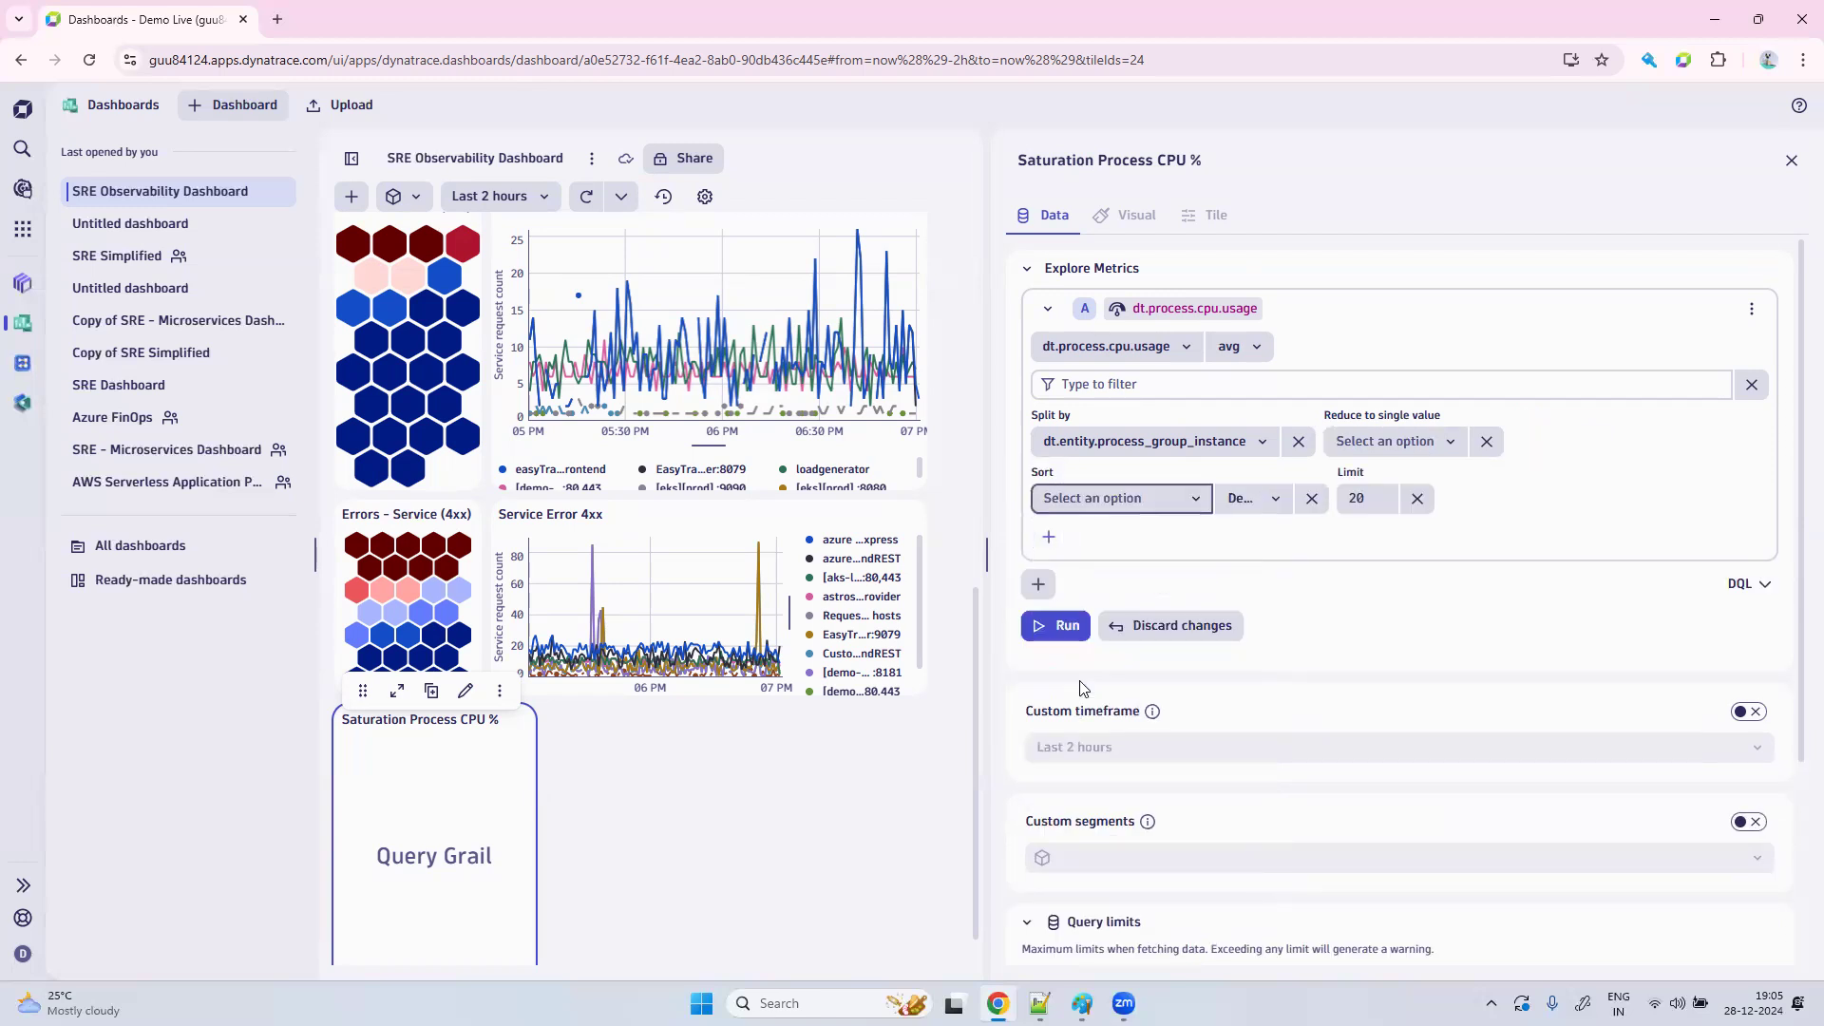
left_click(1387, 445)
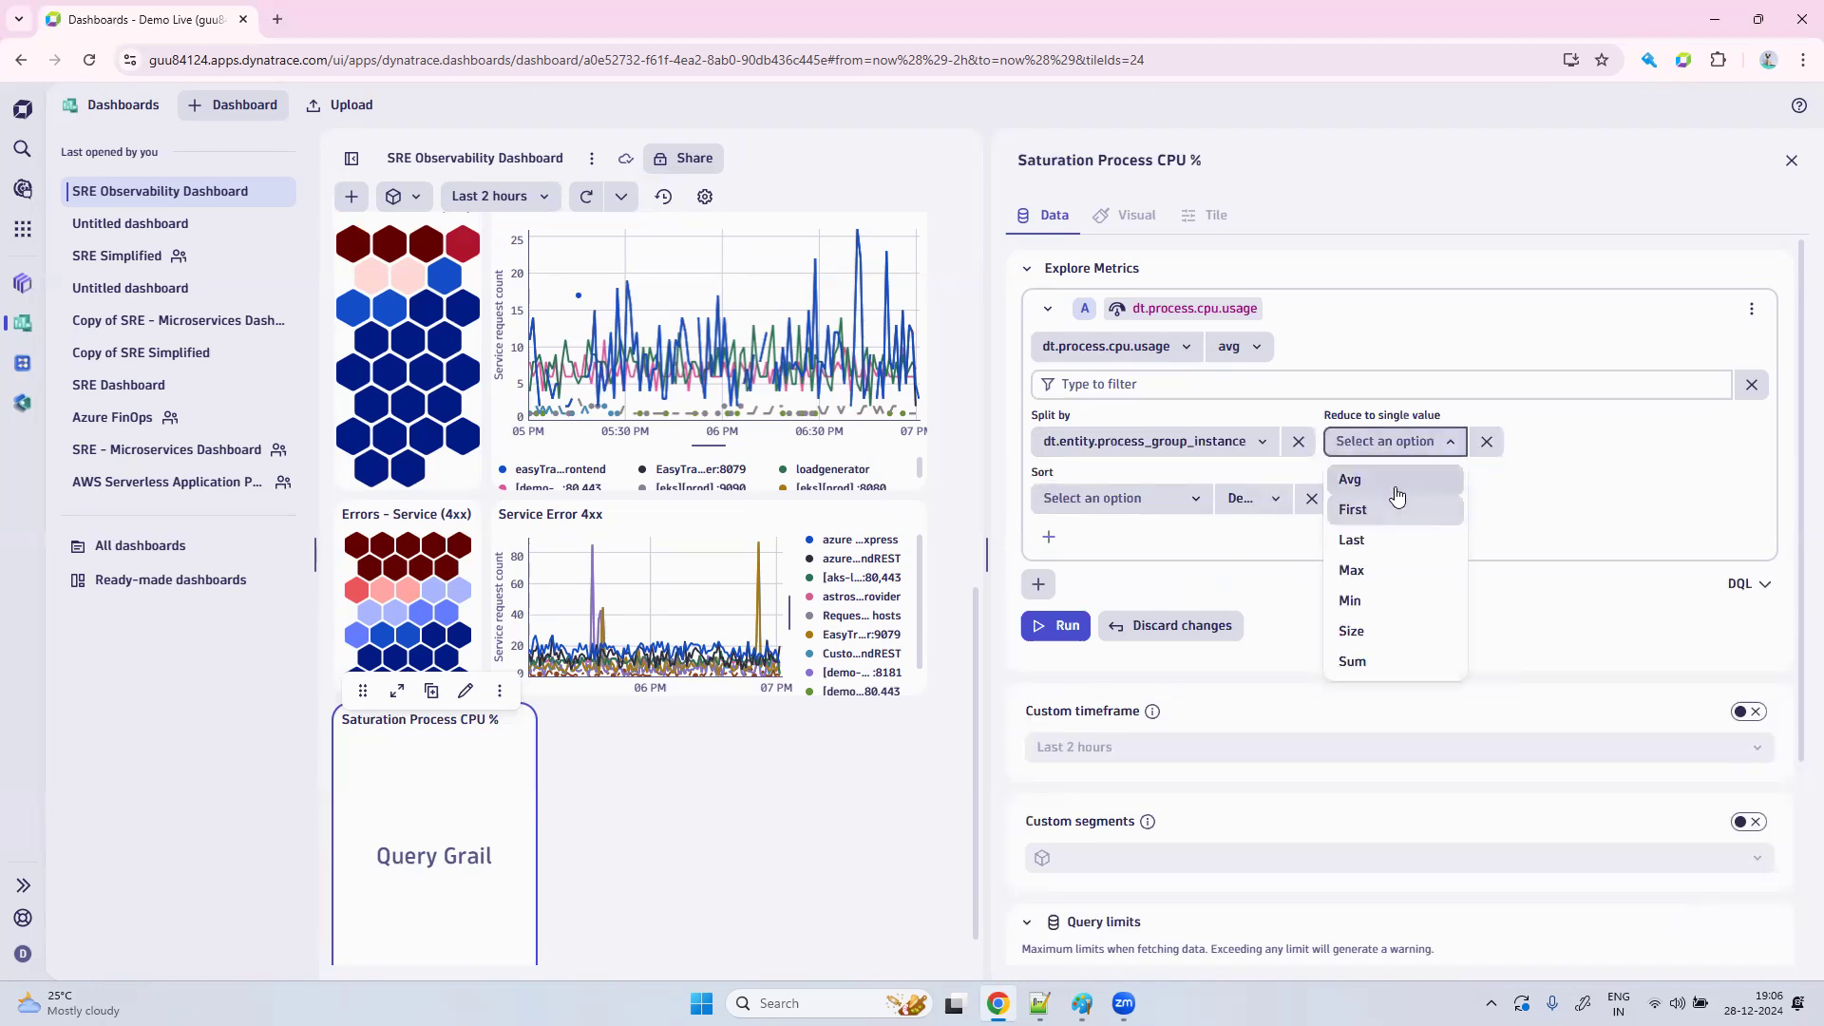
left_click(1400, 483)
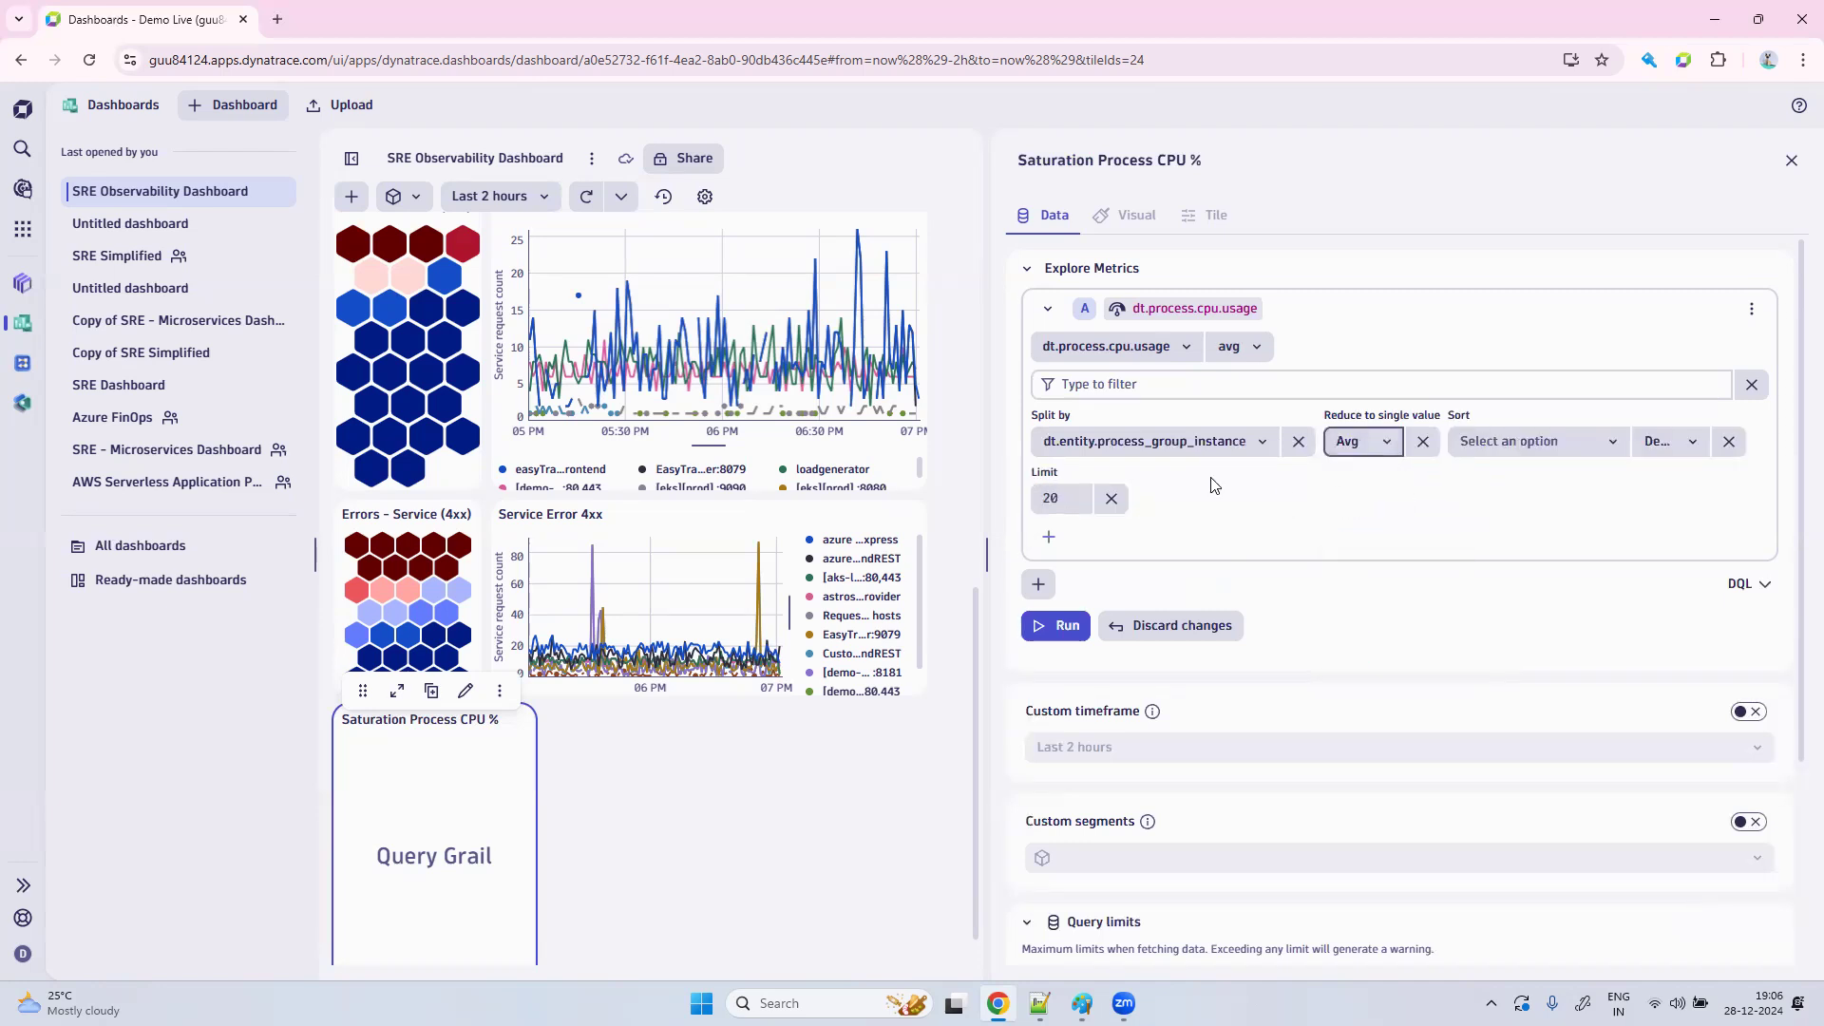
Sort the query by avg(dt.process.cpu.usage) in descending order with a limit of 50, and run it.
left_click(1534, 444)
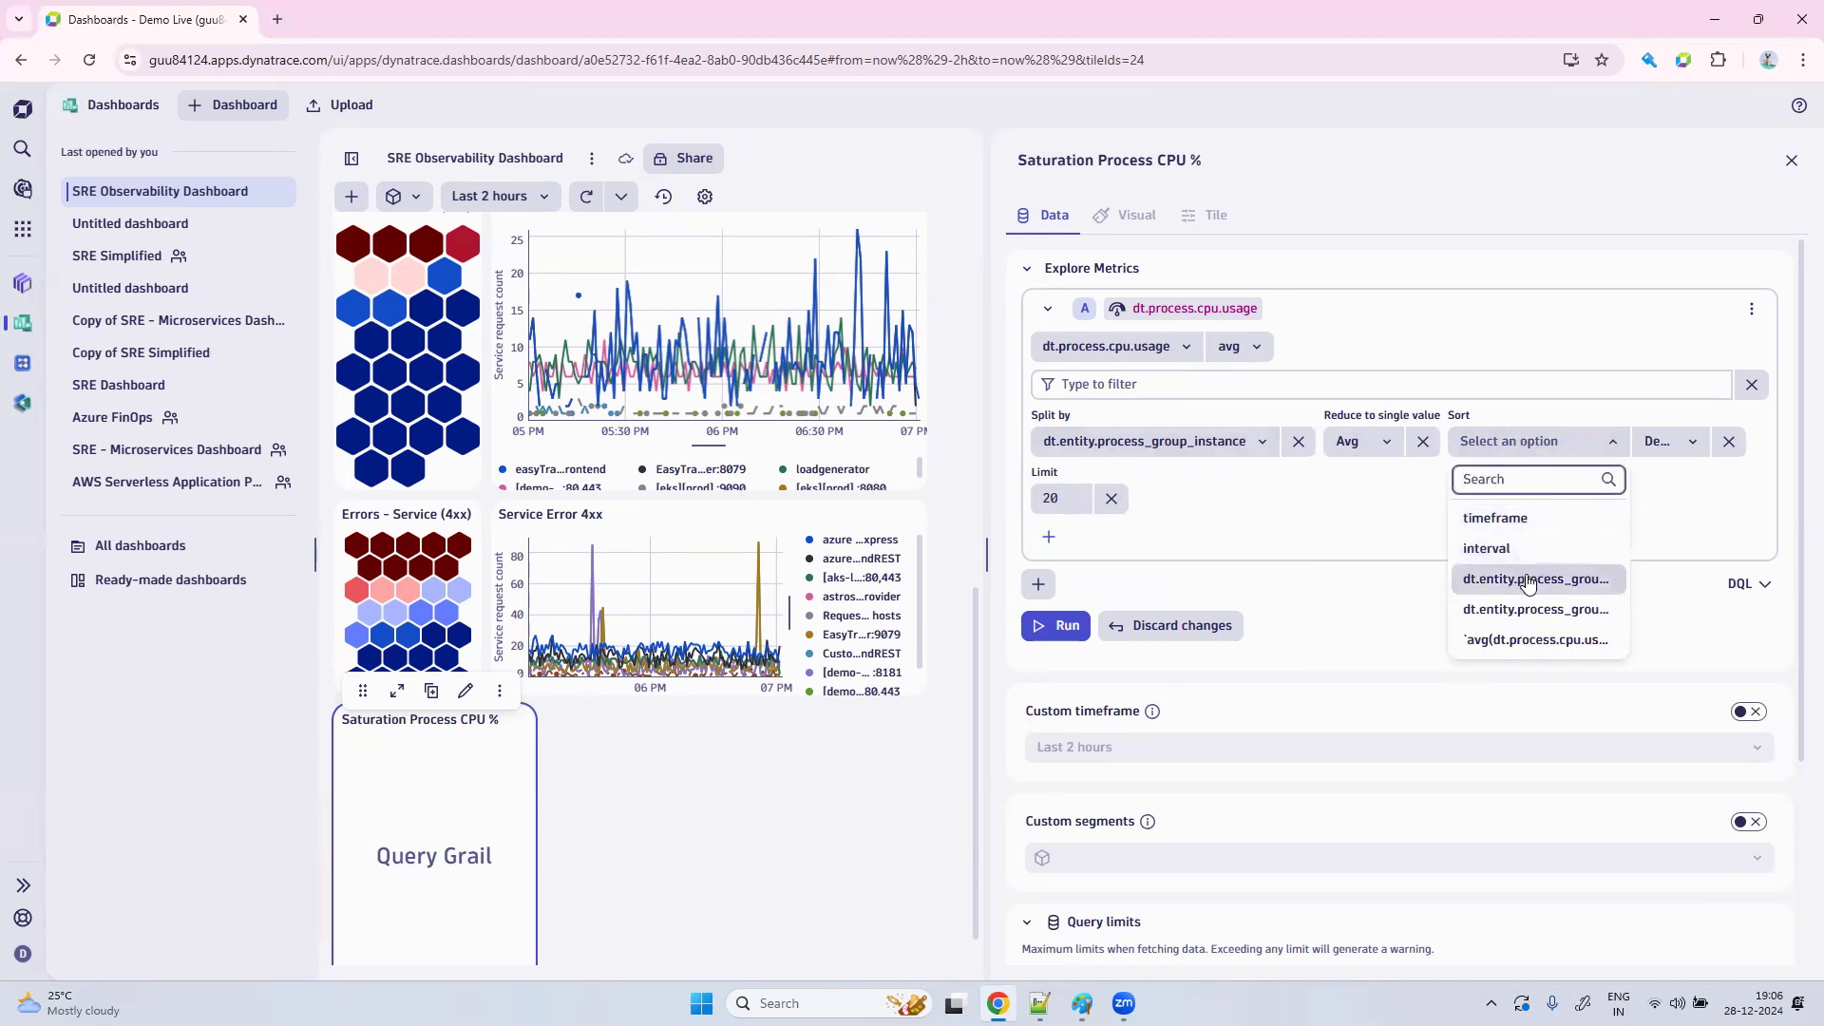
left_click(1537, 641)
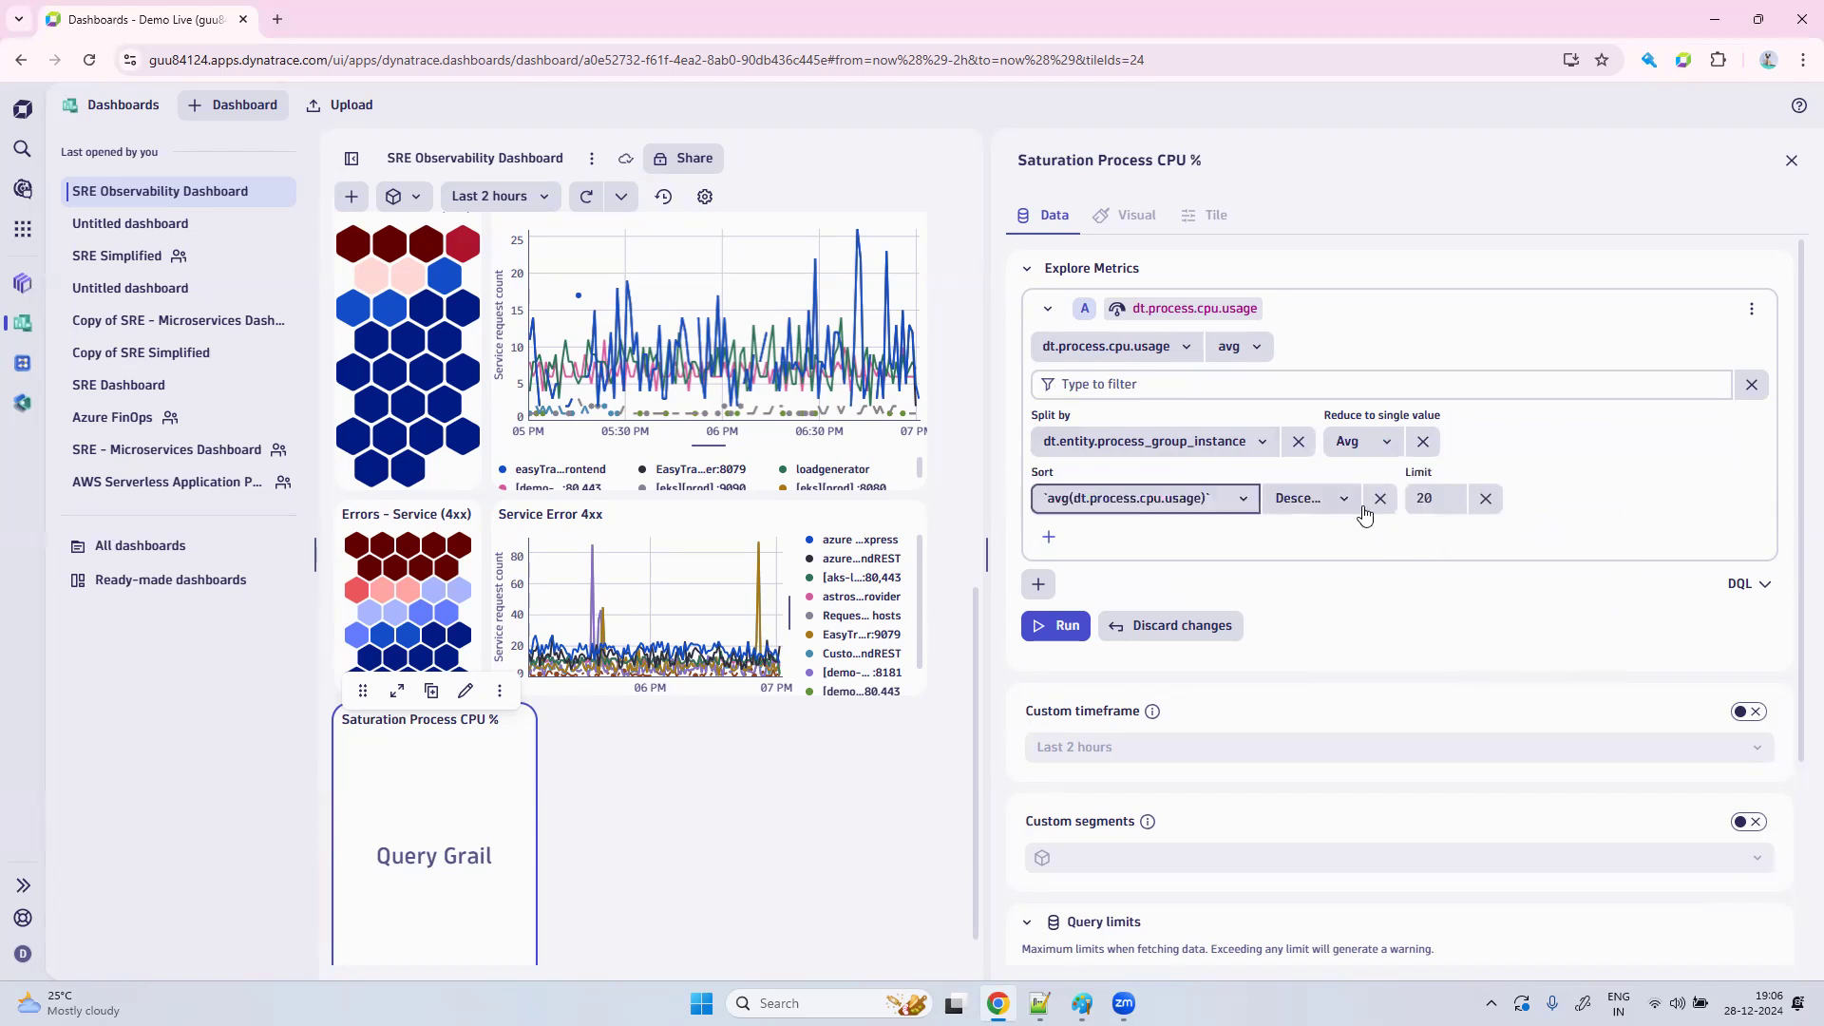
left_click(1455, 508)
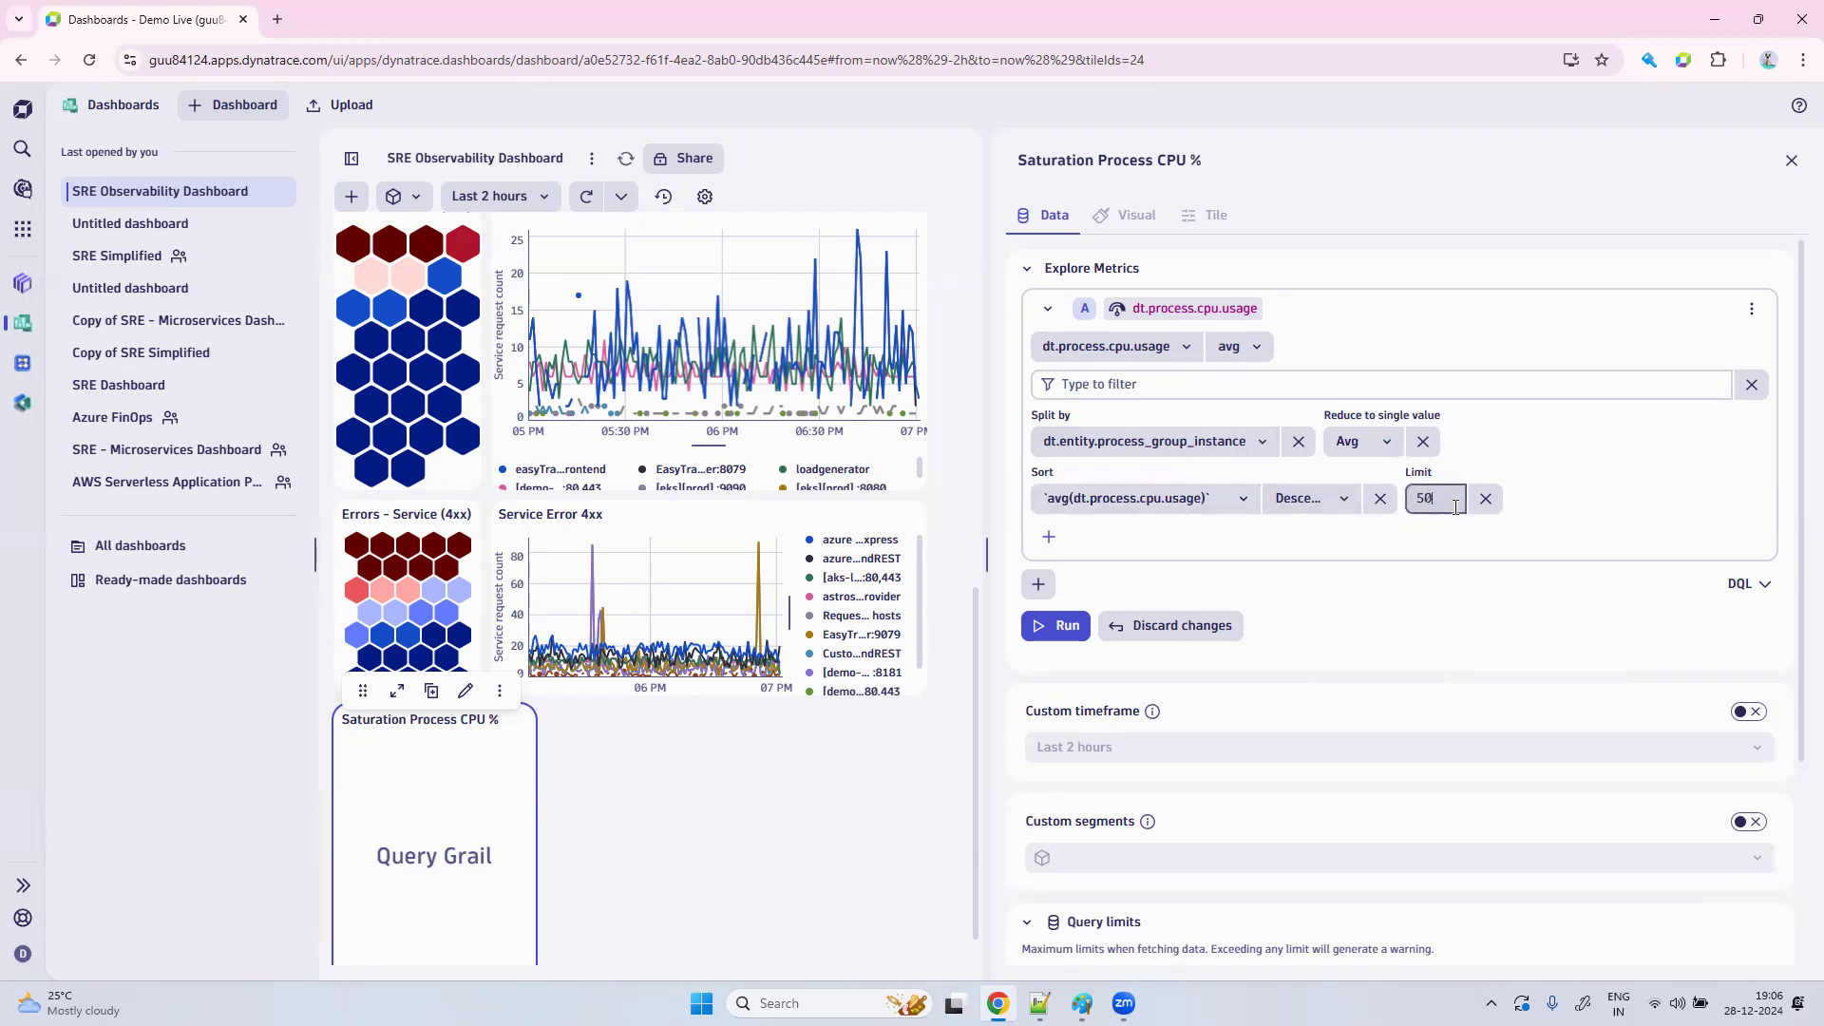
left_click(1060, 627)
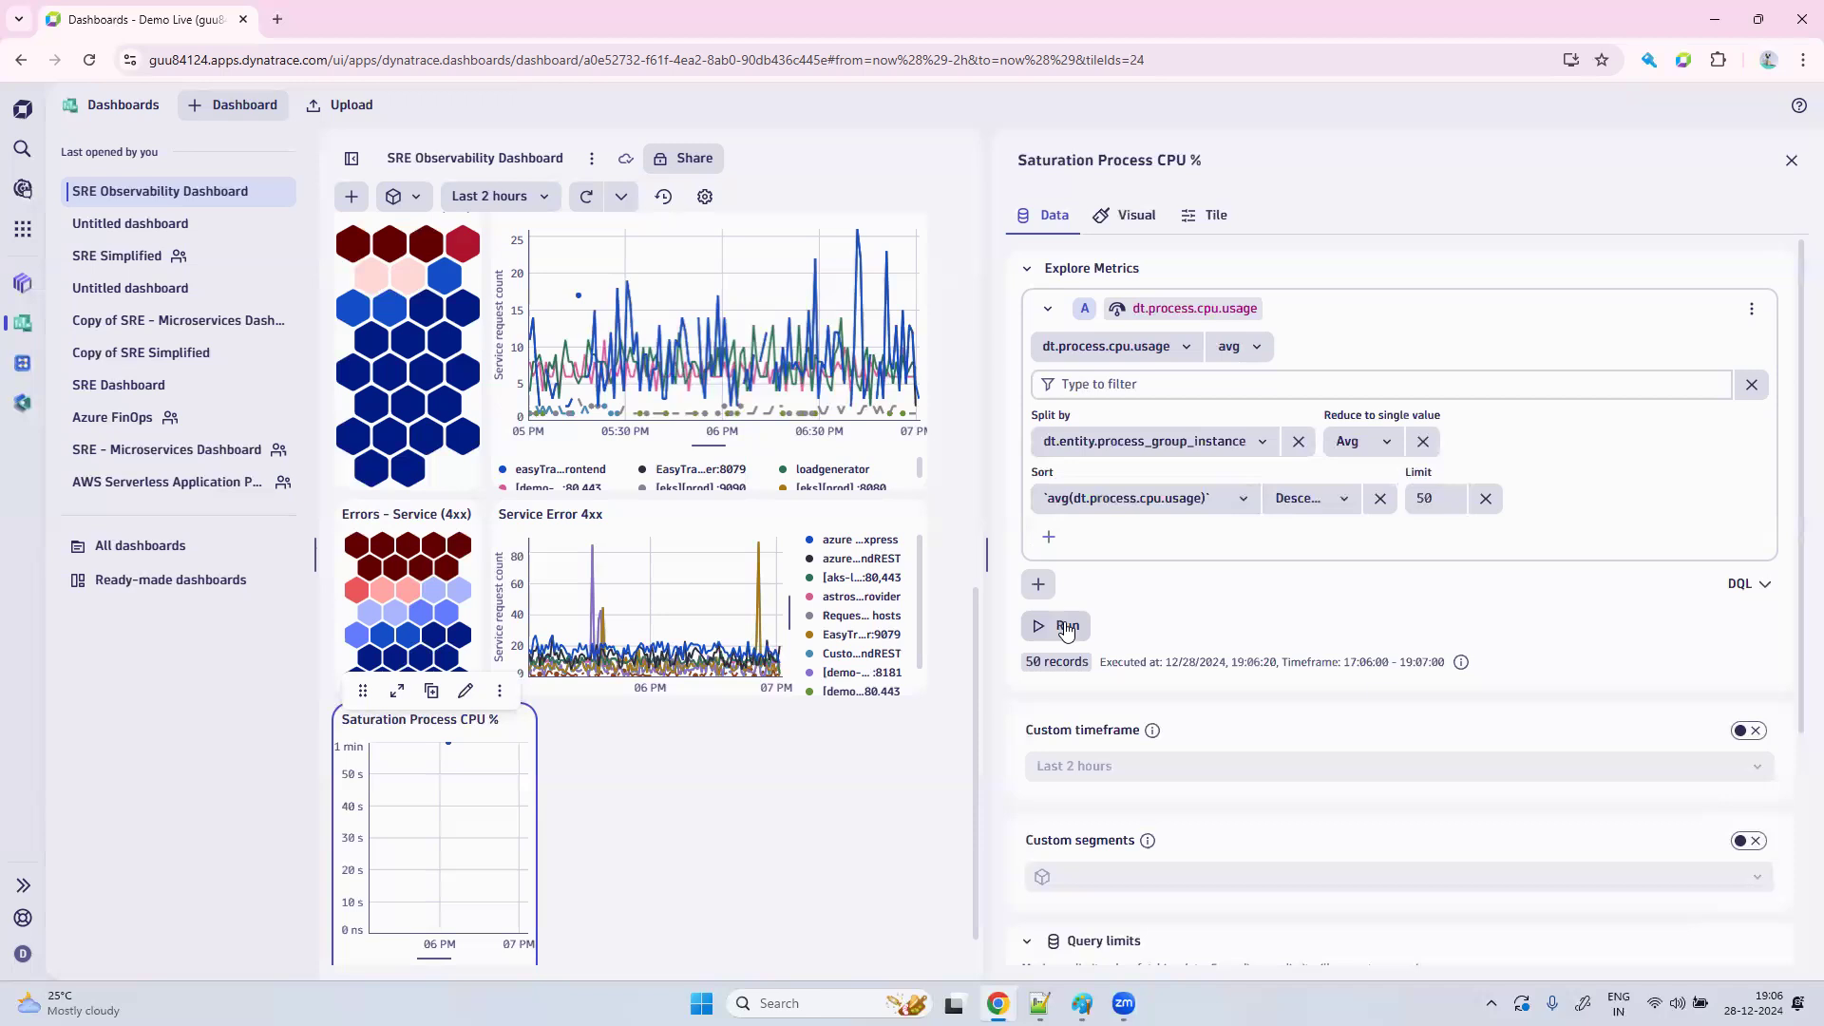
Visualize the process CPU tile as a honeycomb and apply the Pink-green palette, trying custom colors and Blue-moss first.
left_click(1132, 218)
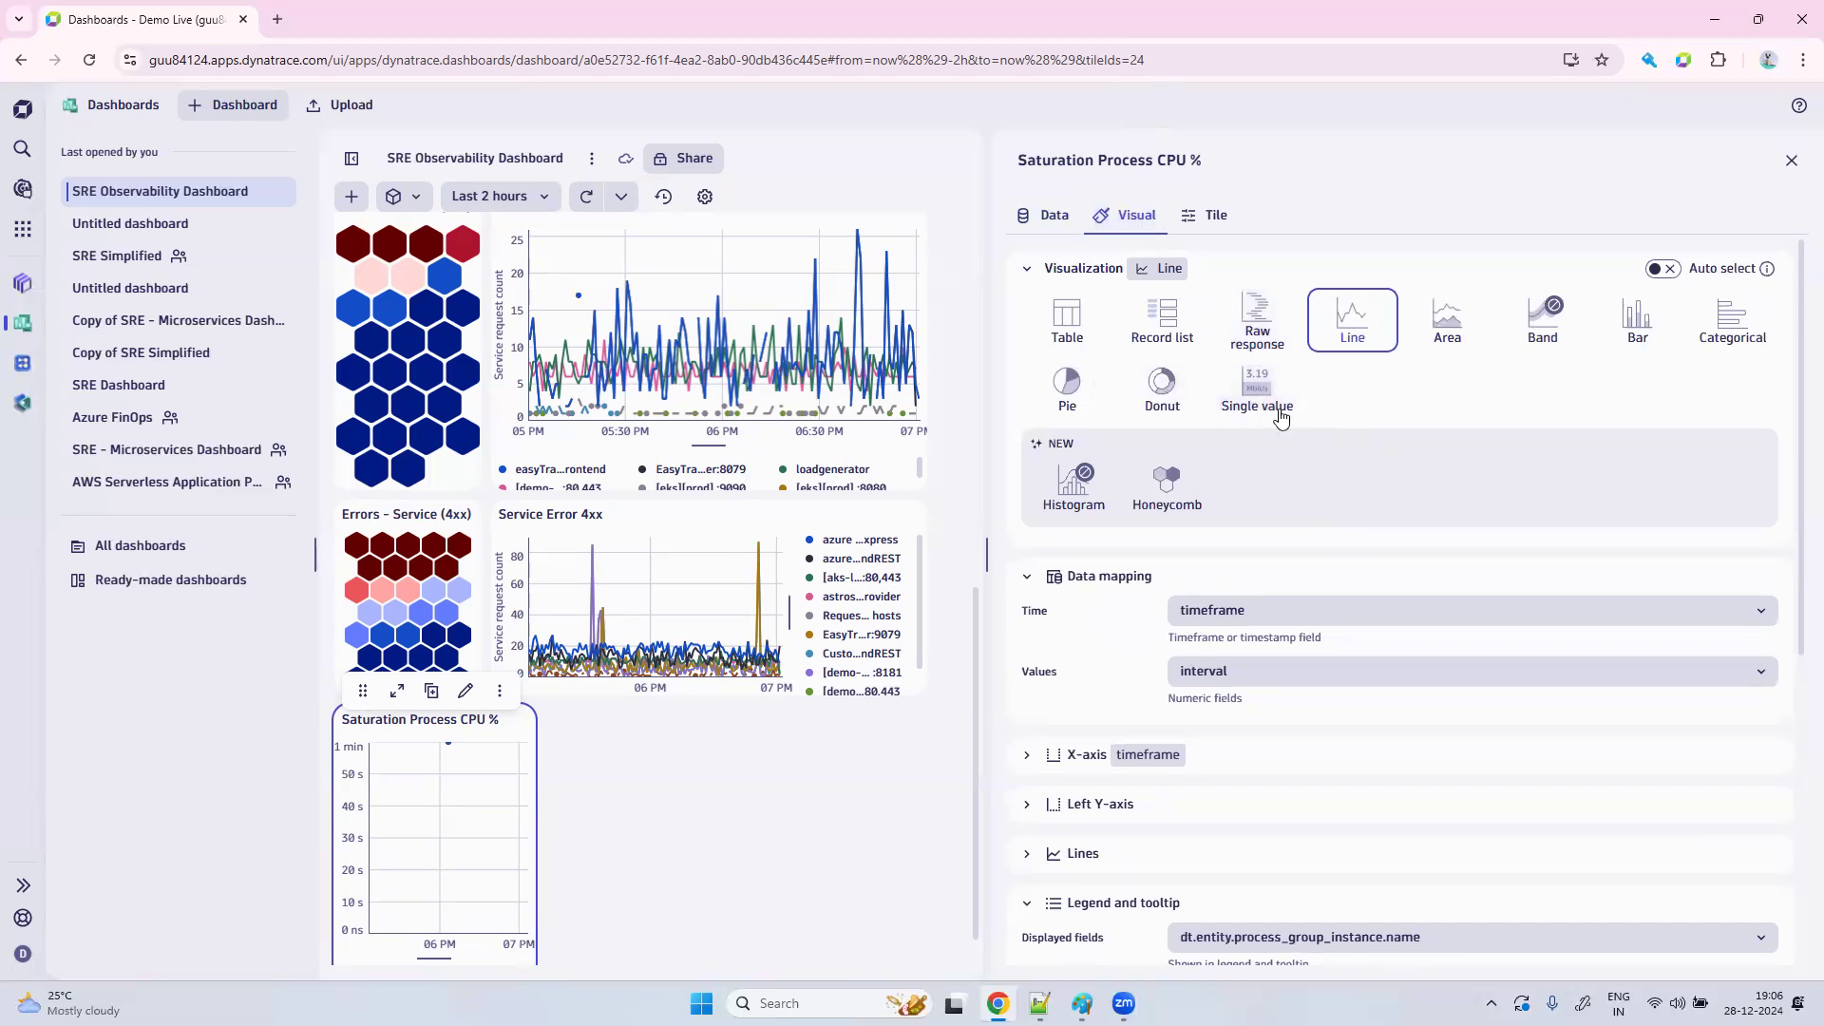
left_click(1186, 490)
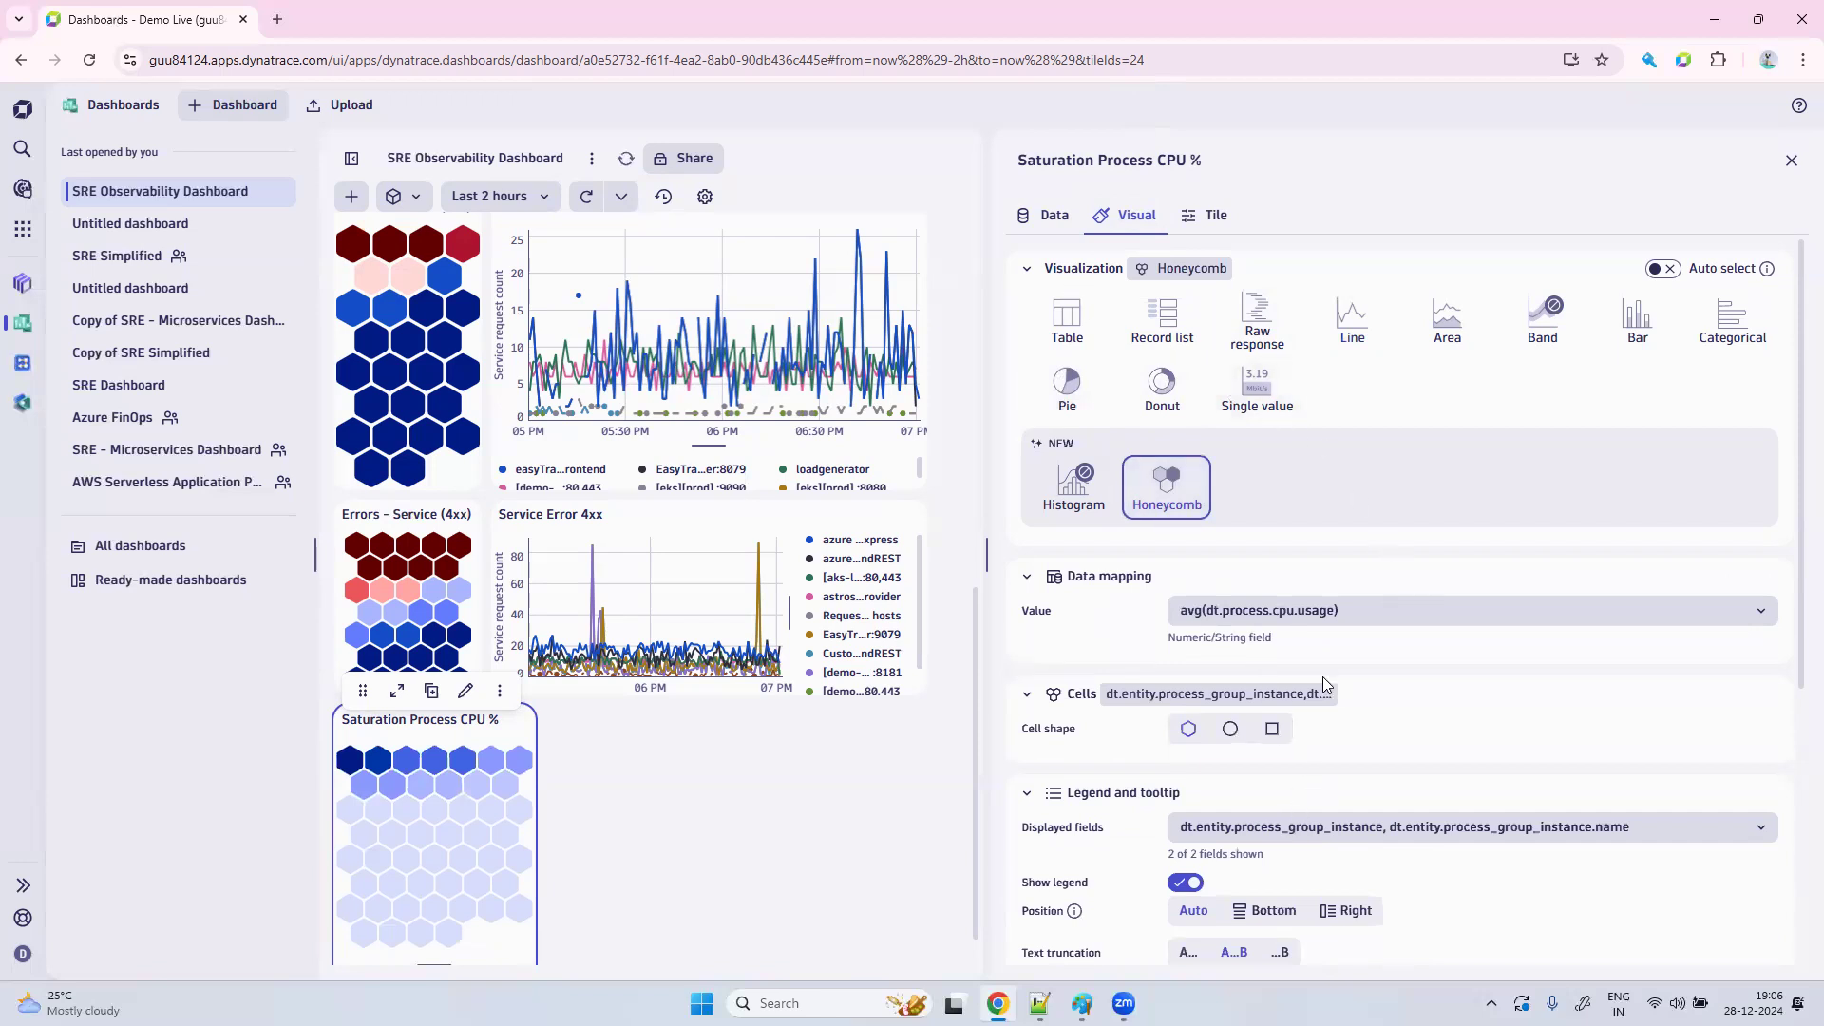
scroll(1323, 676, "down", 5)
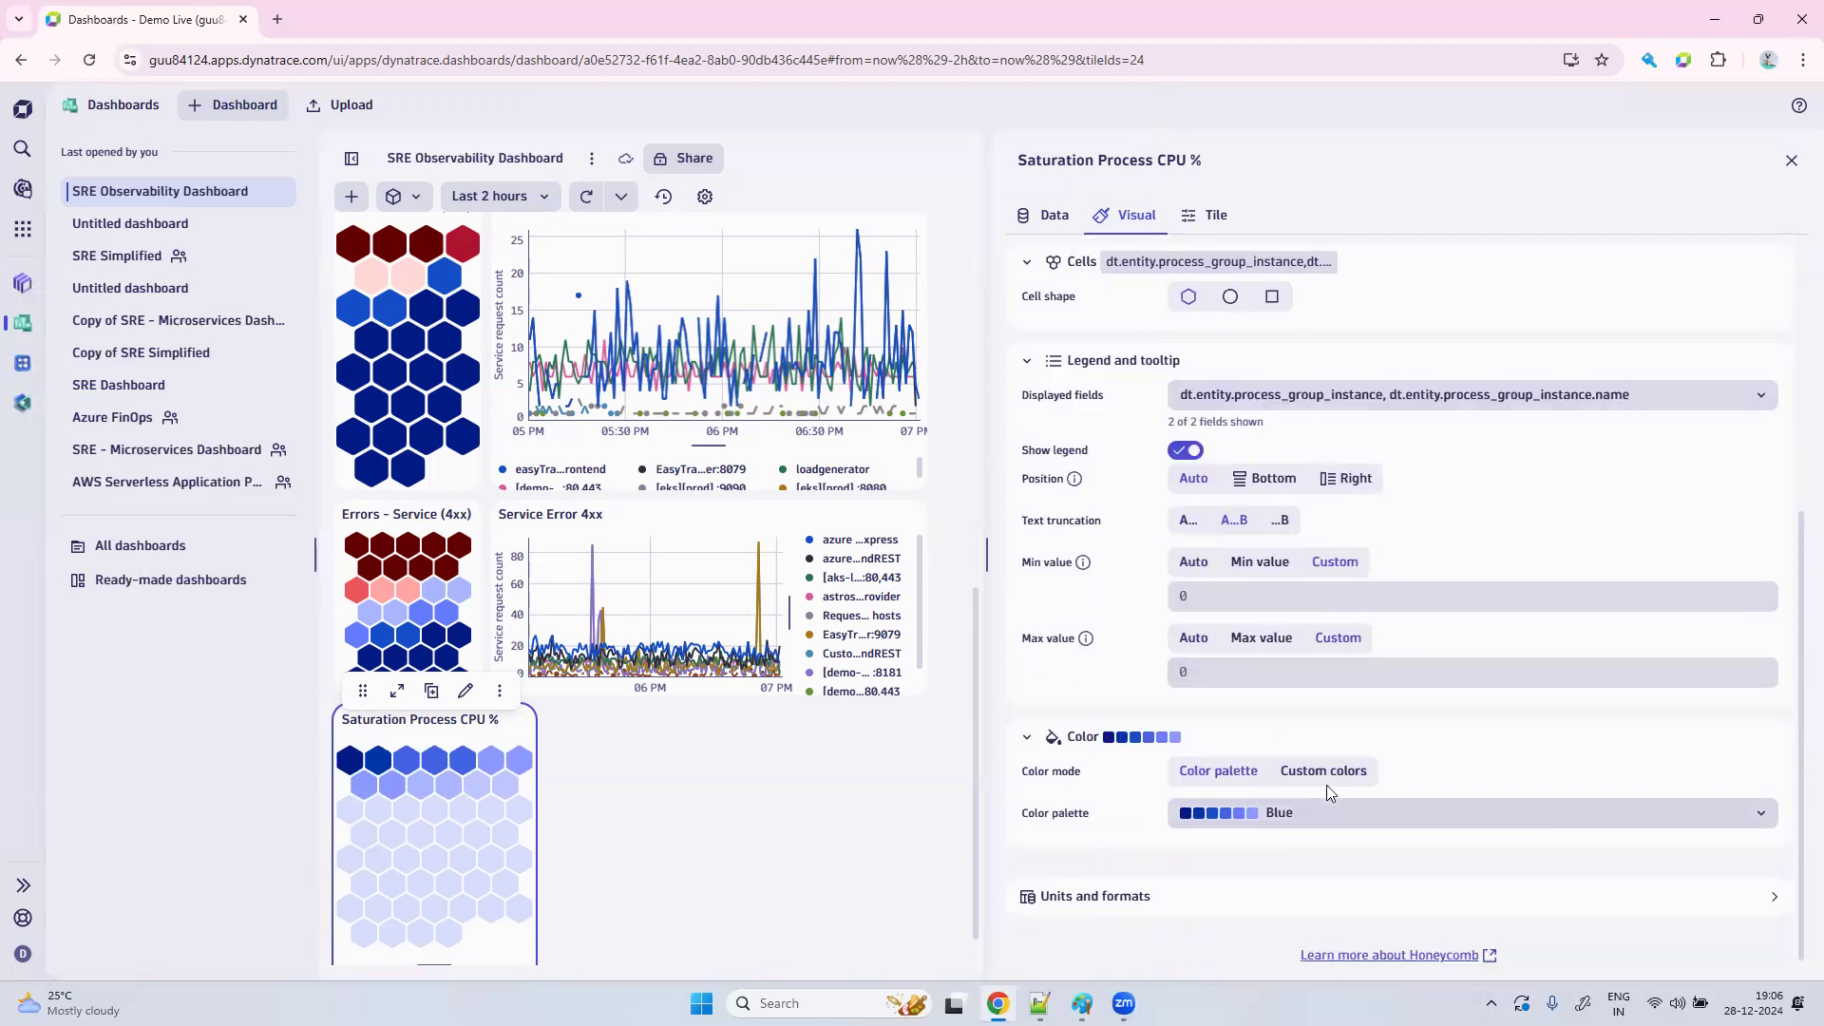
left_click(1335, 780)
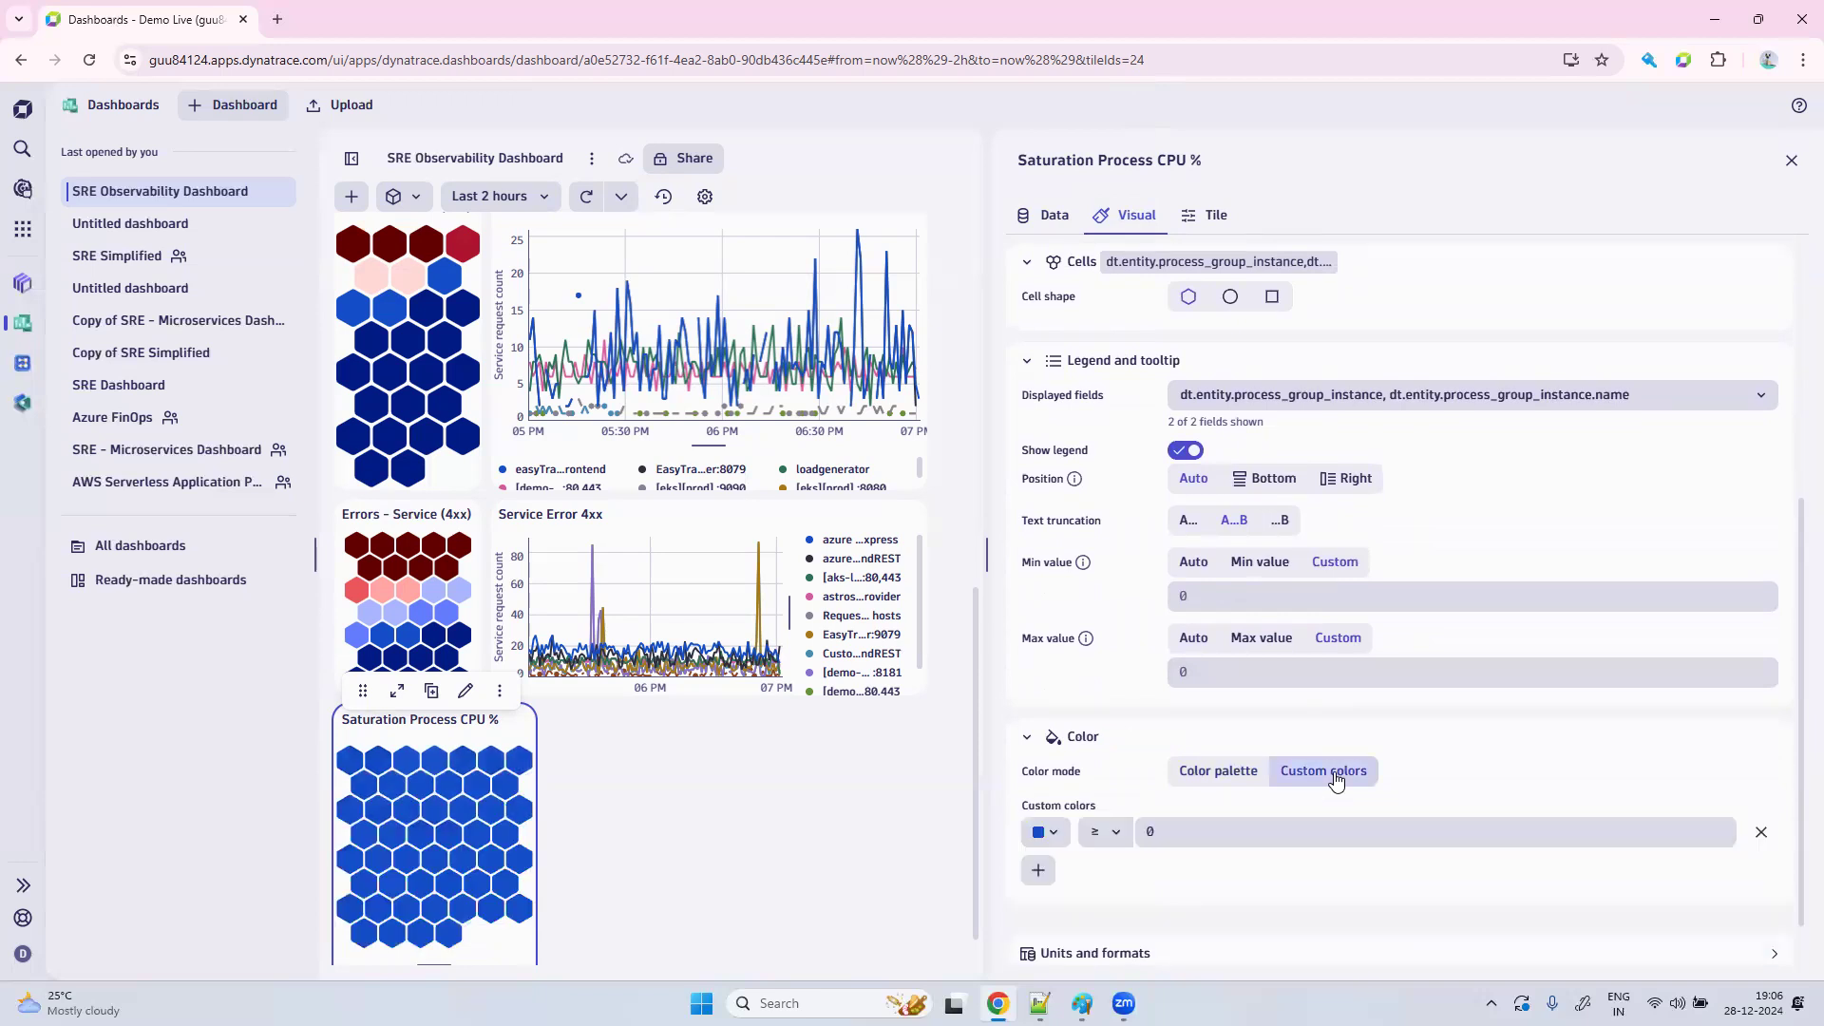
left_click(1245, 778)
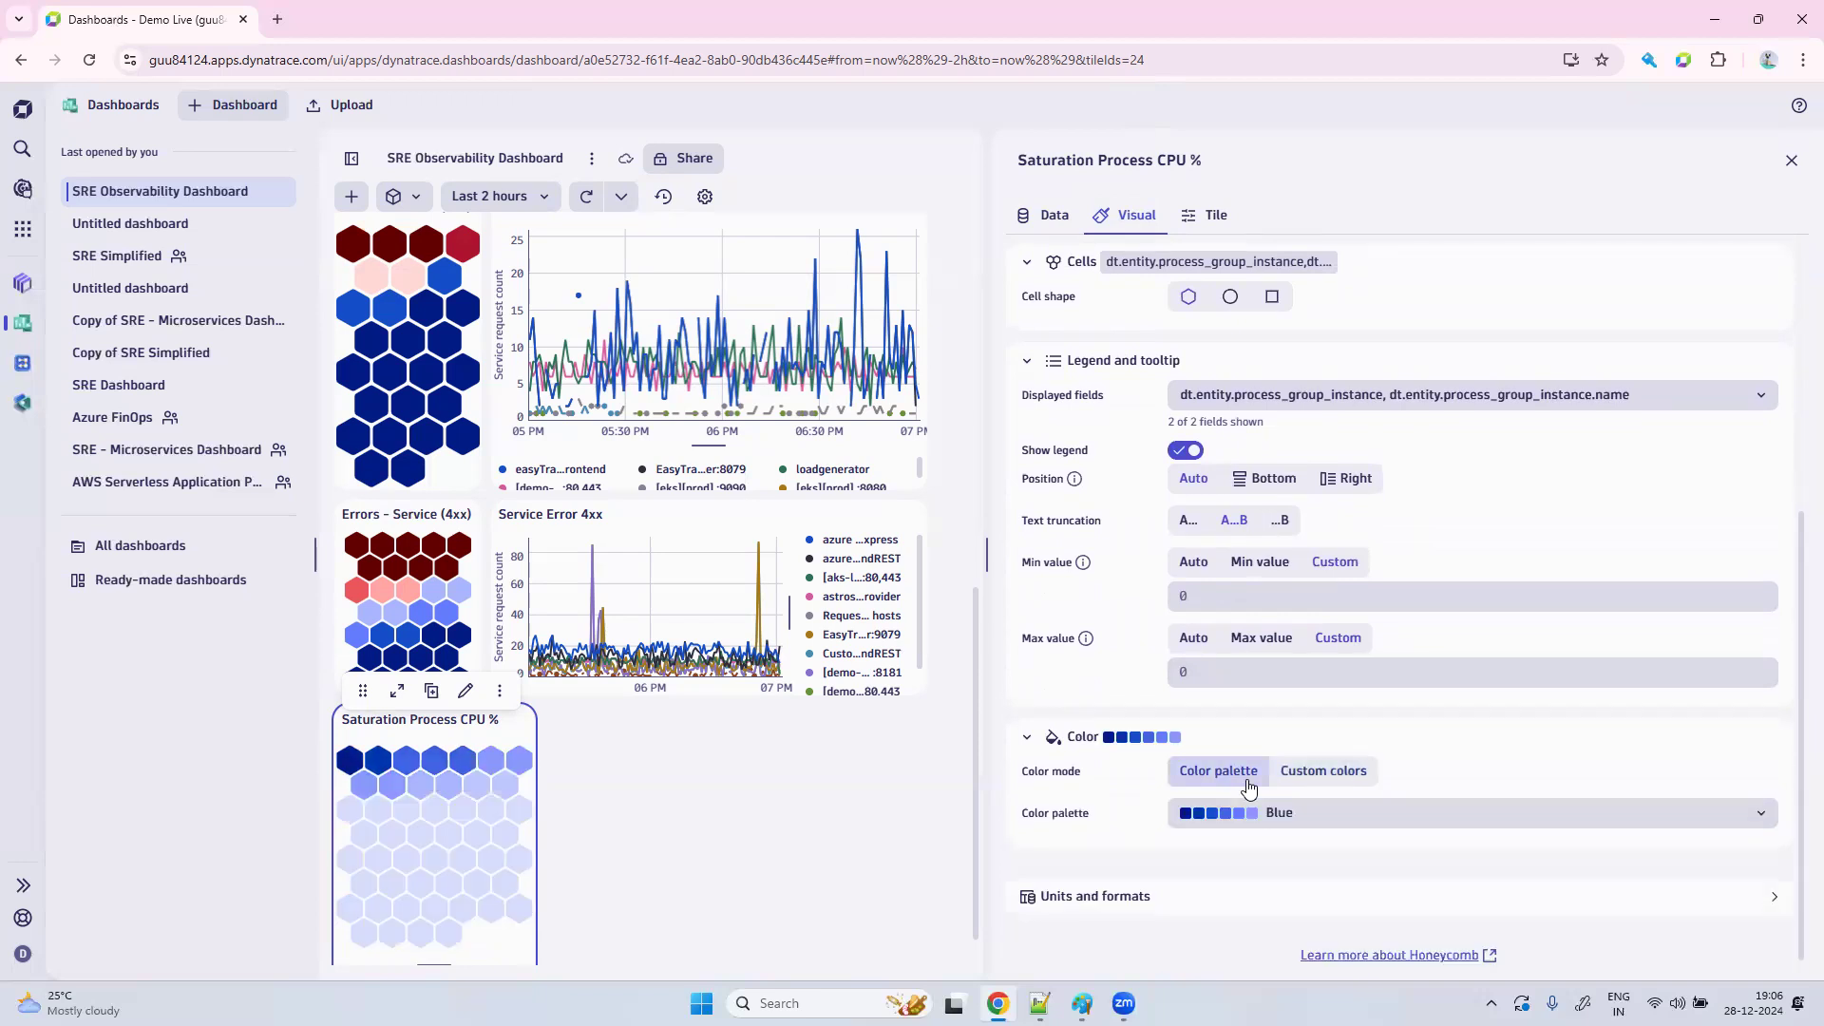
left_click(1271, 819)
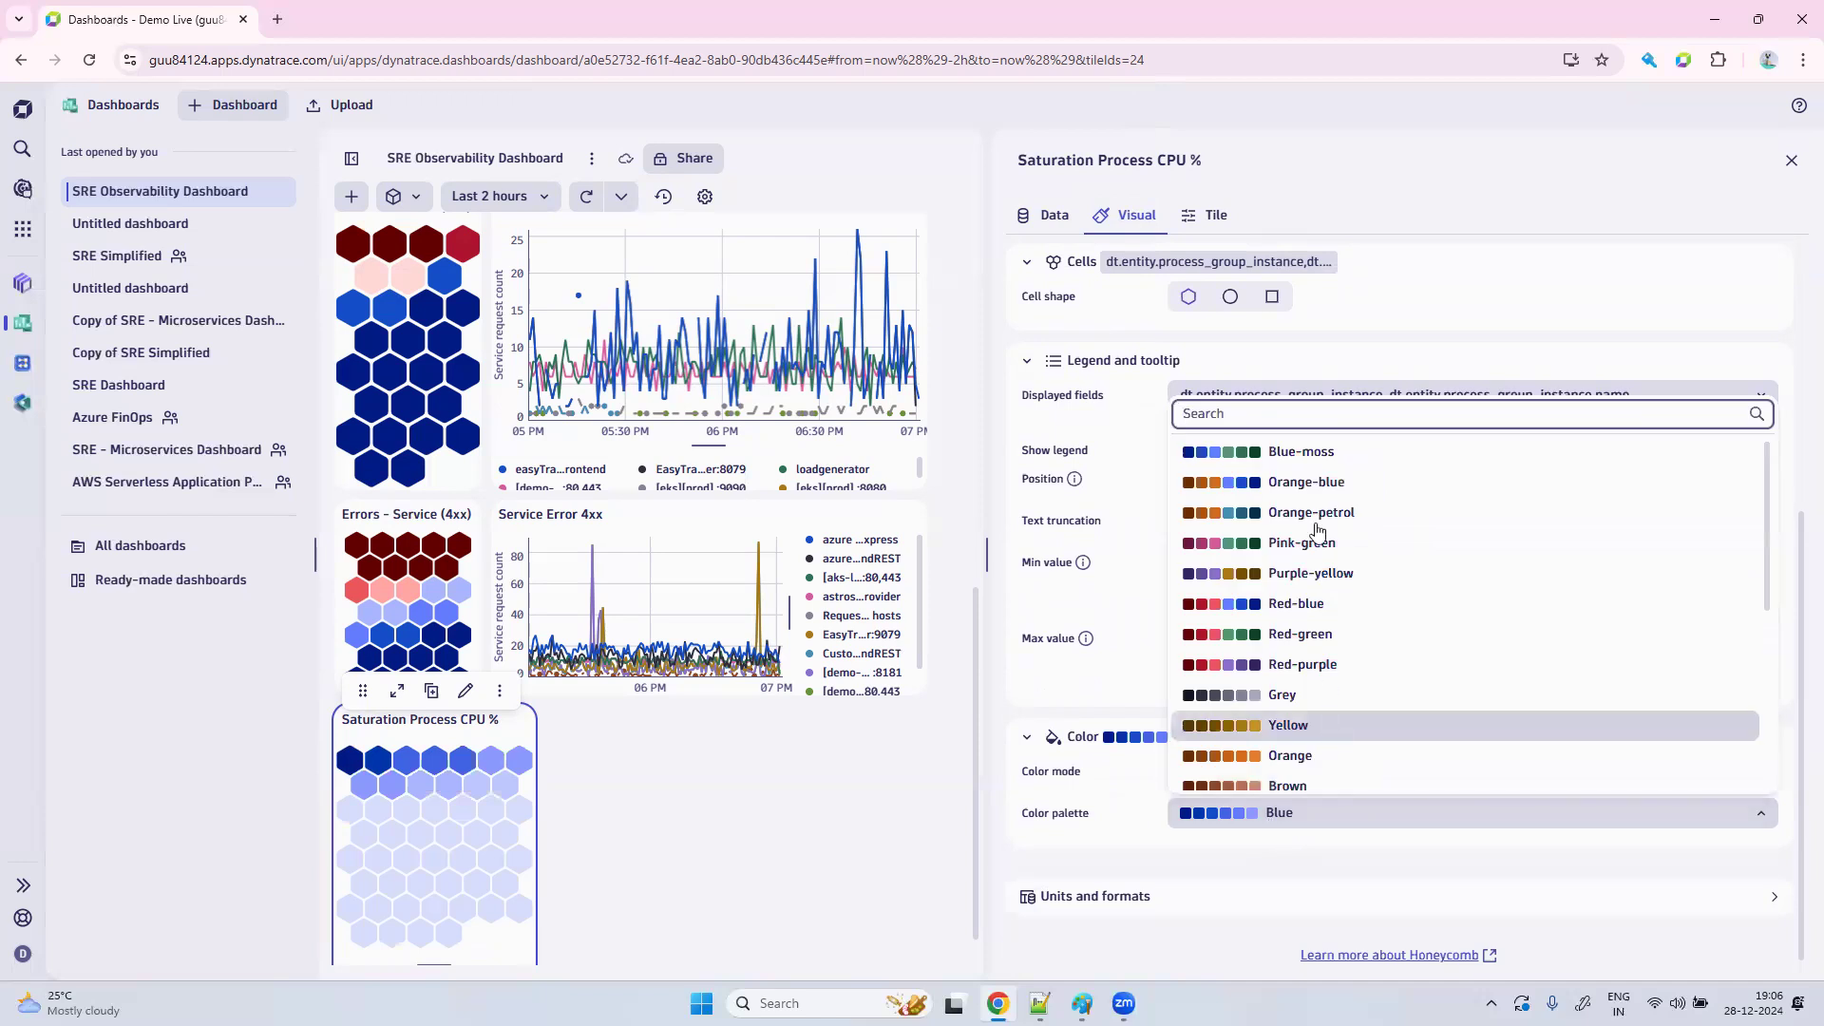
left_click(1324, 454)
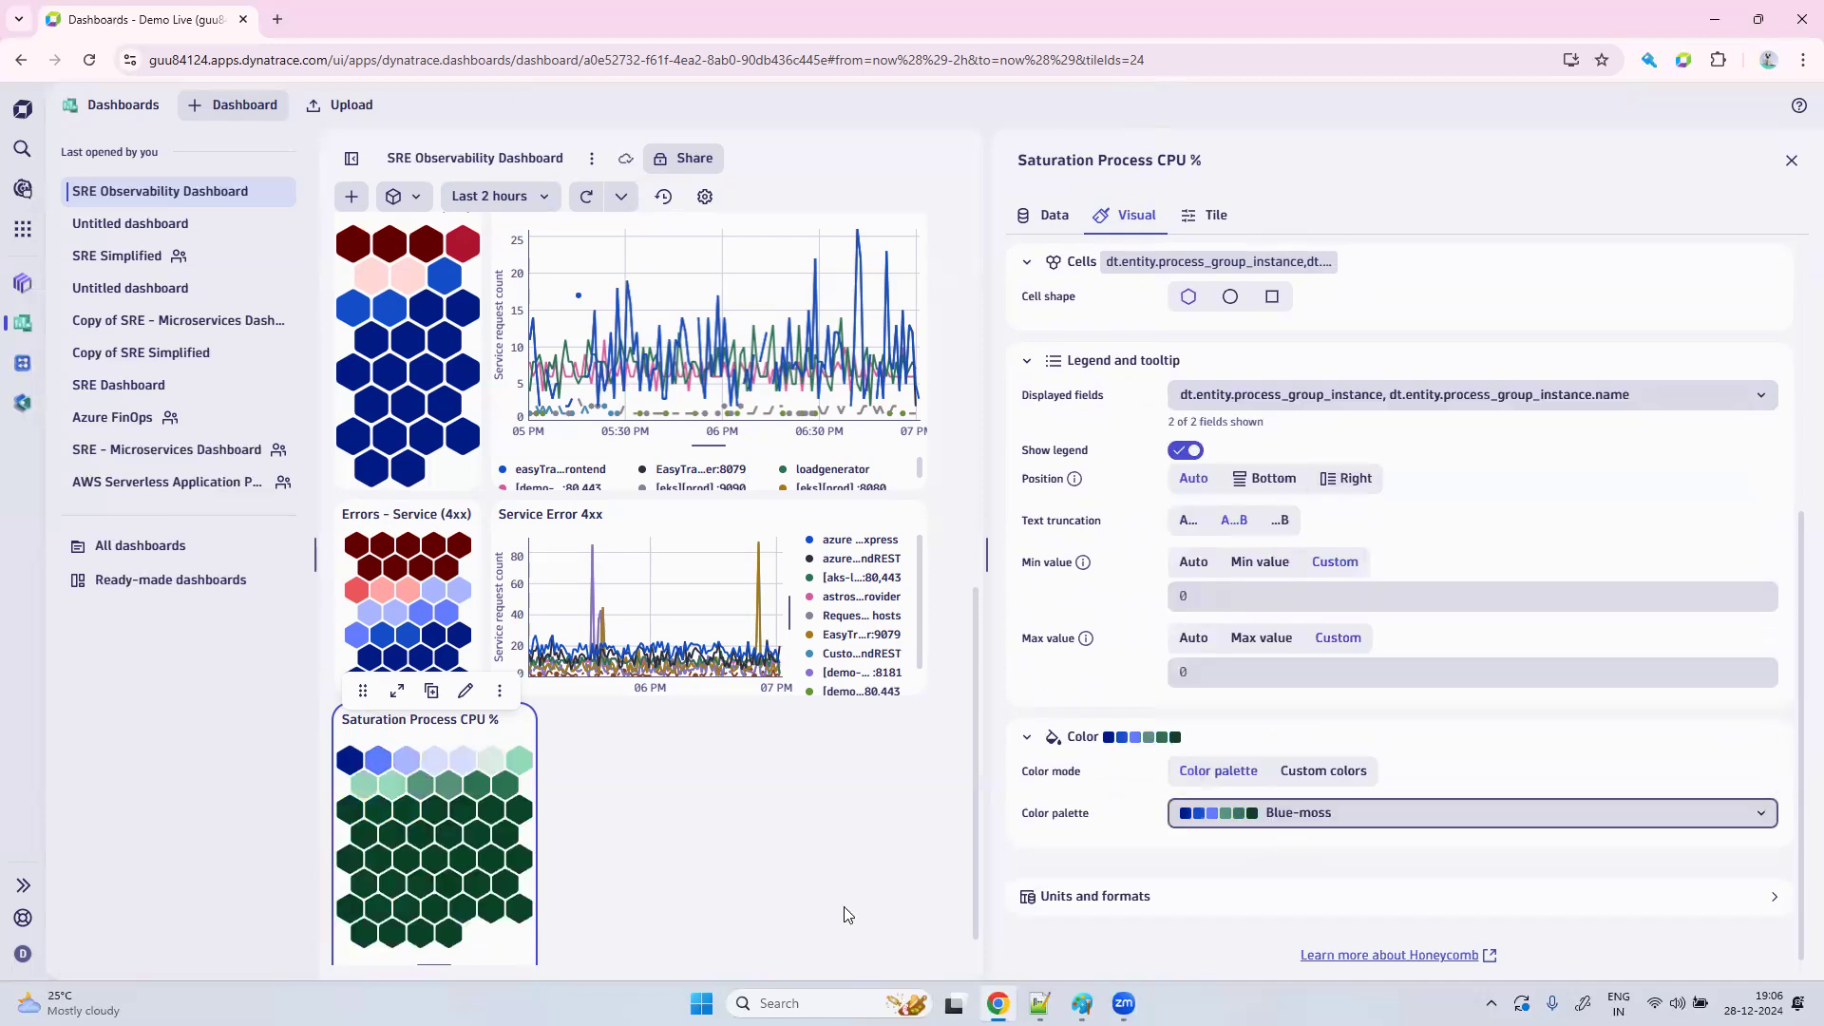
left_click(1298, 816)
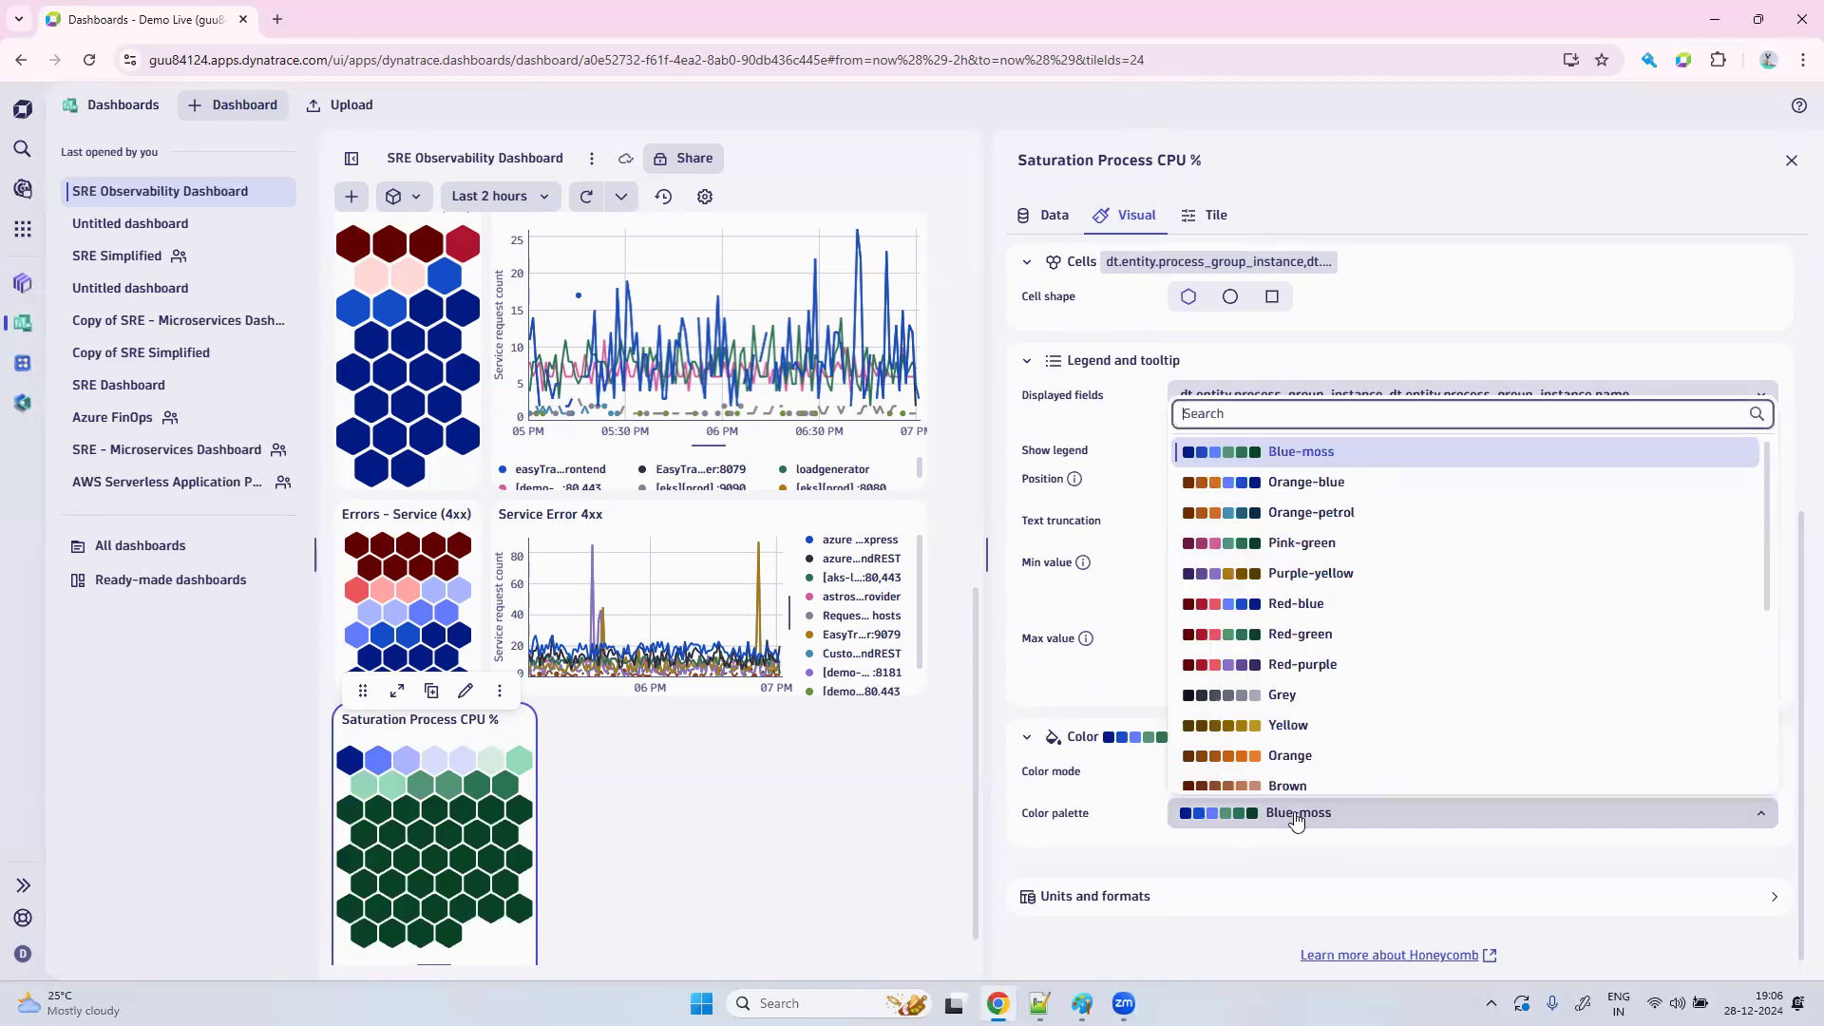
left_click(1356, 551)
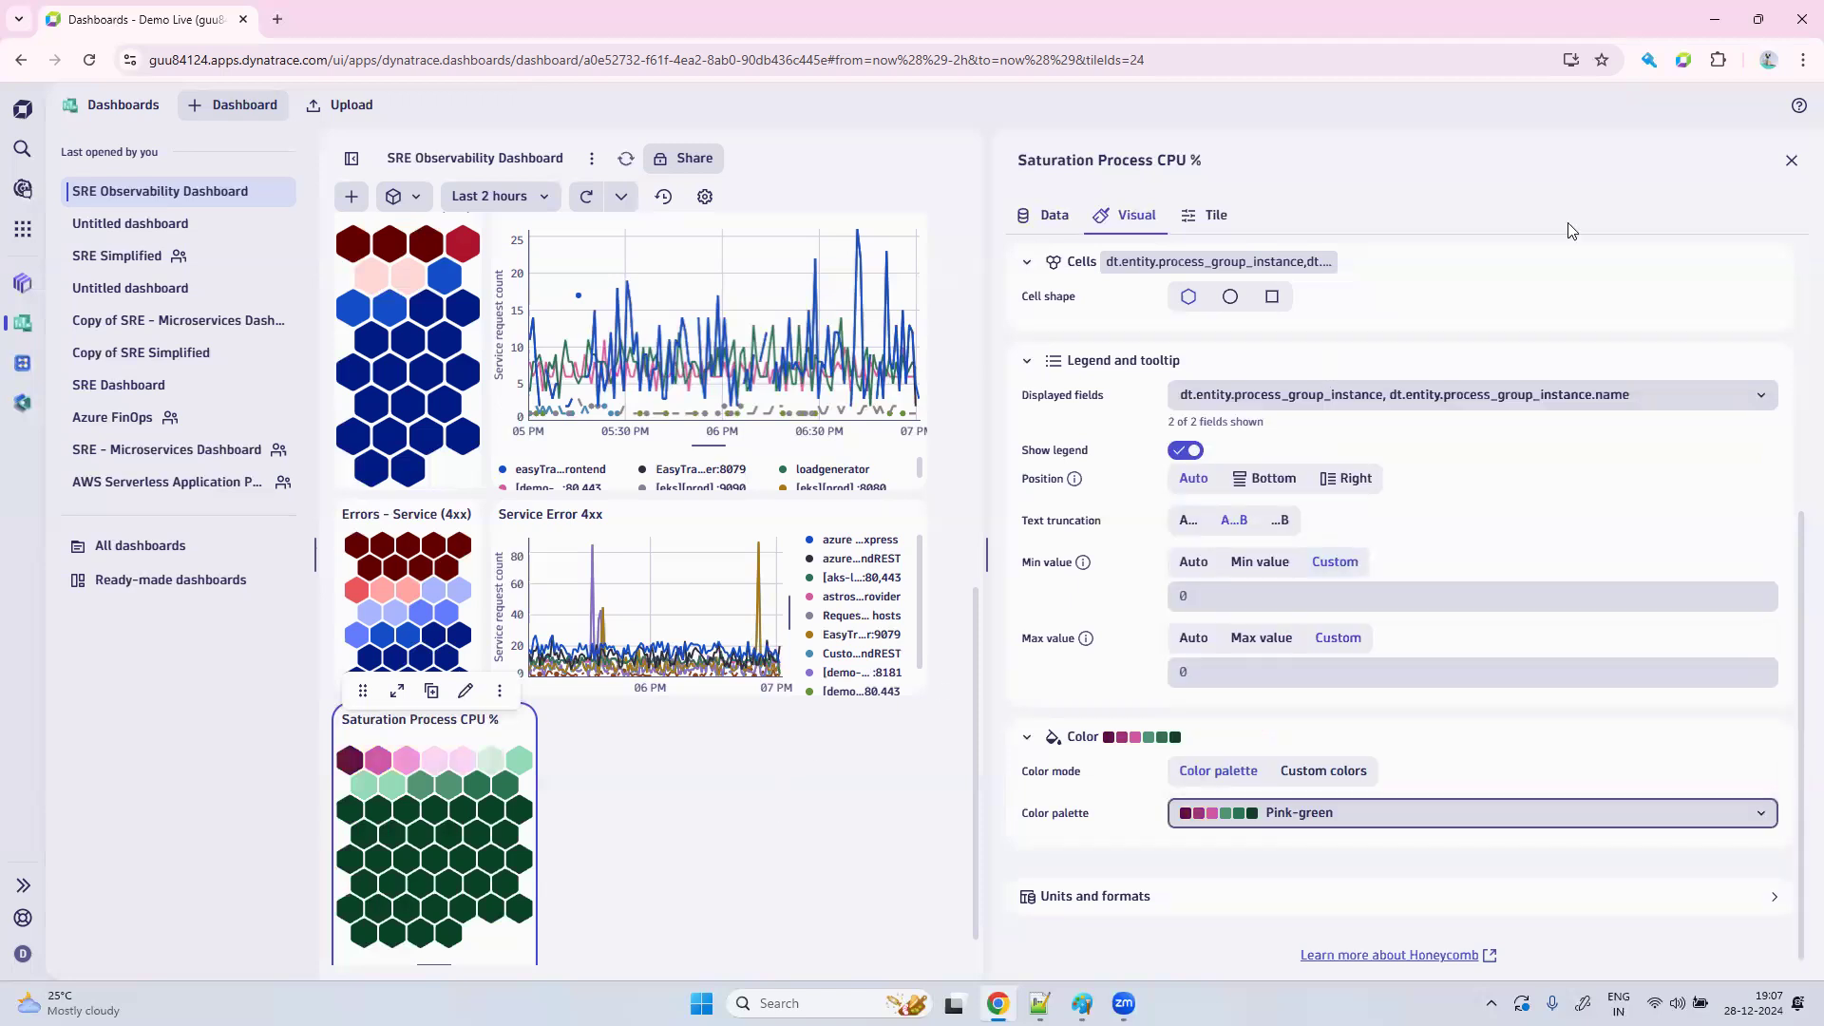
Close the tile editor and narrow the Saturation Process CPU % honeycomb to the width of the error honeycombs above it.
left_click(1792, 162)
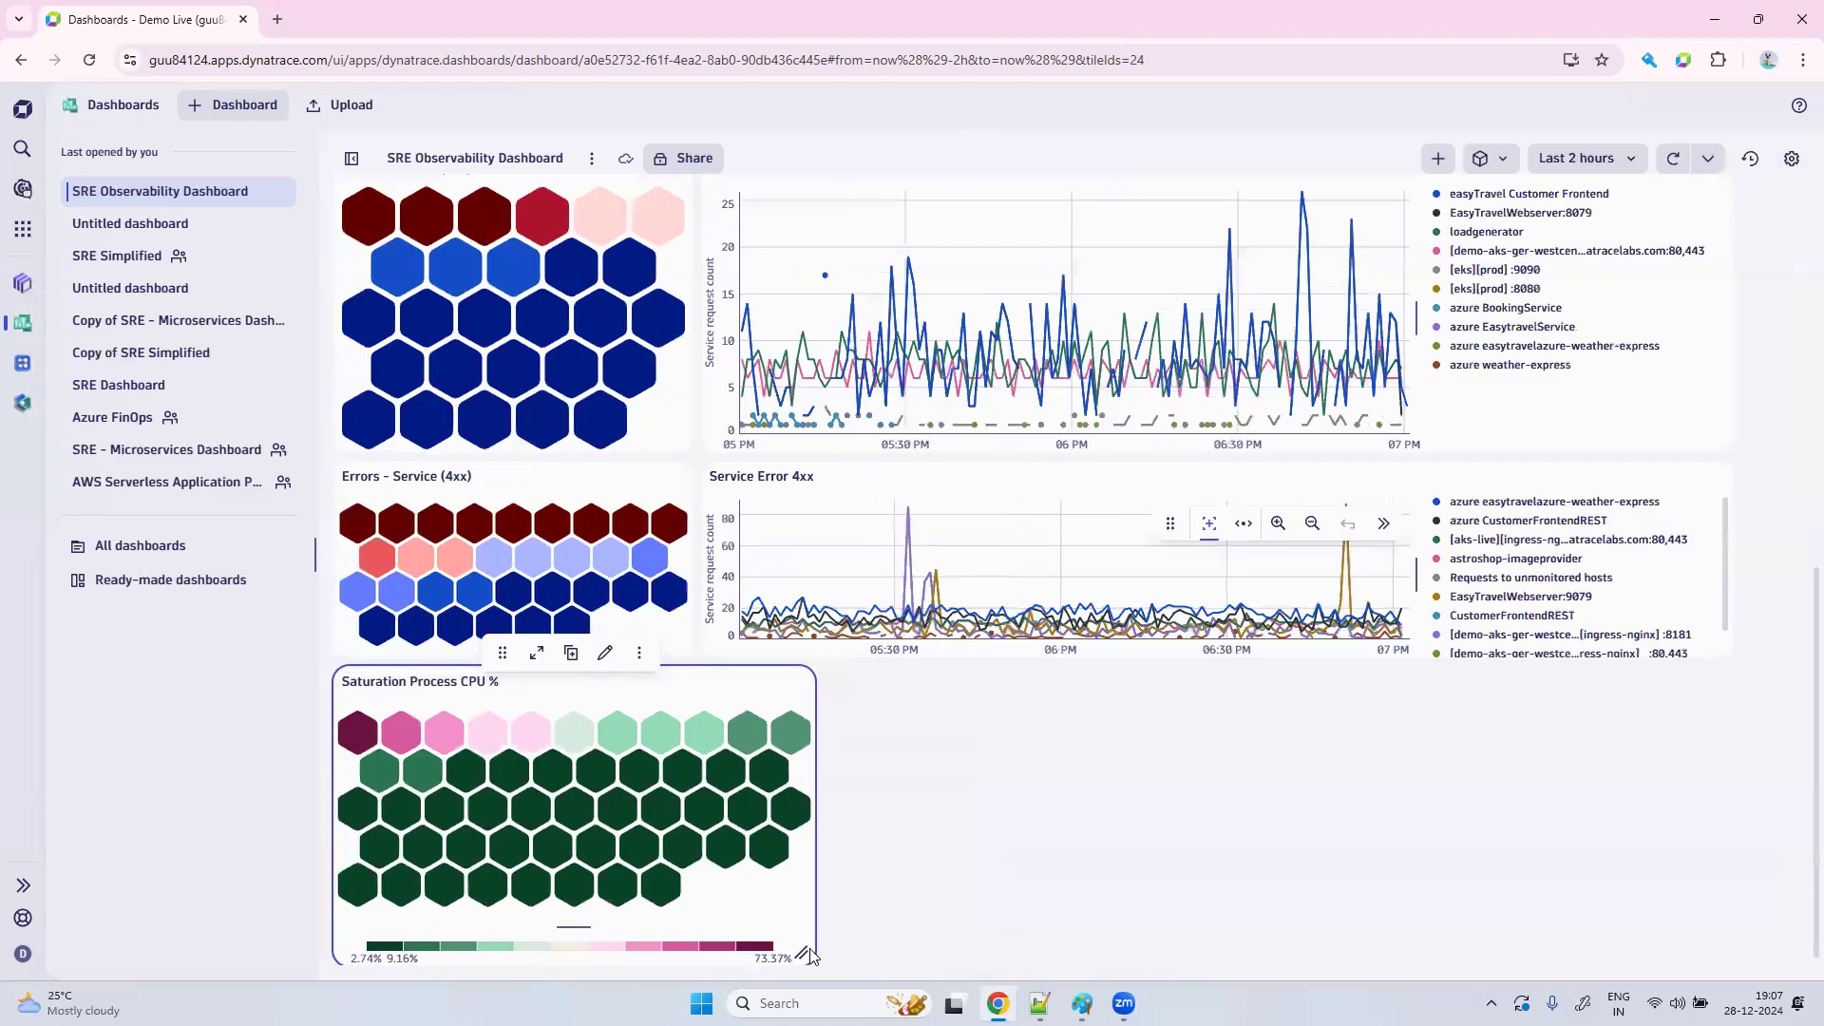
mouse_move(801, 952)
left_mouse_down()
mouse_move(582, 922)
mouse_move(686, 941)
left_mouse_up()
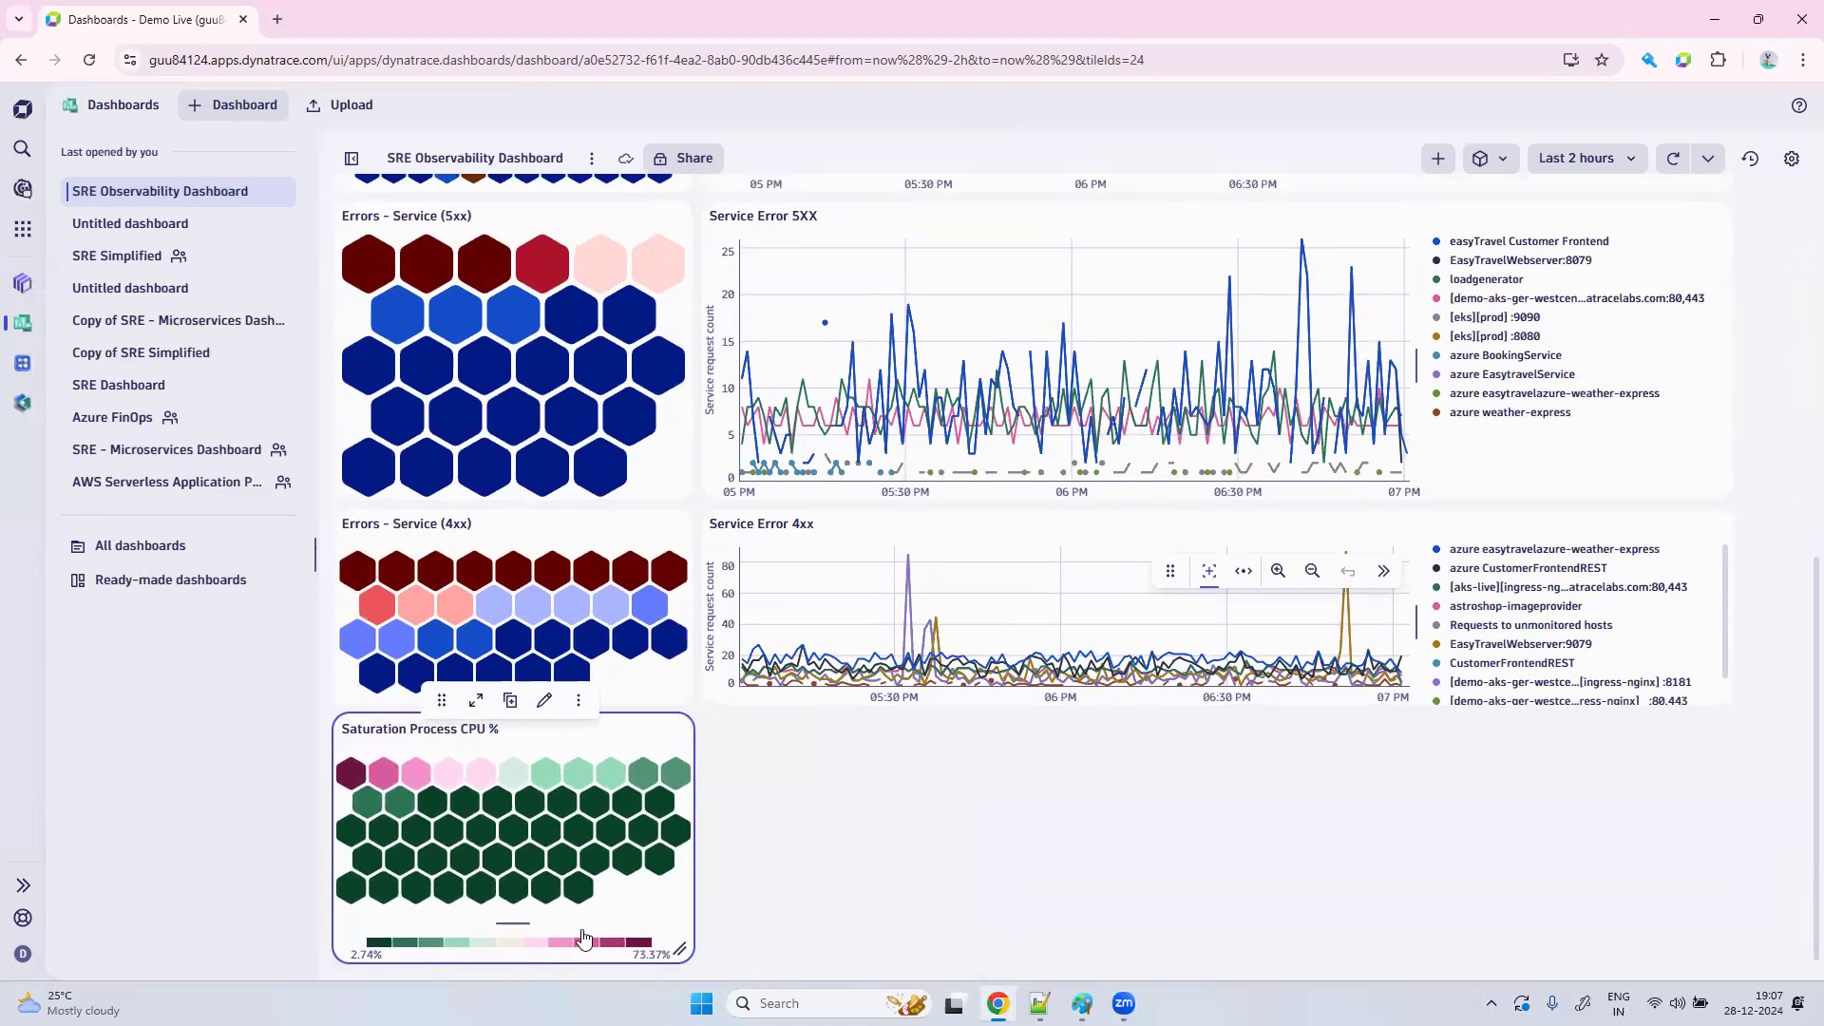
left_click(862, 840)
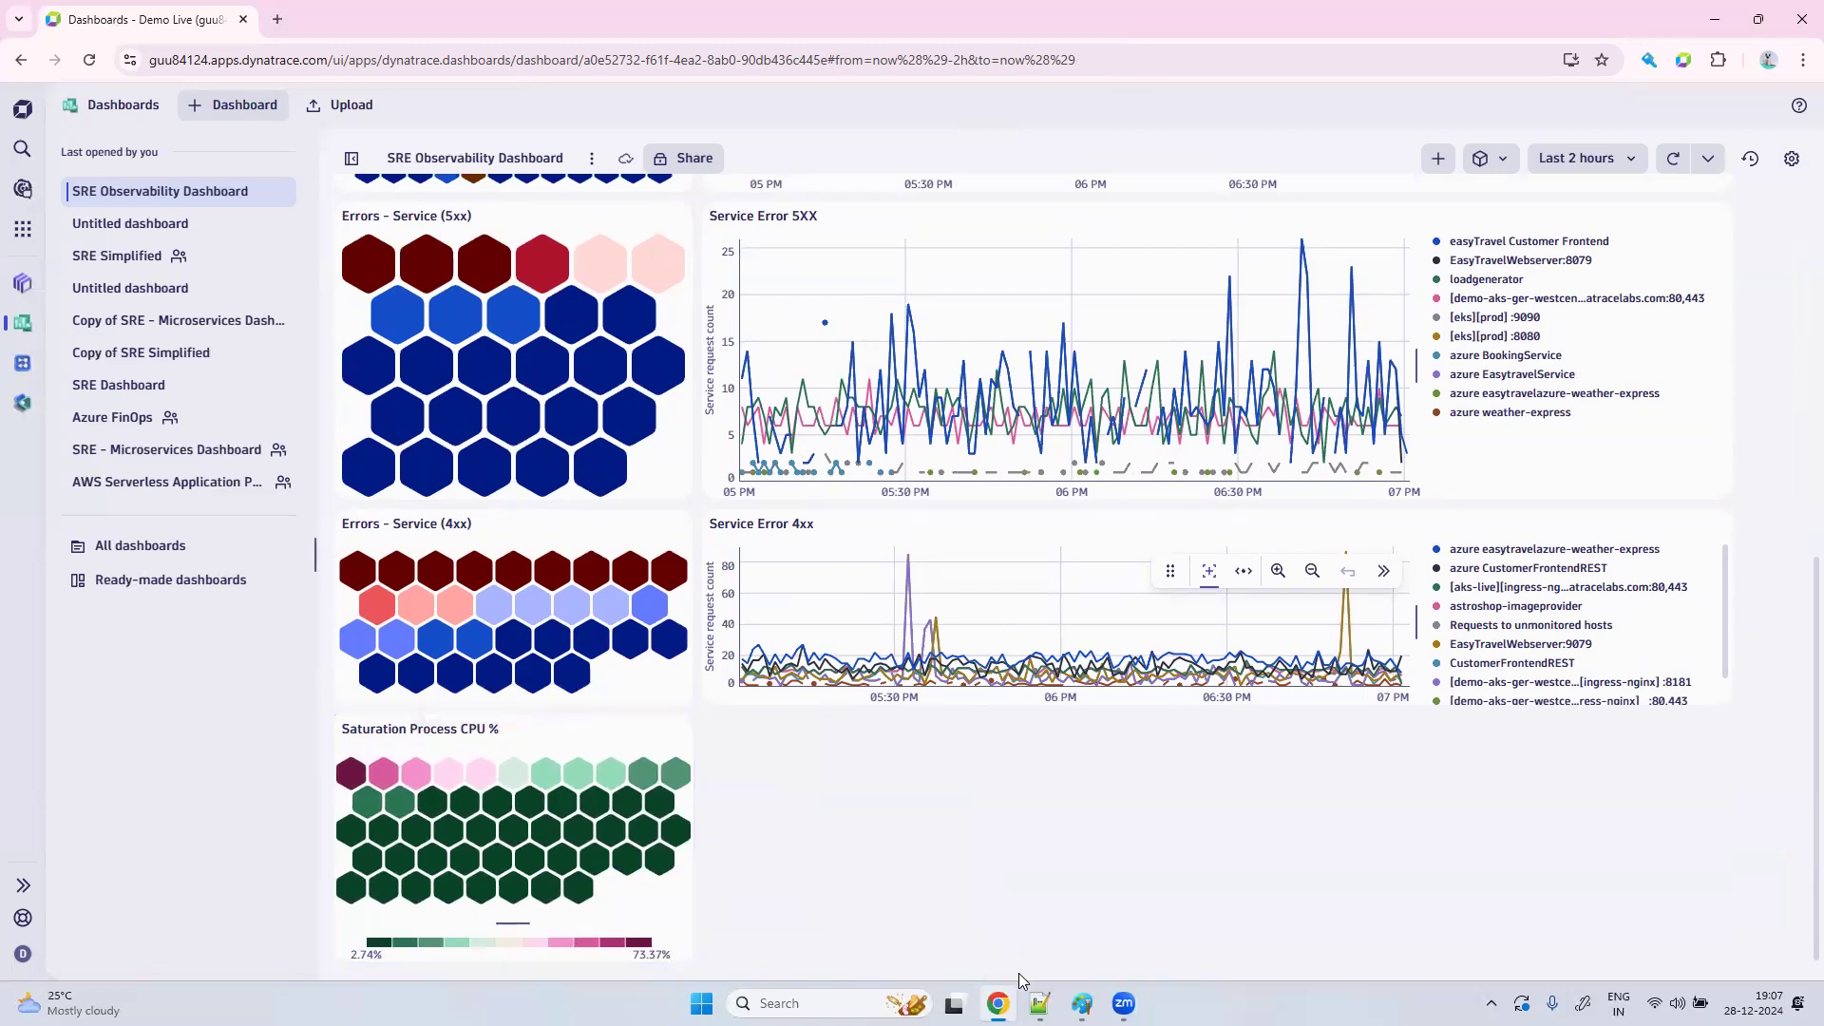
Add a new DQL tile to the dashboard and title it "Saturation Process CPU %".
left_click(1439, 159)
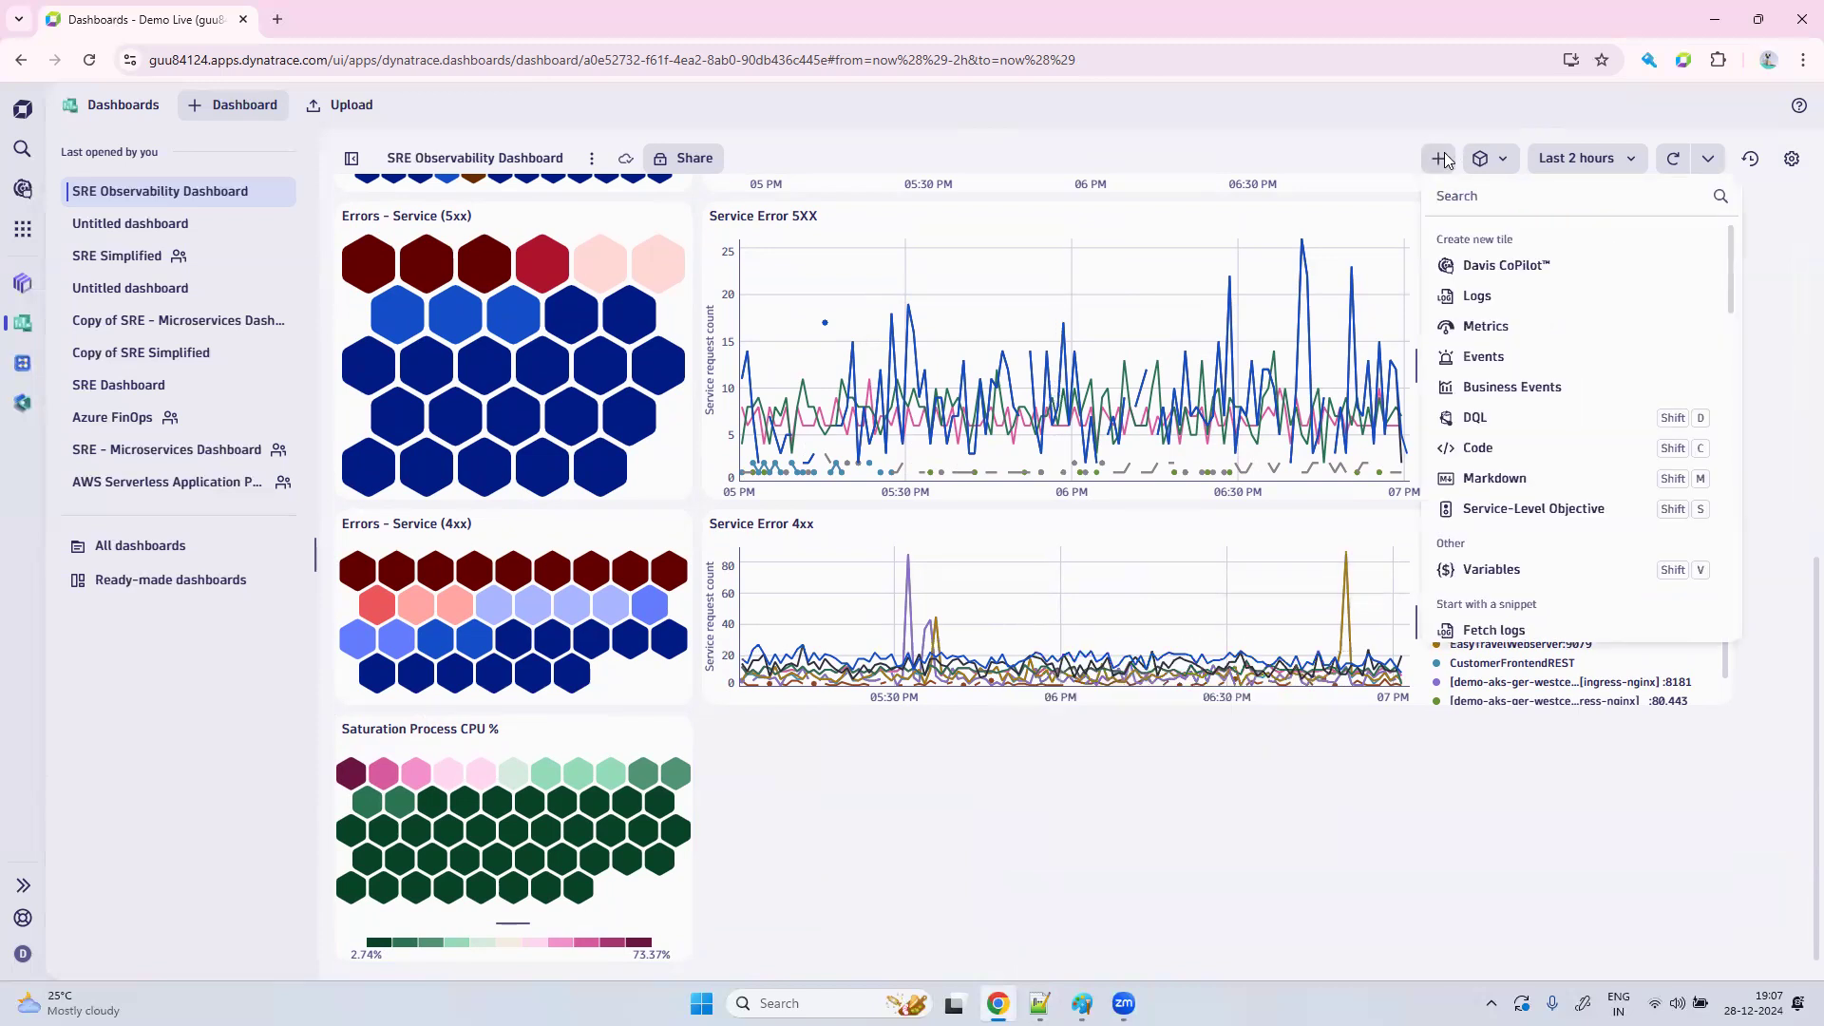
left_click(1501, 409)
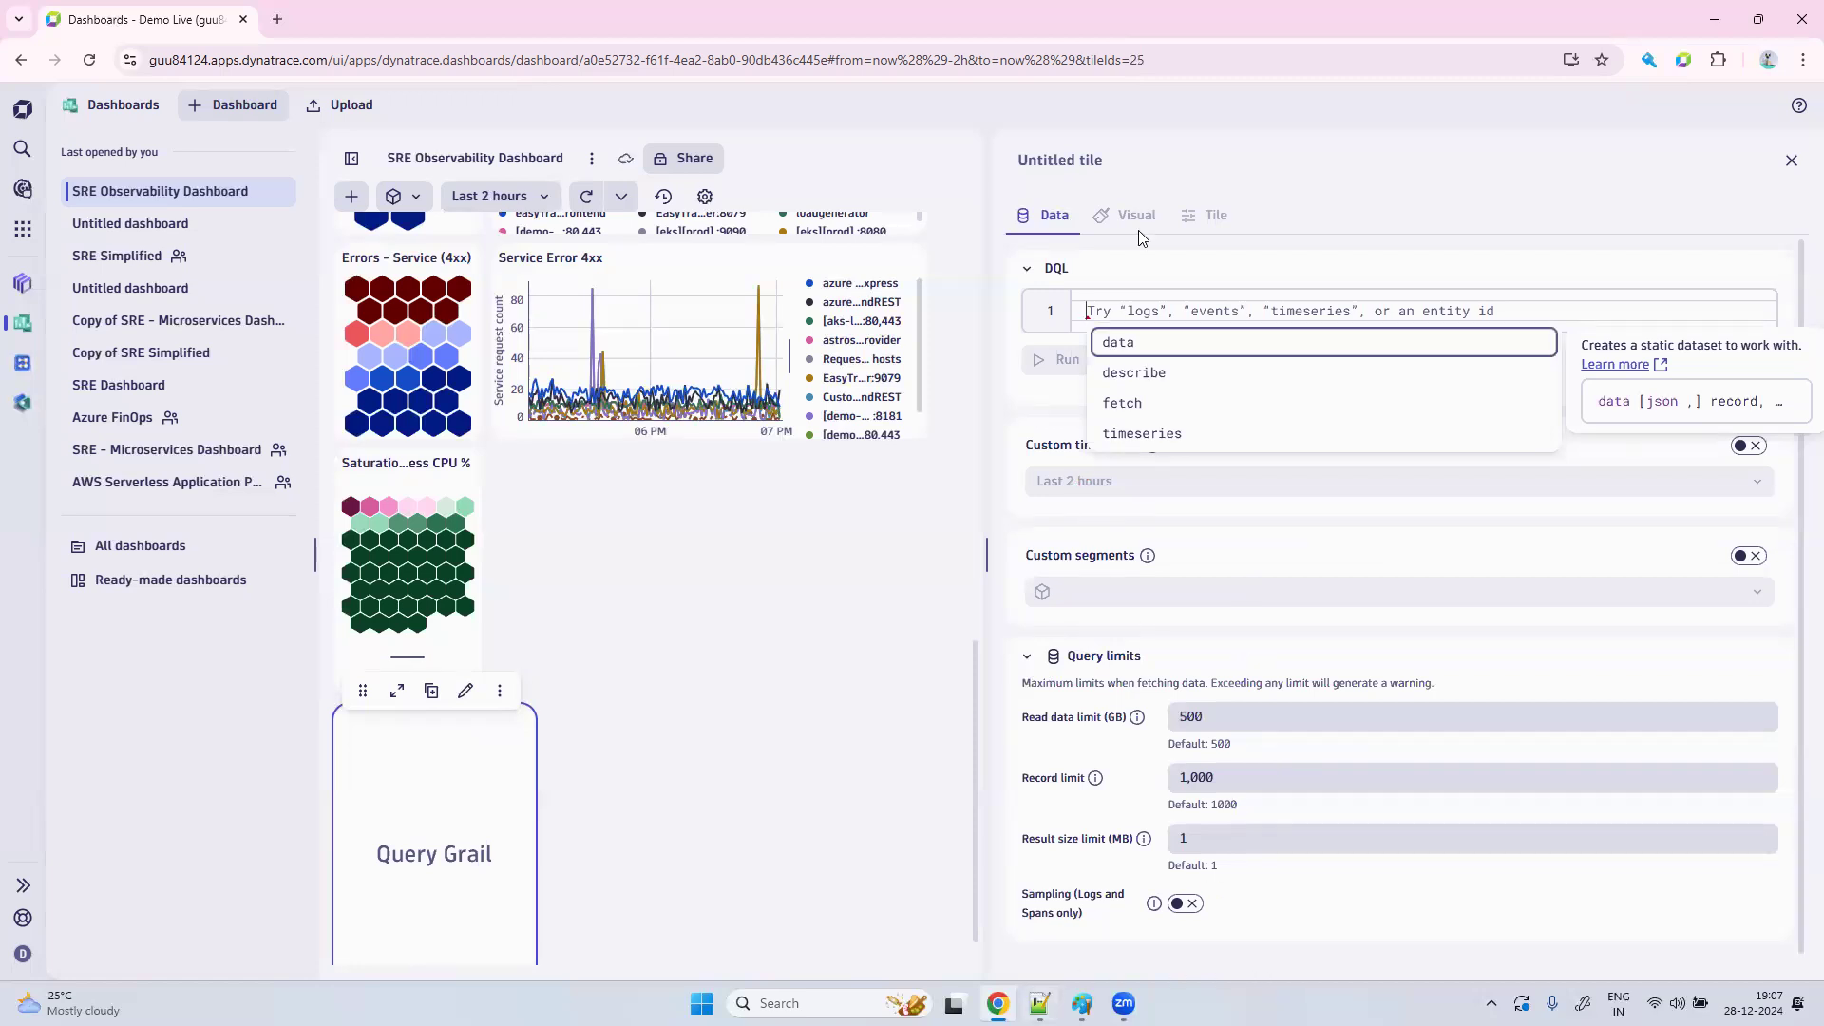
left_click(1081, 157)
key("Caps_Lock")
type("Saturation Proce")
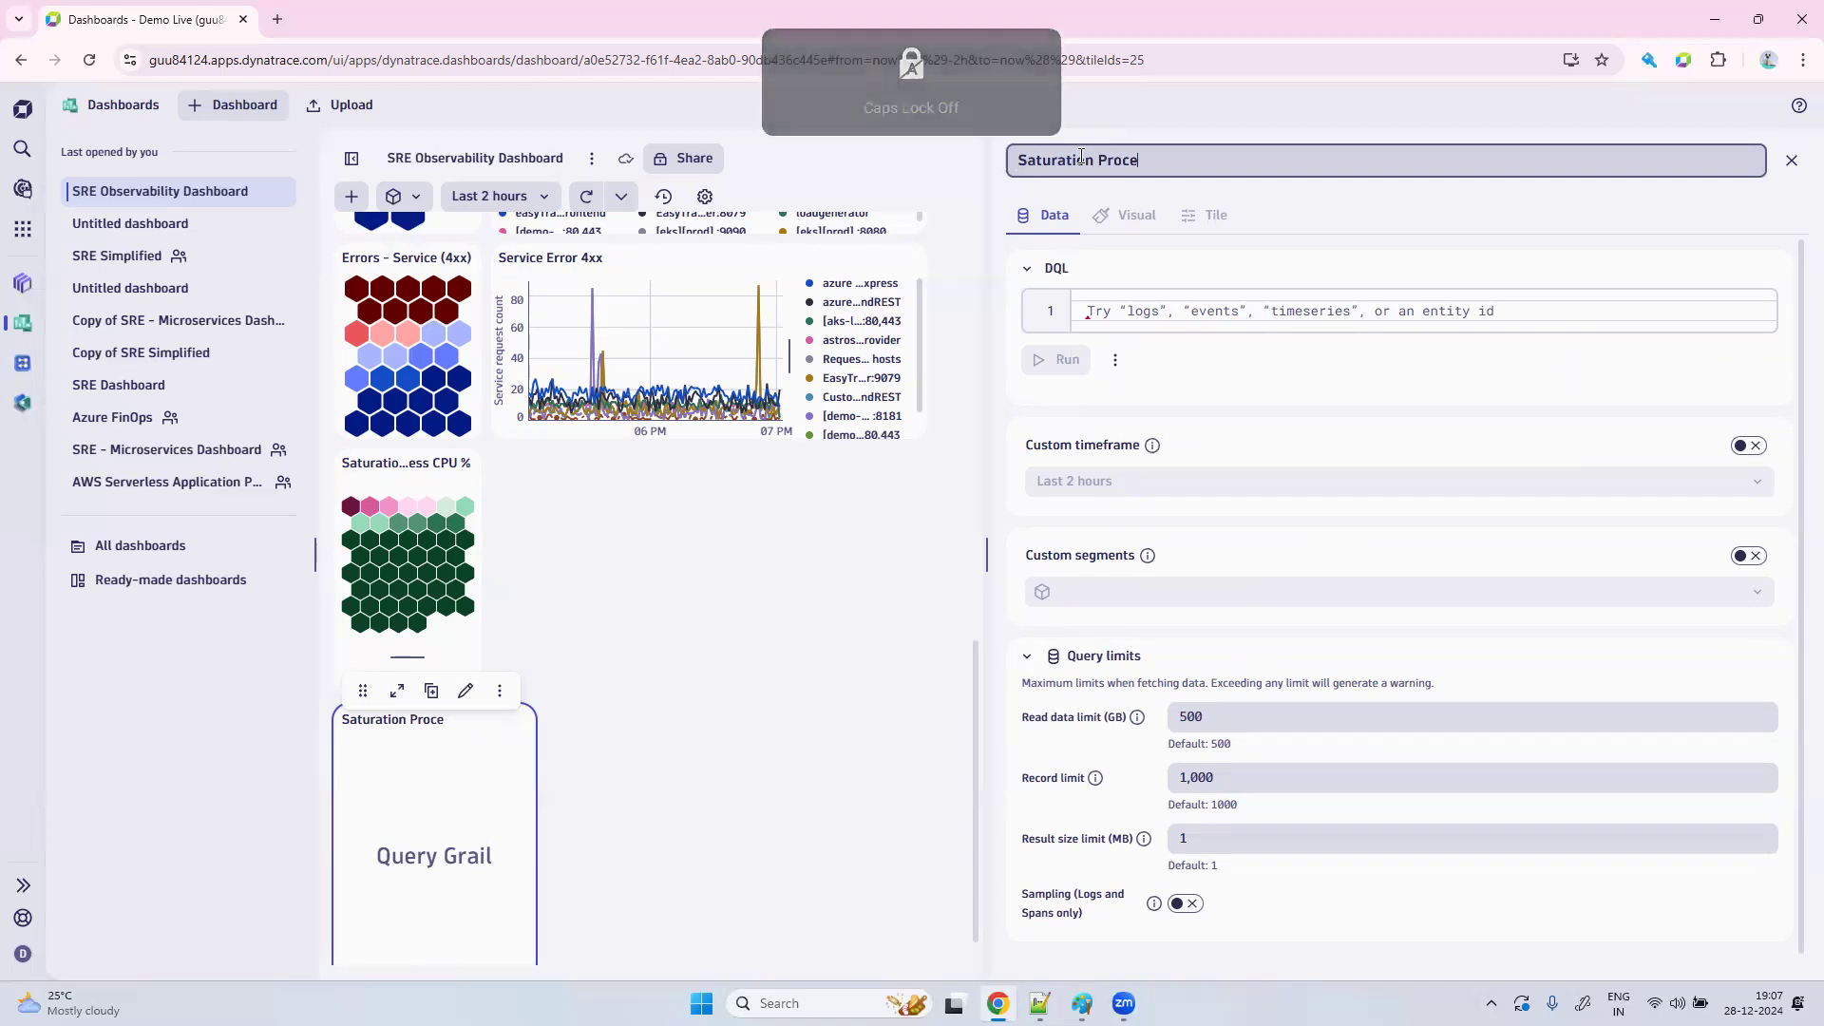
type("ss CPU %")
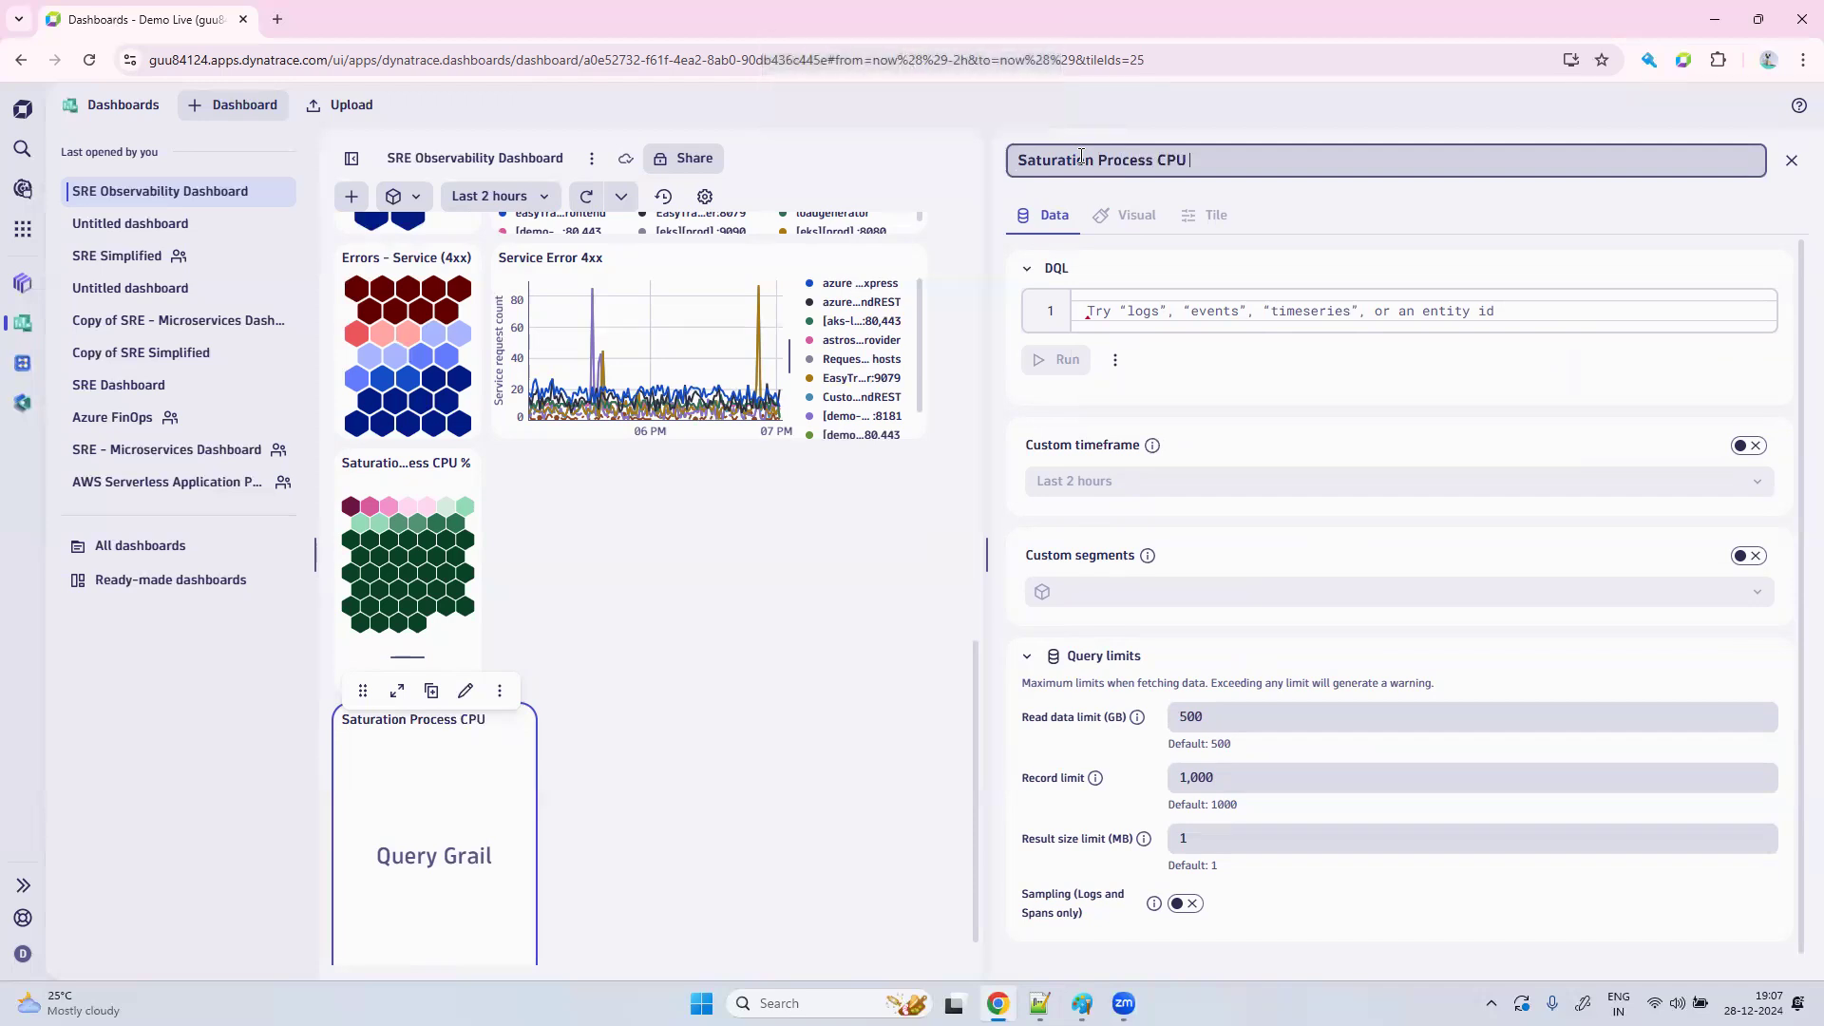
Switch to Notepad++ and copy the four-line saturation Process CPU % timeseries query from the SRE Dashboard DQL Query file.
left_click(1093, 310)
mouse_move(998, 1004)
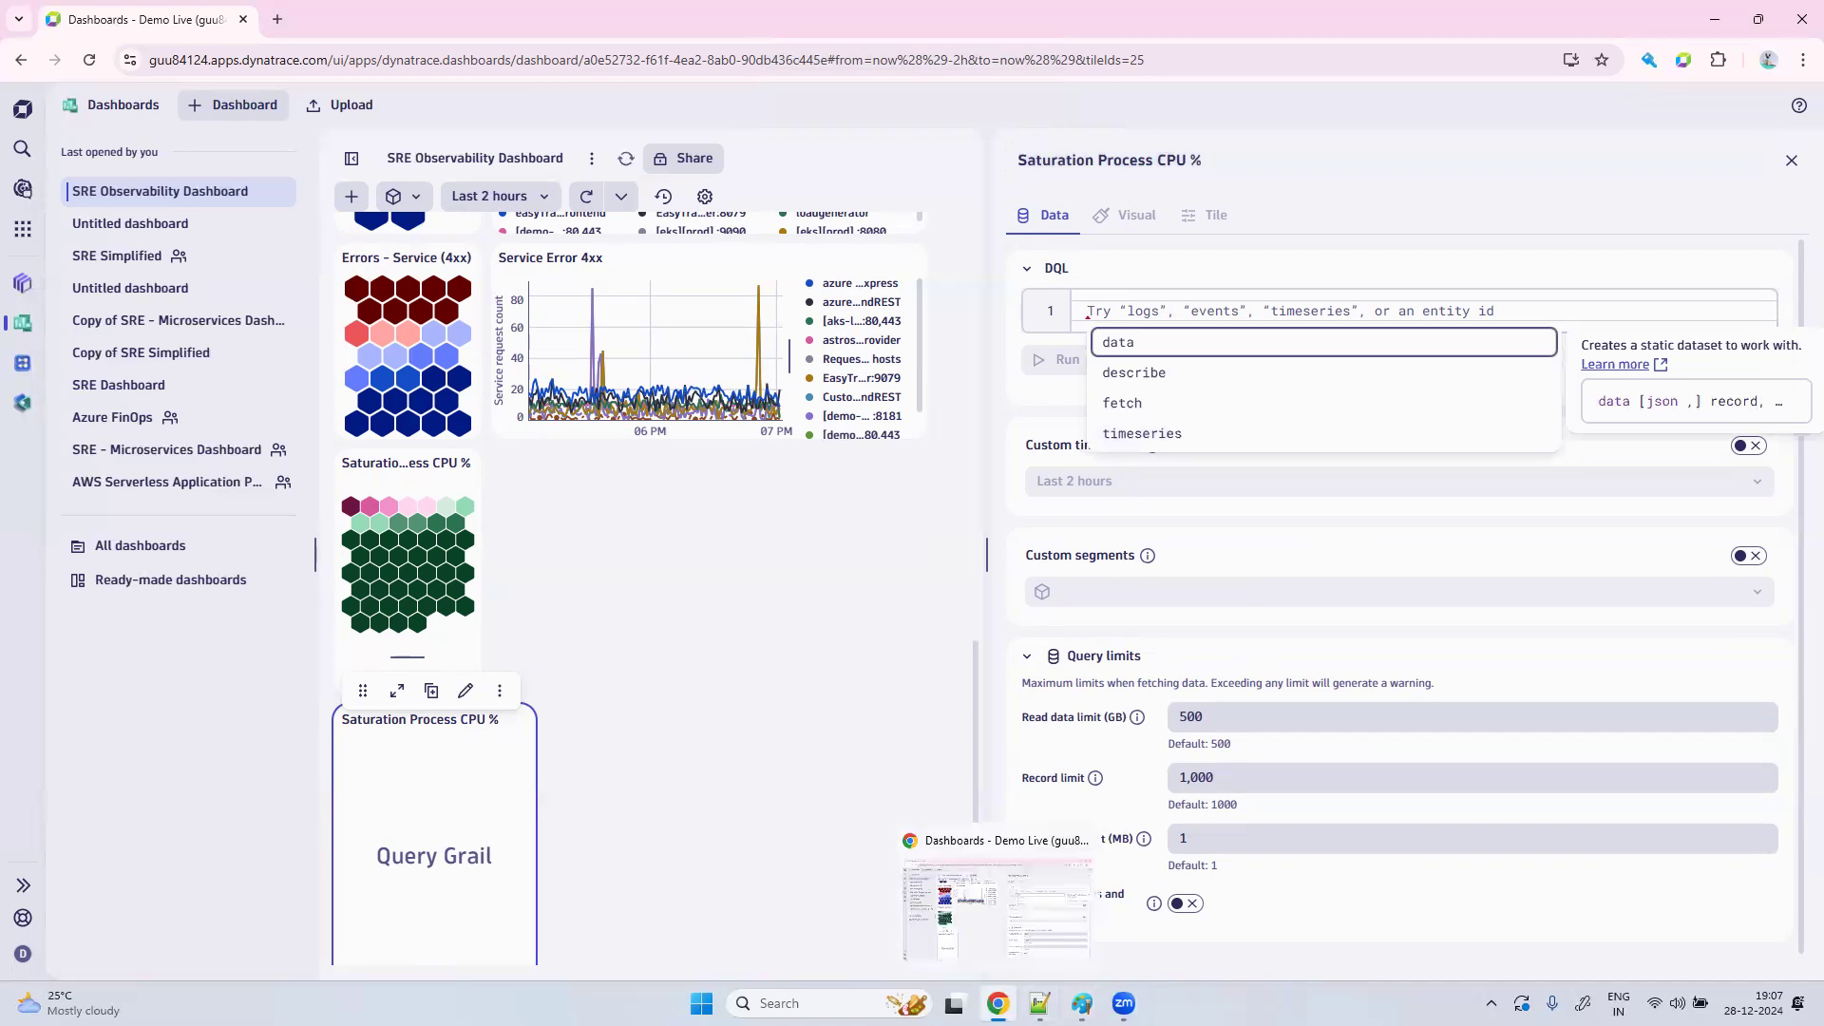
left_click(1041, 1004)
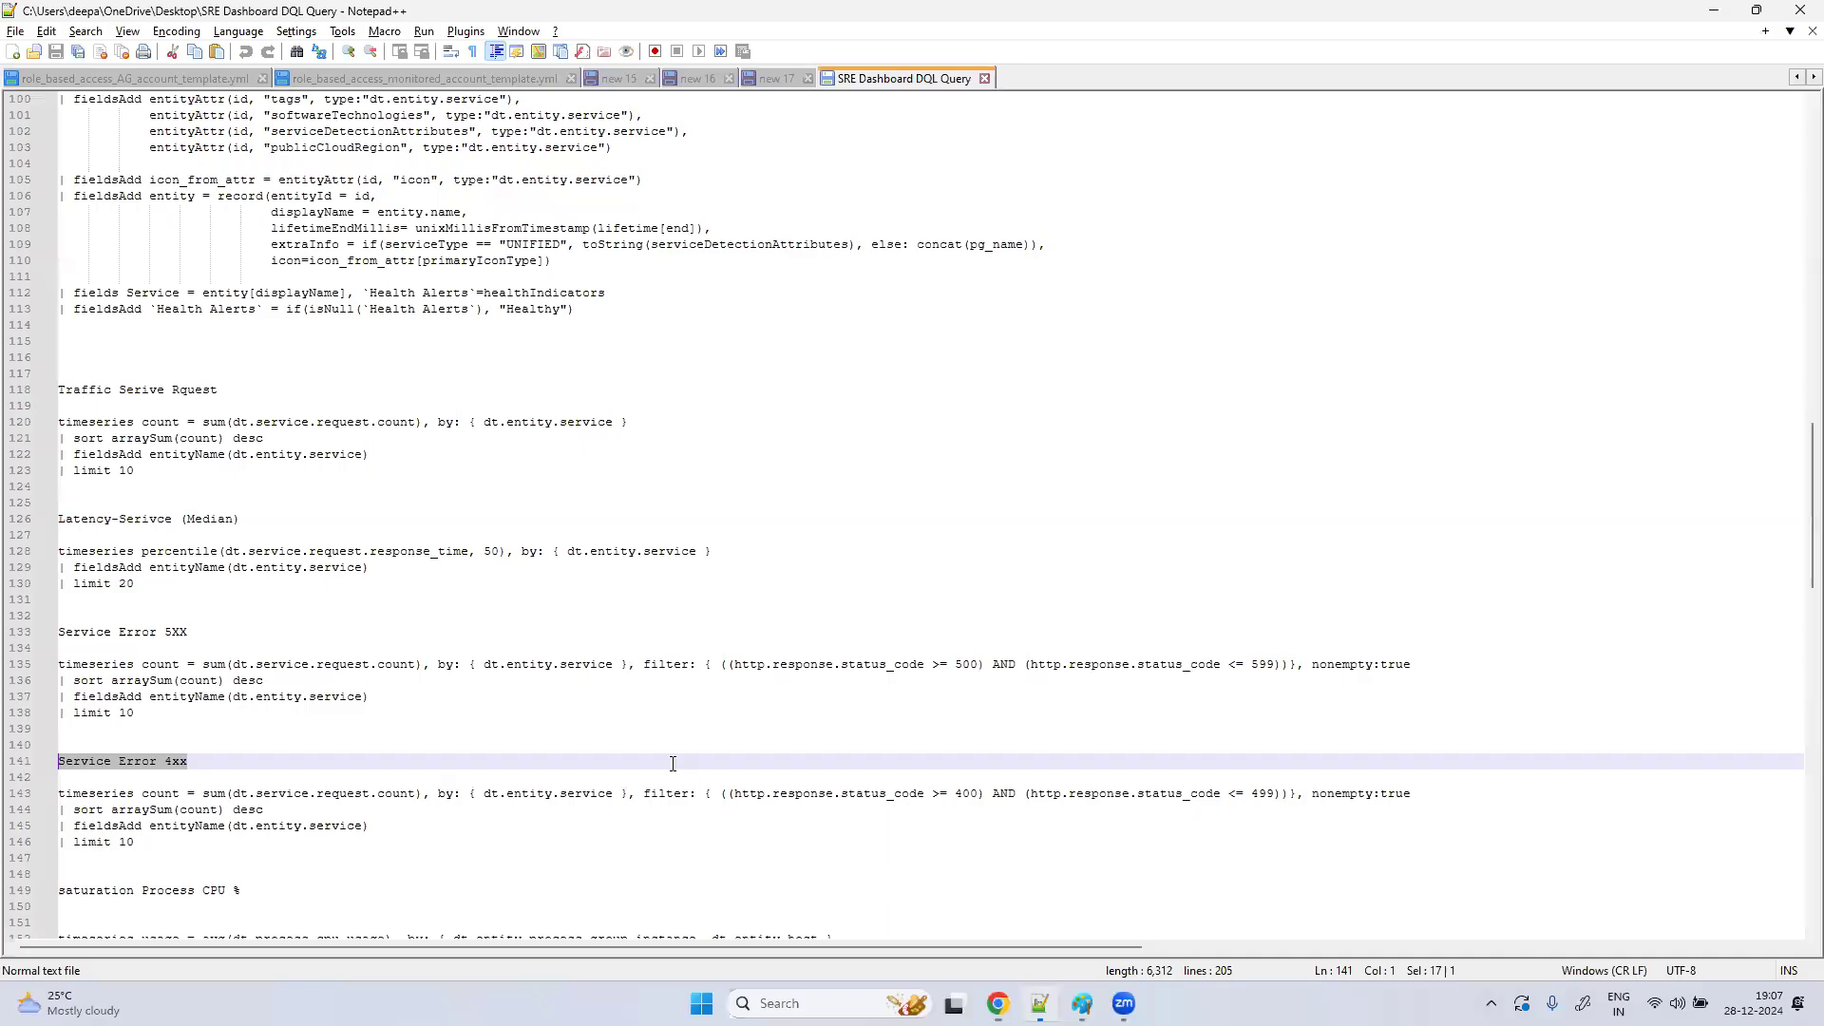
scroll(672, 764, "down", 3)
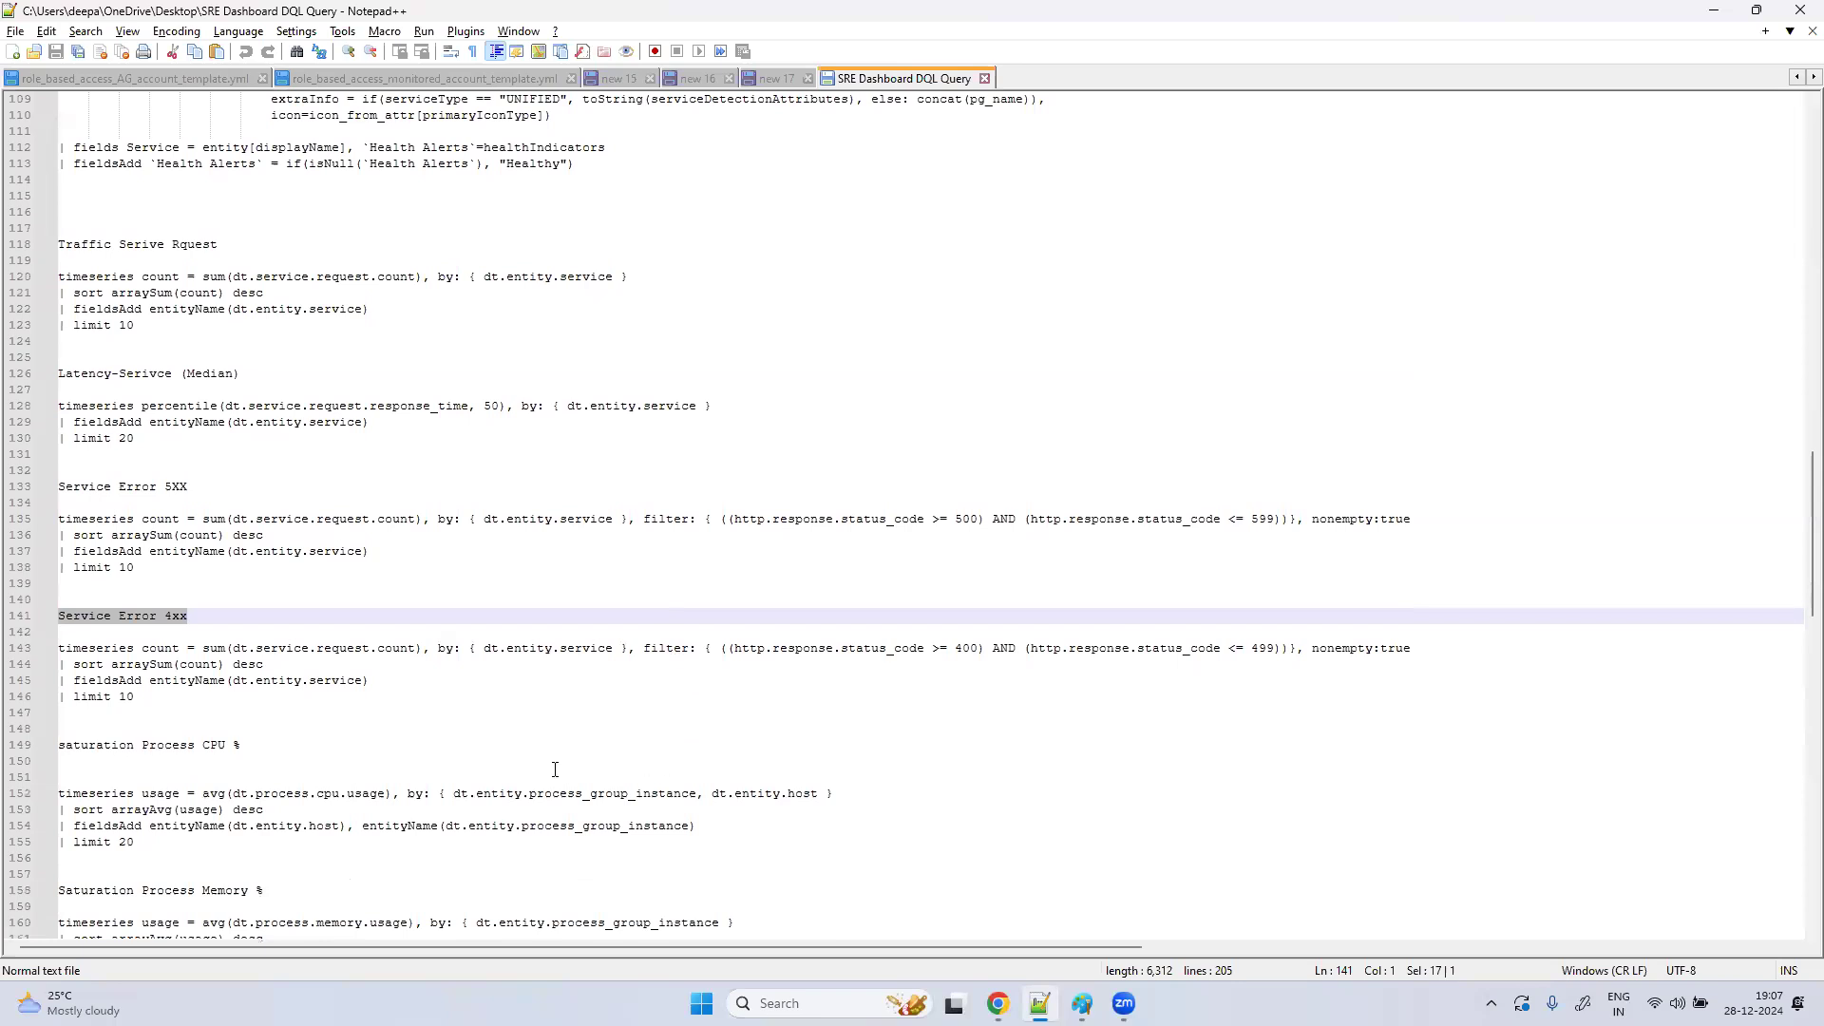
left_click_drag(158, 846, 44, 801)
key("ctrl+c")
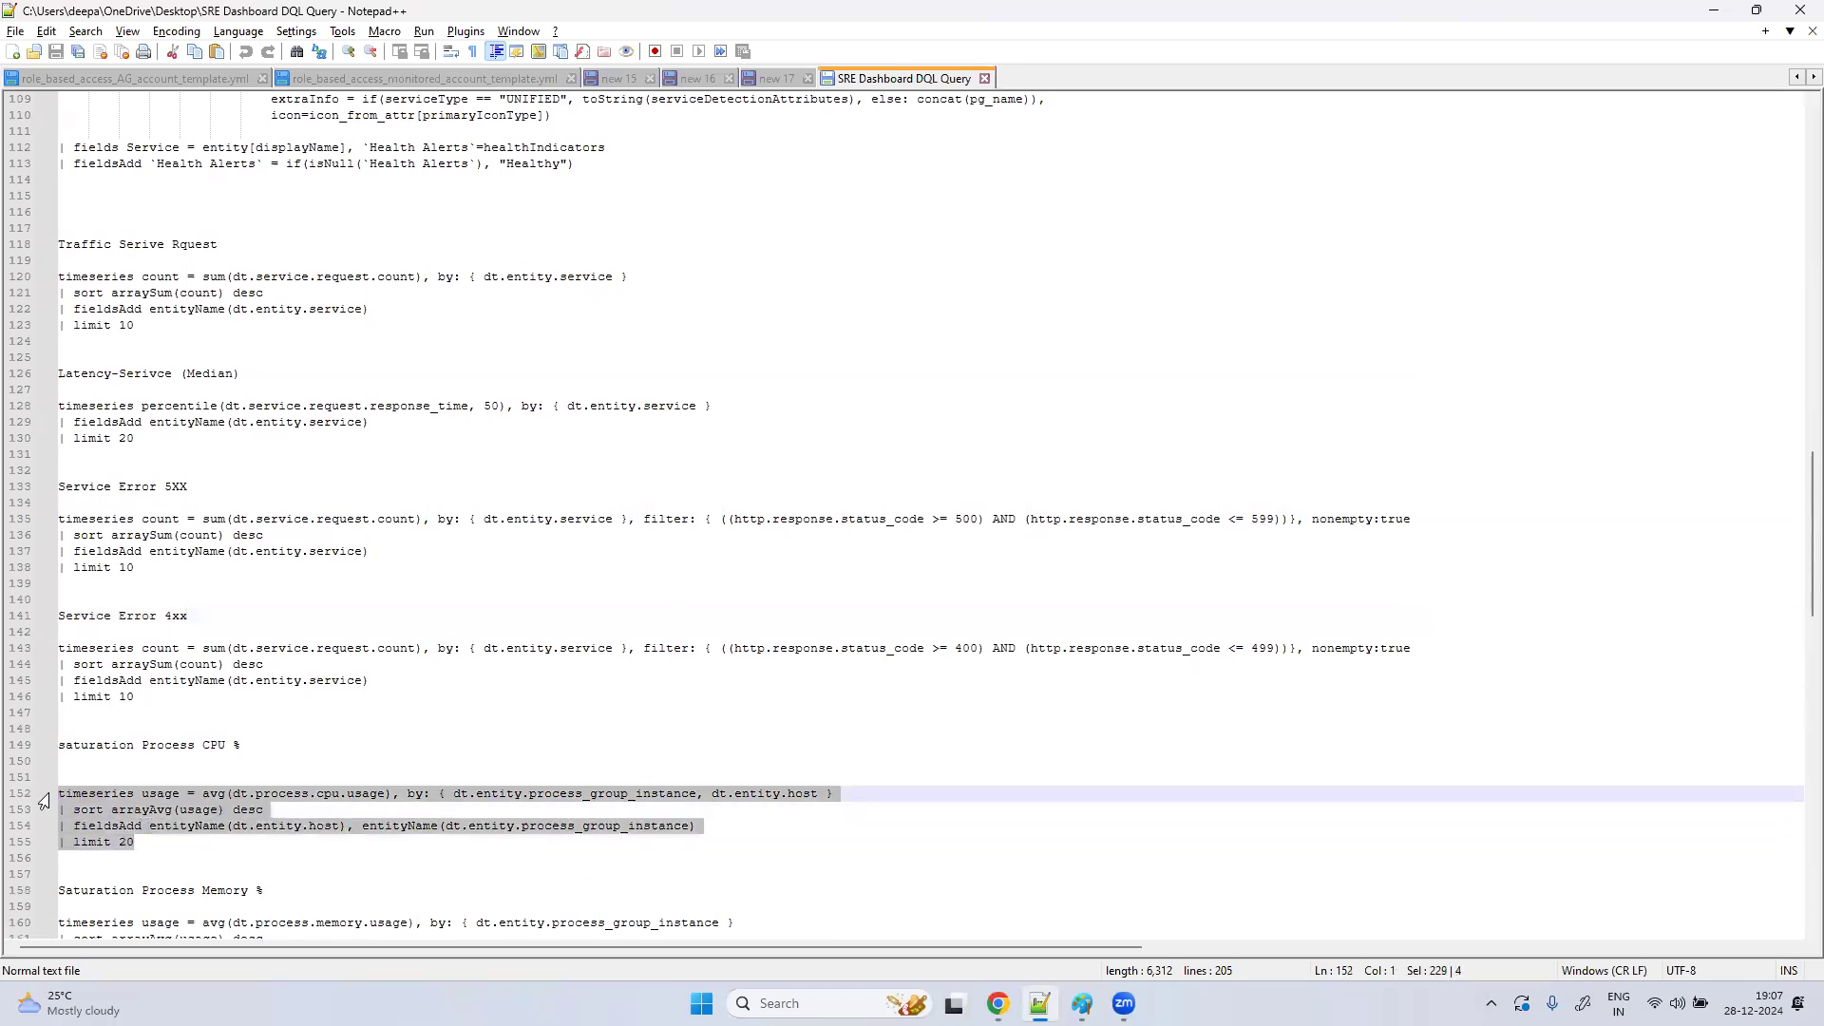
Switch back to the Dynatrace dashboard, paste the copied query into the new tile's DQL editor and run it.
key("alt+Tab")
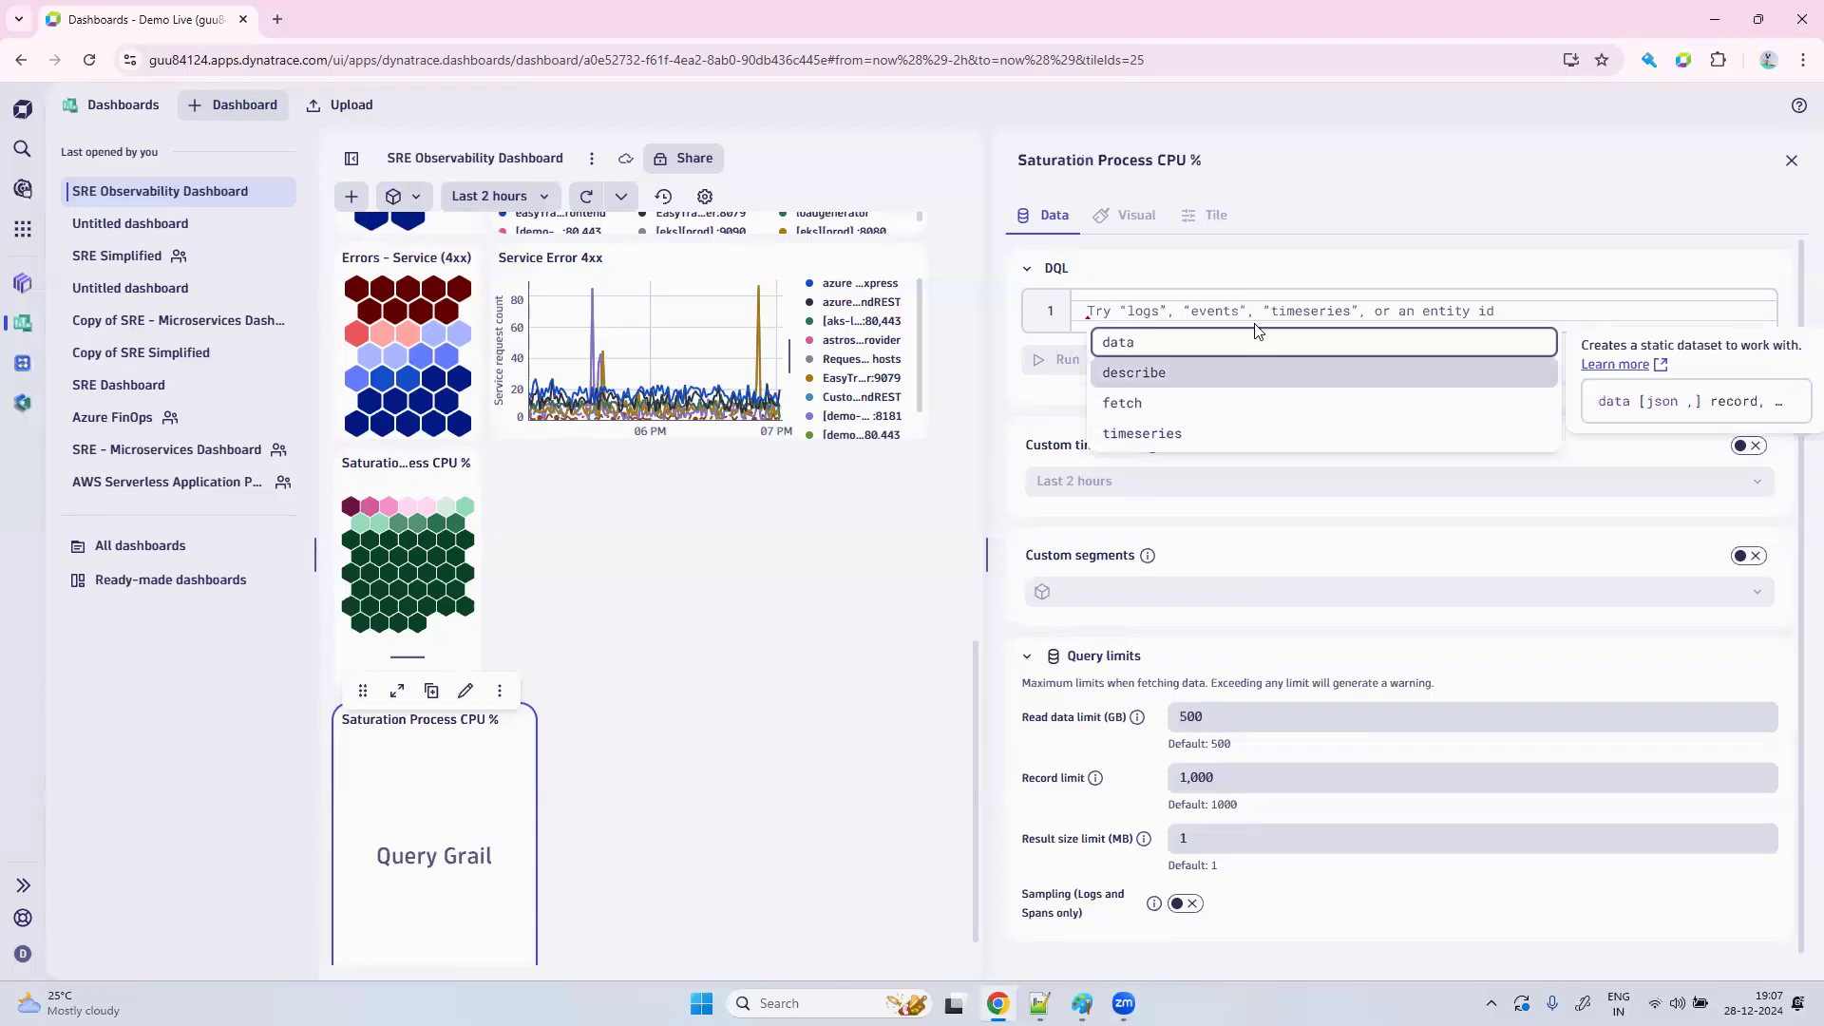
left_click(1187, 305)
key("ctrl+v")
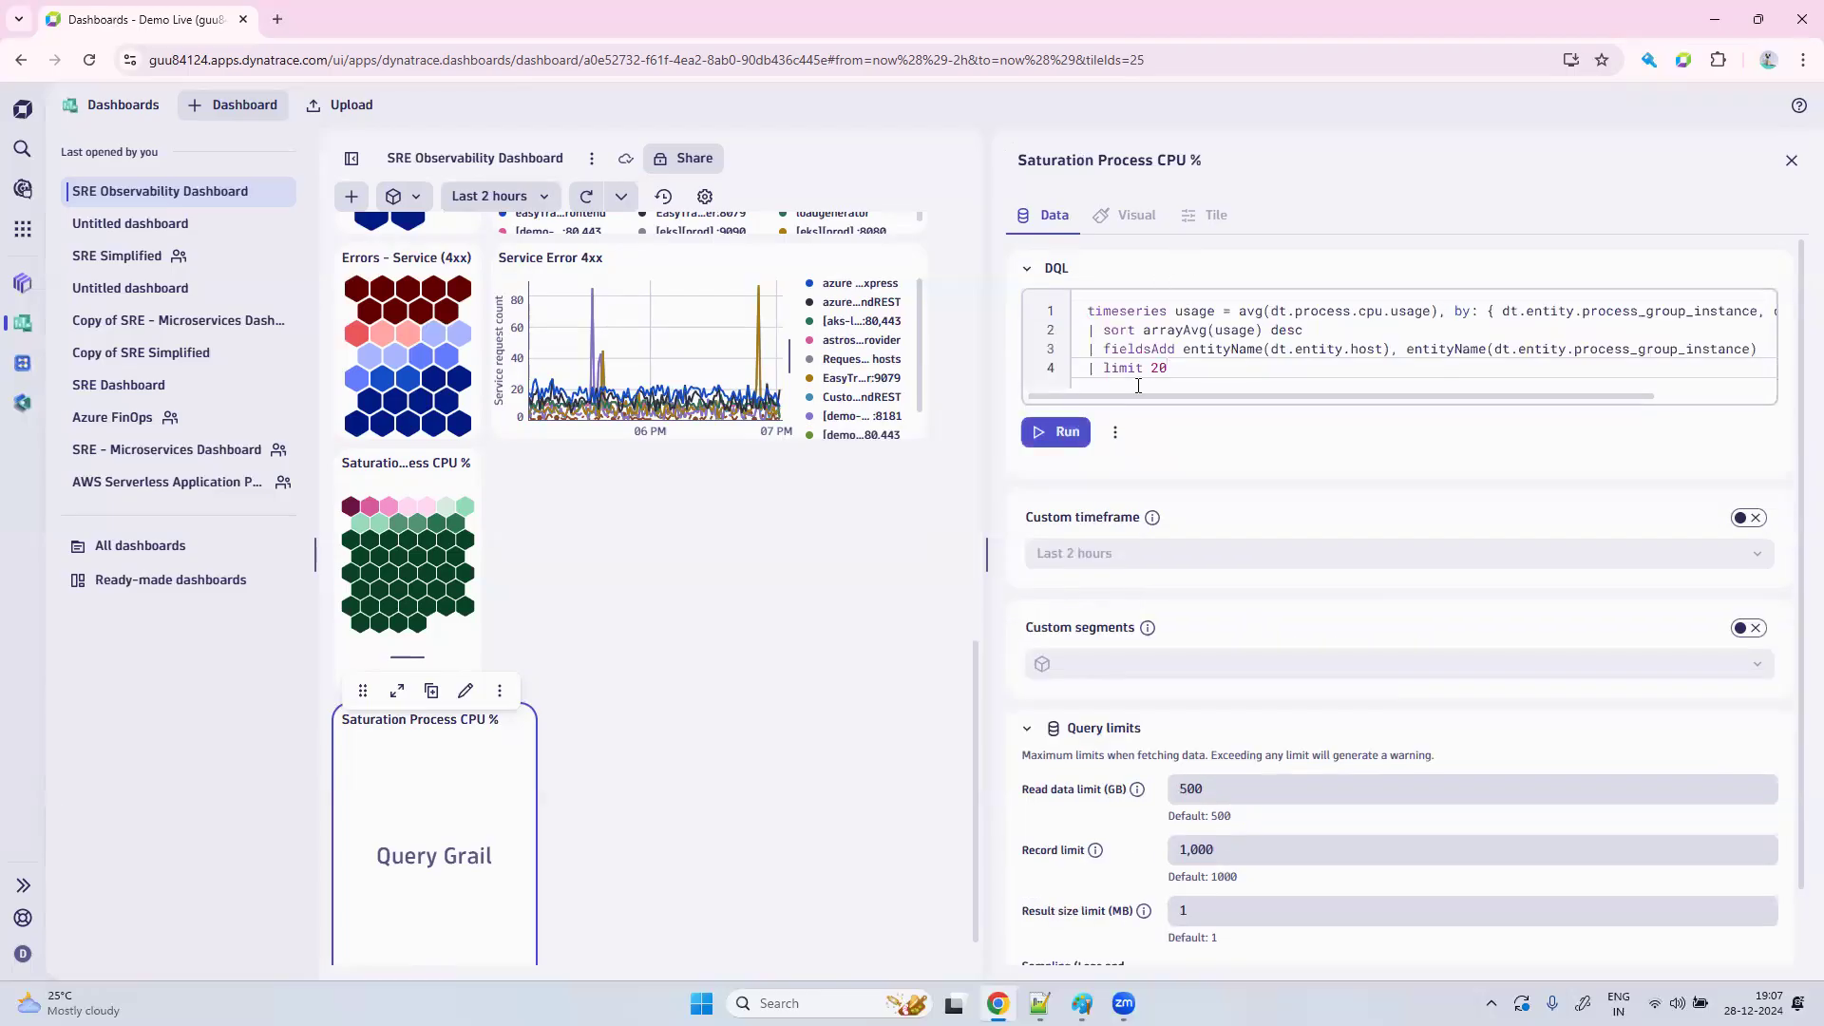
left_click(1057, 446)
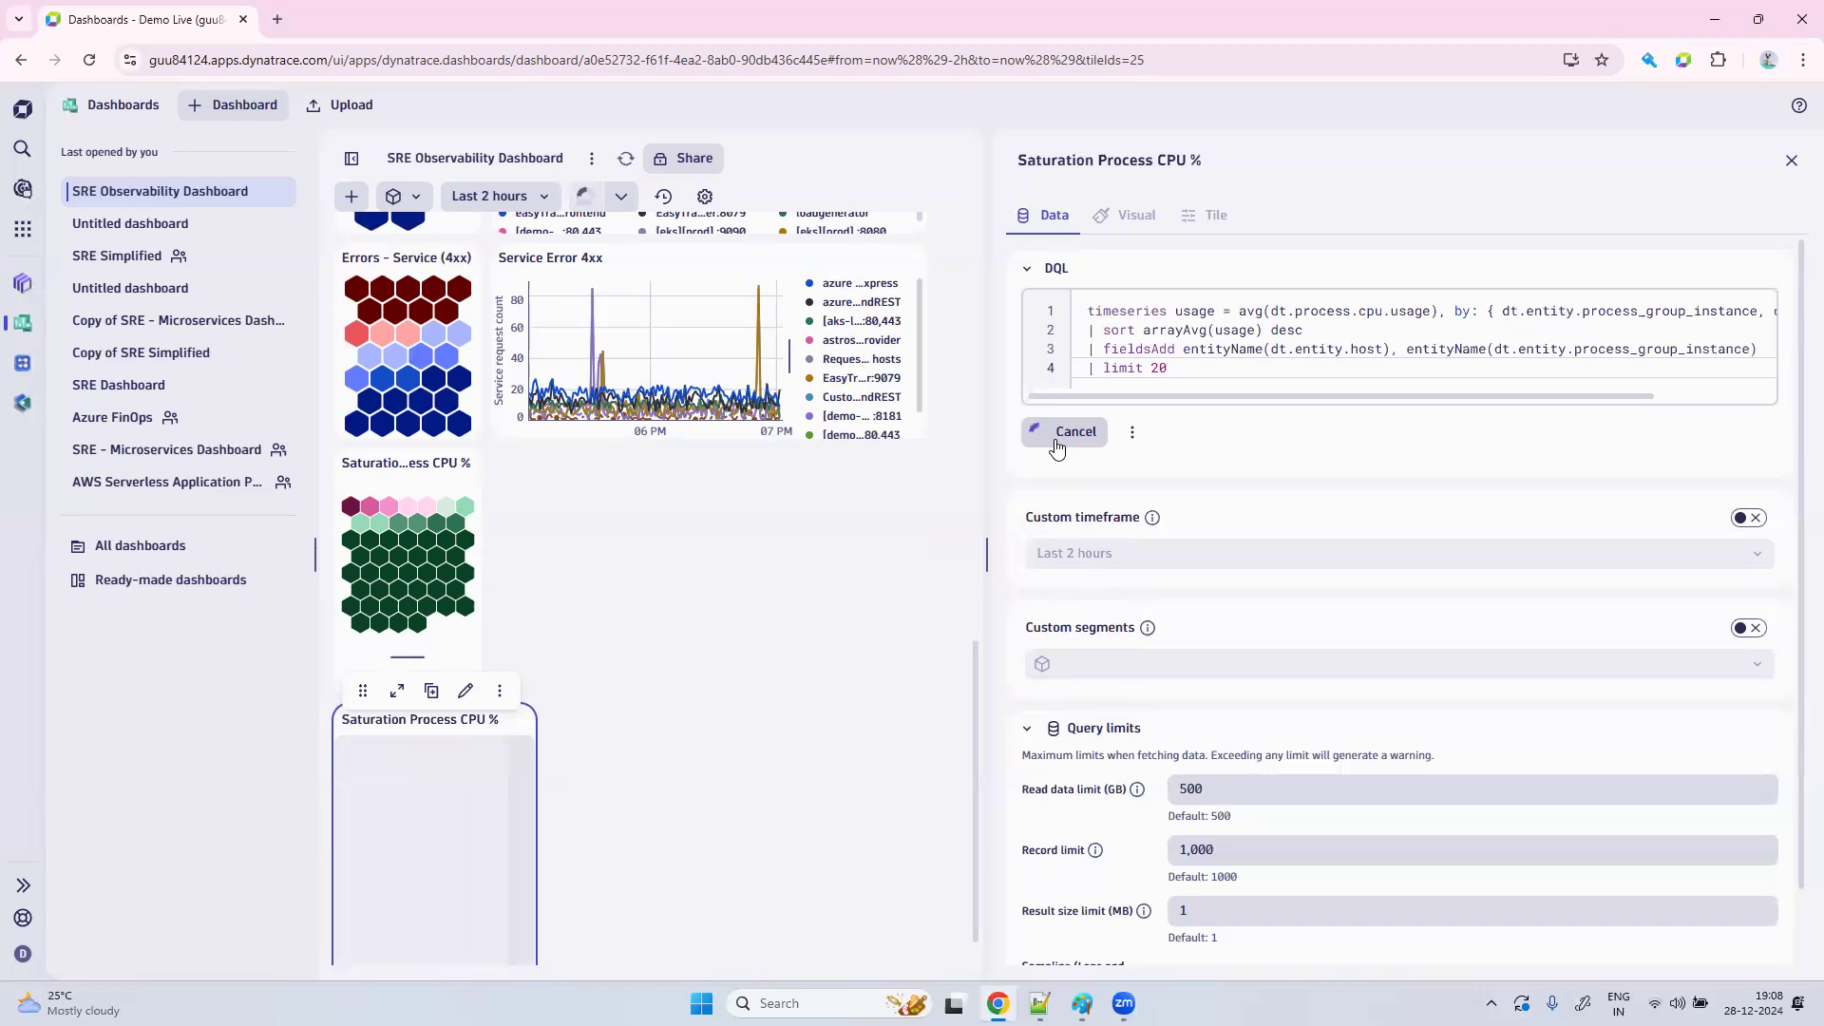
Add a unit override for the usage field on the Saturation Process CPU % line chart with 0.00 decimals and close the tile editor.
left_click(1140, 221)
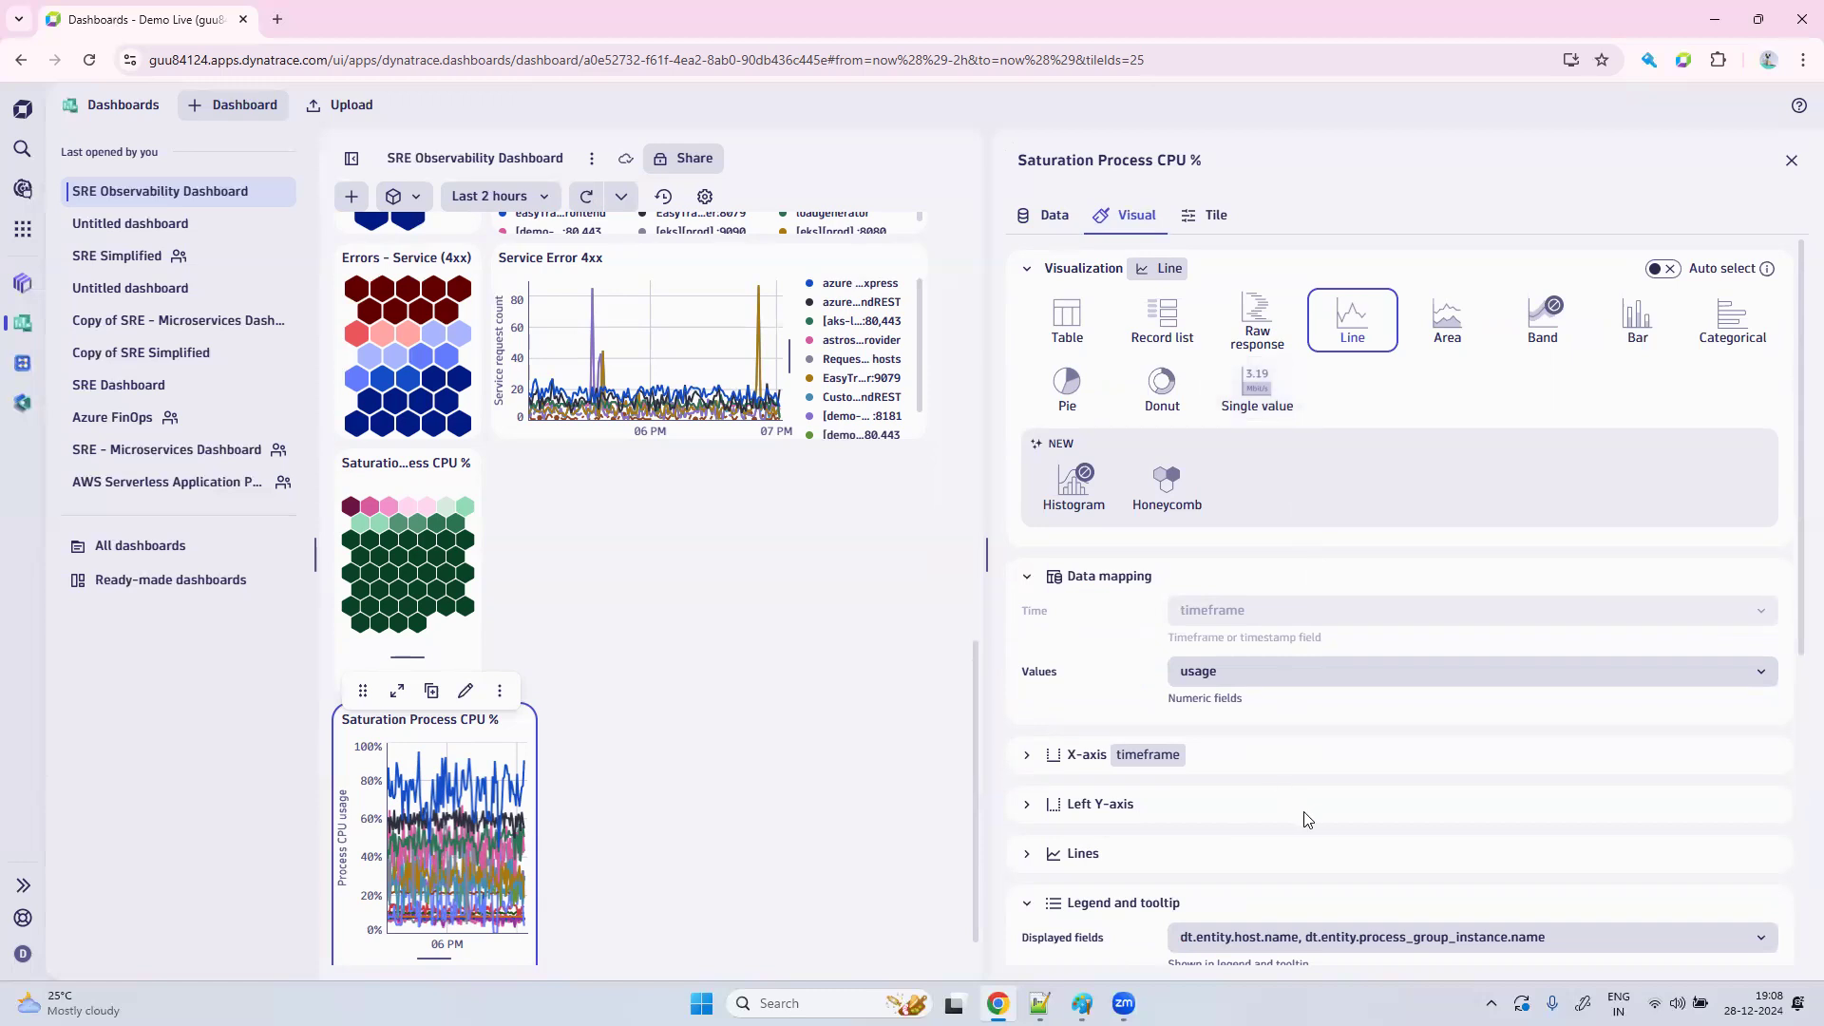
scroll(1349, 788, "down", 5)
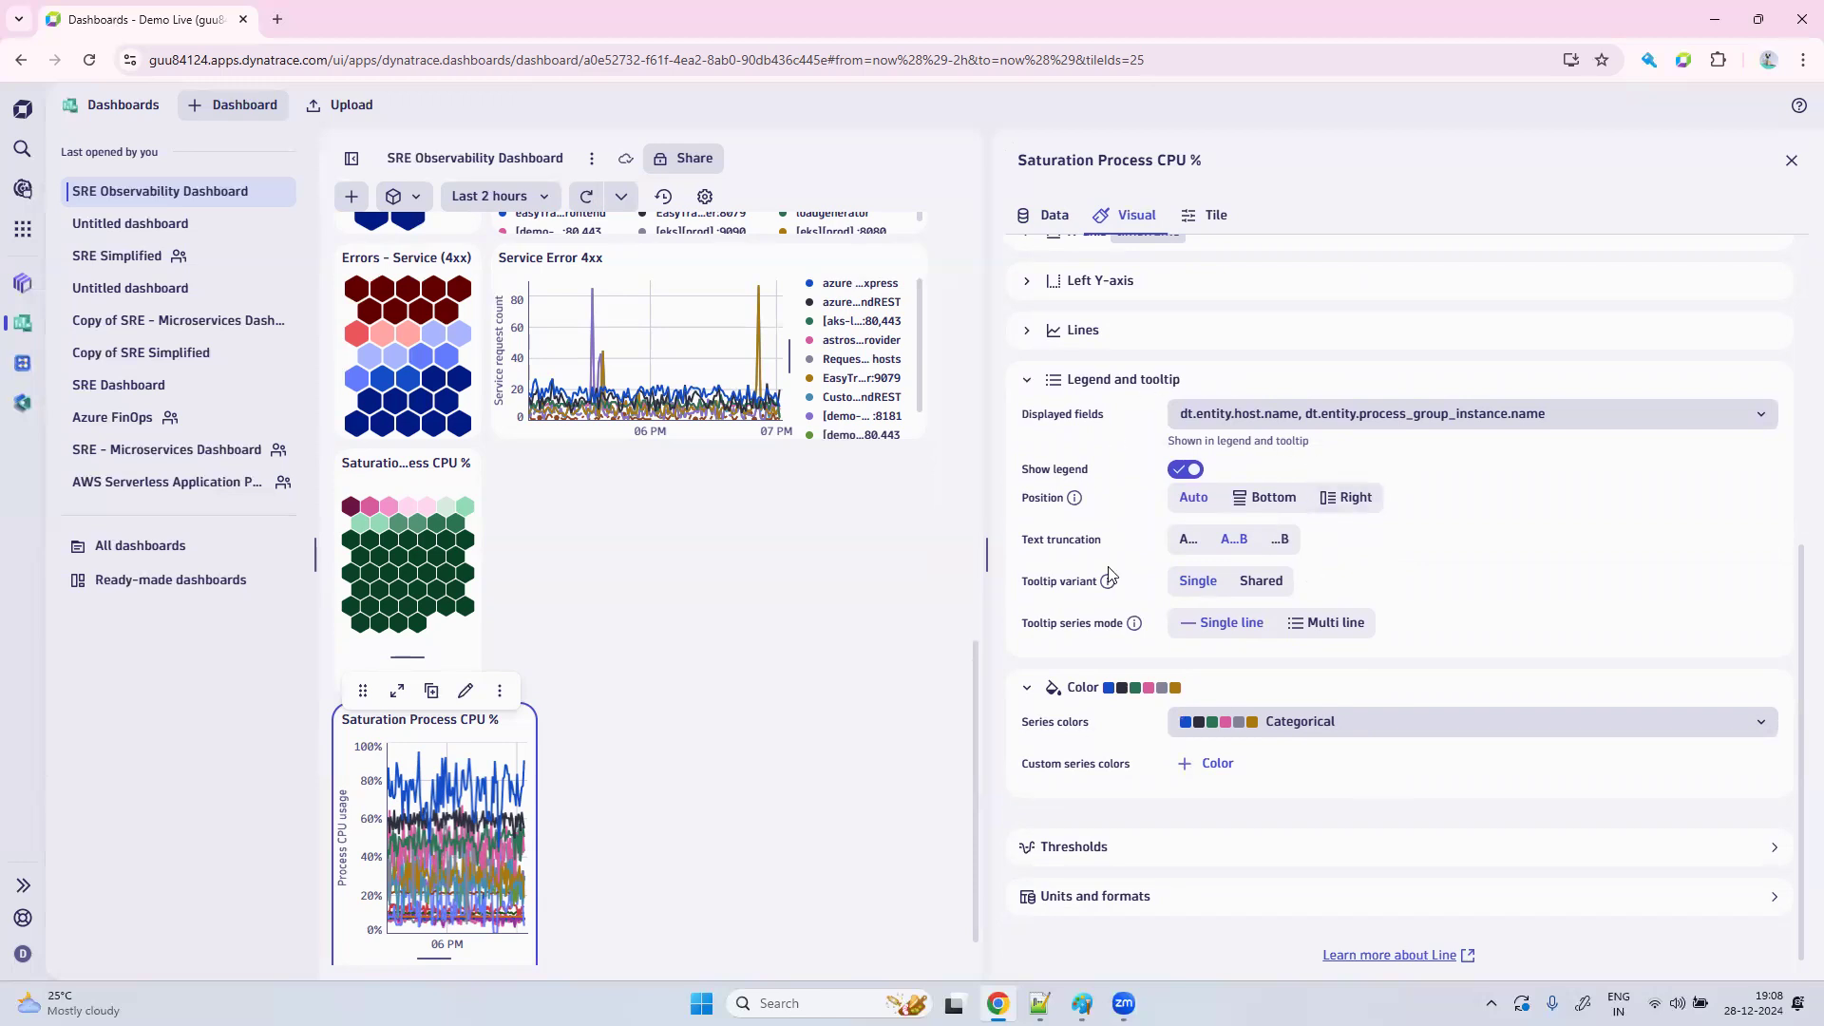
left_click(1099, 903)
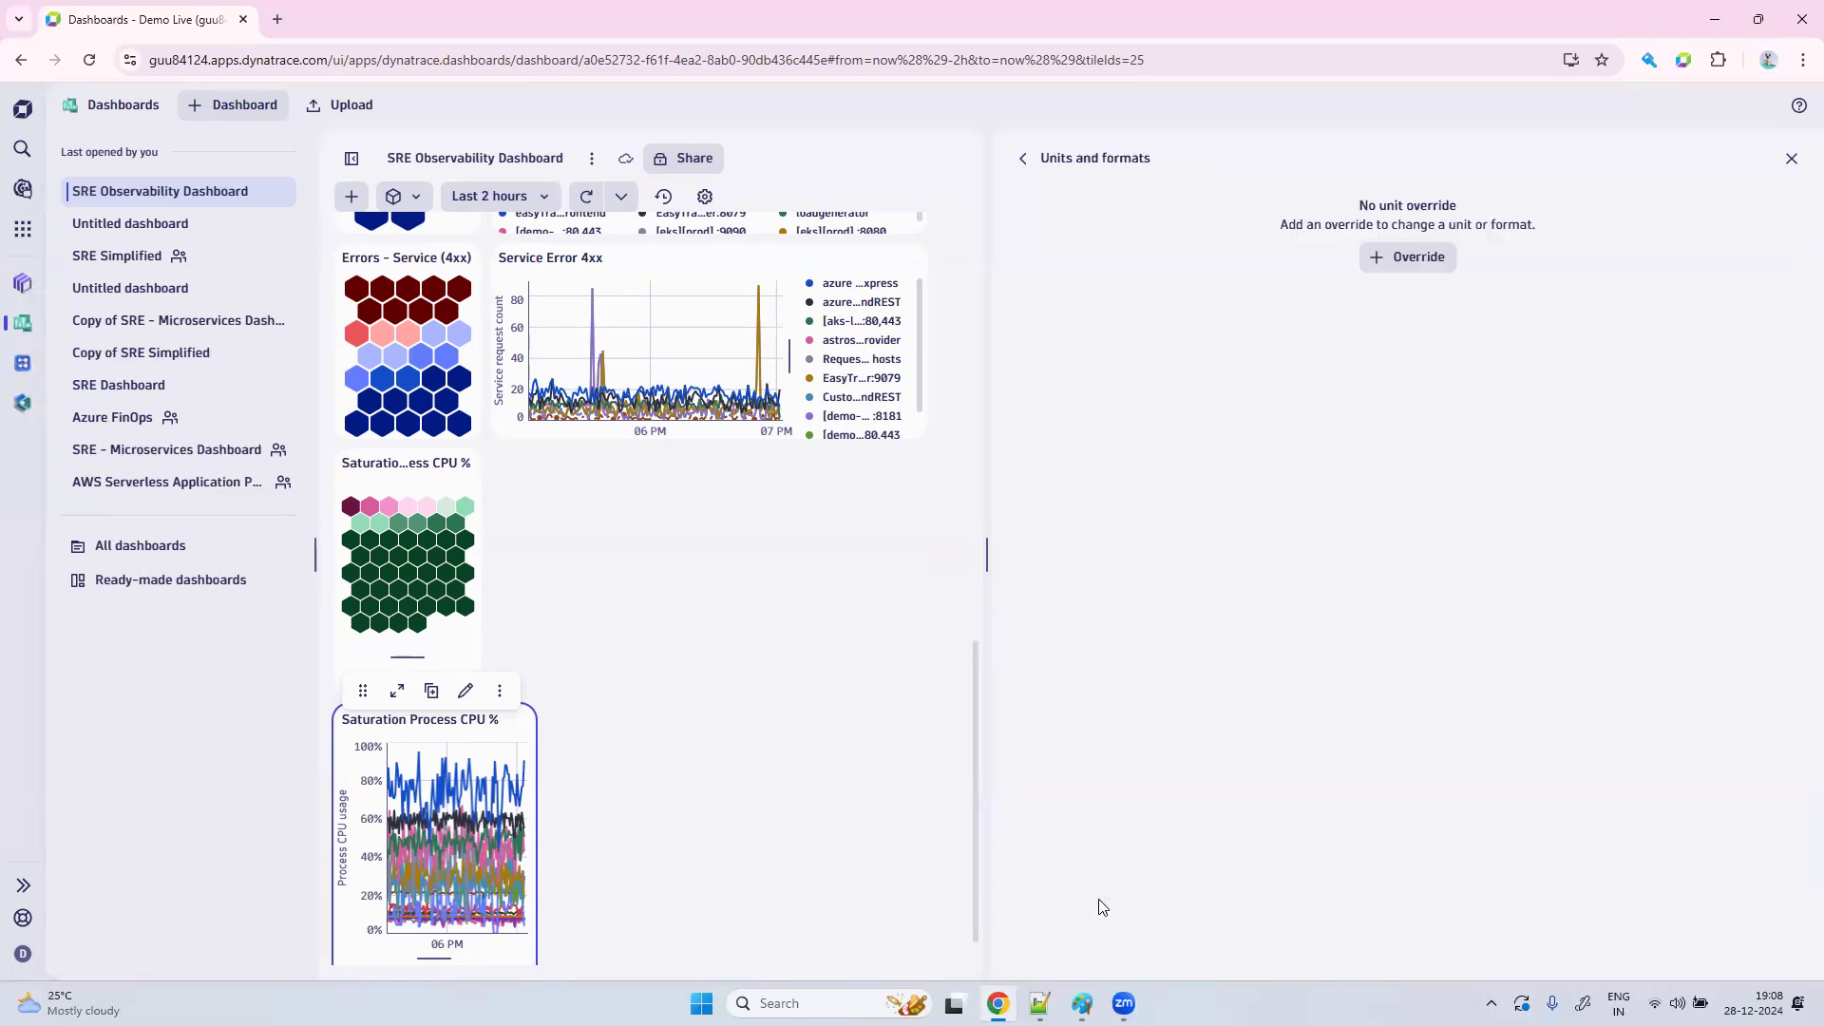
left_click(1435, 259)
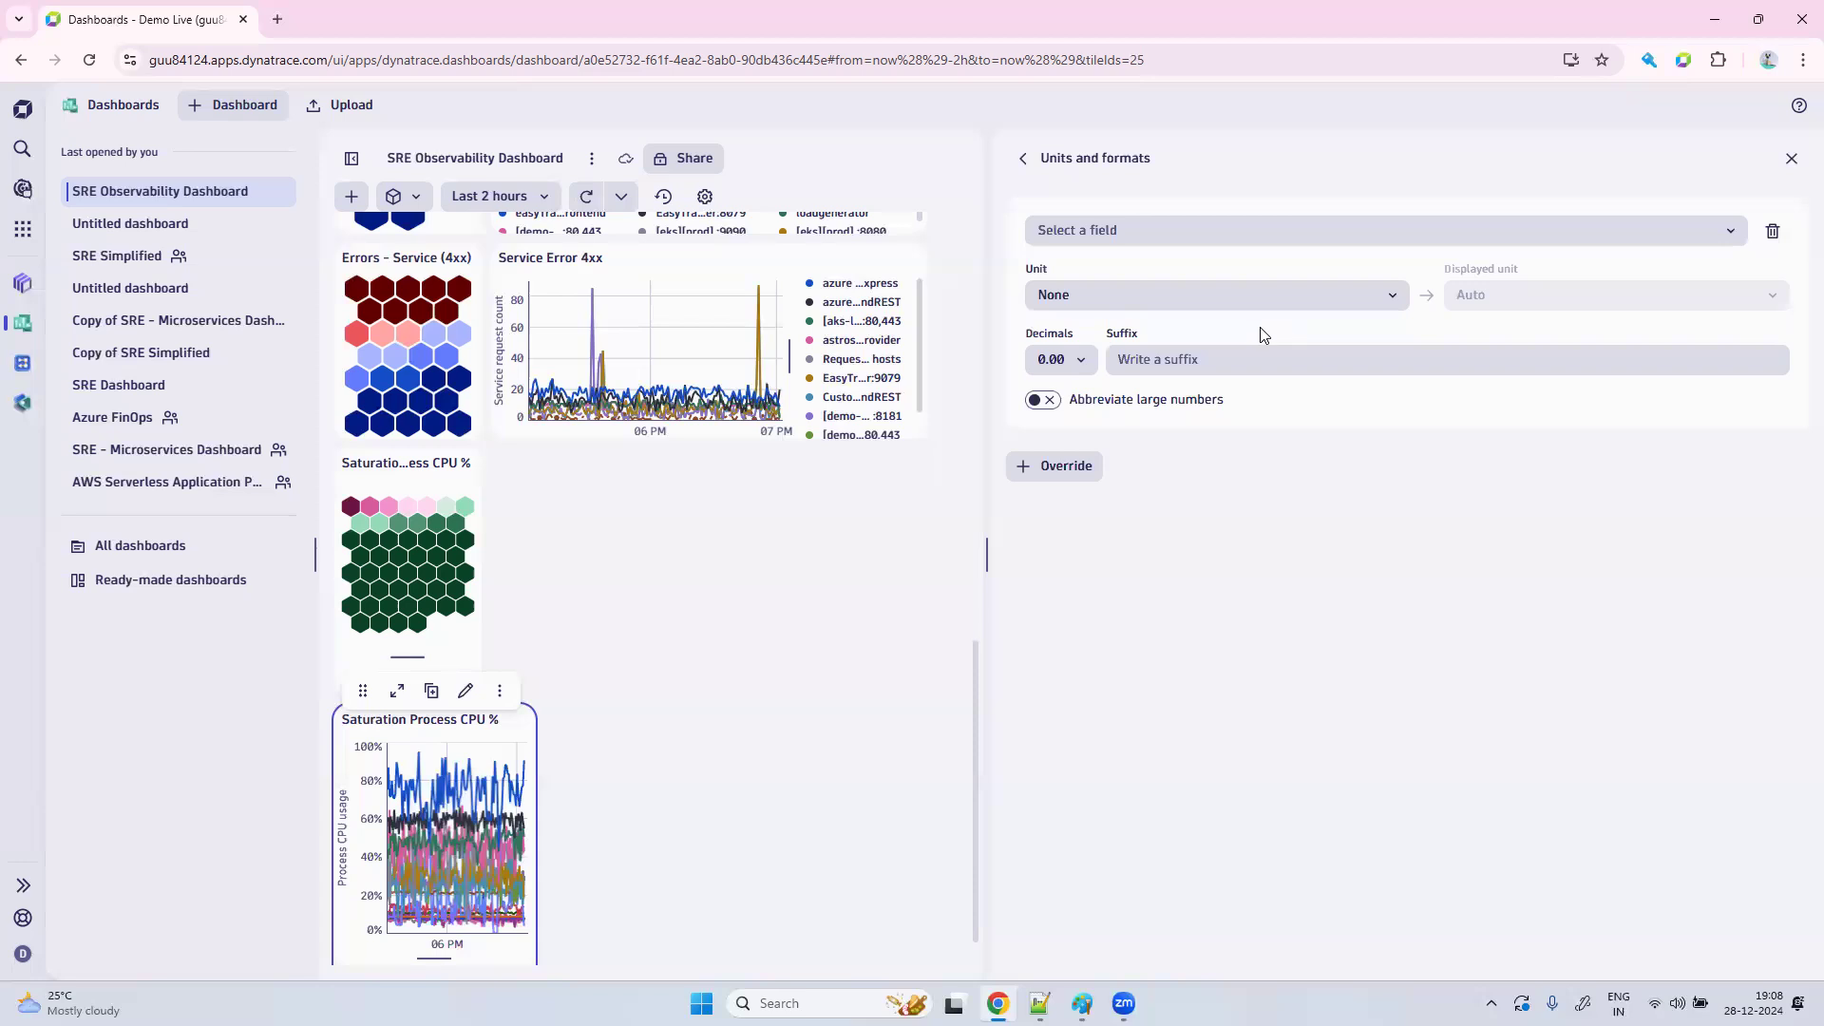
left_click(1184, 237)
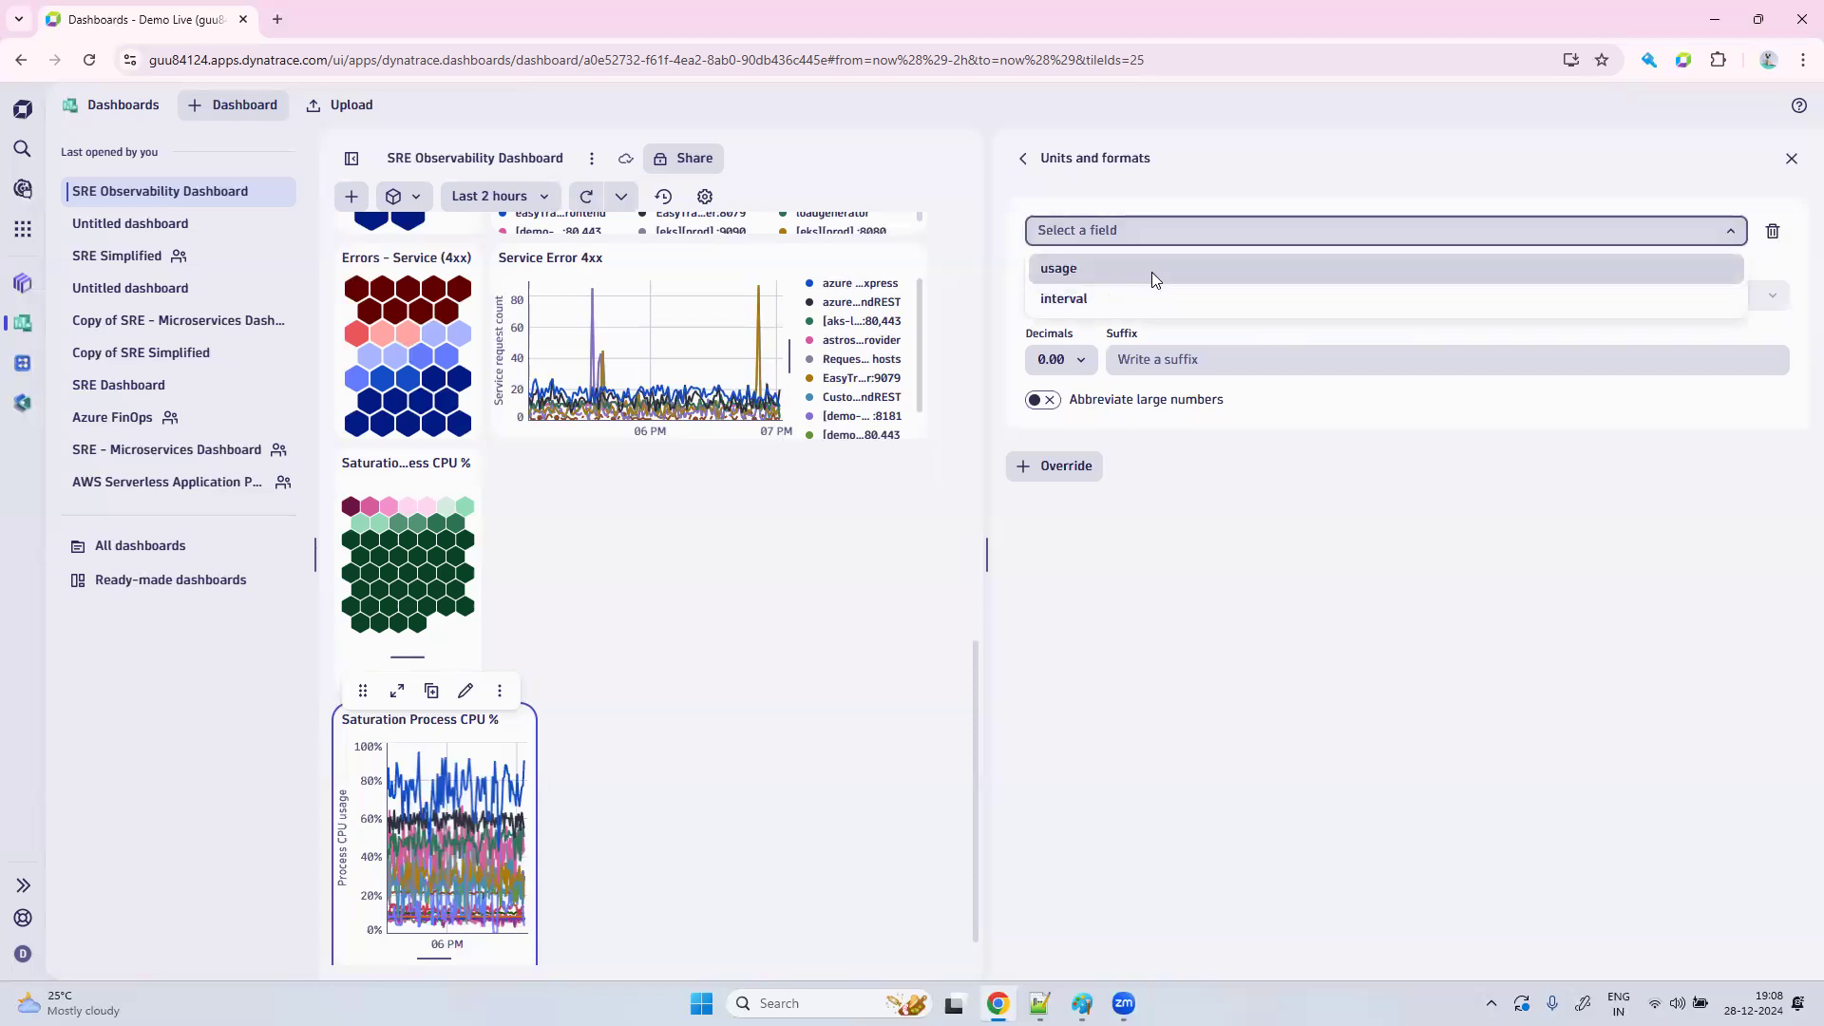
left_click(1152, 270)
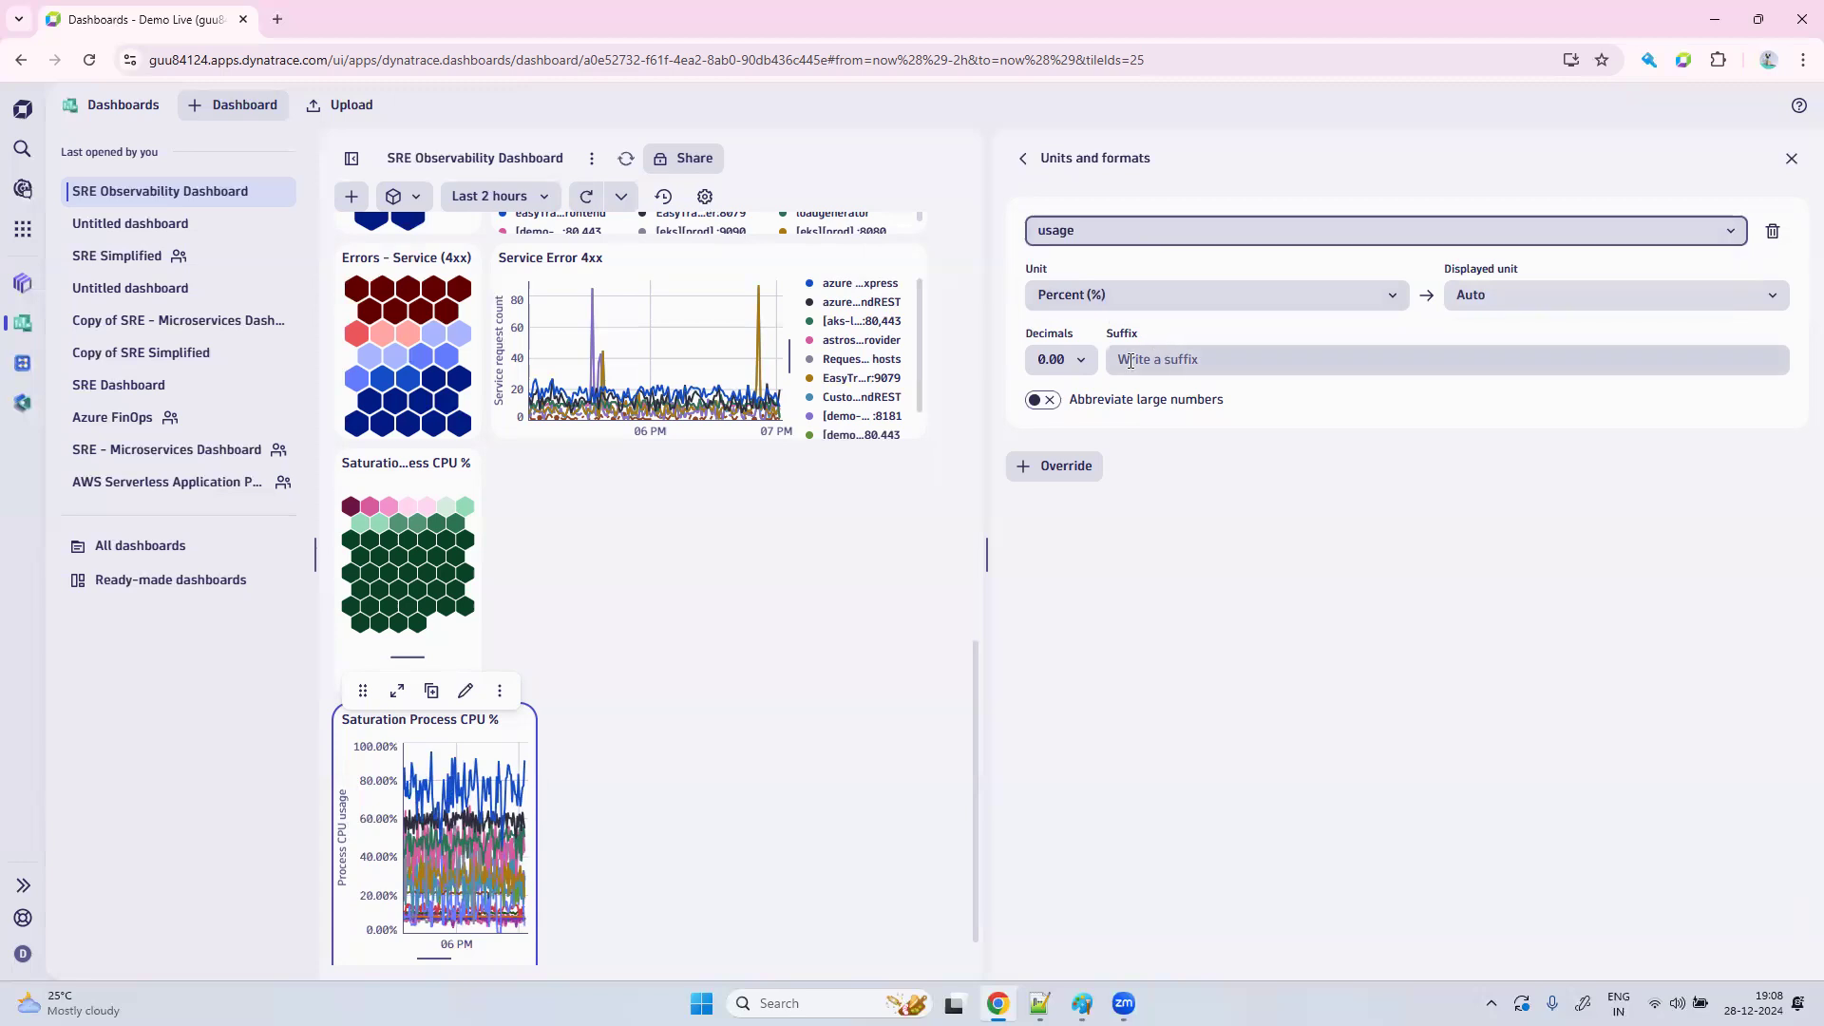
left_click(1063, 361)
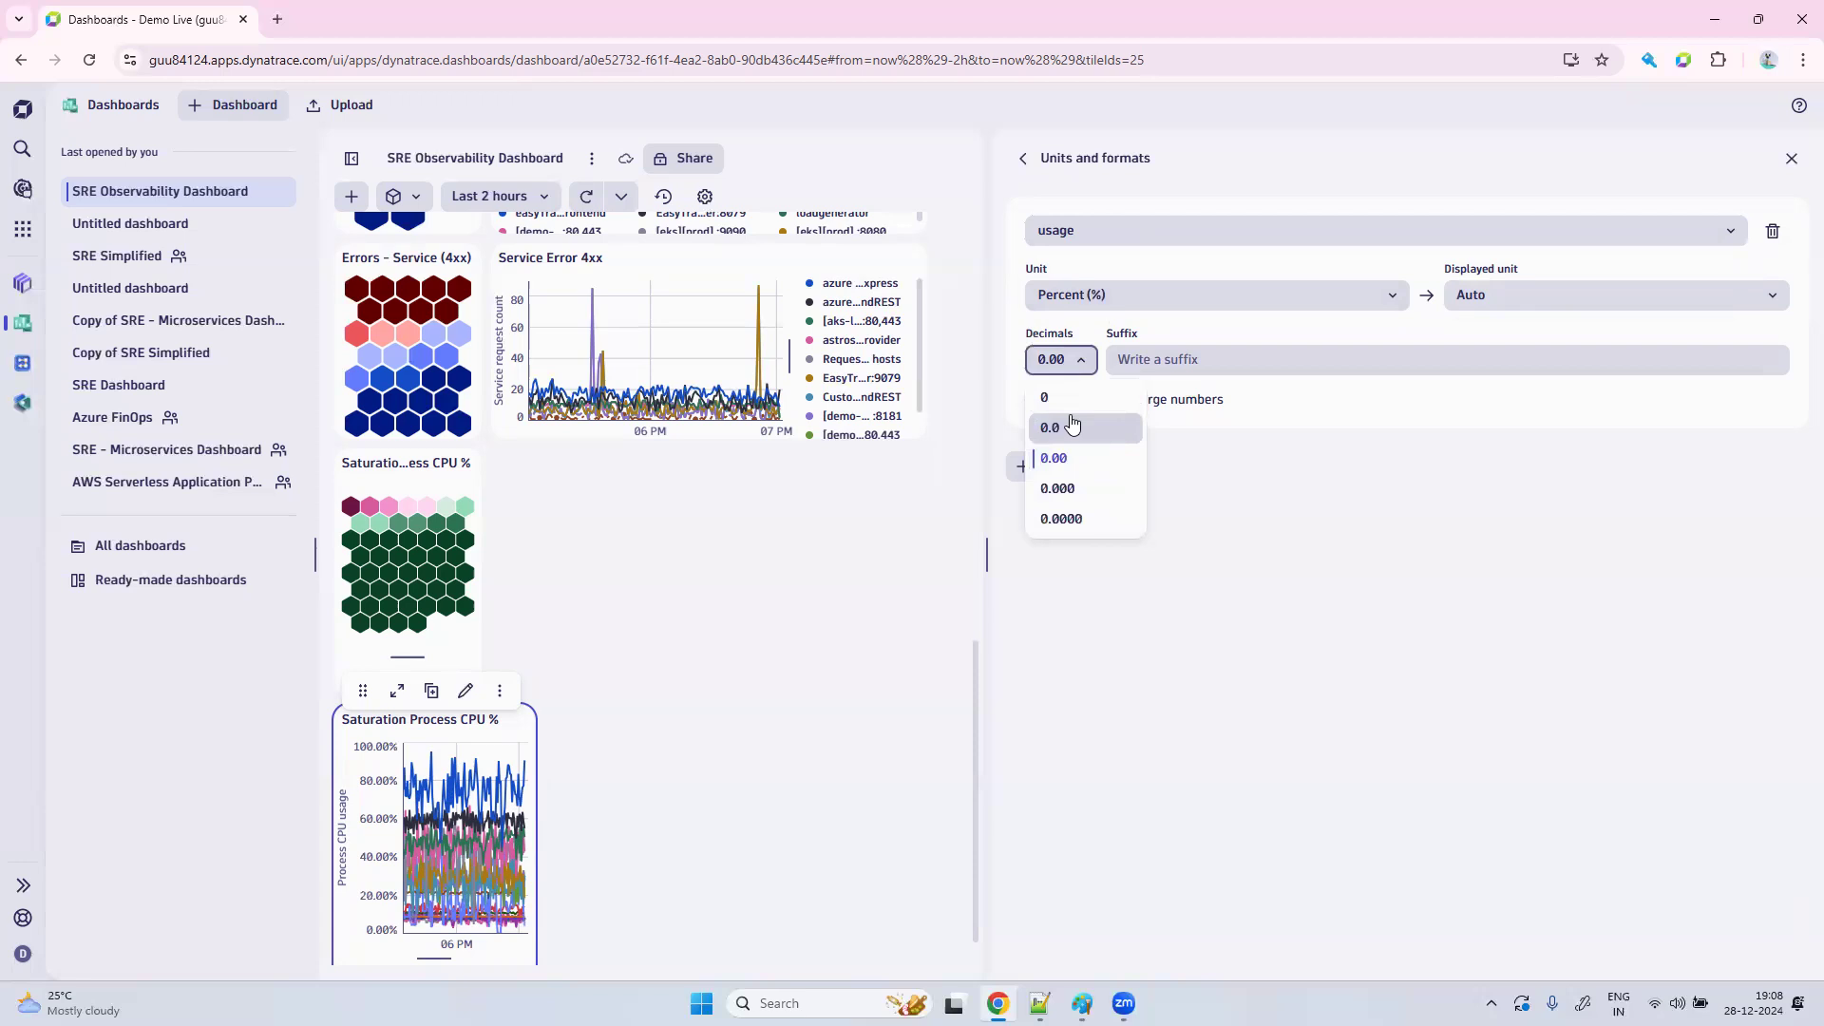
left_click(1074, 462)
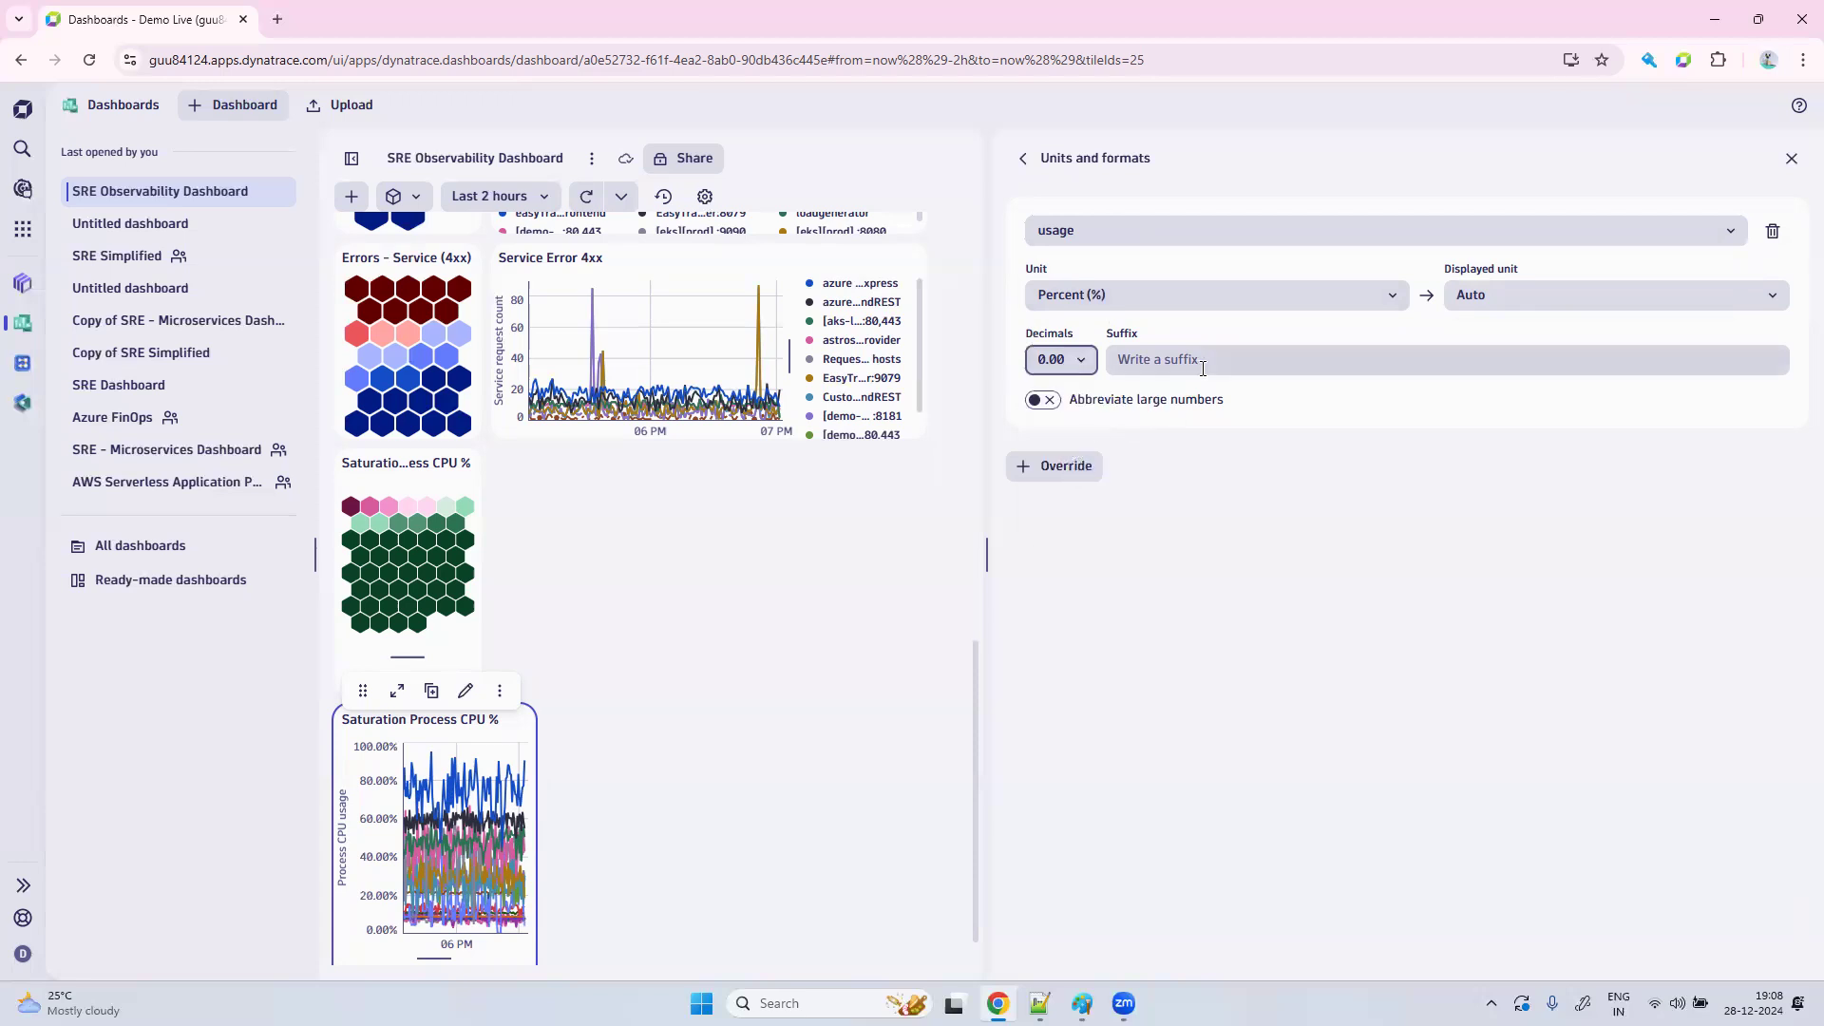
left_click(1791, 158)
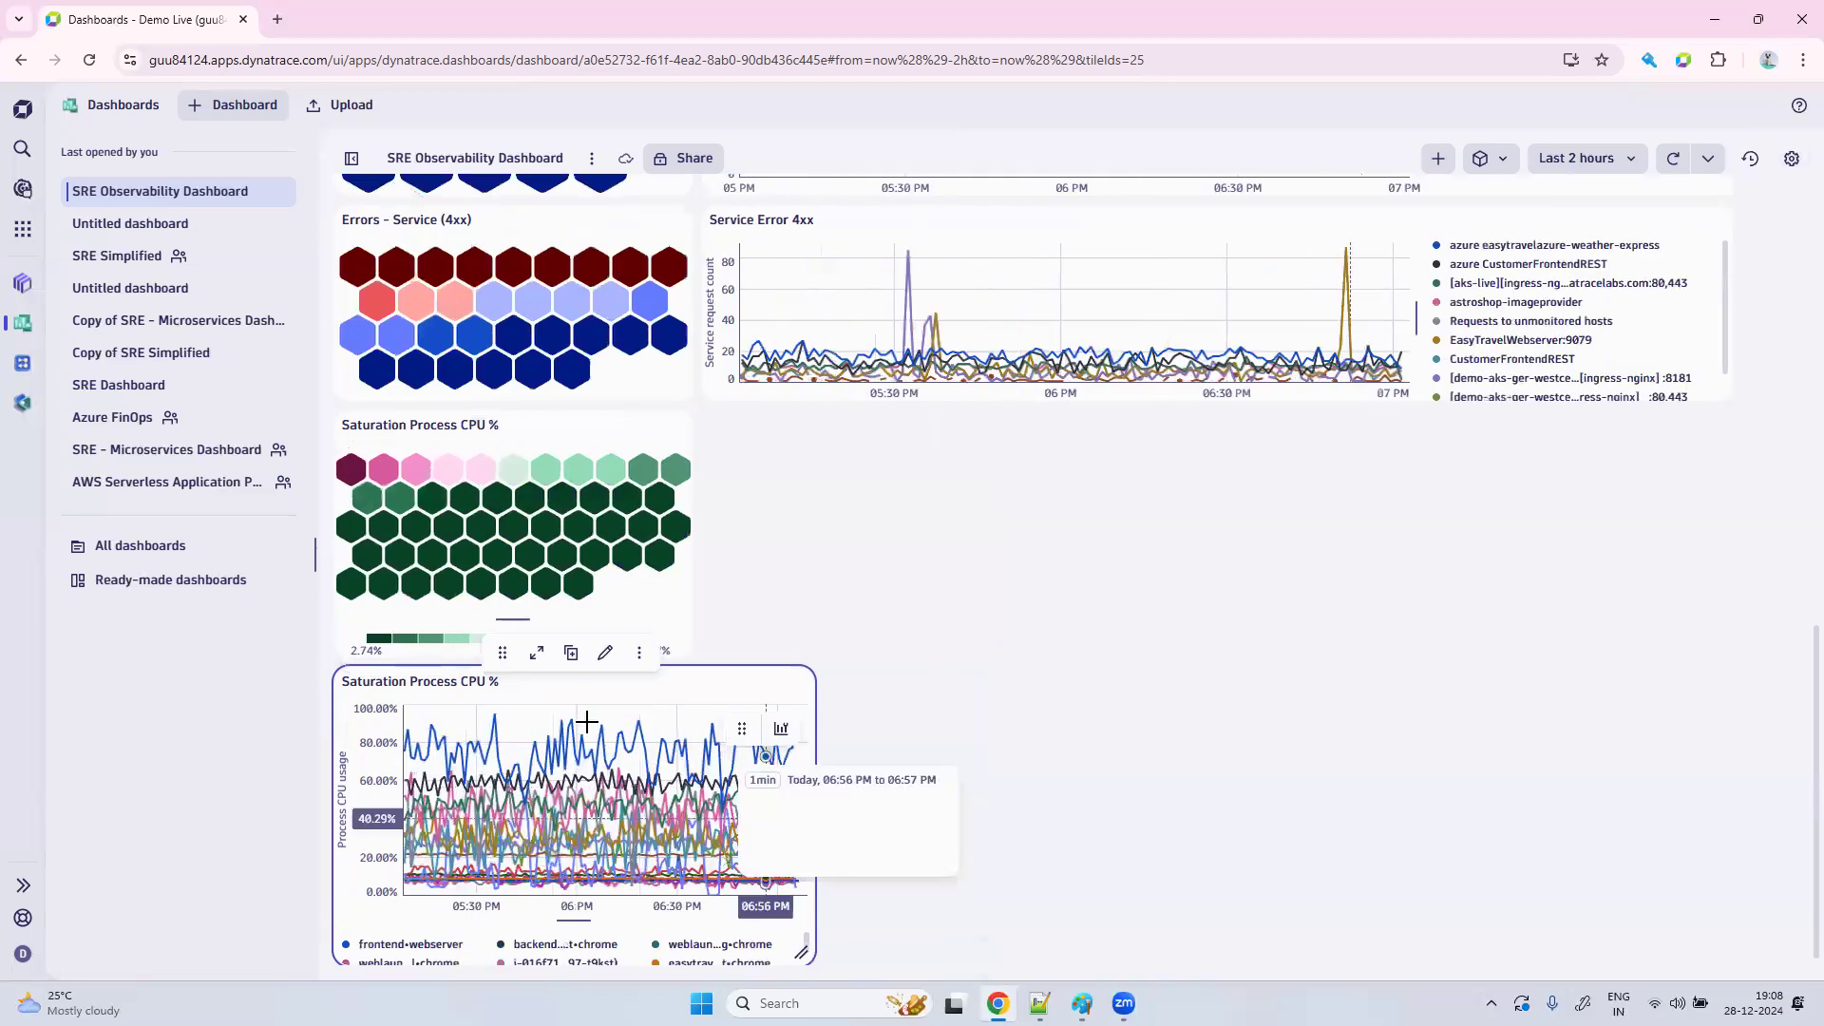
Place the Saturation Process CPU % line chart beside its honeycomb and resize it to the width of the Service Error 4xx chart.
left_click_drag(503, 652, 903, 452)
left_click_drag(847, 556, 865, 652)
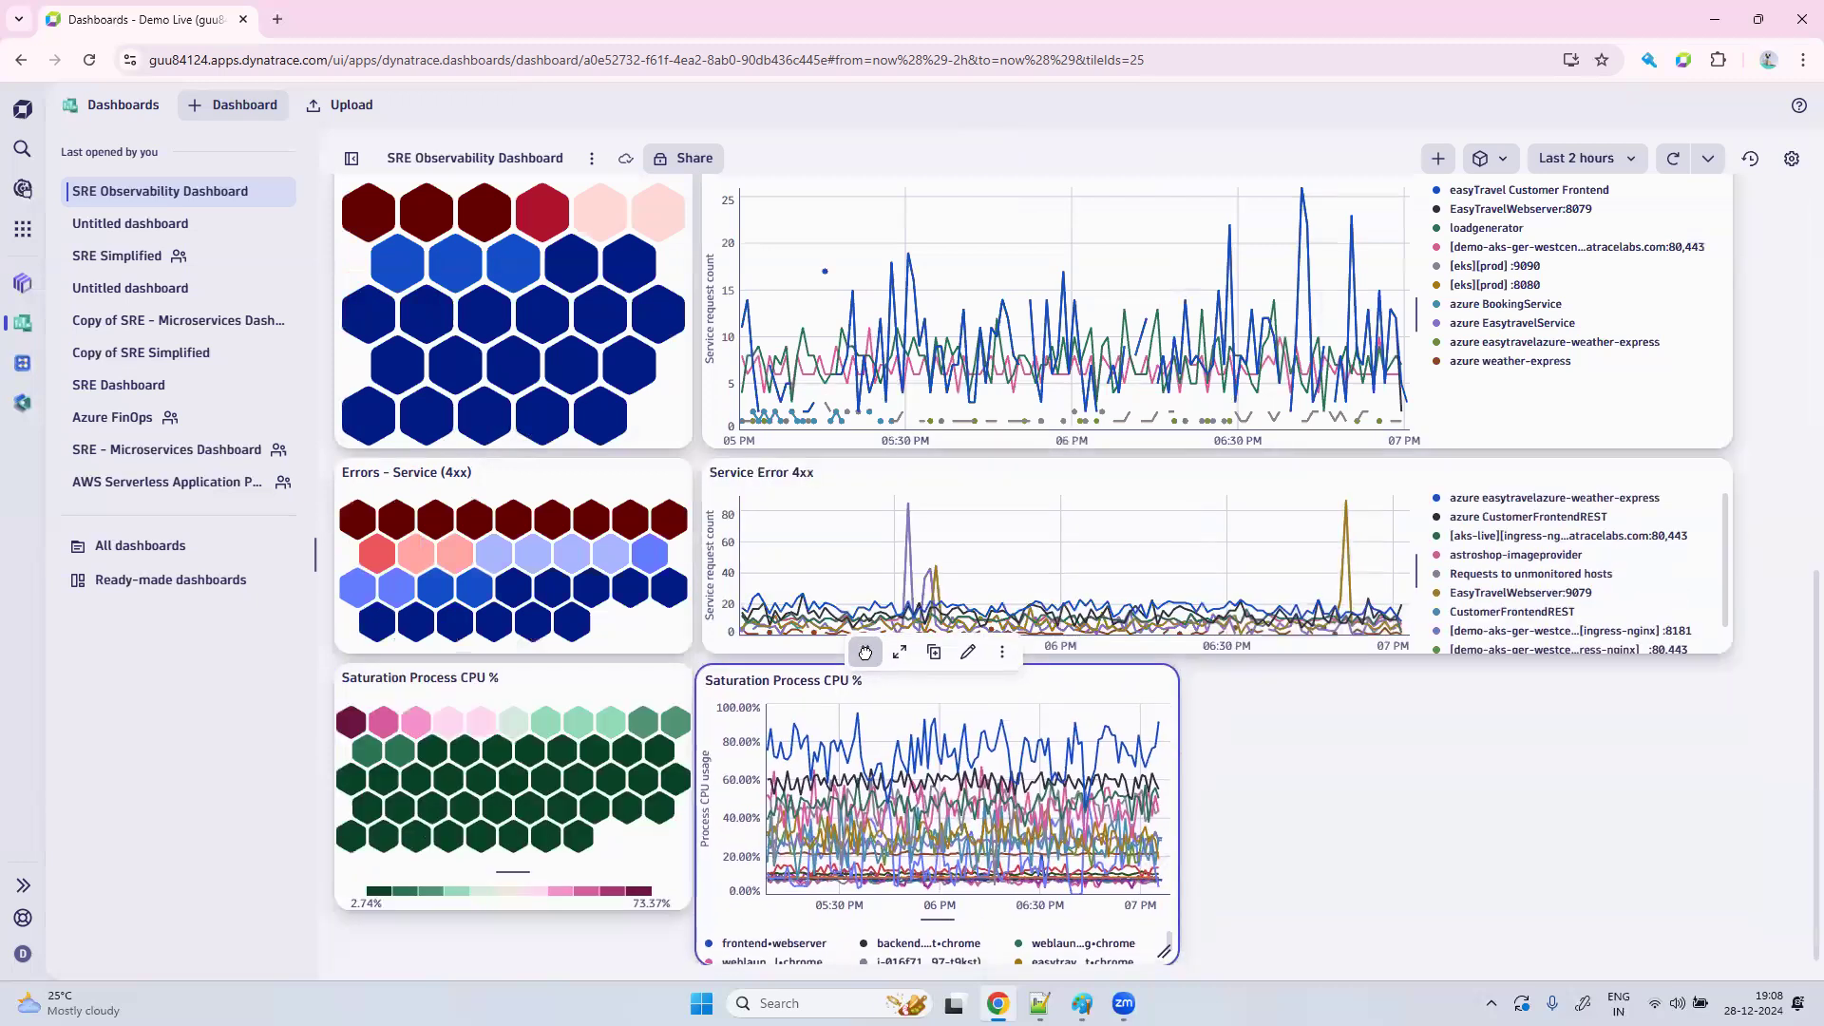
left_click_drag(1167, 949, 1710, 919)
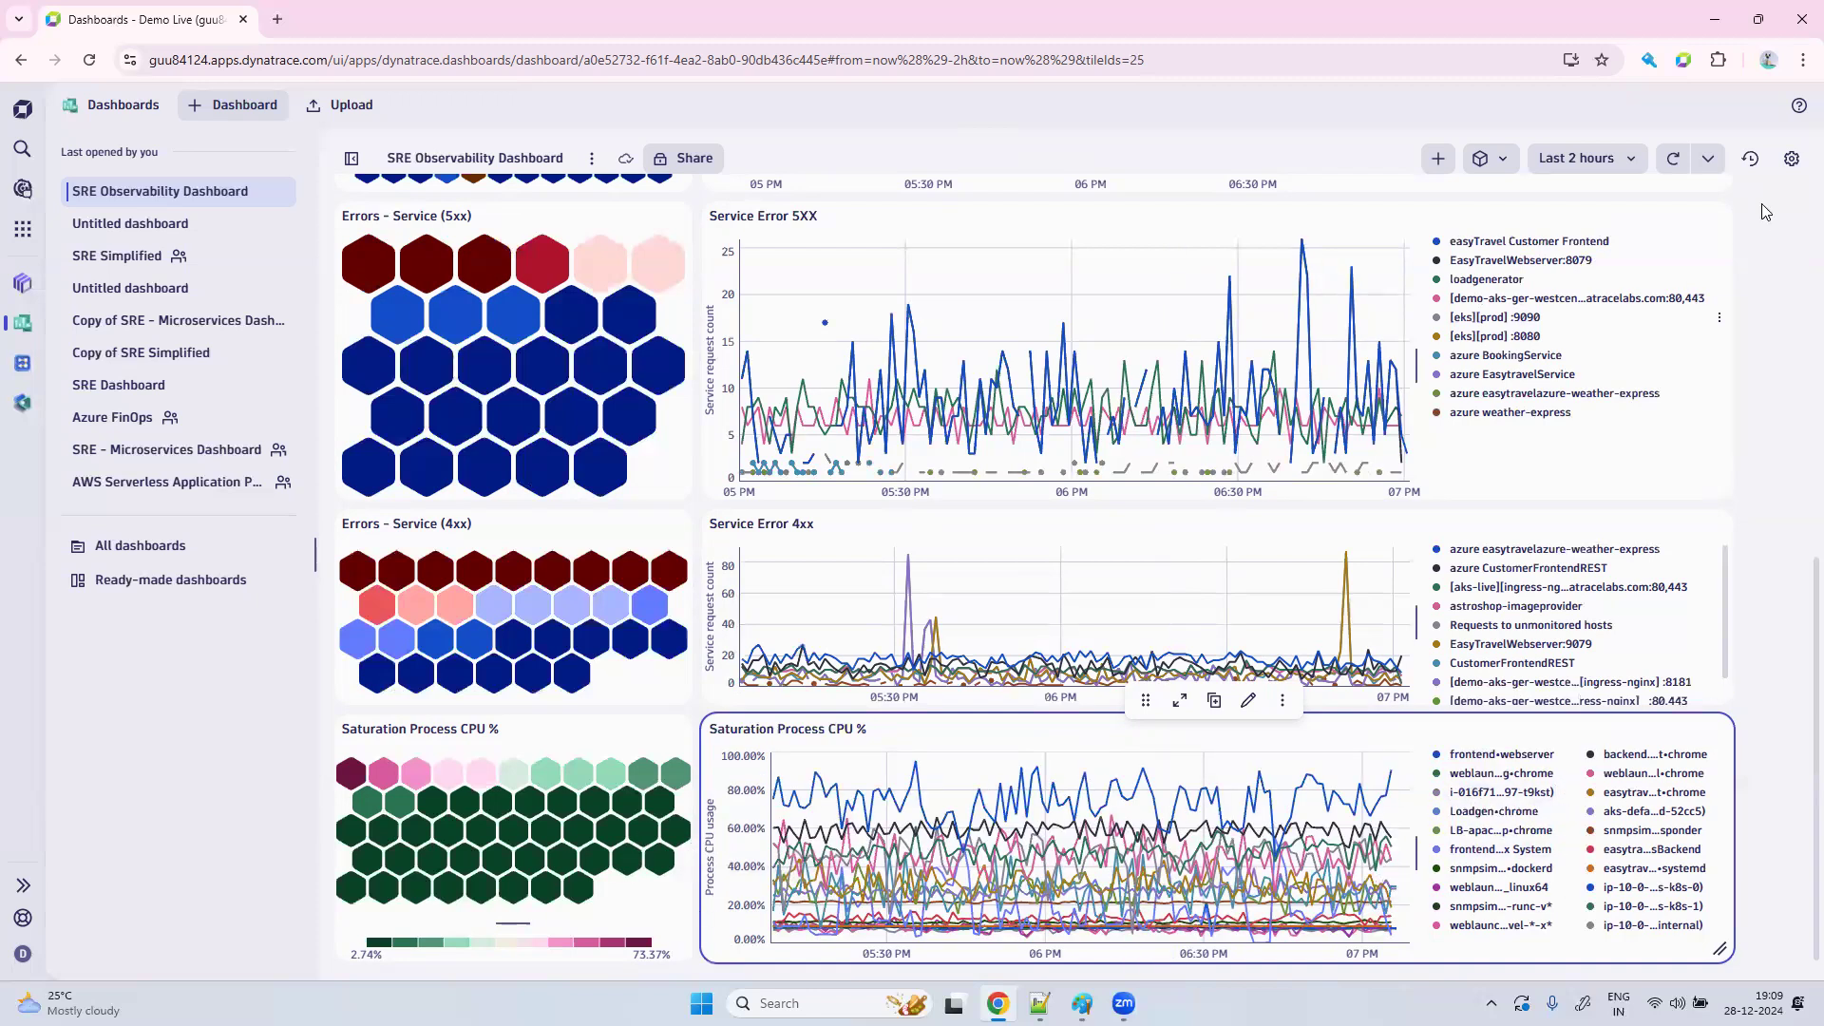
left_click(1439, 159)
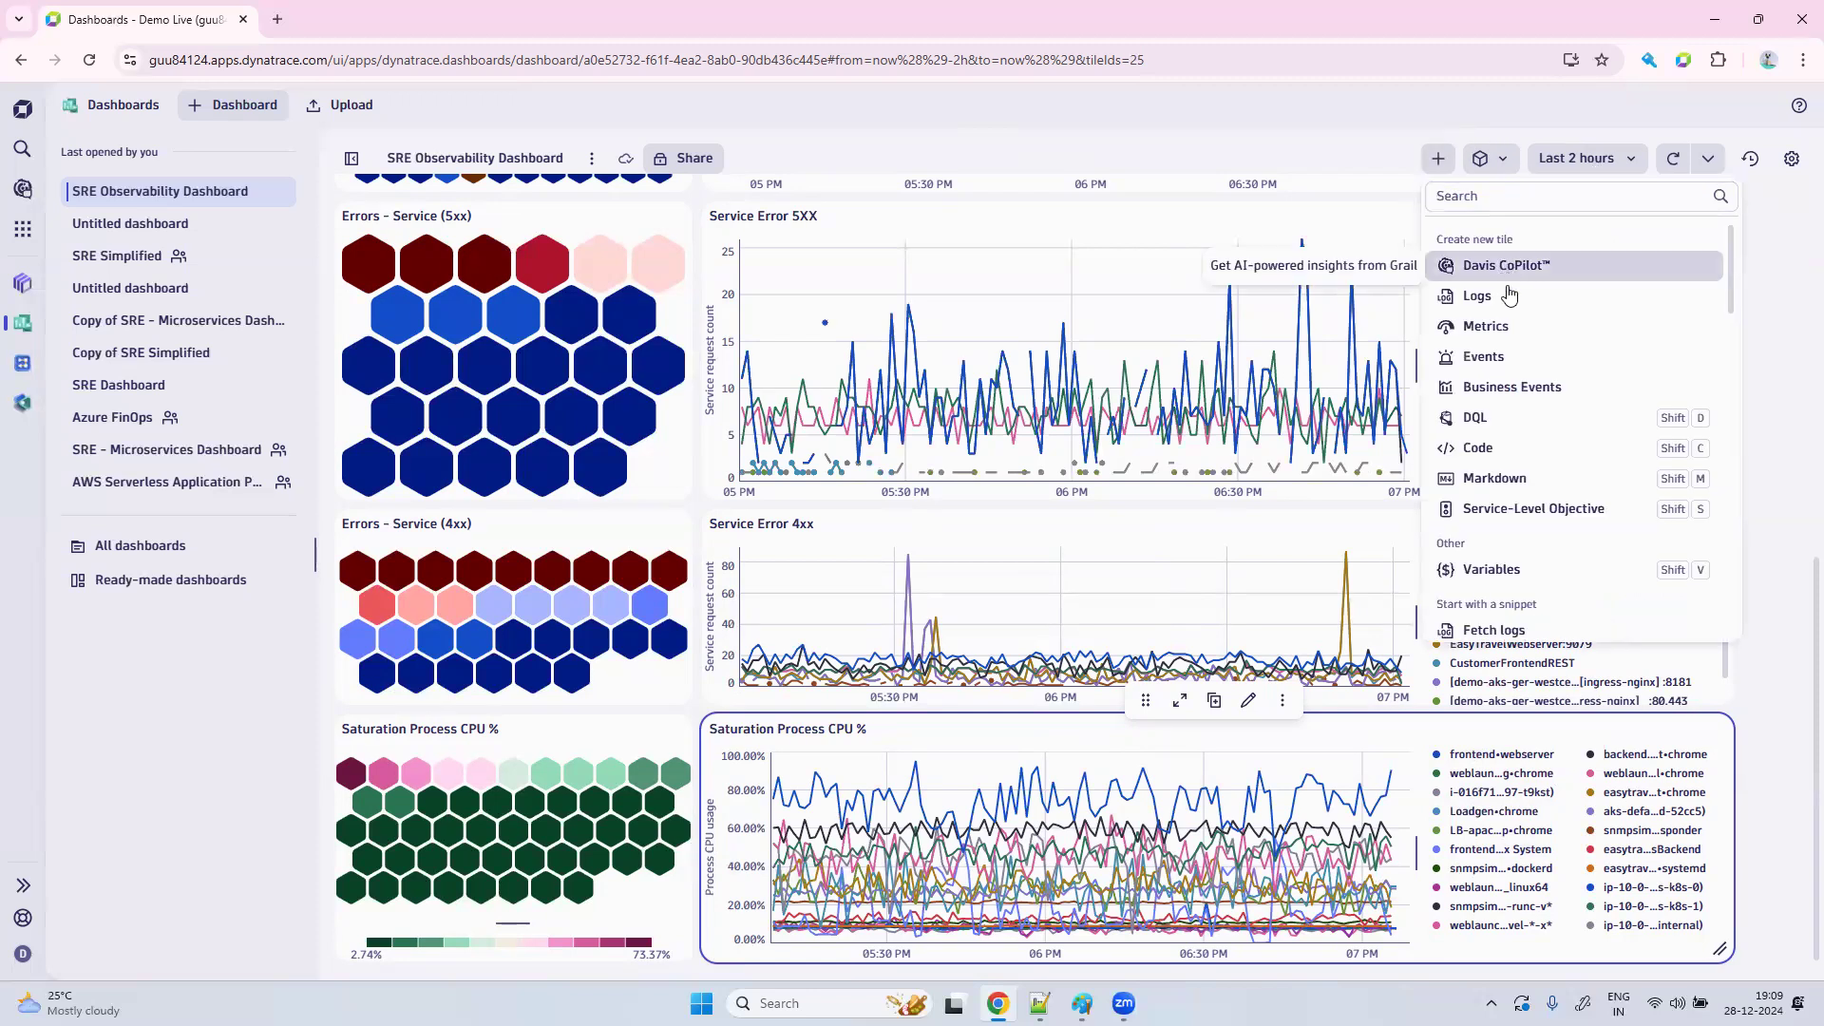
left_click(1518, 330)
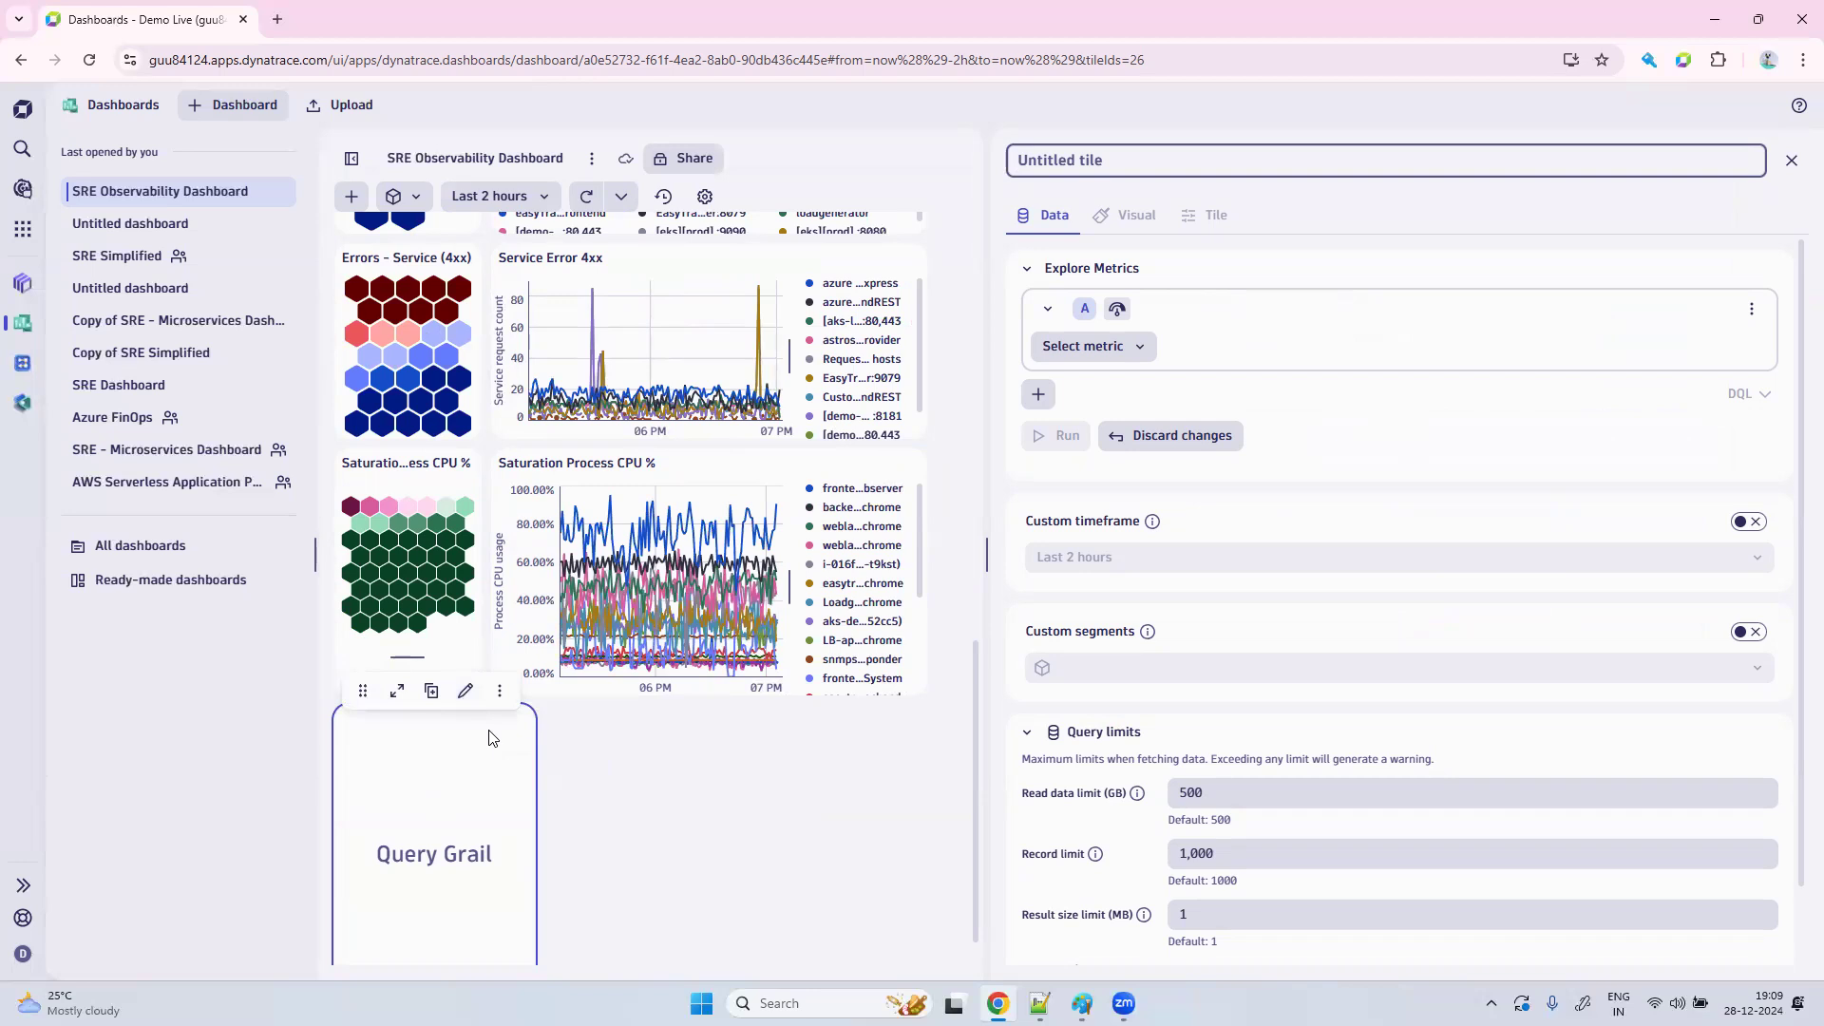
left_click(500, 691)
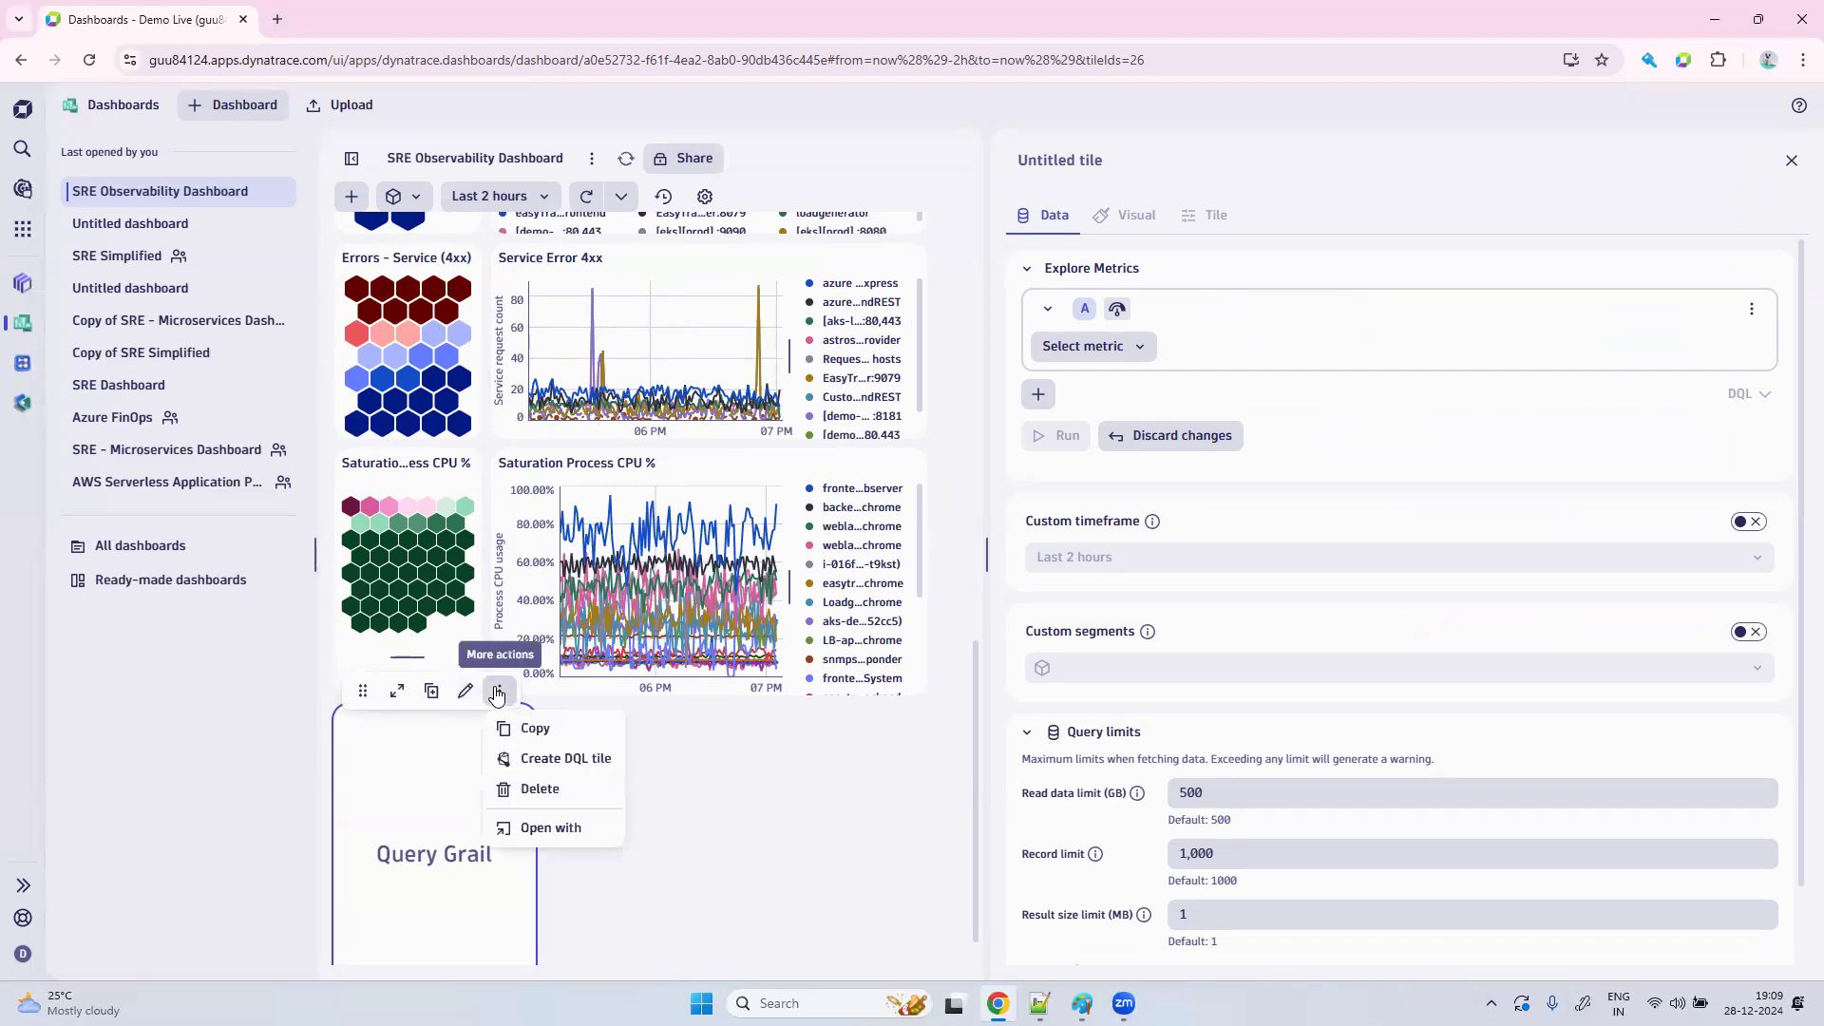
left_click(559, 788)
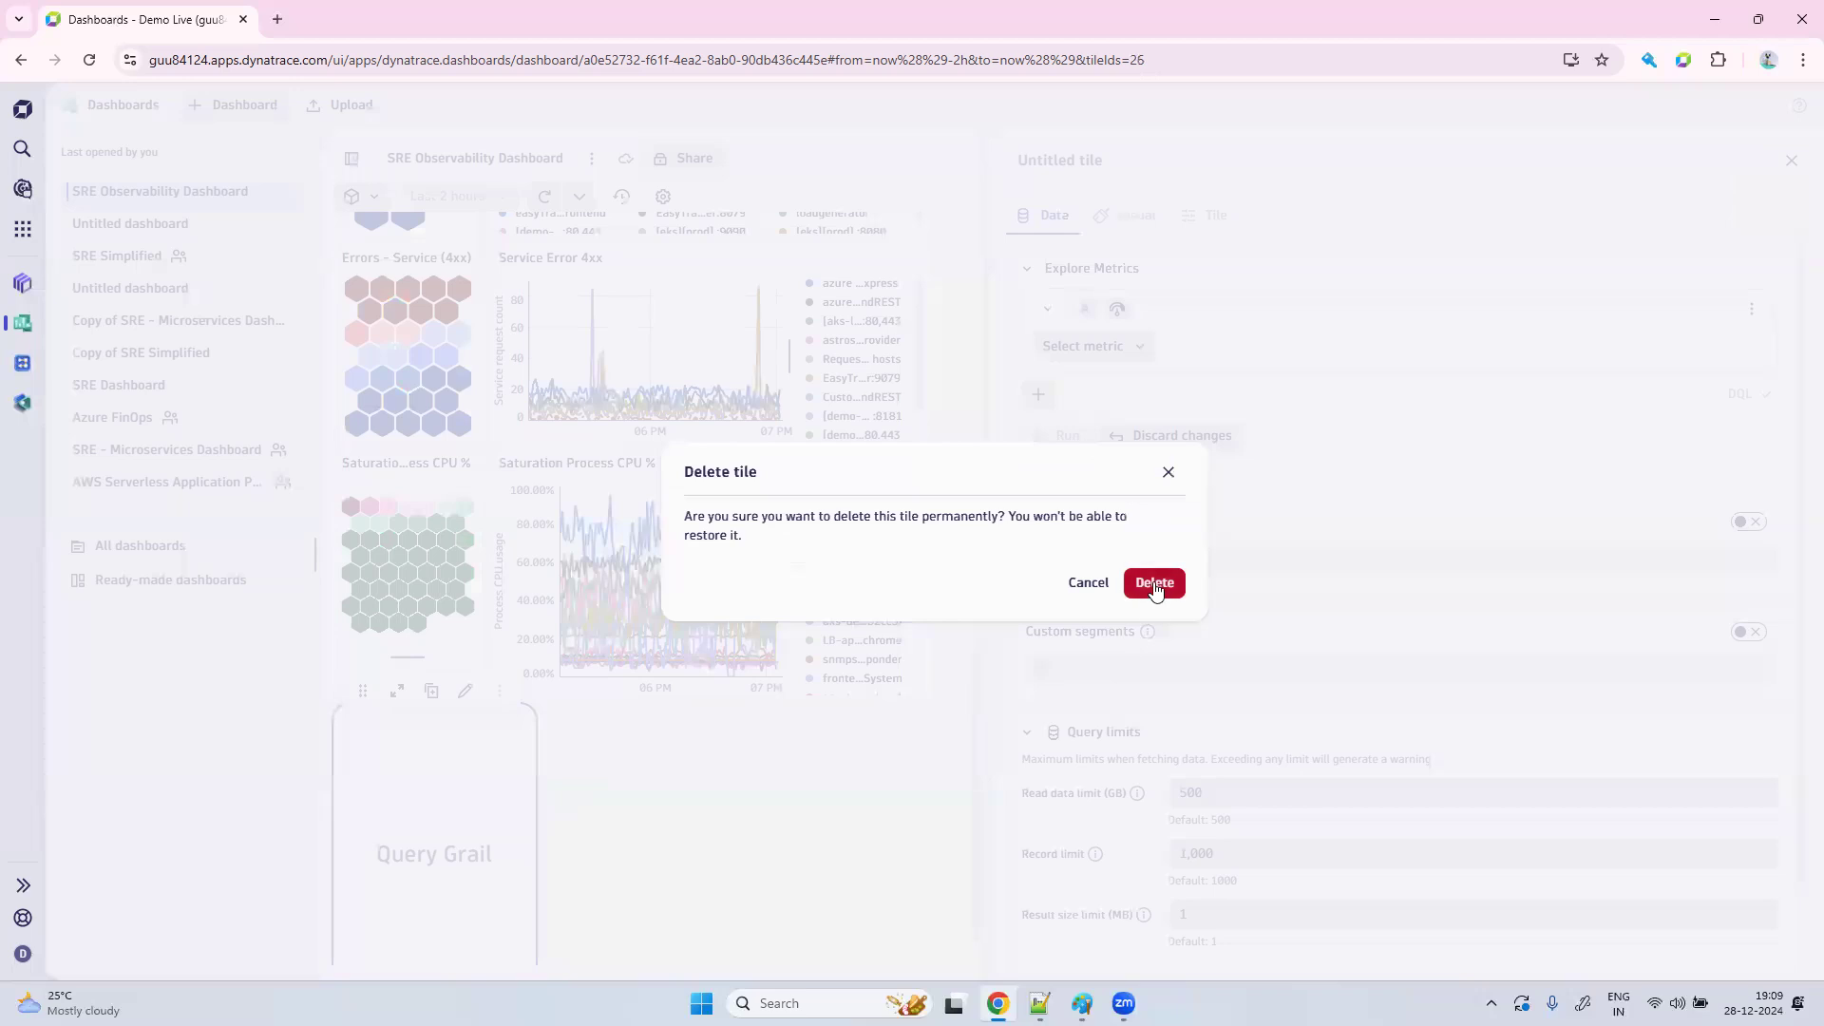
left_click(1155, 583)
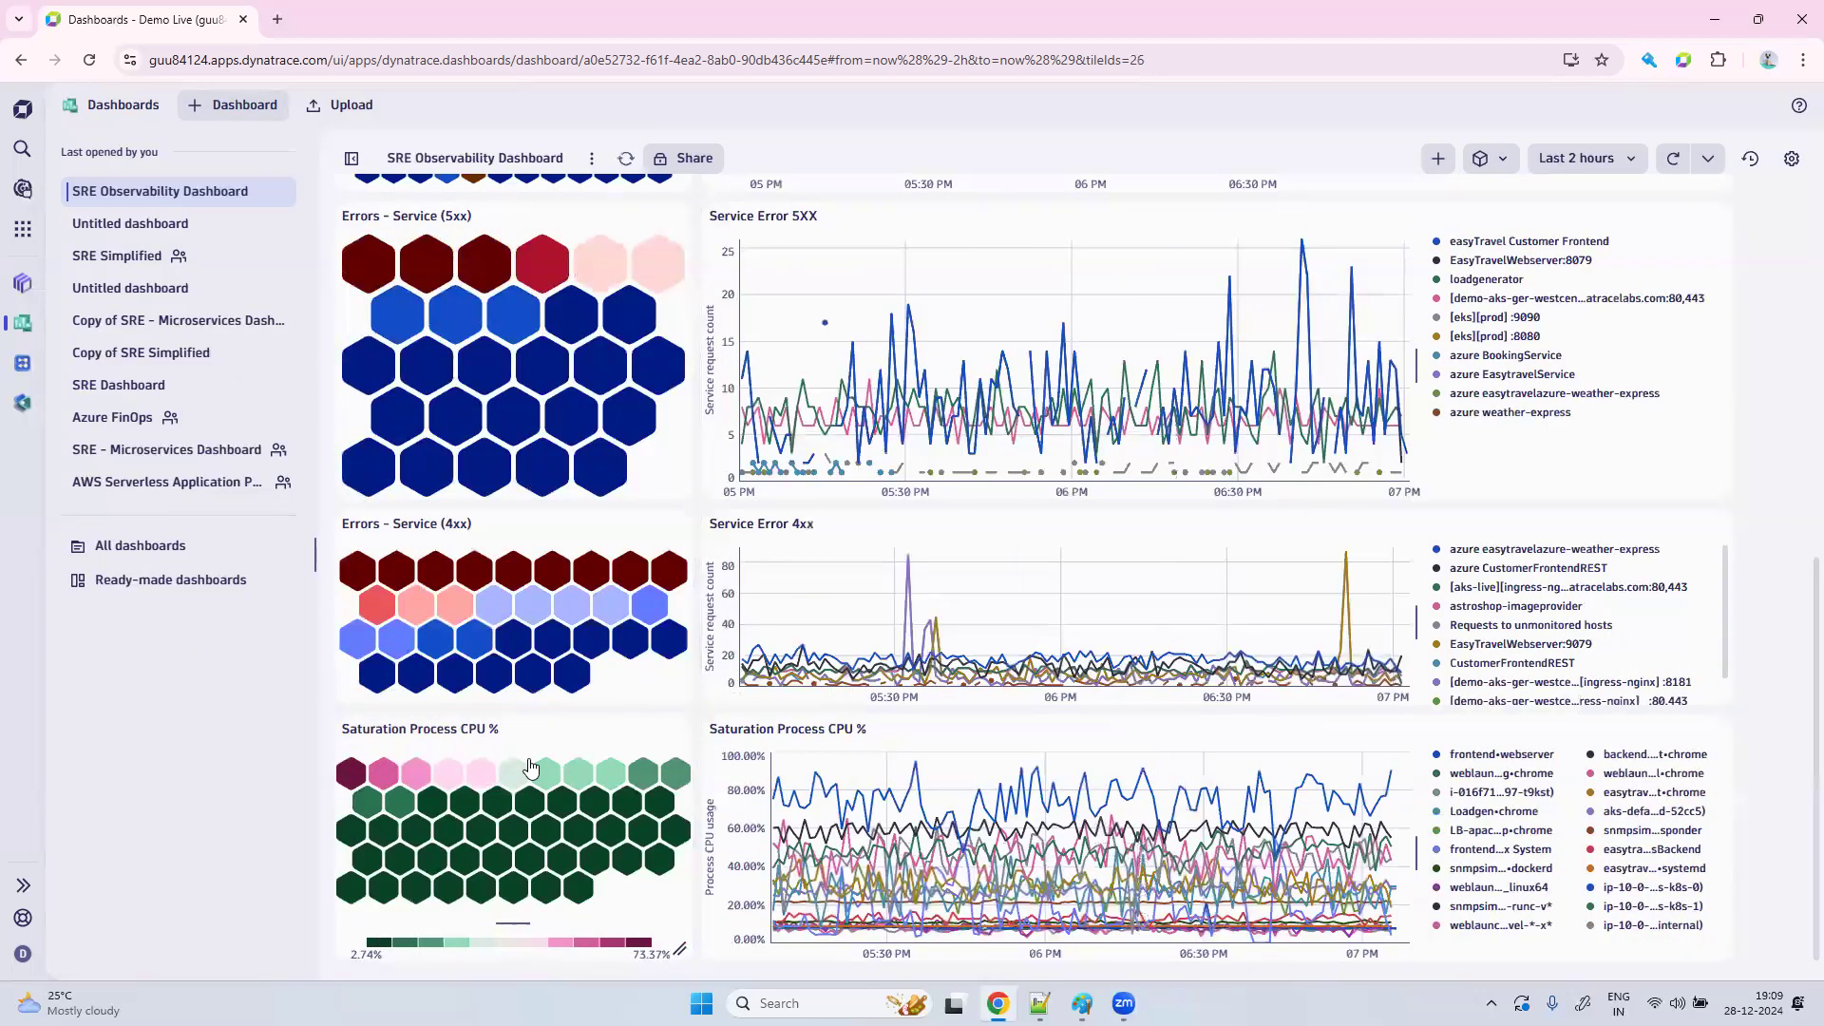
Duplicate the Saturation Process CPU % honeycomb tile and retitle the copy "Saturation Process Mem %".
left_click(529, 753)
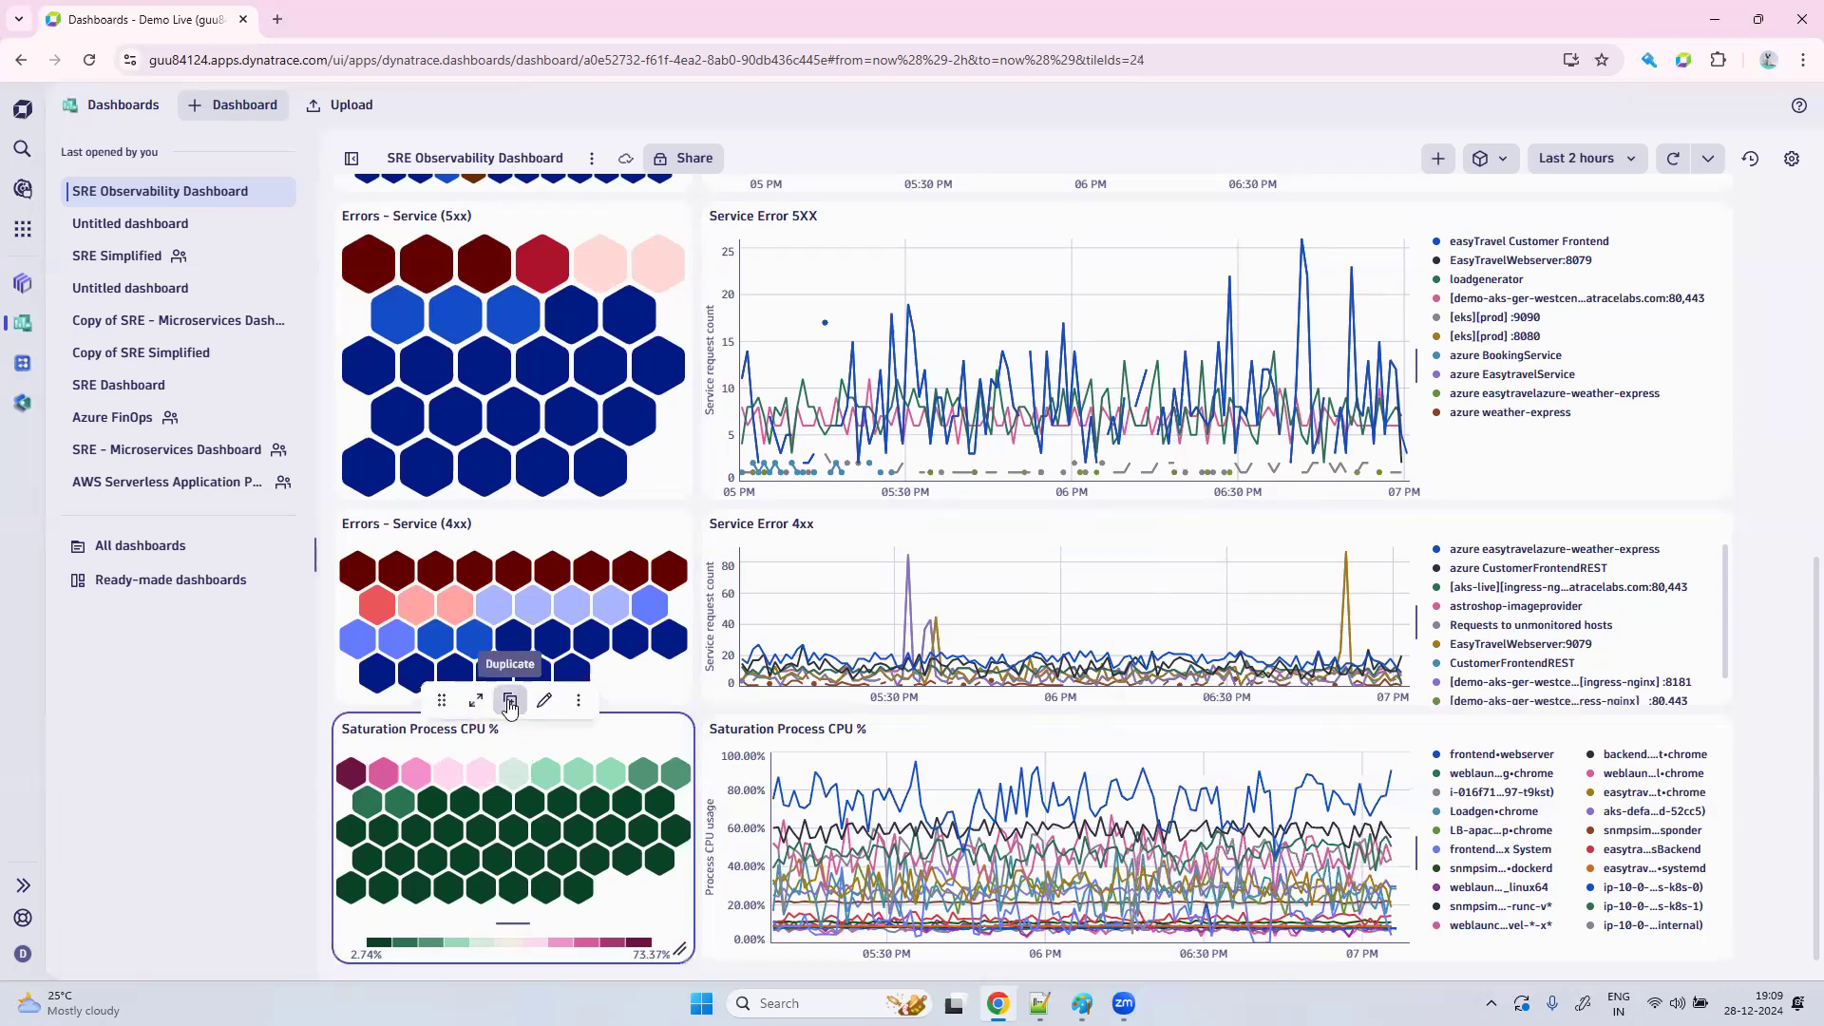
left_click(510, 703)
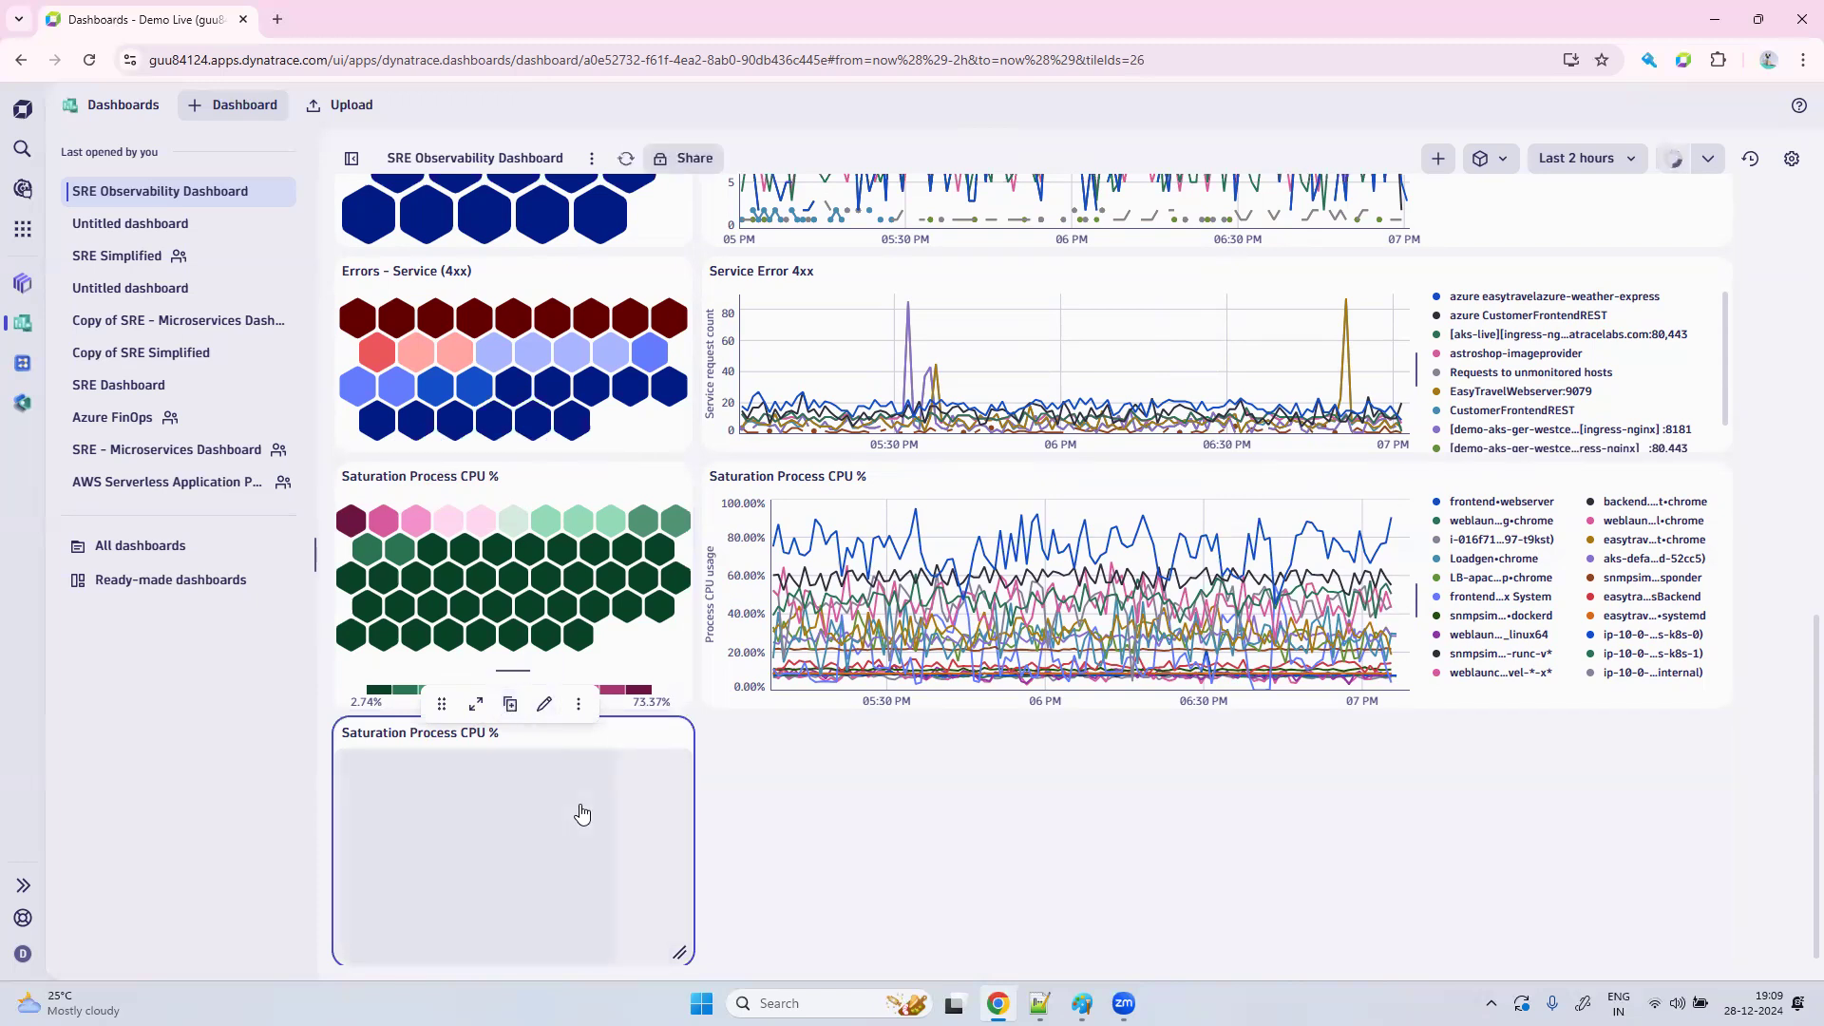
left_click(544, 704)
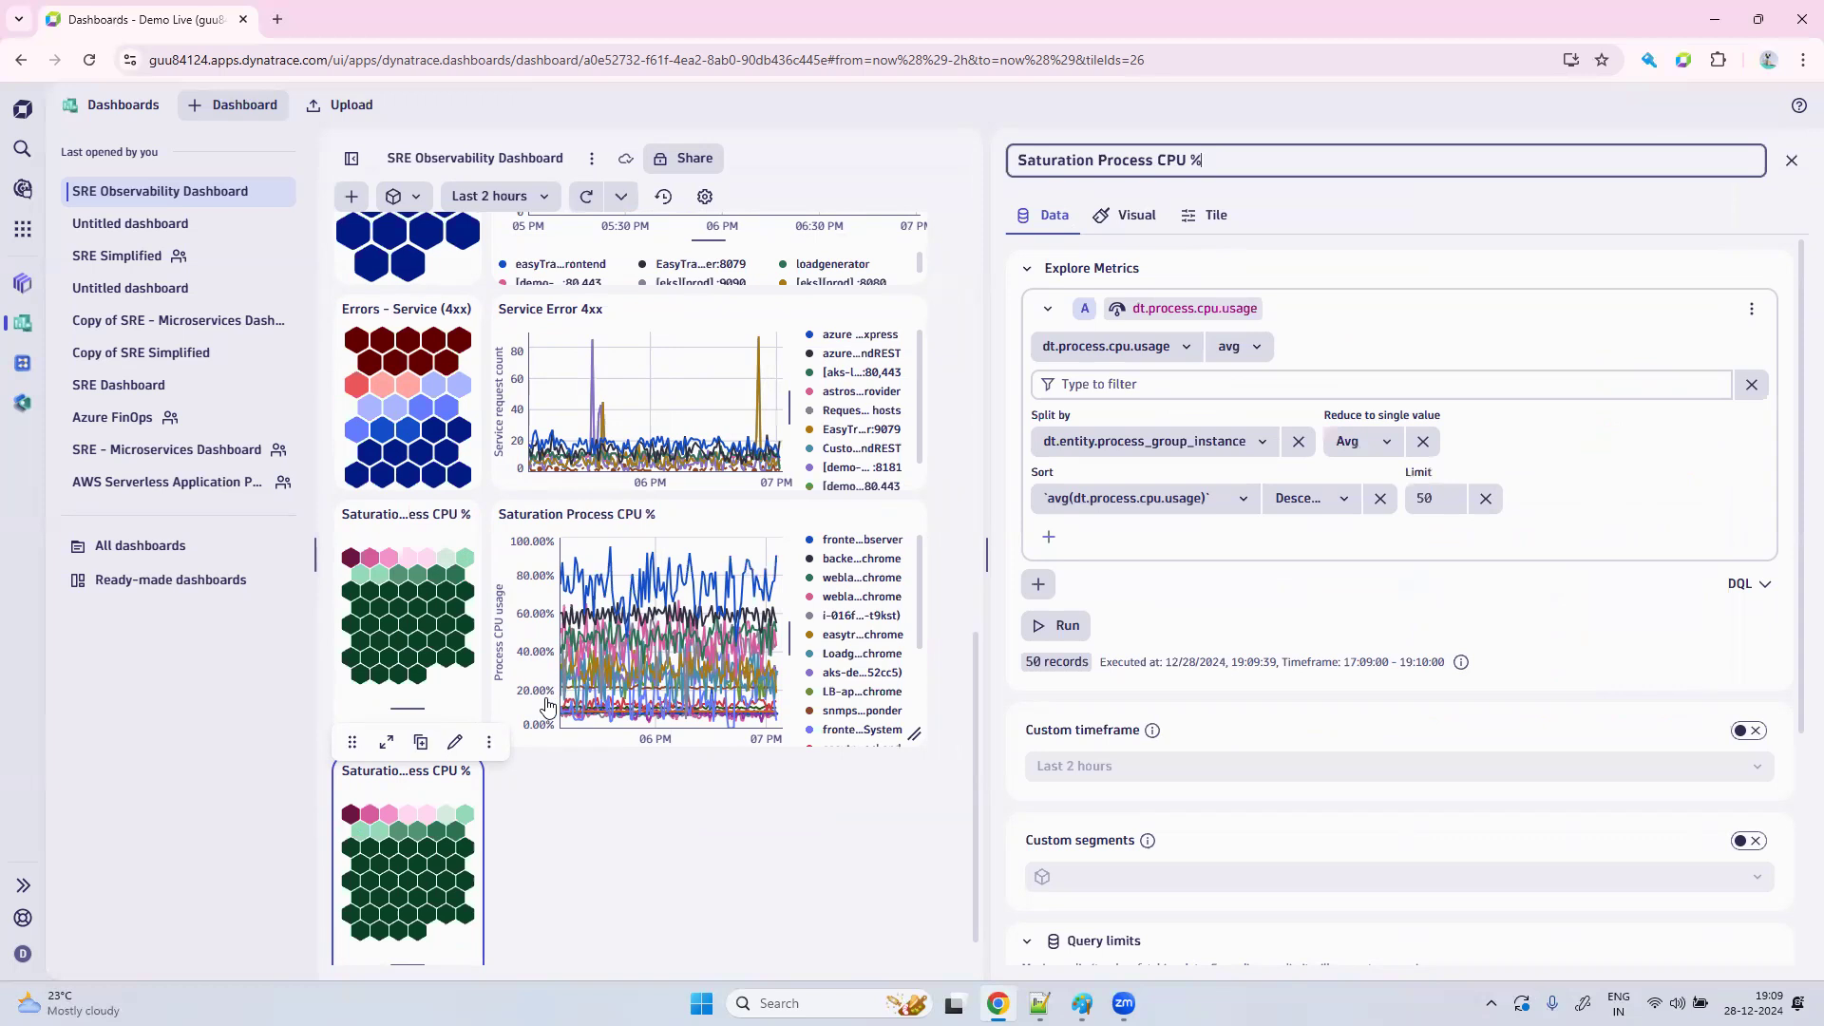
left_click(1187, 162)
key("BackSpace")
key("BackSpace")
key("BackSpace")
key("BackSpace")
key("Caps_Lock")
type("Mem")
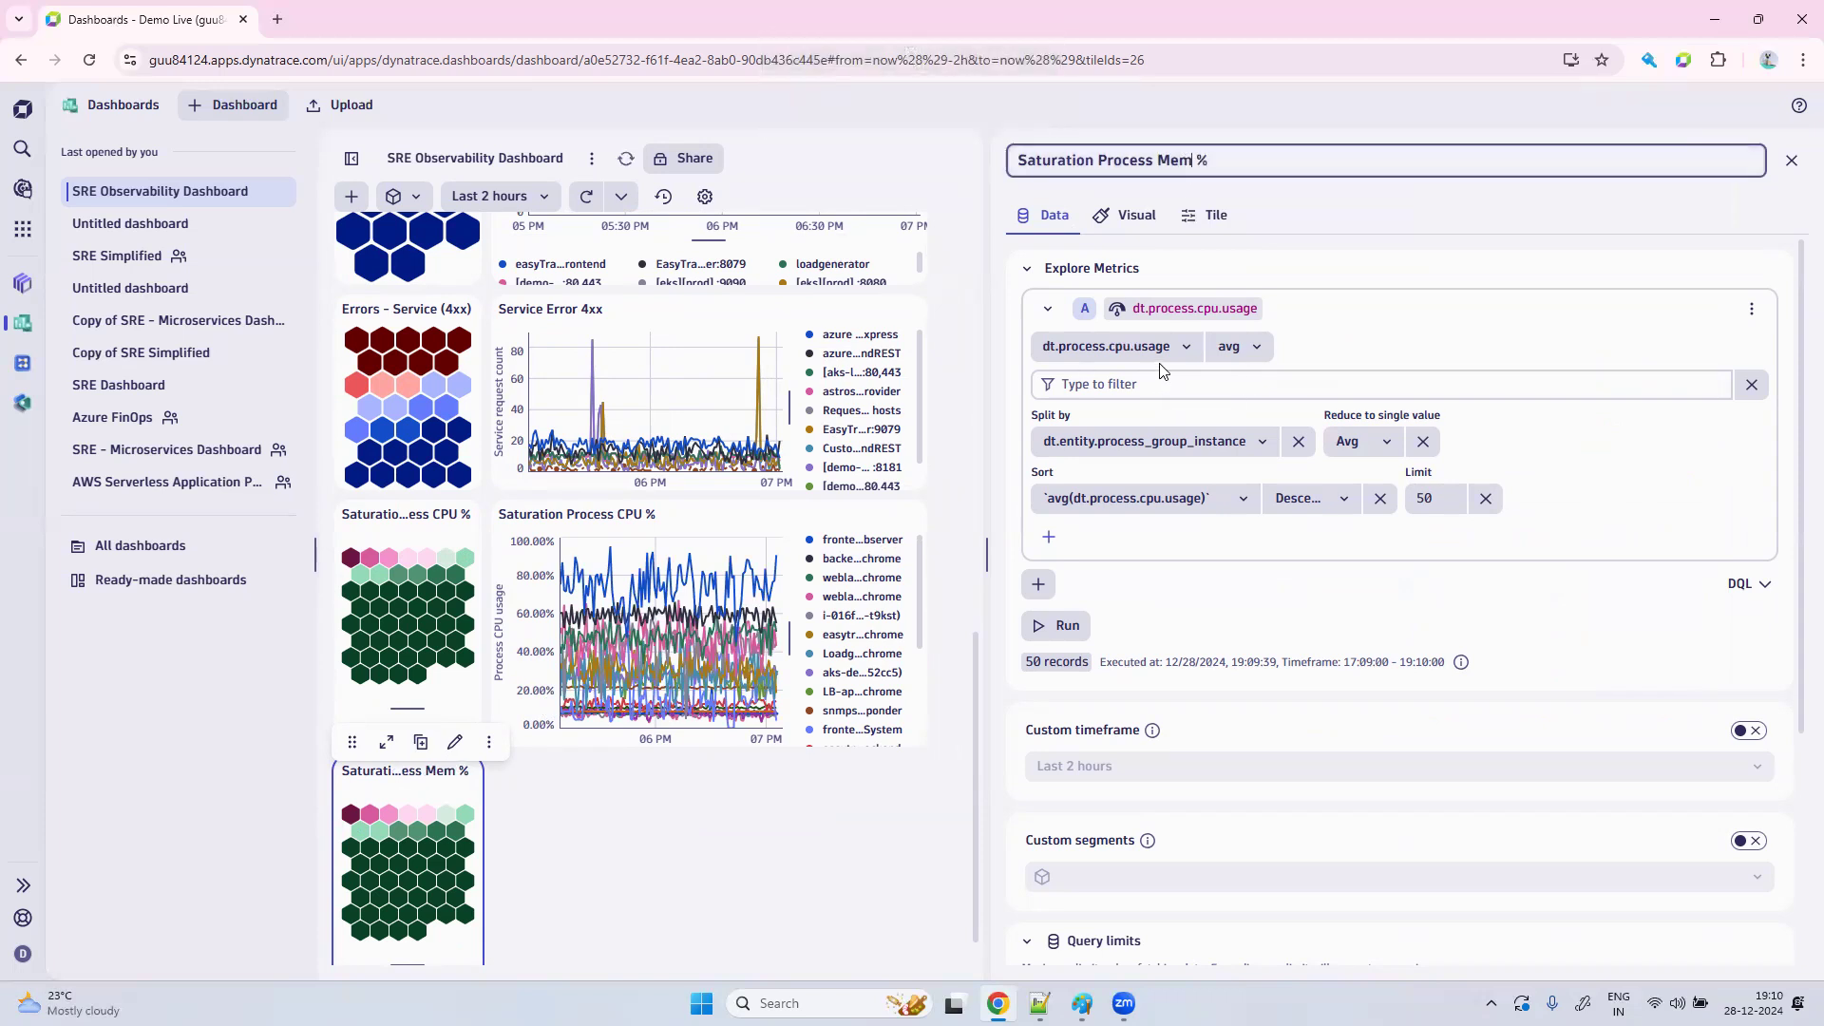
Remove the dt.process.cpu.usage metric query from the Saturation Process Mem % tile.
left_click(1266, 313)
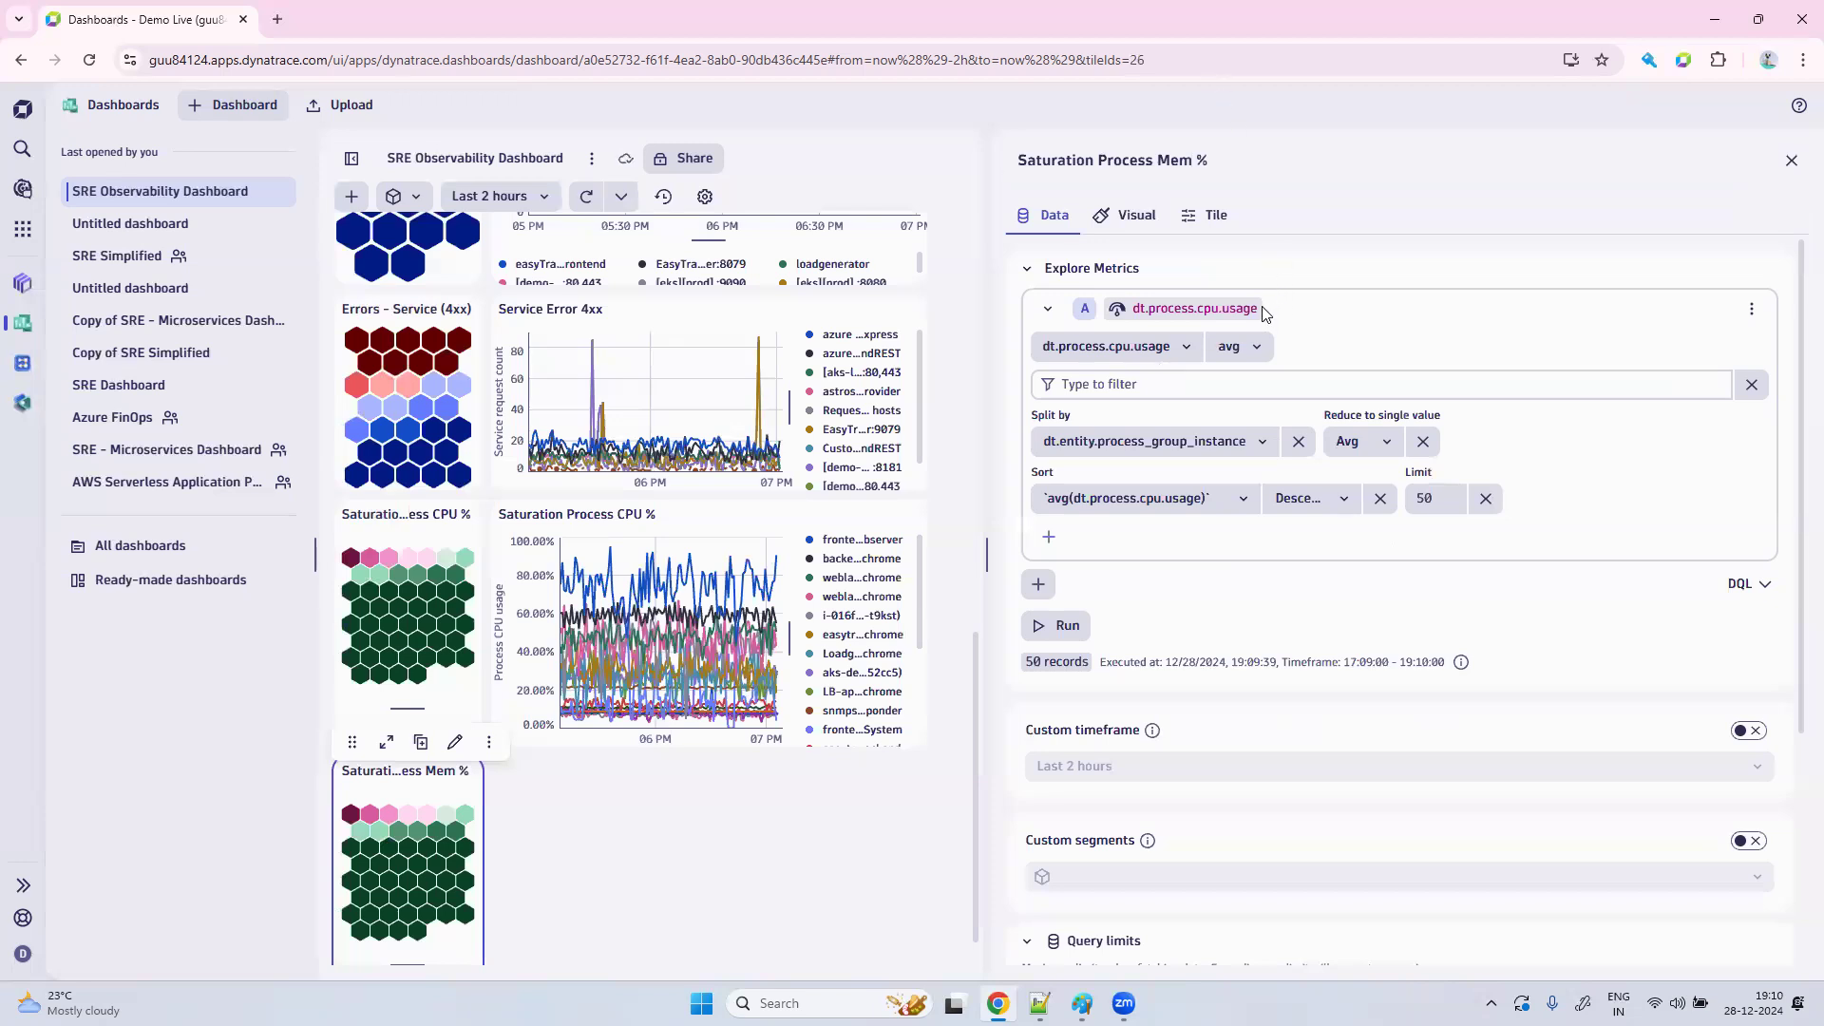
left_click(1751, 310)
left_click(1769, 407)
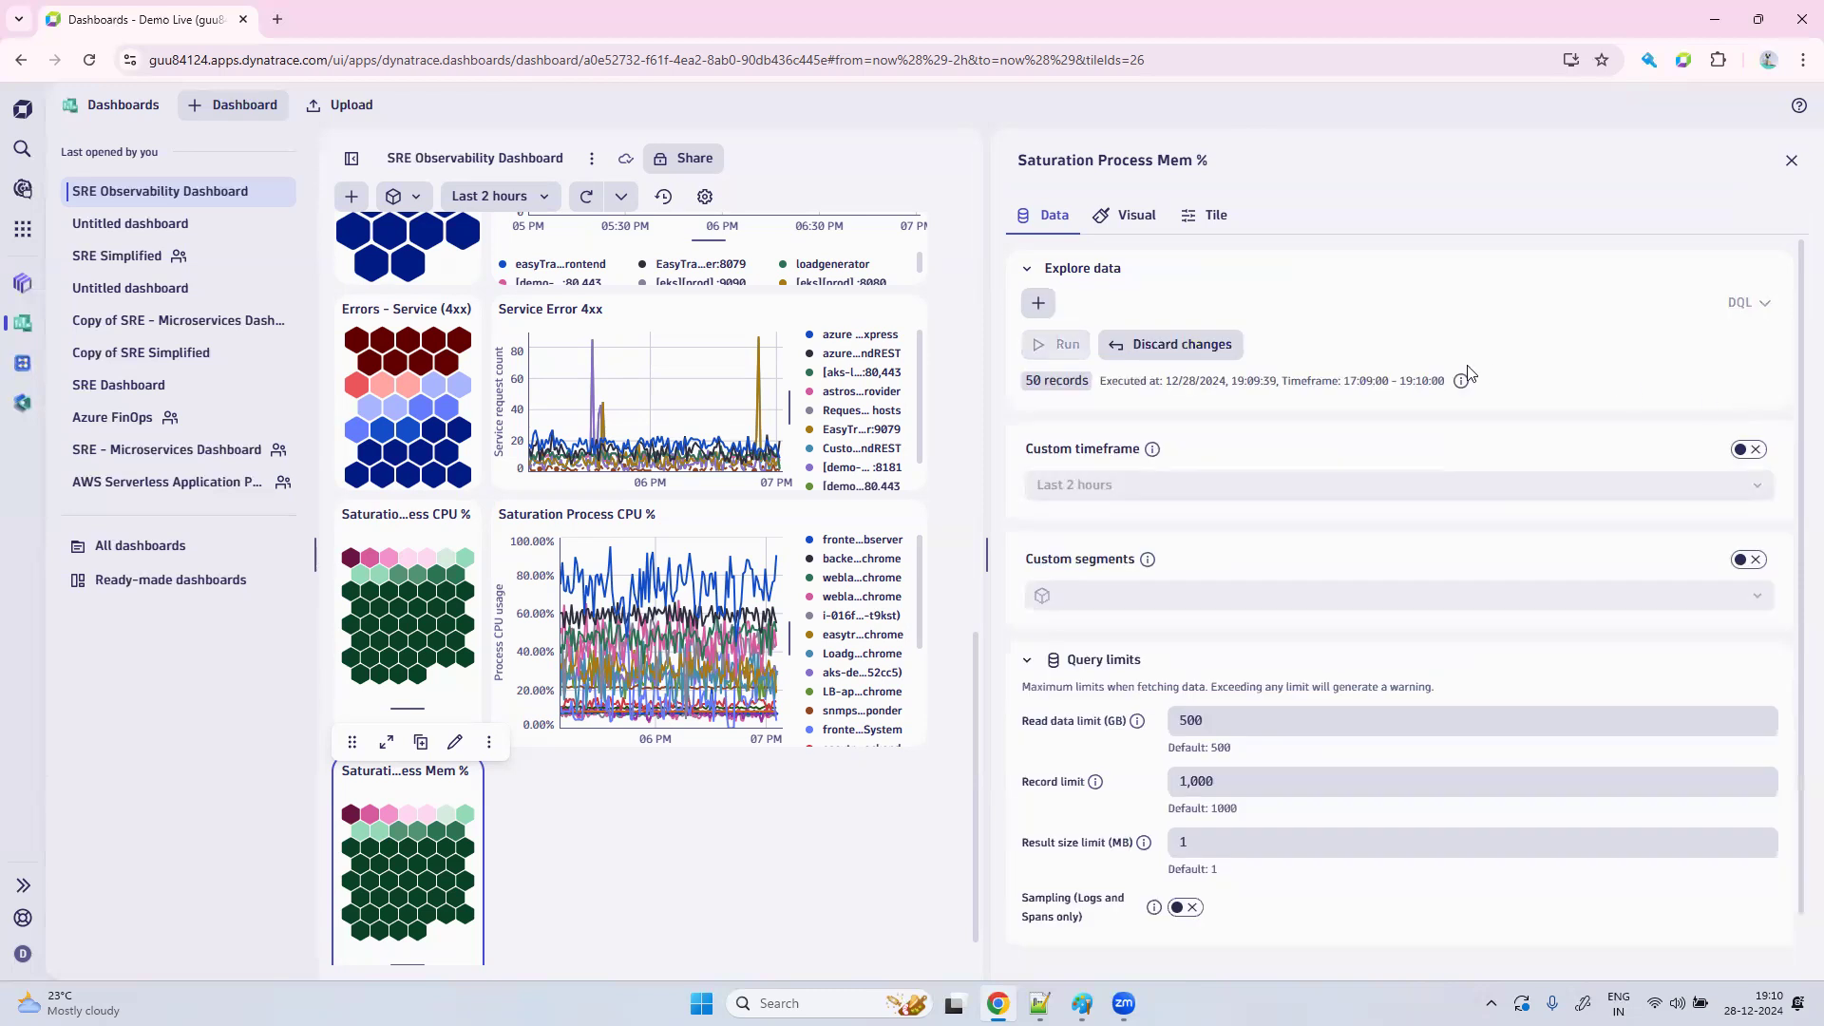
Add a new metric query to the Saturation Process Mem % tile using dt.process.memory.usage.
left_click(1038, 303)
left_click(1074, 340)
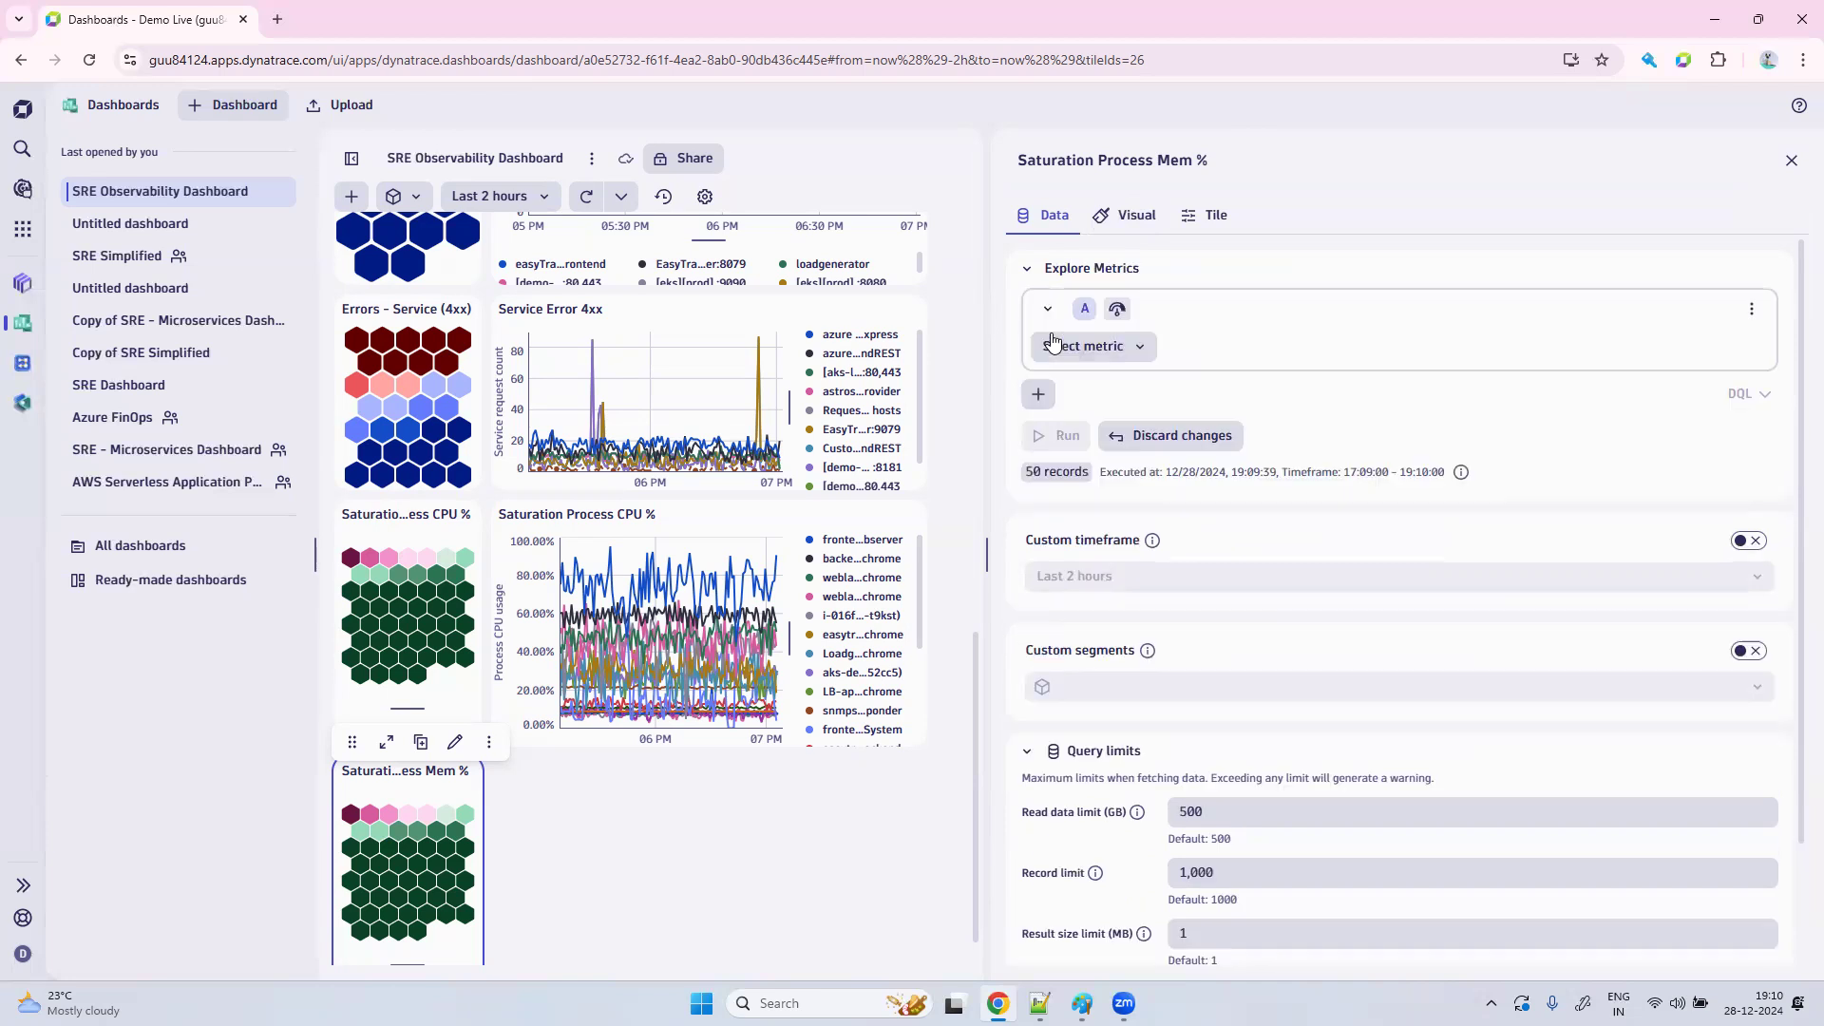
left_click(1140, 348)
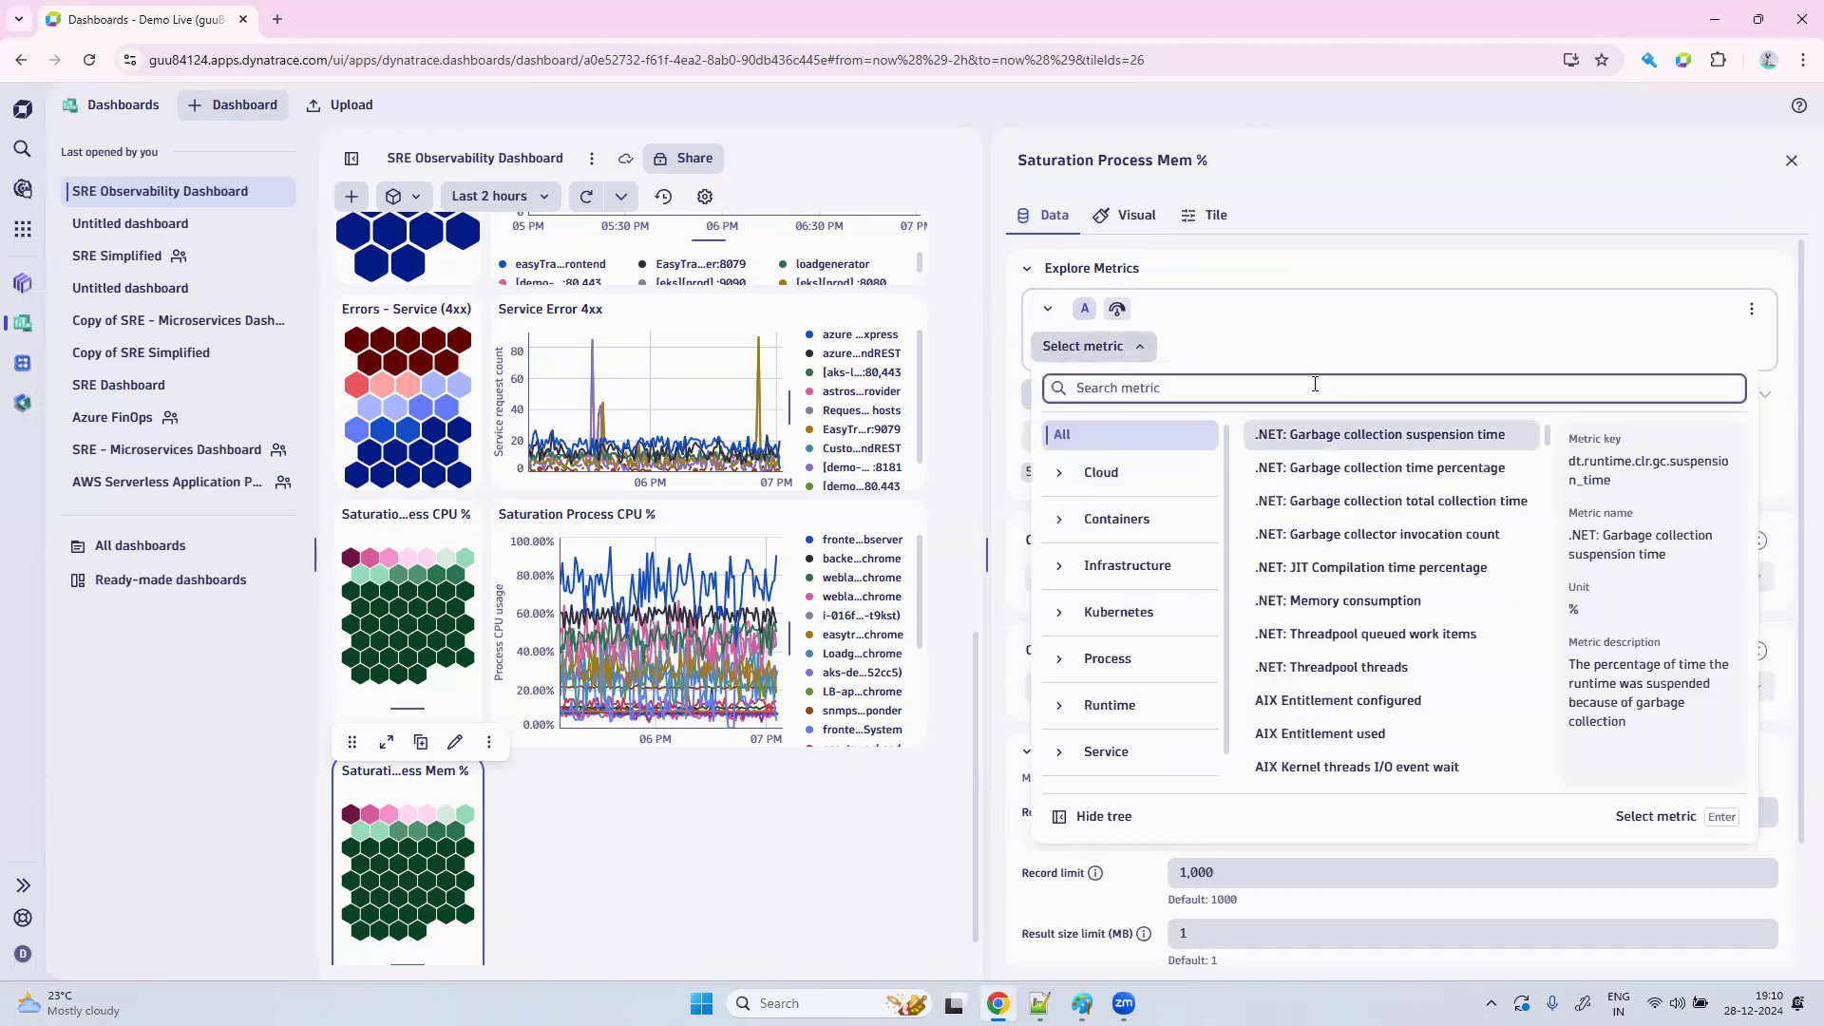
type("d")
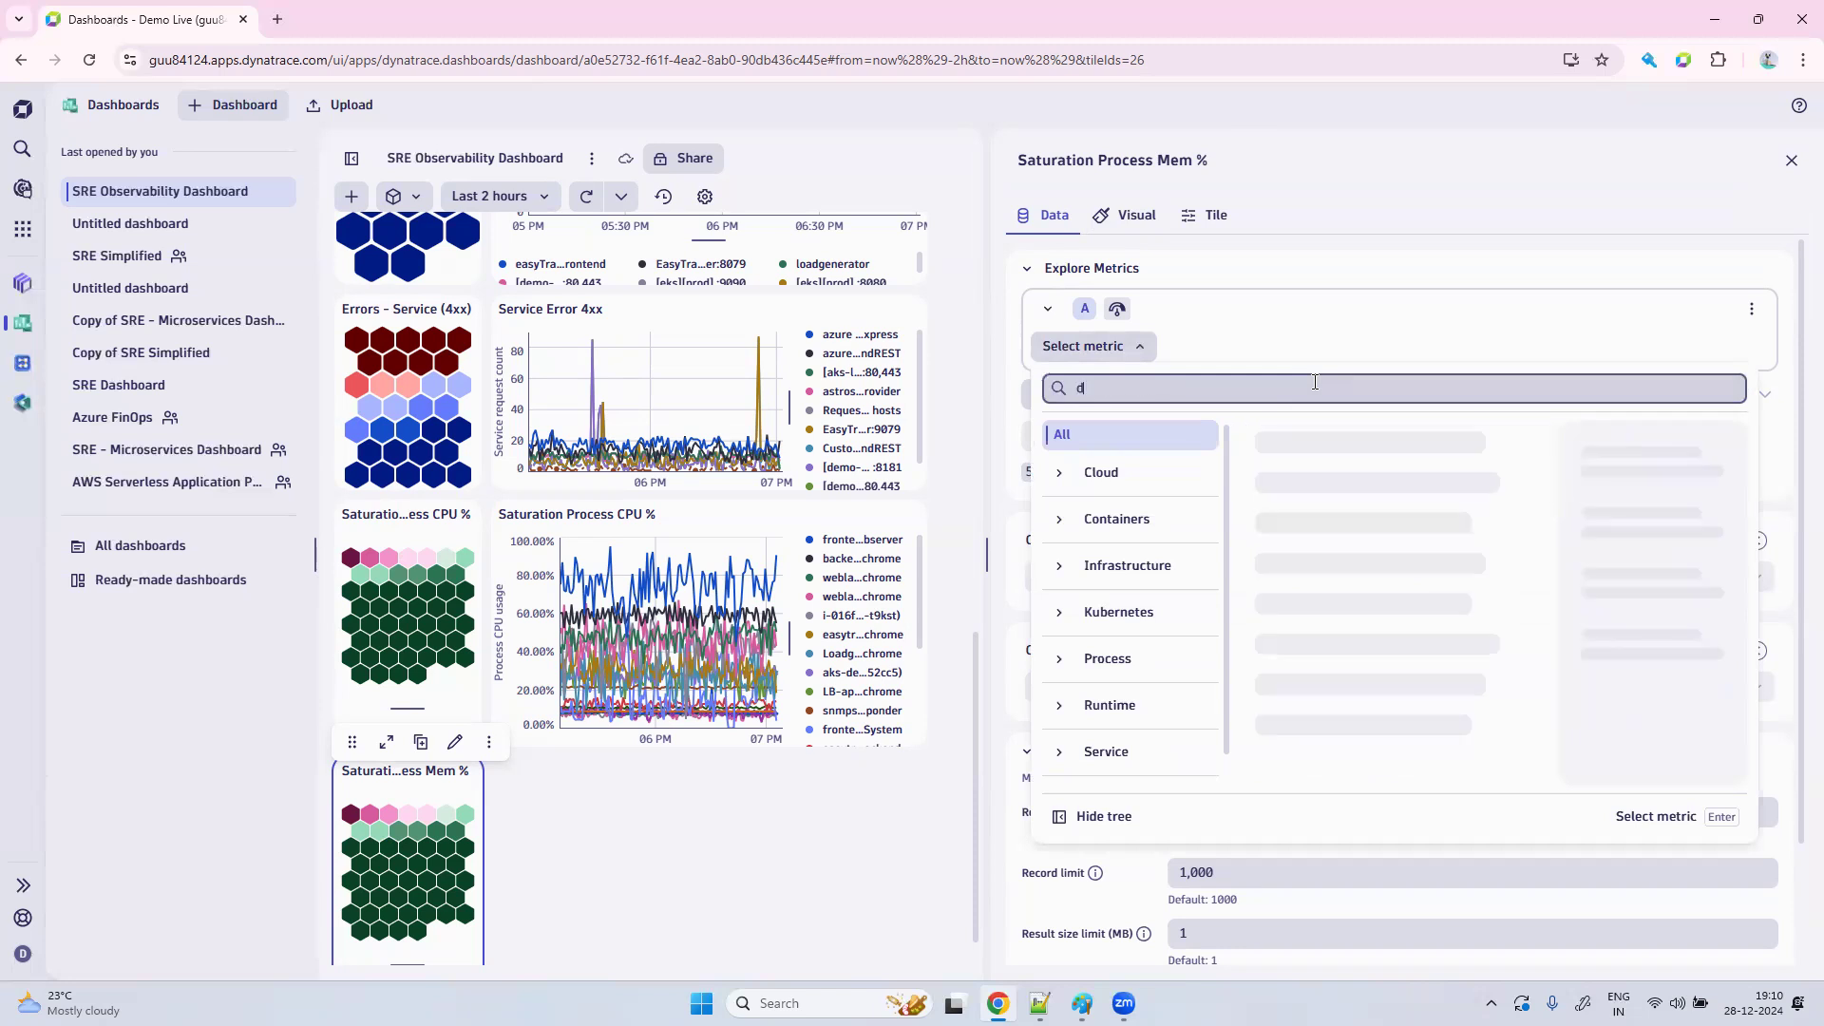
type("t.proces")
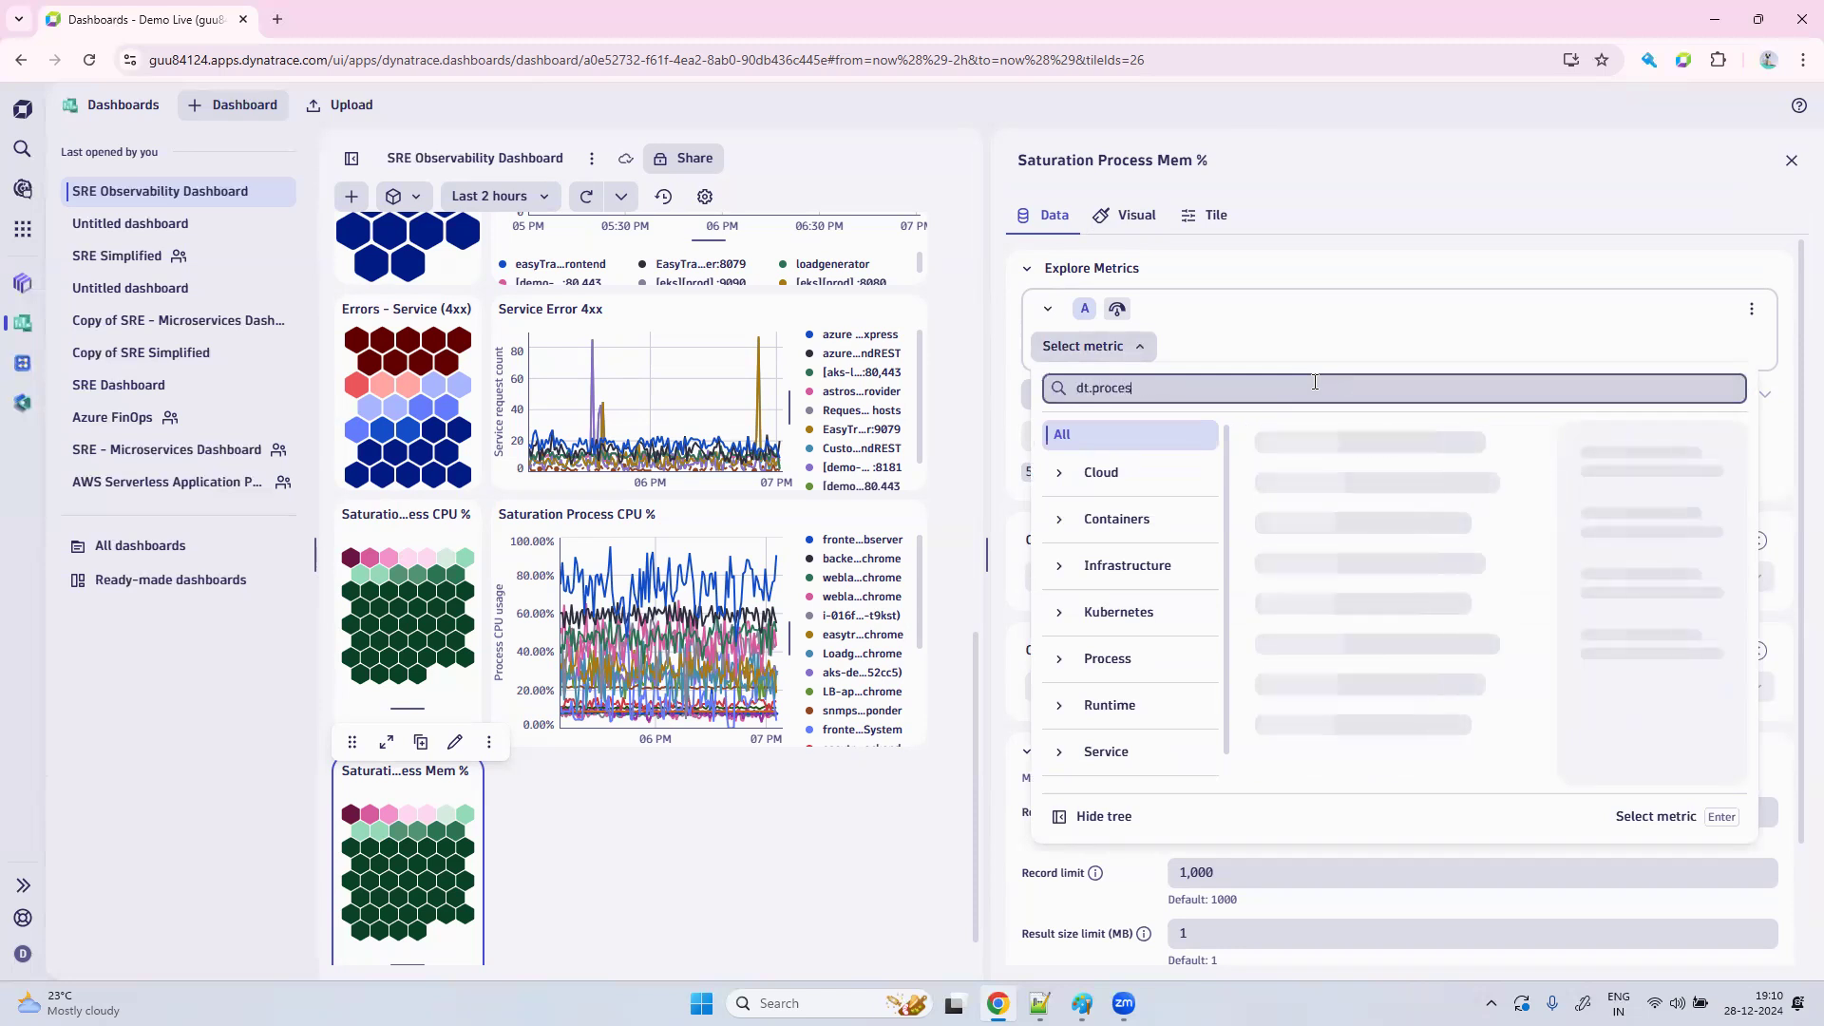
type("s.mem")
left_click(1346, 450)
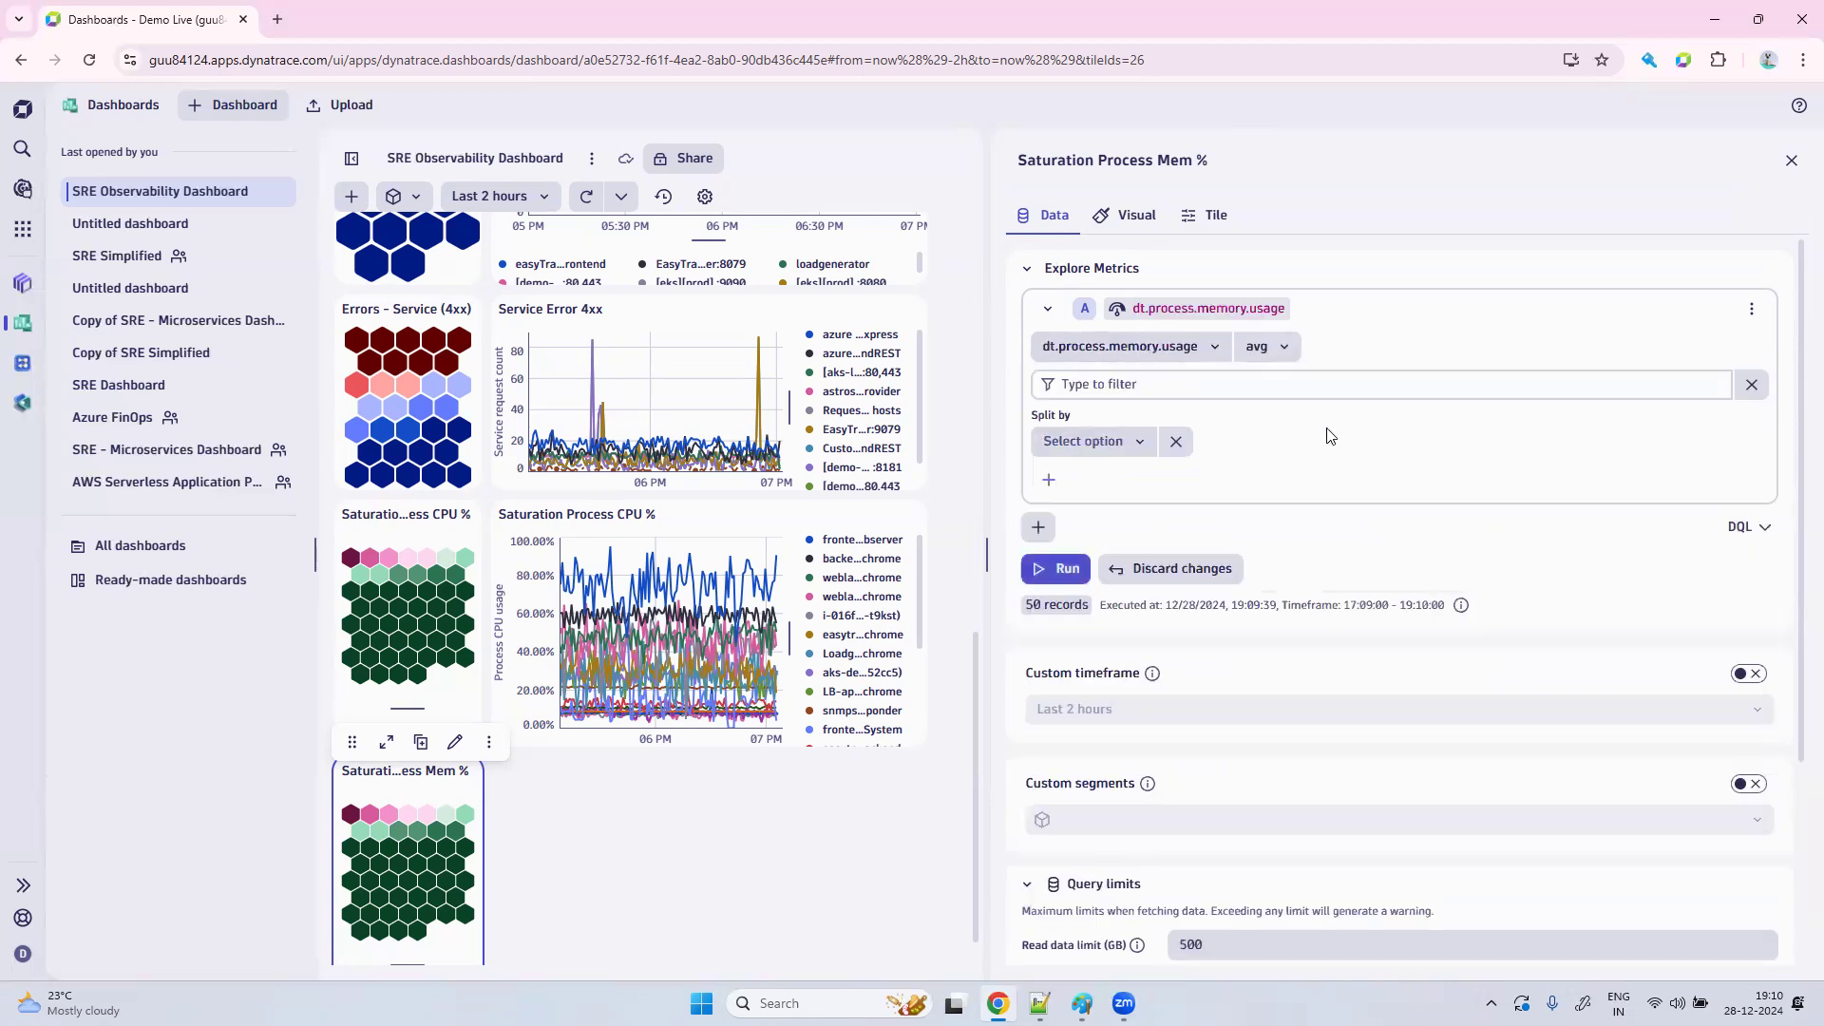
Split the memory usage metric by dt.entity.process_group_instance.
left_click(1094, 453)
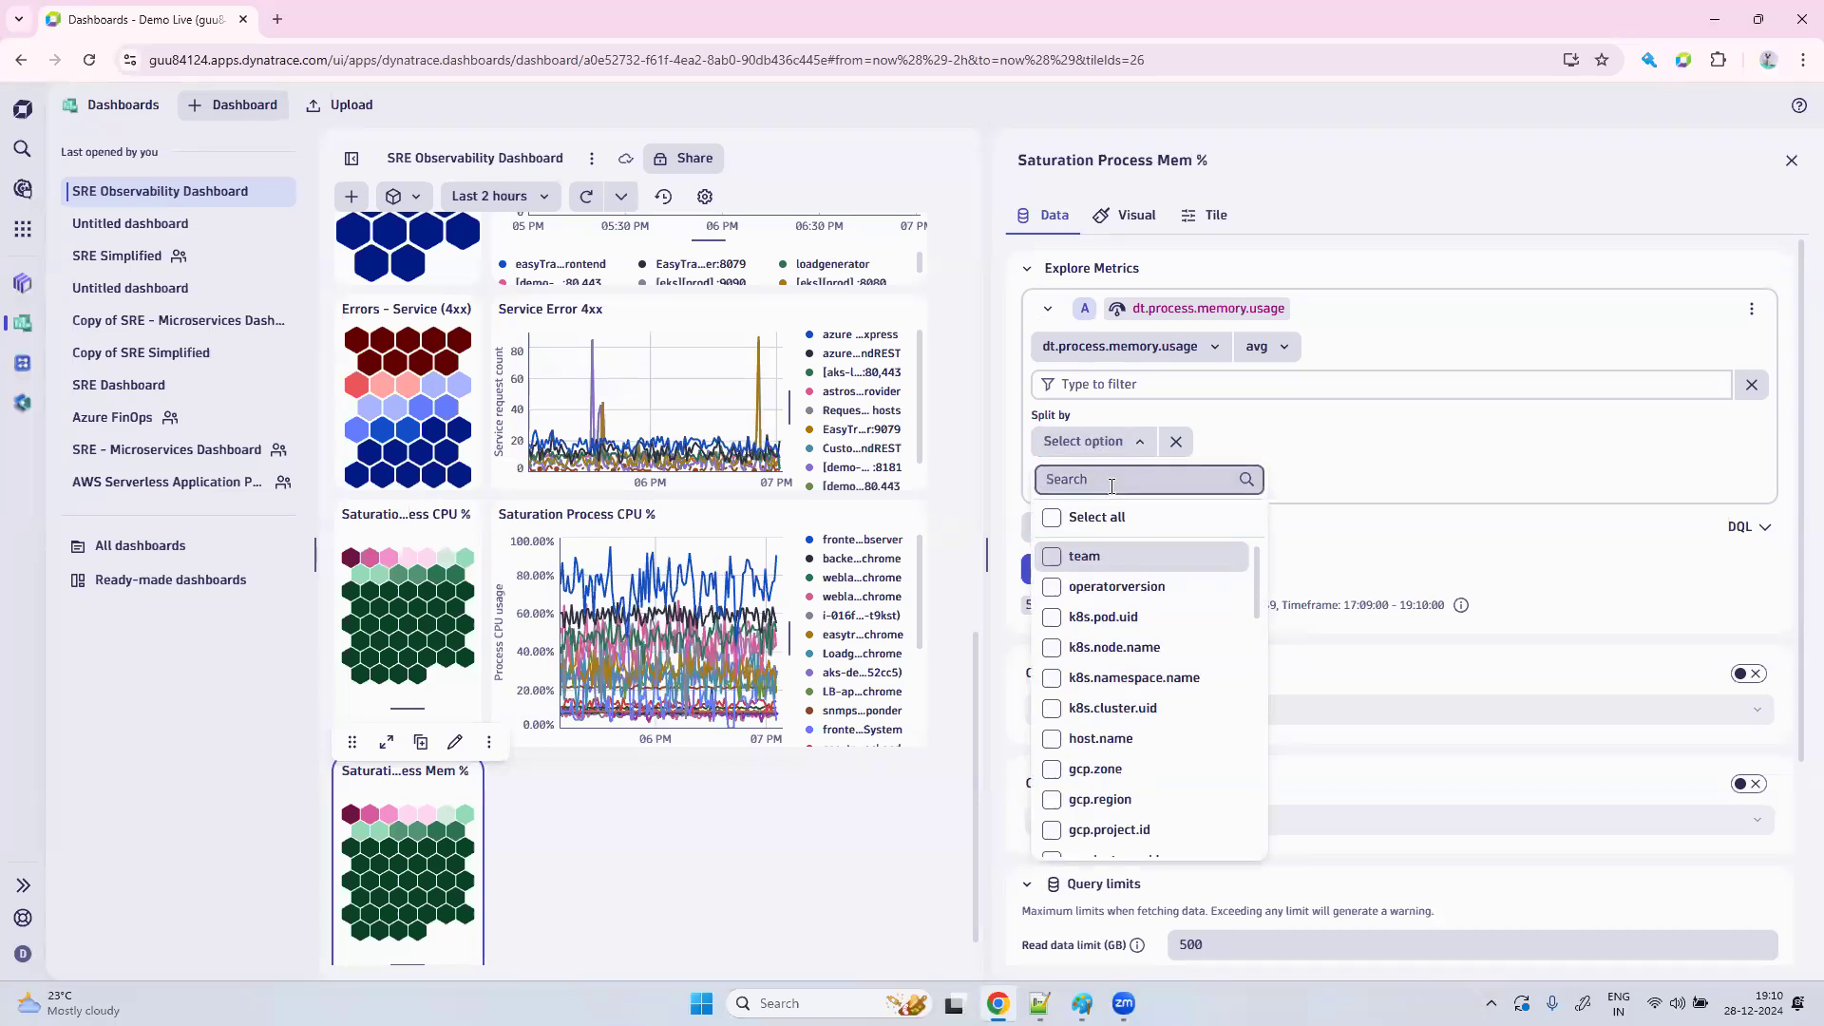
type("process")
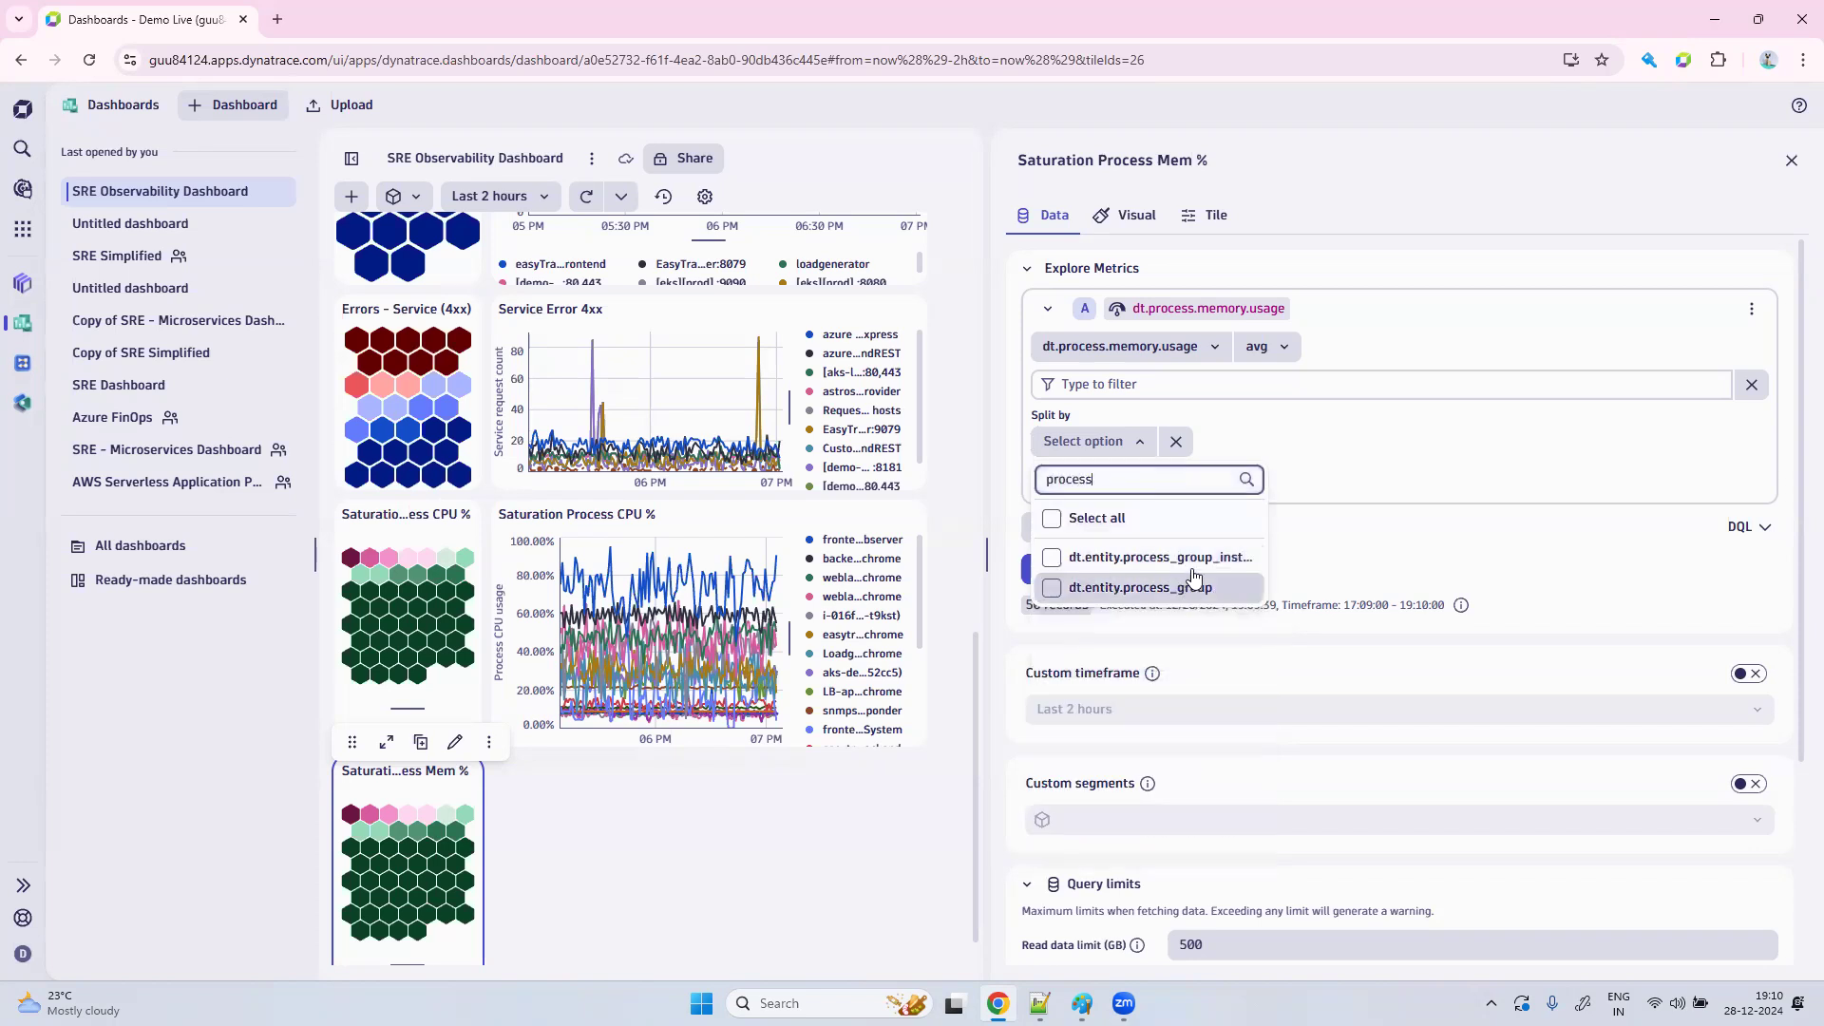
left_click(1159, 558)
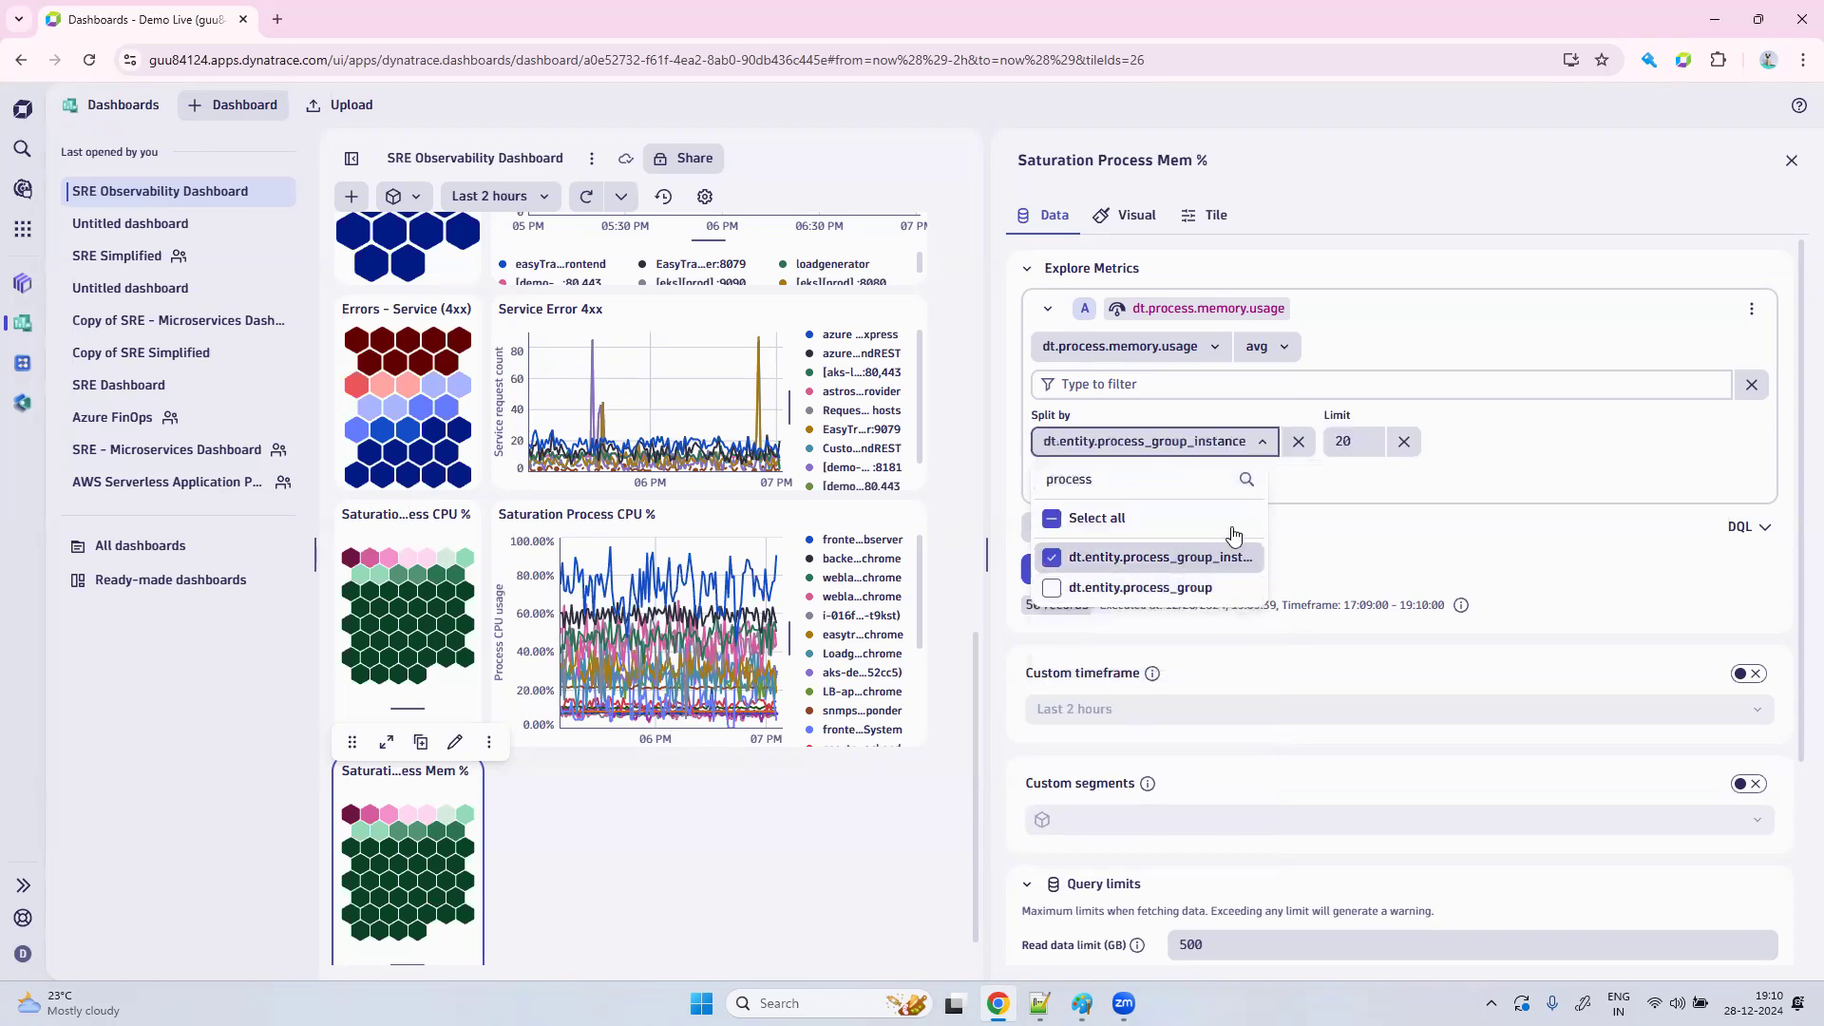
left_click(1342, 501)
Reduce the memory usage query to a single value using Avg and sort it by avg(dt.process.memory.usage) in descending order.
left_click(1052, 483)
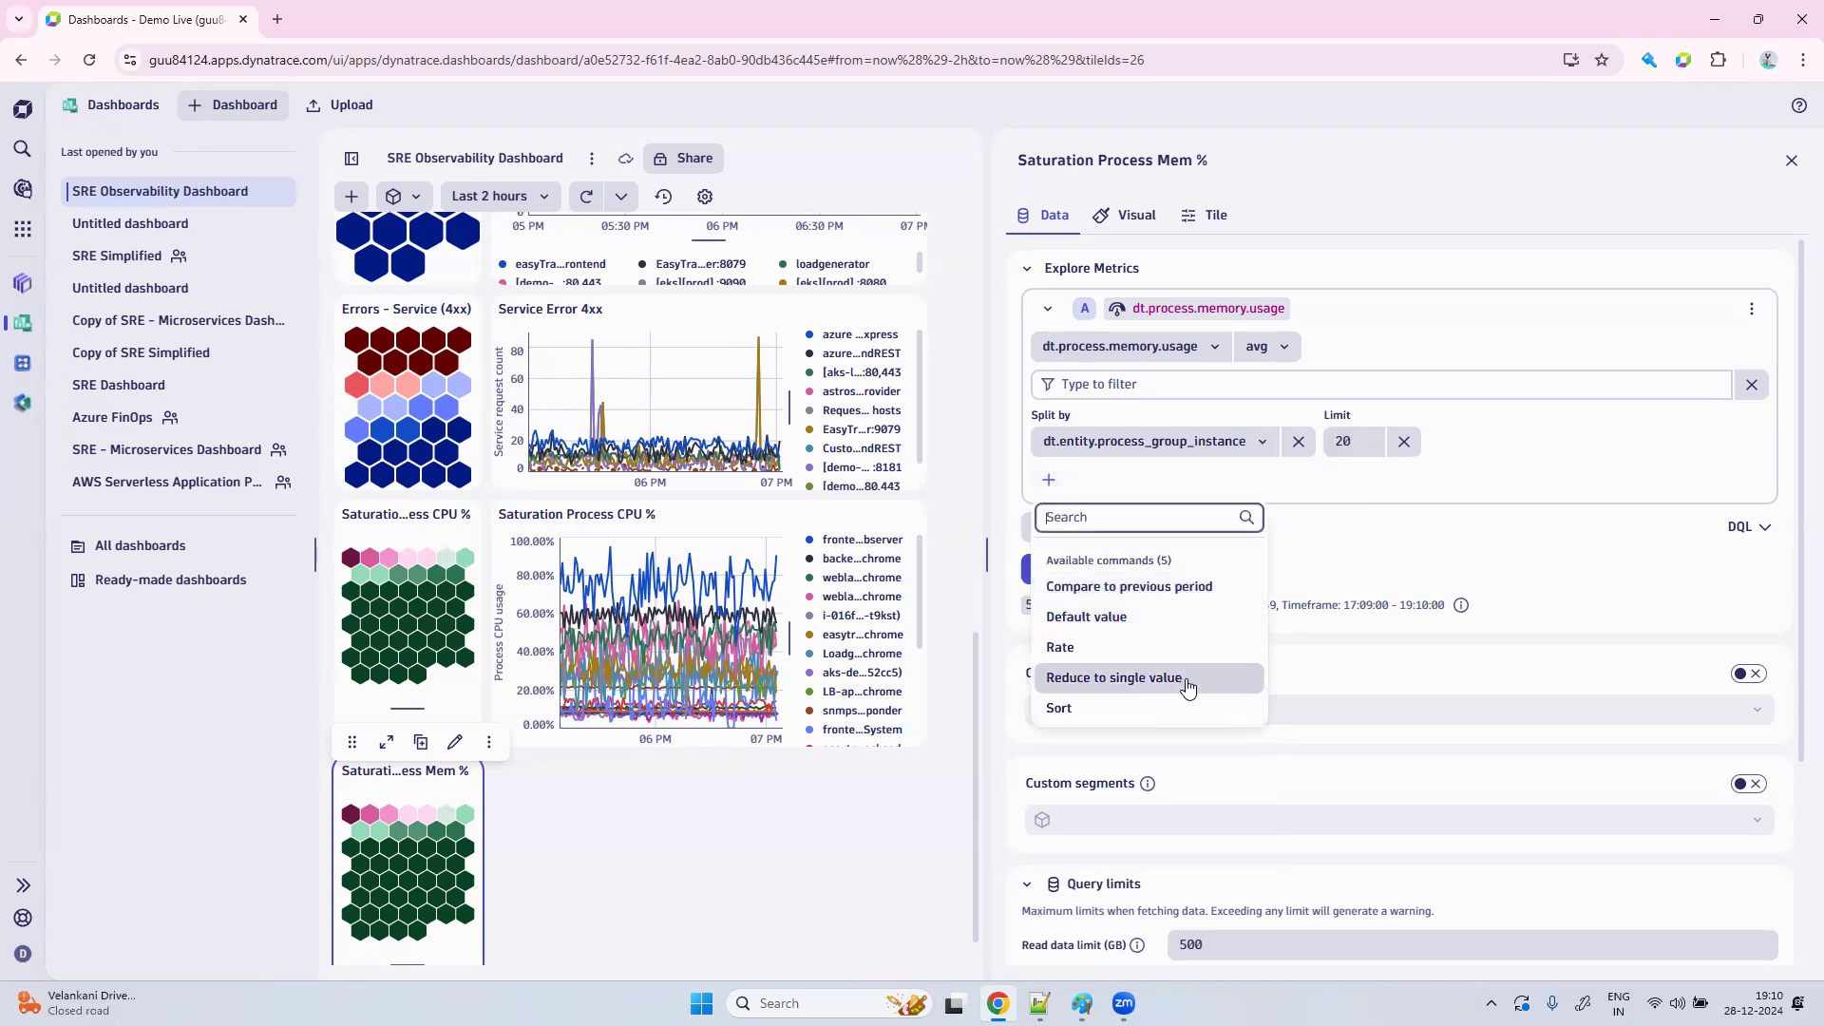
left_click(1187, 685)
left_click(1049, 478)
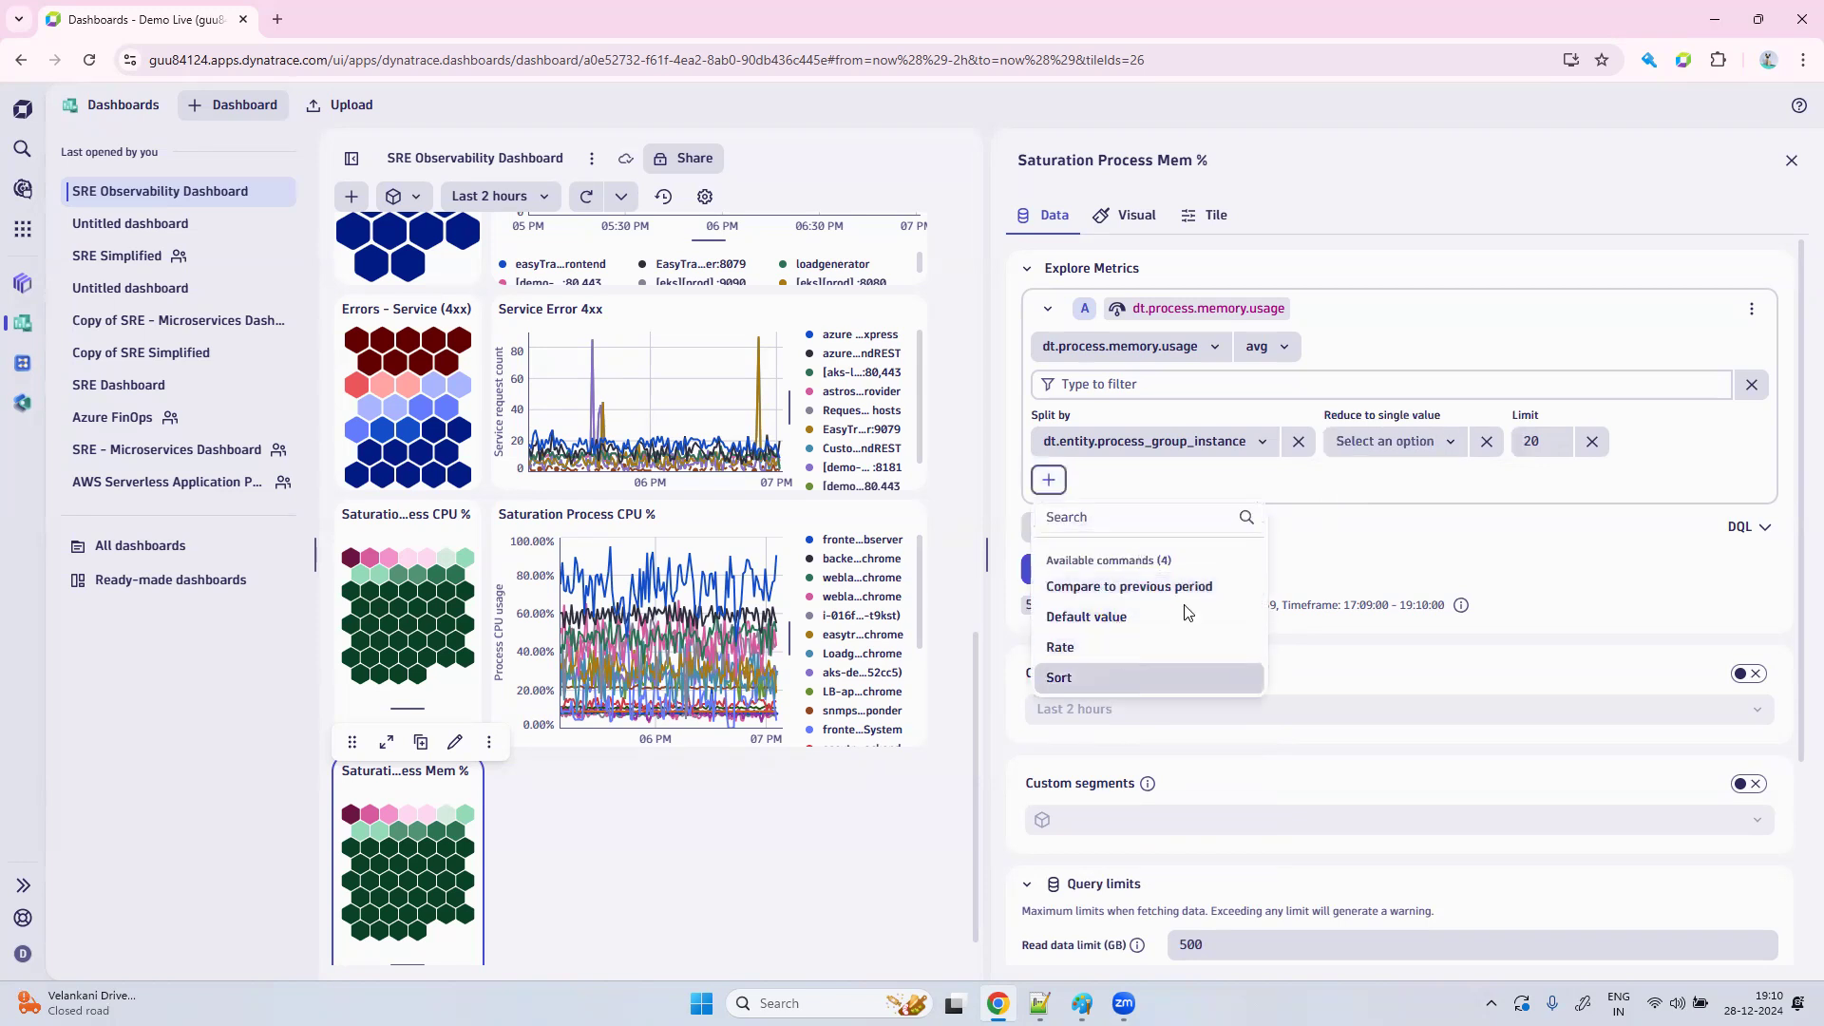
left_click(1100, 676)
left_click(1393, 453)
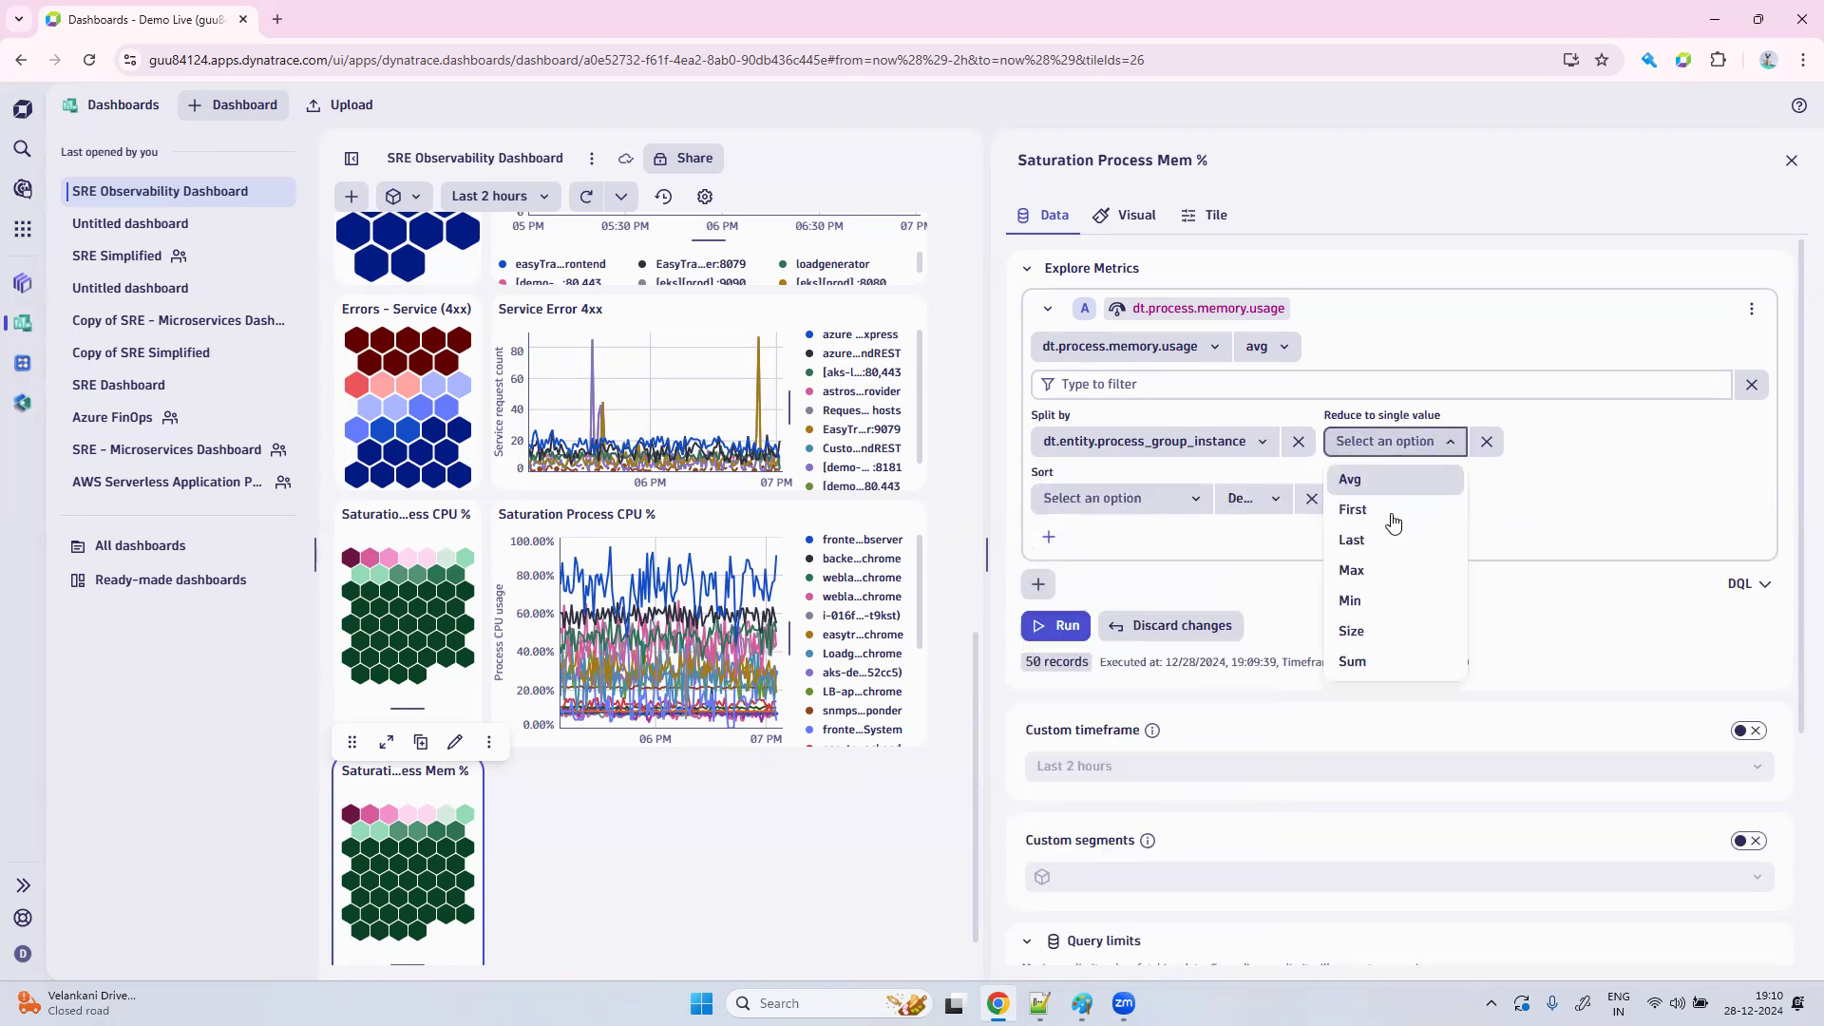
left_click(1393, 483)
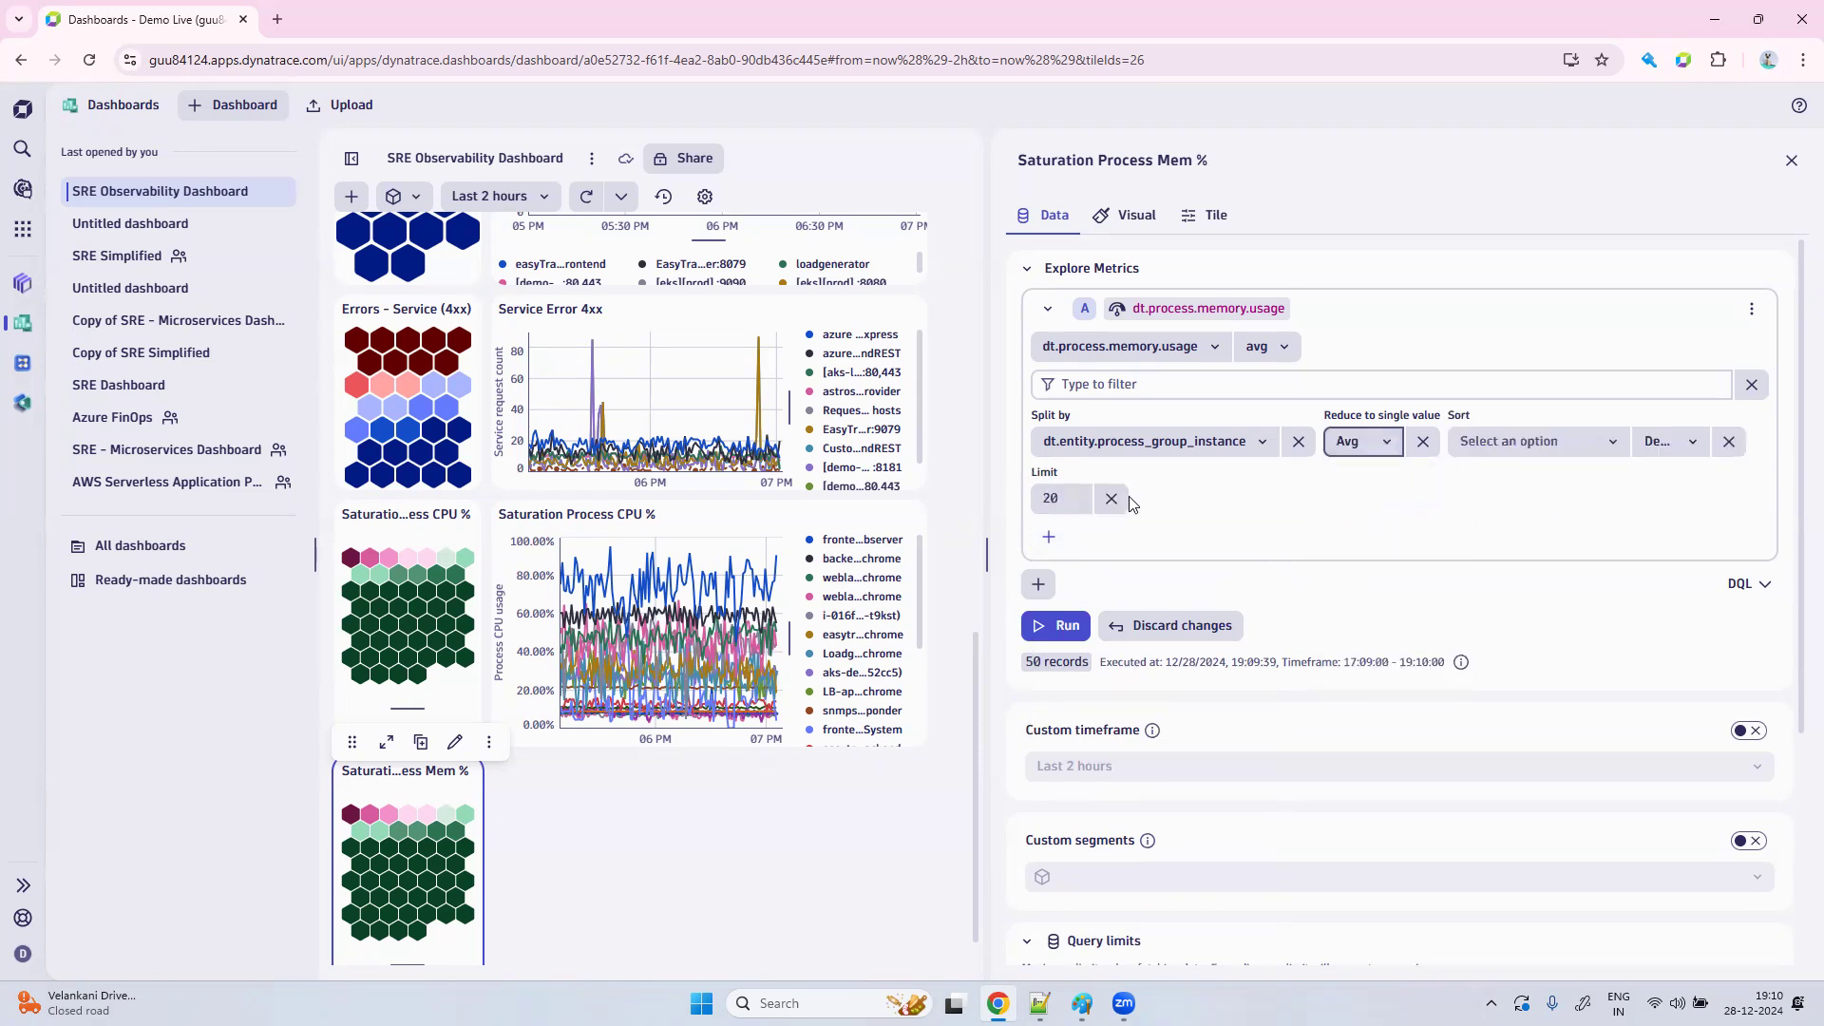
left_click(1536, 446)
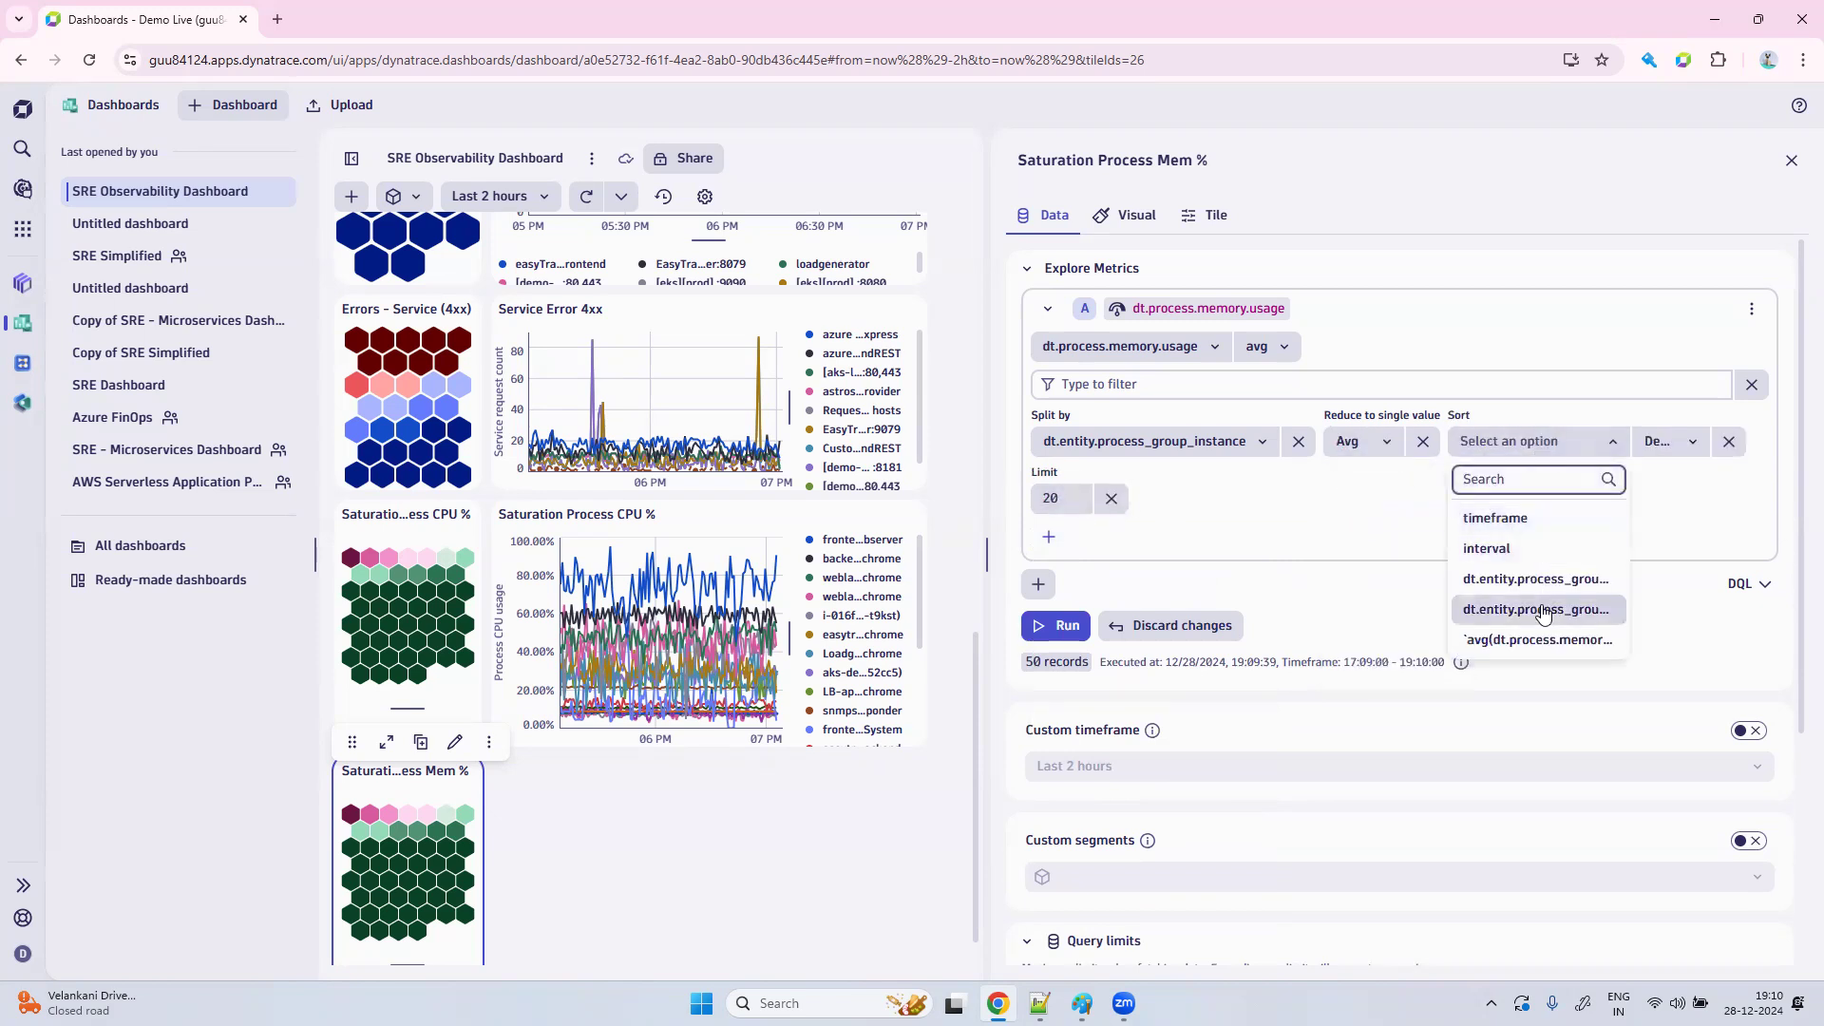
left_click(1556, 646)
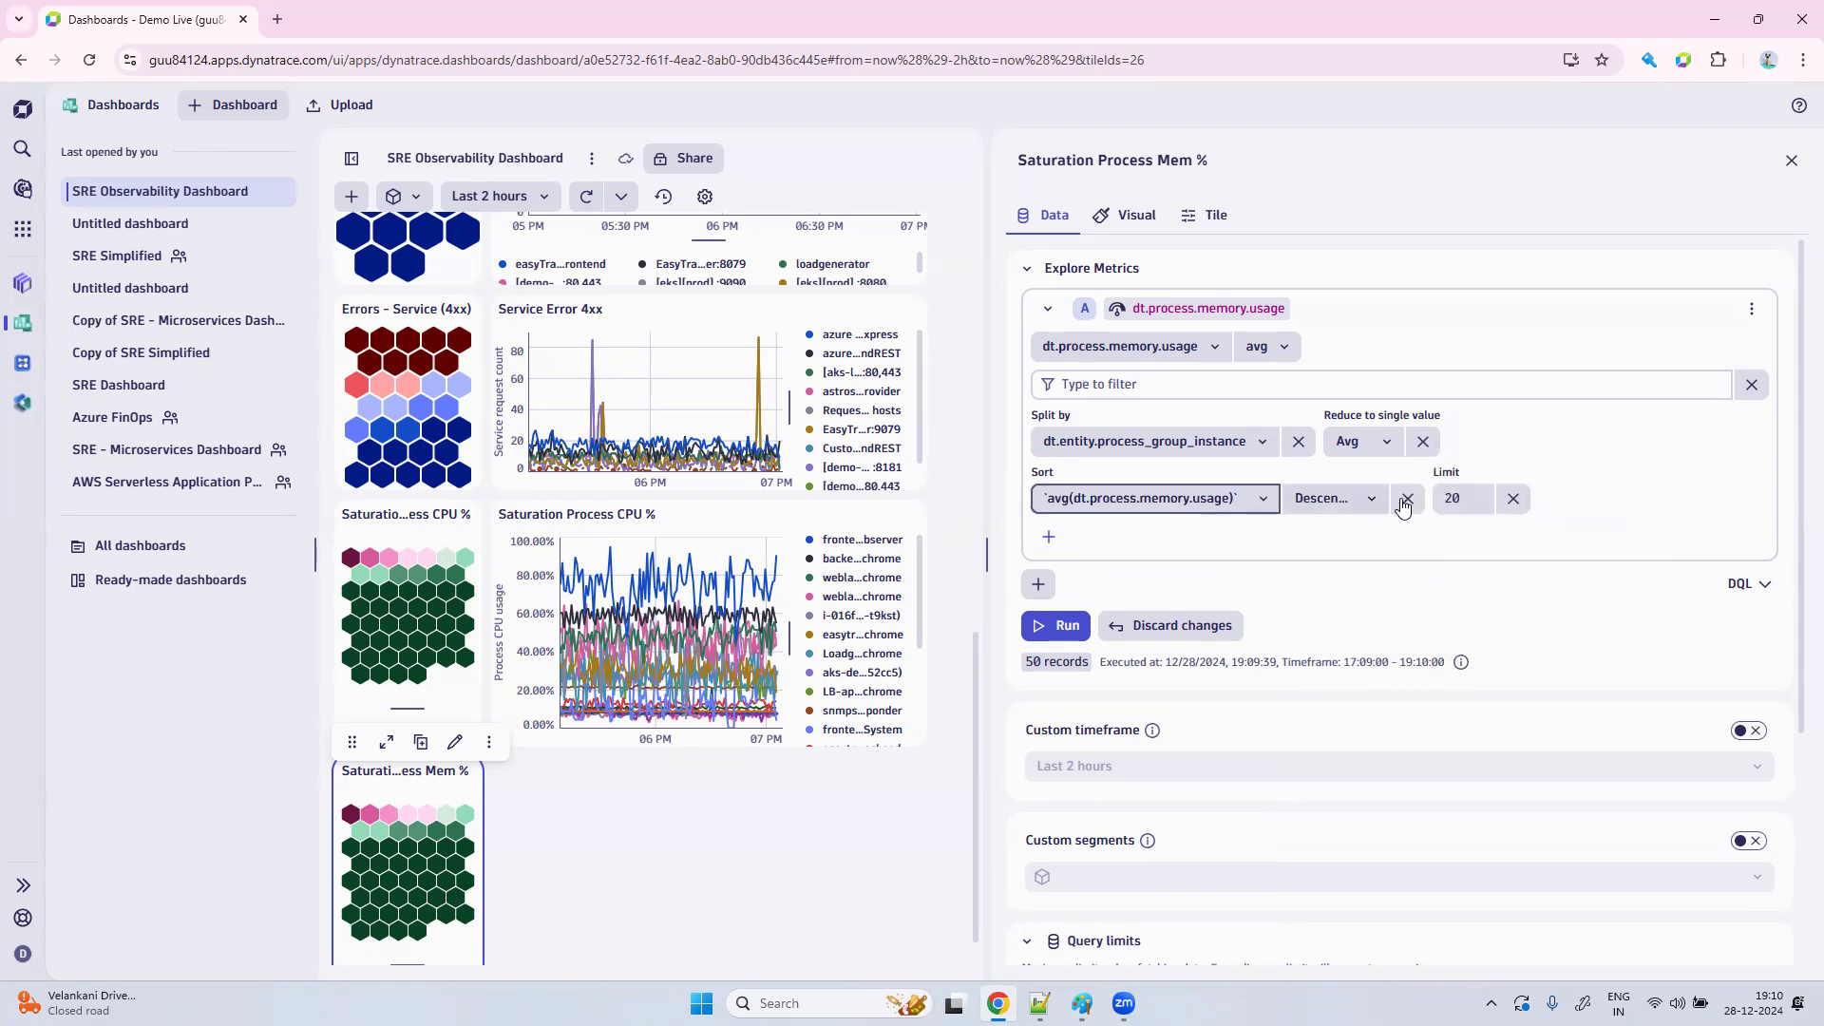
Set the memory usage query limit to 50, run the query and close the tile editor.
left_click(1471, 499)
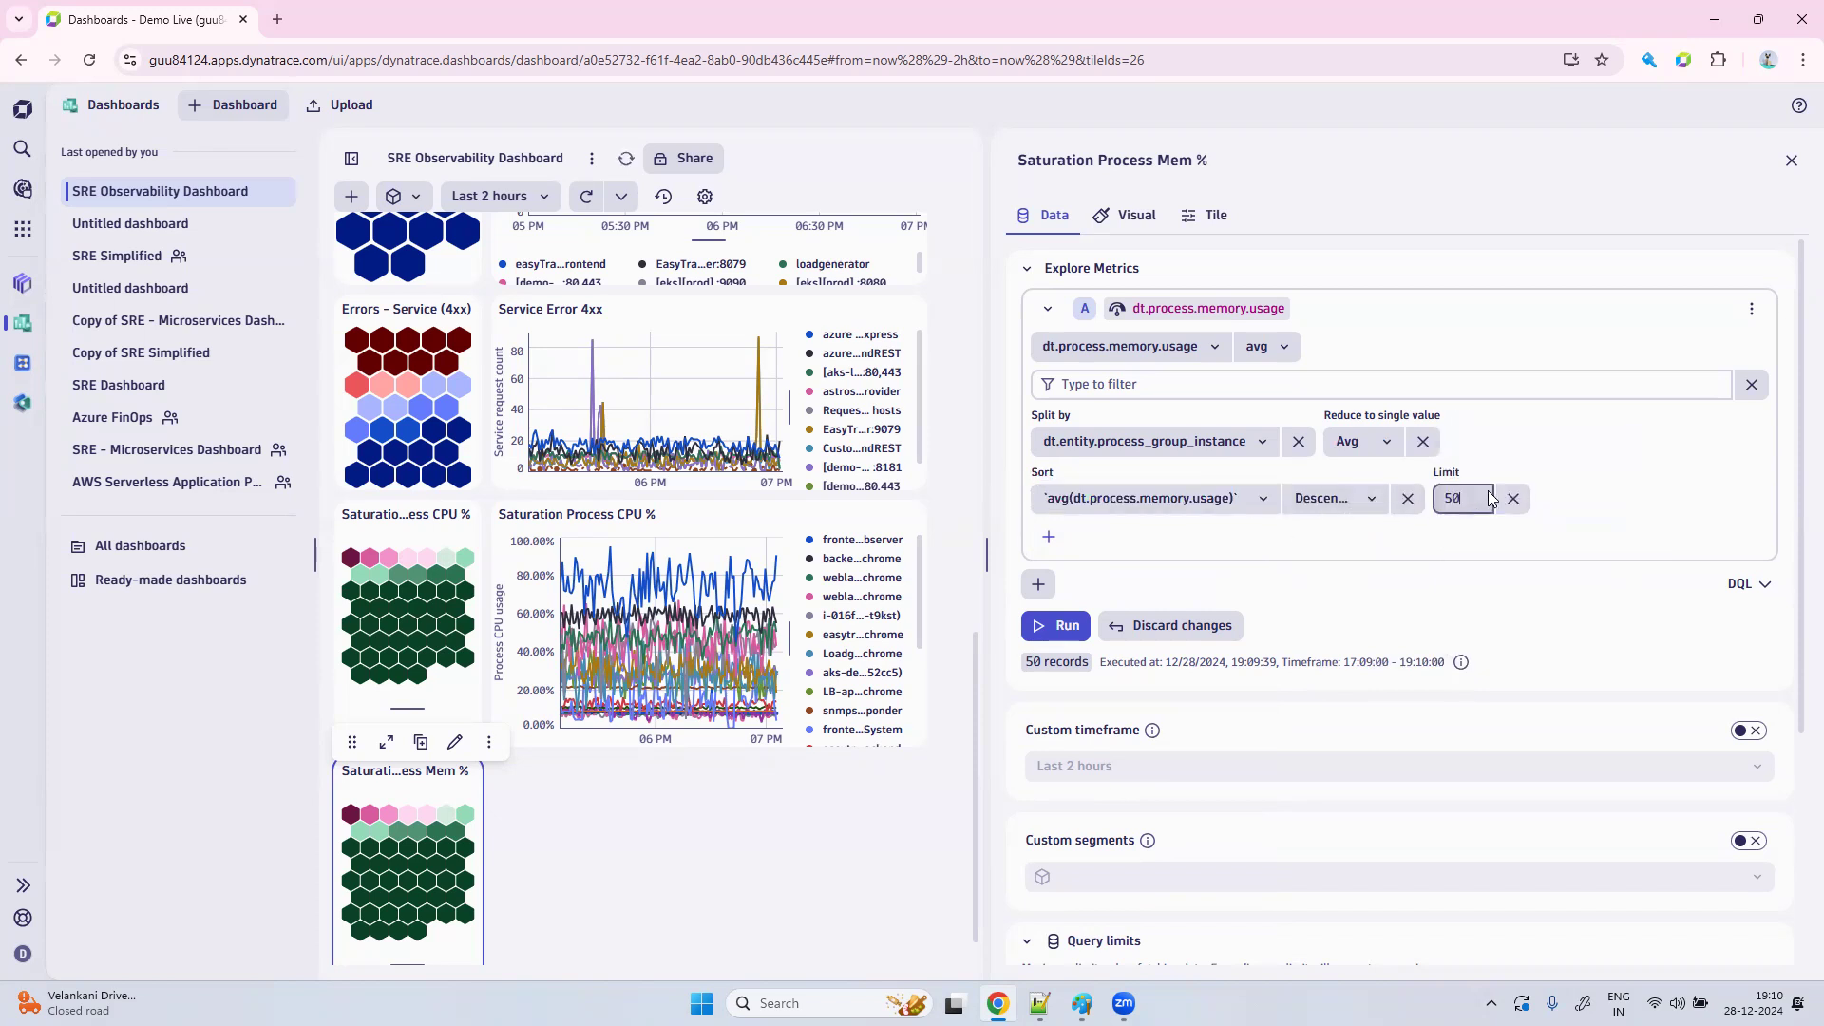
left_click(1054, 625)
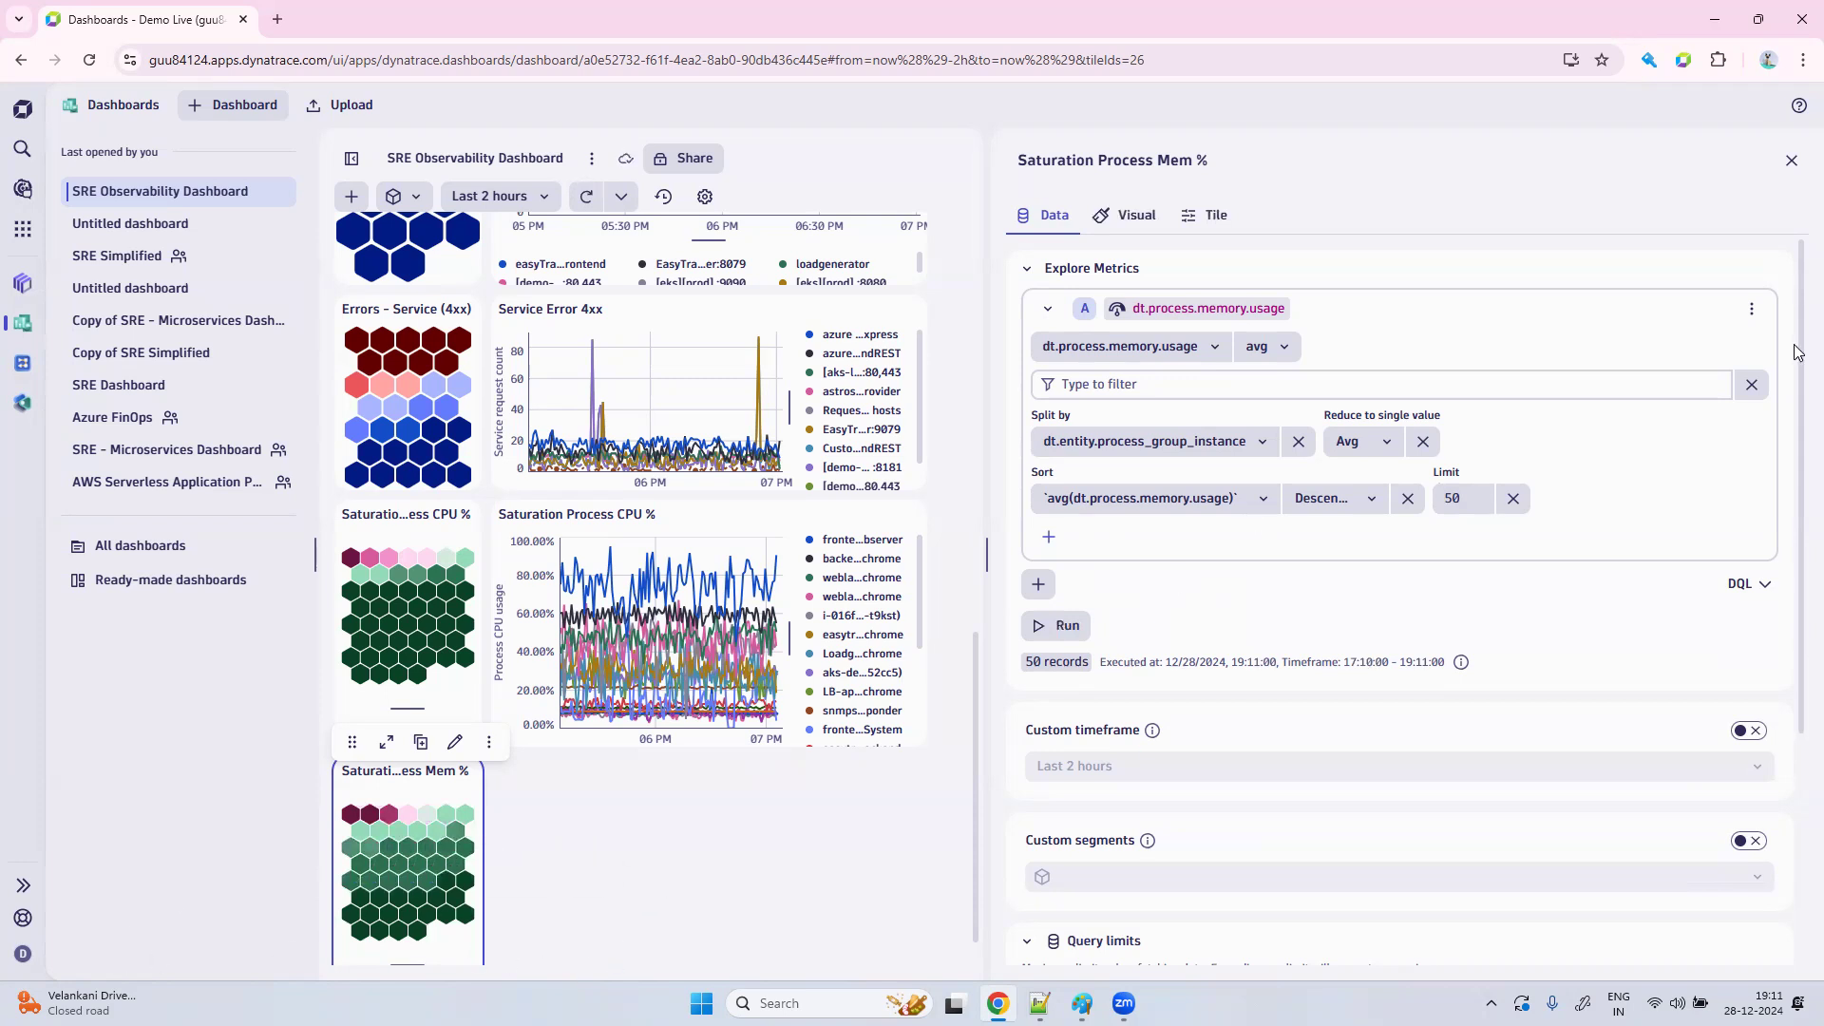
left_click(1792, 161)
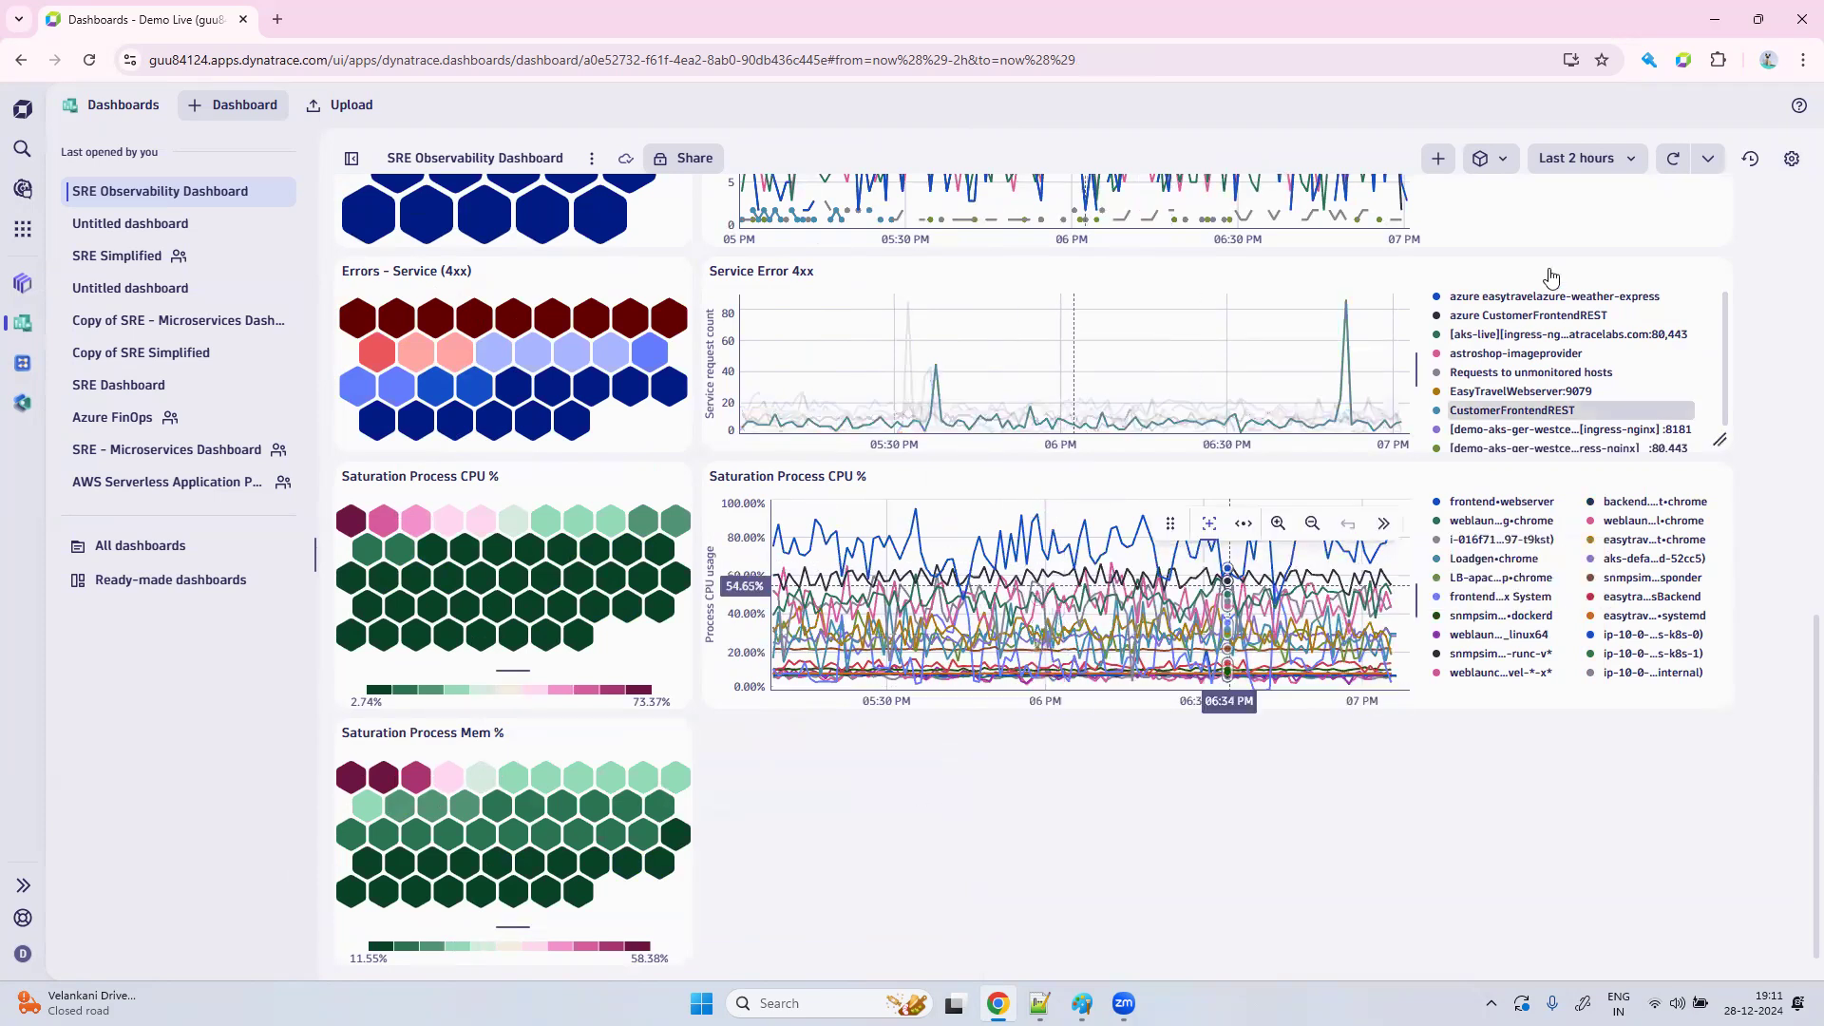
Add a new DQL tile to the dashboard and title it "Saturation Process Mem%".
left_click(1437, 162)
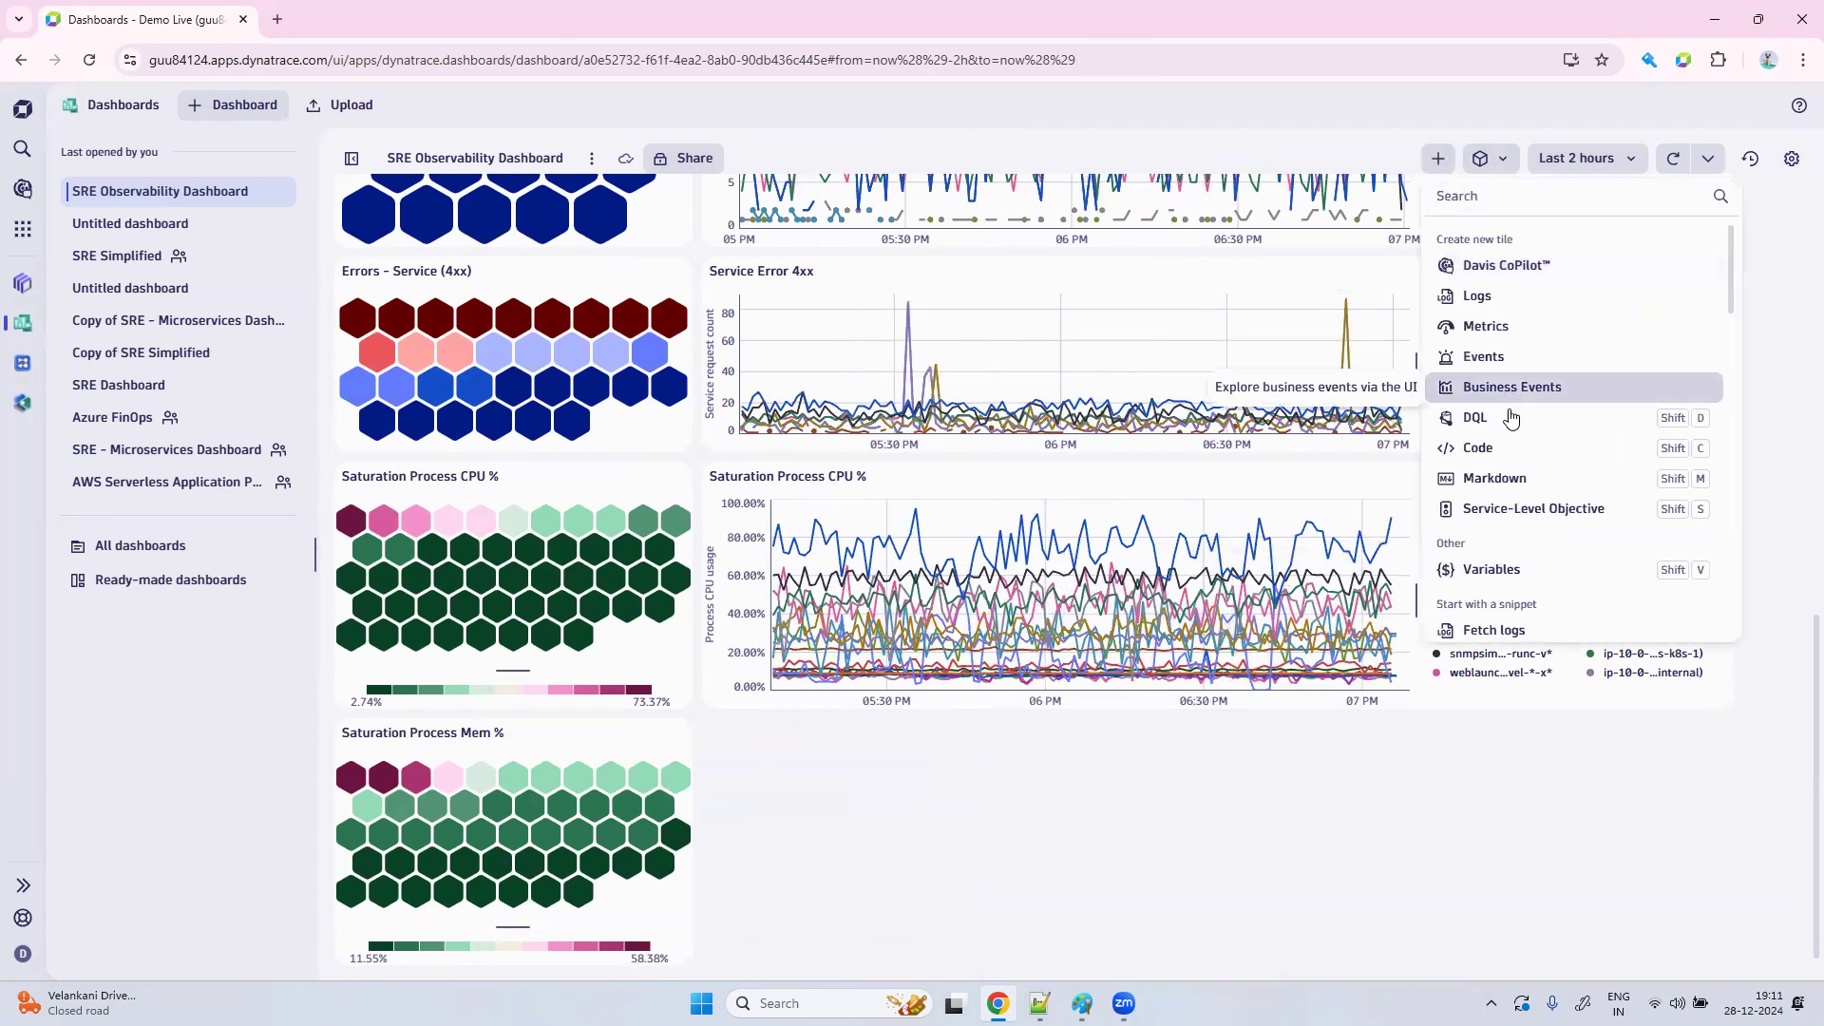
key("Escape")
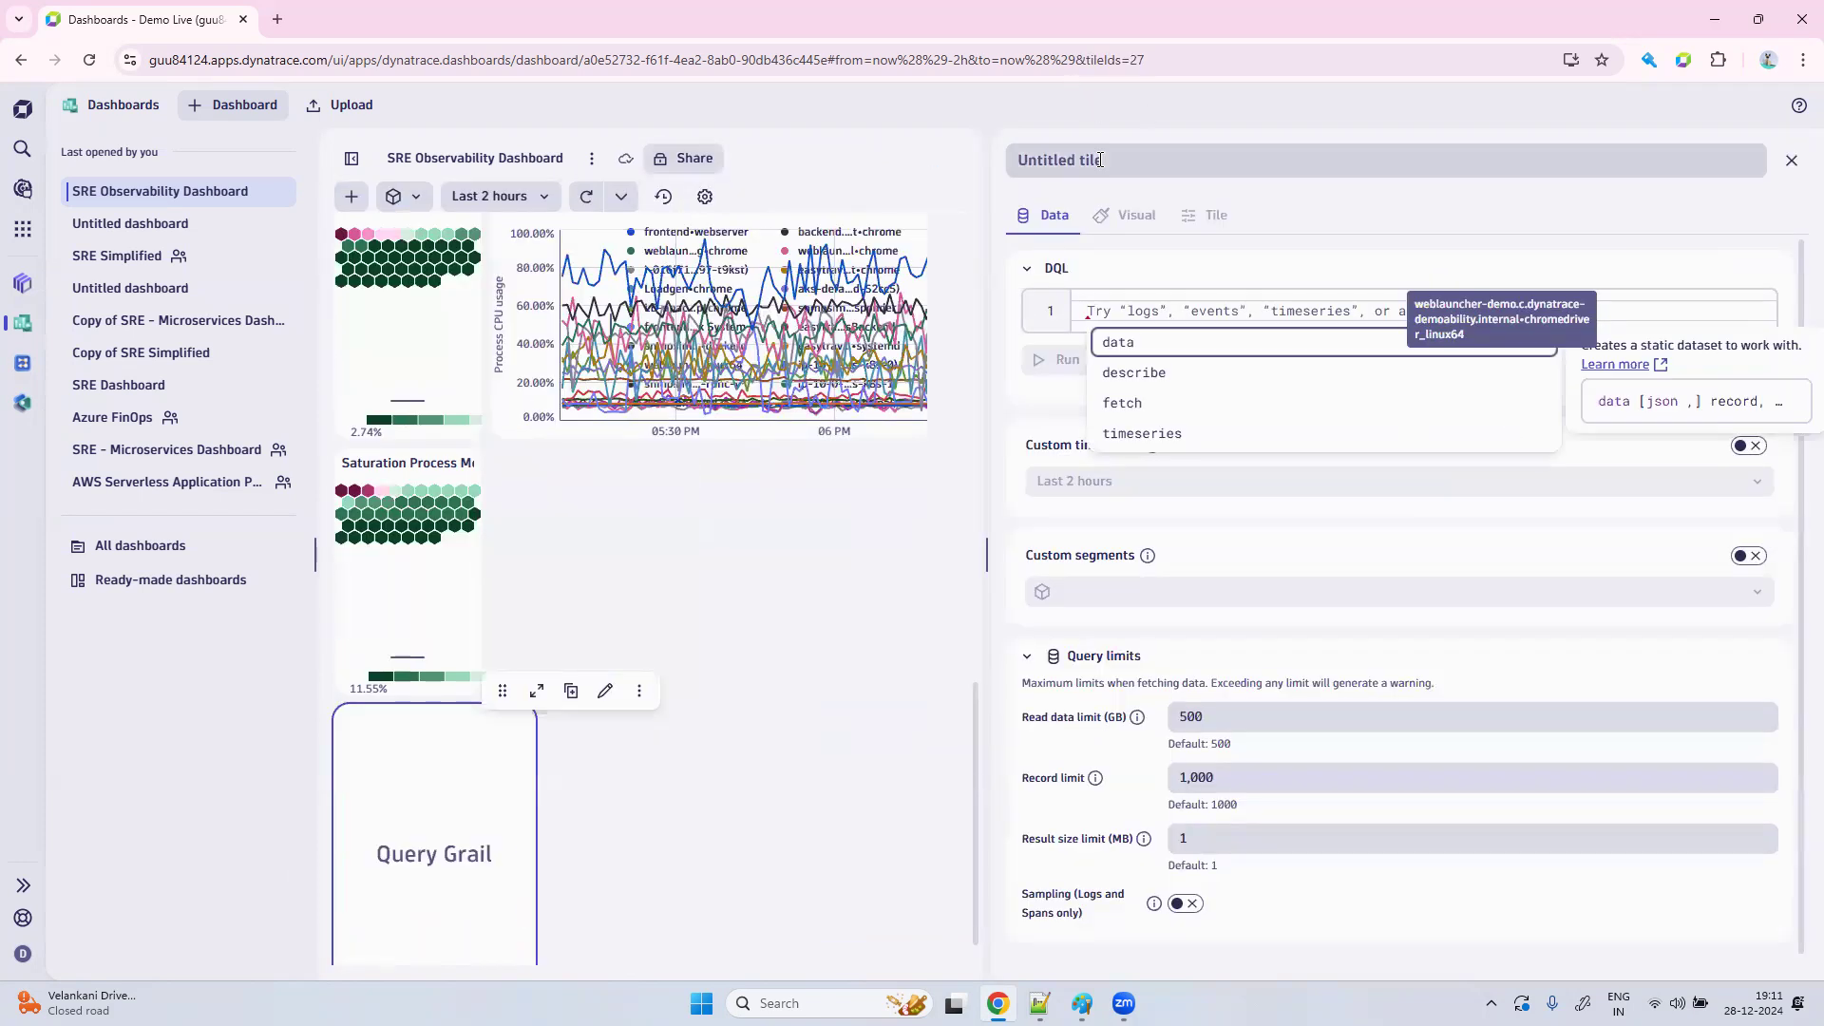
left_click(1103, 159)
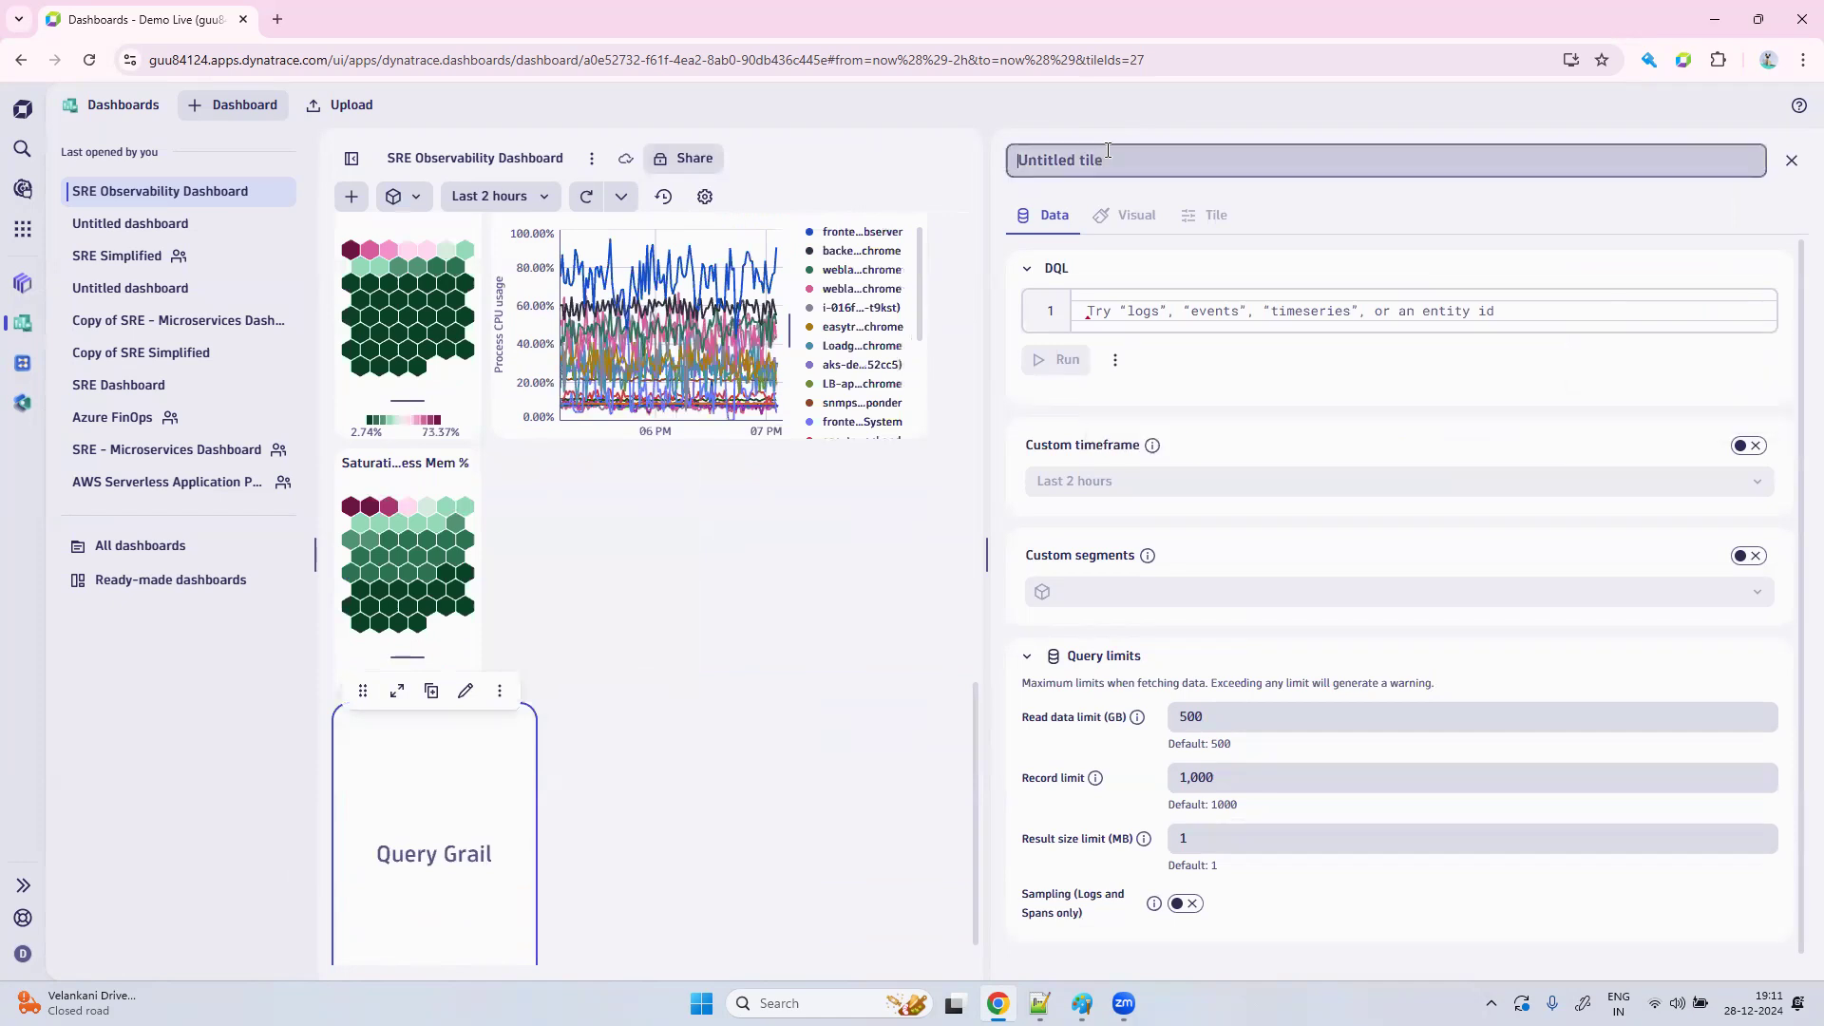
key("Caps_Lock")
type("Sat")
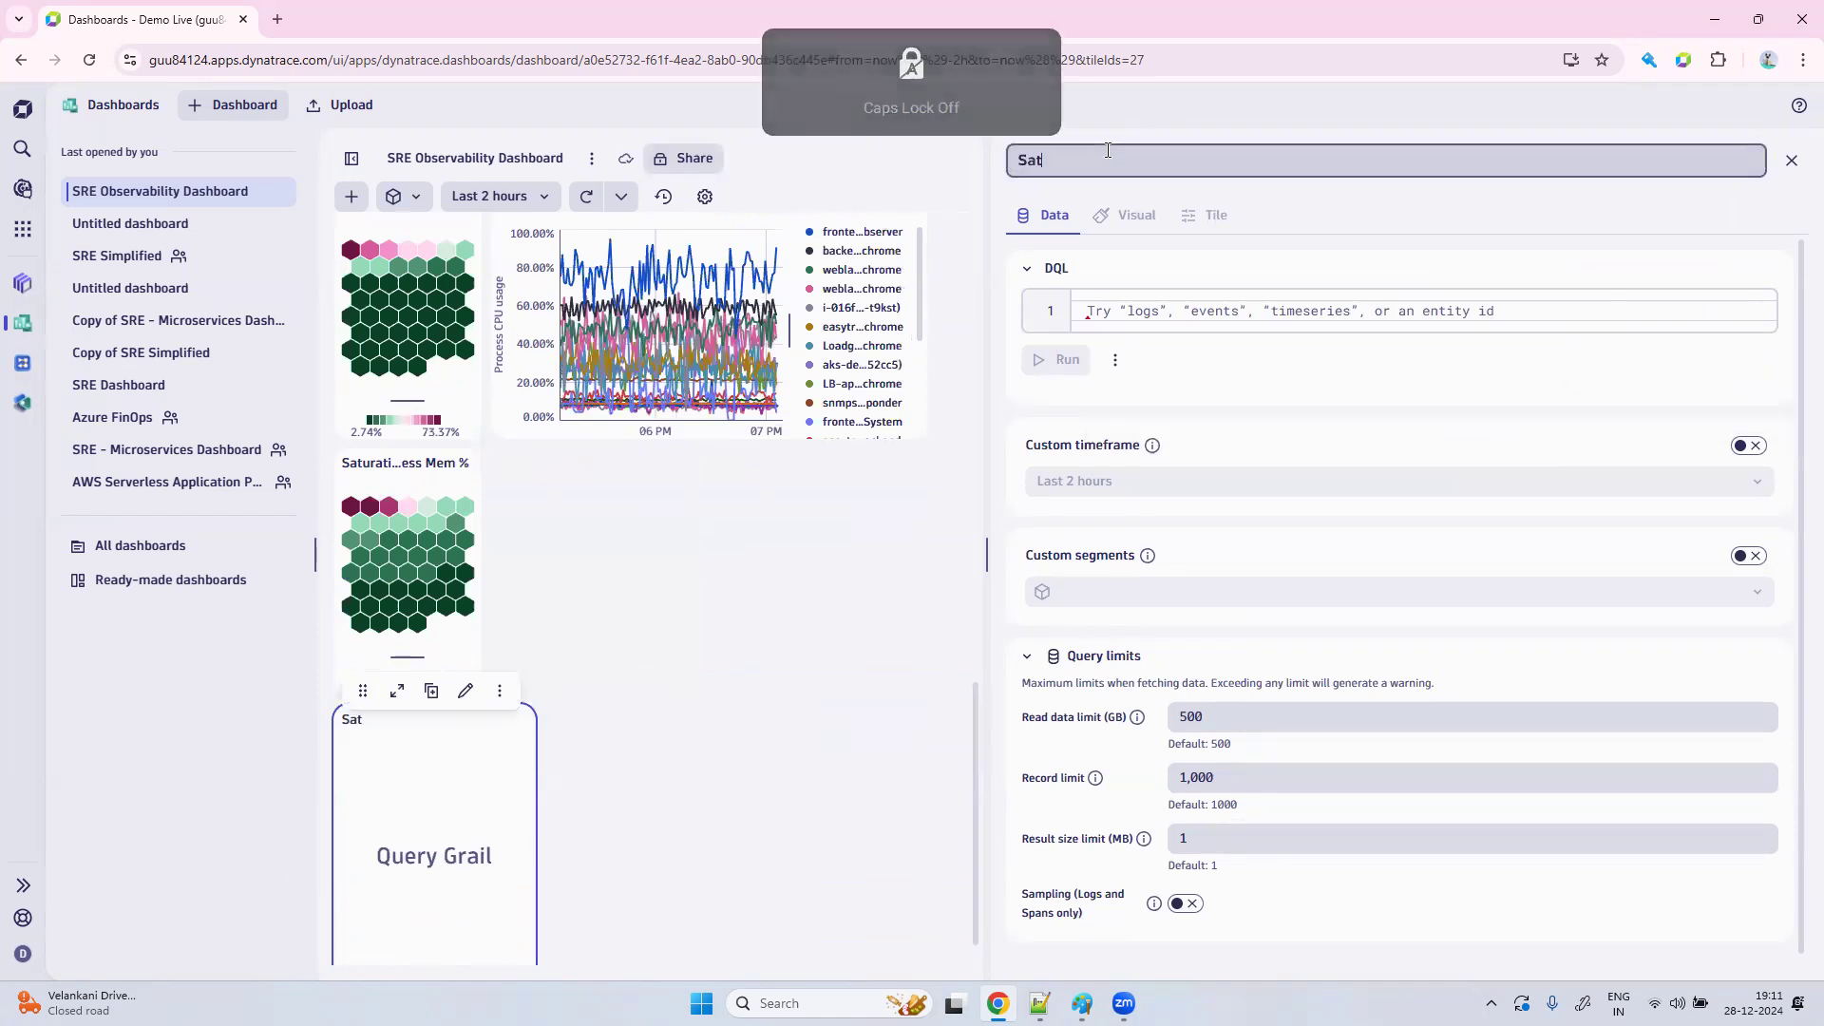
type("uration")
key("Caps_Lock")
type("P")
key("Caps_Lock")
type("rocess em")
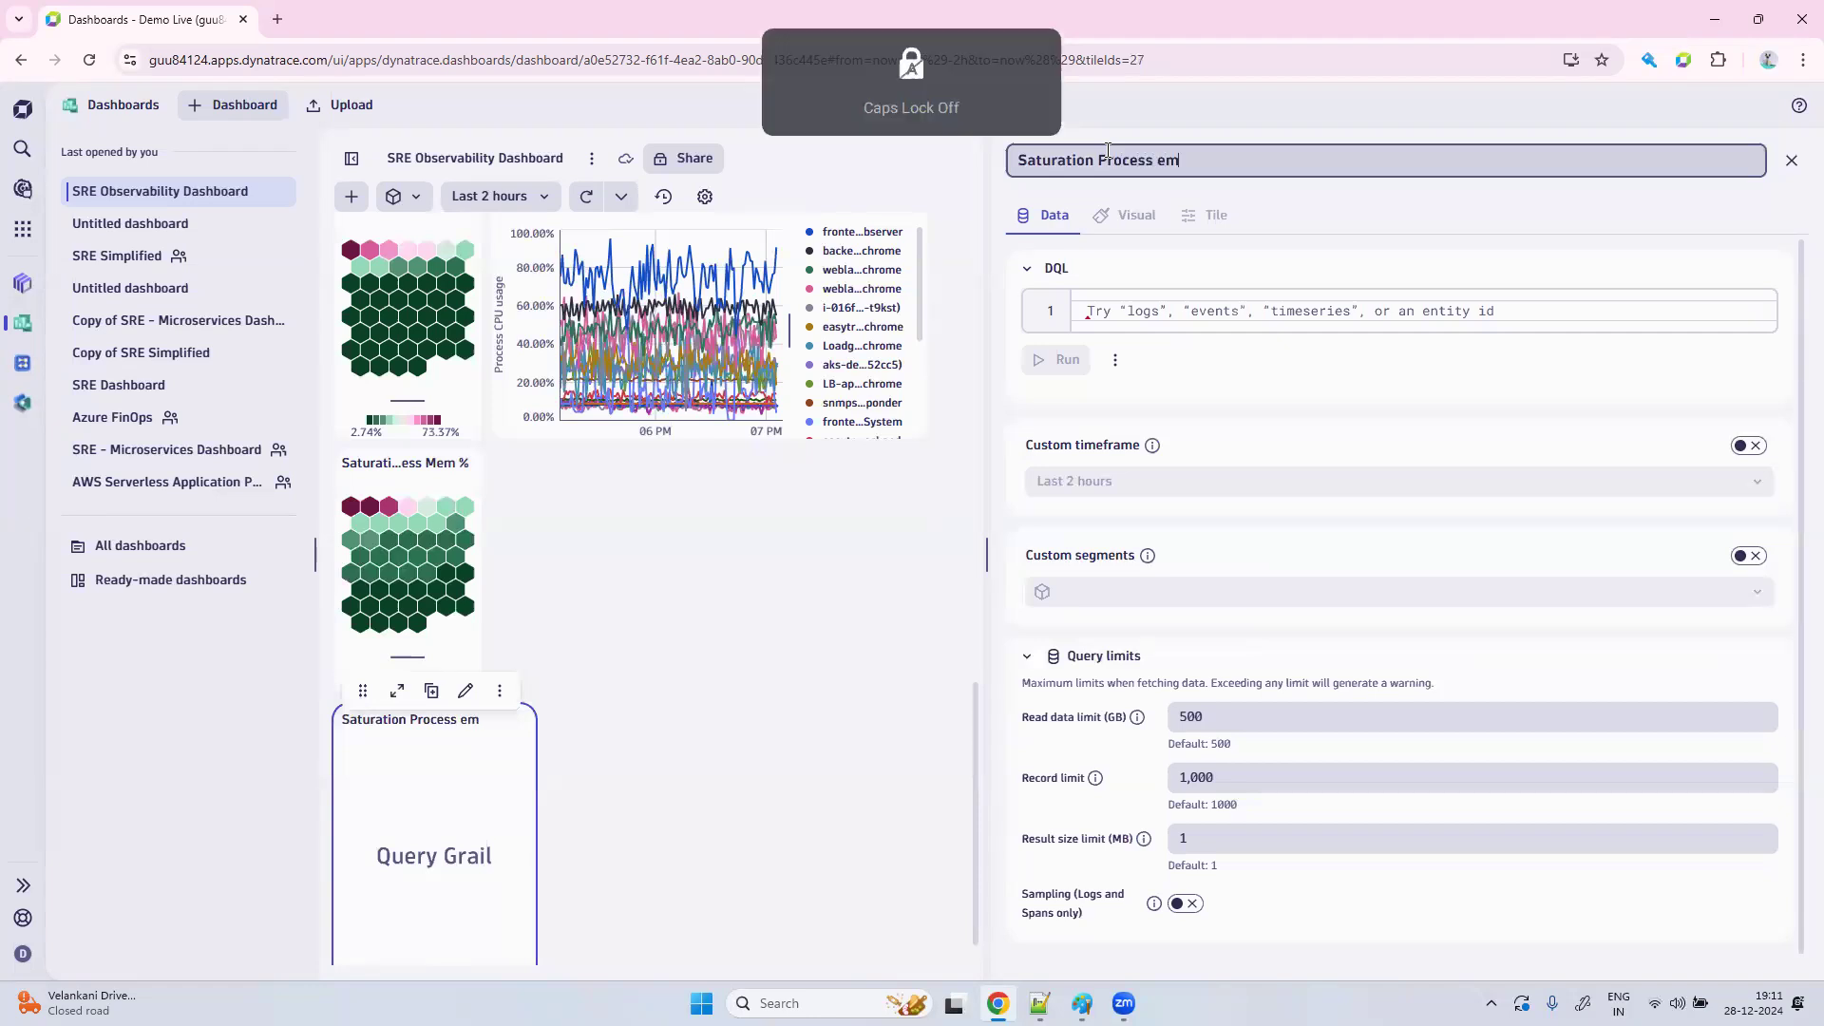
key("BackSpace")
key("BackSpace")
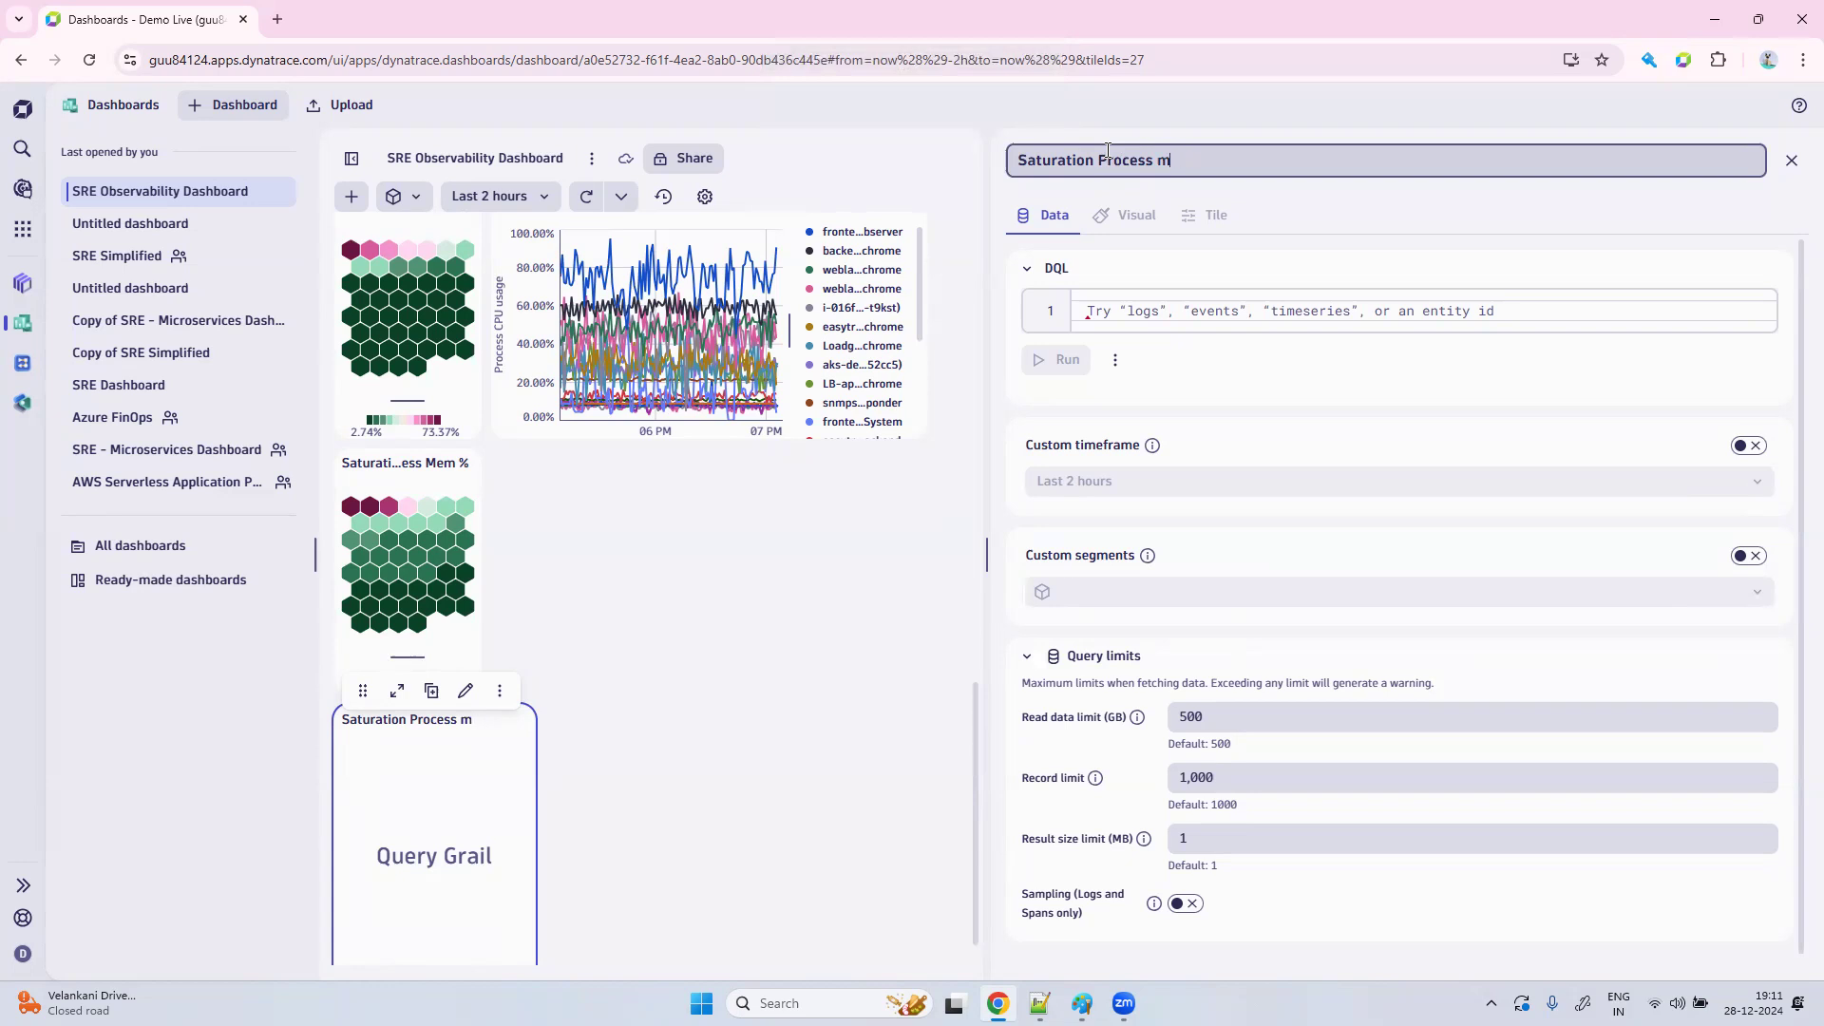
key("Caps_Lock")
type("Mem%")
key("Caps_Lock")
Copy the Saturation Process Memory % query through its fieldsAdd line from the Notepad++ DQL file into the new Dynatrace tile and run it.
left_click(1112, 312)
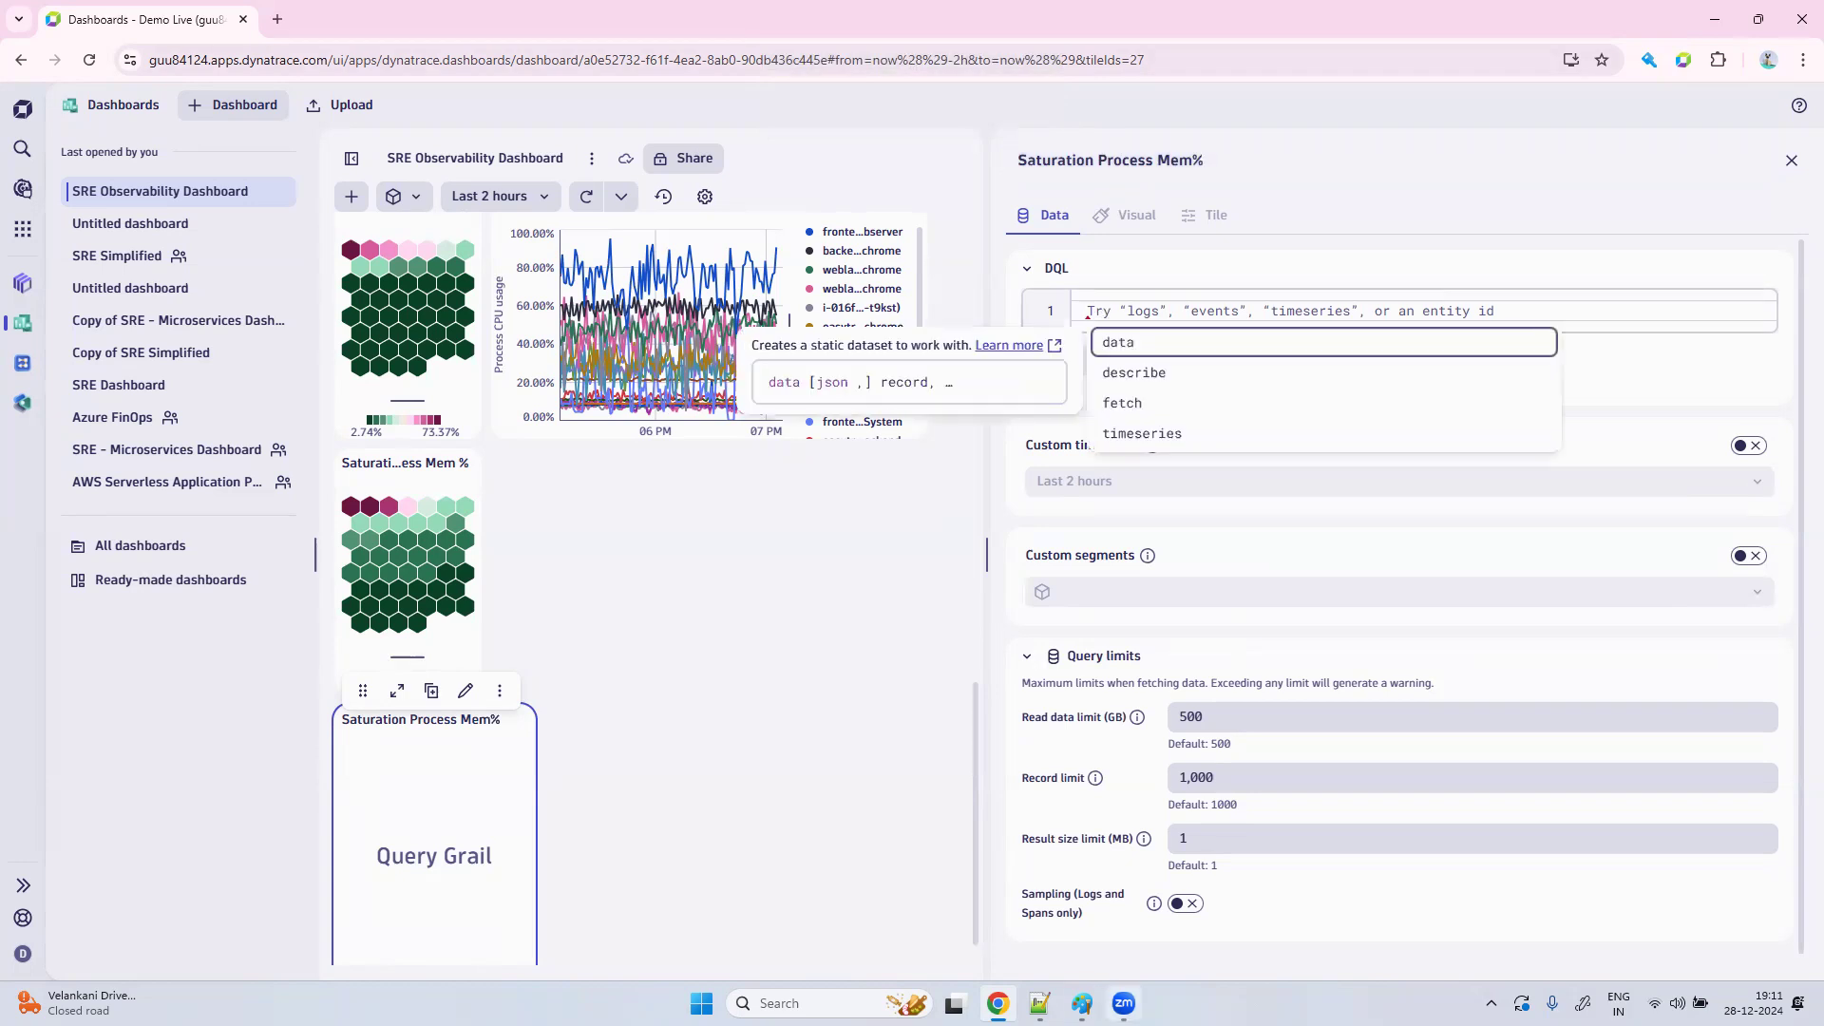
left_click(1041, 1003)
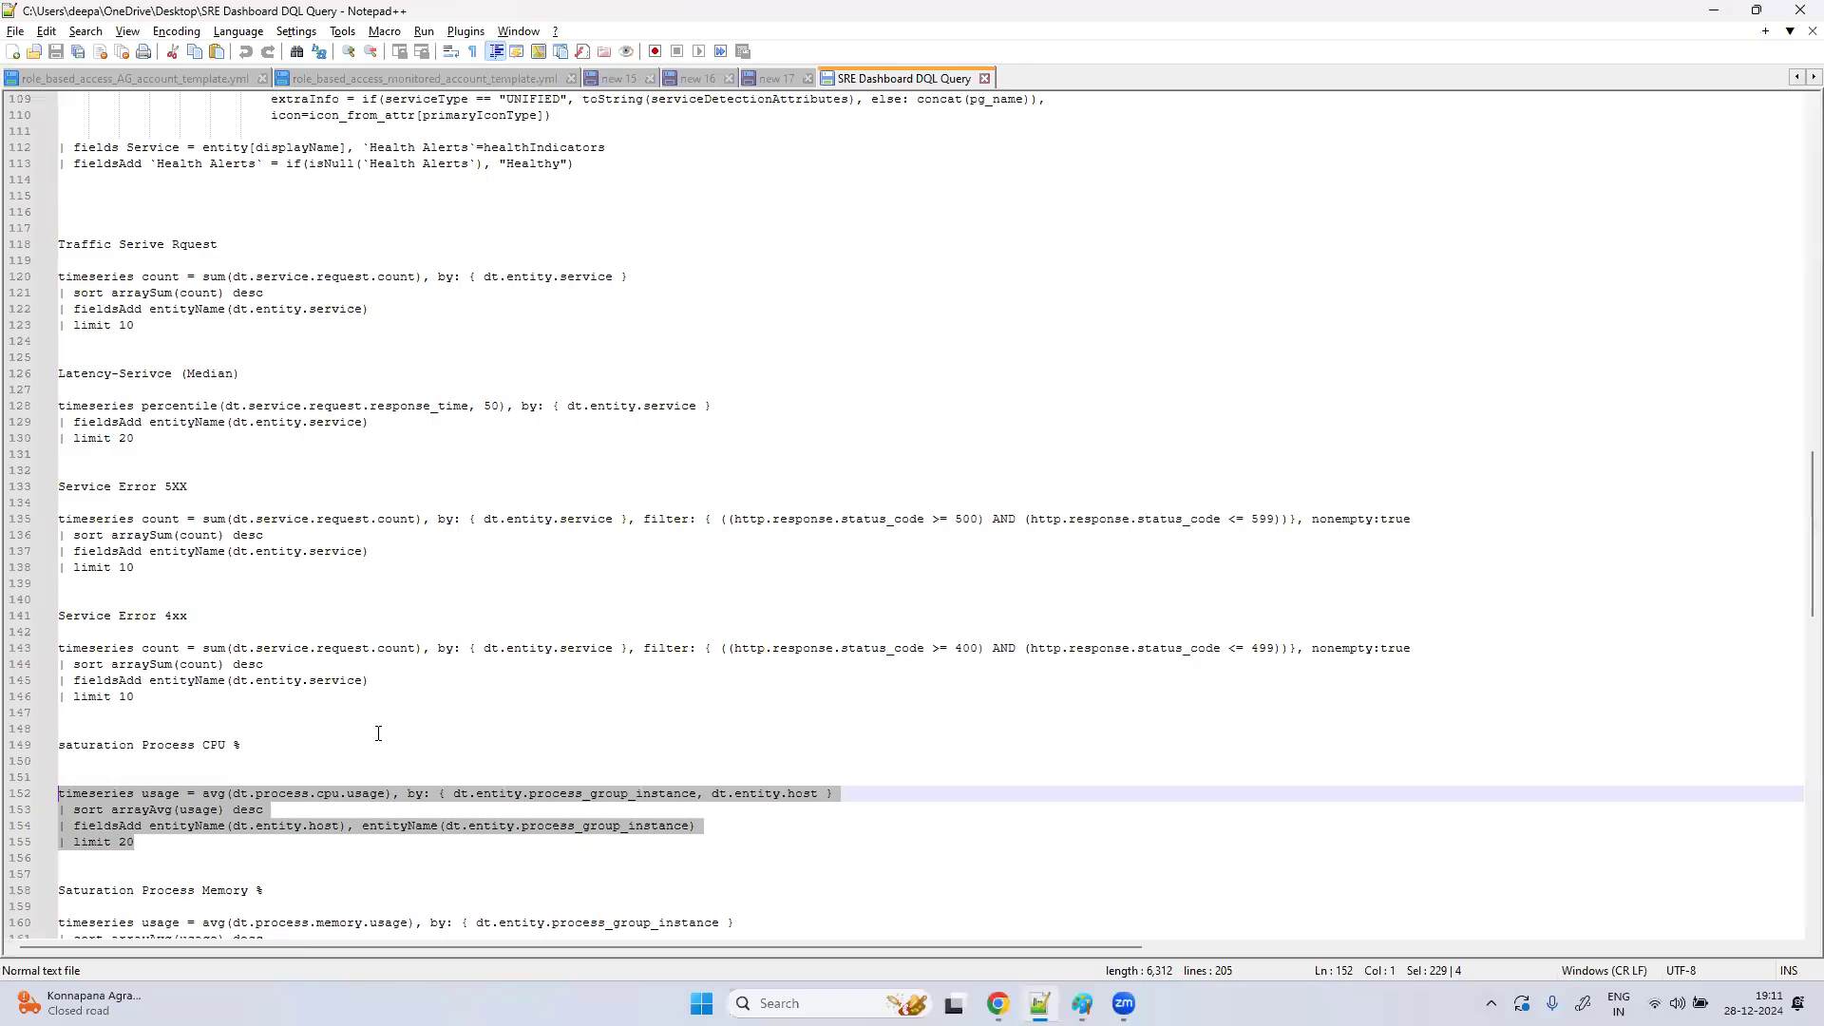
scroll(435, 739, "down", 7)
left_click_drag(491, 616, 69, 584)
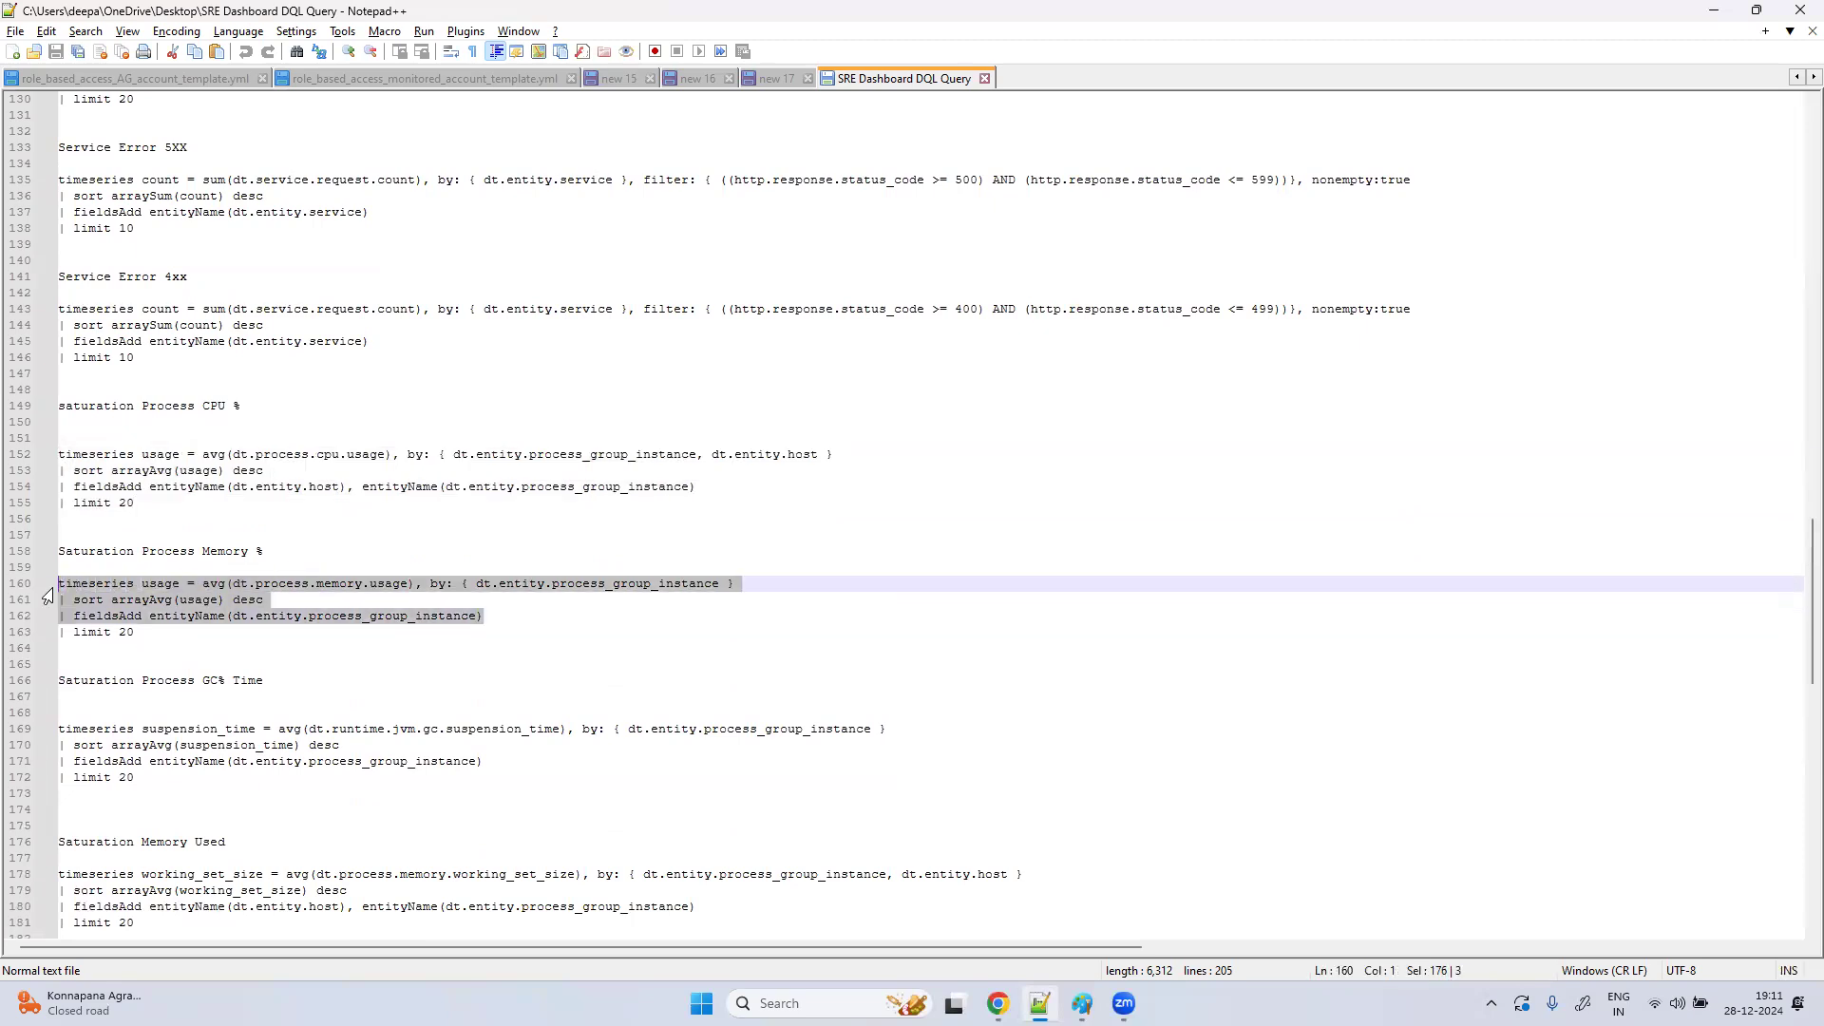
key("alt+Tab")
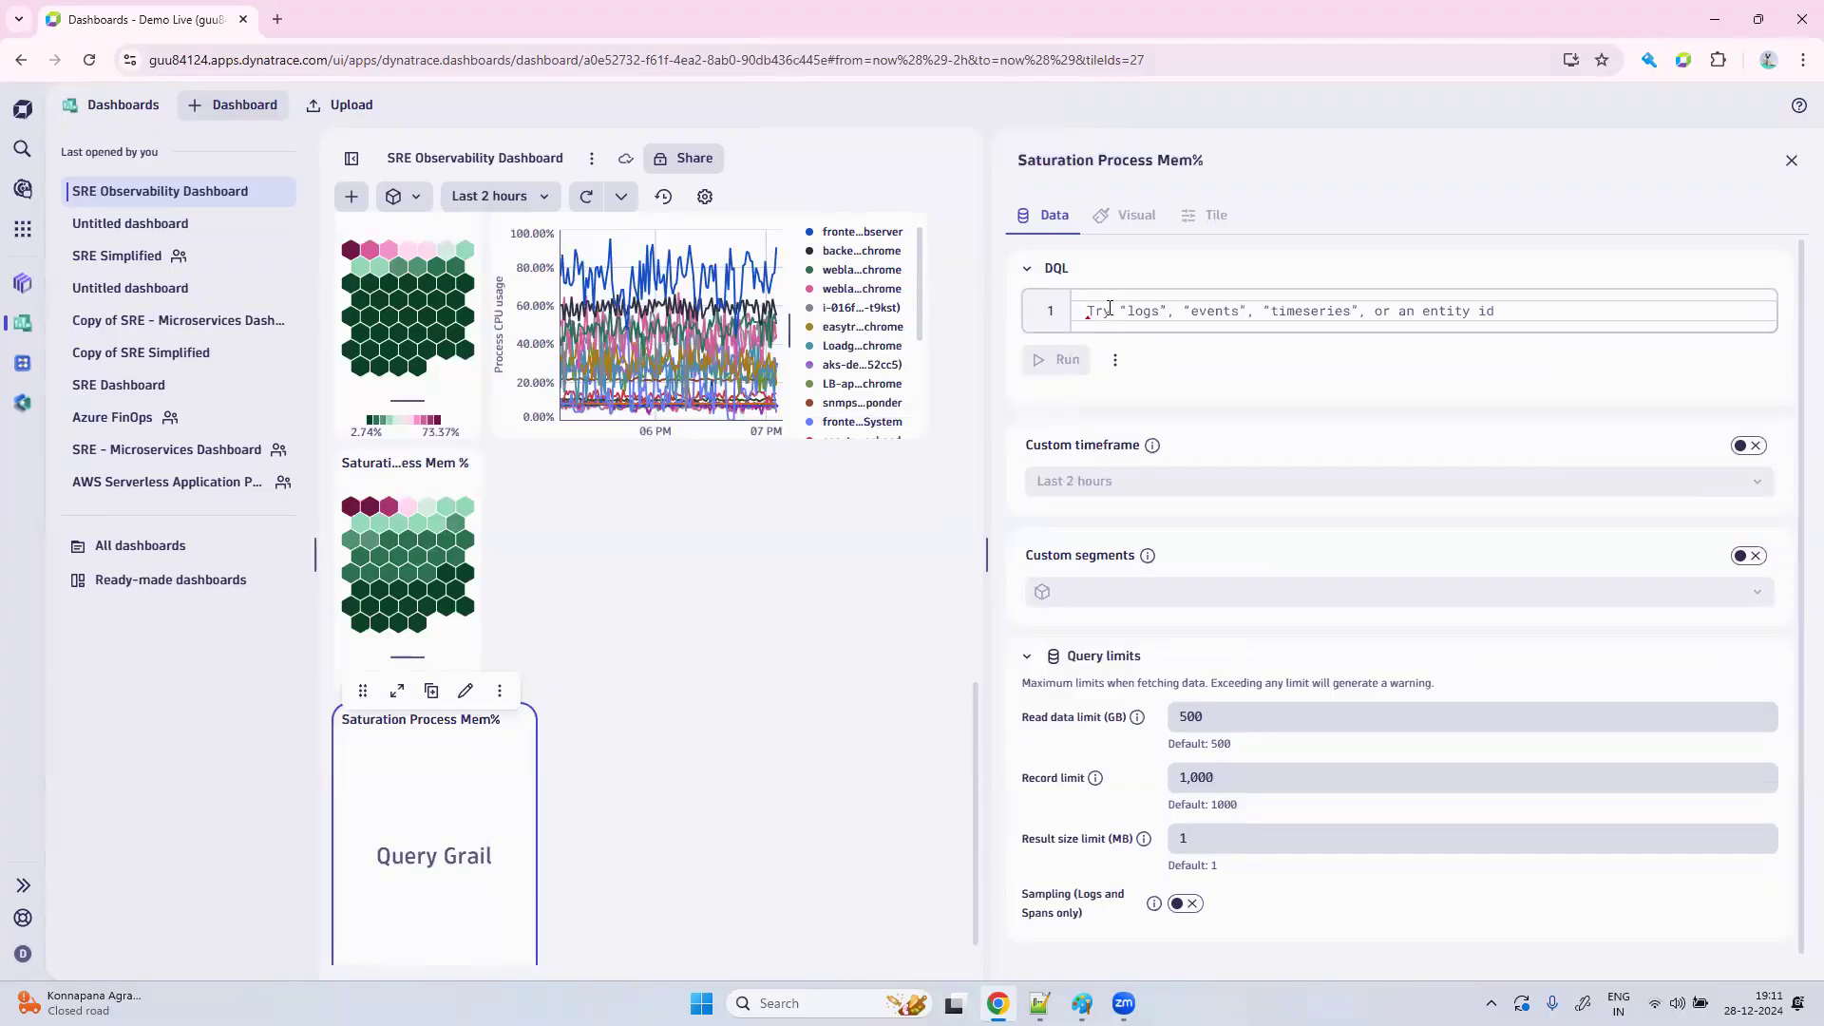
key("ctrl+v")
left_click(1061, 415)
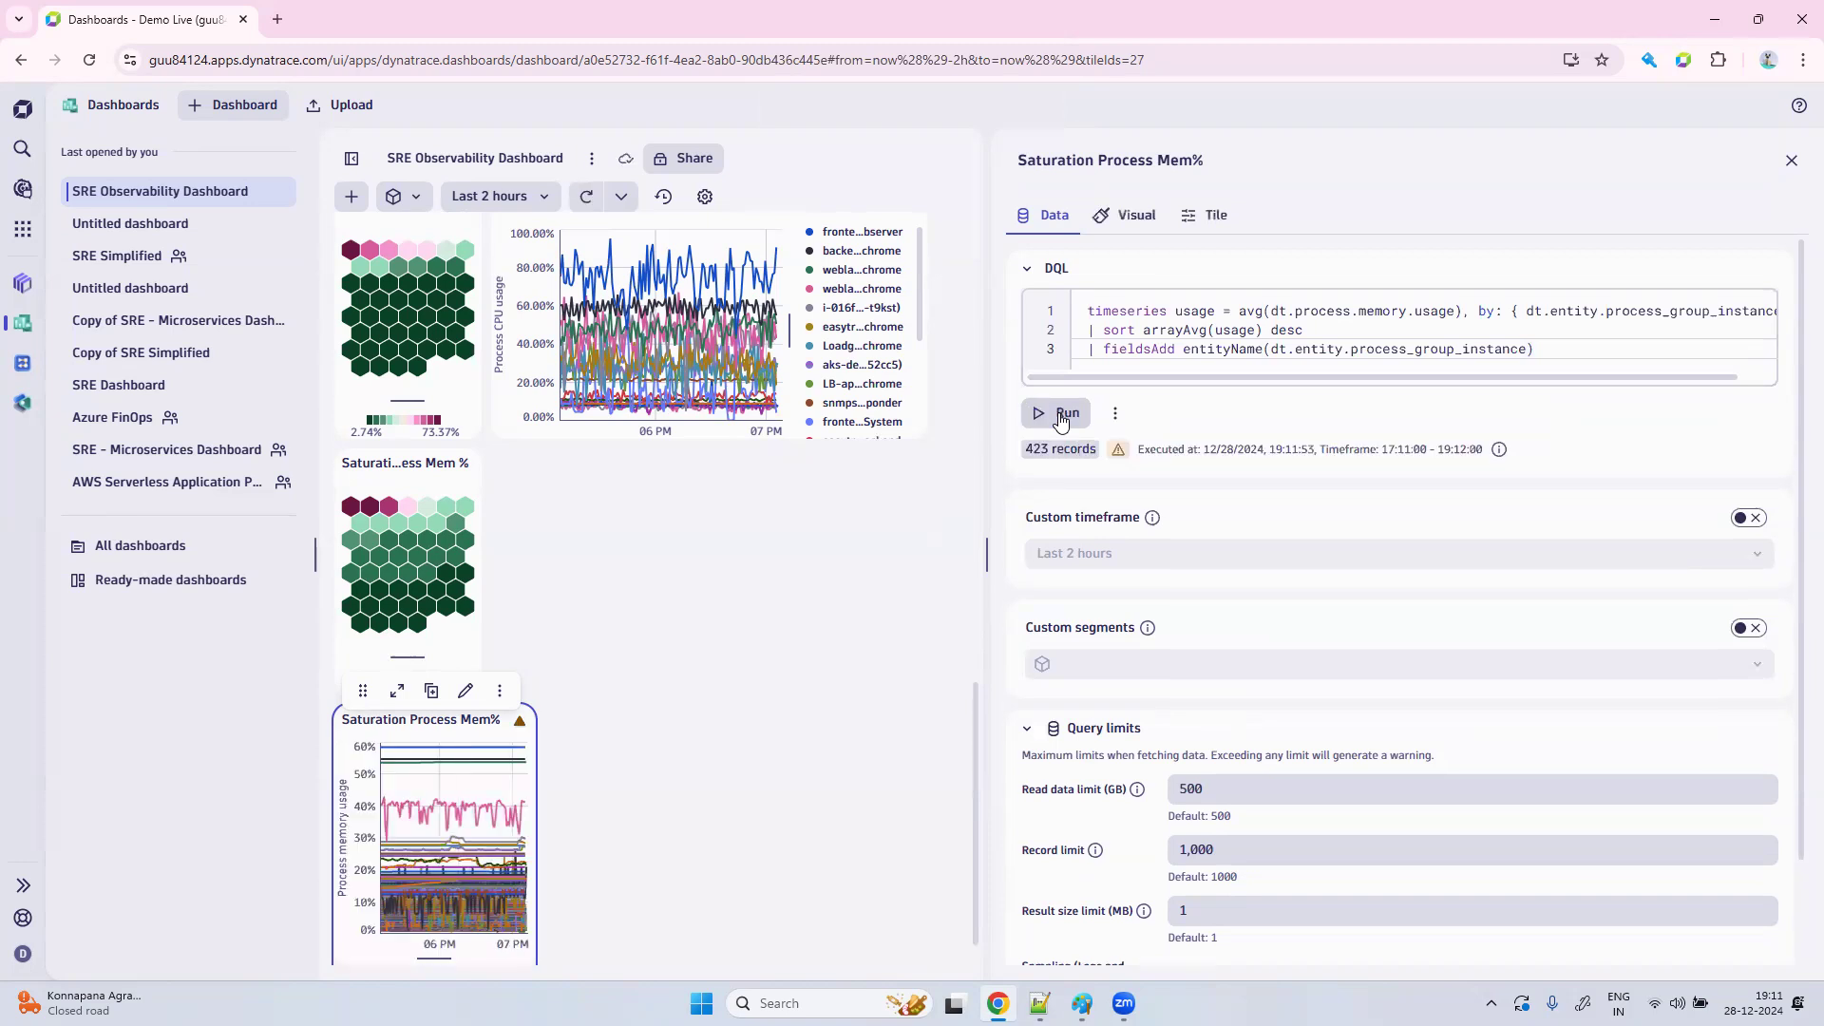
Retitle the new memory tile "Saturation Process Mem %" and choose the Line visualization for it.
left_click(1123, 215)
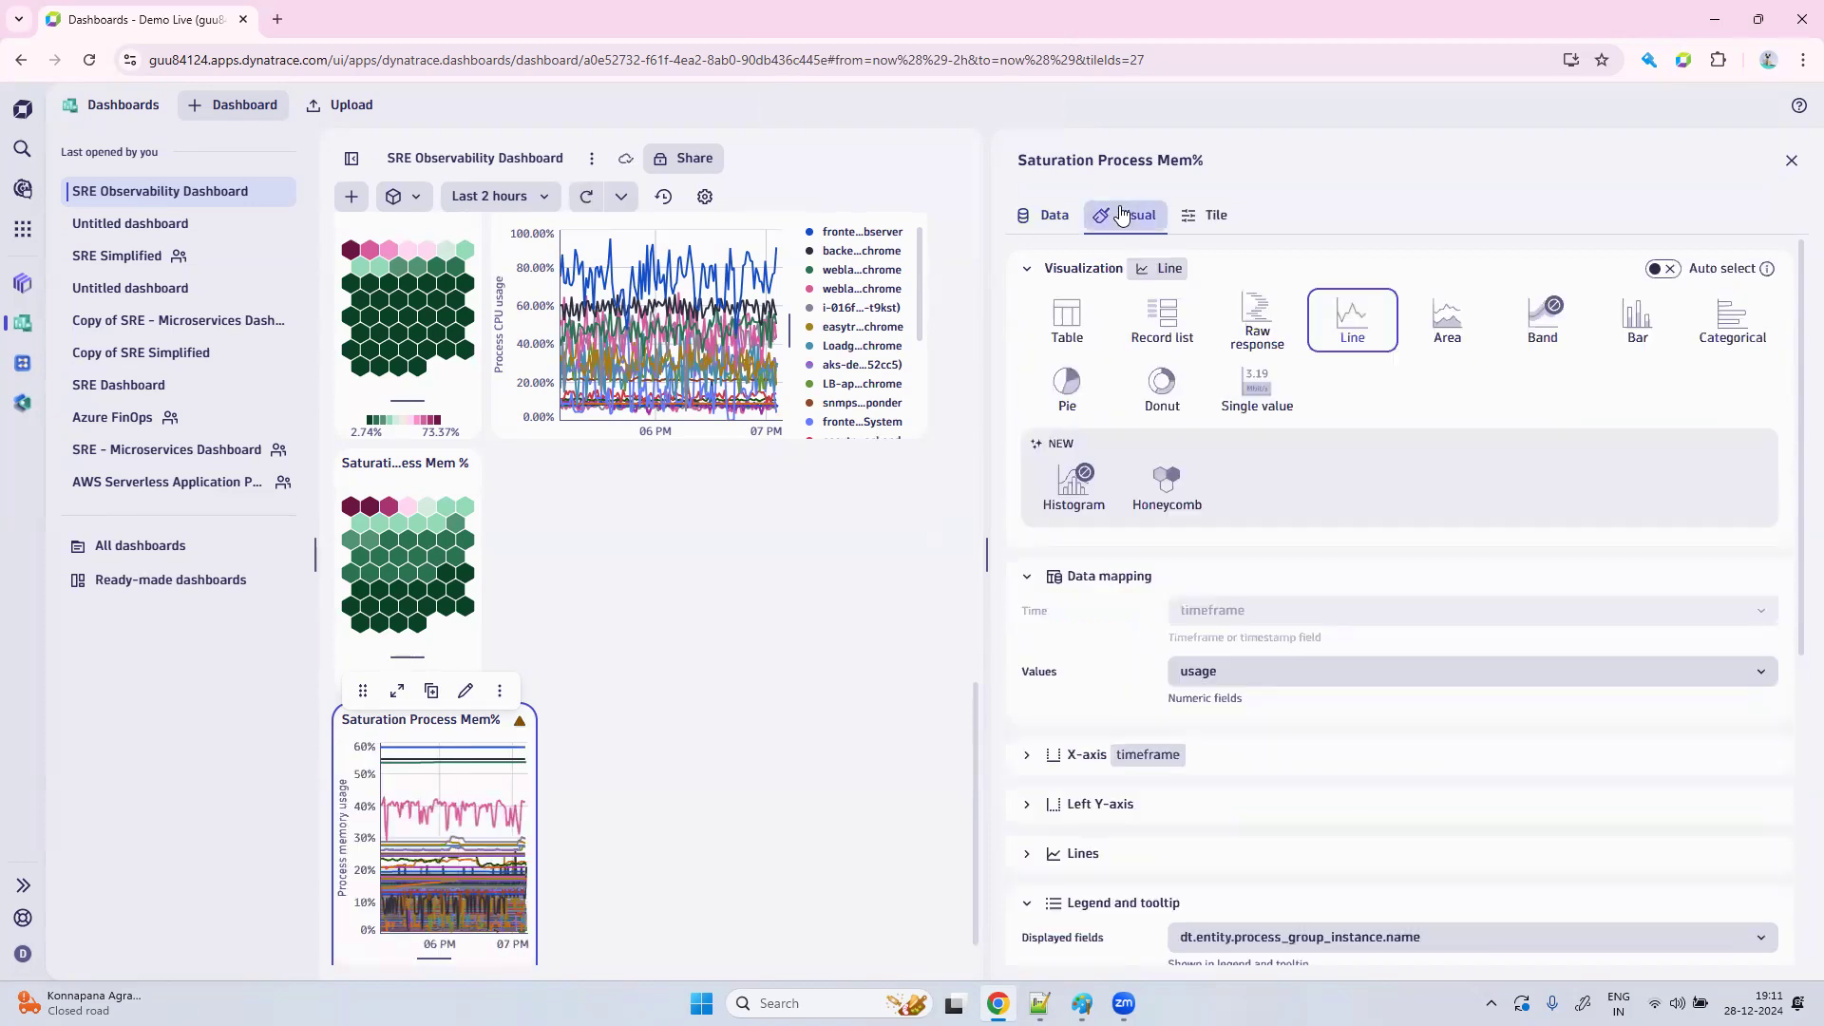
left_click(1194, 159)
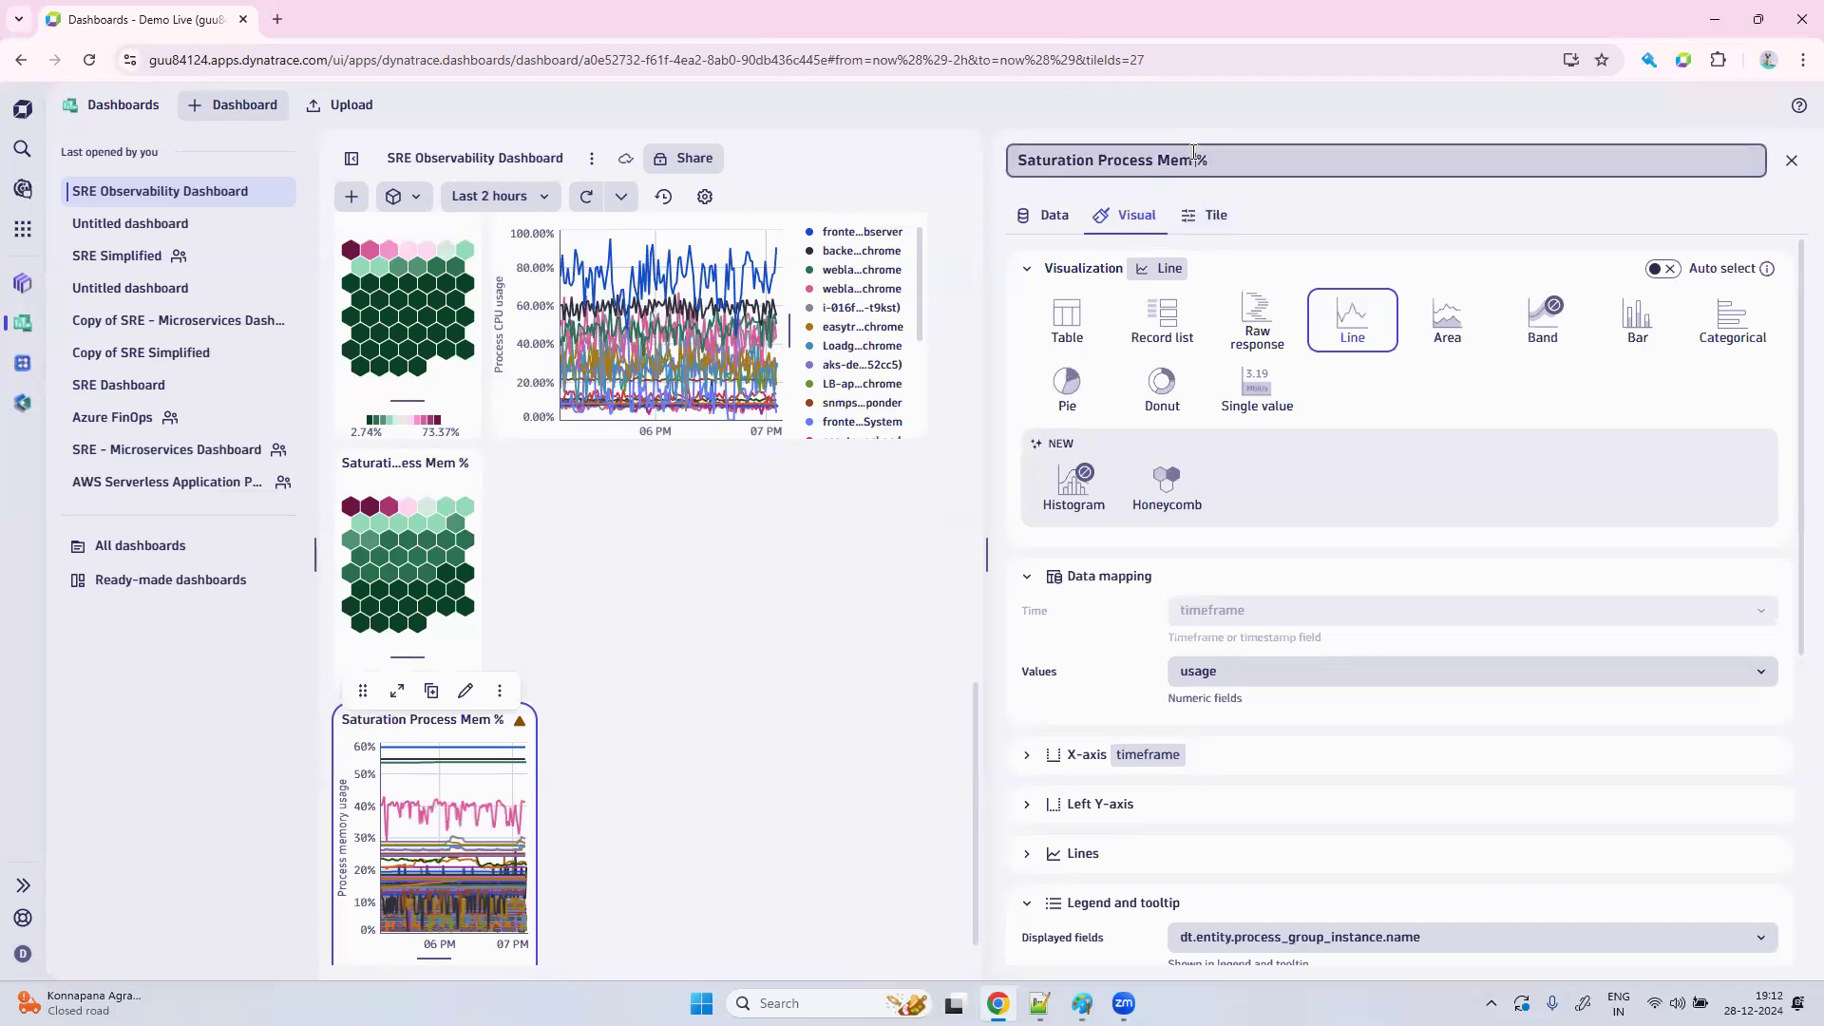
left_click(1354, 336)
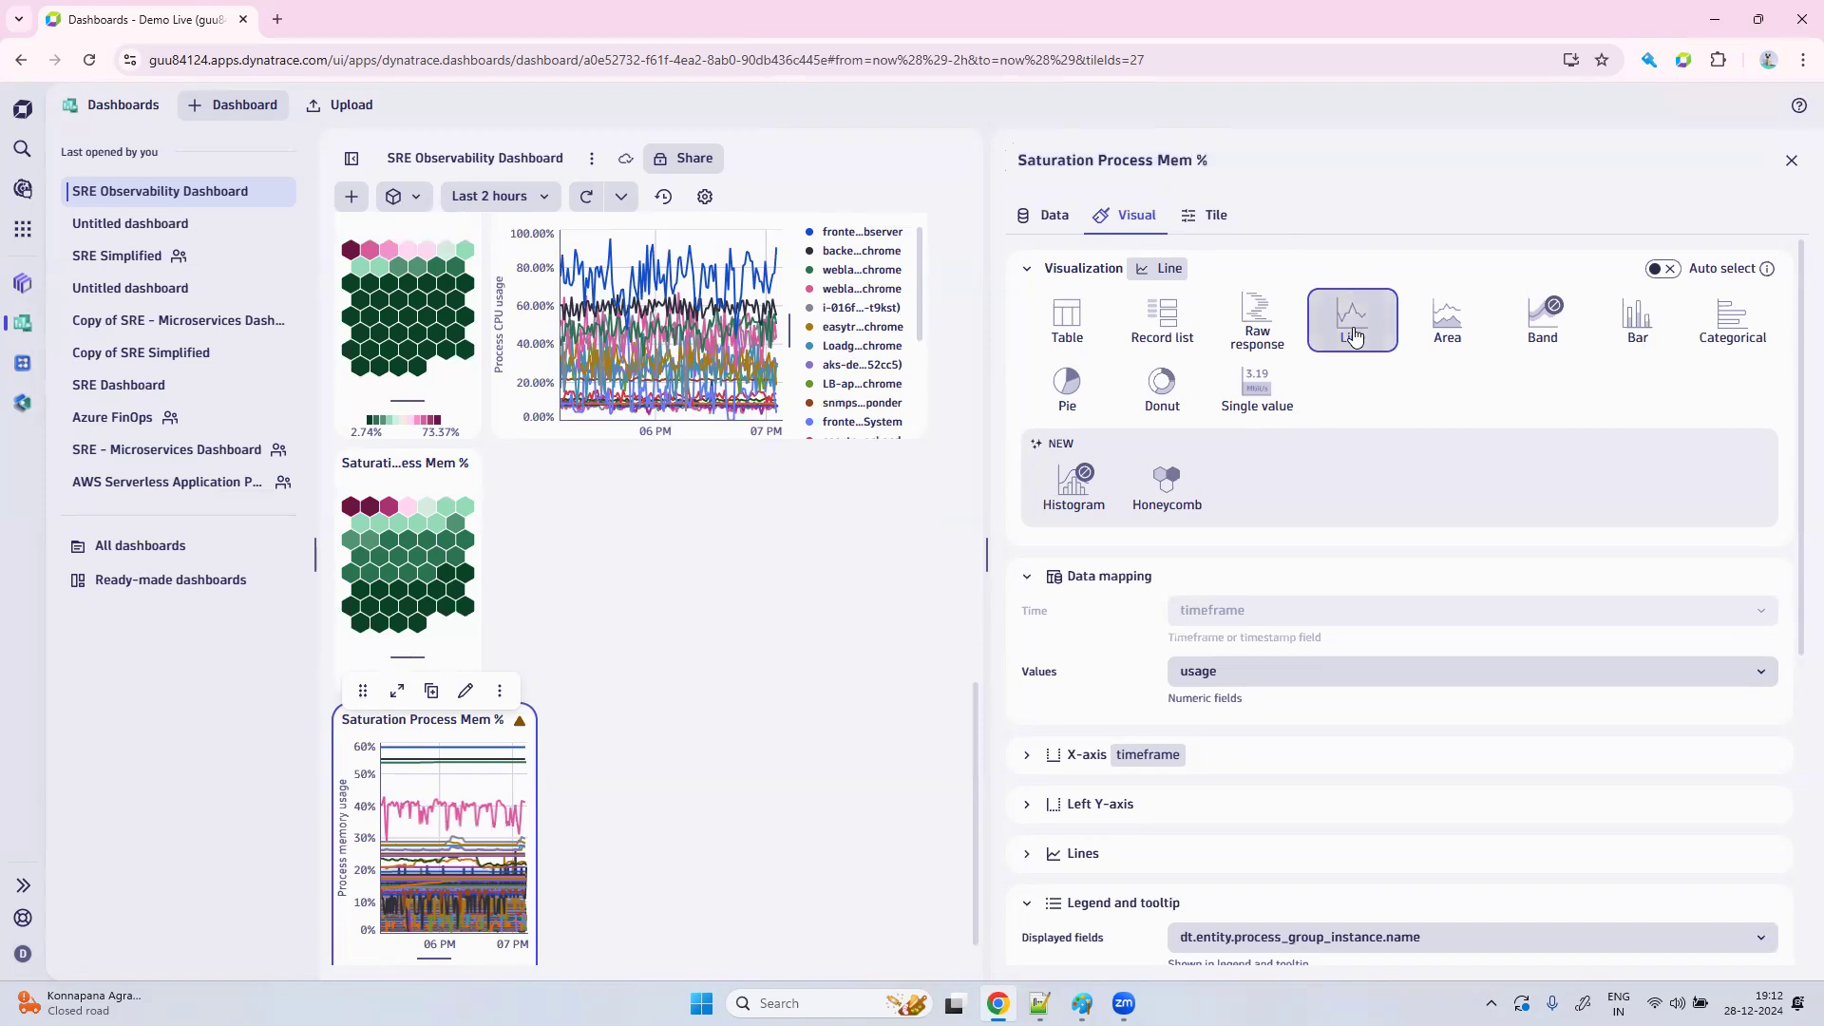
left_click(1045, 219)
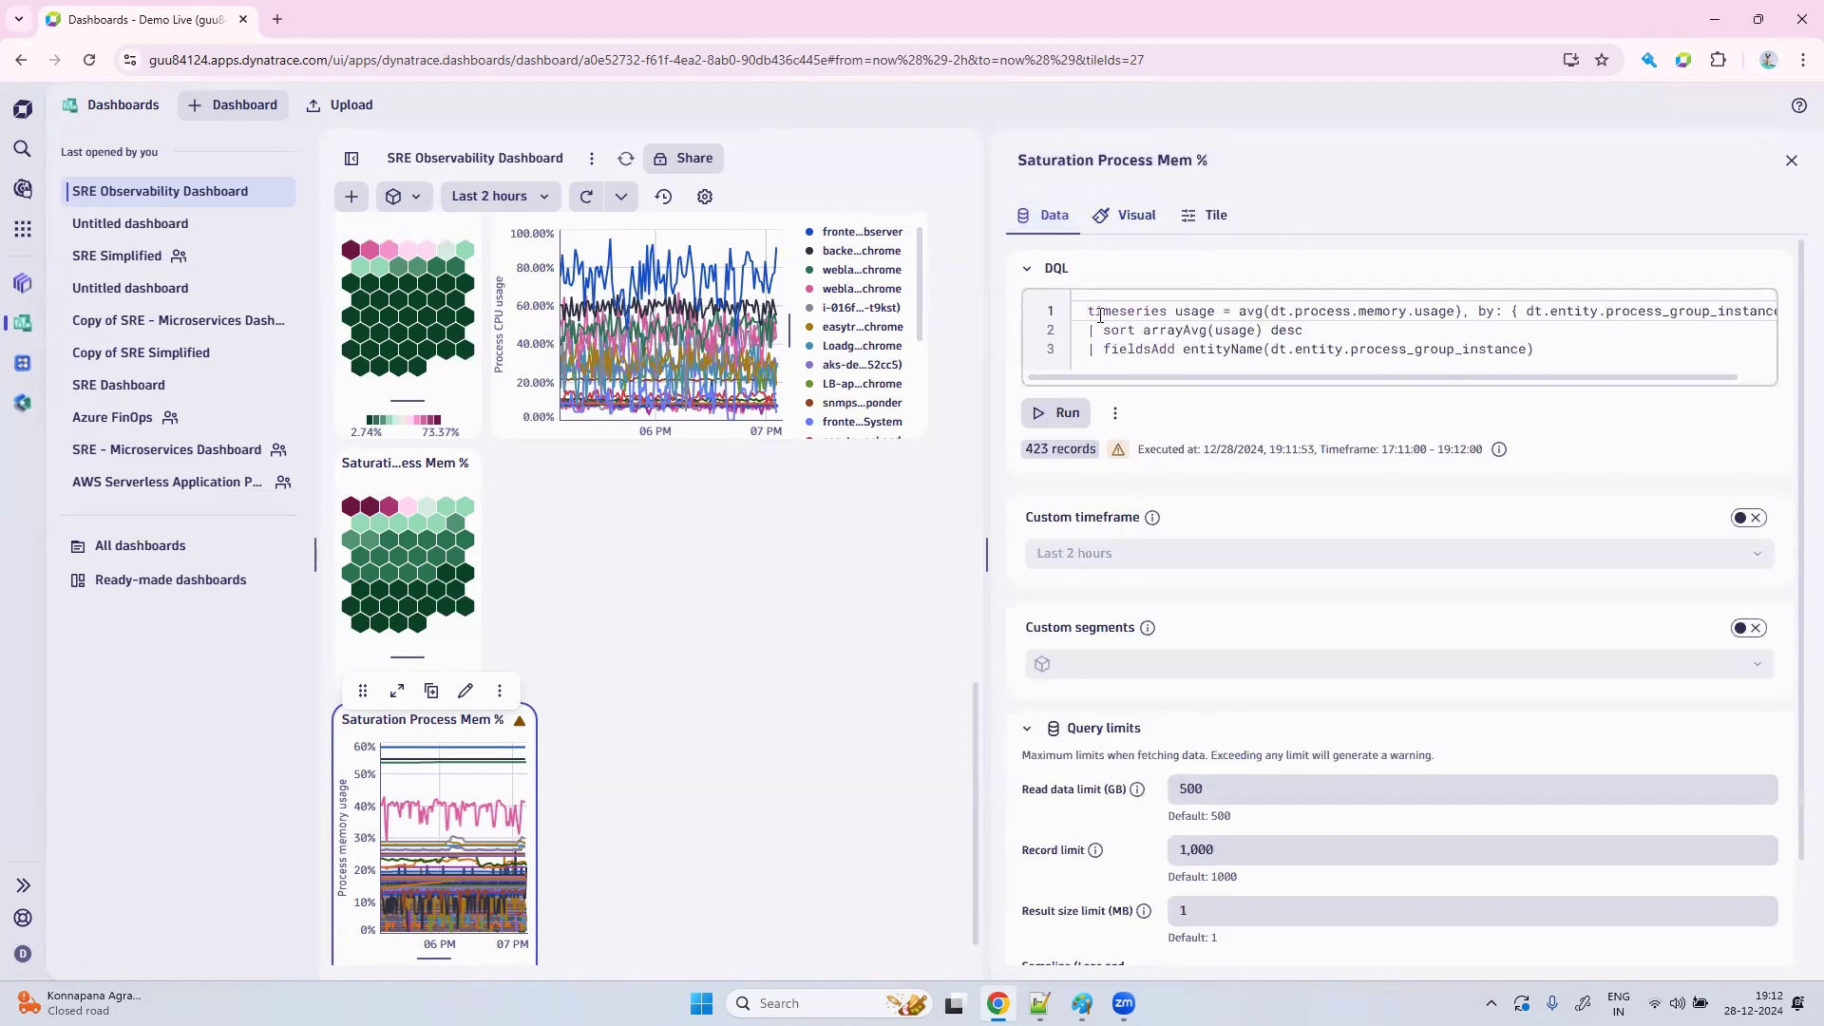
key("Delete")
key("Delete")
key("Delete")
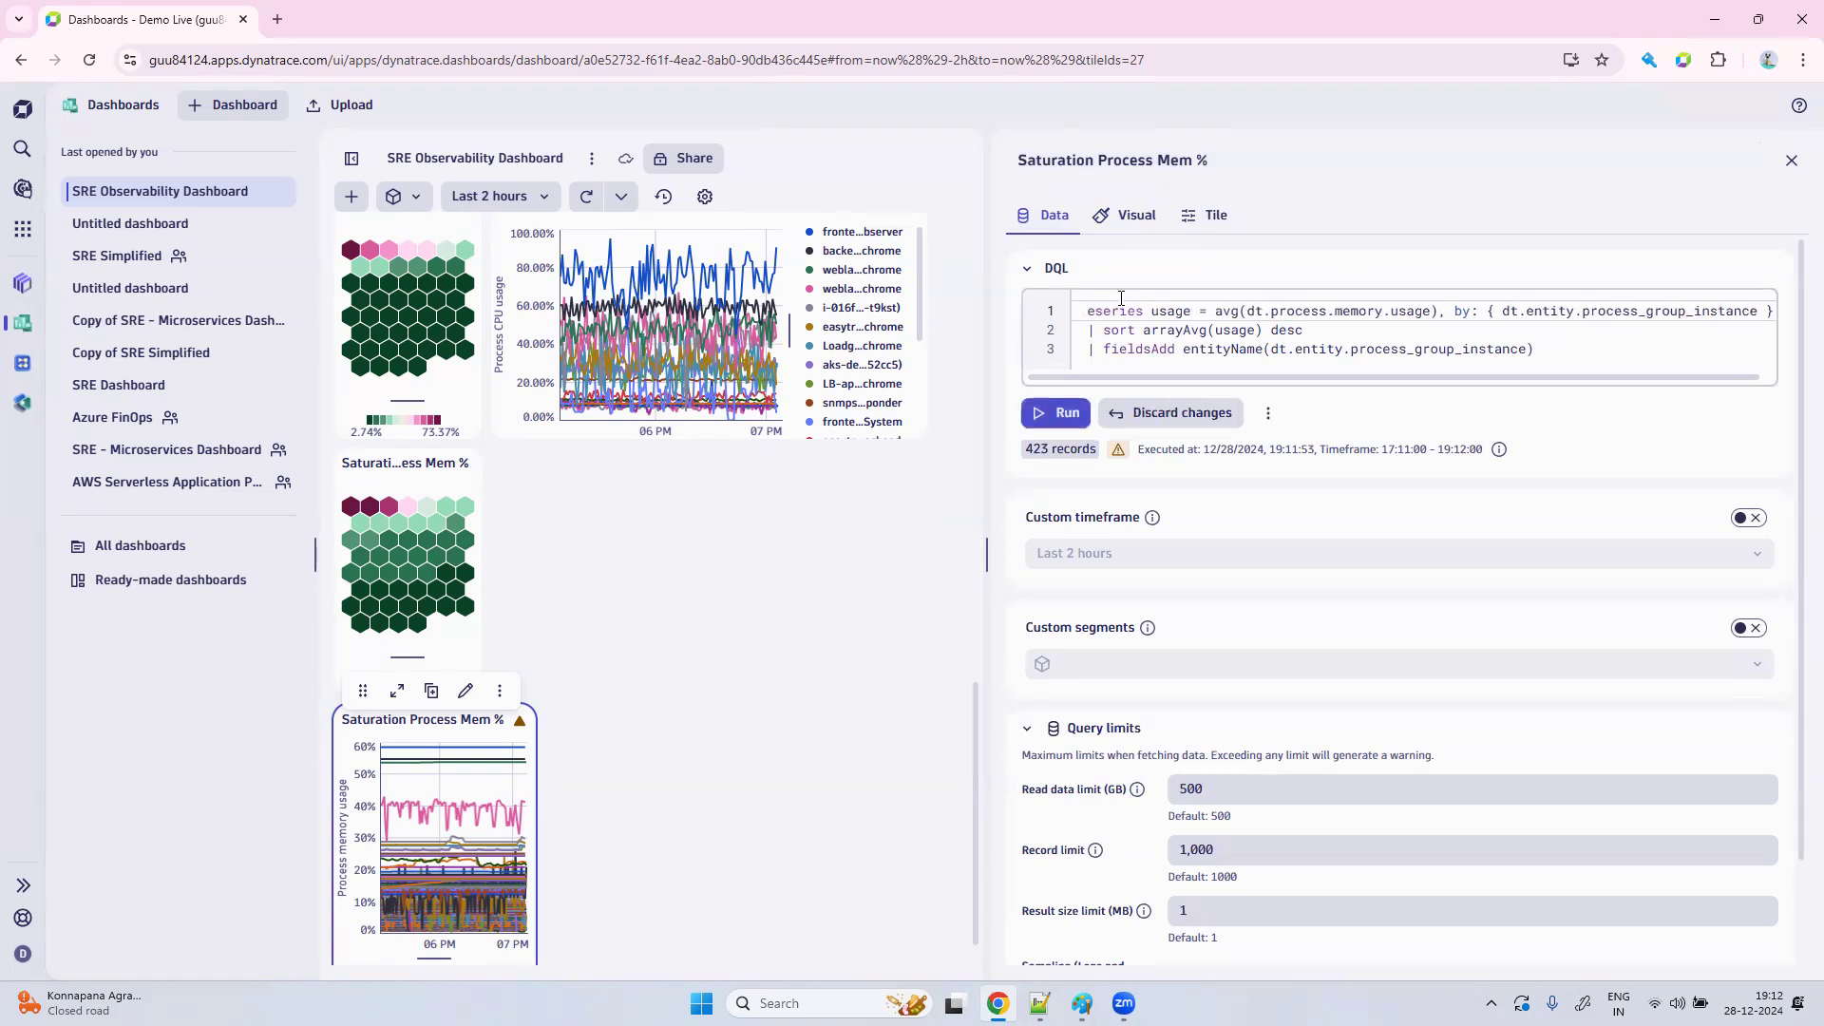
type("tim")
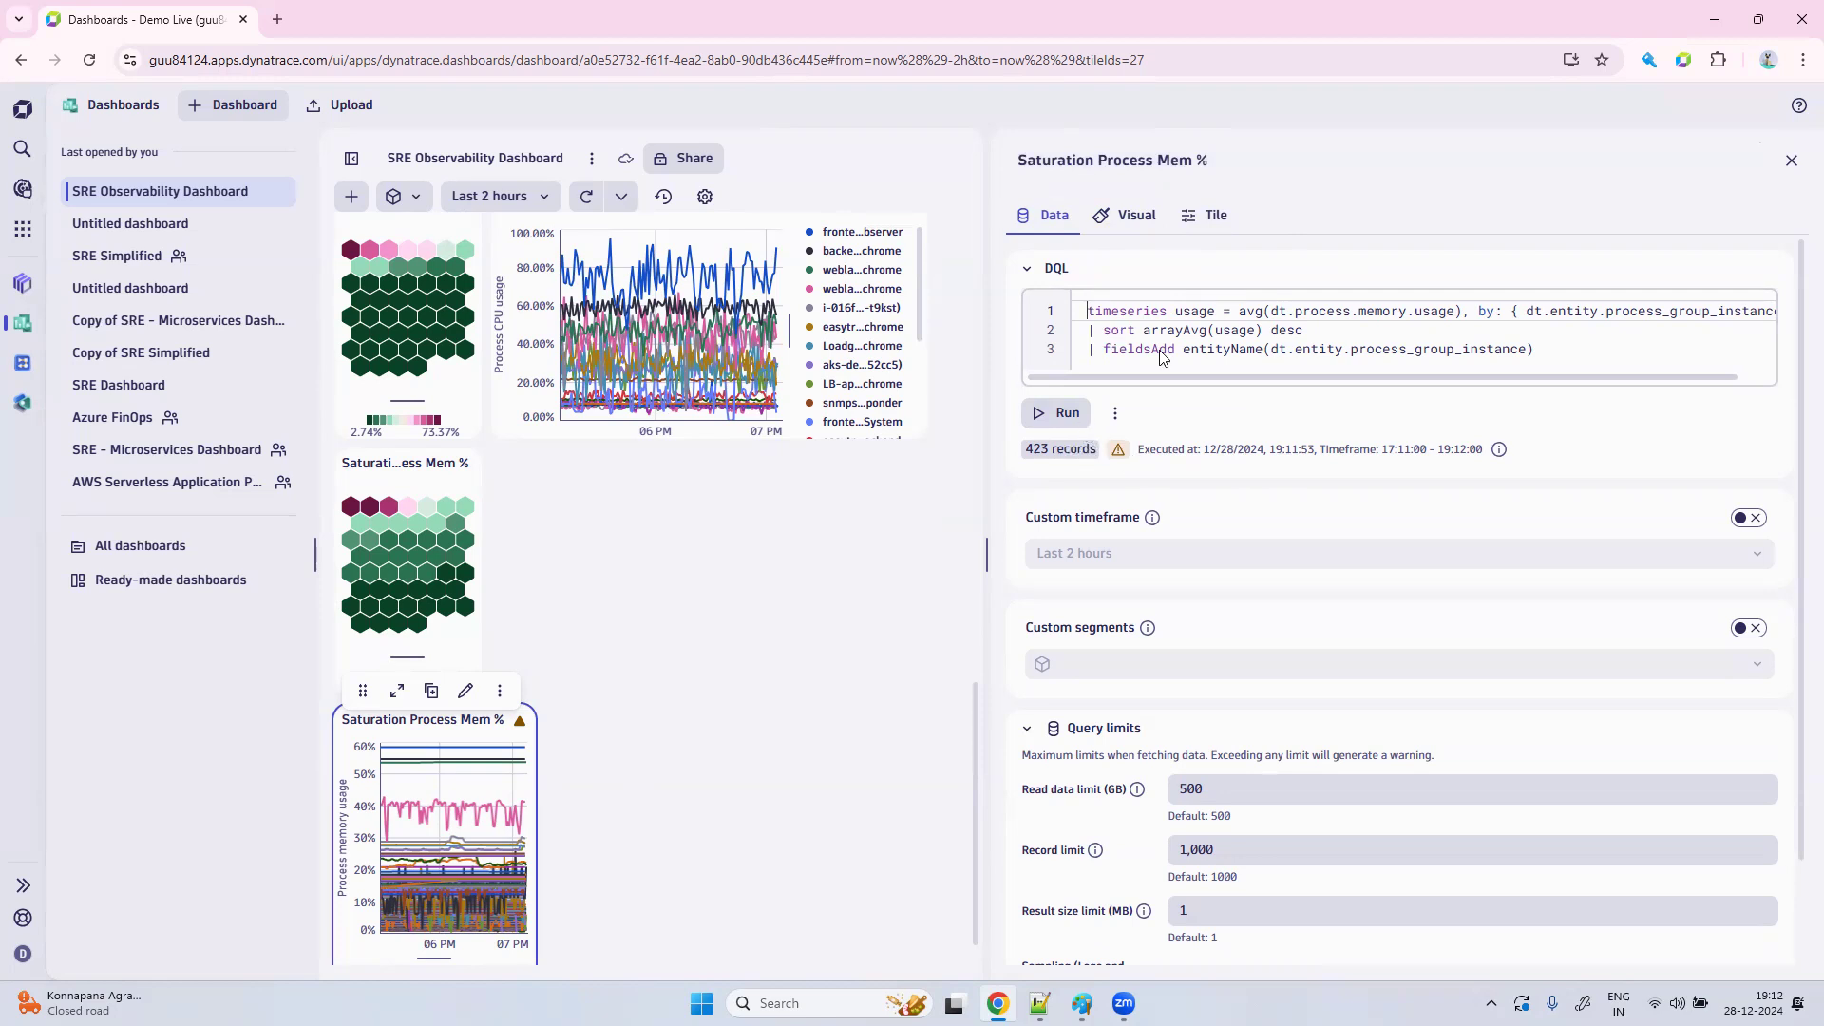
Hide the legend of the Saturation Process Mem % line chart, keeping dt.entity.process_group_instance.name as the displayed field.
left_click(1148, 224)
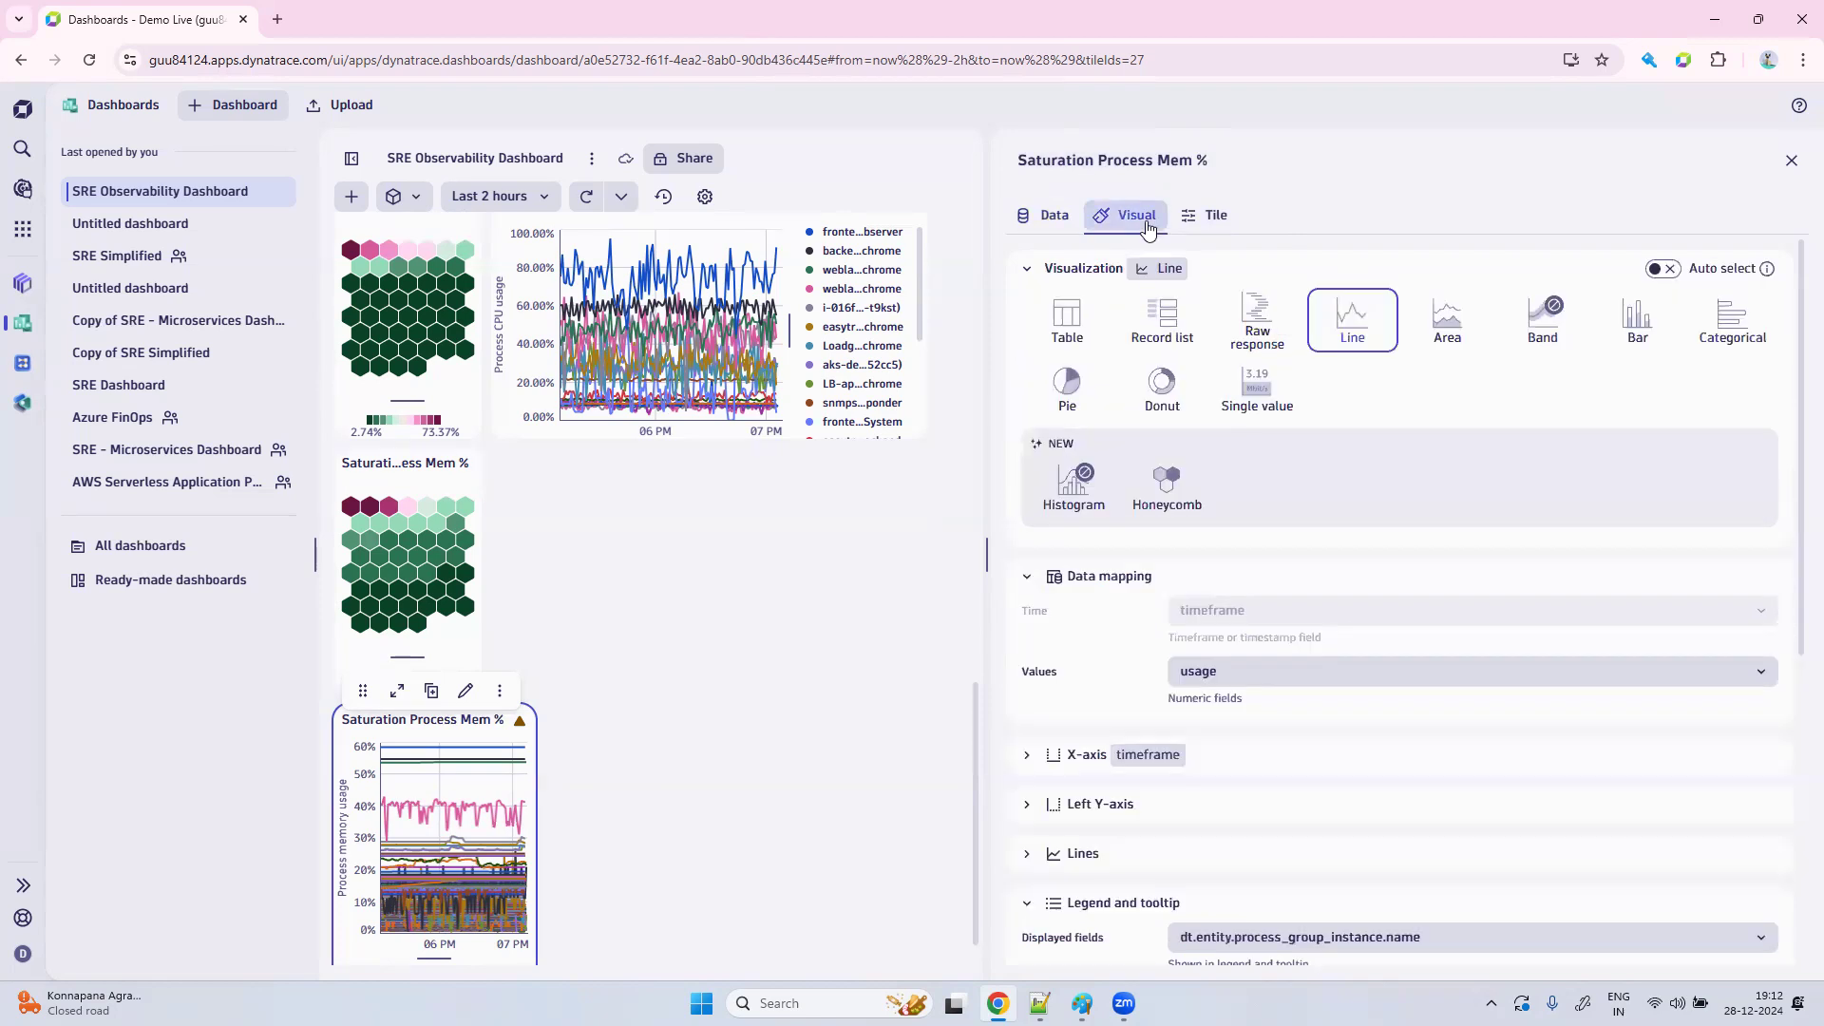
scroll(1365, 638, "down", 6)
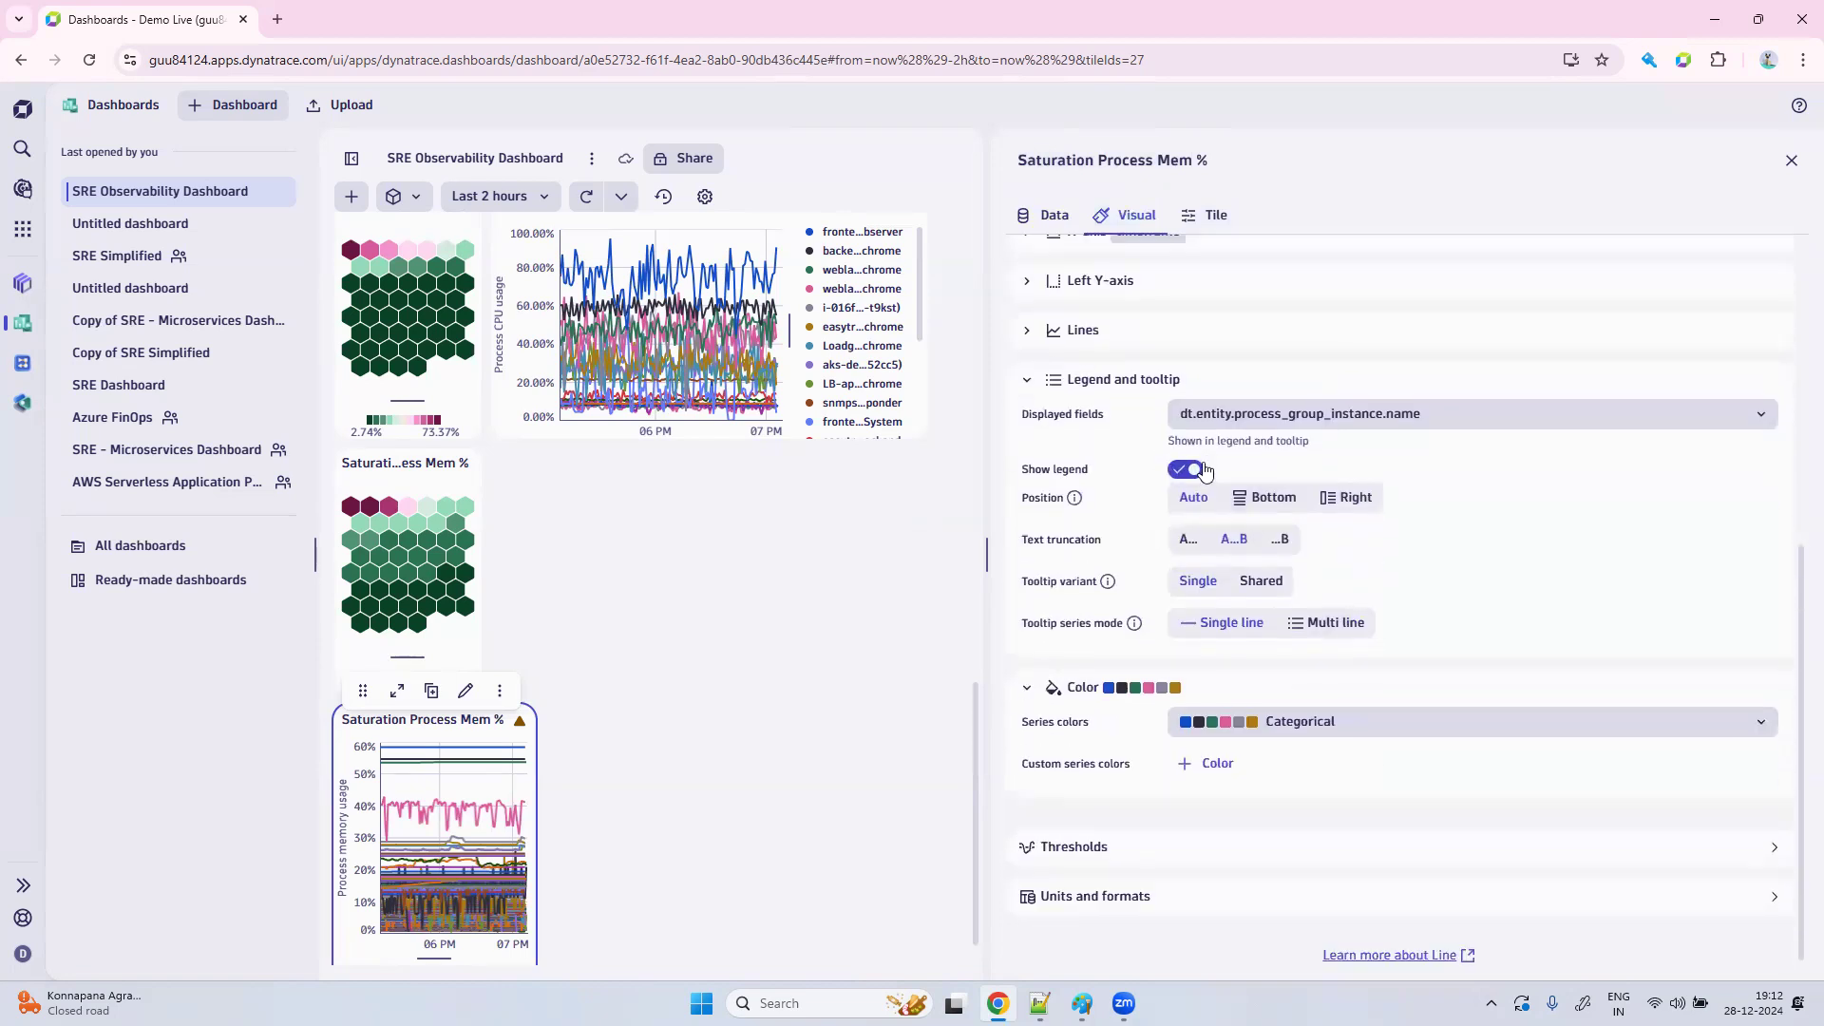
left_click(1188, 469)
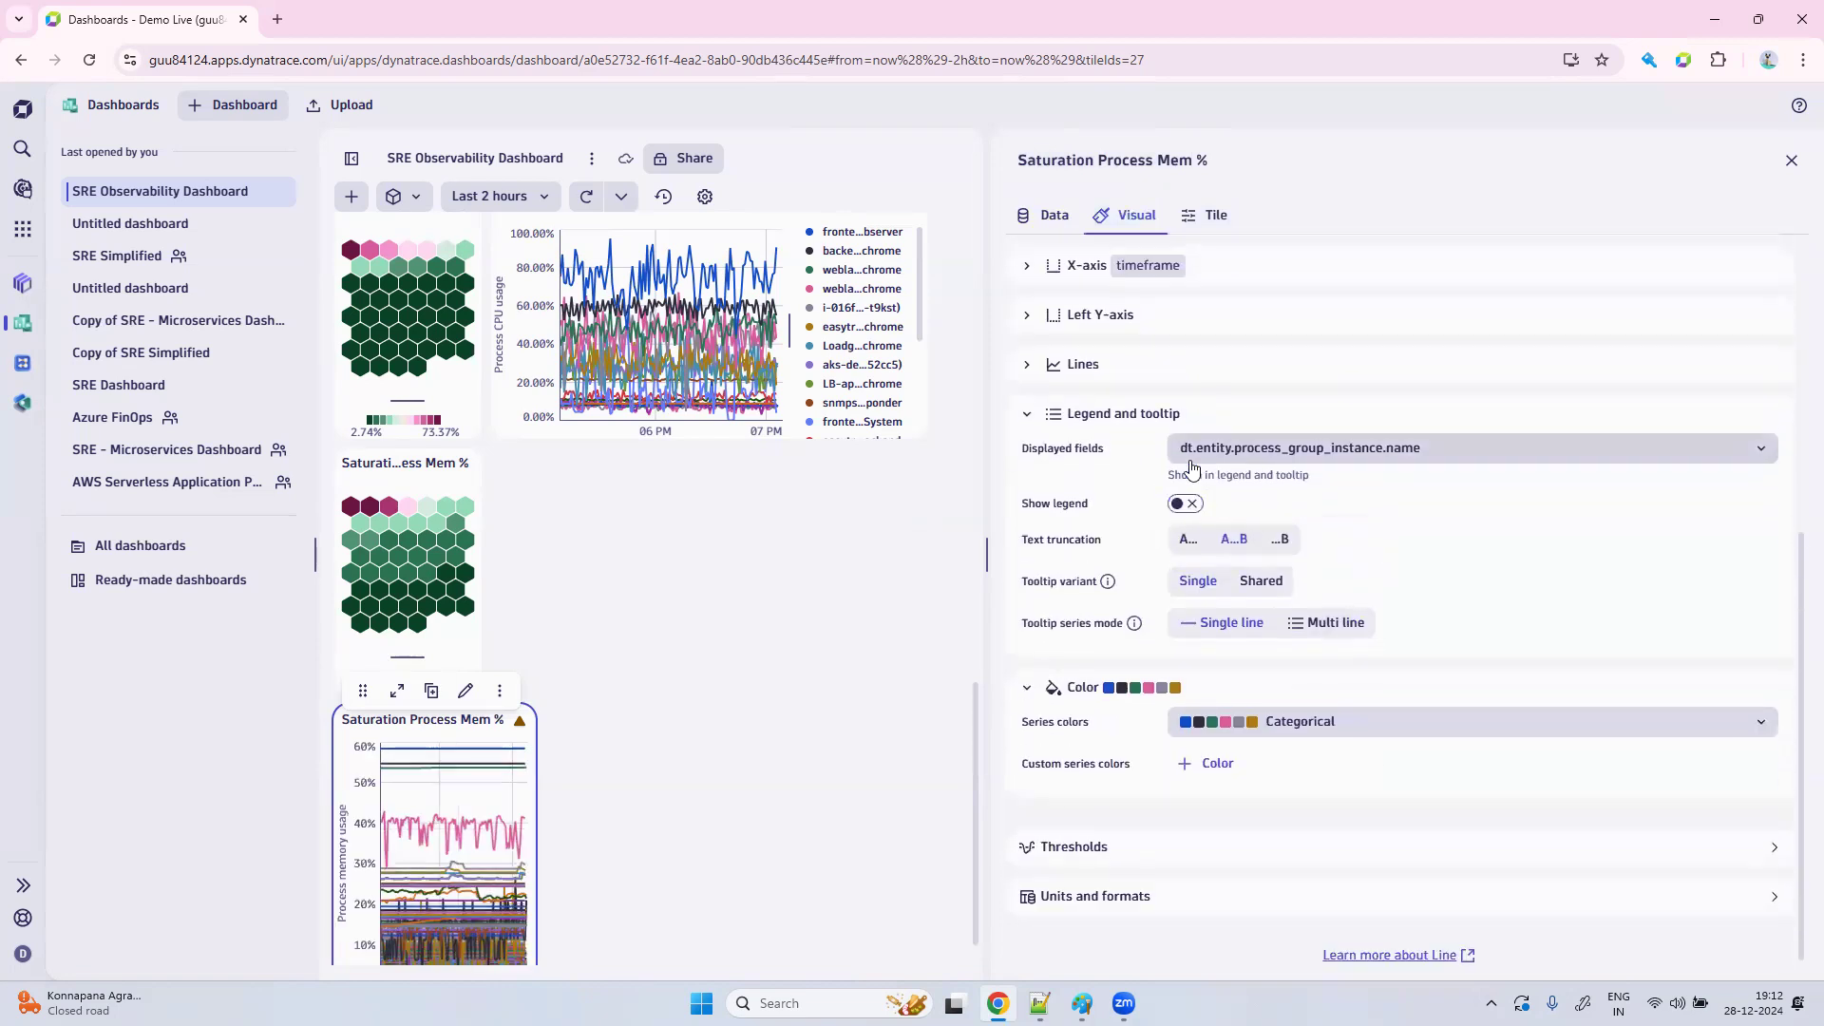
left_click(1191, 460)
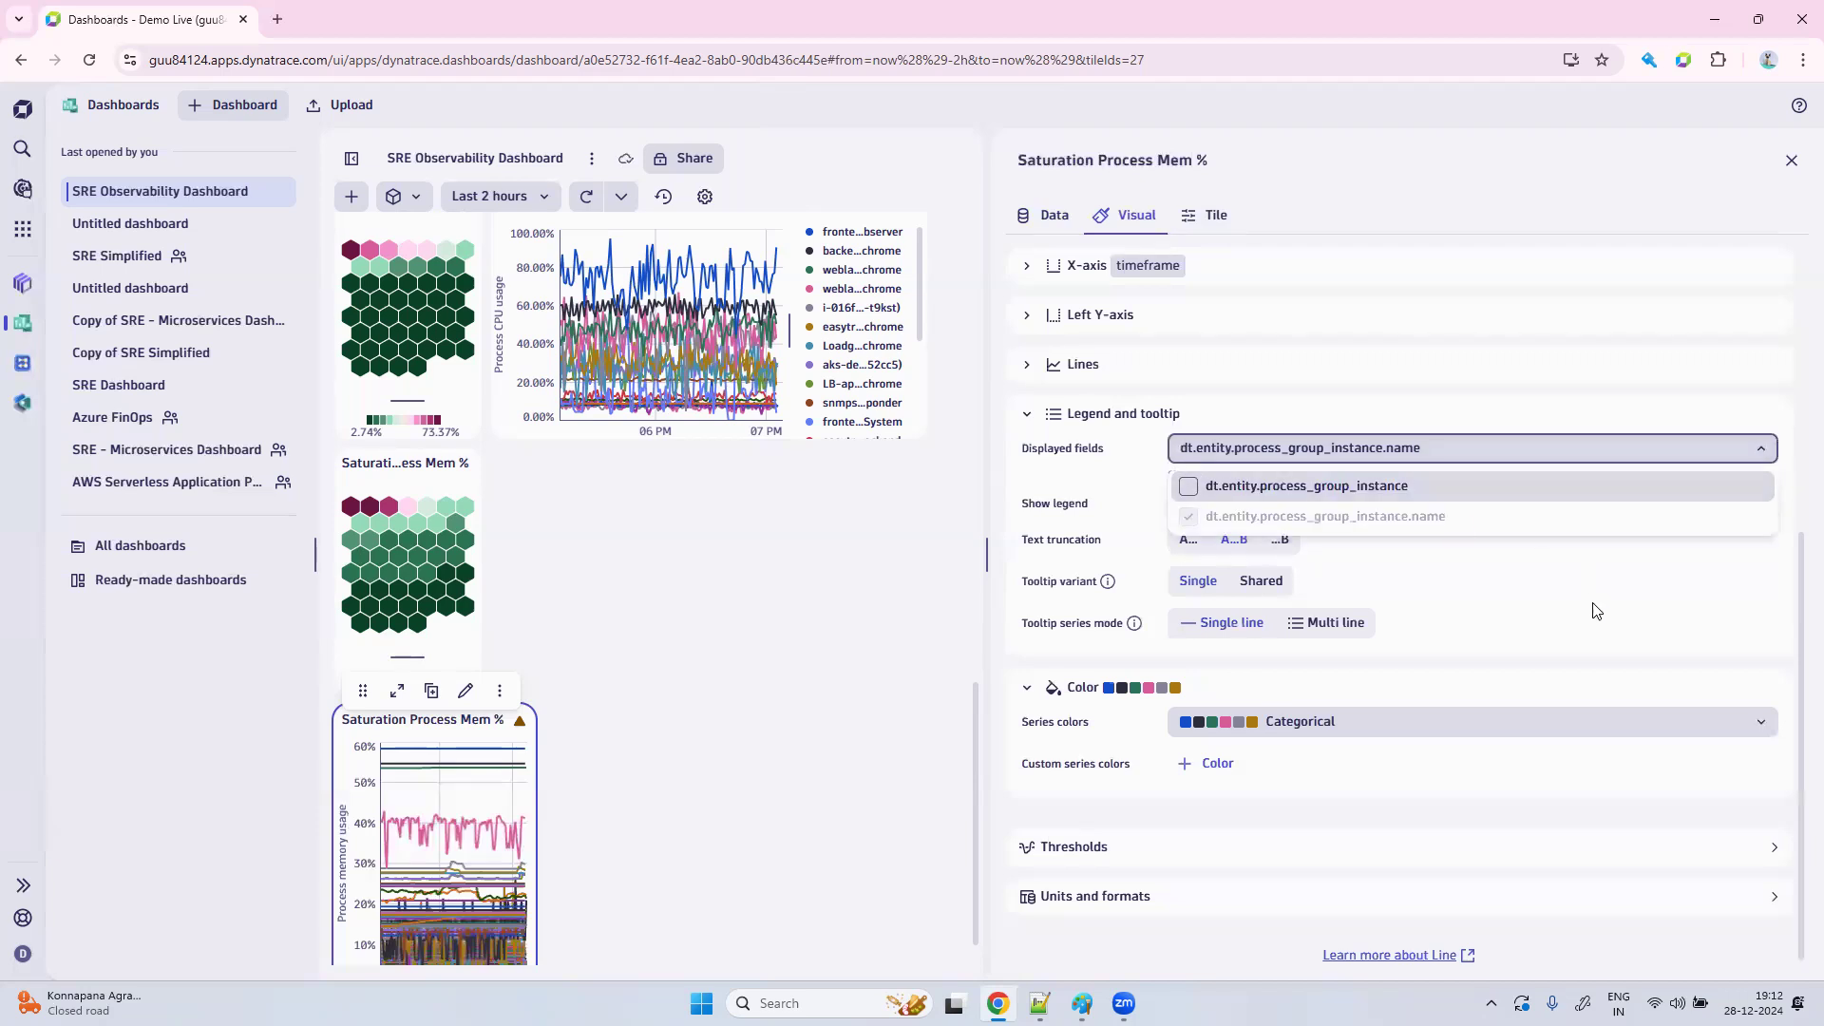
left_click(1510, 606)
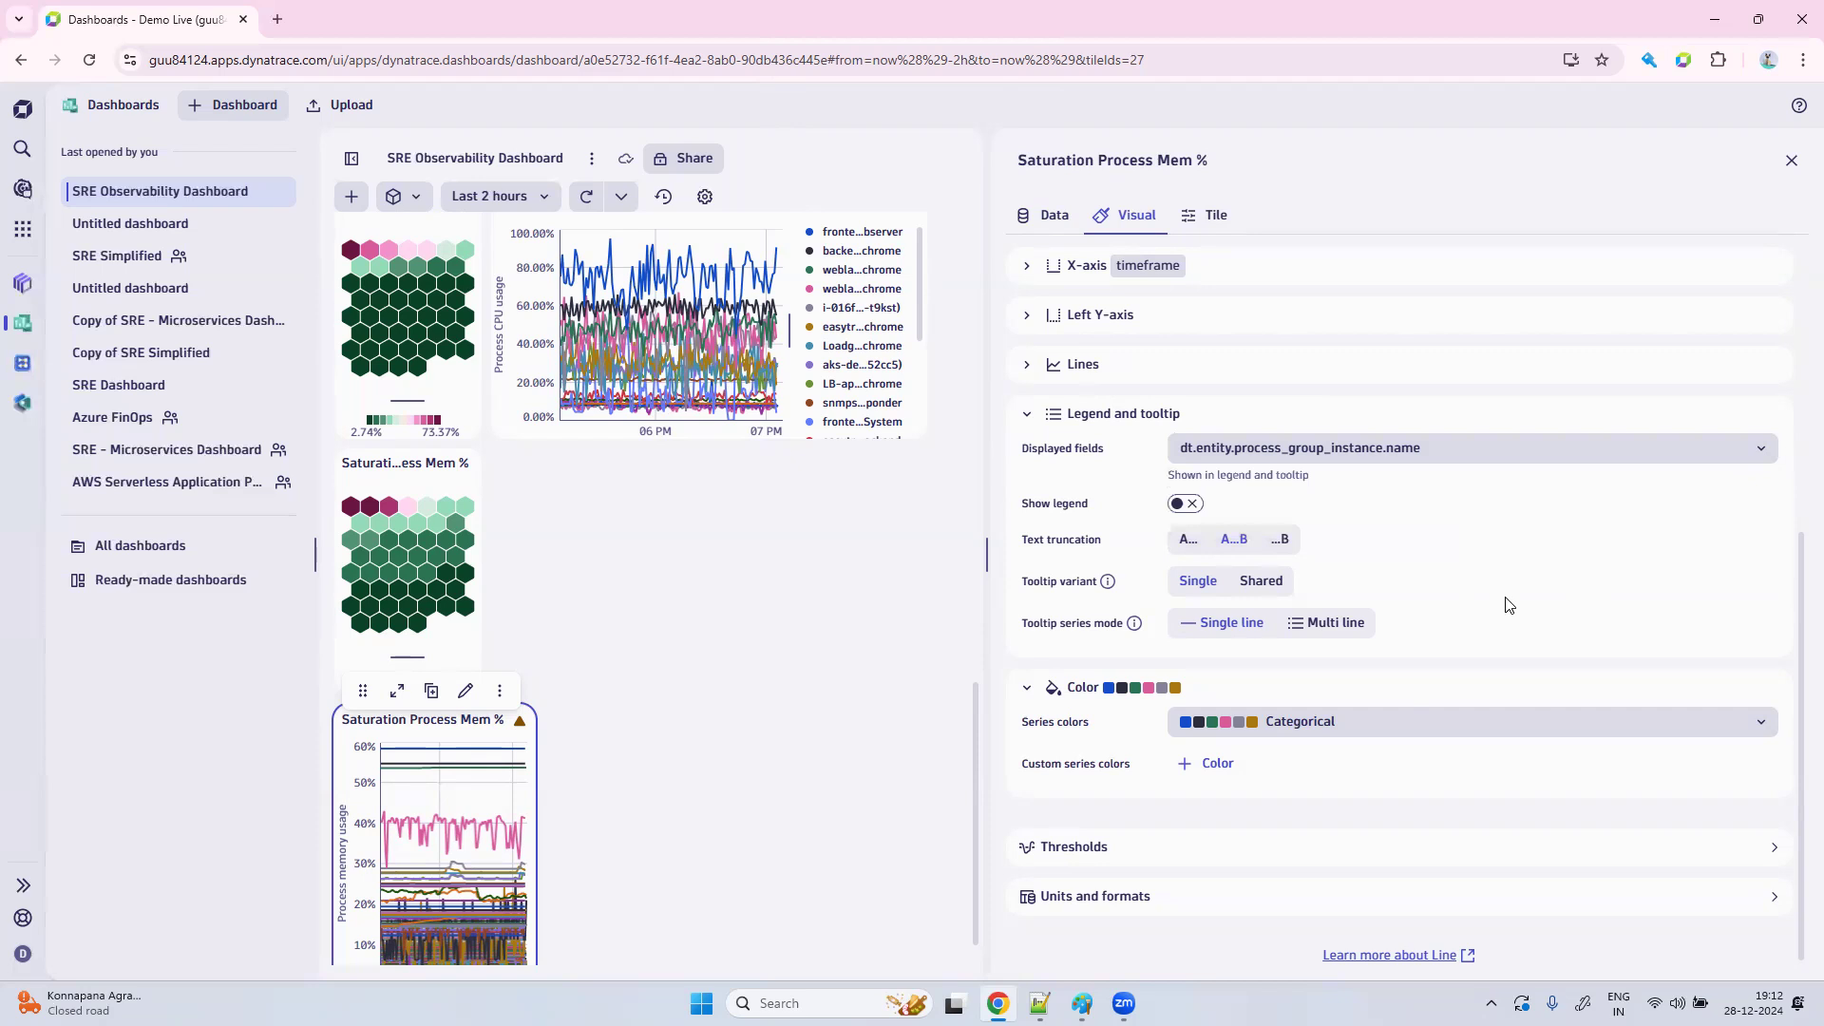
Add a unit override to the Saturation Process Mem % line chart for the usage field in Percent (%) with two decimals.
left_click(1111, 894)
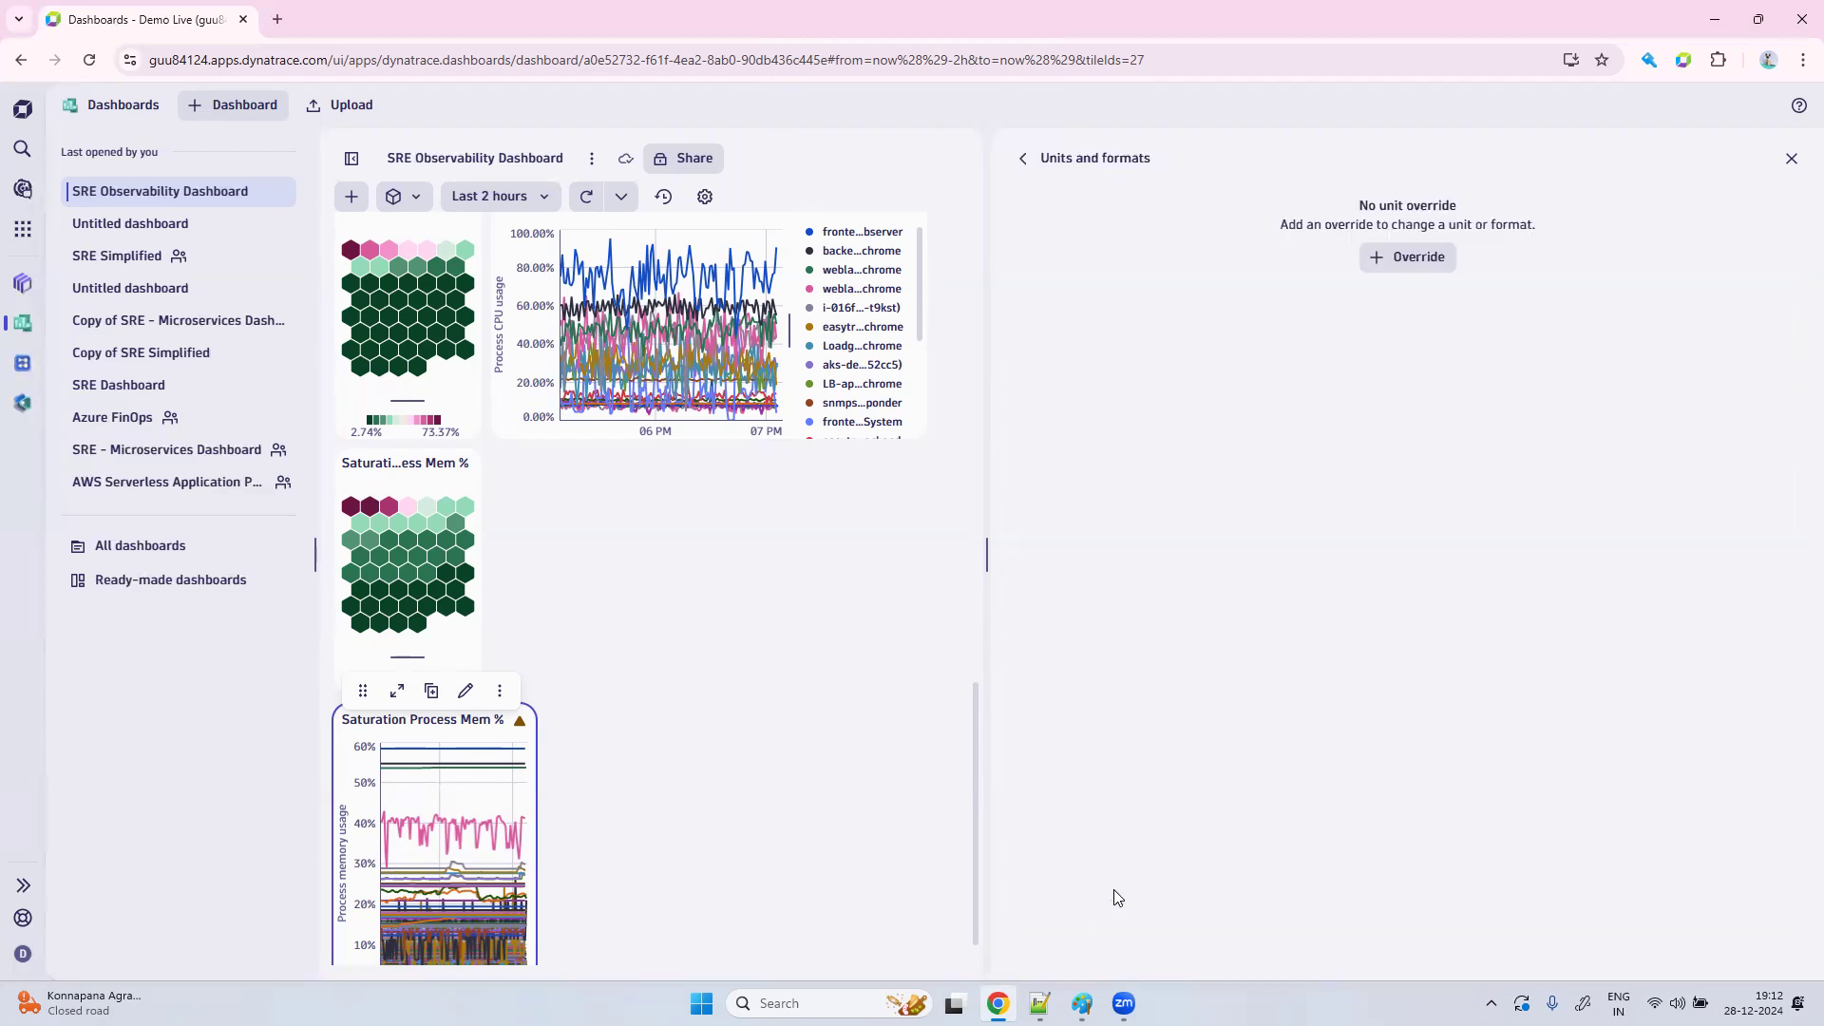
left_click(1424, 256)
left_click(1146, 243)
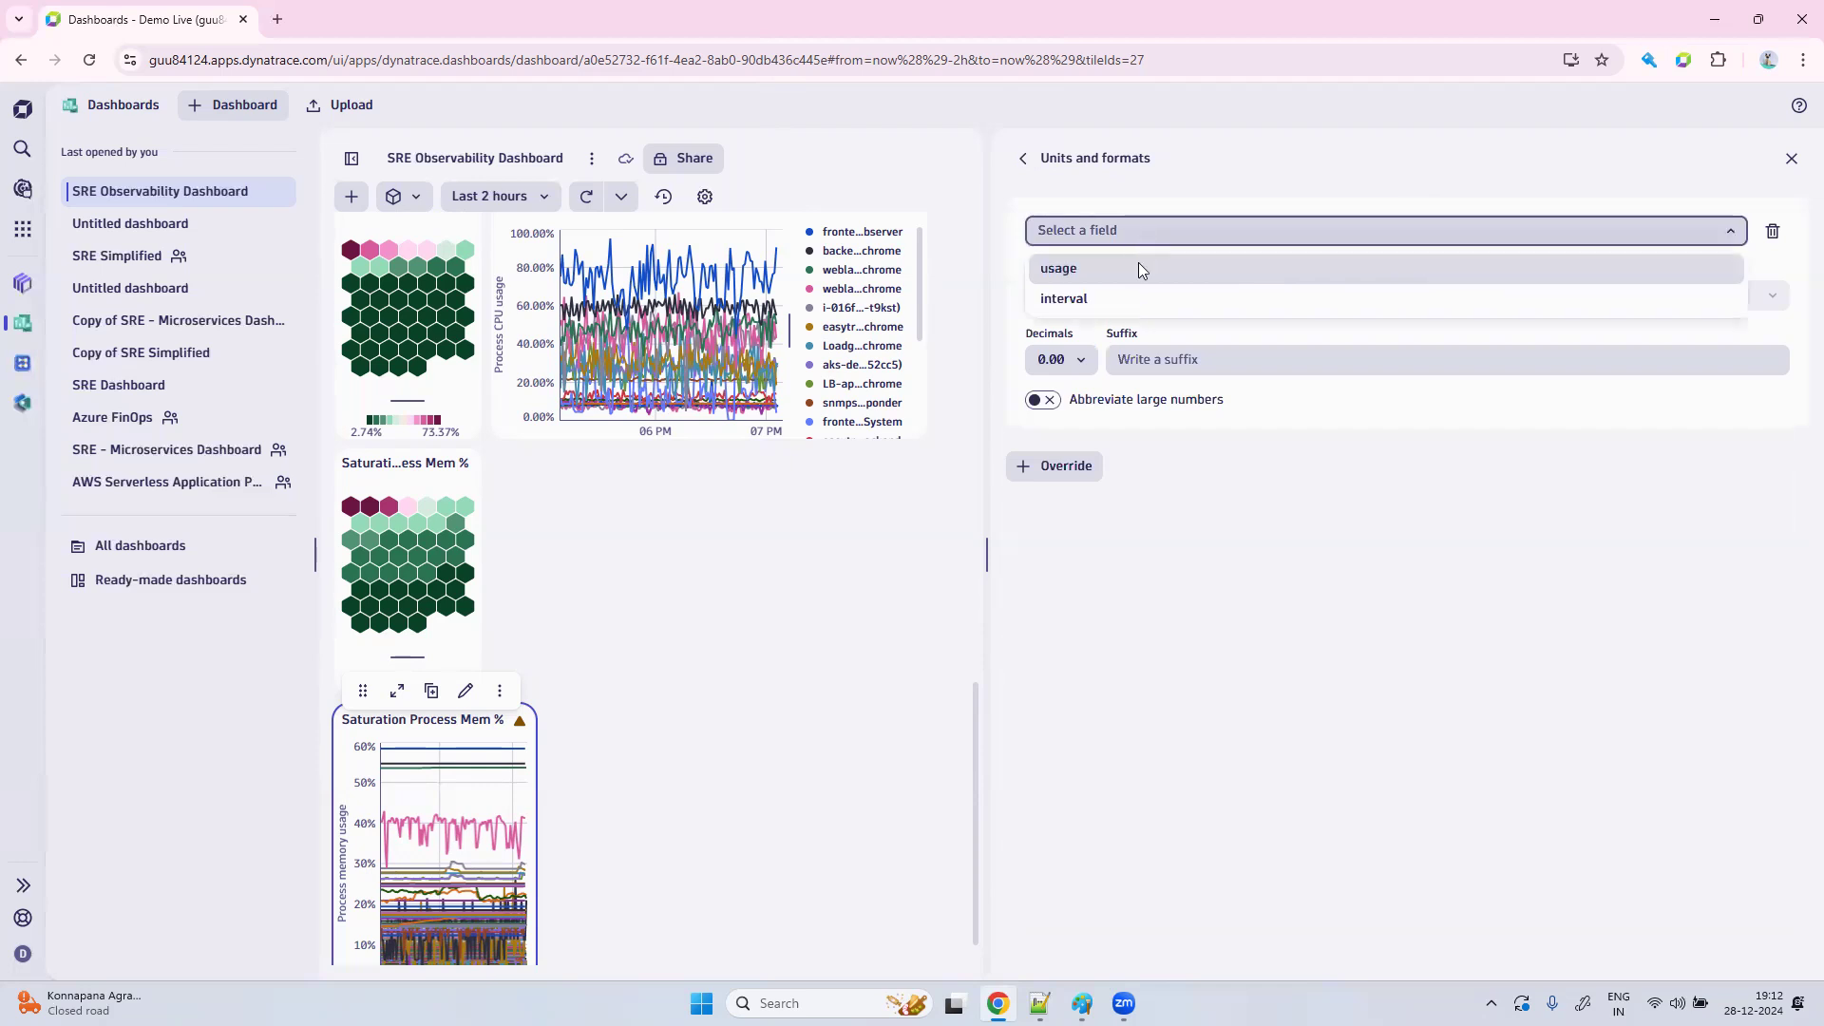
left_click(1140, 270)
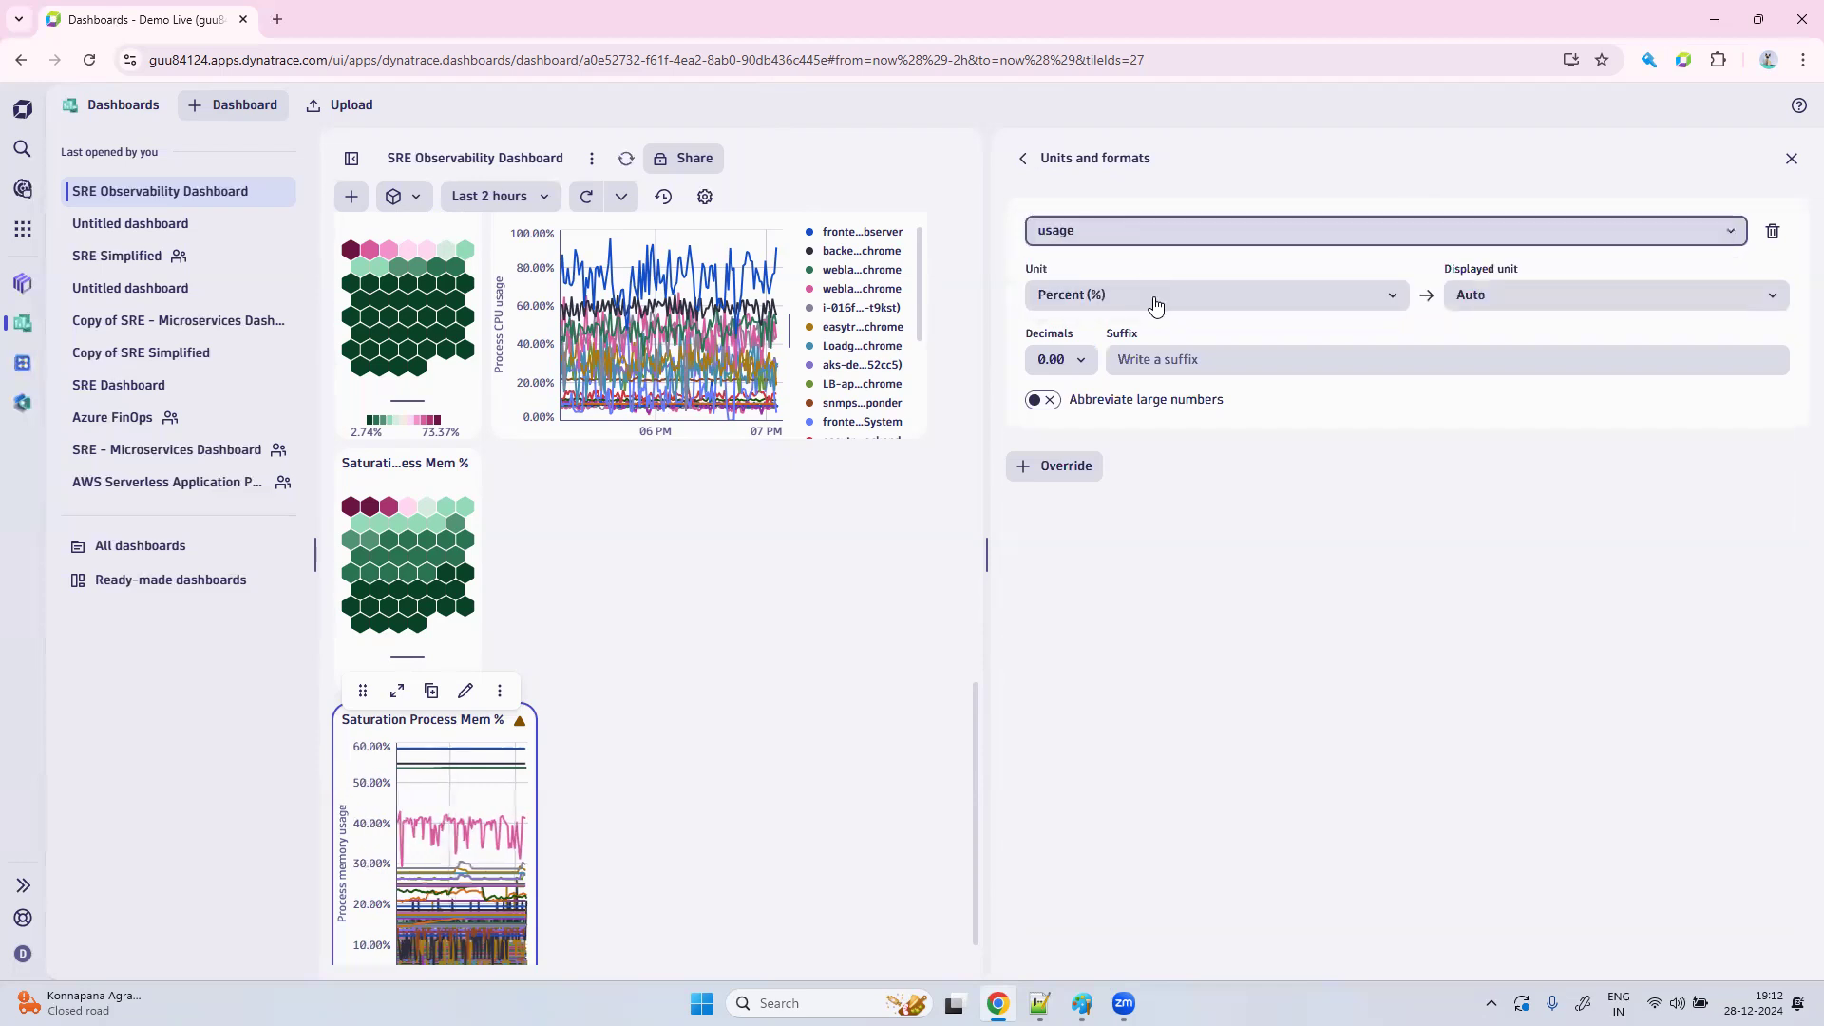
left_click(1602, 306)
left_click(1264, 570)
left_click(1082, 364)
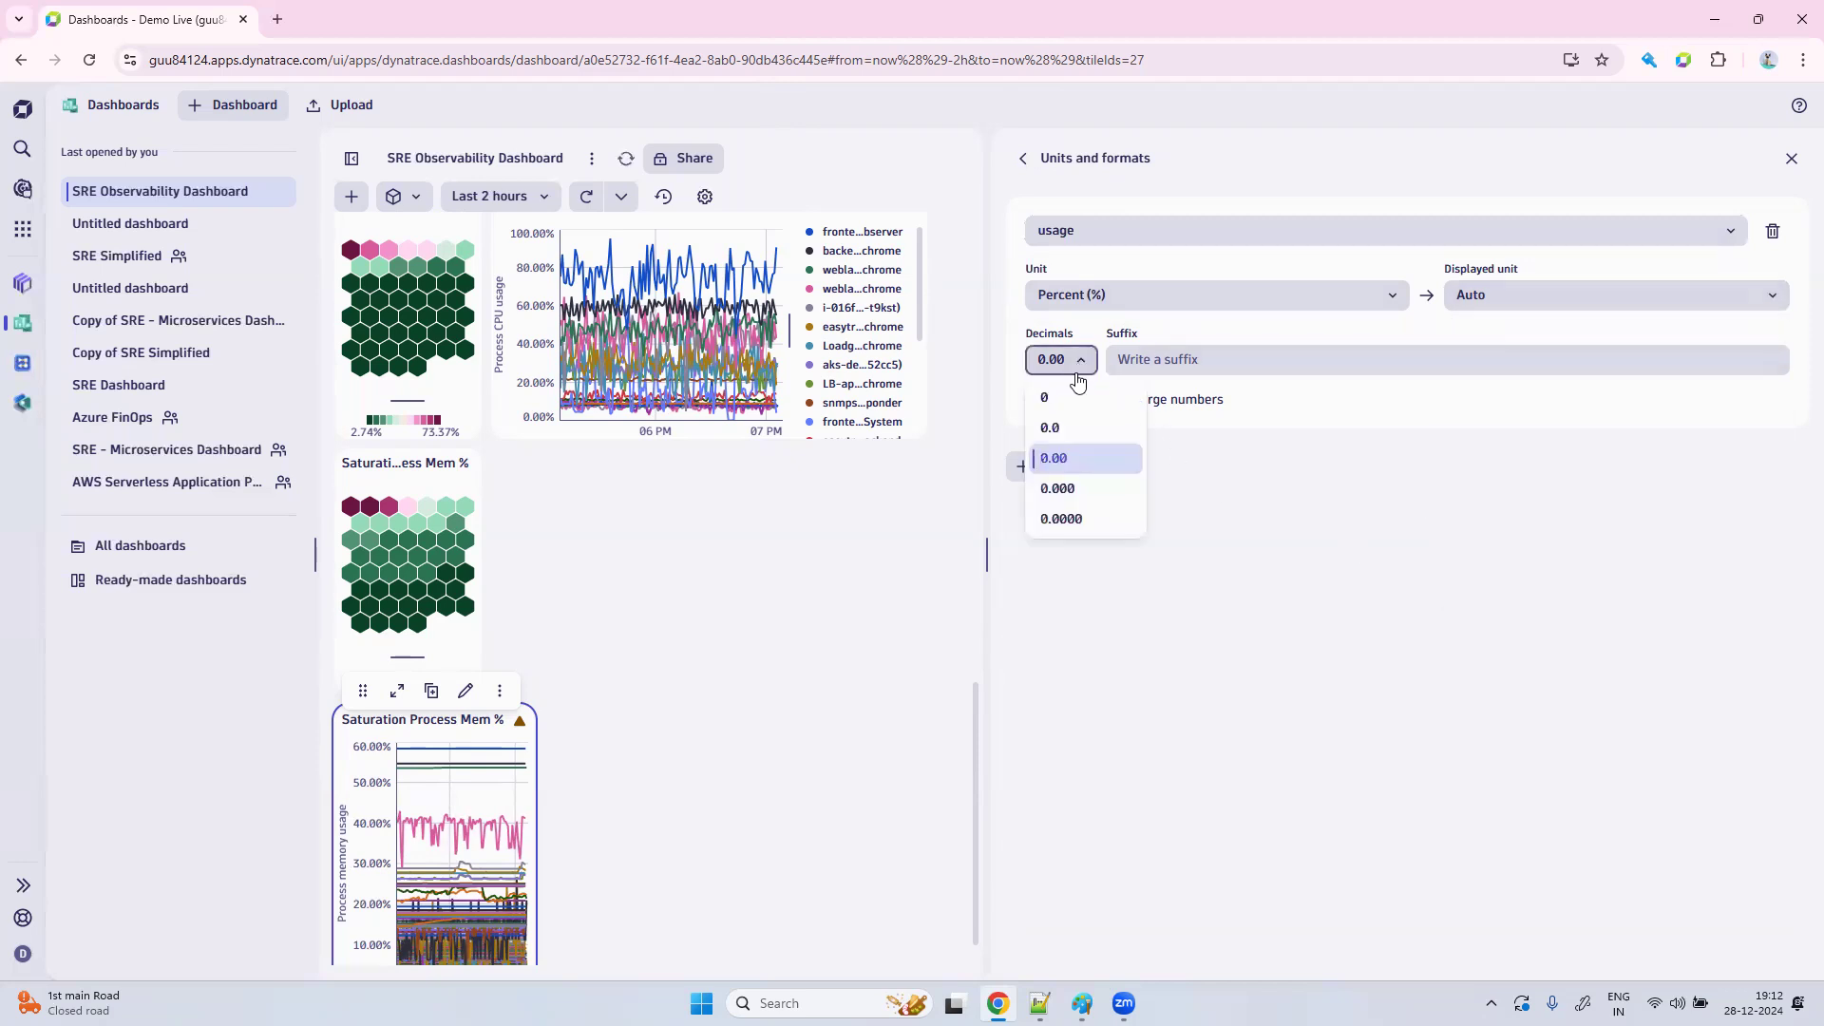
left_click(1075, 458)
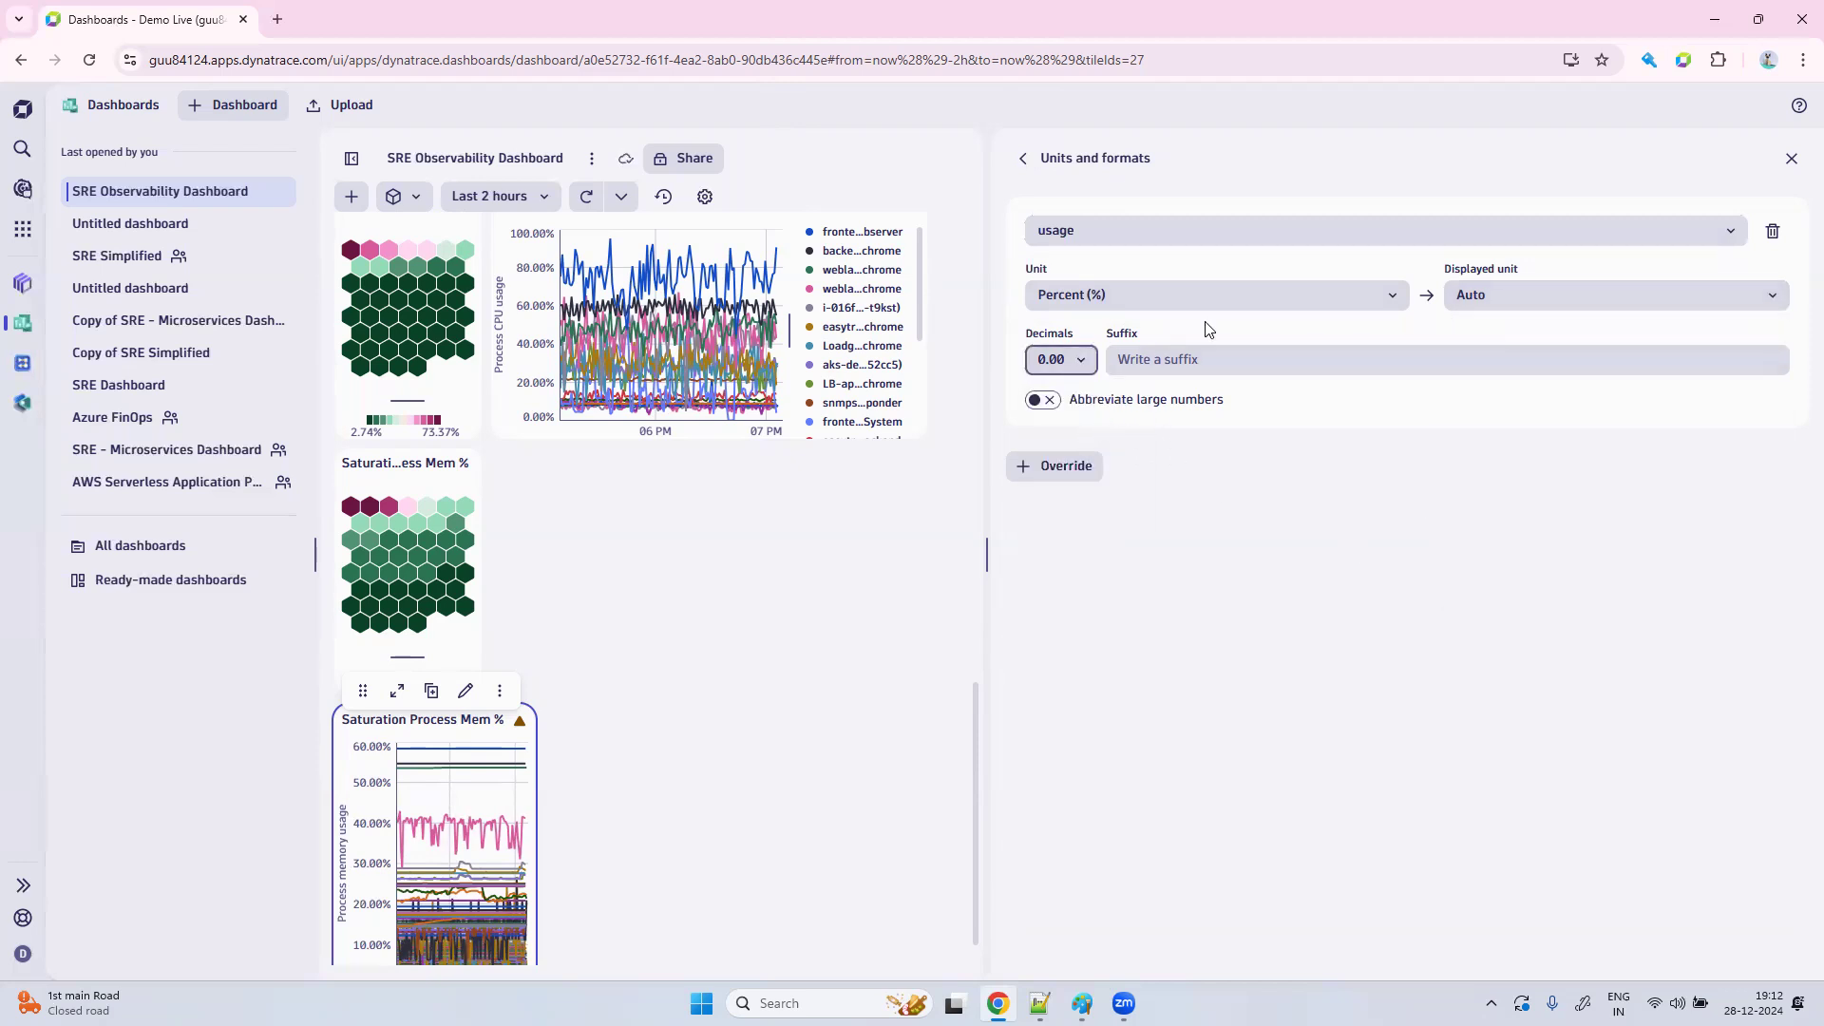
left_click(1792, 160)
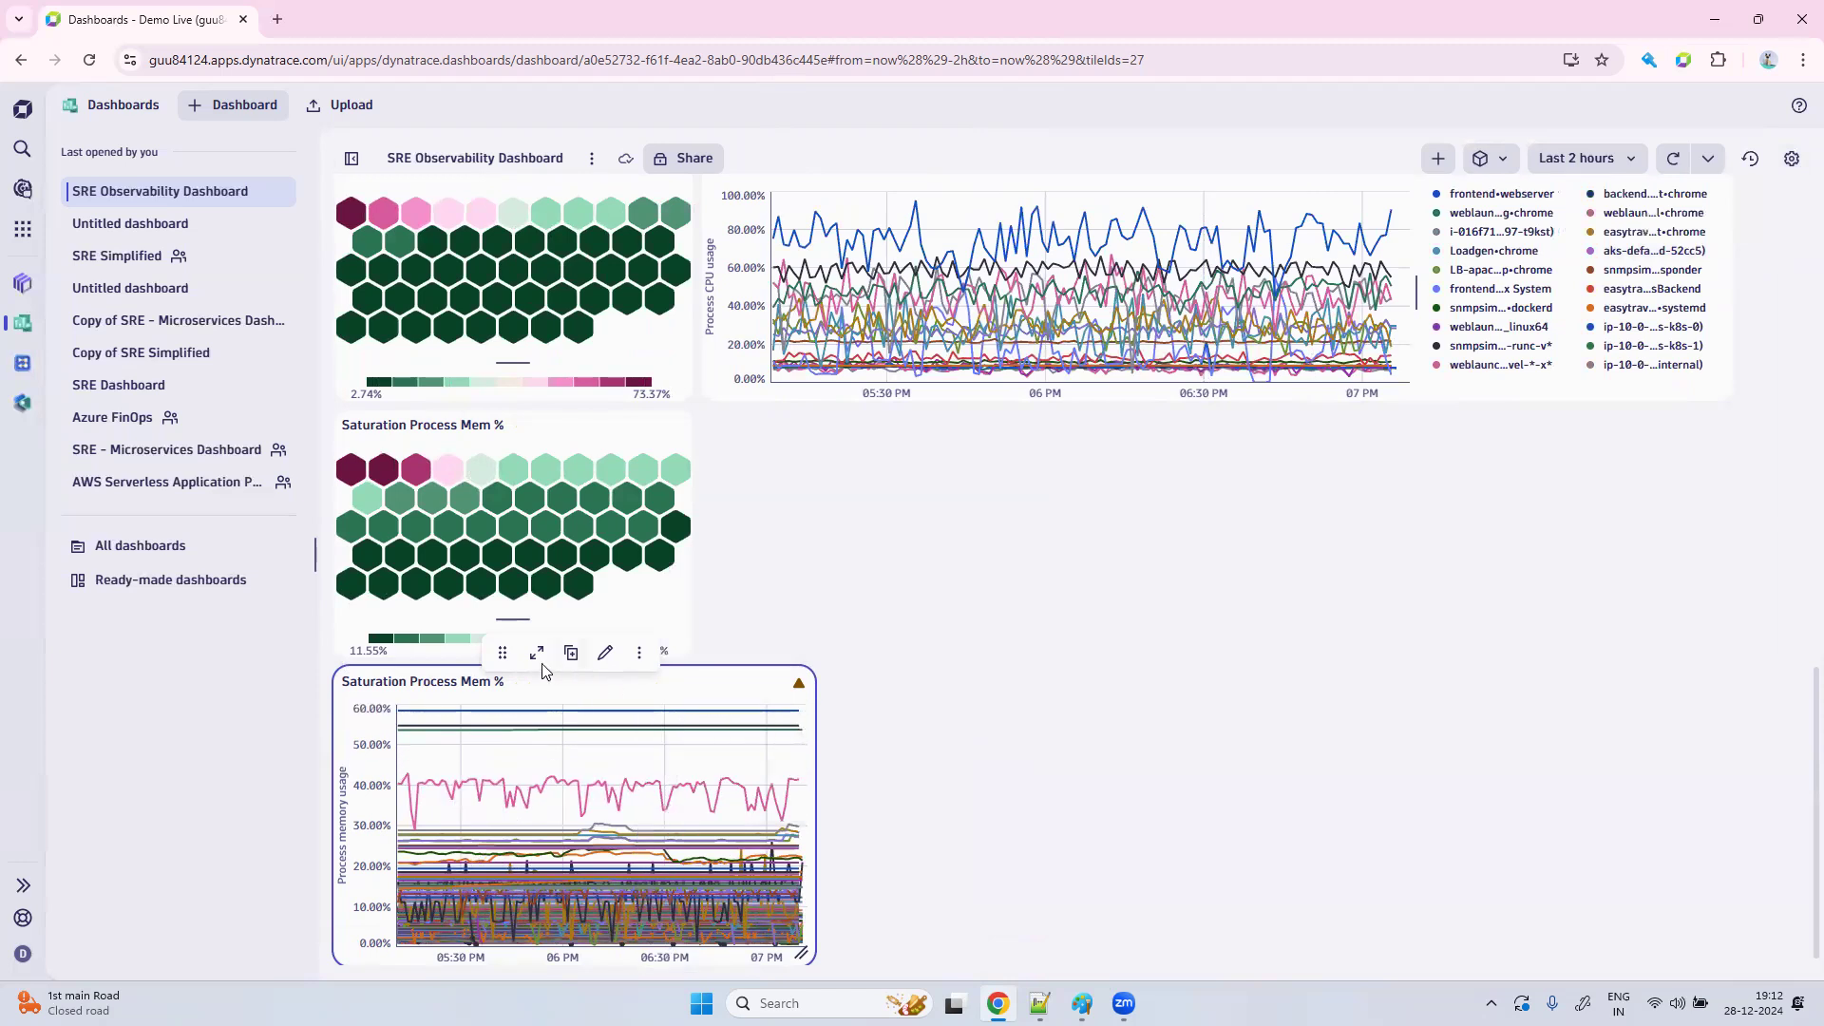
Move the Saturation Process Mem % line chart beside its honeycomb tile and widen it across the row.
left_click_drag(490, 655, 870, 496)
left_click_drag(845, 669, 865, 650)
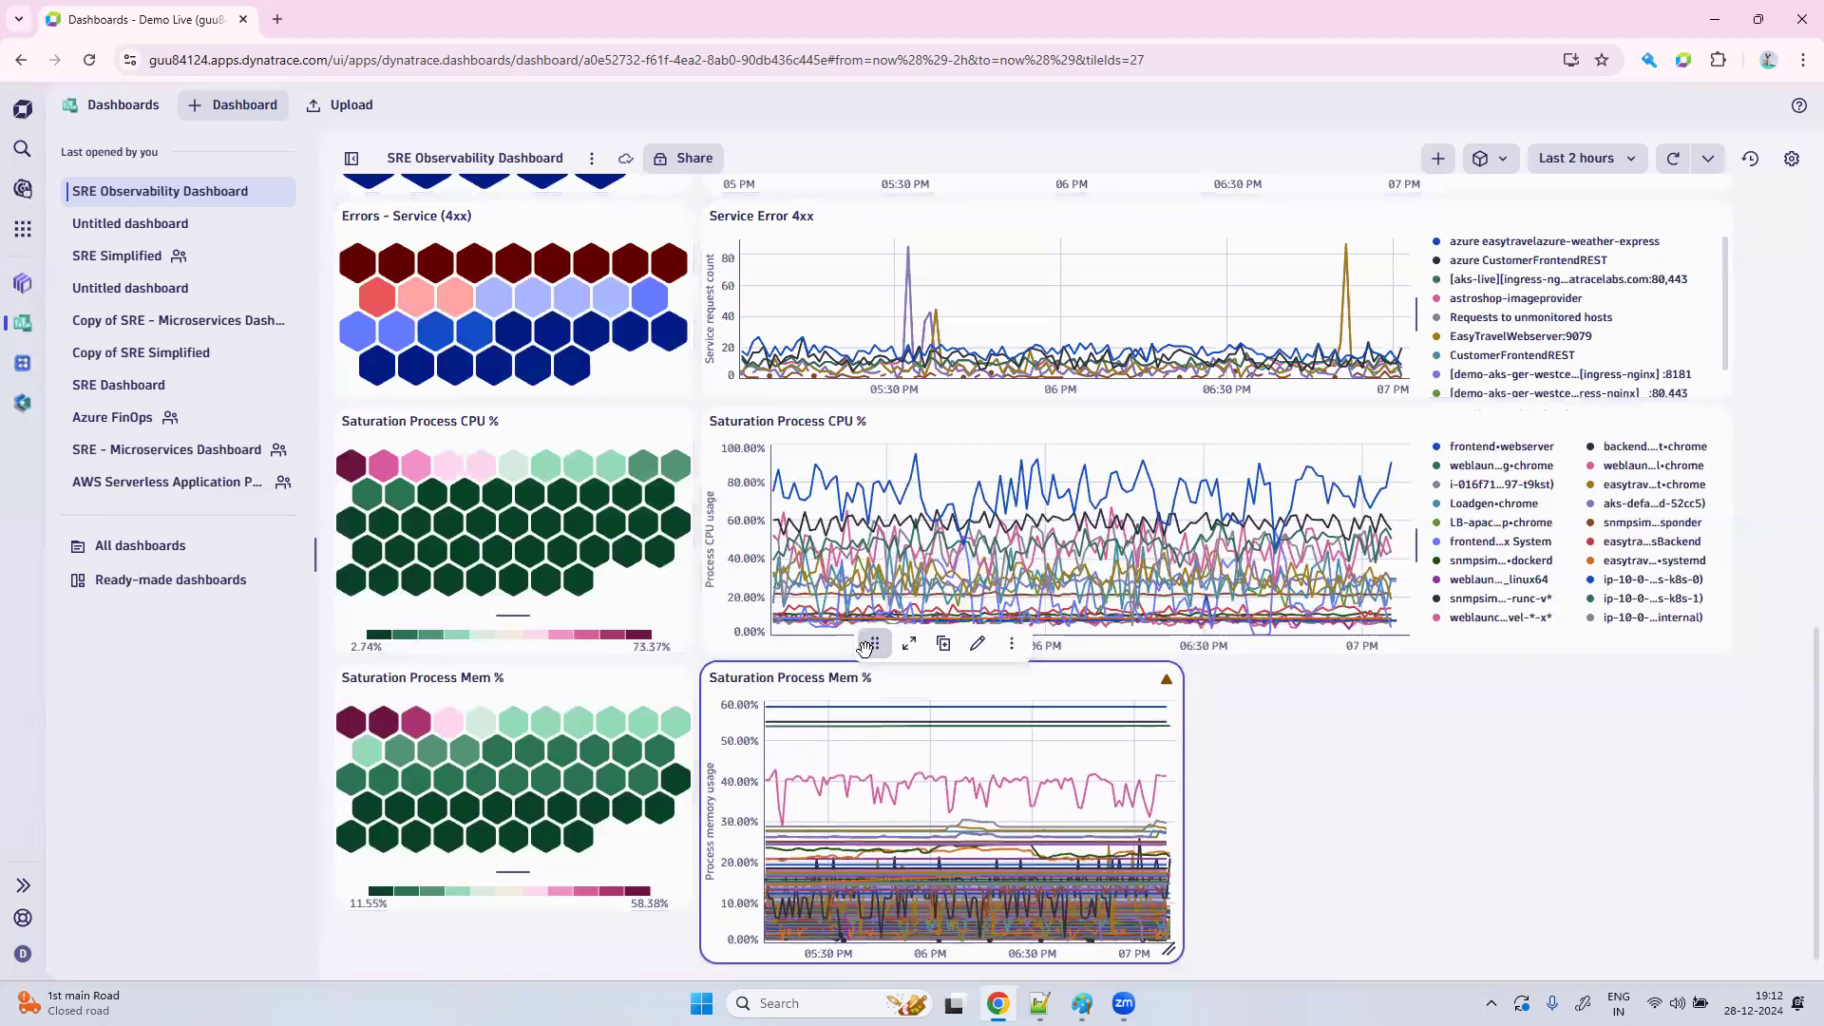
left_click_drag(1168, 948, 1661, 926)
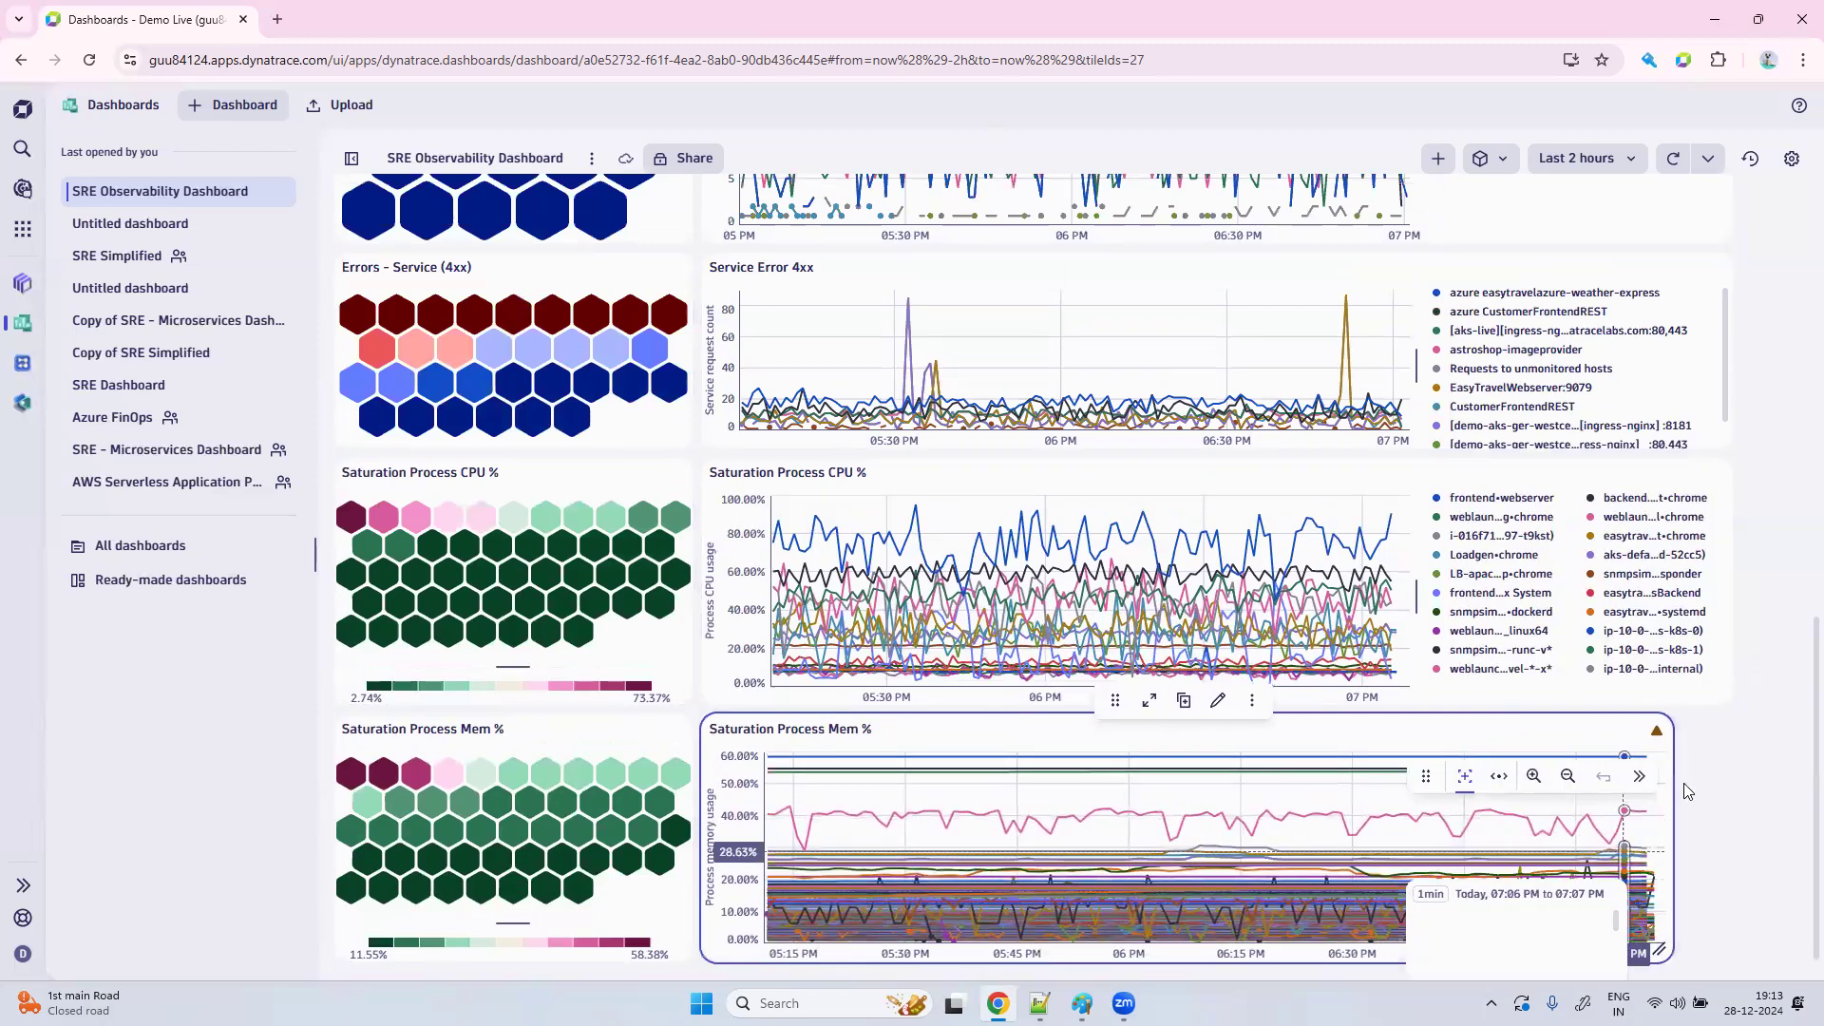
Review the data mapping, X-axis, legend, color and threshold settings of the Saturation Process Mem % line chart.
left_click(1219, 702)
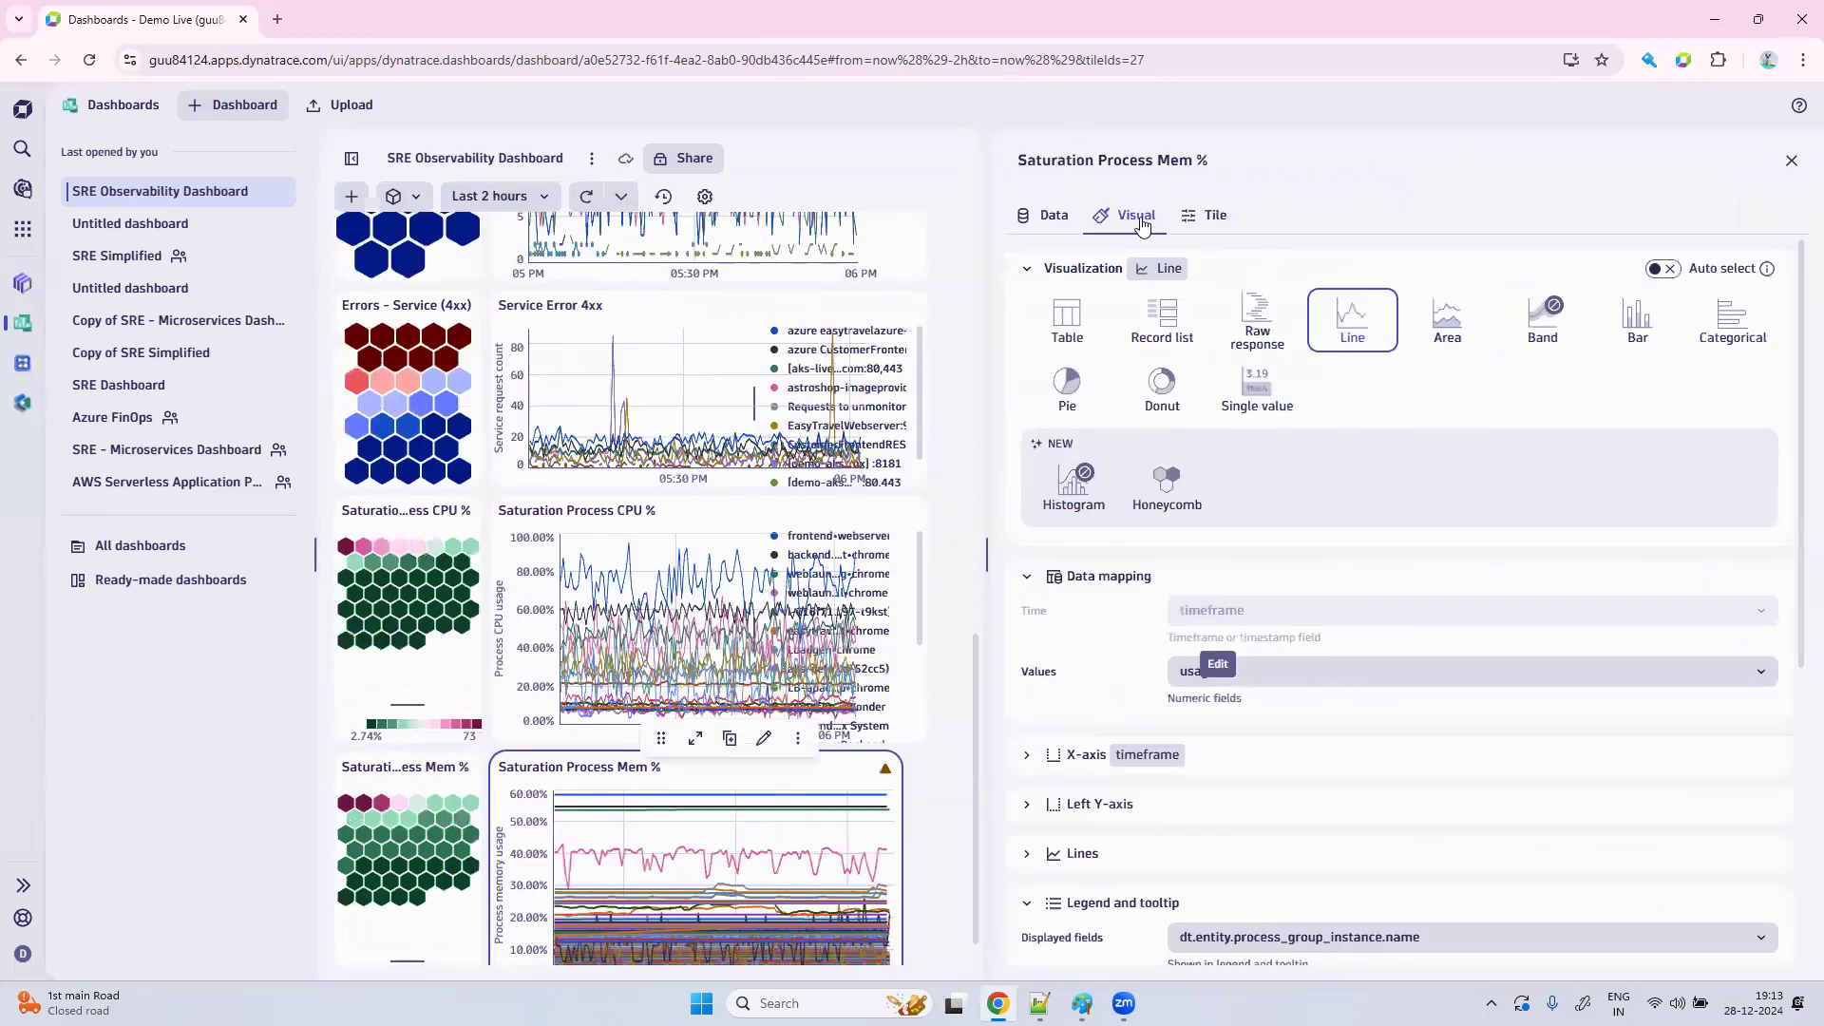
scroll(1475, 652, "down", 3)
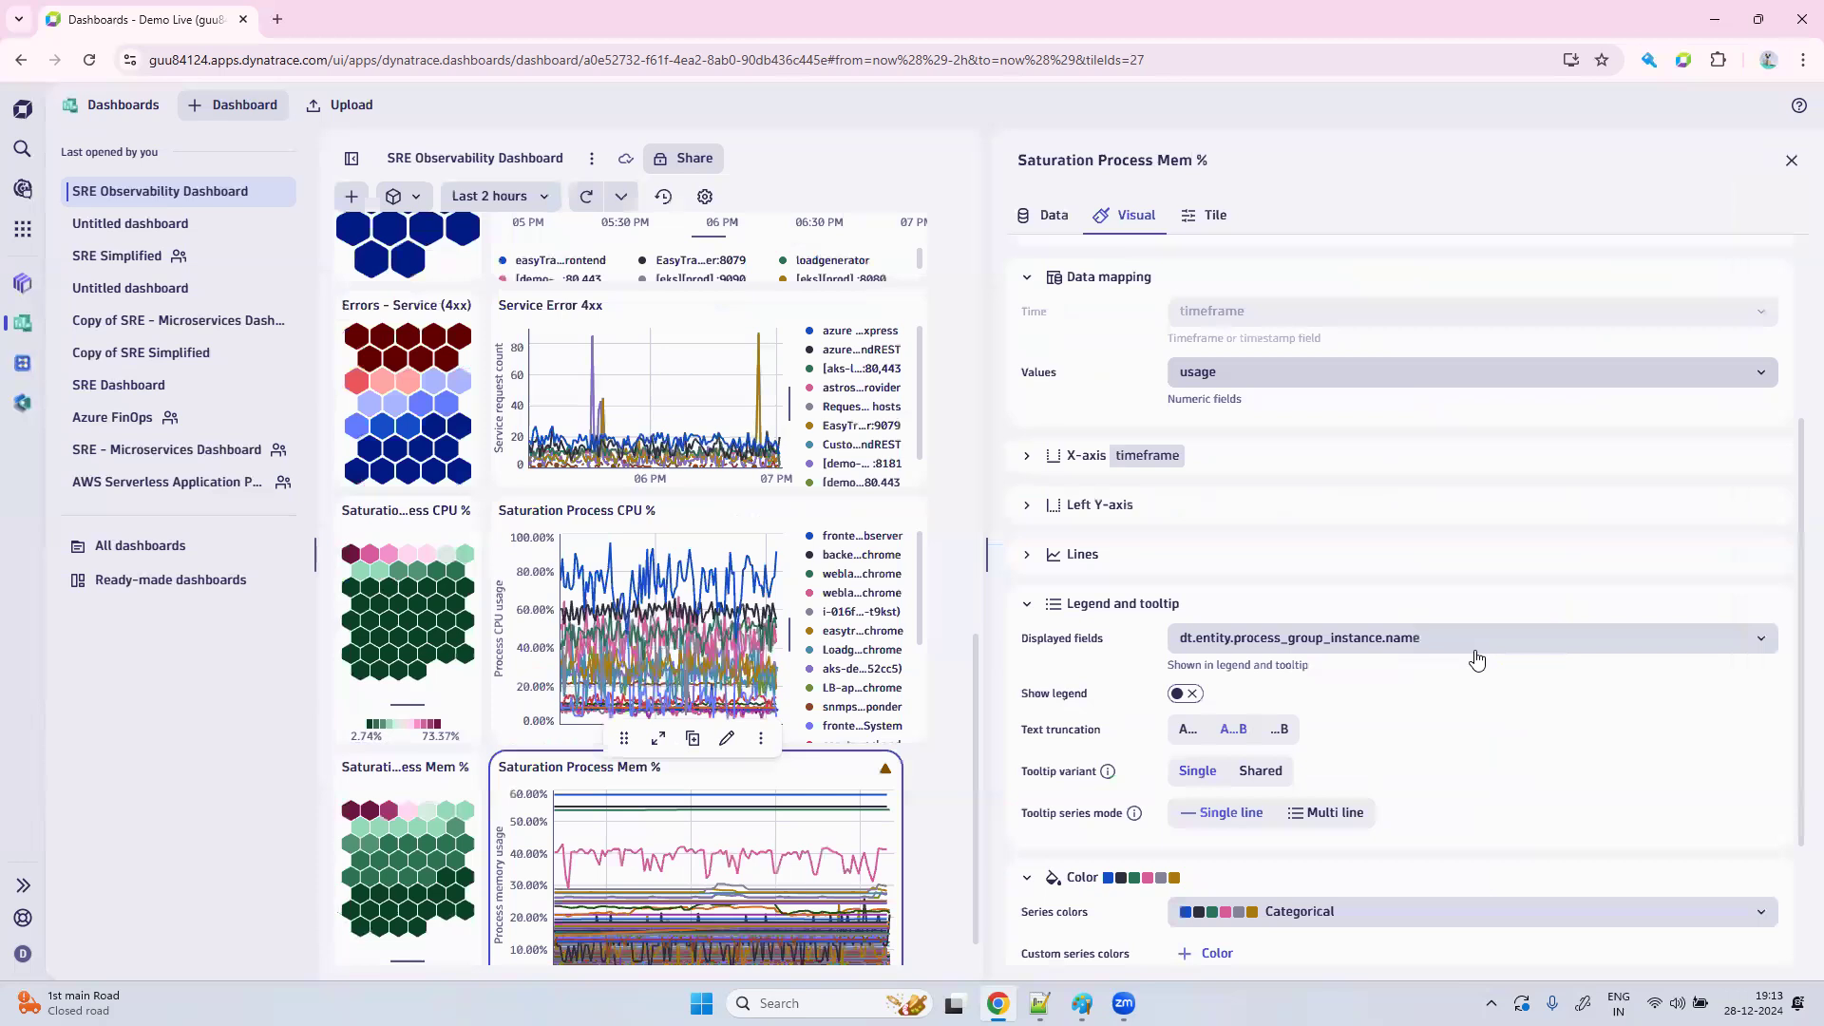
scroll(1476, 659, "up", 3)
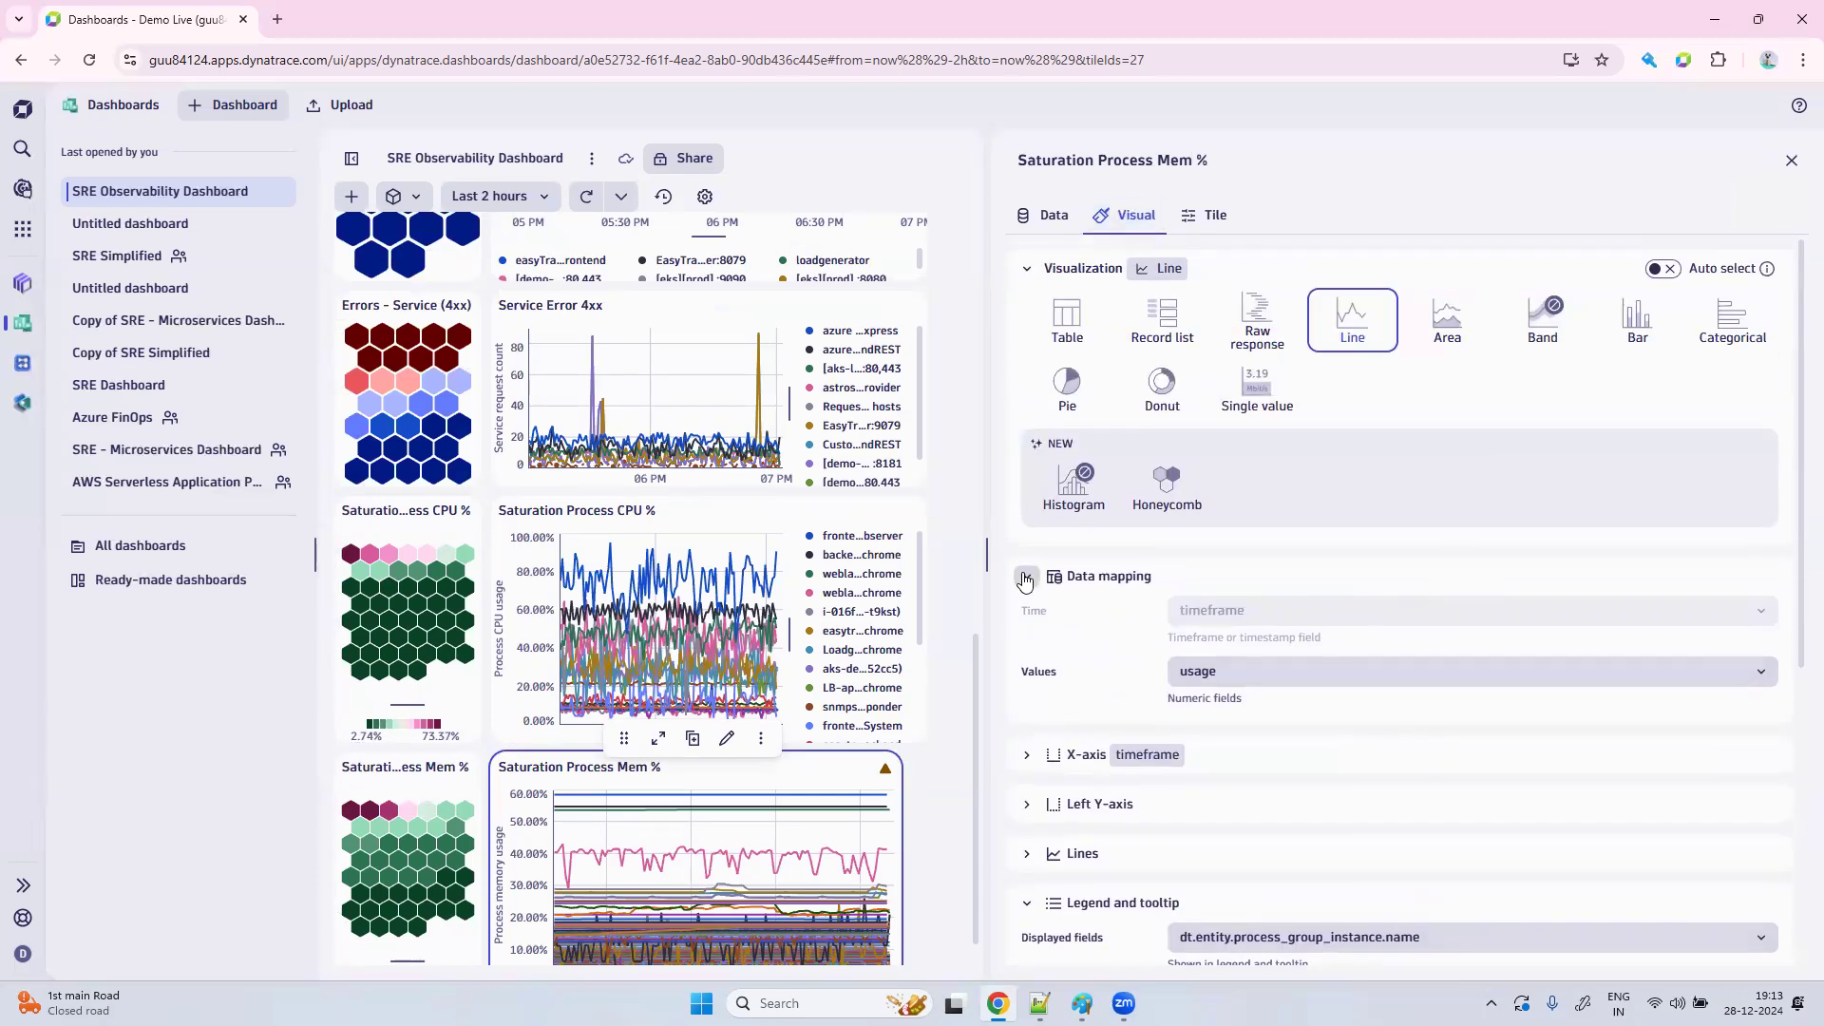
left_click(1025, 578)
scroll(1349, 778, "down", 2)
scroll(1367, 777, "down", 3)
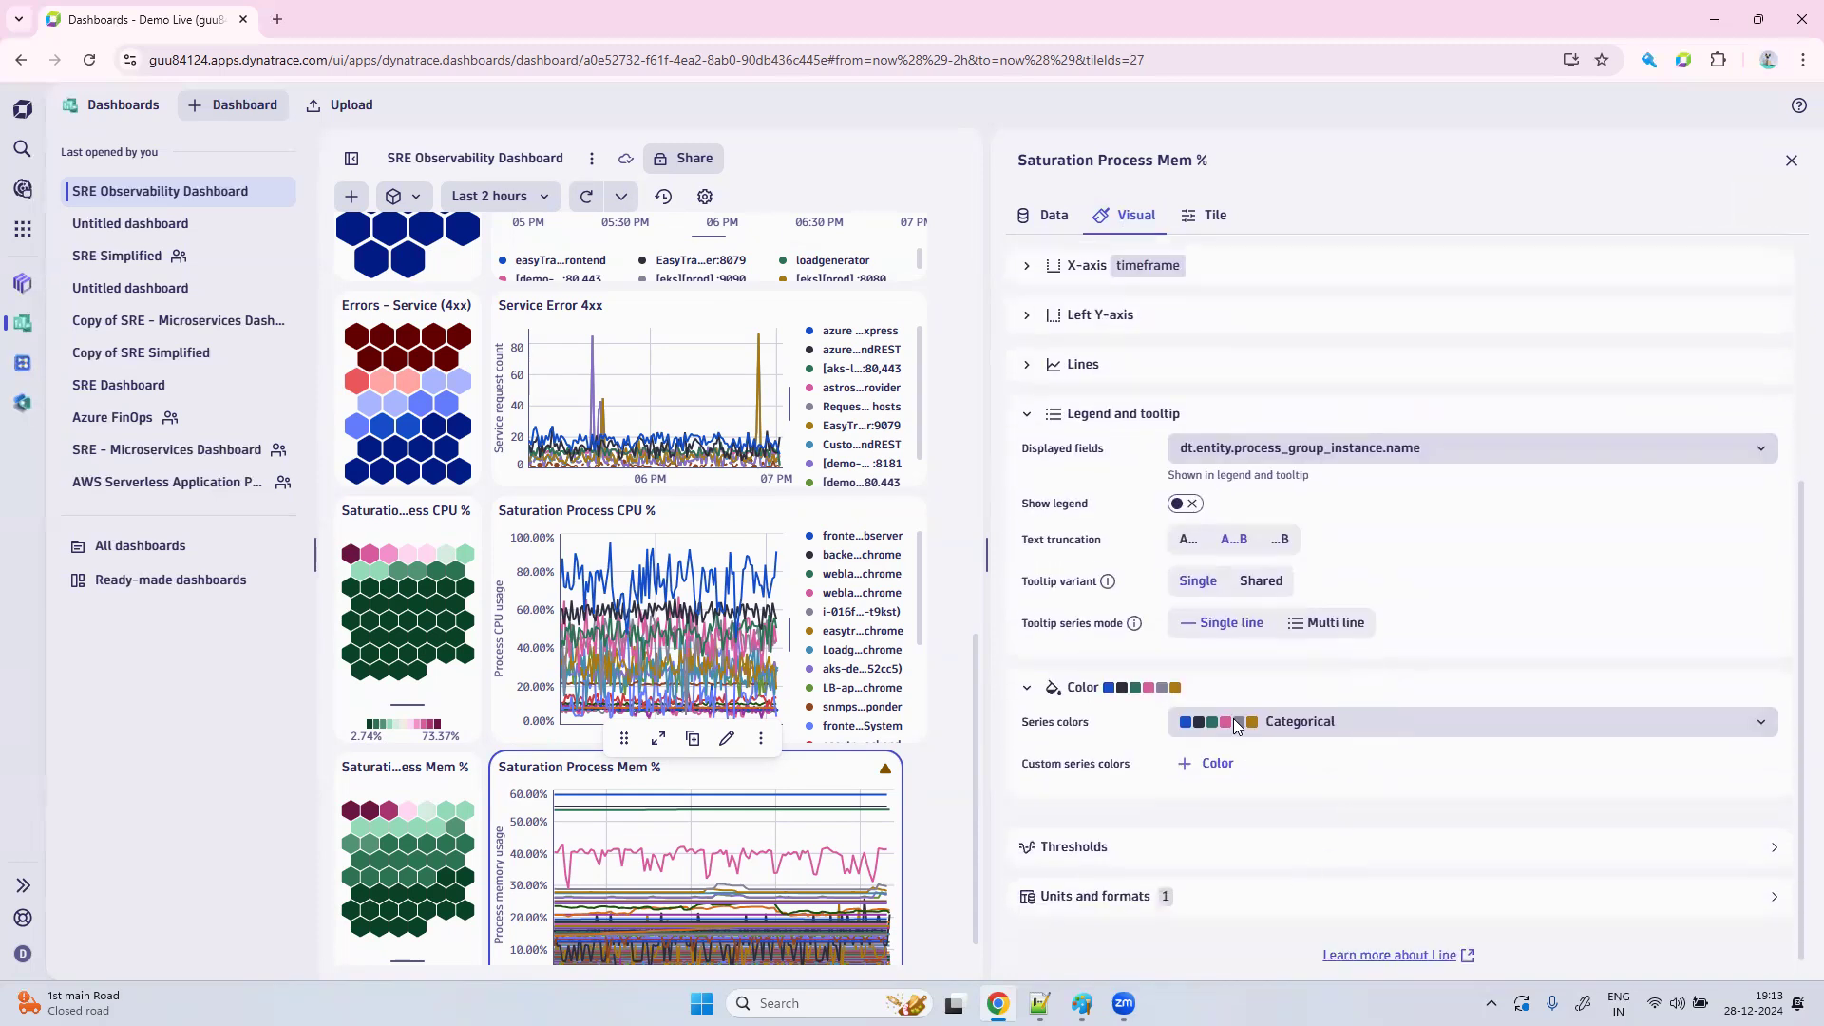
scroll(1238, 727, "up", 2)
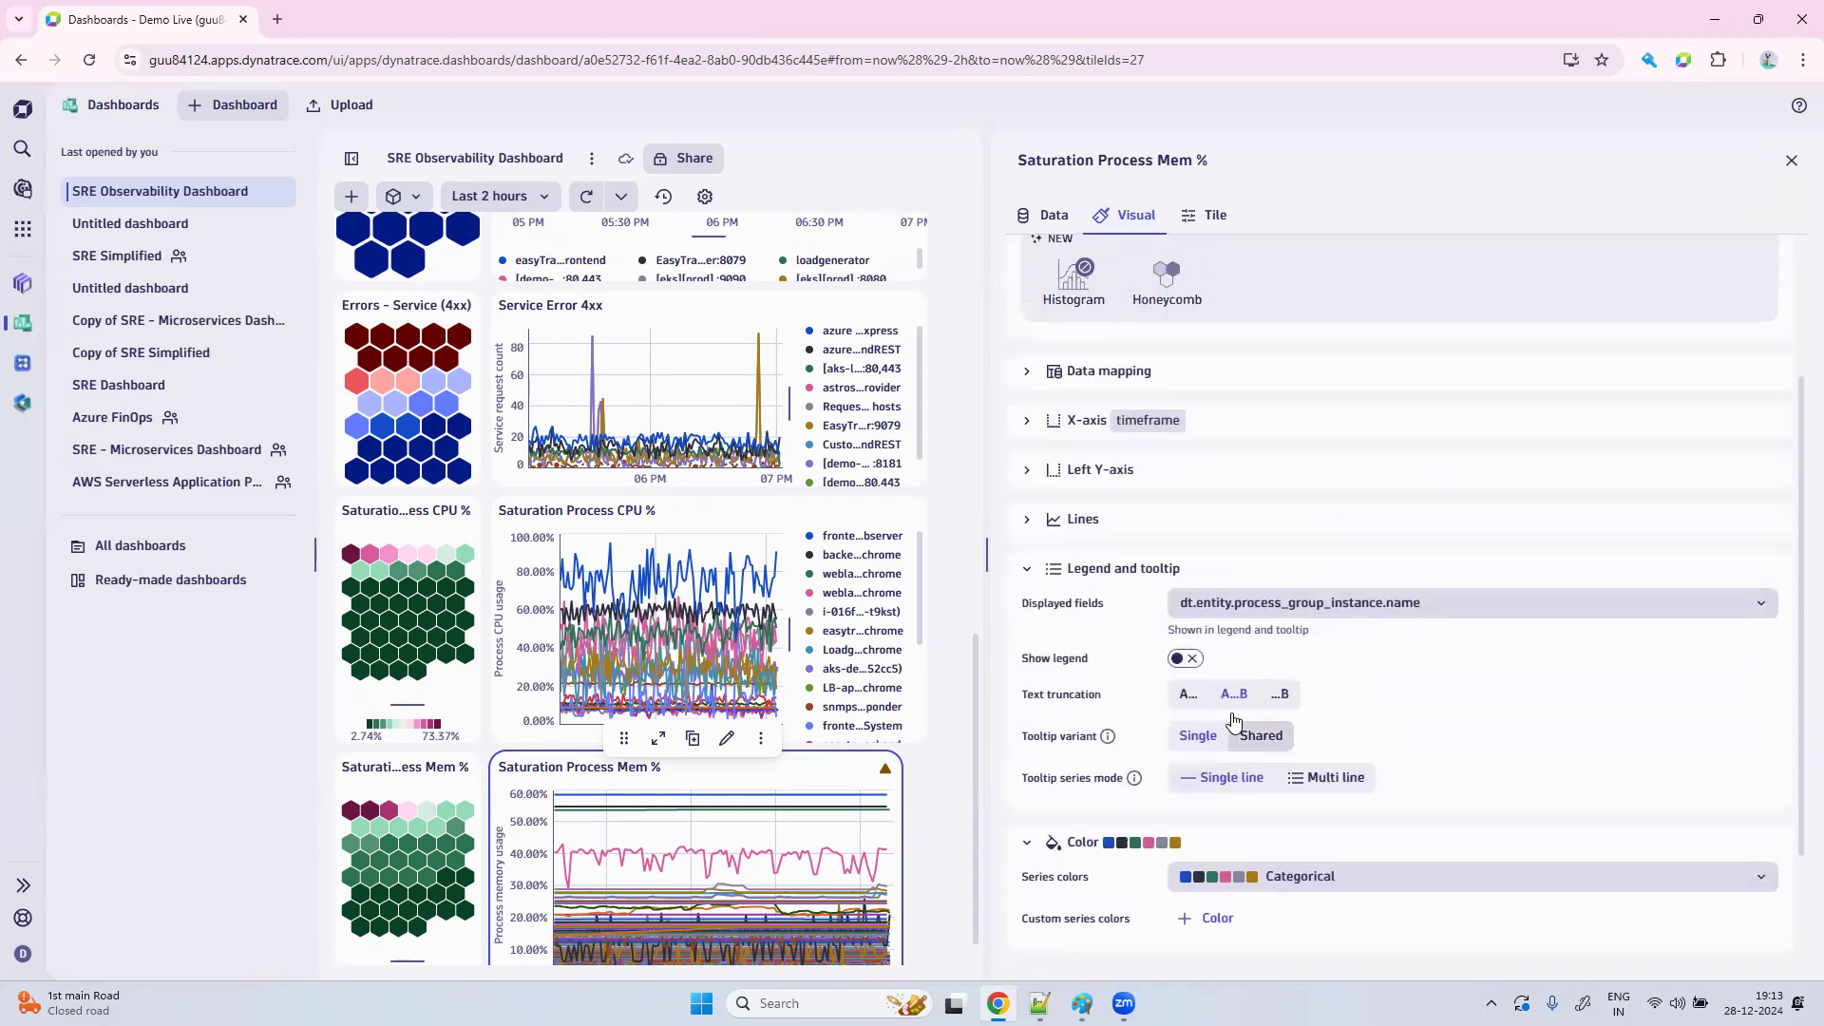
left_click(1029, 433)
left_click(1028, 384)
left_click(1028, 385)
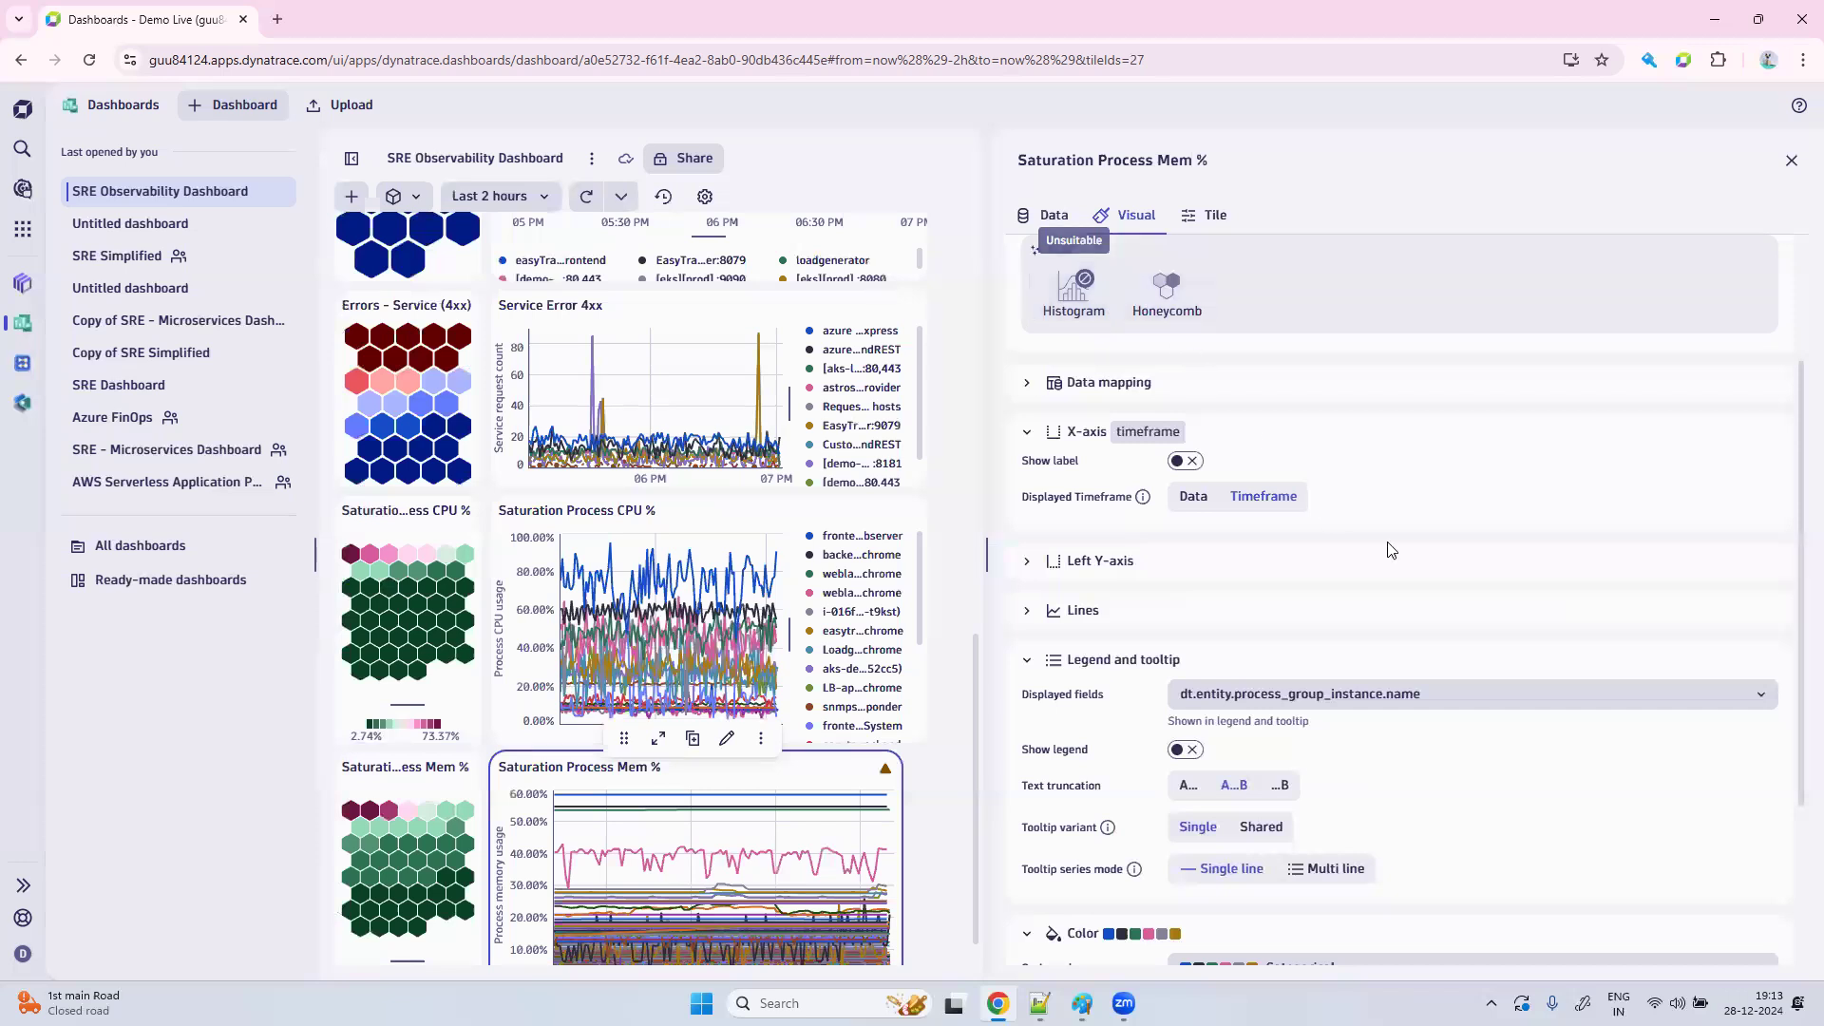
scroll(1320, 608, "down", 3)
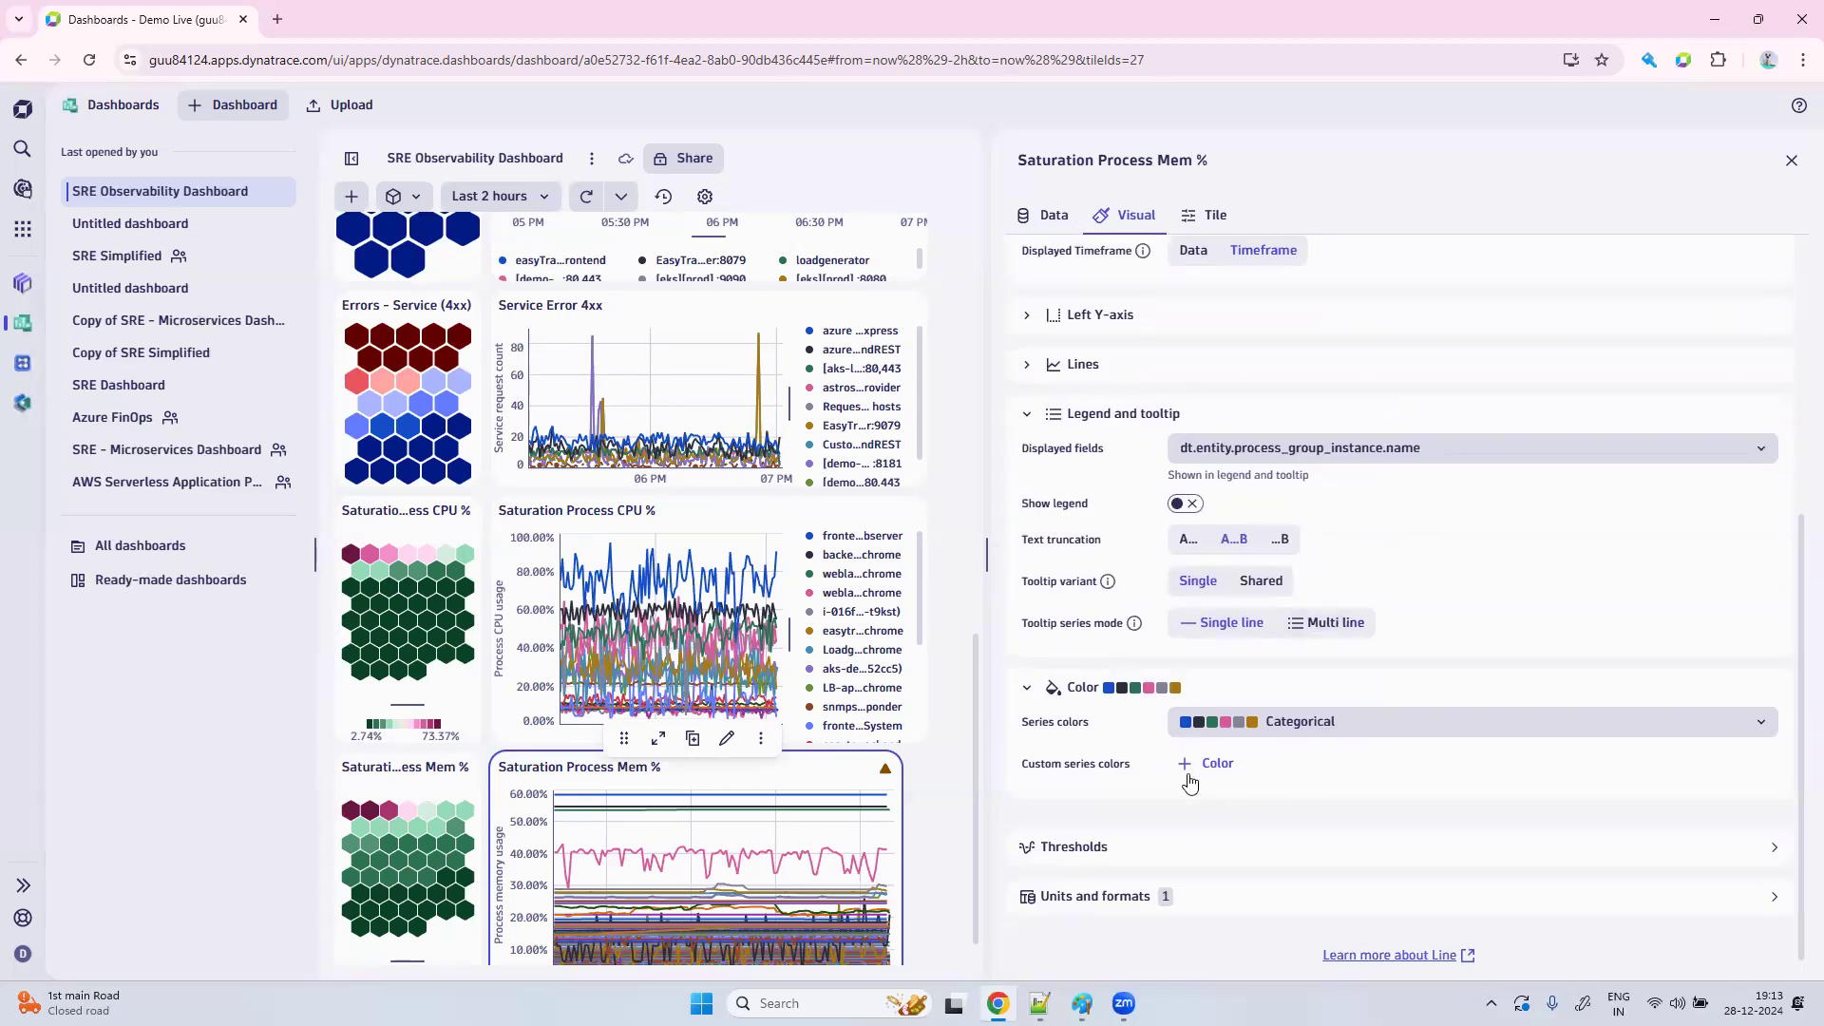
left_click(1109, 857)
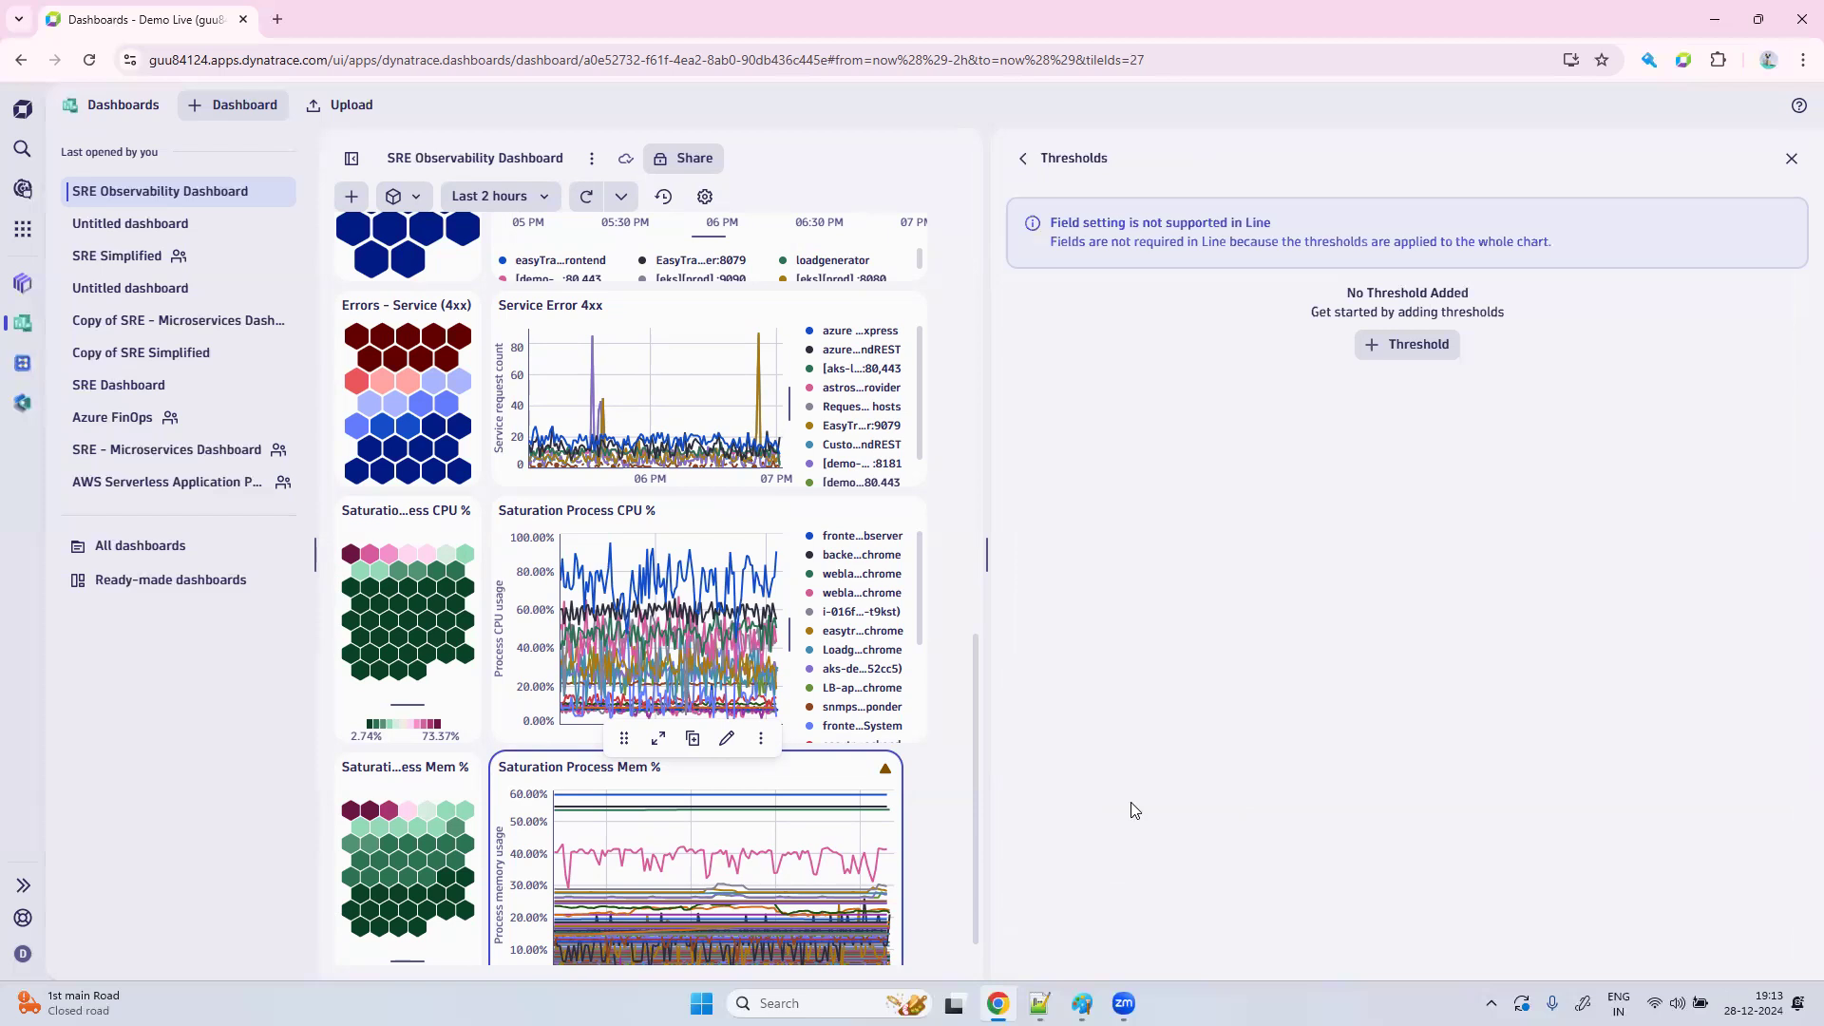
left_click(1024, 157)
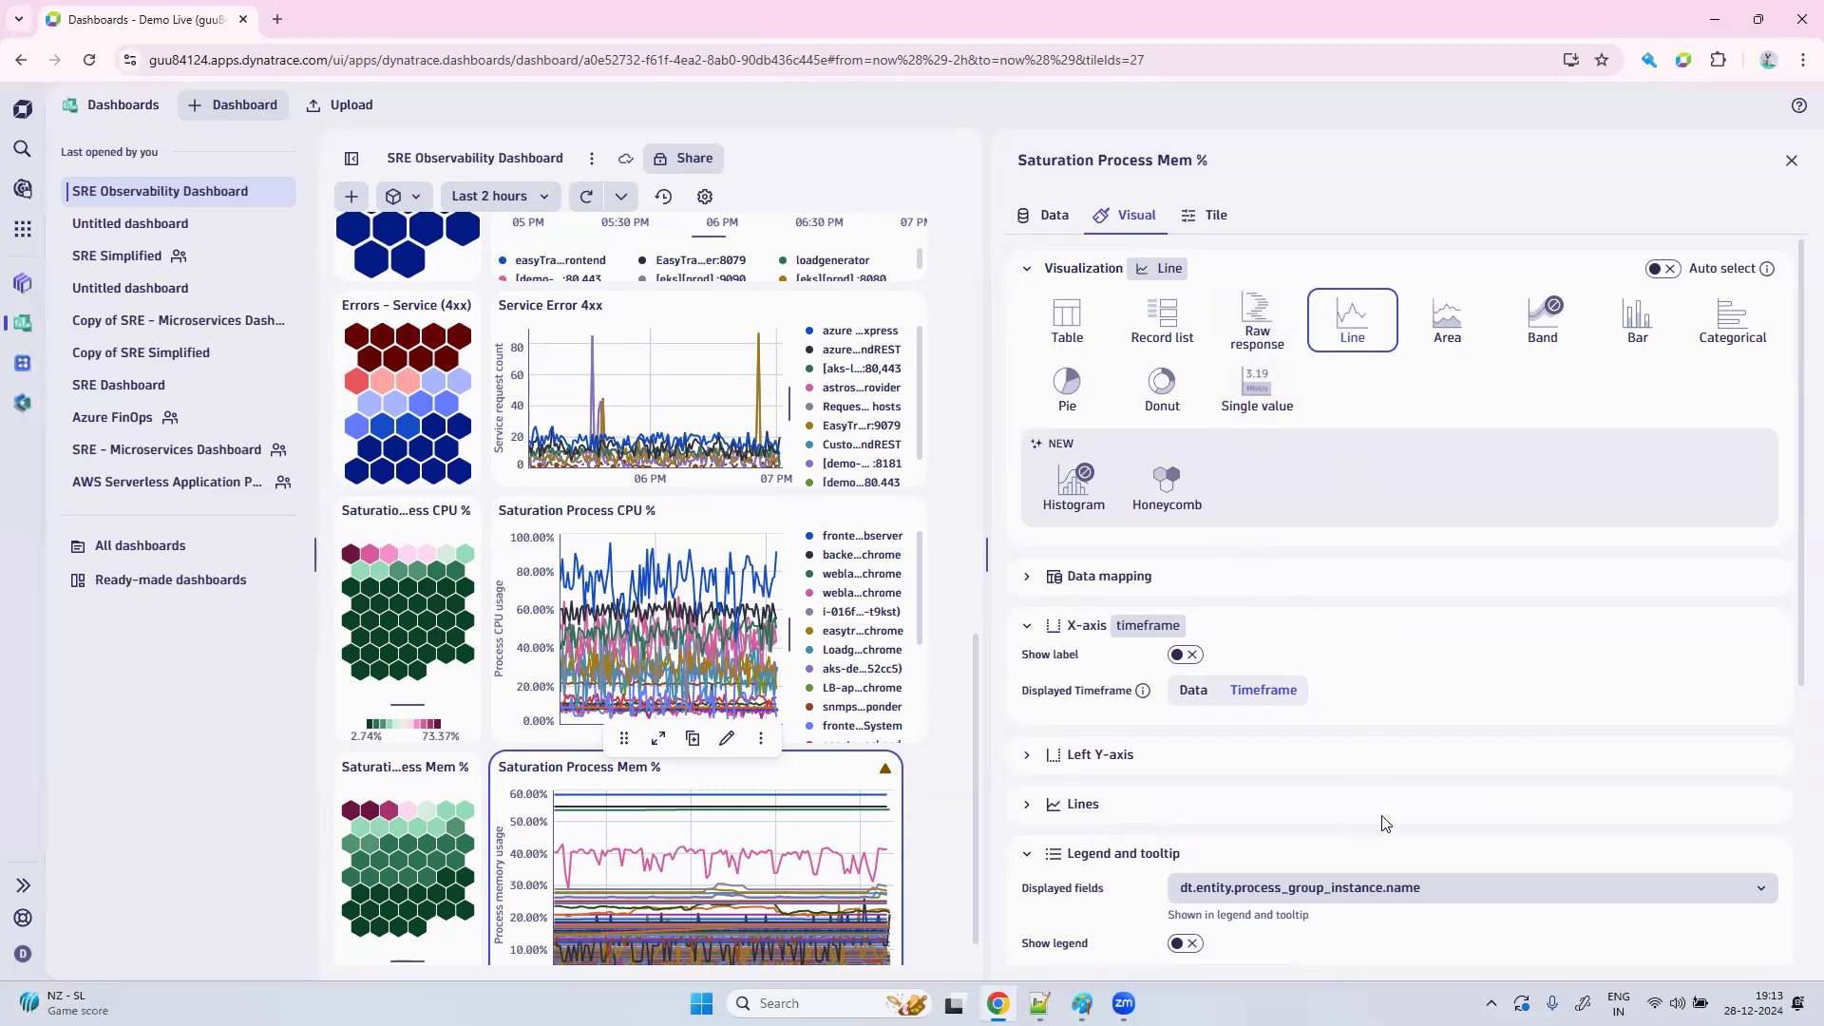
Show the legend on the Saturation Process Mem % line chart.
scroll(1520, 775, "down", 1)
scroll(1520, 775, "down", 2)
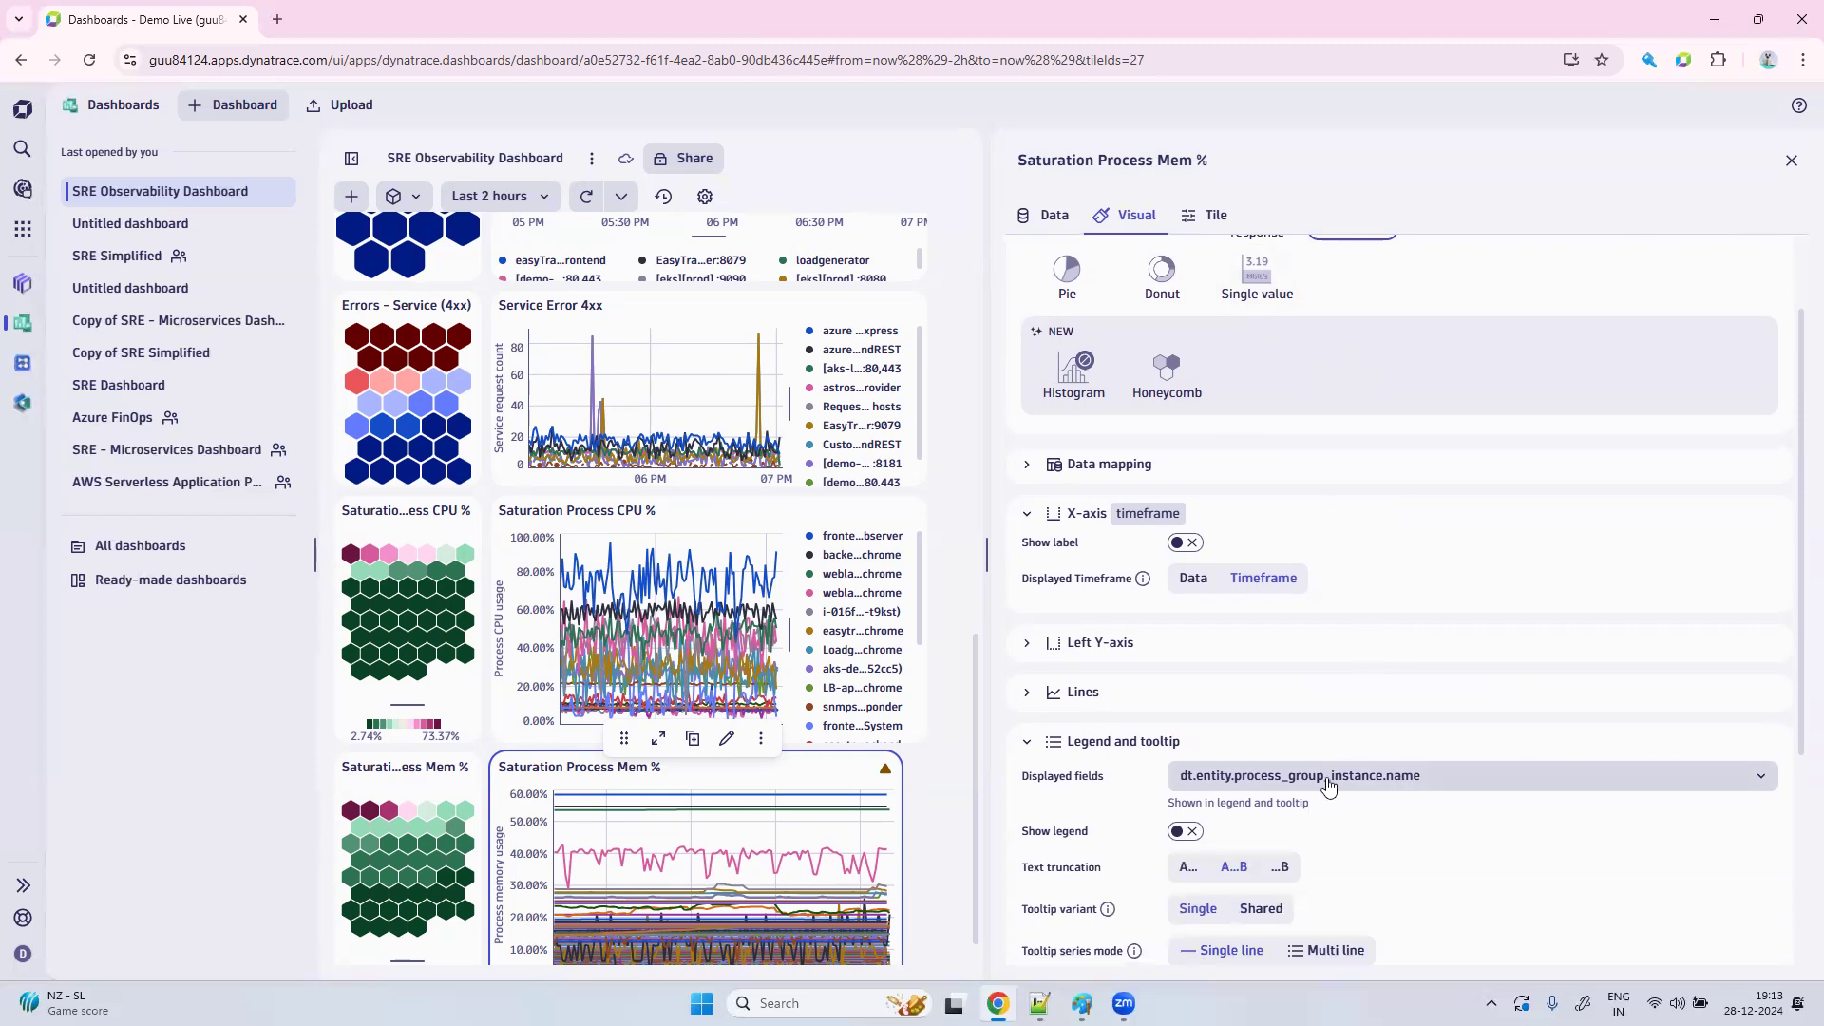
left_click(1187, 833)
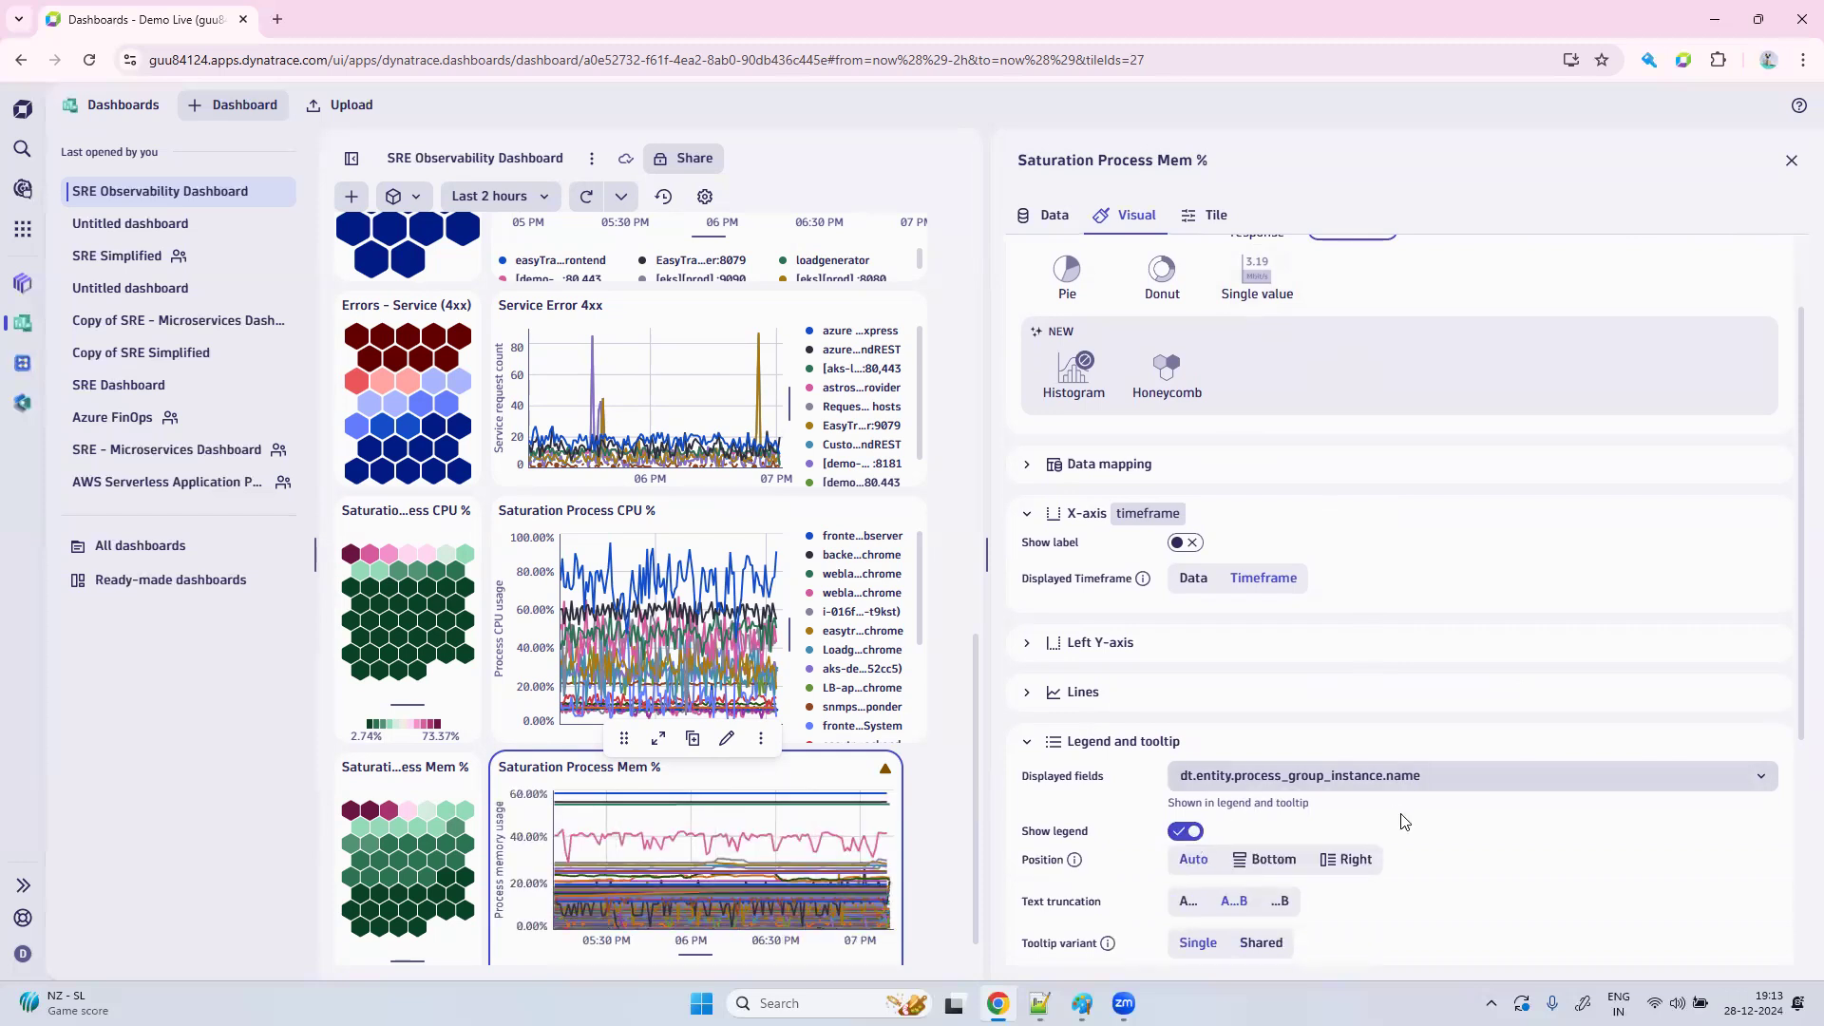
scroll(1404, 817, "down", 7)
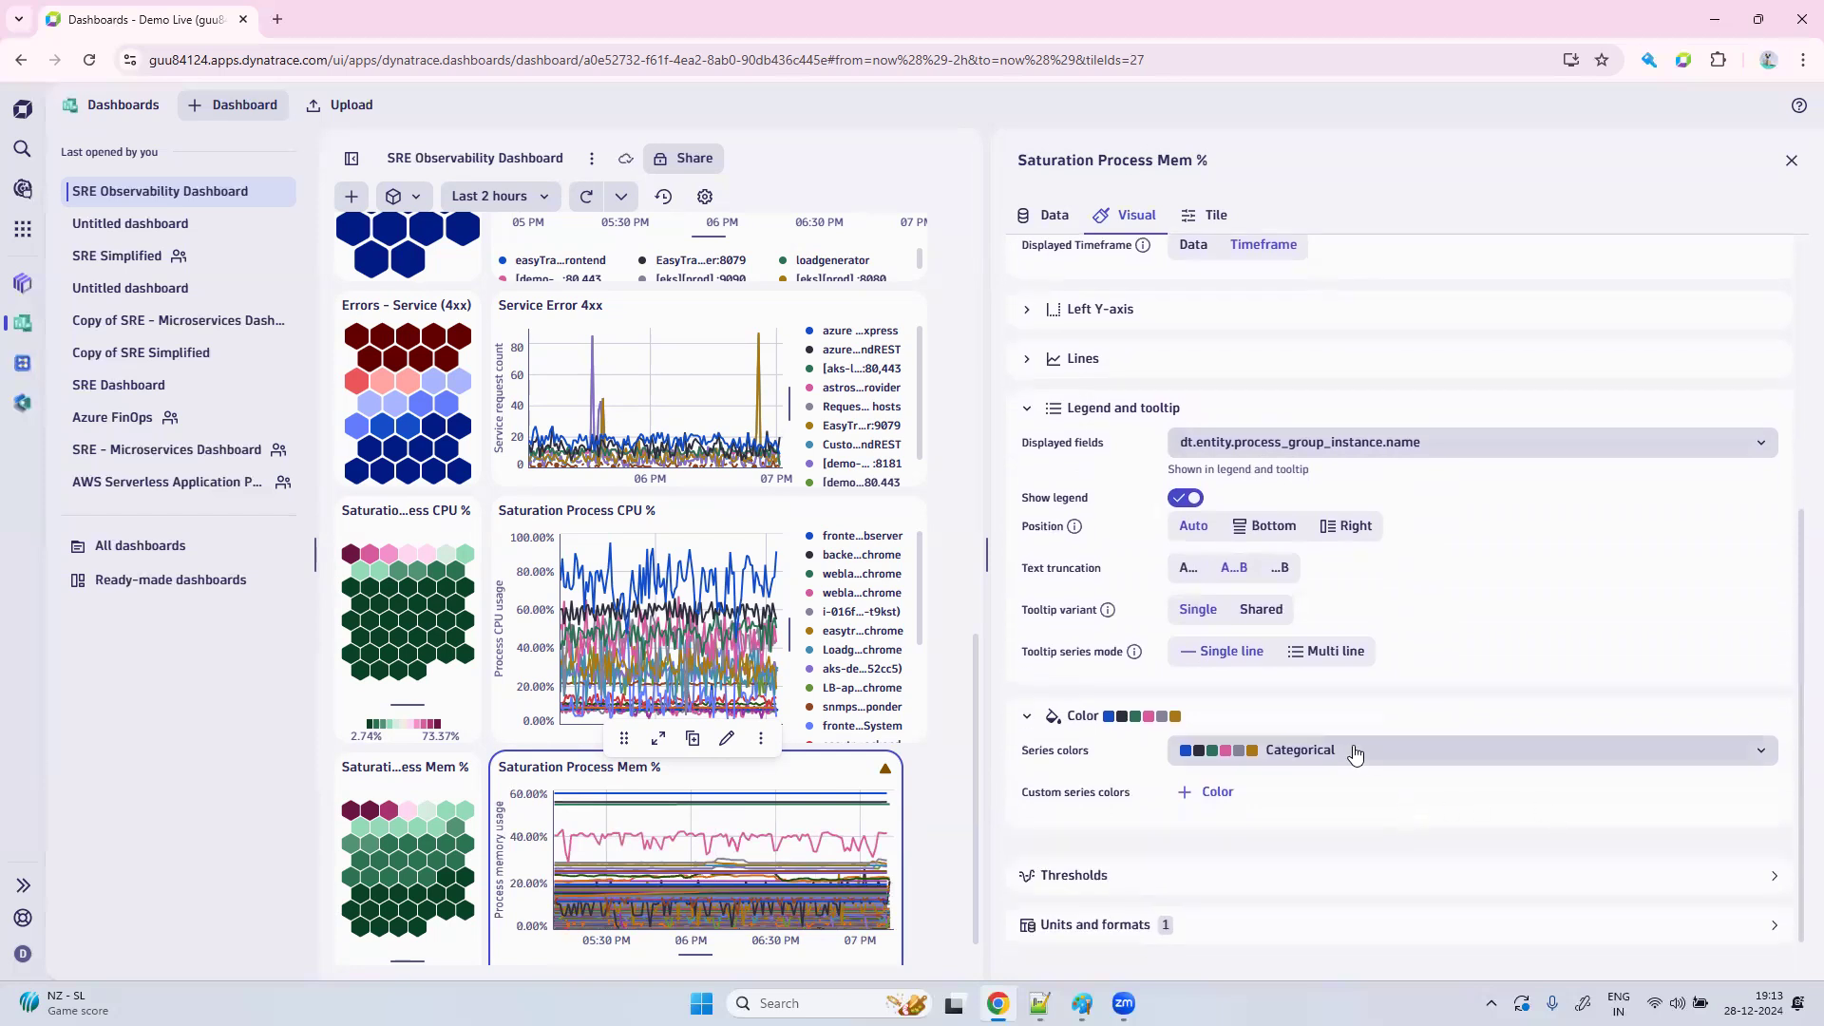
scroll(1377, 595, "up", 2)
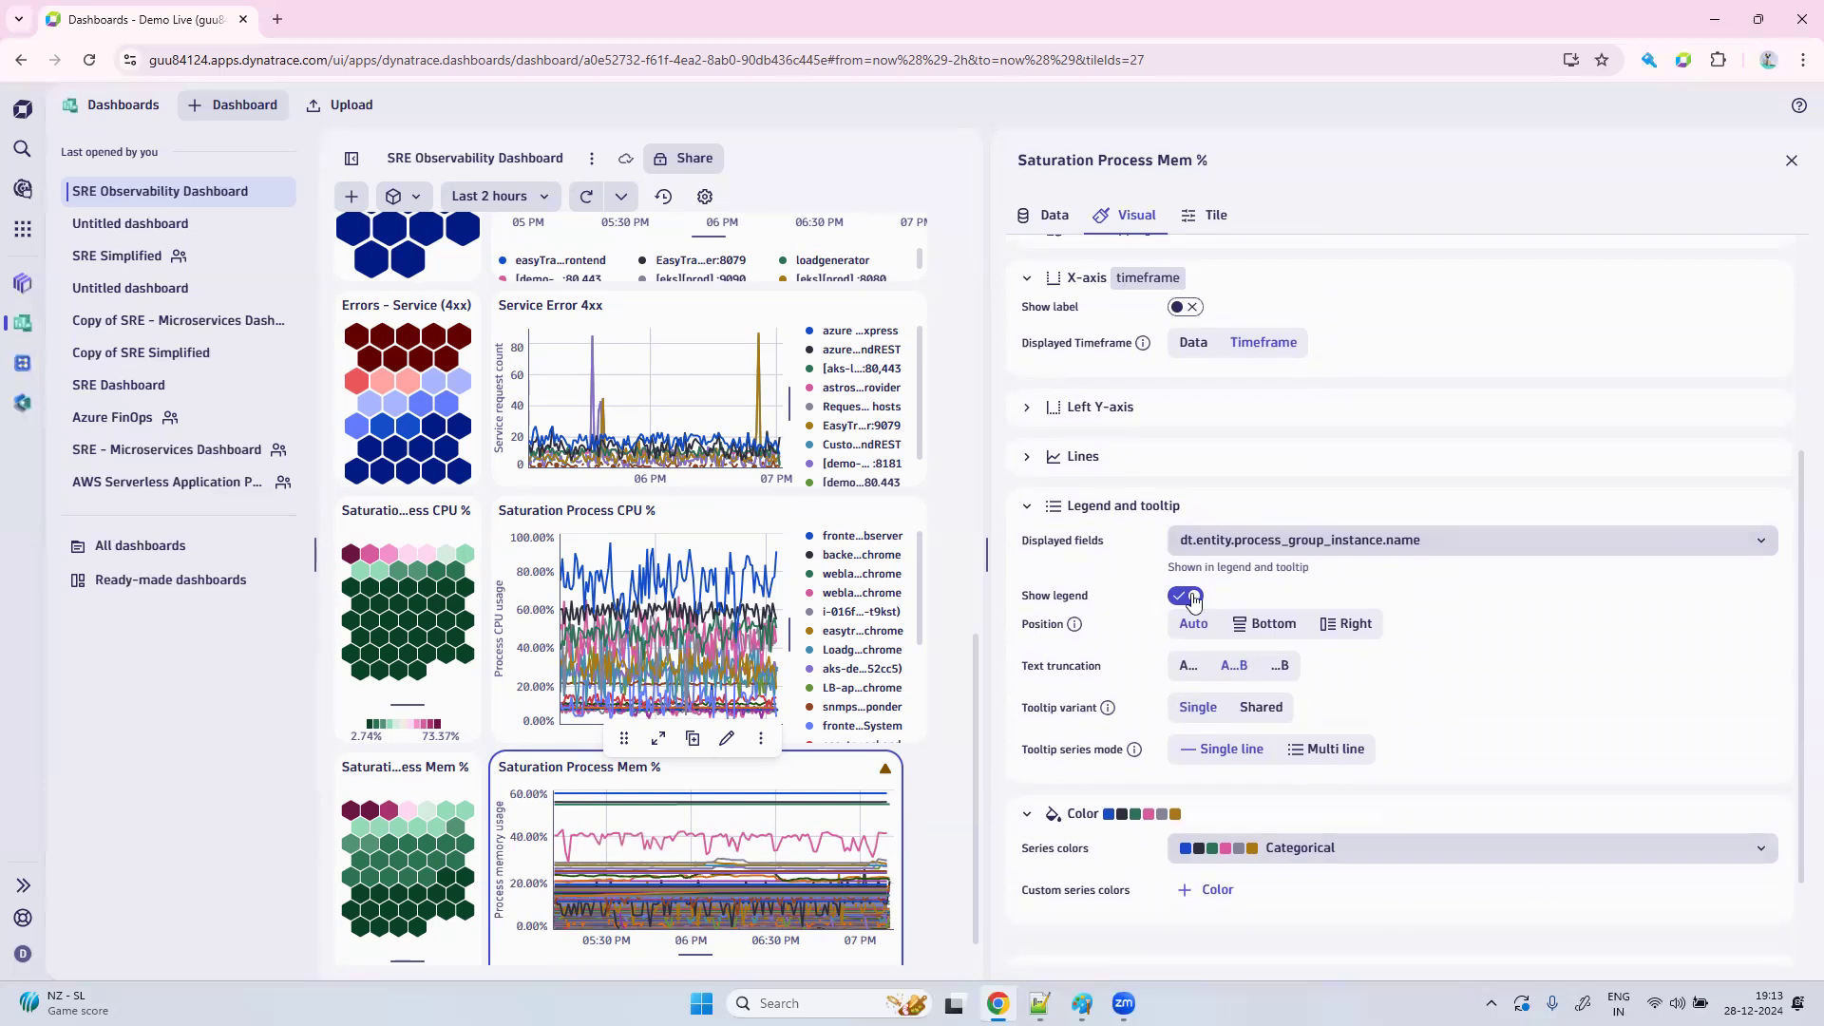
Make dt.entity.process_group_instance the only displayed legend field of the memory line chart, with the legend position set to Auto.
left_click(1340, 540)
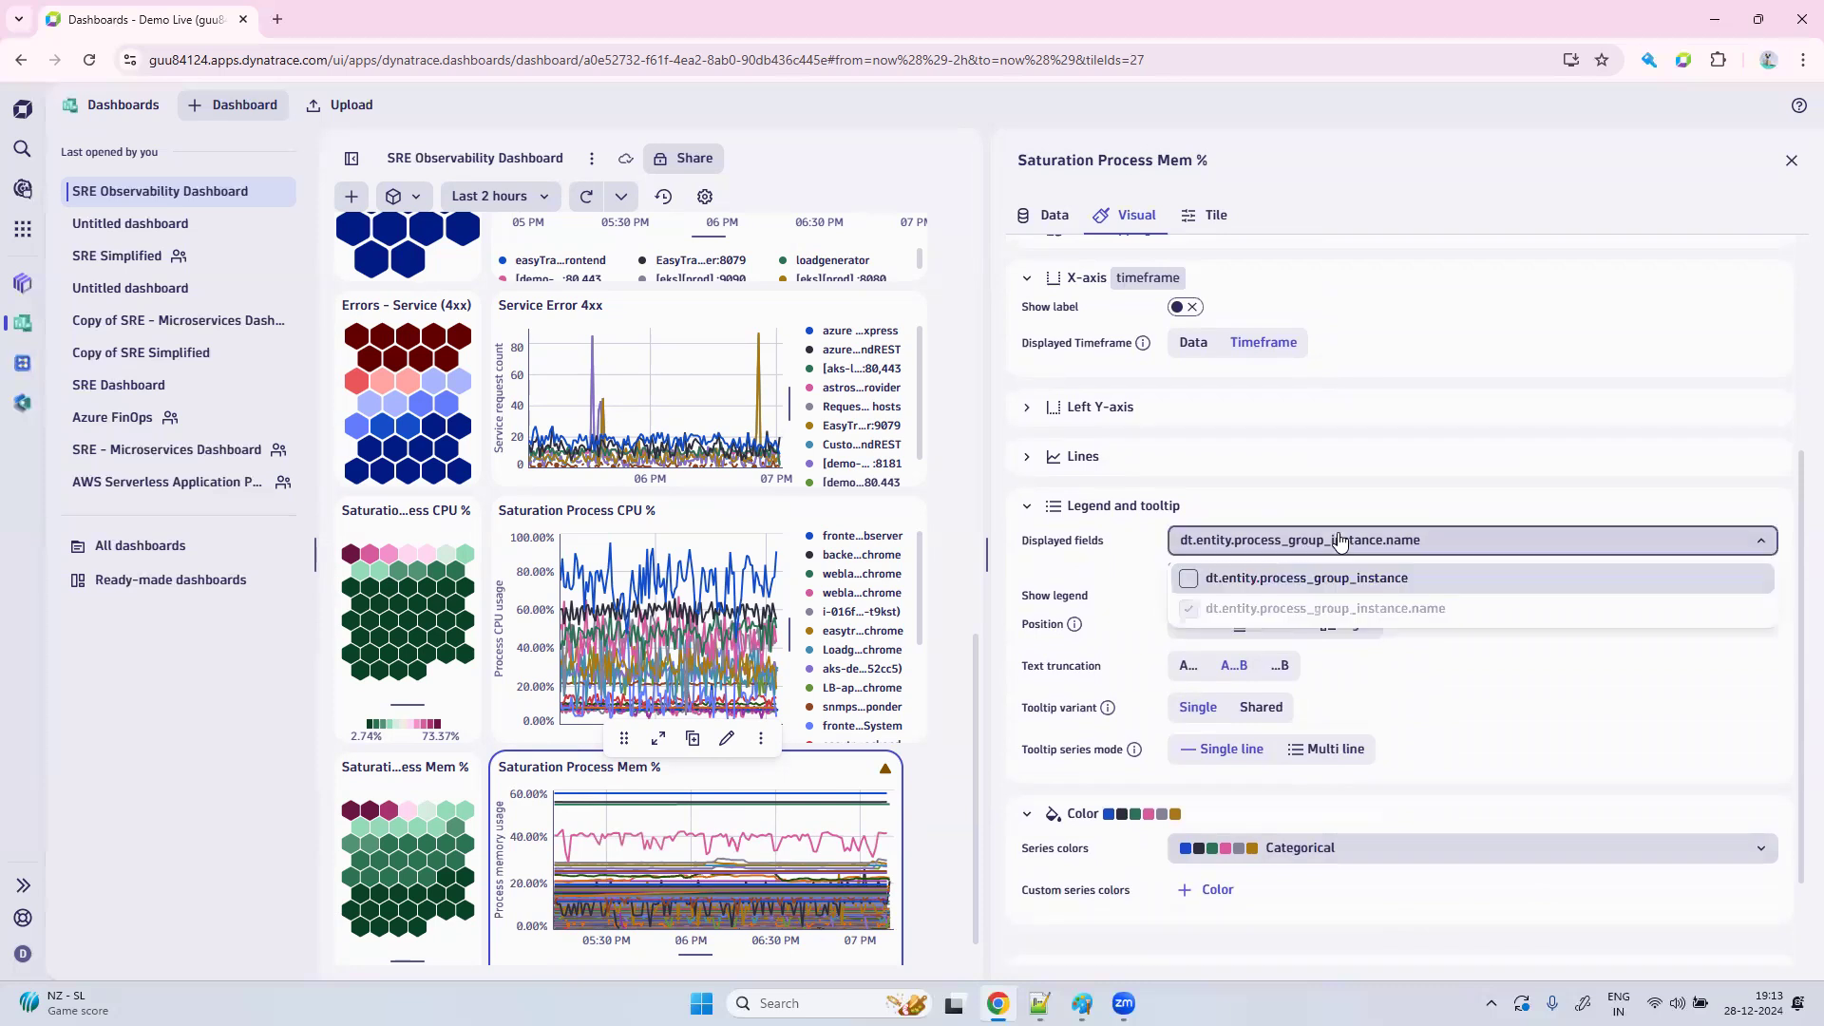
left_click(1325, 579)
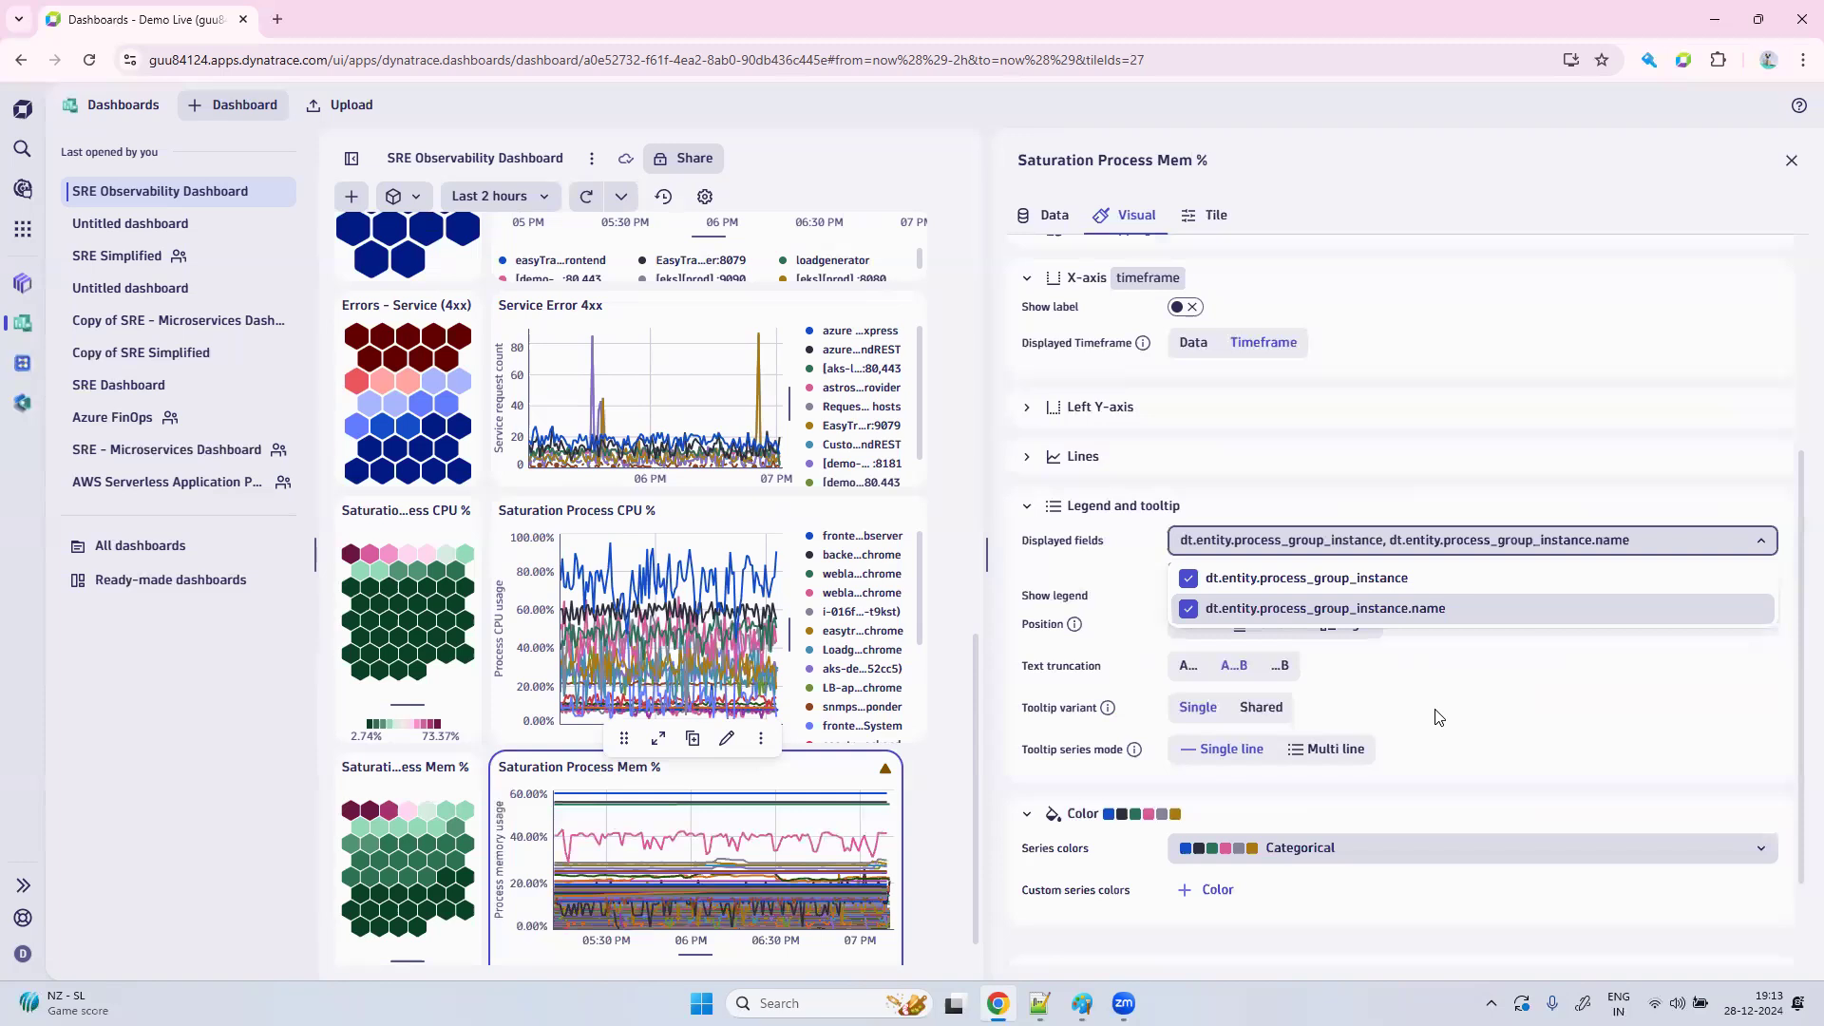
left_click(1373, 618)
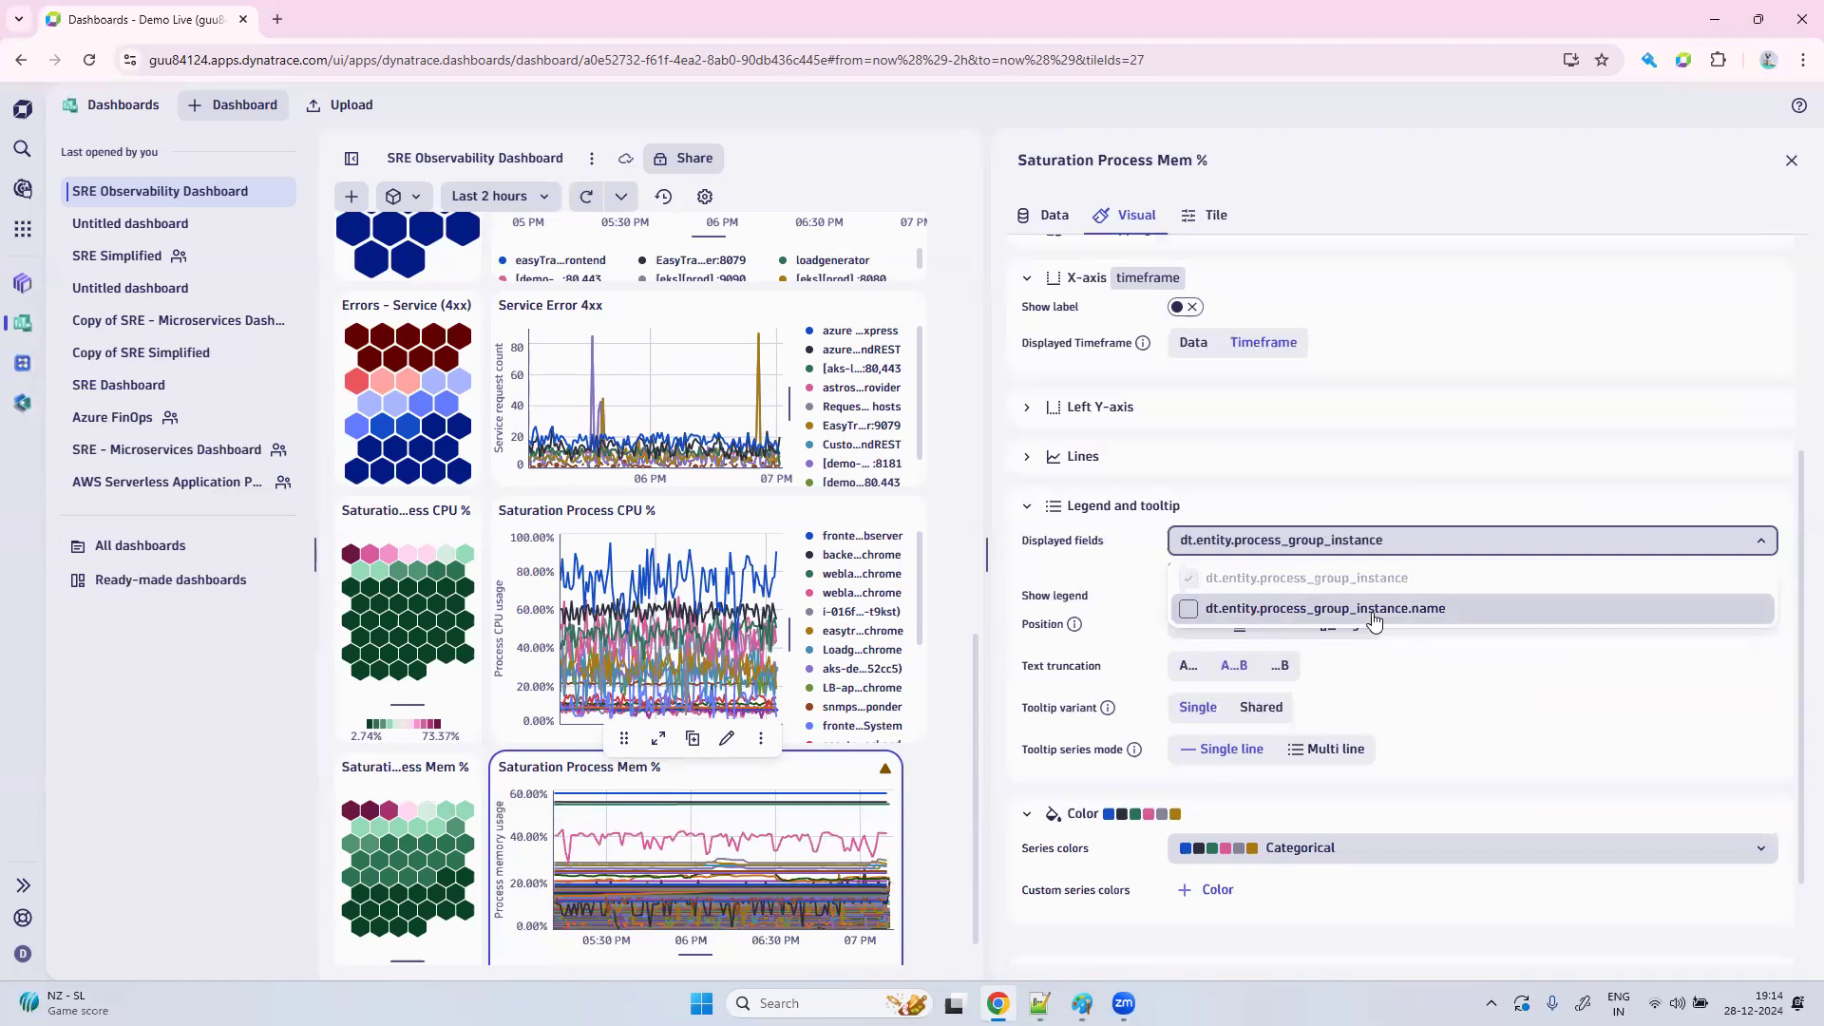
left_click(1457, 717)
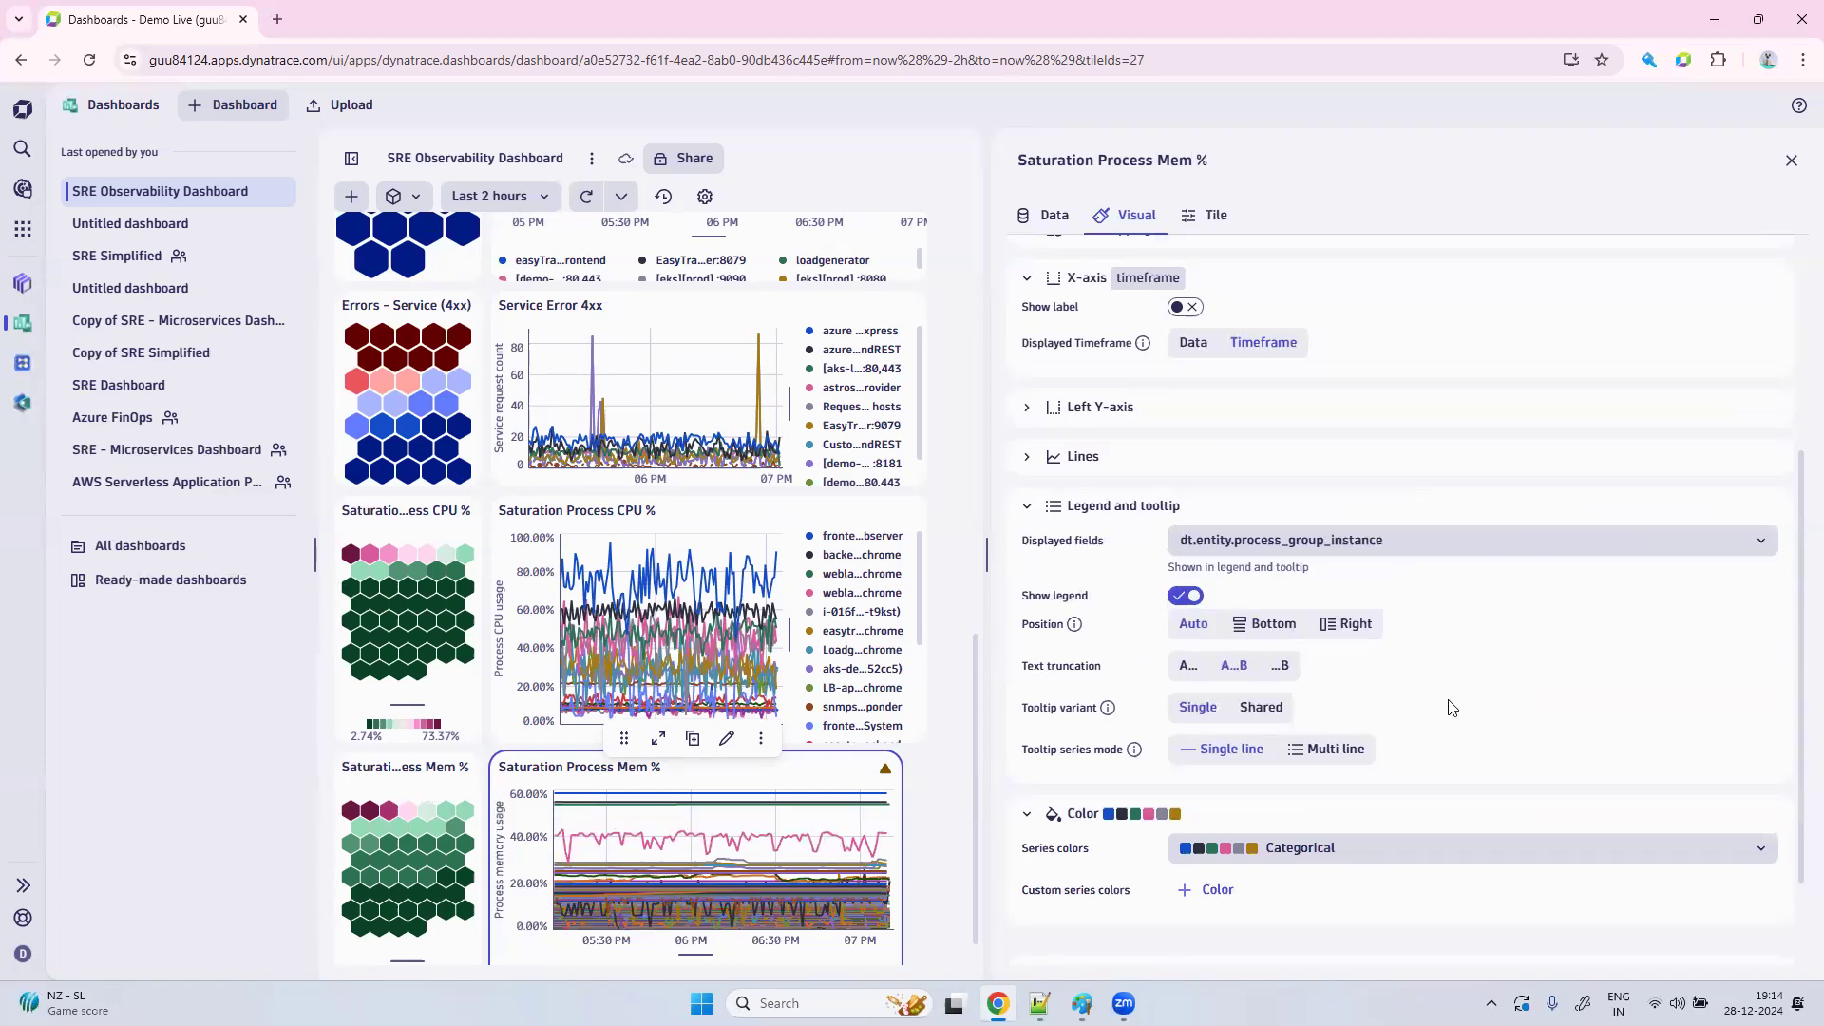
left_click(1294, 639)
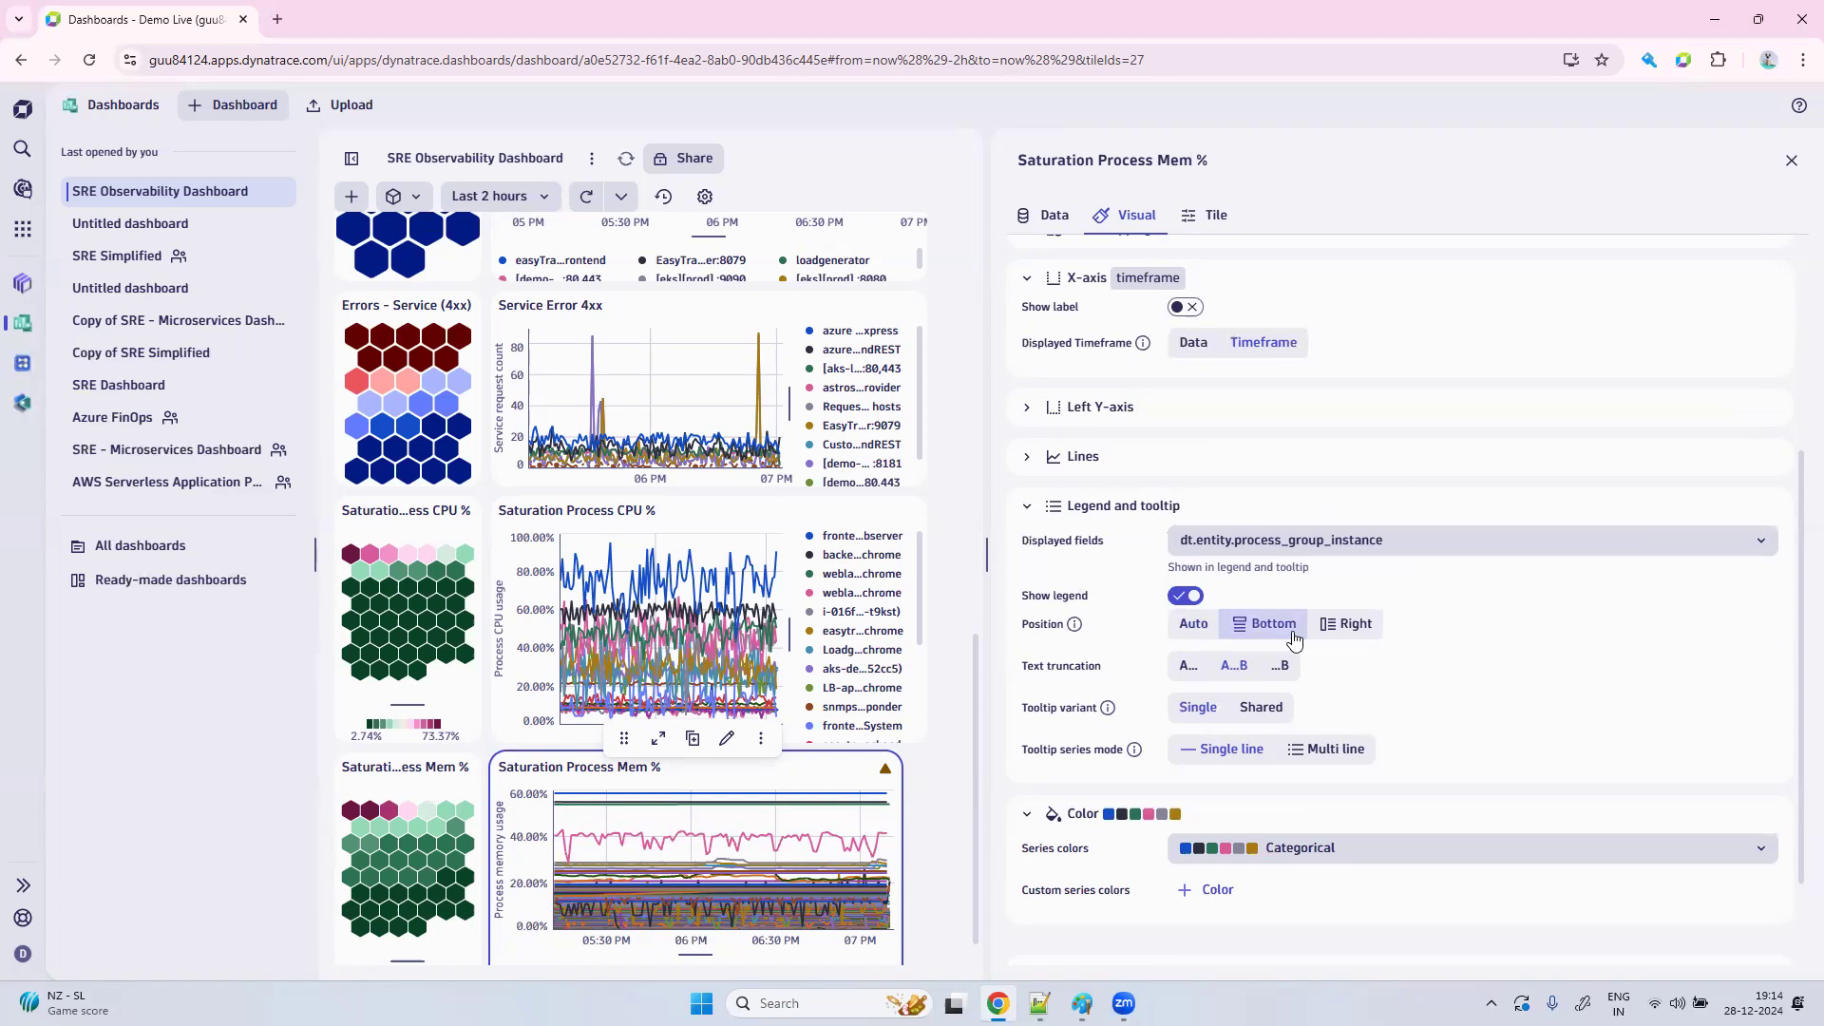
left_click(1199, 632)
scroll(1401, 684, "down", 2)
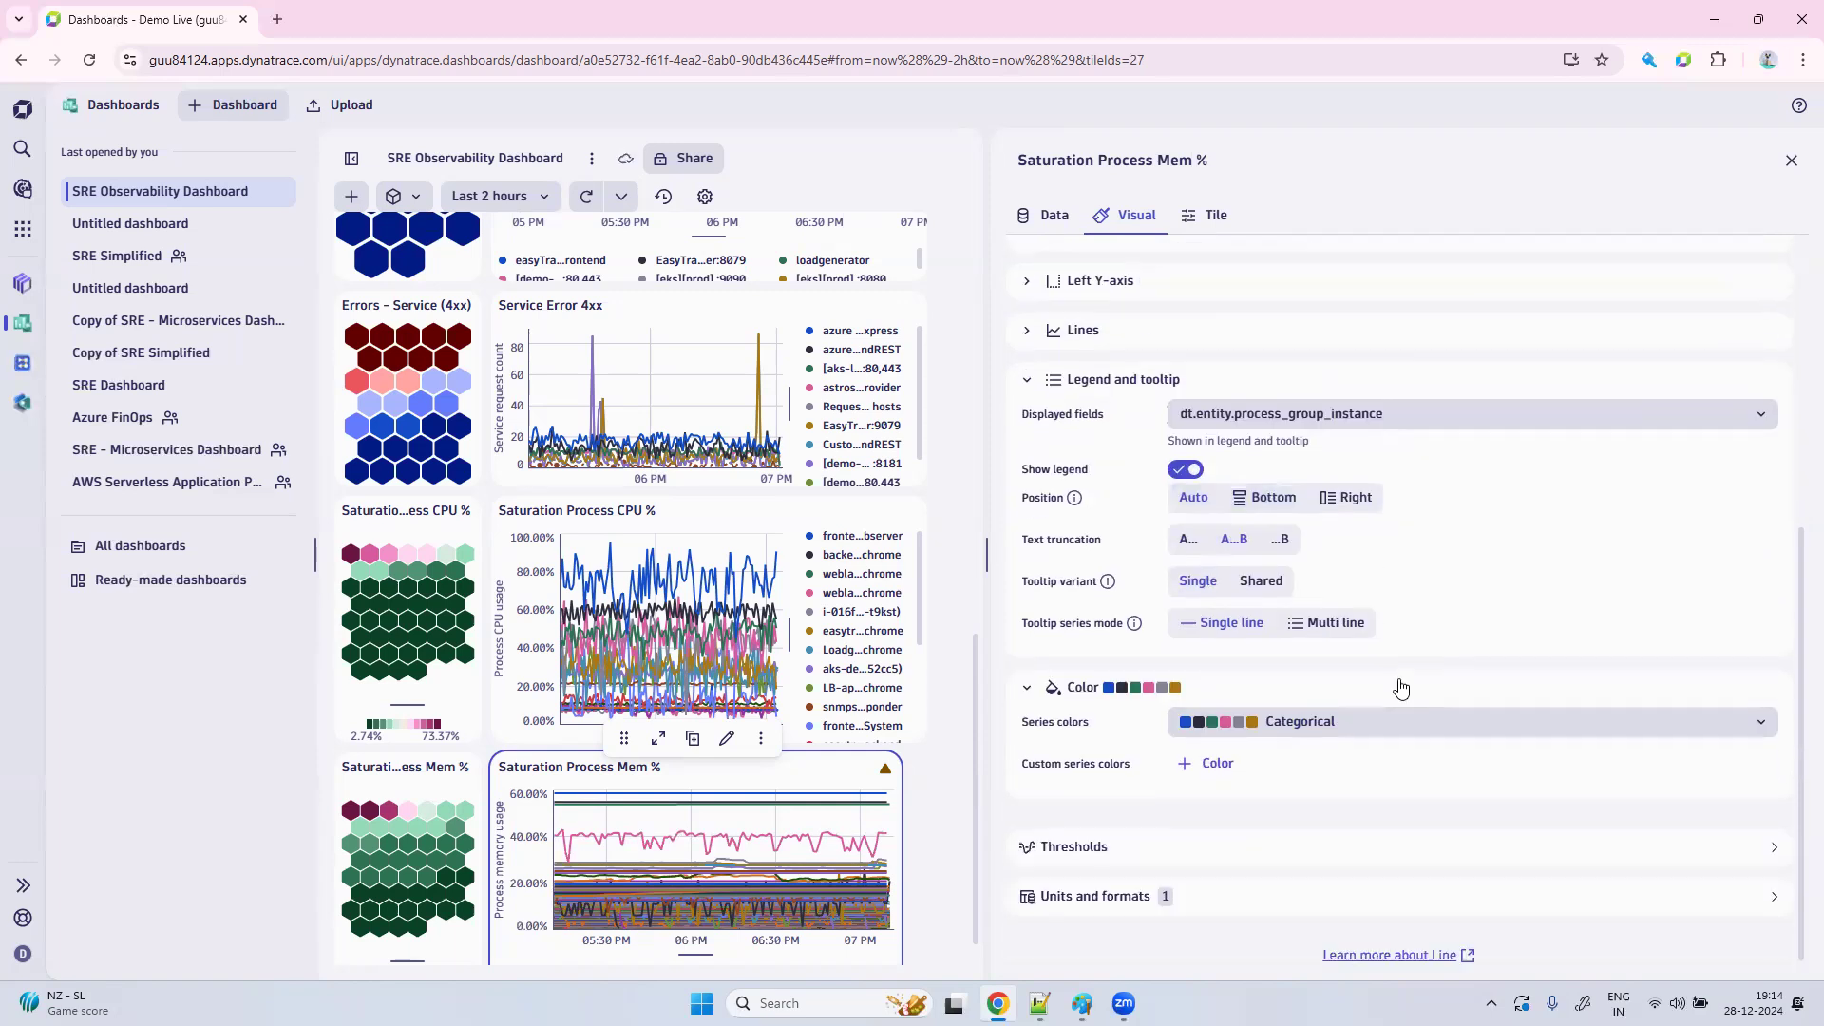
left_click(1262, 848)
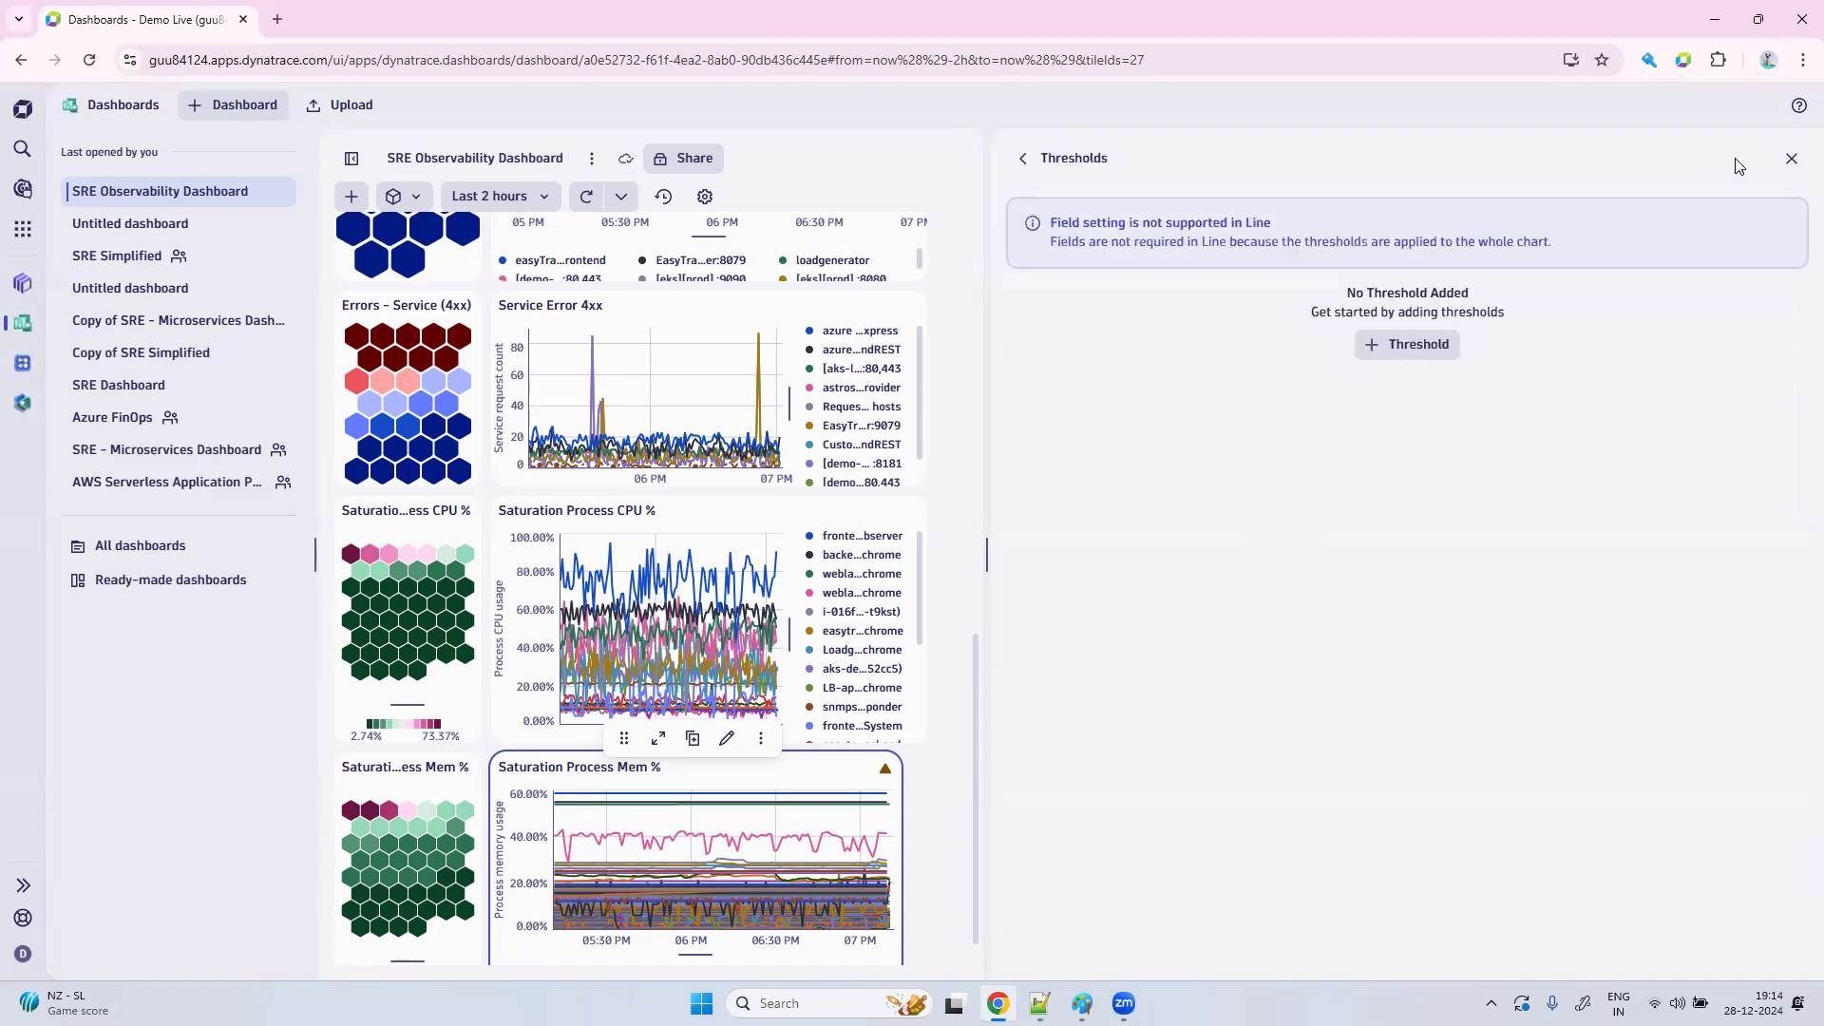
left_click(1791, 159)
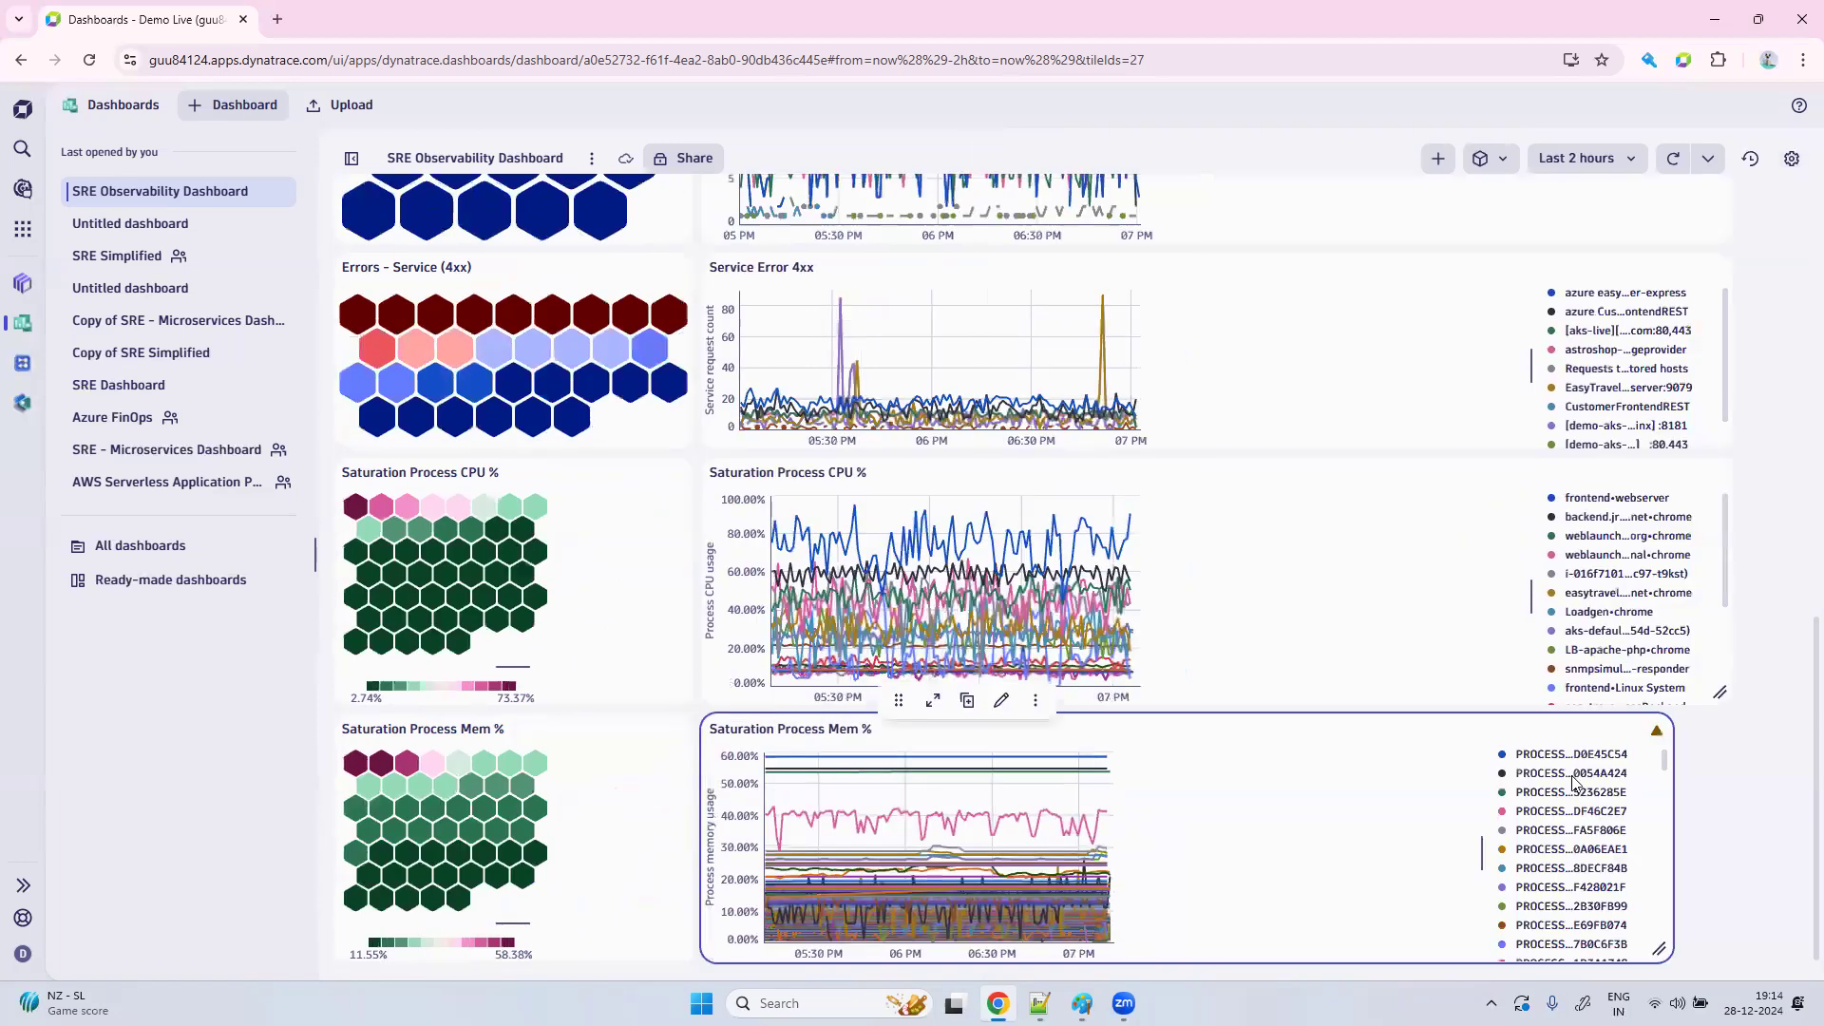
Widen the Saturation Process Mem % line tile to match the Saturation Process CPU % line tile above it.
scroll(1574, 782, "down", 3)
scroll(1542, 779, "down", 3)
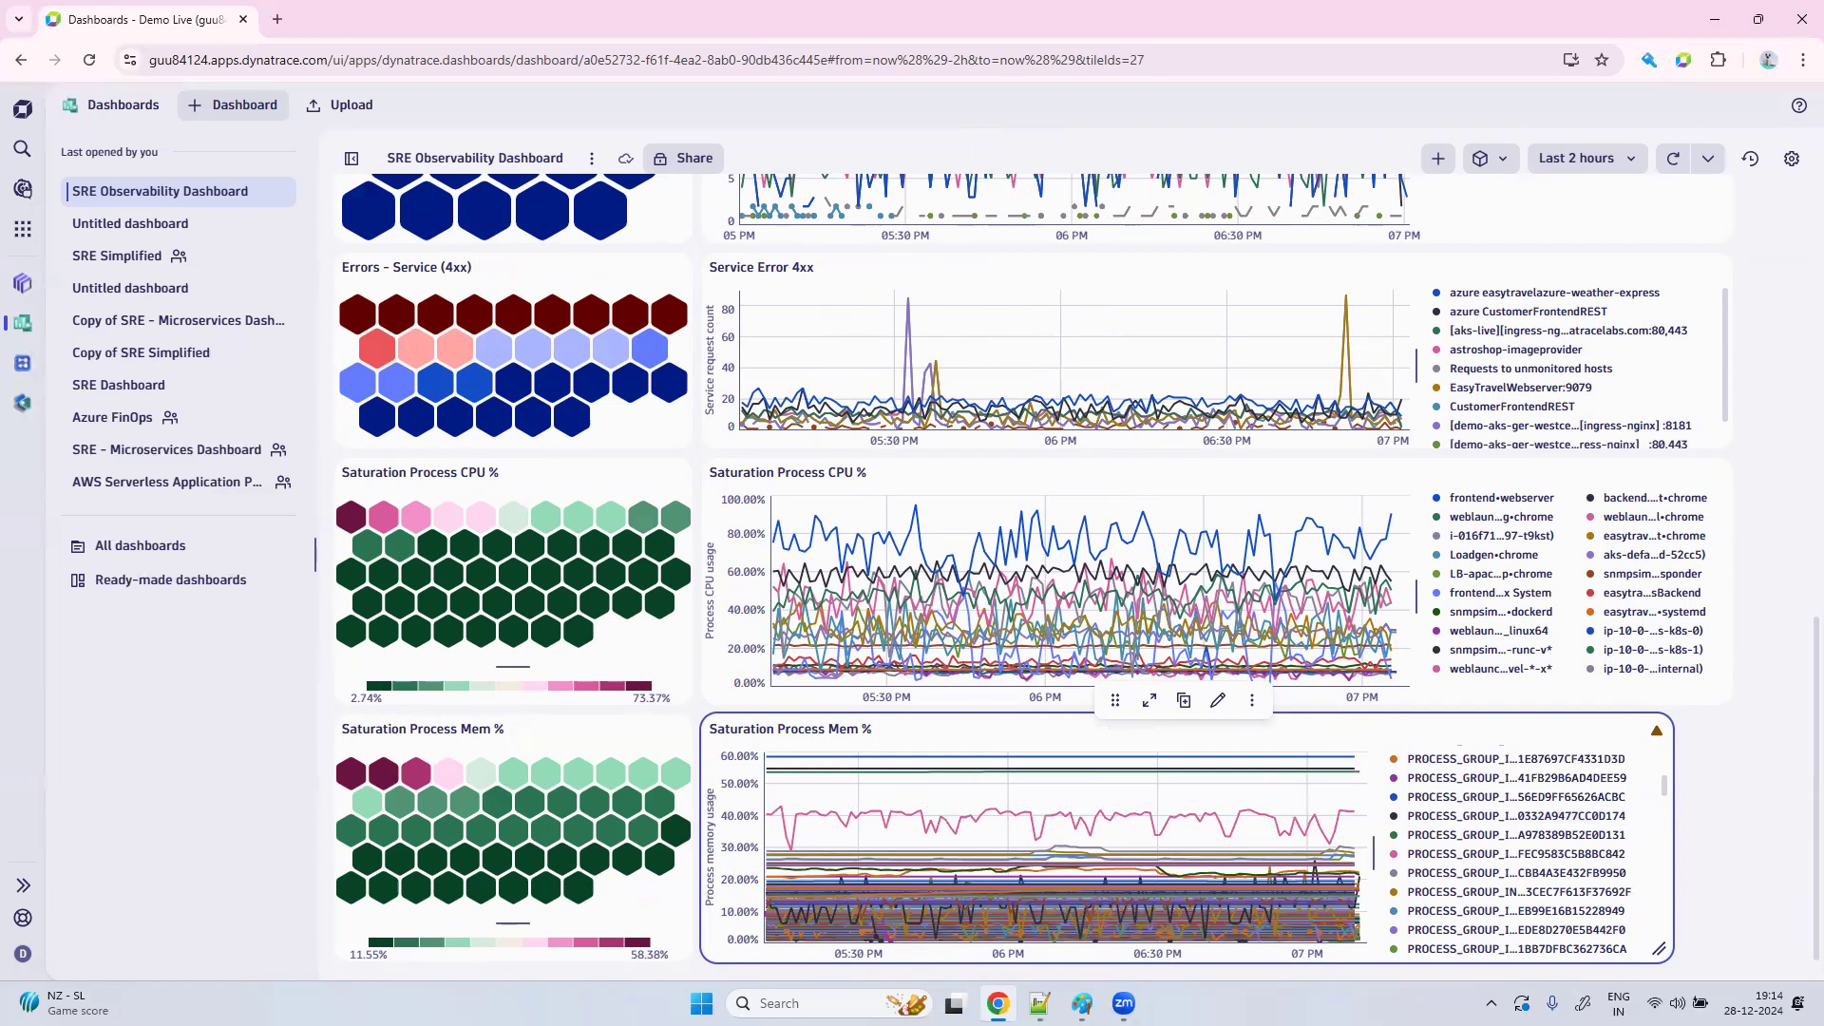
left_click_drag(1659, 953, 1726, 941)
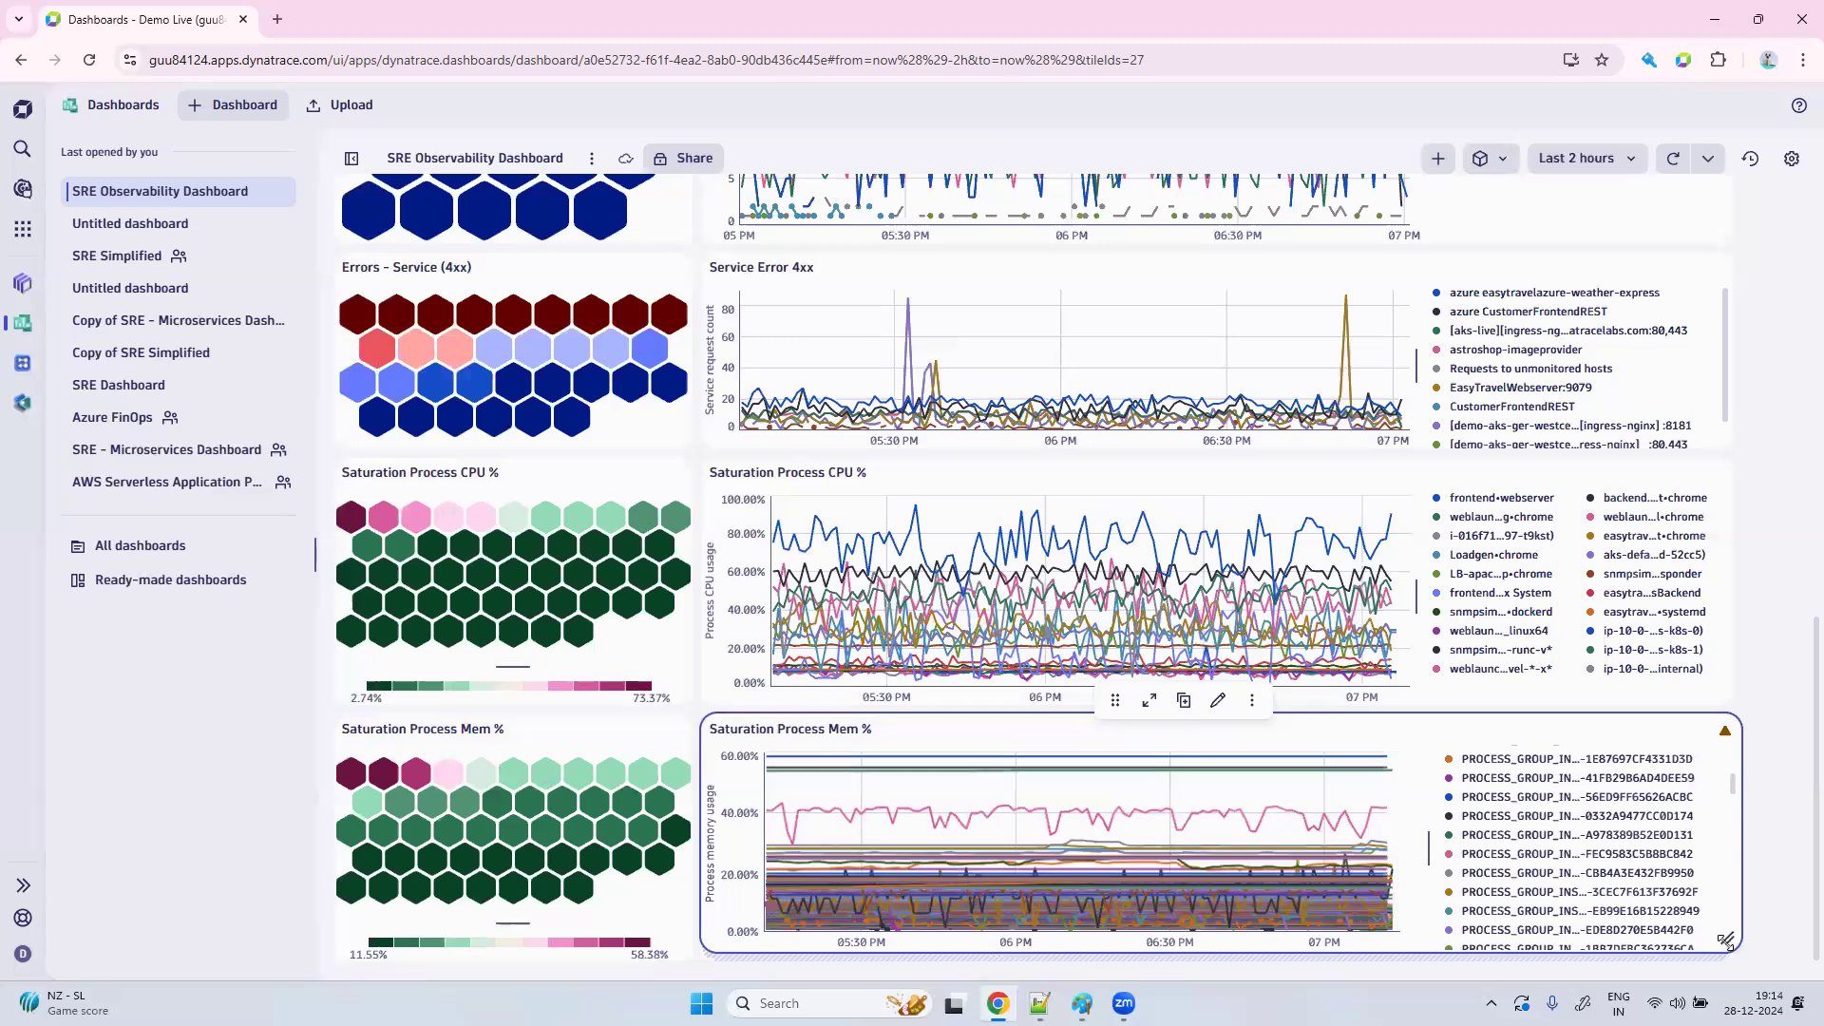
Add a new Metrics tile to the dashboard and title it "Saturation - Process GC% Time".
left_click(1441, 161)
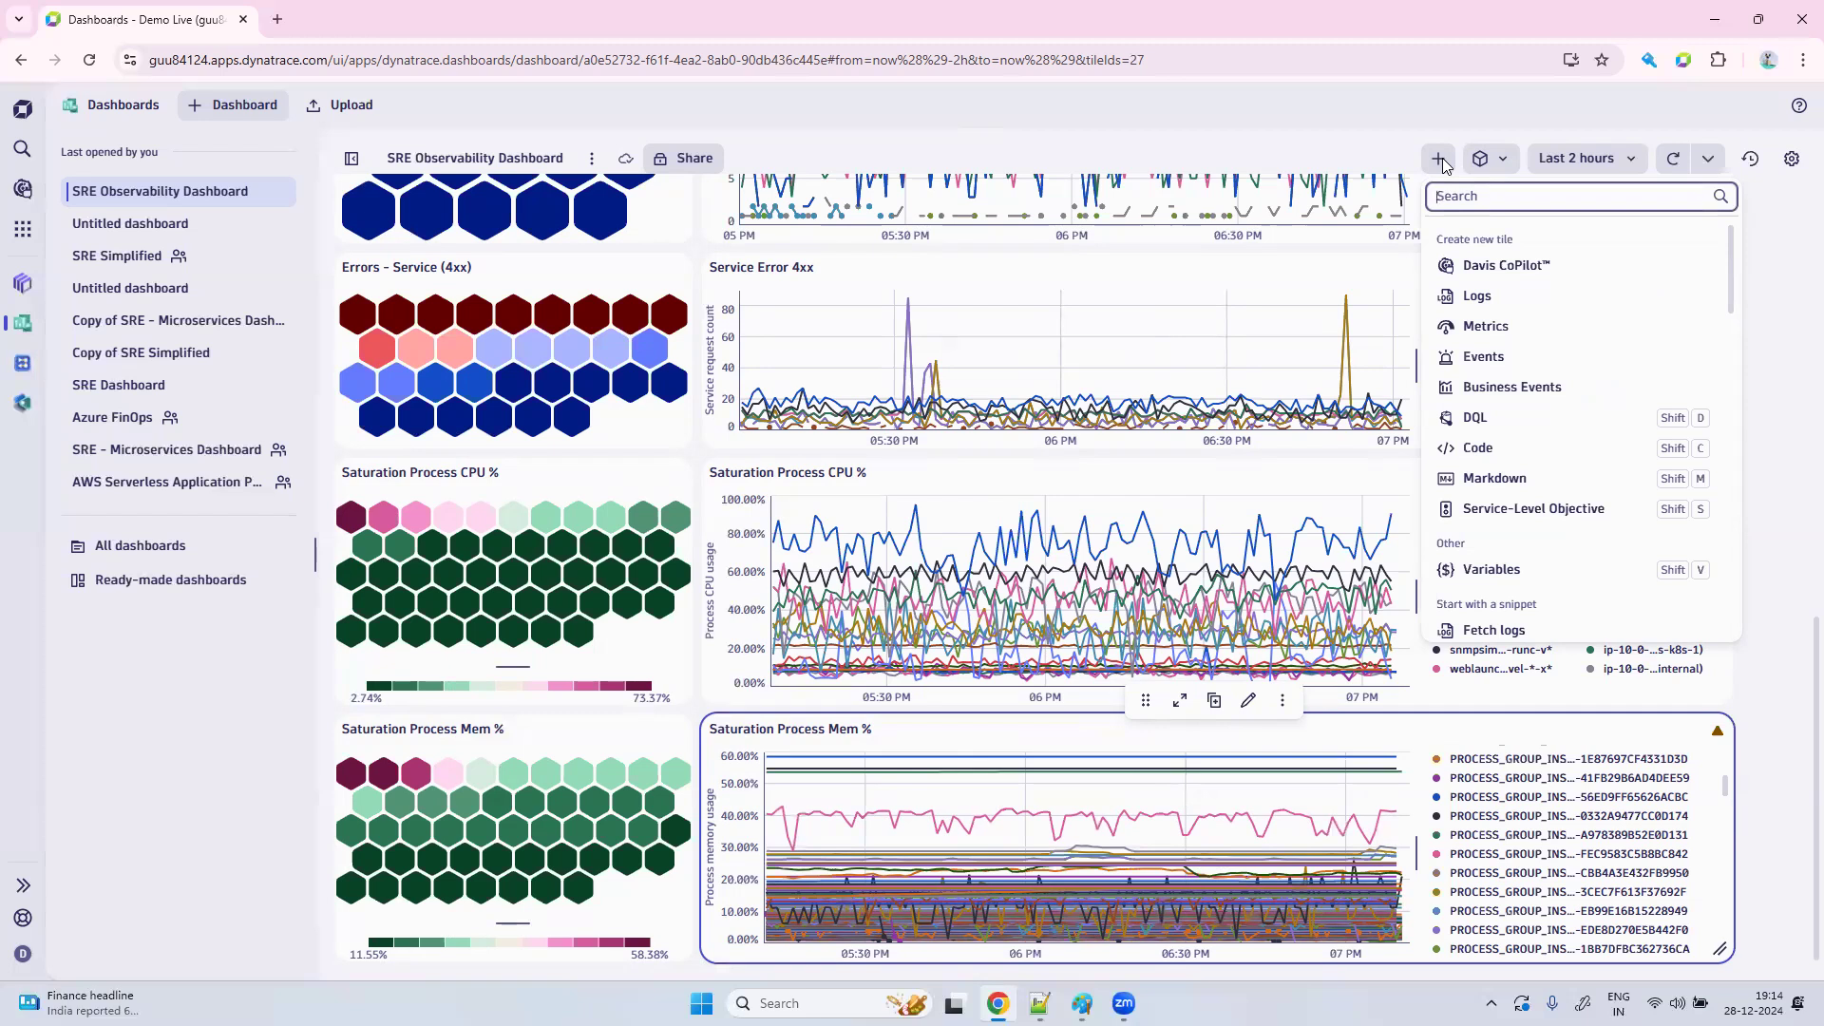
left_click(1486, 329)
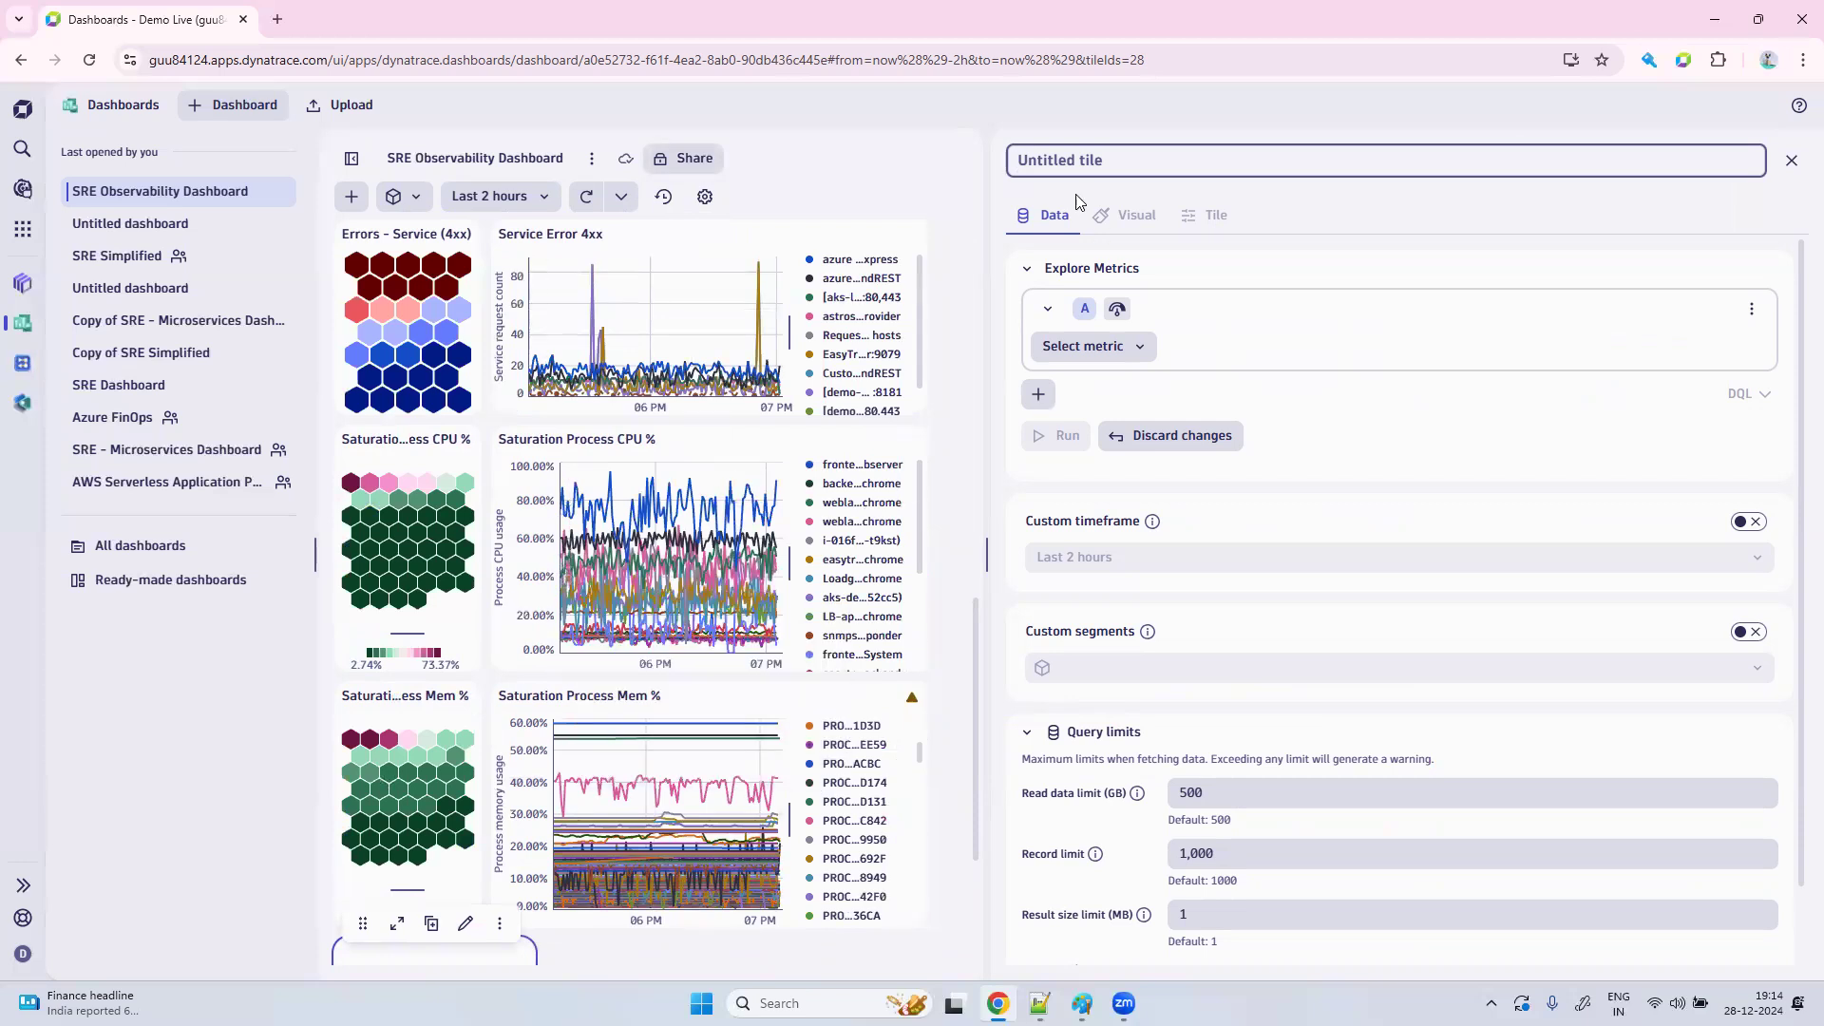
left_click(1074, 159)
key("Caps_Lock")
type("S")
key("Caps_Lock")
type("aturation")
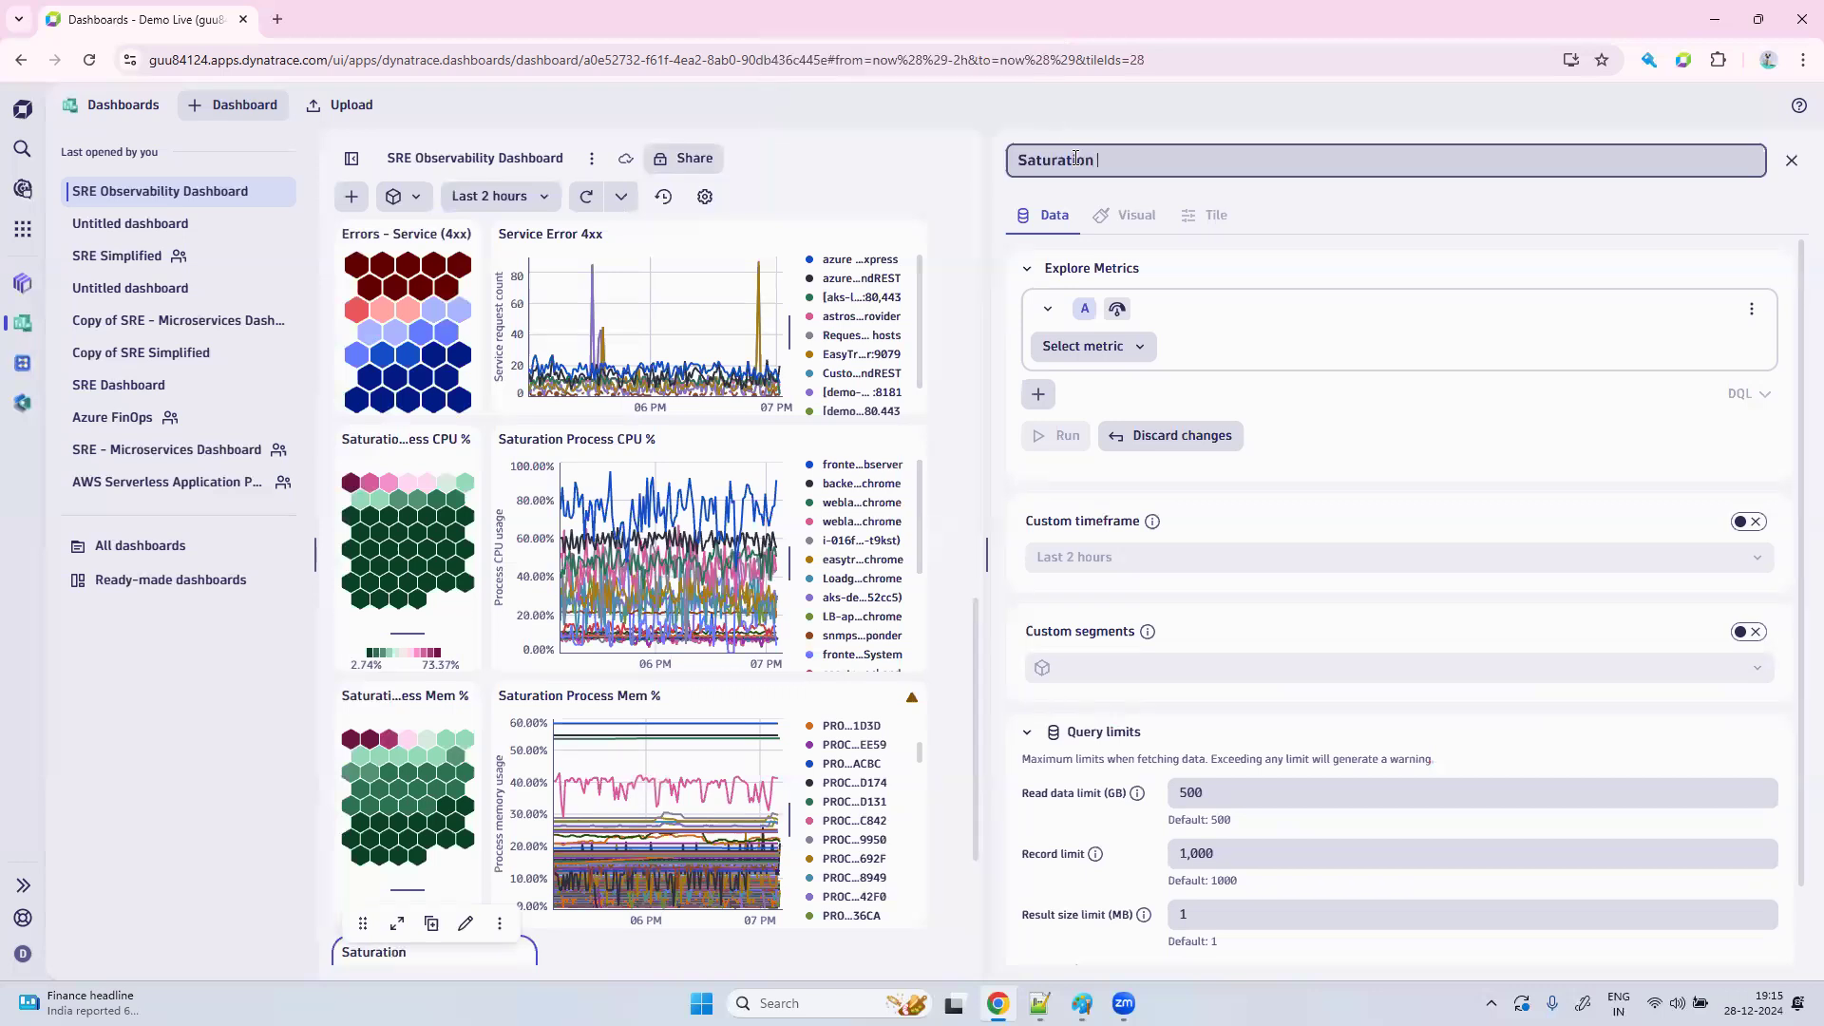
type("-")
key("Caps_Lock")
type("P")
key("Caps_Lock")
type("rocess")
key("Caps_Lock")
type("GC% T")
key("Caps_Lock")
type("ime")
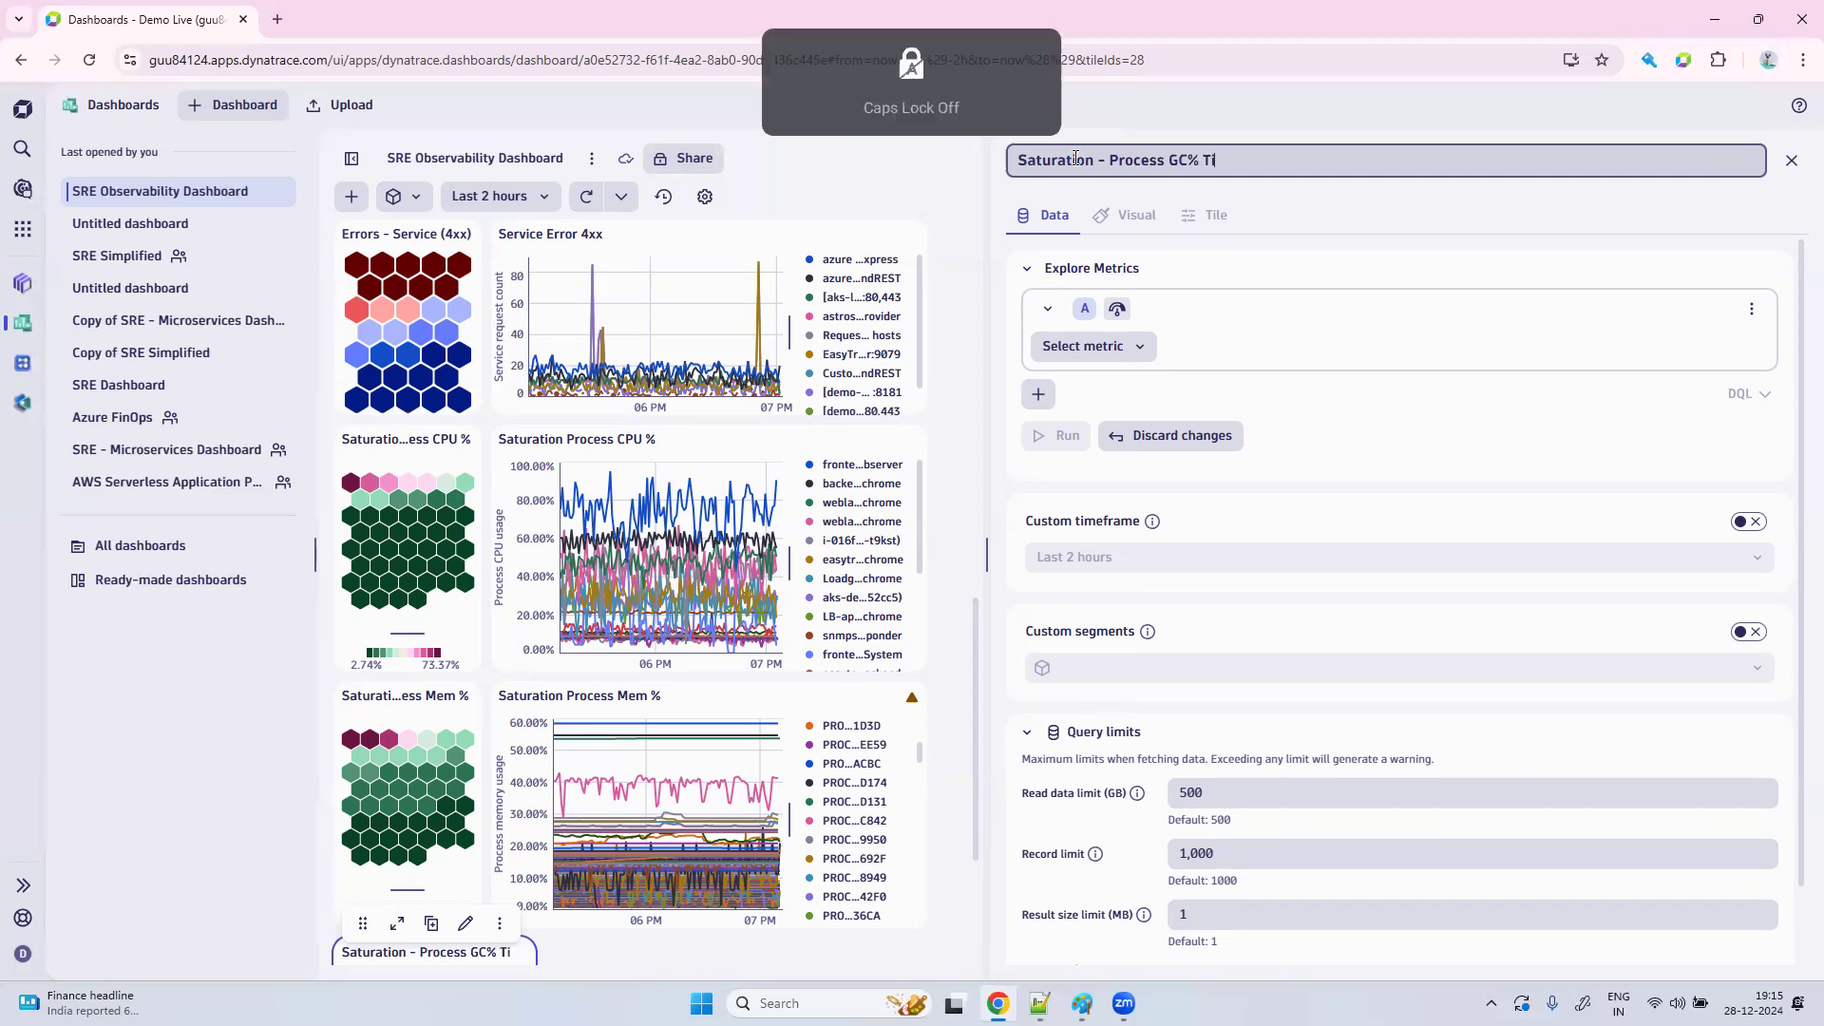
Search the metric list of the Process GC% Time tile for dt.runtime.jvm.gc.
left_click(1102, 349)
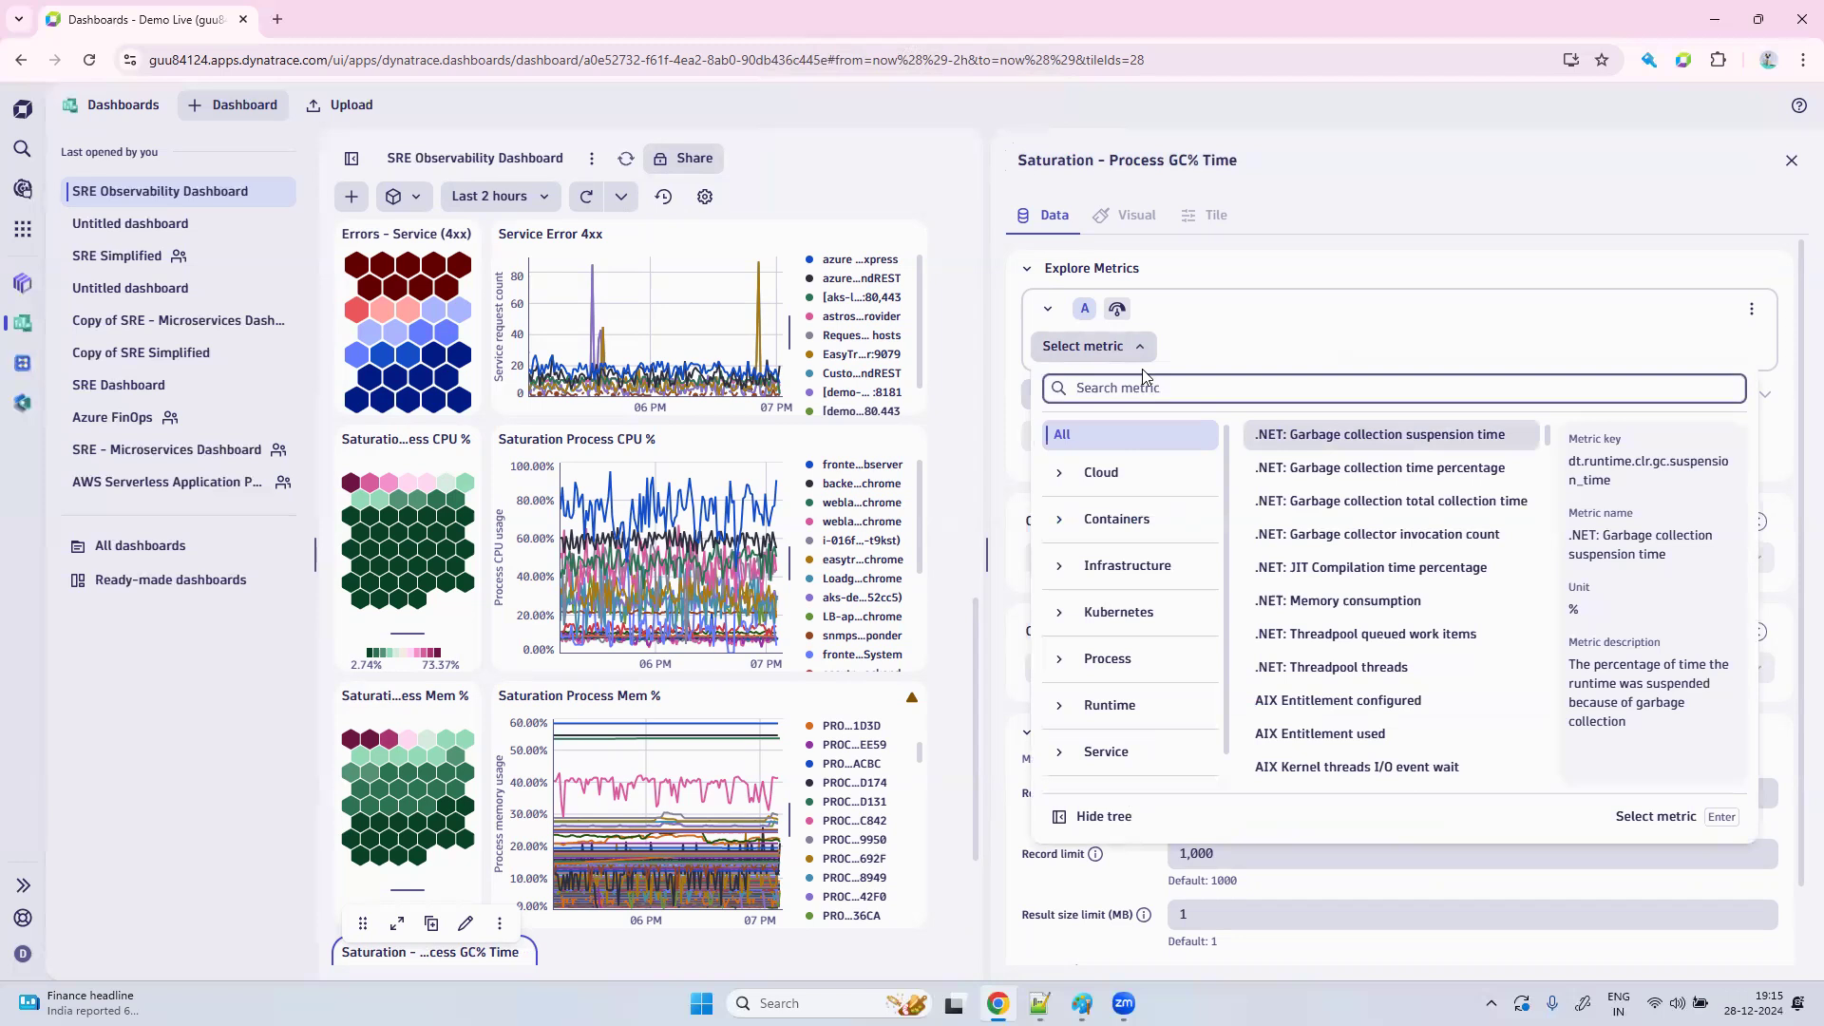
type("d")
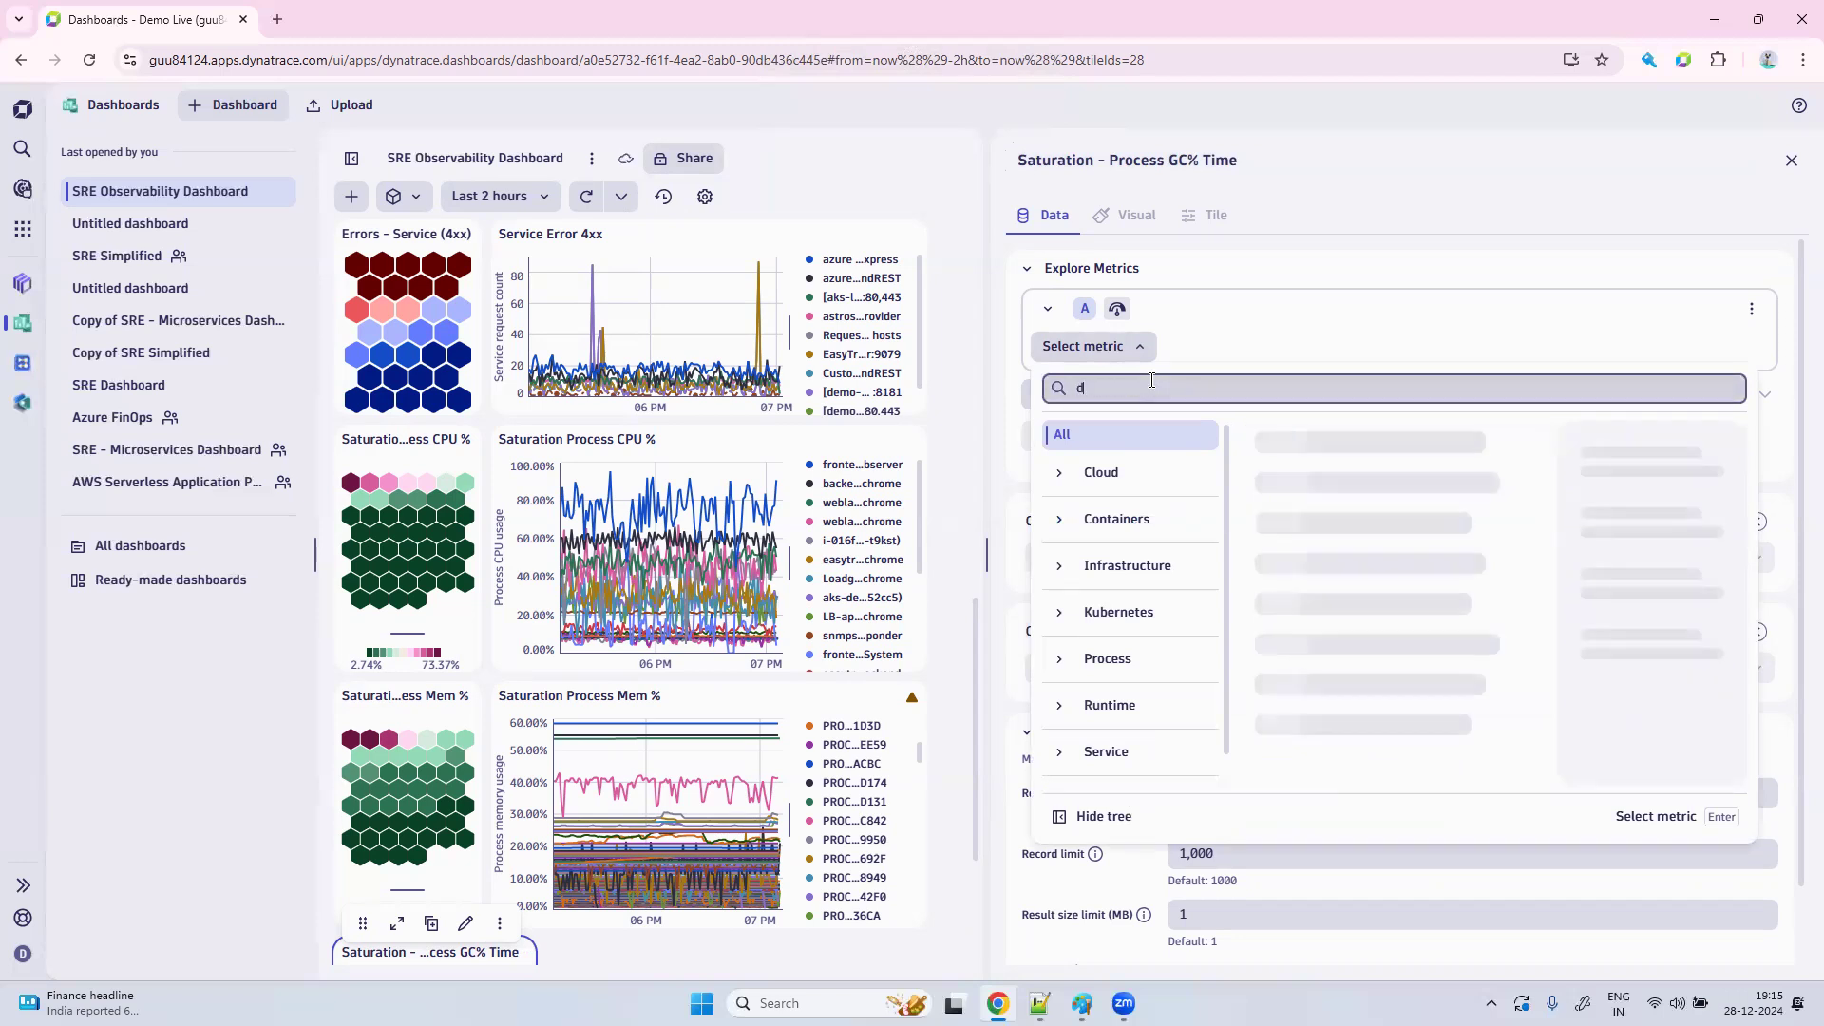
type("t.runtime.j")
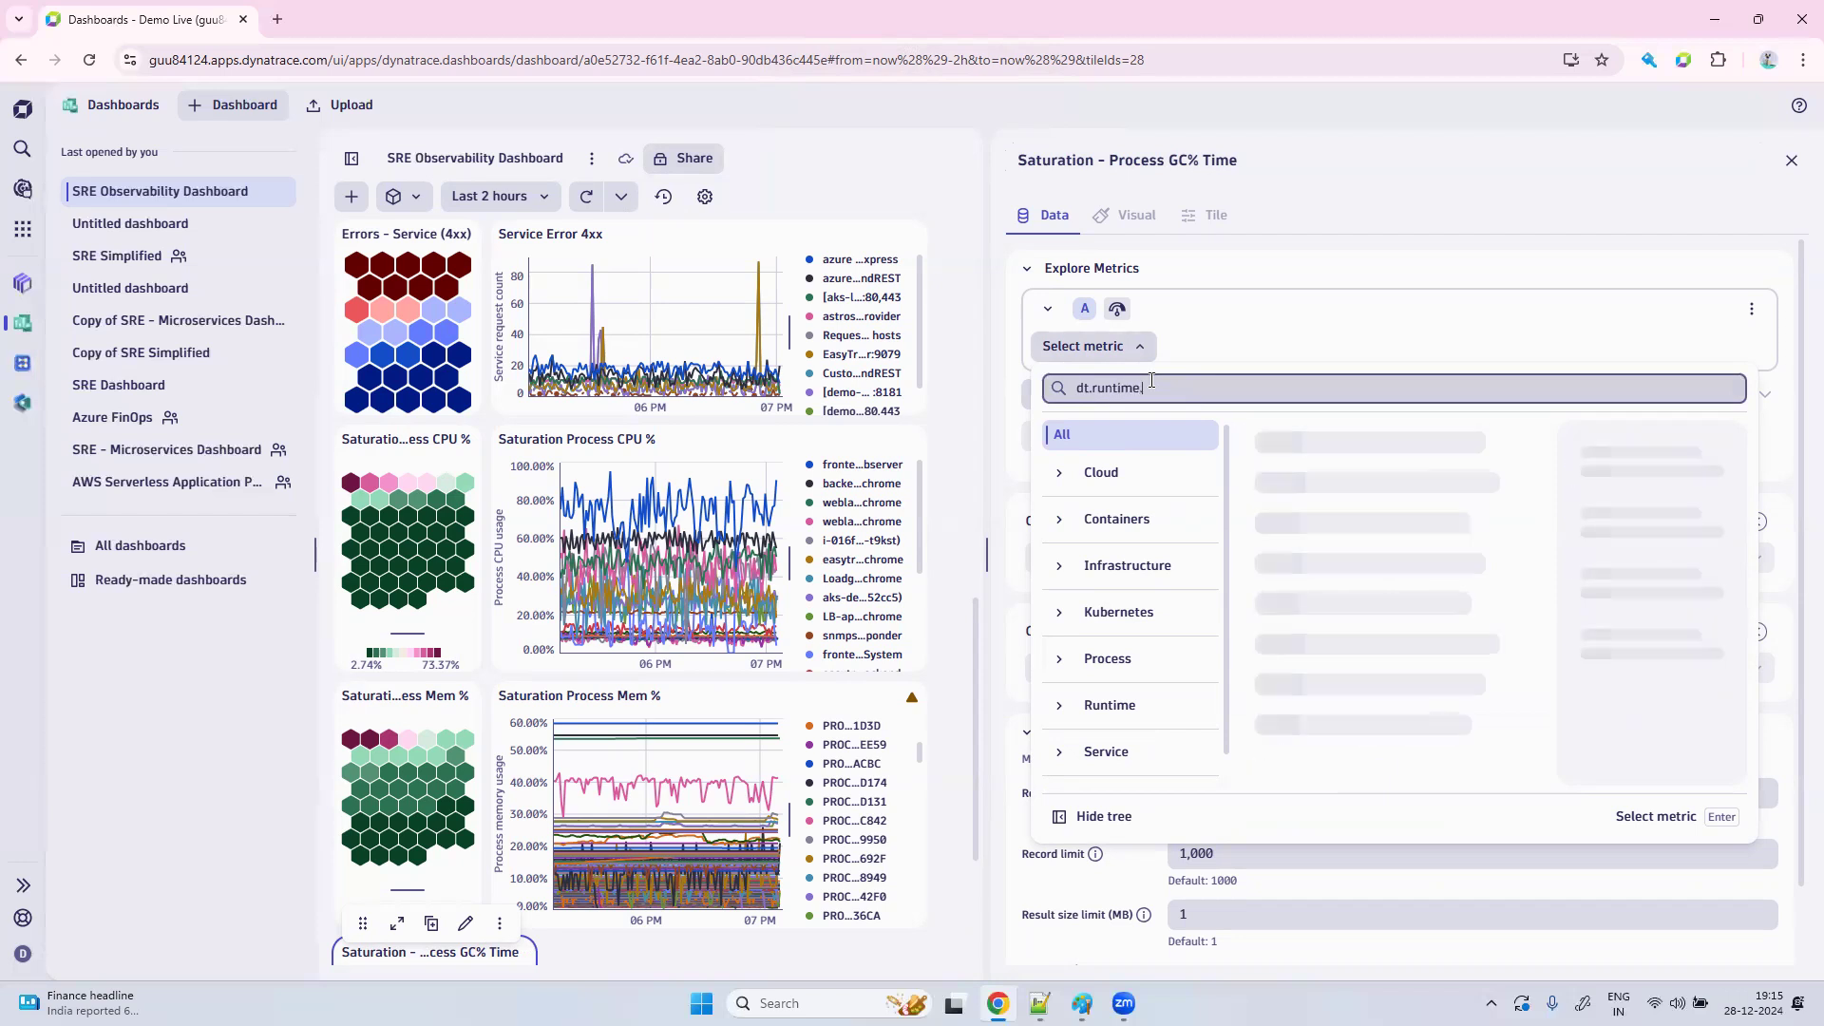
type("vm")
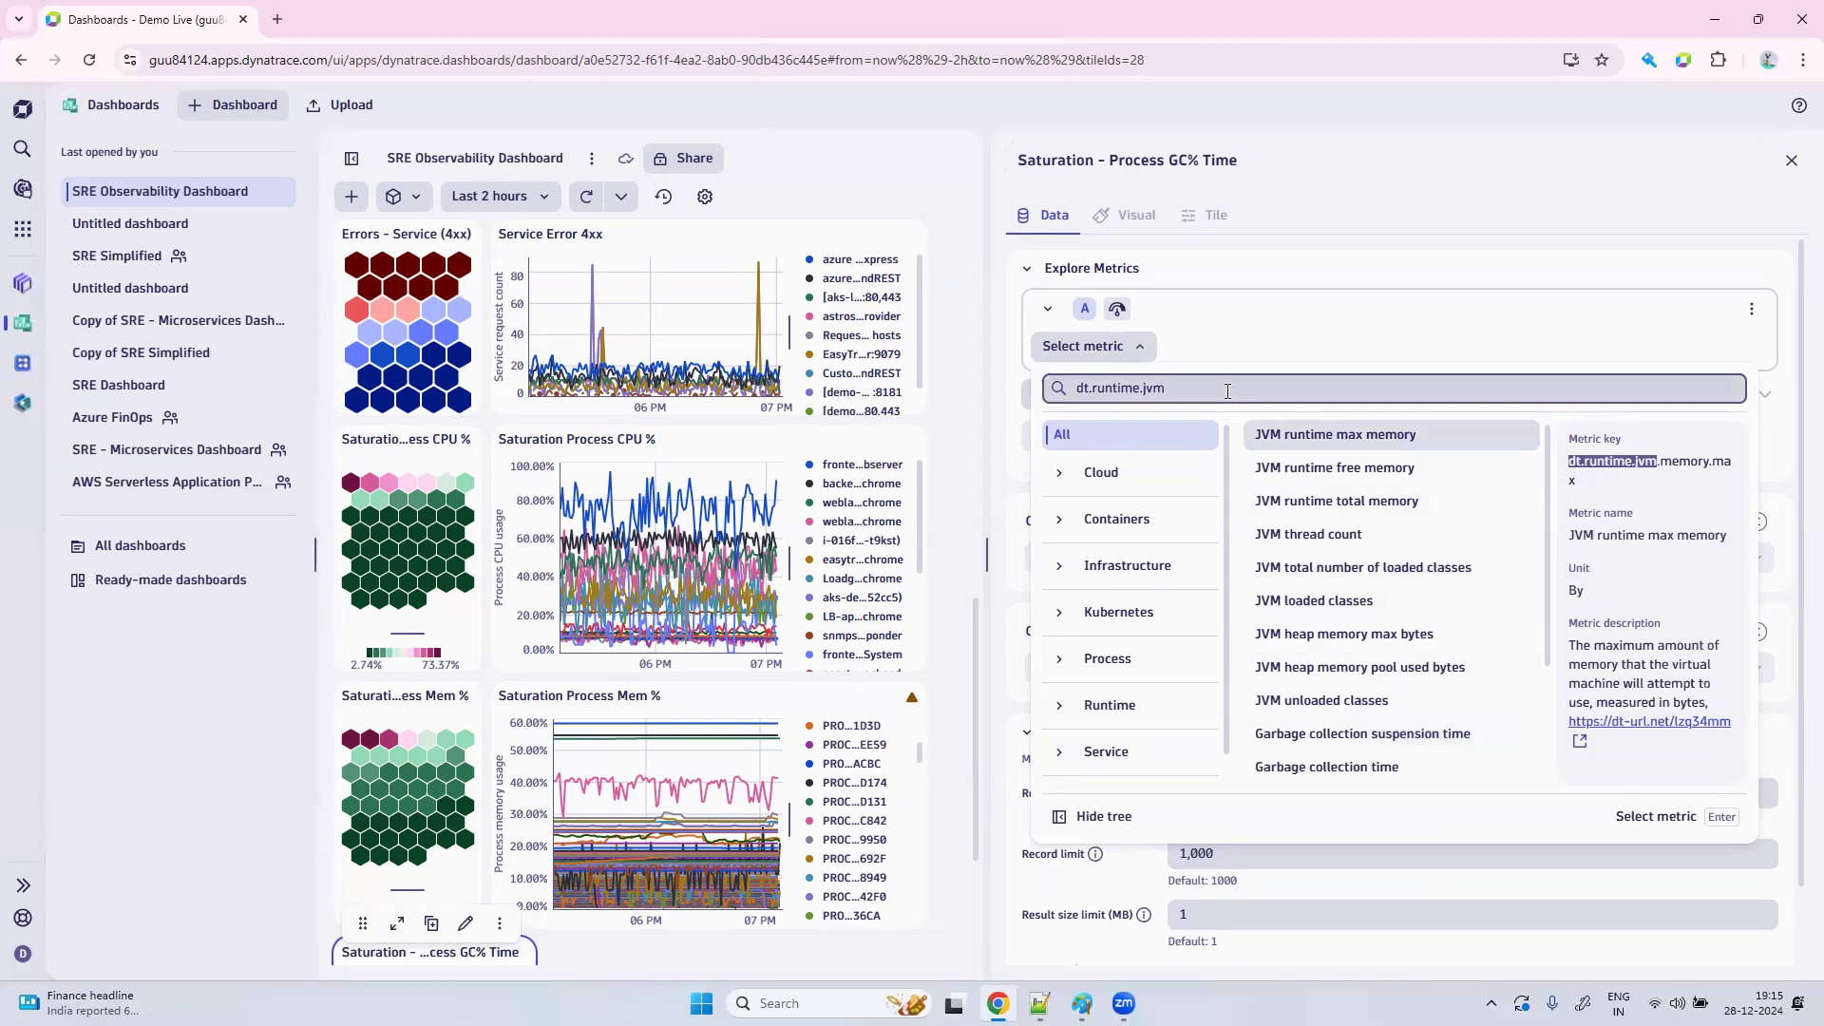
type(".")
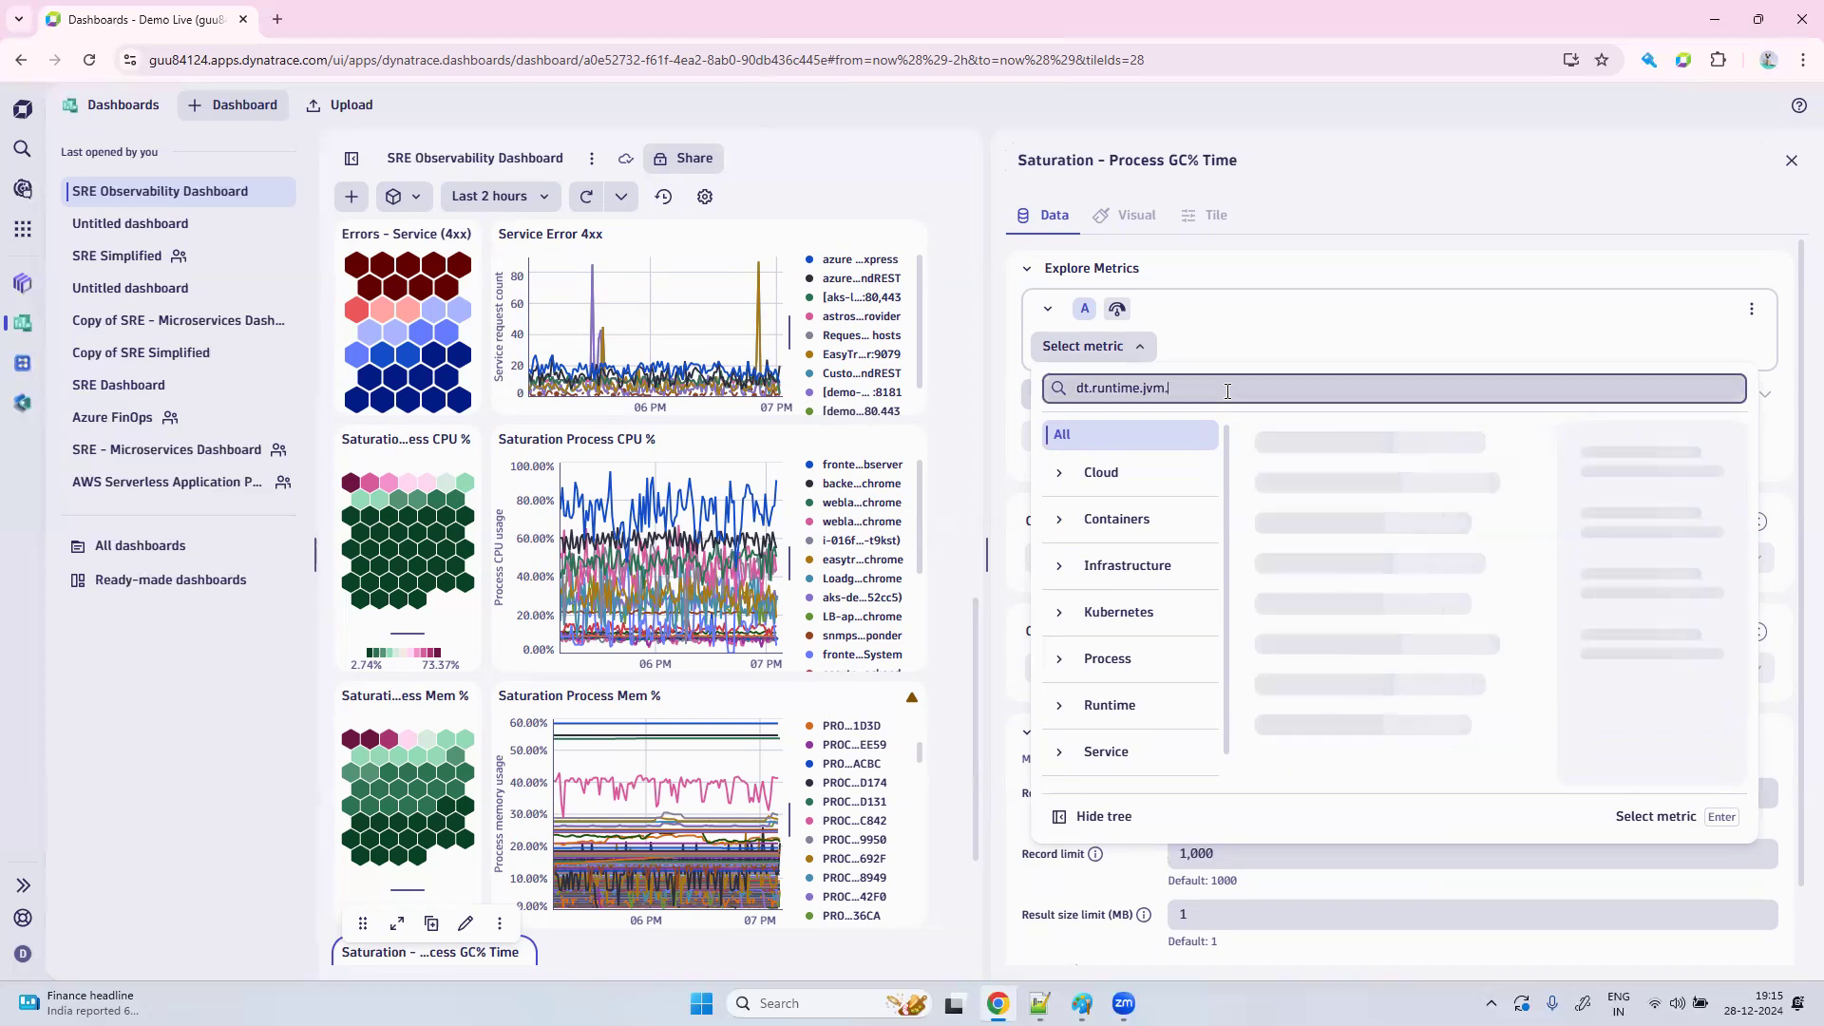
type("gc")
Replace the metric search with "suspension time" and choose the JVM metric Garbage collection suspension time (dt.runtime.jvm.gc.suspension_time).
key("BackSpace")
key("BackSpace")
key("BackSpace")
key("BackSpace")
key("BackSpace")
key("BackSpace")
key("BackSpace")
key("BackSpace")
key("BackSpace")
key("BackSpace")
key("BackSpace")
key("BackSpace")
key("BackSpace")
key("BackSpace")
key("BackSpace")
key("BackSpace")
key("BackSpace")
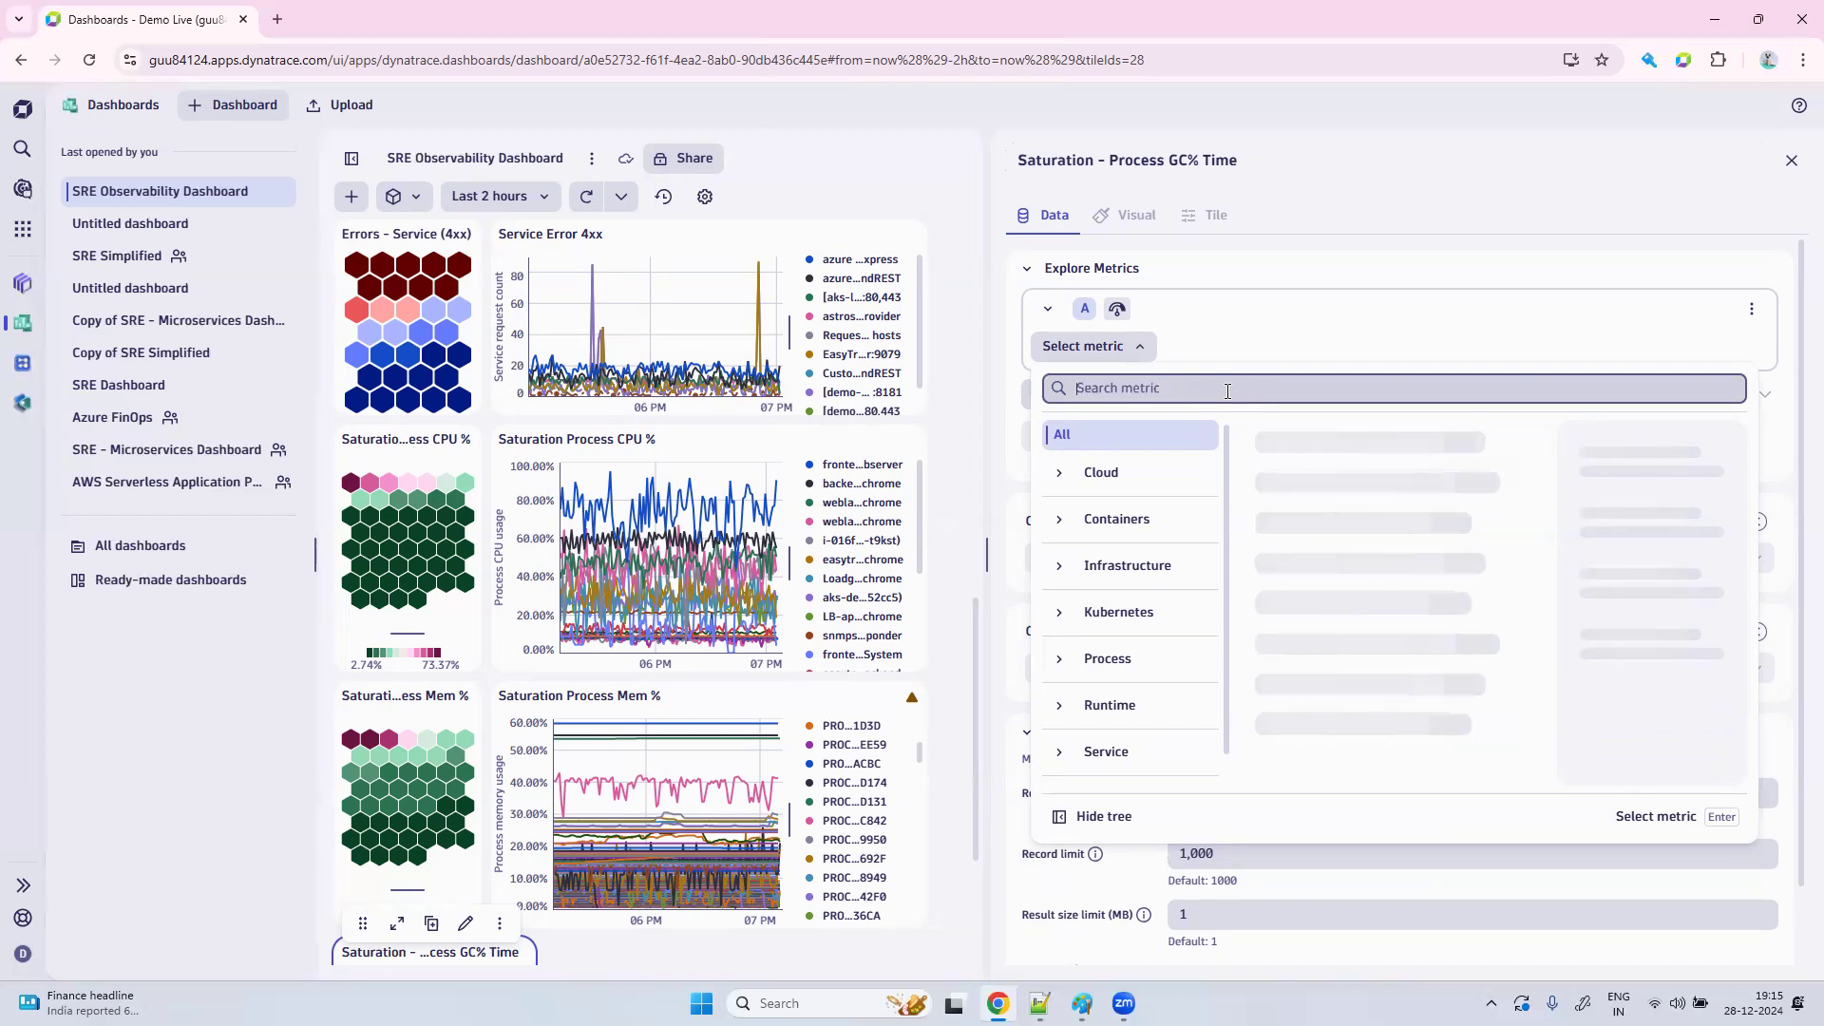
type("suspension time")
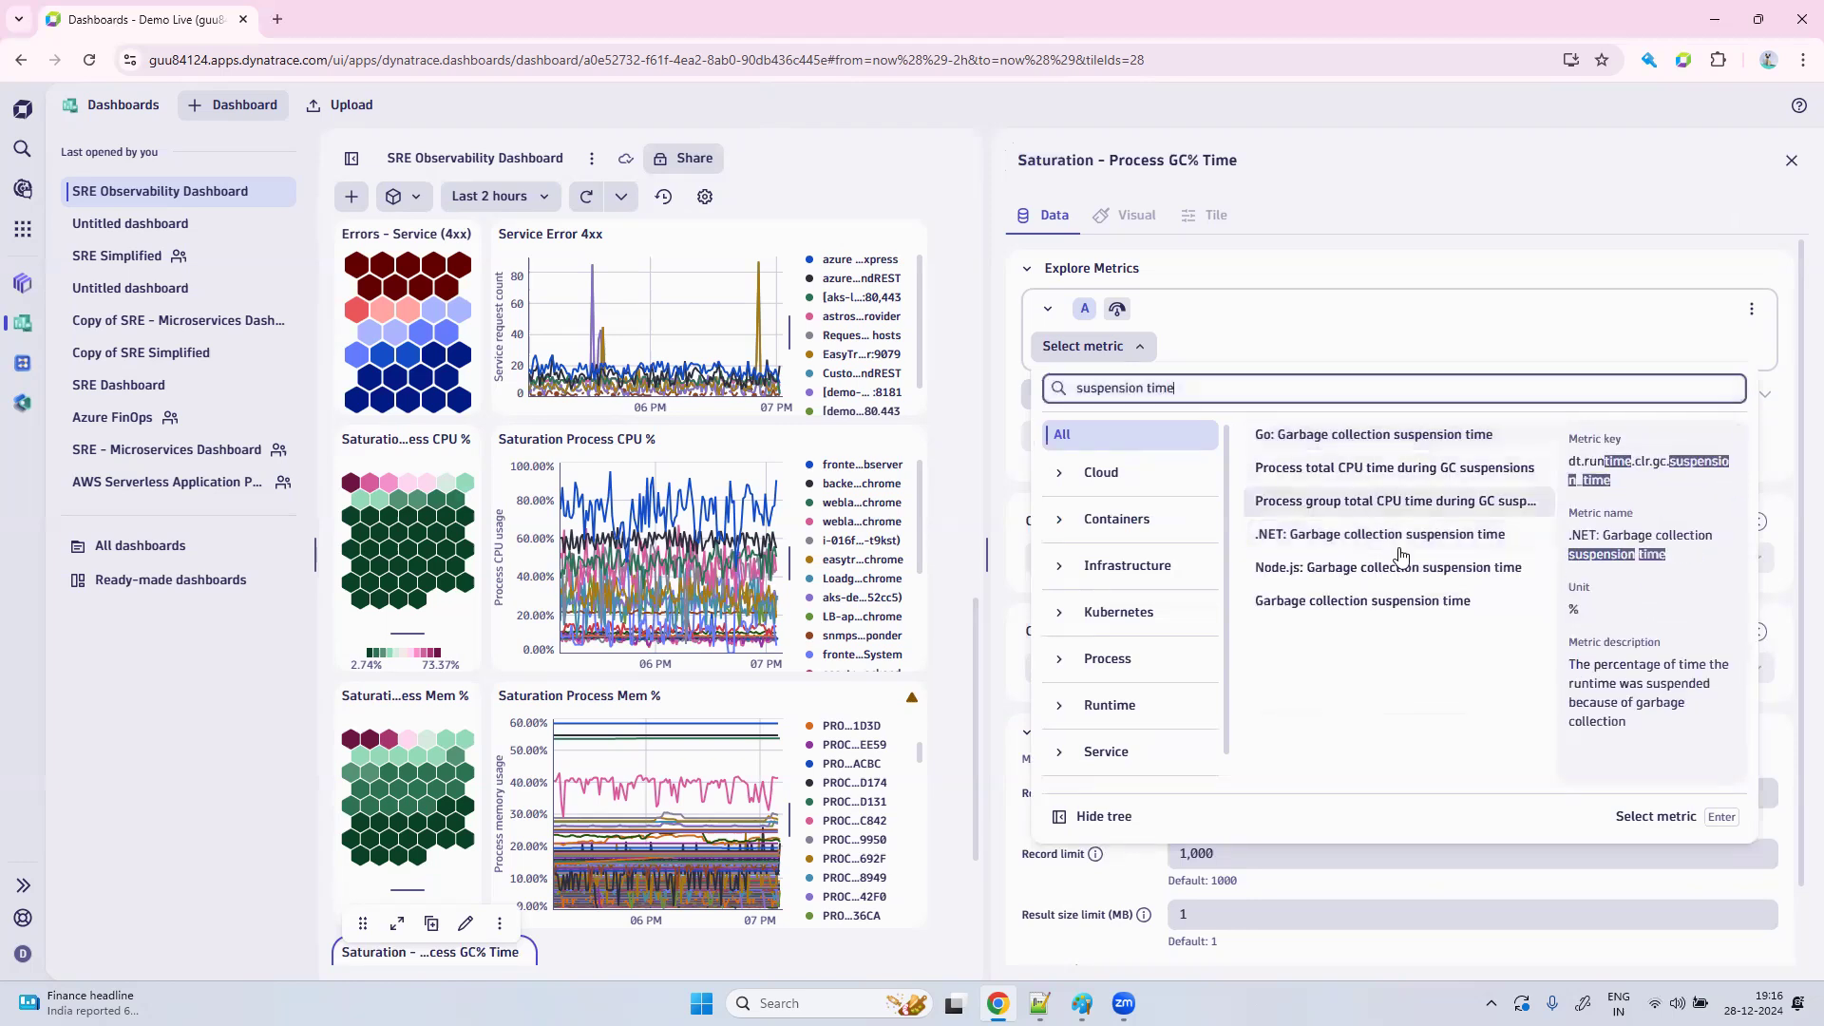
left_click(1407, 602)
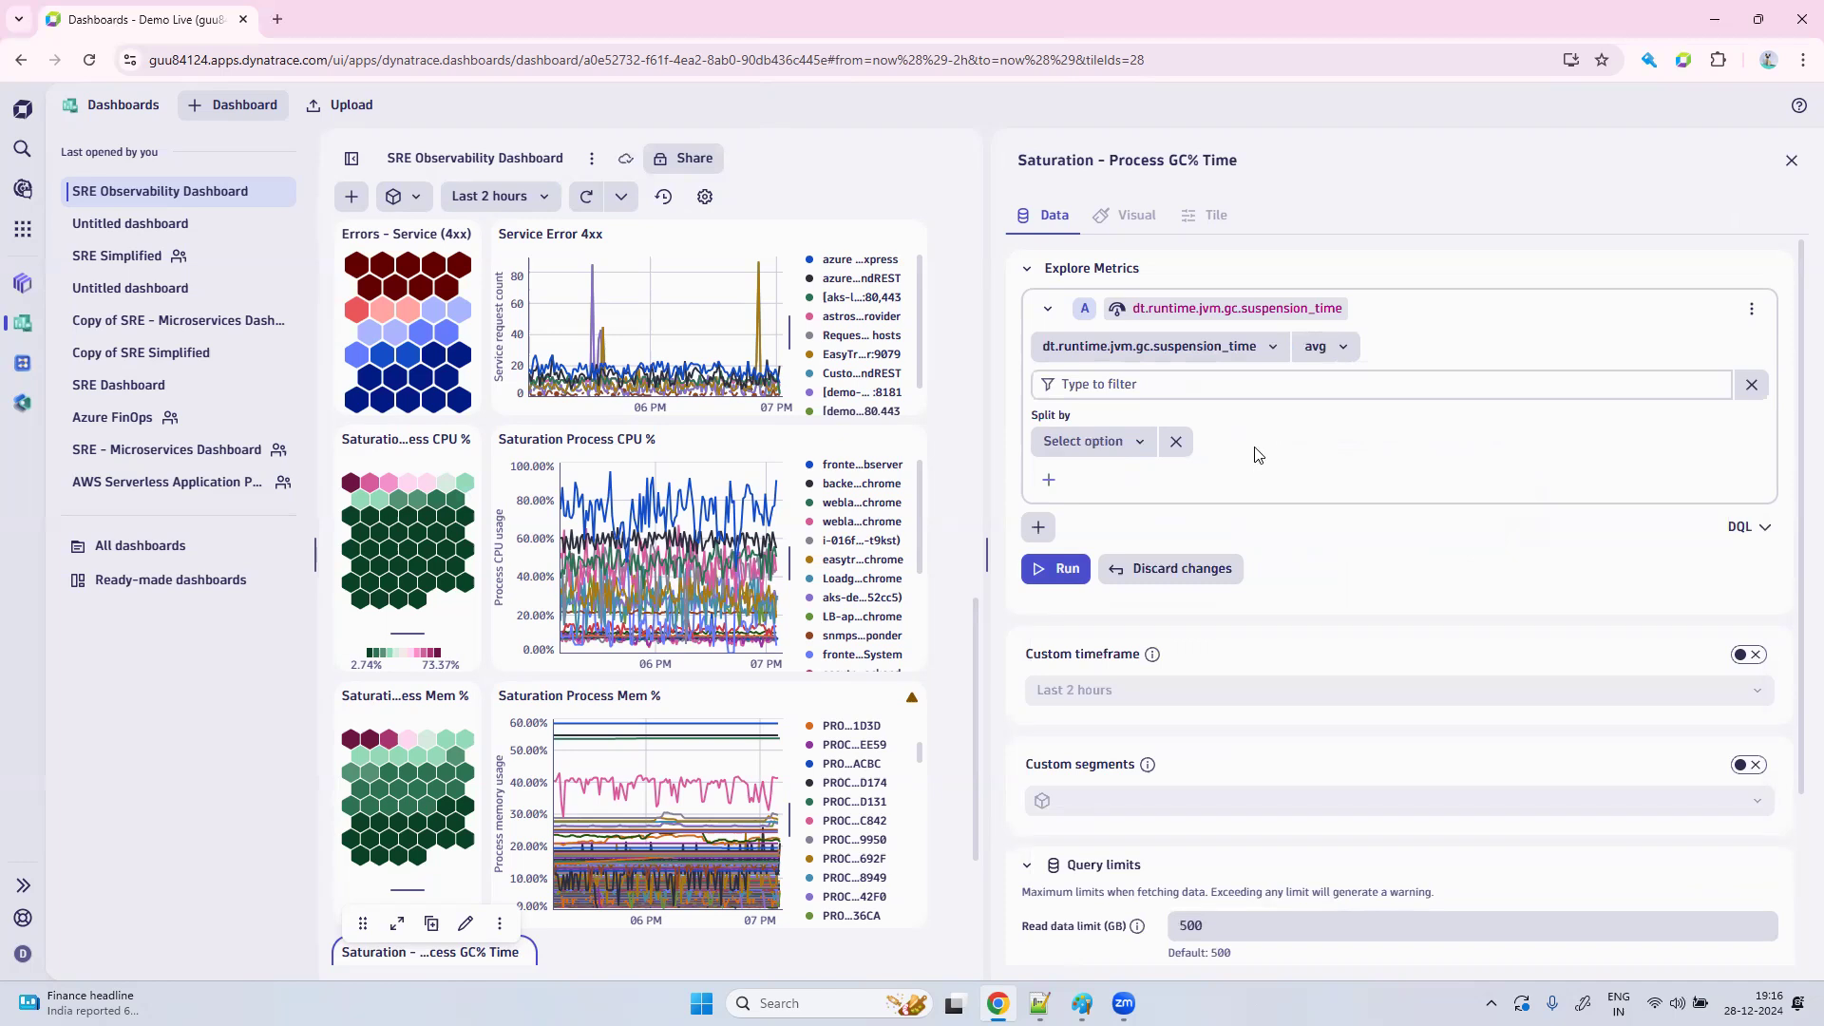
Split the GC suspension time metric by dt.entity.process_group_instance only.
left_click(1113, 442)
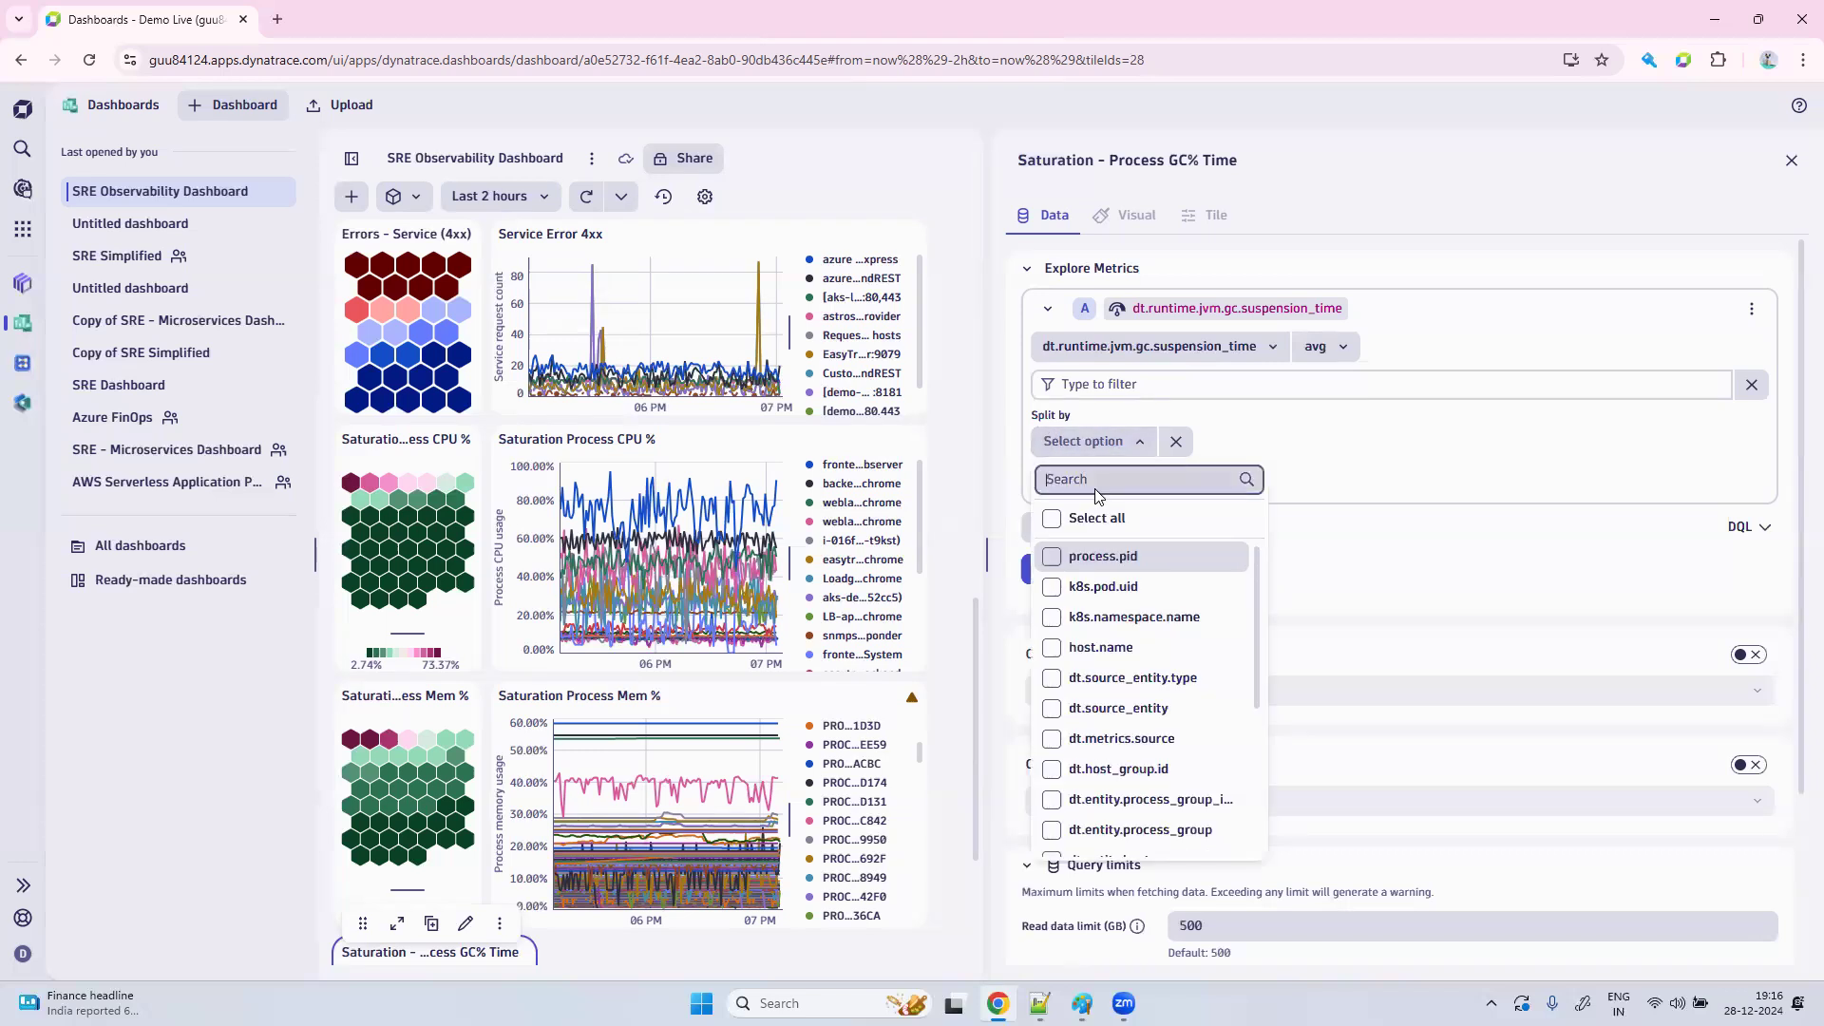
type("process")
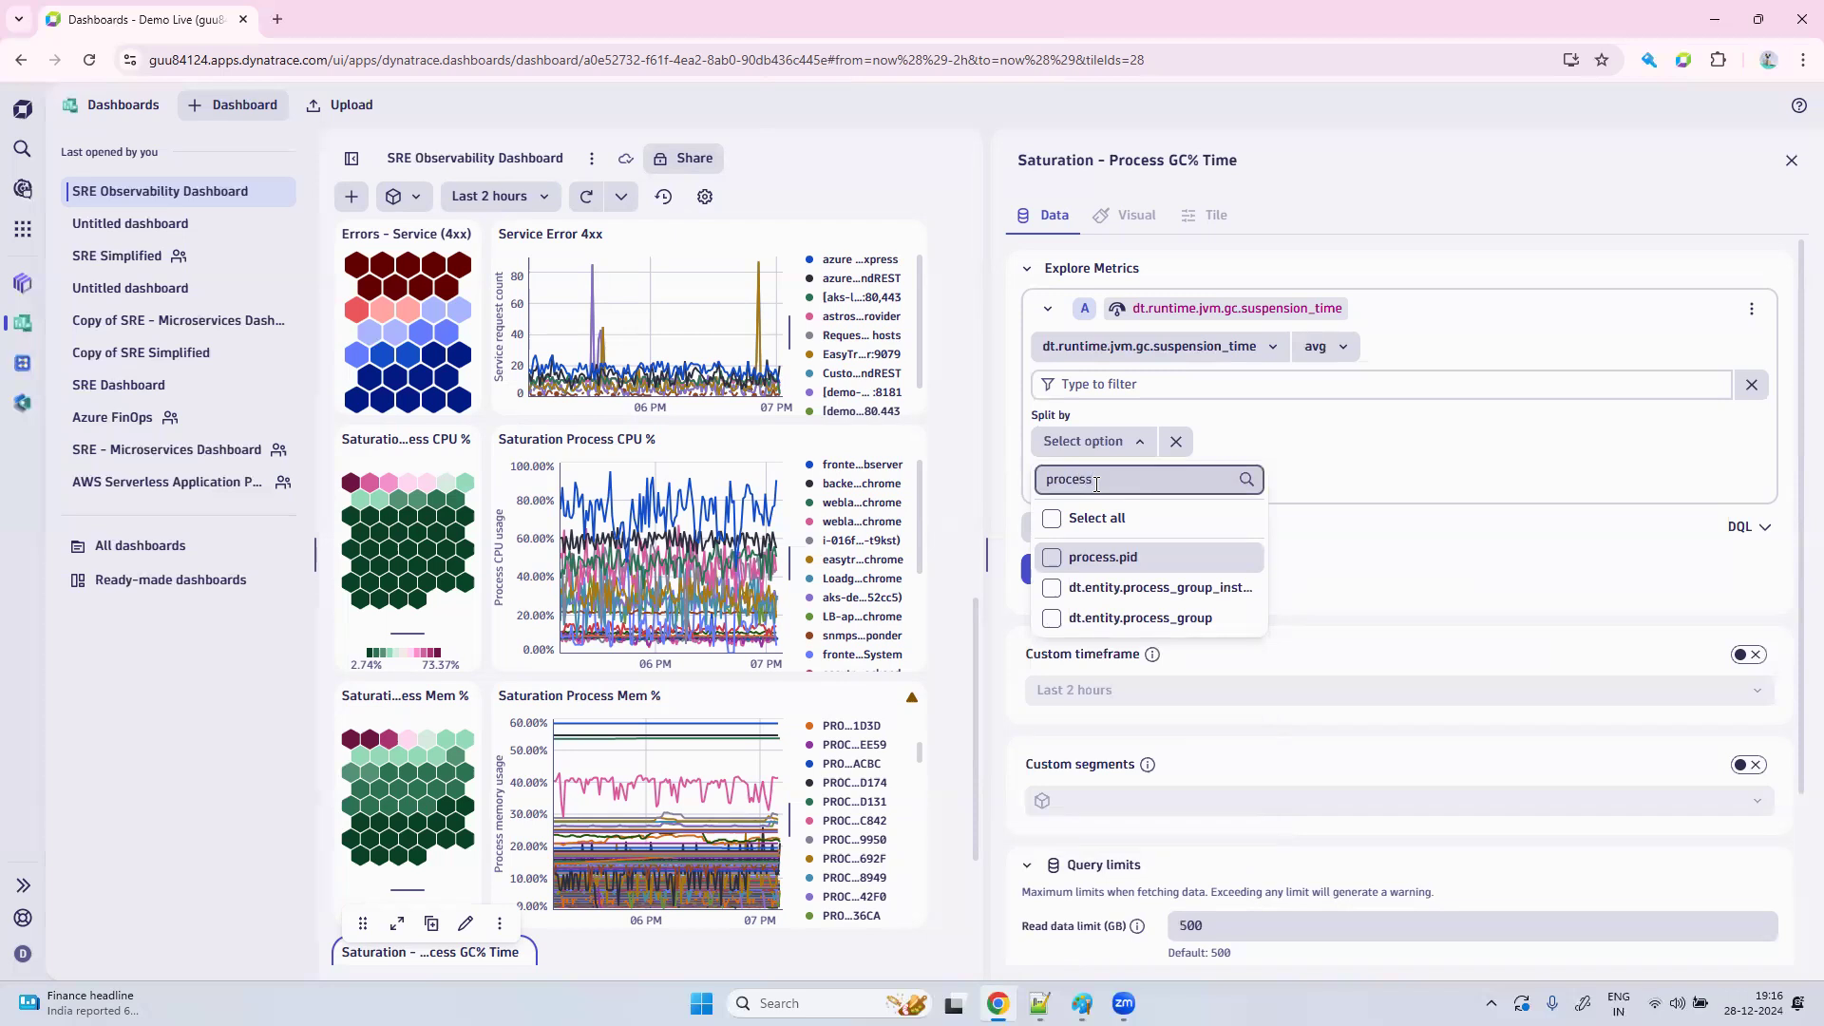
left_click(1124, 619)
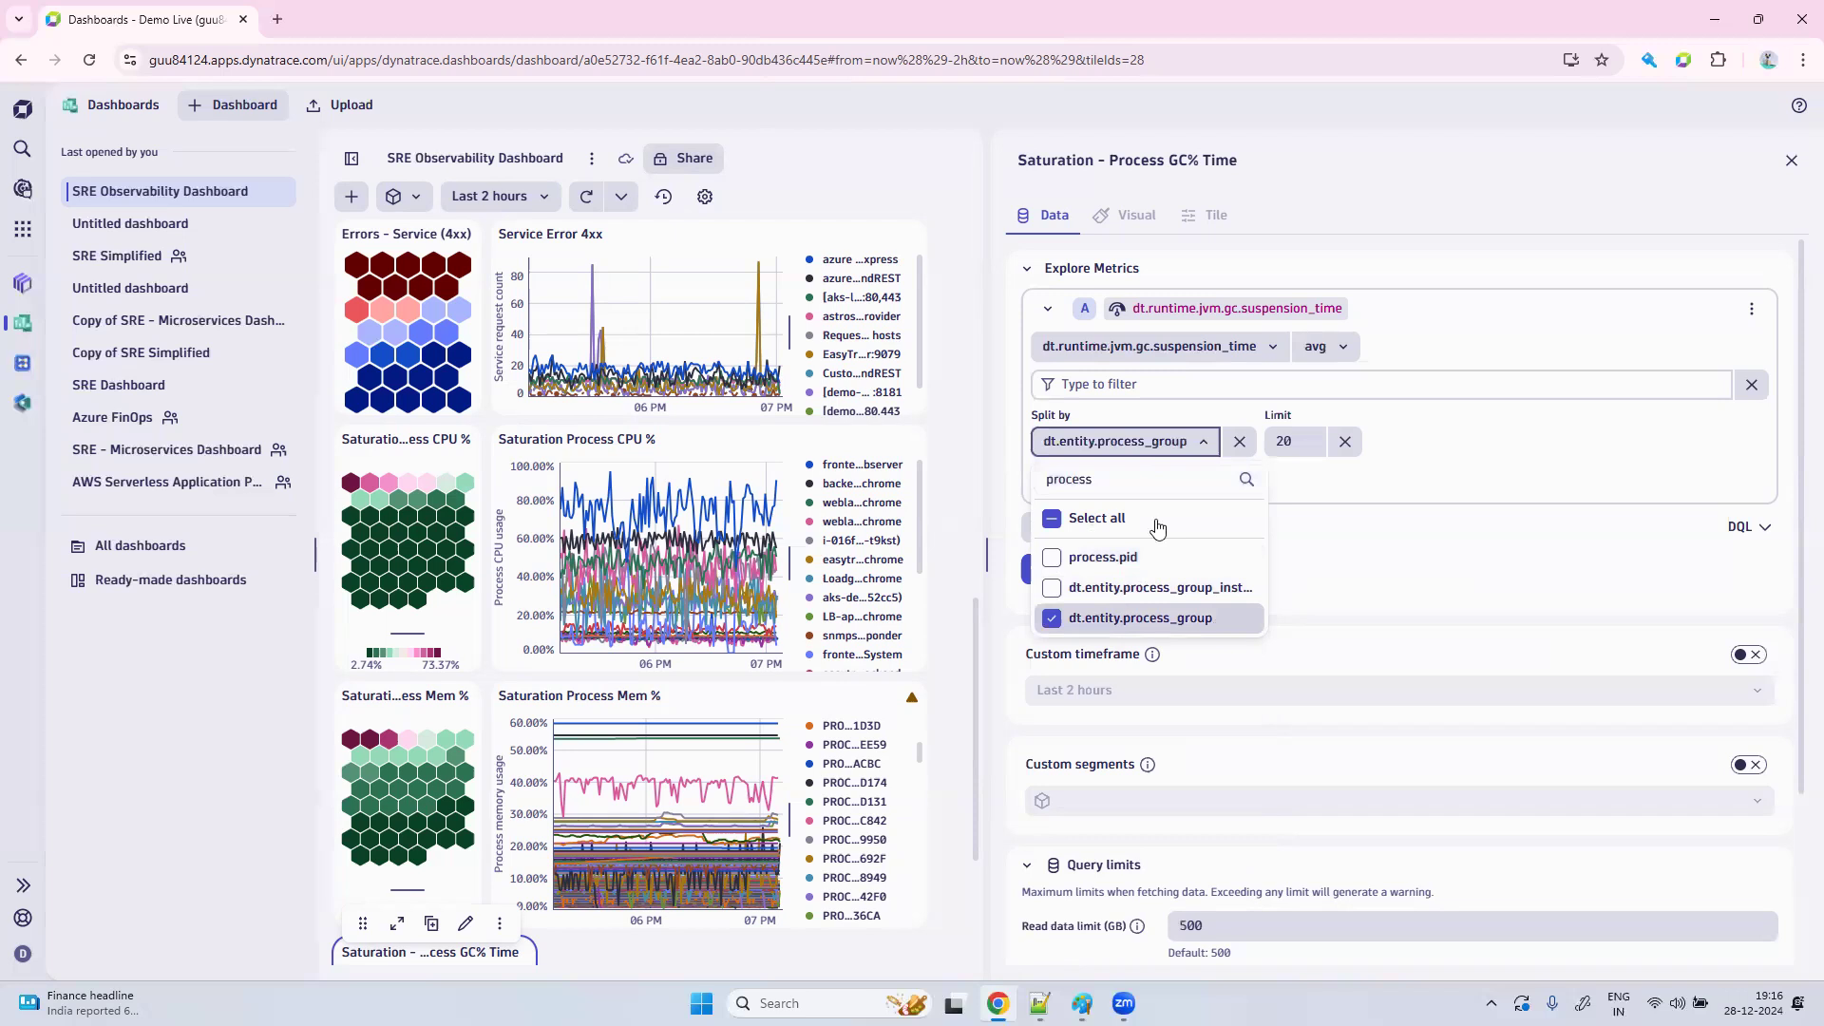
left_click(1154, 590)
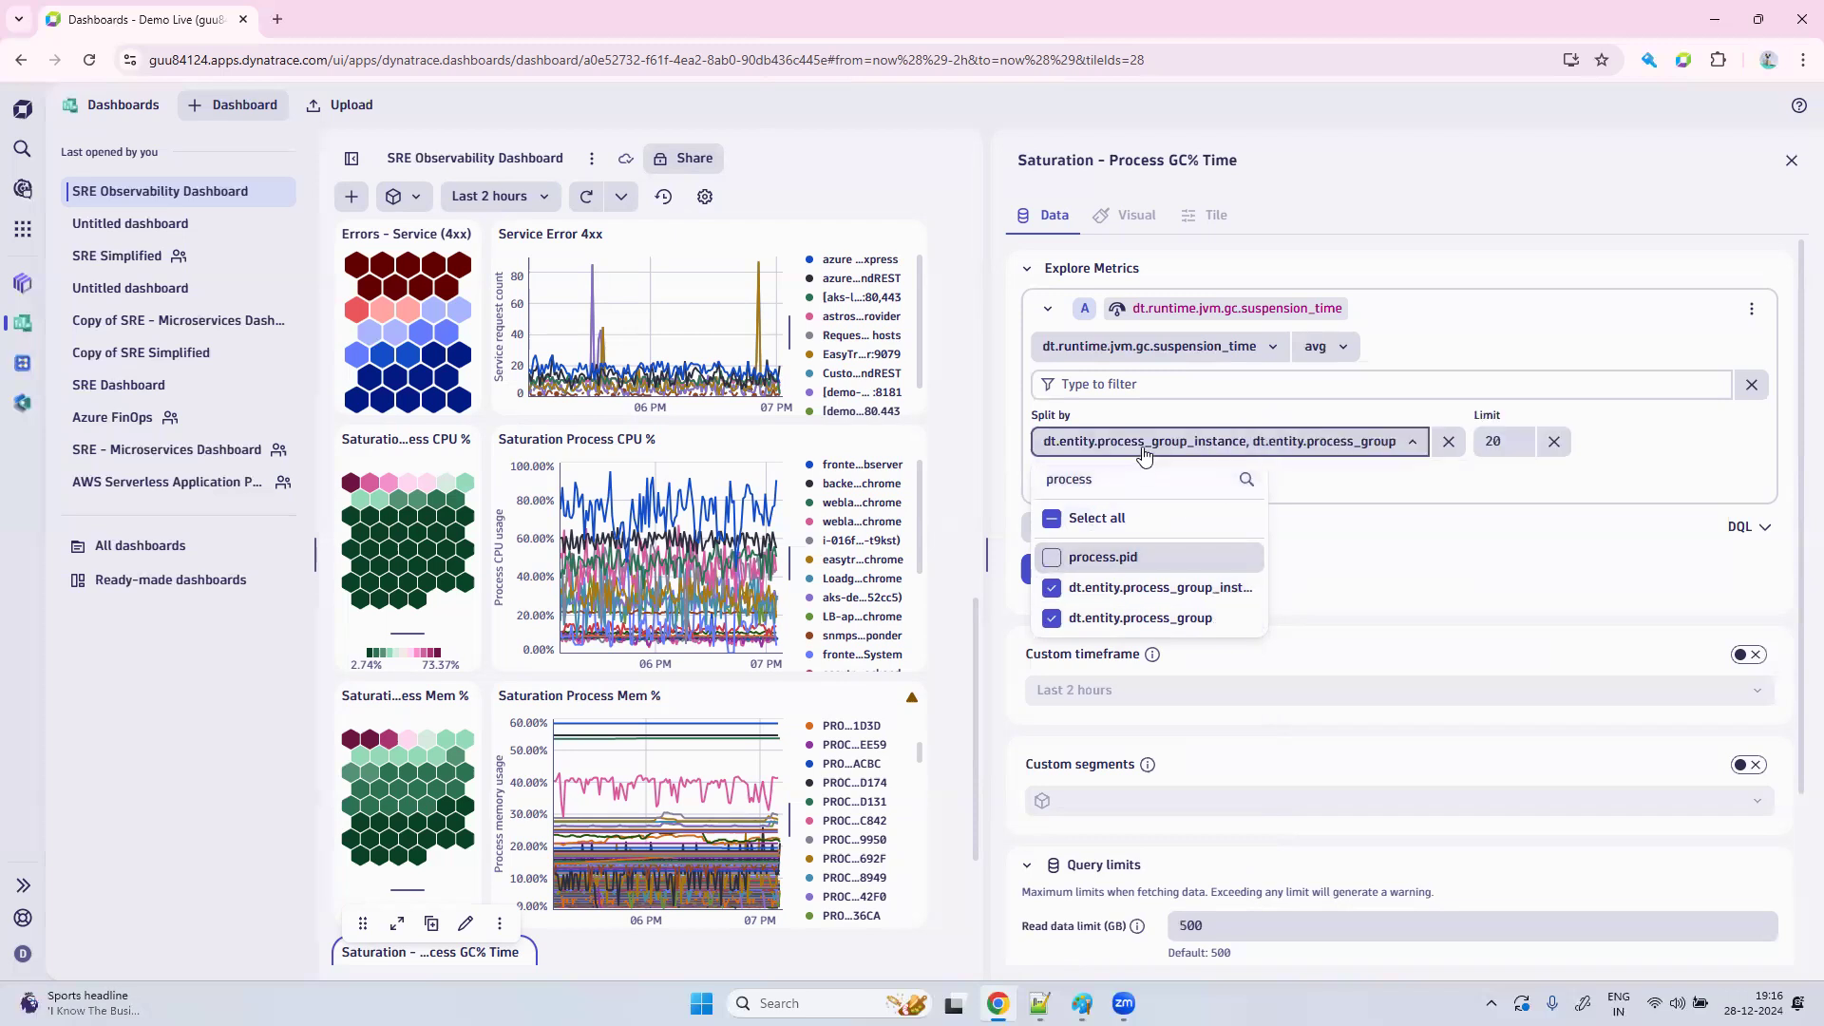
left_click(1140, 619)
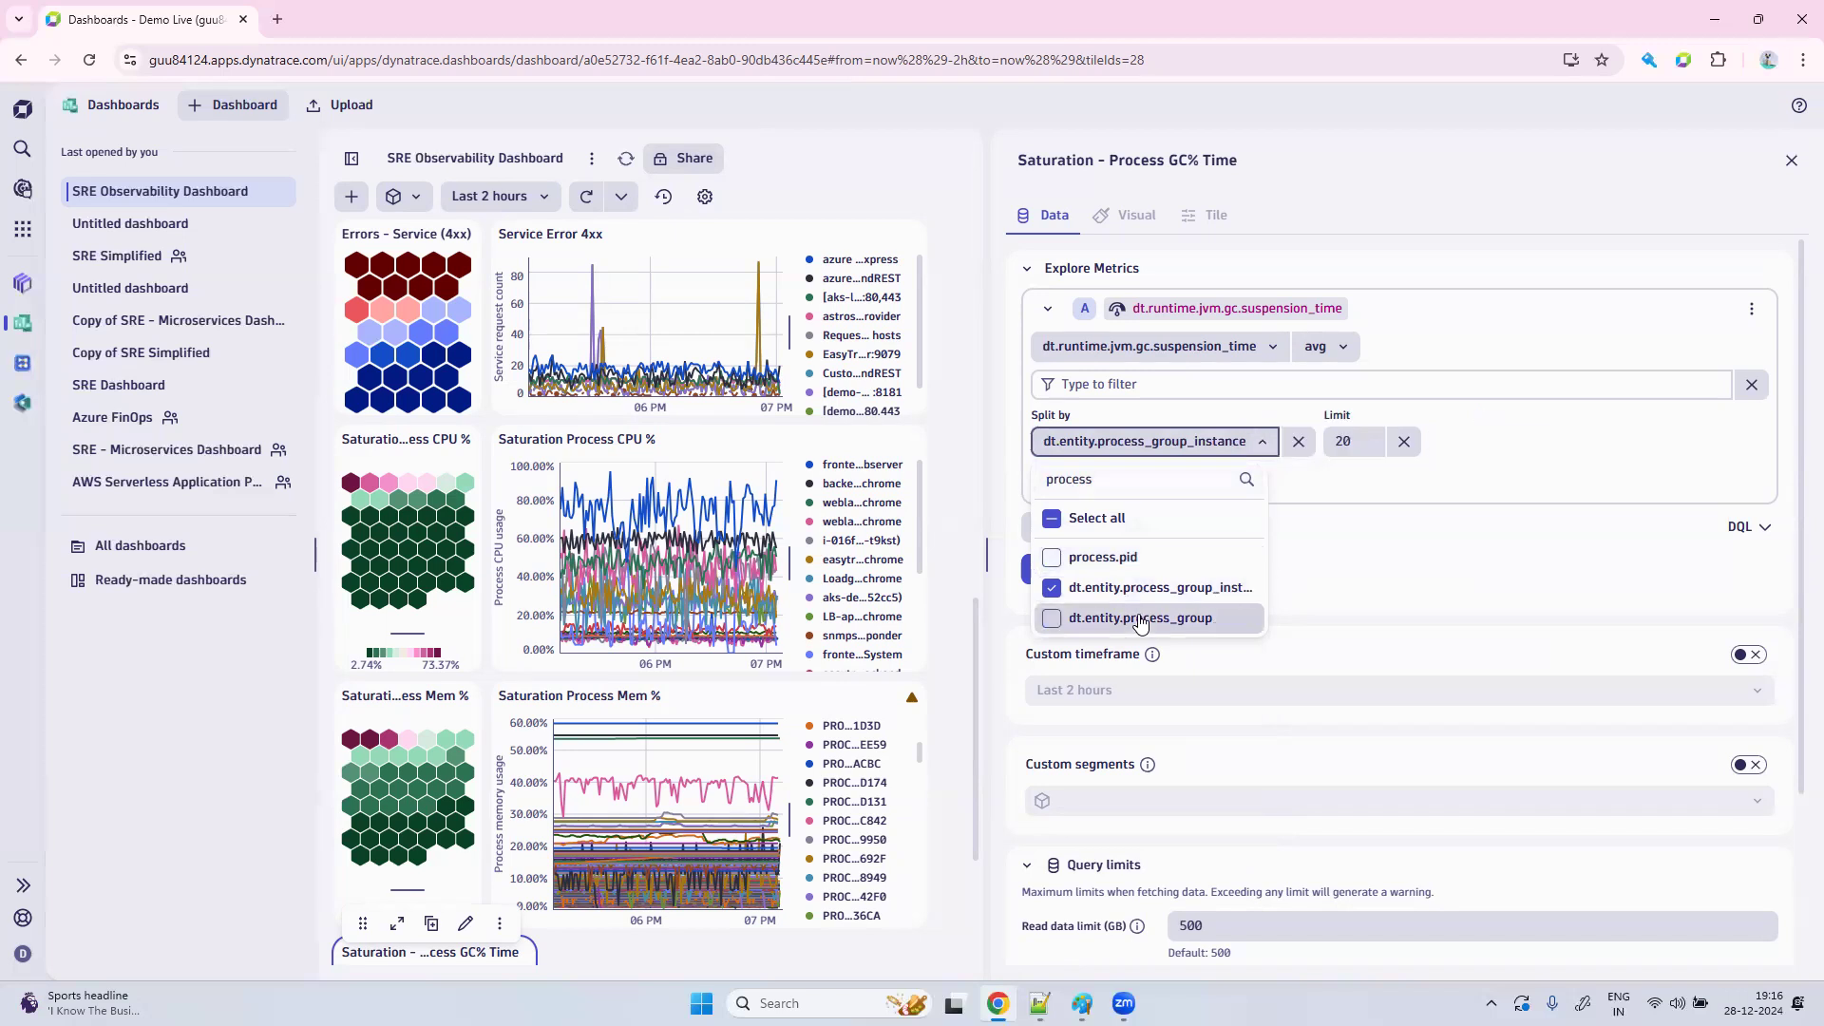
left_click(1328, 488)
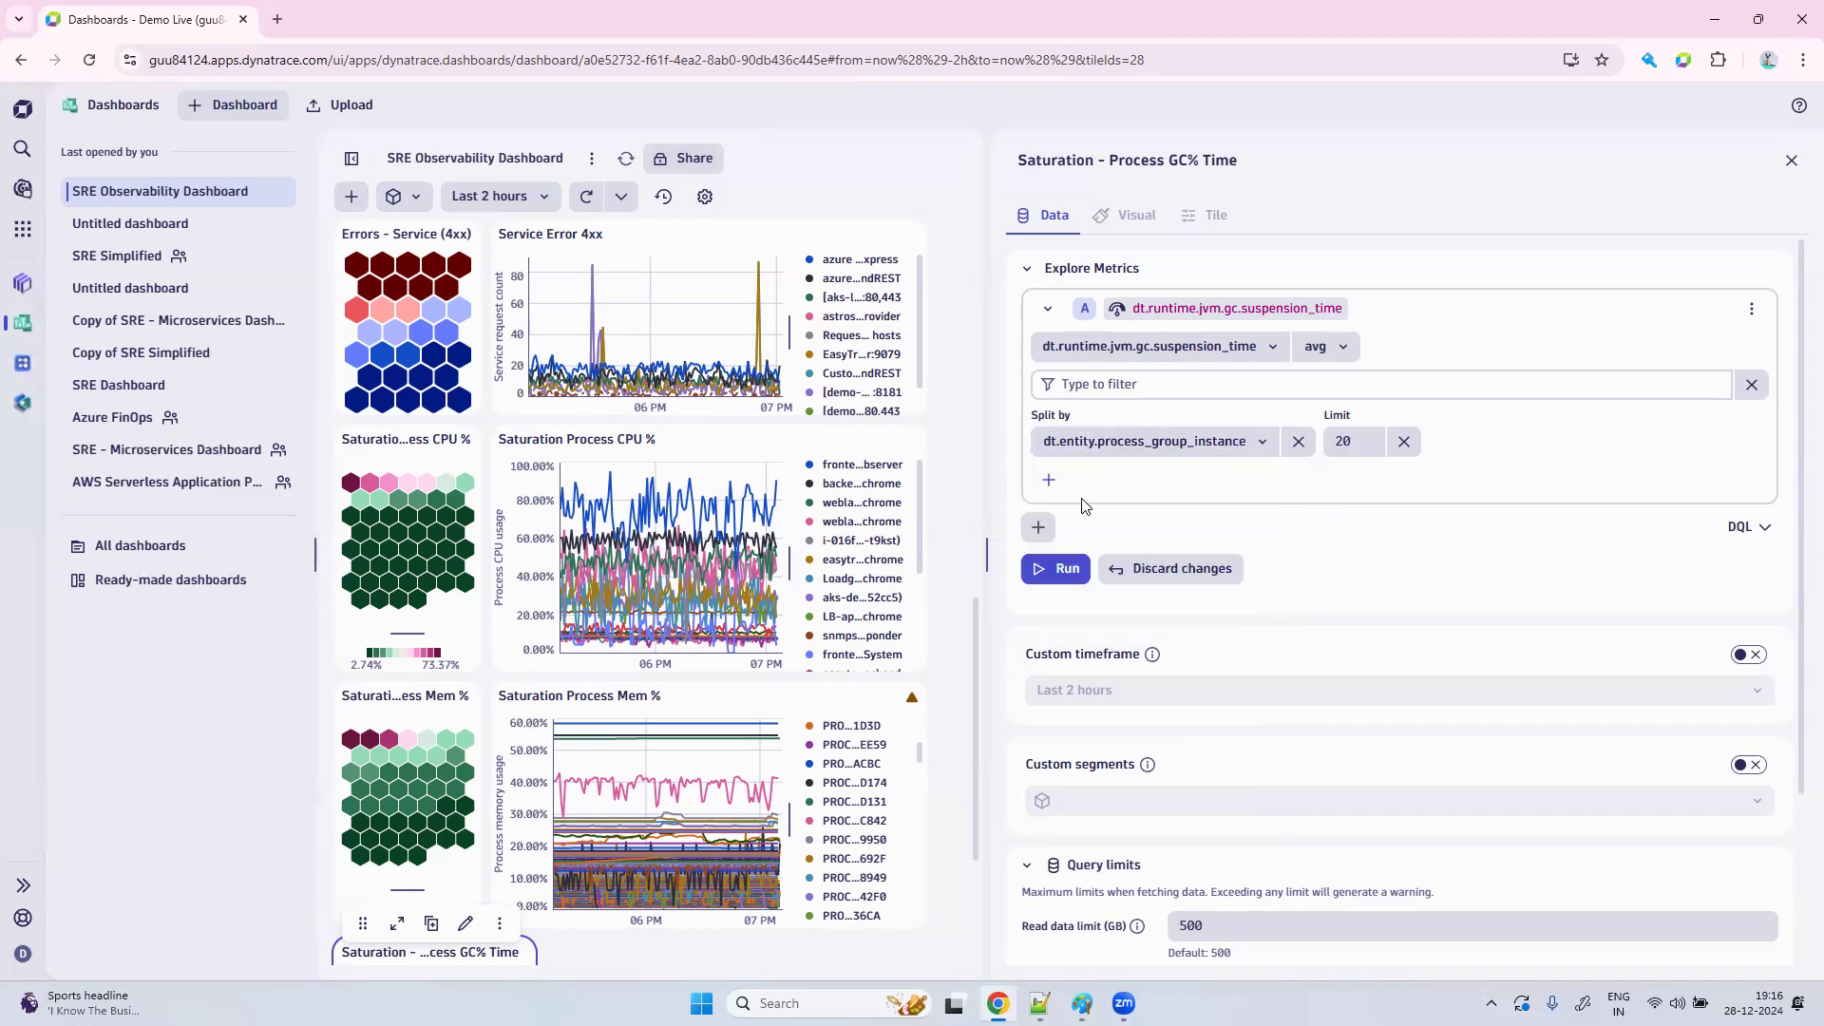
Reduce the GC metric to a single Avg value and sort it descending by avg(dt.runtime.jvm.gc.suspension_time).
left_click(1050, 483)
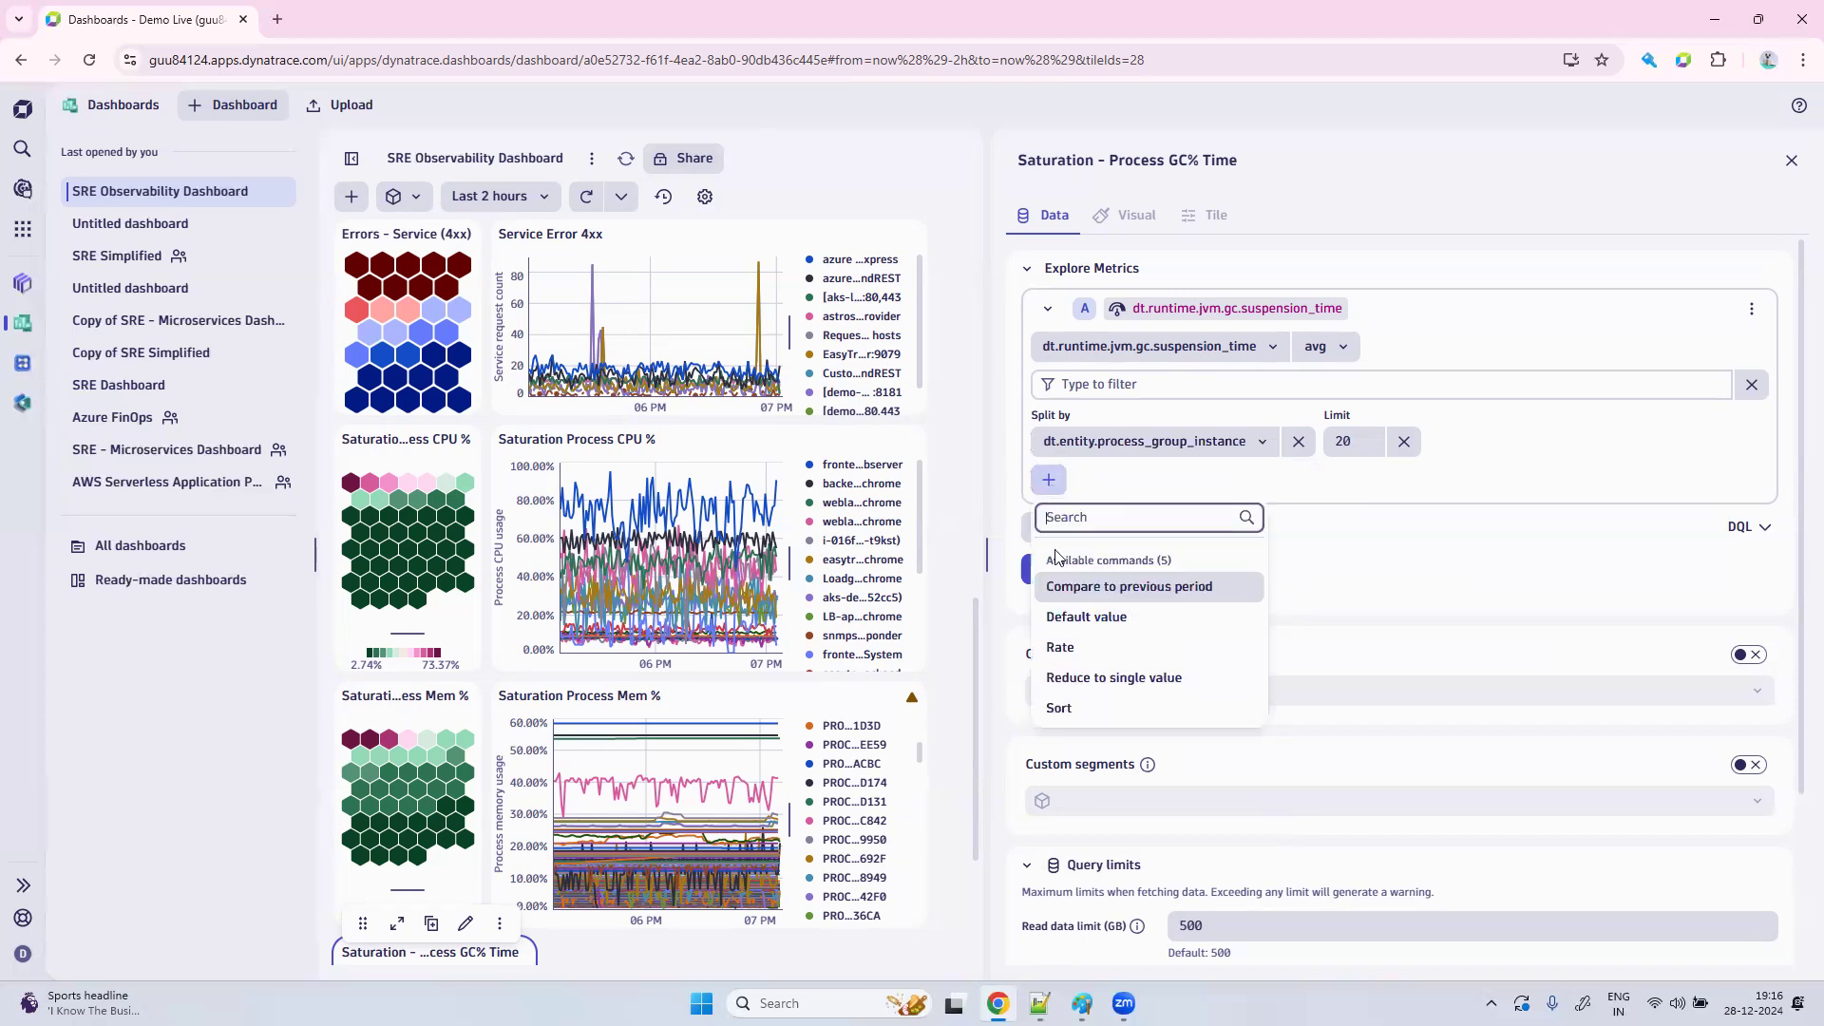
left_click(1092, 676)
left_click(1049, 480)
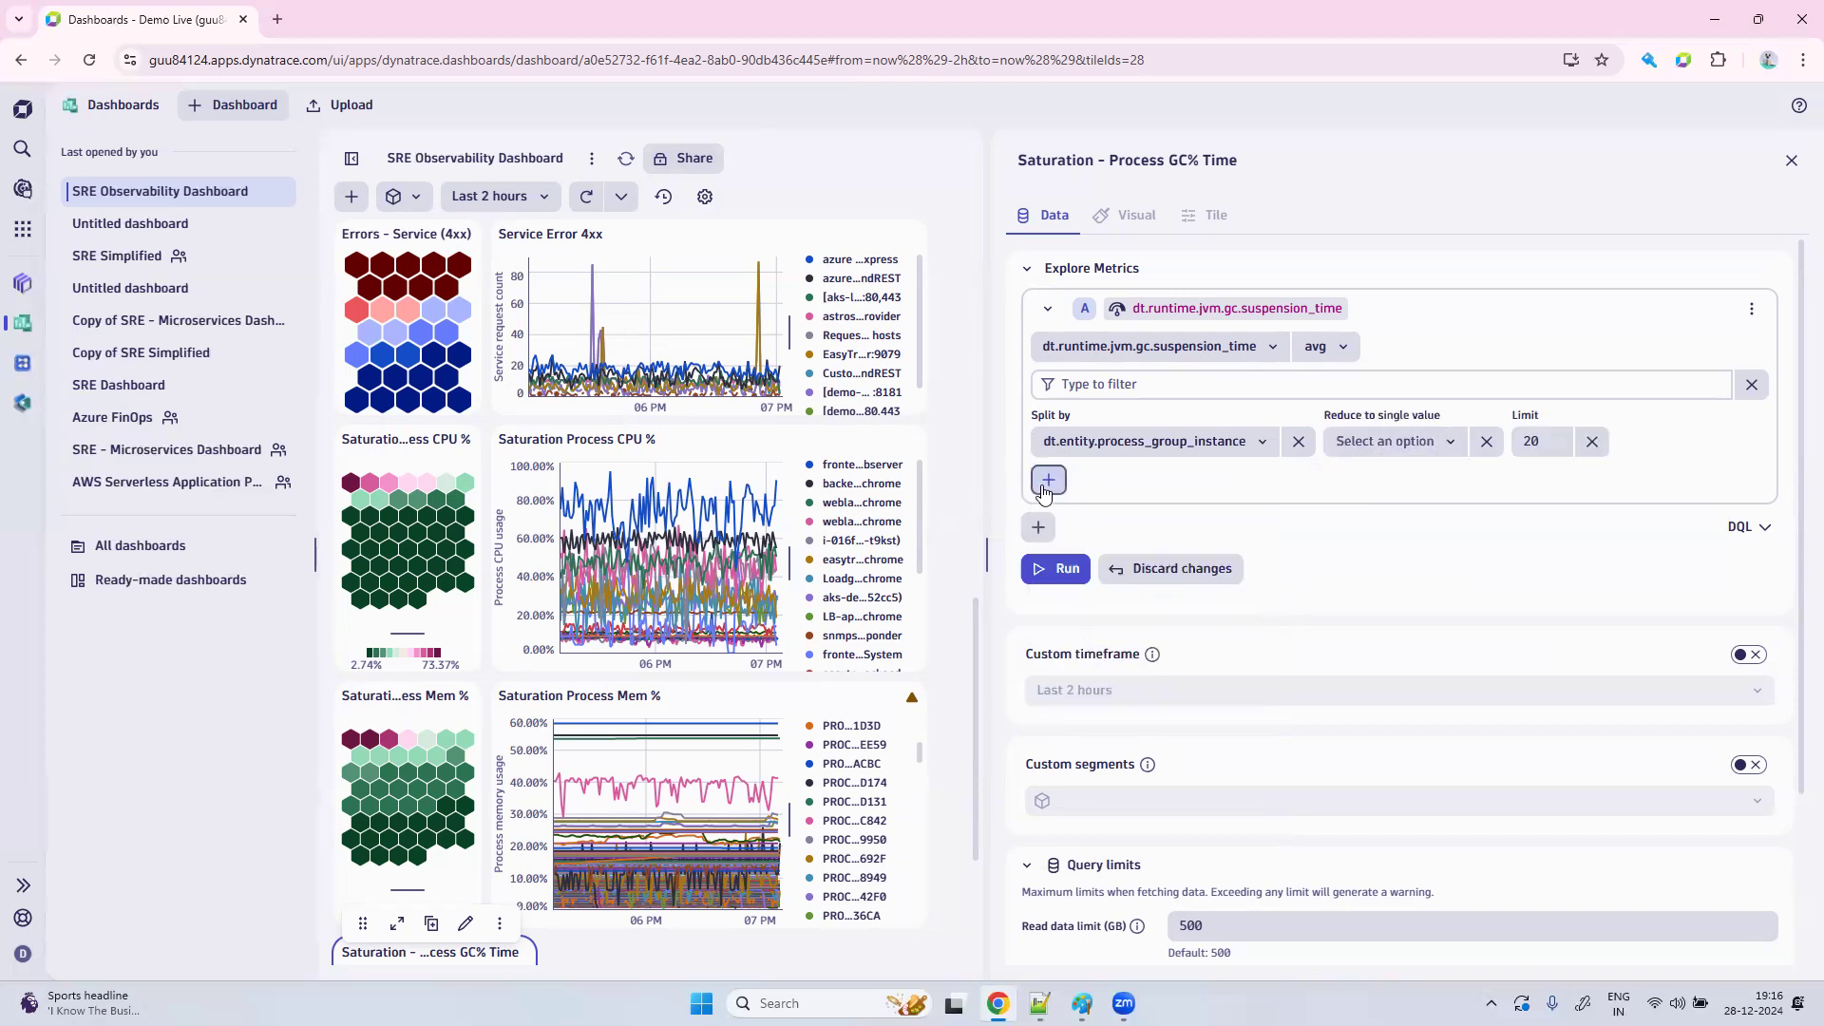
left_click(1077, 677)
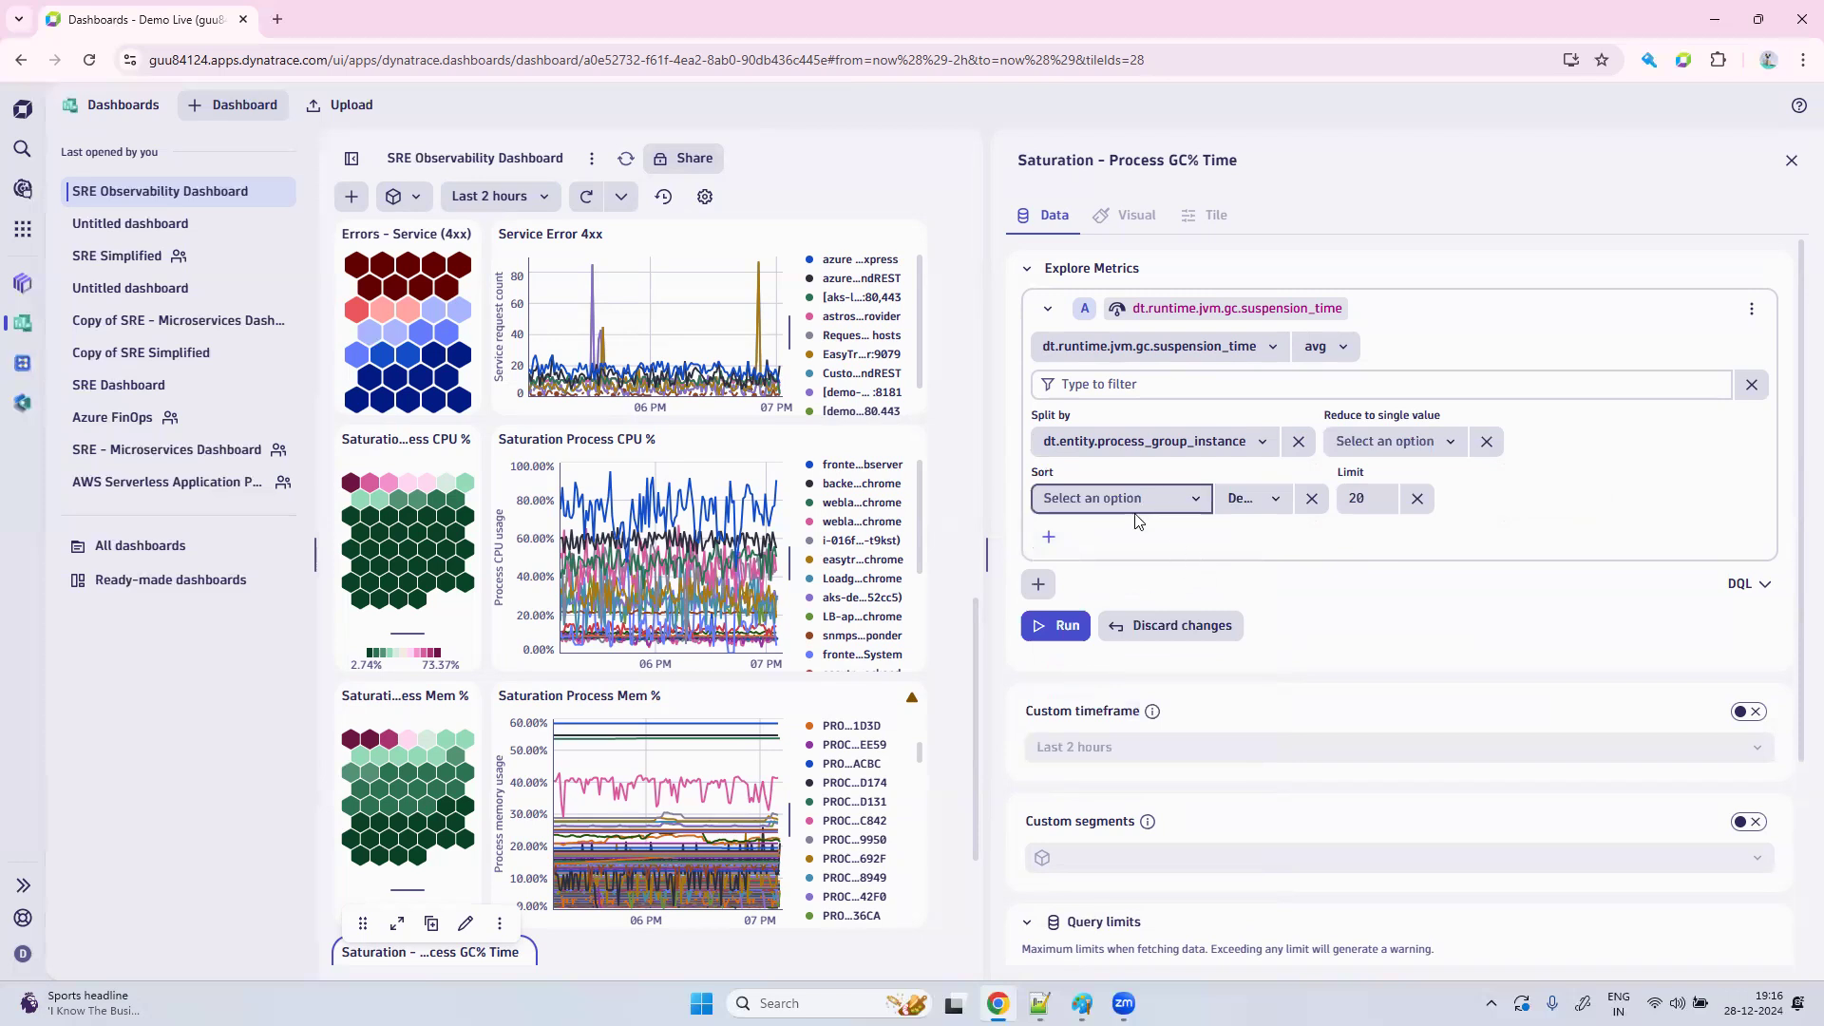
left_click(1379, 443)
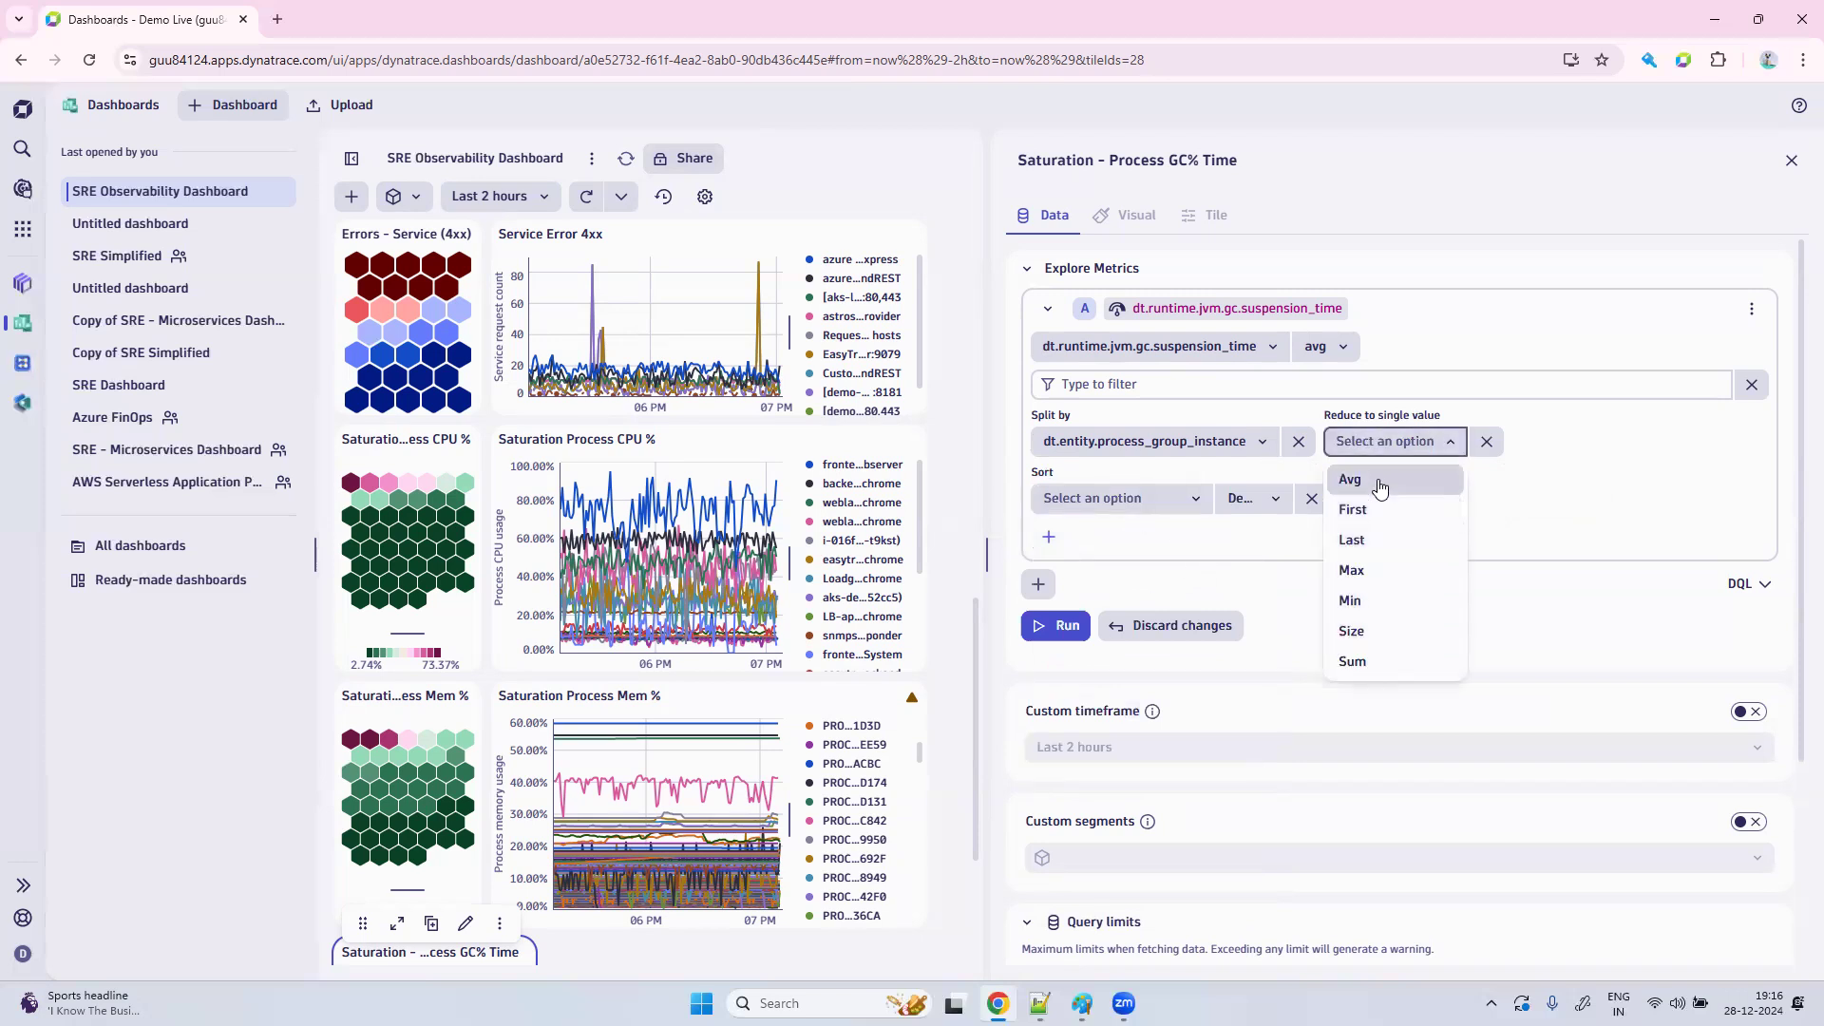
left_click(1379, 482)
left_click(1504, 443)
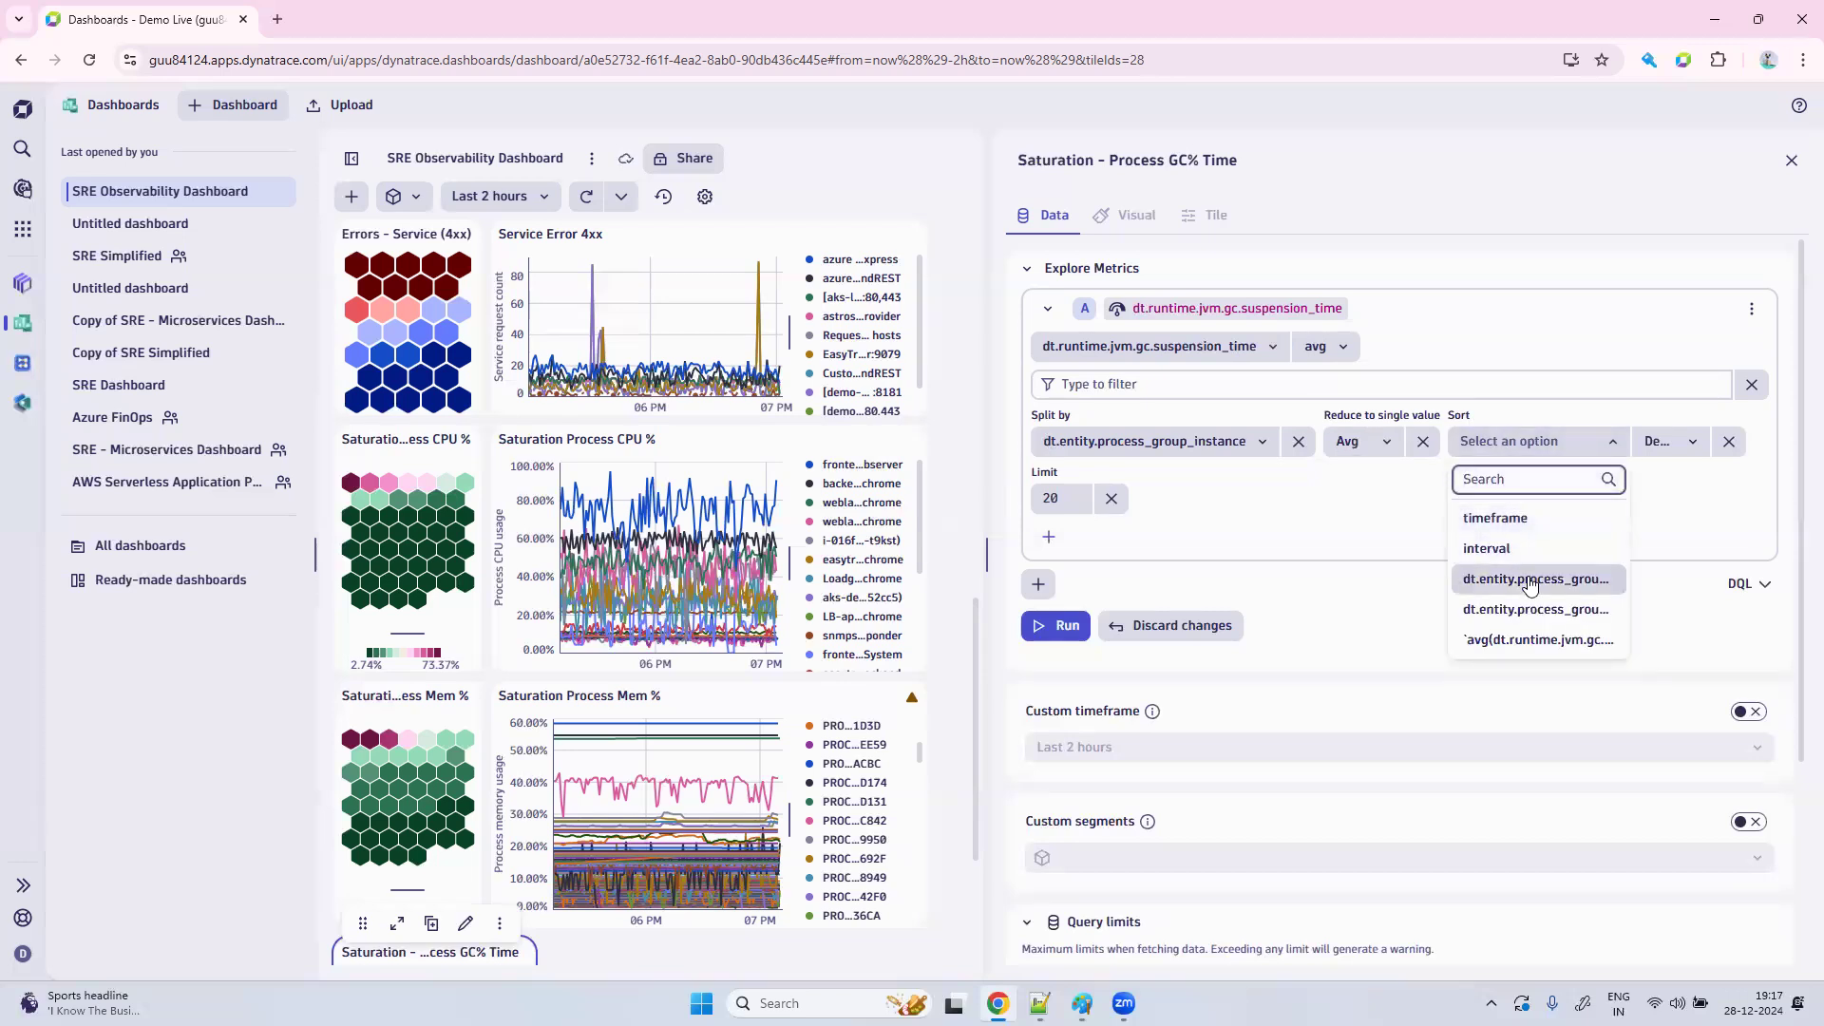
left_click(1550, 642)
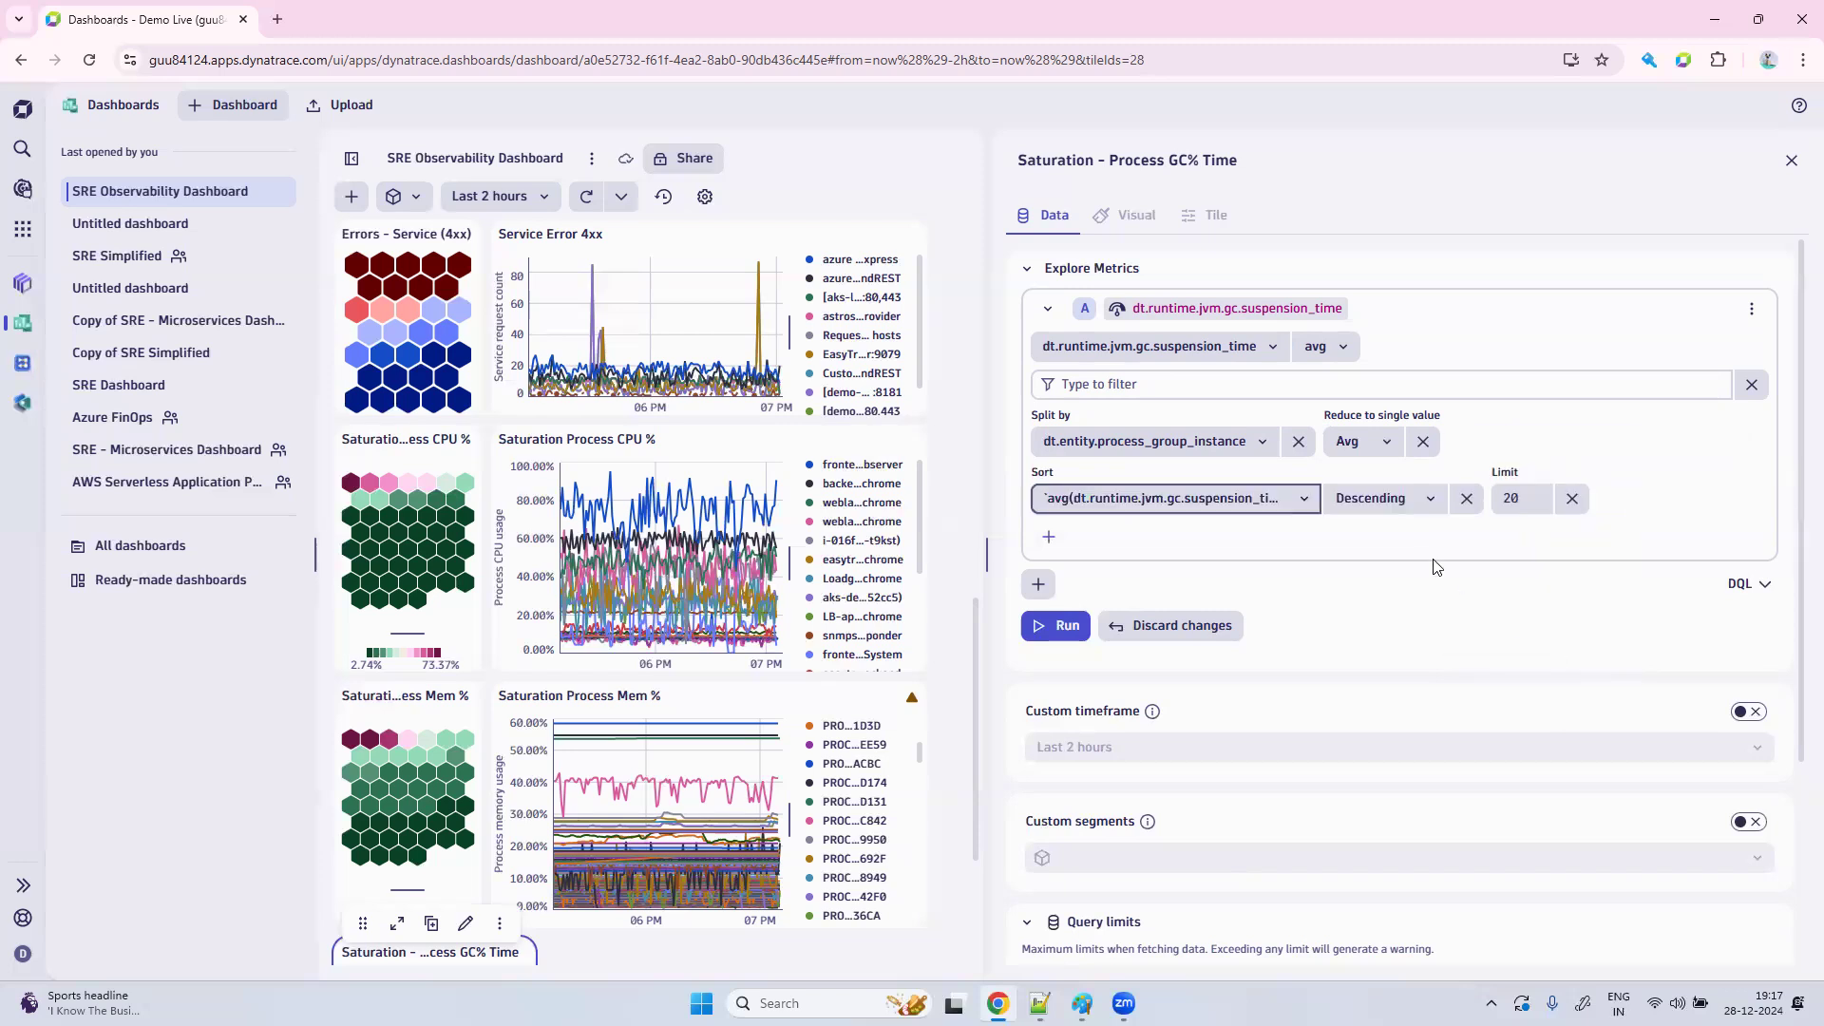
Set the GC query's limit to 100 and run the query.
left_click(1525, 496)
type("100")
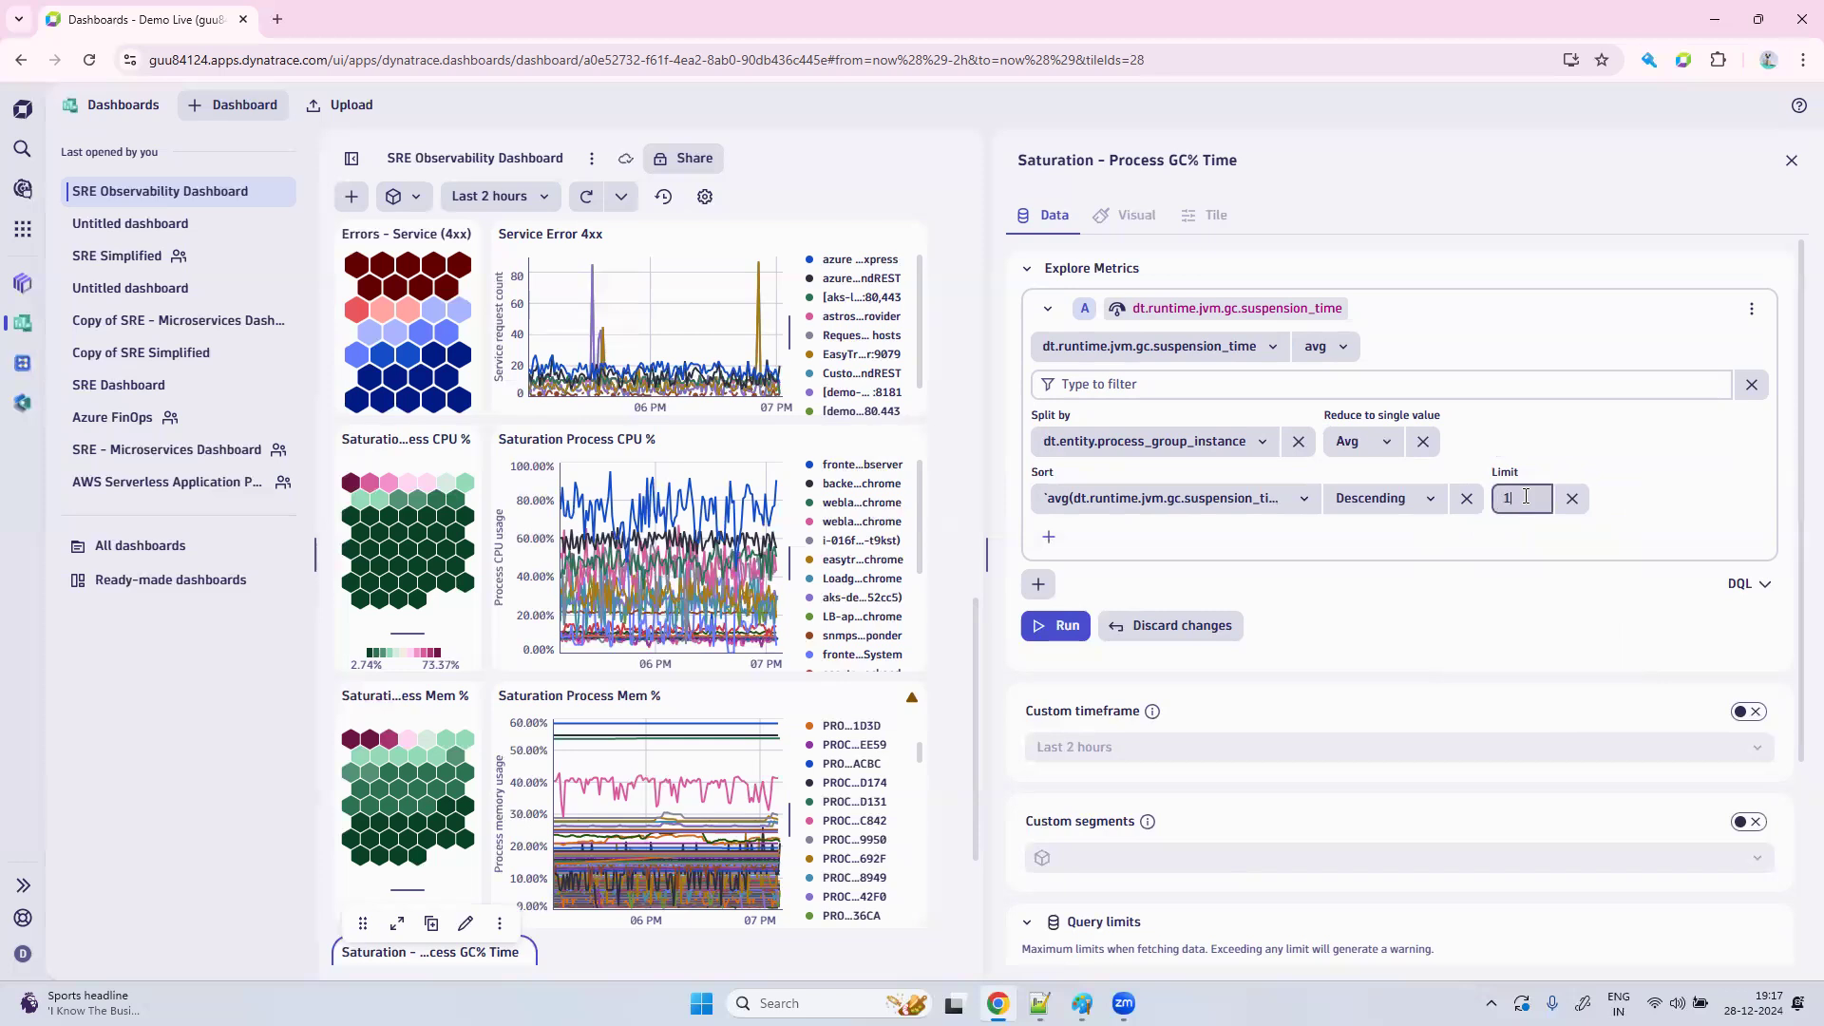
left_click(1063, 628)
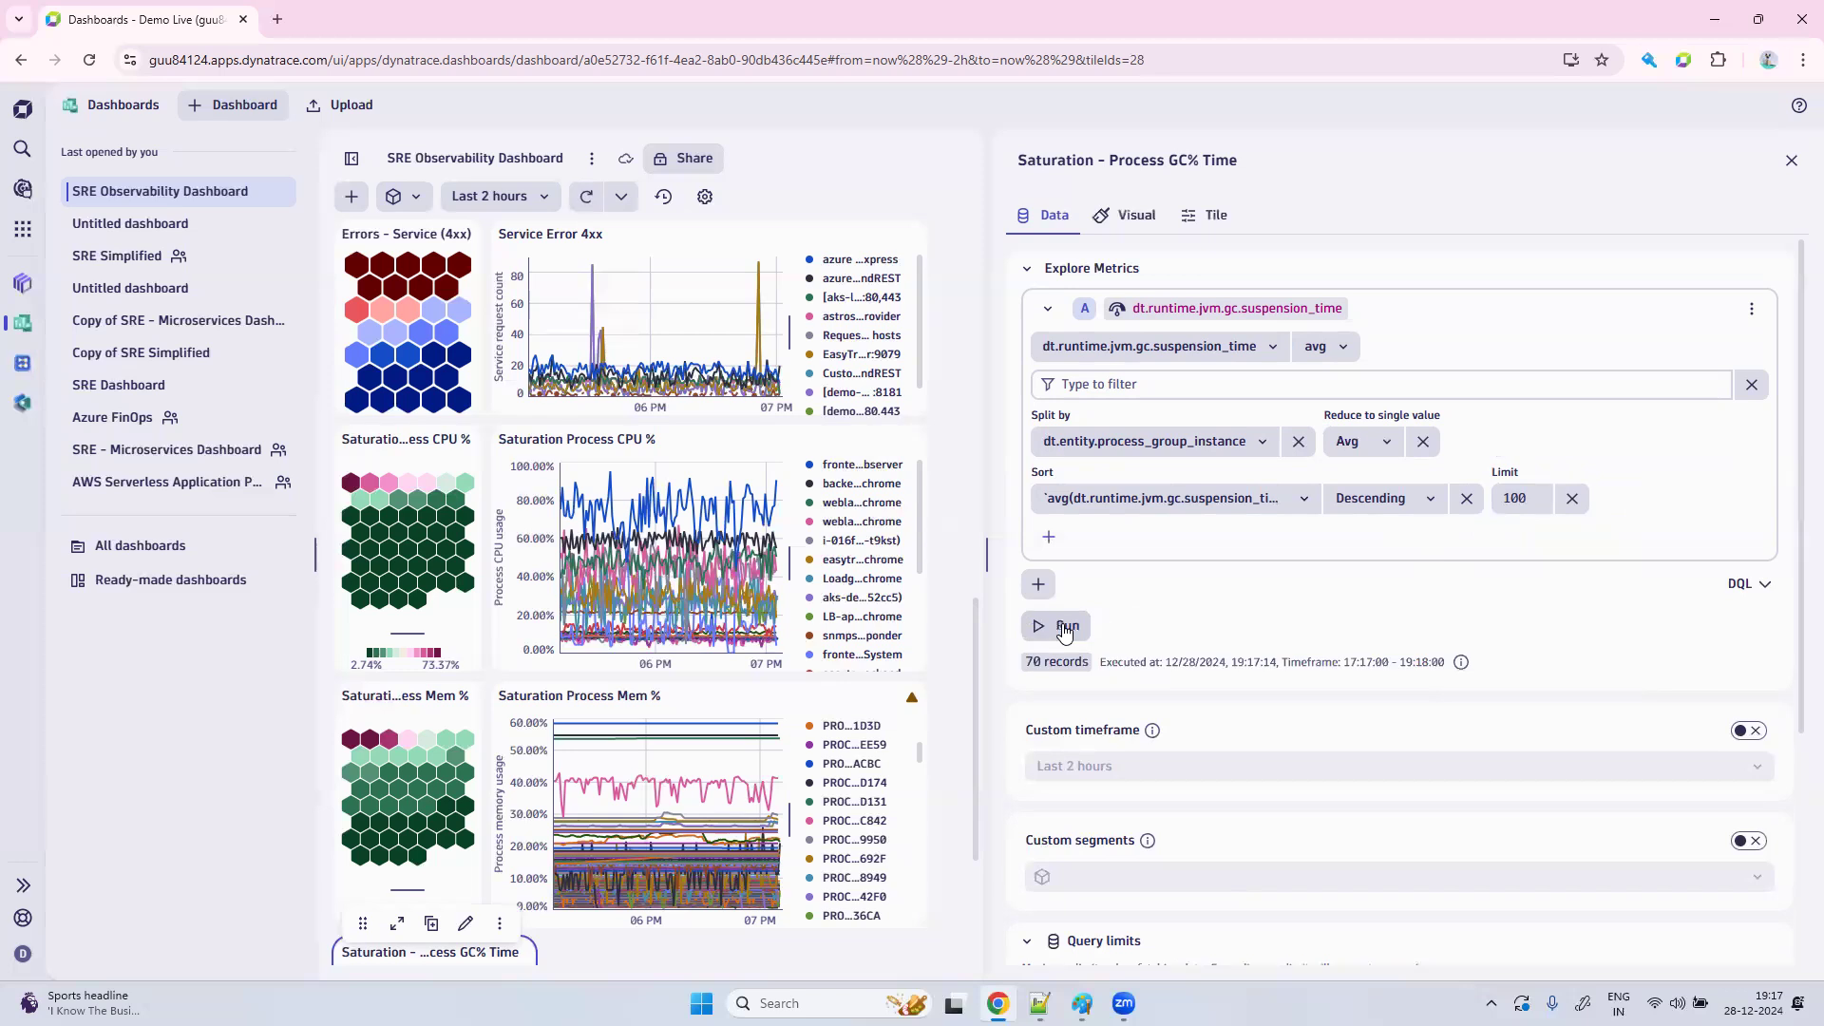
Display the Process GC% Time tile as a Honeycomb with its legend hidden, and close the tile editor.
left_click(1130, 216)
left_click(1166, 482)
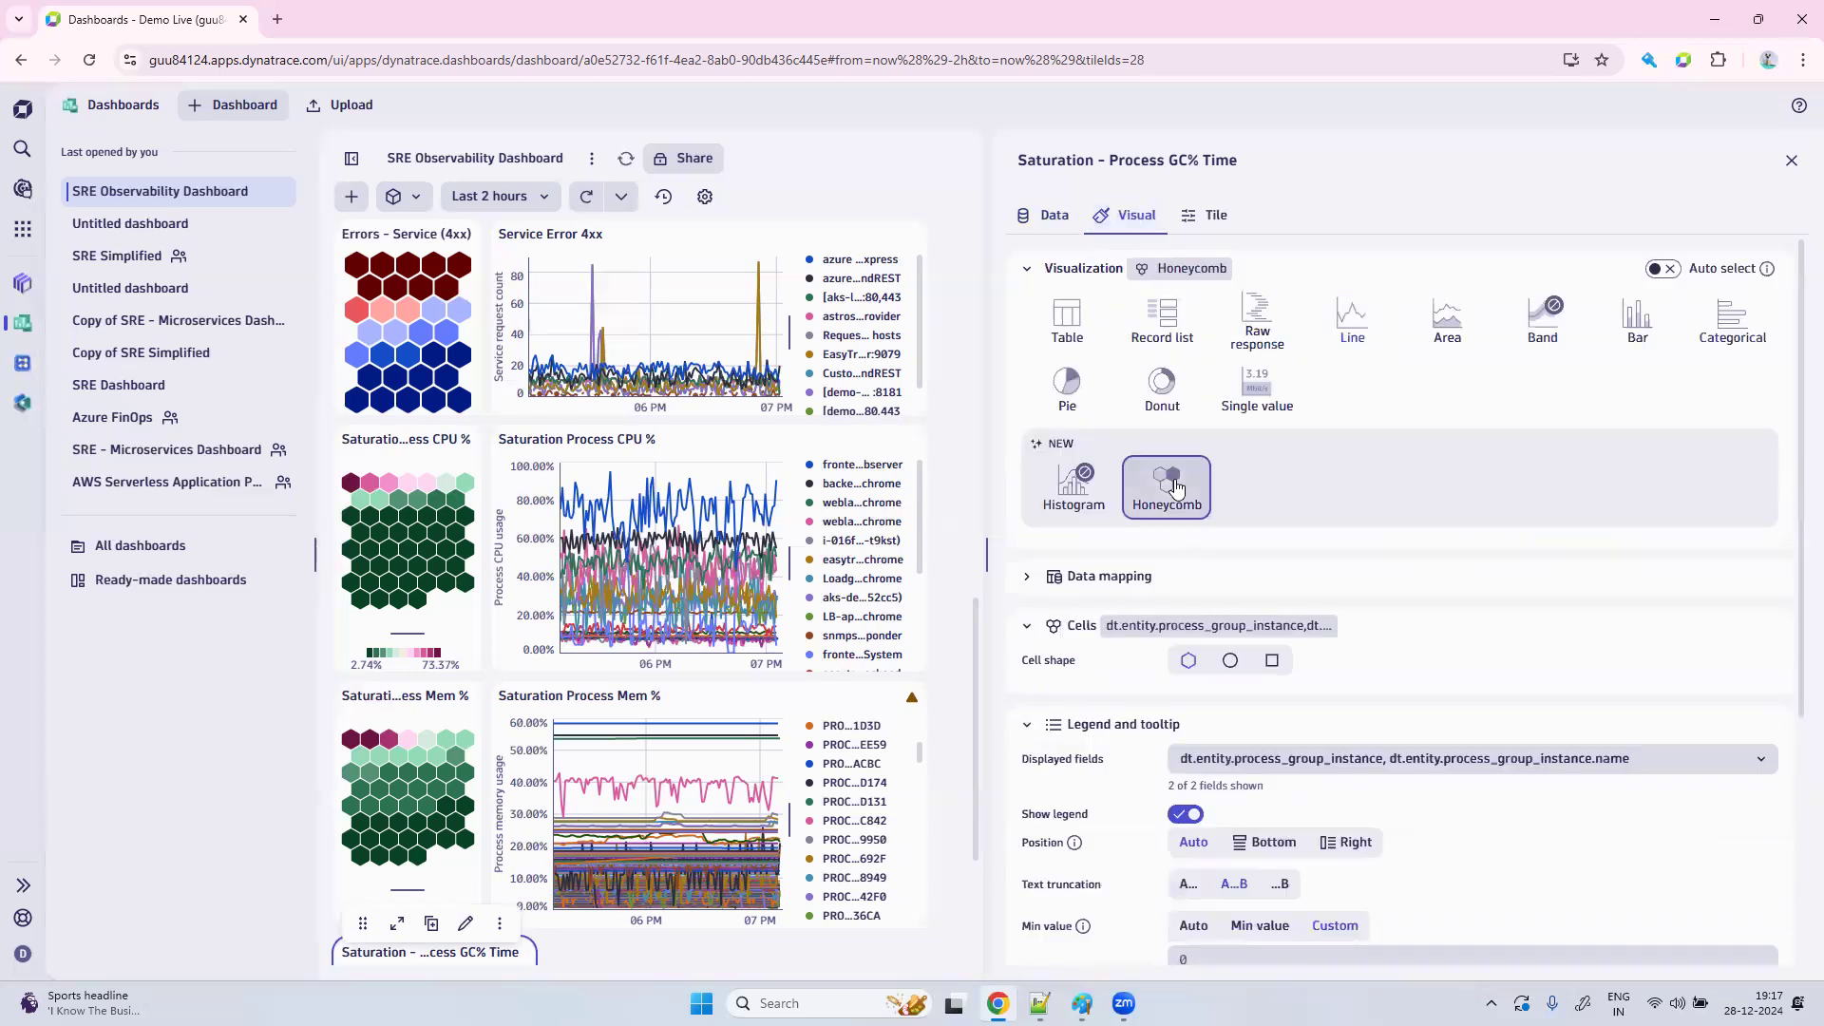
scroll(1346, 643, "down", 1)
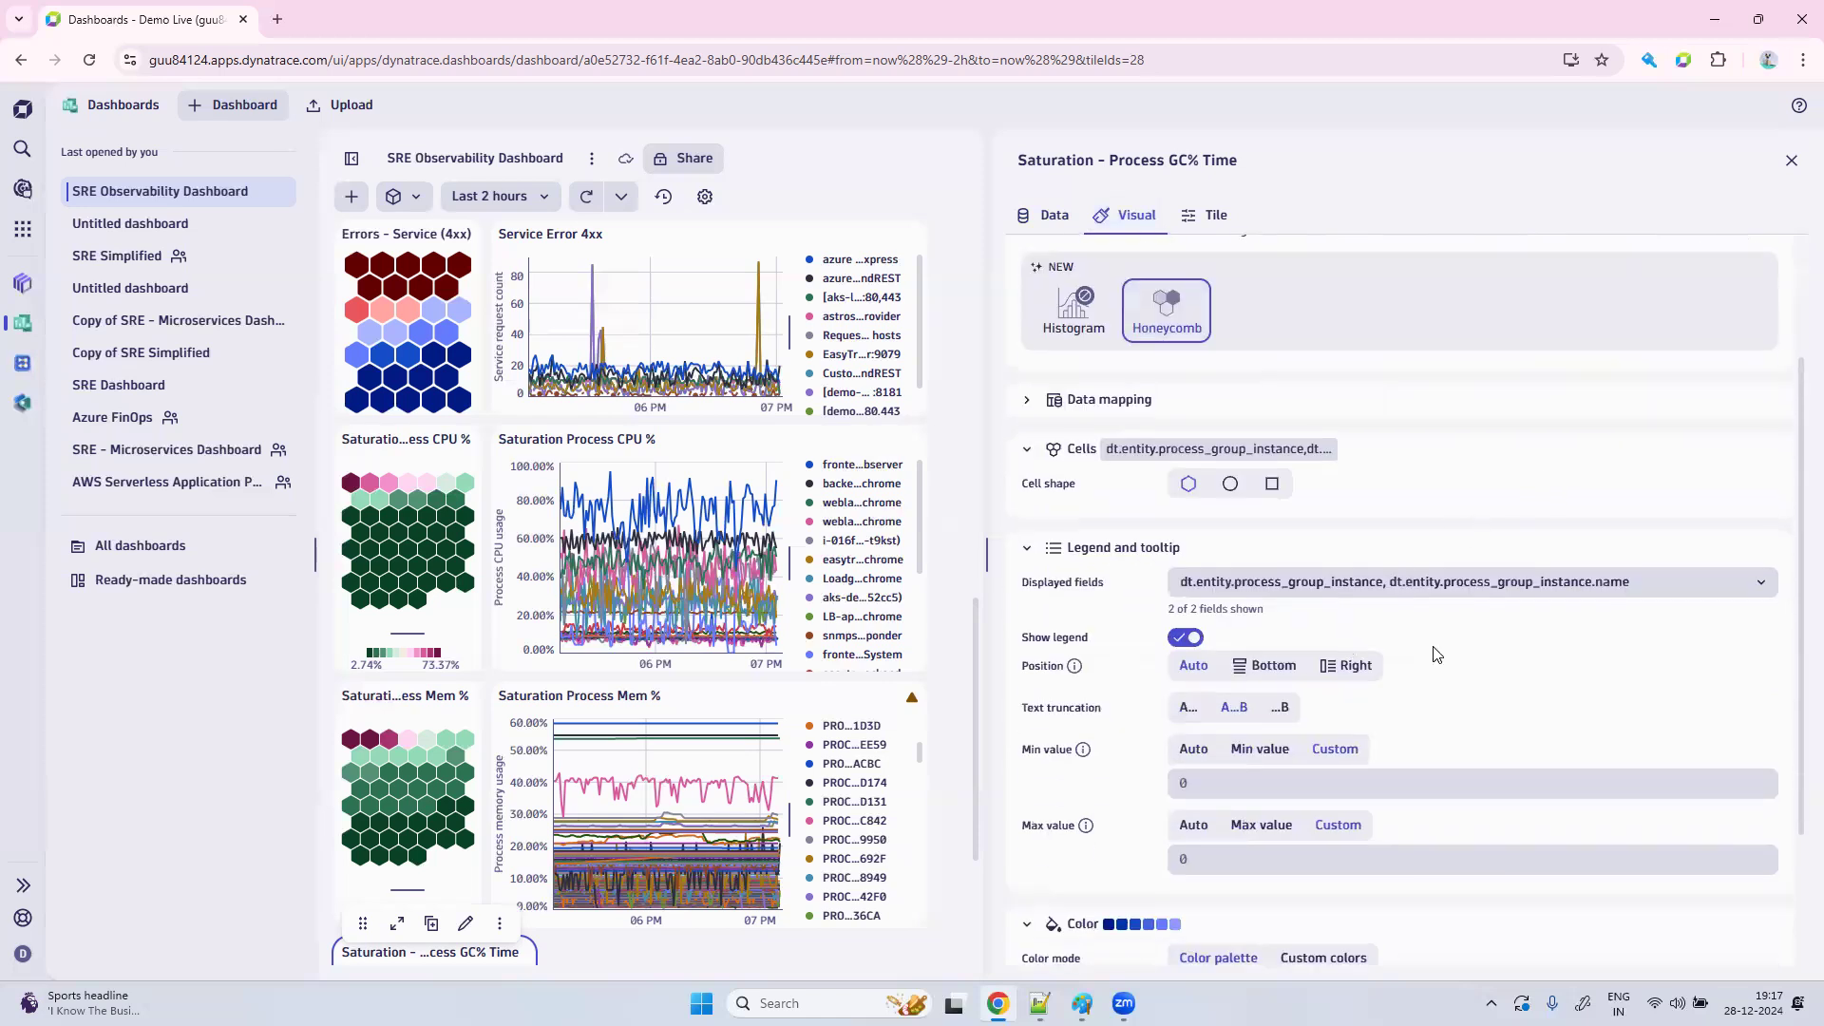
scroll(1437, 654, "down", 2)
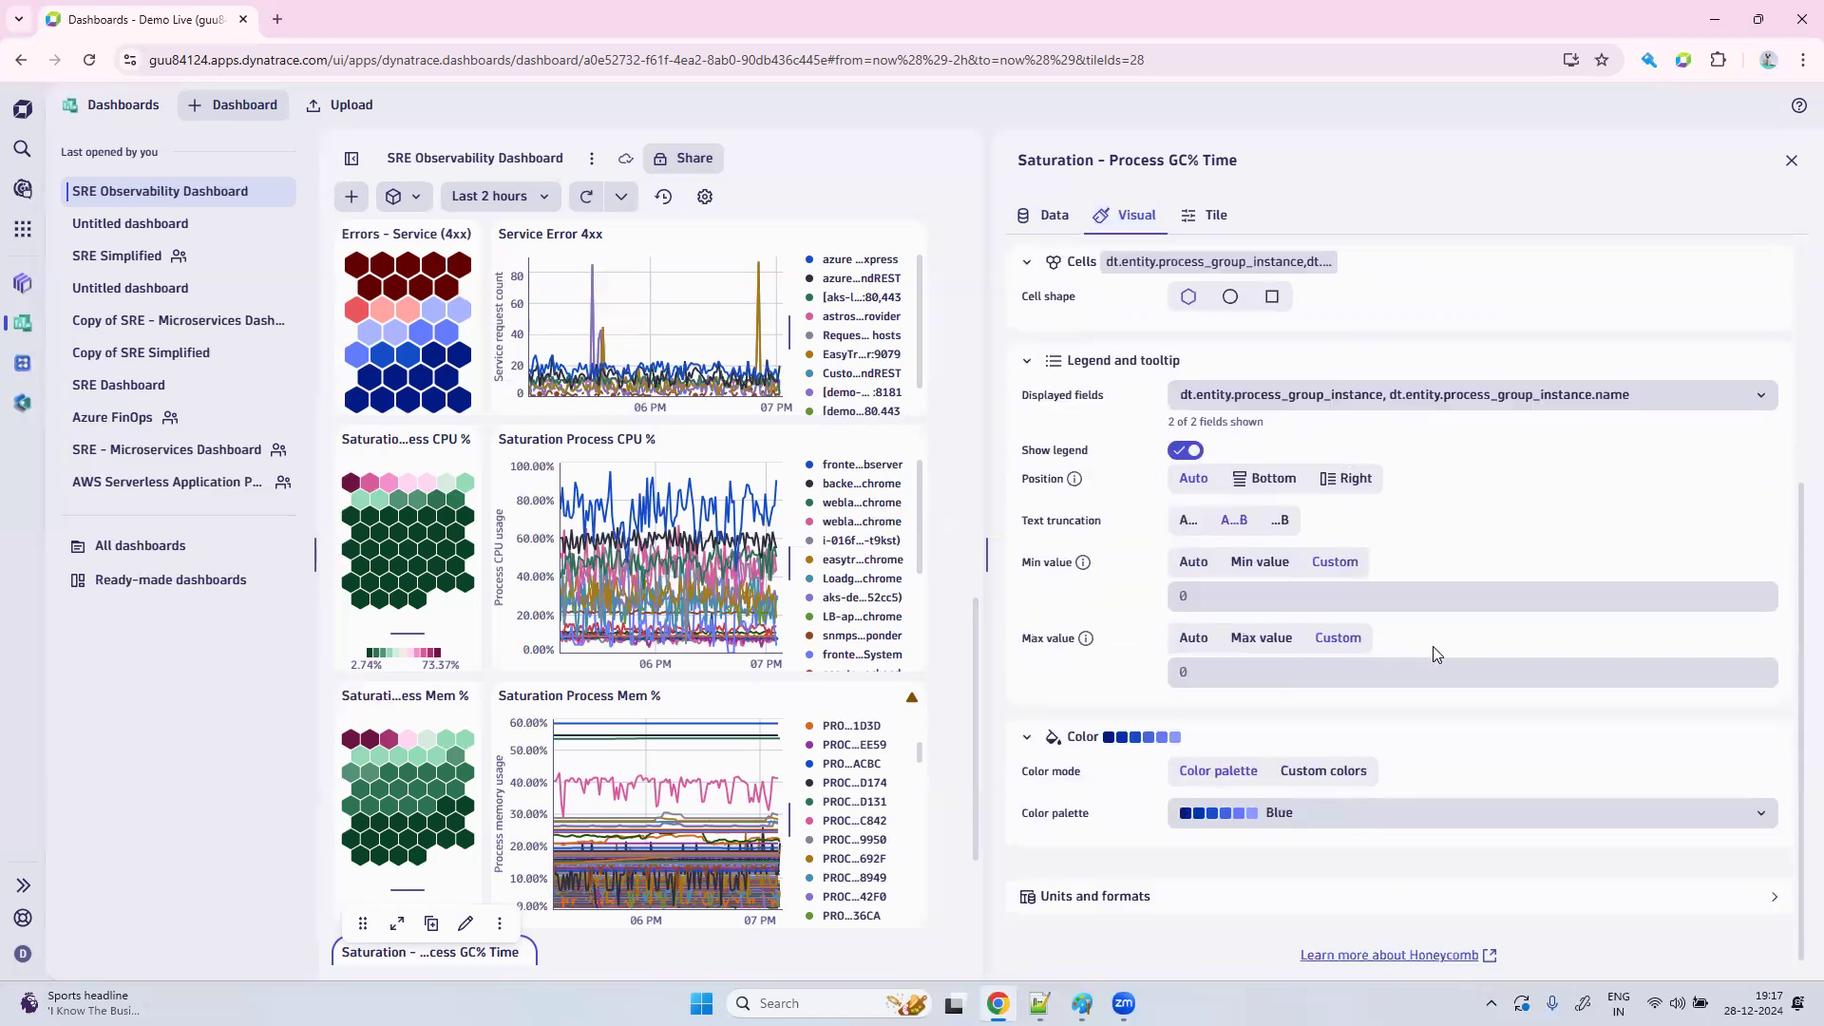
left_click(1186, 450)
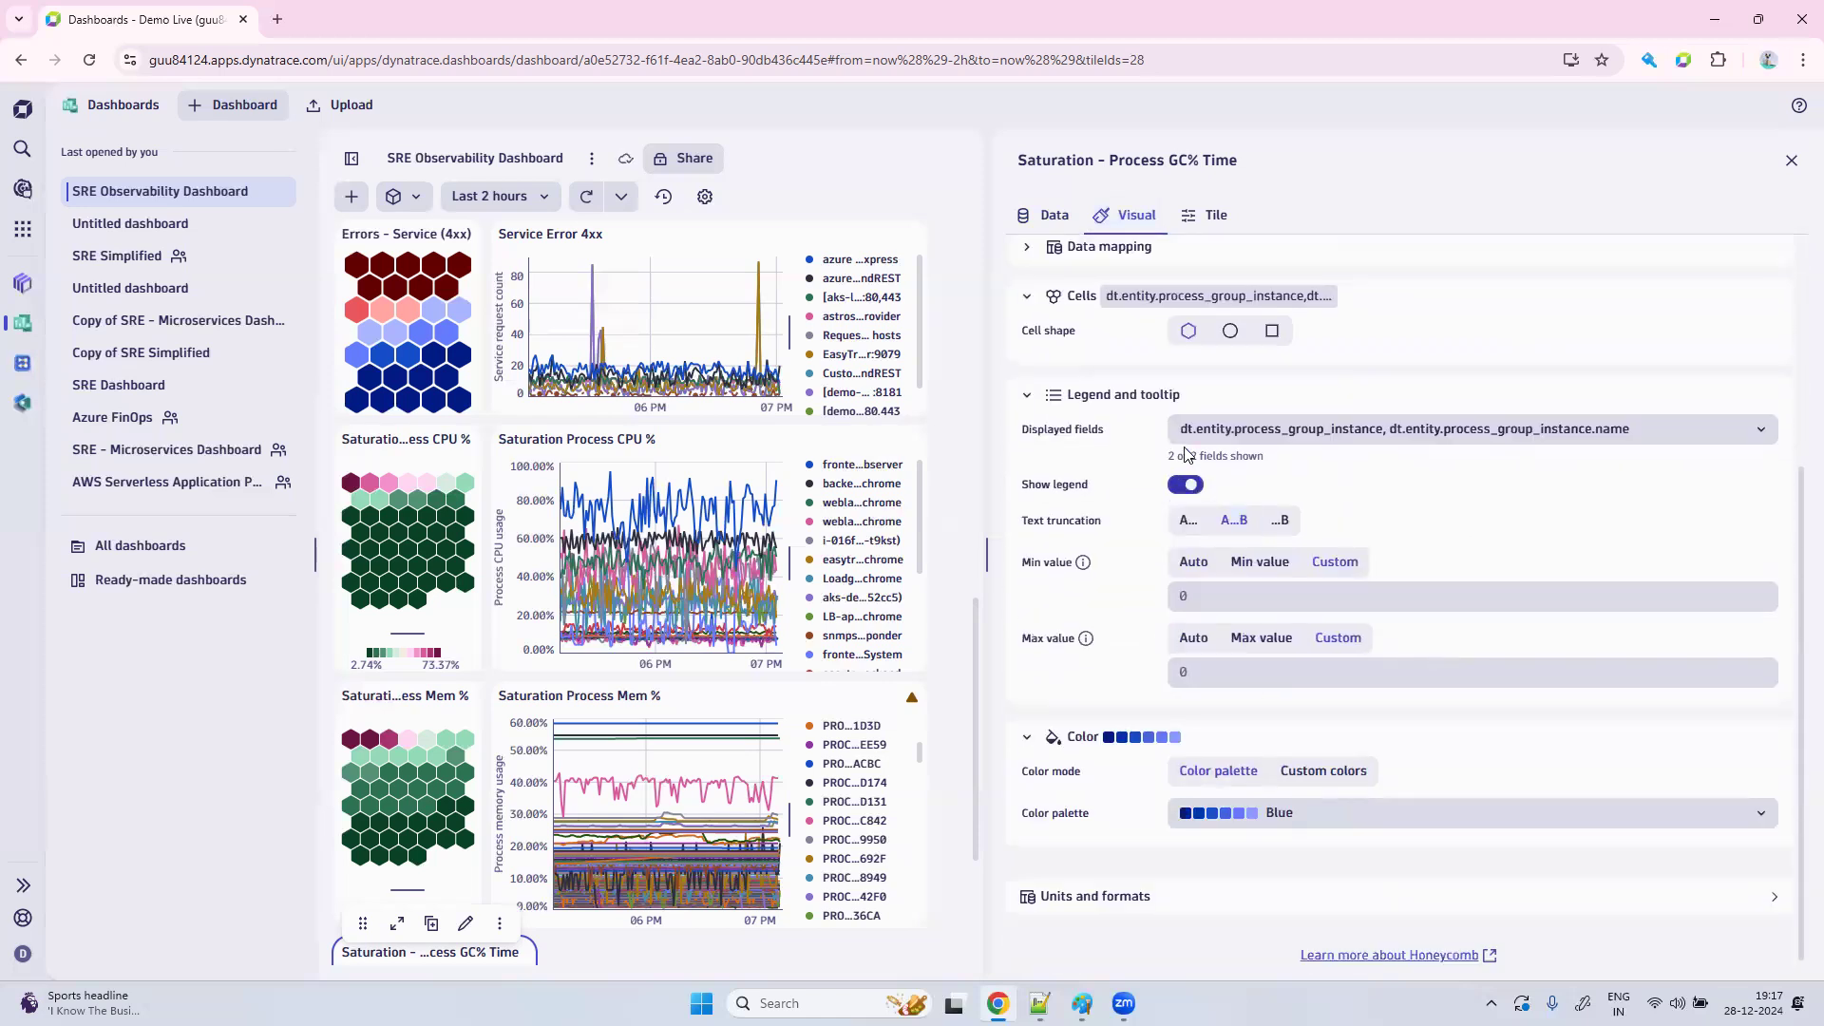
left_click(1792, 162)
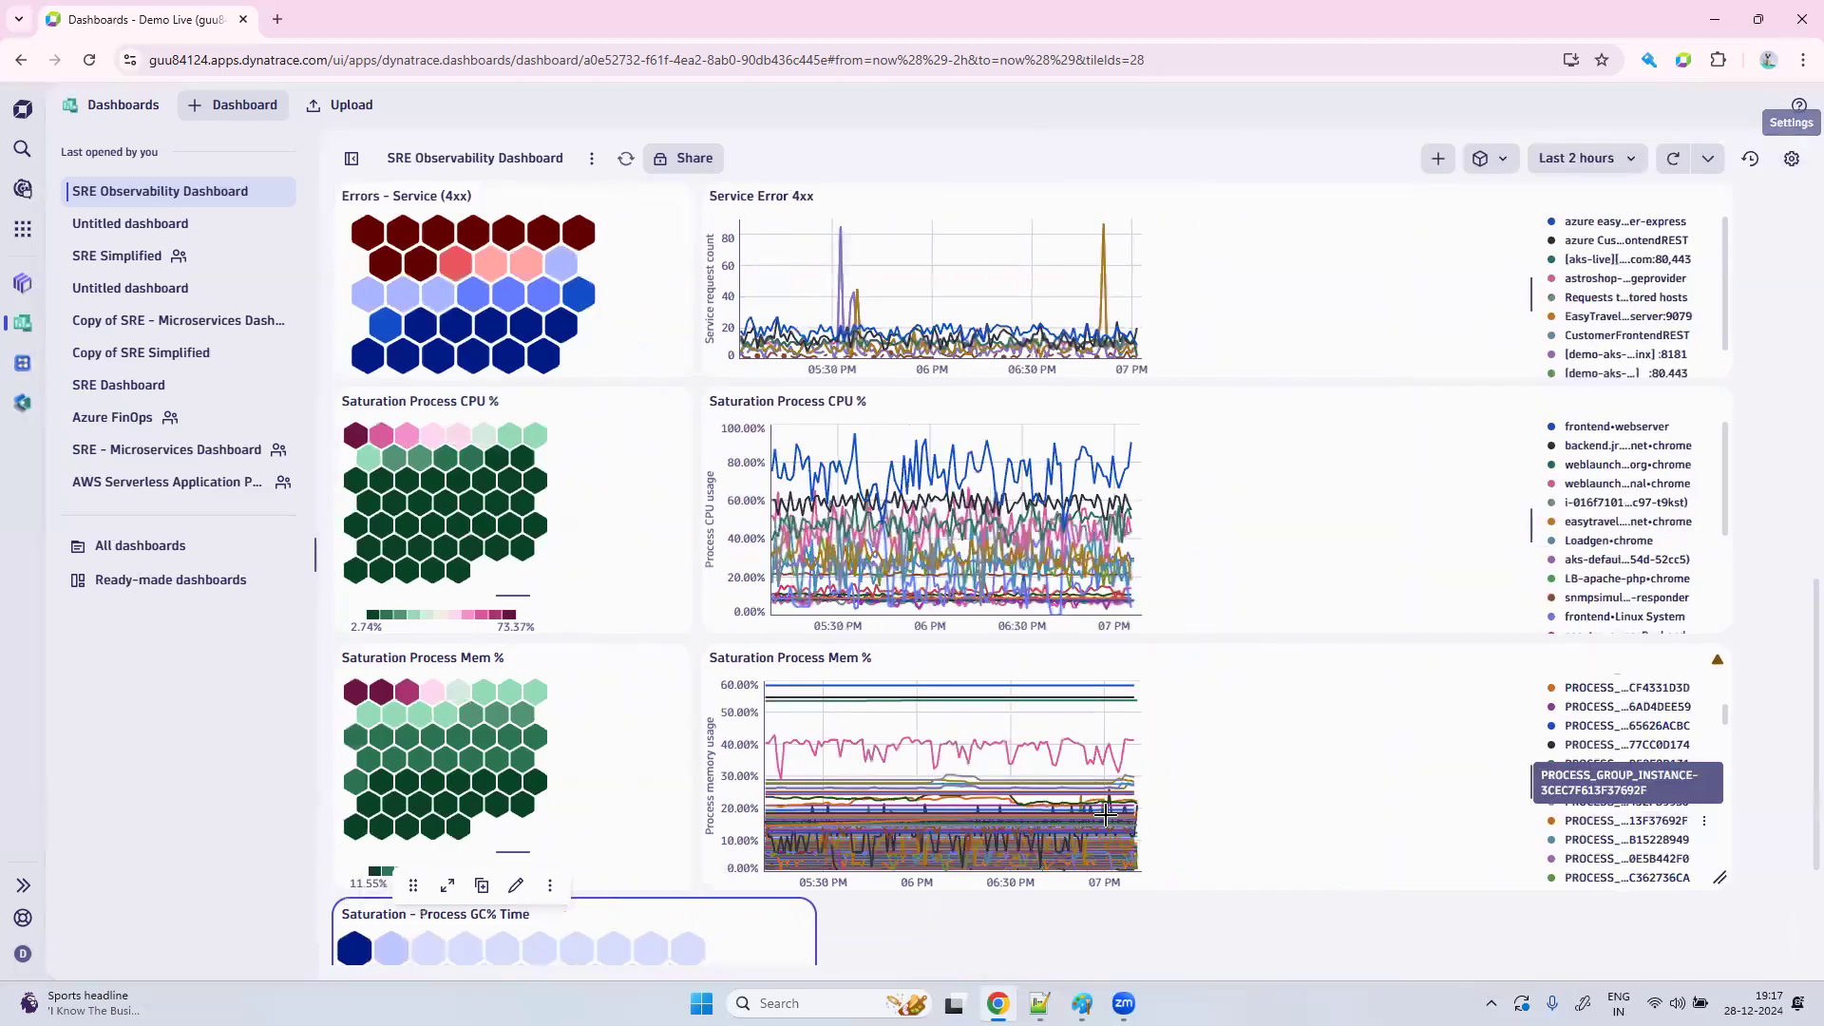
Narrow the Process GC% Time tile to match the width of the Saturation Process Mem % honeycomb above it.
scroll(1111, 824, "down", 2)
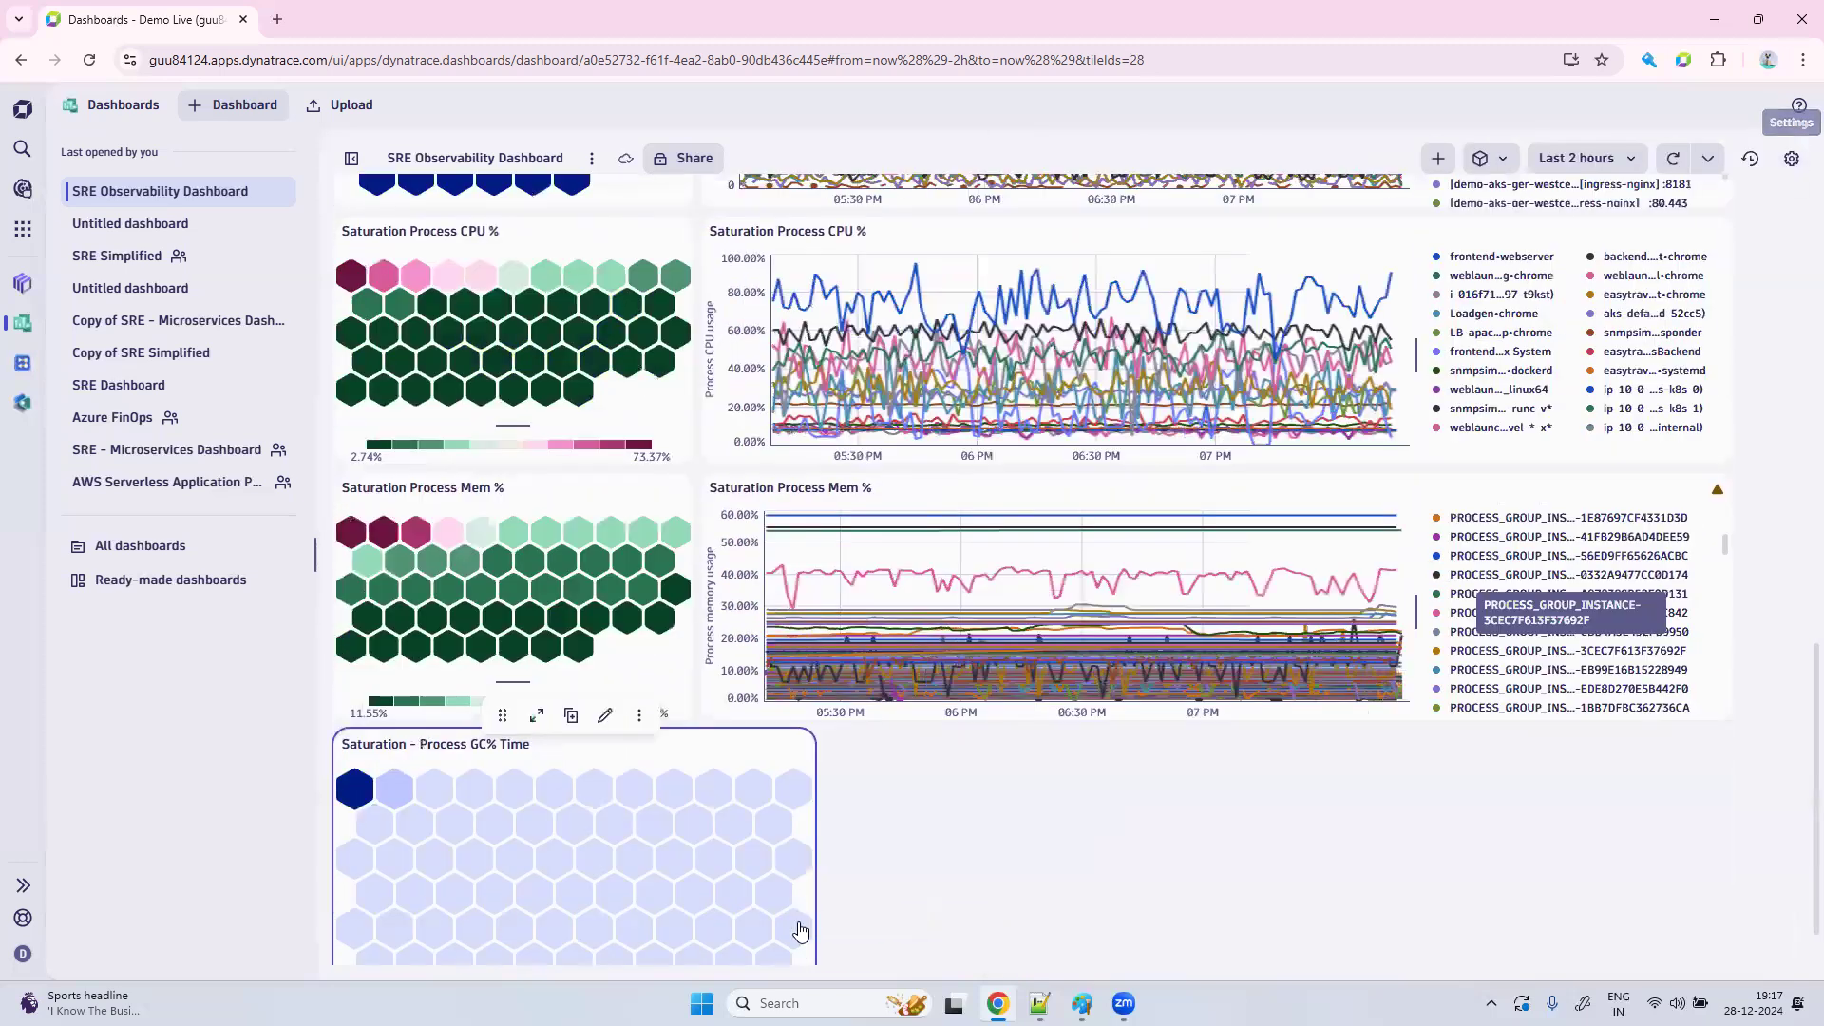
scroll(801, 933, "down", 1)
left_click_drag(803, 946, 680, 951)
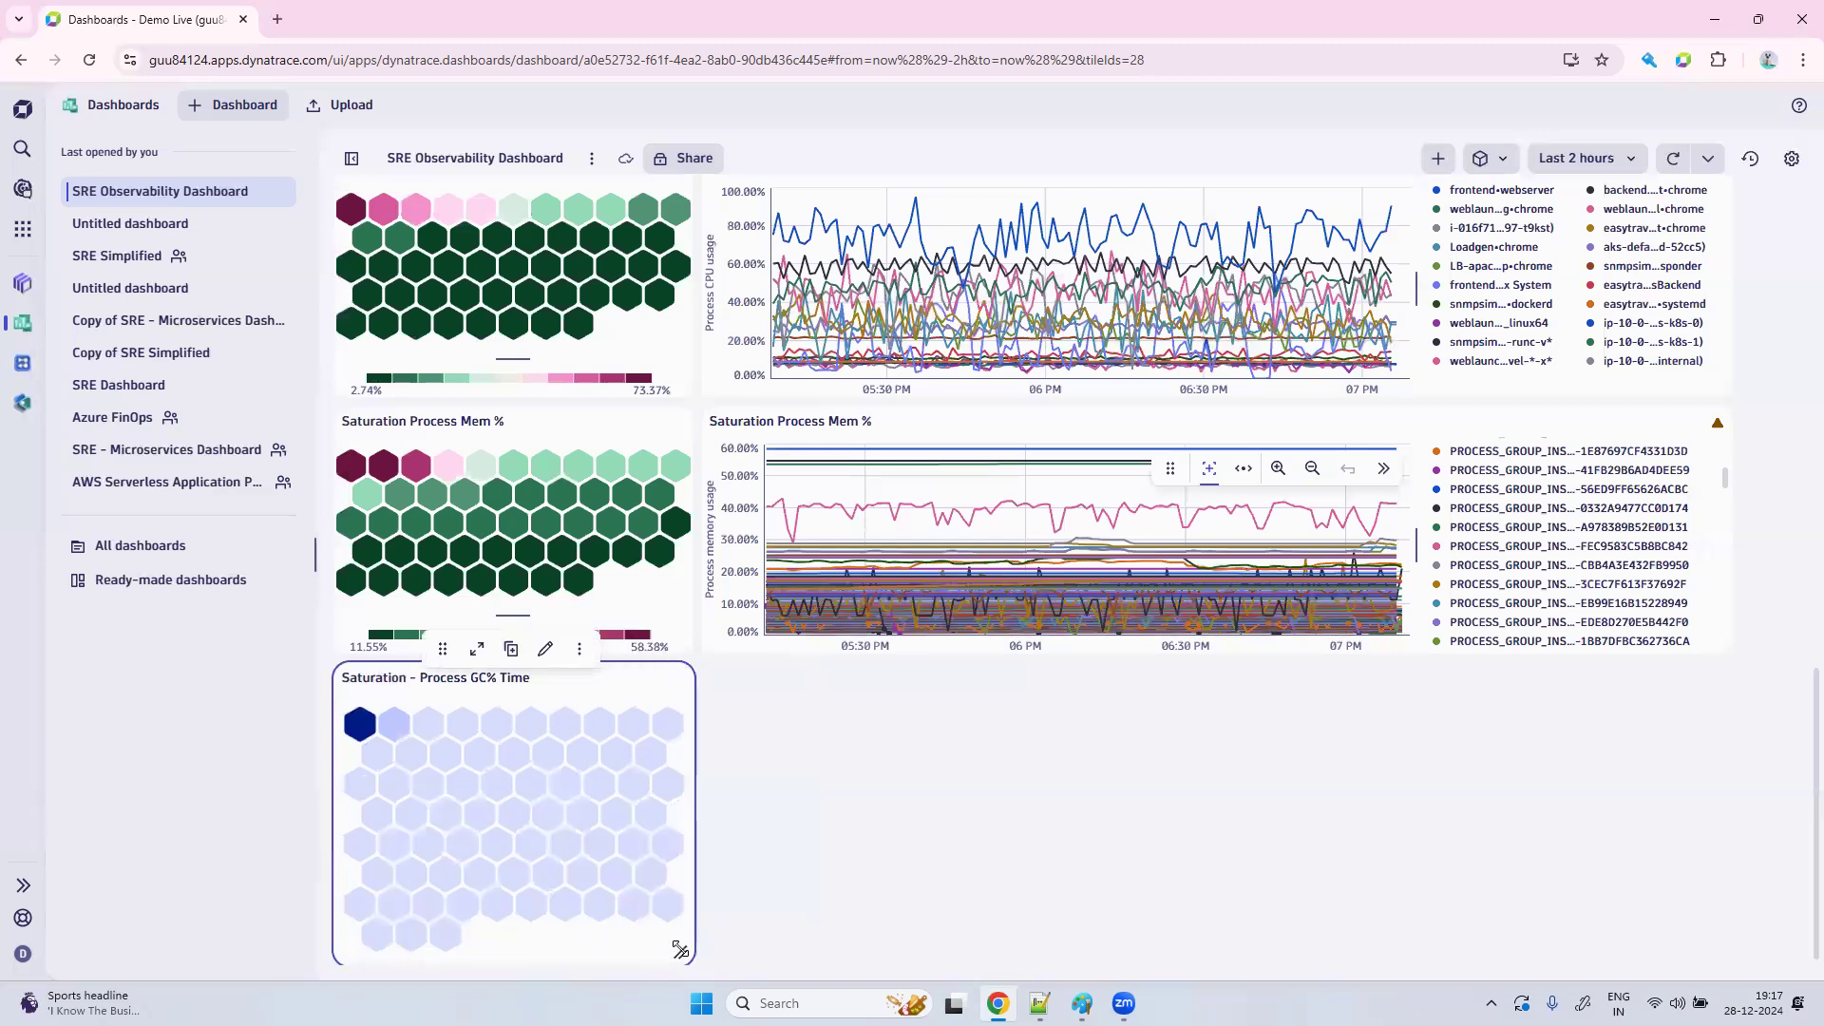
Apply the Pink-green color palette to the Process GC% Time honeycomb and close the tile editor.
left_click(544, 649)
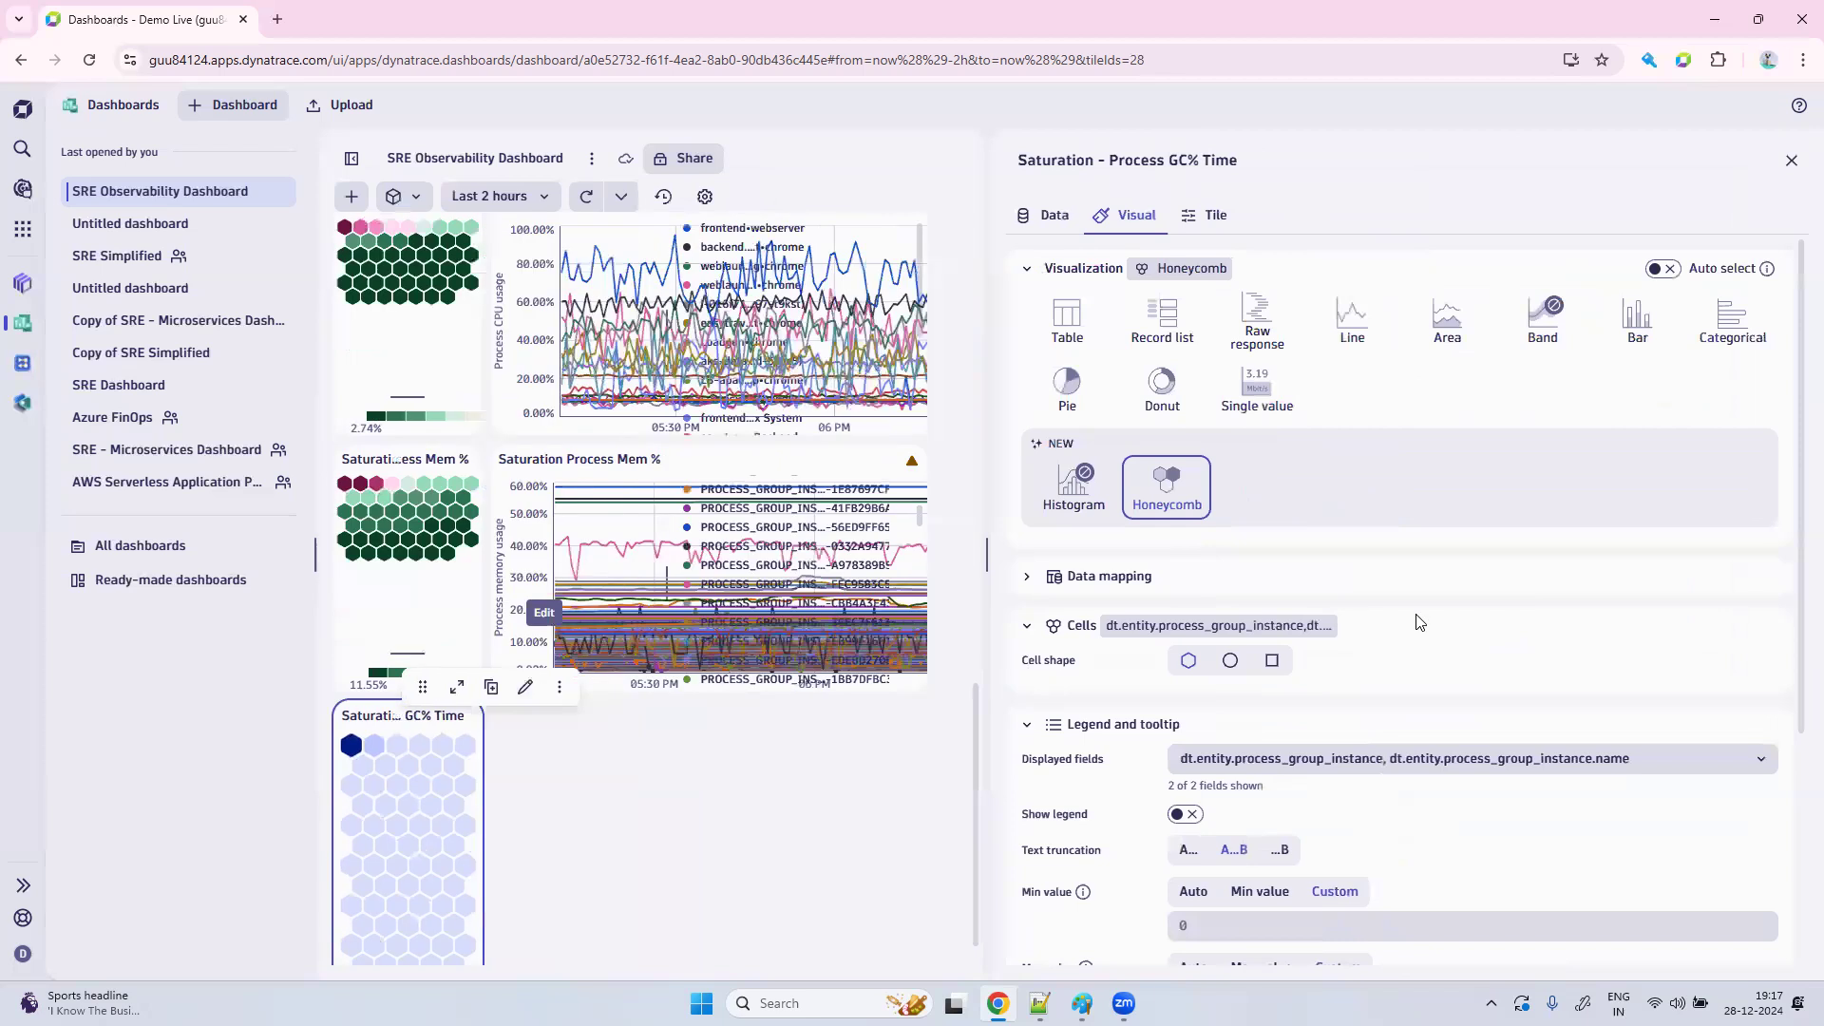
scroll(1420, 623, "down", 3)
left_click(1296, 807)
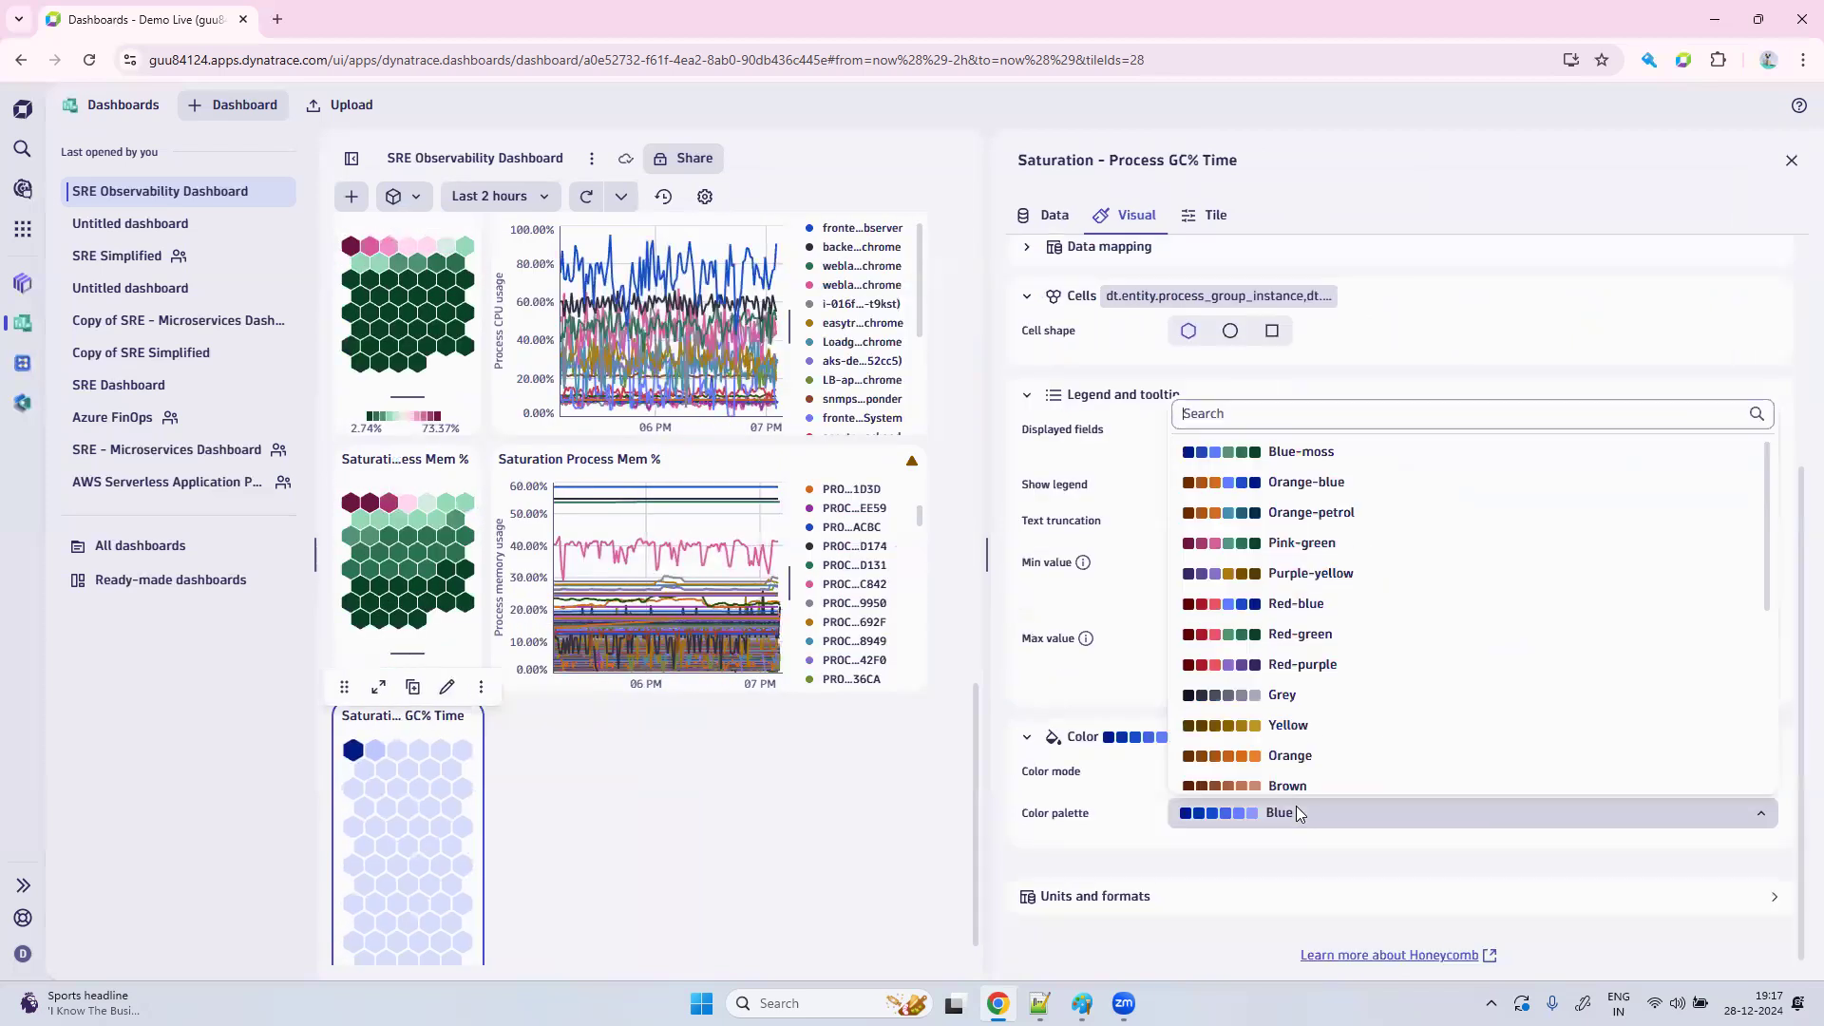
left_click(1298, 547)
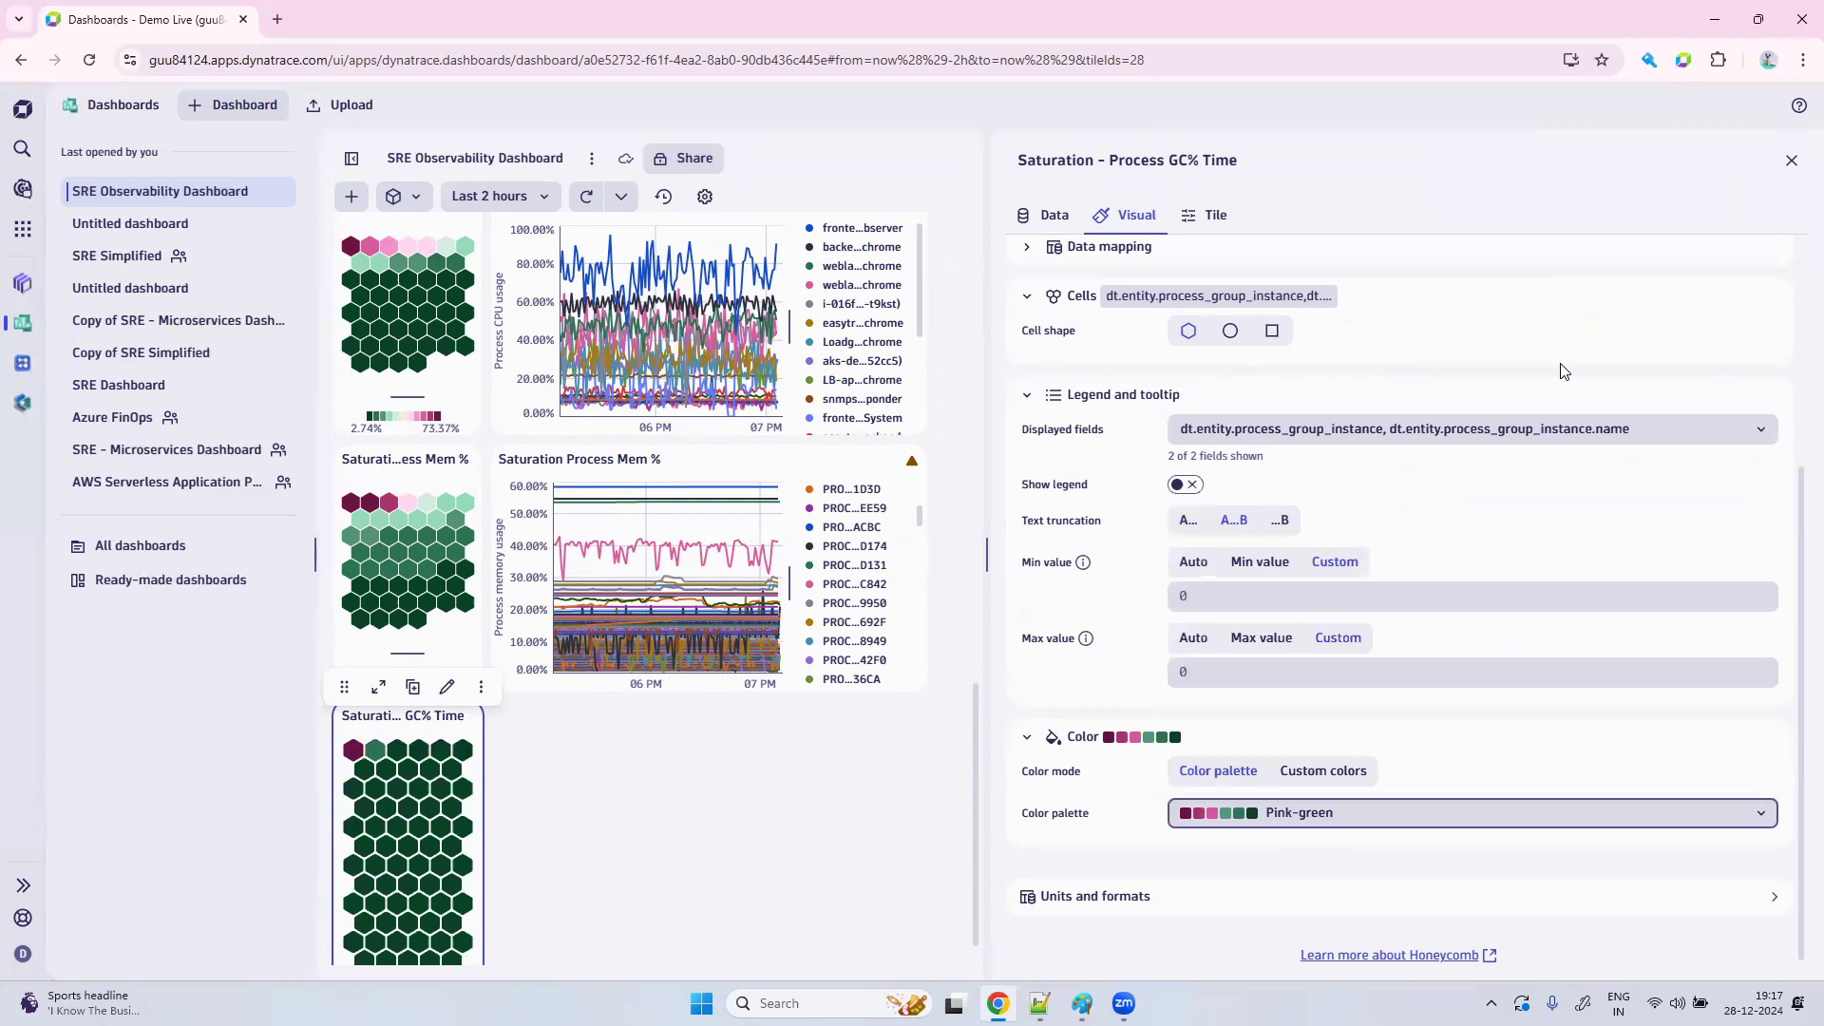
left_click(1792, 161)
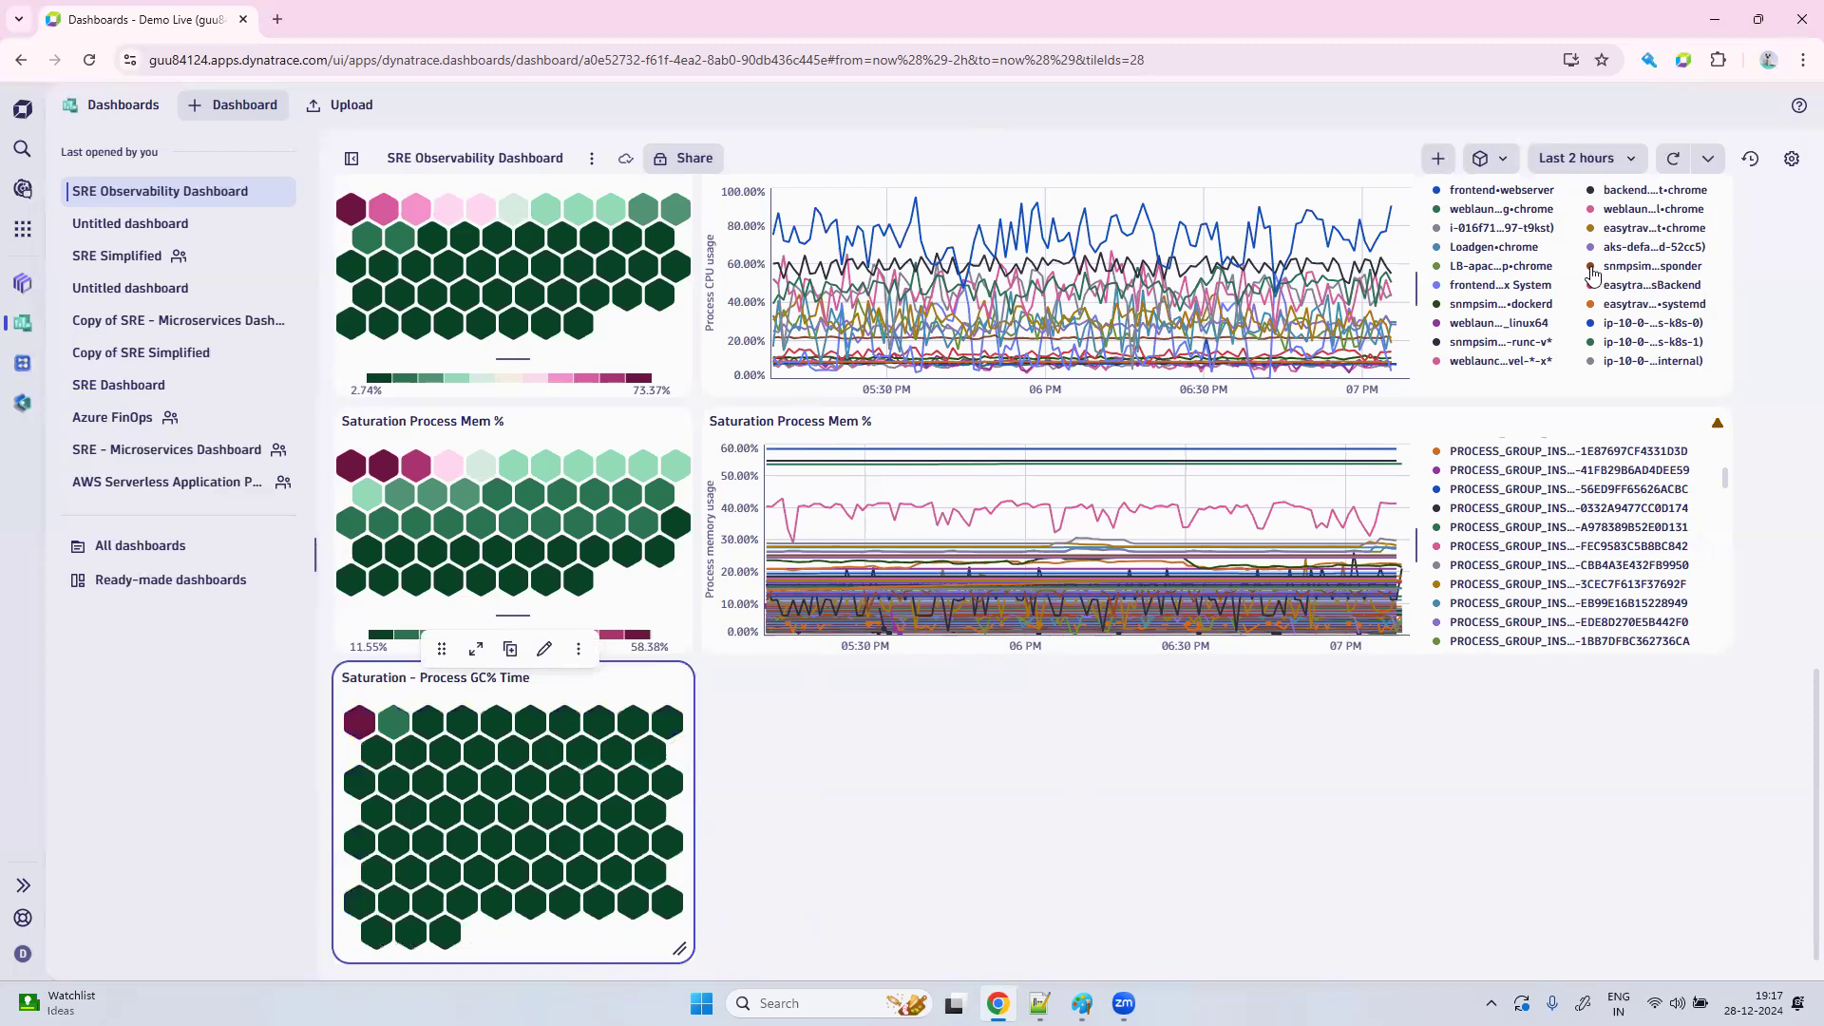
Add a new DQL tile to the dashboard.
left_click(1437, 159)
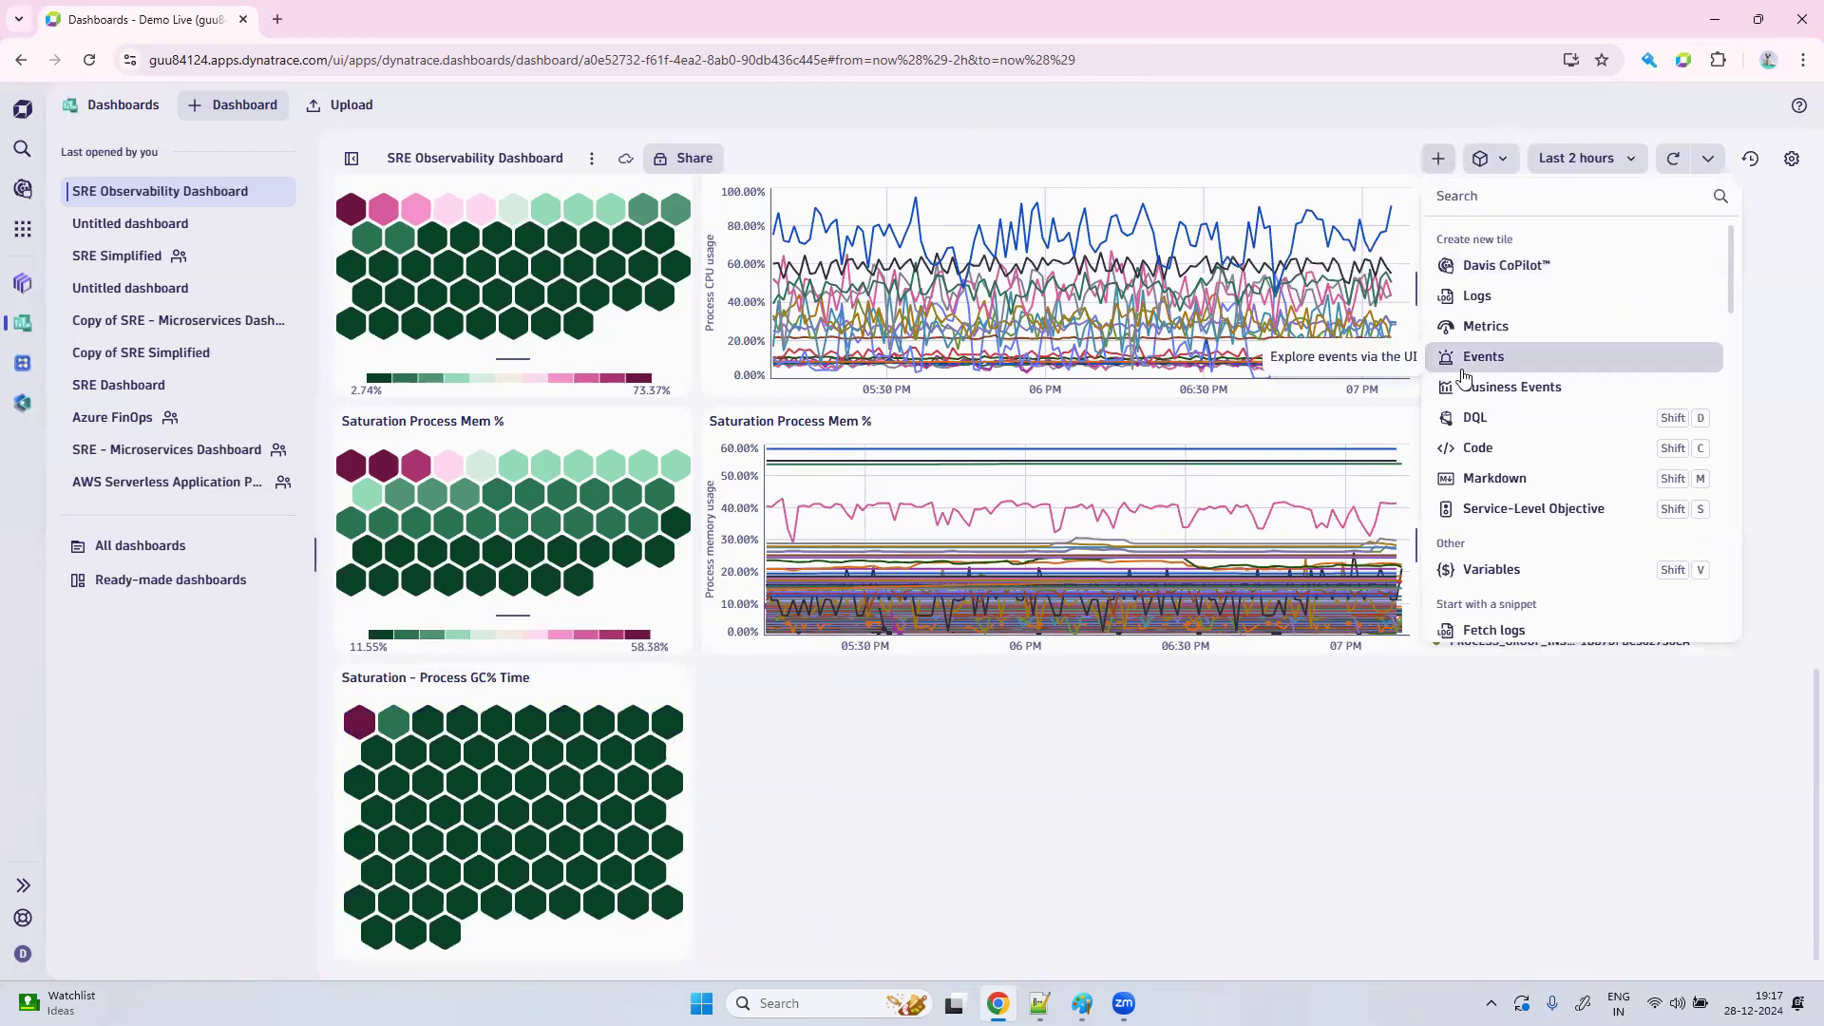
left_click(1482, 420)
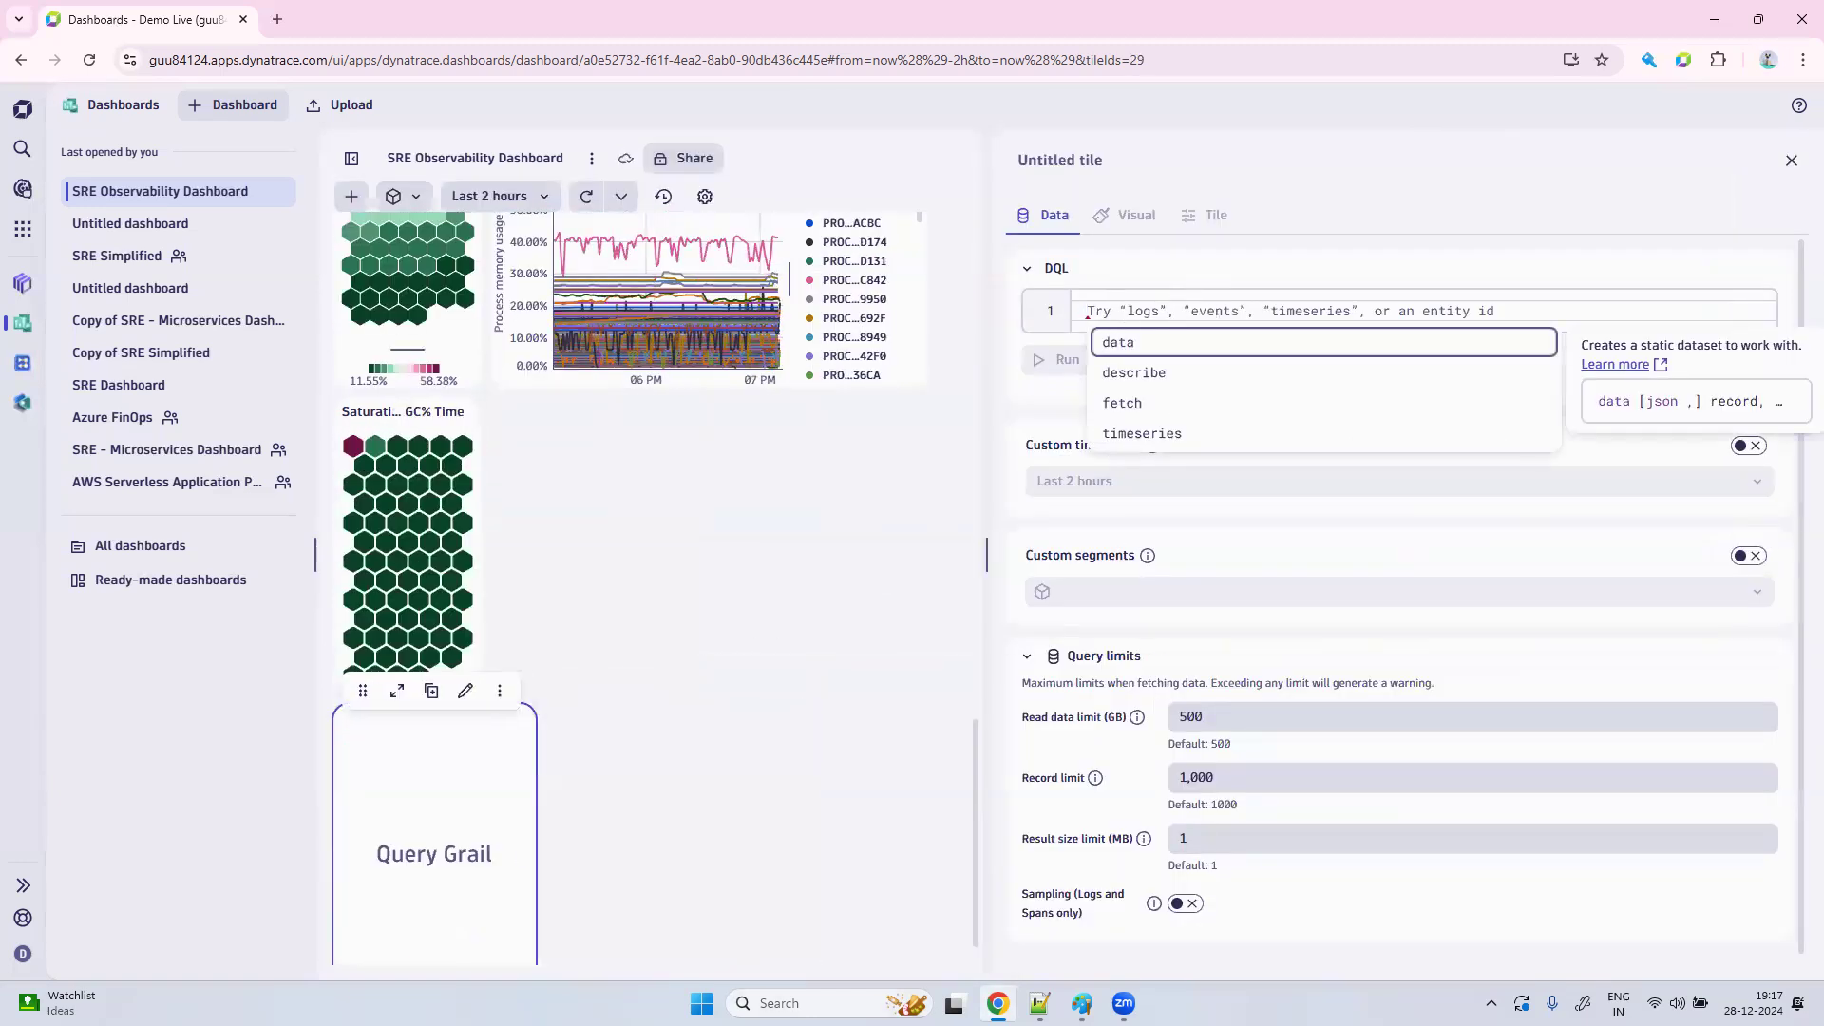
Copy the Saturation Process GC% Time query from the SRE Dashboard DQL Query file in Notepad++ into the new tile and run it.
left_click(1039, 1003)
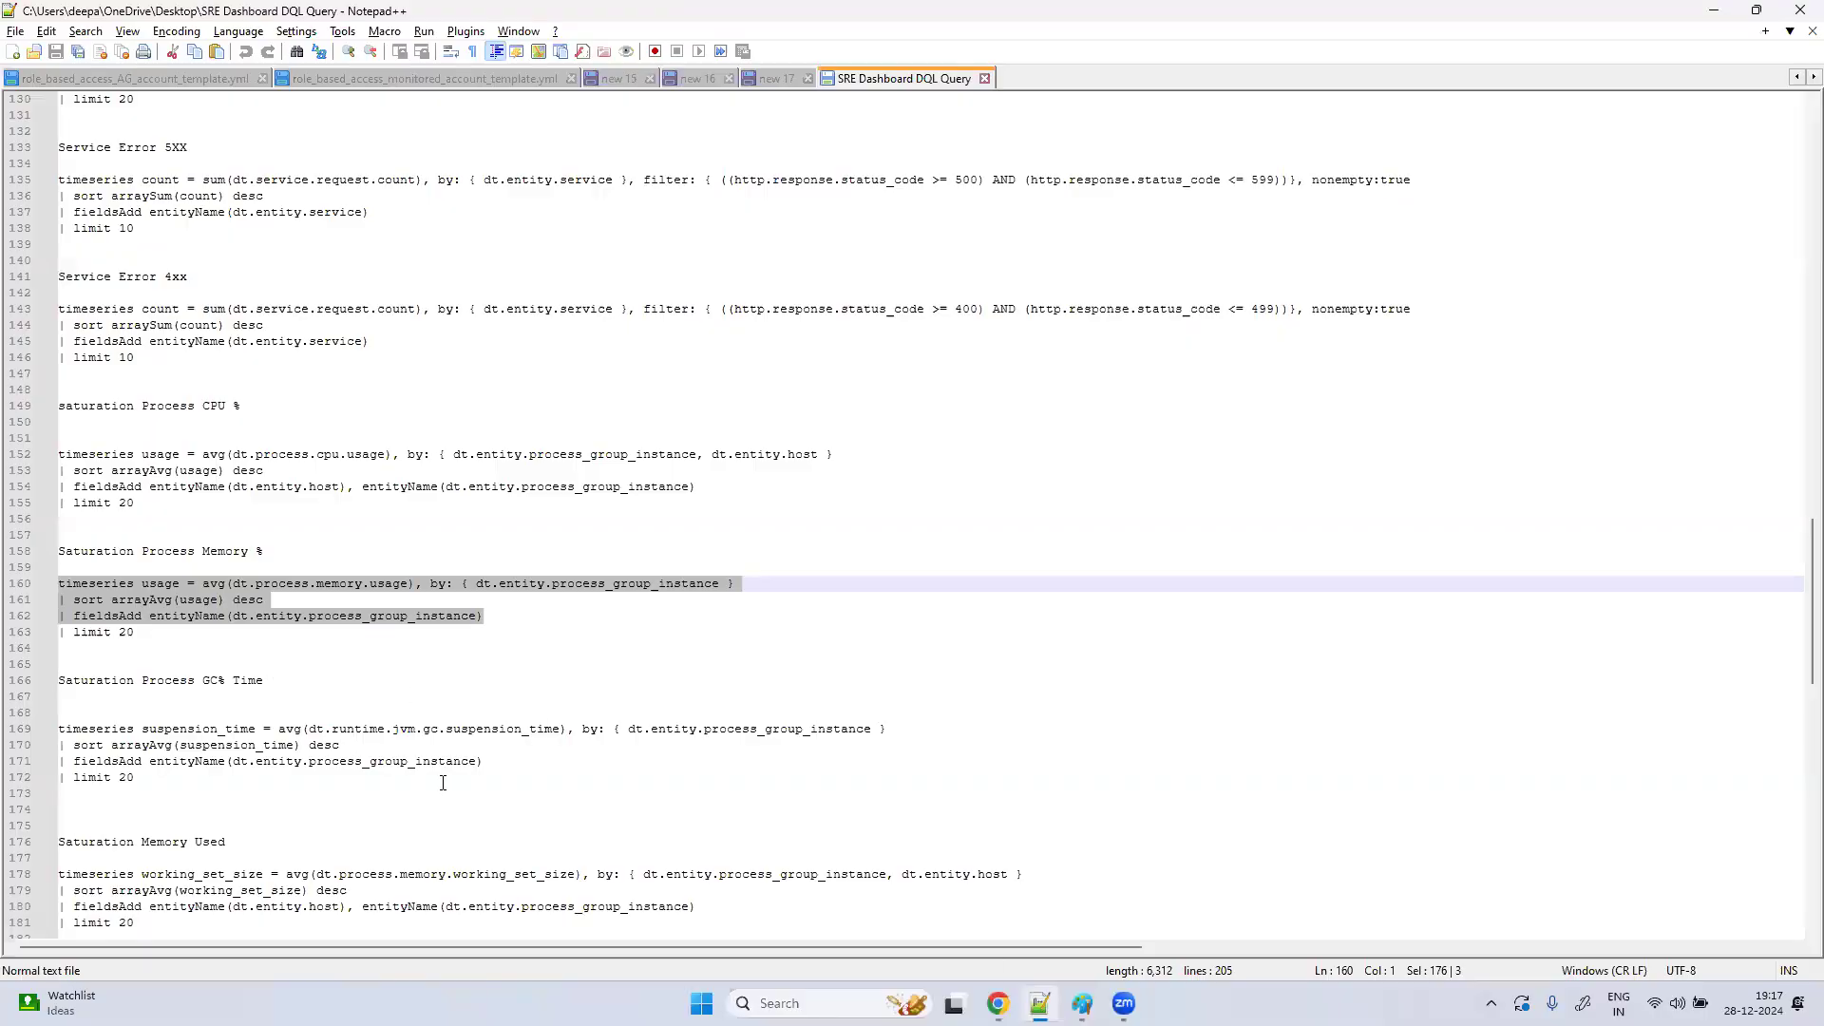
scroll(443, 793, "down", 2)
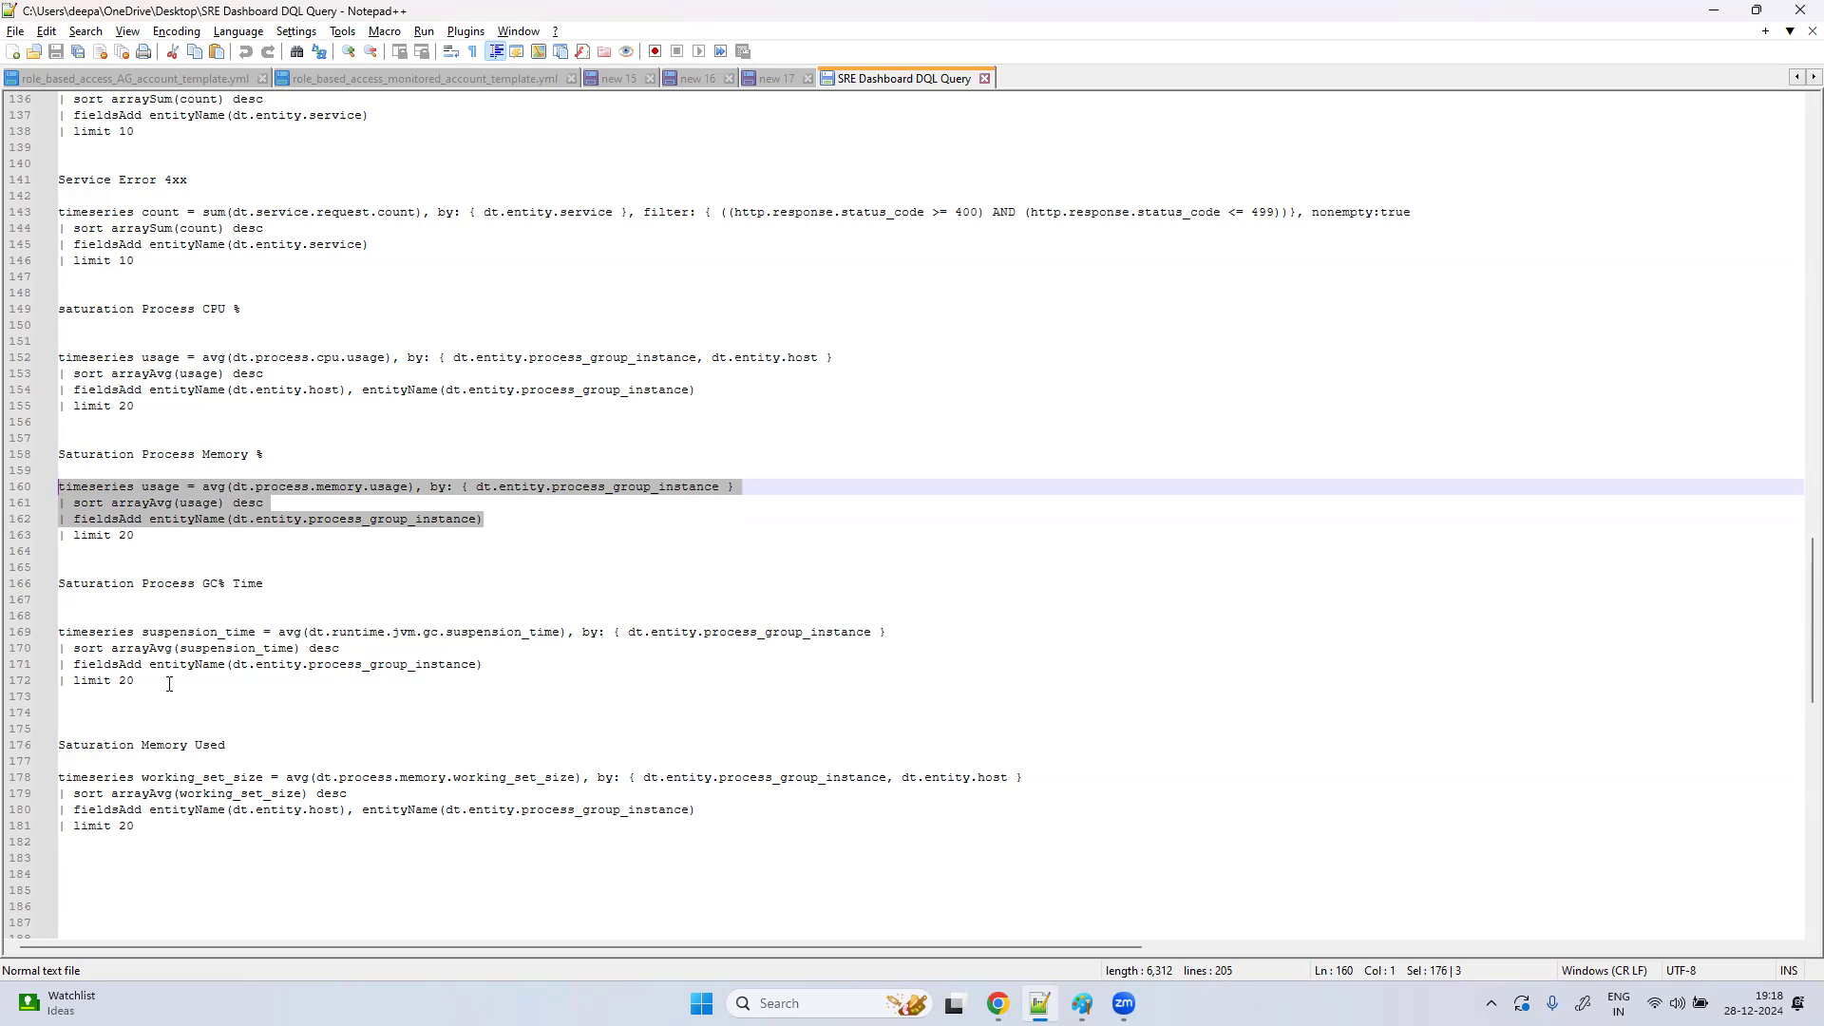
left_click_drag(160, 686, 55, 632)
key("ctrl+c")
key("alt+Tab")
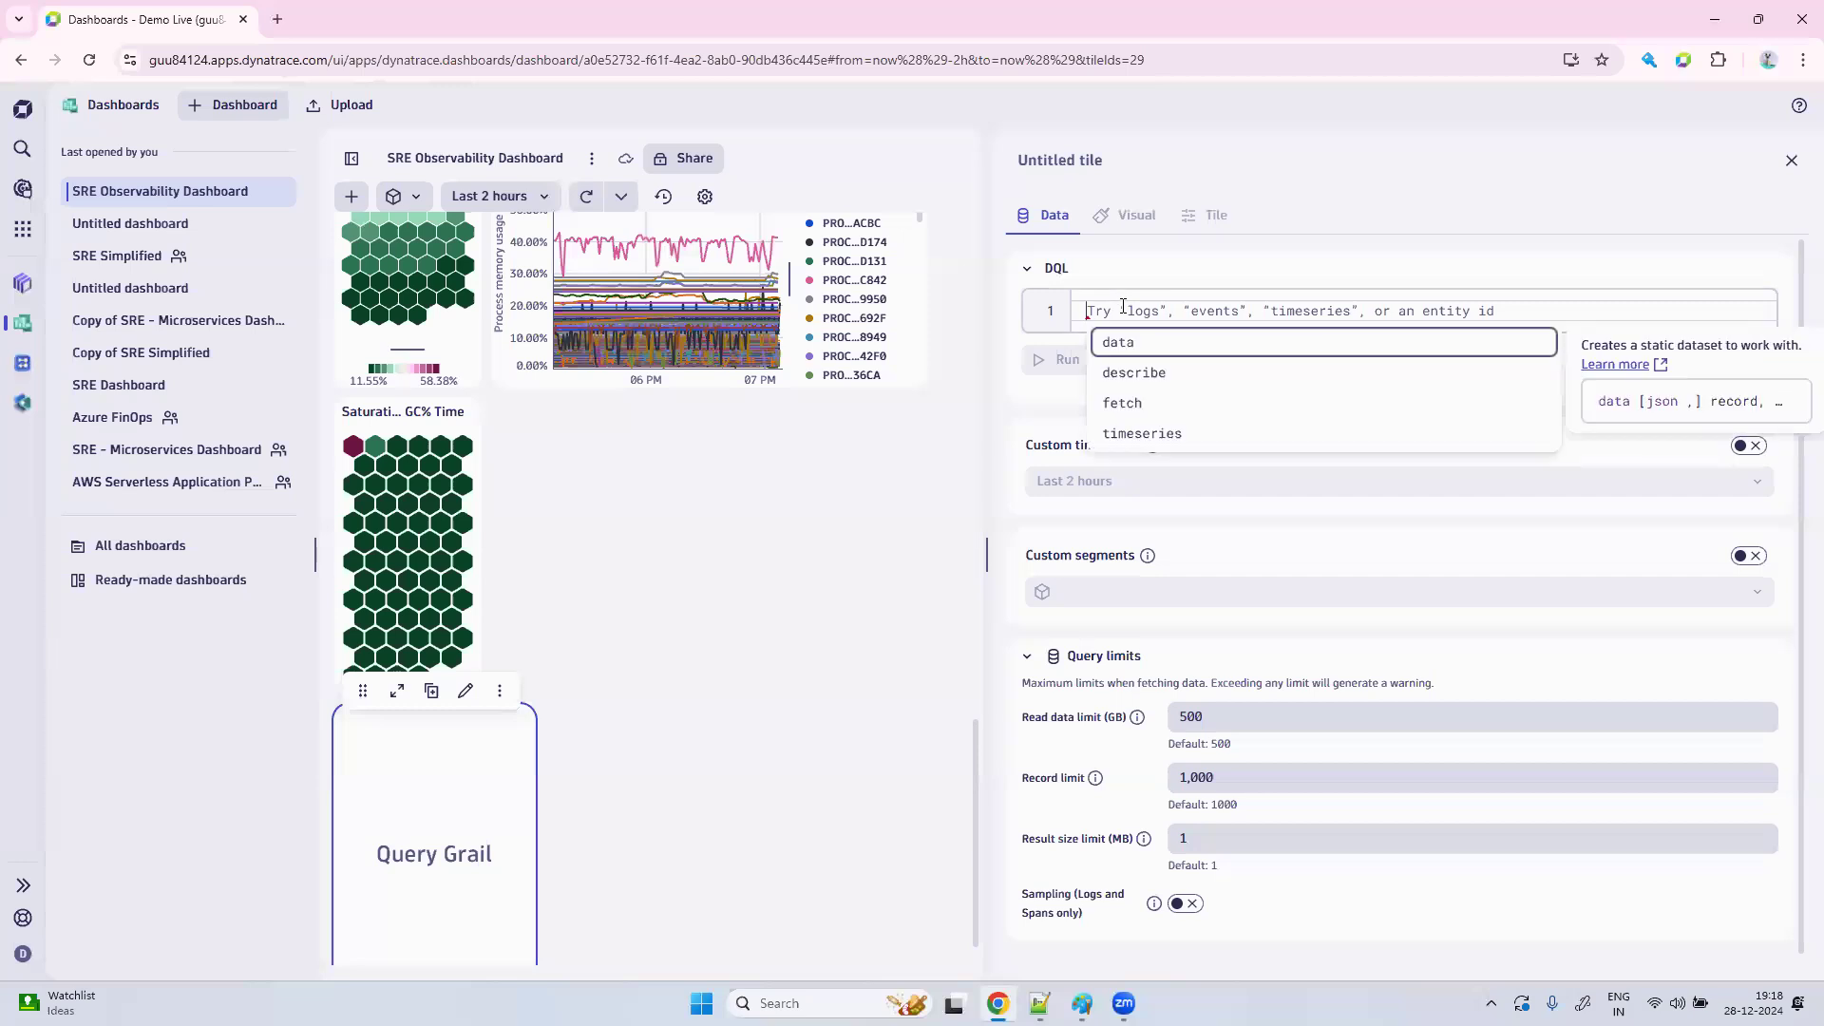
key("ctrl+v")
left_click(1051, 453)
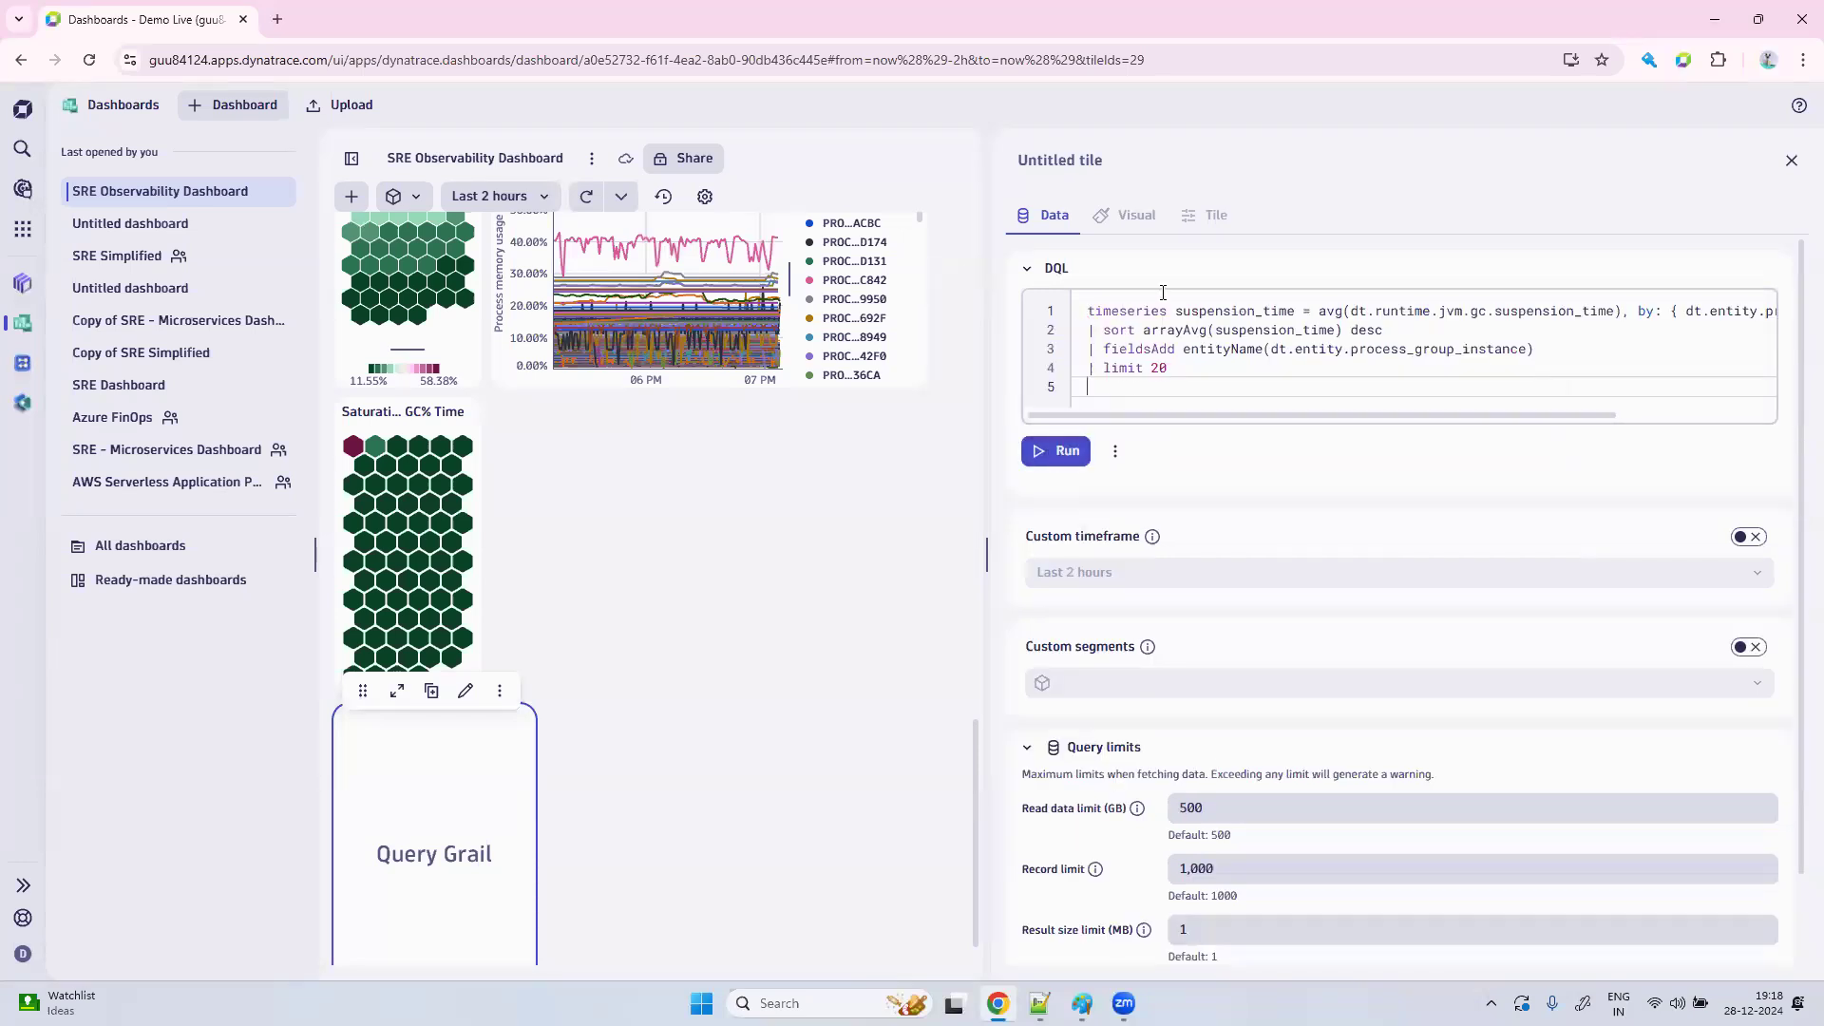
Title the new tile "Saturation Process GC% Time", copying the heading from the Notepad++ file, and run its query in the dashboard.
key("alt+Tab")
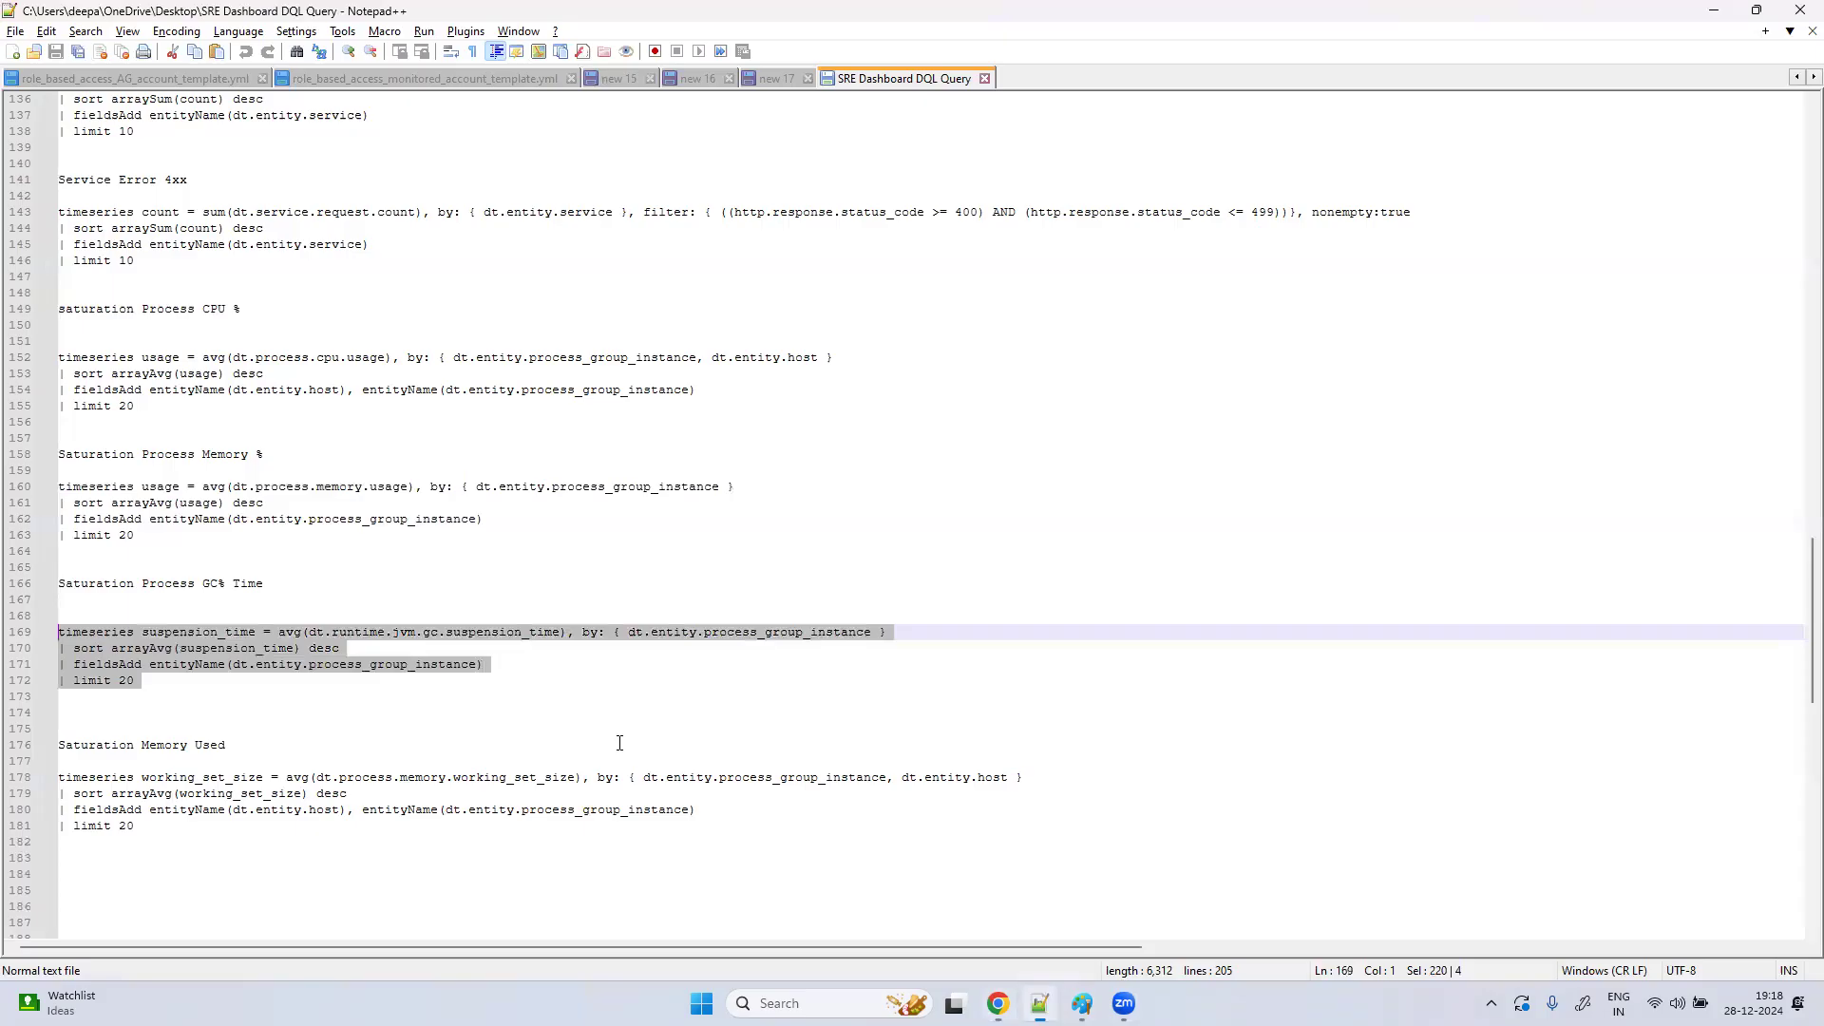
left_click_drag(280, 589, 47, 578)
key("ctrl+c")
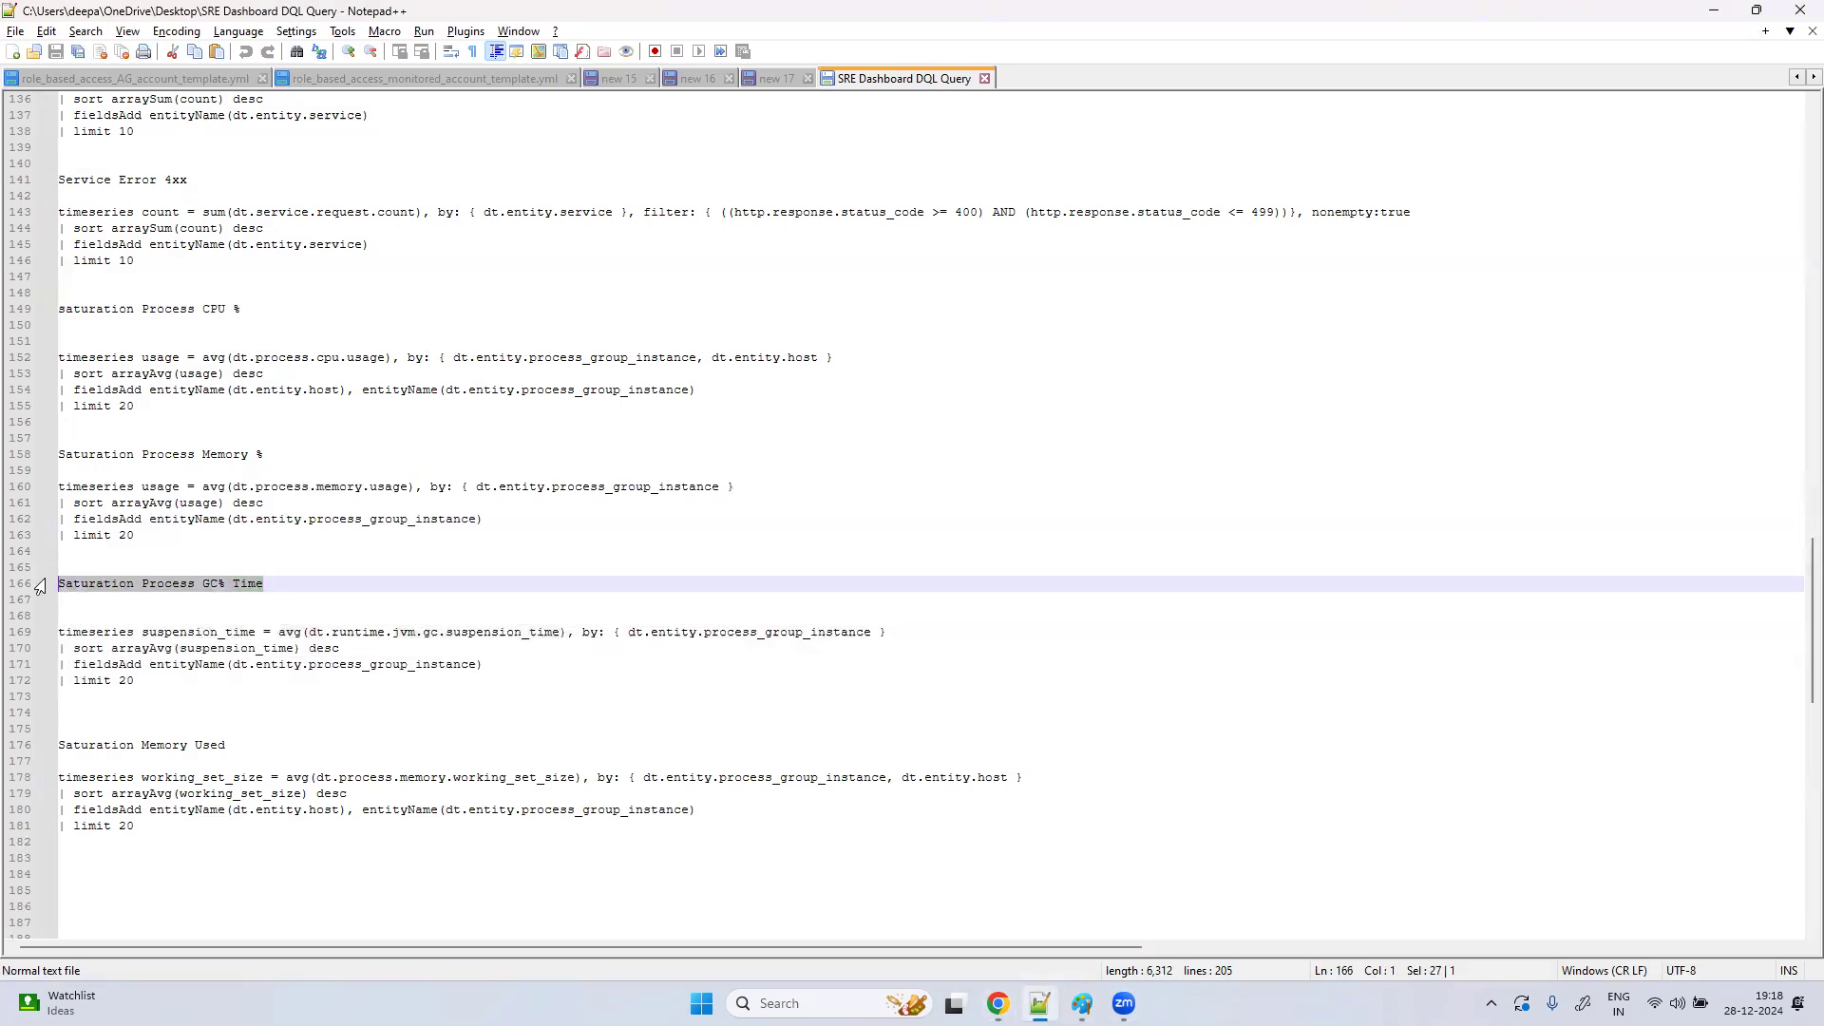
key("alt+Tab")
left_click(1129, 158)
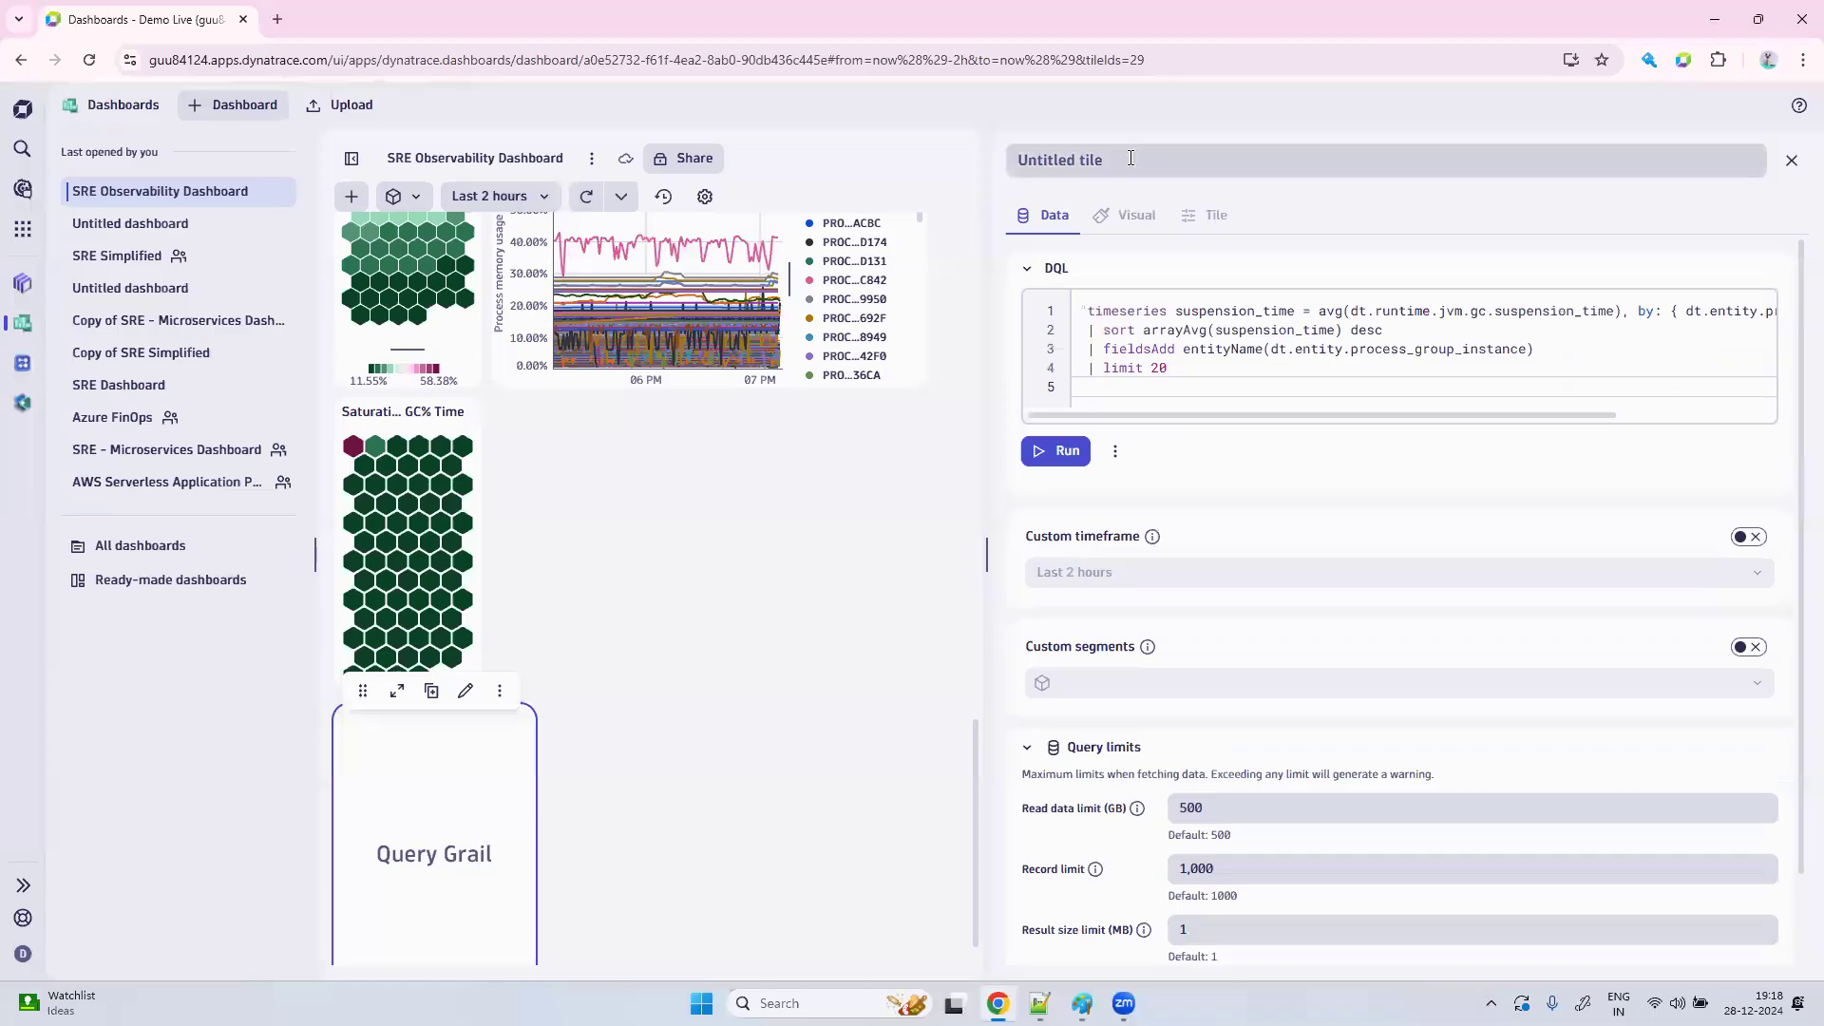
key("ctrl+v")
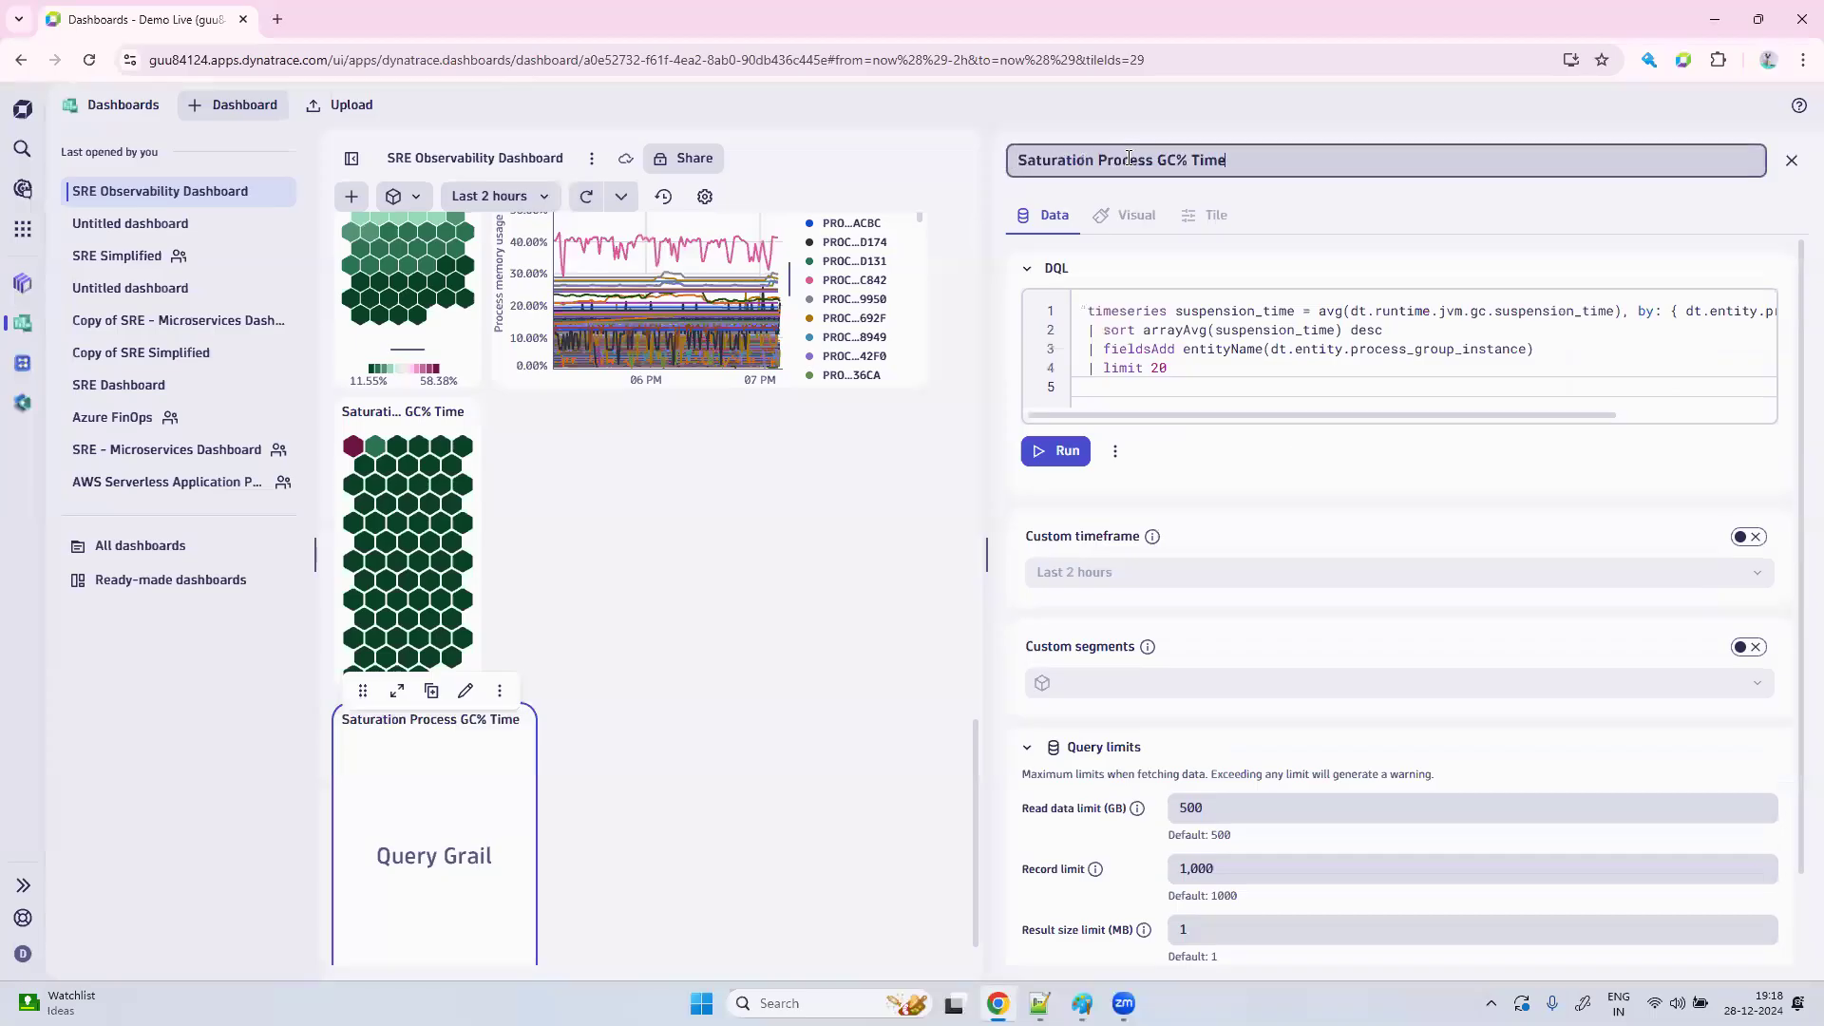
left_click(1062, 454)
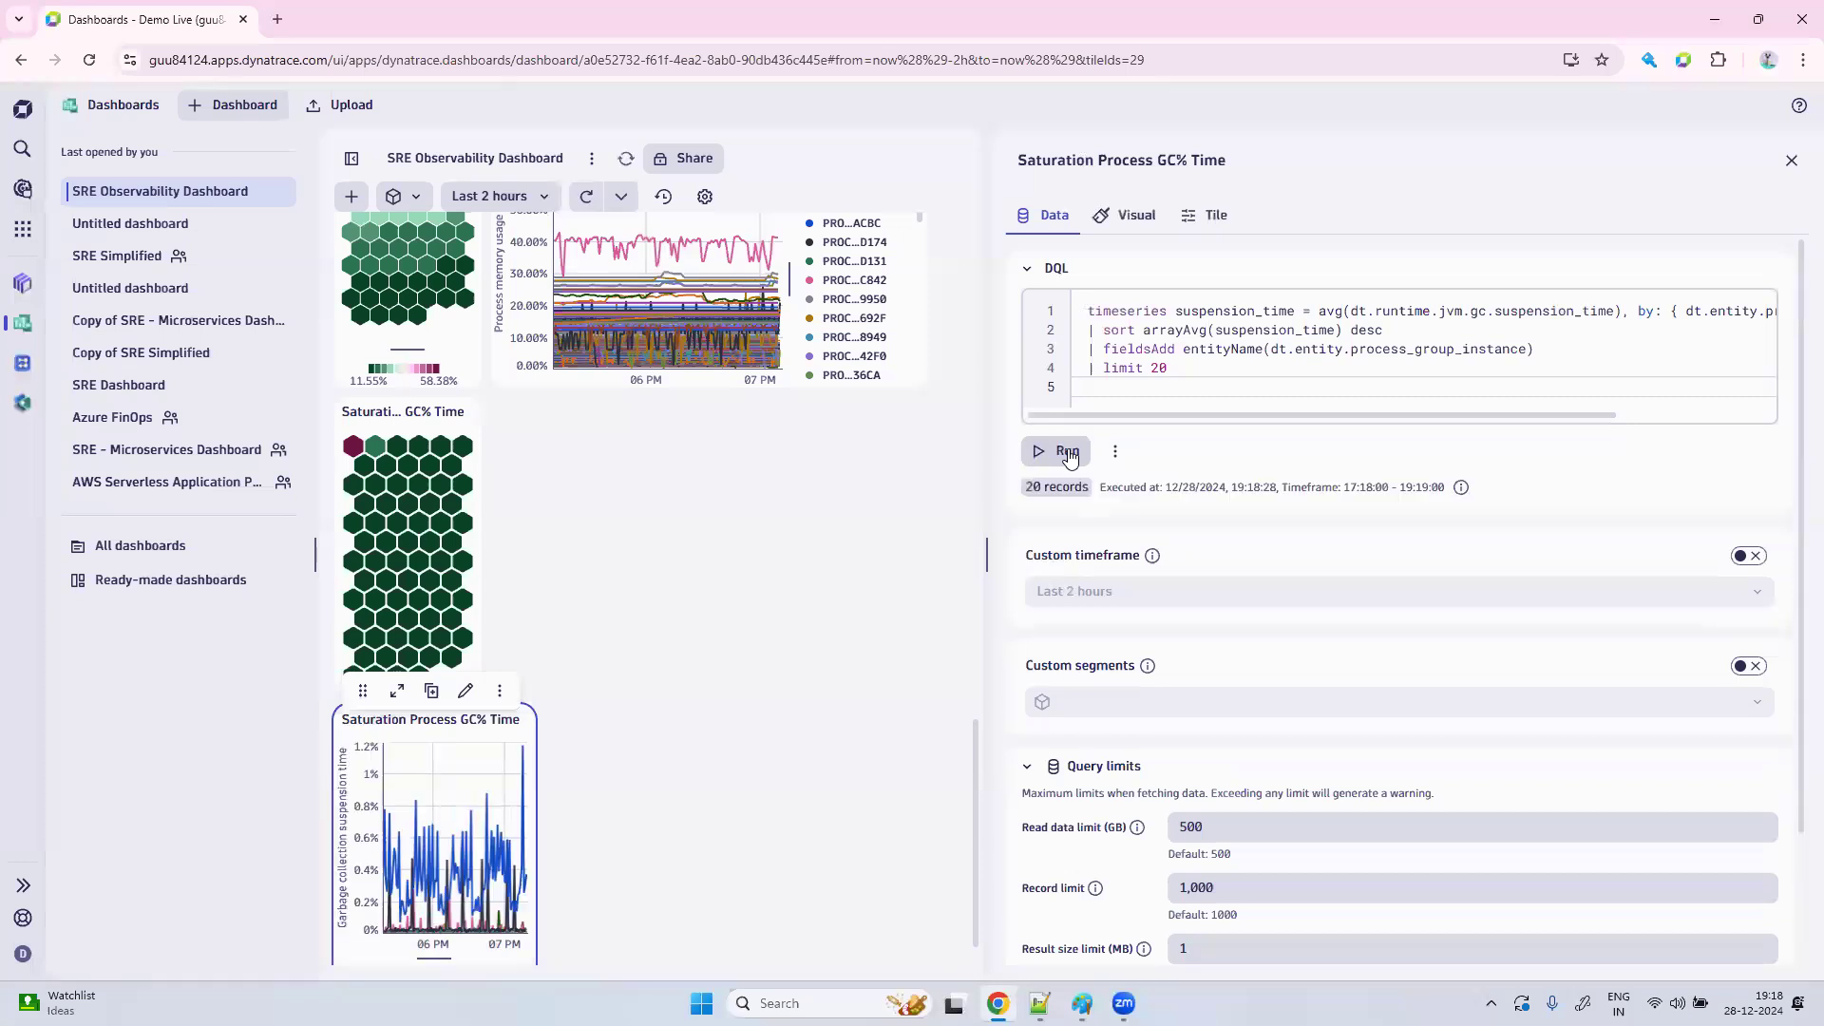
Try the Fireplace and Security-risk-level series colors on the GC% Time line chart and settle on Swamps.
left_click(1133, 215)
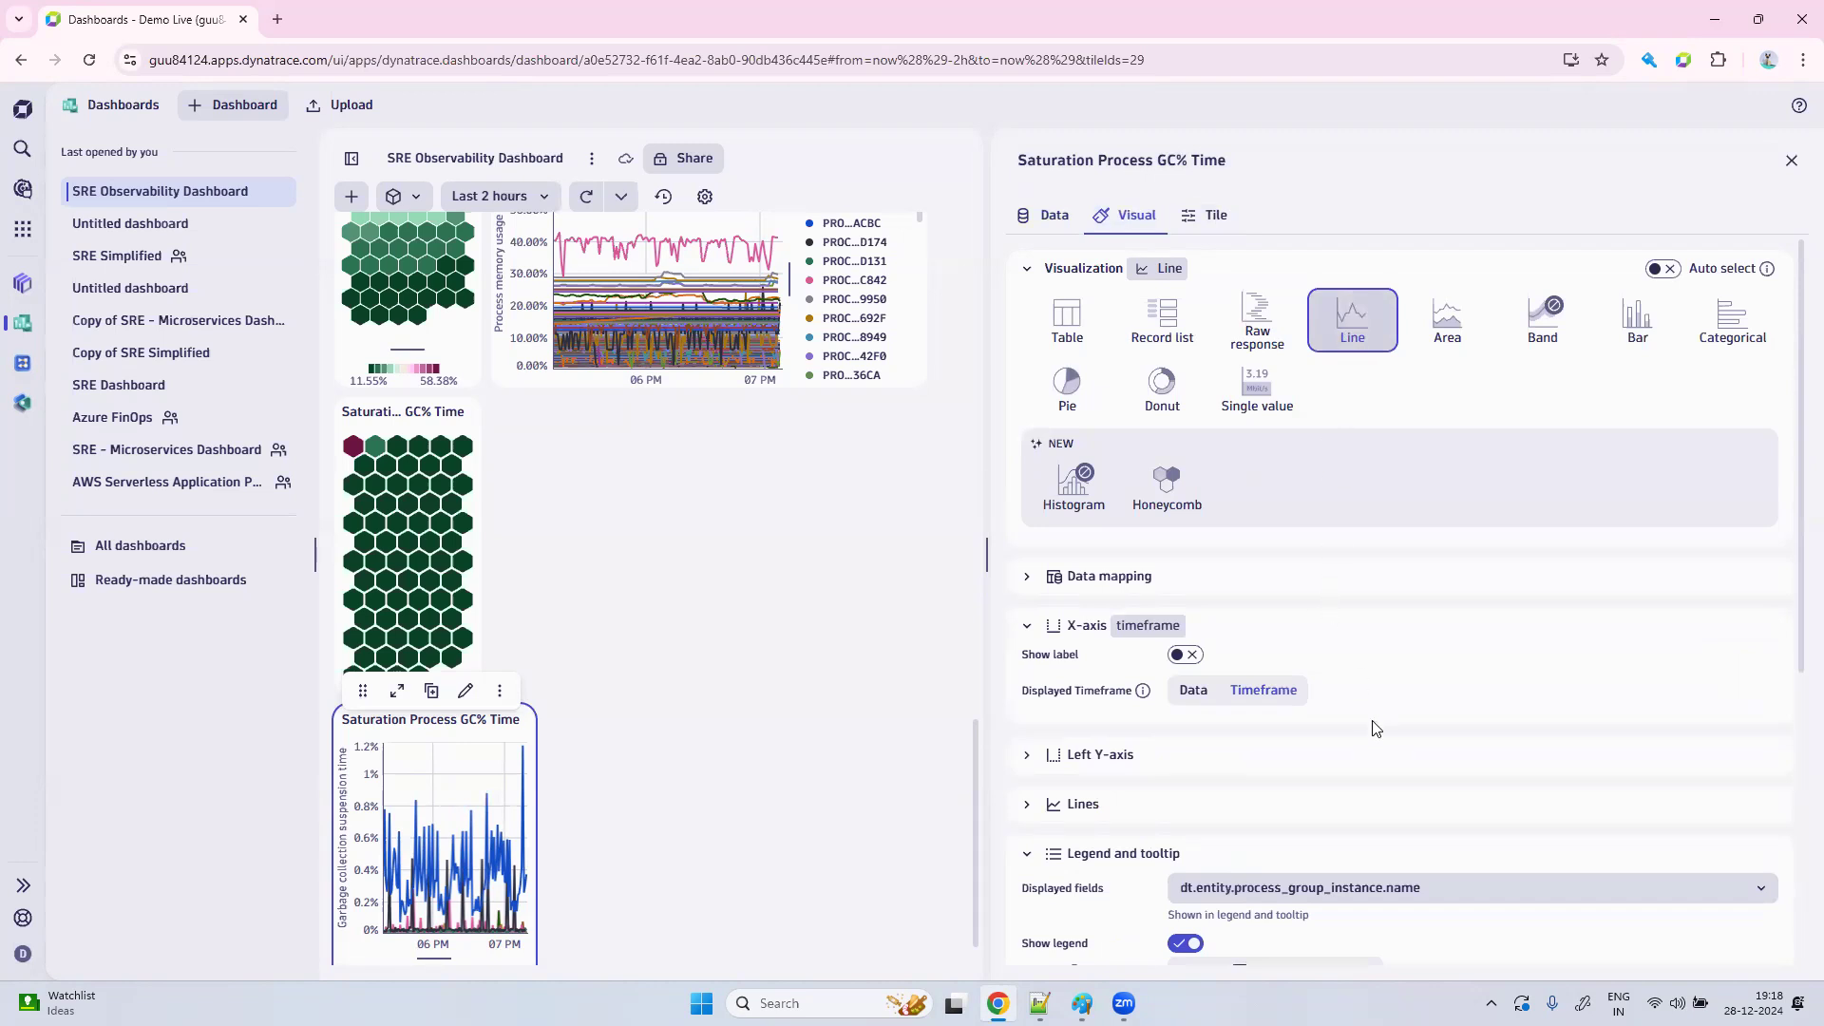
scroll(1405, 796, "down", 2)
scroll(1405, 796, "down", 3)
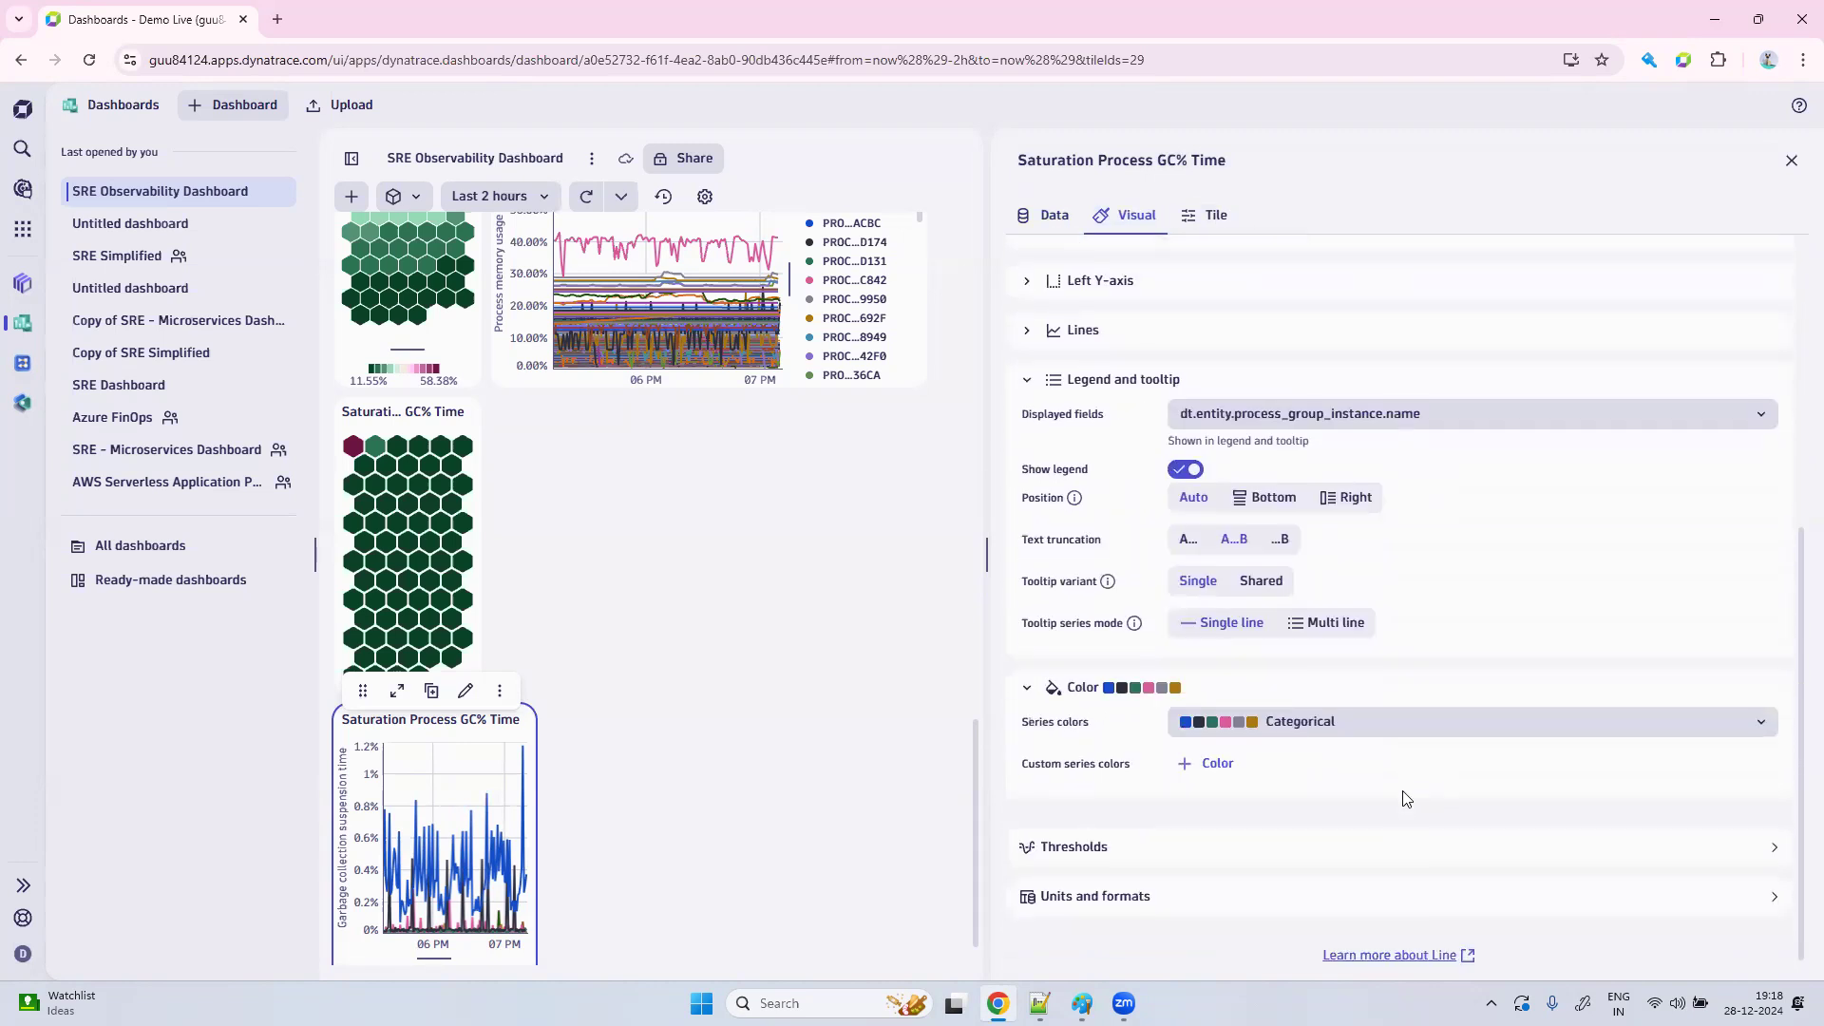
left_click(1335, 729)
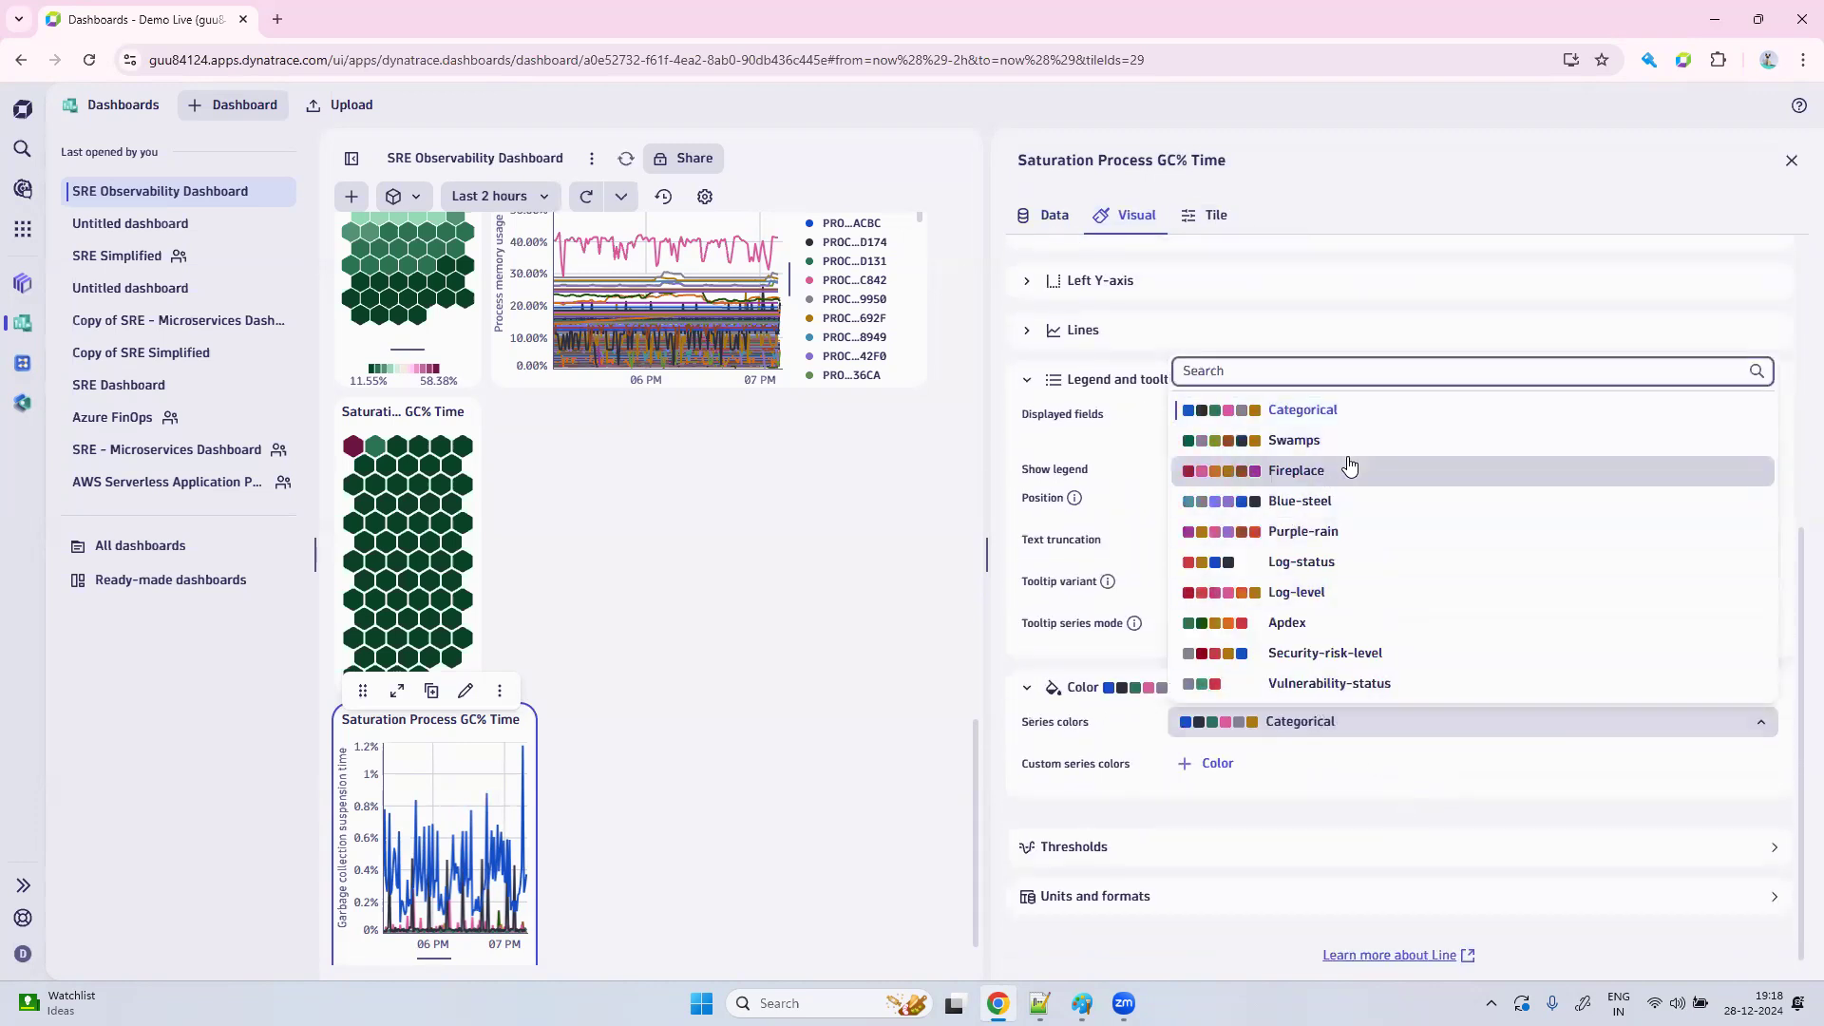
left_click(1347, 469)
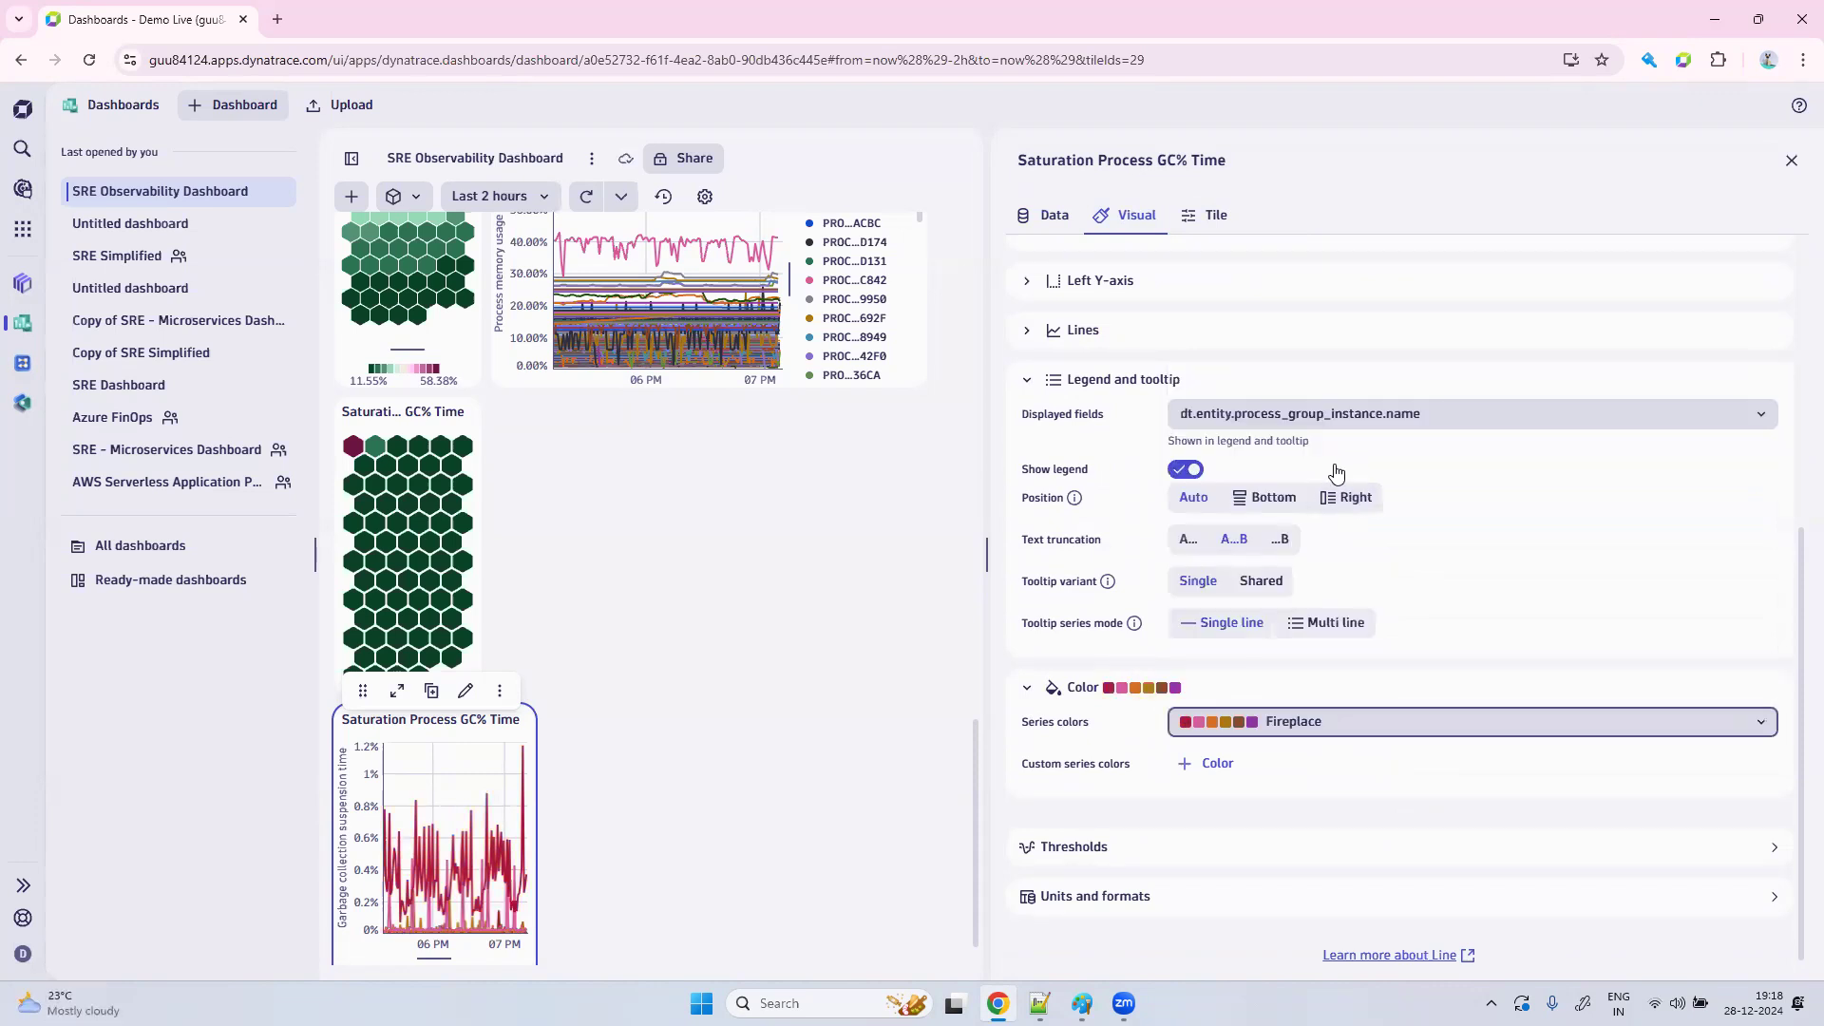
left_click(1369, 720)
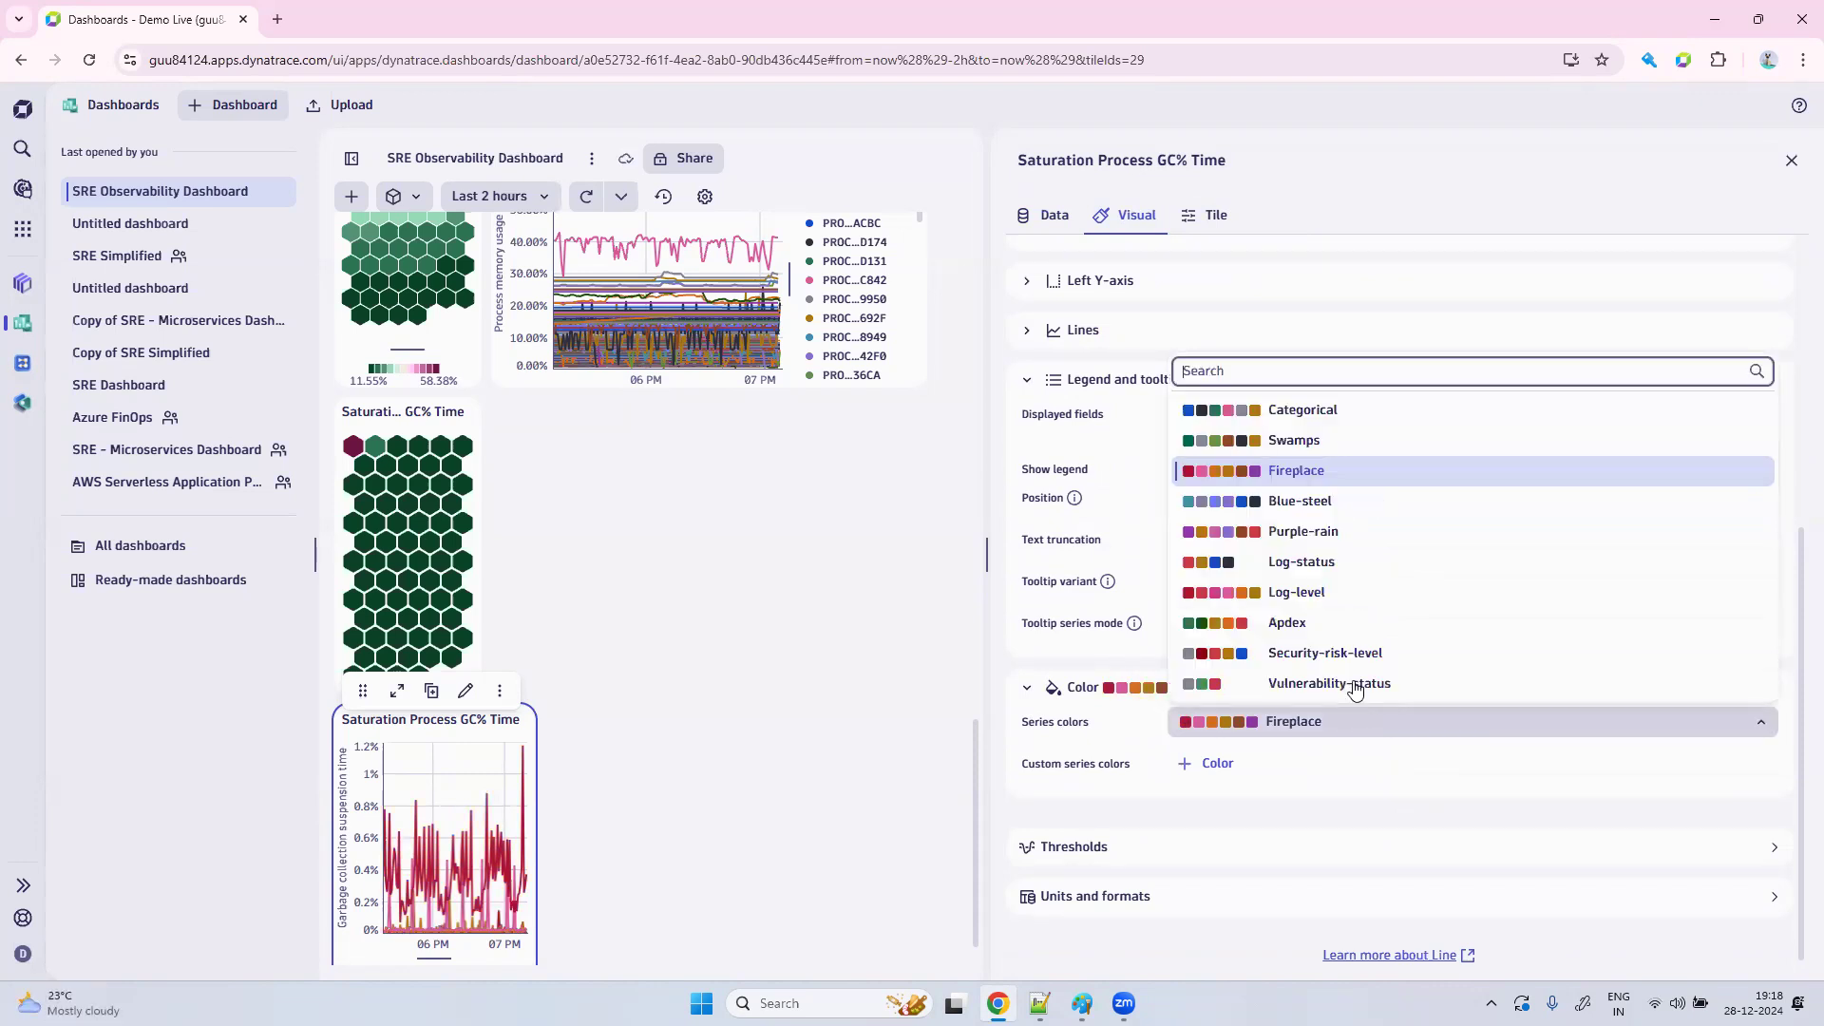
left_click(1341, 654)
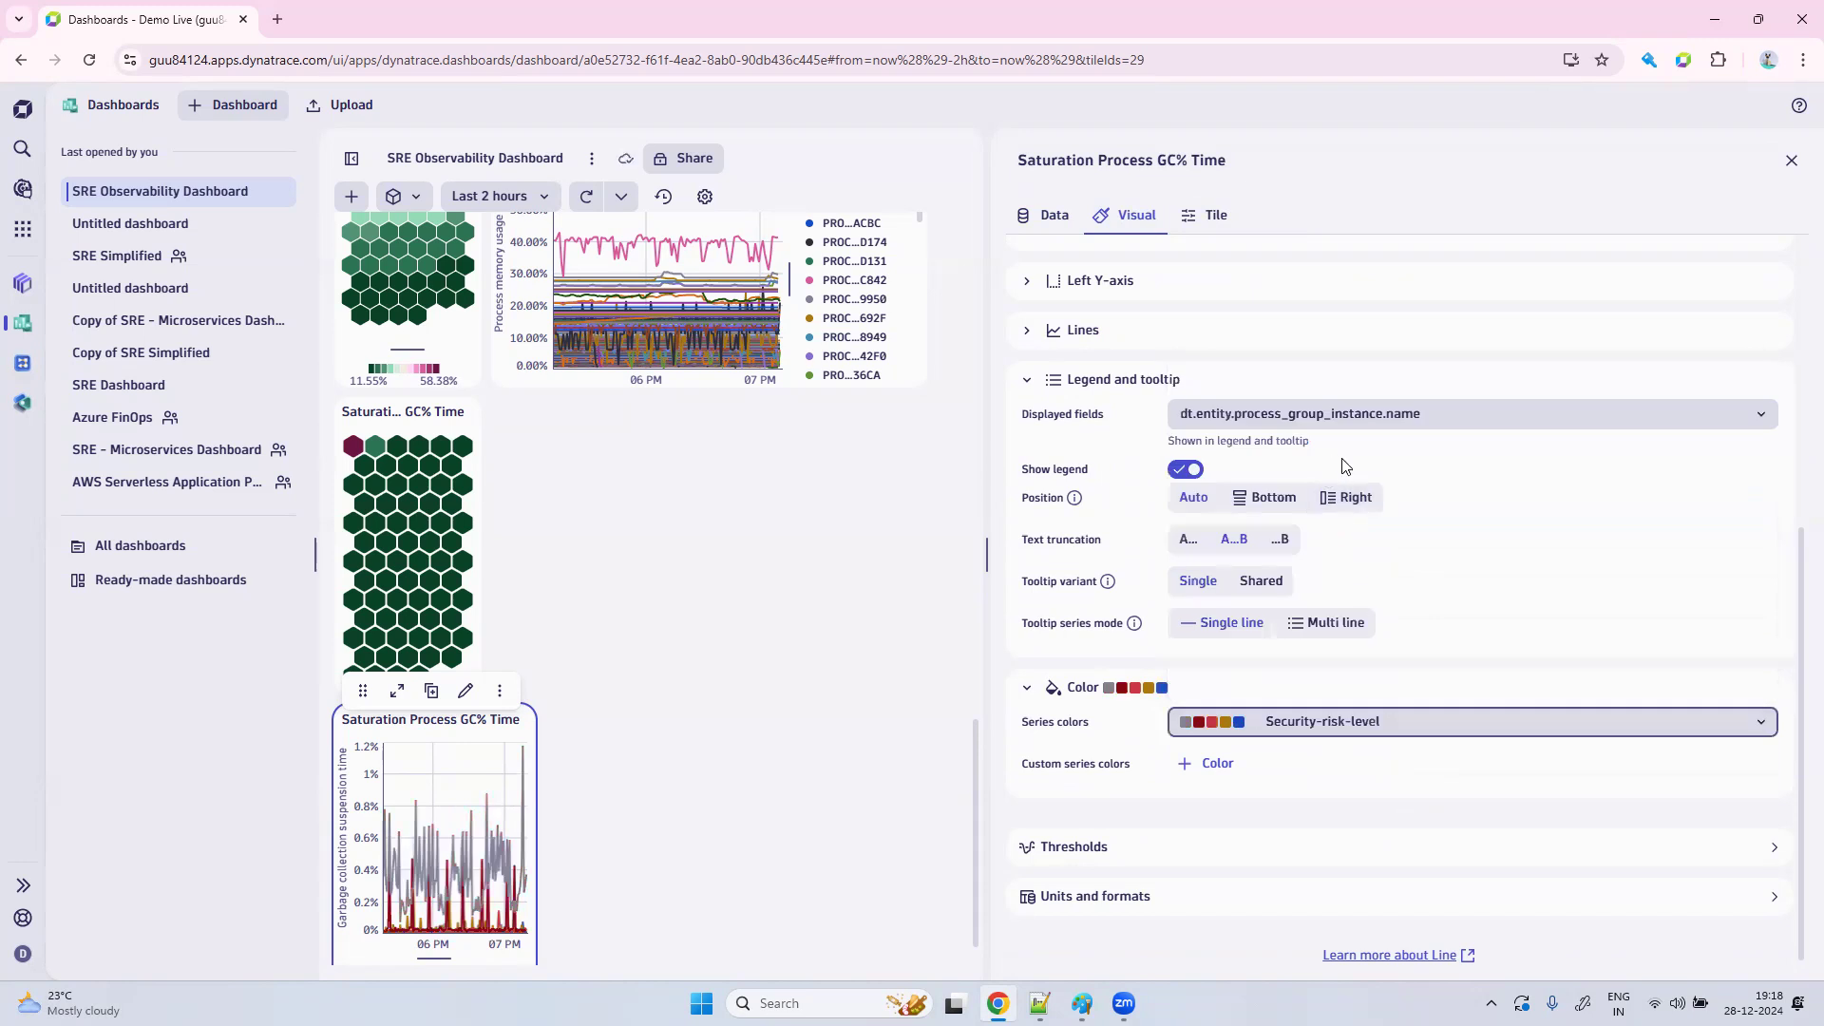
left_click(1383, 727)
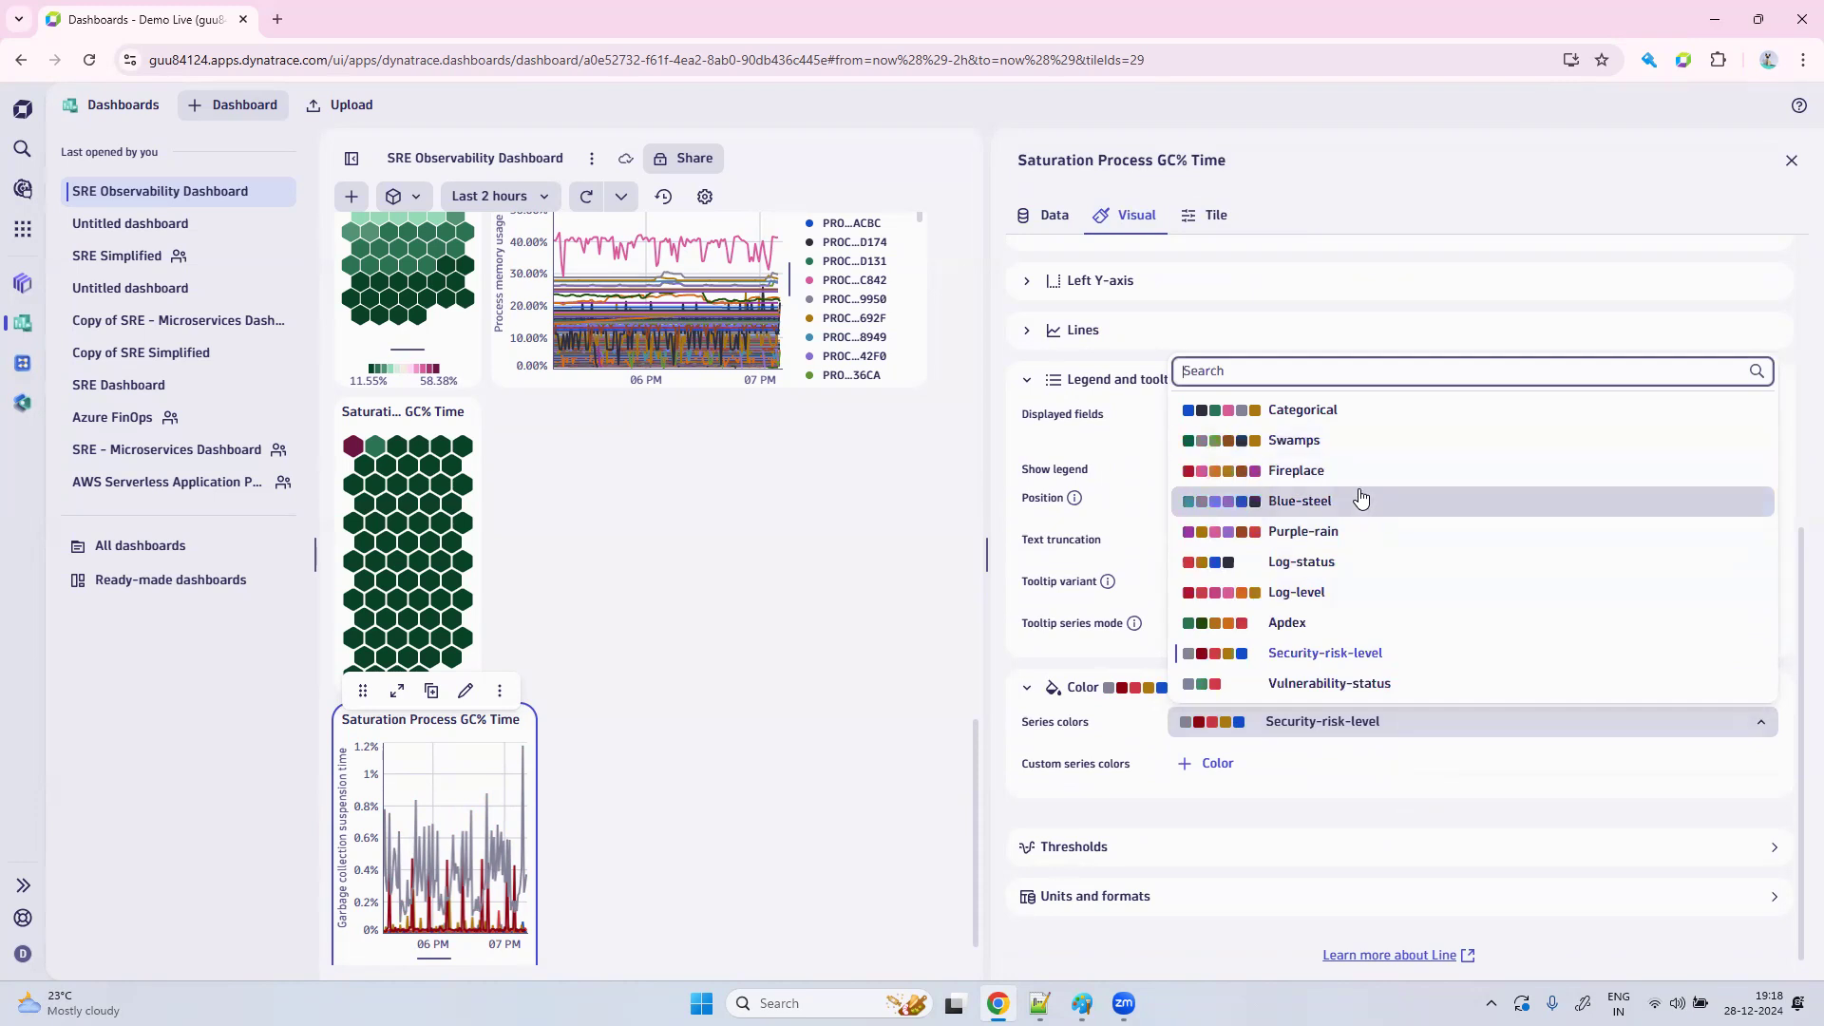
left_click(1363, 446)
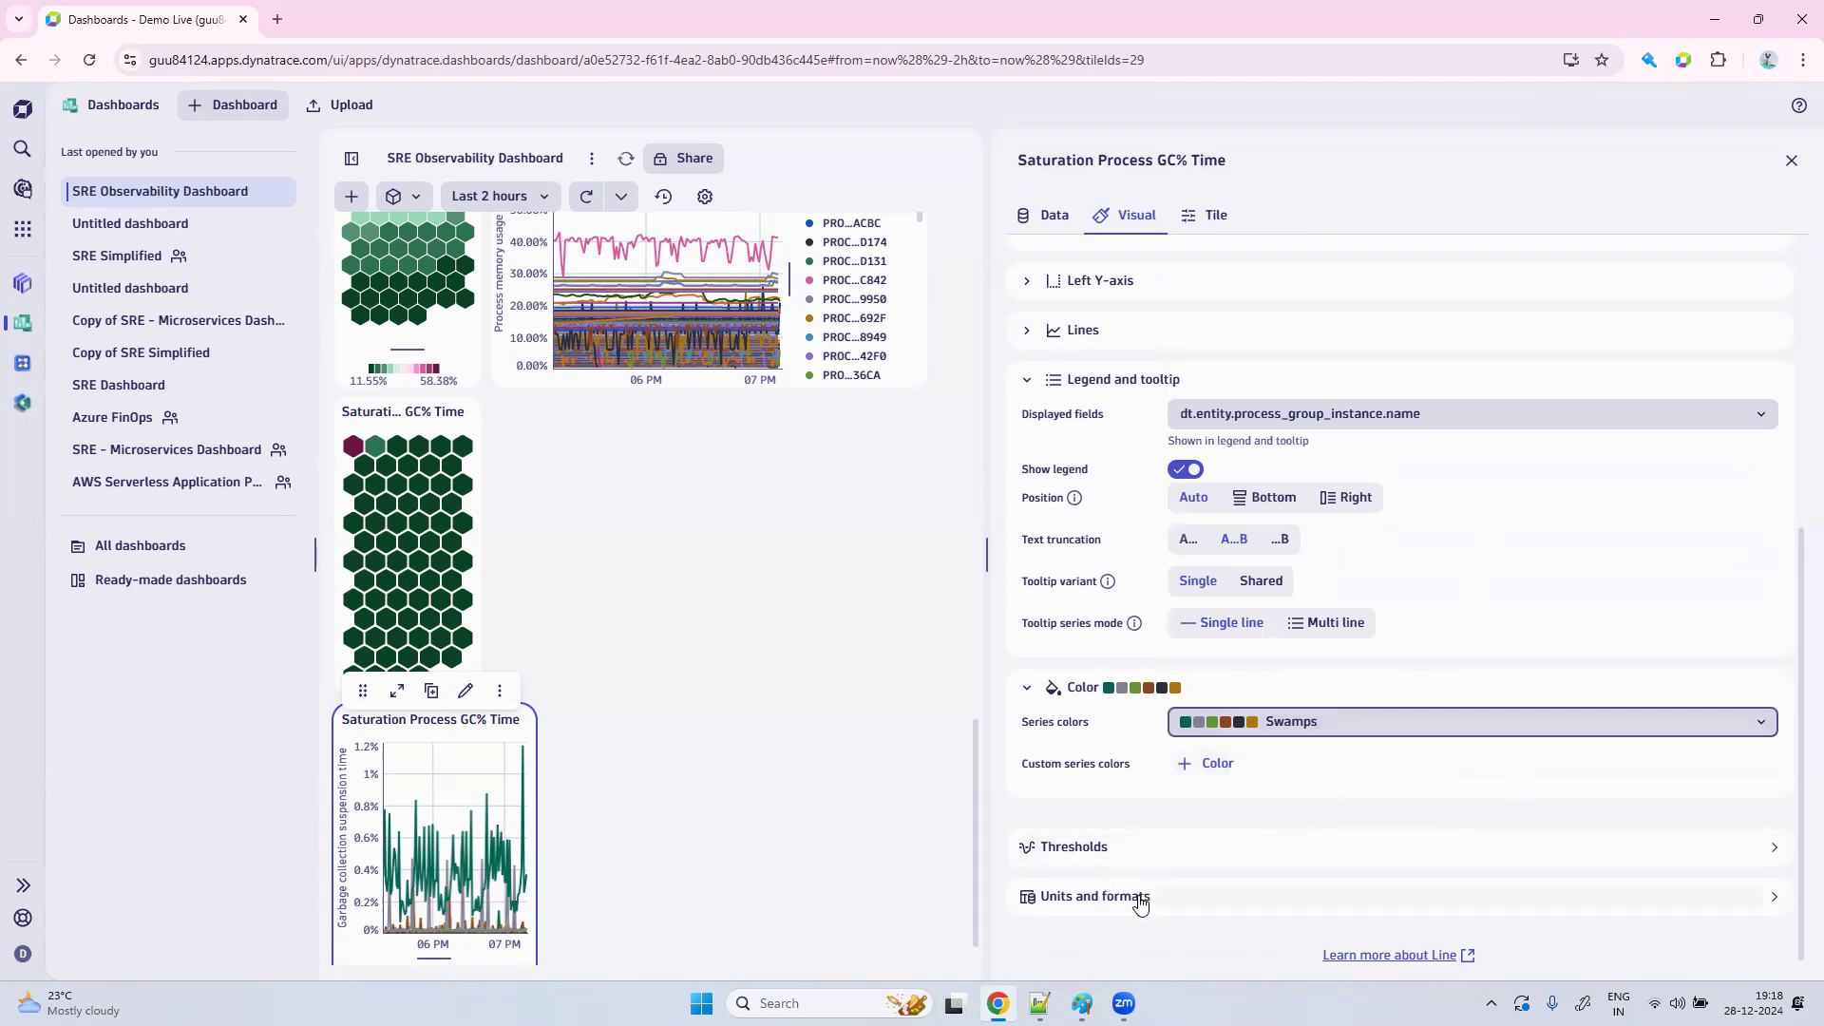
Add a unit override for suspension_time in Percent (%) with 0.00 decimals, and close the tile editor.
left_click(1138, 897)
left_click(1392, 258)
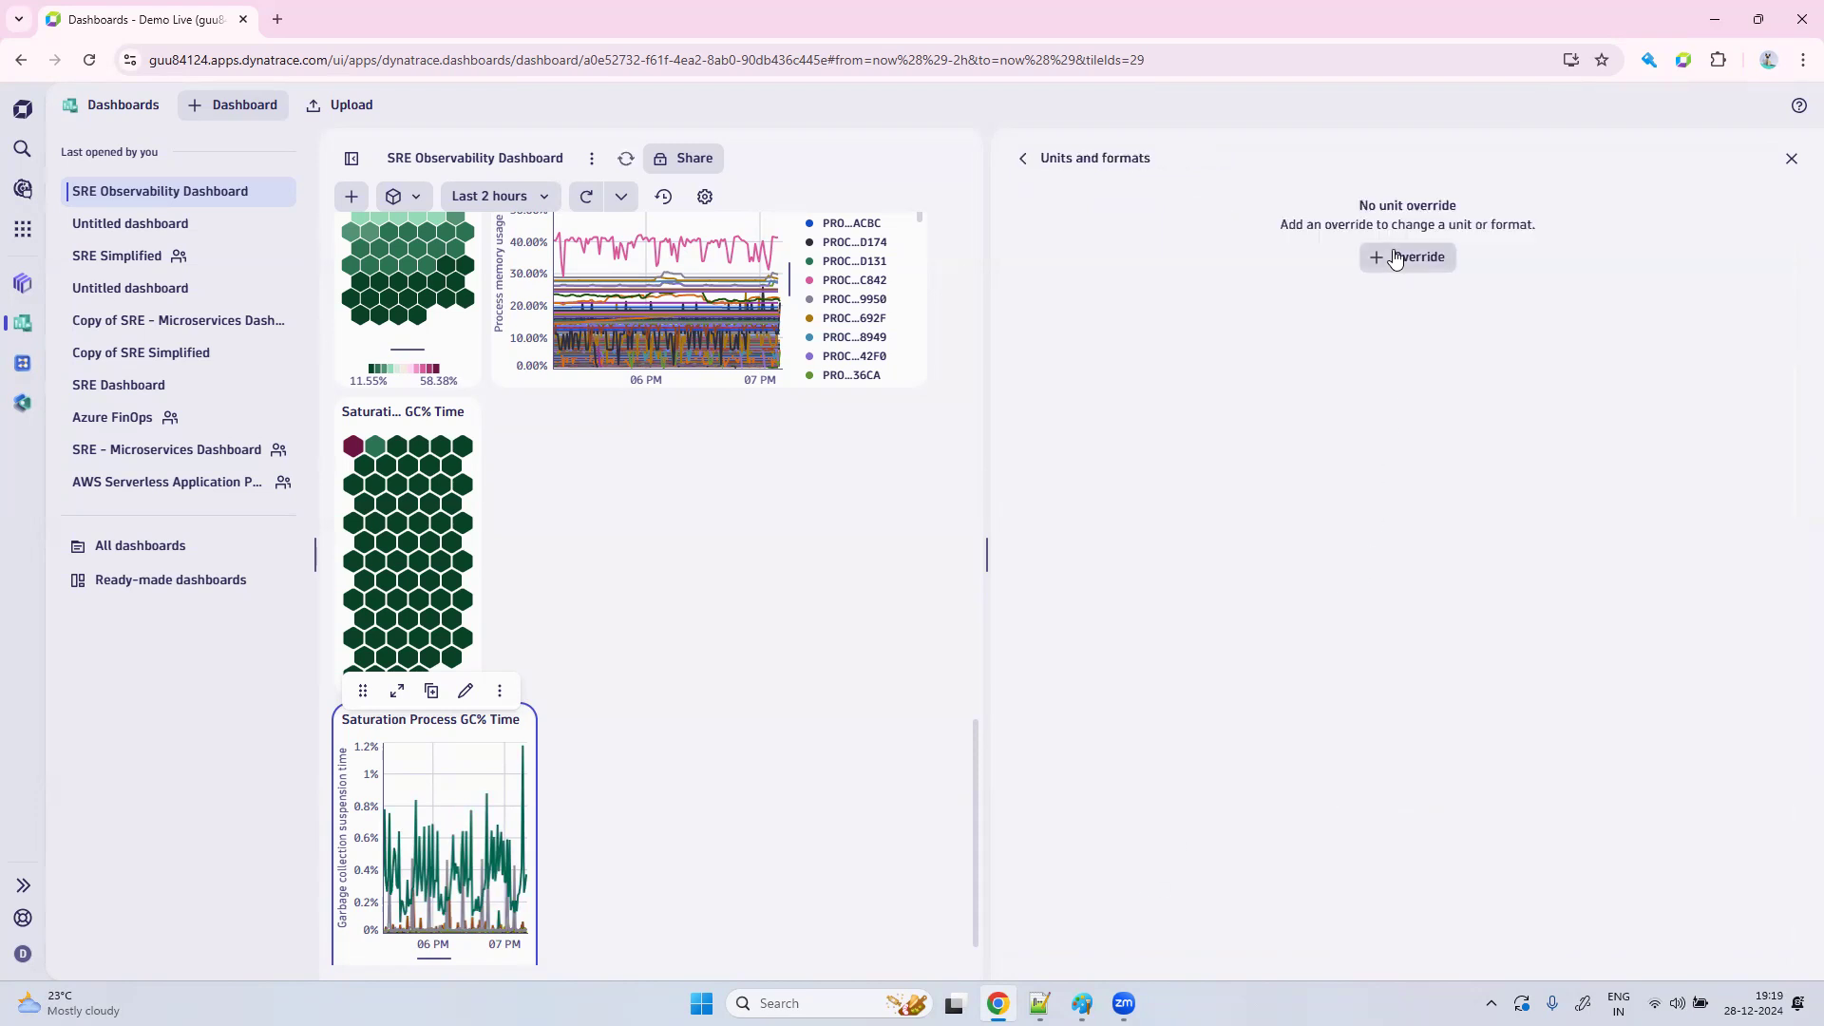
left_click(1157, 232)
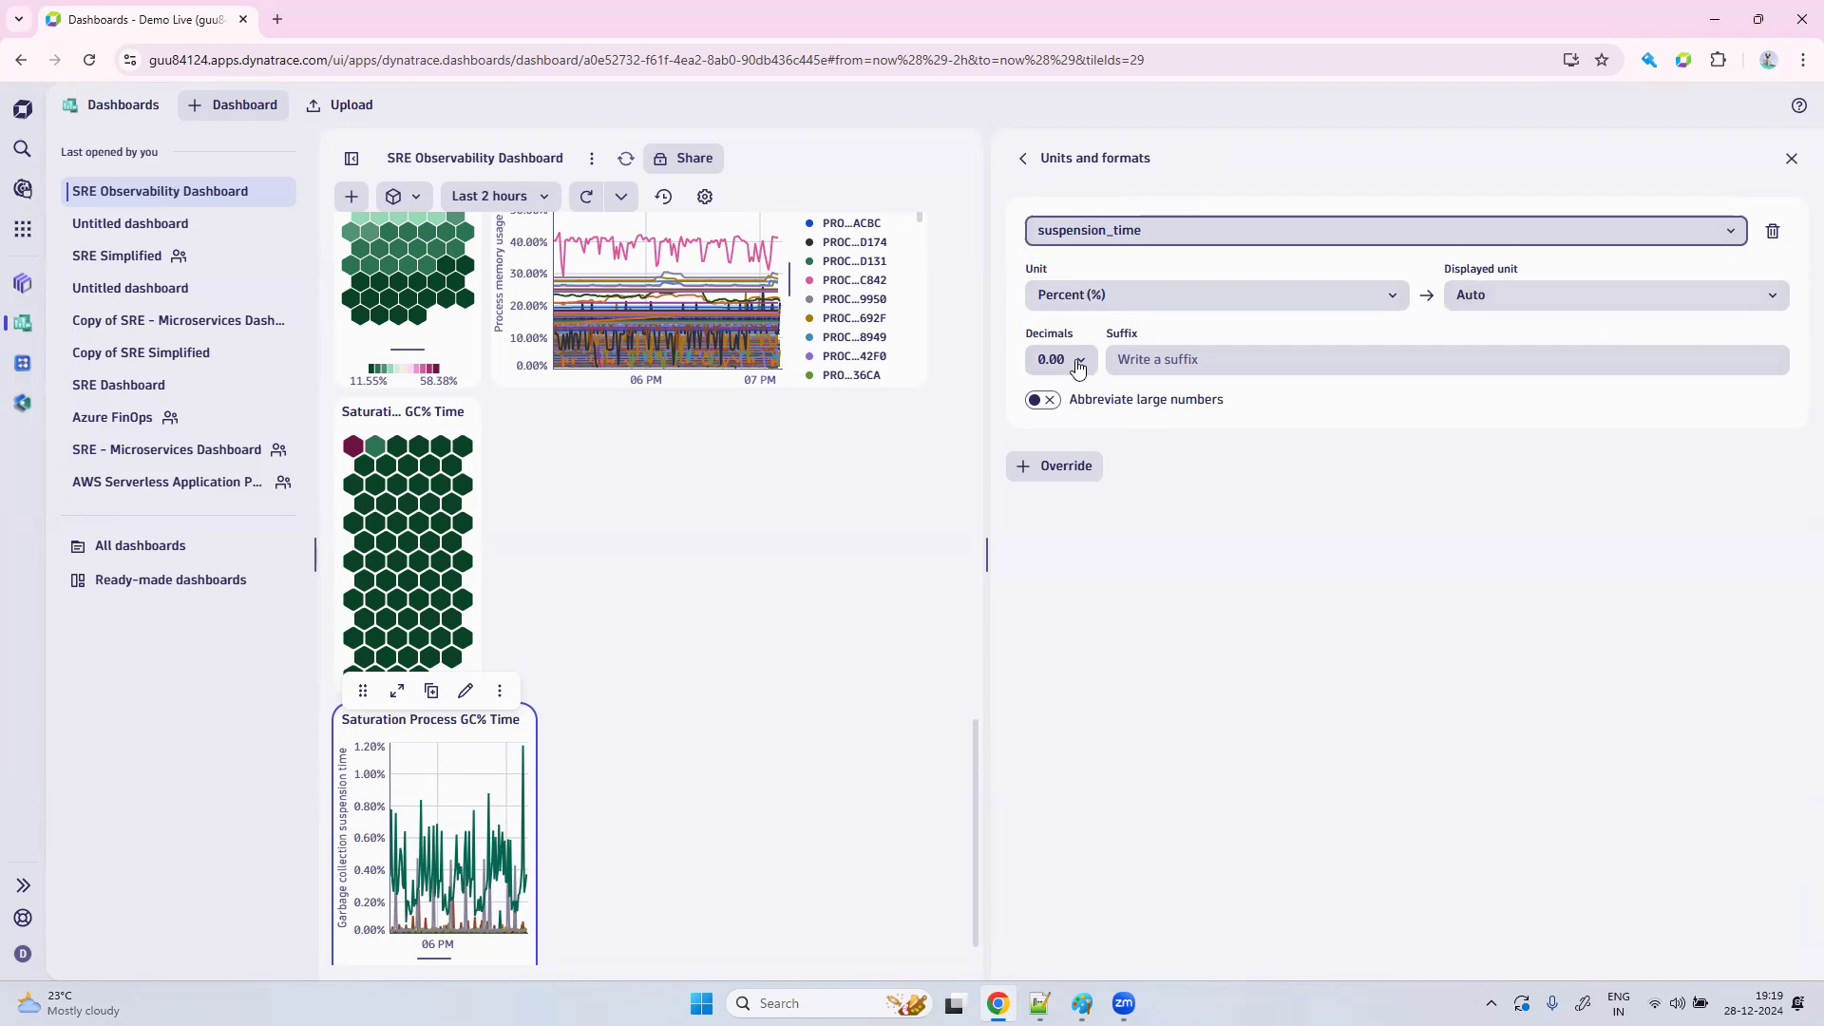
left_click(1792, 160)
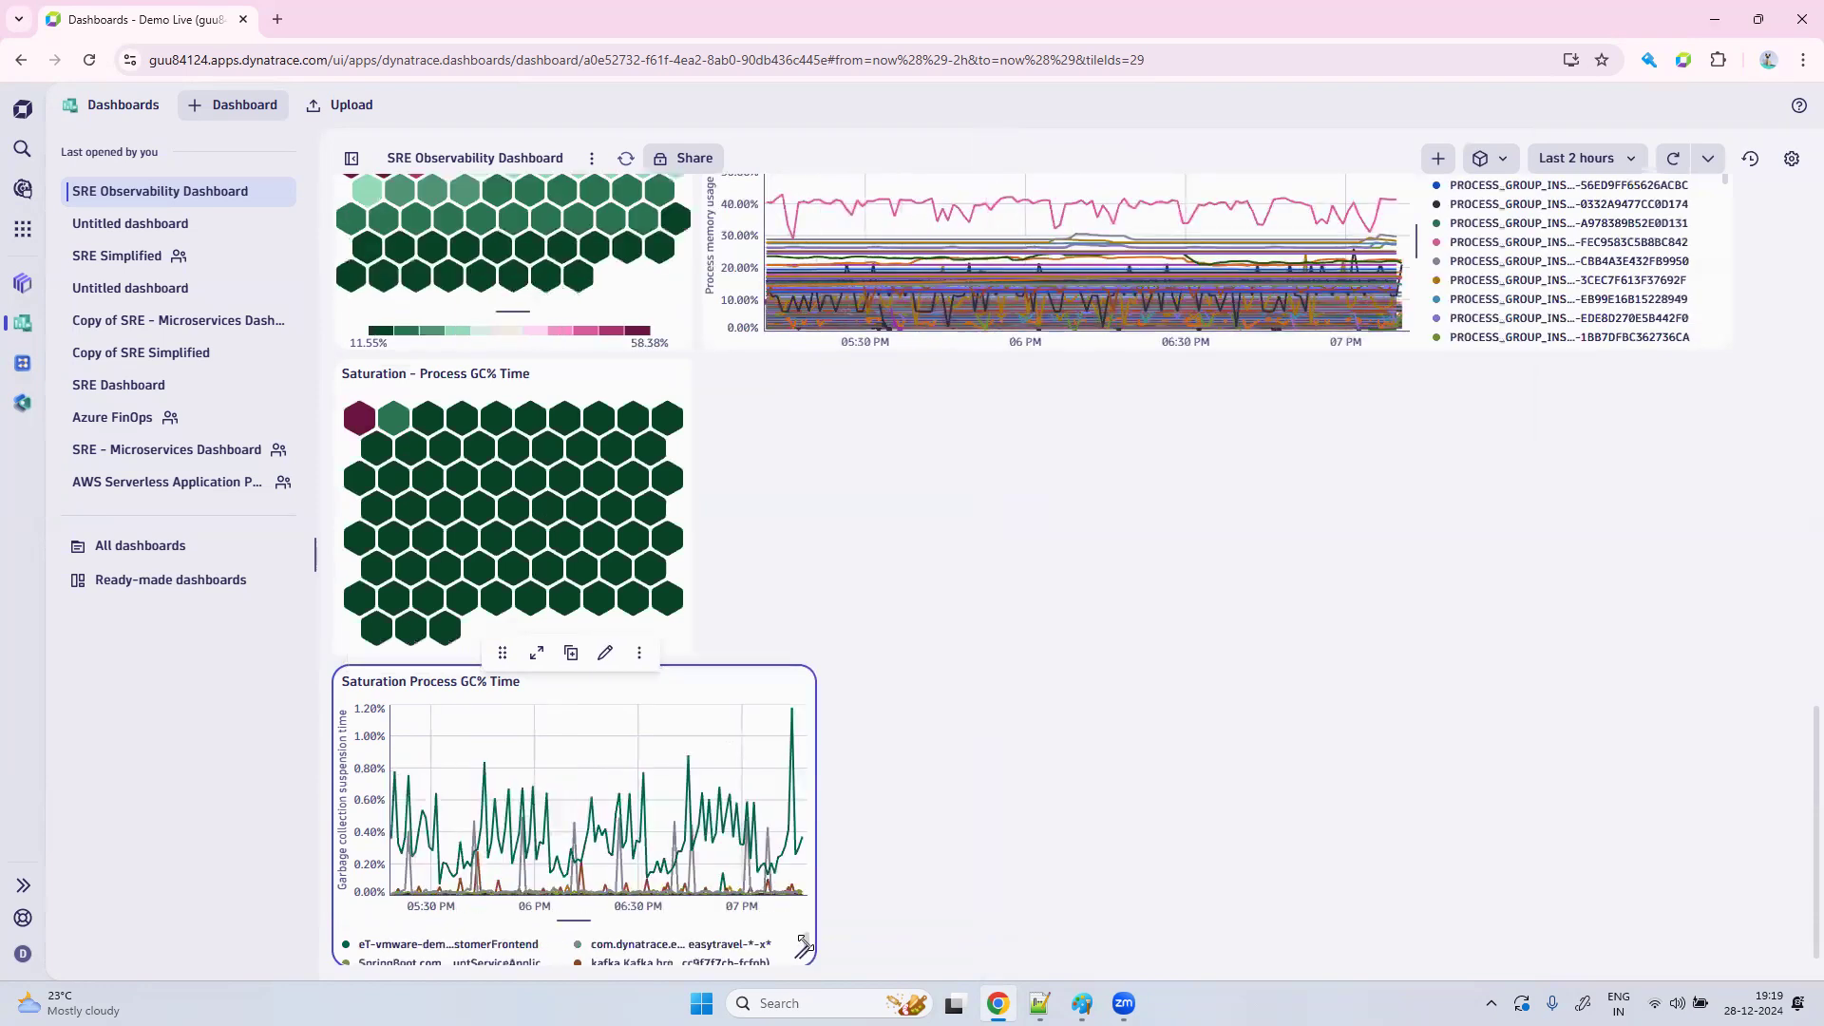
Place the Saturation Process GC% Time line chart beside its honeycomb and widen it to match the Saturation Process Mem % chart above.
left_click_drag(504, 660, 877, 644)
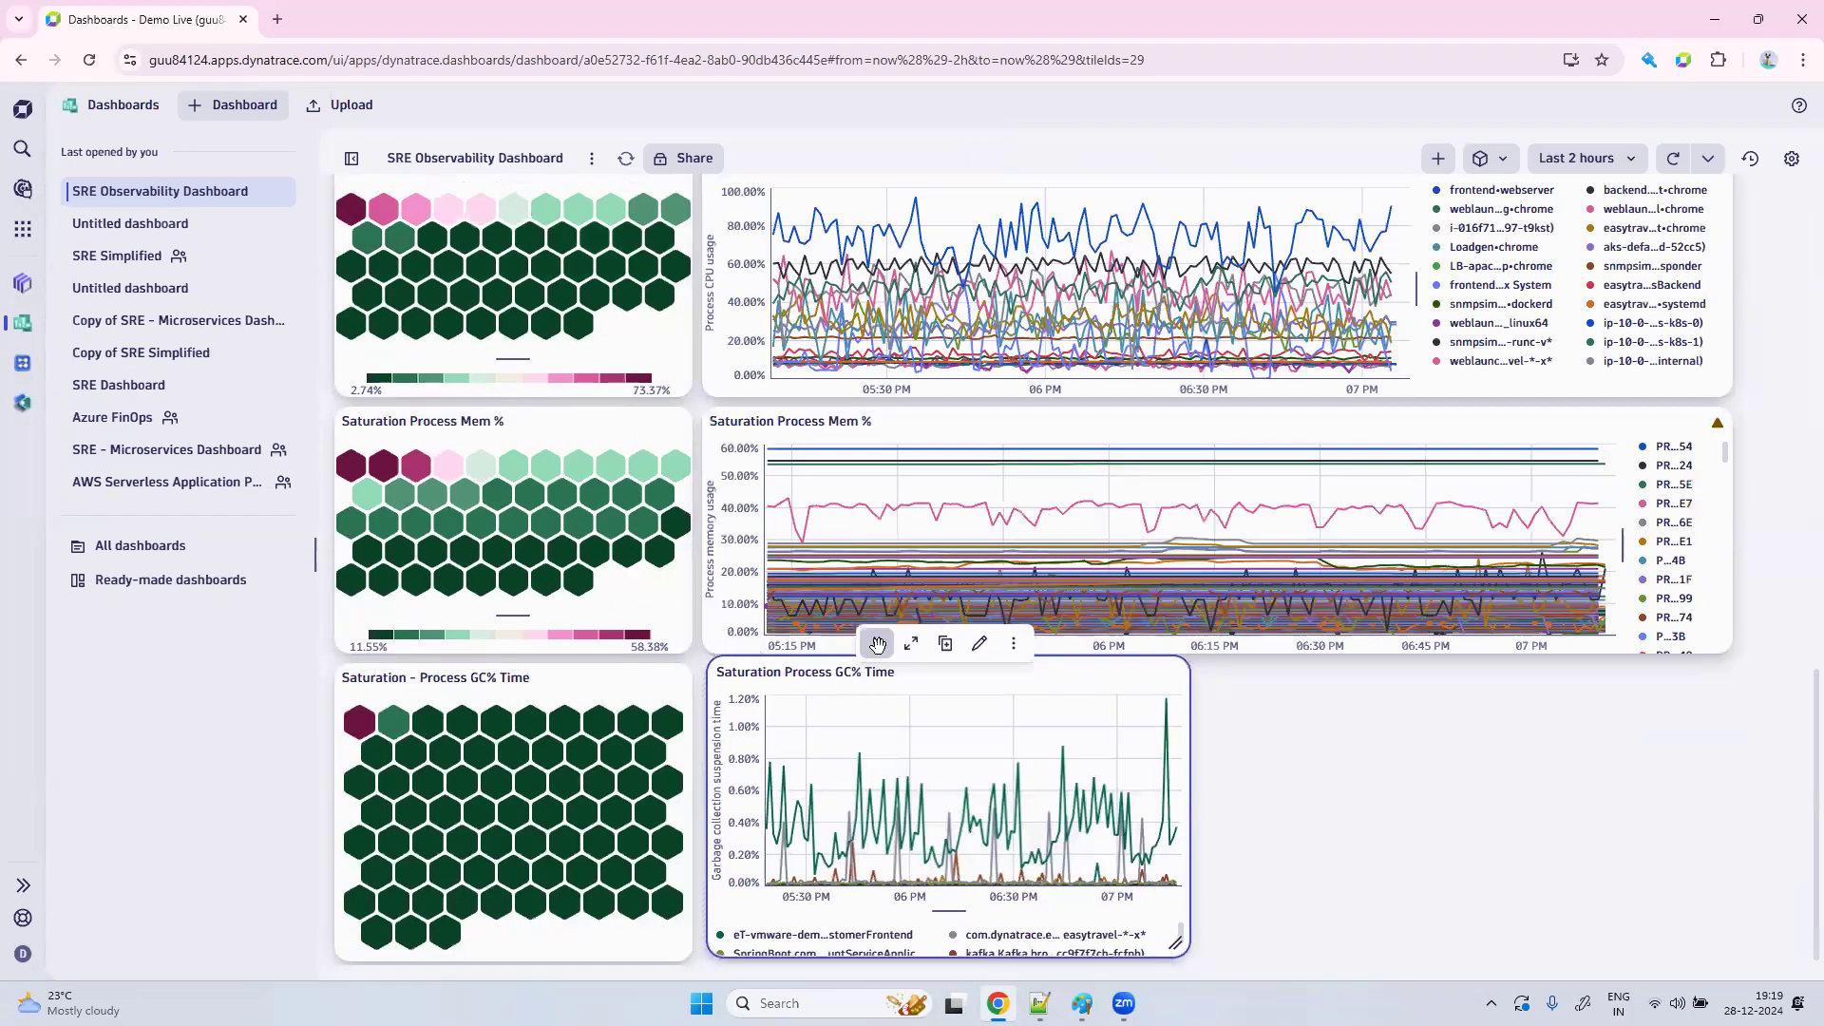
left_click_drag(1169, 946, 1733, 952)
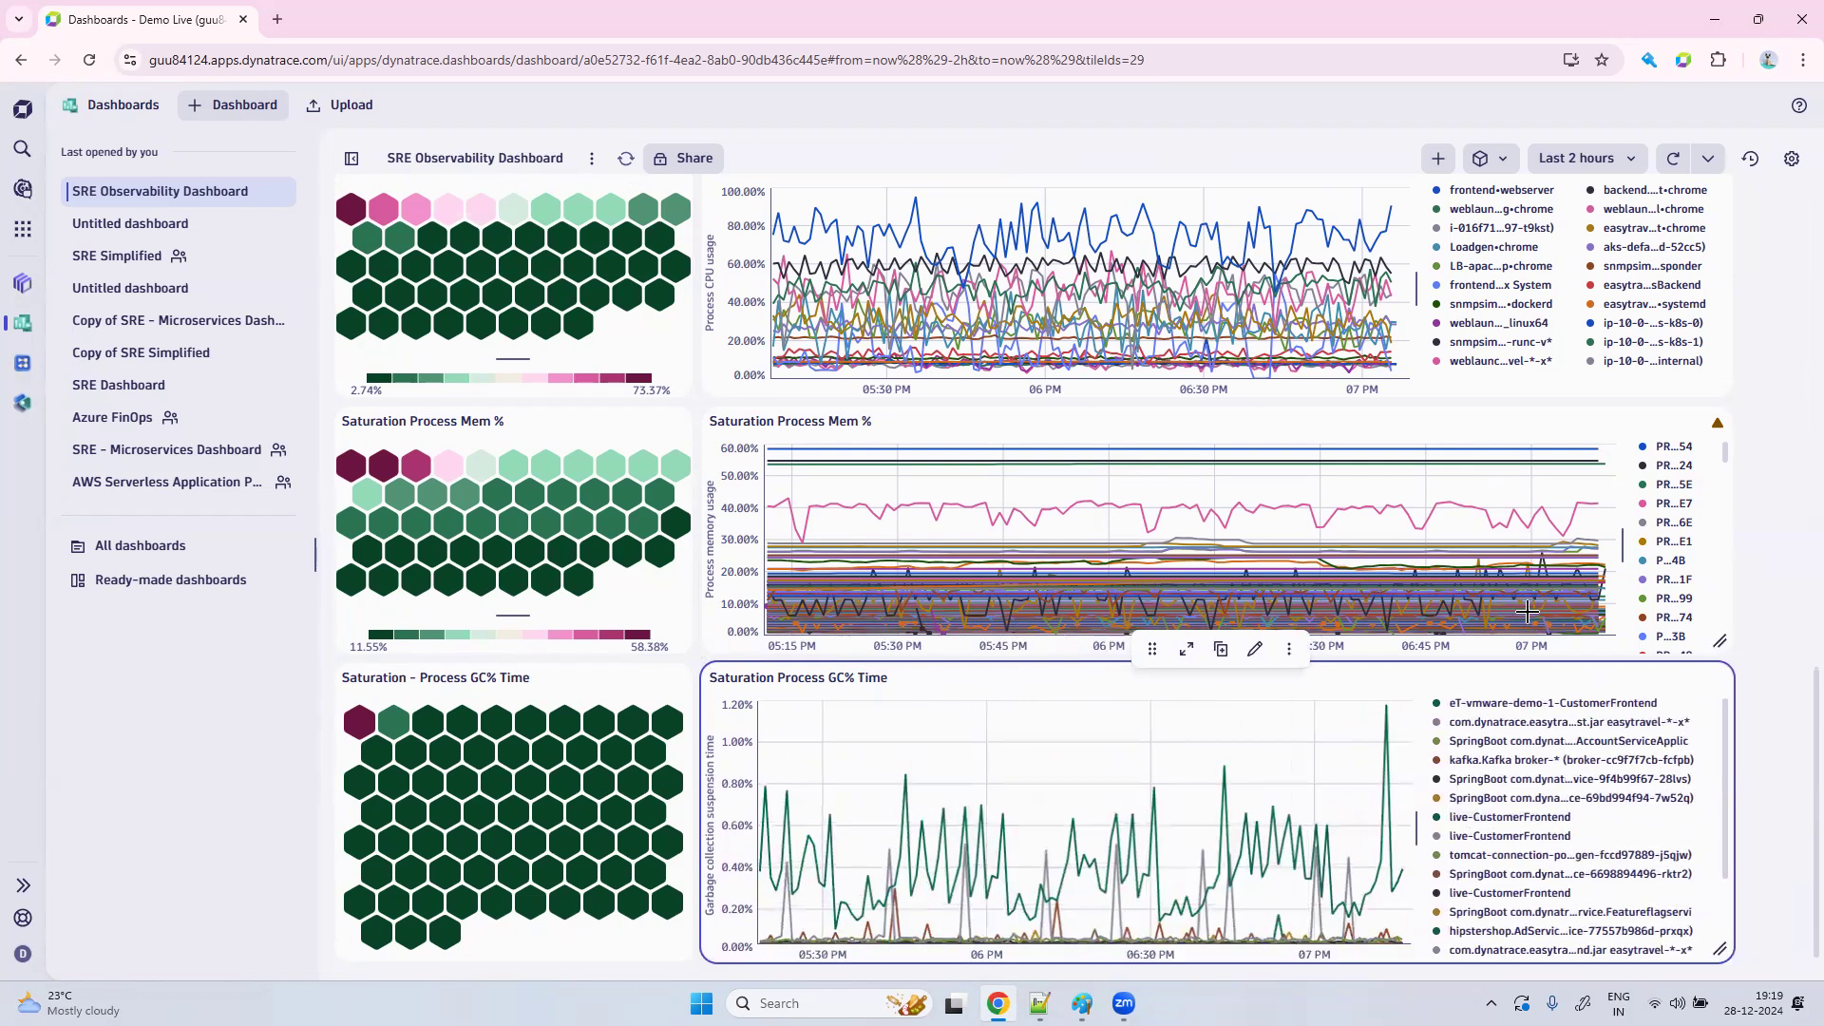
Reduce the heights of the Traffic Serive Rquest chart and the Errors - Service (5xx) honeycomb.
scroll(1381, 437, "up", 2)
scroll(1382, 450, "up", 12)
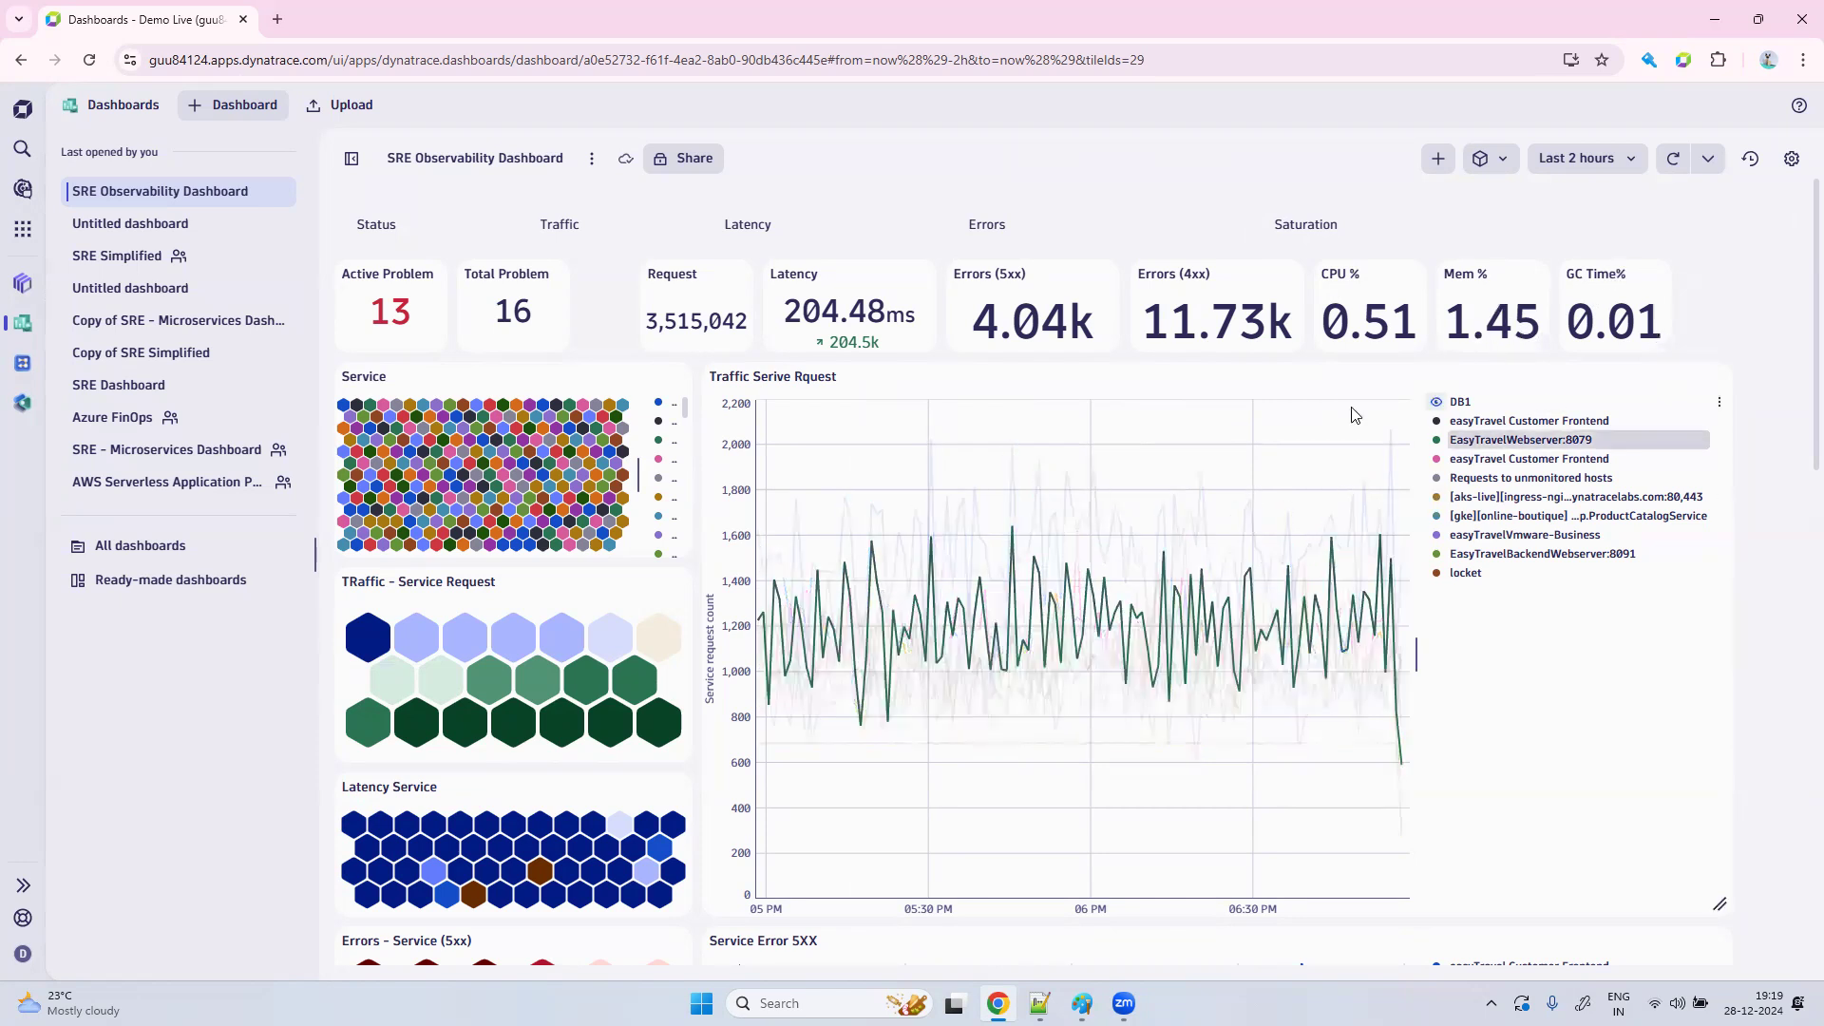
scroll(1222, 623, "down", 3)
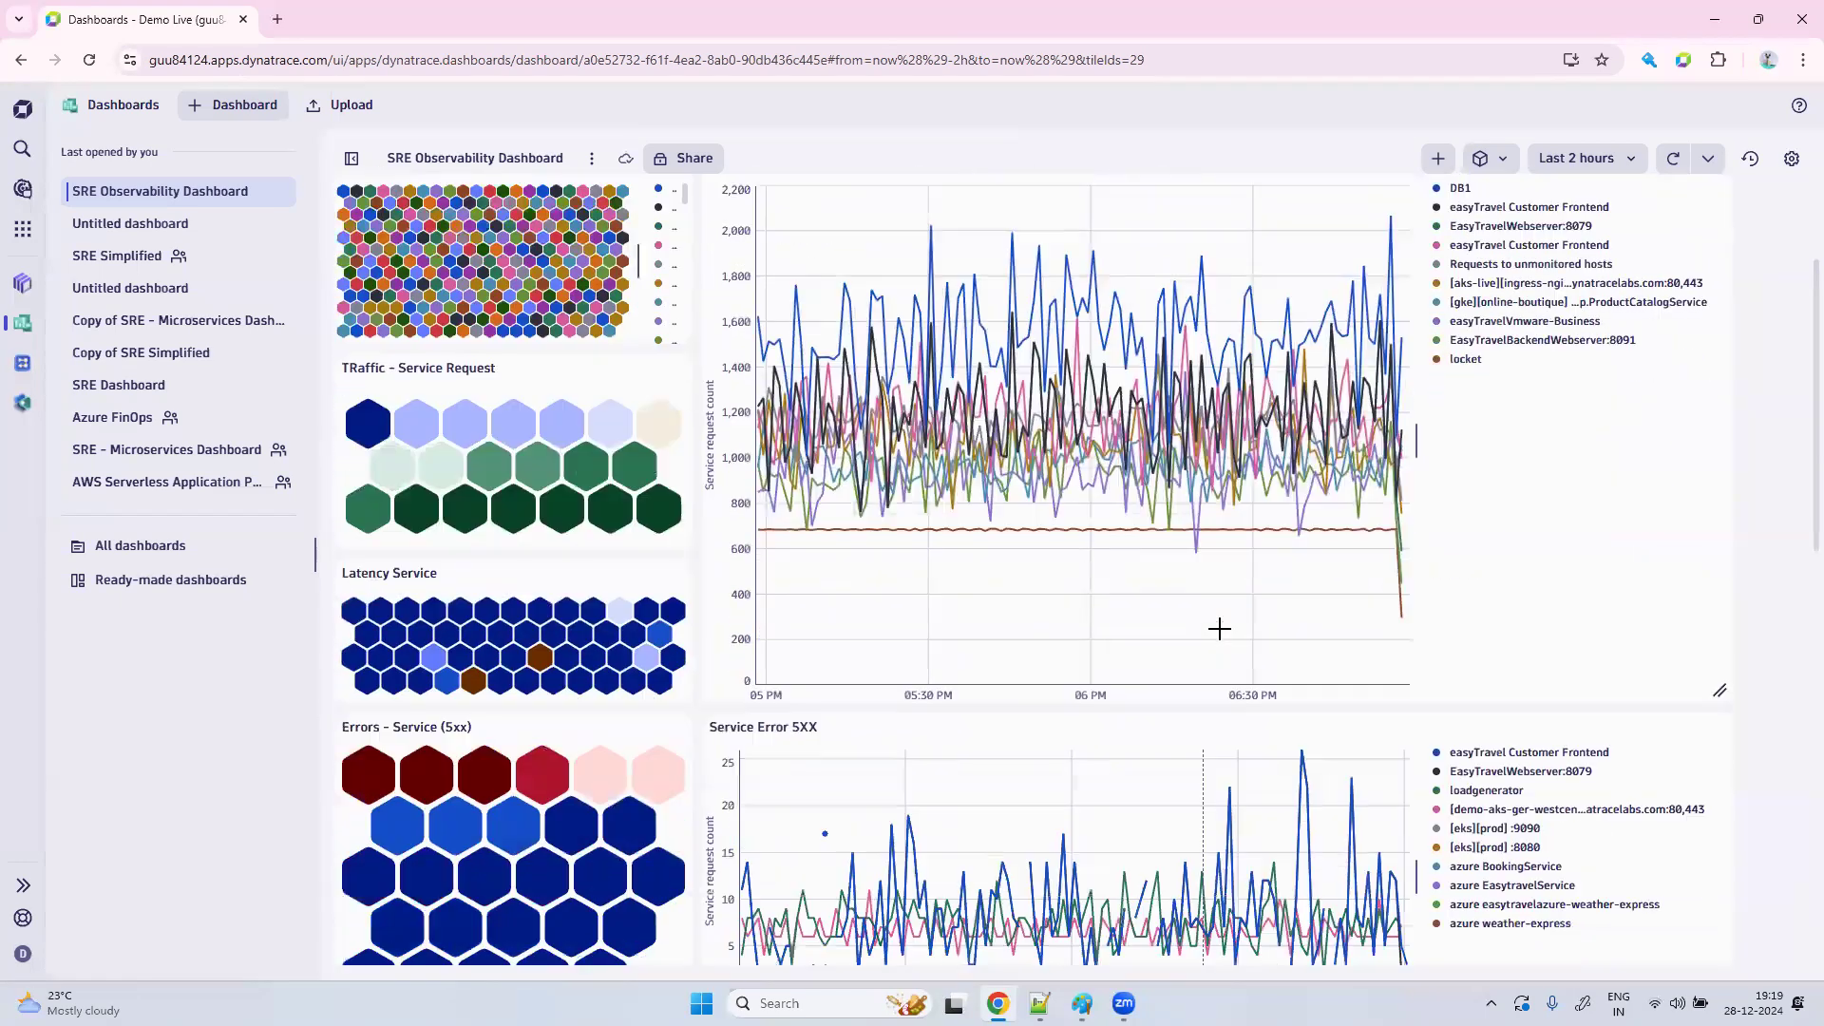
scroll(1221, 632, "down", 3)
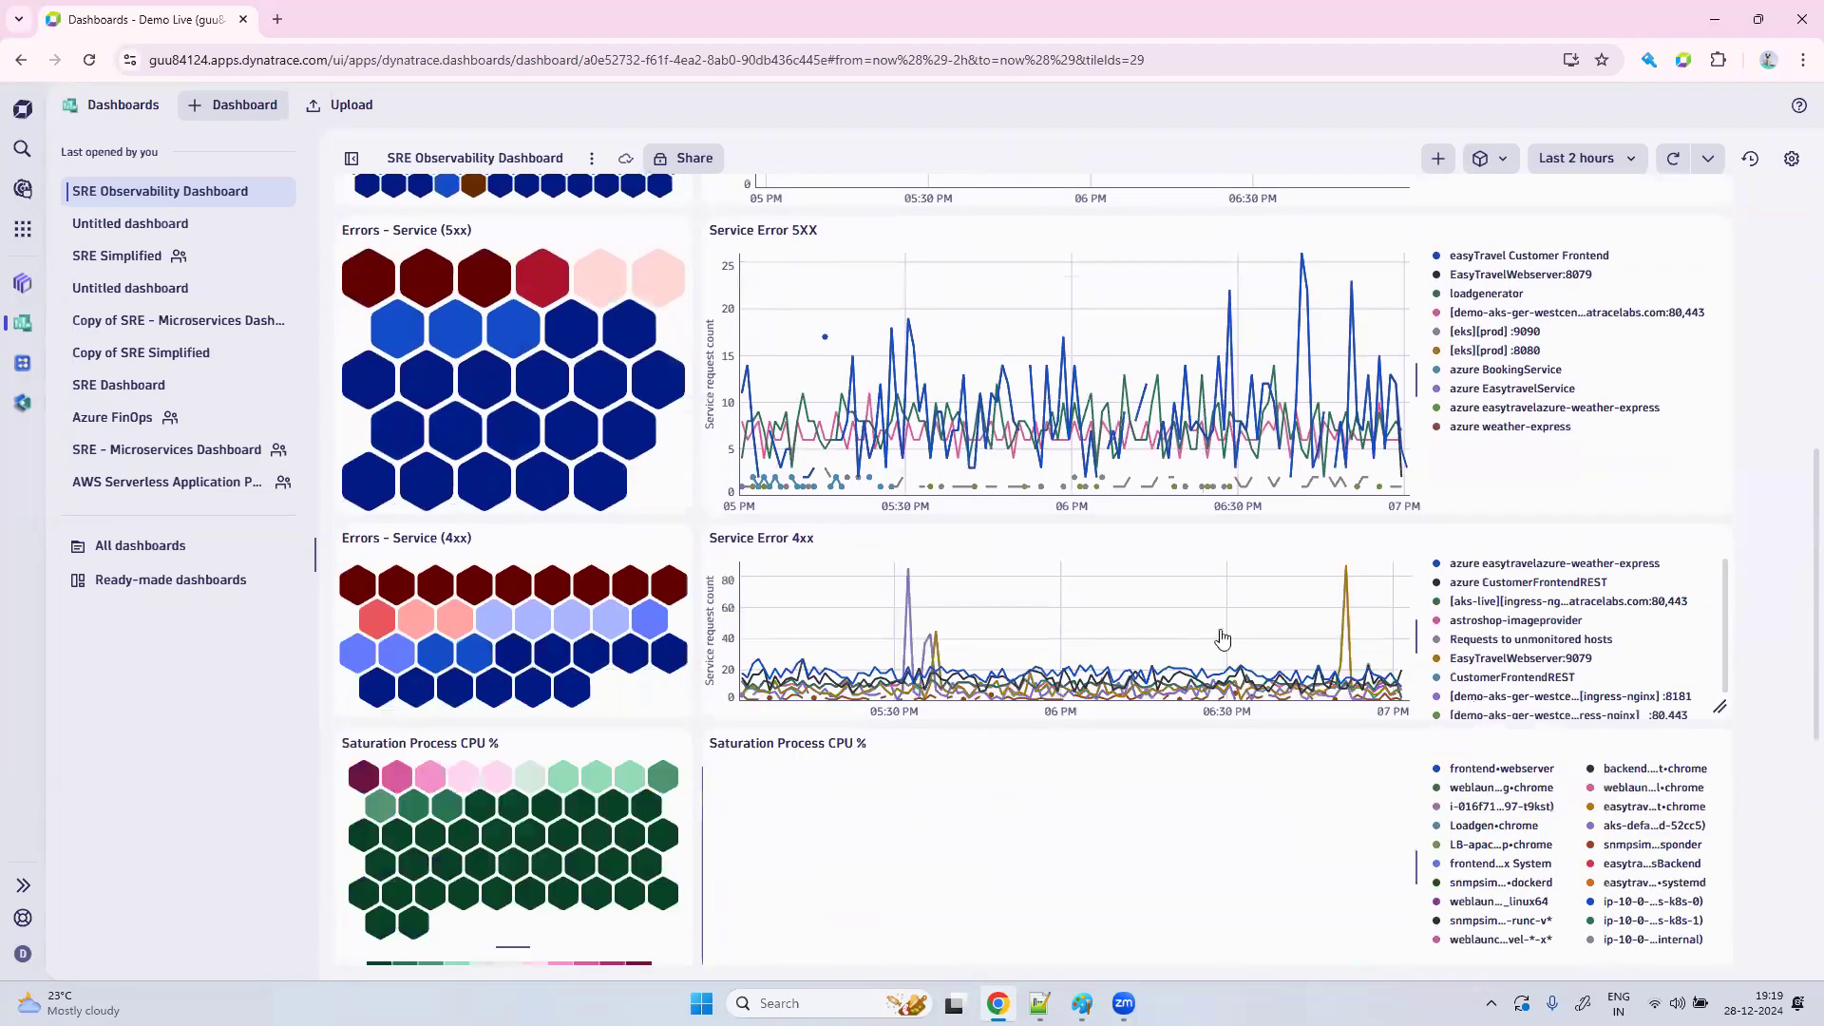
scroll(1219, 629, "up", 6)
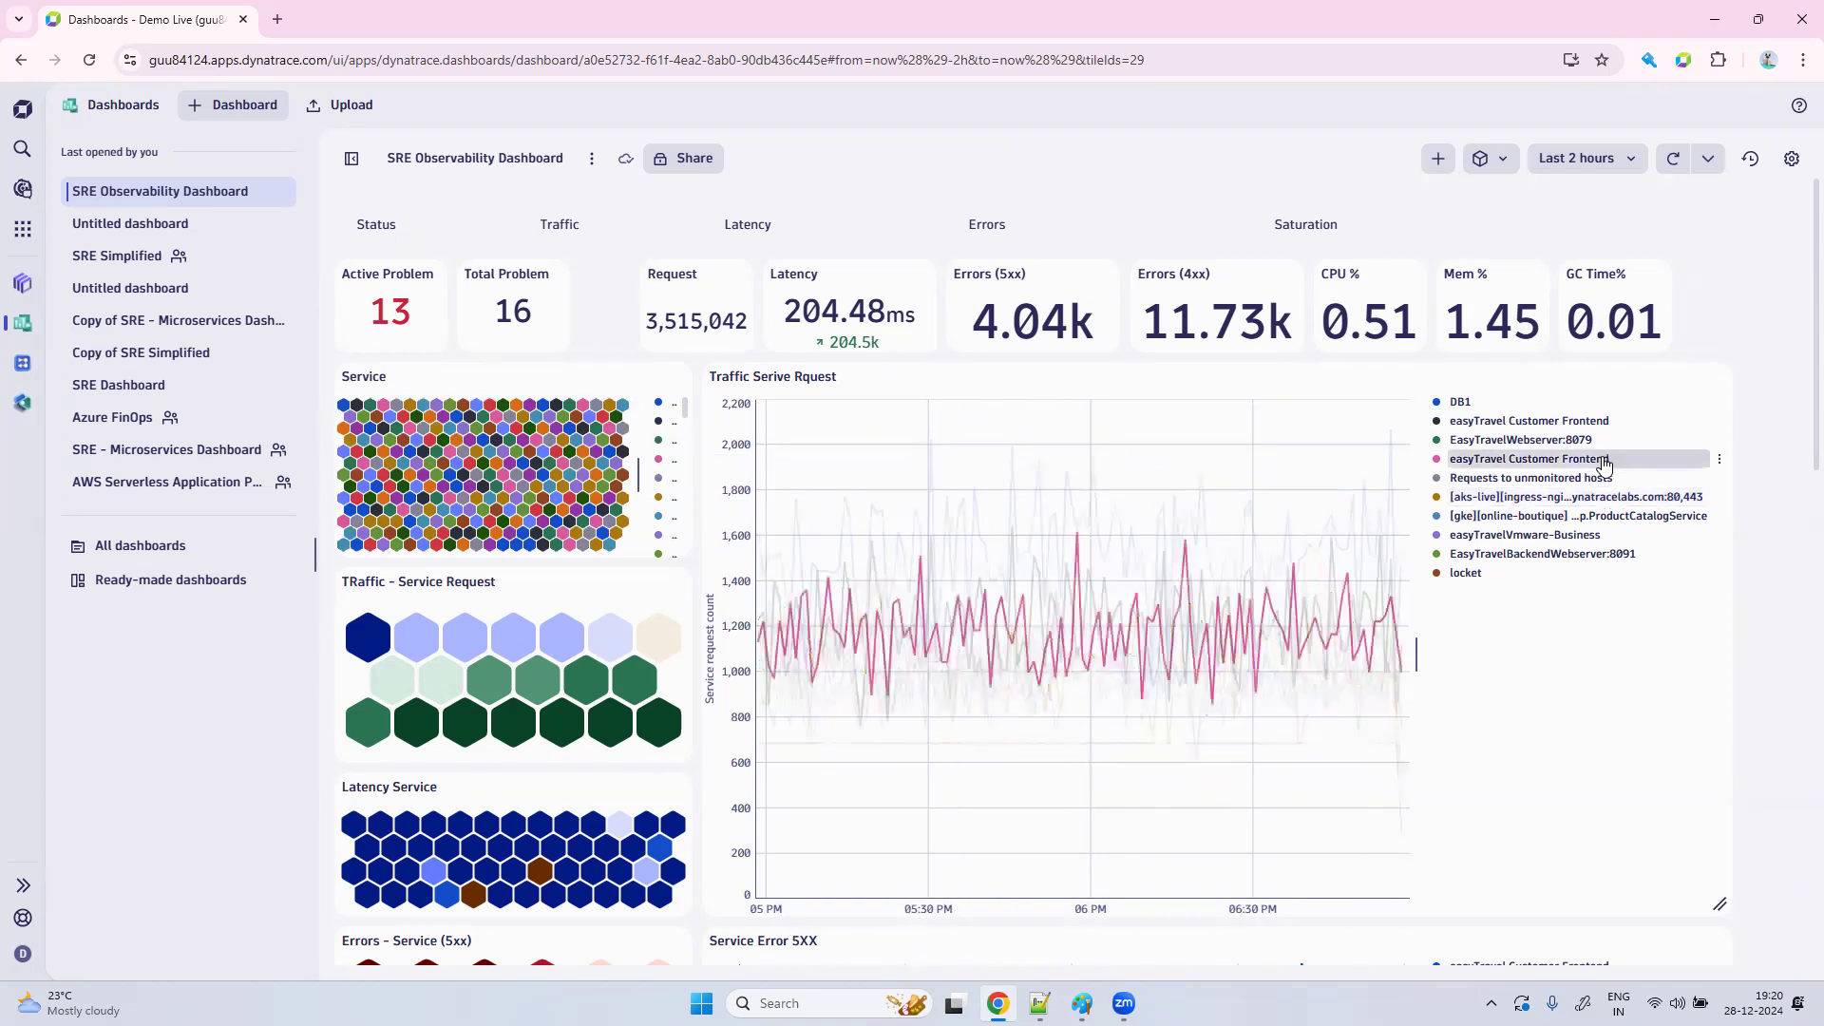
left_click_drag(1720, 905, 1730, 807)
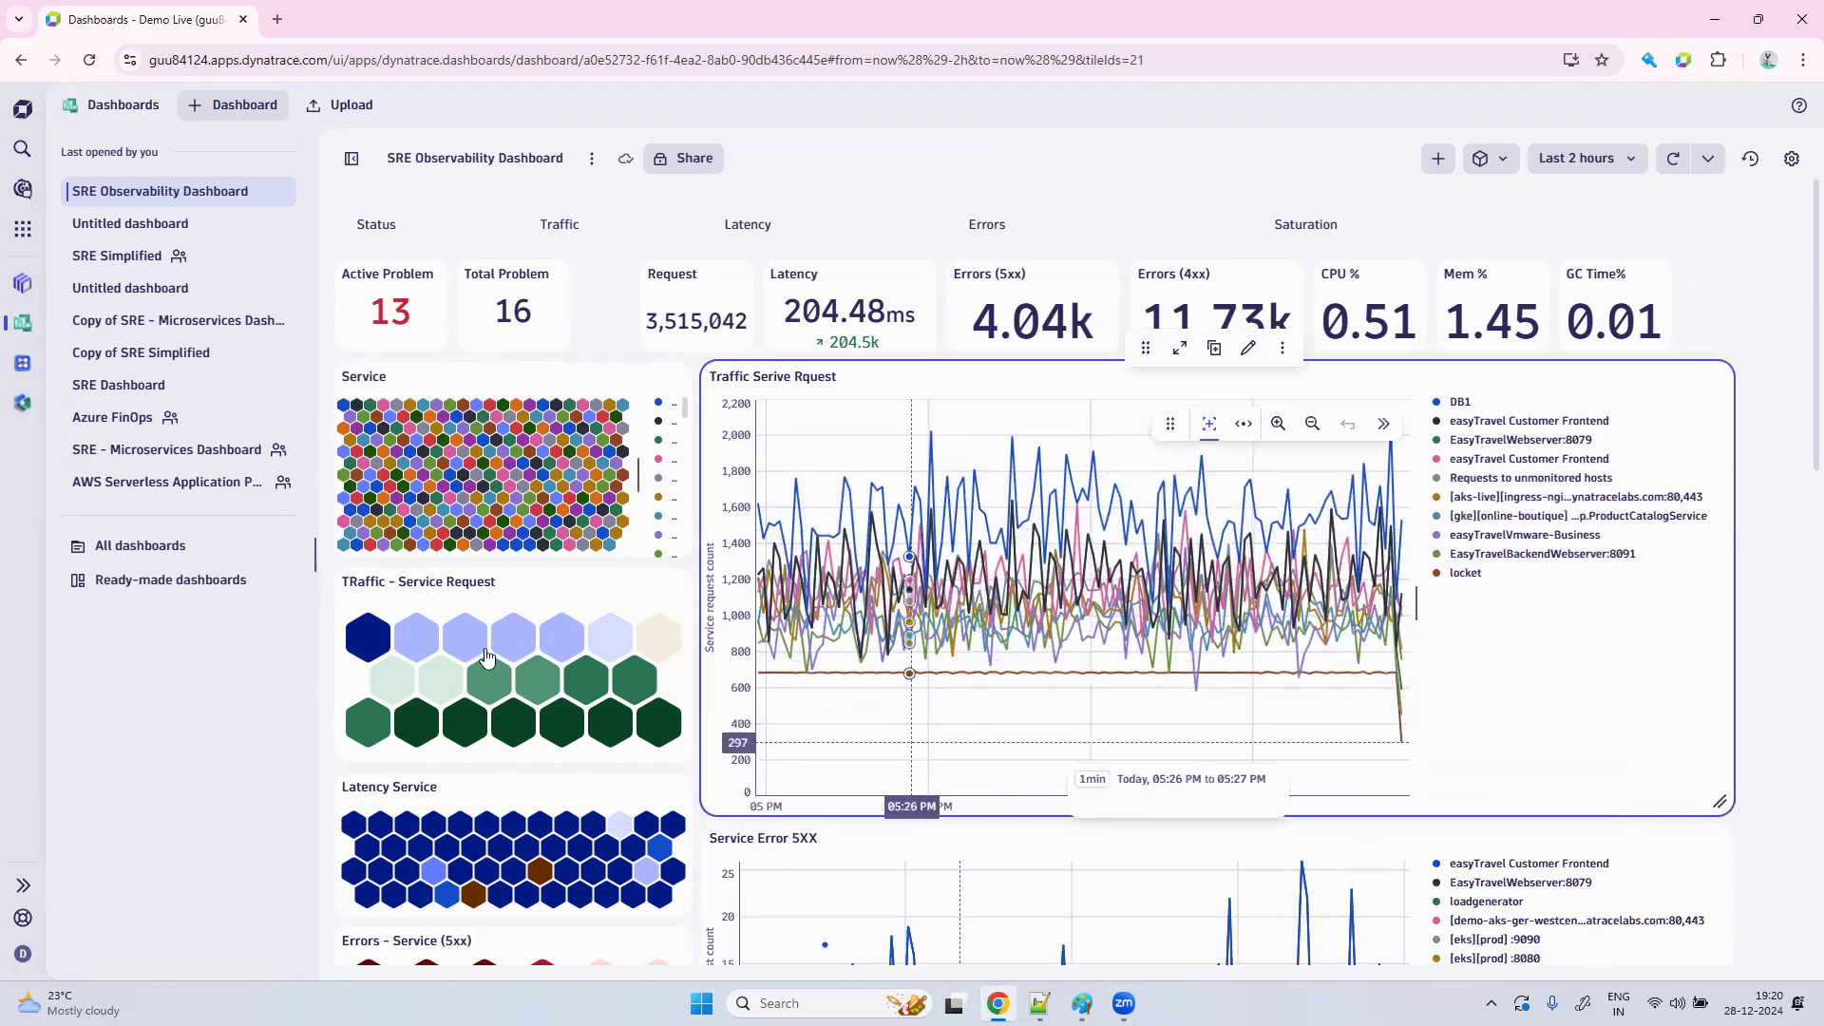
scroll(485, 656, "down", 2)
scroll(485, 656, "down", 2)
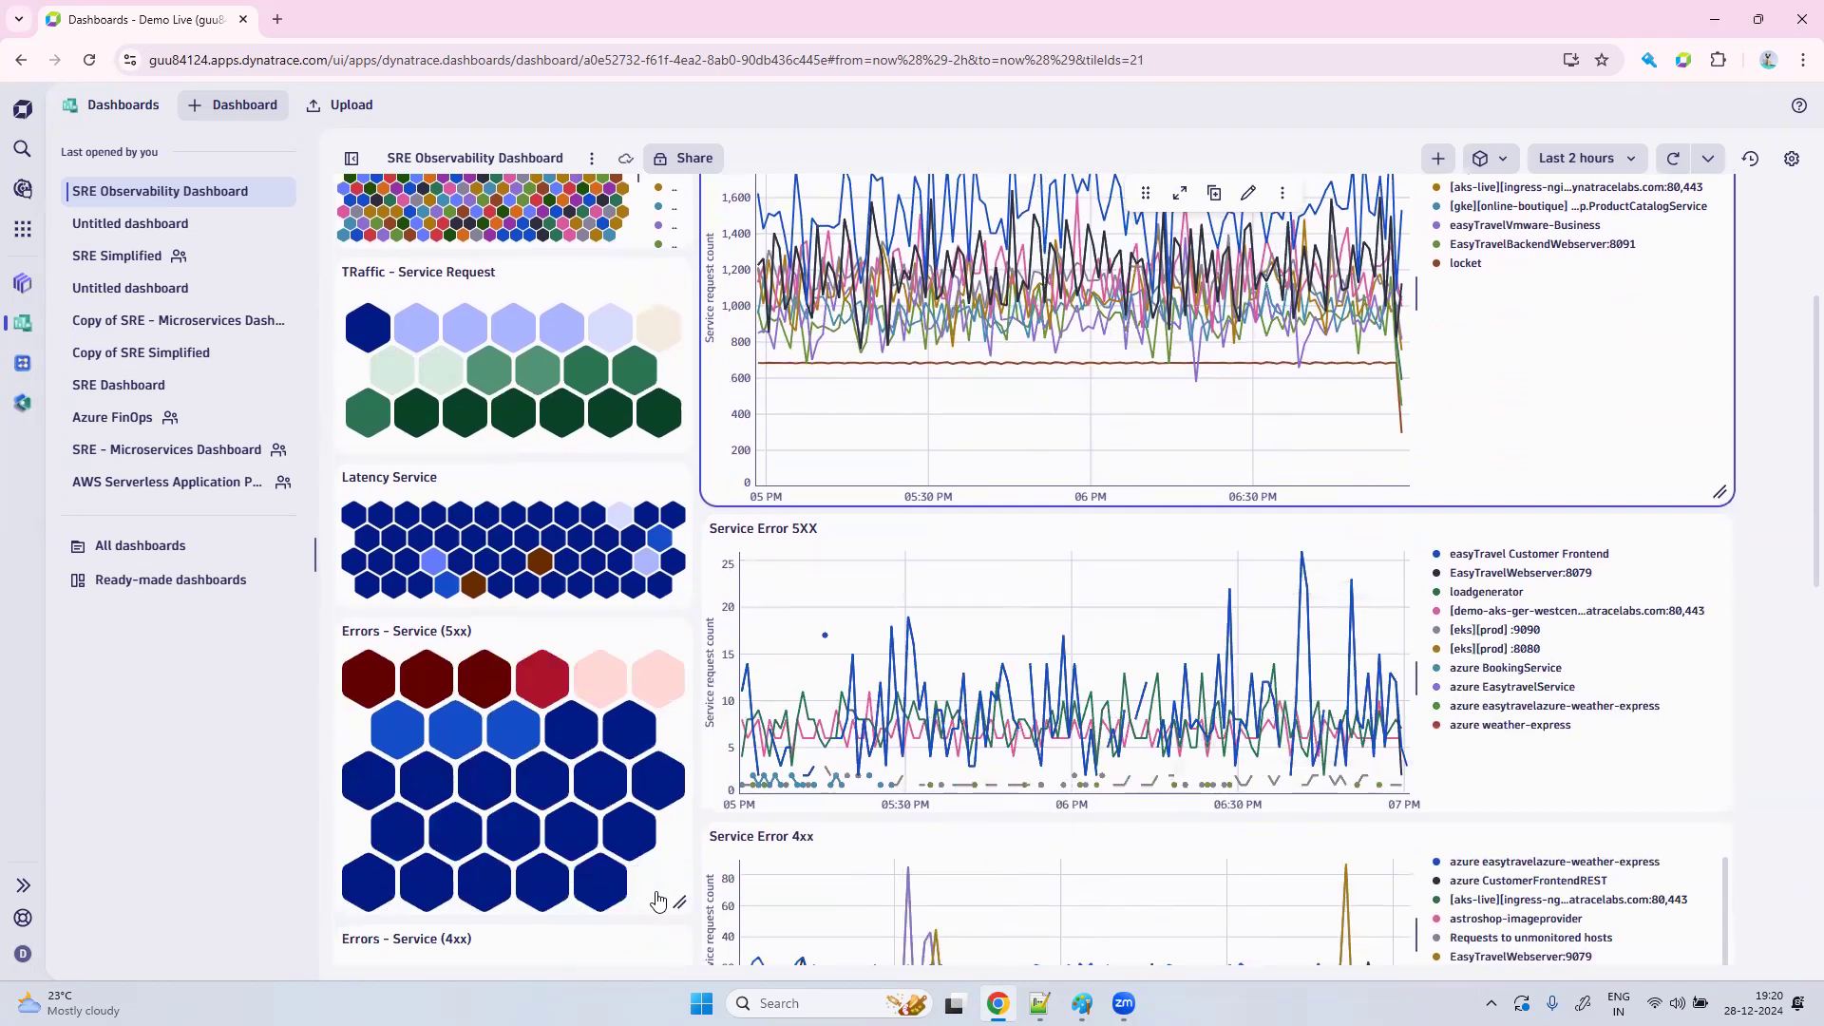
left_click_drag(672, 850, 675, 837)
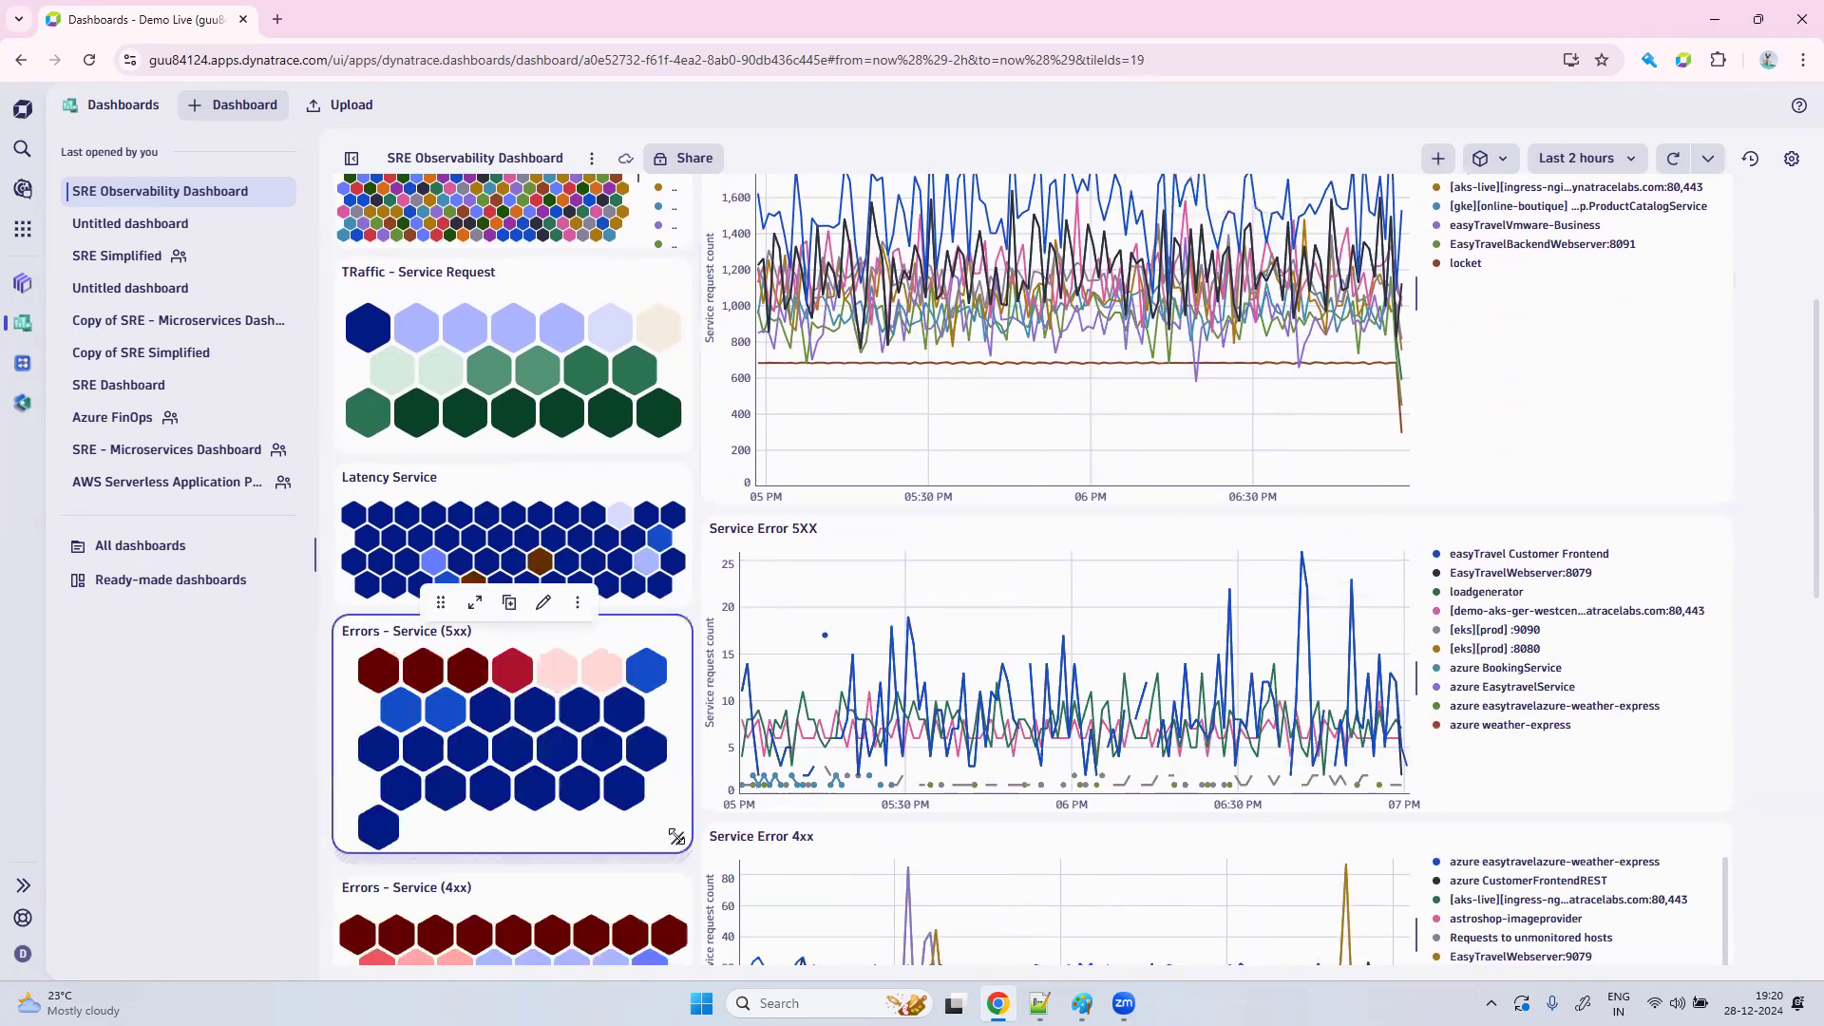
Review the error tiles and the process CPU, memory and GC time saturation tiles down to the end of the dashboard.
scroll(950, 841, "down", 2)
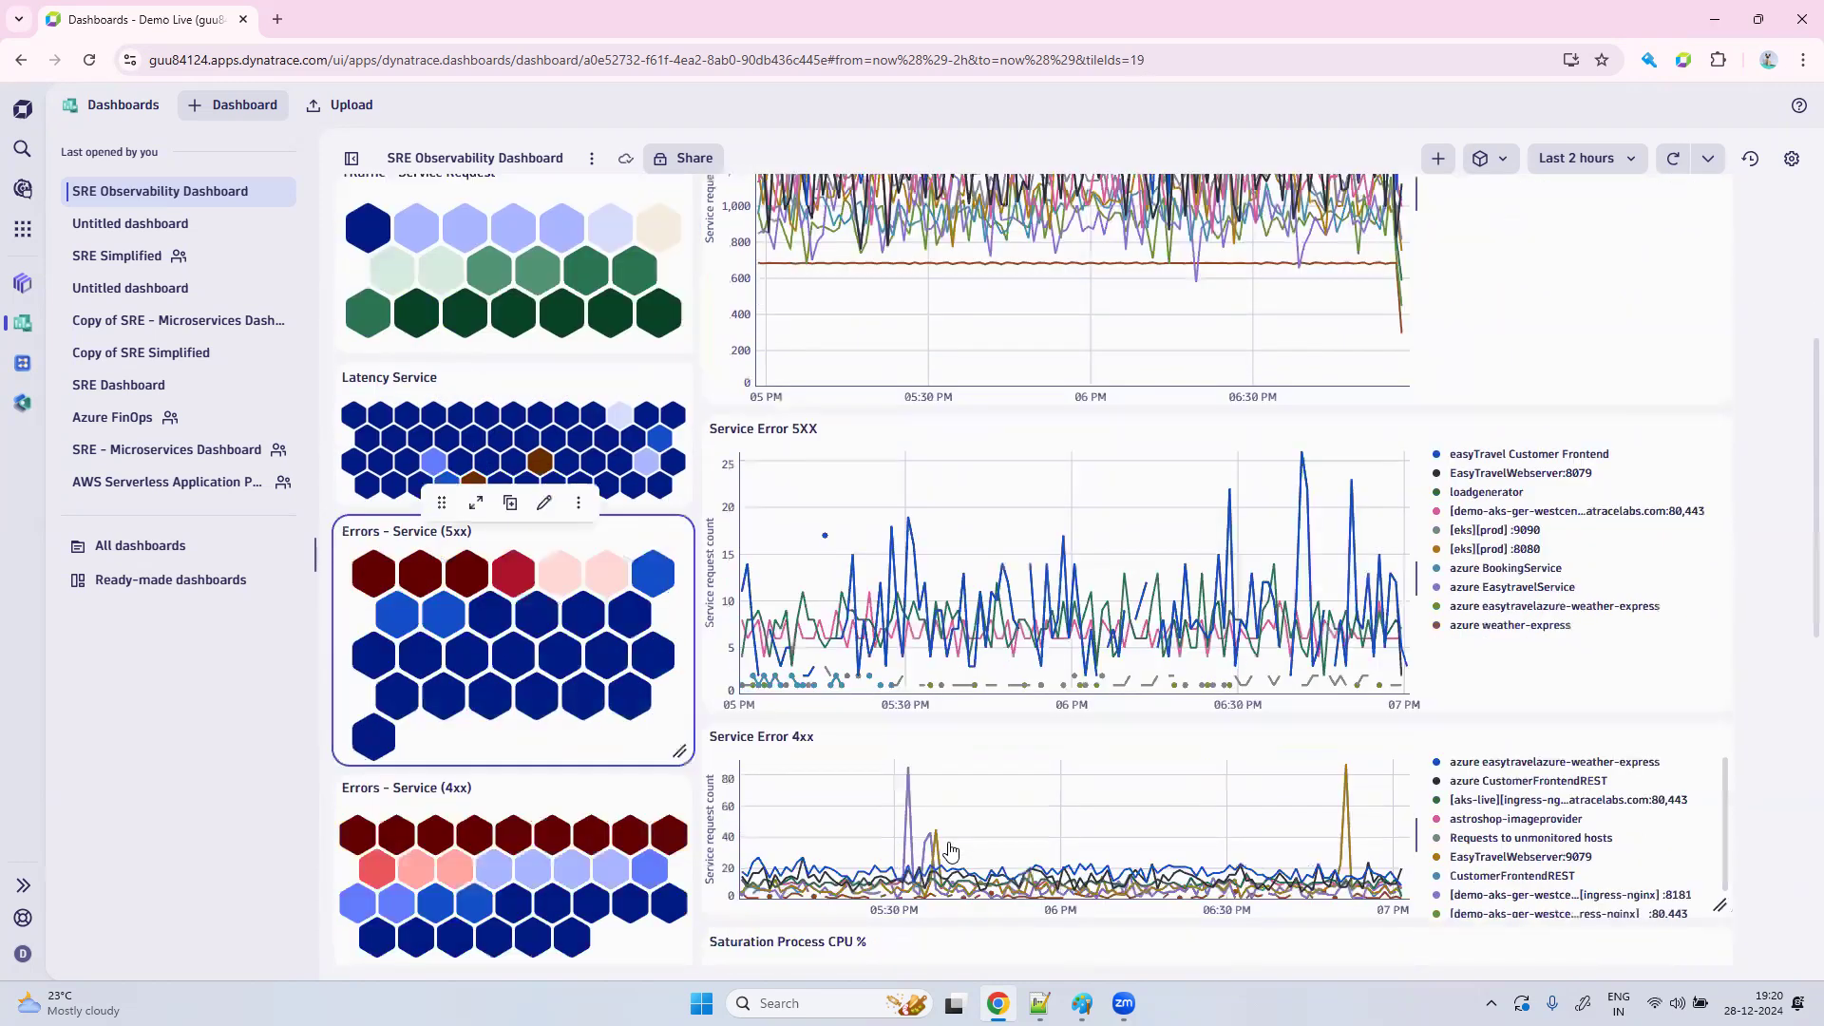
scroll(1023, 829, "down", 2)
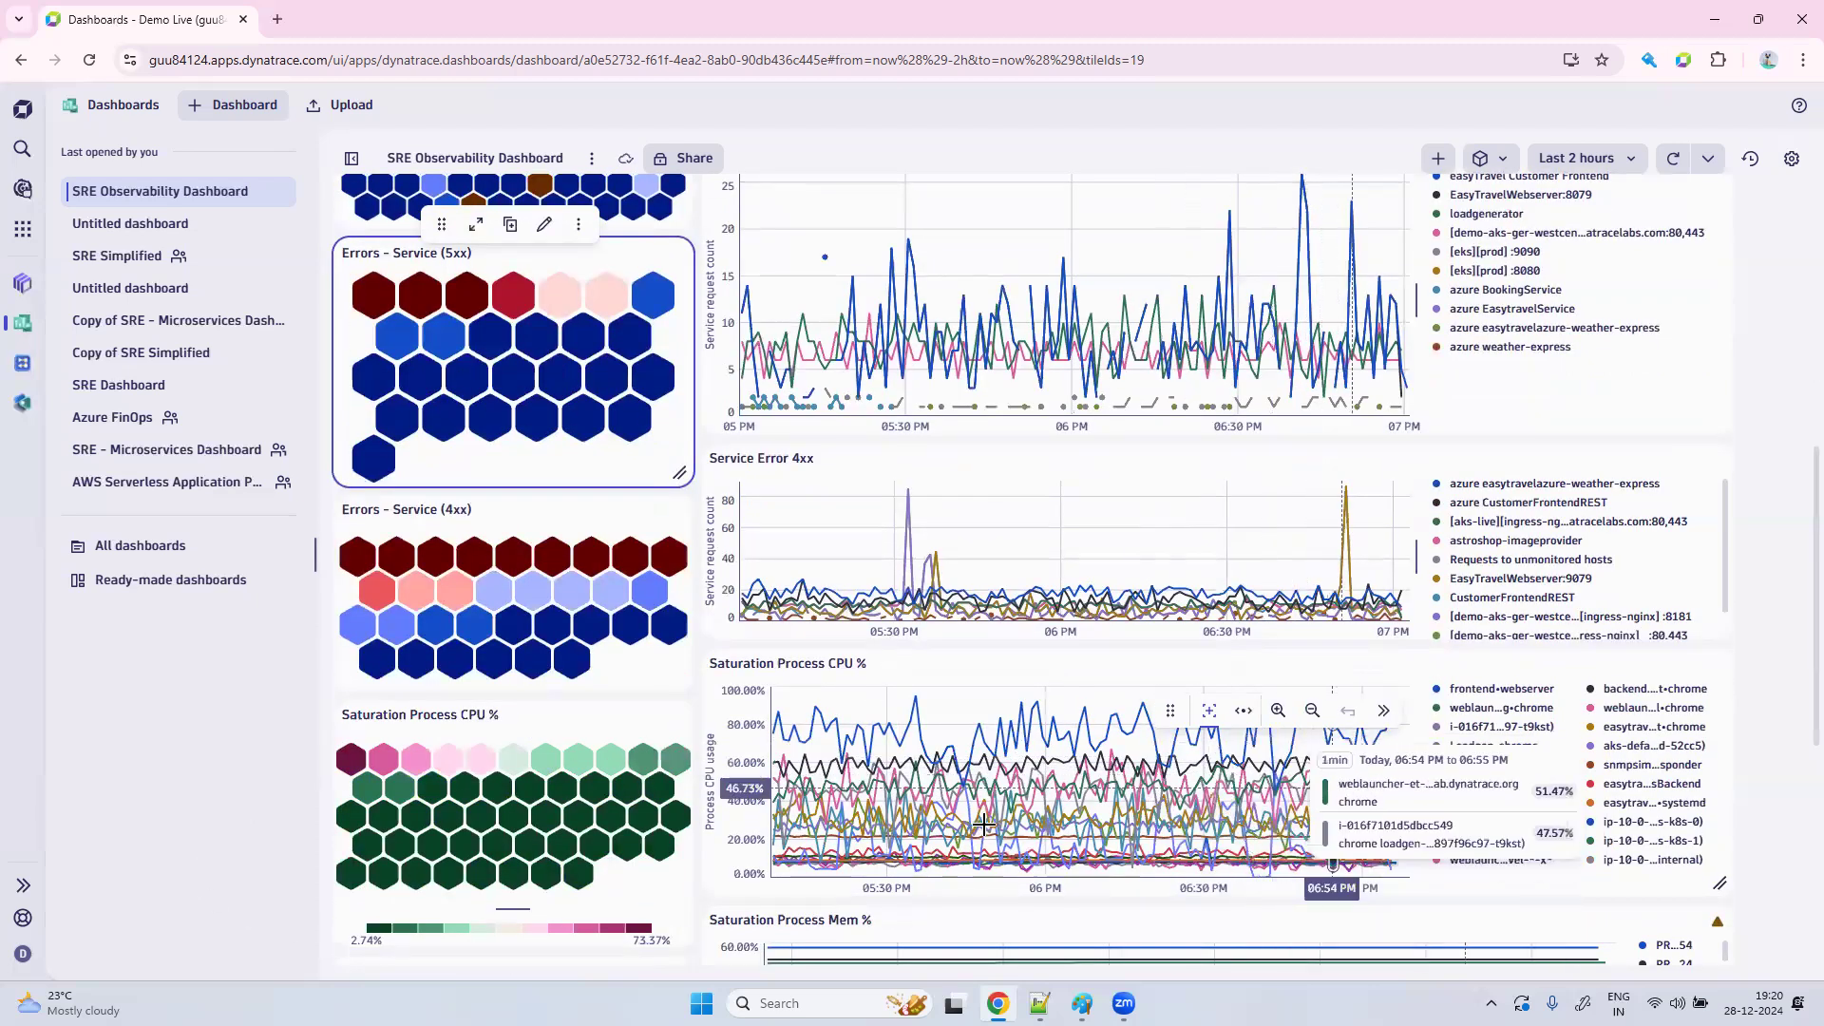
scroll(1093, 827, "down", 5)
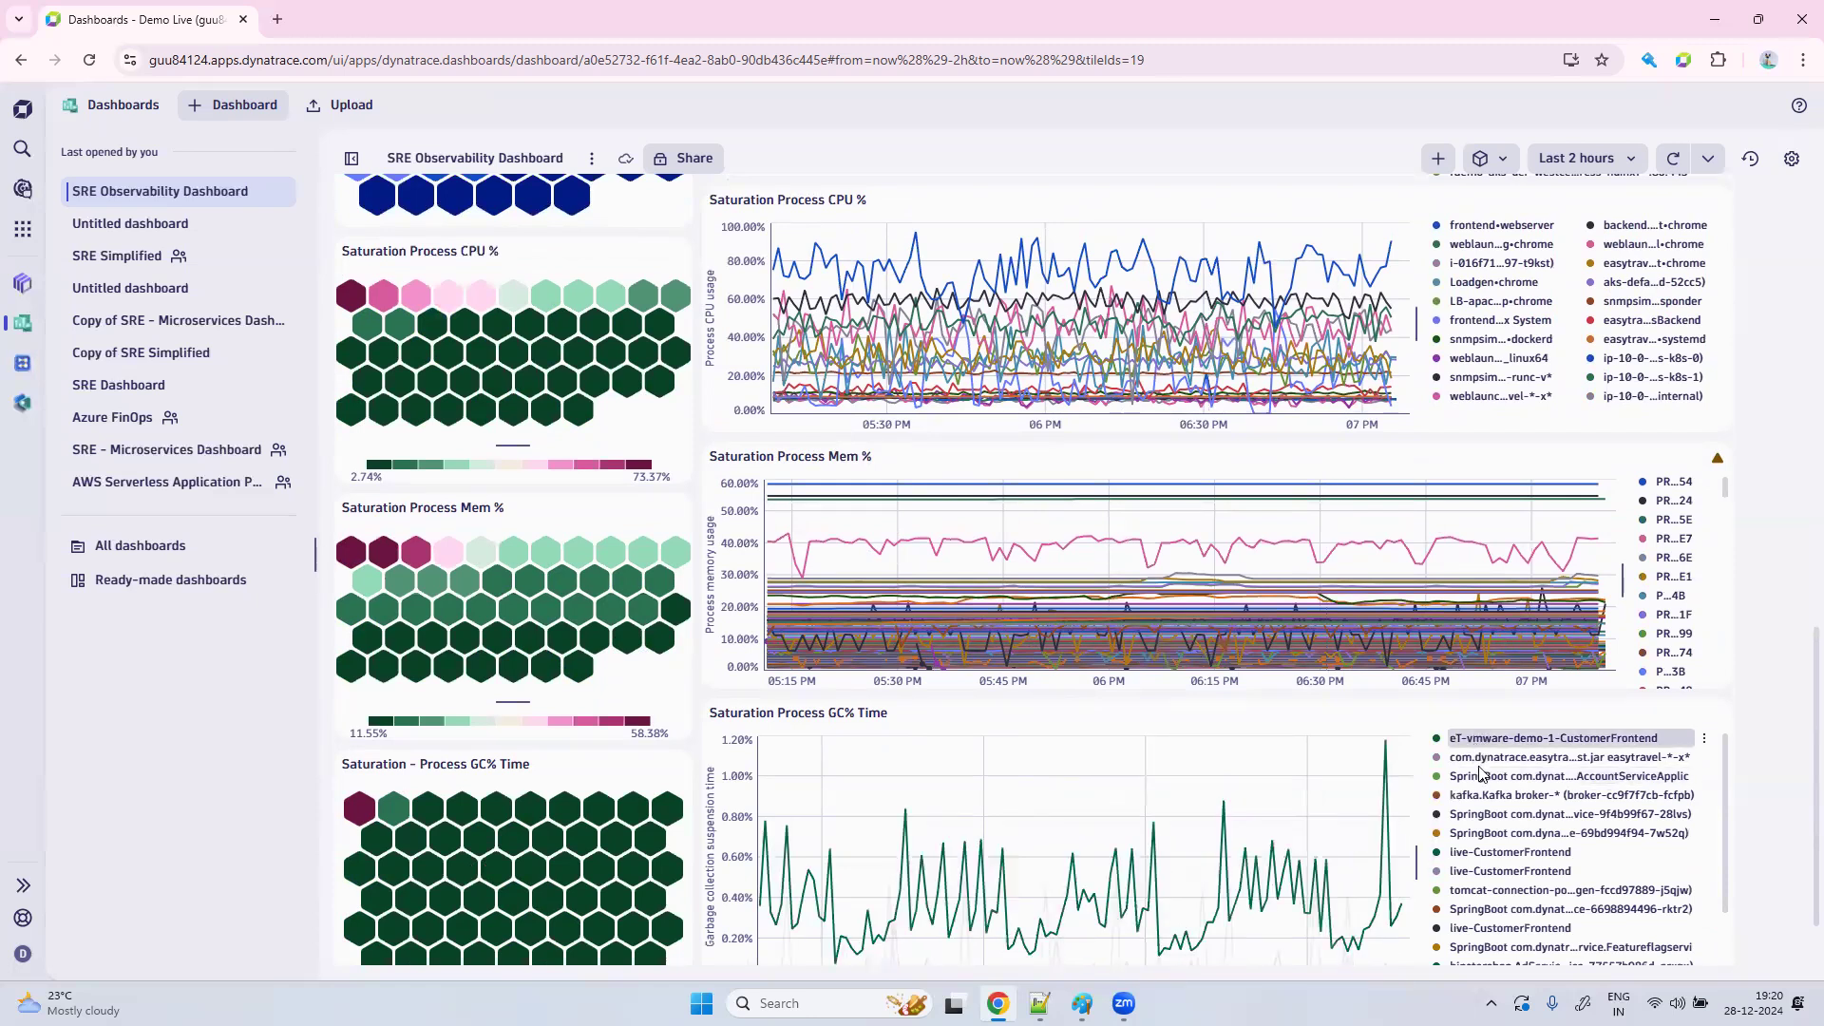
scroll(1482, 853, "down", 4)
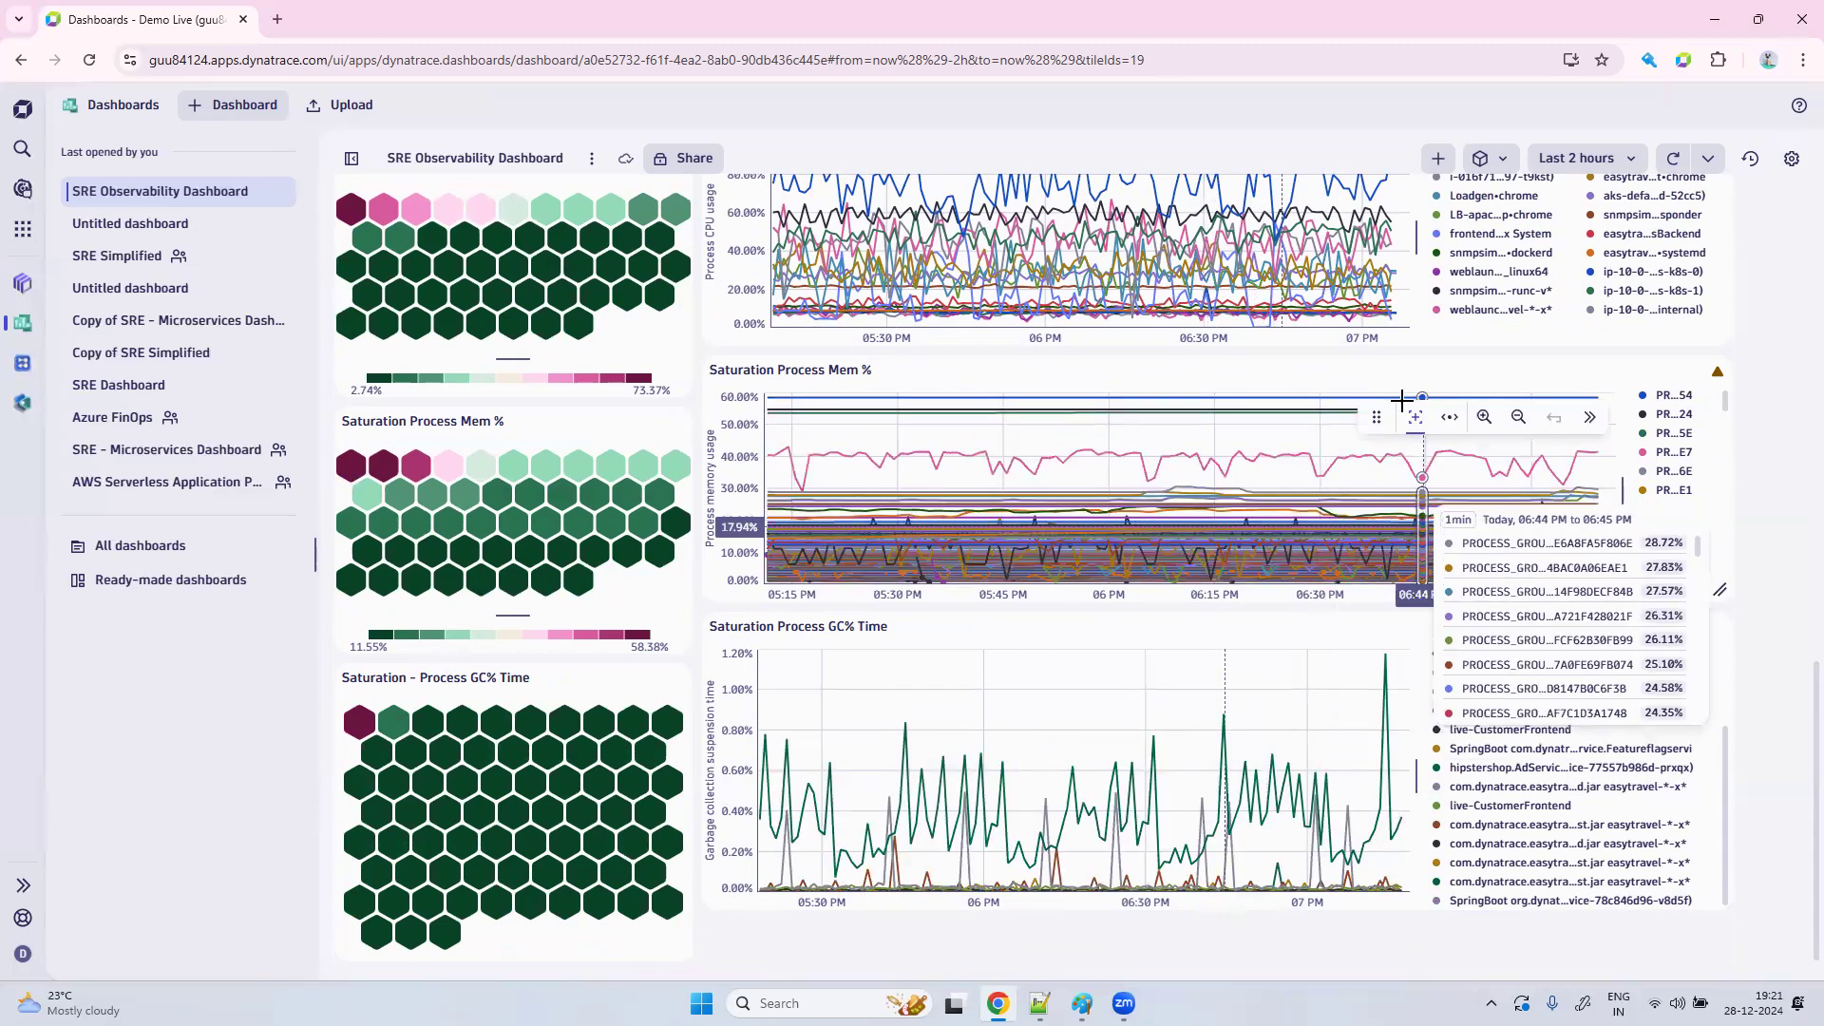
scroll(1264, 518, "up", 6)
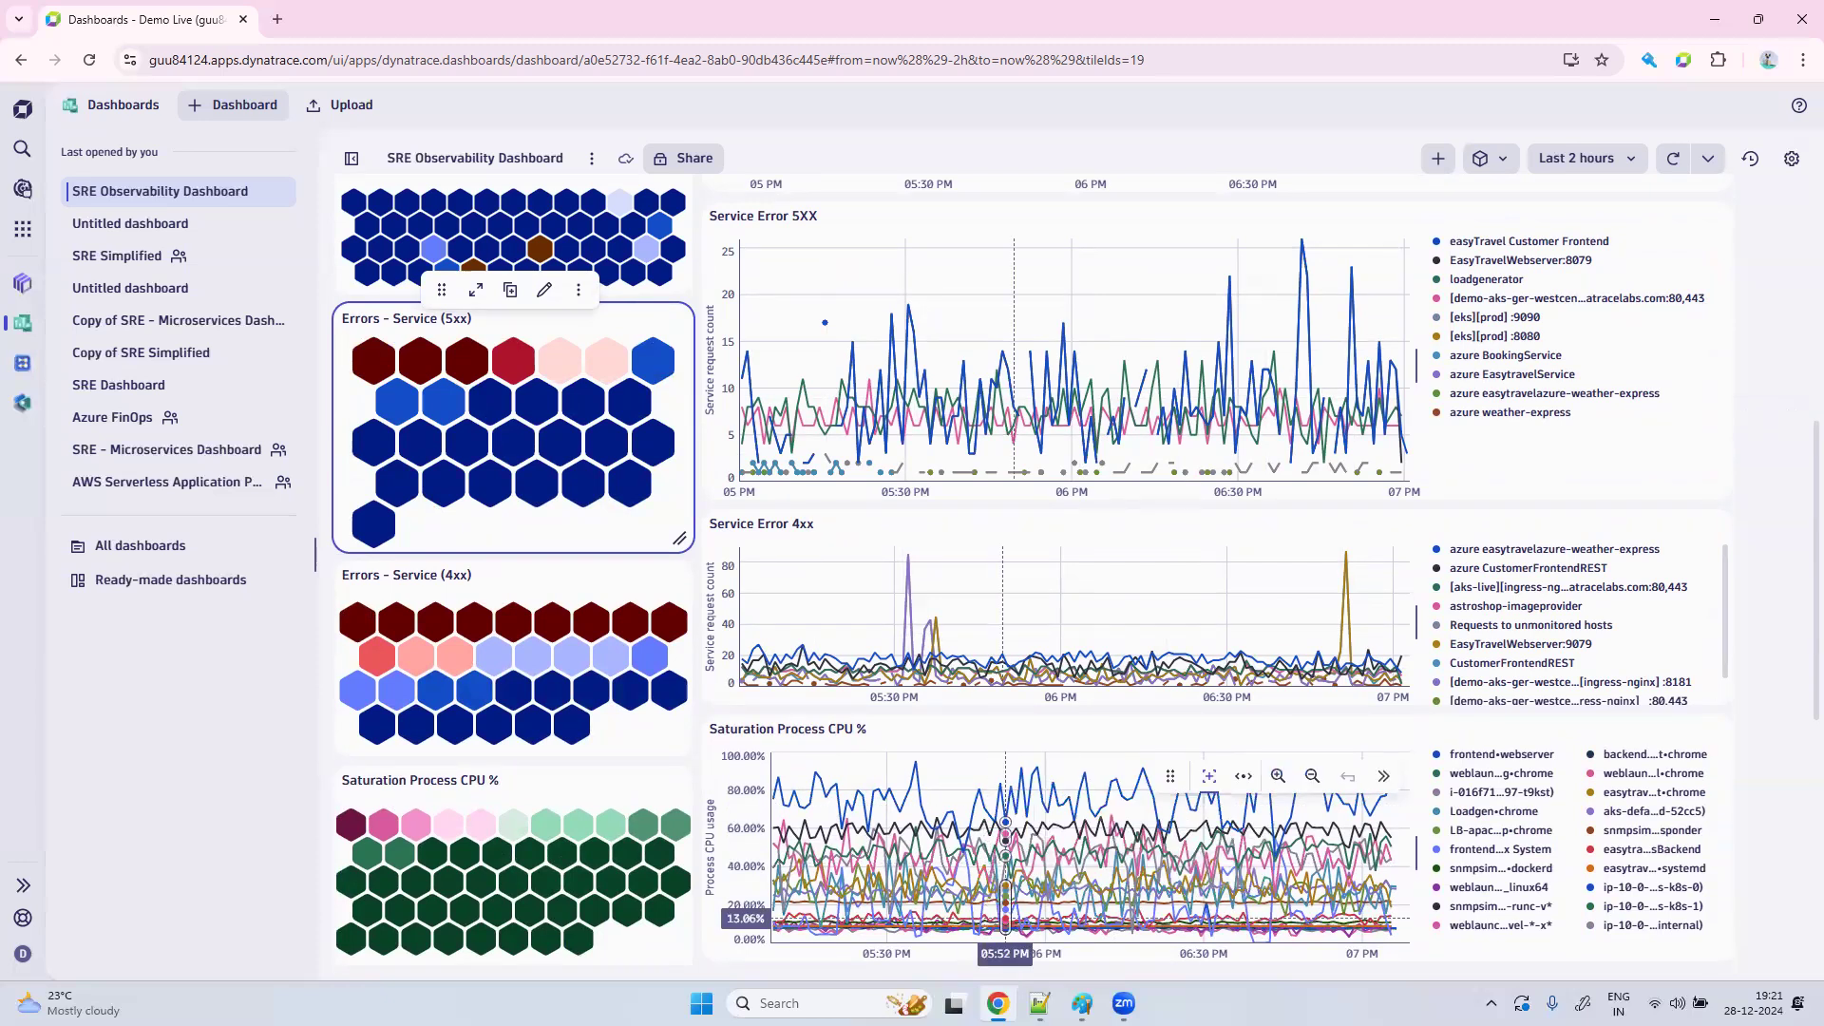
mouse_move(1040, 1004)
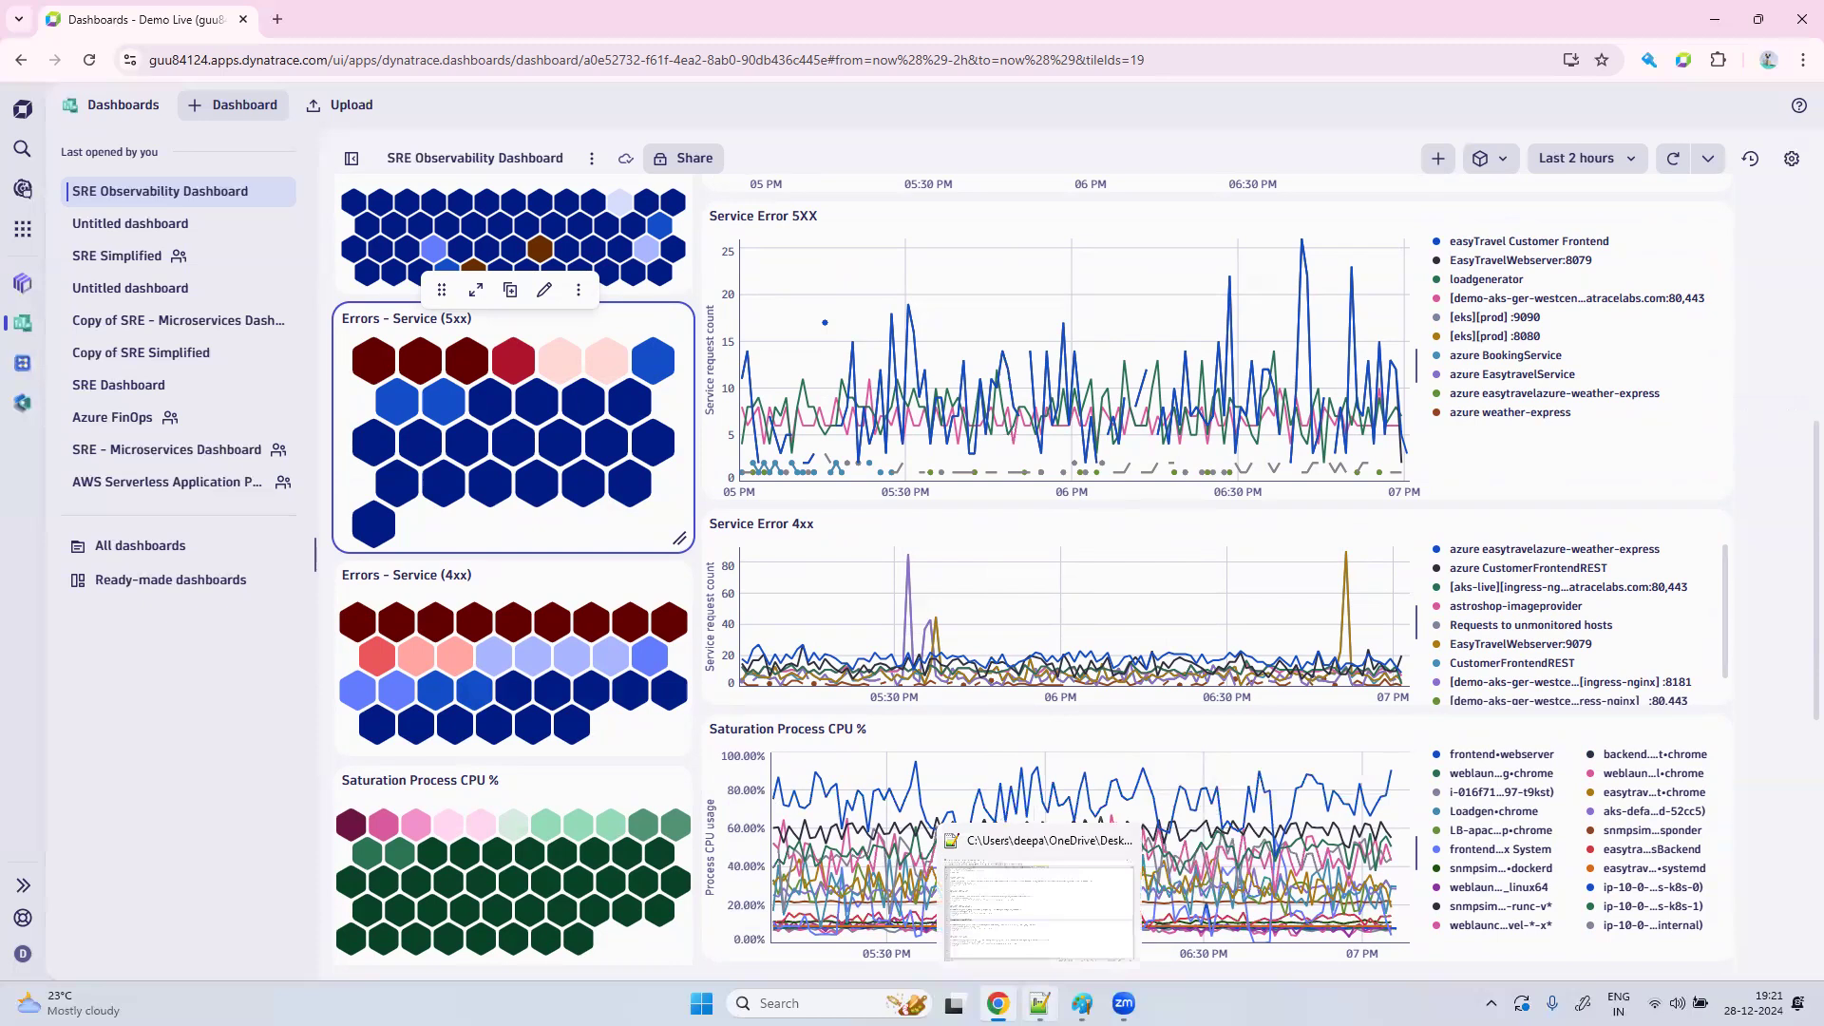